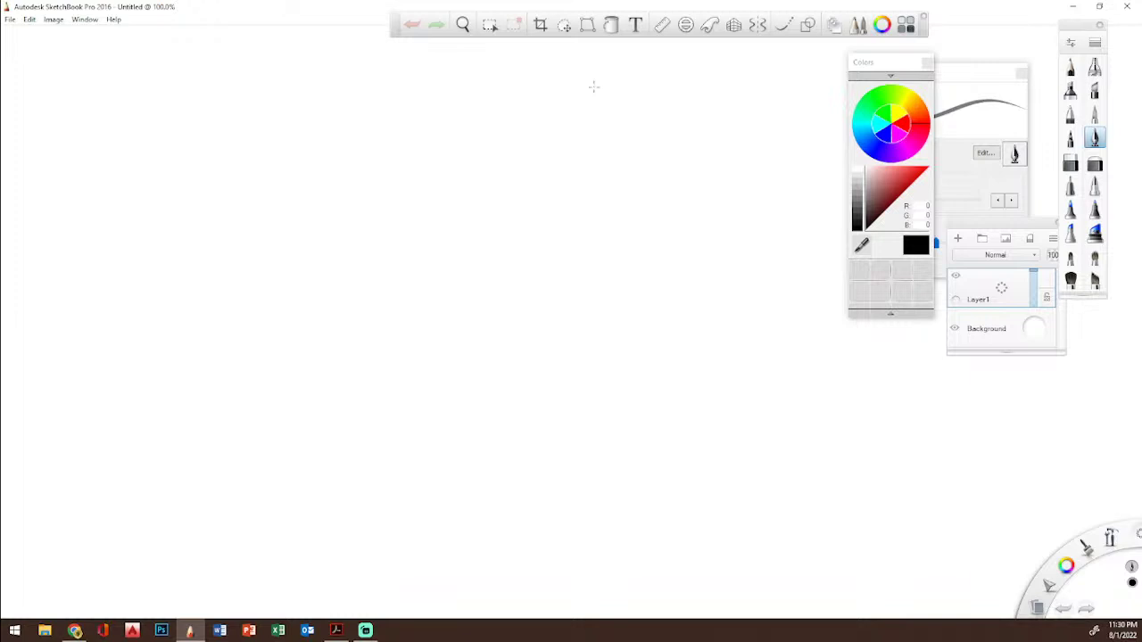
# Step: Switch to Adobe Acrobat, enlarge the page on mirroring a 2D curve to 150%, and move its window off the SketchBook canvas
pyautogui.hotkey('alt', 'Tab')
pyautogui.hotkey('alt', 'Tab')
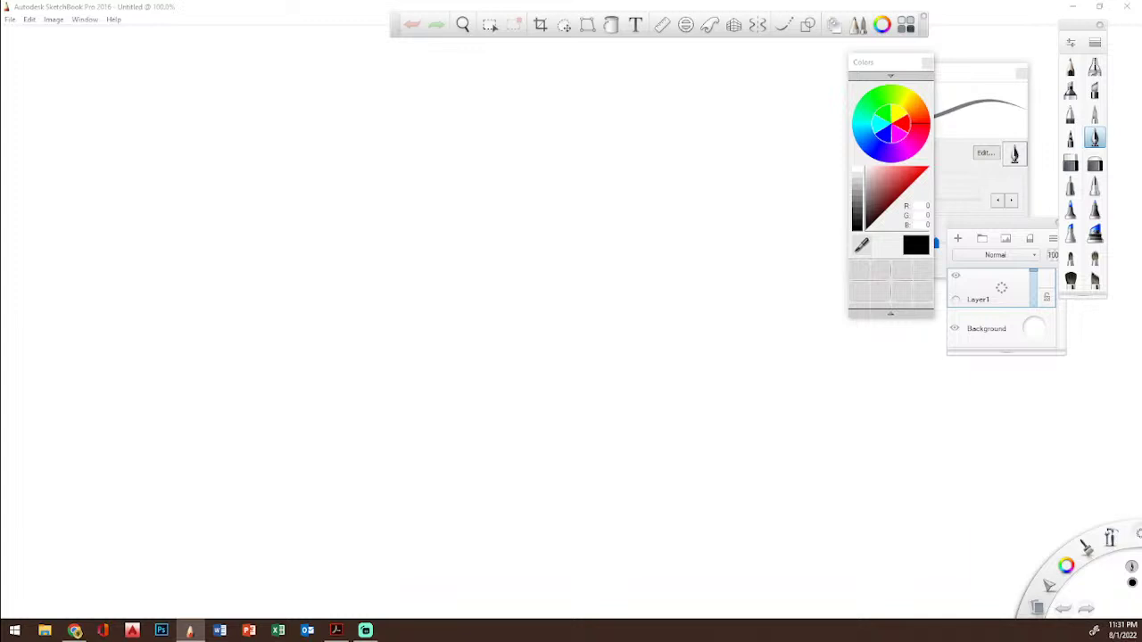
pyautogui.click(482, 431)
pyautogui.click(342, 630)
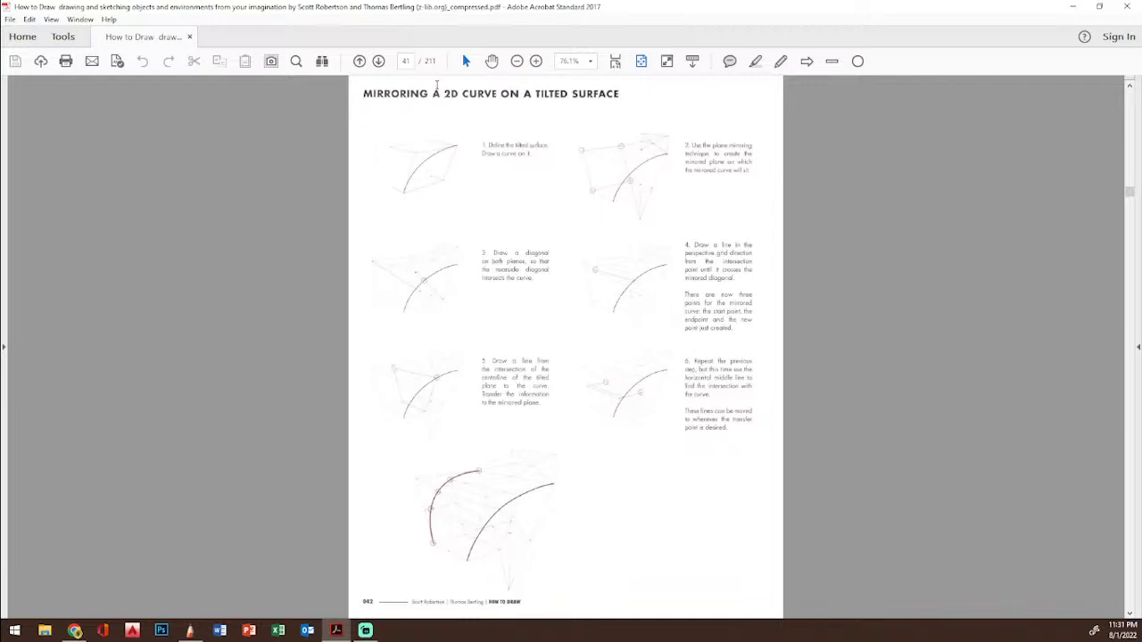
pyautogui.click(536, 61)
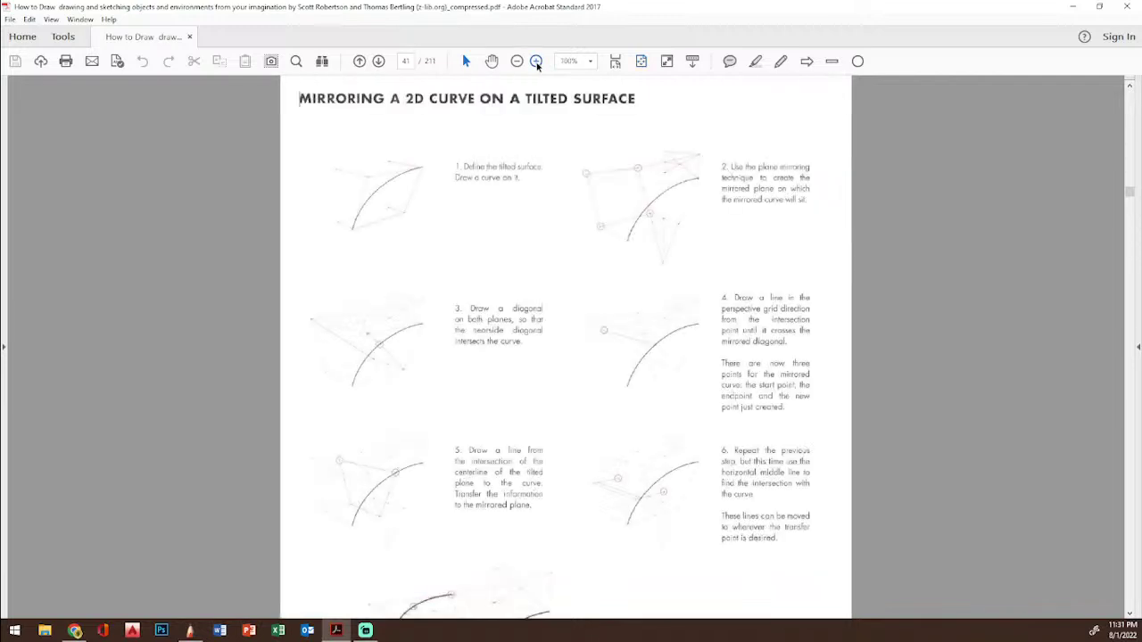
pyautogui.click(536, 61)
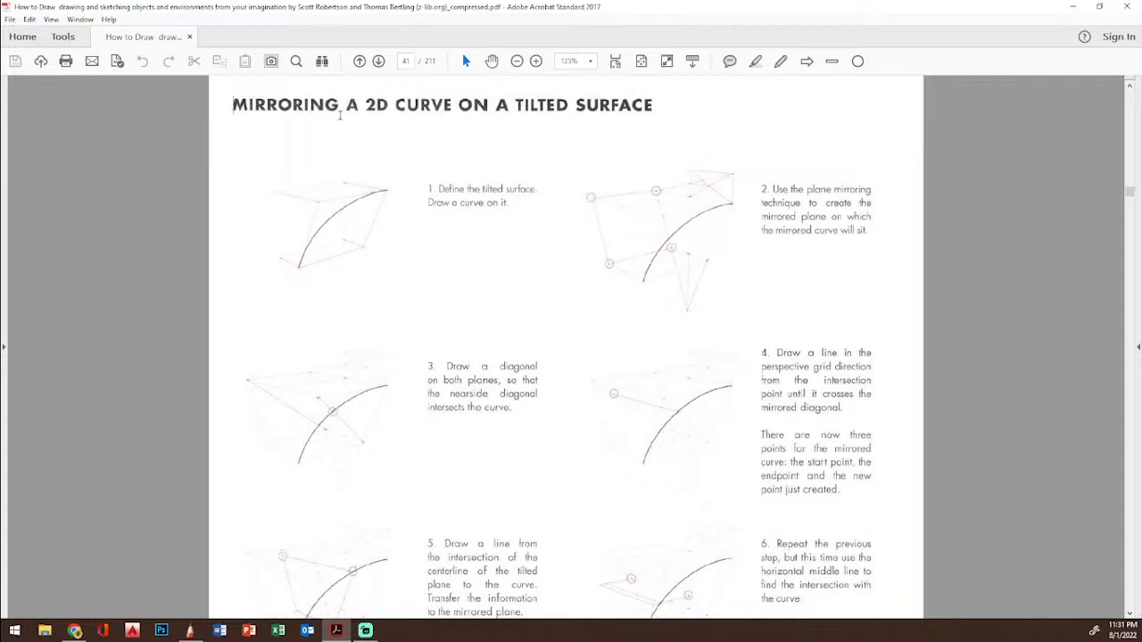
pyautogui.click(536, 61)
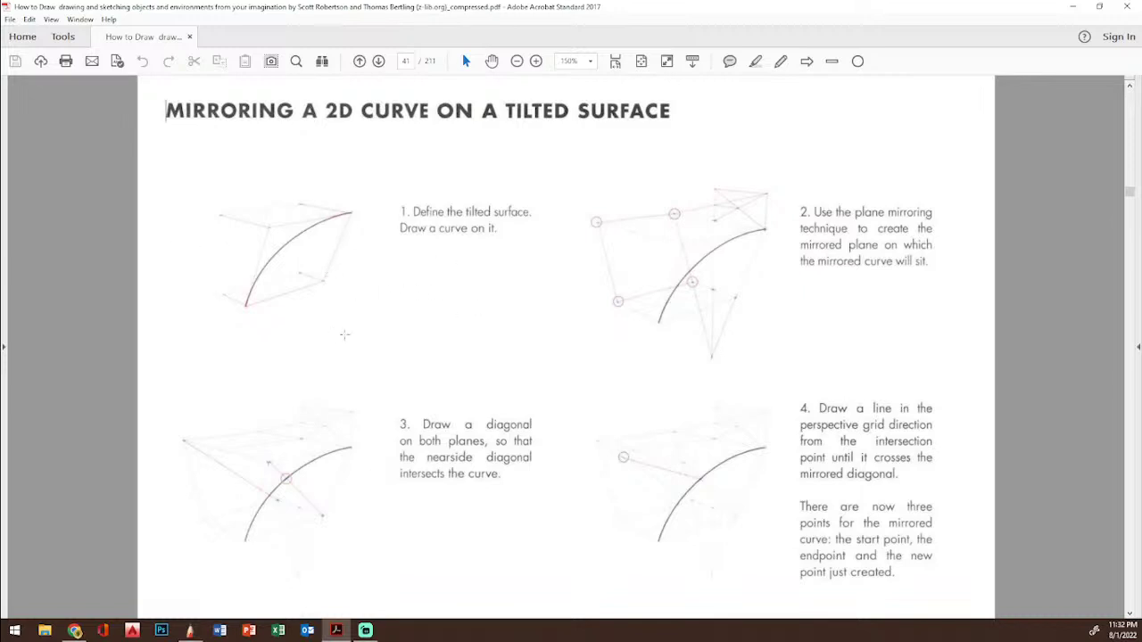
pyautogui.moveTo(534, 12)
pyautogui.mouseDown()
pyautogui.moveTo(618, 46)
pyautogui.moveTo(1141, 142)
pyautogui.mouseUp()
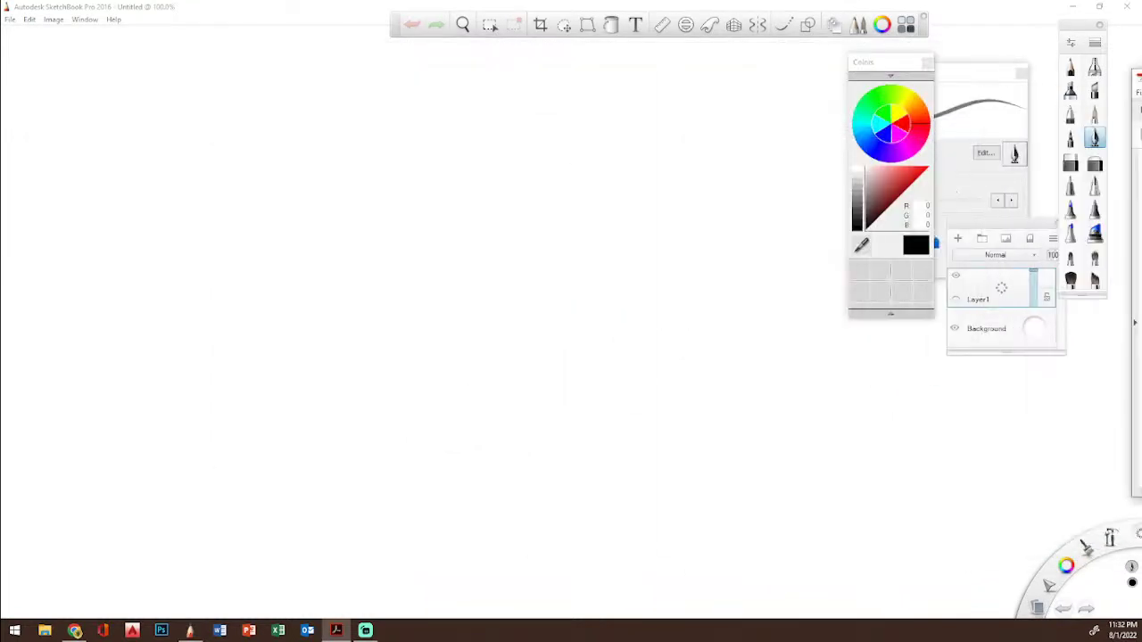
pyautogui.moveTo(1136, 79); pyautogui.dragTo(1141, 79)
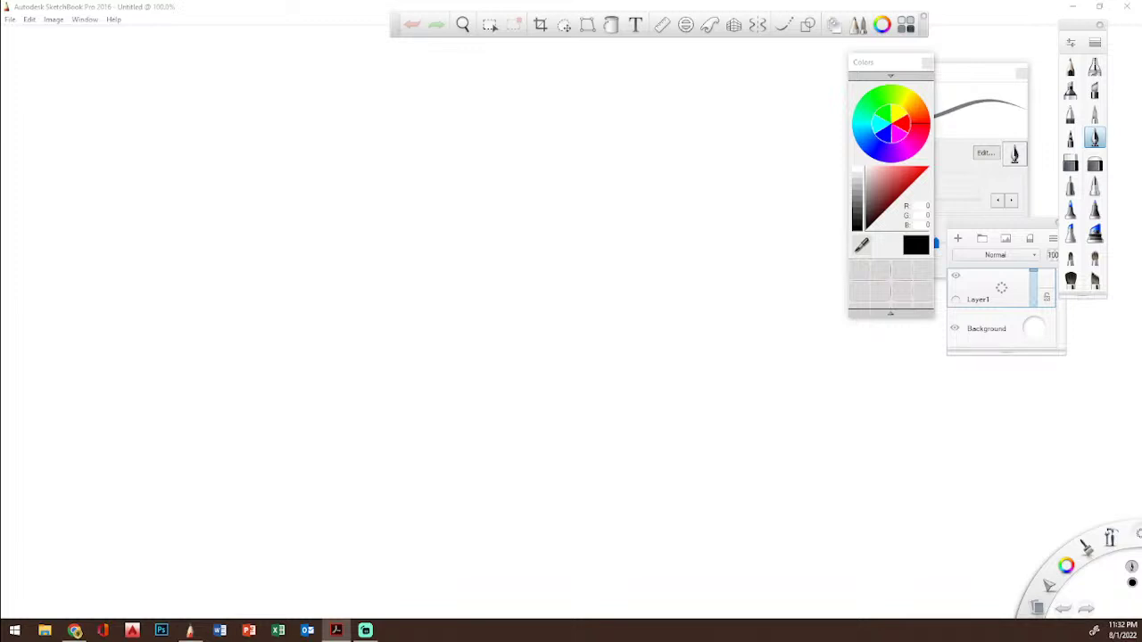
# Step: In light blue, sketch the slanted near edge of a tilted plane with short direction lines at its upper and lower ends
pyautogui.click(871, 145)
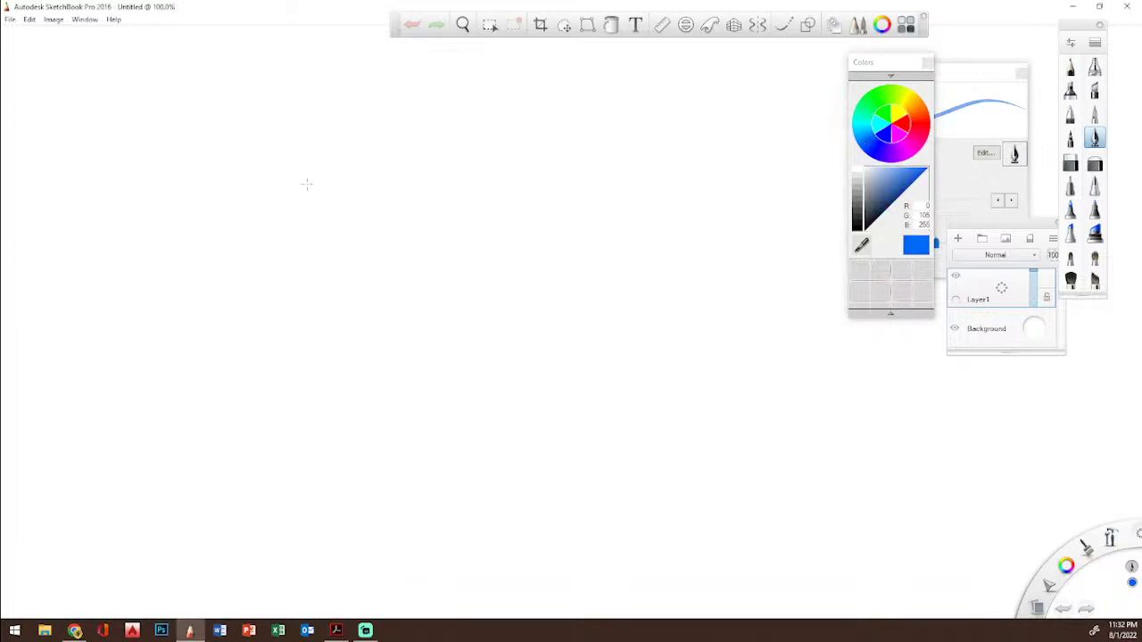
pyautogui.click(311, 296)
pyautogui.moveTo(907, 173); pyautogui.dragTo(902, 169)
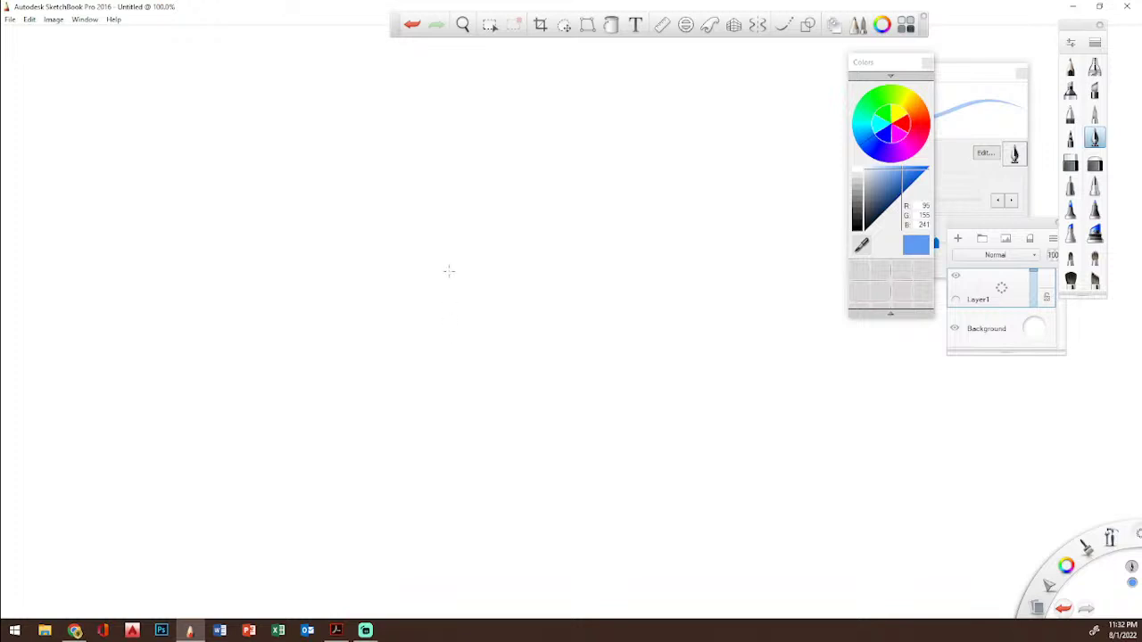
pyautogui.moveTo(307, 310); pyautogui.dragTo(321, 267)
pyautogui.moveTo(308, 310); pyautogui.dragTo(330, 214)
pyautogui.moveTo(308, 200); pyautogui.dragTo(345, 210)
pyautogui.moveTo(285, 304); pyautogui.dragTo(321, 313)
# Step: Bring the Inking Pen's brush properties to the front and set the opacity to 100%
pyautogui.click(965, 104)
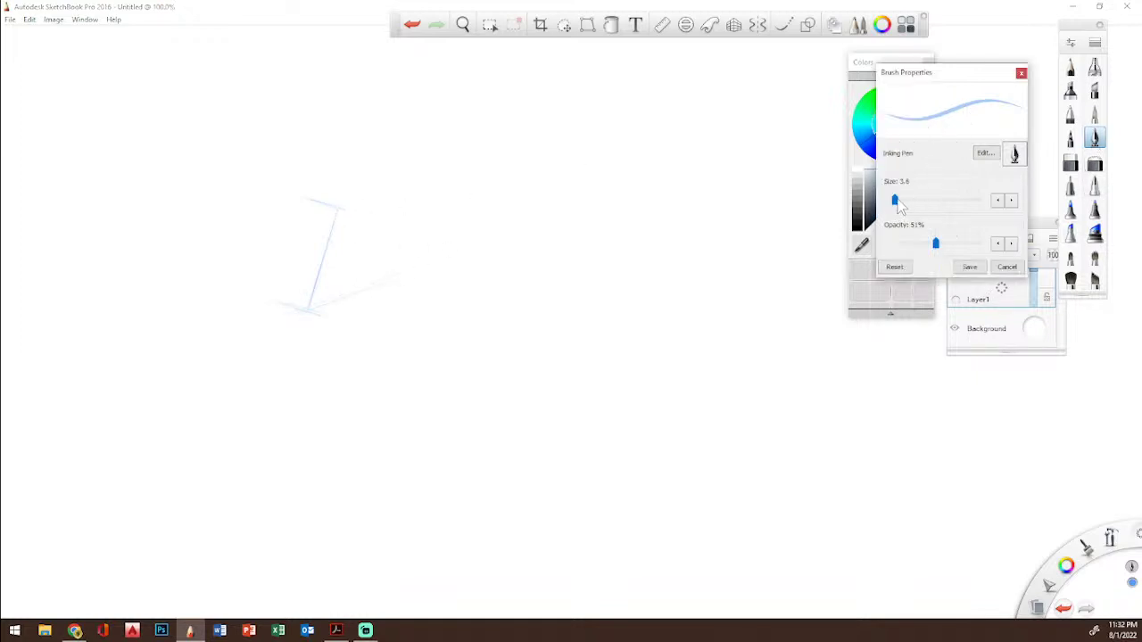
pyautogui.moveTo(952, 83); pyautogui.dragTo(972, 79)
pyautogui.moveTo(958, 240); pyautogui.dragTo(1015, 242)
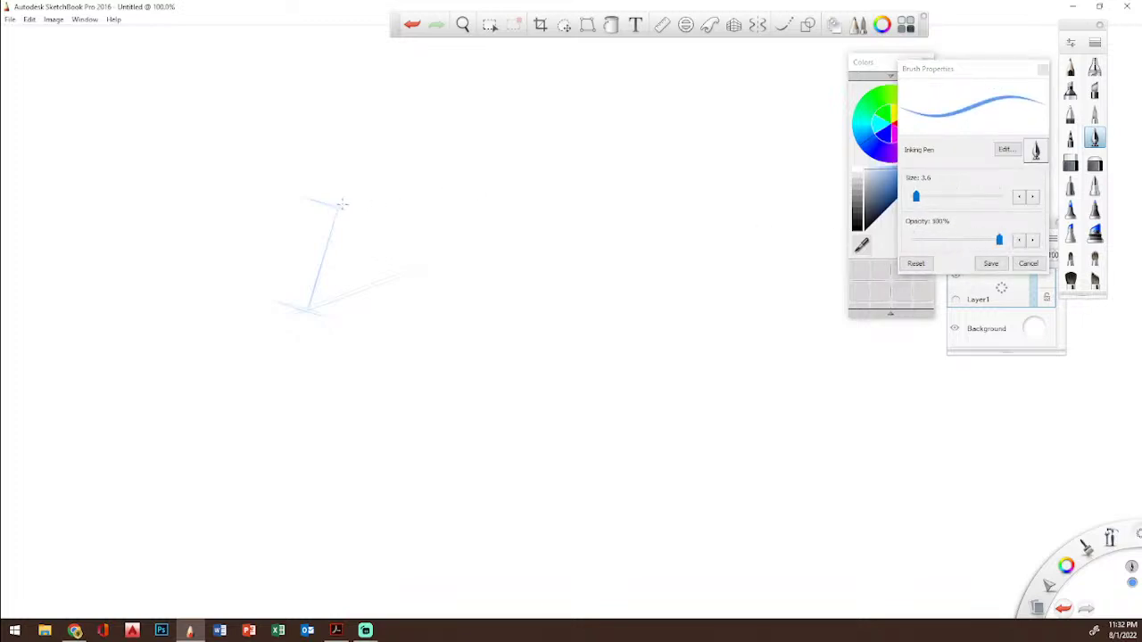
# Step: Sketch the upper, far and lower edges to close the tilted plane, extending the upper edge beyond the corner
pyautogui.moveTo(426, 184); pyautogui.dragTo(338, 208)
pyautogui.moveTo(448, 169); pyautogui.dragTo(418, 262)
pyautogui.moveTo(445, 184); pyautogui.dragTo(415, 268)
pyautogui.moveTo(350, 208); pyautogui.dragTo(480, 154)
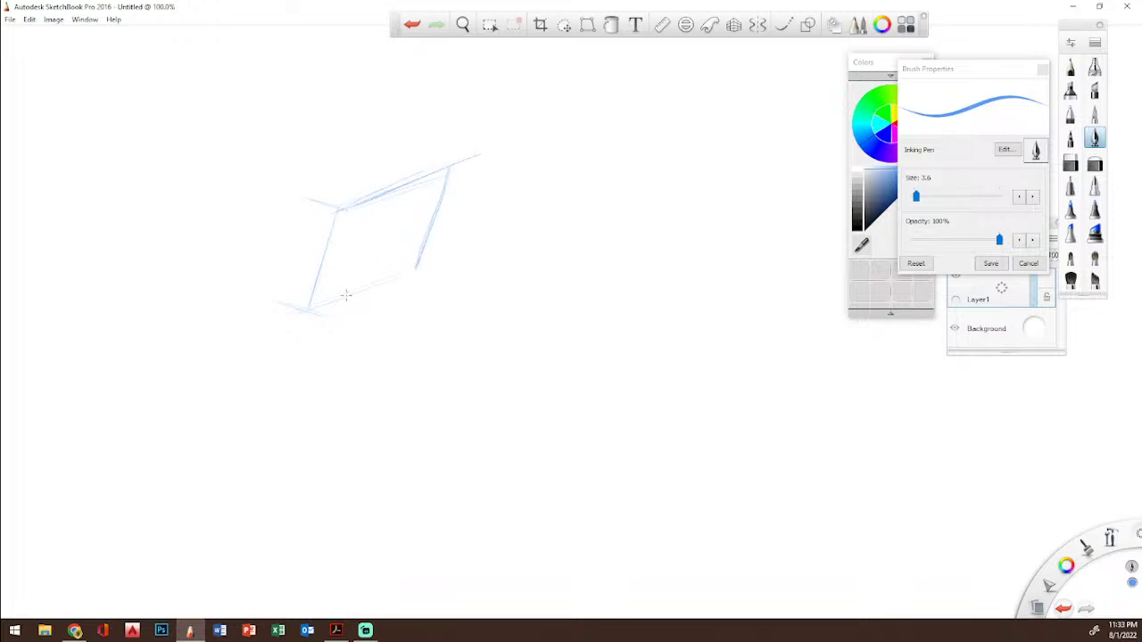
pyautogui.moveTo(318, 309); pyautogui.dragTo(416, 267)
pyautogui.moveTo(358, 206); pyautogui.dragTo(425, 180)
# Step: Sketch a small blue perspective cube to the upper left of the tilted plane
pyautogui.moveTo(91, 189)
pyautogui.mouseDown()
pyautogui.moveTo(89, 140)
pyautogui.moveTo(138, 139)
pyautogui.moveTo(140, 186)
pyautogui.mouseUp()
pyautogui.moveTo(138, 140); pyautogui.dragTo(141, 185)
pyautogui.moveTo(138, 139)
pyautogui.mouseDown()
pyautogui.moveTo(163, 170)
pyautogui.moveTo(134, 140)
pyautogui.moveTo(141, 187)
pyautogui.moveTo(95, 182)
pyautogui.moveTo(129, 169)
pyautogui.moveTo(119, 134)
pyautogui.moveTo(120, 157)
pyautogui.moveTo(102, 175)
pyautogui.moveTo(130, 170)
pyautogui.mouseUp()
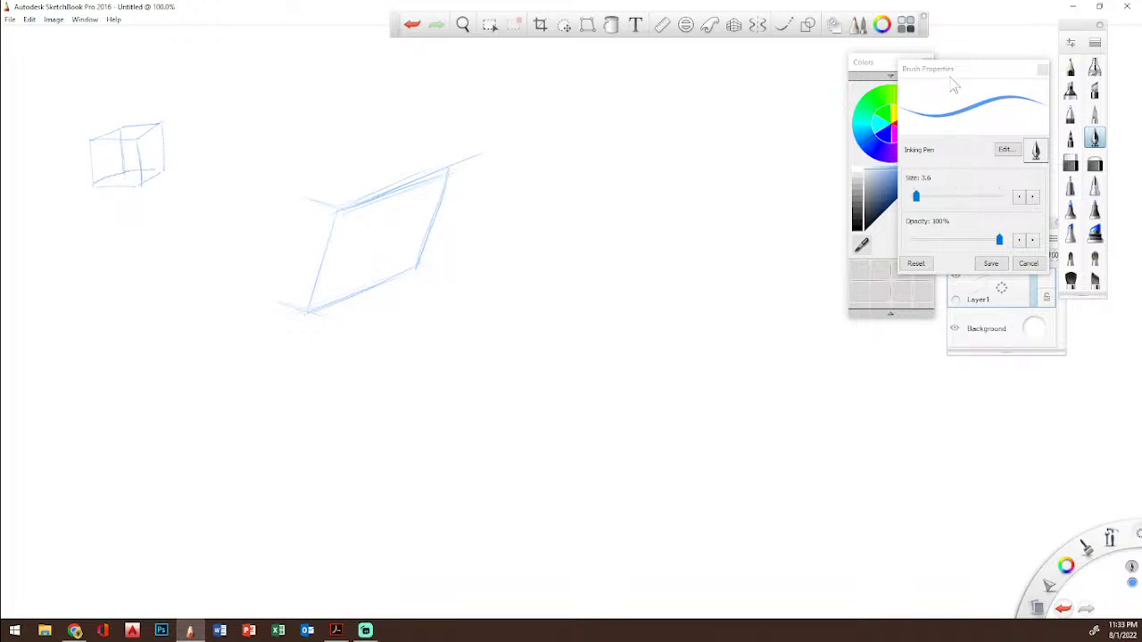
# Step: In red, outline a plane leaning outward from the small cube's side face and draw an arc across the large tilted plane
pyautogui.moveTo(943, 77); pyautogui.dragTo(955, 261)
pyautogui.click(903, 129)
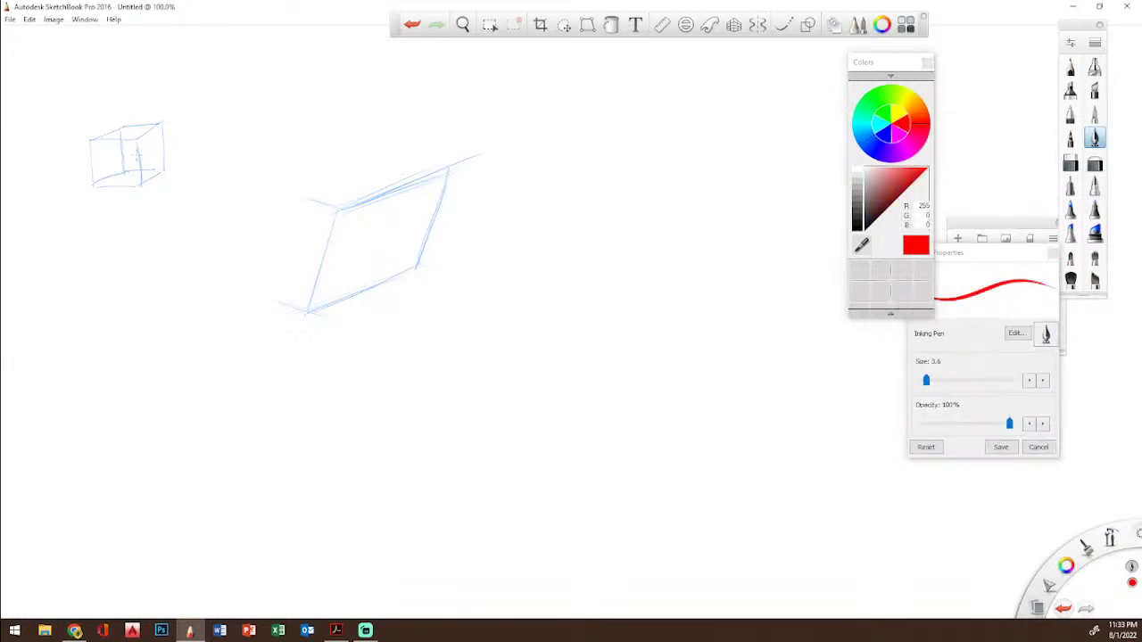
pyautogui.moveTo(139, 141)
pyautogui.mouseDown()
pyautogui.moveTo(140, 185)
pyautogui.moveTo(148, 139)
pyautogui.moveTo(178, 122)
pyautogui.mouseUp()
pyautogui.moveTo(308, 311)
pyautogui.mouseDown()
pyautogui.moveTo(383, 205)
pyautogui.moveTo(355, 232)
pyautogui.moveTo(444, 174)
pyautogui.mouseUp()
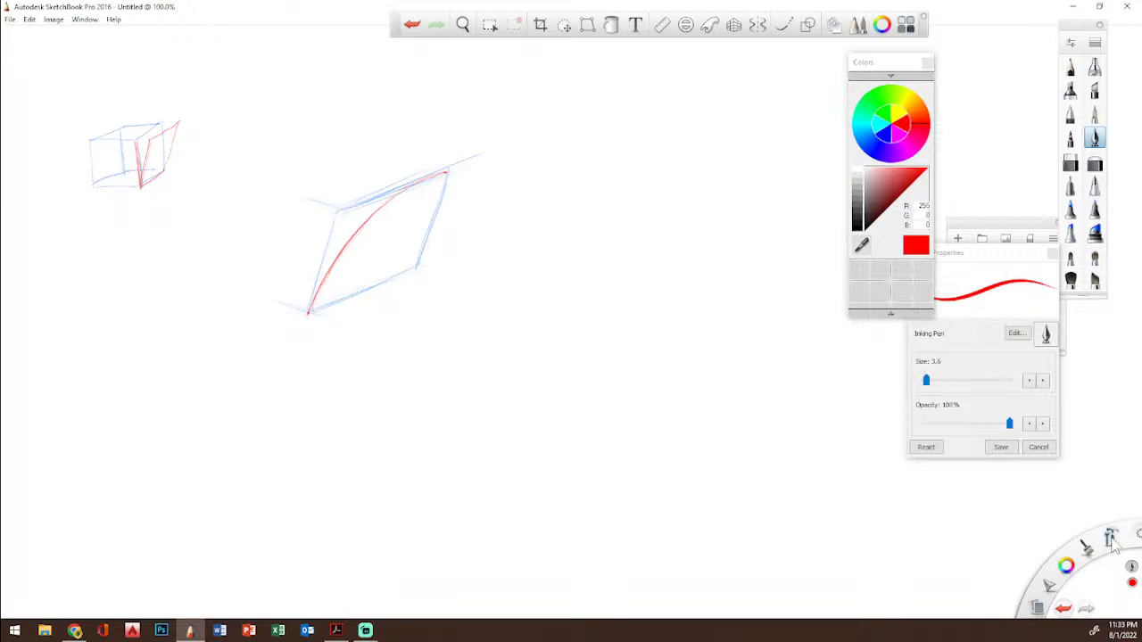
# Step: In cyan (0, 221, 255), sketch a horizontal base plane extending leftward from the tilted plane's lower edge
pyautogui.press('space')
pyautogui.moveTo(394, 215)
pyautogui.mouseDown()
pyautogui.moveTo(431, 216)
pyautogui.moveTo(527, 262)
pyautogui.moveTo(612, 276)
pyautogui.mouseUp()
pyautogui.press('space')
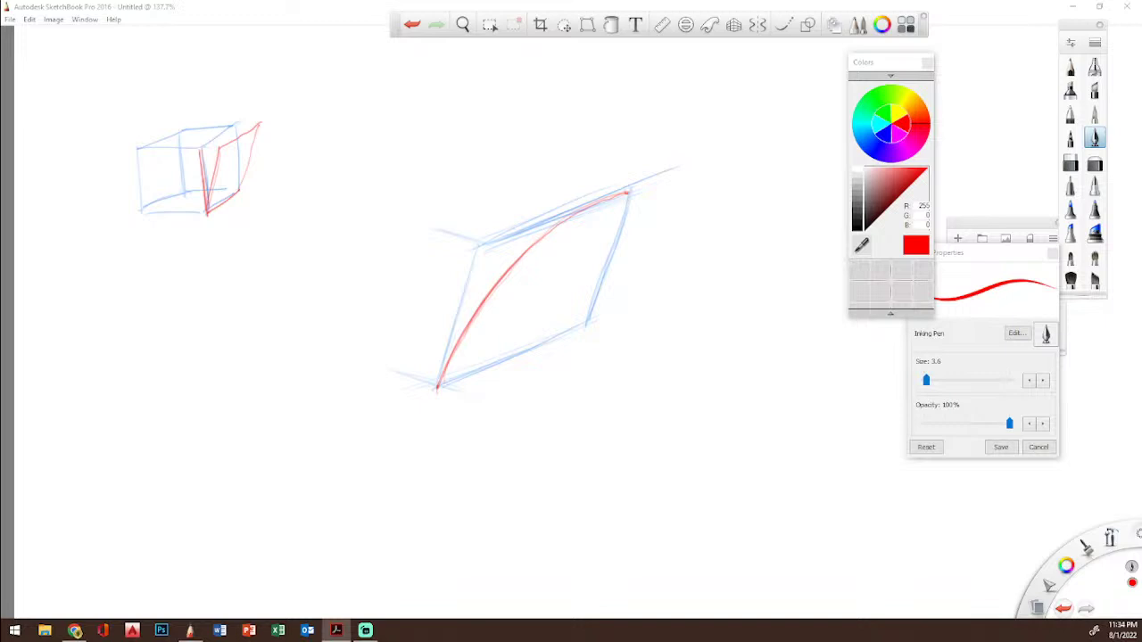
pyautogui.click(865, 140)
pyautogui.click(862, 136)
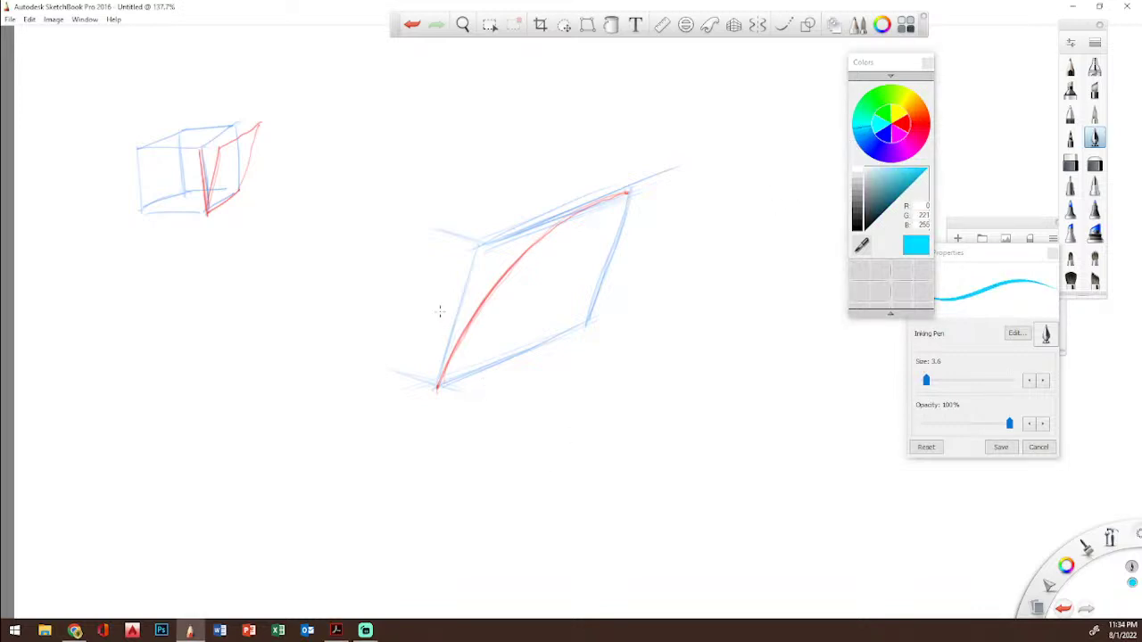
pyautogui.moveTo(586, 321); pyautogui.dragTo(497, 306)
pyautogui.moveTo(434, 384); pyautogui.dragTo(346, 359)
pyautogui.moveTo(348, 360); pyautogui.dragTo(500, 300)
pyautogui.moveTo(346, 358); pyautogui.dragTo(493, 304)
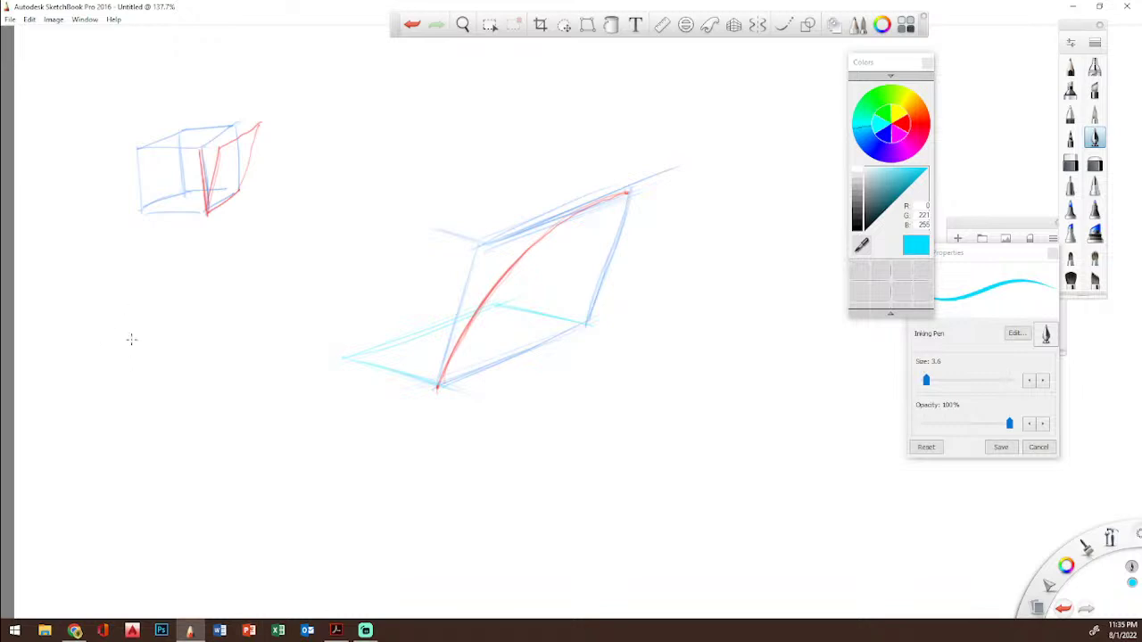
# Step: Below the cube, sketch a front view with a cyan base line, red outward-leaning sides, a closing top line and a vertical centre line
pyautogui.moveTo(114, 385)
pyautogui.mouseDown()
pyautogui.moveTo(183, 388)
pyautogui.moveTo(165, 387)
pyautogui.mouseUp()
pyautogui.click(908, 132)
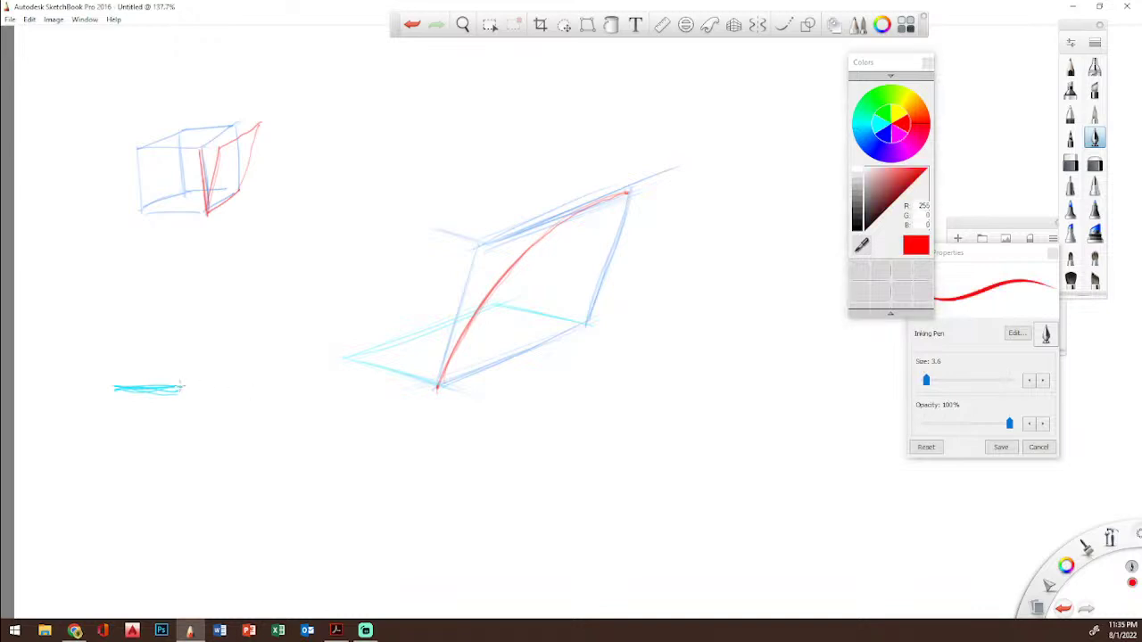
pyautogui.moveTo(181, 385); pyautogui.dragTo(208, 330)
pyautogui.moveTo(149, 283); pyautogui.dragTo(144, 470)
pyautogui.moveTo(206, 328)
pyautogui.mouseDown()
pyautogui.moveTo(96, 330)
pyautogui.moveTo(111, 376)
pyautogui.mouseUp()
pyautogui.moveTo(92, 332); pyautogui.dragTo(115, 387)
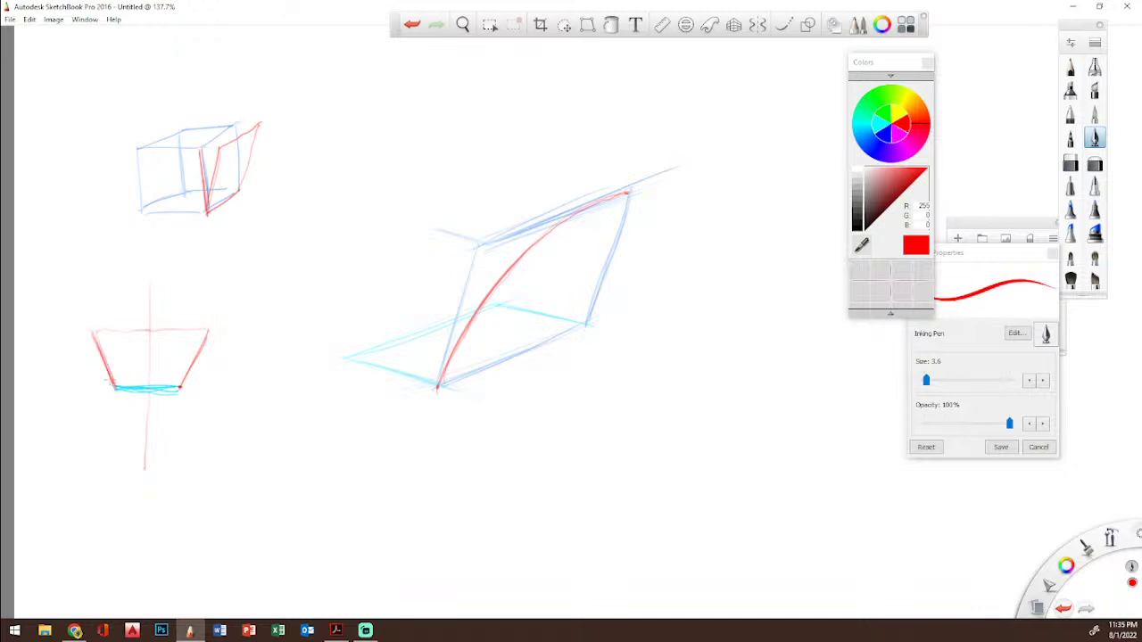
# Step: In blue (0, 60, 255), extend the tilted plane's far edge well below the base plane and end it with an arrowhead
pyautogui.click(875, 152)
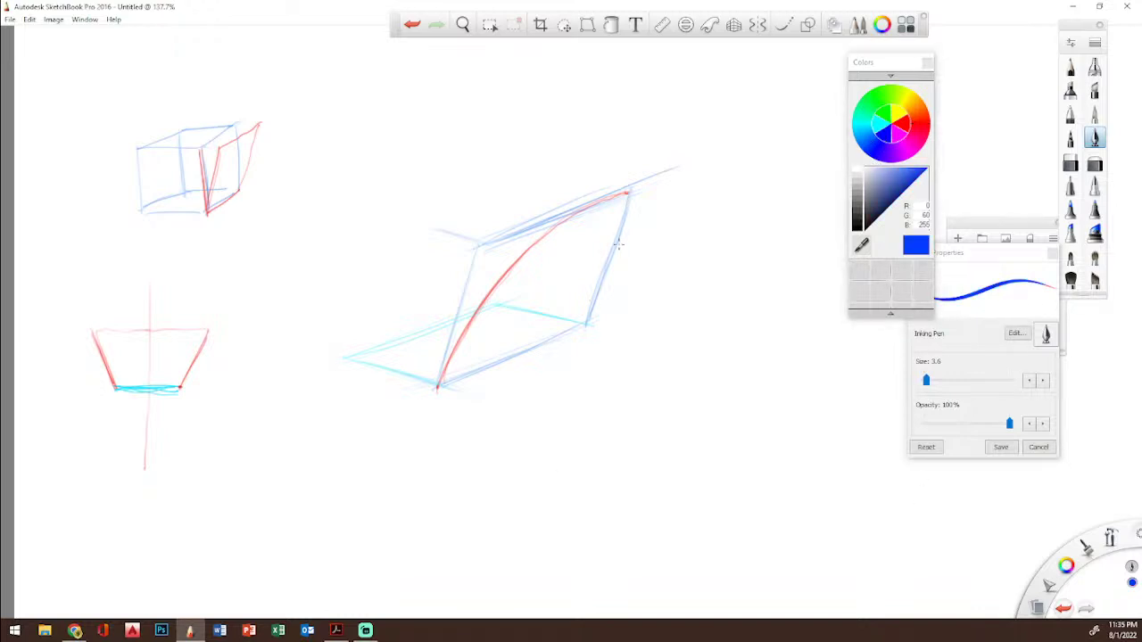
pyautogui.moveTo(635, 181); pyautogui.dragTo(514, 508)
pyautogui.moveTo(527, 458); pyautogui.dragTo(497, 533)
pyautogui.moveTo(547, 418); pyautogui.dragTo(499, 535)
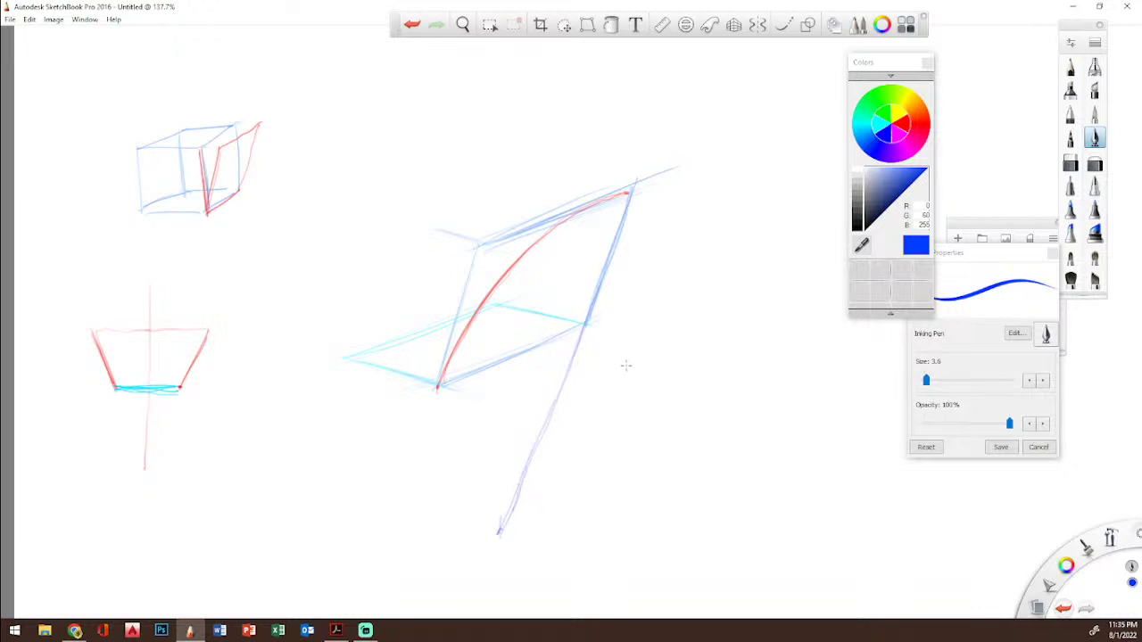
# Step: Draw both diagonals of the cyan base plane, run a centre line through their crossing, and mark the far edge's midpoint
pyautogui.moveTo(444, 378); pyautogui.dragTo(503, 299)
pyautogui.moveTo(349, 358); pyautogui.dragTo(568, 335)
pyautogui.moveTo(378, 352); pyautogui.dragTo(603, 330)
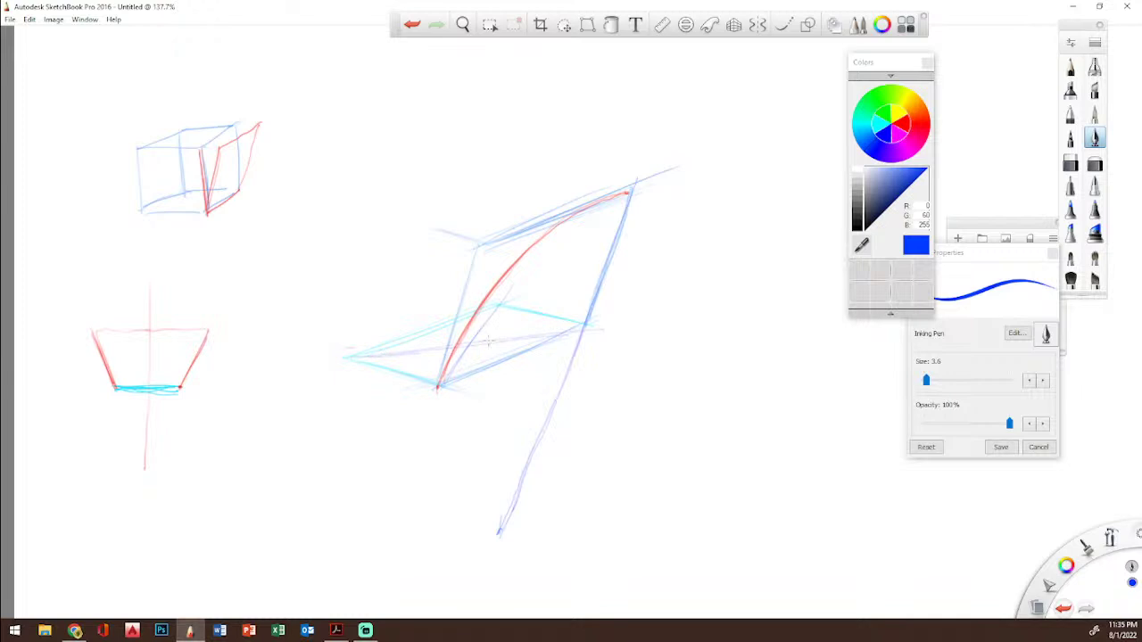
pyautogui.moveTo(366, 356); pyautogui.dragTo(585, 321)
pyautogui.moveTo(404, 370); pyautogui.dragTo(555, 301)
pyautogui.moveTo(479, 338); pyautogui.dragTo(594, 284)
pyautogui.moveTo(529, 311); pyautogui.dragTo(532, 312)
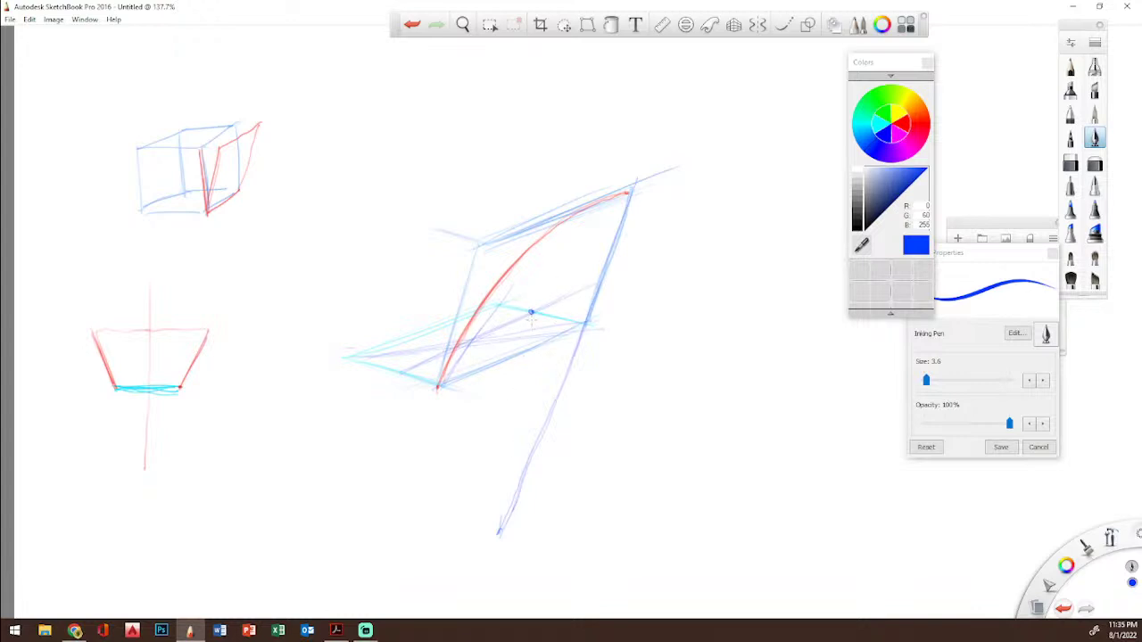
# Step: Drop a vertical from the midpoint to the extended edge, mark the intersection, and connect it to the base plane's back-left corner
pyautogui.moveTo(531, 314)
pyautogui.mouseDown()
pyautogui.moveTo(532, 482)
pyautogui.moveTo(532, 453)
pyautogui.mouseUp()
pyautogui.click(533, 451)
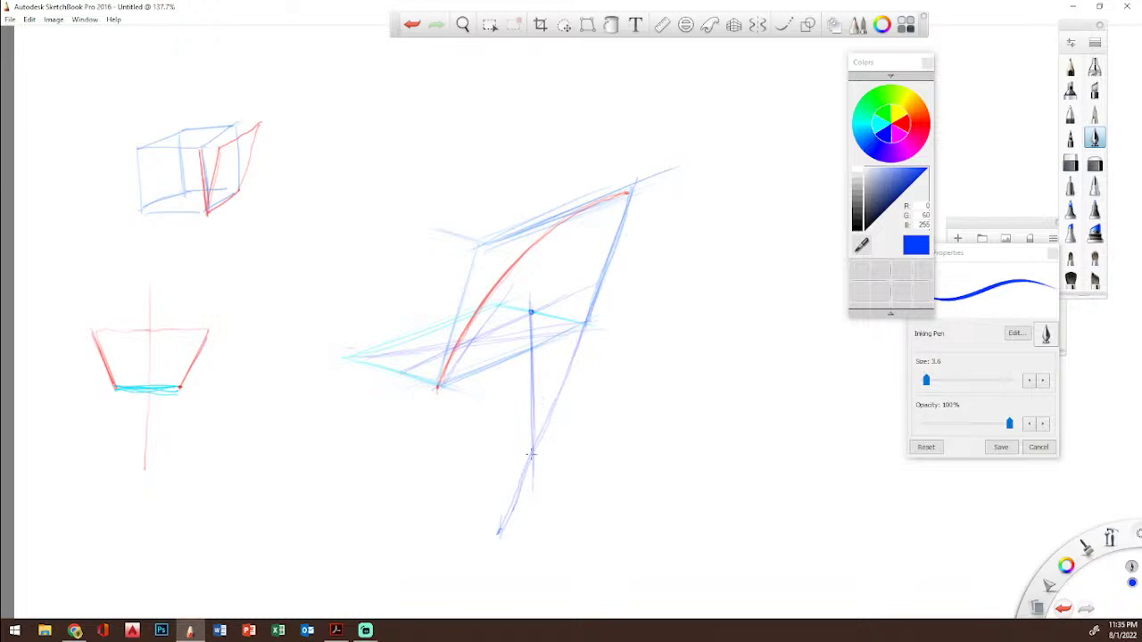
pyautogui.click(497, 306)
pyautogui.moveTo(532, 450)
pyautogui.mouseDown()
pyautogui.moveTo(500, 299)
pyautogui.moveTo(515, 416)
pyautogui.mouseUp()
pyautogui.moveTo(498, 304); pyautogui.dragTo(533, 449)
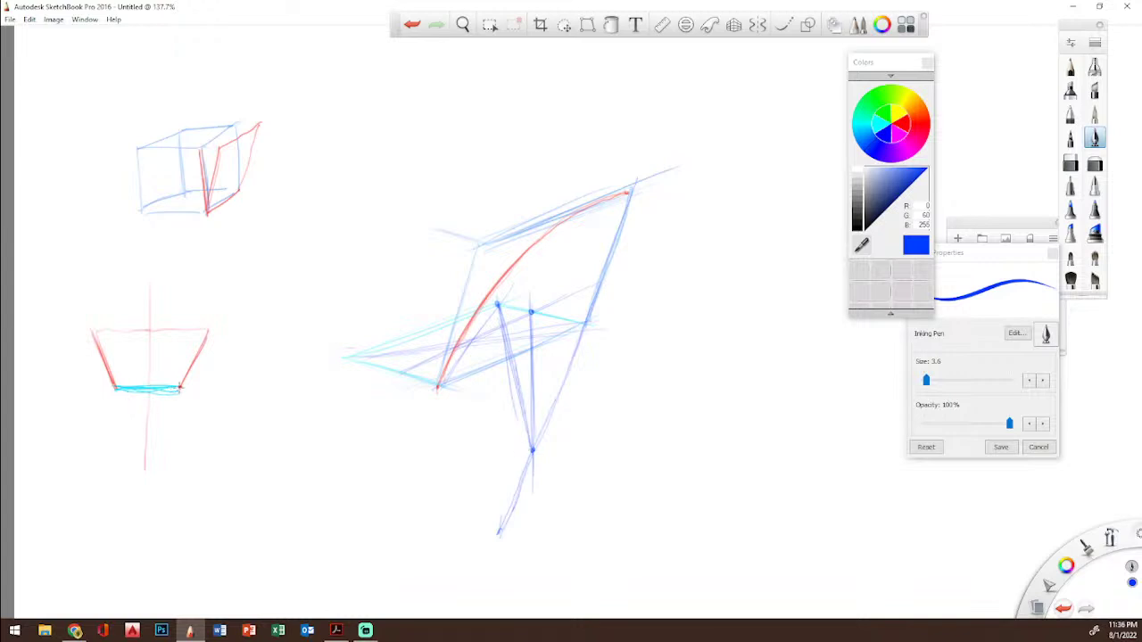
# Step: In the front view, extend both sides down to a marked point on the centre line, add an upward arrow, and mark both angles
pyautogui.moveTo(179, 390); pyautogui.dragTo(145, 446)
pyautogui.click(145, 446)
pyautogui.moveTo(145, 446)
pyautogui.mouseDown()
pyautogui.moveTo(74, 290)
pyautogui.moveTo(82, 305)
pyautogui.mouseUp()
pyautogui.moveTo(132, 416); pyautogui.dragTo(158, 420)
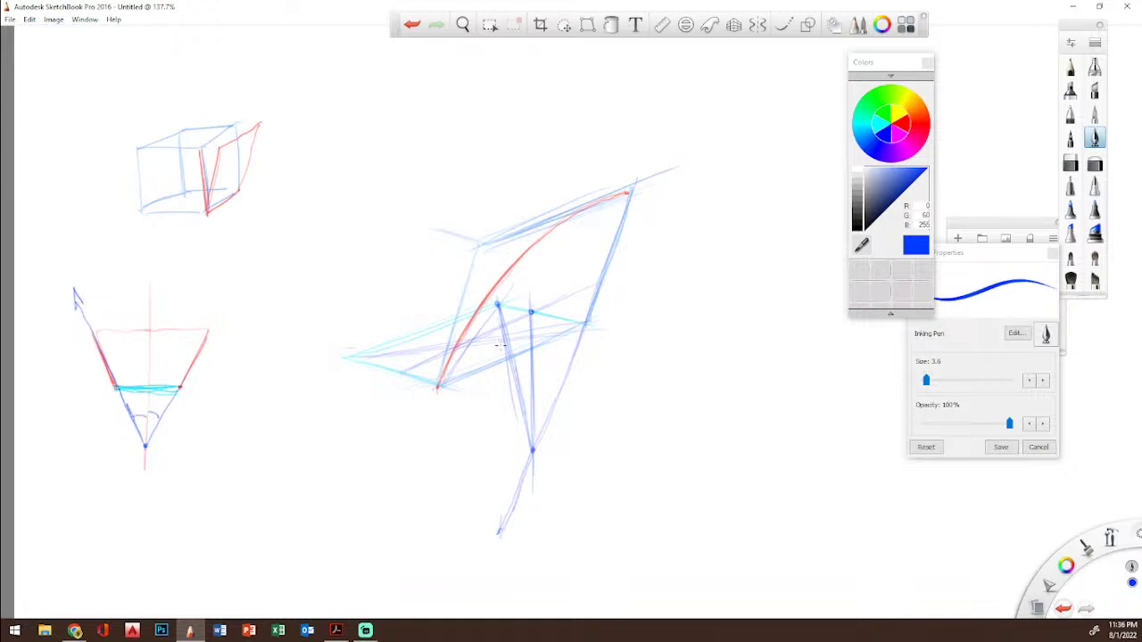
# Step: Darken the line between the lower intersection and the base plane's back-left corner, and extend it up to the tilted plane's upper corner
pyautogui.moveTo(497, 304); pyautogui.dragTo(522, 423)
pyautogui.moveTo(510, 365); pyautogui.dragTo(528, 439)
pyautogui.moveTo(481, 239); pyautogui.dragTo(497, 303)
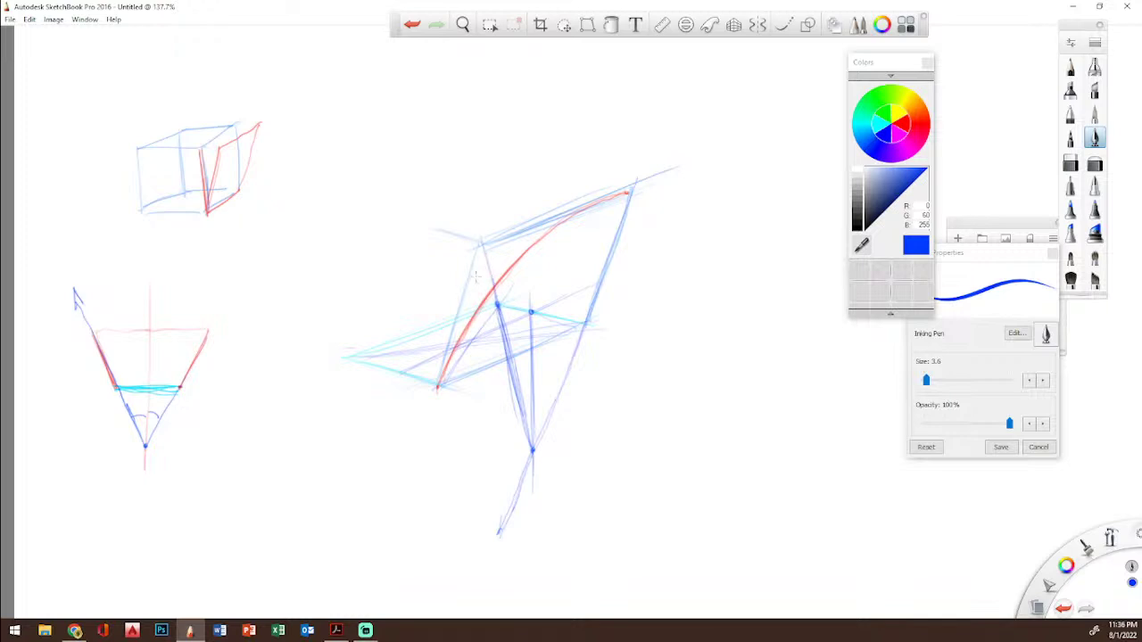
# Step: Move the colour, brush property and layer palettes aside to free drawing space
pyautogui.moveTo(910, 77); pyautogui.dragTo(1075, 103)
pyautogui.moveTo(981, 259); pyautogui.dragTo(1053, 337)
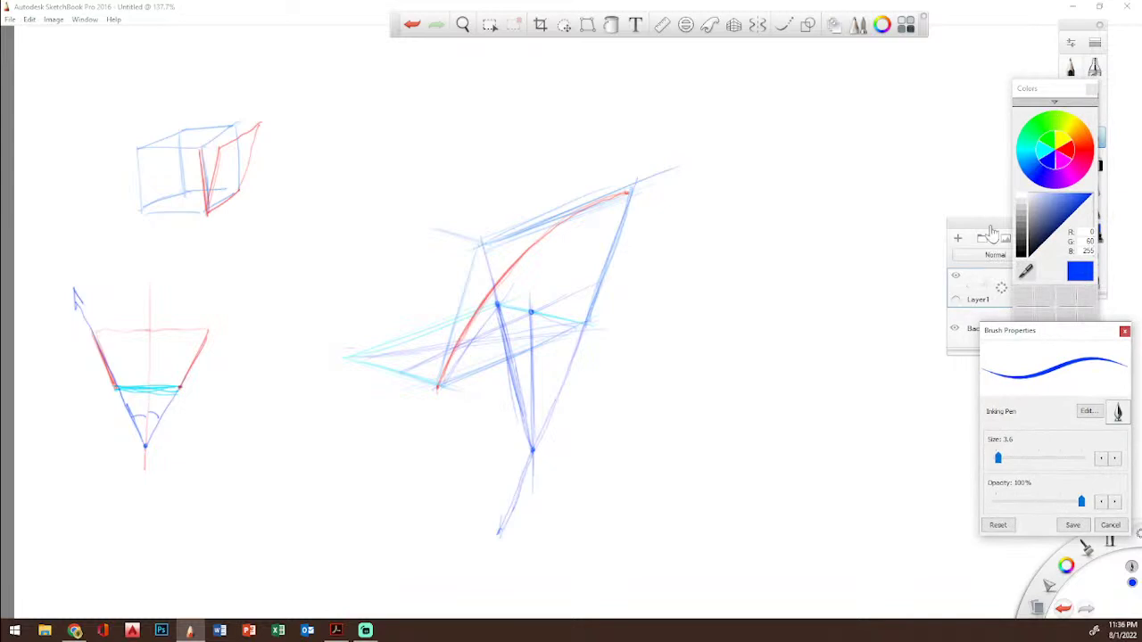
pyautogui.moveTo(979, 223); pyautogui.dragTo(1034, 225)
# Step: In the empty area beside the construction, draw a segment between two dots and, beneath it, a ray from one dot ending in an arrowhead
pyautogui.click(780, 105)
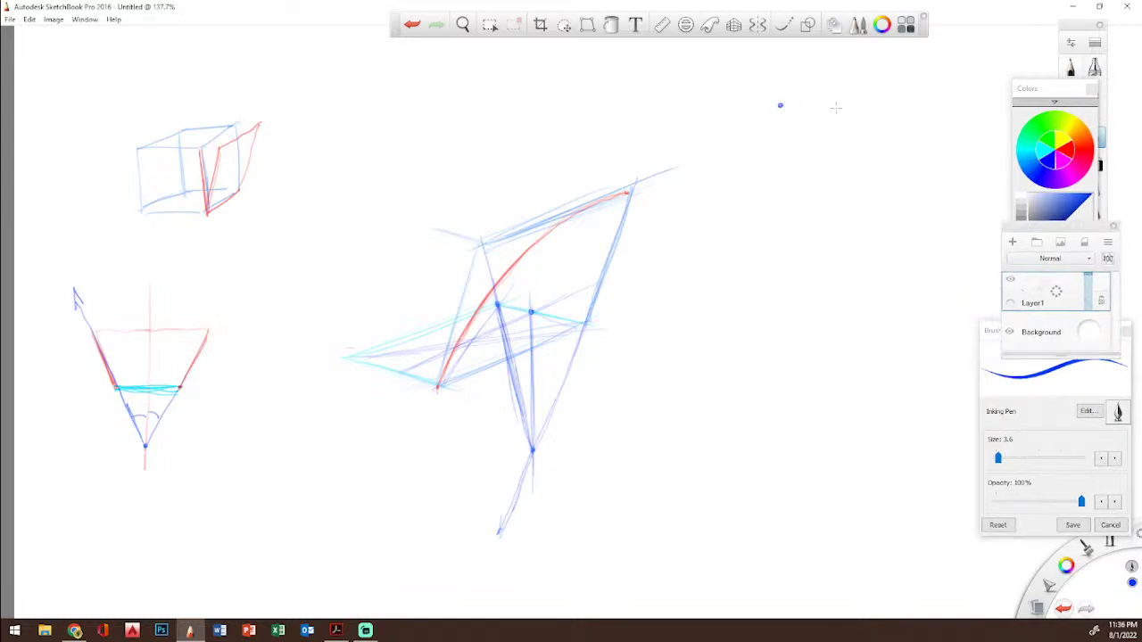
pyautogui.click(915, 105)
pyautogui.moveTo(780, 105); pyautogui.dragTo(913, 104)
pyautogui.click(780, 108)
pyautogui.click(779, 180)
pyautogui.moveTo(785, 181)
pyautogui.mouseDown()
pyautogui.moveTo(995, 108)
pyautogui.moveTo(987, 120)
pyautogui.mouseUp()
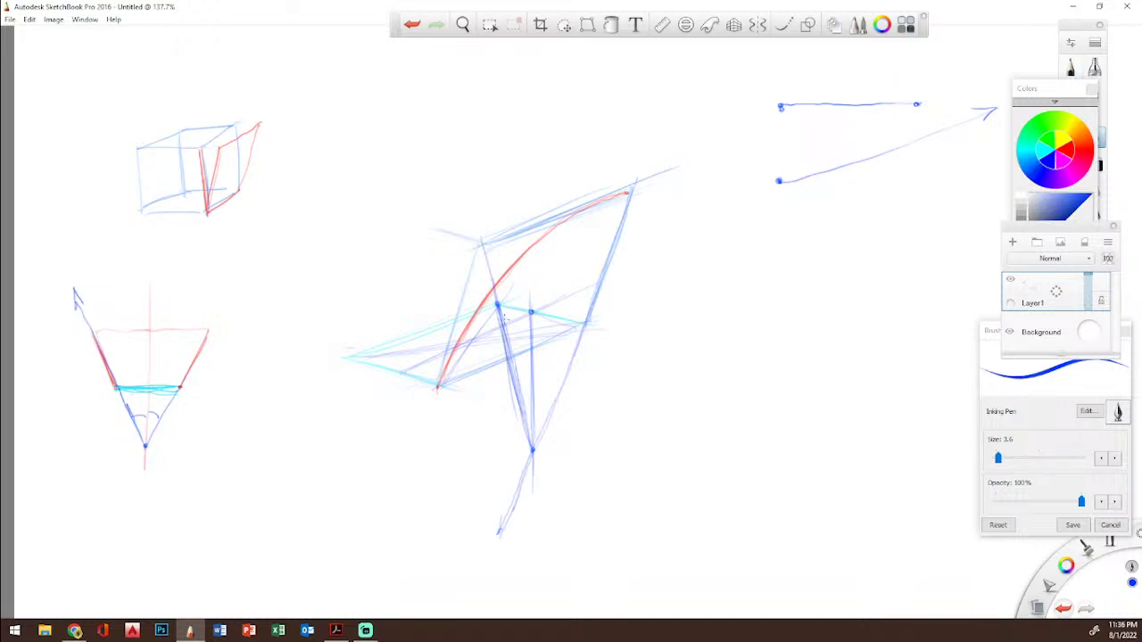
# Step: Extend the mirrored edge line upward to an arrowhead and continue the vertical centre line above the tilted plane
pyautogui.moveTo(487, 252)
pyautogui.mouseDown()
pyautogui.moveTo(425, 63)
pyautogui.moveTo(442, 76)
pyautogui.mouseUp()
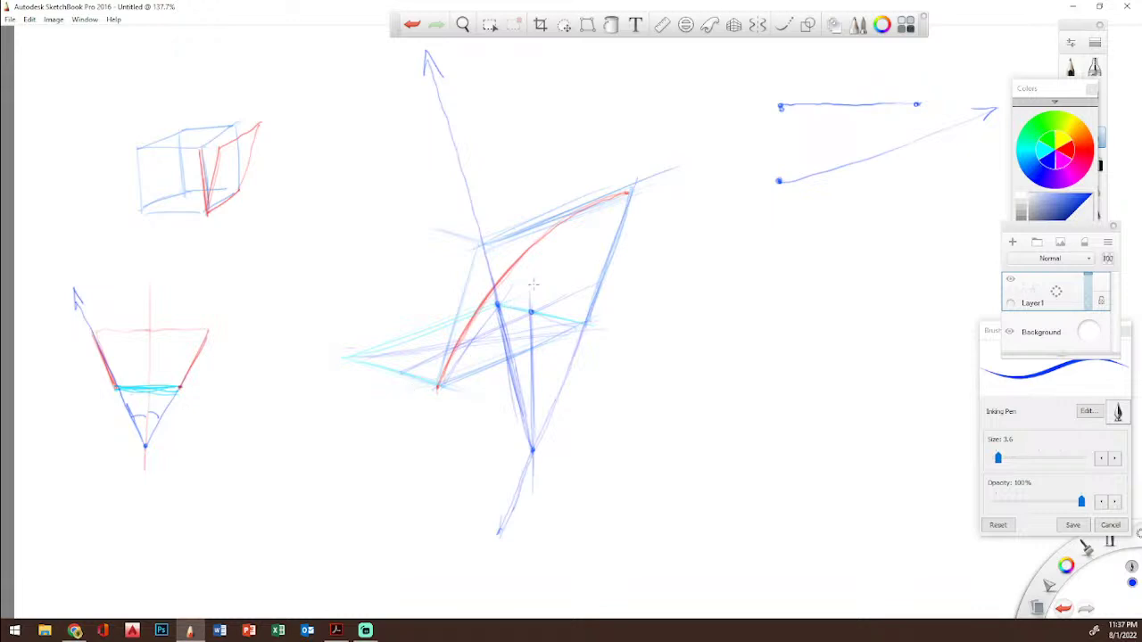
pyautogui.moveTo(531, 312); pyautogui.dragTo(521, 124)
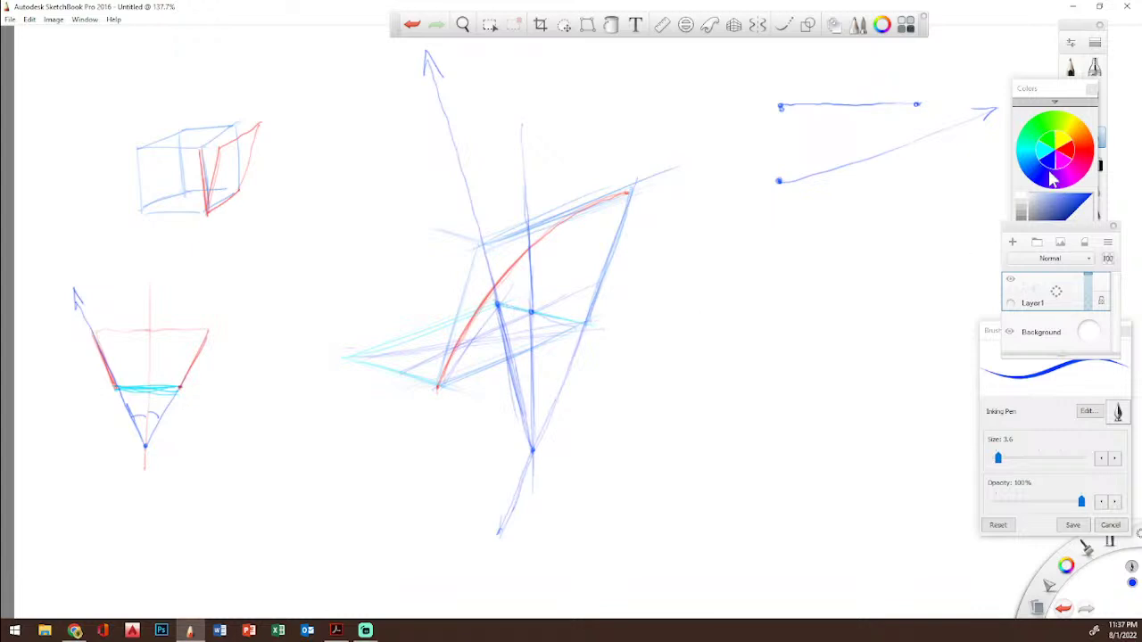
# Step: In cyan, draw a line from the red arc's upper endpoint to the mirrored edge line, following the direction of the base plane's far edge
pyautogui.keyDown('alt'); pyautogui.click(497, 305); pyautogui.keyUp('alt')
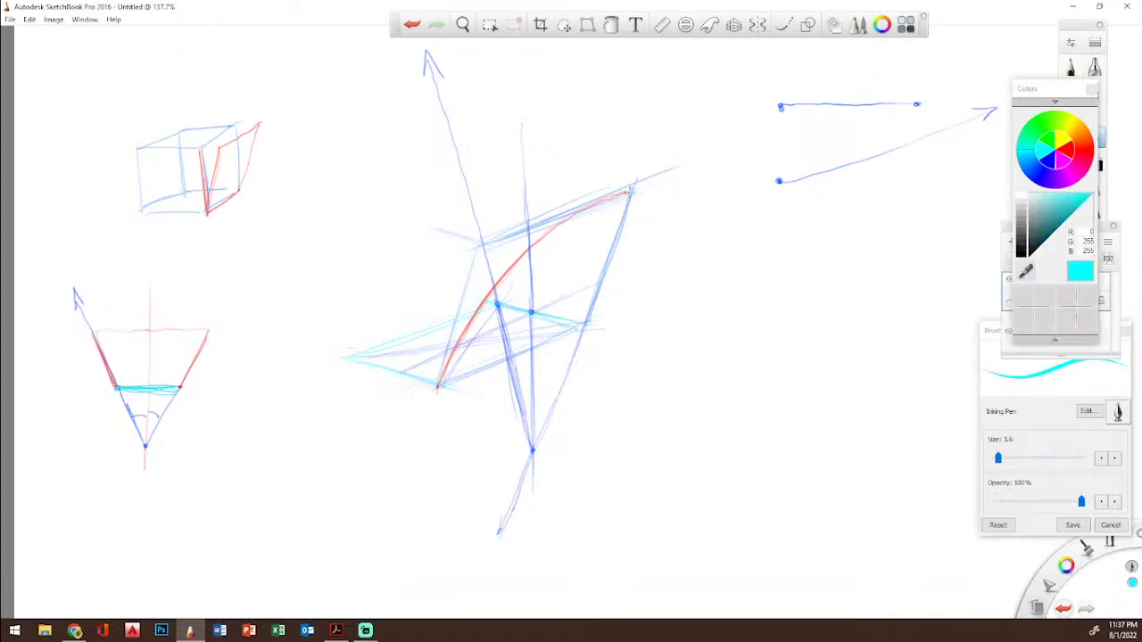
pyautogui.moveTo(543, 178); pyautogui.dragTo(599, 193)
pyautogui.moveTo(460, 160); pyautogui.dragTo(593, 189)
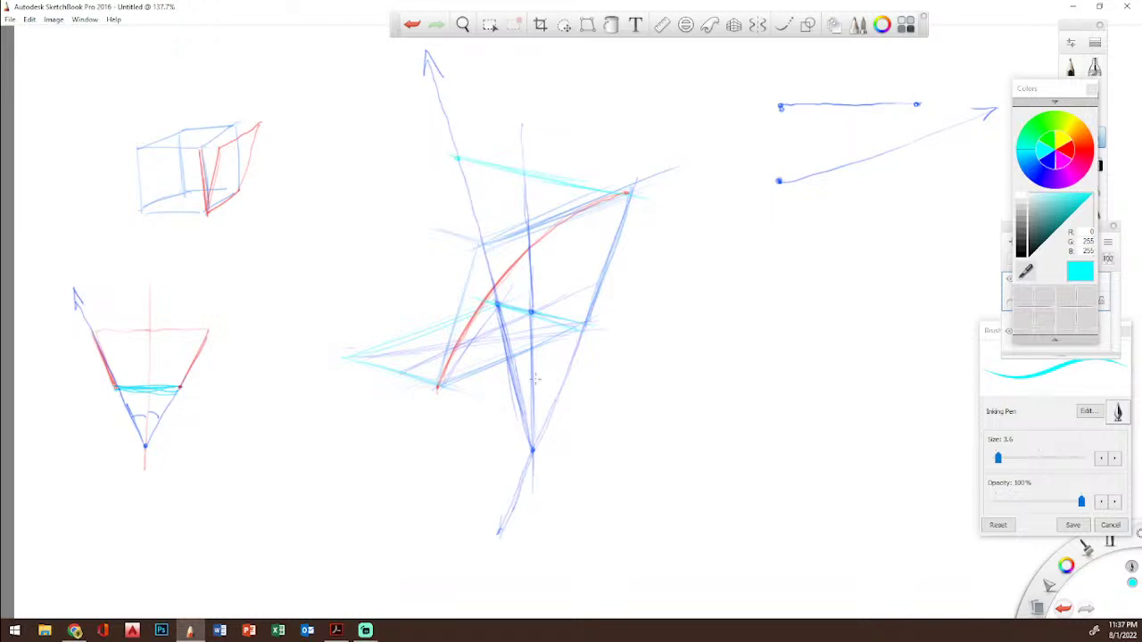
# Step: Trace the mirrored base edge and edge line in red up to a dotted end, and extend both upper transfer lines beyond it in cyan
pyautogui.click(1069, 153)
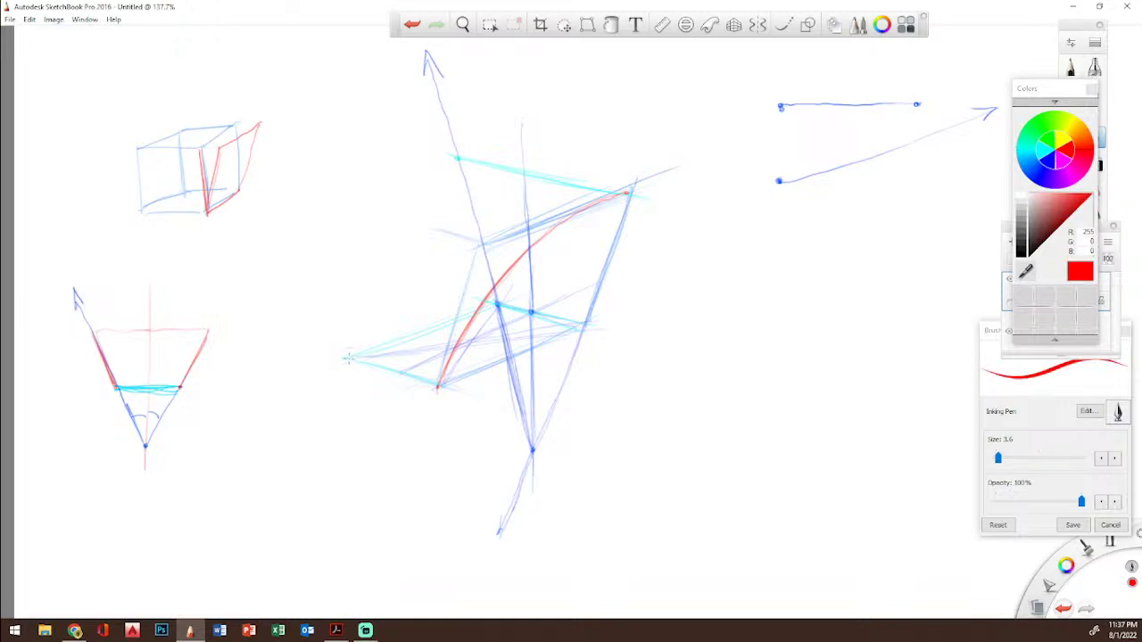
pyautogui.moveTo(393, 343)
pyautogui.mouseDown()
pyautogui.moveTo(348, 359)
pyautogui.moveTo(491, 300)
pyautogui.moveTo(457, 157)
pyautogui.mouseUp()
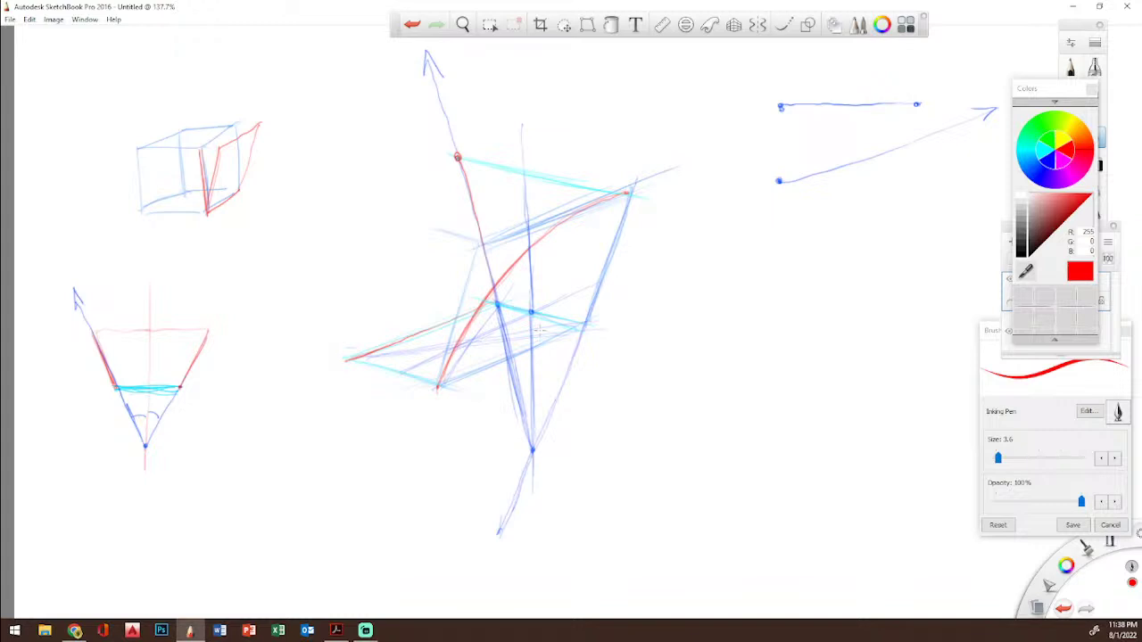
pyautogui.click(1045, 155)
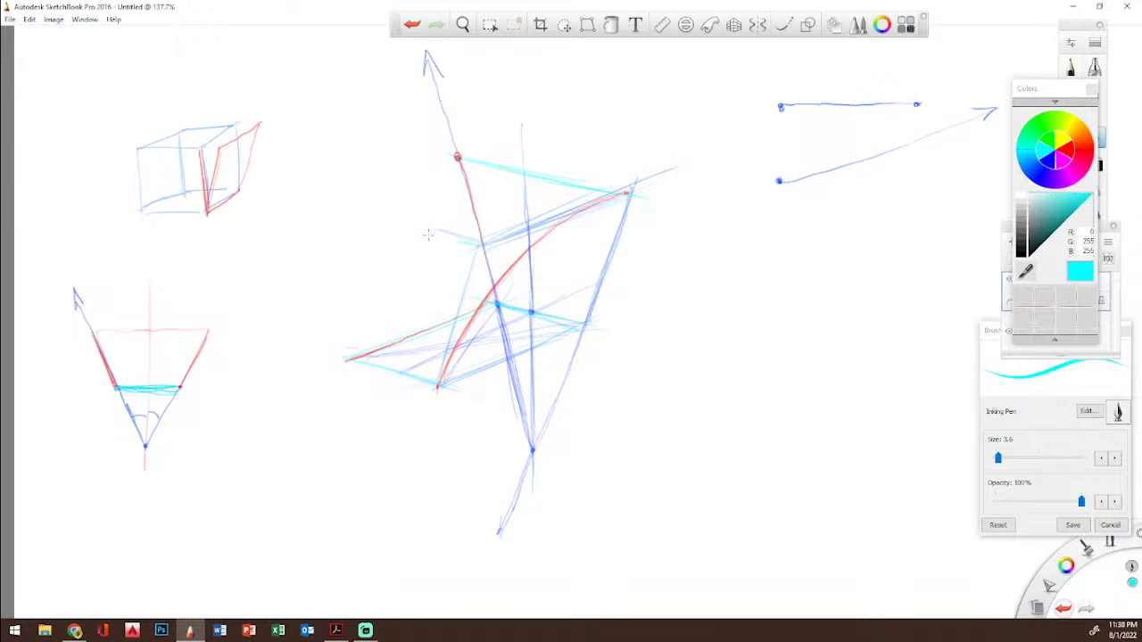
pyautogui.moveTo(365, 222)
pyautogui.mouseDown()
pyautogui.moveTo(482, 240)
pyautogui.moveTo(339, 215)
pyautogui.mouseUp()
pyautogui.moveTo(446, 234); pyautogui.dragTo(294, 200)
pyautogui.moveTo(403, 143); pyautogui.dragTo(387, 140)
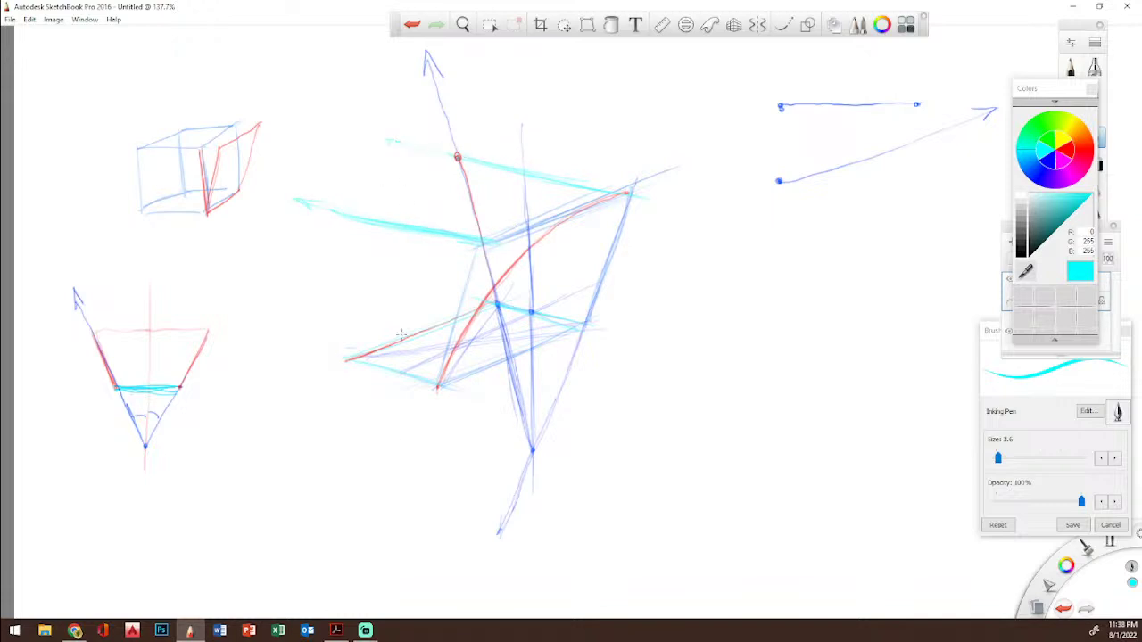
# Step: Draw a cyan vertical line through the midpoint of the near base edge, reaching the upper transfer line and running well below the base
pyautogui.moveTo(401, 369); pyautogui.dragTo(402, 377)
pyautogui.moveTo(401, 360); pyautogui.dragTo(403, 418)
pyautogui.moveTo(402, 353); pyautogui.dragTo(402, 513)
pyautogui.moveTo(402, 355); pyautogui.dragTo(407, 228)
pyautogui.moveTo(401, 326); pyautogui.dragTo(405, 230)
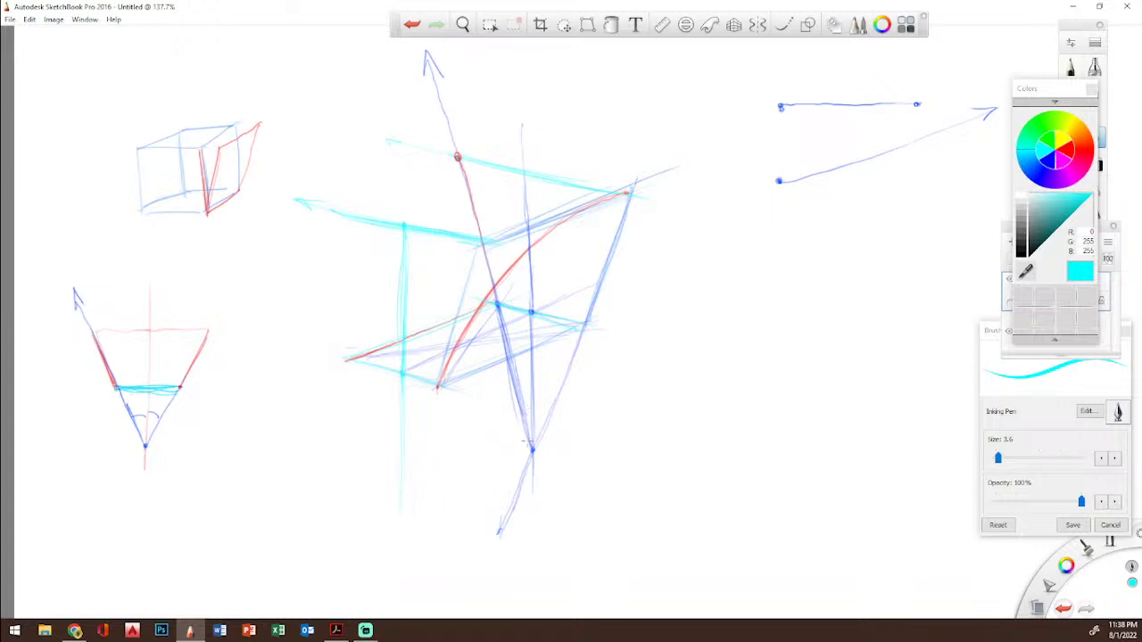
# Step: In cyan, draw a receding line through the dot below the base plane to the new vertical and dot their intersection
pyautogui.moveTo(371, 511); pyautogui.dragTo(629, 409)
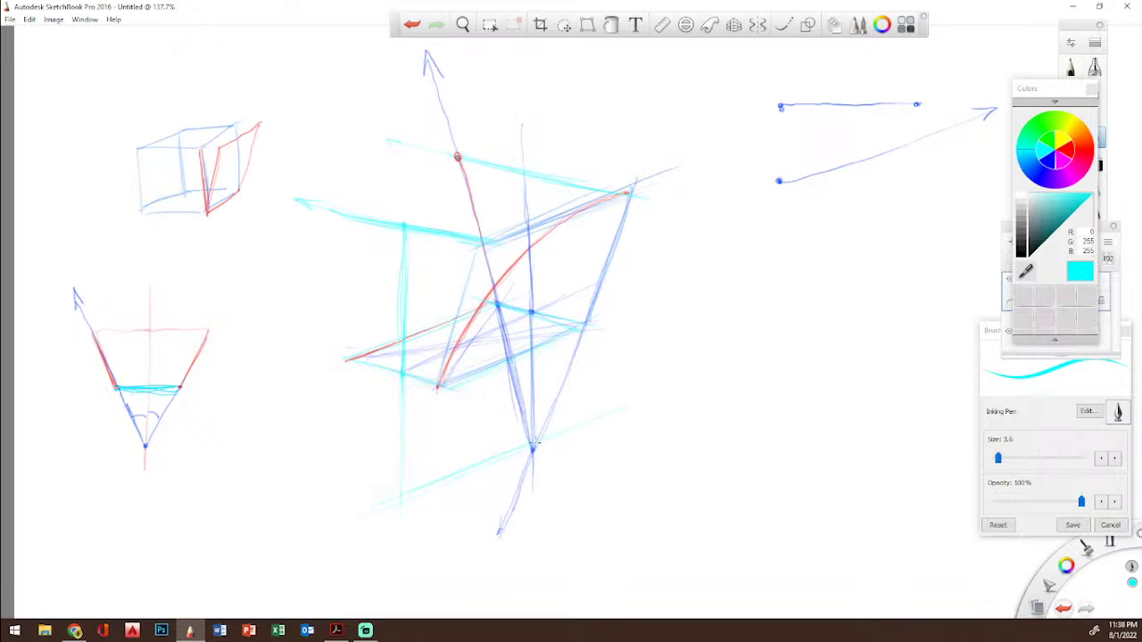
pyautogui.moveTo(390, 525); pyautogui.dragTo(611, 396)
pyautogui.moveTo(405, 463); pyautogui.dragTo(400, 538)
pyautogui.click(398, 516)
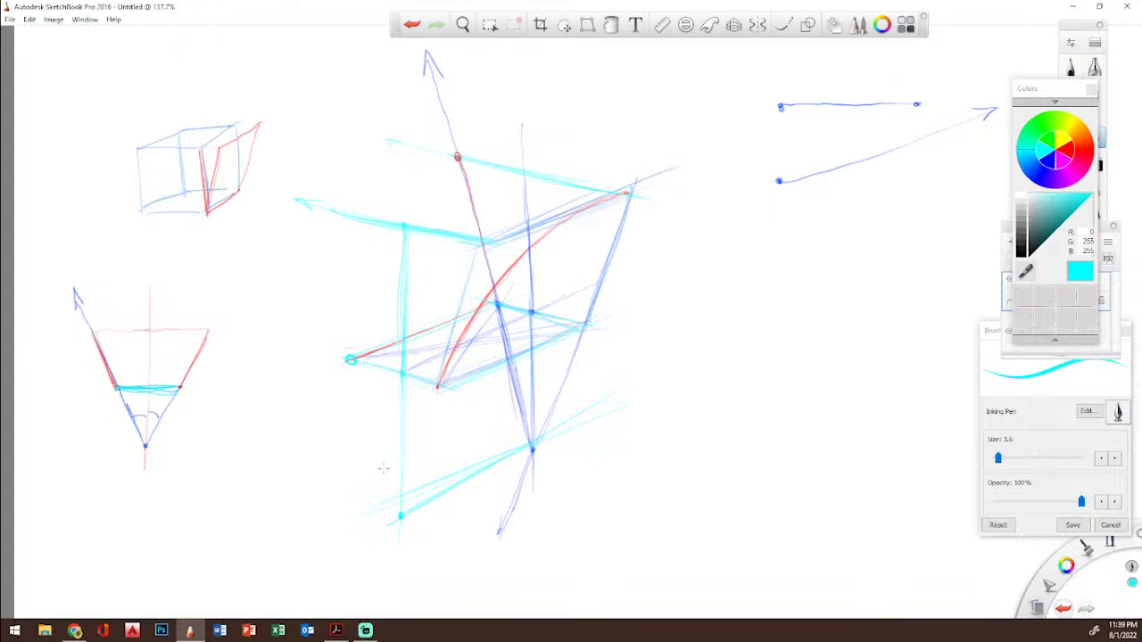
# Step: Draw a cyan line from the lower dot through the mirrored plane's near base corner up to the upper transfer line and mark the crossing
pyautogui.moveTo(400, 516); pyautogui.dragTo(351, 362)
pyautogui.moveTo(350, 360); pyautogui.dragTo(318, 237)
pyautogui.moveTo(337, 312)
pyautogui.mouseDown()
pyautogui.moveTo(301, 174)
pyautogui.moveTo(309, 203)
pyautogui.mouseUp()
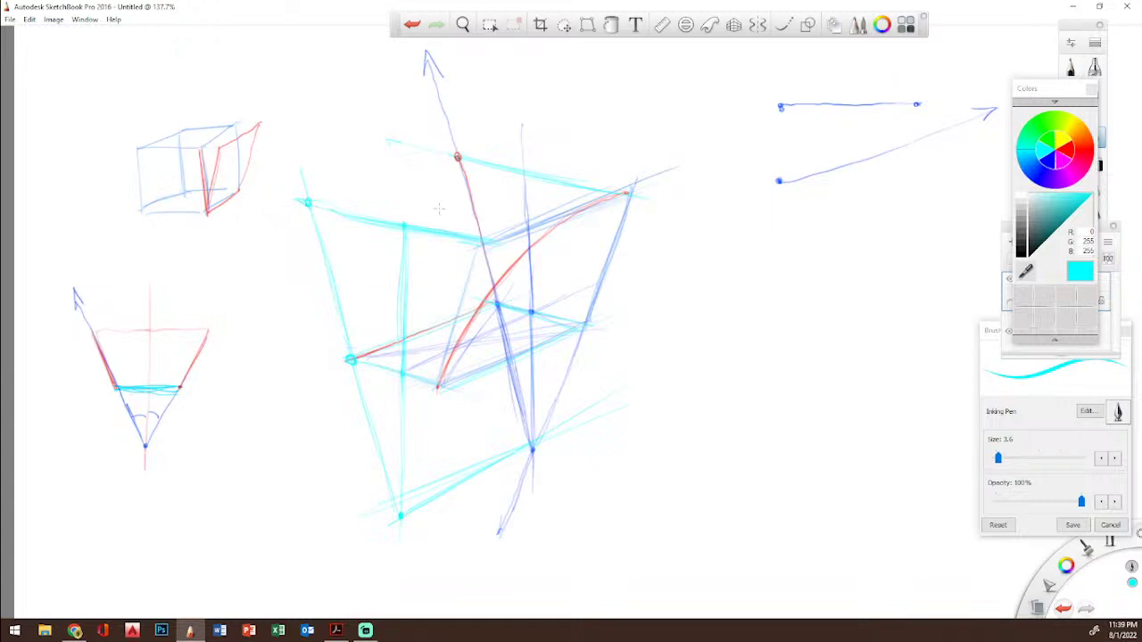
# Step: Outline the mirrored plane's near side and top edge in red, and extend both planes' top edges into arrows toward their vanishing point
pyautogui.click(1078, 157)
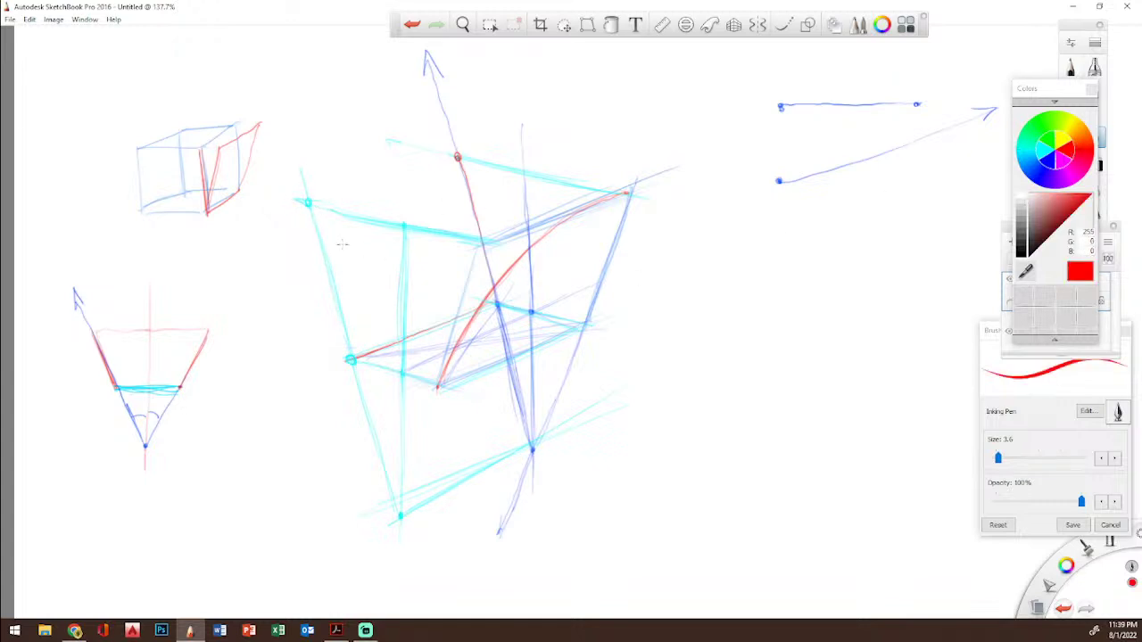
pyautogui.moveTo(310, 207); pyautogui.dragTo(346, 332)
pyautogui.moveTo(319, 257); pyautogui.dragTo(350, 359)
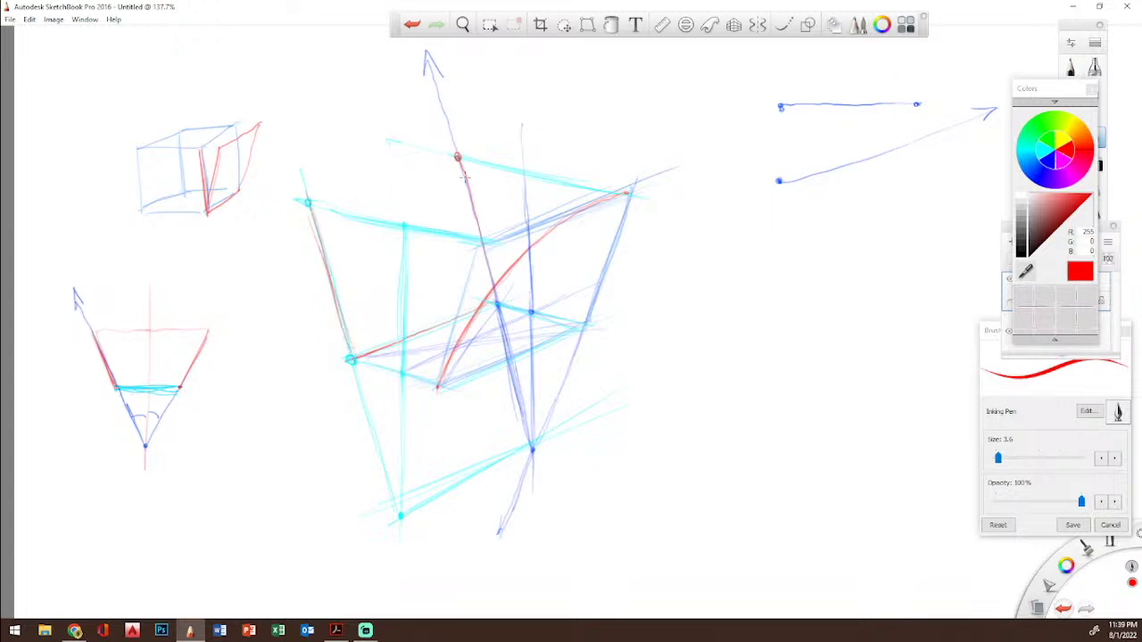
pyautogui.moveTo(680, 173); pyautogui.dragTo(740, 161)
pyautogui.moveTo(306, 203); pyautogui.dragTo(606, 116)
pyautogui.moveTo(307, 205); pyautogui.dragTo(349, 360)
pyautogui.moveTo(313, 200)
pyautogui.mouseDown()
pyautogui.moveTo(451, 158)
pyautogui.moveTo(337, 193)
pyautogui.moveTo(446, 161)
pyautogui.moveTo(483, 268)
pyautogui.mouseUp()
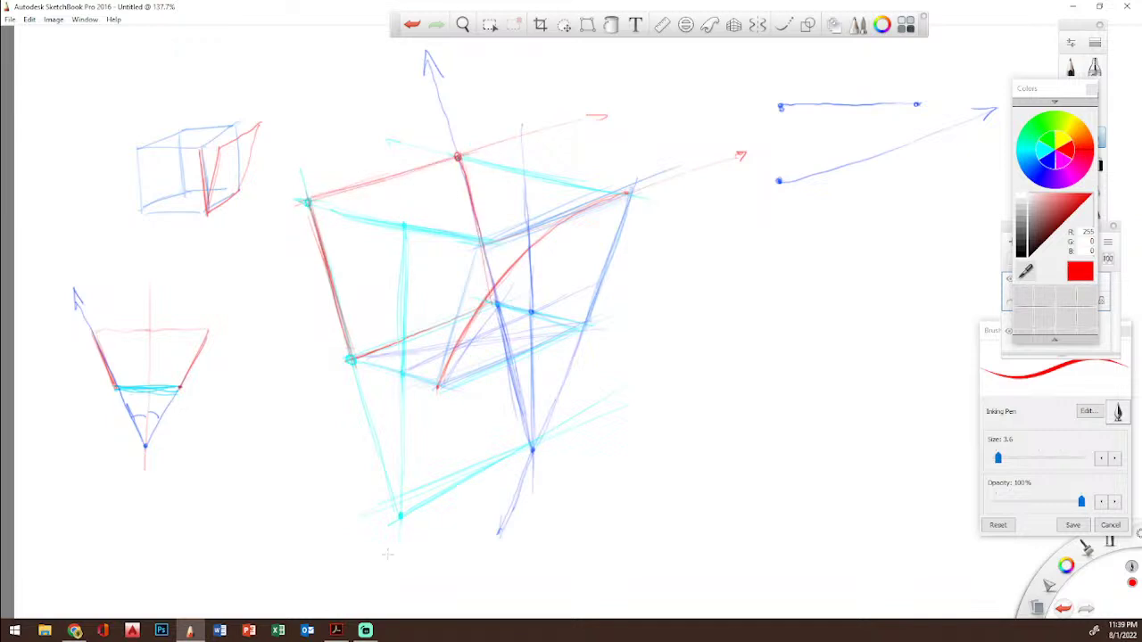
# Step: Bring the layer palette clear of the others, add a new layer above the sketch, and fade Layer1 by lowering its opacity
pyautogui.moveTo(989, 336); pyautogui.dragTo(902, 366)
pyautogui.moveTo(1003, 229)
pyautogui.mouseDown()
pyautogui.moveTo(848, 214)
pyautogui.moveTo(902, 208)
pyautogui.moveTo(944, 220)
pyautogui.mouseUp()
pyautogui.moveTo(1033, 210); pyautogui.dragTo(1008, 177)
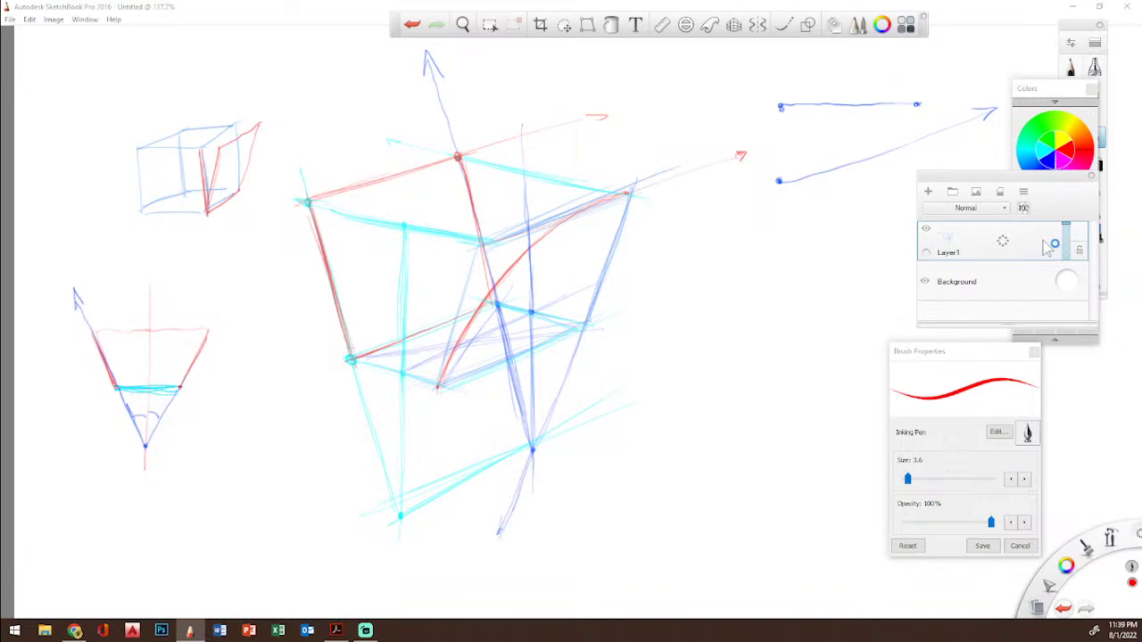
pyautogui.click(928, 191)
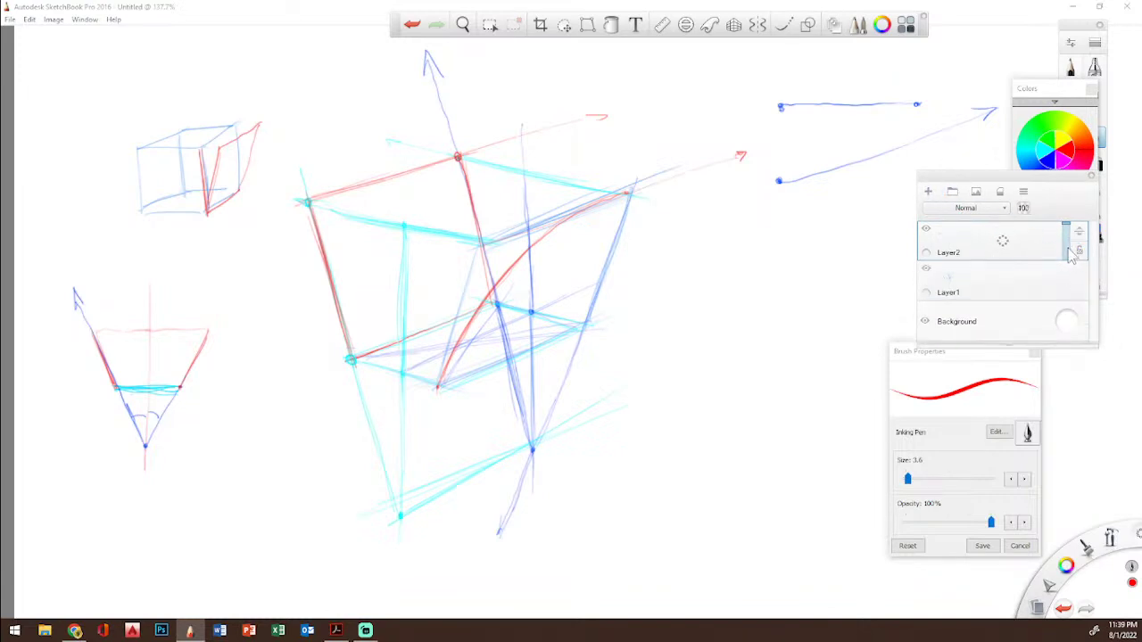
pyautogui.click(1070, 282)
pyautogui.moveTo(1072, 278); pyautogui.dragTo(1069, 300)
pyautogui.click(1035, 257)
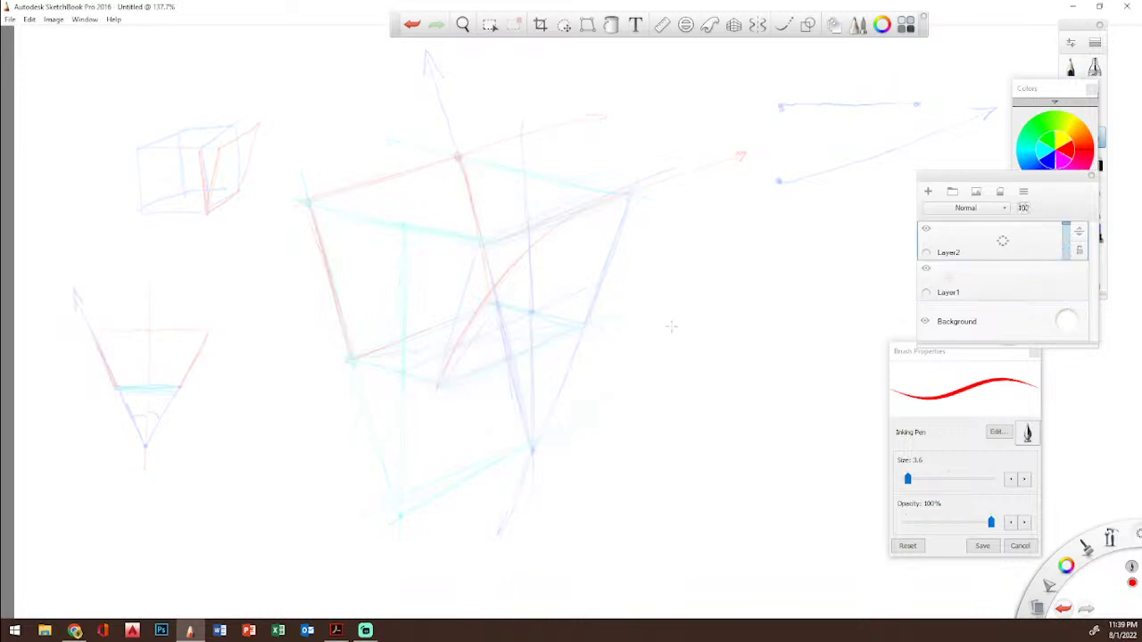
# Step: On the new layer, trace the four edges of the original tilted plane in red
pyautogui.moveTo(437, 384); pyautogui.dragTo(472, 251)
pyautogui.moveTo(440, 384)
pyautogui.mouseDown()
pyautogui.moveTo(476, 241)
pyautogui.moveTo(628, 193)
pyautogui.moveTo(605, 283)
pyautogui.mouseUp()
pyautogui.moveTo(622, 217); pyautogui.dragTo(584, 327)
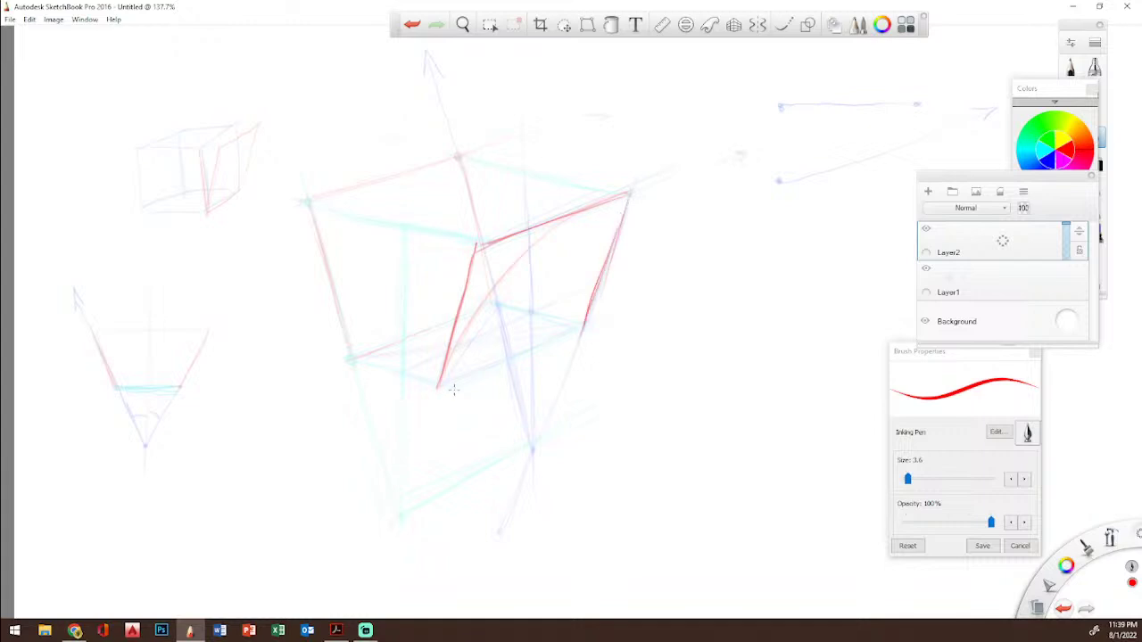
pyautogui.moveTo(437, 385); pyautogui.dragTo(625, 314)
# Step: Trace the mirrored tilted plane's side, base and top edges in red over the faded construction
pyautogui.moveTo(315, 230)
pyautogui.mouseDown()
pyautogui.moveTo(351, 357)
pyautogui.moveTo(421, 329)
pyautogui.mouseUp()
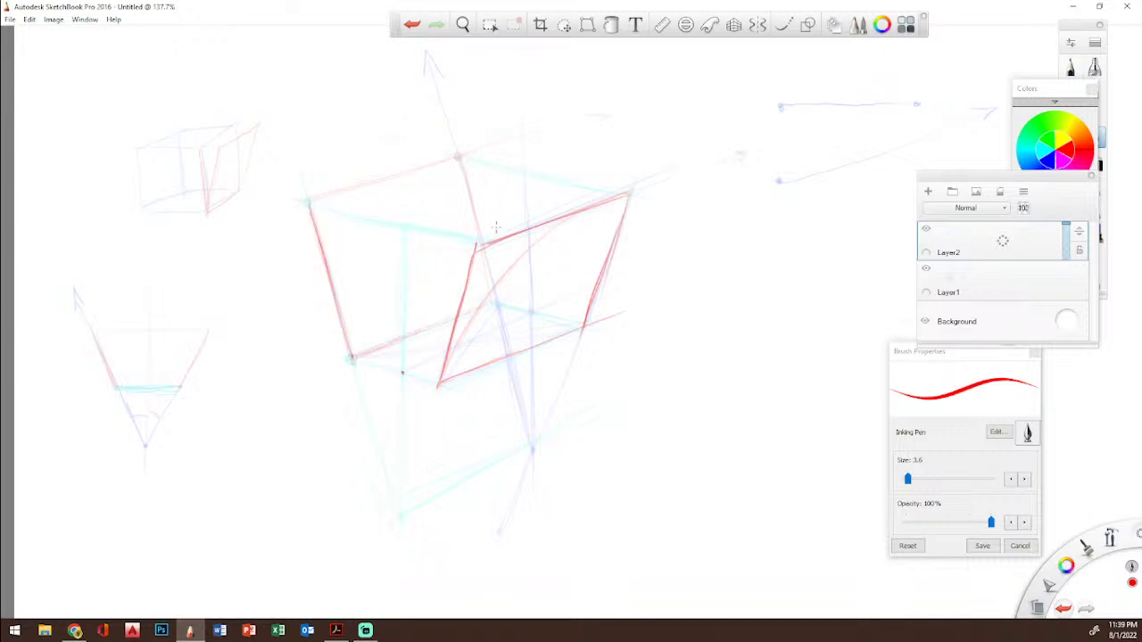
pyautogui.moveTo(468, 193); pyautogui.dragTo(491, 292)
pyautogui.moveTo(307, 204); pyautogui.dragTo(457, 157)
# Step: Switch the colour to black and retrace the original curve from the plane's near base corner to its far upper corner
pyautogui.moveTo(1022, 178); pyautogui.dragTo(982, 298)
pyautogui.click(1022, 254)
pyautogui.moveTo(439, 381); pyautogui.dragTo(502, 273)
pyautogui.moveTo(460, 336); pyautogui.dragTo(530, 248)
pyautogui.moveTo(477, 309)
pyautogui.mouseDown()
pyautogui.moveTo(540, 237)
pyautogui.moveTo(616, 199)
pyautogui.mouseUp()
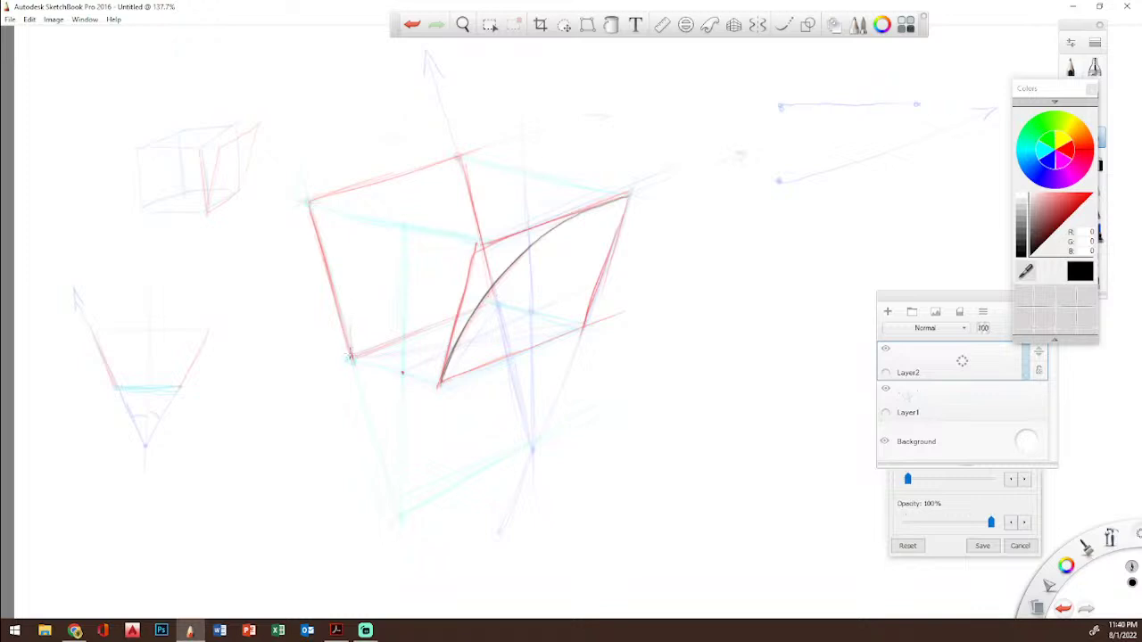
# Step: Rough in a mirrored curve in black from the mirrored plane's near base corner to its far upper corner
pyautogui.moveTo(351, 353)
pyautogui.mouseDown()
pyautogui.moveTo(362, 241)
pyautogui.moveTo(398, 192)
pyautogui.moveTo(461, 159)
pyautogui.mouseUp()
# Step: Rearrange the layer and colour palettes beside the drawing and close the brush properties
pyautogui.moveTo(947, 300); pyautogui.dragTo(1081, 320)
pyautogui.moveTo(969, 354); pyautogui.dragTo(917, 299)
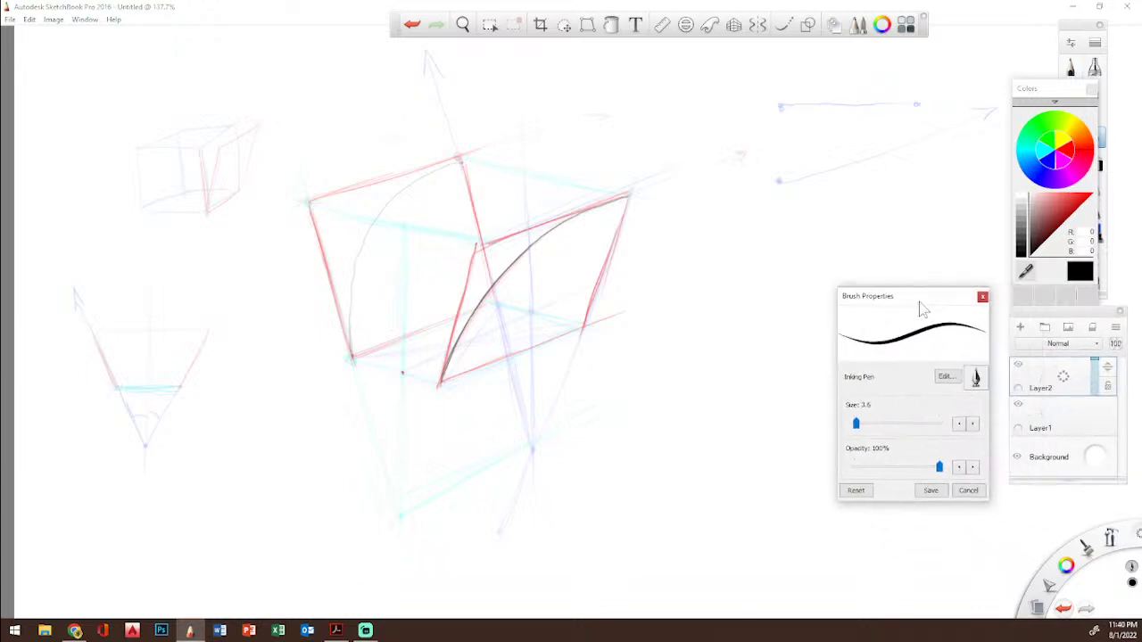
pyautogui.click(982, 297)
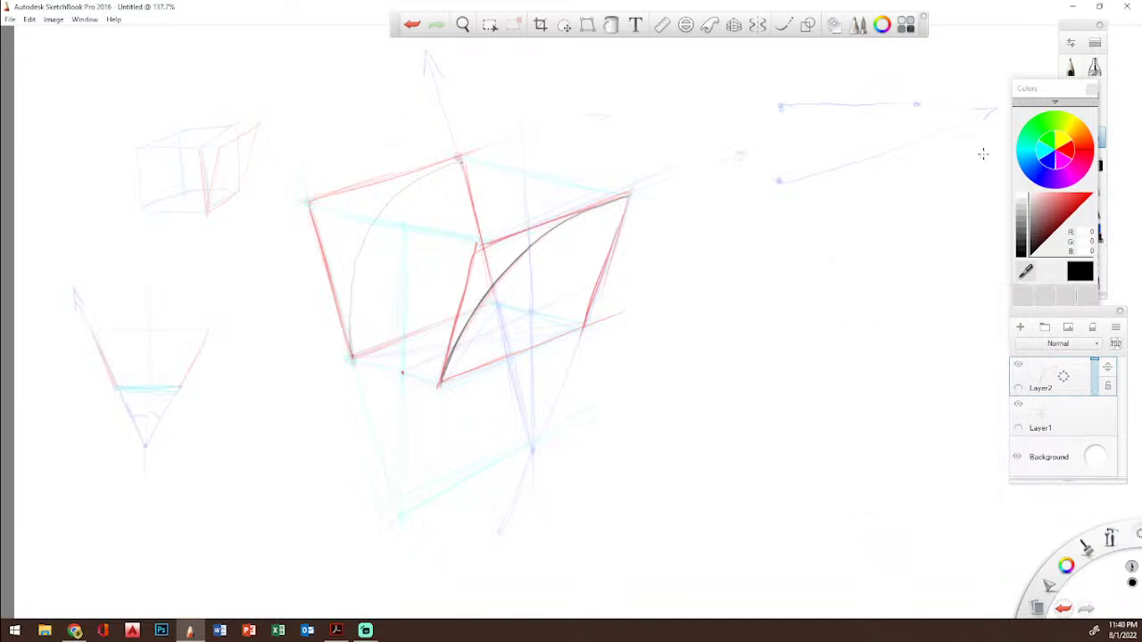
pyautogui.moveTo(1044, 92)
pyautogui.mouseDown()
pyautogui.moveTo(954, 85)
pyautogui.moveTo(929, 62)
pyautogui.mouseUp()
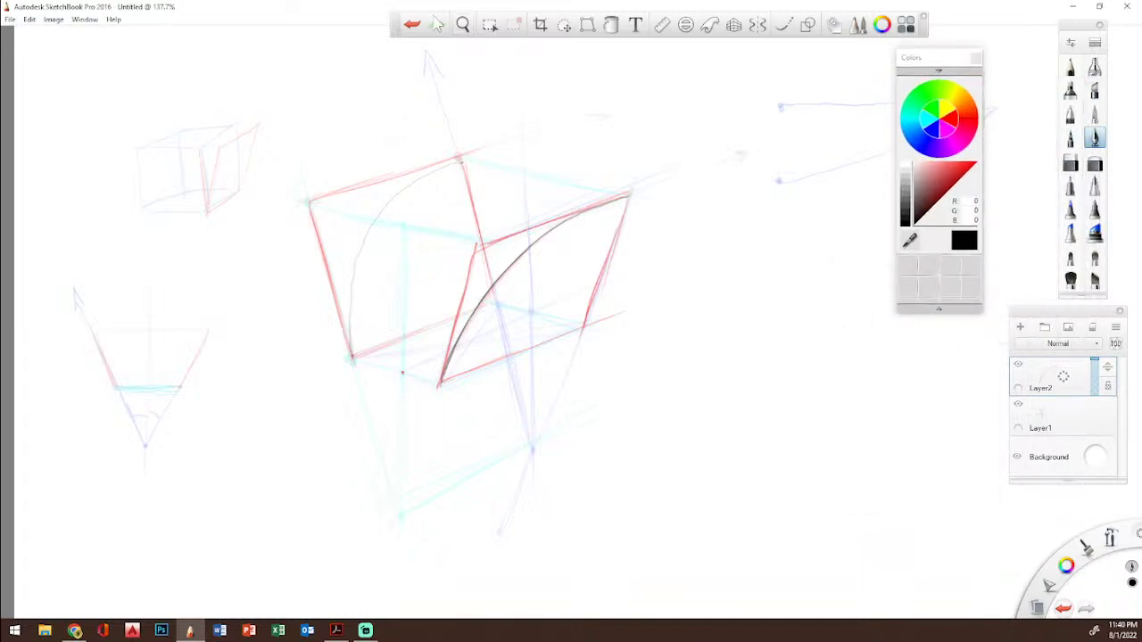
# Step: Undo the rough mirrored curve and switch to the reference book PDF
pyautogui.click(411, 24)
pyautogui.hotkey('alt', 'Tab')
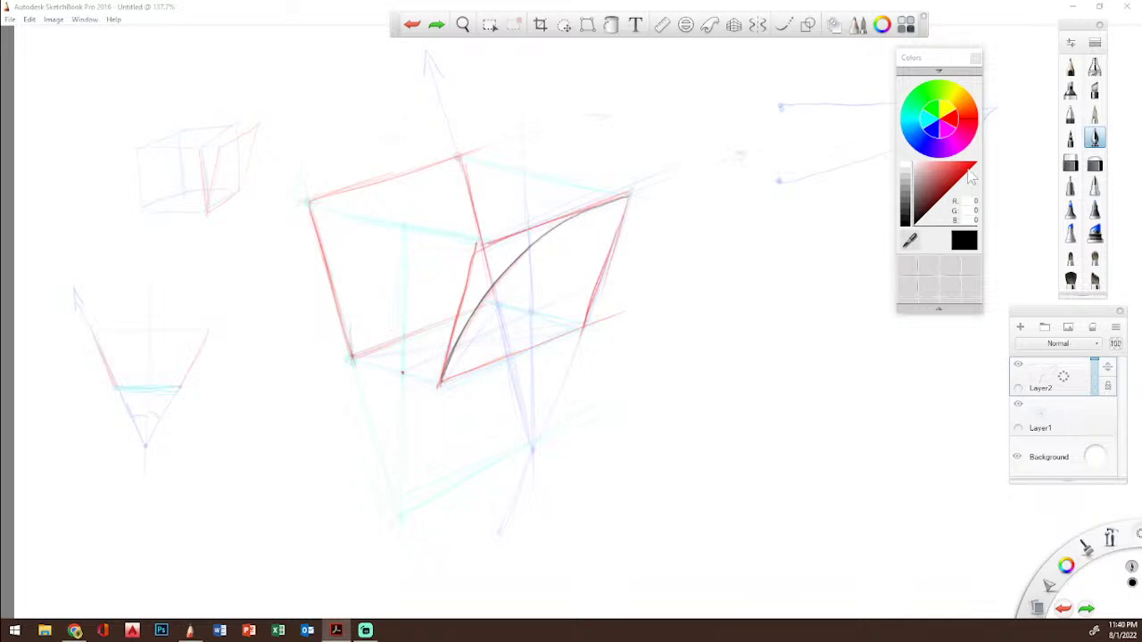
# Step: In magenta, draw the original plane's diagonal with a dot where it meets the curve, and the matching diagonal on the mirrored plane
pyautogui.click(939, 138)
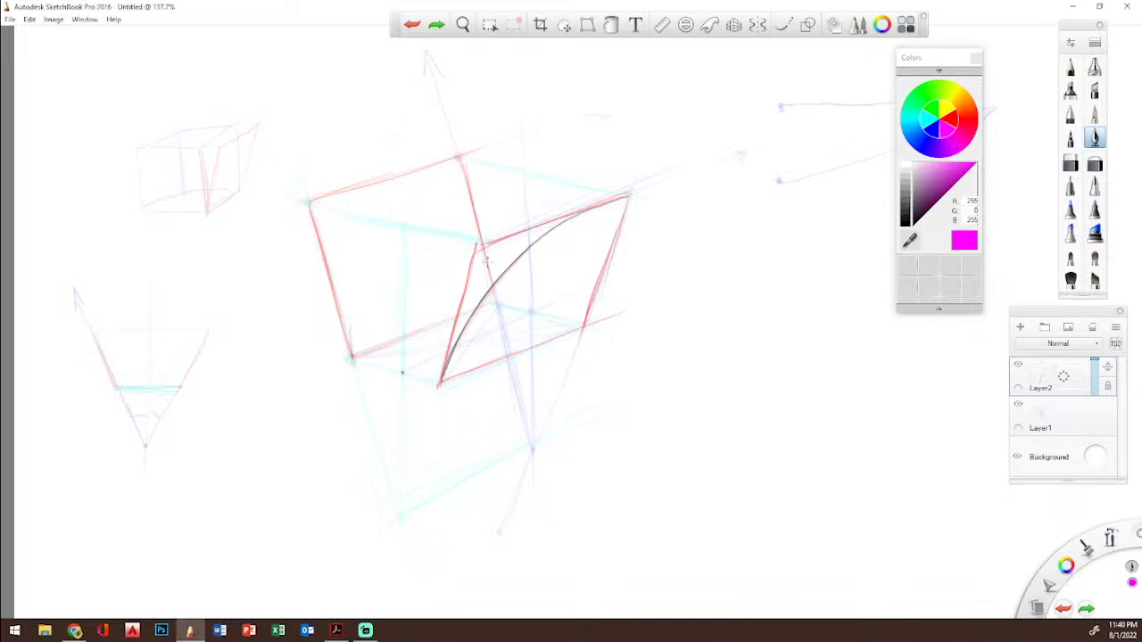
pyautogui.moveTo(487, 257)
pyautogui.mouseDown()
pyautogui.moveTo(480, 246)
pyautogui.moveTo(582, 326)
pyautogui.mouseUp()
pyautogui.moveTo(308, 203); pyautogui.dragTo(503, 267)
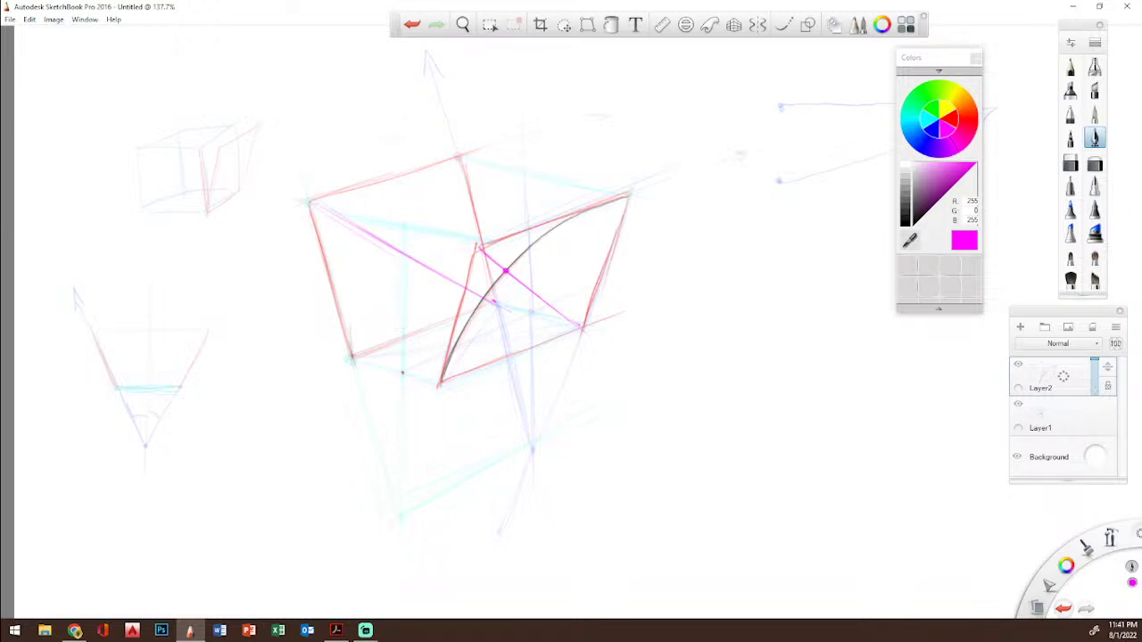
# Step: Check the reference book PDF, and extend the transfer lines at the mirrored plane's two upper corners as dark green arrows
pyautogui.hotkey('alt', 'Tab')
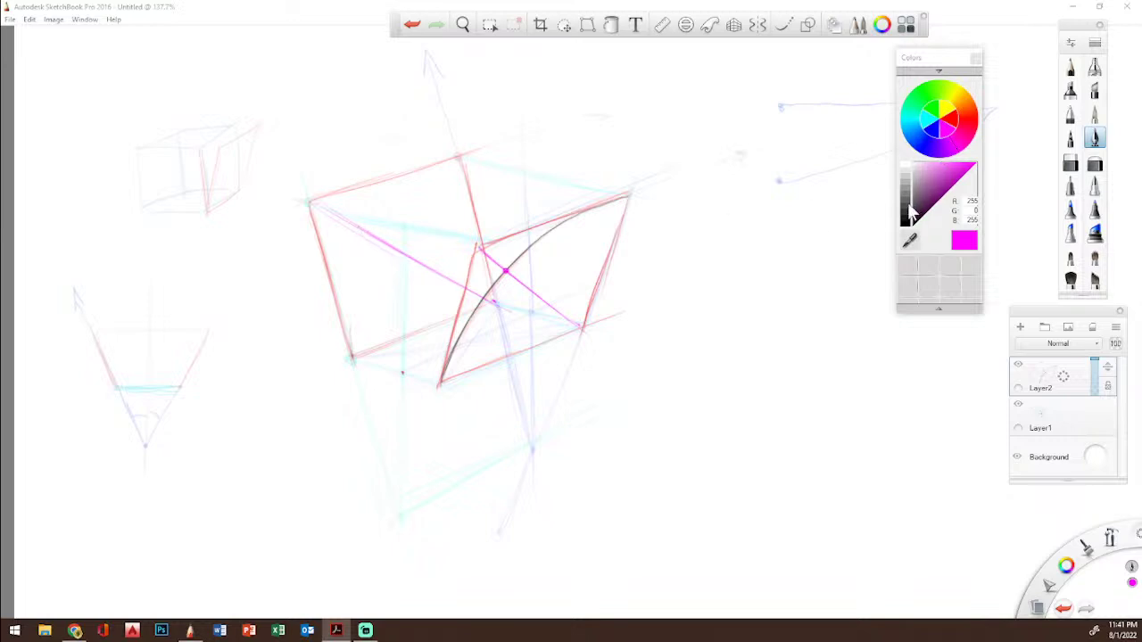
pyautogui.click(928, 124)
pyautogui.click(934, 205)
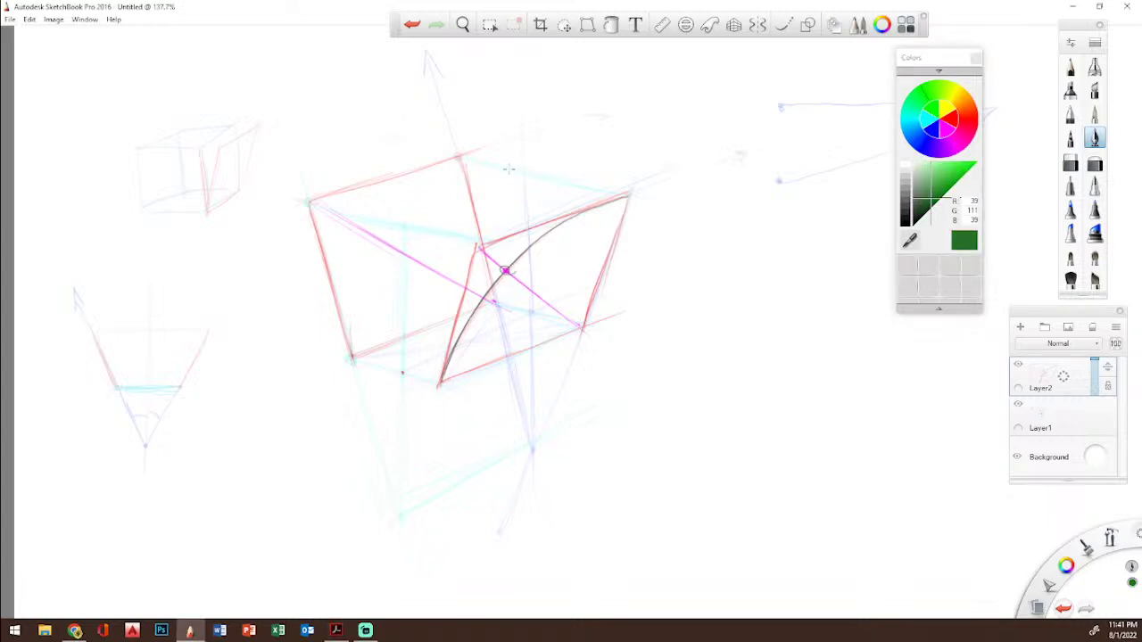
pyautogui.moveTo(436, 150); pyautogui.dragTo(519, 180)
pyautogui.moveTo(428, 143); pyautogui.dragTo(355, 127)
pyautogui.moveTo(321, 208)
pyautogui.mouseDown()
pyautogui.moveTo(261, 189)
pyautogui.moveTo(275, 192)
pyautogui.mouseUp()
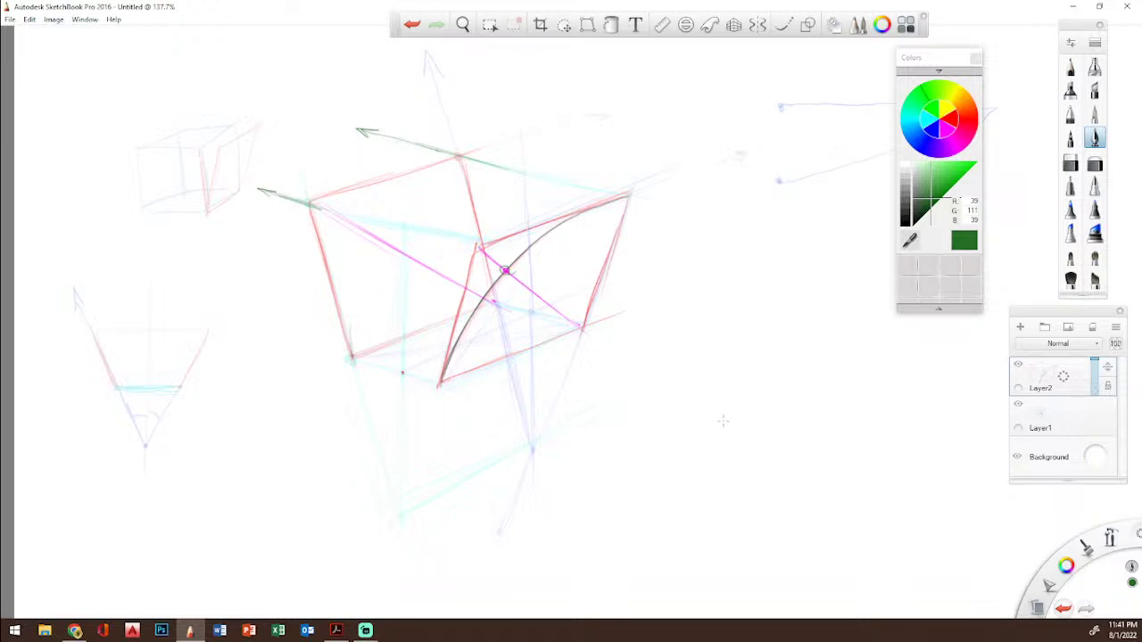
# Step: In the empty area beside the construction, draw a dark green axis arrow and label it X
pyautogui.moveTo(666, 397); pyautogui.dragTo(767, 447)
pyautogui.moveTo(679, 394); pyautogui.dragTo(668, 404)
pyautogui.moveTo(717, 444); pyautogui.dragTo(720, 466)
pyautogui.moveTo(717, 440); pyautogui.dragTo(733, 460)
# Step: From the X axis origin, add a light blue vertical arrow labelled Y and a red receding arrow labelled Z
pyautogui.click(956, 127)
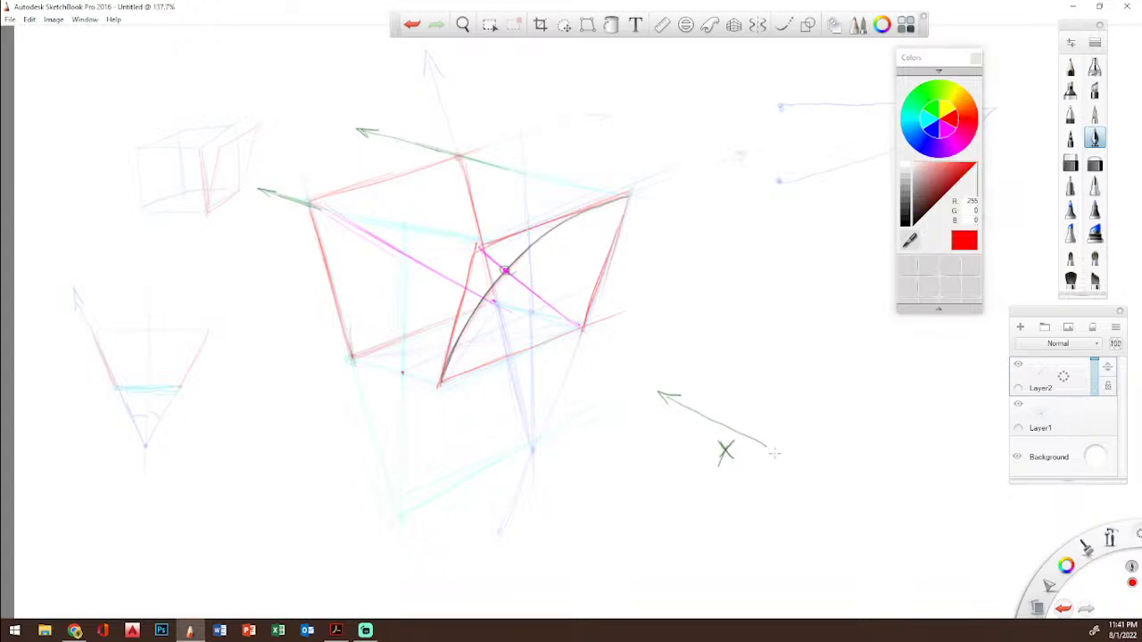
pyautogui.click(913, 143)
pyautogui.moveTo(766, 443)
pyautogui.mouseDown()
pyautogui.moveTo(767, 327)
pyautogui.moveTo(772, 338)
pyautogui.mouseUp()
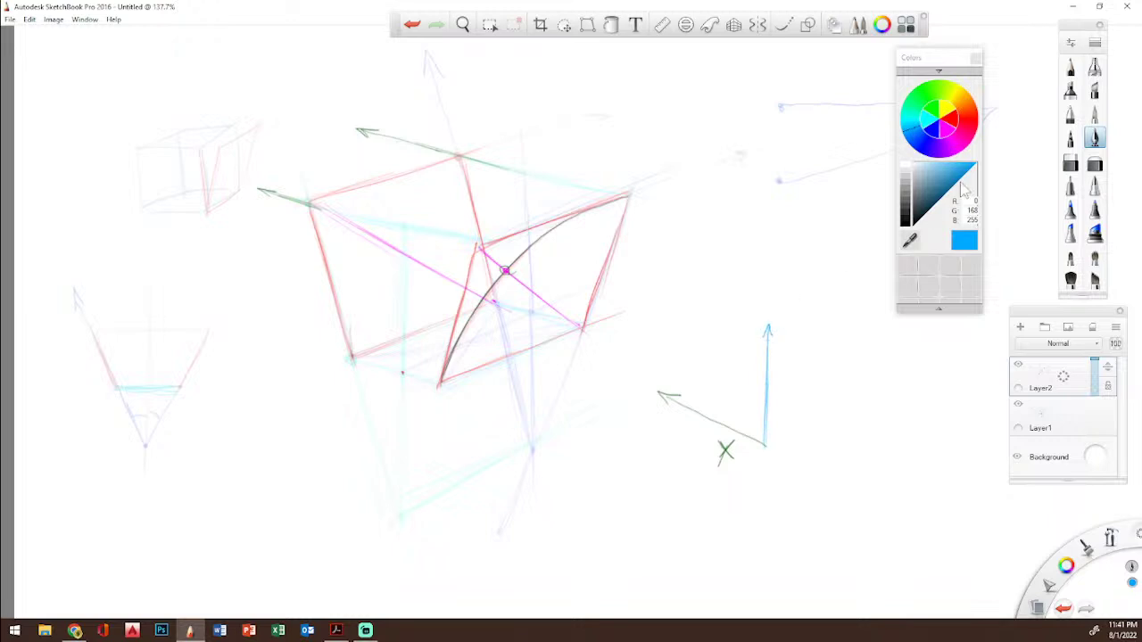
pyautogui.click(965, 125)
pyautogui.moveTo(763, 444); pyautogui.dragTo(872, 385)
pyautogui.moveTo(849, 382)
pyautogui.mouseDown()
pyautogui.moveTo(874, 384)
pyautogui.moveTo(864, 395)
pyautogui.mouseUp()
pyautogui.moveTo(833, 427); pyautogui.dragTo(845, 438)
pyautogui.moveTo(925, 134); pyautogui.dragTo(920, 146)
pyautogui.moveTo(779, 365); pyautogui.dragTo(783, 376)
pyautogui.moveTo(790, 367); pyautogui.dragTo(784, 388)
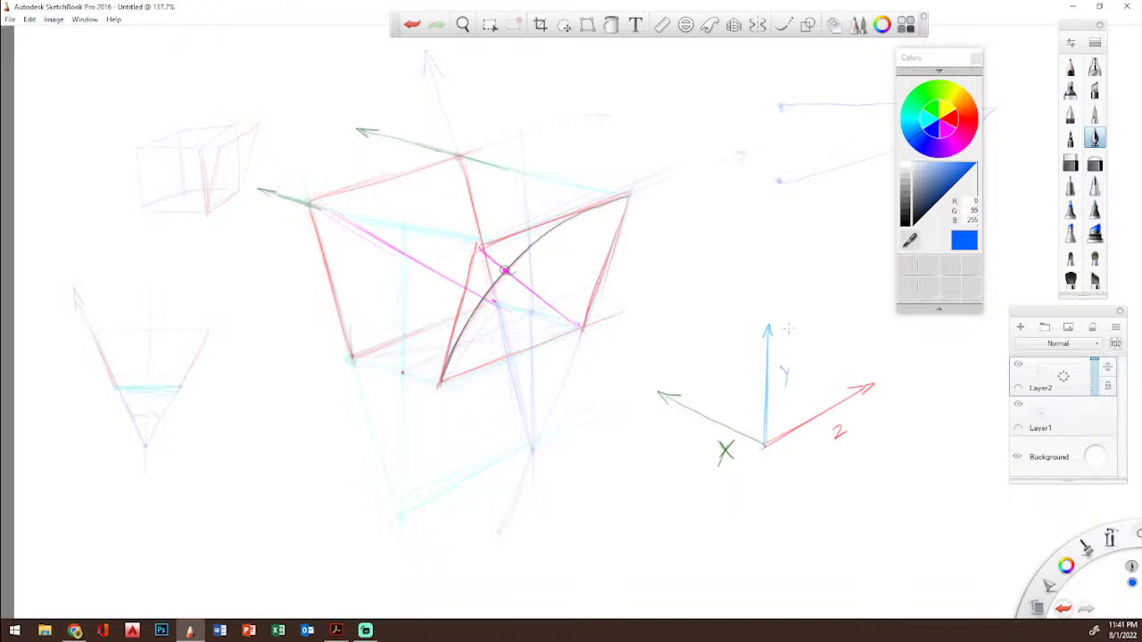
# Step: In blue, sketch a box's side and top faces on the X, Y and Z axes
pyautogui.moveTo(767, 329)
pyautogui.mouseDown()
pyautogui.moveTo(673, 294)
pyautogui.moveTo(674, 401)
pyautogui.mouseUp()
pyautogui.moveTo(683, 305); pyautogui.dragTo(763, 337)
pyautogui.moveTo(672, 307); pyautogui.dragTo(673, 410)
pyautogui.moveTo(768, 325)
pyautogui.mouseDown()
pyautogui.moveTo(866, 290)
pyautogui.moveTo(763, 257)
pyautogui.mouseUp()
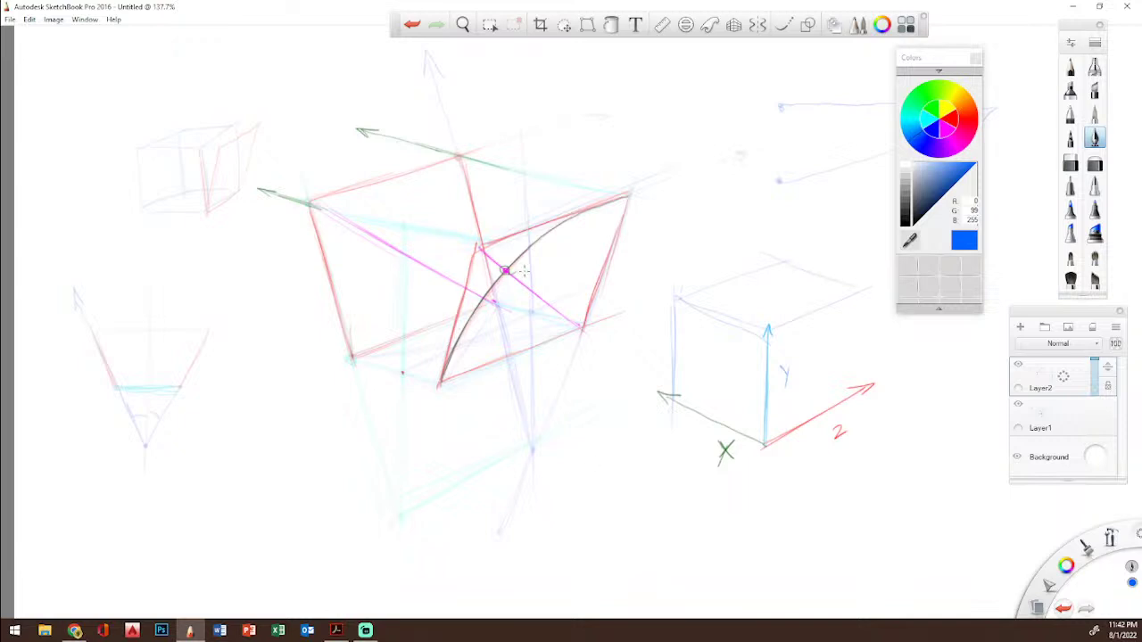
# Step: In bright green, transfer the marked curve point along the X direction to the mirrored diagonal, dot it, and check the reference book PDF
pyautogui.click(930, 113)
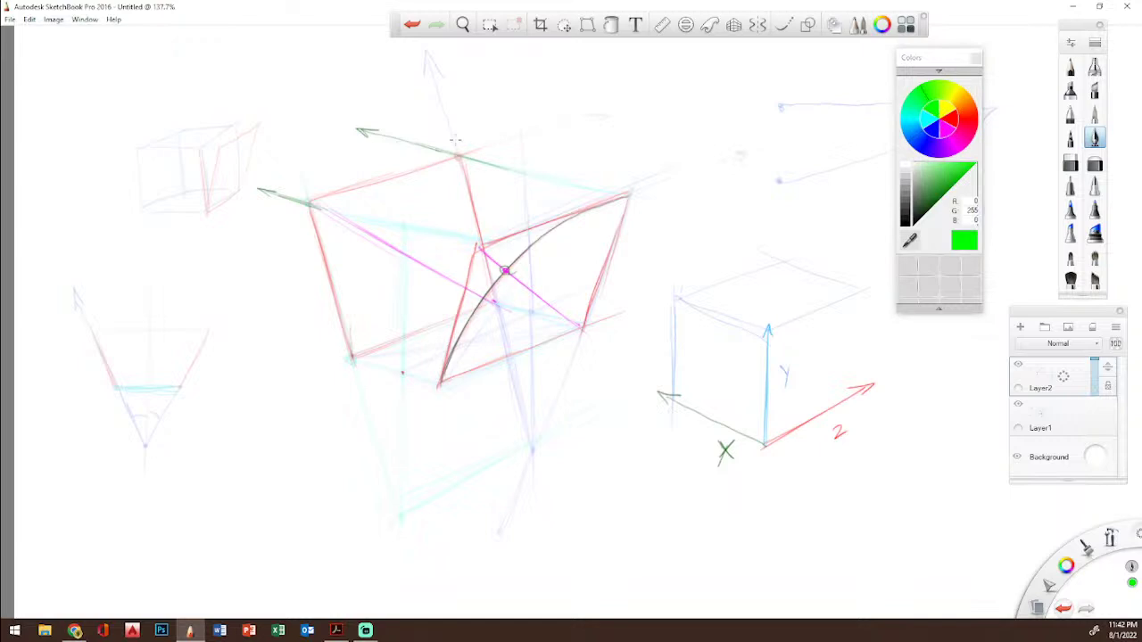
pyautogui.moveTo(466, 236)
pyautogui.mouseDown()
pyautogui.moveTo(319, 208)
pyautogui.moveTo(510, 251)
pyautogui.mouseUp()
pyautogui.moveTo(401, 245); pyautogui.dragTo(456, 256)
pyautogui.moveTo(345, 232); pyautogui.dragTo(419, 249)
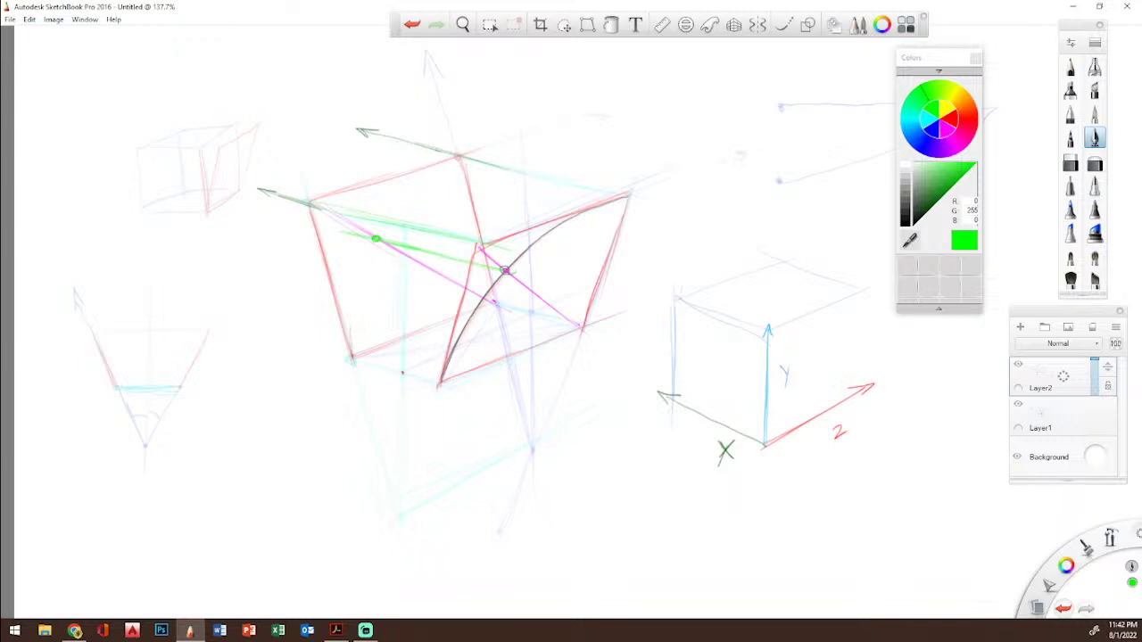
pyautogui.hotkey('alt', 'Tab')
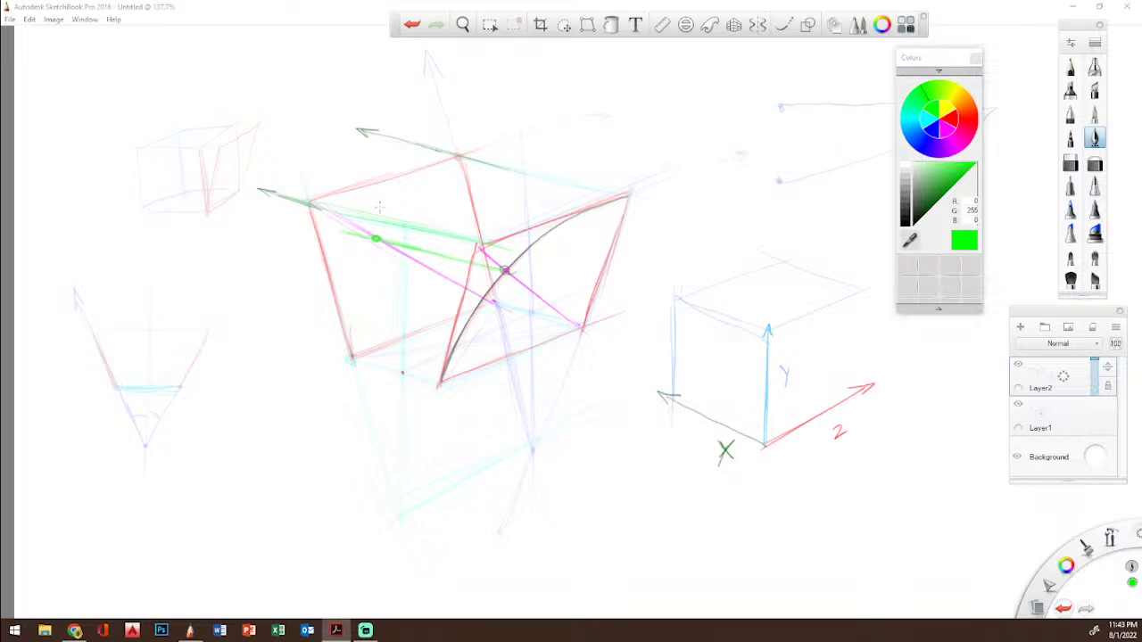
# Step: In red, tick the mirrored plane's outer edge and draw a line from the green transferred point down to the plane's base
pyautogui.click(375, 238)
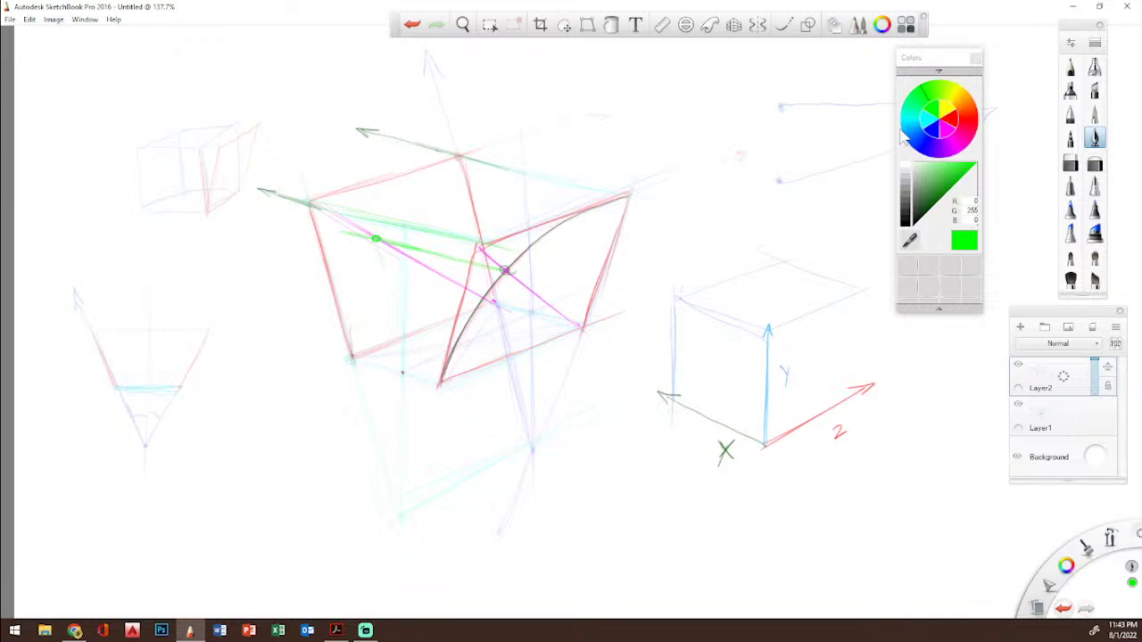
pyautogui.click(954, 127)
pyautogui.moveTo(337, 278); pyautogui.dragTo(326, 298)
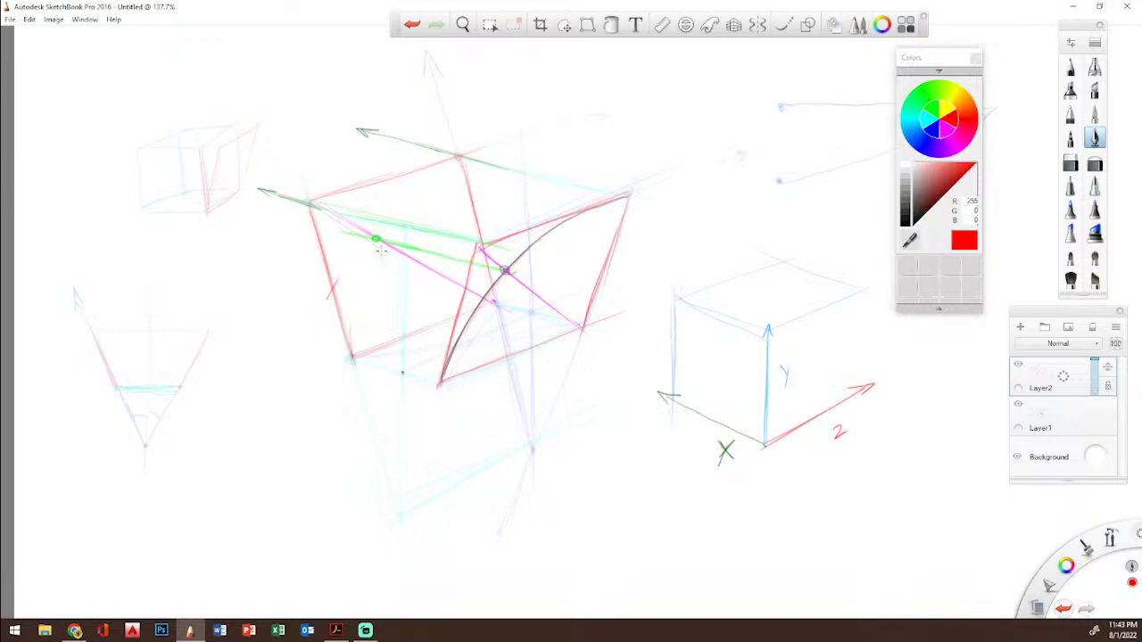
pyautogui.moveTo(381, 254); pyautogui.dragTo(405, 341)
# Step: Draw a light blue line across the base to the original plane, and join its end to the curve point with a red line
pyautogui.click(919, 136)
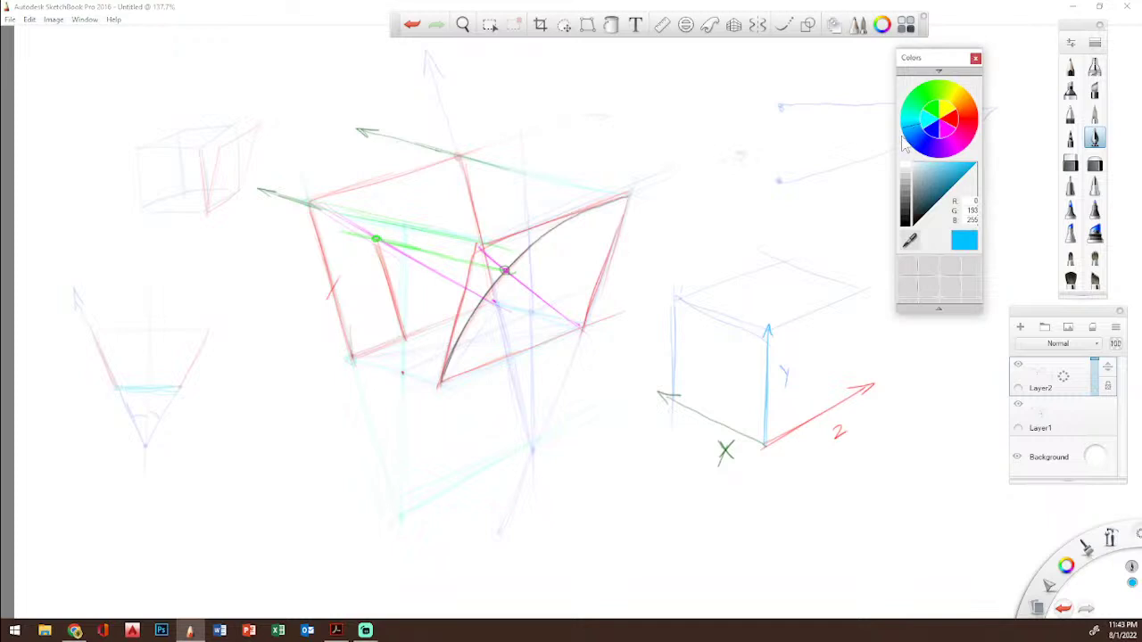
pyautogui.moveTo(406, 339)
pyautogui.mouseDown()
pyautogui.moveTo(482, 367)
pyautogui.moveTo(408, 341)
pyautogui.moveTo(463, 374)
pyautogui.moveTo(351, 360)
pyautogui.moveTo(443, 374)
pyautogui.moveTo(417, 341)
pyautogui.moveTo(484, 363)
pyautogui.moveTo(397, 331)
pyautogui.moveTo(482, 363)
pyautogui.mouseUp()
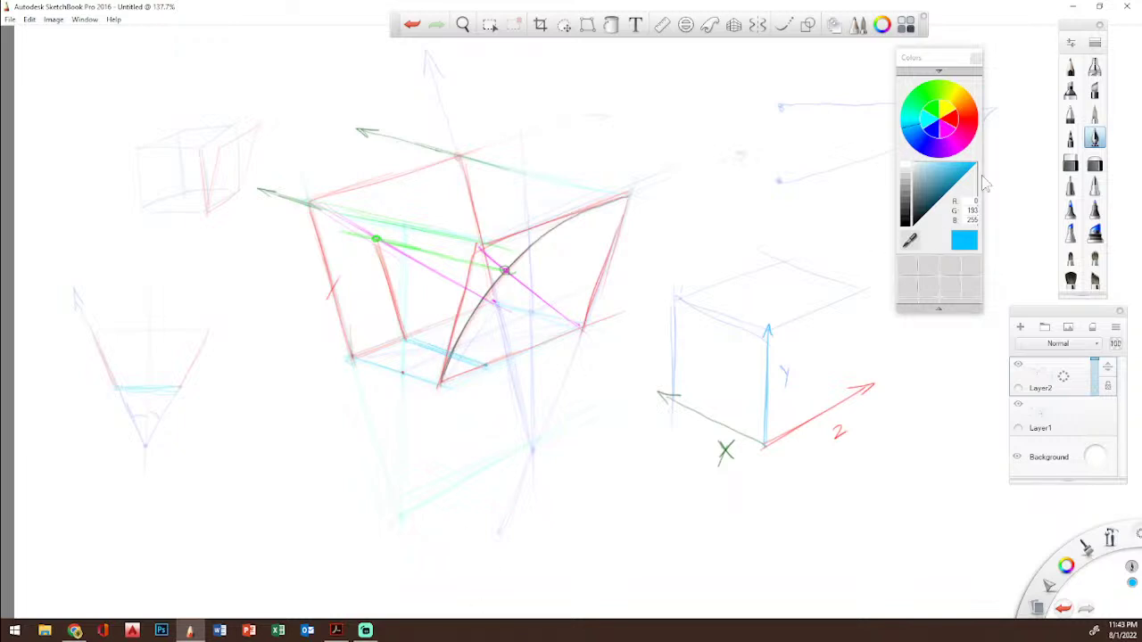
pyautogui.click(953, 119)
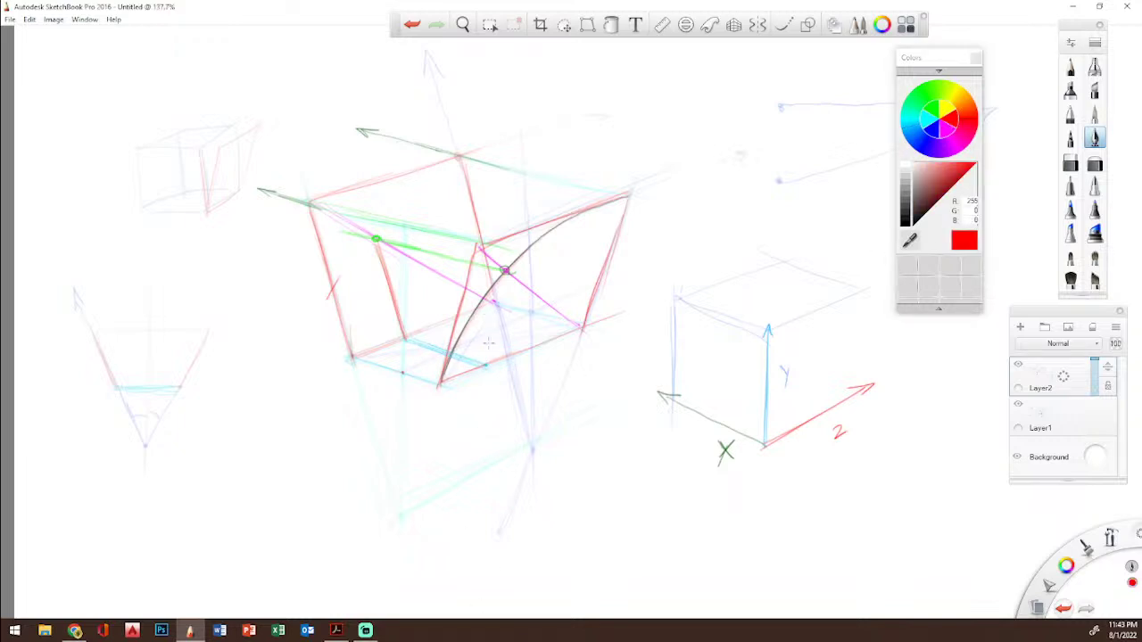
pyautogui.moveTo(505, 272); pyautogui.dragTo(486, 364)
pyautogui.hotkey('alt', 'Tab')
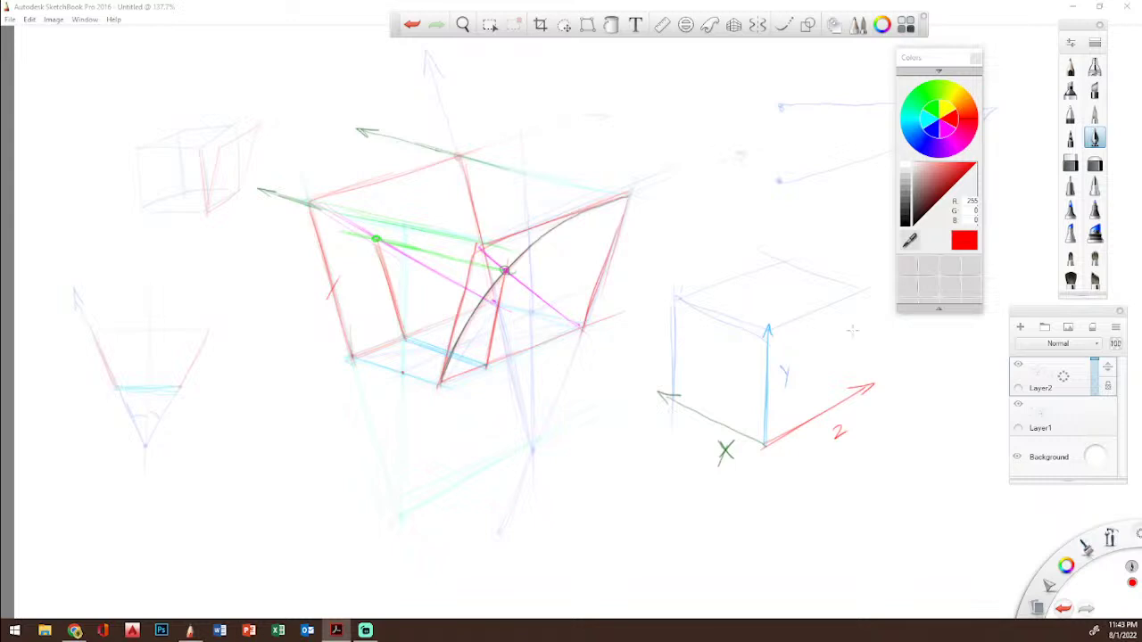
# Step: Hide Layer1, try a lower opacity on Layer2 and restore it, and add a new layer on top
pyautogui.moveTo(1097, 369); pyautogui.dragTo(1096, 385)
pyautogui.click(1018, 406)
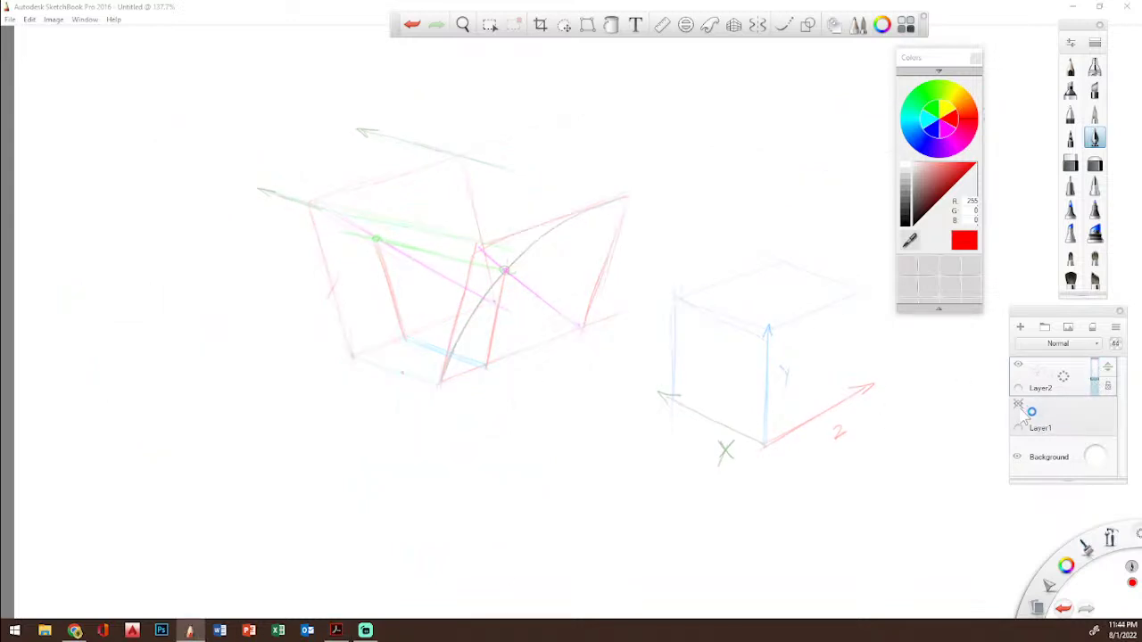
pyautogui.moveTo(1095, 385); pyautogui.dragTo(1095, 368)
pyautogui.click(1019, 328)
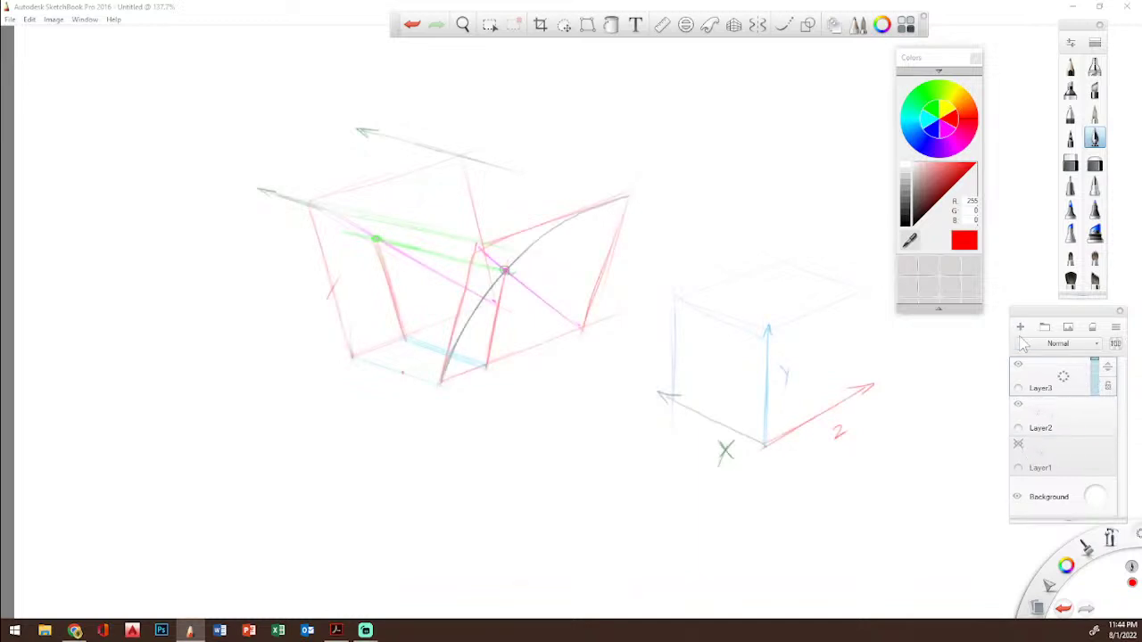
# Step: In red, sketch a small slanted parallelogram below the construction with both diagonals and a horizontal line through their crossing
pyautogui.click(957, 178)
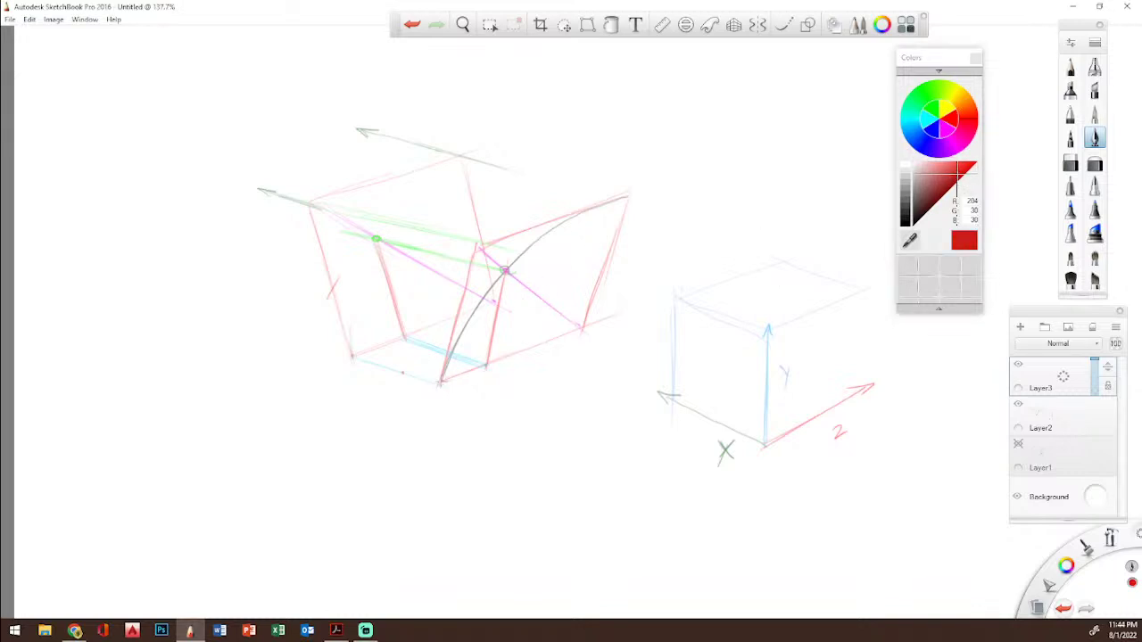
pyautogui.moveTo(513, 455)
pyautogui.mouseDown()
pyautogui.moveTo(611, 441)
pyautogui.moveTo(574, 512)
pyautogui.moveTo(538, 515)
pyautogui.moveTo(580, 522)
pyautogui.mouseUp()
pyautogui.moveTo(490, 523); pyautogui.dragTo(606, 435)
pyautogui.moveTo(507, 490); pyautogui.dragTo(584, 483)
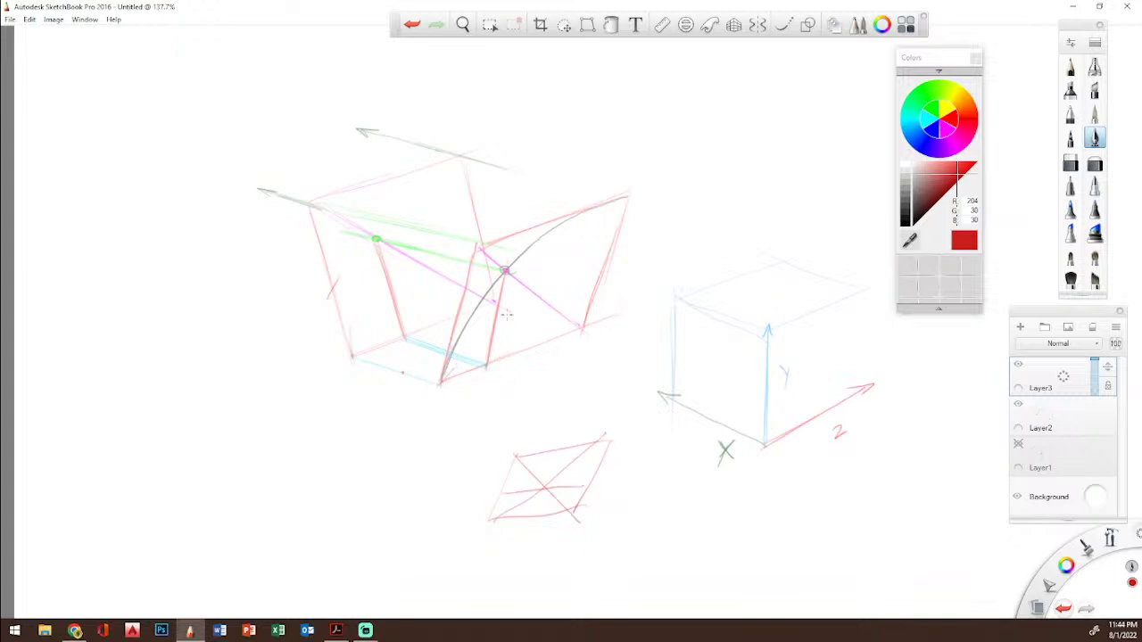
# Step: On the original tilted plane, draw the second diagonal in red and a midline through the diagonals' crossing to the curve
pyautogui.moveTo(455, 371); pyautogui.dragTo(494, 332)
pyautogui.moveTo(583, 239); pyautogui.dragTo(629, 193)
pyautogui.moveTo(515, 299); pyautogui.dragTo(605, 261)
pyautogui.moveTo(530, 293); pyautogui.dragTo(615, 259)
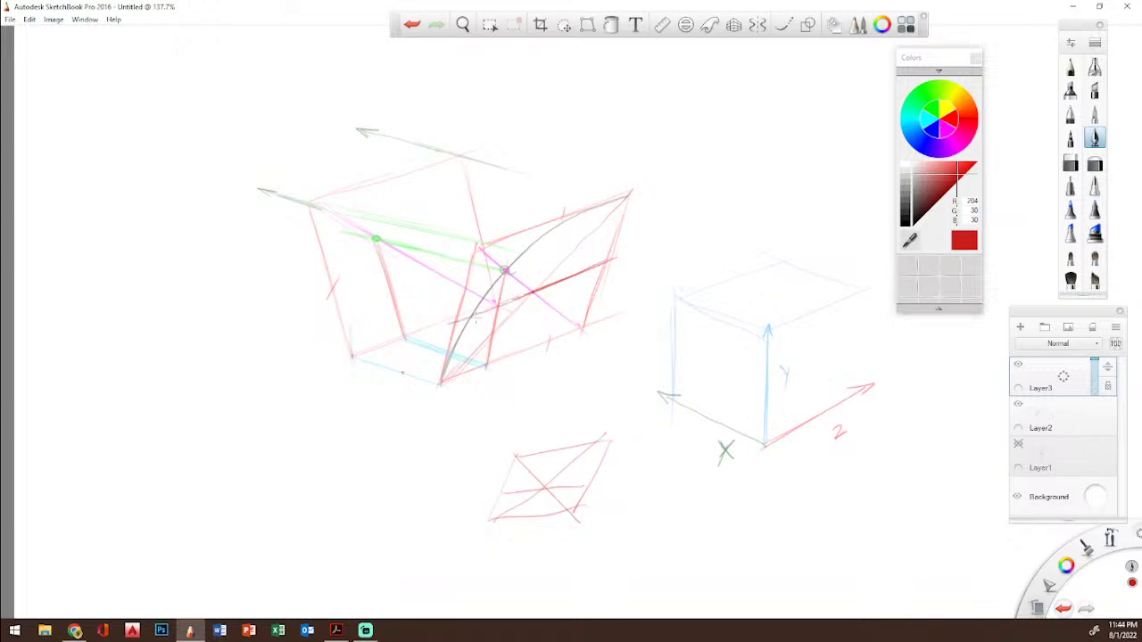
# Step: In near-black, circle the curve's crossing with the midline, and sketch a separate arc below with three circled points along it
pyautogui.click(913, 219)
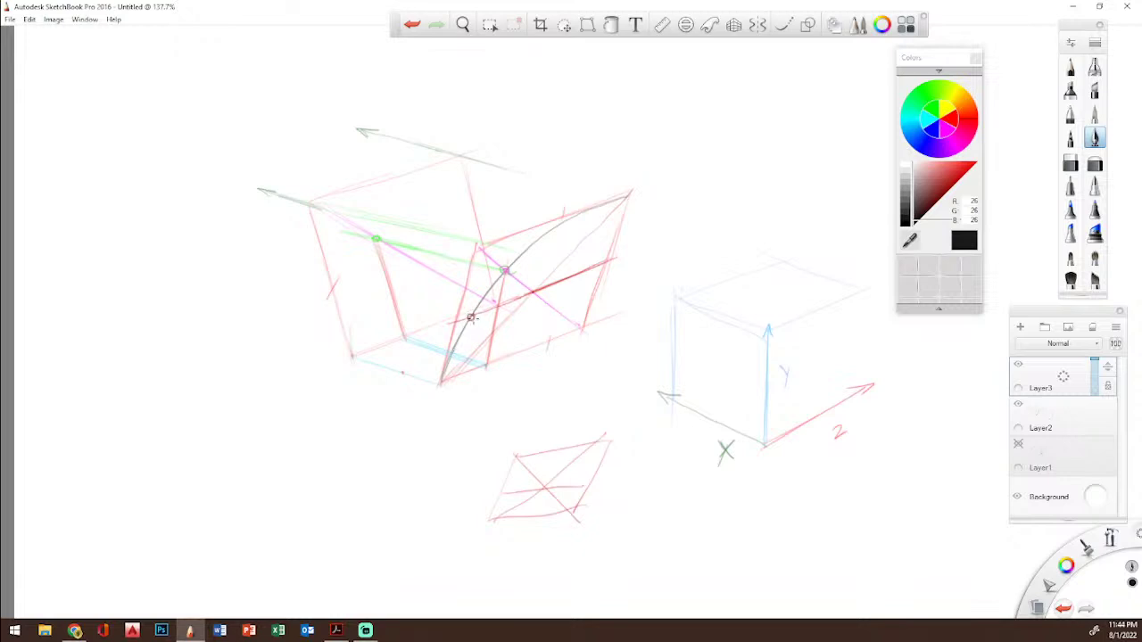
pyautogui.moveTo(174, 563)
pyautogui.mouseDown()
pyautogui.moveTo(220, 472)
pyautogui.moveTo(331, 433)
pyautogui.mouseUp()
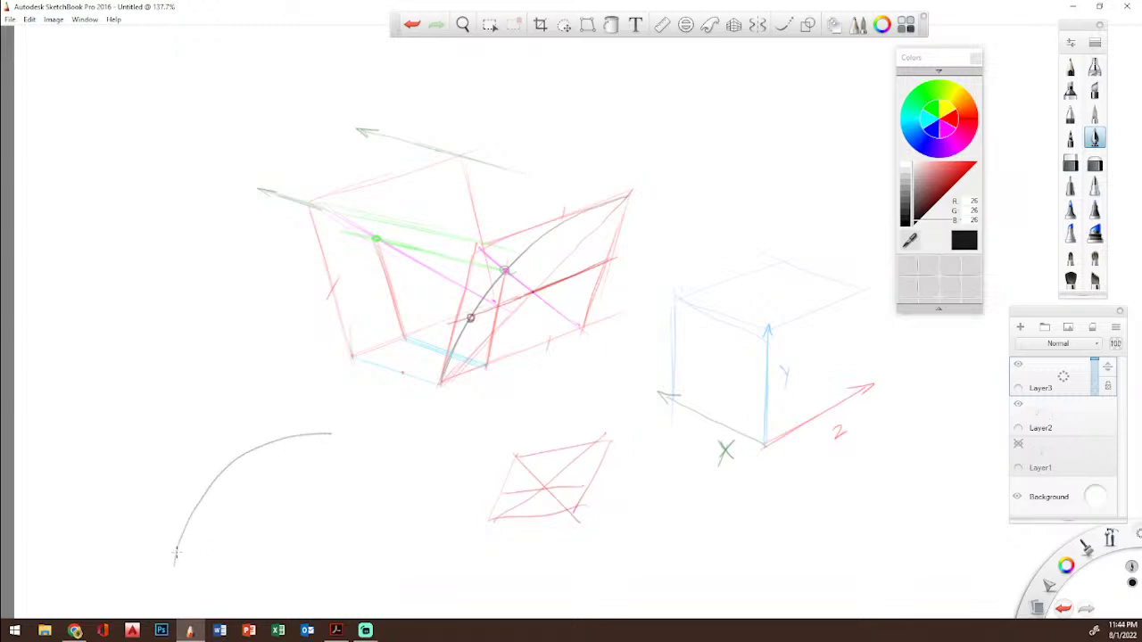
pyautogui.moveTo(173, 566); pyautogui.dragTo(190, 501)
pyautogui.click(210, 483)
pyautogui.click(258, 447)
# Step: Transfer the midline curve point to the mirrored plane with a red line to the base, a blue line across and a red line up
pyautogui.click(949, 178)
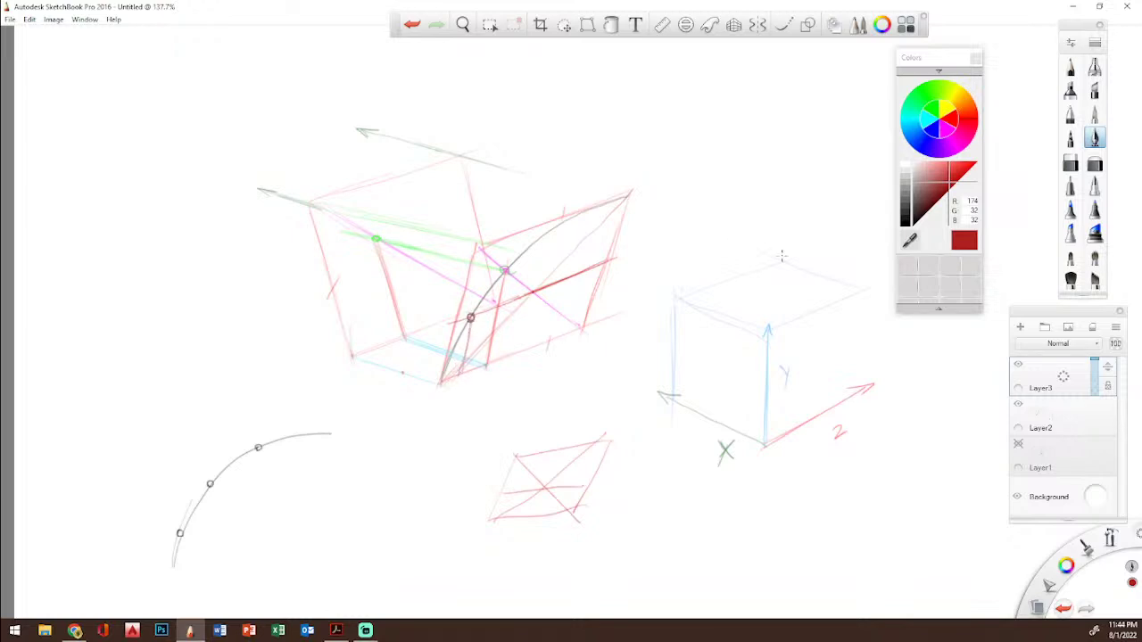
pyautogui.click(925, 140)
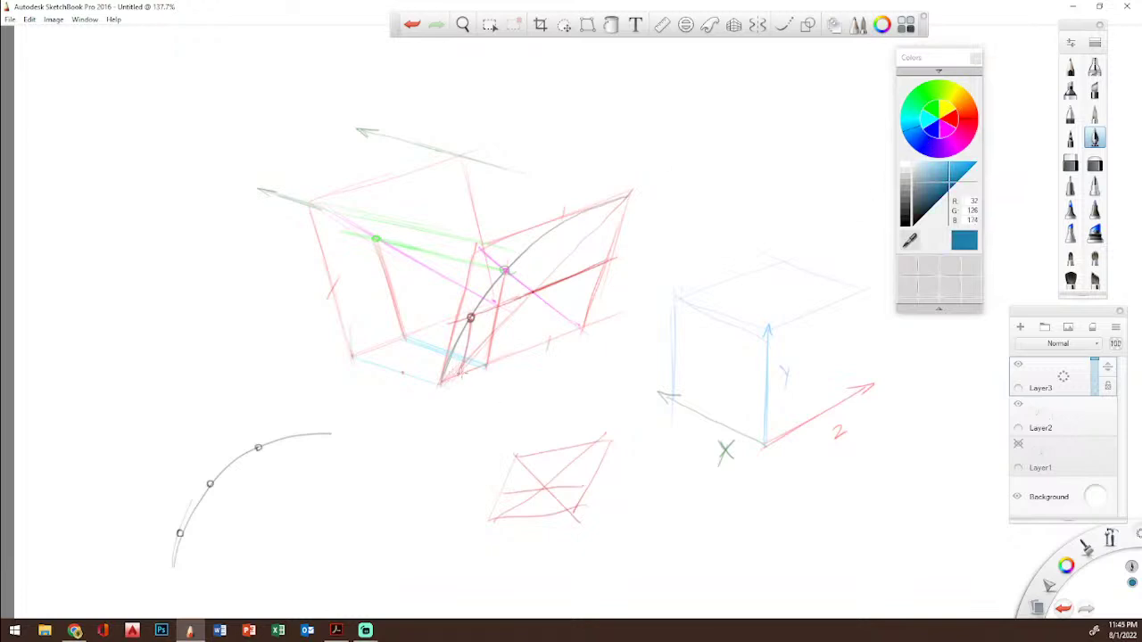
pyautogui.moveTo(382, 344); pyautogui.dragTo(466, 375)
pyautogui.click(962, 121)
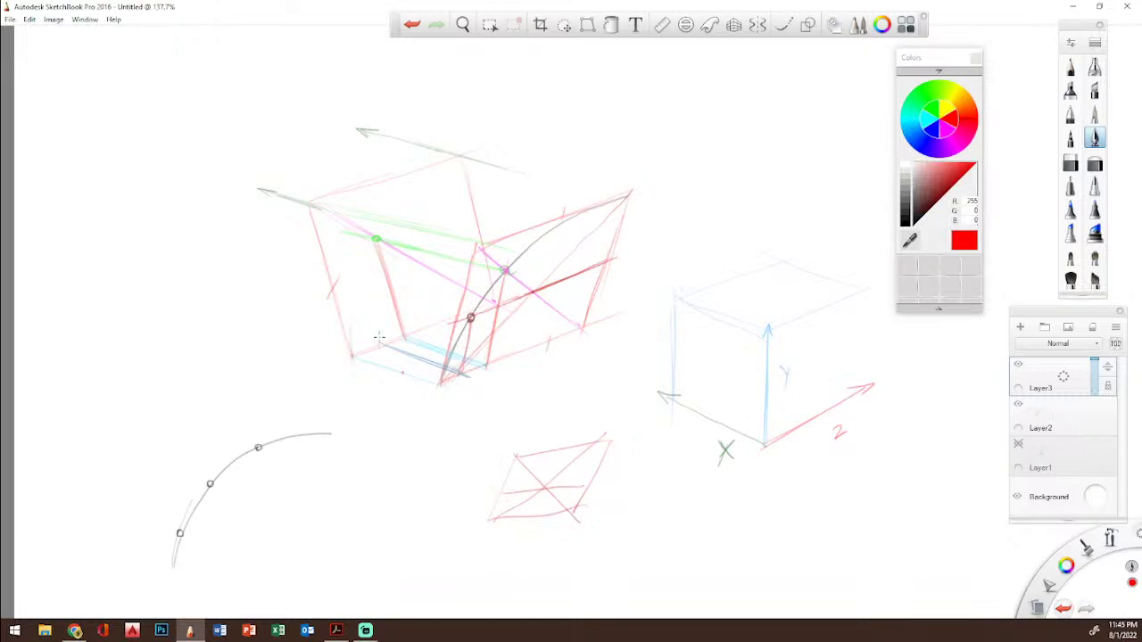
pyautogui.moveTo(381, 344)
pyautogui.mouseDown()
pyautogui.moveTo(365, 277)
pyautogui.moveTo(383, 337)
pyautogui.mouseUp()
pyautogui.moveTo(356, 255)
pyautogui.mouseDown()
pyautogui.moveTo(378, 315)
pyautogui.moveTo(361, 265)
pyautogui.mouseUp()
# Step: In red, draw the mirrored plane's other diagonal and a midline receding from its outer edge through the diagonals' crossing
pyautogui.click(950, 173)
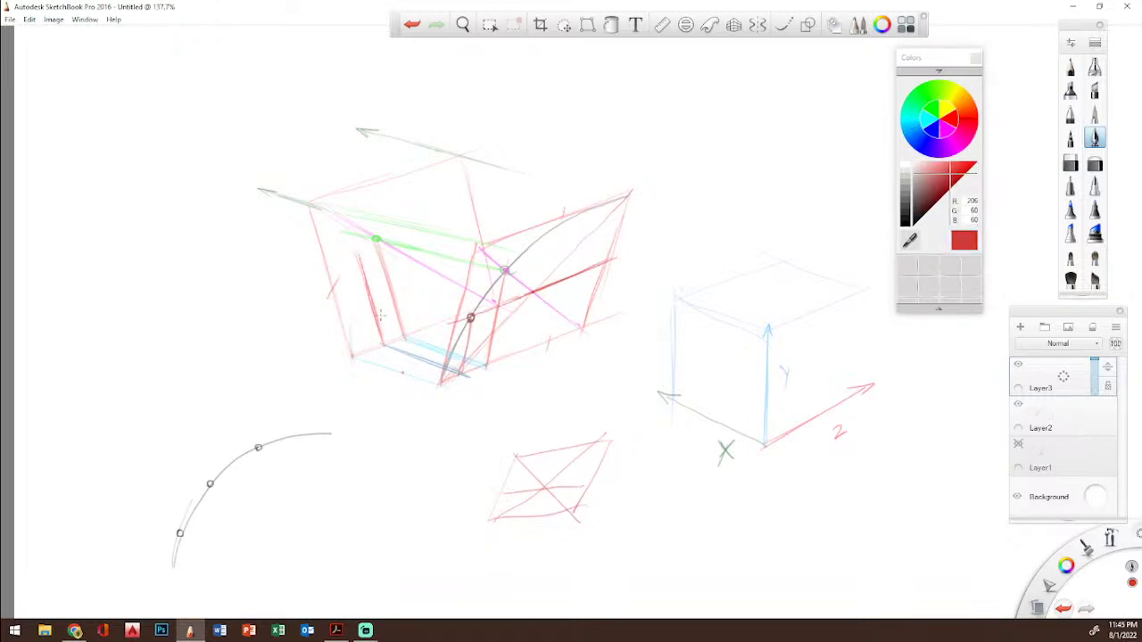
pyautogui.moveTo(358, 350); pyautogui.dragTo(462, 149)
pyautogui.moveTo(374, 337); pyautogui.dragTo(457, 150)
pyautogui.click(910, 239)
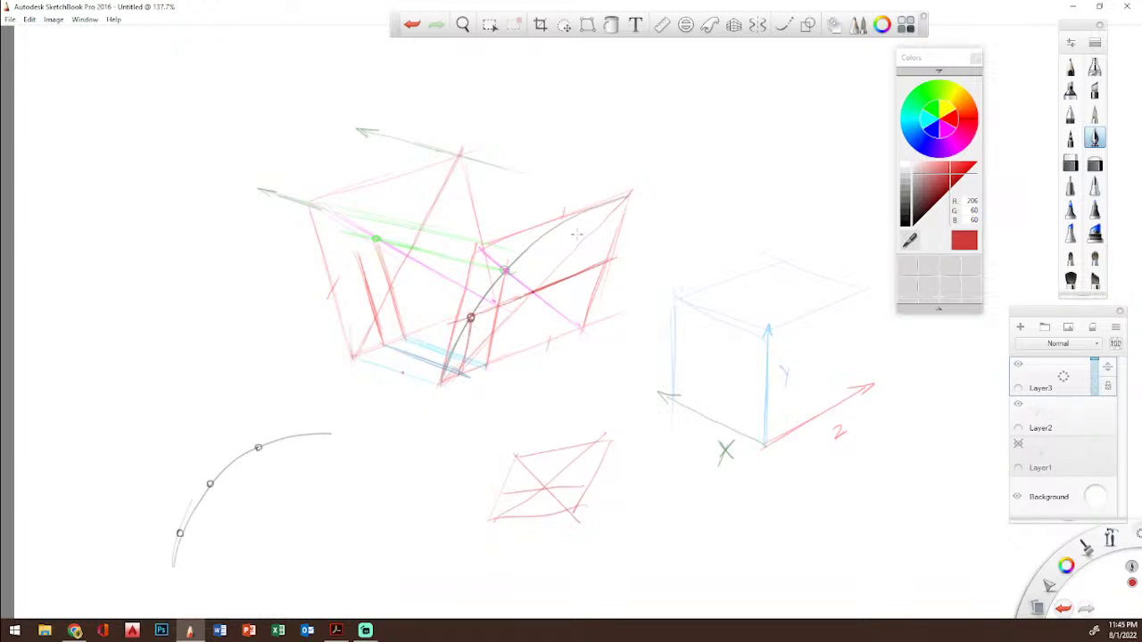
pyautogui.click(953, 180)
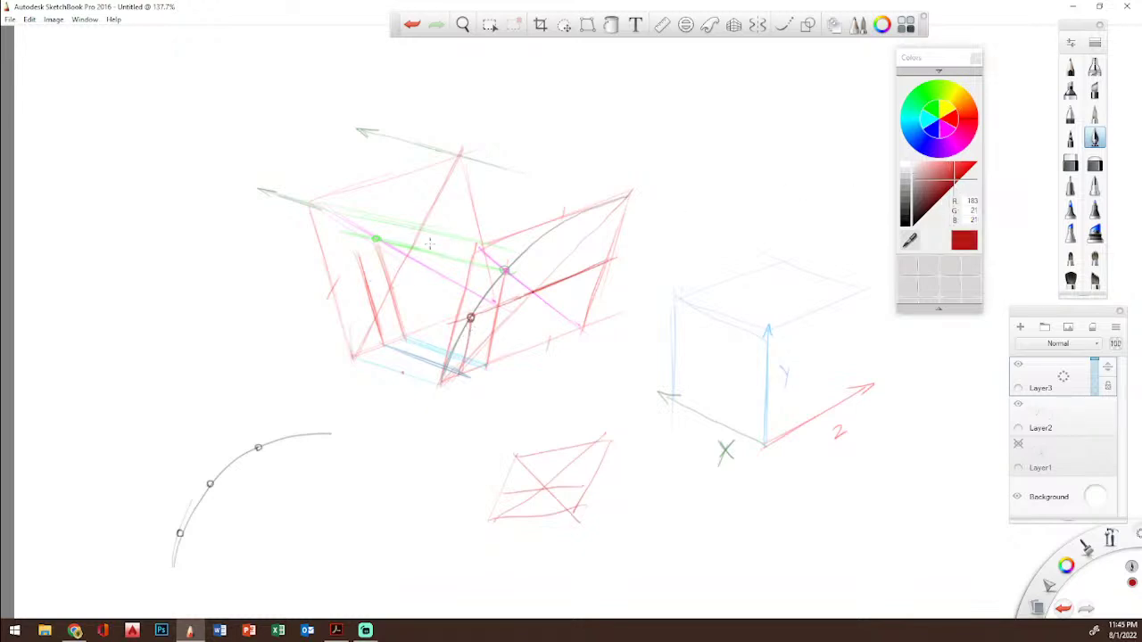
pyautogui.moveTo(323, 288); pyautogui.dragTo(562, 204)
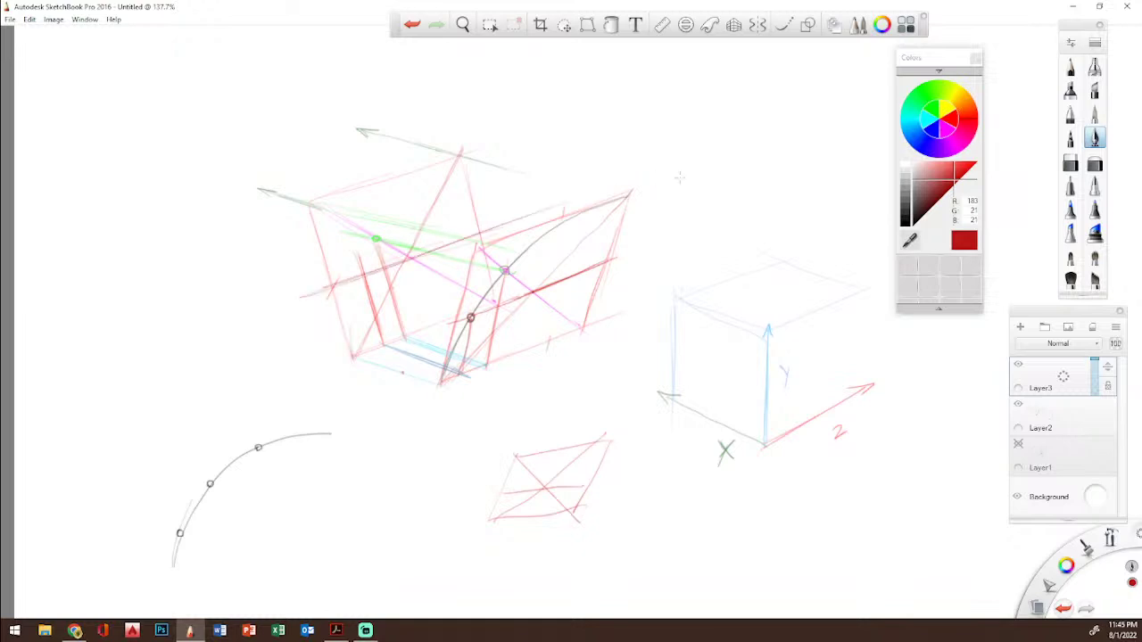
pyautogui.click(968, 168)
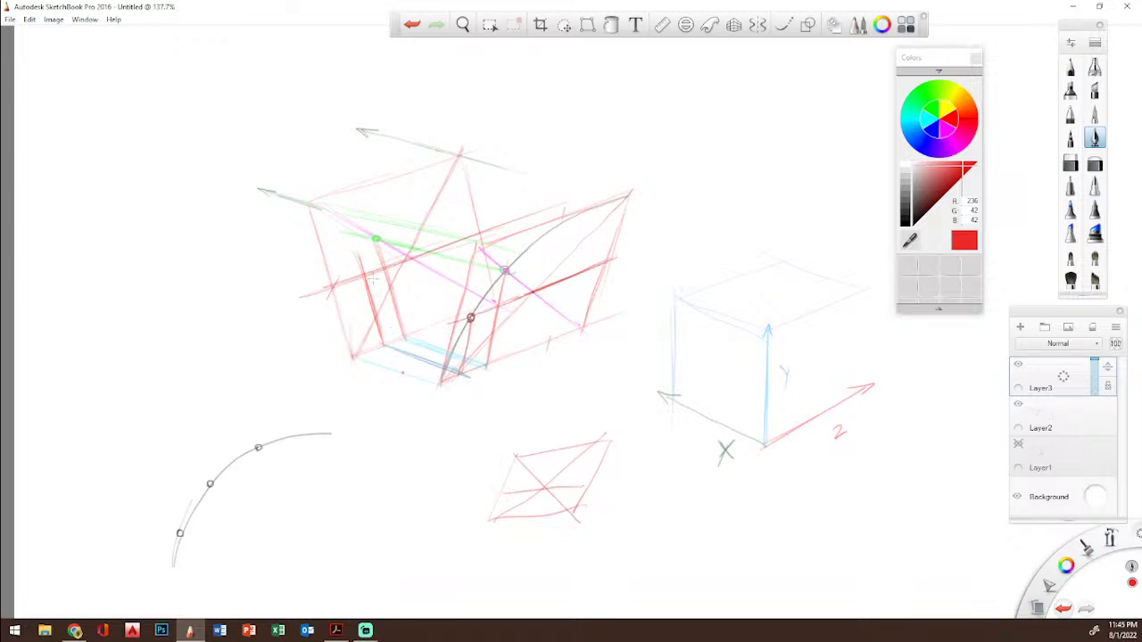
# Step: In black, dot the two transferred points on the mirrored plane and the upper original curve point
pyautogui.click(906, 222)
pyautogui.click(363, 275)
pyautogui.click(377, 238)
pyautogui.click(505, 270)
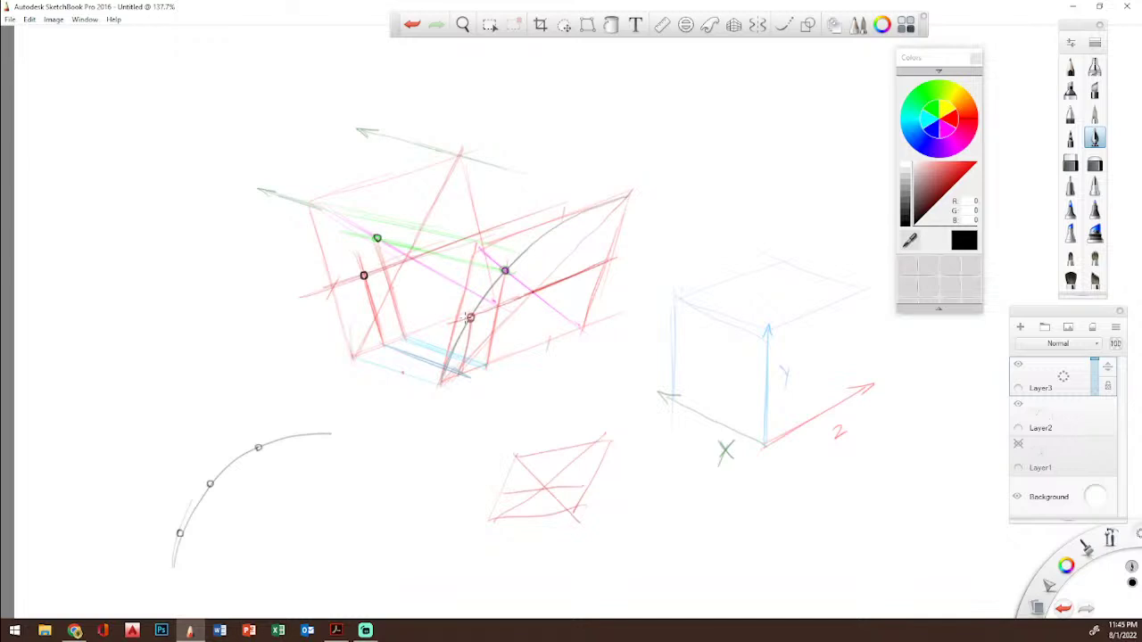
# Step: Connect both mirrored points to their matching points on the original curve with bright green lines
pyautogui.moveTo(364, 276); pyautogui.dragTo(470, 317)
pyautogui.click(932, 108)
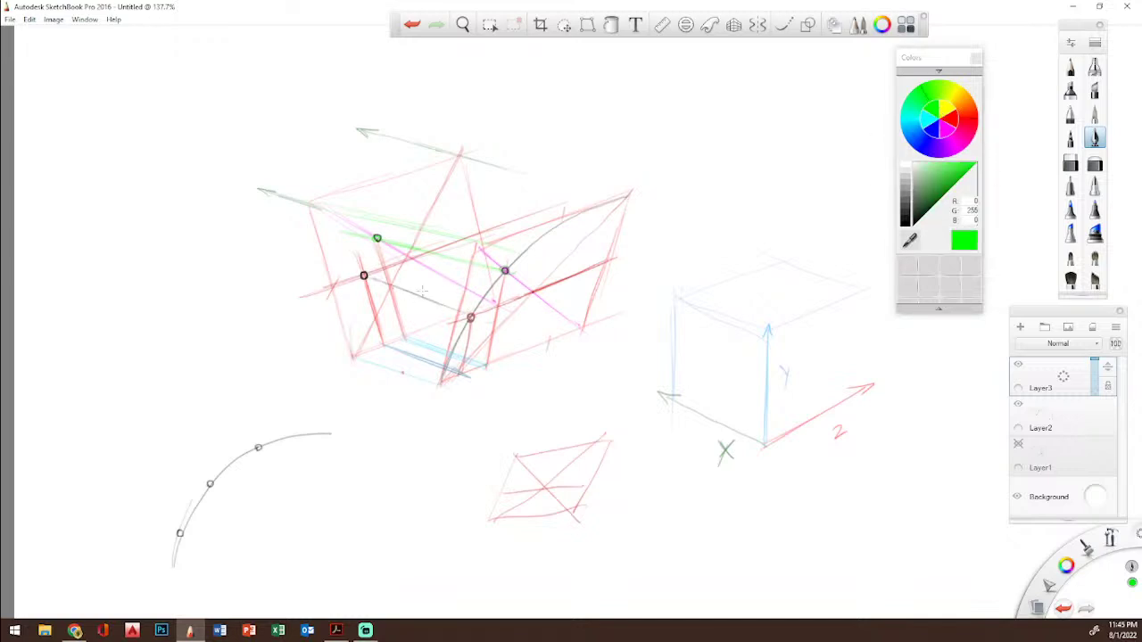
pyautogui.moveTo(364, 276); pyautogui.dragTo(470, 317)
pyautogui.moveTo(377, 238); pyautogui.dragTo(505, 271)
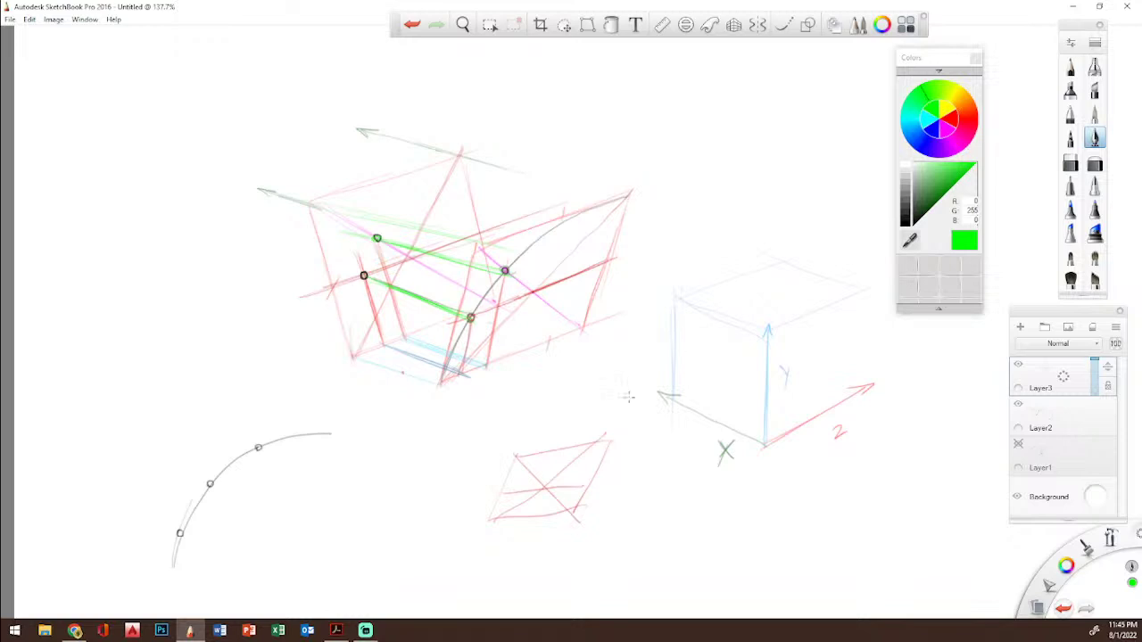
# Step: In light blue, sketch a flat perspective base plane in the empty area beside the mirrored construction
pyautogui.click(910, 134)
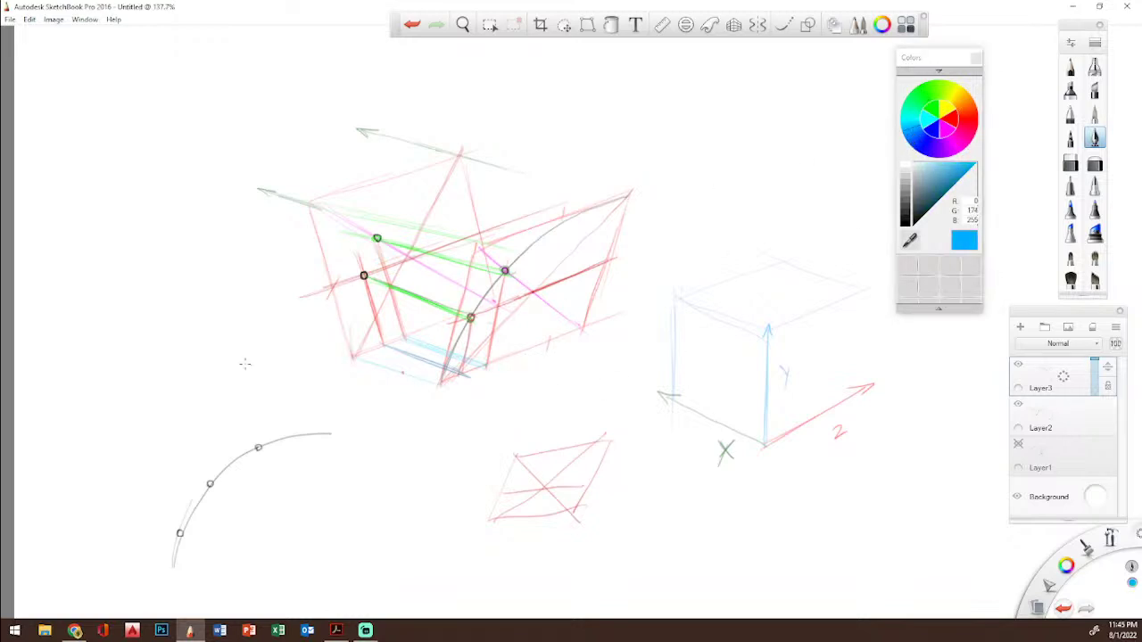
pyautogui.moveTo(76, 366)
pyautogui.mouseDown()
pyautogui.moveTo(136, 396)
pyautogui.moveTo(125, 347)
pyautogui.moveTo(229, 312)
pyautogui.mouseUp()
pyautogui.moveTo(137, 396); pyautogui.dragTo(280, 343)
pyautogui.moveTo(228, 312); pyautogui.dragTo(280, 344)
# Step: On the light blue base, draw green crosswise transfer lines and uprights topped with points for both curves
pyautogui.click(930, 110)
pyautogui.moveTo(107, 355); pyautogui.dragTo(171, 382)
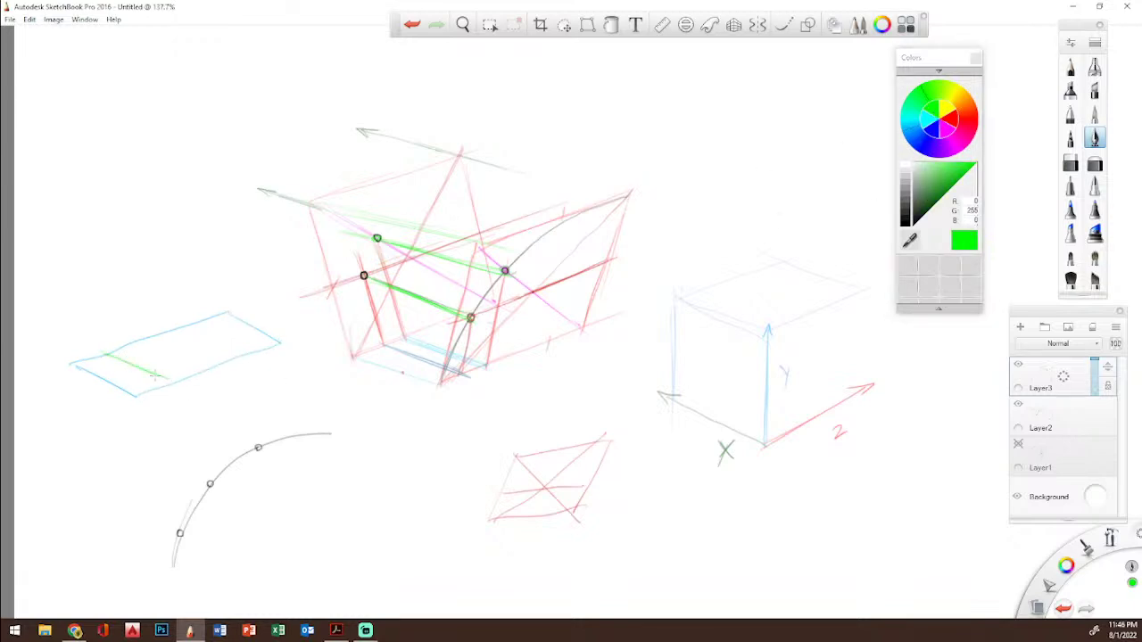
pyautogui.moveTo(105, 353)
pyautogui.mouseDown()
pyautogui.moveTo(89, 301)
pyautogui.moveTo(189, 351)
pyautogui.mouseUp()
pyautogui.moveTo(93, 311); pyautogui.dragTo(109, 317)
pyautogui.moveTo(173, 382)
pyautogui.mouseDown()
pyautogui.moveTo(177, 338)
pyautogui.moveTo(207, 363)
pyautogui.moveTo(222, 287)
pyautogui.mouseUp()
pyautogui.moveTo(134, 321); pyautogui.dragTo(131, 272)
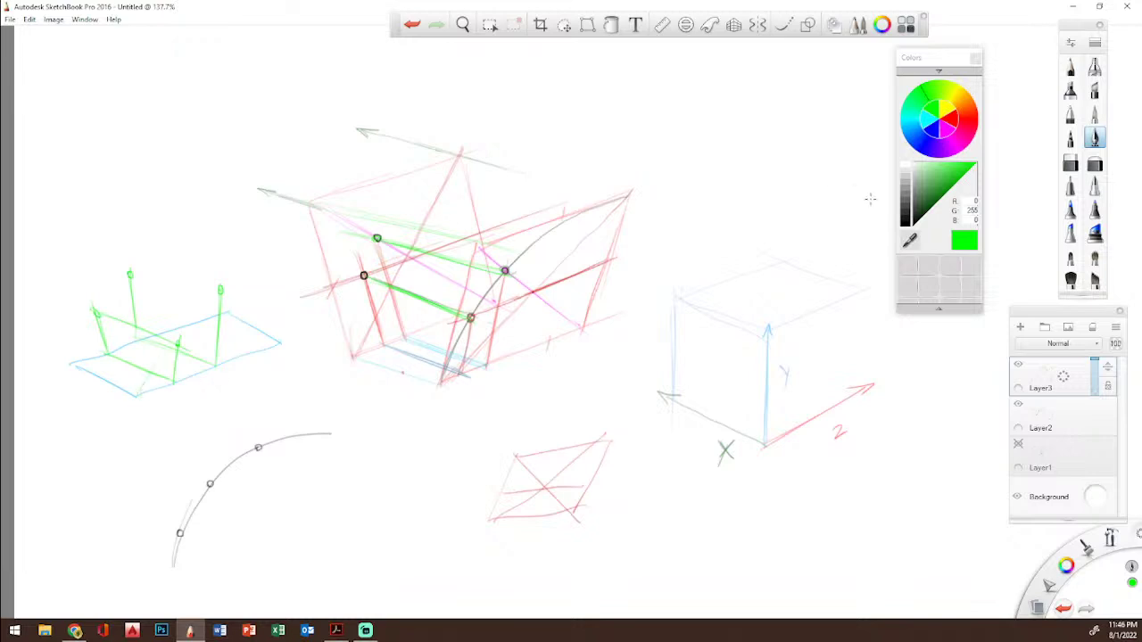
# Step: In black, draw the two matching curves from the base corners through the green upright points
pyautogui.click(906, 223)
pyautogui.moveTo(136, 396); pyautogui.dragTo(209, 300)
pyautogui.moveTo(178, 343); pyautogui.dragTo(221, 286)
pyautogui.moveTo(73, 364)
pyautogui.mouseDown()
pyautogui.moveTo(95, 305)
pyautogui.moveTo(207, 220)
pyautogui.mouseUp()
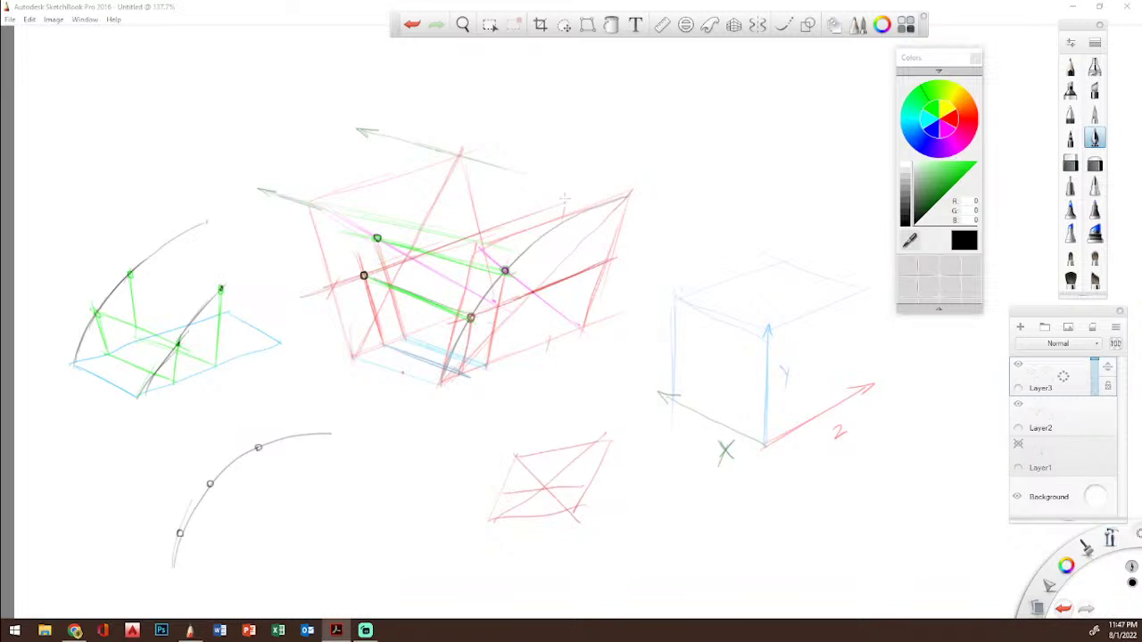
# Step: Dot the original curve's upper end, the mirrored plane's matching far corner, and another point on the upper curve in black
pyautogui.click(628, 198)
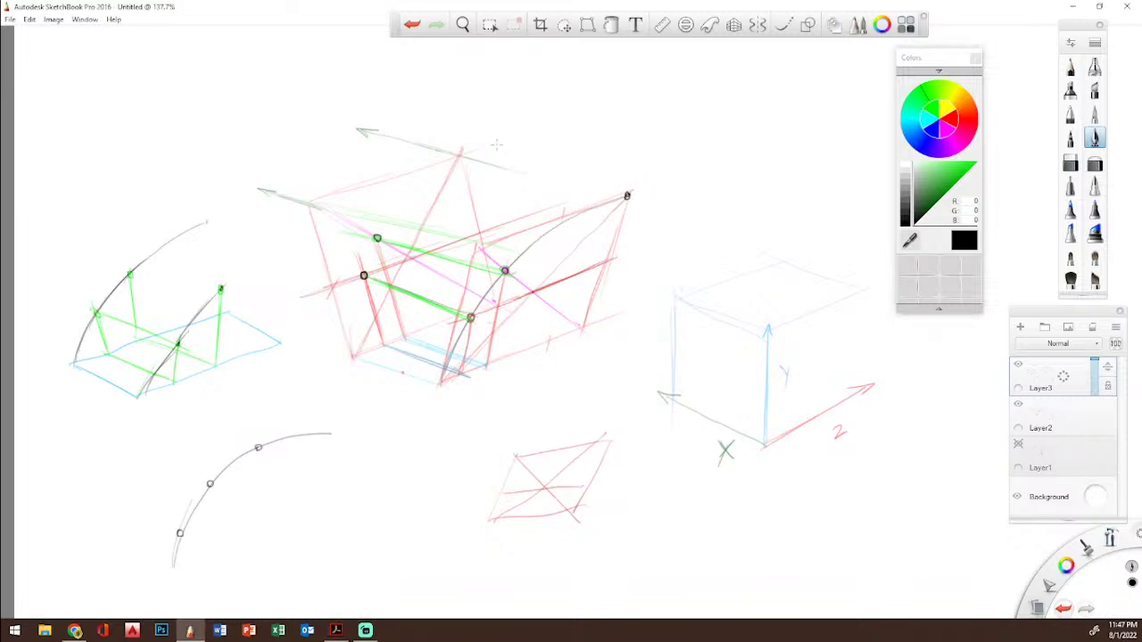
pyautogui.click(459, 157)
pyautogui.click(550, 229)
# Step: In red, retrace the original plane's far edge and draw a line from the new curve point down to the base
pyautogui.click(950, 129)
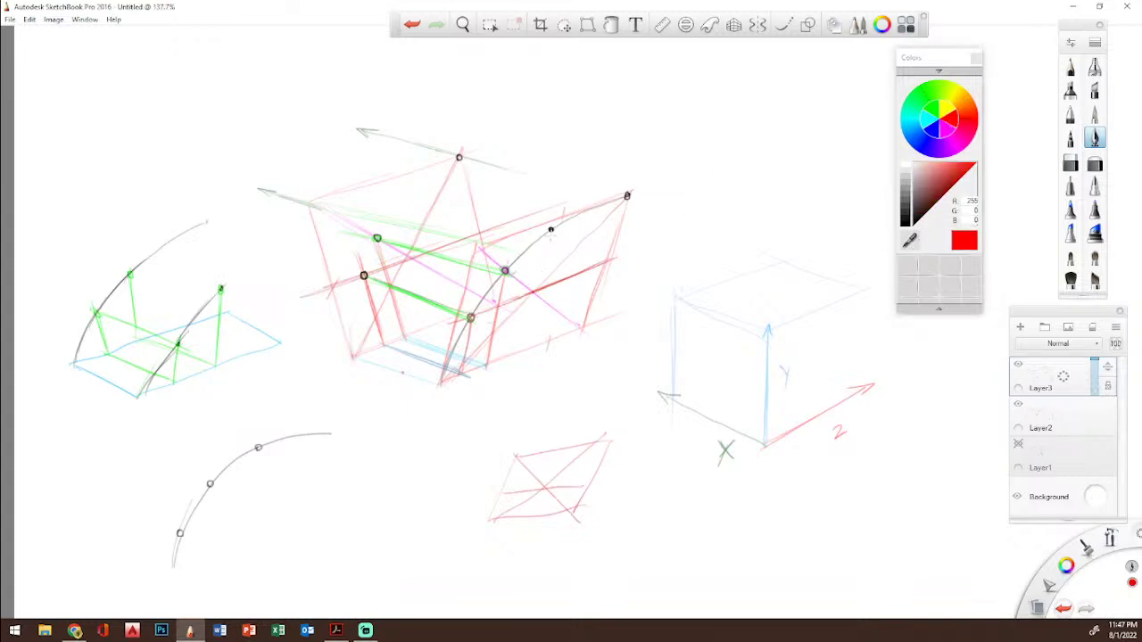
pyautogui.moveTo(627, 198); pyautogui.dragTo(582, 330)
pyautogui.moveTo(550, 234); pyautogui.dragTo(525, 350)
pyautogui.moveTo(534, 309); pyautogui.dragTo(523, 353)
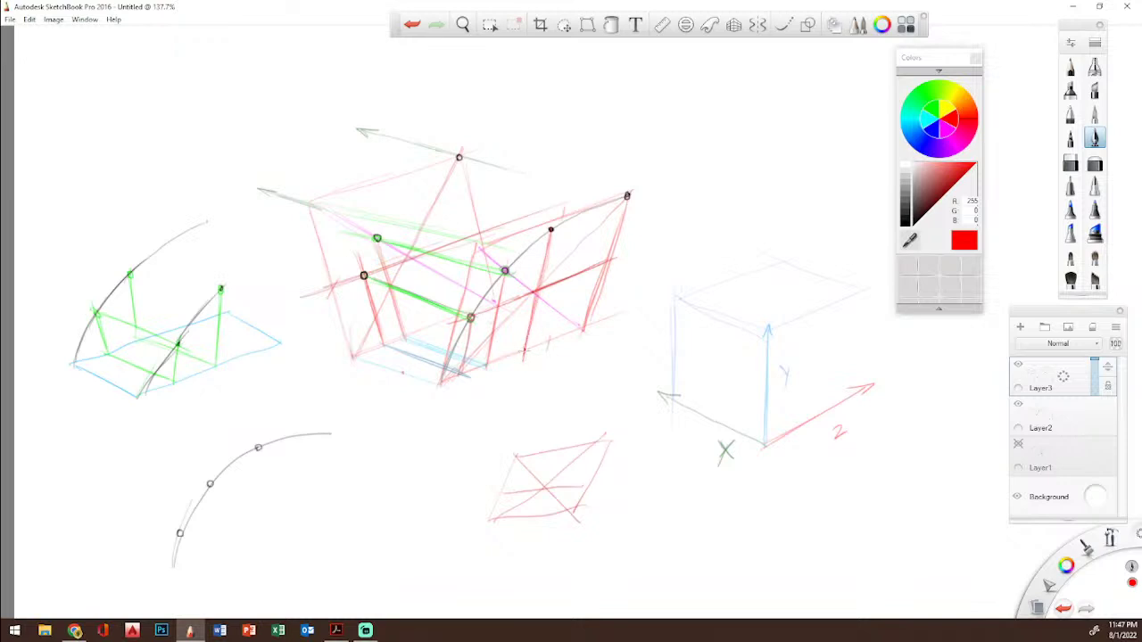
# Step: Carry the new point's base position across to the mirrored plane in blue, and draw a red line up to its upper edge
pyautogui.click(917, 141)
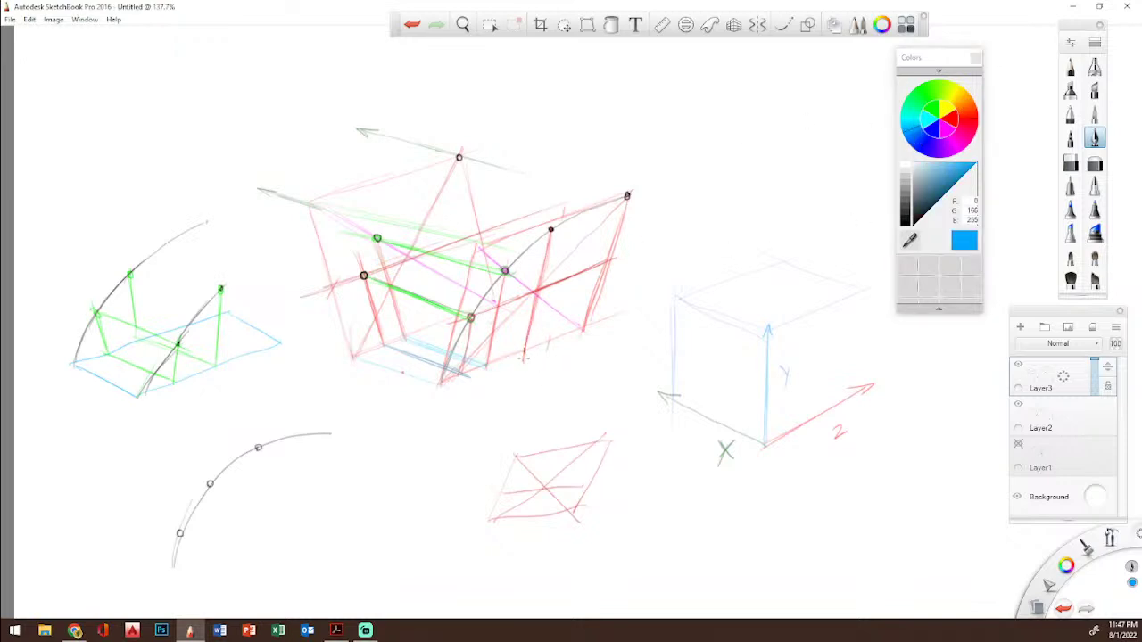
pyautogui.moveTo(469, 330); pyautogui.dragTo(519, 350)
pyautogui.click(956, 122)
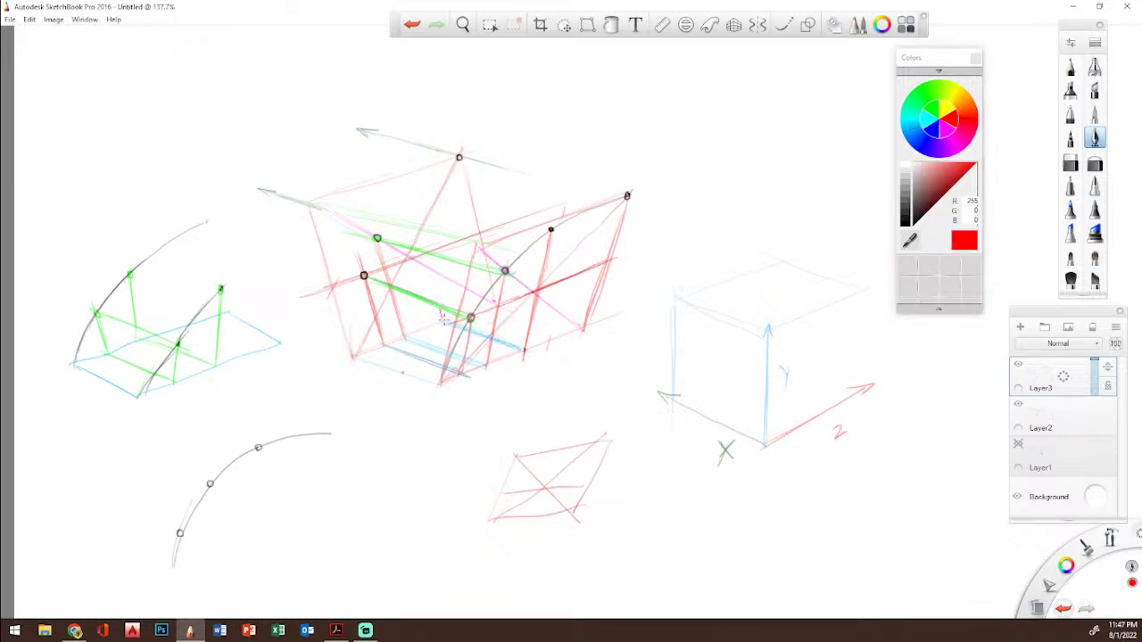
pyautogui.moveTo(444, 317); pyautogui.dragTo(431, 259)
pyautogui.moveTo(439, 298)
pyautogui.mouseDown()
pyautogui.moveTo(417, 223)
pyautogui.moveTo(441, 307)
pyautogui.moveTo(418, 211)
pyautogui.moveTo(432, 280)
pyautogui.moveTo(423, 240)
pyautogui.mouseUp()
pyautogui.moveTo(405, 186); pyautogui.dragTo(419, 228)
pyautogui.moveTo(402, 162); pyautogui.dragTo(421, 232)
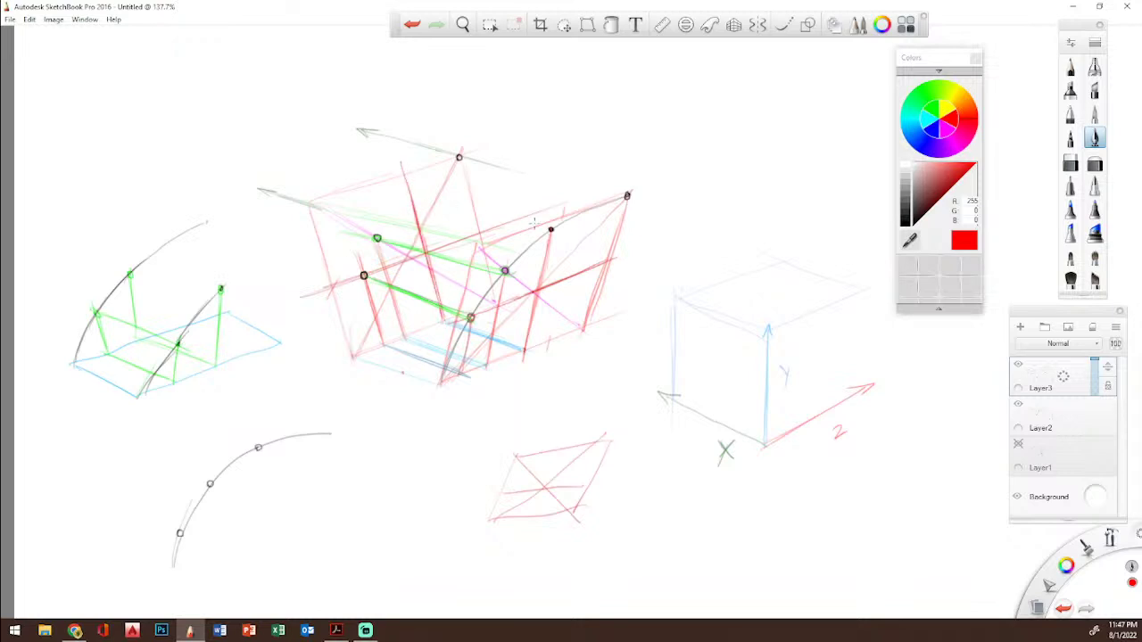
# Step: Mark the new point's height in red, carry it across to the mirrored plane in green, and dot the intersection in black
pyautogui.moveTo(551, 205); pyautogui.dragTo(550, 228)
pyautogui.click(402, 173)
pyautogui.click(925, 102)
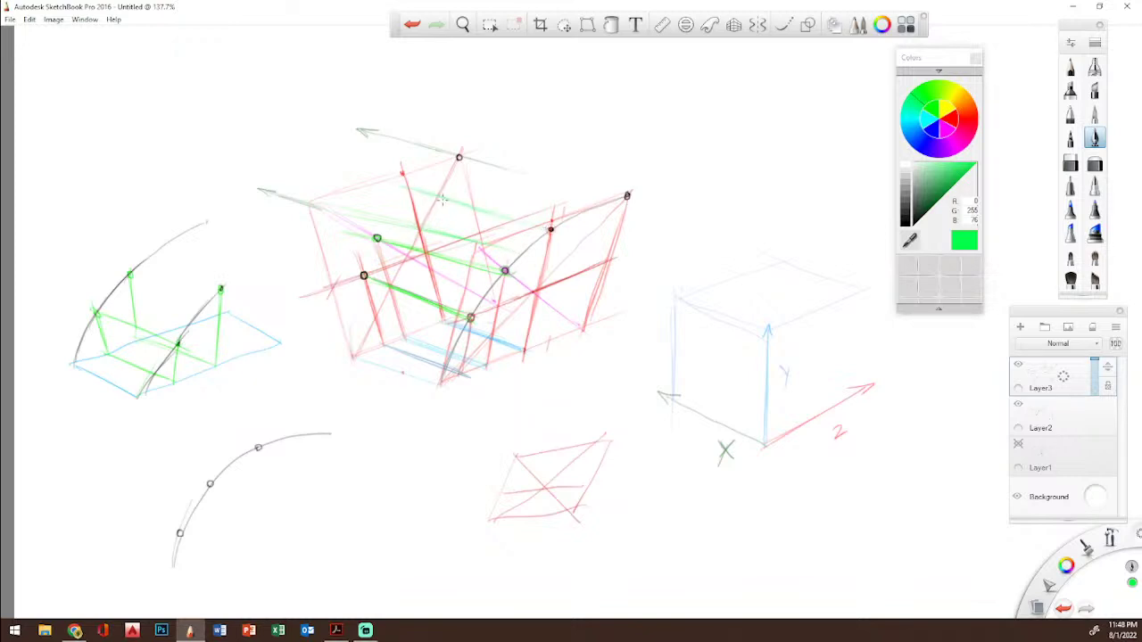
pyautogui.moveTo(401, 184); pyautogui.dragTo(571, 220)
pyautogui.click(915, 225)
pyautogui.click(406, 188)
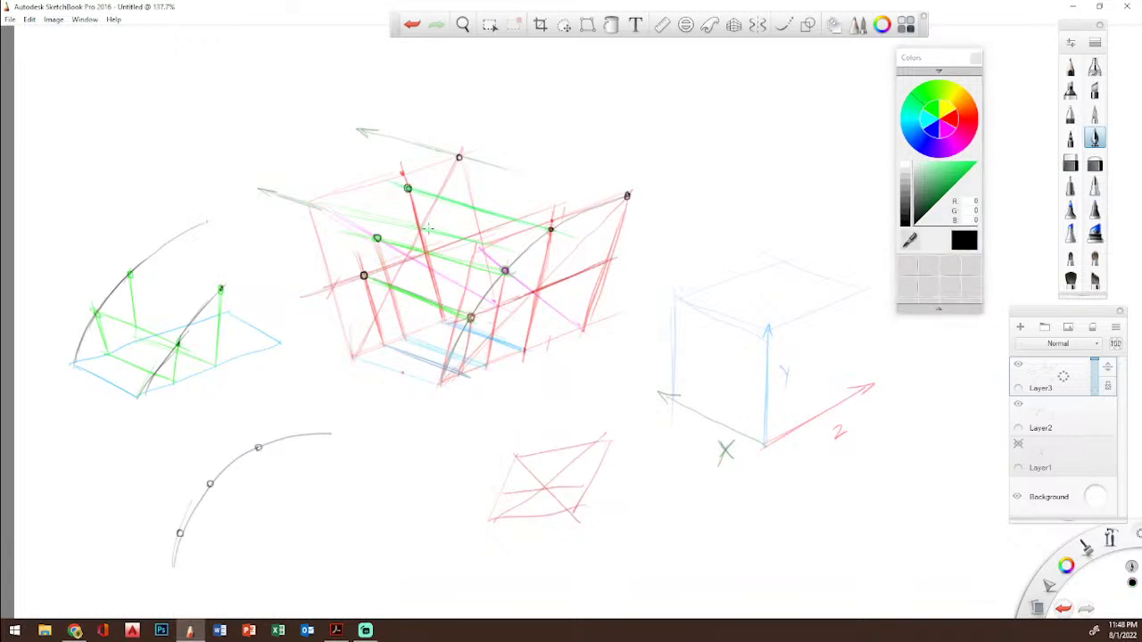
# Step: Draw the original curve and its mirrored counterpart in heavy black through their transferred points
pyautogui.moveTo(439, 384)
pyautogui.mouseDown()
pyautogui.moveTo(466, 317)
pyautogui.moveTo(528, 242)
pyautogui.moveTo(627, 196)
pyautogui.mouseUp()
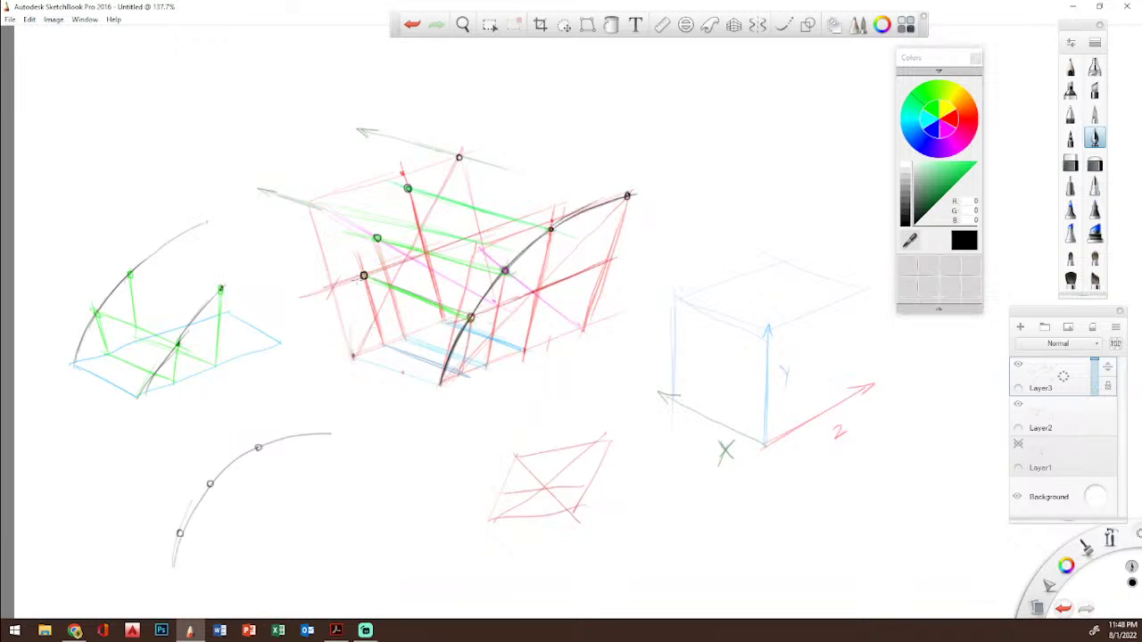
pyautogui.moveTo(353, 356); pyautogui.dragTo(364, 273)
pyautogui.moveTo(355, 330)
pyautogui.mouseDown()
pyautogui.moveTo(370, 247)
pyautogui.moveTo(421, 166)
pyautogui.moveTo(410, 167)
pyautogui.moveTo(420, 180)
pyautogui.moveTo(462, 157)
pyautogui.mouseUp()
pyautogui.moveTo(377, 238); pyautogui.dragTo(425, 170)
pyautogui.moveTo(395, 211); pyautogui.dragTo(460, 157)
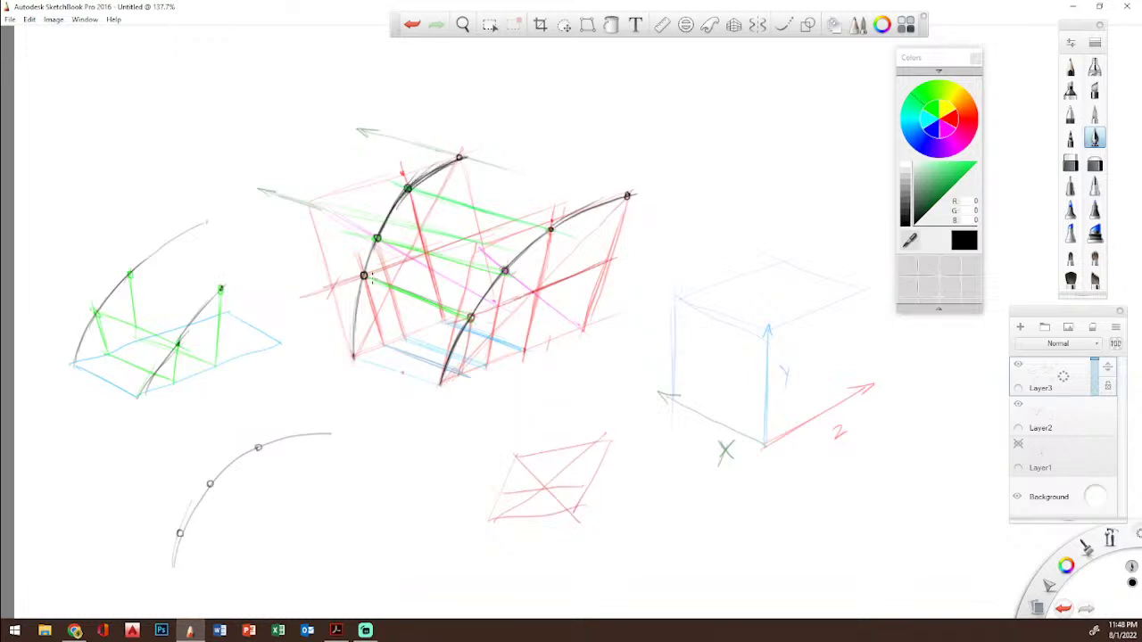
pyautogui.moveTo(368, 264); pyautogui.dragTo(354, 350)
# Step: In the empty area beside the axis cube, sketch a black stem with a pointed leaf and midrib growing from its tip
pyautogui.moveTo(1109, 541); pyautogui.dragTo(1125, 492)
pyautogui.moveTo(718, 326); pyautogui.dragTo(589, 285)
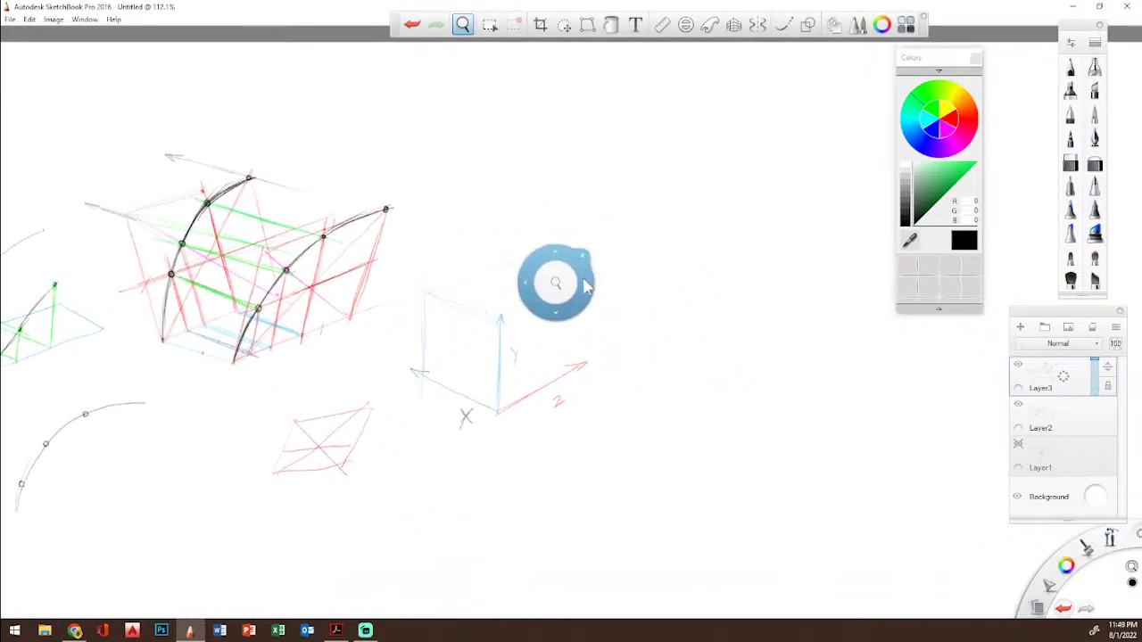
pyautogui.click(584, 256)
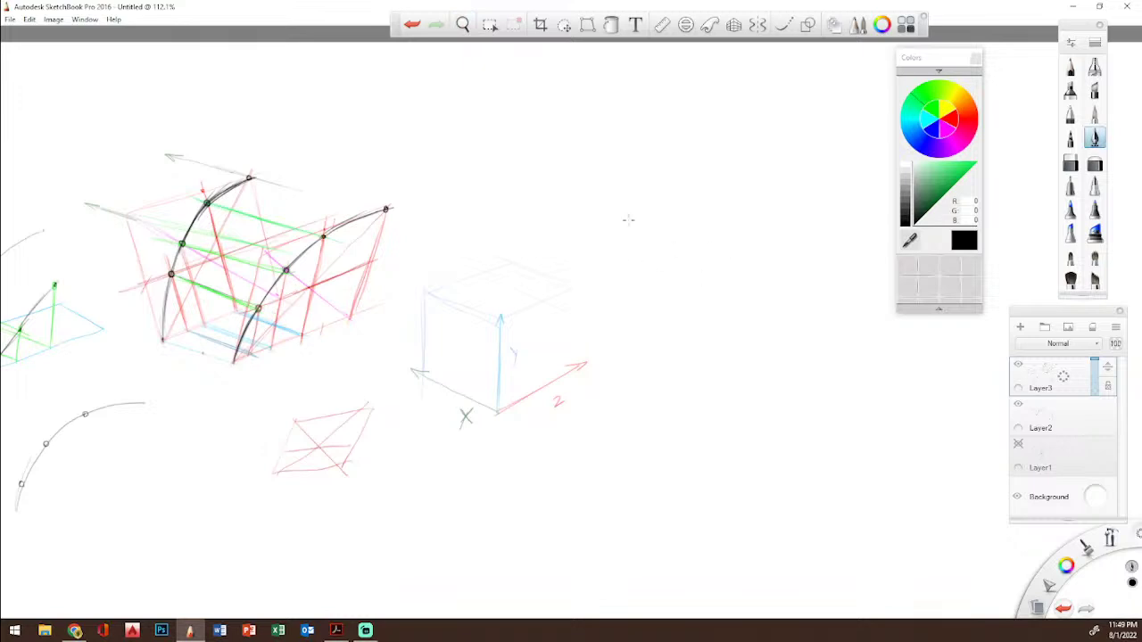
pyautogui.moveTo(715, 182)
pyautogui.mouseDown()
pyautogui.moveTo(657, 216)
pyautogui.moveTo(614, 274)
pyautogui.mouseUp()
pyautogui.moveTo(733, 159)
pyautogui.mouseDown()
pyautogui.moveTo(627, 218)
pyautogui.moveTo(587, 279)
pyautogui.moveTo(695, 193)
pyautogui.mouseUp()
pyautogui.moveTo(635, 243)
pyautogui.mouseDown()
pyautogui.moveTo(705, 186)
pyautogui.moveTo(680, 205)
pyautogui.moveTo(696, 214)
pyautogui.moveTo(709, 155)
pyautogui.mouseUp()
pyautogui.moveTo(683, 192)
pyautogui.mouseDown()
pyautogui.moveTo(726, 130)
pyautogui.moveTo(776, 96)
pyautogui.moveTo(816, 134)
pyautogui.moveTo(696, 210)
pyautogui.moveTo(762, 194)
pyautogui.mouseUp()
pyautogui.moveTo(681, 202)
pyautogui.mouseDown()
pyautogui.moveTo(671, 198)
pyautogui.moveTo(727, 136)
pyautogui.moveTo(798, 131)
pyautogui.mouseUp()
pyautogui.moveTo(686, 168); pyautogui.dragTo(814, 104)
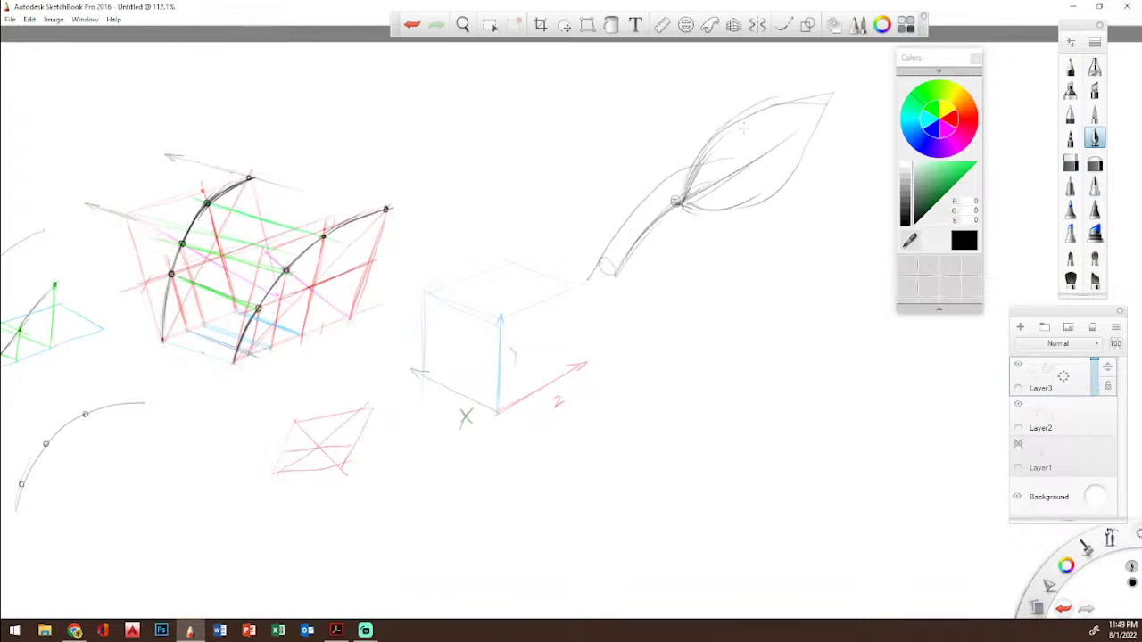
# Step: Sketch a second pointed leaf with a midrib hanging down from the underside of the stem
pyautogui.moveTo(649, 221)
pyautogui.mouseDown()
pyautogui.moveTo(690, 262)
pyautogui.moveTo(742, 355)
pyautogui.mouseUp()
pyautogui.moveTo(652, 225)
pyautogui.mouseDown()
pyautogui.moveTo(687, 335)
pyautogui.moveTo(749, 294)
pyautogui.mouseUp()
pyautogui.moveTo(663, 278)
pyautogui.mouseDown()
pyautogui.moveTo(685, 337)
pyautogui.moveTo(765, 398)
pyautogui.mouseUp()
pyautogui.moveTo(747, 306); pyautogui.dragTo(763, 399)
pyautogui.moveTo(649, 225); pyautogui.dragTo(697, 343)
pyautogui.moveTo(671, 295)
pyautogui.mouseDown()
pyautogui.moveTo(708, 353)
pyautogui.moveTo(773, 403)
pyautogui.mouseUp()
# Step: Sketch a third, rounded leaf rising from the stem's upper side behind the first leaf
pyautogui.moveTo(654, 191); pyautogui.dragTo(634, 148)
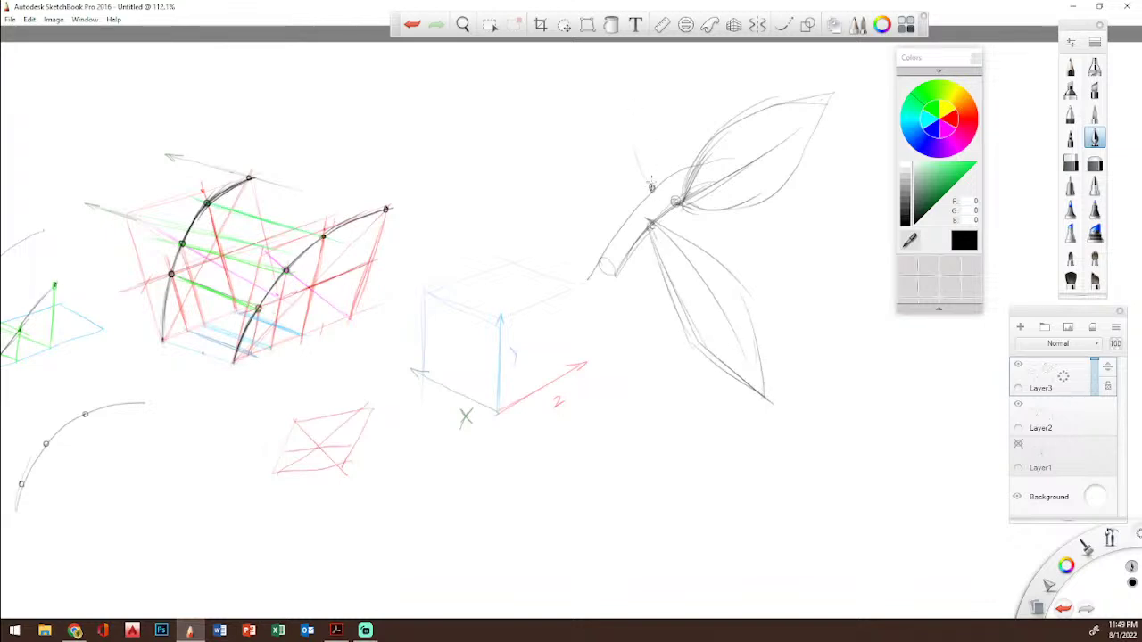
pyautogui.moveTo(645, 189)
pyautogui.mouseDown()
pyautogui.moveTo(638, 139)
pyautogui.moveTo(655, 140)
pyautogui.moveTo(643, 102)
pyautogui.moveTo(692, 56)
pyautogui.mouseUp()
pyautogui.moveTo(655, 94)
pyautogui.mouseDown()
pyautogui.moveTo(725, 54)
pyautogui.moveTo(747, 99)
pyautogui.moveTo(740, 116)
pyautogui.mouseUp()
pyautogui.moveTo(659, 188); pyautogui.dragTo(695, 166)
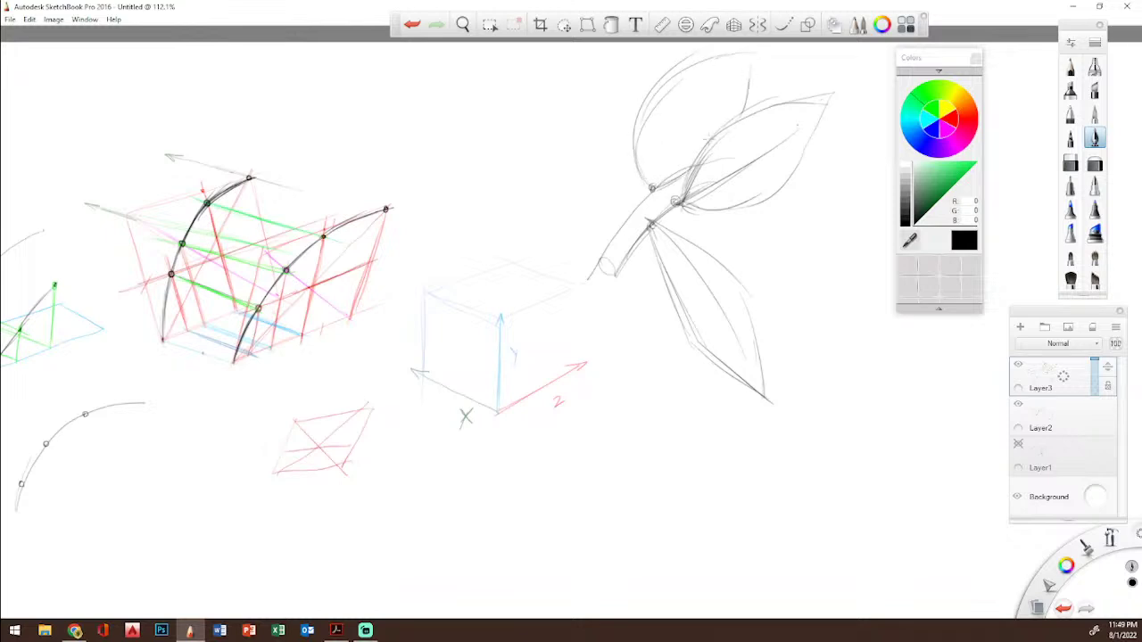
pyautogui.moveTo(749, 68); pyautogui.dragTo(733, 121)
pyautogui.moveTo(650, 184)
pyautogui.mouseDown()
pyautogui.moveTo(638, 122)
pyautogui.moveTo(705, 63)
pyautogui.mouseUp()
pyautogui.moveTo(638, 126); pyautogui.dragTo(733, 55)
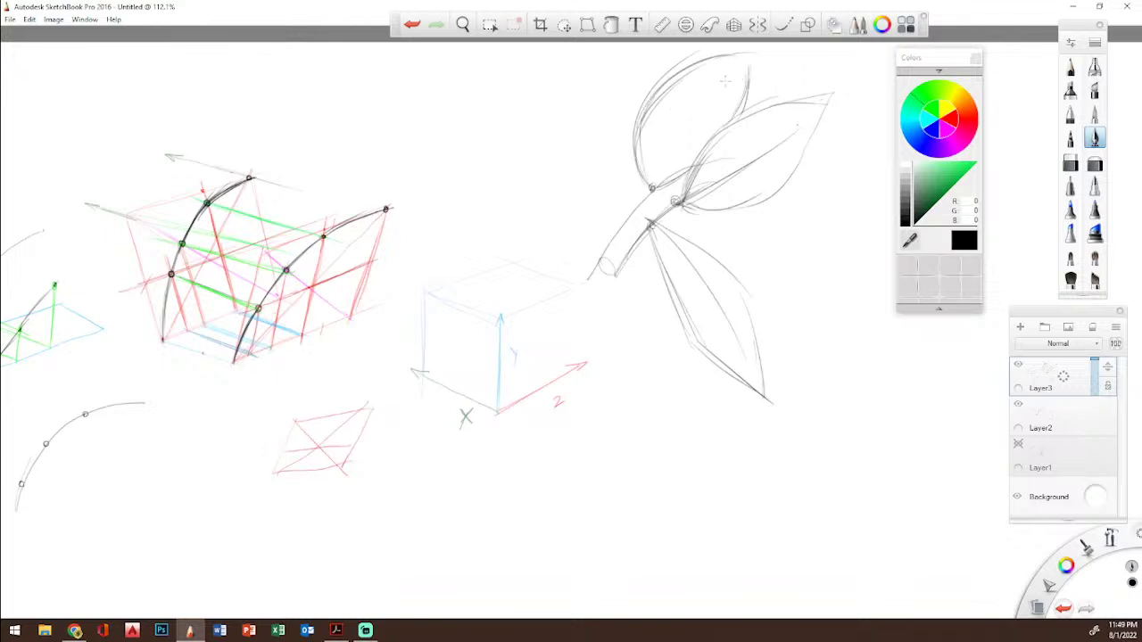
# Step: Draw a segmented blue worm on the first leaf and transfer its curve to the leaf behind with guide lines
pyautogui.click(933, 134)
pyautogui.moveTo(761, 112)
pyautogui.mouseDown()
pyautogui.moveTo(766, 179)
pyautogui.moveTo(739, 181)
pyautogui.moveTo(773, 167)
pyautogui.moveTo(759, 185)
pyautogui.moveTo(771, 120)
pyautogui.moveTo(772, 185)
pyautogui.moveTo(746, 189)
pyautogui.moveTo(774, 120)
pyautogui.moveTo(775, 181)
pyautogui.moveTo(771, 138)
pyautogui.moveTo(759, 138)
pyautogui.moveTo(778, 112)
pyautogui.mouseUp()
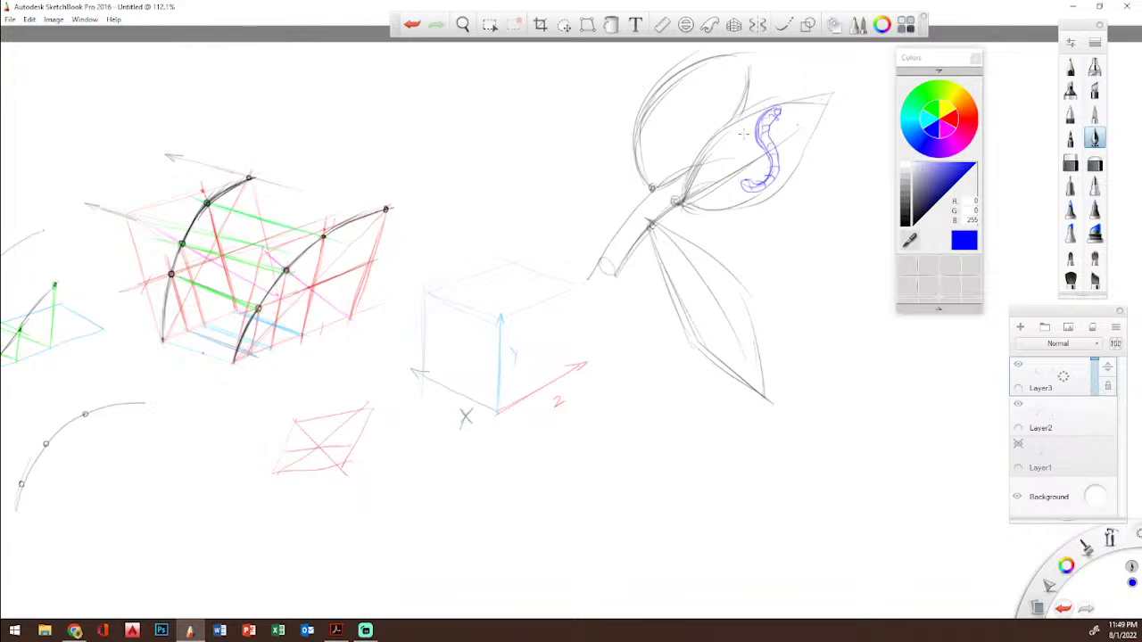
pyautogui.moveTo(698, 78); pyautogui.dragTo(683, 117)
pyautogui.moveTo(698, 78)
pyautogui.mouseDown()
pyautogui.moveTo(786, 114)
pyautogui.moveTo(746, 96)
pyautogui.mouseUp()
pyautogui.moveTo(667, 160); pyautogui.dragTo(730, 177)
pyautogui.moveTo(692, 118); pyautogui.dragTo(731, 132)
pyautogui.moveTo(667, 157)
pyautogui.mouseDown()
pyautogui.moveTo(689, 143)
pyautogui.moveTo(681, 156)
pyautogui.moveTo(694, 82)
pyautogui.mouseUp()
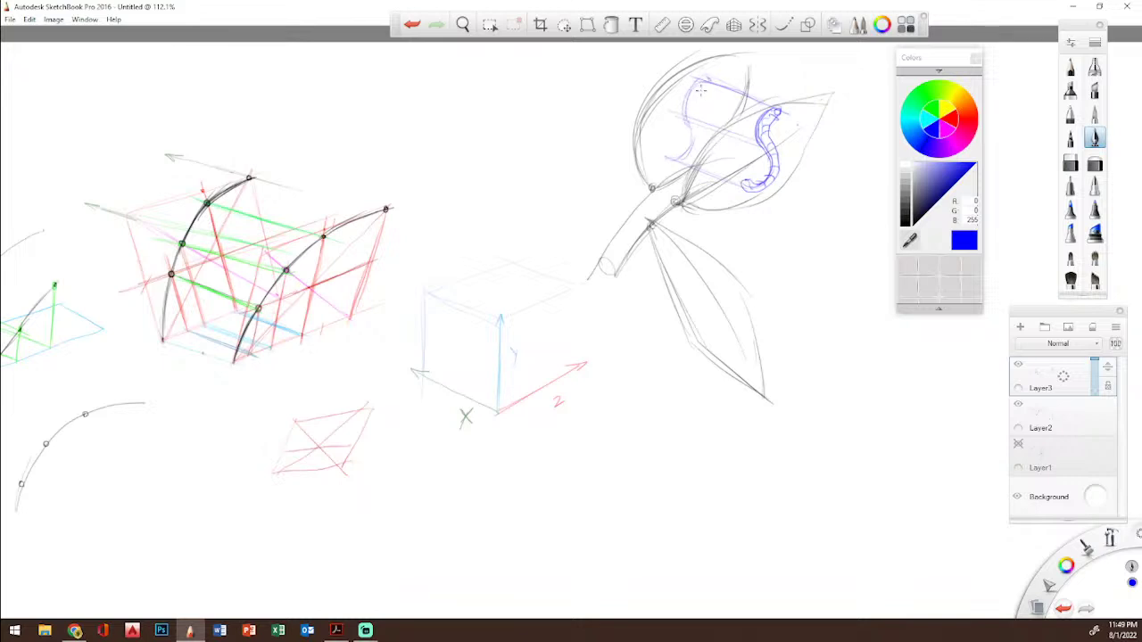
# Step: Shade the transferred worm curve with a broad black brush and color parts of the two upper leaves green
pyautogui.click(916, 224)
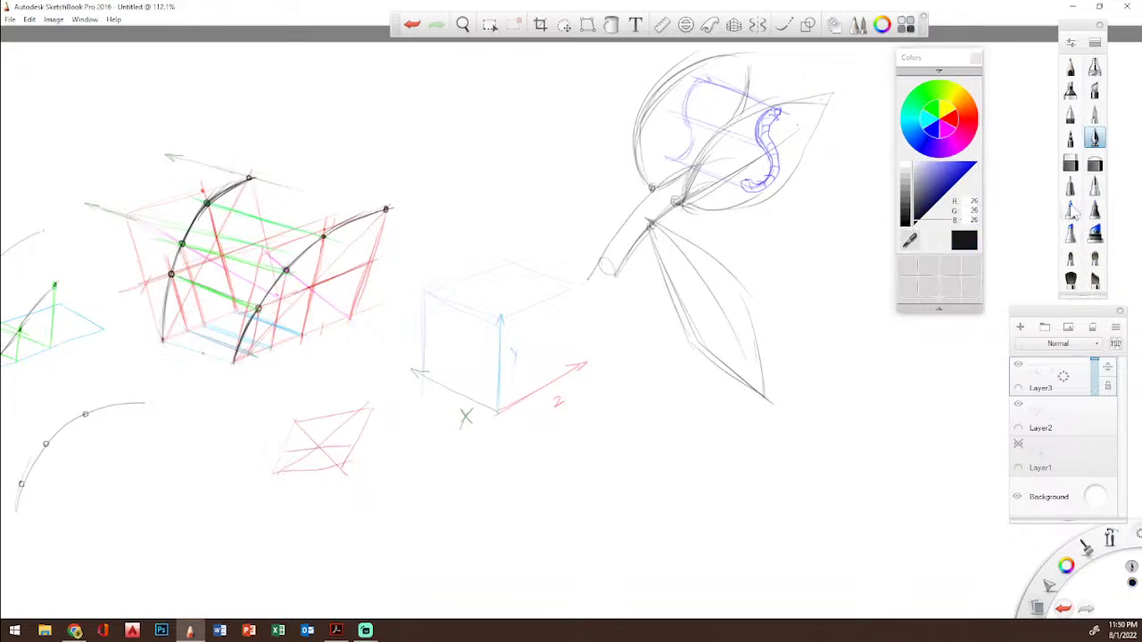
pyautogui.click(1094, 114)
pyautogui.moveTo(707, 80)
pyautogui.mouseDown()
pyautogui.moveTo(679, 157)
pyautogui.moveTo(643, 156)
pyautogui.moveTo(646, 129)
pyautogui.moveTo(656, 169)
pyautogui.moveTo(669, 132)
pyautogui.moveTo(685, 143)
pyautogui.moveTo(700, 107)
pyautogui.moveTo(703, 121)
pyautogui.mouseUp()
pyautogui.click(932, 112)
pyautogui.moveTo(660, 105)
pyautogui.mouseDown()
pyautogui.moveTo(685, 132)
pyautogui.moveTo(662, 96)
pyautogui.moveTo(659, 112)
pyautogui.moveTo(706, 73)
pyautogui.moveTo(693, 70)
pyautogui.moveTo(673, 104)
pyautogui.moveTo(738, 77)
pyautogui.mouseUp()
pyautogui.moveTo(686, 201)
pyautogui.mouseDown()
pyautogui.moveTo(703, 162)
pyautogui.moveTo(765, 102)
pyautogui.mouseUp()
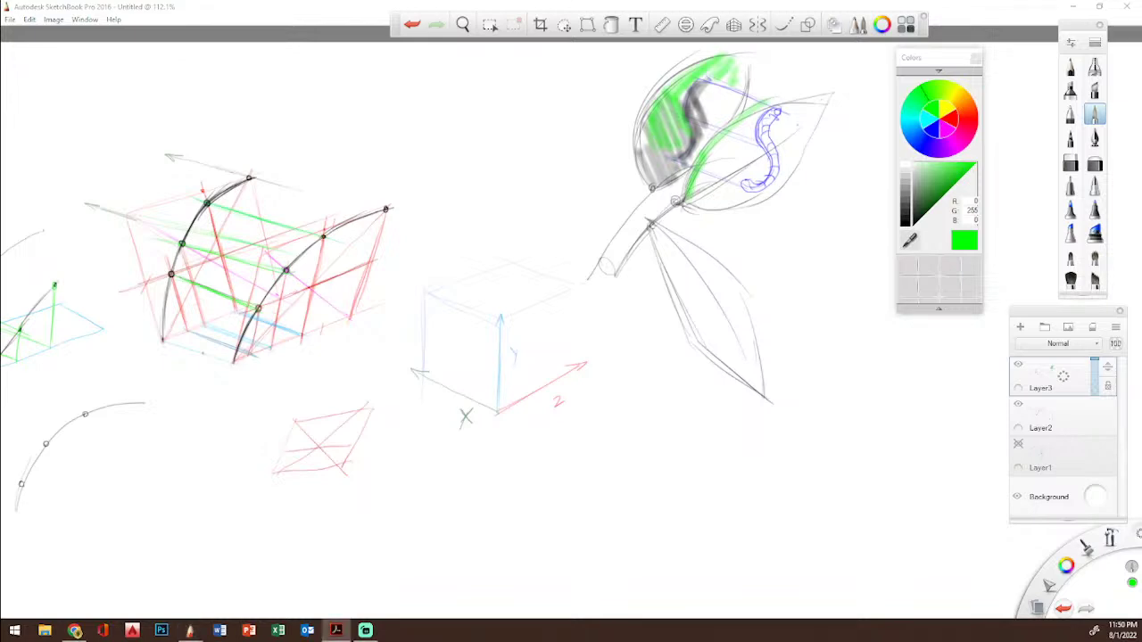
# Step: Switch to Acrobat and review the curve-mirroring instructions on page 41 of the How to Draw PDF at 100% zoom
pyautogui.moveTo(1141, 311)
pyautogui.mouseDown()
pyautogui.moveTo(942, 290)
pyautogui.moveTo(818, 77)
pyautogui.mouseUp()
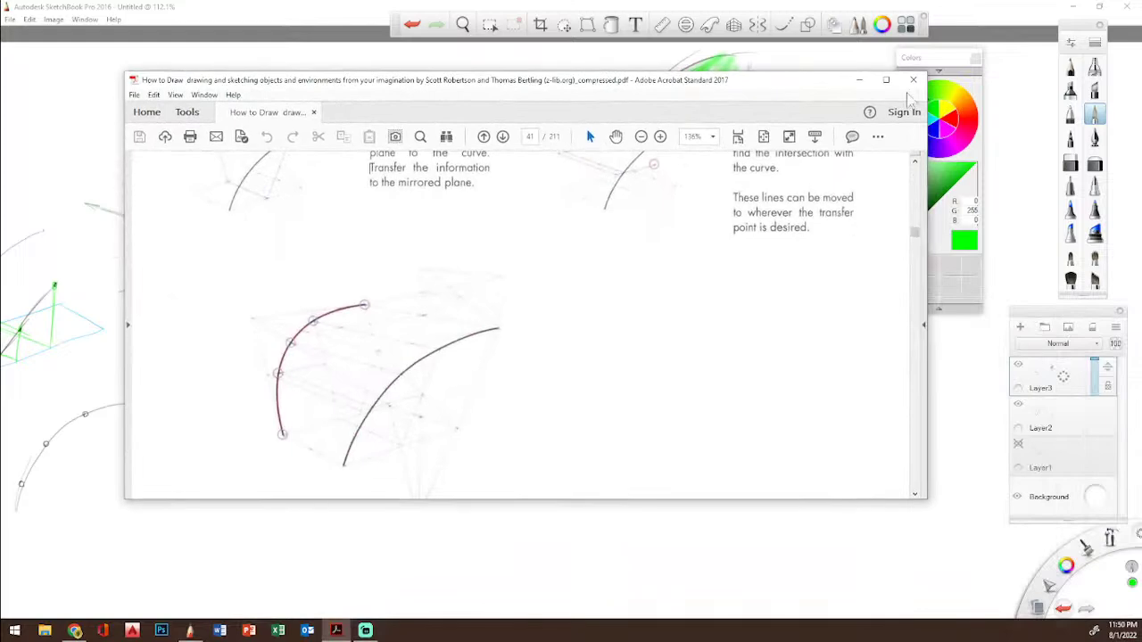
pyautogui.click(884, 79)
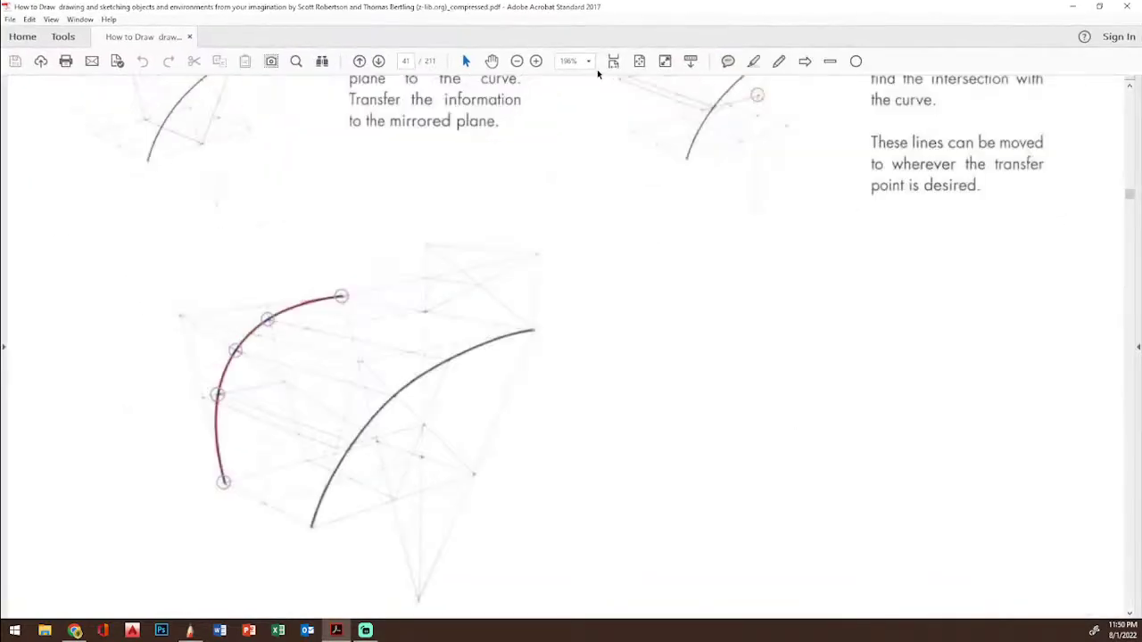
pyautogui.click(517, 61)
pyautogui.click(517, 62)
pyautogui.click(517, 62)
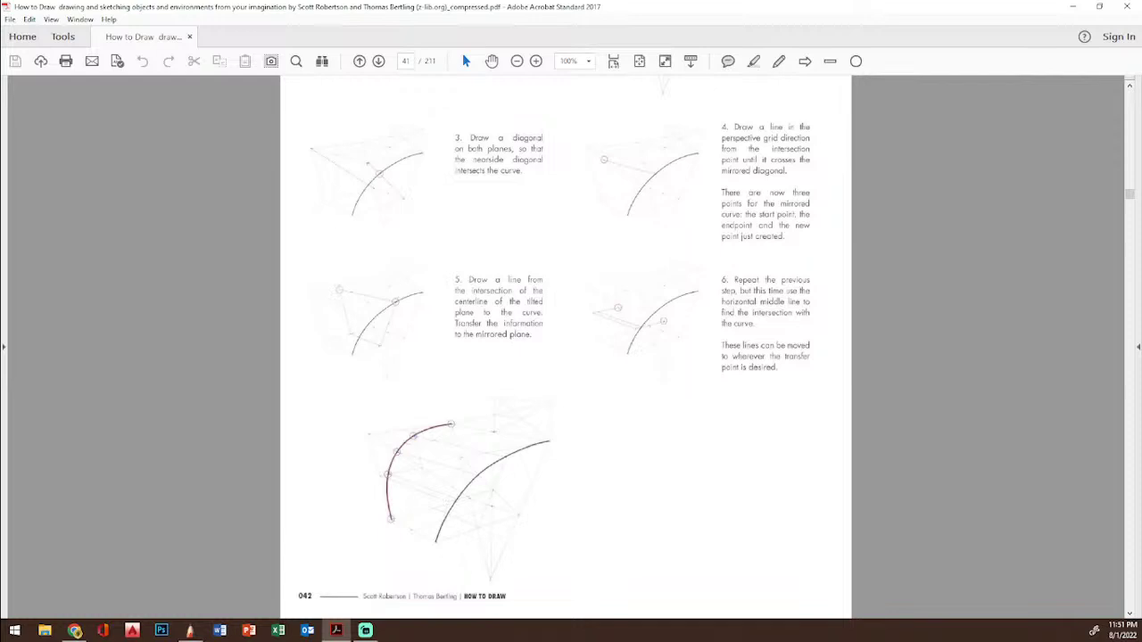
# Step: Back in SketchBook, draw a tilted four-sided face in blue below the leaves, with an arrowed edge receding from its upper near corner
pyautogui.click(189, 630)
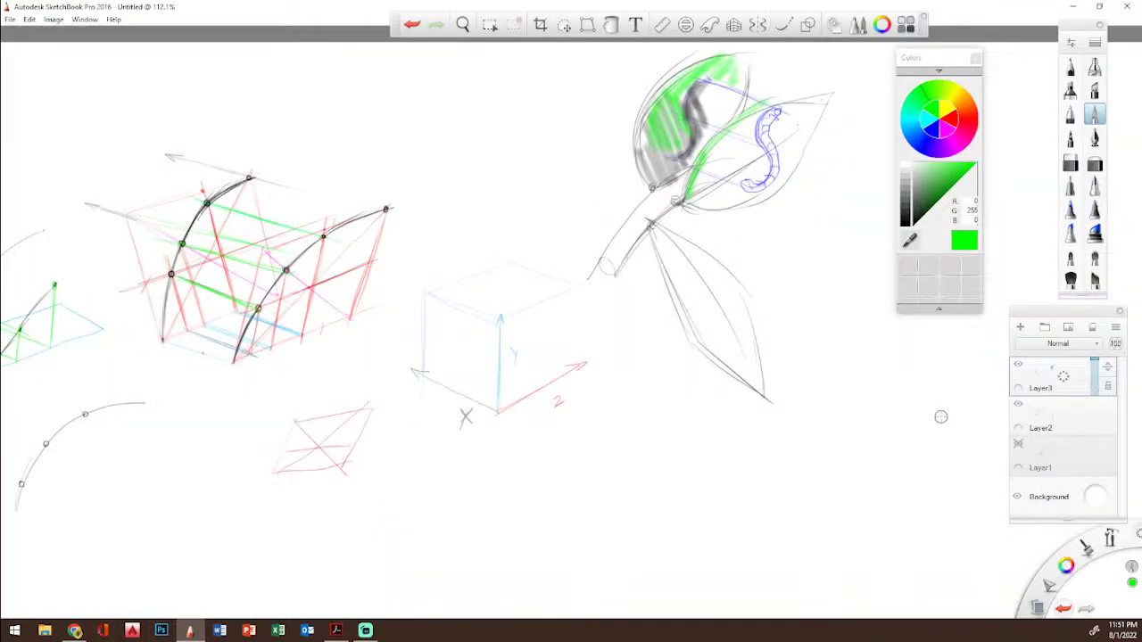
pyautogui.moveTo(1111, 541); pyautogui.dragTo(1107, 493)
pyautogui.moveTo(648, 231); pyautogui.dragTo(539, 119)
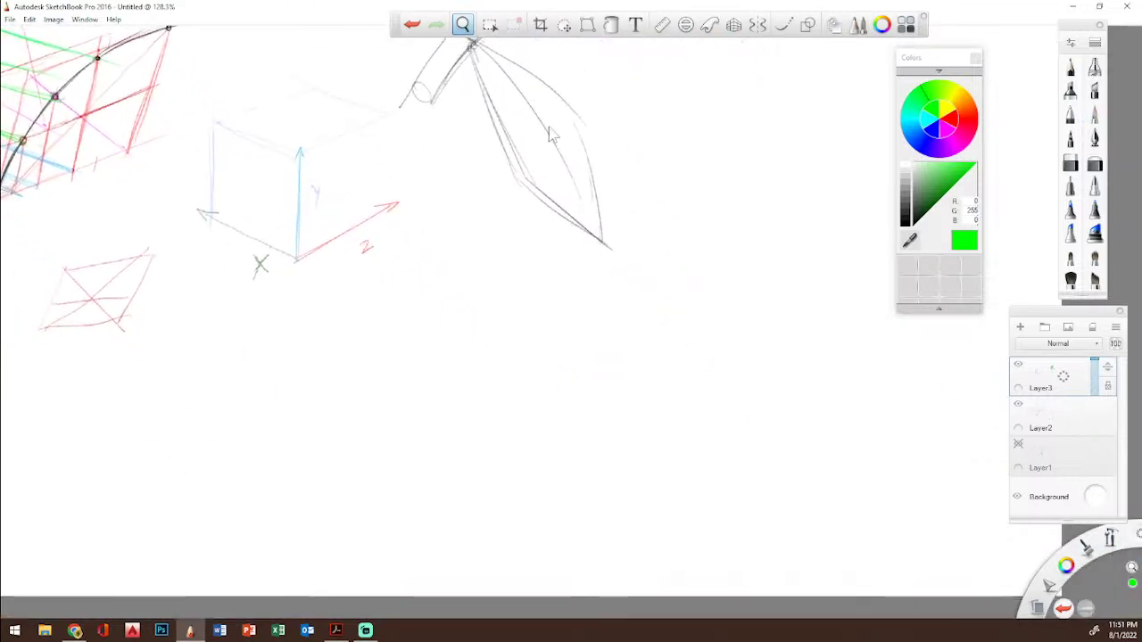
pyautogui.click(633, 204)
pyautogui.click(907, 223)
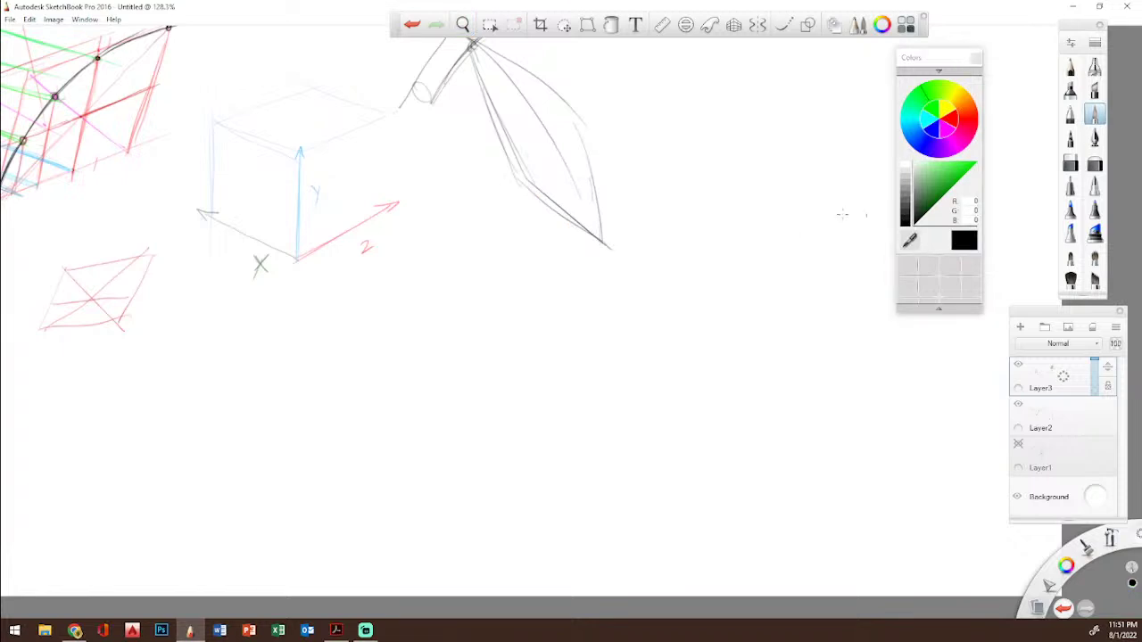
pyautogui.click(1094, 136)
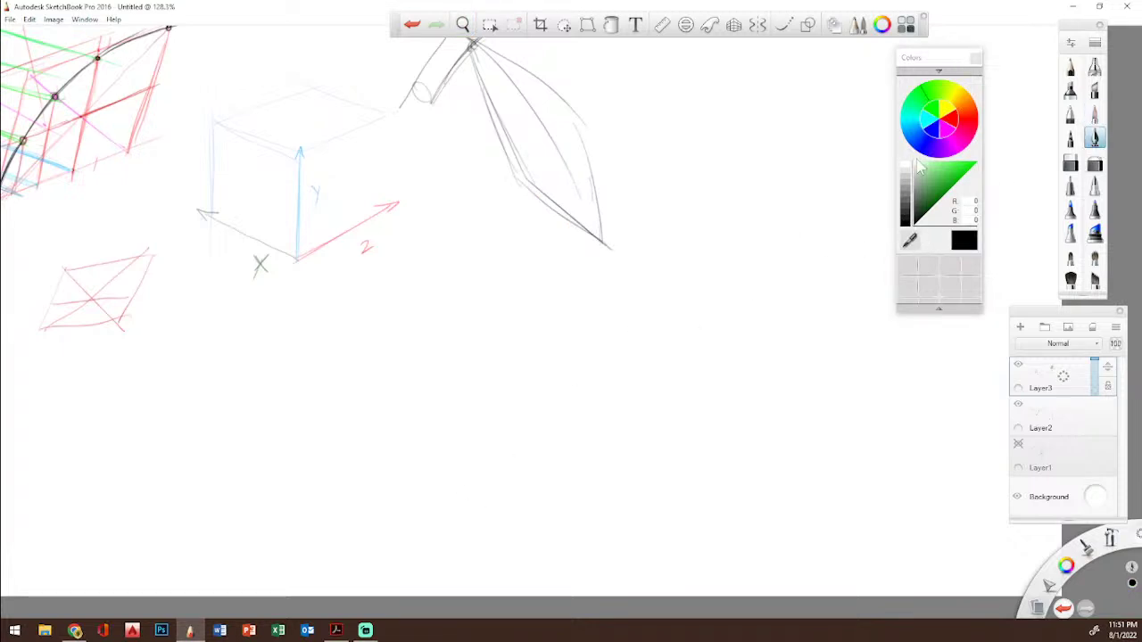
pyautogui.click(909, 131)
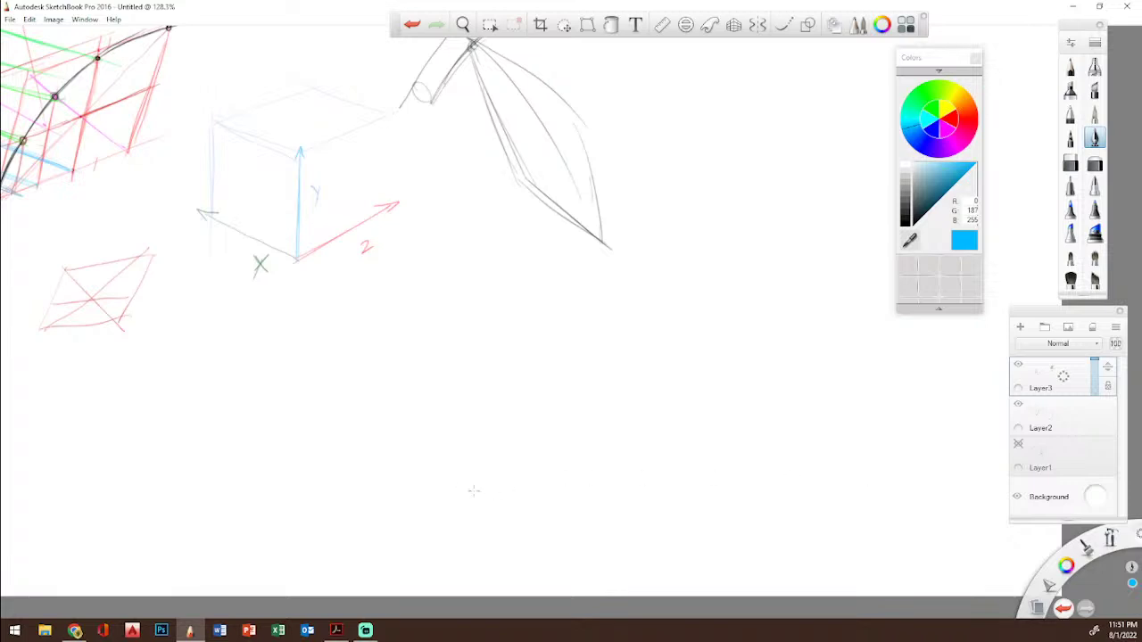
pyautogui.moveTo(449, 482); pyautogui.dragTo(539, 507)
pyautogui.moveTo(448, 482)
pyautogui.mouseDown()
pyautogui.moveTo(509, 360)
pyautogui.moveTo(503, 371)
pyautogui.moveTo(605, 387)
pyautogui.moveTo(528, 500)
pyautogui.mouseUp()
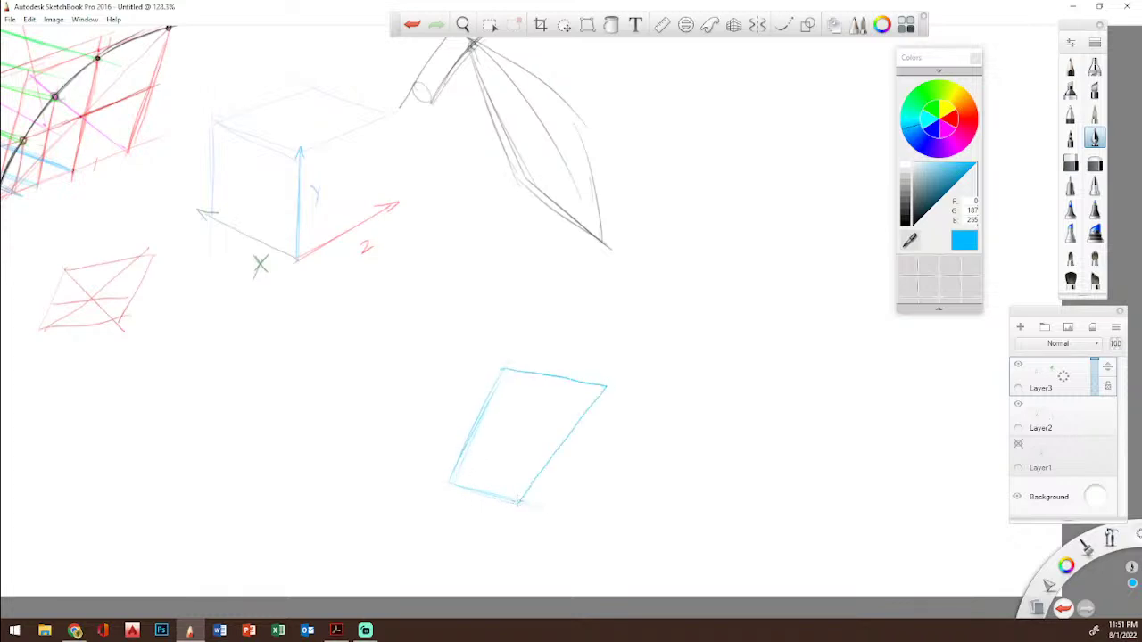
pyautogui.moveTo(455, 477); pyautogui.dragTo(531, 499)
pyautogui.moveTo(502, 369); pyautogui.dragTo(416, 272)
pyautogui.moveTo(469, 334); pyautogui.dragTo(426, 270)
pyautogui.moveTo(600, 383); pyautogui.dragTo(439, 268)
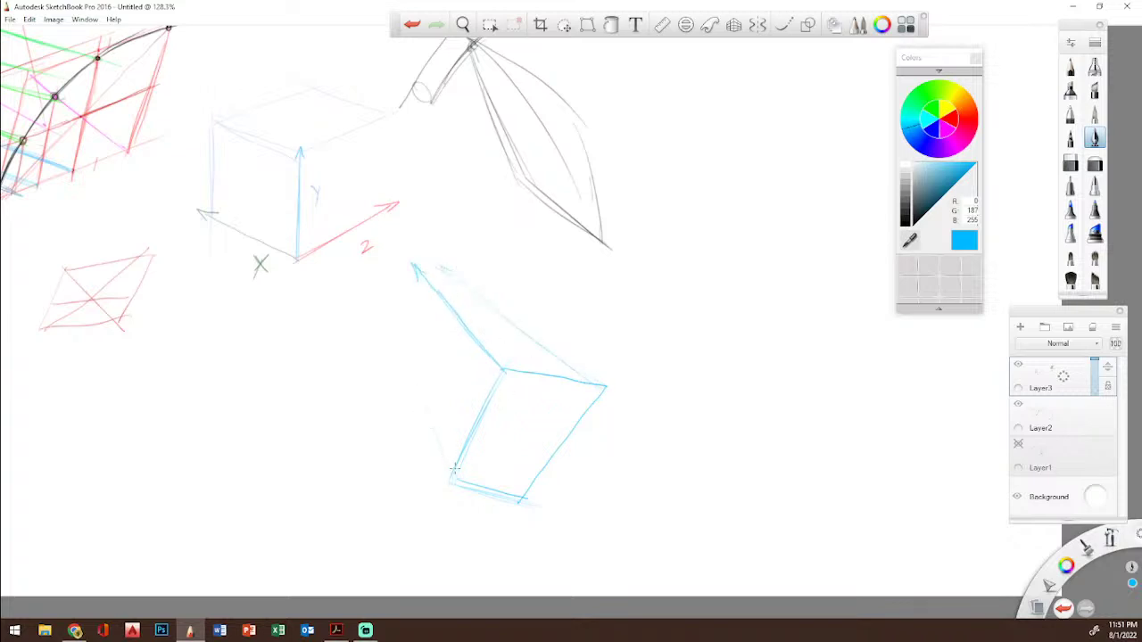
pyautogui.click(412, 25)
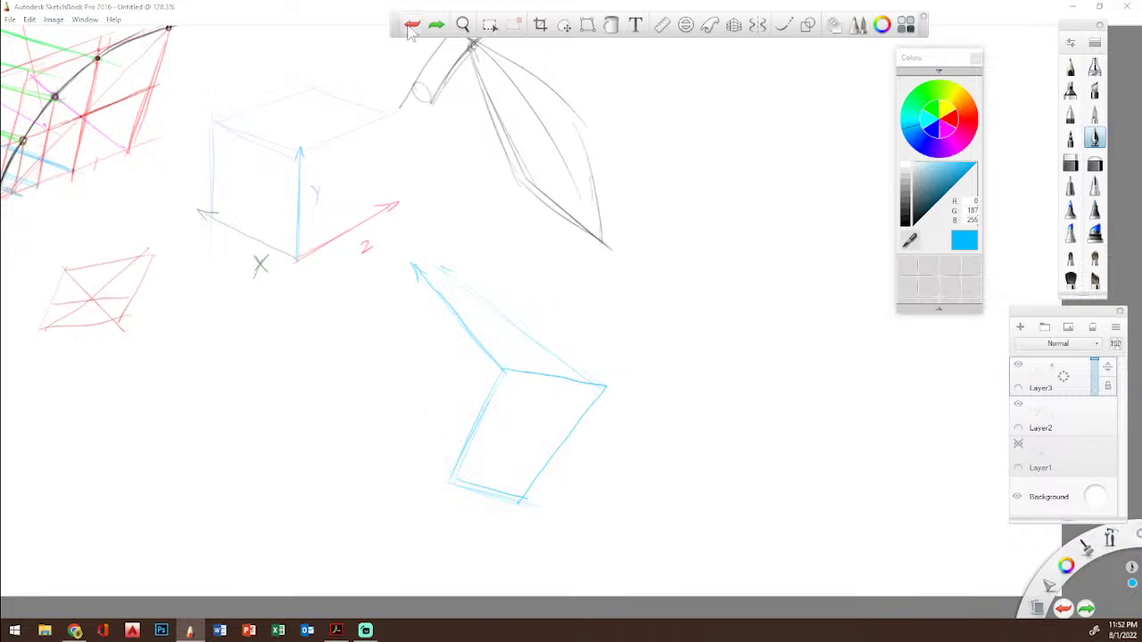
pyautogui.click(412, 25)
# Step: Strengthen the receding arrow and draw matching blue receding edges from the face's other three corners, with short depth ticks
pyautogui.moveTo(500, 366); pyautogui.dragTo(416, 266)
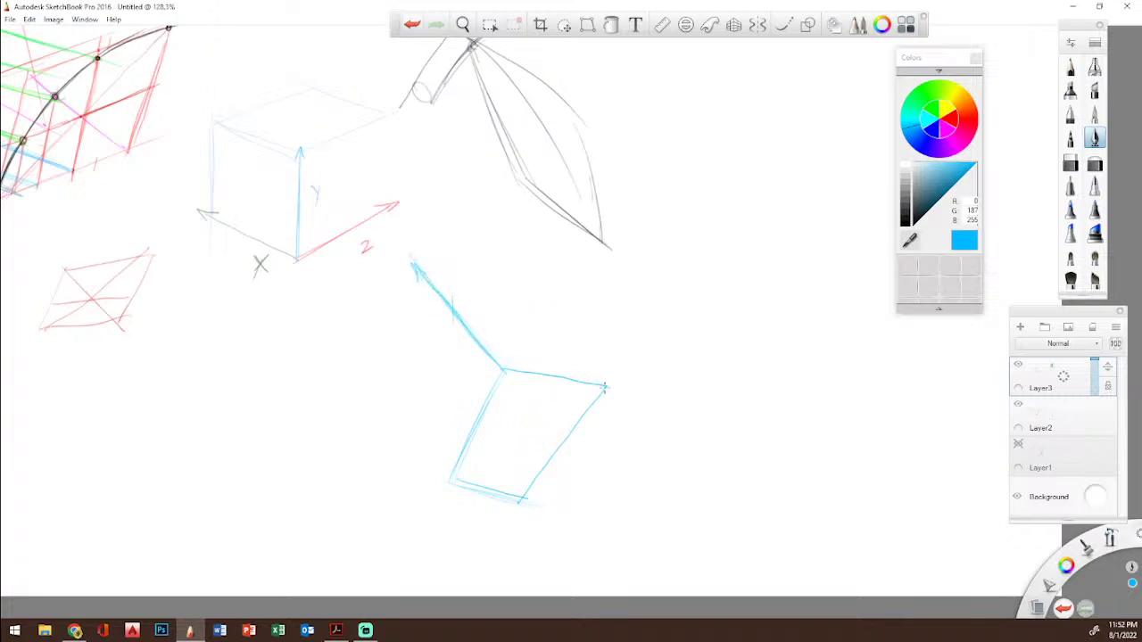
pyautogui.moveTo(593, 375)
pyautogui.mouseDown()
pyautogui.moveTo(499, 264)
pyautogui.moveTo(590, 373)
pyautogui.moveTo(519, 296)
pyautogui.mouseUp()
pyautogui.moveTo(448, 480)
pyautogui.mouseDown()
pyautogui.moveTo(367, 367)
pyautogui.moveTo(457, 491)
pyautogui.moveTo(400, 416)
pyautogui.mouseUp()
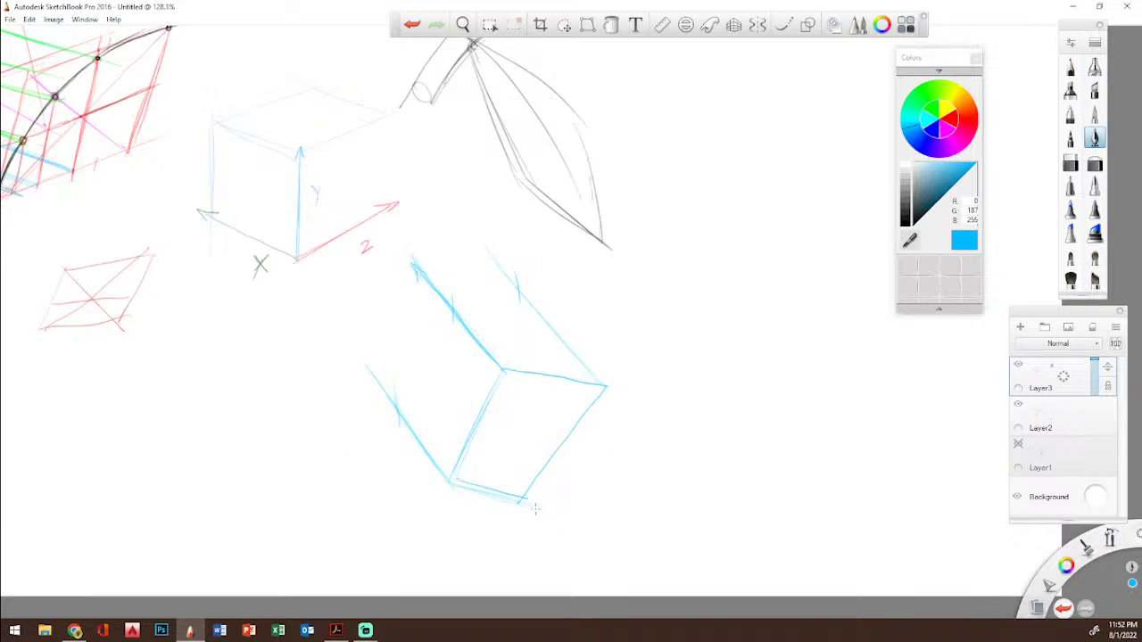
pyautogui.moveTo(439, 370); pyautogui.dragTo(519, 499)
pyautogui.moveTo(423, 353)
pyautogui.mouseDown()
pyautogui.moveTo(492, 490)
pyautogui.moveTo(517, 506)
pyautogui.mouseUp()
# Step: Retrace the edges of the box's near face in red
pyautogui.click(948, 121)
pyautogui.moveTo(453, 482)
pyautogui.mouseDown()
pyautogui.moveTo(508, 350)
pyautogui.moveTo(536, 373)
pyautogui.moveTo(605, 387)
pyautogui.mouseUp()
pyautogui.moveTo(530, 496); pyautogui.dragTo(603, 387)
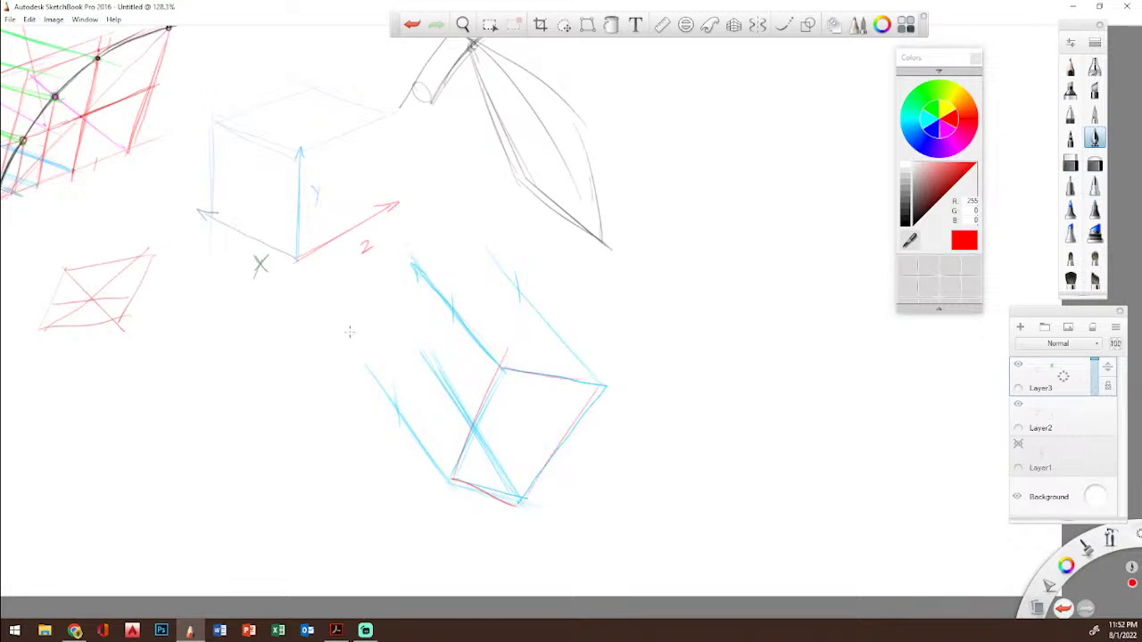
# Step: Reinforce the near face's lower edge in red and draw two parallel far-face edges from the end of the lower receding line
pyautogui.moveTo(457, 479)
pyautogui.mouseDown()
pyautogui.moveTo(532, 506)
pyautogui.moveTo(430, 471)
pyautogui.mouseUp()
pyautogui.moveTo(437, 379)
pyautogui.mouseDown()
pyautogui.moveTo(357, 344)
pyautogui.moveTo(436, 379)
pyautogui.mouseUp()
pyautogui.moveTo(355, 338); pyautogui.dragTo(443, 382)
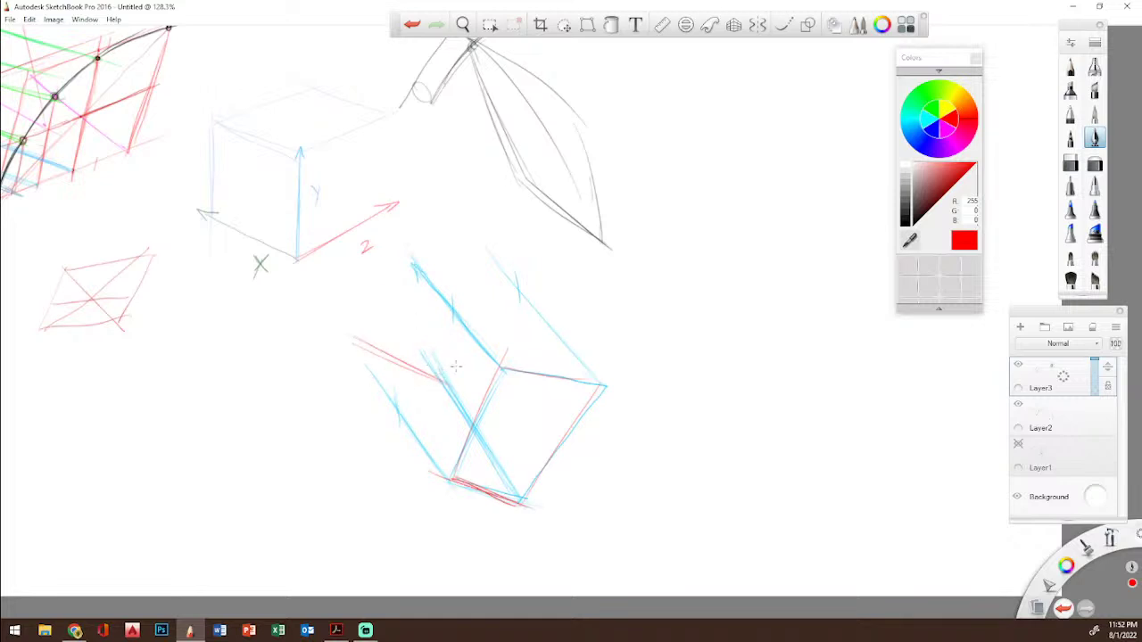
pyautogui.moveTo(447, 367); pyautogui.dragTo(507, 284)
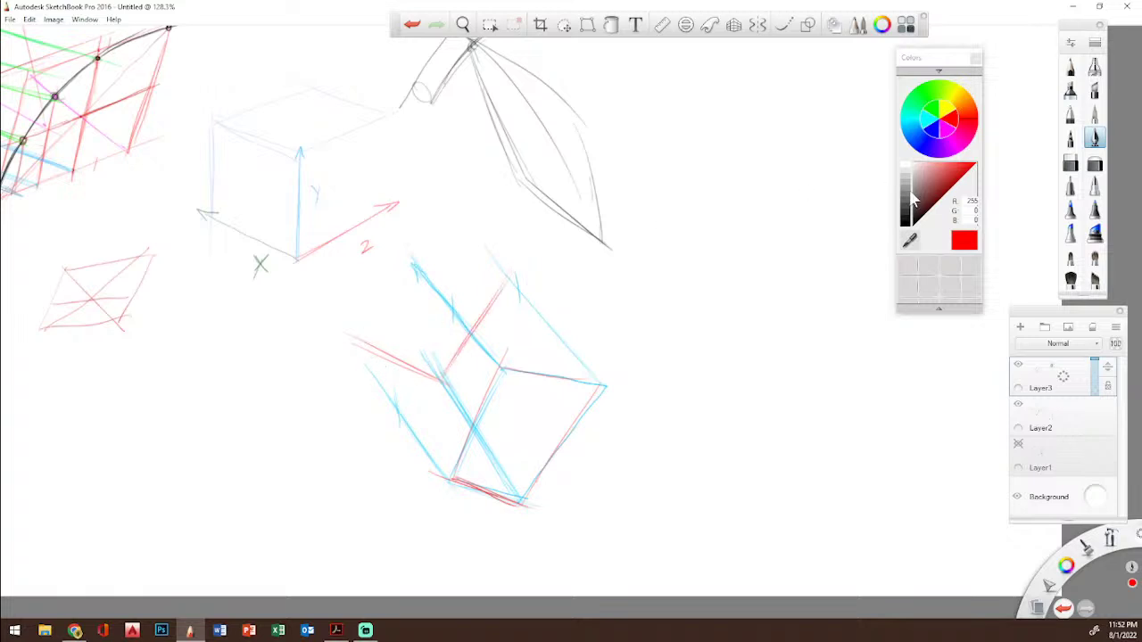
# Step: Extend the box's receding edges in blue to the far corners and close the far face with pinkish-red edges
pyautogui.click(922, 134)
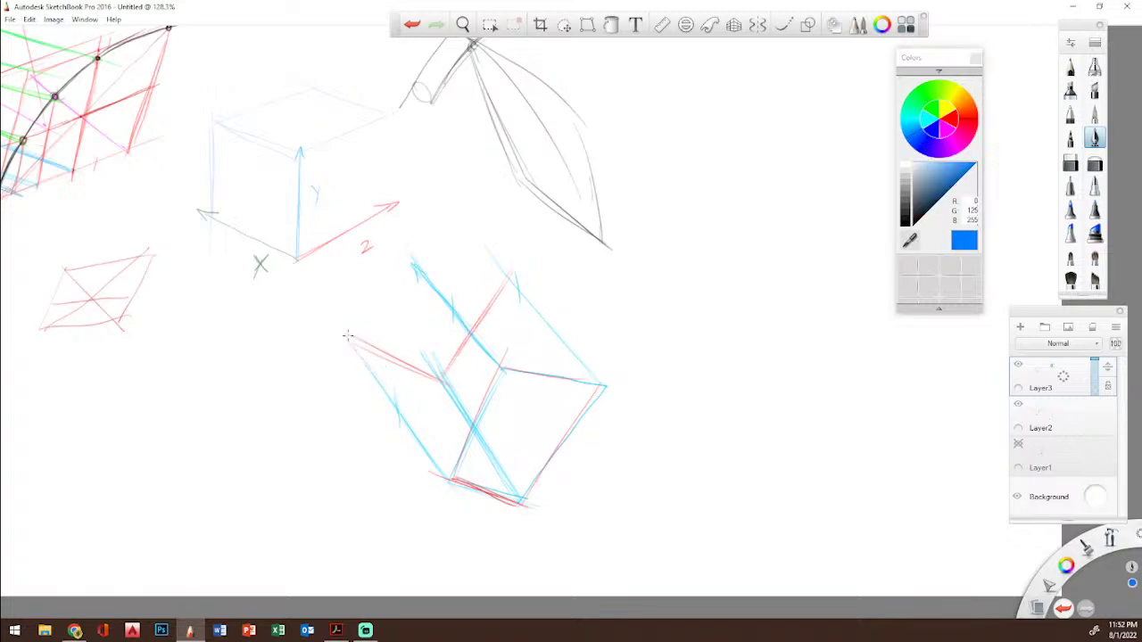
pyautogui.click(924, 134)
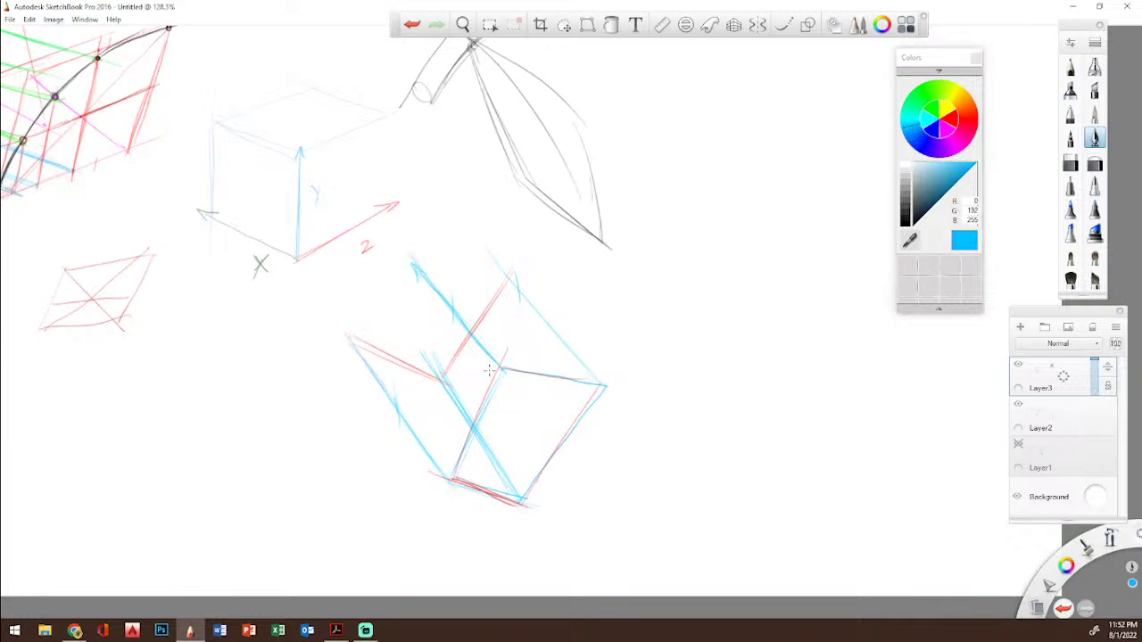
pyautogui.click(964, 132)
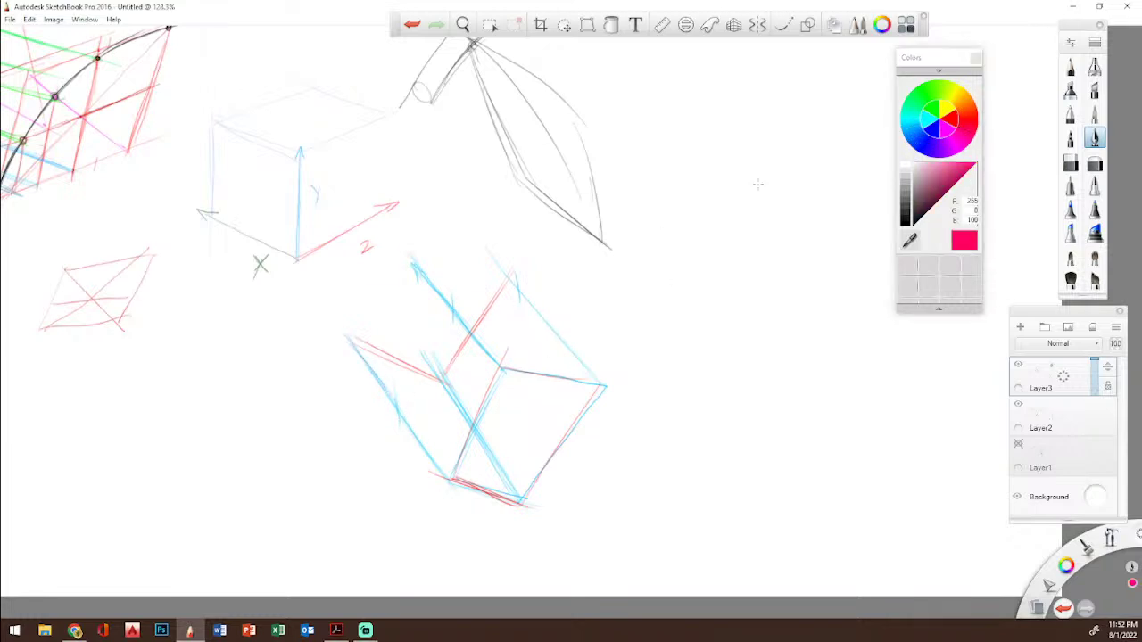
pyautogui.moveTo(364, 341)
pyautogui.mouseDown()
pyautogui.moveTo(394, 233)
pyautogui.moveTo(388, 257)
pyautogui.moveTo(380, 247)
pyautogui.moveTo(524, 264)
pyautogui.mouseUp()
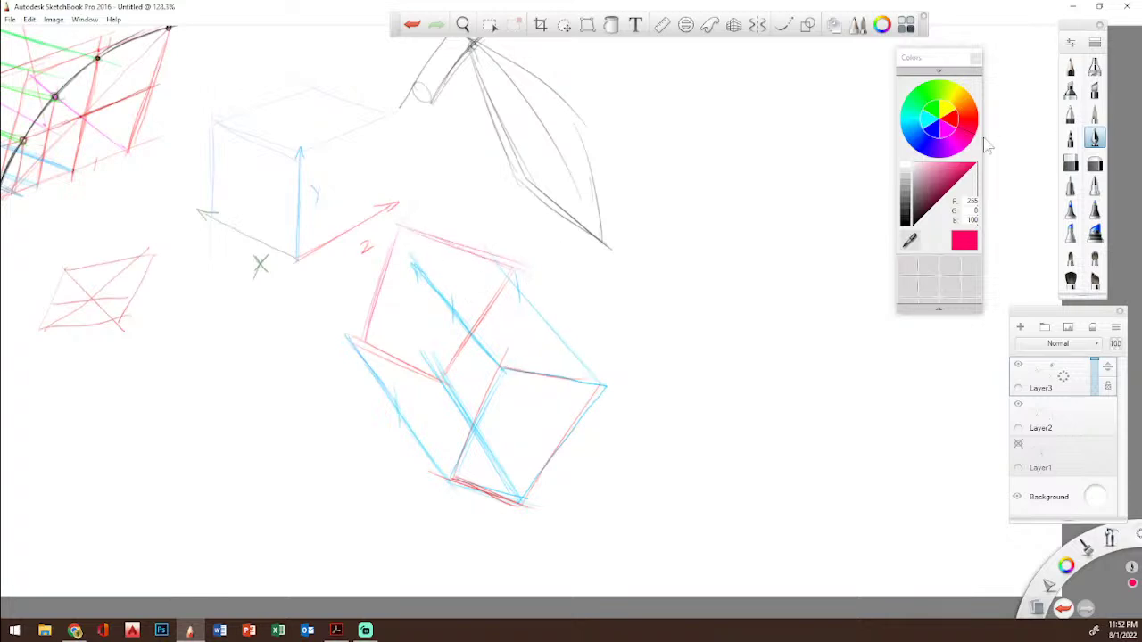
pyautogui.click(916, 133)
pyautogui.moveTo(425, 277); pyautogui.dragTo(394, 232)
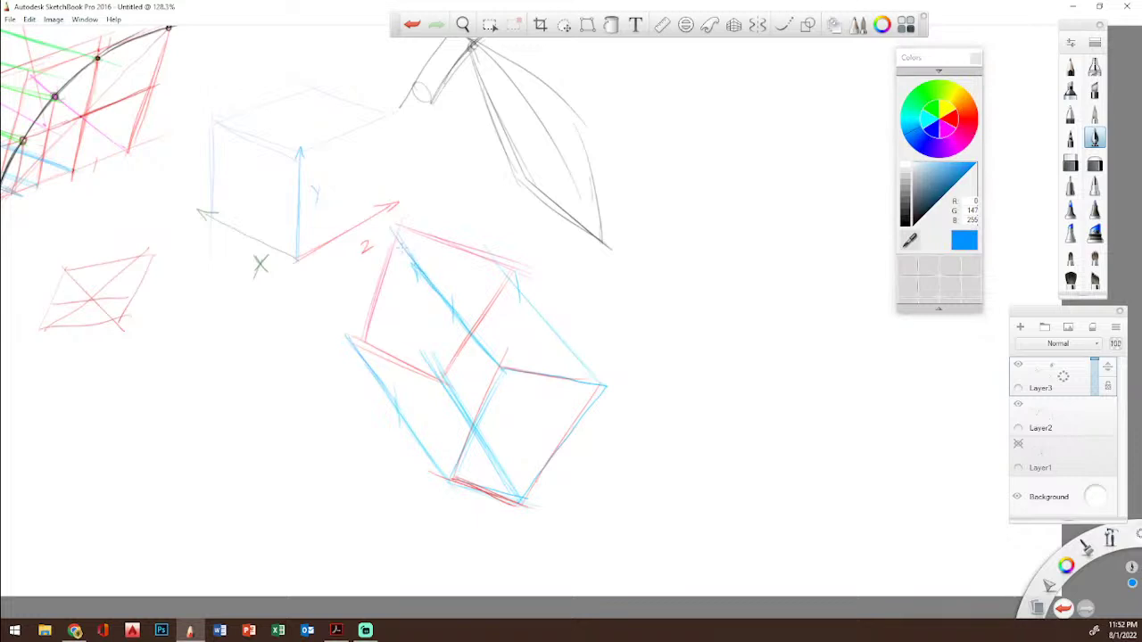
# Step: Draw a four-sided cross-section in black around the box's midpoint, joining points on its four blue receding edges
pyautogui.moveTo(519, 278); pyautogui.dragTo(507, 262)
pyautogui.click(913, 223)
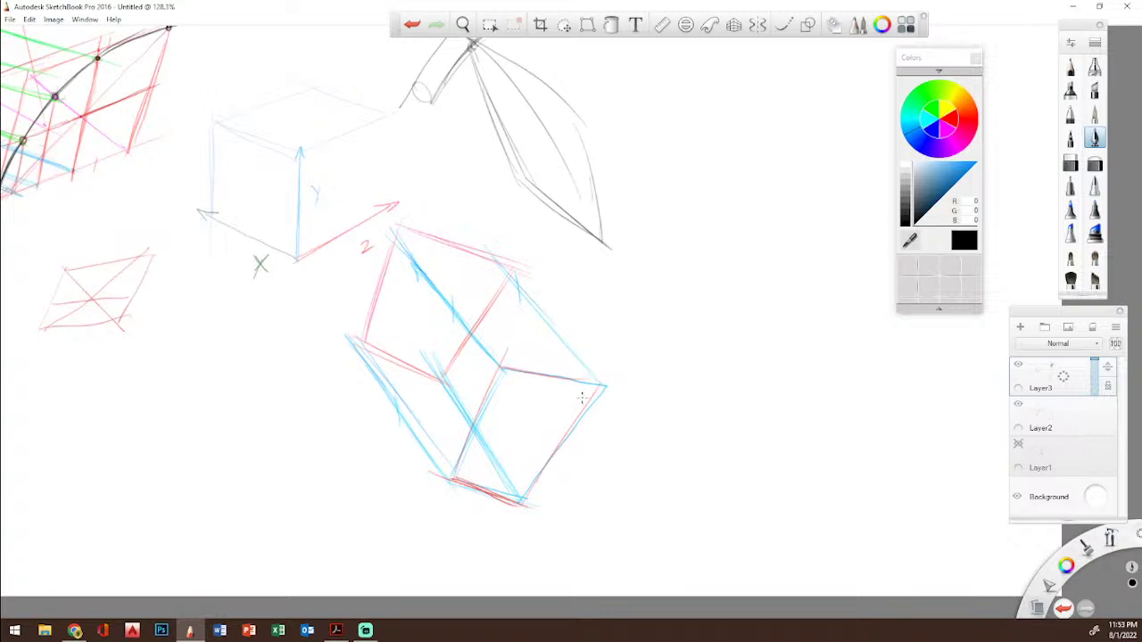
pyautogui.moveTo(419, 424)
pyautogui.mouseDown()
pyautogui.moveTo(496, 460)
pyautogui.moveTo(405, 417)
pyautogui.moveTo(426, 426)
pyautogui.moveTo(417, 424)
pyautogui.moveTo(536, 388)
pyautogui.moveTo(515, 421)
pyautogui.moveTo(562, 355)
pyautogui.mouseUp()
pyautogui.moveTo(499, 452); pyautogui.dragTo(570, 337)
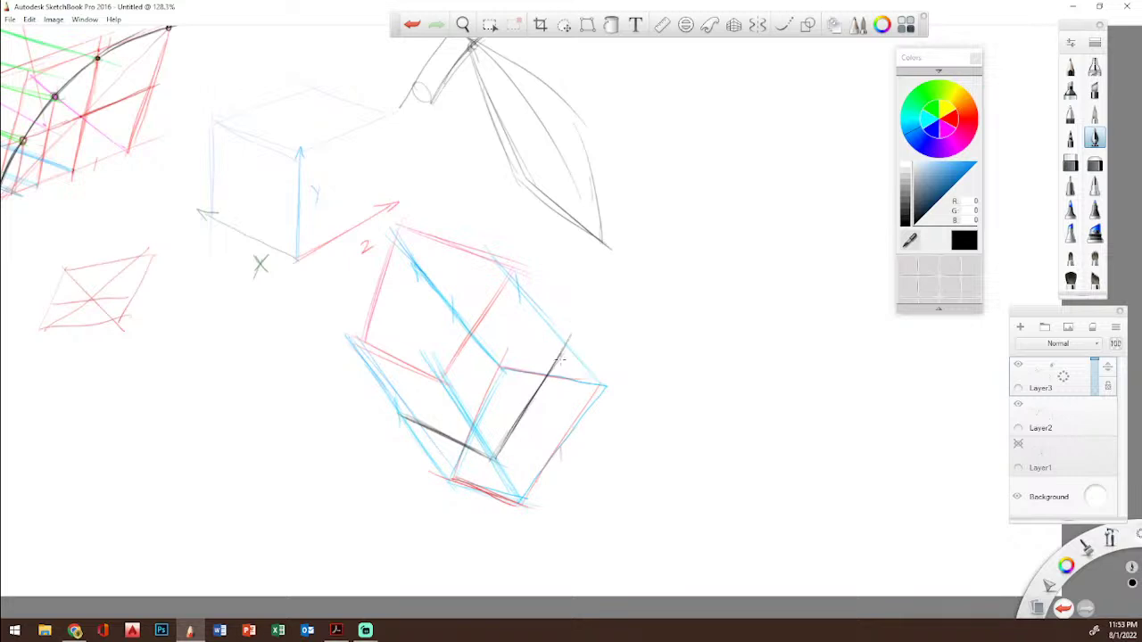
pyautogui.click(563, 344)
pyautogui.moveTo(568, 348)
pyautogui.mouseDown()
pyautogui.moveTo(453, 318)
pyautogui.moveTo(470, 329)
pyautogui.mouseUp()
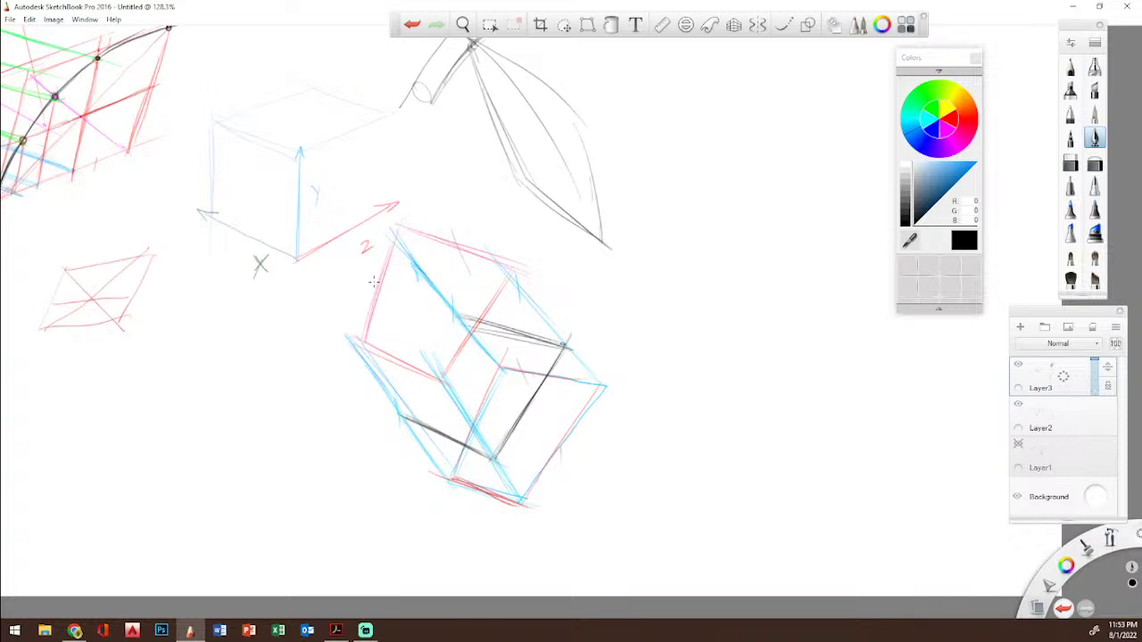
pyautogui.moveTo(408, 413); pyautogui.dragTo(455, 312)
pyautogui.moveTo(425, 381); pyautogui.dragTo(455, 309)
pyautogui.moveTo(409, 416)
pyautogui.mouseDown()
pyautogui.moveTo(453, 314)
pyautogui.moveTo(541, 346)
pyautogui.mouseUp()
pyautogui.moveTo(455, 308); pyautogui.dragTo(563, 348)
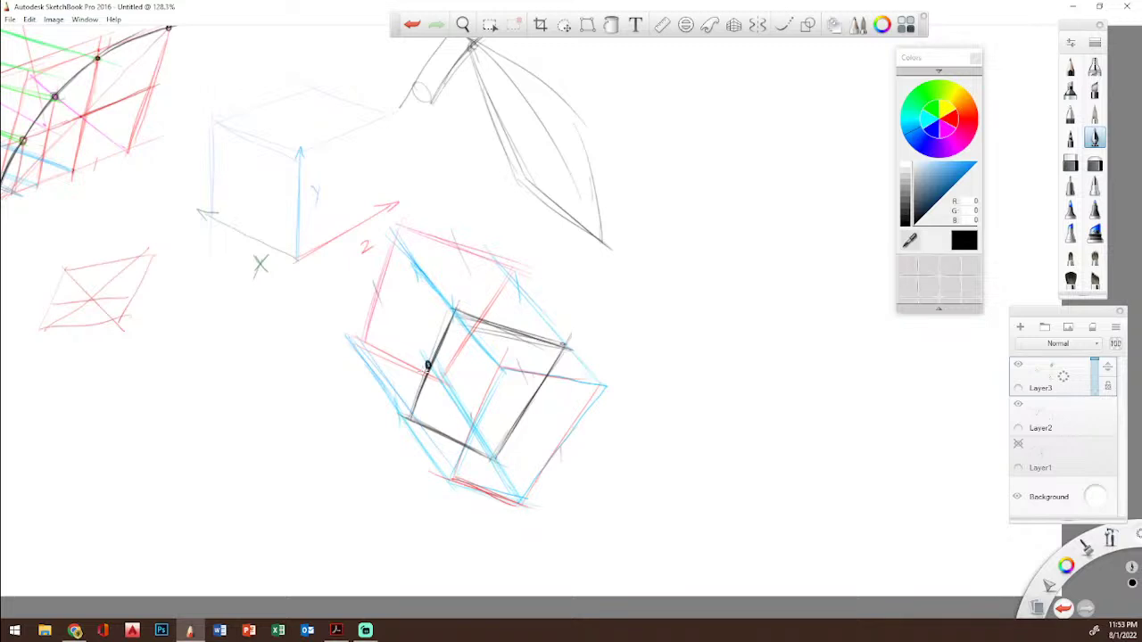
# Step: Draw a line across the middle of the cross-section and connect its two ends down to the far face's lower corners
pyautogui.moveTo(428, 364); pyautogui.dragTo(531, 404)
pyautogui.moveTo(522, 495); pyautogui.dragTo(538, 410)
pyautogui.moveTo(523, 459)
pyautogui.mouseDown()
pyautogui.moveTo(530, 404)
pyautogui.moveTo(521, 498)
pyautogui.moveTo(530, 403)
pyautogui.moveTo(521, 498)
pyautogui.mouseUp()
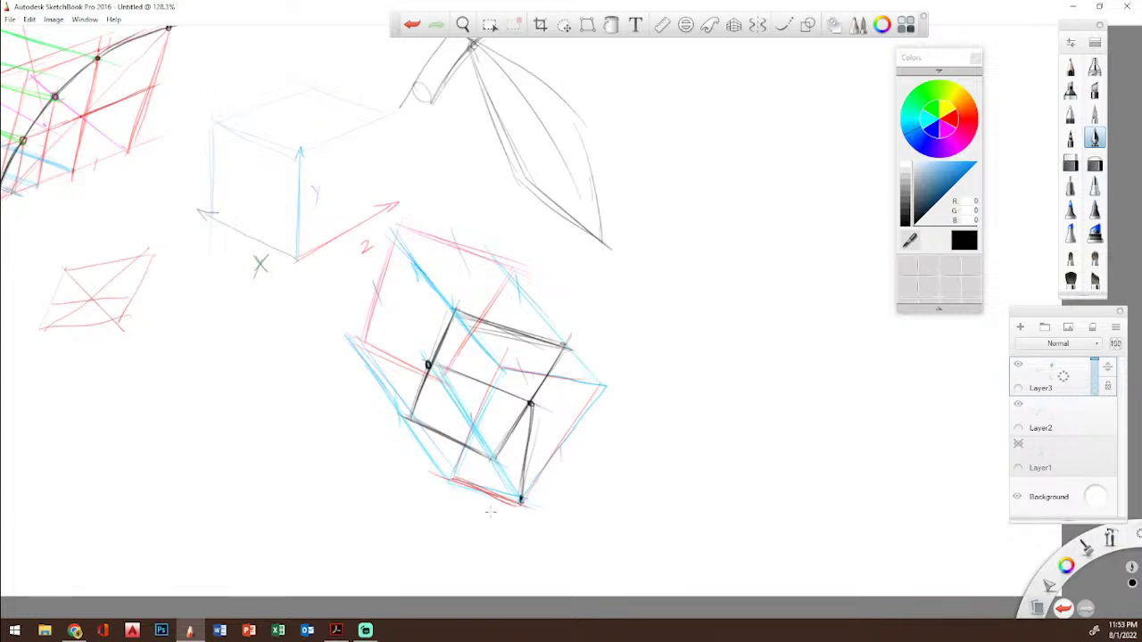
pyautogui.moveTo(429, 368); pyautogui.dragTo(450, 483)
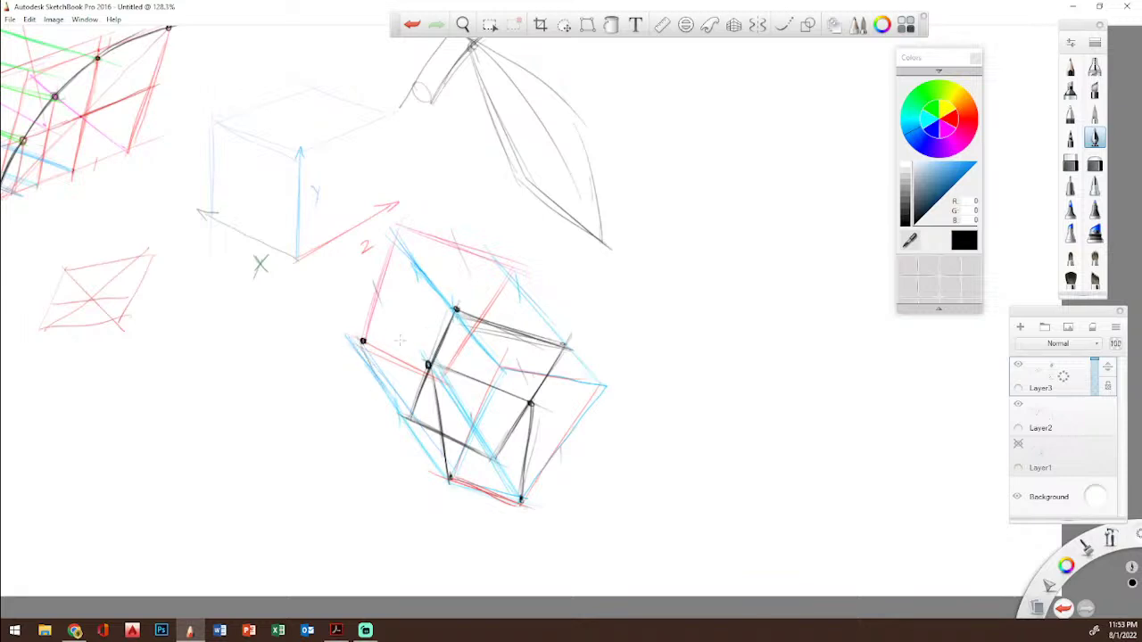
# Step: Connect the near face's lower corners to the upper corners of the cross-section with black lines
pyautogui.moveTo(364, 340); pyautogui.dragTo(455, 309)
pyautogui.moveTo(350, 343); pyautogui.dragTo(454, 309)
pyautogui.moveTo(445, 380); pyautogui.dragTo(554, 347)
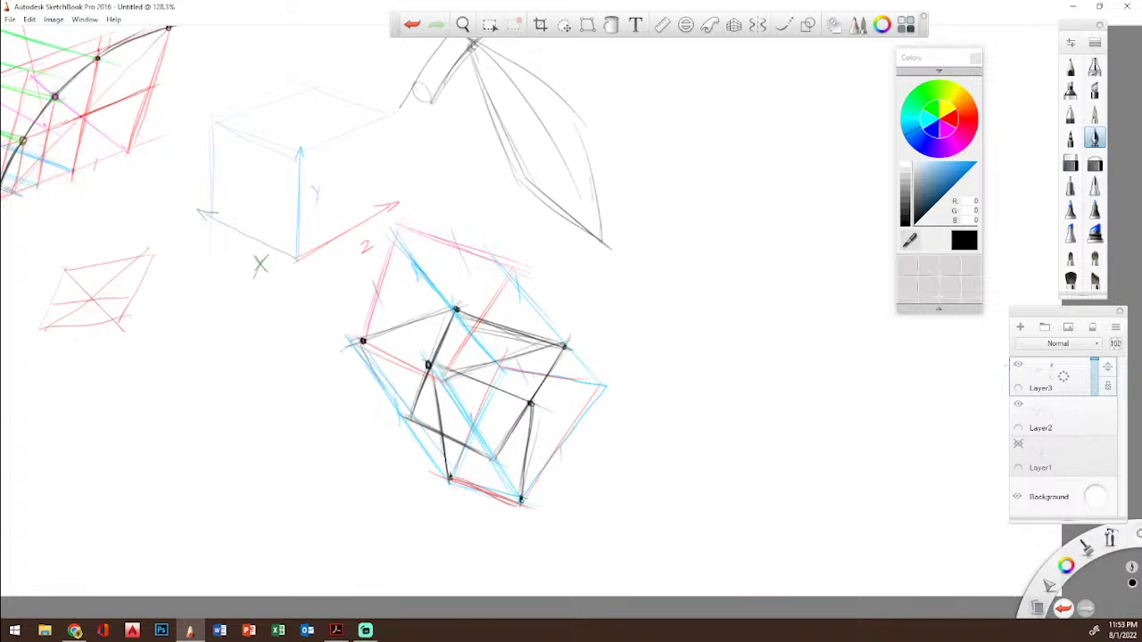
# Step: Lower the box construction layer's opacity to 47 and add a new layer above it
pyautogui.moveTo(1095, 363); pyautogui.dragTo(1102, 392)
pyautogui.click(1020, 326)
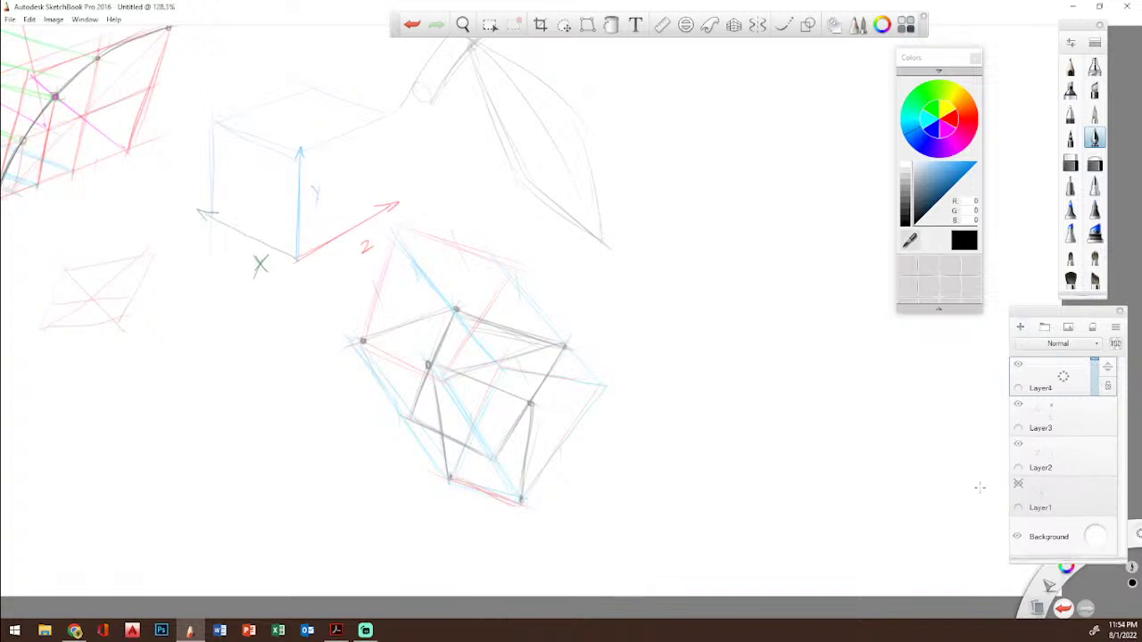
pyautogui.moveTo(1053, 314)
pyautogui.mouseDown()
pyautogui.moveTo(1055, 150)
pyautogui.moveTo(1014, 285)
pyautogui.moveTo(991, 77)
pyautogui.mouseUp()
pyautogui.moveTo(1004, 496); pyautogui.dragTo(1021, 185)
pyautogui.moveTo(1015, 90); pyautogui.dragTo(1030, 258)
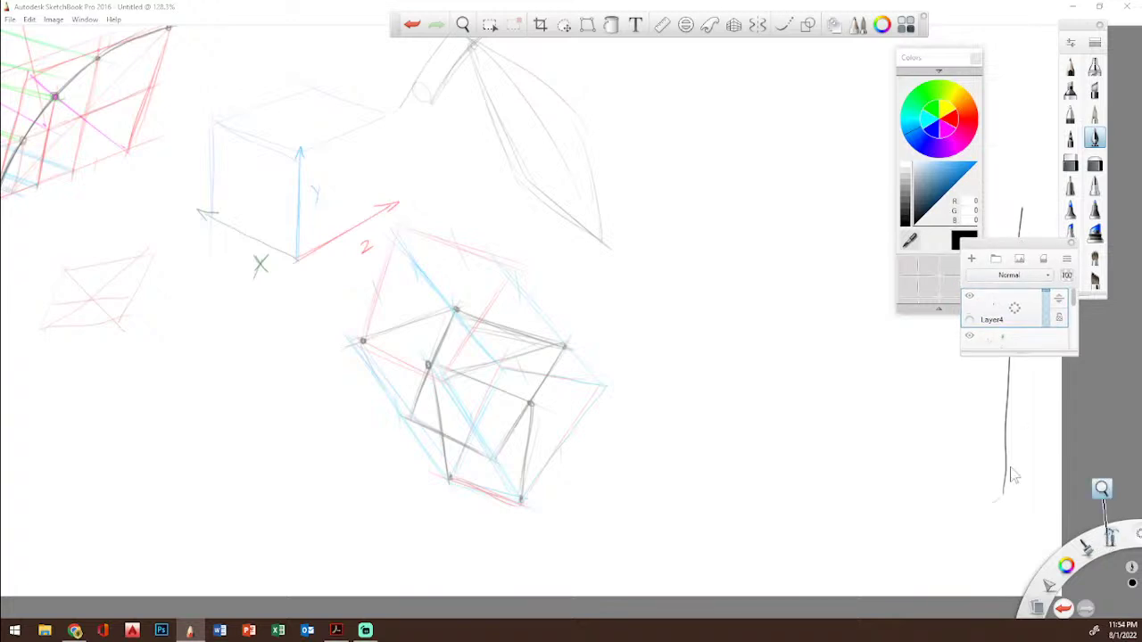
# Step: Trace the bent form's outer edges in heavy black on the new layer, including the slanted middle section and tapering lower part
pyautogui.moveTo(505, 309)
pyautogui.mouseDown()
pyautogui.moveTo(576, 321)
pyautogui.moveTo(513, 294)
pyautogui.mouseUp()
pyautogui.moveTo(537, 308); pyautogui.dragTo(633, 293)
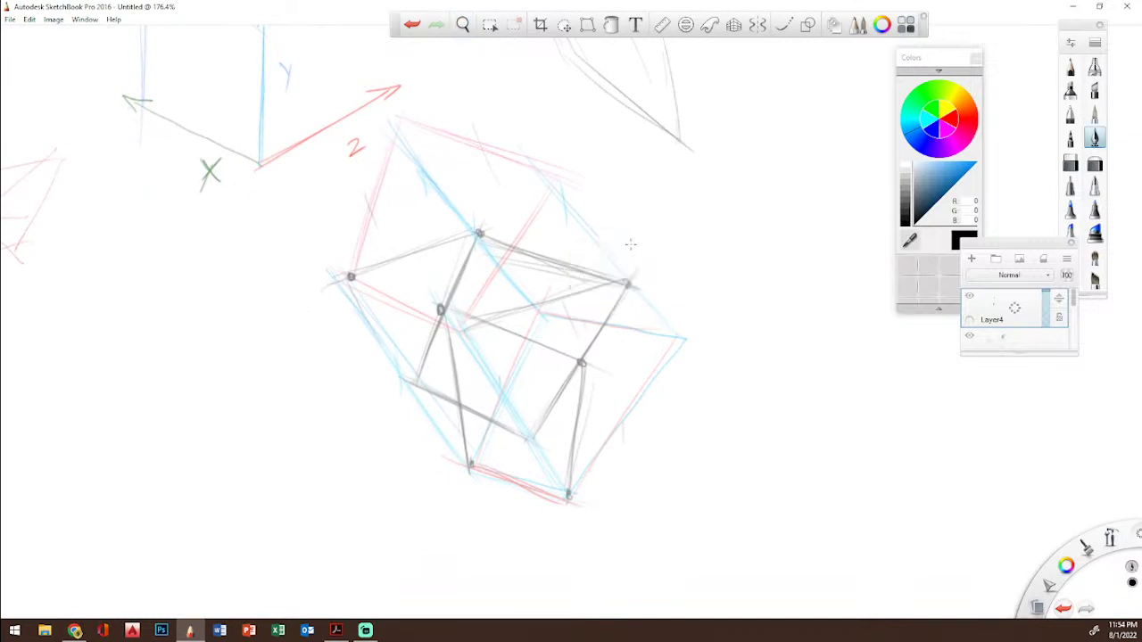
pyautogui.moveTo(470, 461)
pyautogui.mouseDown()
pyautogui.moveTo(451, 331)
pyautogui.moveTo(455, 429)
pyautogui.moveTo(455, 319)
pyautogui.moveTo(450, 327)
pyautogui.moveTo(479, 234)
pyautogui.mouseUp()
pyautogui.moveTo(443, 311); pyautogui.dragTo(480, 230)
pyautogui.moveTo(350, 276)
pyautogui.mouseDown()
pyautogui.moveTo(479, 230)
pyautogui.moveTo(596, 277)
pyautogui.mouseUp()
pyautogui.moveTo(481, 232)
pyautogui.mouseDown()
pyautogui.moveTo(628, 284)
pyautogui.moveTo(583, 366)
pyautogui.mouseUp()
pyautogui.moveTo(627, 282)
pyautogui.mouseDown()
pyautogui.moveTo(576, 376)
pyautogui.moveTo(571, 492)
pyautogui.mouseUp()
pyautogui.moveTo(581, 378); pyautogui.dragTo(568, 500)
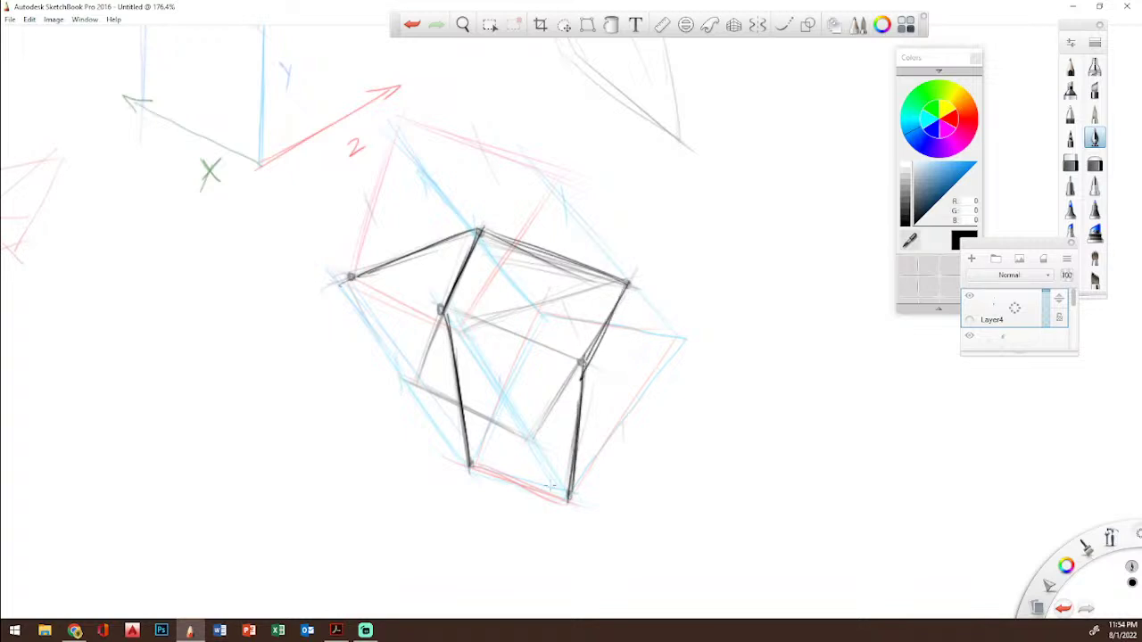
pyautogui.moveTo(469, 465); pyautogui.dragTo(569, 498)
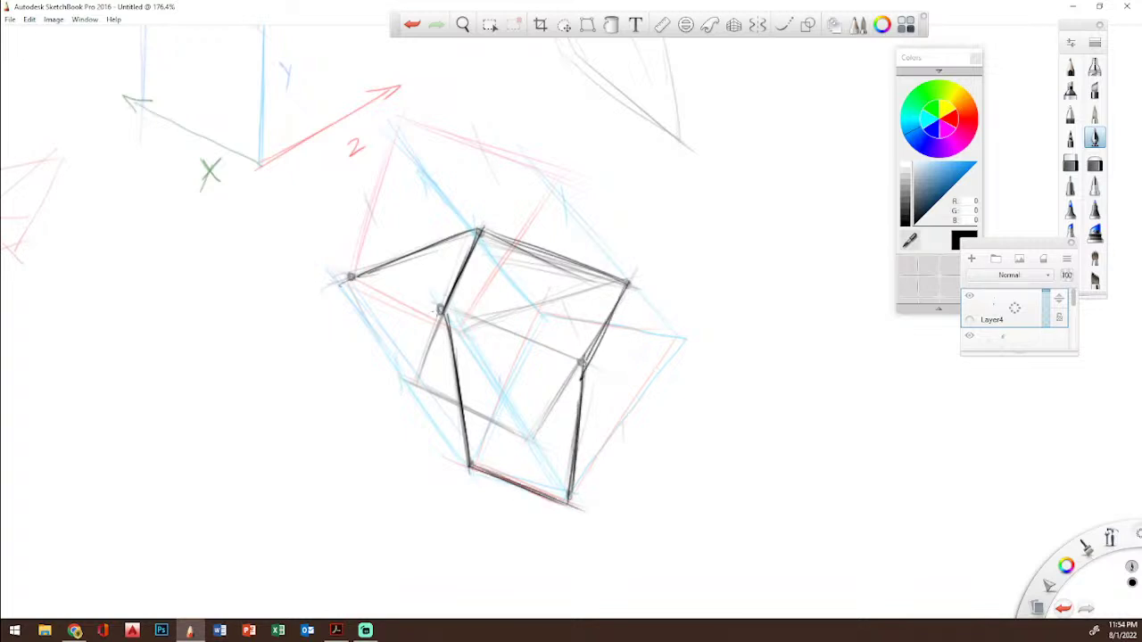
pyautogui.moveTo(355, 278); pyautogui.dragTo(437, 318)
# Step: Hide the box construction layer and make Layer4 the active layer again
pyautogui.click(1029, 343)
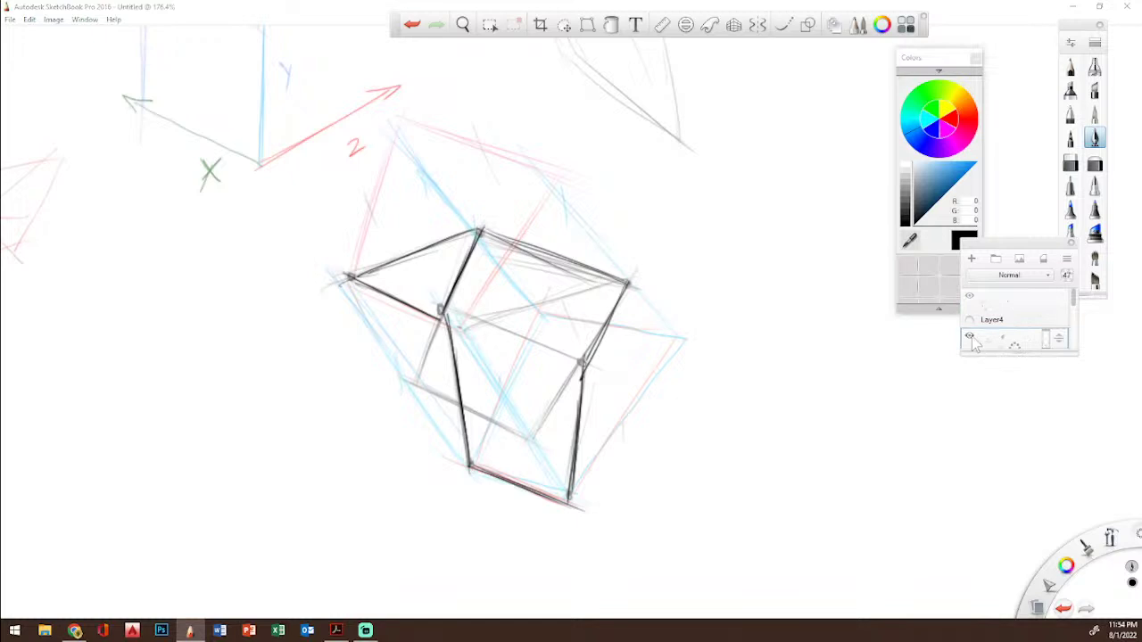
pyautogui.click(970, 336)
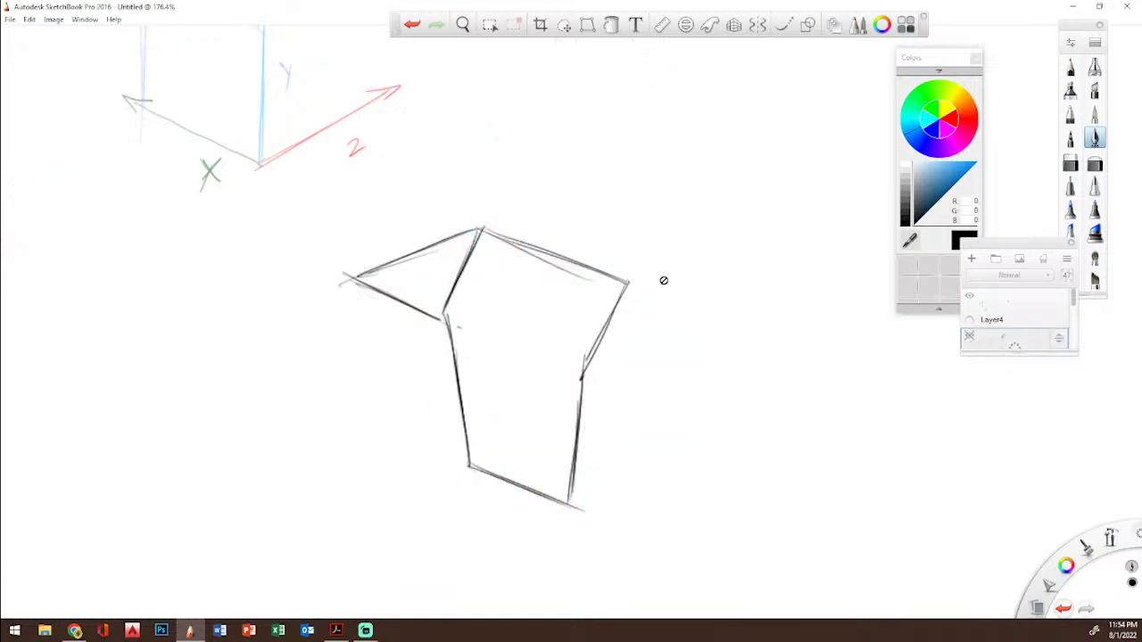
pyautogui.click(1097, 135)
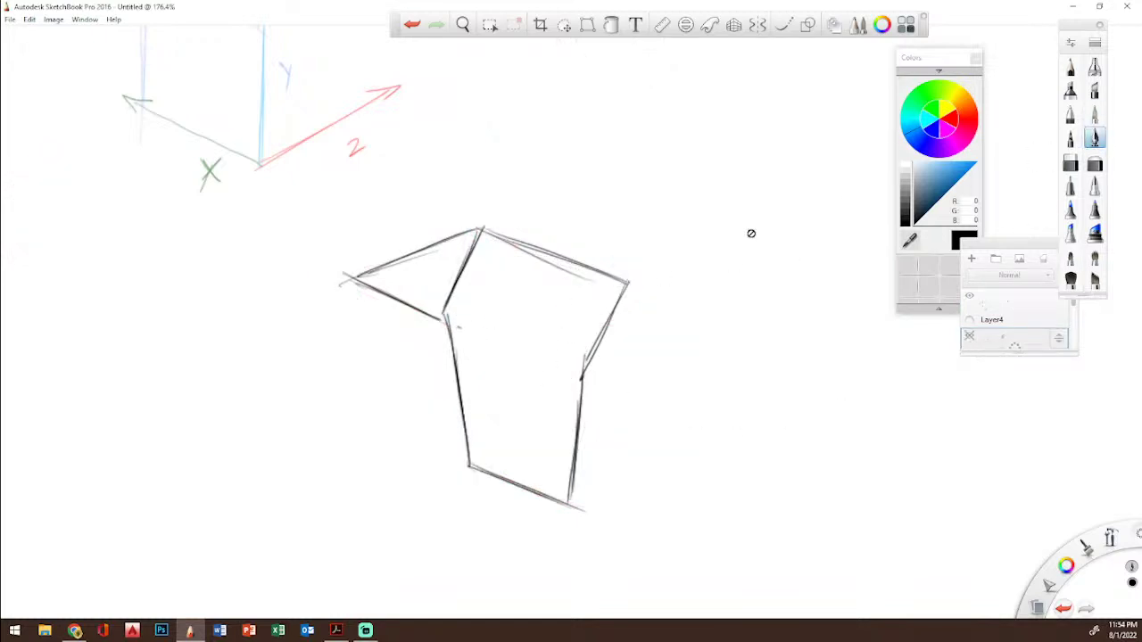
pyautogui.click(1017, 300)
# Step: Reinforce the middle section's slanted side edges and draw the broken fold line between their lower ends
pyautogui.moveTo(445, 312)
pyautogui.mouseDown()
pyautogui.moveTo(455, 345)
pyautogui.moveTo(478, 228)
pyautogui.mouseUp()
pyautogui.moveTo(582, 371); pyautogui.dragTo(628, 267)
pyautogui.moveTo(463, 312); pyautogui.dragTo(559, 361)
pyautogui.moveTo(414, 312); pyautogui.dragTo(442, 325)
# Step: Add a box shape behind the middle section by drawing its upright edges and a closed parallelogram top face
pyautogui.moveTo(355, 267)
pyautogui.mouseDown()
pyautogui.moveTo(375, 160)
pyautogui.moveTo(480, 189)
pyautogui.moveTo(542, 230)
pyautogui.moveTo(521, 318)
pyautogui.mouseUp()
pyautogui.moveTo(542, 227); pyautogui.dragTo(538, 248)
pyautogui.moveTo(389, 163)
pyautogui.mouseDown()
pyautogui.moveTo(491, 201)
pyautogui.moveTo(418, 168)
pyautogui.mouseUp()
pyautogui.moveTo(414, 164); pyautogui.dragTo(561, 232)
pyautogui.moveTo(378, 157); pyautogui.dragTo(505, 129)
pyautogui.moveTo(562, 217); pyautogui.dragTo(628, 198)
pyautogui.moveTo(583, 214)
pyautogui.mouseDown()
pyautogui.moveTo(531, 230)
pyautogui.moveTo(642, 197)
pyautogui.mouseUp()
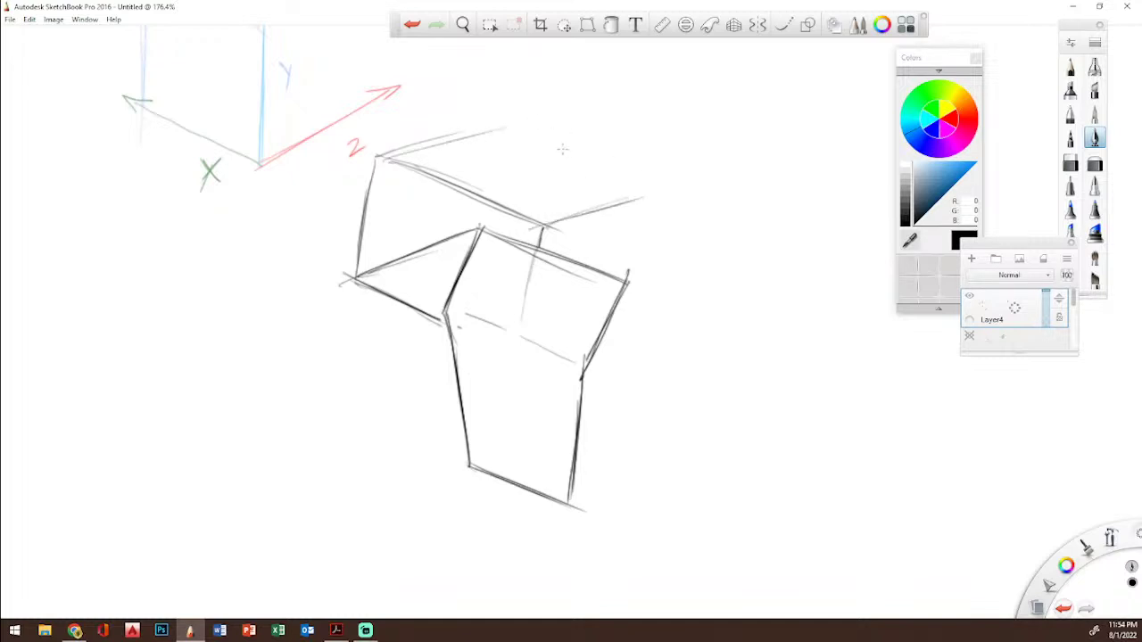
pyautogui.moveTo(505, 128); pyautogui.dragTo(631, 191)
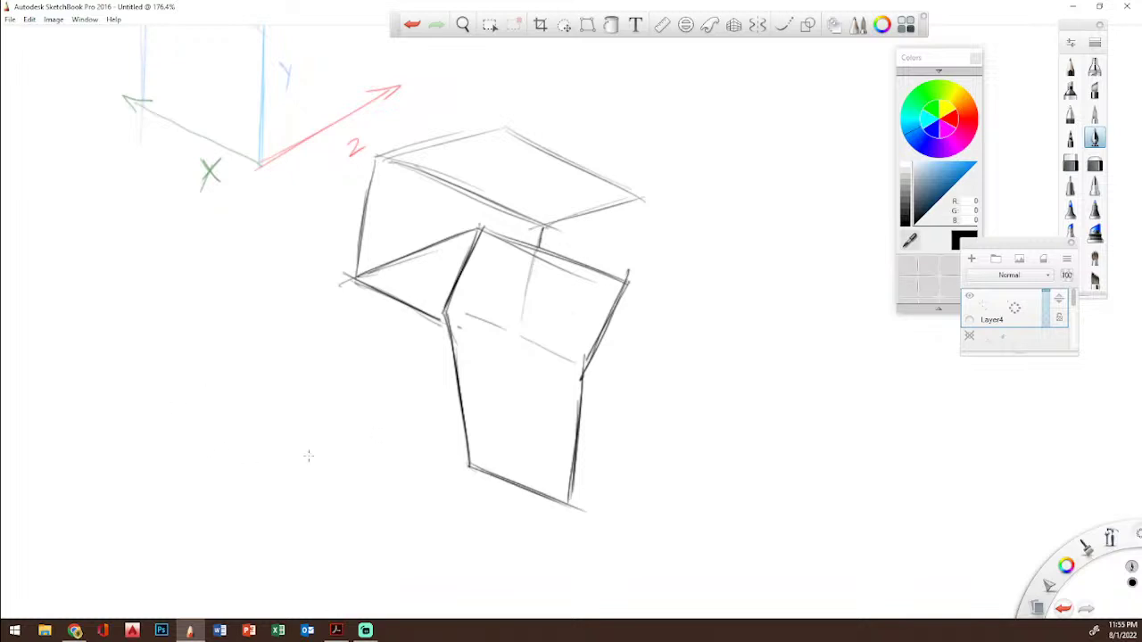
# Step: Switch to light blue and sketch a flat ellipse beside the form, with a short upright line rising from one end
pyautogui.click(951, 169)
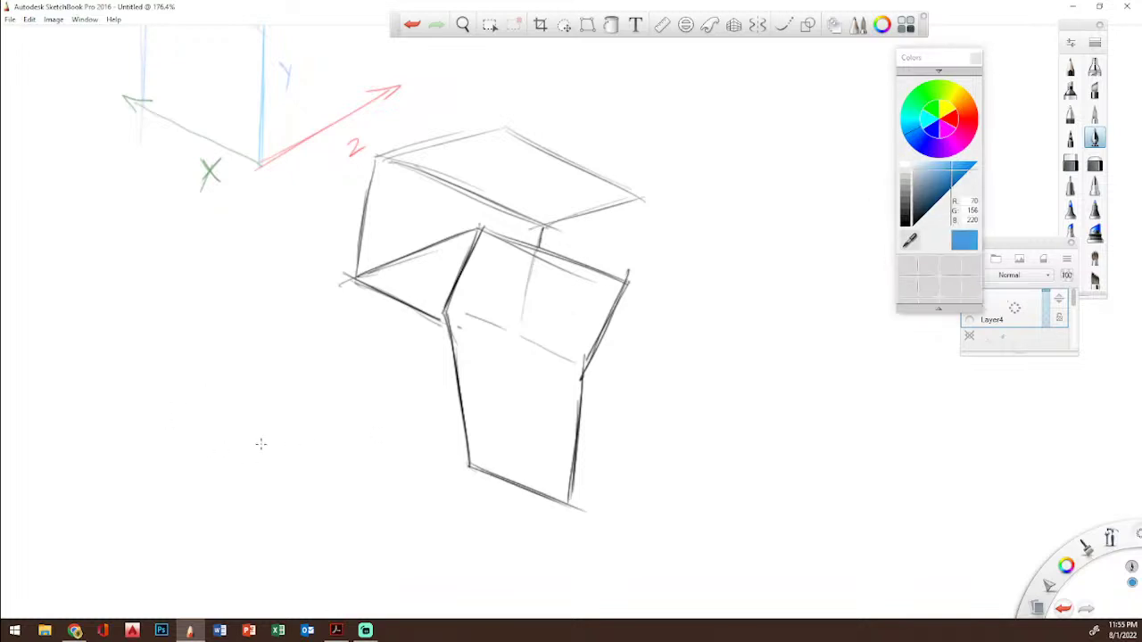
pyautogui.moveTo(215, 419)
pyautogui.mouseDown()
pyautogui.moveTo(173, 408)
pyautogui.moveTo(312, 386)
pyautogui.moveTo(165, 383)
pyautogui.mouseUp()
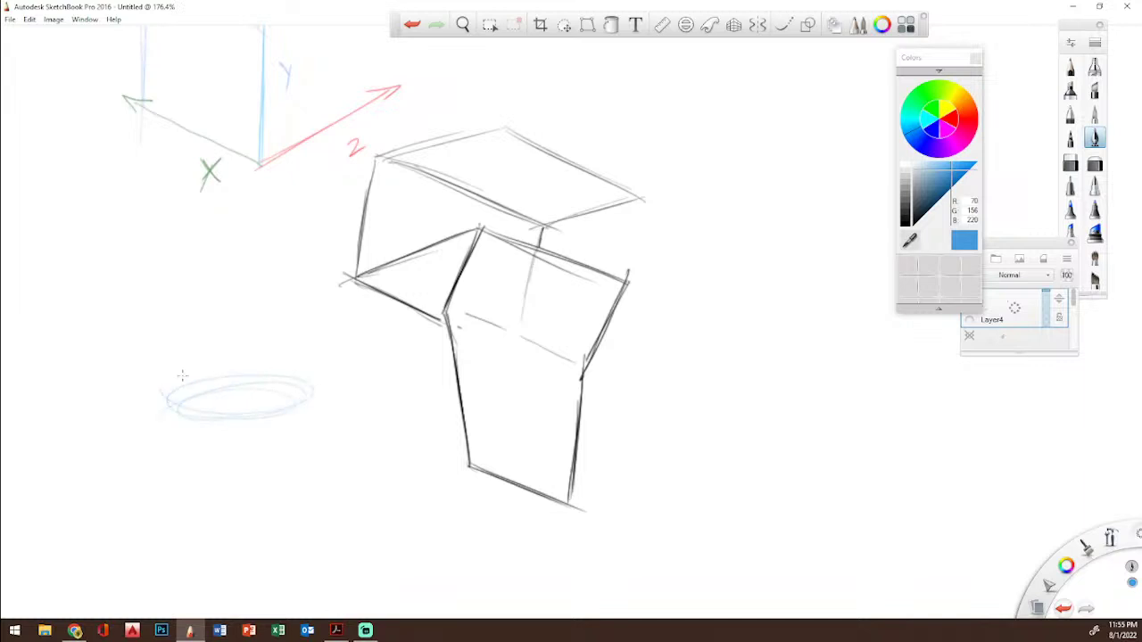
pyautogui.moveTo(162, 330); pyautogui.dragTo(170, 374)
# Step: Sketch a tilted sleeve opening in blue with a flared skirt extending from it, and give the skirt a sharp zigzag hem
pyautogui.moveTo(755, 435)
pyautogui.mouseDown()
pyautogui.moveTo(793, 349)
pyautogui.moveTo(761, 379)
pyautogui.moveTo(758, 449)
pyautogui.mouseUp()
pyautogui.moveTo(727, 280); pyautogui.dragTo(785, 339)
pyautogui.moveTo(658, 401)
pyautogui.mouseDown()
pyautogui.moveTo(730, 453)
pyautogui.moveTo(782, 547)
pyautogui.mouseUp()
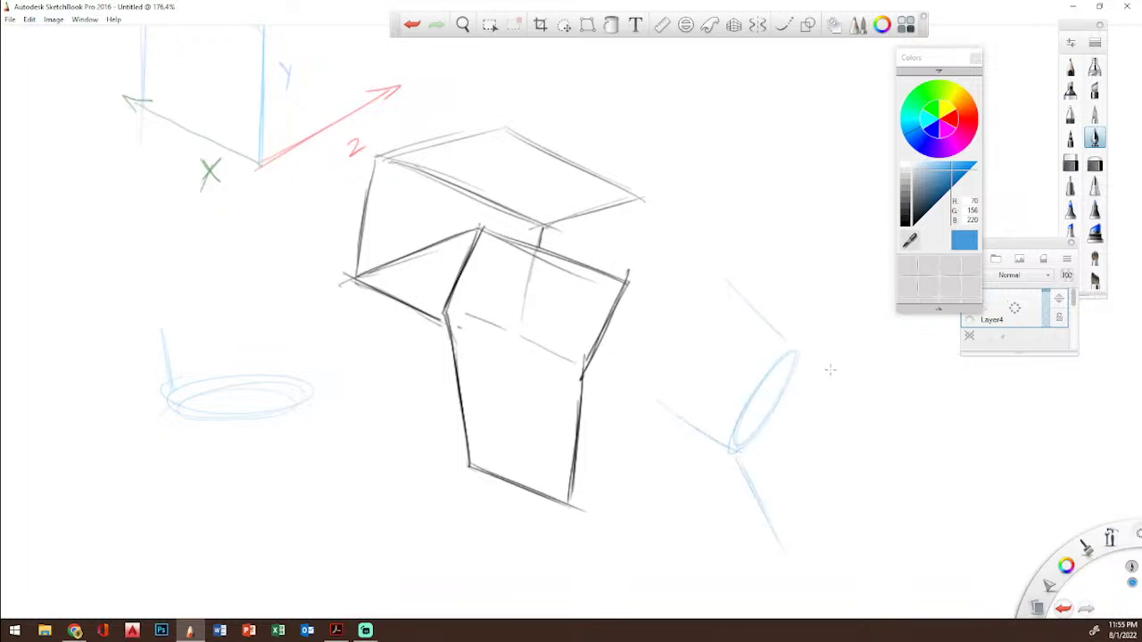
pyautogui.moveTo(796, 354)
pyautogui.mouseDown()
pyautogui.moveTo(824, 373)
pyautogui.moveTo(883, 386)
pyautogui.mouseUp()
pyautogui.moveTo(797, 538)
pyautogui.mouseDown()
pyautogui.moveTo(794, 505)
pyautogui.moveTo(826, 498)
pyautogui.moveTo(833, 440)
pyautogui.moveTo(863, 401)
pyautogui.mouseUp()
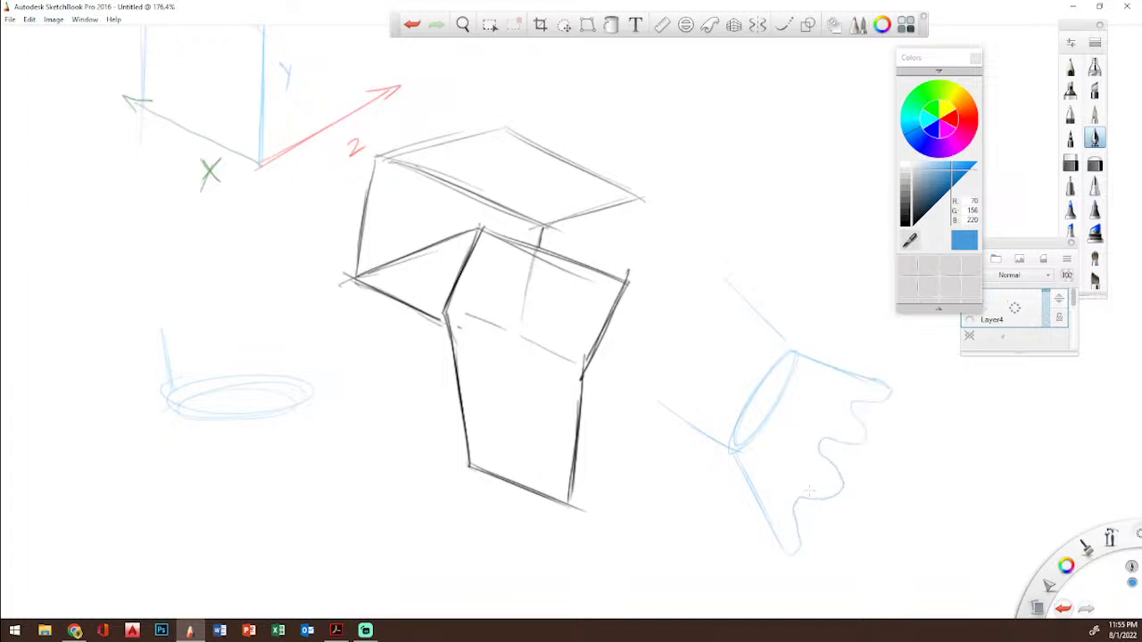
pyautogui.moveTo(797, 533)
pyautogui.mouseDown()
pyautogui.moveTo(792, 494)
pyautogui.moveTo(843, 493)
pyautogui.moveTo(813, 439)
pyautogui.moveTo(862, 445)
pyautogui.moveTo(849, 399)
pyautogui.moveTo(897, 395)
pyautogui.mouseUp()
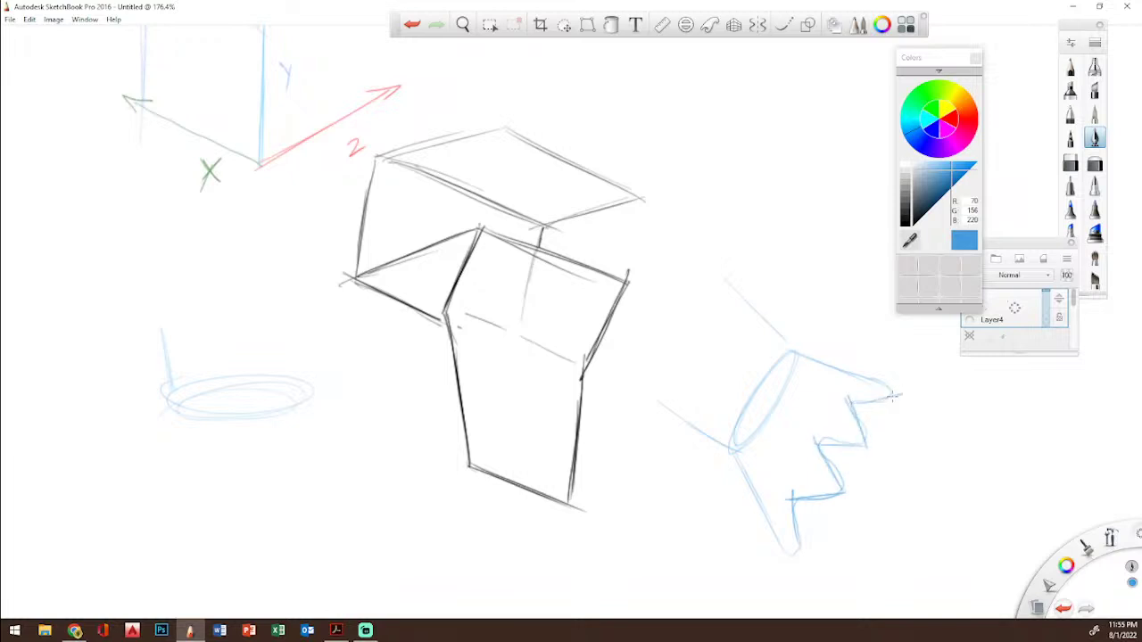
# Step: Draw the pleat edges and their short top lines from the hem corners back toward the sleeve opening
pyautogui.moveTo(792, 491)
pyautogui.mouseDown()
pyautogui.moveTo(765, 427)
pyautogui.moveTo(803, 426)
pyautogui.moveTo(821, 455)
pyautogui.moveTo(784, 398)
pyautogui.moveTo(815, 394)
pyautogui.moveTo(858, 450)
pyautogui.mouseUp()
pyautogui.moveTo(813, 392); pyautogui.dragTo(807, 357)
pyautogui.moveTo(808, 359); pyautogui.dragTo(855, 414)
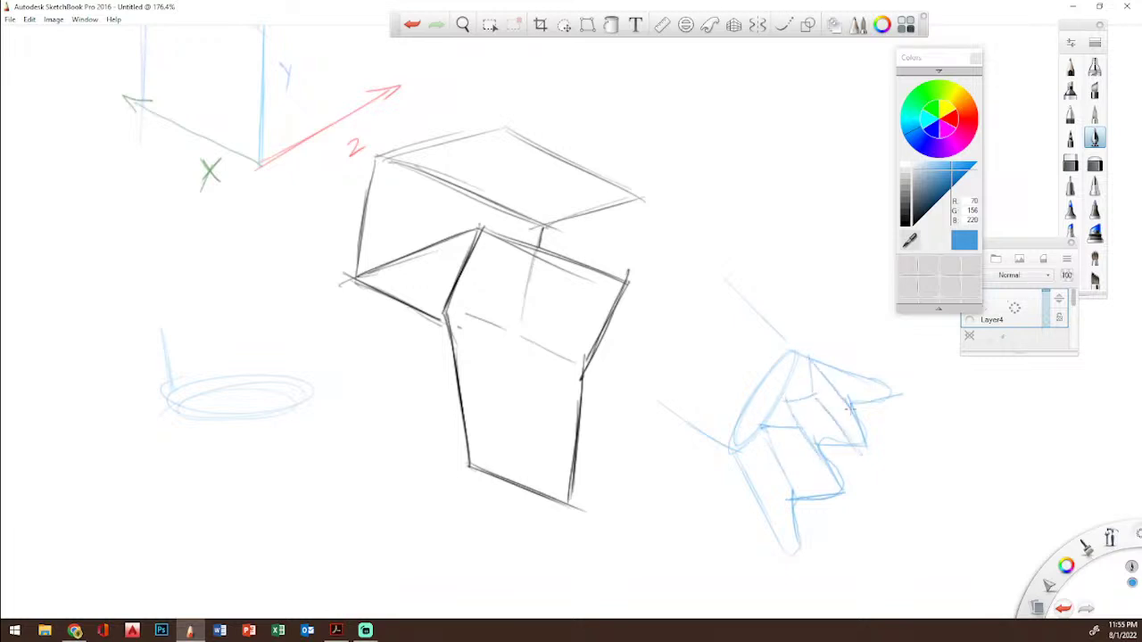
pyautogui.moveTo(805, 353)
pyautogui.mouseDown()
pyautogui.moveTo(844, 366)
pyautogui.moveTo(880, 397)
pyautogui.mouseUp()
pyautogui.moveTo(756, 438); pyautogui.dragTo(790, 512)
pyautogui.moveTo(729, 489)
pyautogui.mouseDown()
pyautogui.moveTo(768, 482)
pyautogui.moveTo(781, 545)
pyautogui.moveTo(800, 542)
pyautogui.mouseUp()
pyautogui.moveTo(756, 432)
pyautogui.mouseDown()
pyautogui.moveTo(790, 508)
pyautogui.moveTo(778, 486)
pyautogui.mouseUp()
pyautogui.moveTo(749, 426); pyautogui.dragTo(796, 433)
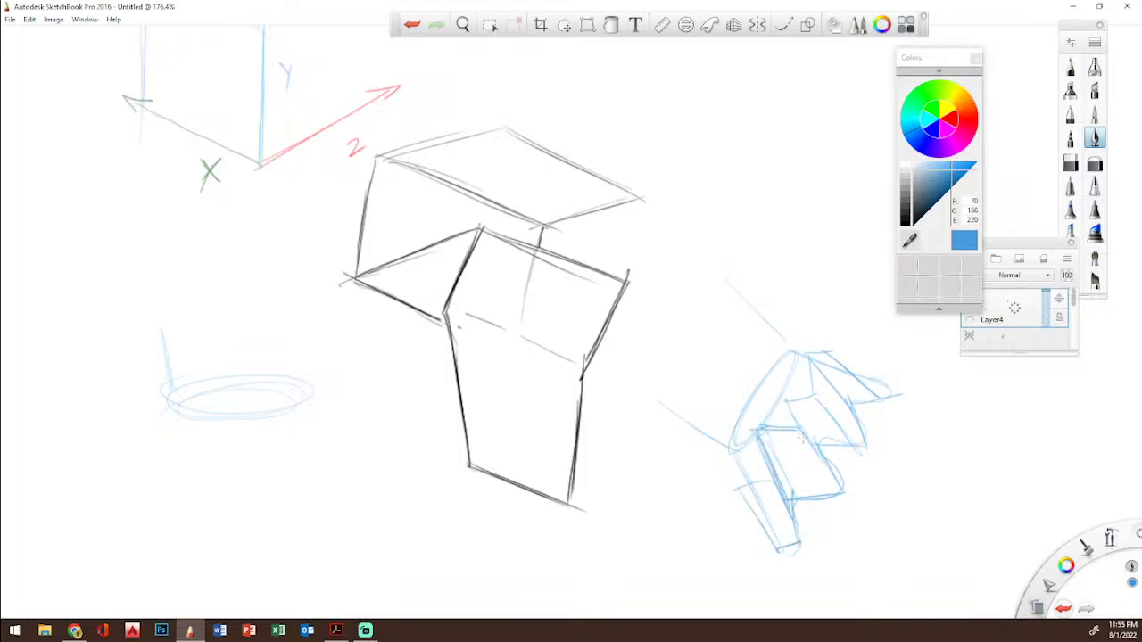
# Step: Shade the flared skirt's receding pleats with soft mid grey and its outer pleat with light grey
pyautogui.click(910, 191)
pyautogui.click(1094, 114)
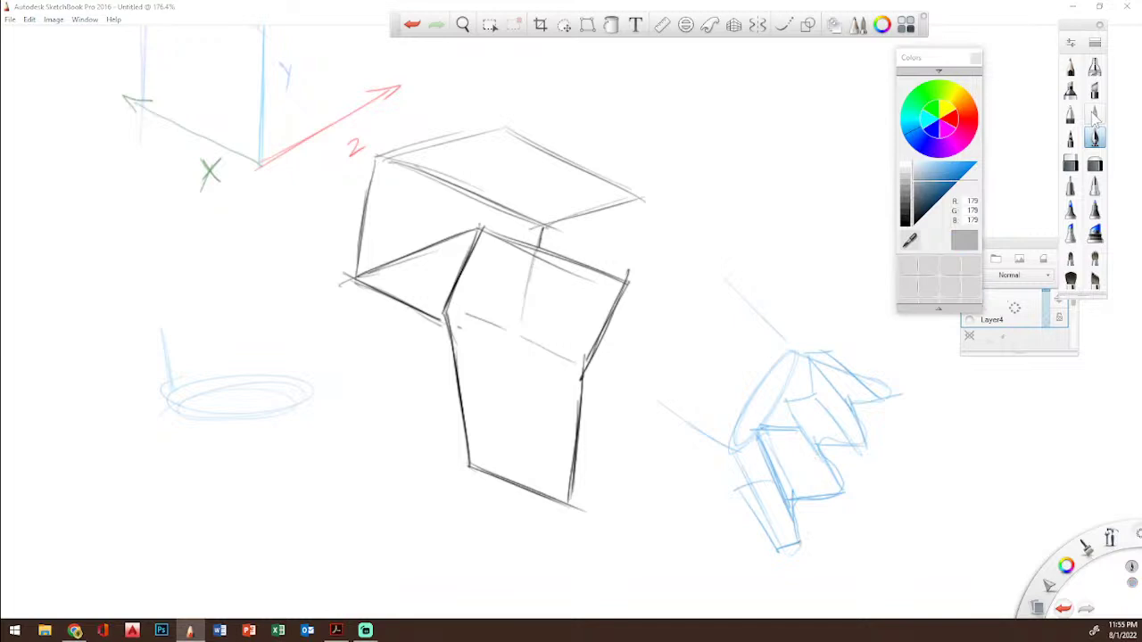
pyautogui.moveTo(765, 435)
pyautogui.mouseDown()
pyautogui.moveTo(791, 493)
pyautogui.moveTo(768, 437)
pyautogui.moveTo(801, 489)
pyautogui.moveTo(819, 488)
pyautogui.moveTo(811, 460)
pyautogui.mouseUp()
pyautogui.moveTo(810, 397)
pyautogui.mouseDown()
pyautogui.moveTo(834, 420)
pyautogui.moveTo(820, 366)
pyautogui.mouseUp()
pyautogui.moveTo(765, 526); pyautogui.dragTo(775, 542)
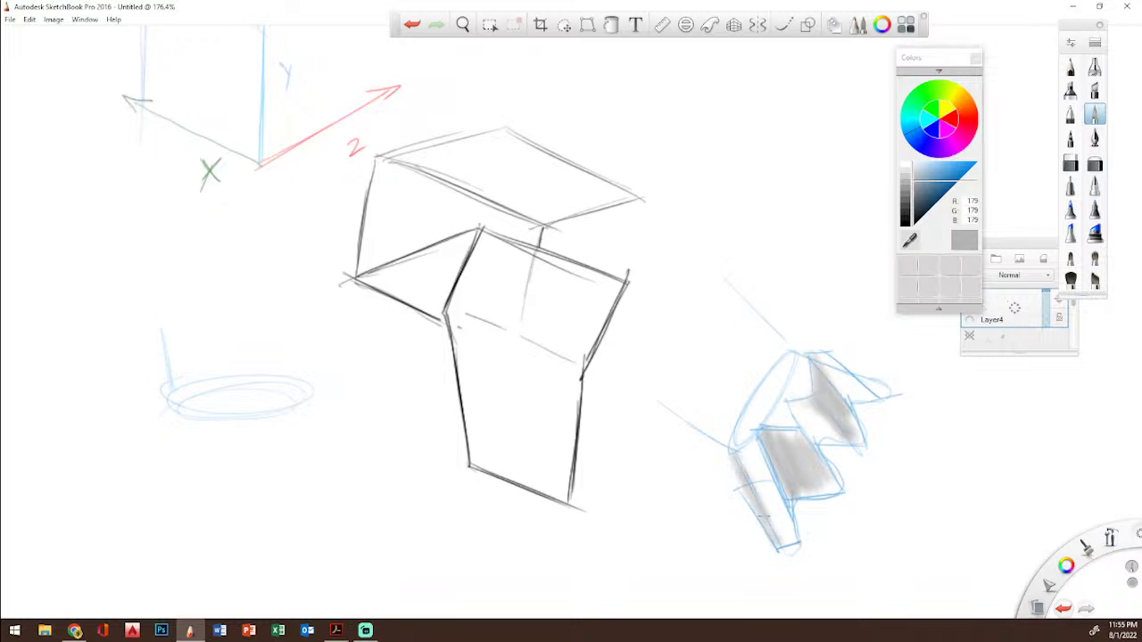
pyautogui.click(915, 175)
pyautogui.moveTo(757, 493)
pyautogui.mouseDown()
pyautogui.moveTo(742, 472)
pyautogui.moveTo(790, 450)
pyautogui.mouseUp()
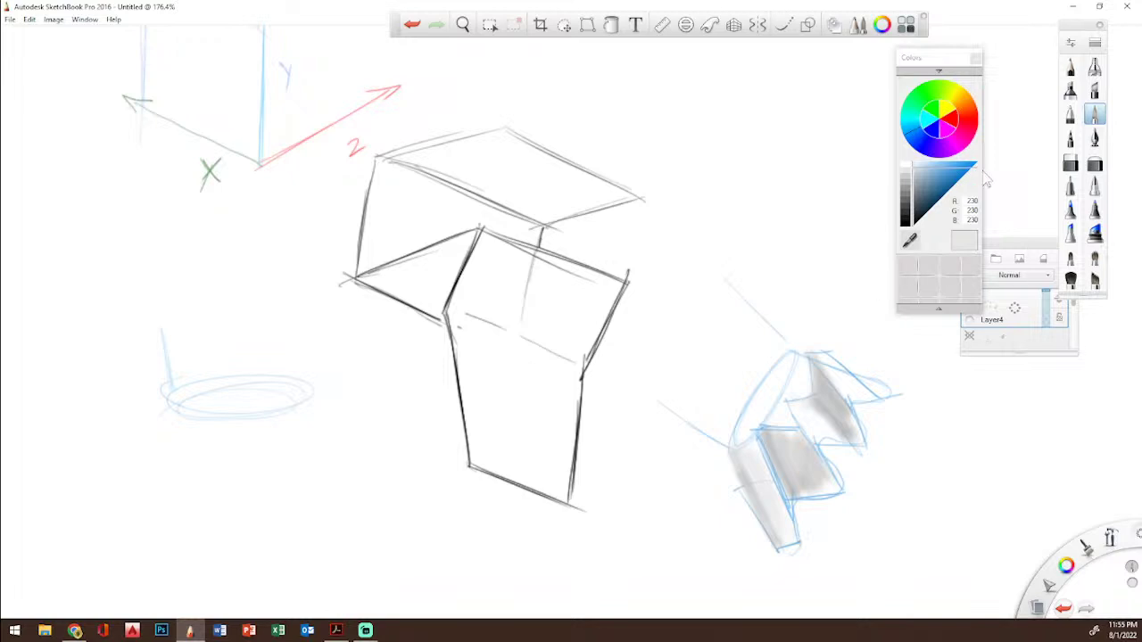
# Step: Brush a broad, soft dark-blue zigzag through the flat ellipse, finishing in a long downward stroke
pyautogui.click(940, 190)
pyautogui.moveTo(239, 283)
pyautogui.mouseDown()
pyautogui.moveTo(234, 362)
pyautogui.moveTo(263, 423)
pyautogui.moveTo(253, 573)
pyautogui.moveTo(291, 412)
pyautogui.moveTo(252, 569)
pyautogui.mouseUp()
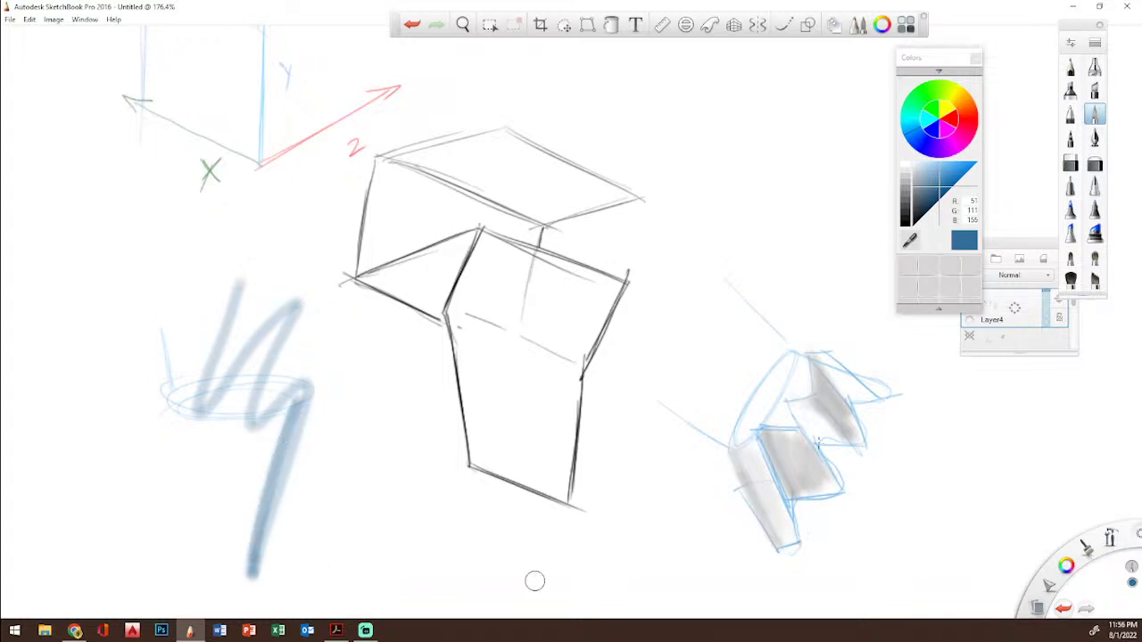
# Step: Sketch a horizontal sleeve with an upright cuff ellipse and a hand outline extending beyond it, using a thin dark-blue pen
pyautogui.click(1095, 137)
pyautogui.moveTo(928, 55); pyautogui.dragTo(1070, 119)
pyautogui.moveTo(845, 152)
pyautogui.mouseDown()
pyautogui.moveTo(852, 143)
pyautogui.moveTo(691, 110)
pyautogui.mouseUp()
pyautogui.moveTo(660, 231)
pyautogui.mouseDown()
pyautogui.moveTo(835, 248)
pyautogui.moveTo(861, 232)
pyautogui.moveTo(861, 163)
pyautogui.moveTo(956, 126)
pyautogui.mouseUp()
pyautogui.moveTo(868, 237)
pyautogui.mouseDown()
pyautogui.moveTo(1001, 209)
pyautogui.moveTo(1006, 196)
pyautogui.mouseUp()
pyautogui.moveTo(974, 128); pyautogui.dragTo(1024, 180)
# Step: Draw gathered cloth folds as looping, nearly vertical bands wrapping around the horizontal sleeve
pyautogui.moveTo(837, 138)
pyautogui.mouseDown()
pyautogui.moveTo(808, 126)
pyautogui.moveTo(776, 229)
pyautogui.mouseUp()
pyautogui.moveTo(808, 130); pyautogui.dragTo(790, 228)
pyautogui.moveTo(803, 141)
pyautogui.mouseDown()
pyautogui.moveTo(780, 246)
pyautogui.moveTo(765, 235)
pyautogui.mouseUp()
pyautogui.moveTo(767, 232)
pyautogui.mouseDown()
pyautogui.moveTo(765, 116)
pyautogui.moveTo(795, 118)
pyautogui.mouseUp()
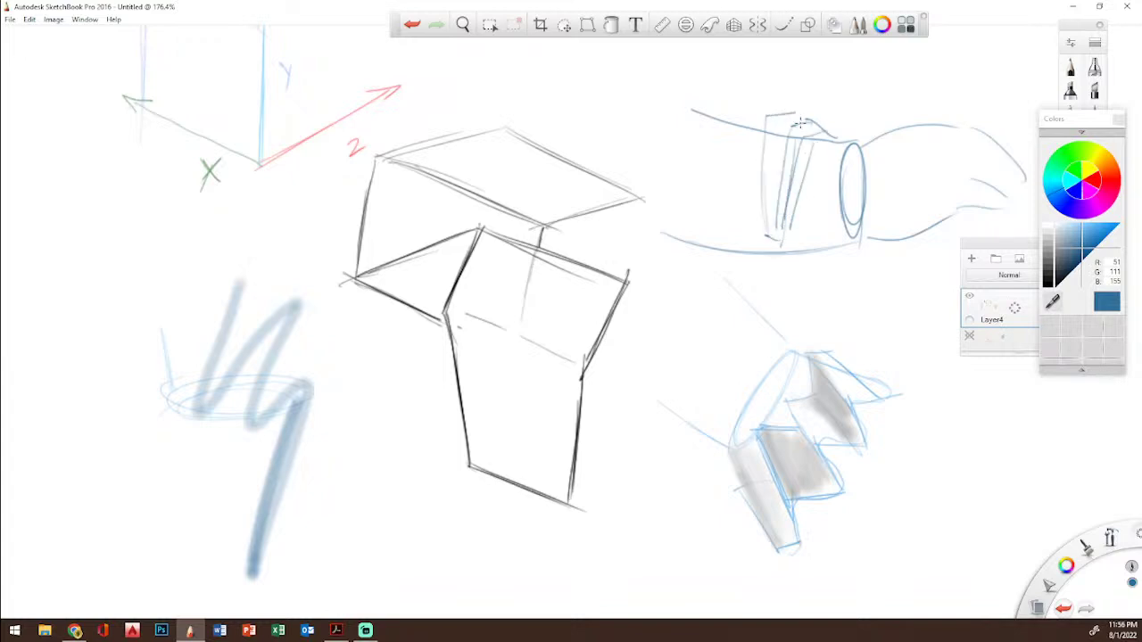
pyautogui.moveTo(771, 218)
pyautogui.mouseDown()
pyautogui.moveTo(791, 120)
pyautogui.moveTo(740, 212)
pyautogui.mouseUp()
pyautogui.moveTo(769, 125)
pyautogui.mouseDown()
pyautogui.moveTo(745, 203)
pyautogui.moveTo(738, 109)
pyautogui.moveTo(706, 211)
pyautogui.moveTo(713, 111)
pyautogui.moveTo(701, 111)
pyautogui.moveTo(671, 214)
pyautogui.moveTo(721, 89)
pyautogui.moveTo(644, 175)
pyautogui.moveTo(724, 87)
pyautogui.mouseUp()
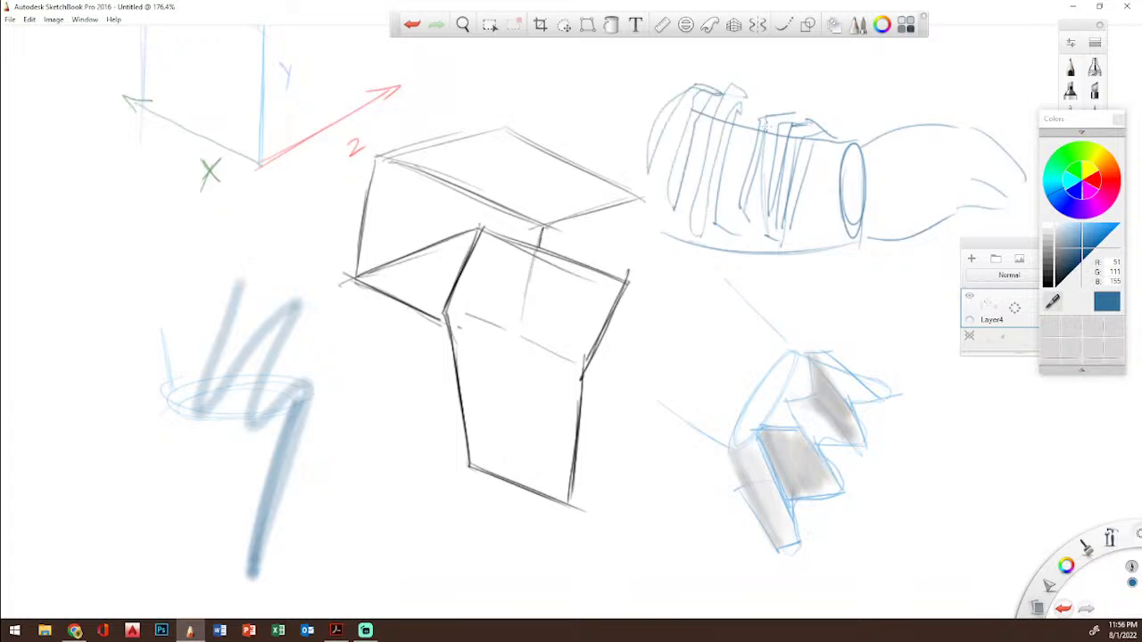
pyautogui.moveTo(821, 132)
pyautogui.mouseDown()
pyautogui.moveTo(808, 279)
pyautogui.moveTo(764, 235)
pyautogui.mouseUp()
pyautogui.moveTo(721, 141); pyautogui.dragTo(749, 98)
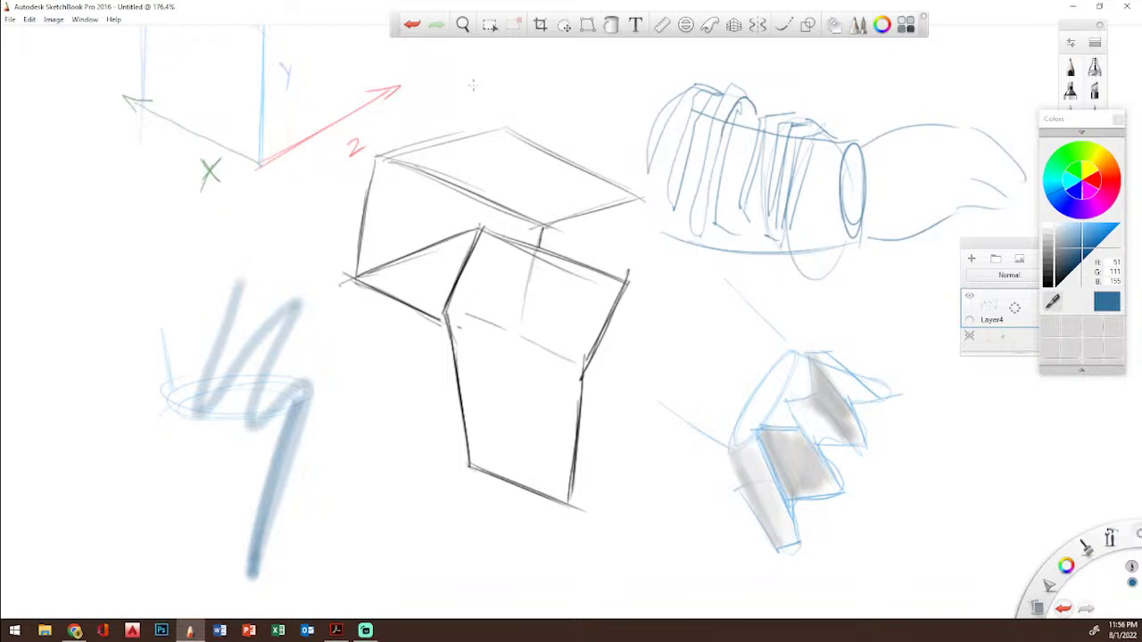
# Step: Hatch dark-blue shading into the recesses between the sleeve folds and strengthen the folds' rounded upper contours
pyautogui.moveTo(727, 127)
pyautogui.mouseDown()
pyautogui.moveTo(698, 230)
pyautogui.moveTo(692, 183)
pyautogui.moveTo(713, 207)
pyautogui.moveTo(727, 125)
pyautogui.moveTo(763, 102)
pyautogui.moveTo(772, 113)
pyautogui.moveTo(749, 157)
pyautogui.moveTo(745, 209)
pyautogui.moveTo(757, 225)
pyautogui.moveTo(754, 178)
pyautogui.moveTo(777, 116)
pyautogui.mouseUp()
pyautogui.moveTo(744, 127); pyautogui.dragTo(733, 151)
pyautogui.moveTo(742, 141); pyautogui.dragTo(728, 173)
pyautogui.moveTo(717, 134)
pyautogui.mouseDown()
pyautogui.moveTo(705, 169)
pyautogui.moveTo(734, 83)
pyautogui.moveTo(700, 92)
pyautogui.moveTo(694, 110)
pyautogui.moveTo(736, 83)
pyautogui.moveTo(715, 135)
pyautogui.mouseUp()
pyautogui.moveTo(730, 95)
pyautogui.mouseDown()
pyautogui.moveTo(714, 132)
pyautogui.moveTo(734, 92)
pyautogui.moveTo(705, 120)
pyautogui.moveTo(670, 211)
pyautogui.mouseUp()
pyautogui.moveTo(687, 142); pyautogui.dragTo(674, 209)
pyautogui.moveTo(684, 168); pyautogui.dragTo(673, 202)
pyautogui.moveTo(687, 133); pyautogui.dragTo(674, 184)
pyautogui.moveTo(704, 91)
pyautogui.mouseDown()
pyautogui.moveTo(673, 119)
pyautogui.moveTo(683, 120)
pyautogui.moveTo(670, 174)
pyautogui.moveTo(673, 141)
pyautogui.moveTo(666, 149)
pyautogui.moveTo(689, 100)
pyautogui.moveTo(716, 78)
pyautogui.moveTo(702, 71)
pyautogui.moveTo(661, 126)
pyautogui.moveTo(682, 118)
pyautogui.moveTo(646, 193)
pyautogui.mouseUp()
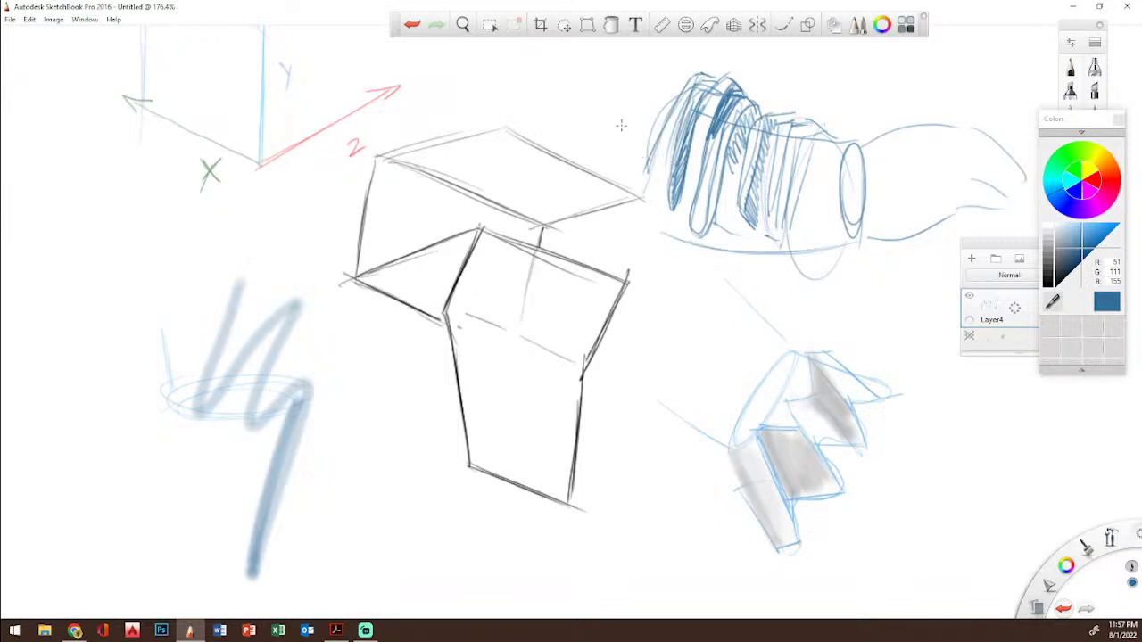
# Step: Outline the hand's raised fingers beyond the cuff and overlay rounded S-shaped fold curves on the pleated skirt
pyautogui.moveTo(826, 132)
pyautogui.mouseDown()
pyautogui.moveTo(867, 139)
pyautogui.moveTo(976, 77)
pyautogui.moveTo(975, 103)
pyautogui.moveTo(924, 105)
pyautogui.moveTo(938, 90)
pyautogui.moveTo(969, 92)
pyautogui.moveTo(985, 71)
pyautogui.moveTo(983, 100)
pyautogui.moveTo(932, 117)
pyautogui.moveTo(968, 131)
pyautogui.moveTo(968, 144)
pyautogui.moveTo(930, 138)
pyautogui.moveTo(859, 178)
pyautogui.moveTo(821, 250)
pyautogui.moveTo(834, 193)
pyautogui.moveTo(816, 248)
pyautogui.mouseUp()
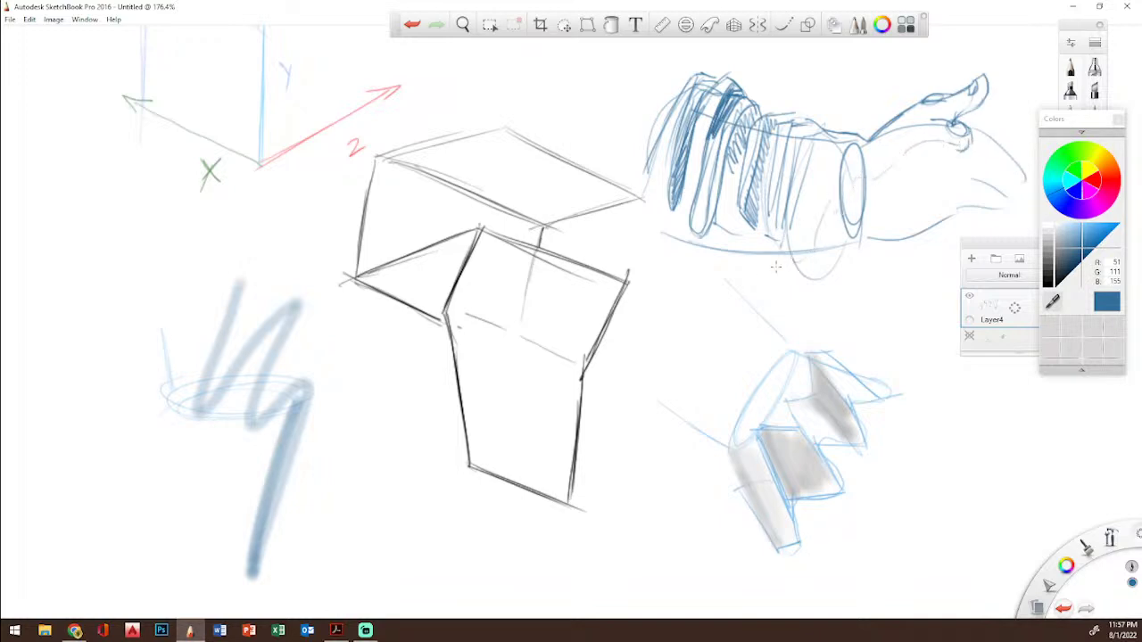
pyautogui.moveTo(775, 462)
pyautogui.mouseDown()
pyautogui.moveTo(774, 419)
pyautogui.moveTo(792, 424)
pyautogui.moveTo(820, 510)
pyautogui.moveTo(870, 526)
pyautogui.mouseUp()
pyautogui.moveTo(861, 493)
pyautogui.mouseDown()
pyautogui.moveTo(818, 434)
pyautogui.moveTo(838, 459)
pyautogui.mouseUp()
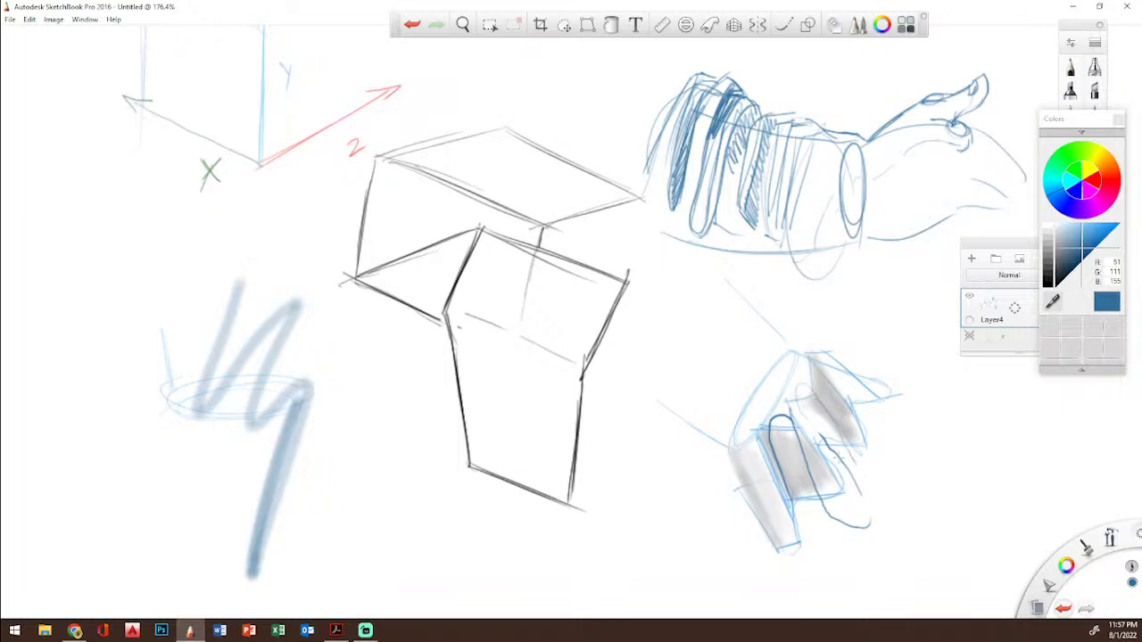
# Step: Bring the earlier mirrored-curve box drawing back into view for review
pyautogui.moveTo(1111, 541); pyautogui.dragTo(1106, 495)
pyautogui.moveTo(421, 197); pyautogui.dragTo(733, 504)
pyautogui.moveTo(496, 321); pyautogui.dragTo(462, 143)
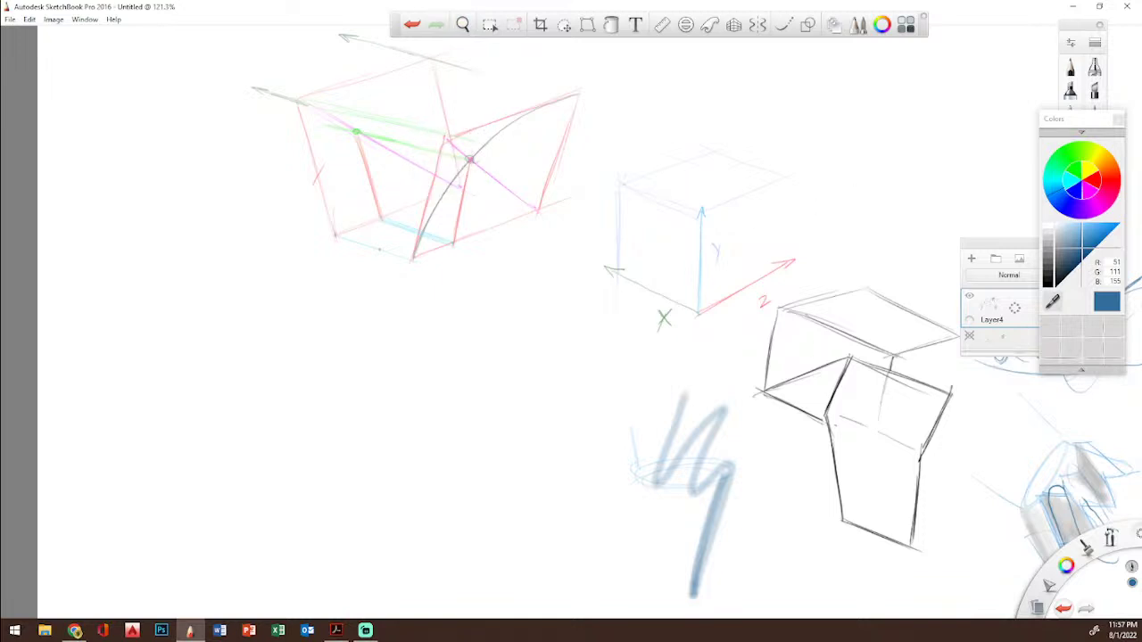
# Step: Switch to the How to Draw PDF in Acrobat and display page 42 on mirroring 3D curves at 150% zoom
pyautogui.hotkey('alt', 'Tab')
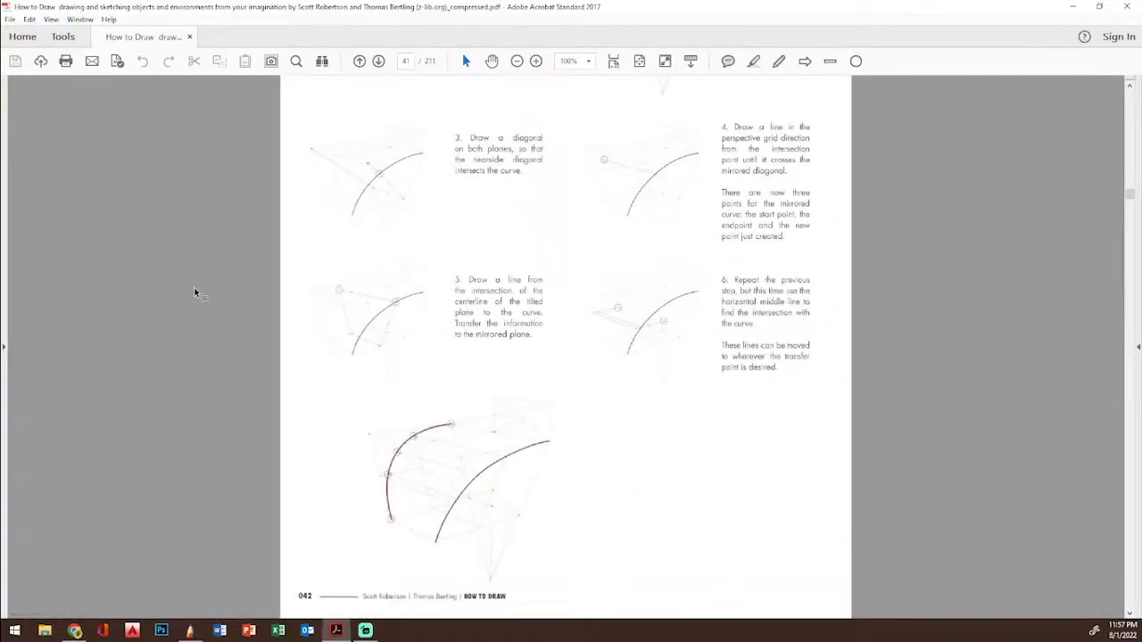
pyautogui.click(378, 61)
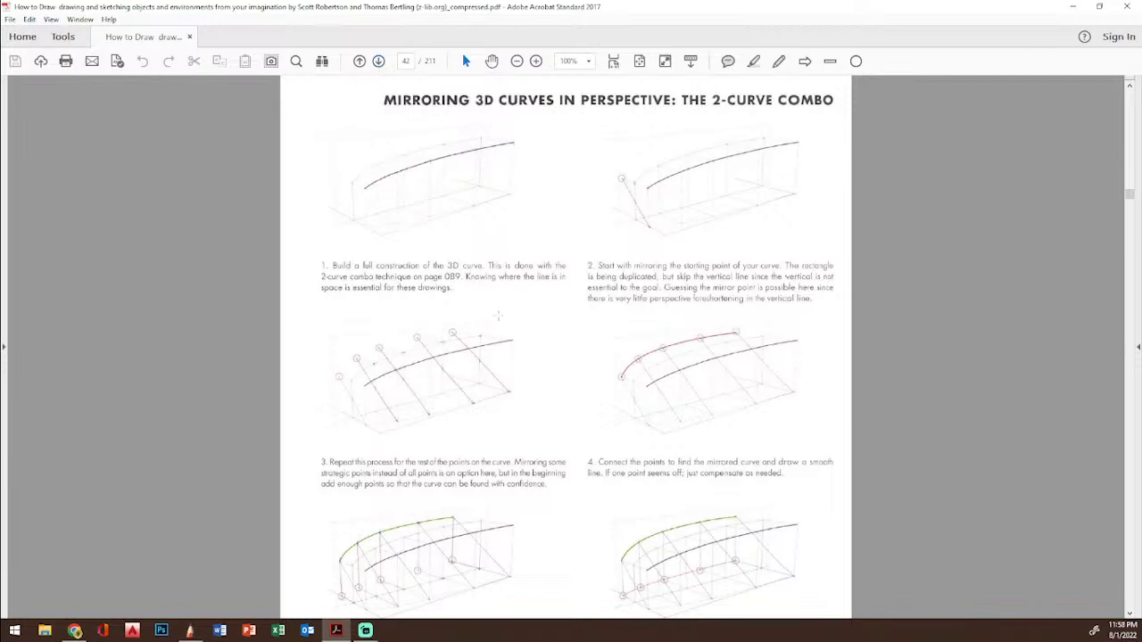
pyautogui.scroll(-1, 727, 375)
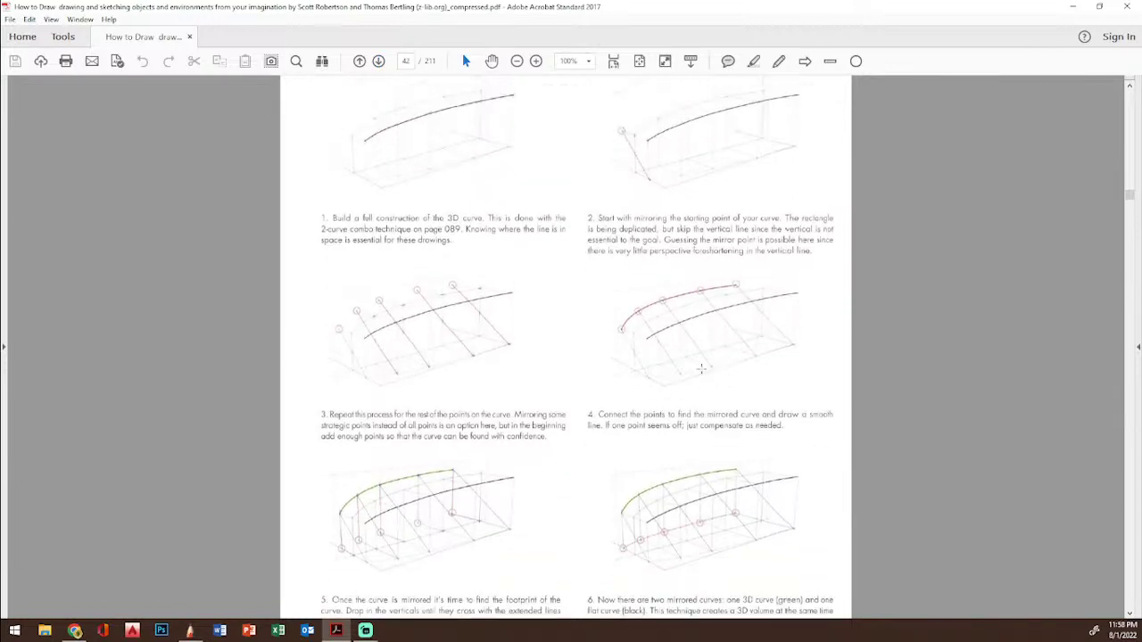
pyautogui.scroll(1, 702, 368)
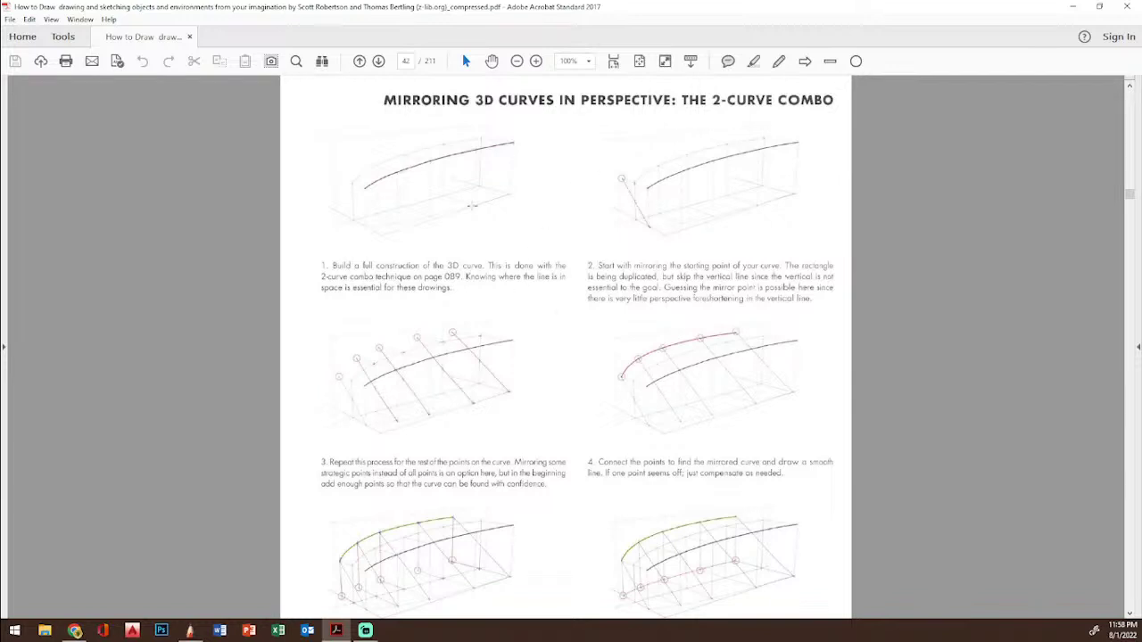
pyautogui.click(536, 61)
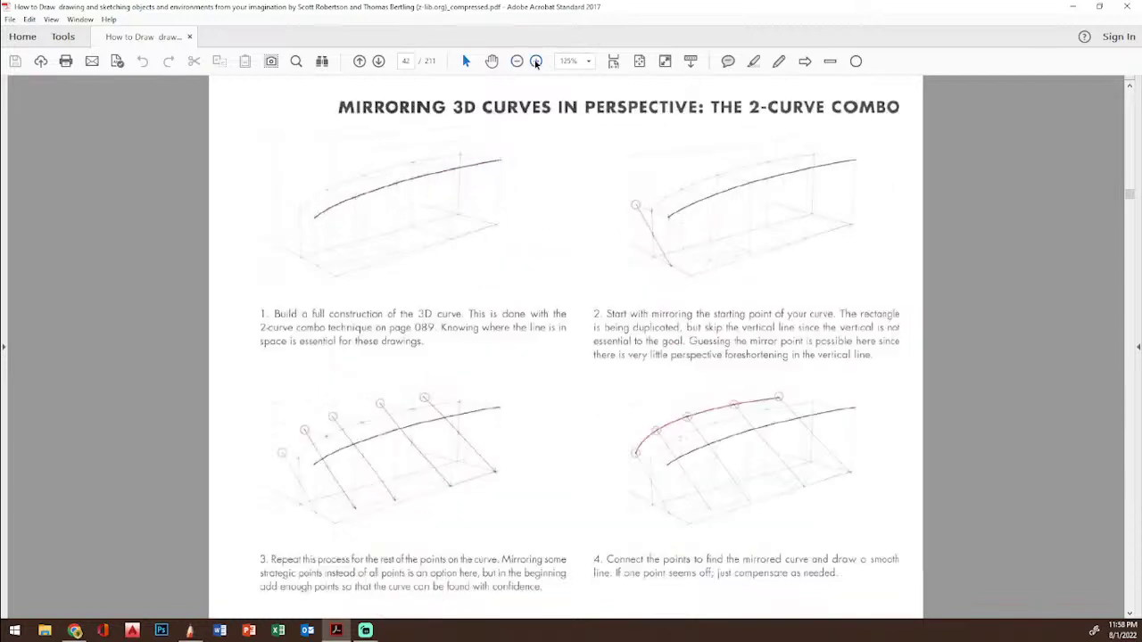
pyautogui.click(537, 61)
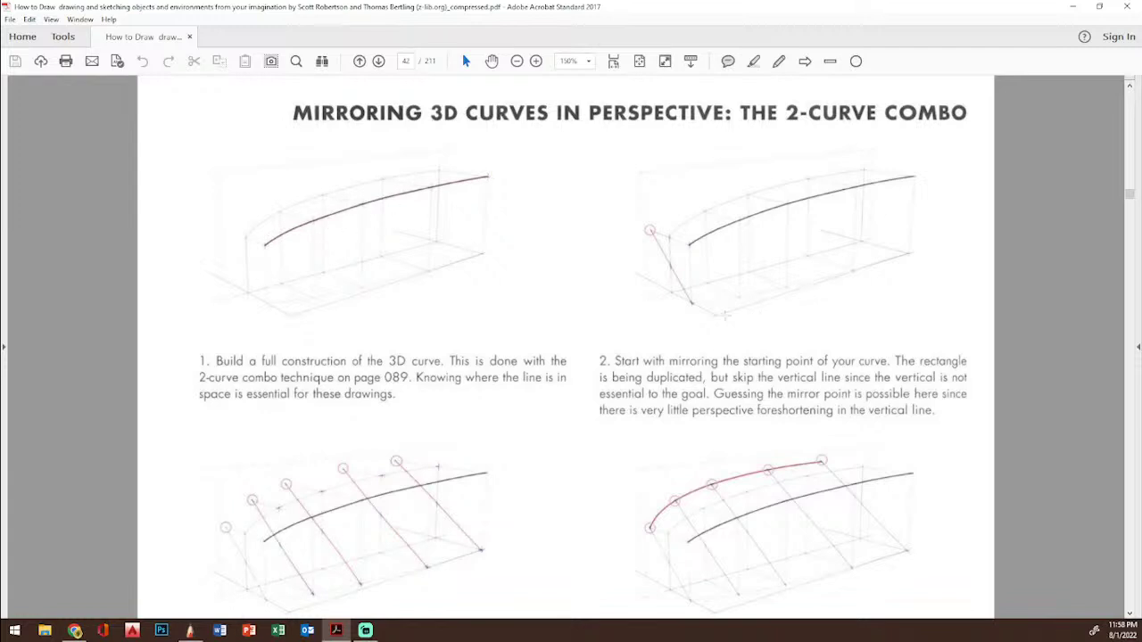
# Step: Examine the six illustrated stages of the 2-curve combo, from building the 3D curve to finding the mirrored curve's footprint
pyautogui.scroll(-1, 700, 316)
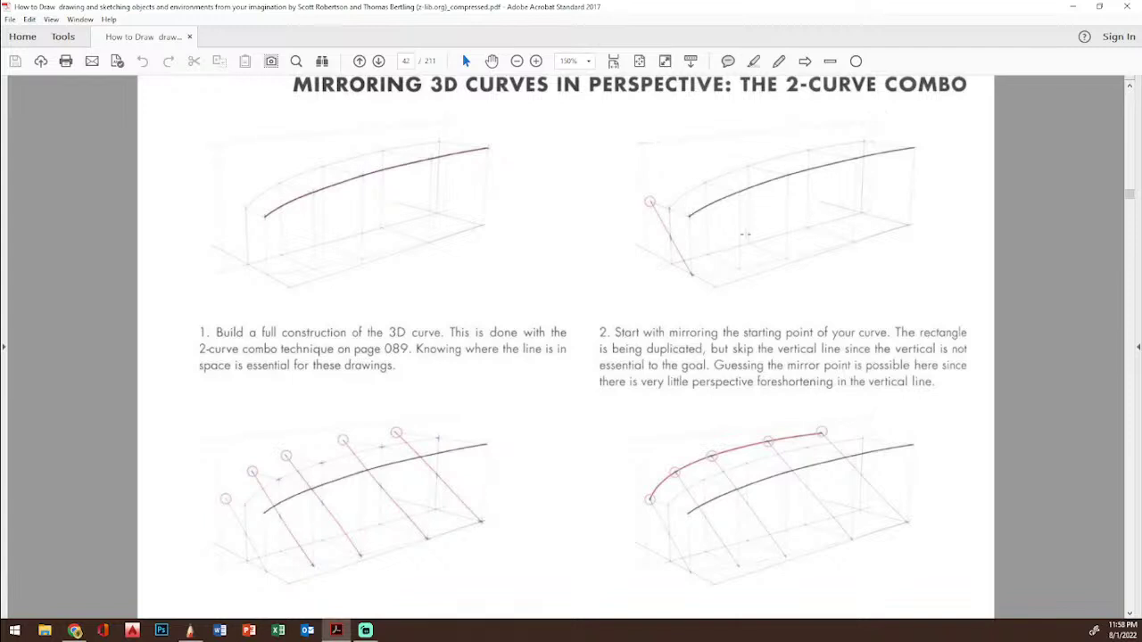
pyautogui.scroll(-1, 674, 325)
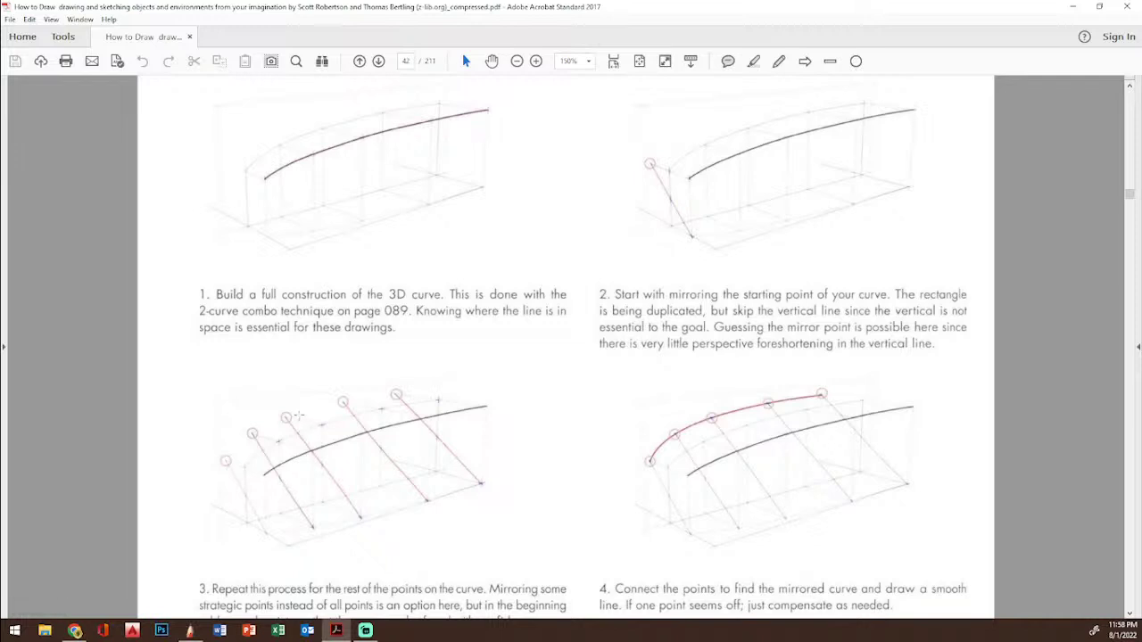
pyautogui.scroll(-2, 354, 394)
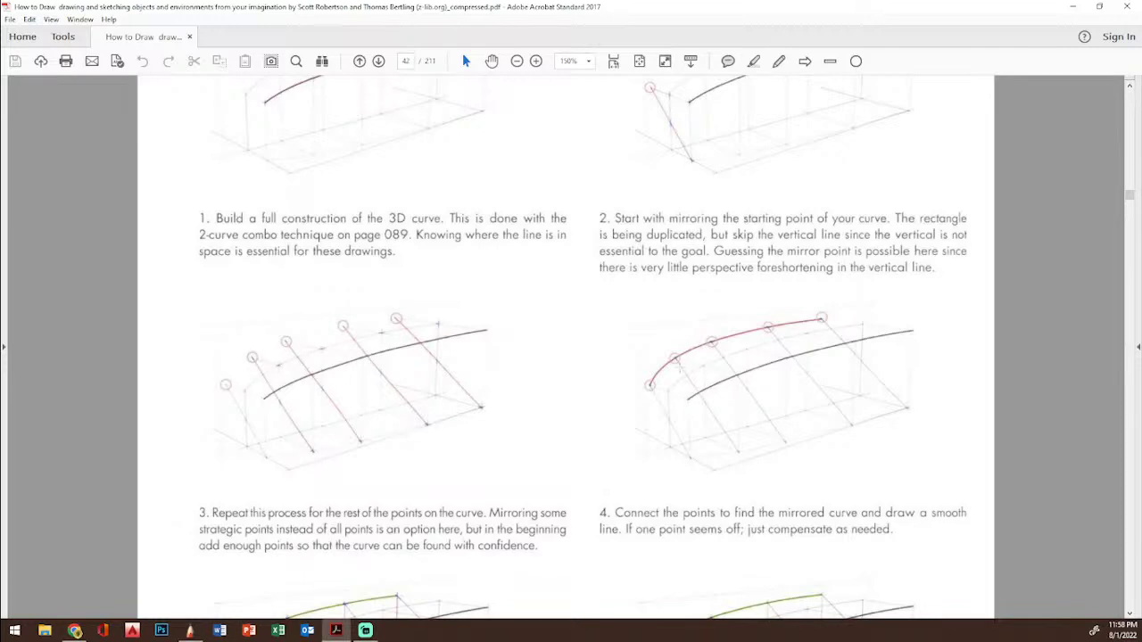
pyautogui.scroll(-3, 678, 364)
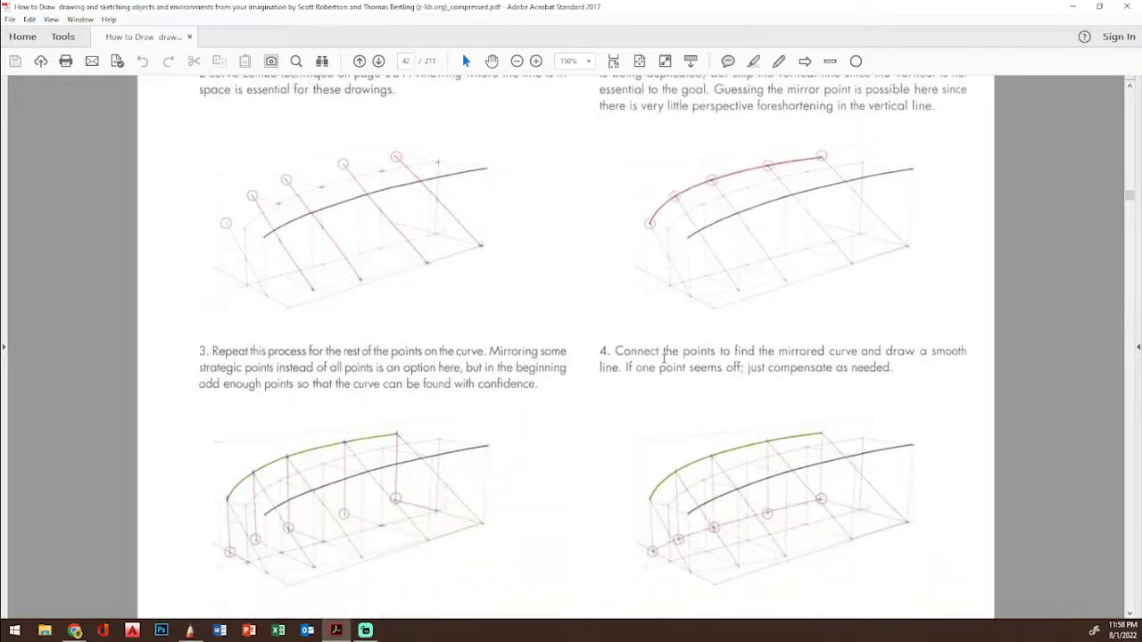
pyautogui.scroll(-2, 447, 390)
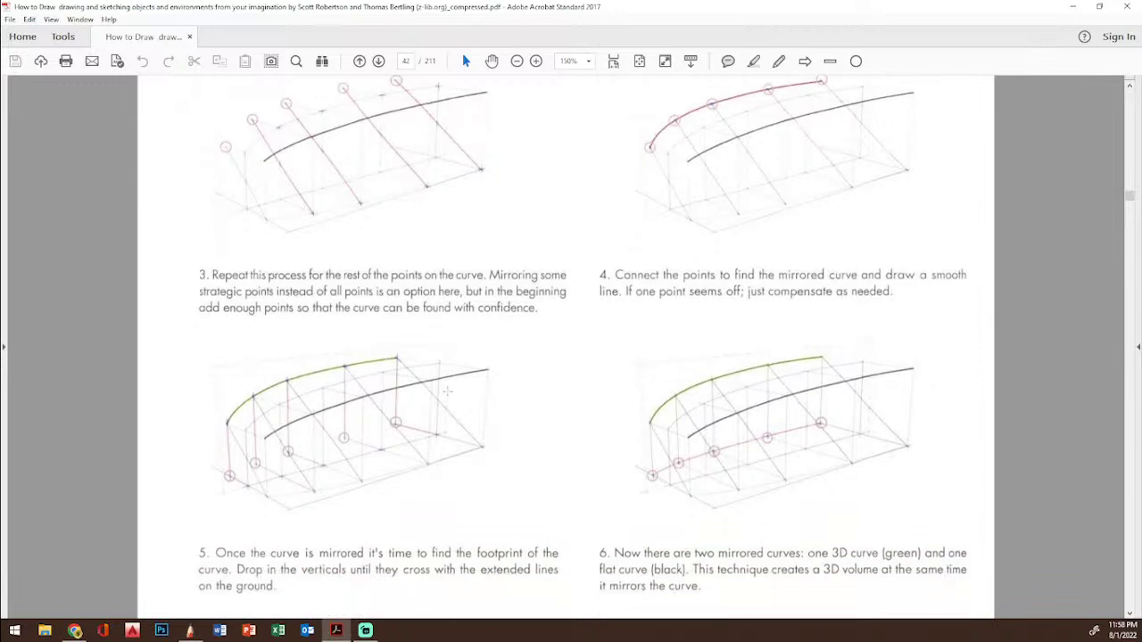
pyautogui.scroll(-1, 736, 395)
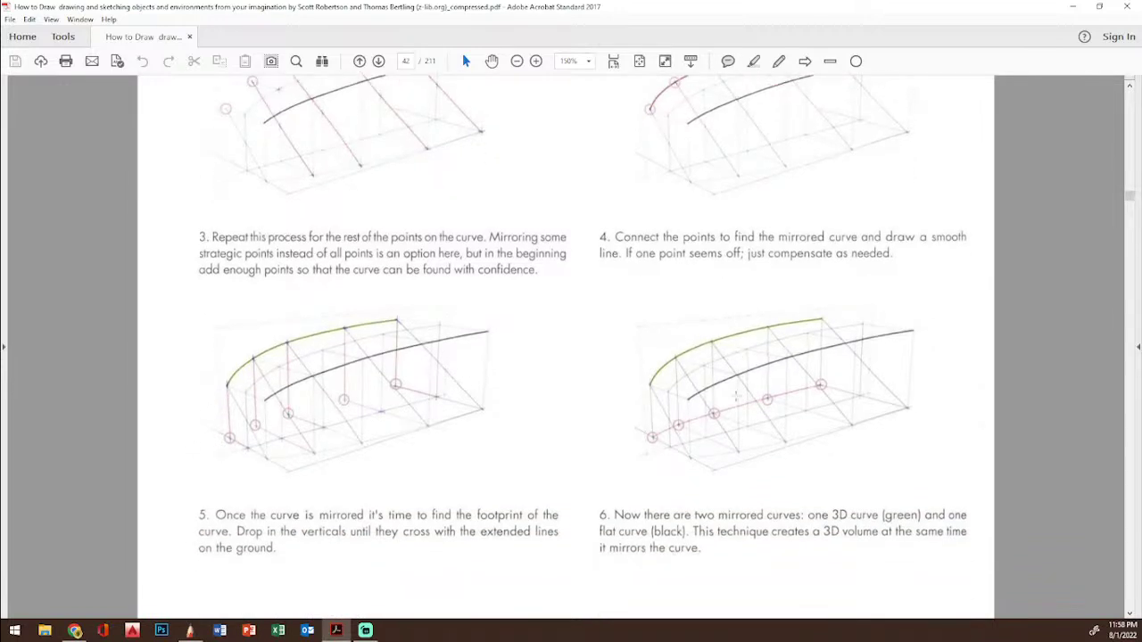
pyautogui.scroll(-1, 709, 408)
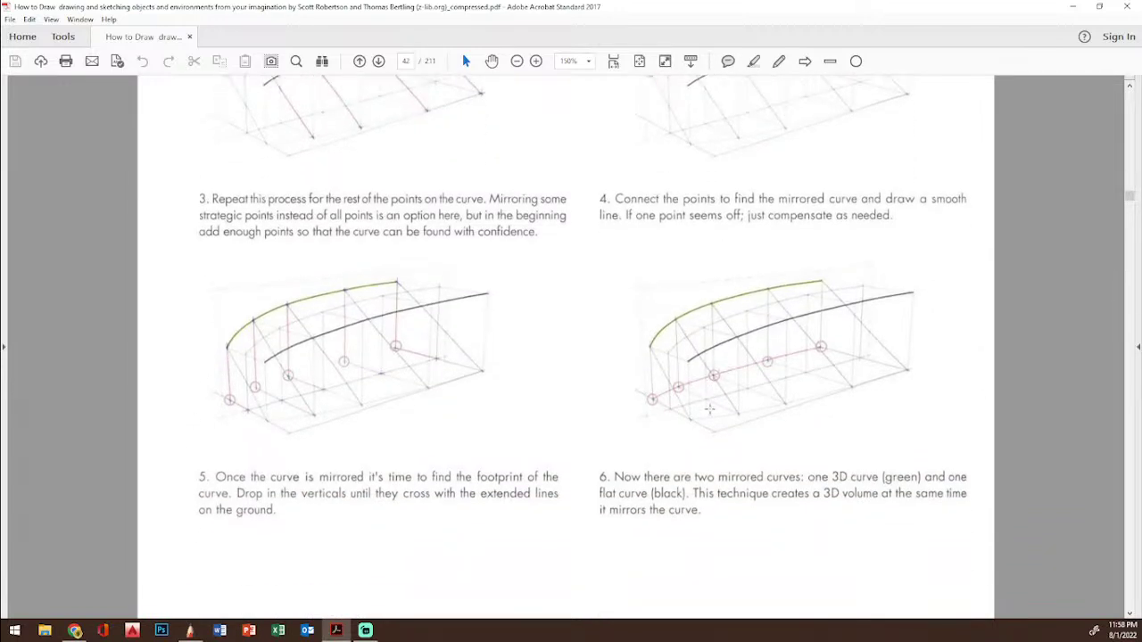
pyautogui.scroll(-1, 709, 409)
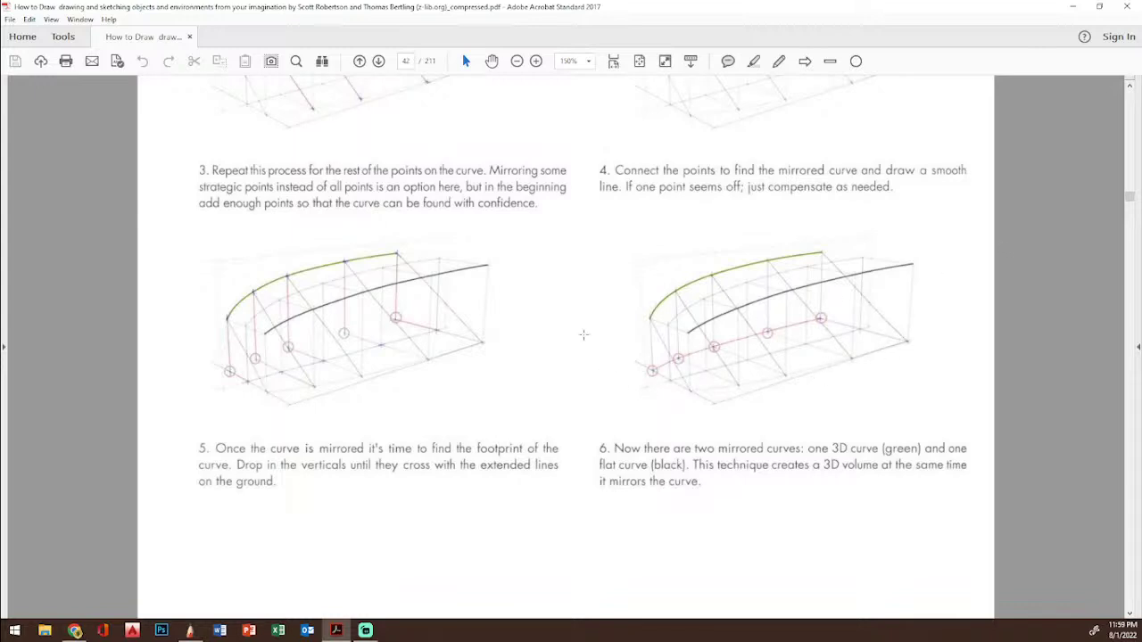
pyautogui.scroll(3, 423, 356)
pyautogui.scroll(7, 423, 356)
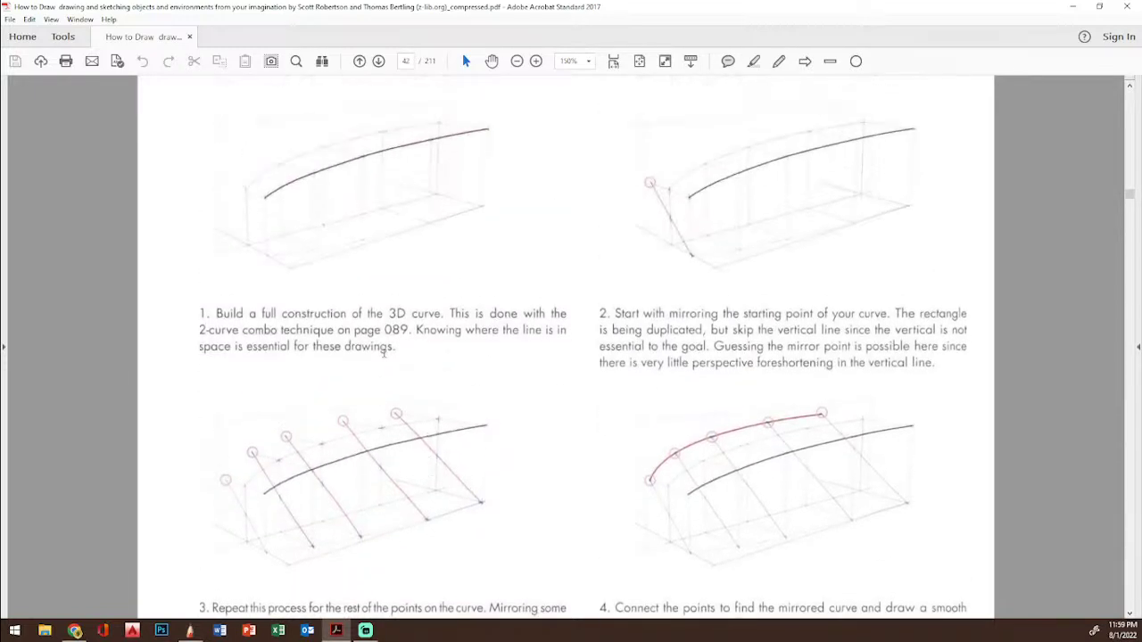
# Step: Return to SketchBook, add a new layer and hide the earlier drawing layers to leave a blank canvas
pyautogui.moveTo(389, 11)
pyautogui.mouseDown()
pyautogui.moveTo(534, 86)
pyautogui.moveTo(1135, 62)
pyautogui.moveTo(1140, 98)
pyautogui.mouseUp()
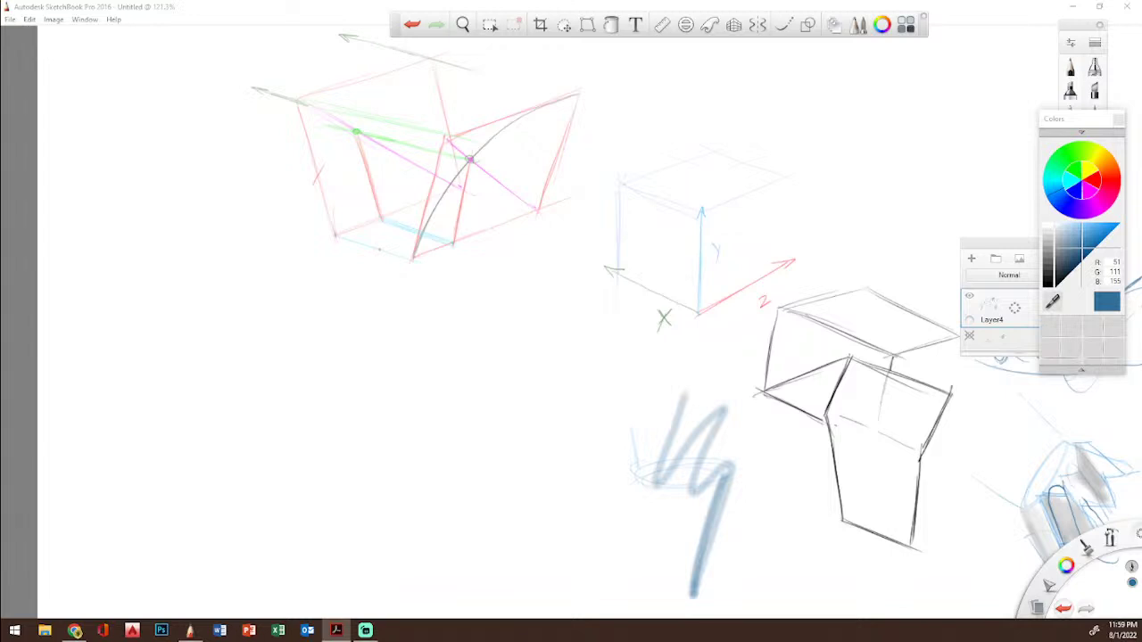
pyautogui.click(1122, 542)
pyautogui.press('space')
pyautogui.moveTo(622, 204)
pyautogui.mouseDown()
pyautogui.moveTo(579, 199)
pyautogui.moveTo(410, 268)
pyautogui.moveTo(417, 279)
pyautogui.mouseUp()
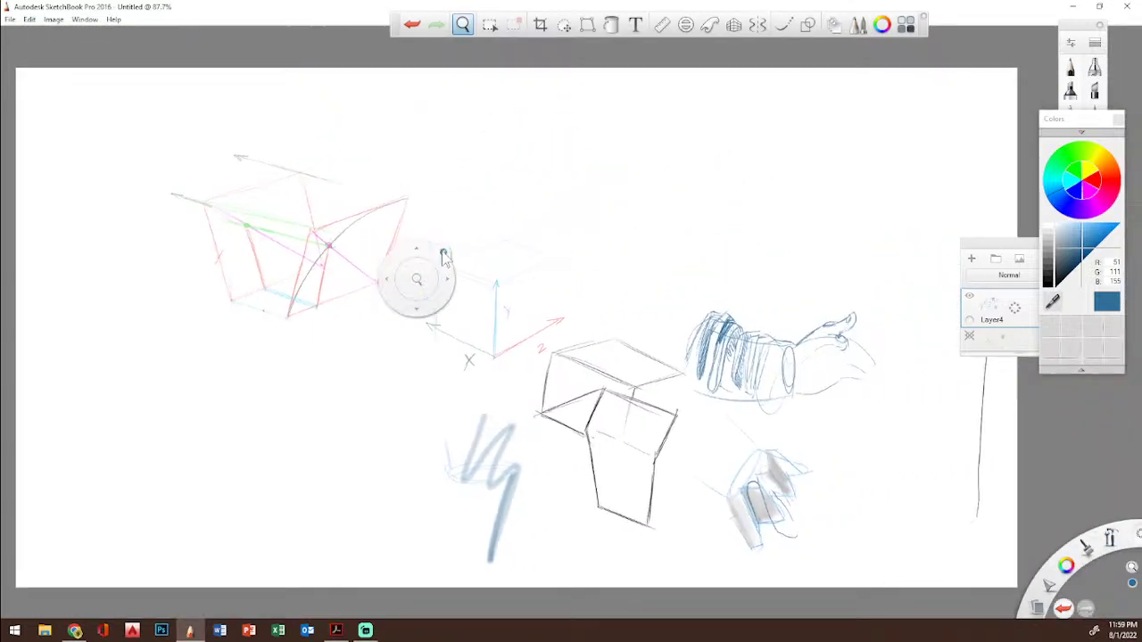
pyautogui.click(971, 258)
pyautogui.click(969, 335)
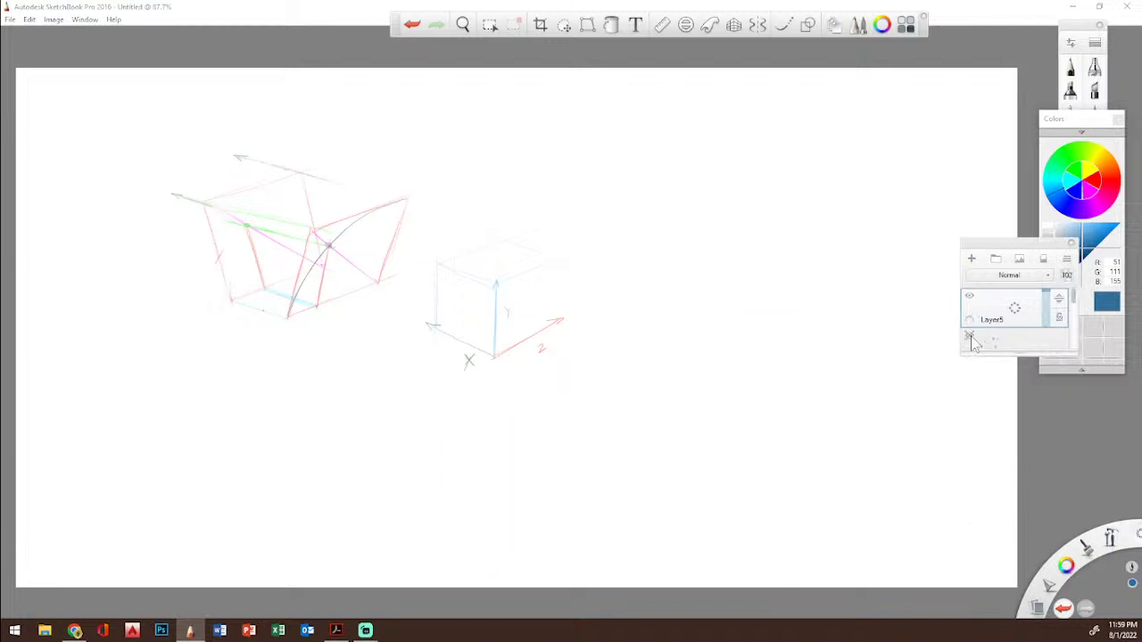
pyautogui.scroll(-4, 1047, 313)
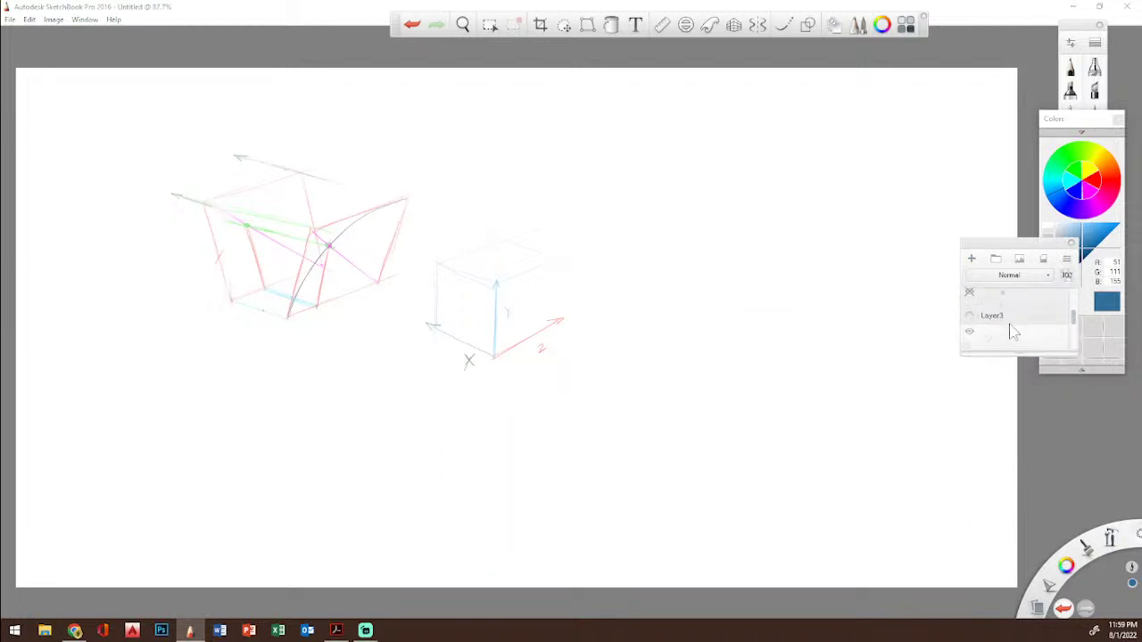
pyautogui.click(970, 335)
pyautogui.scroll(1, 1016, 312)
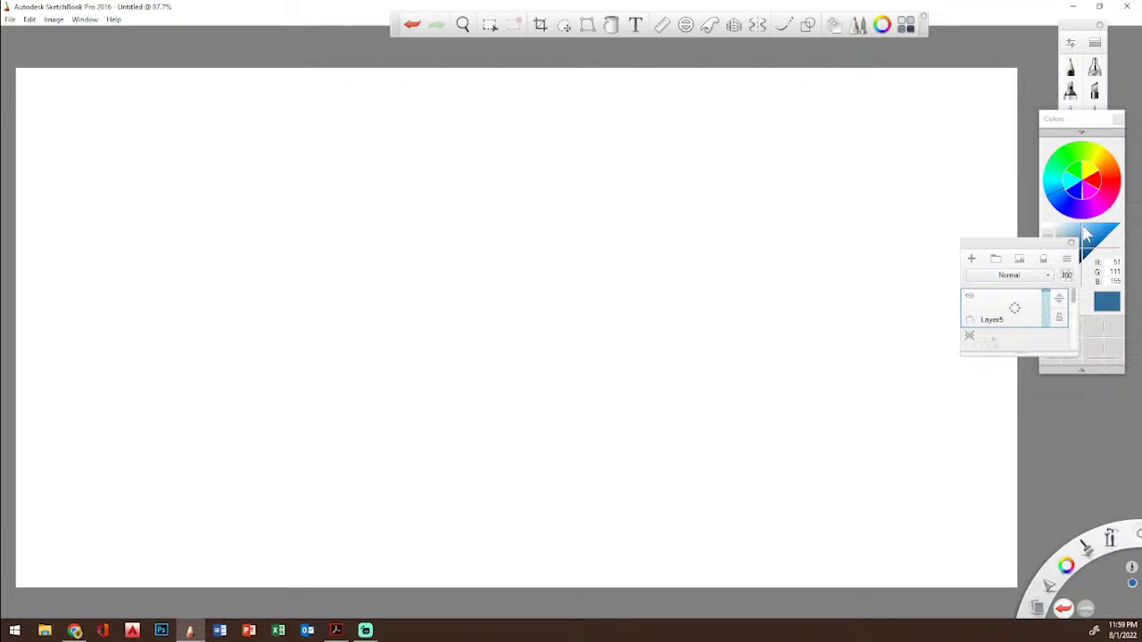
# Step: Sketch a long ground-plane rectangle in perspective with light-blue construction lines
pyautogui.click(1086, 232)
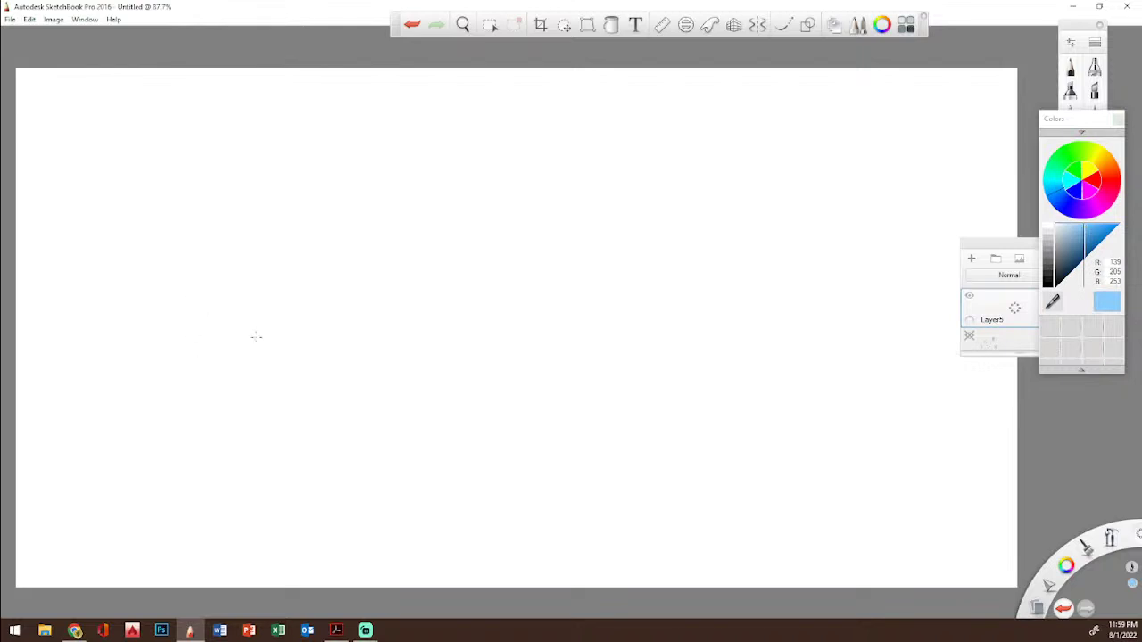
pyautogui.moveTo(147, 288); pyautogui.dragTo(276, 344)
pyautogui.moveTo(392, 206); pyautogui.dragTo(536, 246)
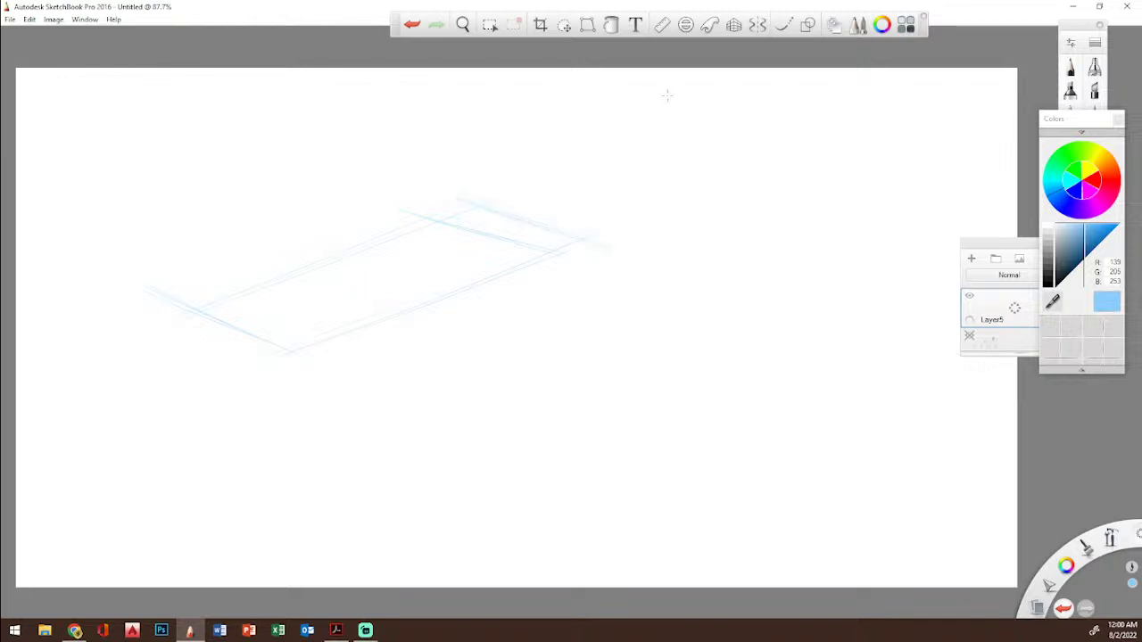
# Step: Move the colour palette clear of the brushes and erase the extra cross line near the rectangle's far end
pyautogui.moveTo(1058, 121)
pyautogui.mouseDown()
pyautogui.moveTo(992, 115)
pyautogui.moveTo(958, 79)
pyautogui.mouseUp()
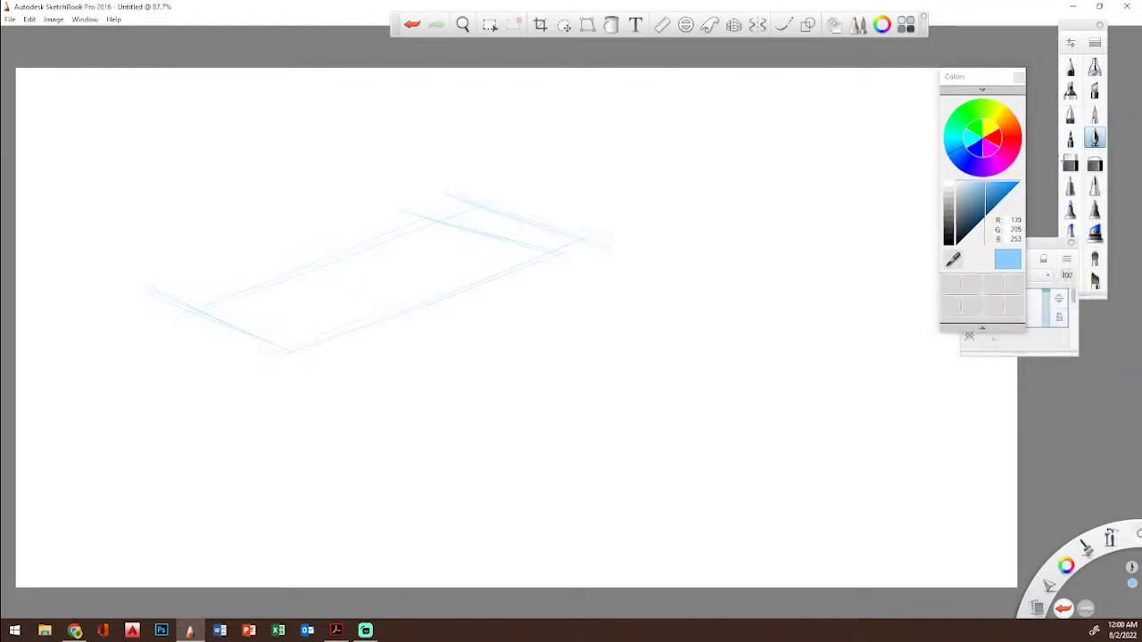
pyautogui.click(1070, 163)
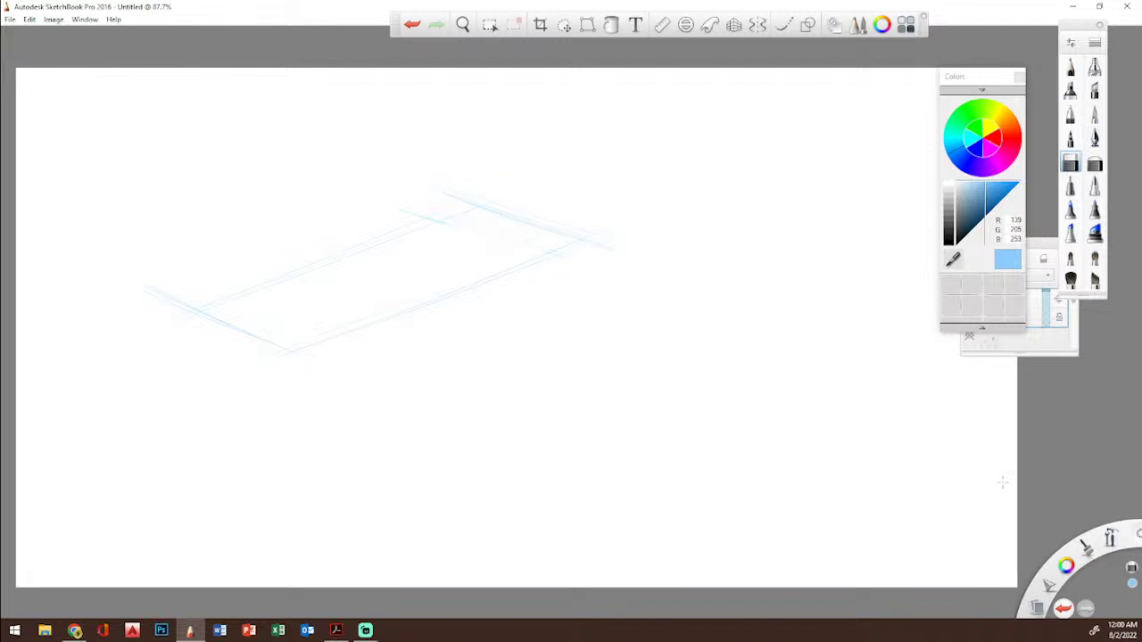
pyautogui.click(1131, 567)
pyautogui.moveTo(609, 330); pyautogui.dragTo(750, 387)
pyautogui.click(751, 341)
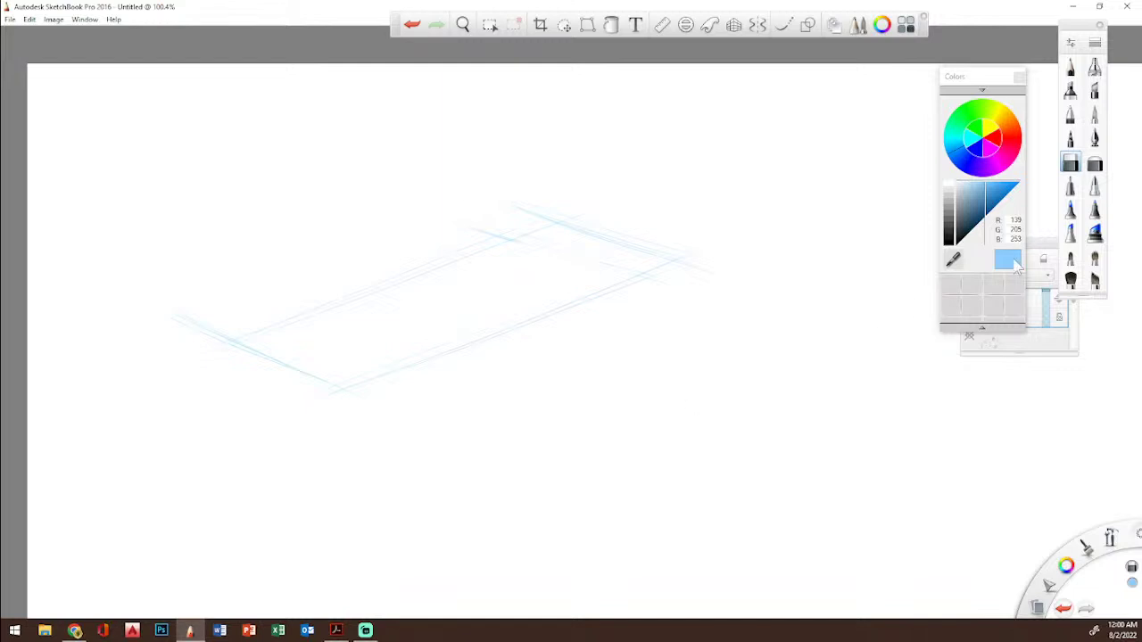
# Step: Draw a thin black footprint curve from the middle of the rectangle's near short edge to its far outer corner
pyautogui.click(984, 219)
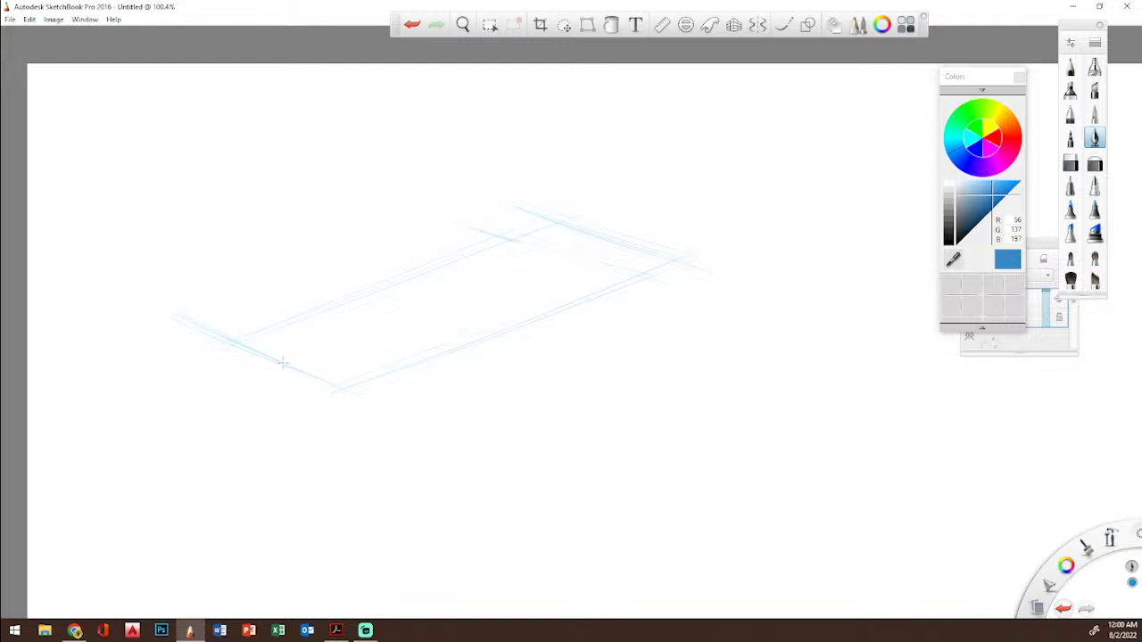
pyautogui.click(948, 239)
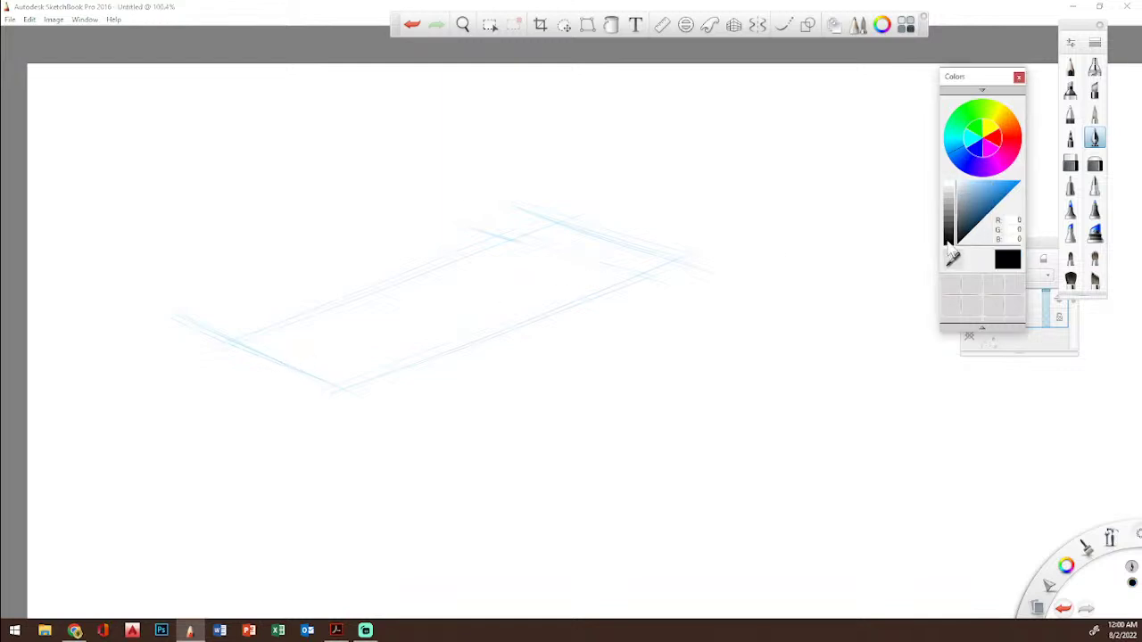
pyautogui.moveTo(268, 360); pyautogui.dragTo(293, 359)
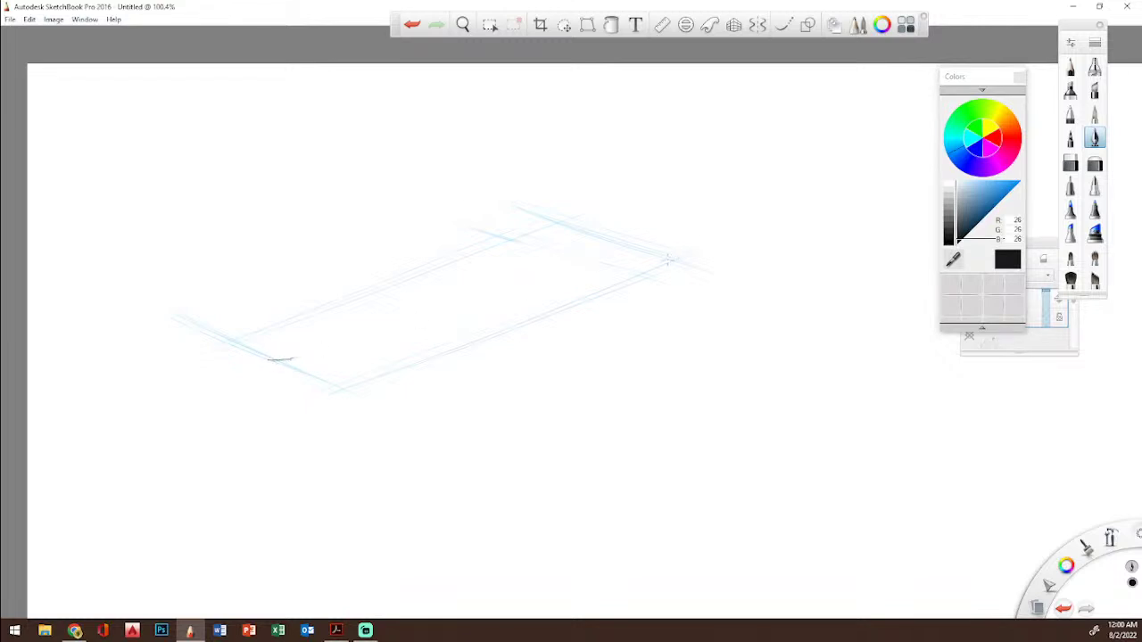
pyautogui.moveTo(361, 348); pyautogui.dragTo(665, 259)
pyautogui.moveTo(1111, 538); pyautogui.dragTo(1106, 489)
pyautogui.moveTo(576, 321); pyautogui.dragTo(612, 377)
pyautogui.click(617, 332)
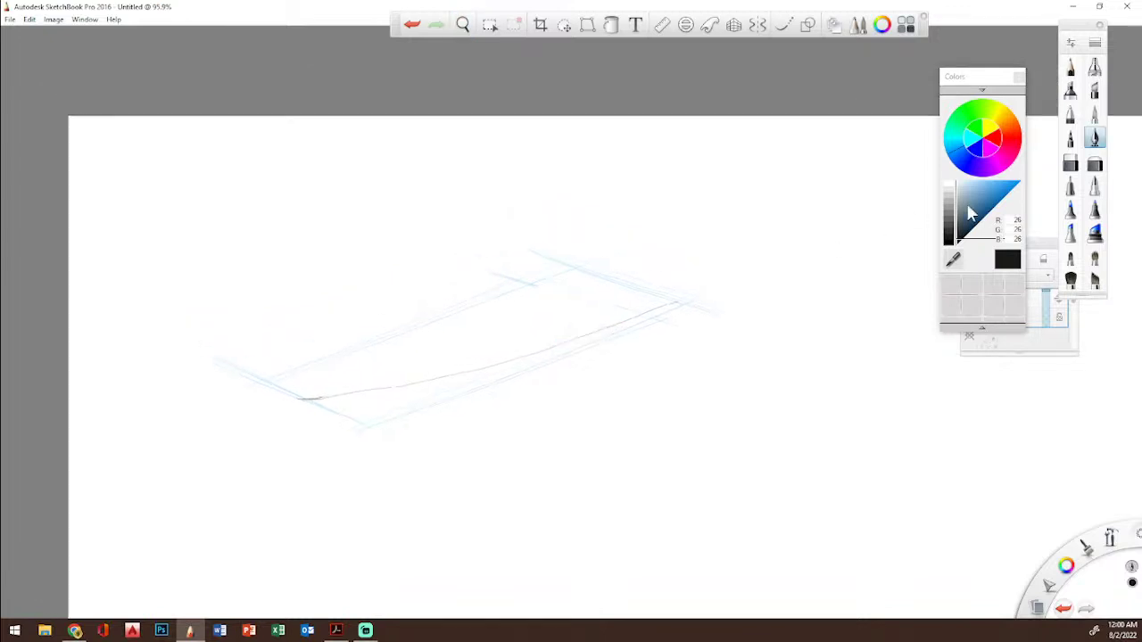
# Step: Raise blue verticals from two footprint-curve points and from their matching points on the rectangle's opposite long edge
pyautogui.click(990, 203)
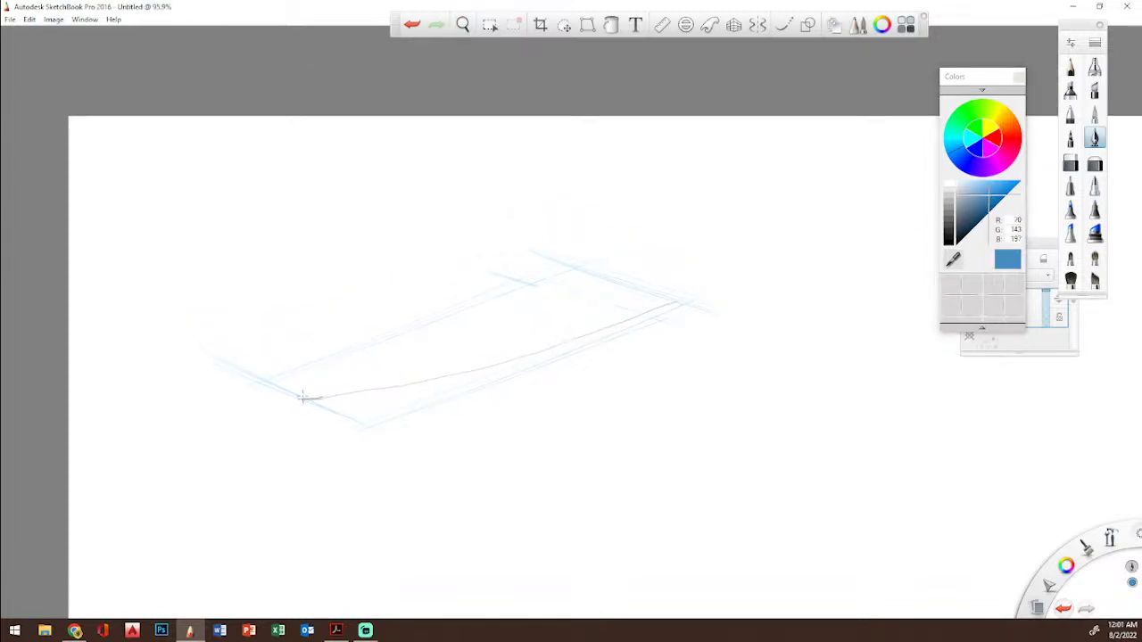
pyautogui.moveTo(304, 399); pyautogui.dragTo(300, 270)
pyautogui.moveTo(304, 400); pyautogui.dragTo(266, 384)
pyautogui.moveTo(388, 336); pyautogui.dragTo(385, 237)
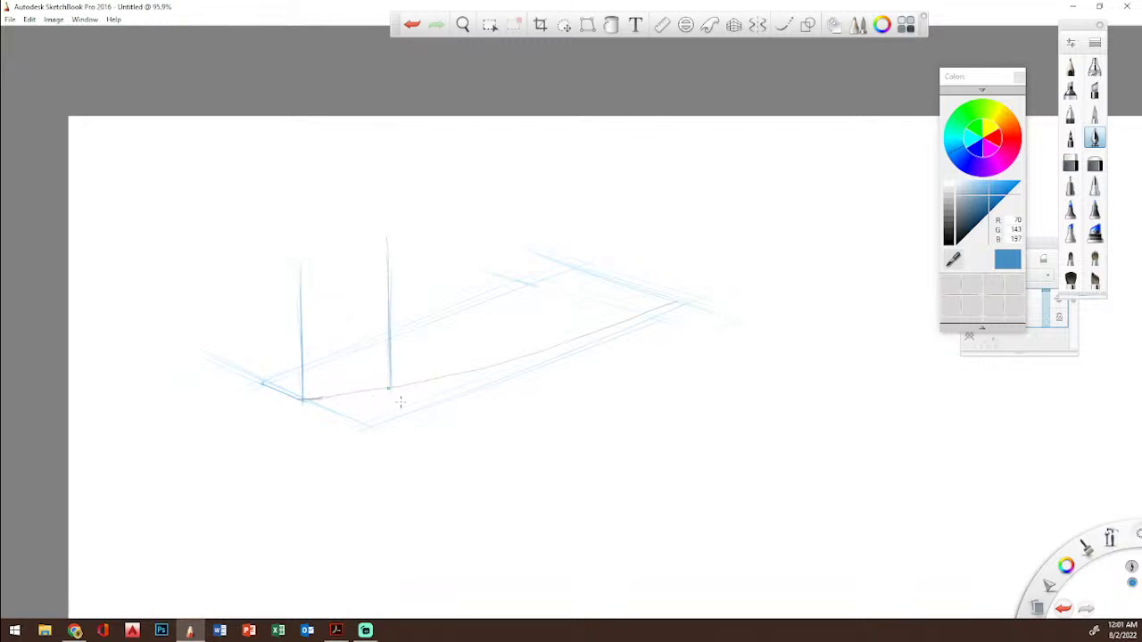
pyautogui.moveTo(388, 387); pyautogui.dragTo(318, 359)
pyautogui.moveTo(320, 359); pyautogui.dragTo(322, 225)
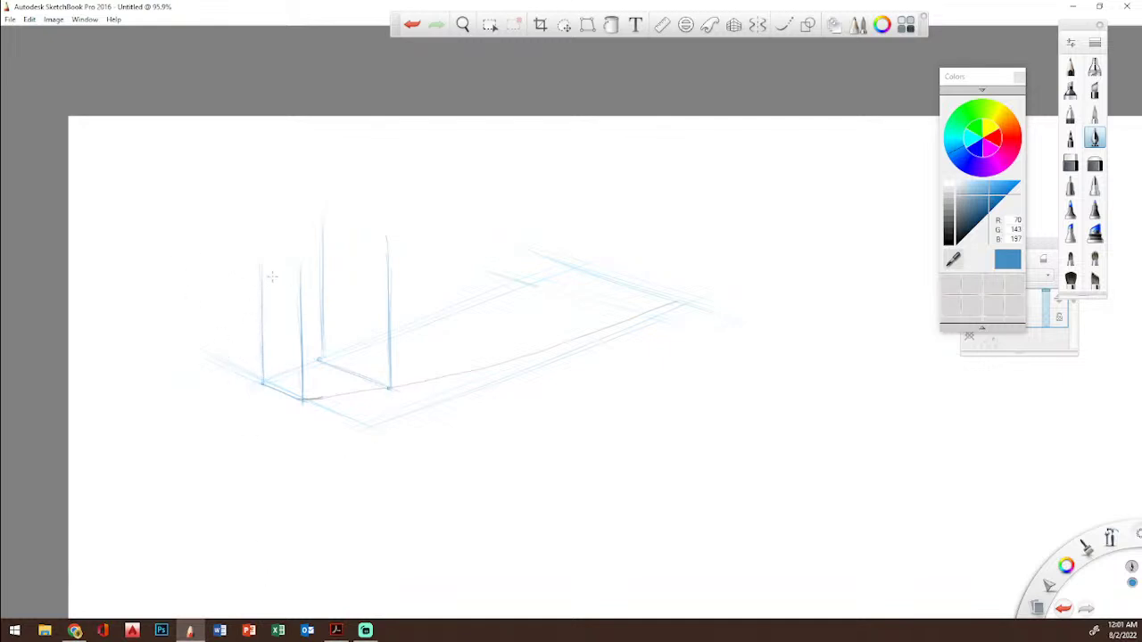
# Step: Join the first pair of verticals with a blue top line, dot its ends in black, and link it to the second upright
pyautogui.moveTo(255, 272); pyautogui.dragTo(310, 285)
pyautogui.click(946, 242)
pyautogui.moveTo(297, 285); pyautogui.dragTo(262, 276)
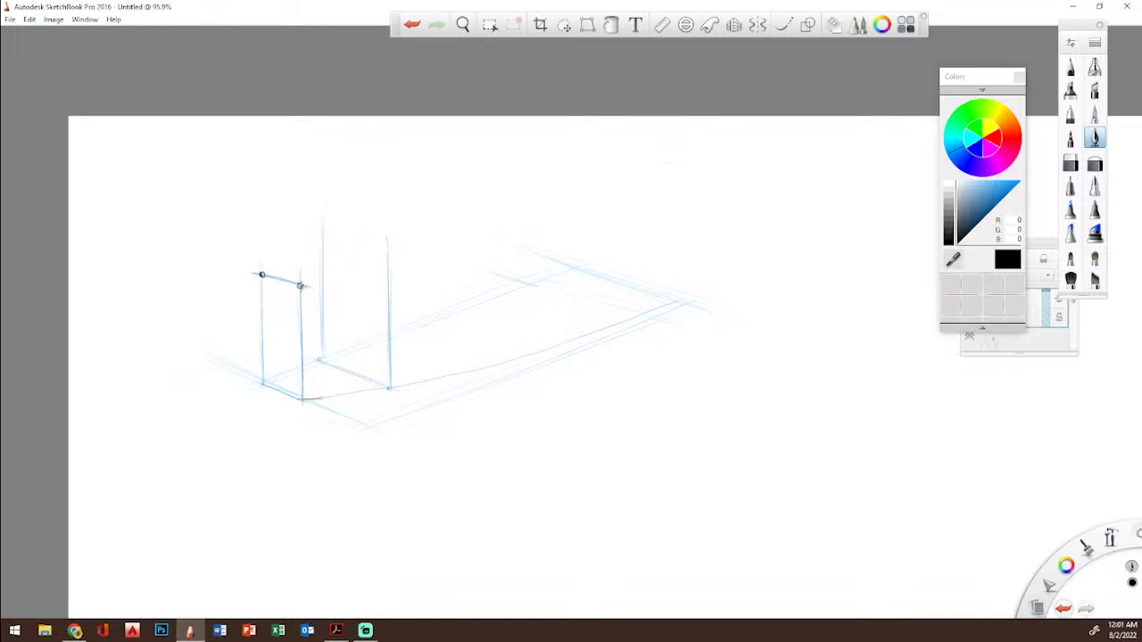
pyautogui.moveTo(305, 278); pyautogui.dragTo(384, 237)
# Step: Close the second frame's top in blue, dot its mirrored corner, and draw the mirrored segment and extended original curve in black
pyautogui.click(997, 190)
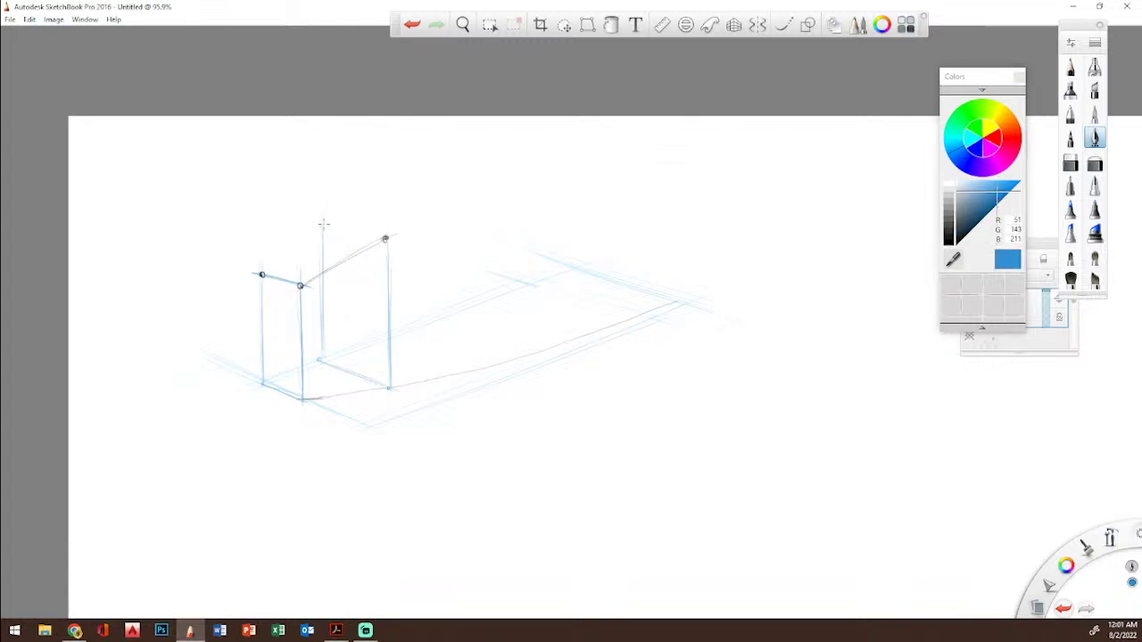
pyautogui.moveTo(320, 224); pyautogui.dragTo(384, 238)
pyautogui.click(957, 243)
pyautogui.click(324, 225)
pyautogui.moveTo(262, 274); pyautogui.dragTo(323, 226)
pyautogui.moveTo(301, 285)
pyautogui.mouseDown()
pyautogui.moveTo(436, 212)
pyautogui.moveTo(417, 221)
pyautogui.moveTo(648, 174)
pyautogui.mouseUp()
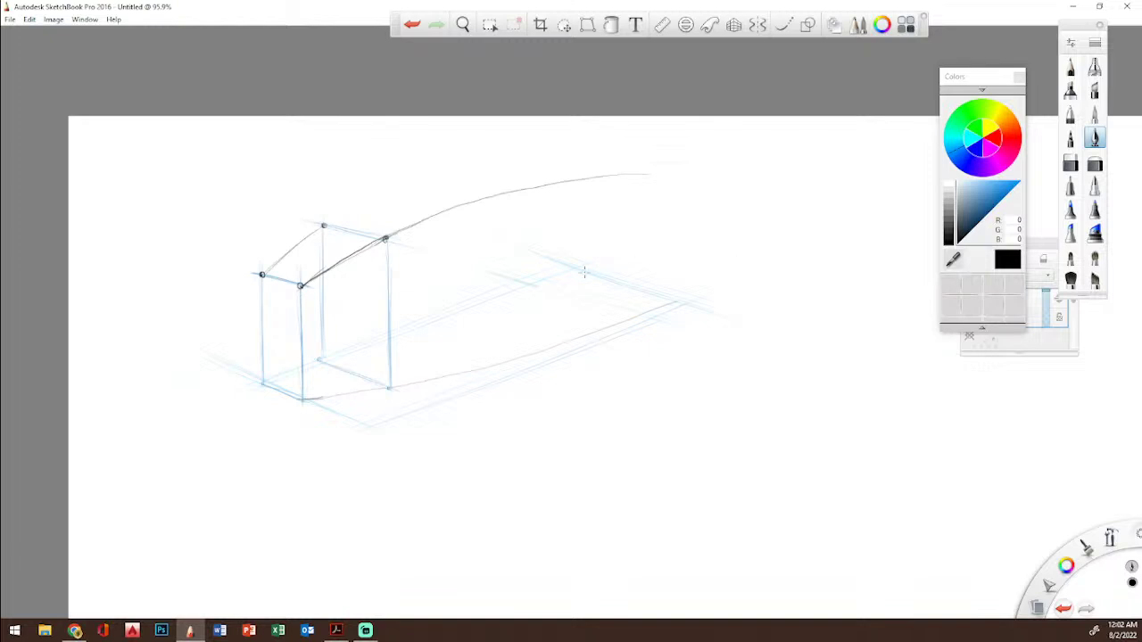
# Step: Dot a third point on the upper curve in black and drop a blue vertical from it to a dotted point on the footprint curve
pyautogui.click(490, 195)
pyautogui.click(990, 185)
pyautogui.moveTo(490, 197); pyautogui.dragTo(490, 311)
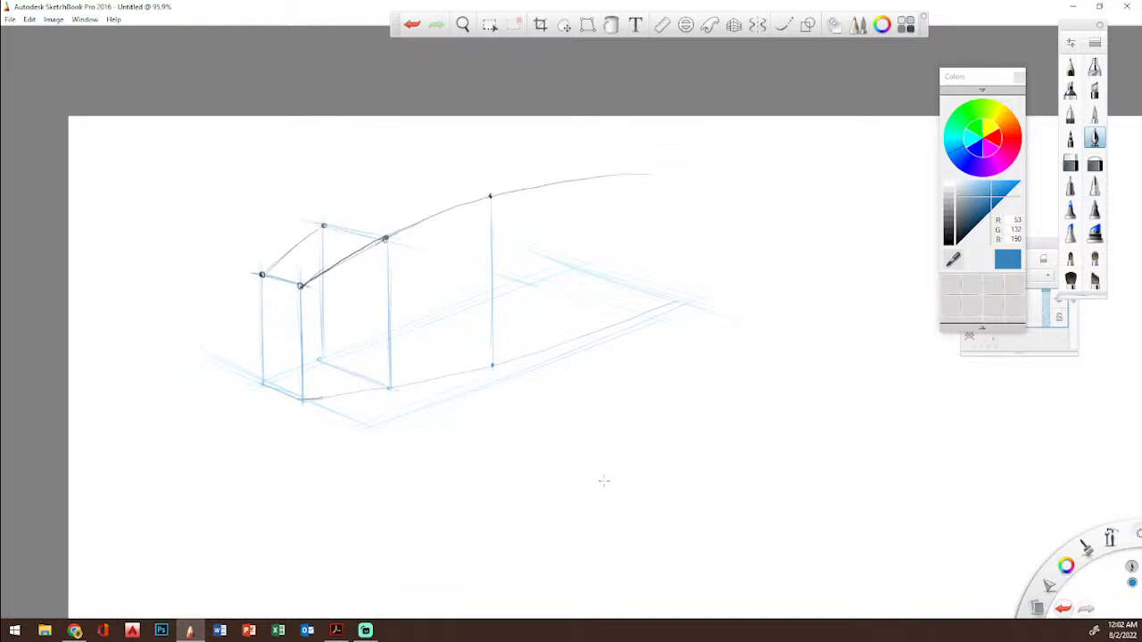
pyautogui.click(492, 365)
# Step: Complete the third frame in blue with a base line to the far long edge, an inner vertical and a top line with a dotted corner
pyautogui.moveTo(438, 346); pyautogui.dragTo(406, 333)
pyautogui.moveTo(491, 364)
pyautogui.mouseDown()
pyautogui.moveTo(437, 344)
pyautogui.moveTo(408, 267)
pyautogui.mouseUp()
pyautogui.moveTo(407, 316); pyautogui.dragTo(407, 235)
pyautogui.moveTo(407, 298)
pyautogui.mouseDown()
pyautogui.moveTo(406, 149)
pyautogui.moveTo(414, 183)
pyautogui.moveTo(489, 195)
pyautogui.mouseUp()
pyautogui.moveTo(418, 184); pyautogui.dragTo(516, 200)
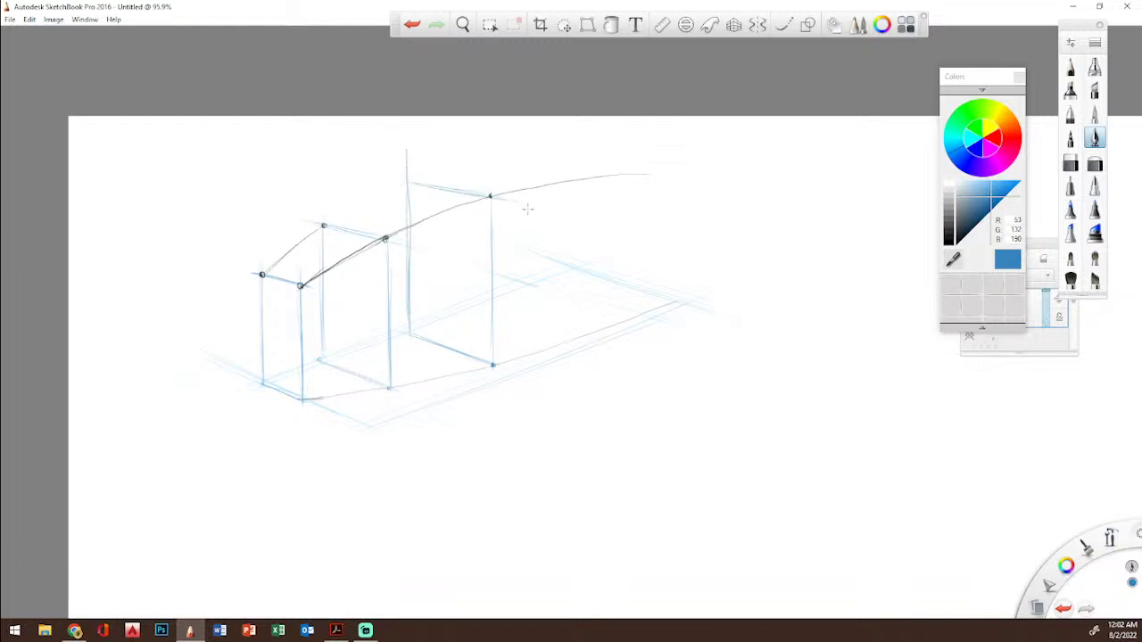
pyautogui.click(406, 185)
# Step: Draw the fourth frame's base line and outer vertical in blue, and extend the black upper curve to a dotted point on it
pyautogui.moveTo(563, 272); pyautogui.dragTo(670, 305)
pyautogui.moveTo(667, 303)
pyautogui.mouseDown()
pyautogui.moveTo(667, 150)
pyautogui.moveTo(653, 178)
pyautogui.moveTo(671, 183)
pyautogui.mouseUp()
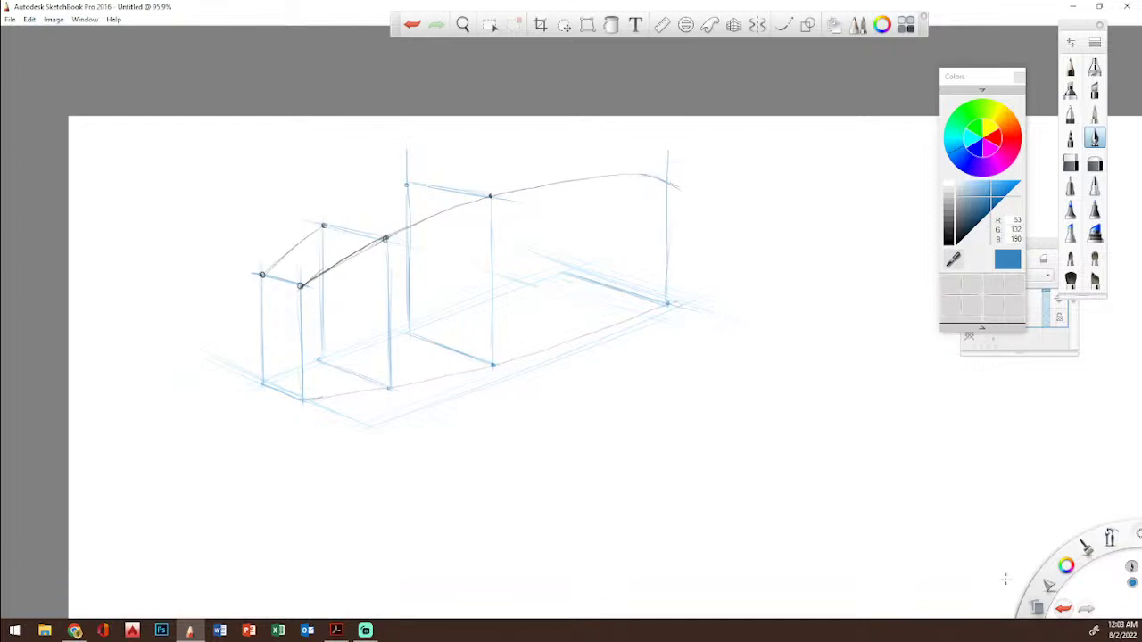
pyautogui.click(1062, 610)
pyautogui.click(1061, 609)
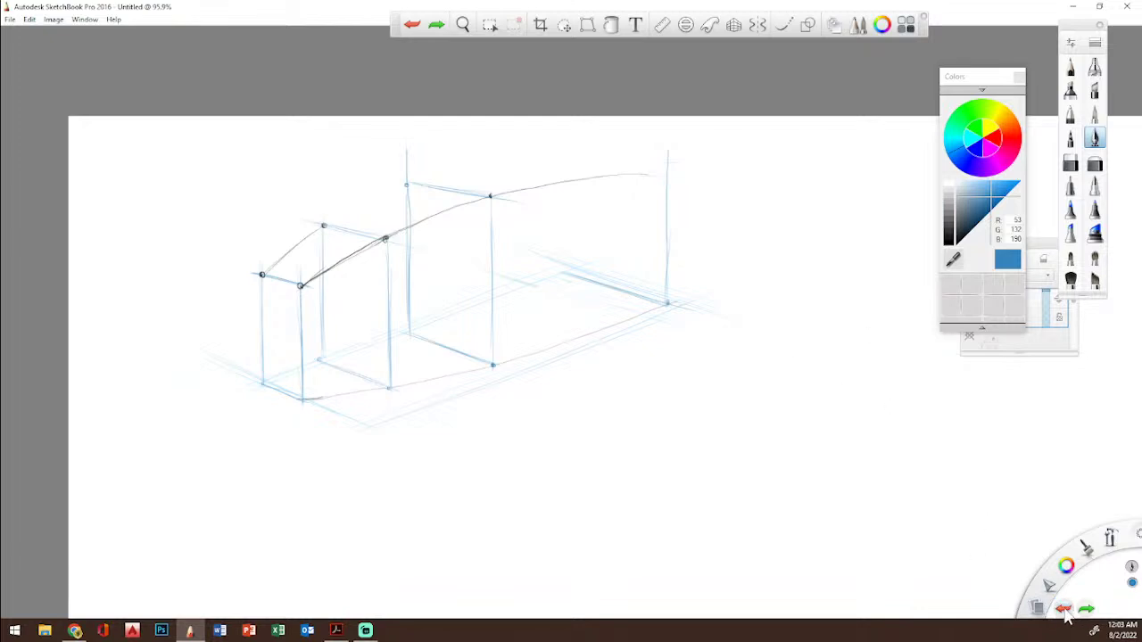
pyautogui.click(954, 239)
pyautogui.moveTo(580, 180); pyautogui.dragTo(687, 162)
pyautogui.click(667, 164)
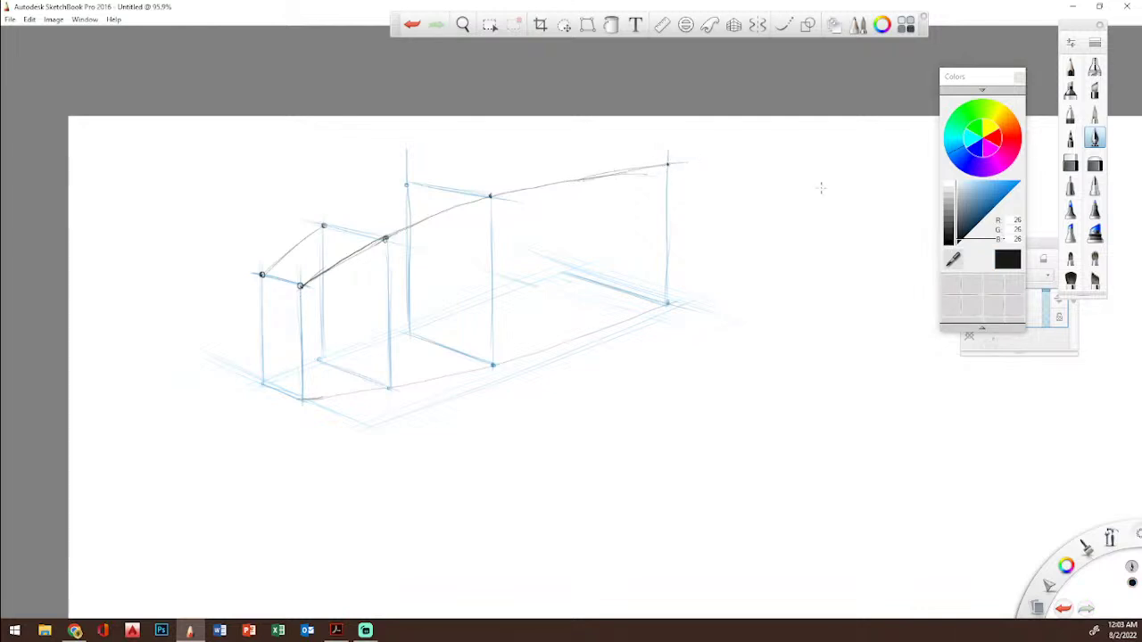
# Step: Raise the fourth frame's inner vertical in blue and close its top from the end of the black curve
pyautogui.click(996, 188)
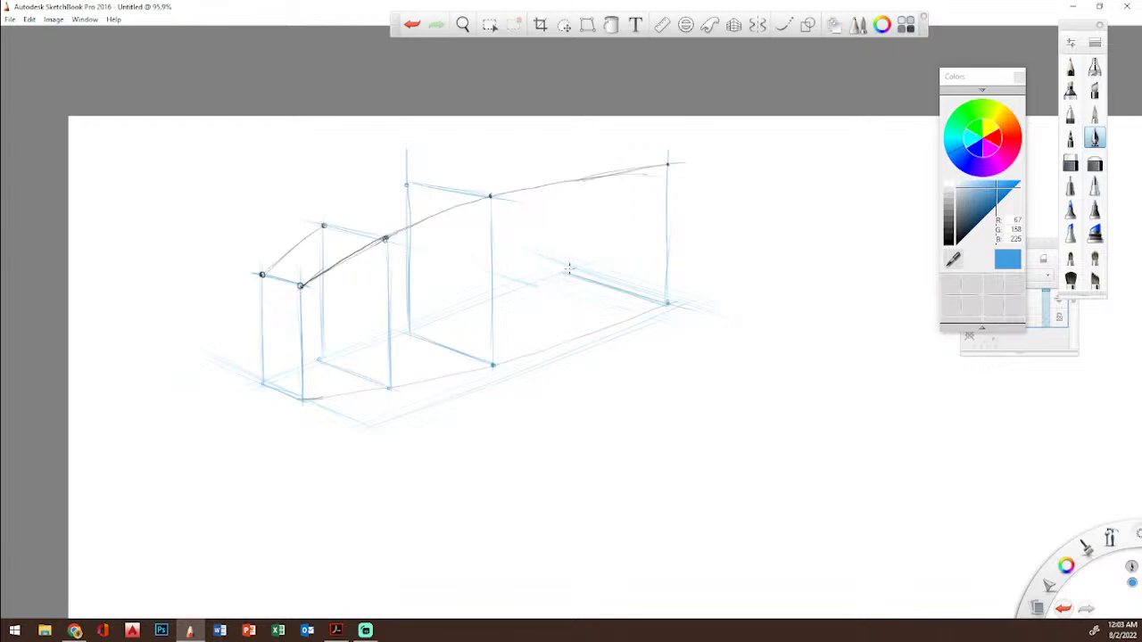
pyautogui.moveTo(564, 241); pyautogui.dragTo(564, 203)
pyautogui.moveTo(566, 259); pyautogui.dragTo(567, 134)
pyautogui.moveTo(567, 186); pyautogui.dragTo(567, 144)
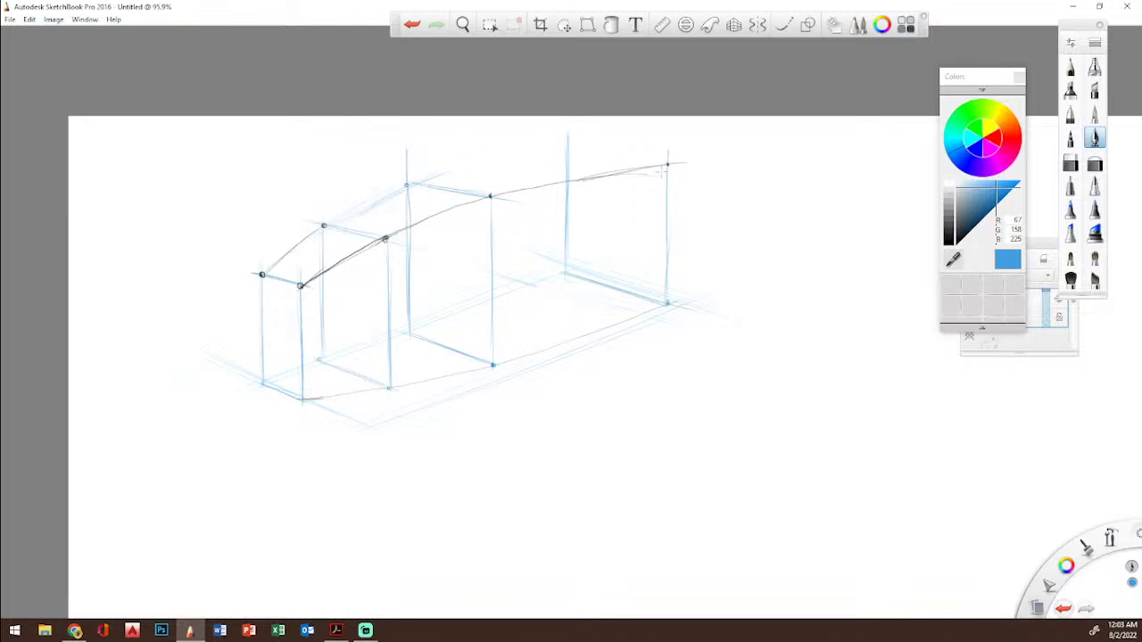
pyautogui.moveTo(635, 151); pyautogui.dragTo(686, 171)
# Step: Draw a blue curve through the inner top corners of all four frames
pyautogui.moveTo(403, 189); pyautogui.dragTo(552, 136)
pyautogui.moveTo(477, 166); pyautogui.dragTo(585, 142)
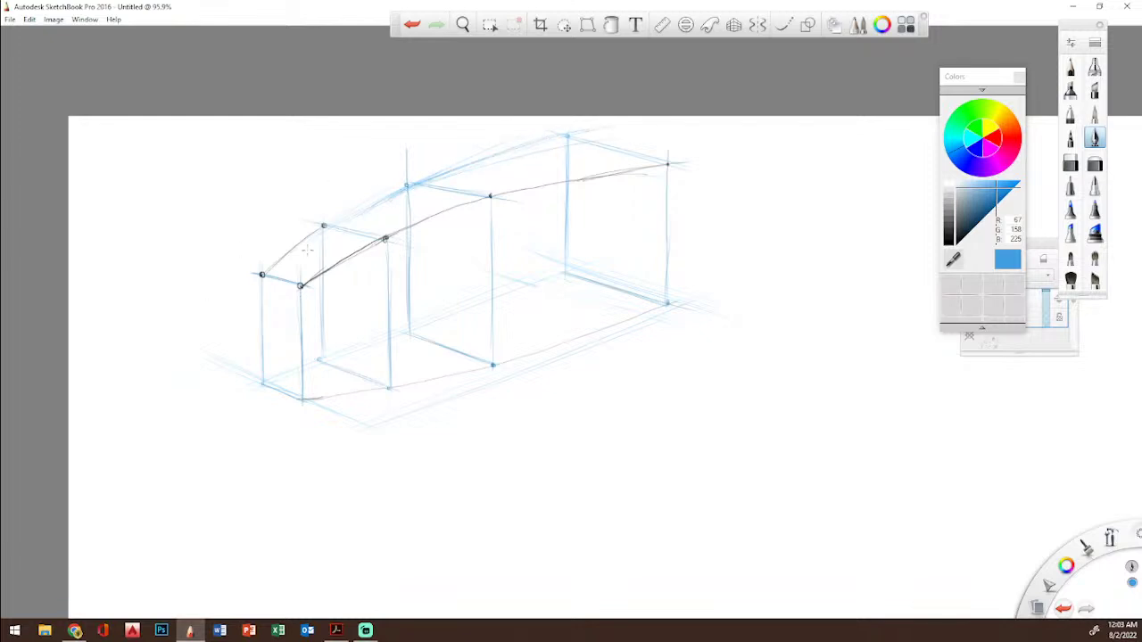
pyautogui.moveTo(272, 267); pyautogui.dragTo(392, 192)
pyautogui.moveTo(311, 243); pyautogui.dragTo(475, 160)
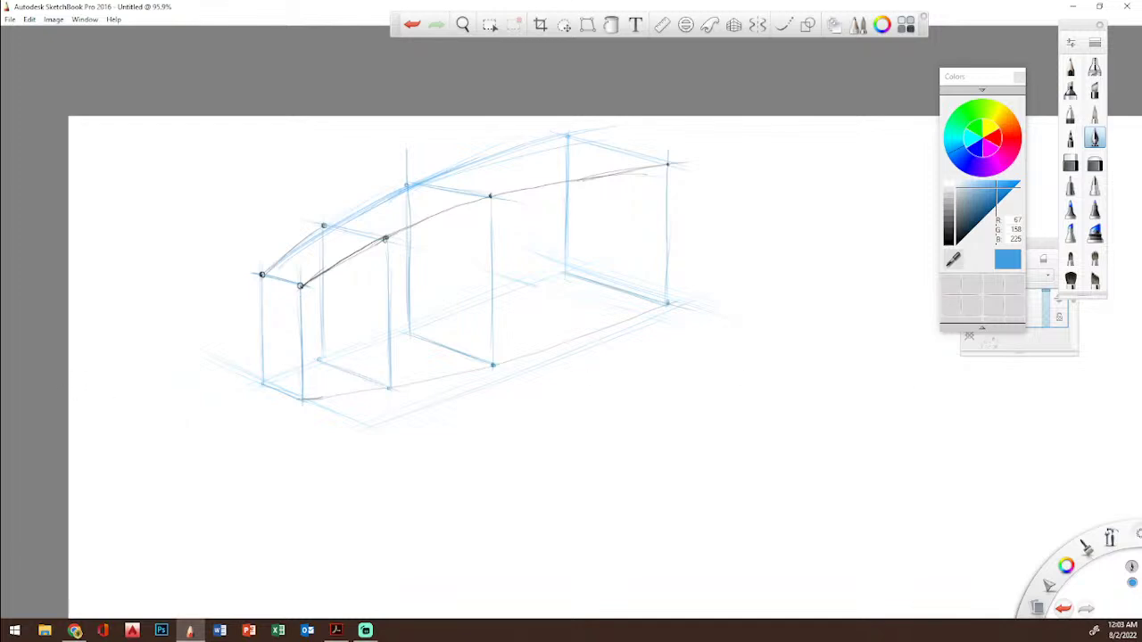
pyautogui.hotkey('alt', 'Tab')
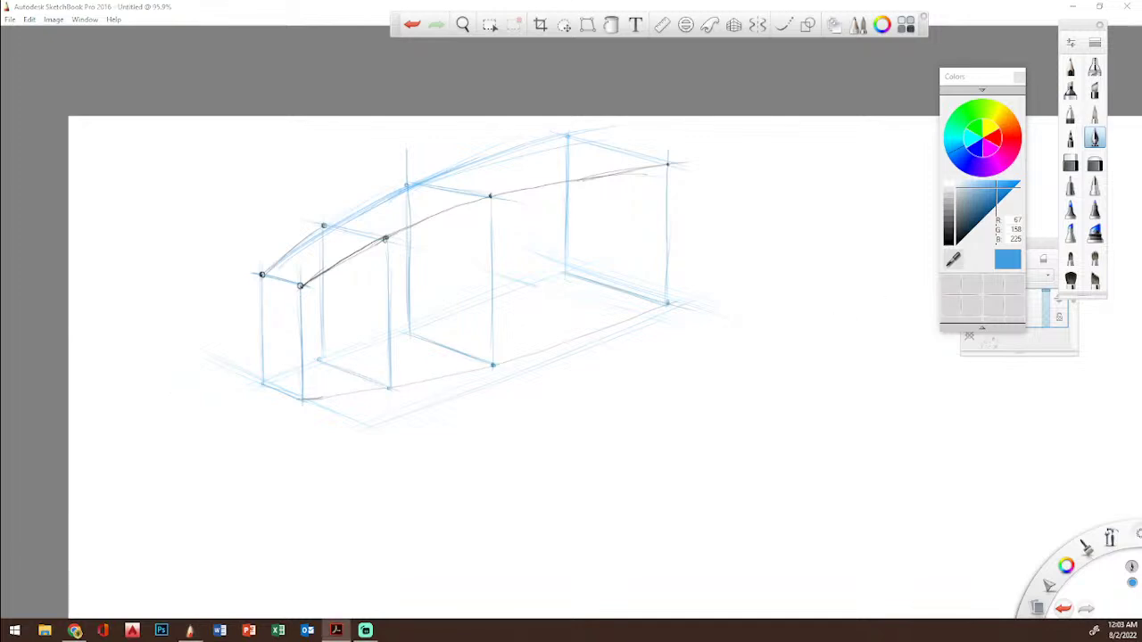
pyautogui.hotkey('alt', 'Tab')
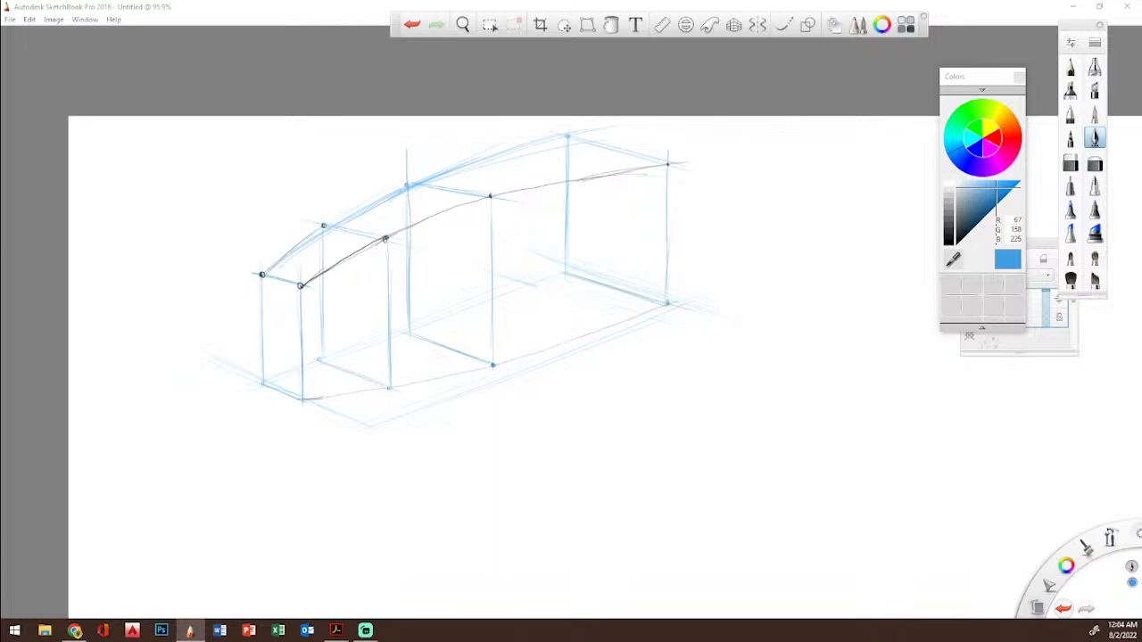
pyautogui.hotkey('alt', 'Tab')
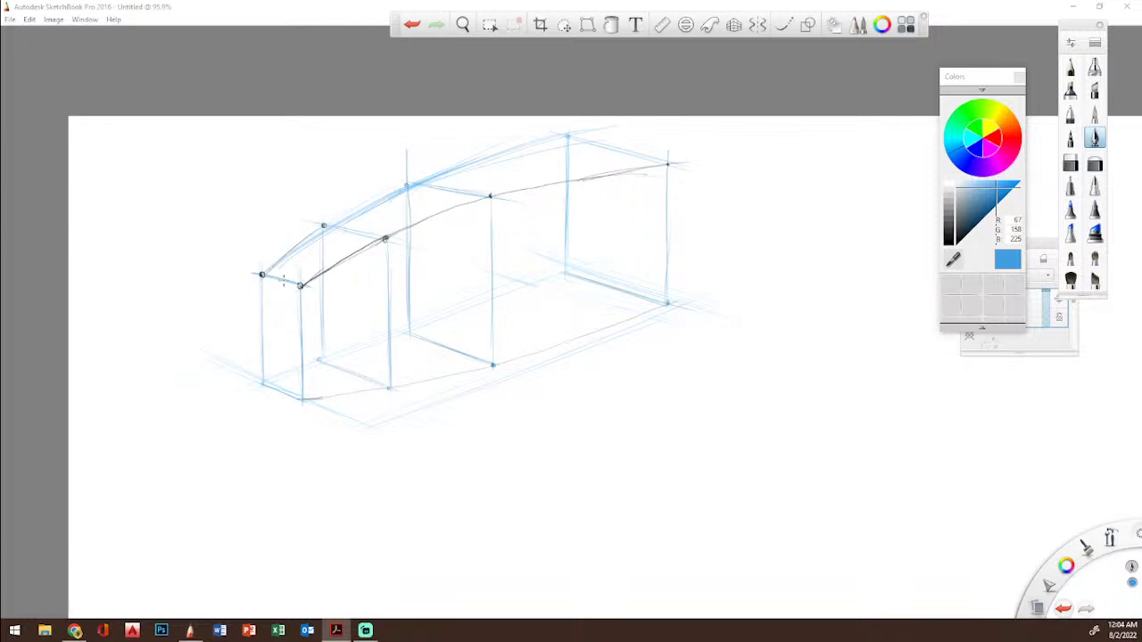
# Step: Extend the first frame's top and base lines in blue beyond its inner vertical
pyautogui.click(301, 286)
pyautogui.moveTo(217, 264)
pyautogui.mouseDown()
pyautogui.moveTo(301, 286)
pyautogui.moveTo(244, 270)
pyautogui.mouseUp()
pyautogui.moveTo(208, 362); pyautogui.dragTo(285, 389)
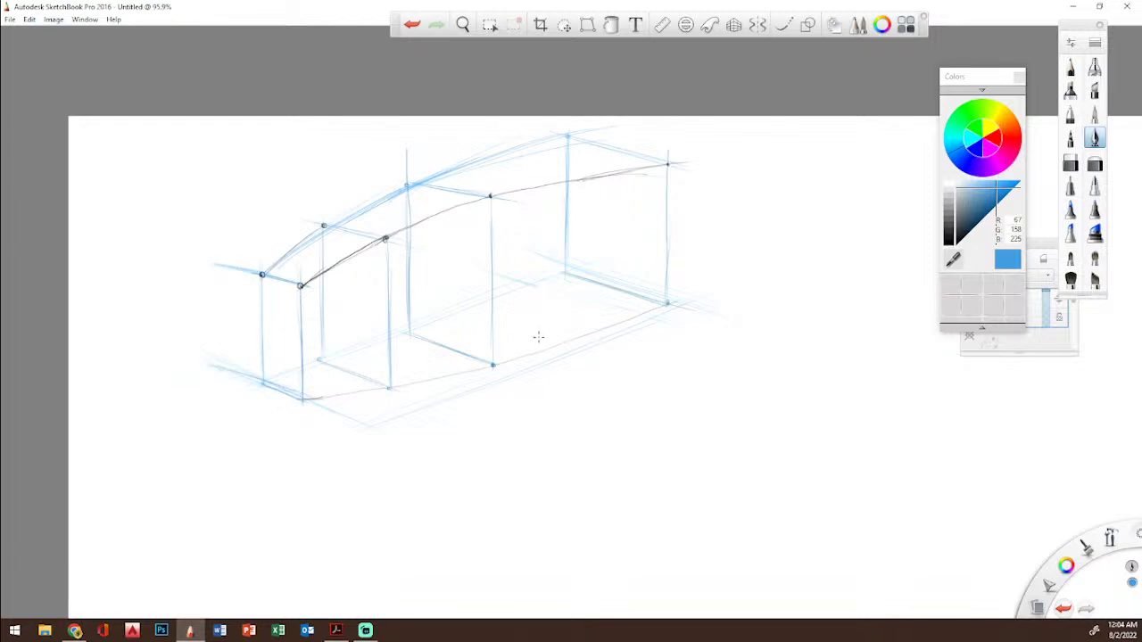
# Step: Mark the midpoint of the first frame's inner vertical in red and draw a red diagonal through it from the outer base corner
pyautogui.click(1001, 147)
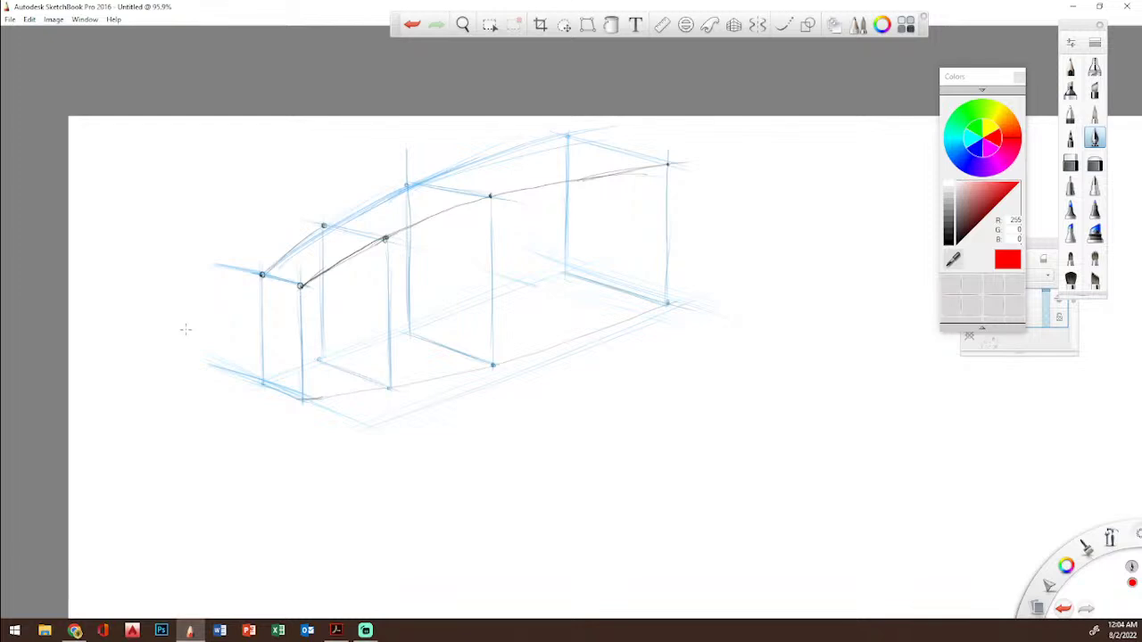
pyautogui.click(262, 333)
pyautogui.click(302, 398)
pyautogui.moveTo(259, 323)
pyautogui.mouseDown()
pyautogui.moveTo(288, 371)
pyautogui.moveTo(275, 356)
pyautogui.mouseUp()
# Step: Sketch a small red explanatory rectangle with one diagonal on the empty canvas below the construction
pyautogui.moveTo(184, 544)
pyautogui.mouseDown()
pyautogui.moveTo(178, 471)
pyautogui.moveTo(248, 470)
pyautogui.moveTo(216, 549)
pyautogui.moveTo(271, 544)
pyautogui.mouseUp()
pyautogui.moveTo(266, 472); pyautogui.dragTo(269, 544)
pyautogui.moveTo(182, 476); pyautogui.dragTo(273, 552)
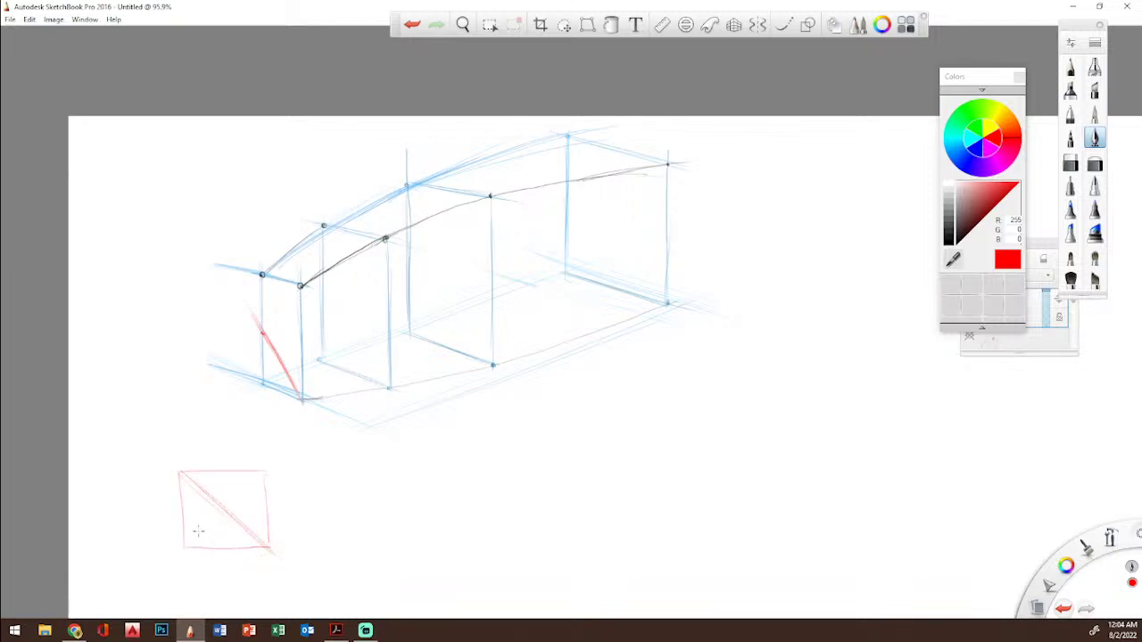
# Step: Extend the first red diagonal to a dotted point on the top line, drop a red vertical, and extend the first and fourth base lines in red
pyautogui.moveTo(228, 271); pyautogui.dragTo(257, 329)
pyautogui.click(221, 266)
pyautogui.moveTo(264, 390); pyautogui.dragTo(193, 417)
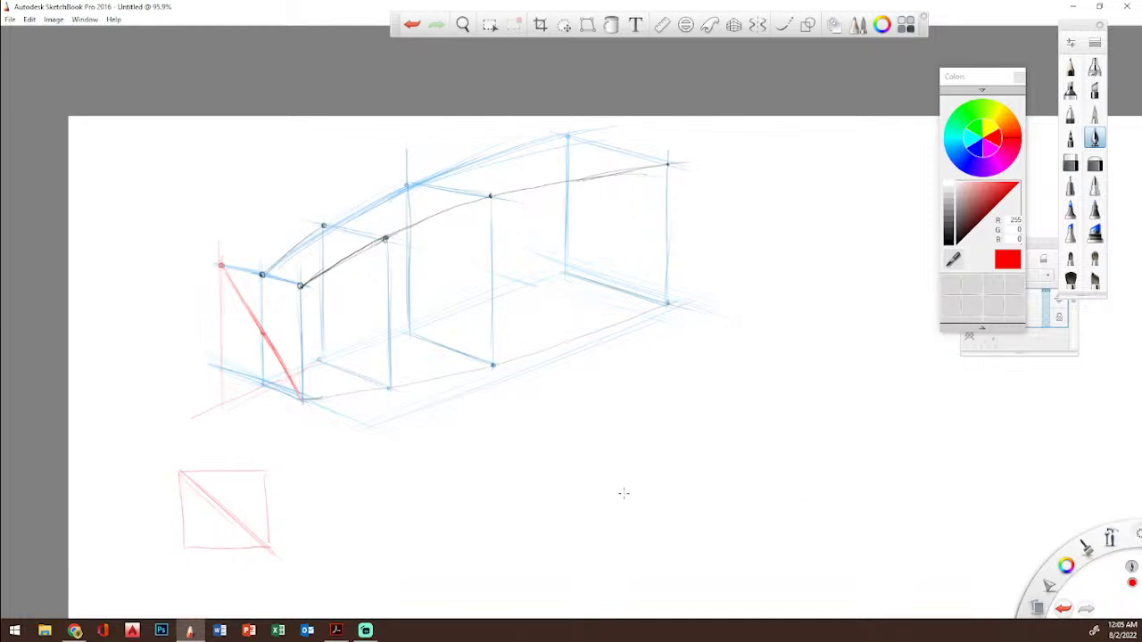
pyautogui.moveTo(191, 360); pyautogui.dragTo(272, 389)
pyautogui.click(222, 371)
pyautogui.moveTo(515, 257); pyautogui.dragTo(567, 275)
pyautogui.hotkey('alt', 'Tab')
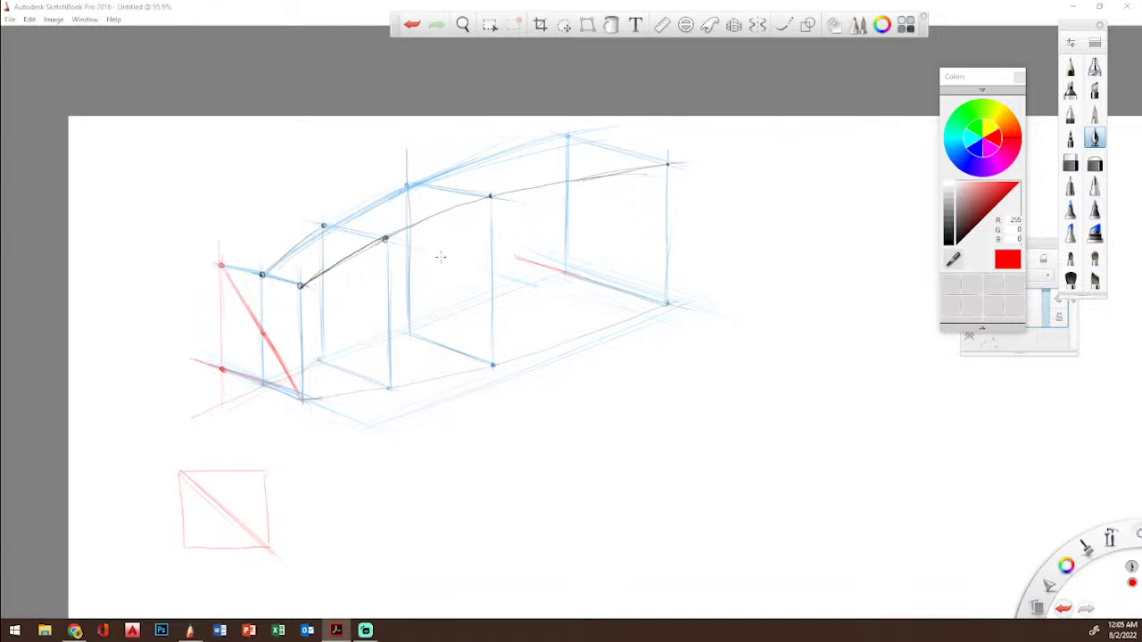
# Step: Extend the second frame's top and base lines in blue, and draw a red diagonal from its outer base corner through the inner vertical's midpoint
pyautogui.click(967, 159)
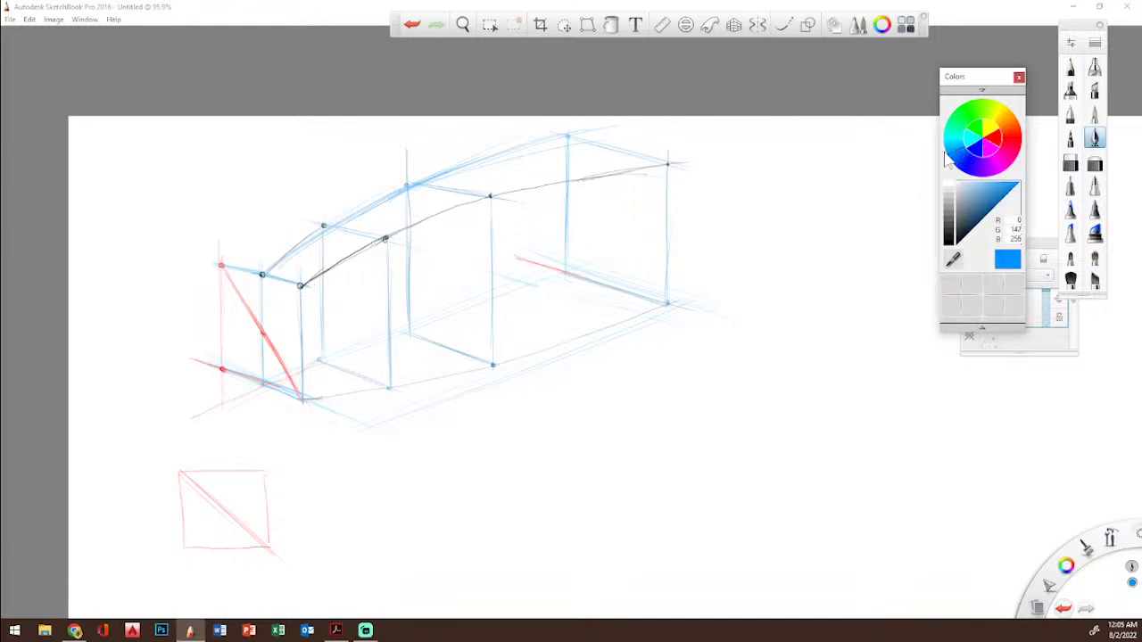
pyautogui.moveTo(266, 216)
pyautogui.mouseDown()
pyautogui.moveTo(303, 220)
pyautogui.moveTo(251, 209)
pyautogui.mouseUp()
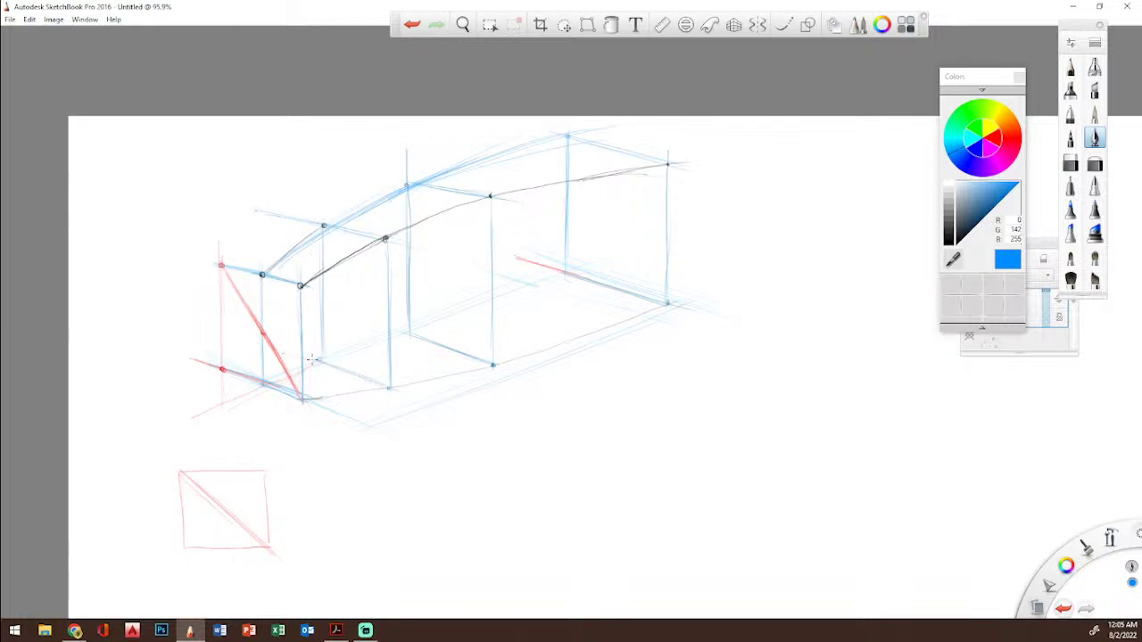
pyautogui.moveTo(241, 334); pyautogui.dragTo(317, 359)
pyautogui.click(997, 141)
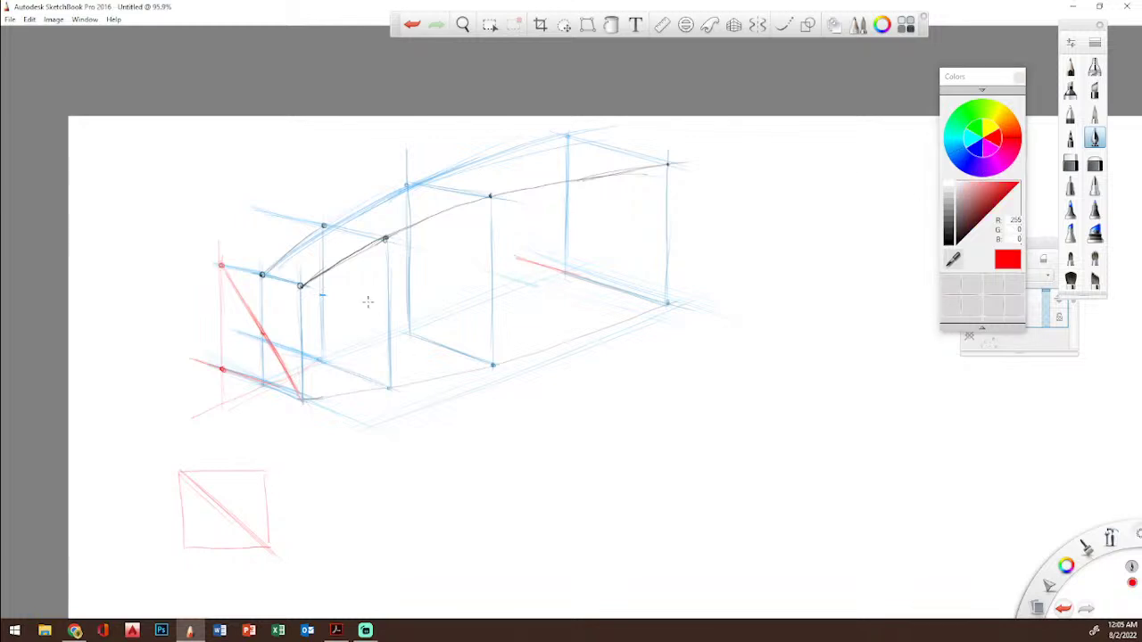
pyautogui.moveTo(374, 374); pyautogui.dragTo(389, 388)
# Step: Split the small explanatory rectangle with a red vertical centre line, dot its centre and mark the two halves
pyautogui.moveTo(230, 547); pyautogui.dragTo(224, 470)
pyautogui.click(226, 511)
pyautogui.moveTo(226, 542)
pyautogui.mouseDown()
pyautogui.moveTo(216, 459)
pyautogui.moveTo(238, 520)
pyautogui.moveTo(227, 473)
pyautogui.moveTo(239, 466)
pyautogui.moveTo(242, 507)
pyautogui.moveTo(206, 484)
pyautogui.moveTo(203, 523)
pyautogui.mouseUp()
pyautogui.click(223, 472)
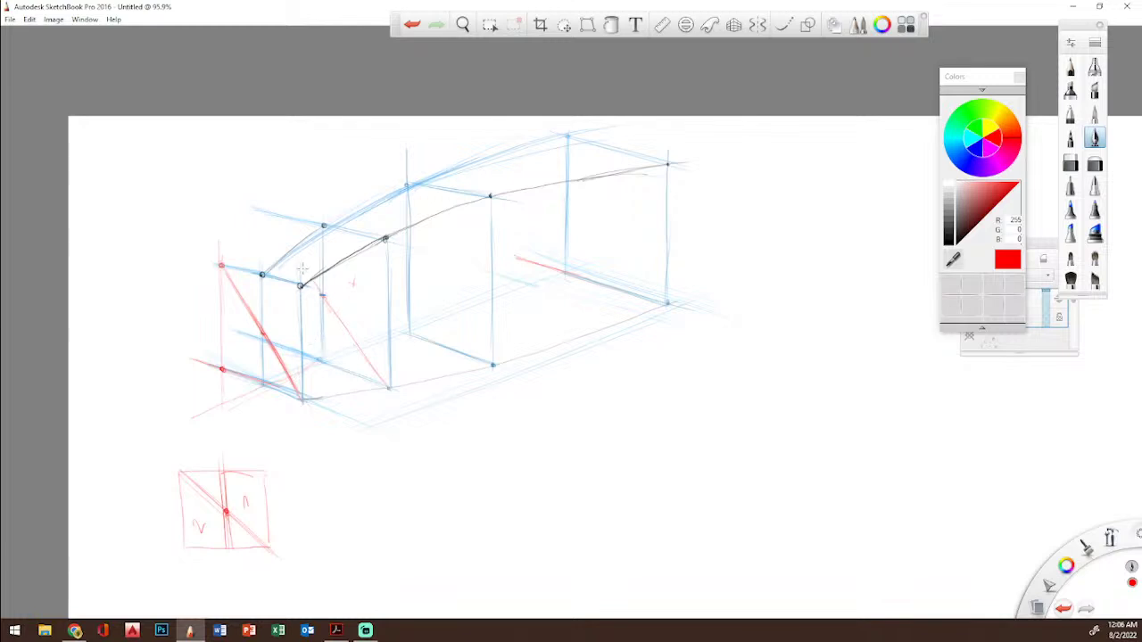
# Step: Extend the second frame's red diagonal to its top line, dot the intersection, and connect that point to the base line with a red vertical
pyautogui.moveTo(297, 261); pyautogui.dragTo(252, 195)
pyautogui.click(263, 212)
pyautogui.moveTo(266, 337); pyautogui.dragTo(265, 214)
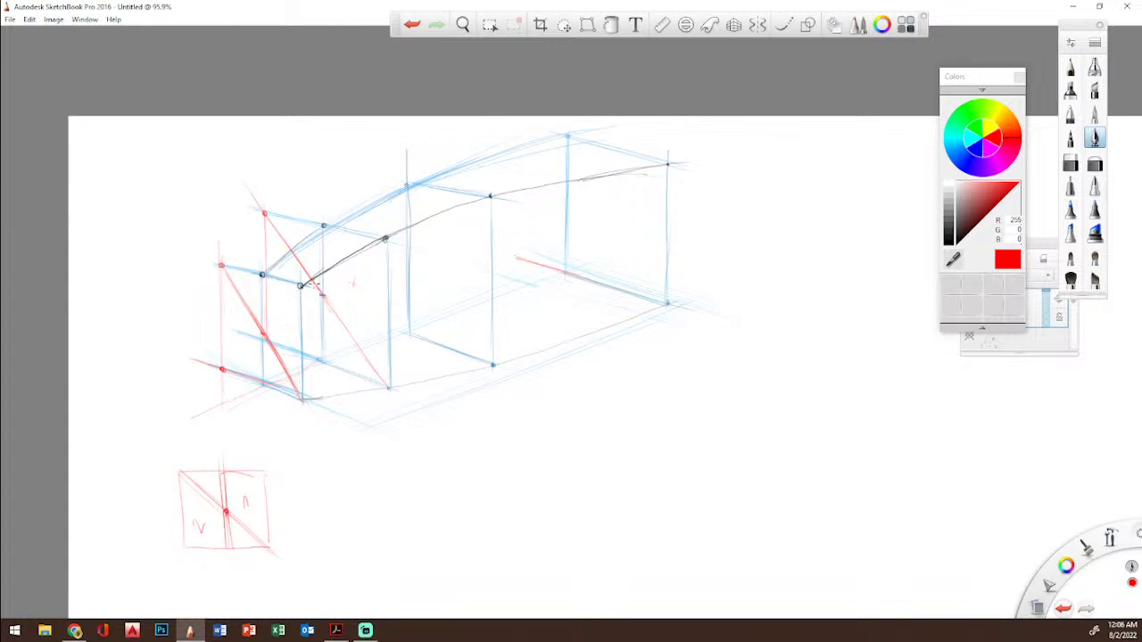
# Step: Darken the original upper curve in black from the first frame to the fourth, and mark the midpoint of the third frame's inner vertical
pyautogui.click(958, 242)
pyautogui.moveTo(302, 287)
pyautogui.mouseDown()
pyautogui.moveTo(489, 196)
pyautogui.moveTo(685, 163)
pyautogui.mouseUp()
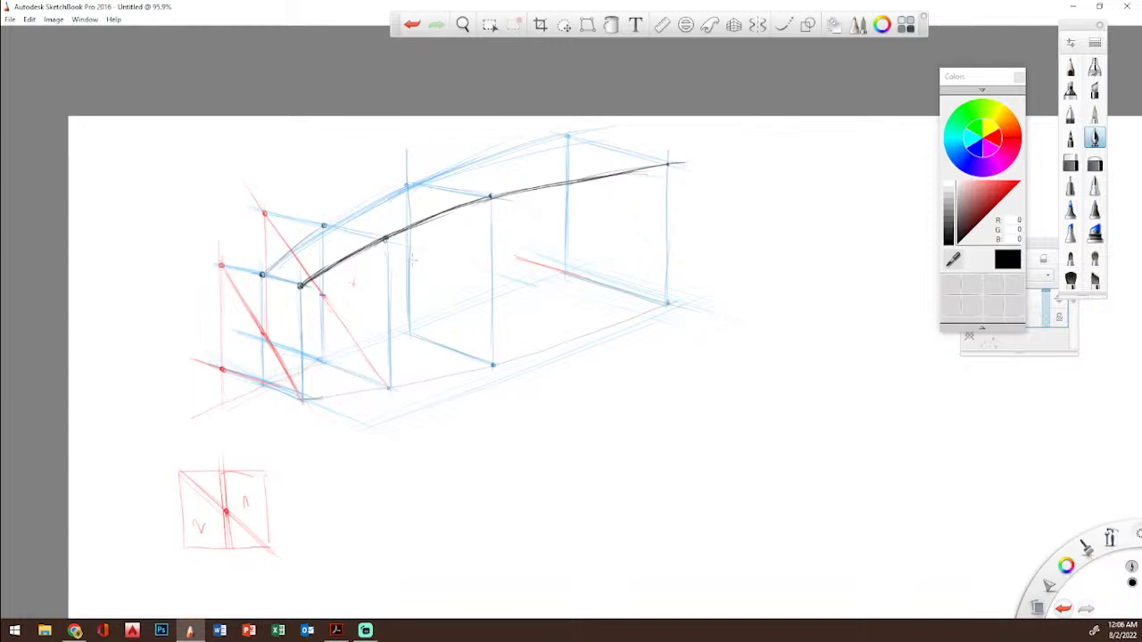
# Step: Extend the third frame's top and base lines in light blue beyond its inner vertical
pyautogui.click(959, 149)
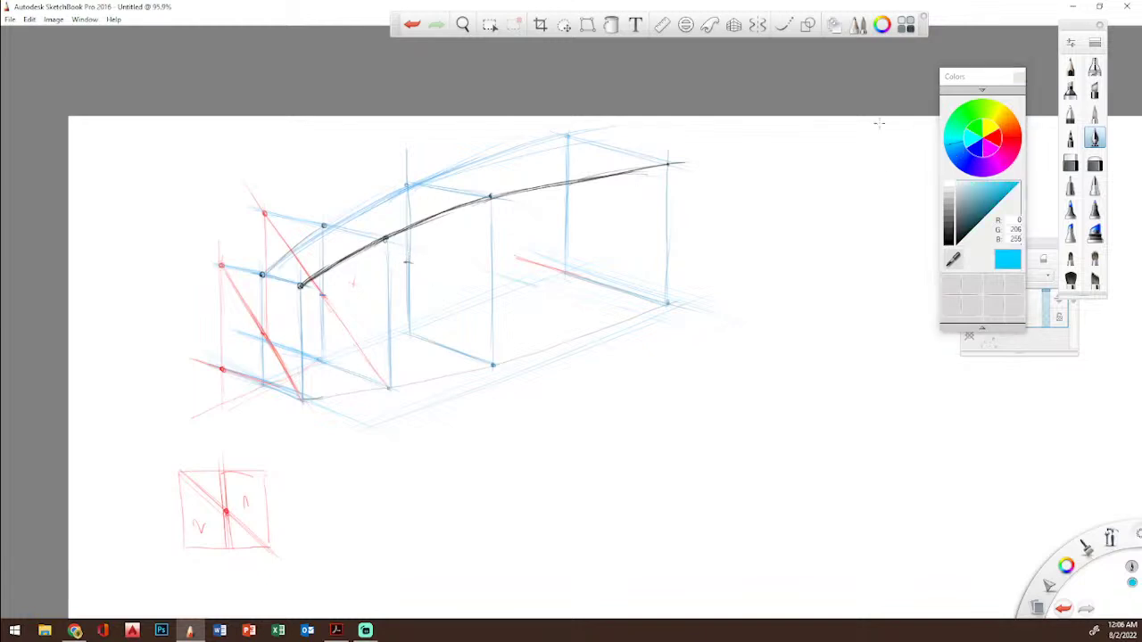
pyautogui.moveTo(337, 165); pyautogui.dragTo(408, 184)
pyautogui.moveTo(337, 308); pyautogui.dragTo(492, 364)
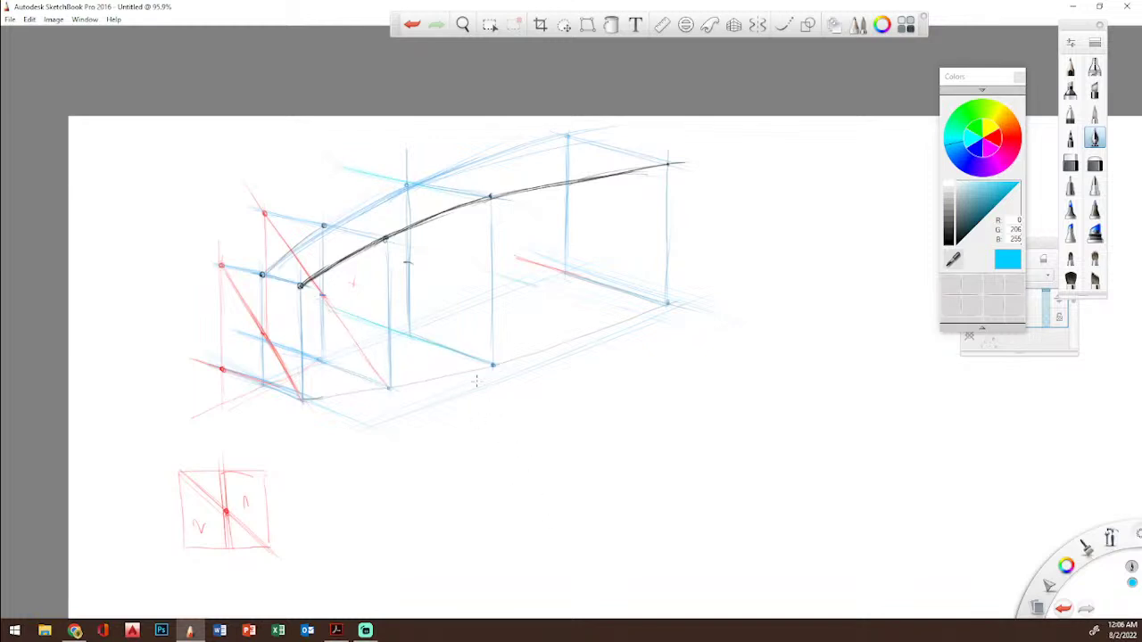
# Step: Draw the third frame's red diagonal through its inner midpoint, dot the intersection with the top line, and drop a red vertical to the base line
pyautogui.click(999, 147)
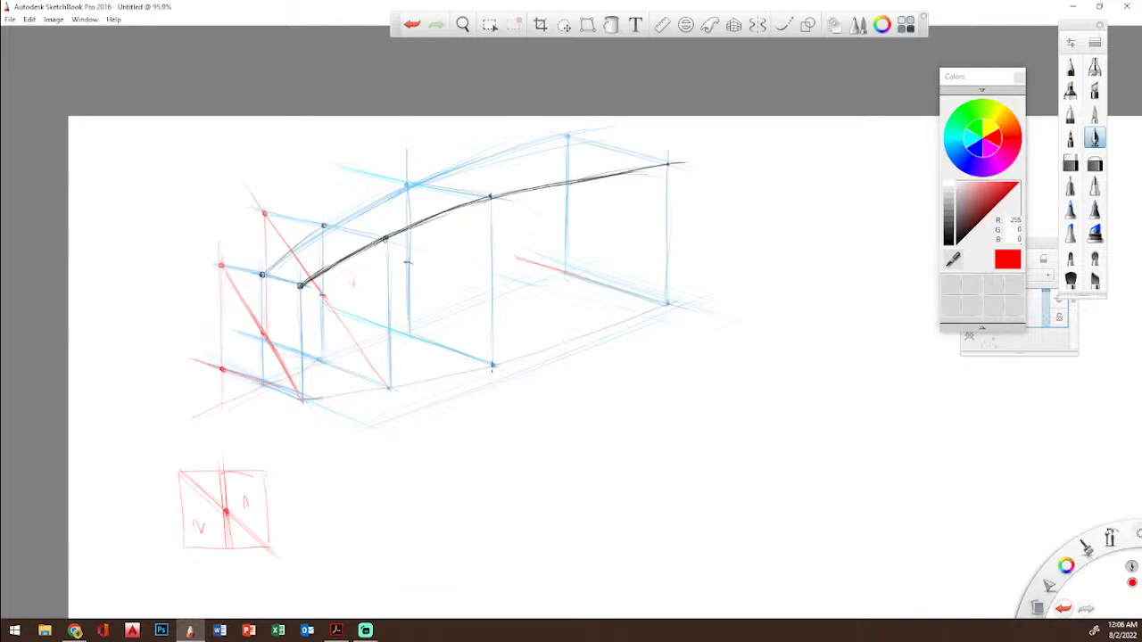
pyautogui.moveTo(407, 266); pyautogui.dragTo(492, 364)
pyautogui.moveTo(330, 169); pyautogui.dragTo(436, 294)
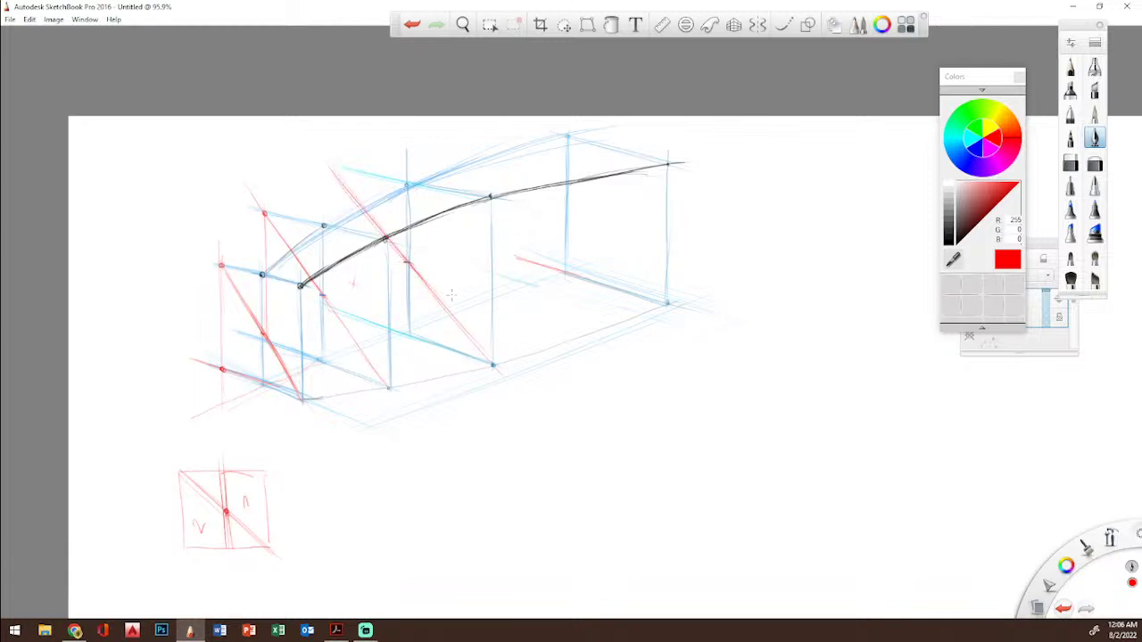
pyautogui.click(326, 163)
pyautogui.moveTo(325, 182); pyautogui.dragTo(326, 249)
pyautogui.moveTo(327, 204); pyautogui.dragTo(334, 312)
pyautogui.moveTo(326, 233); pyautogui.dragTo(333, 307)
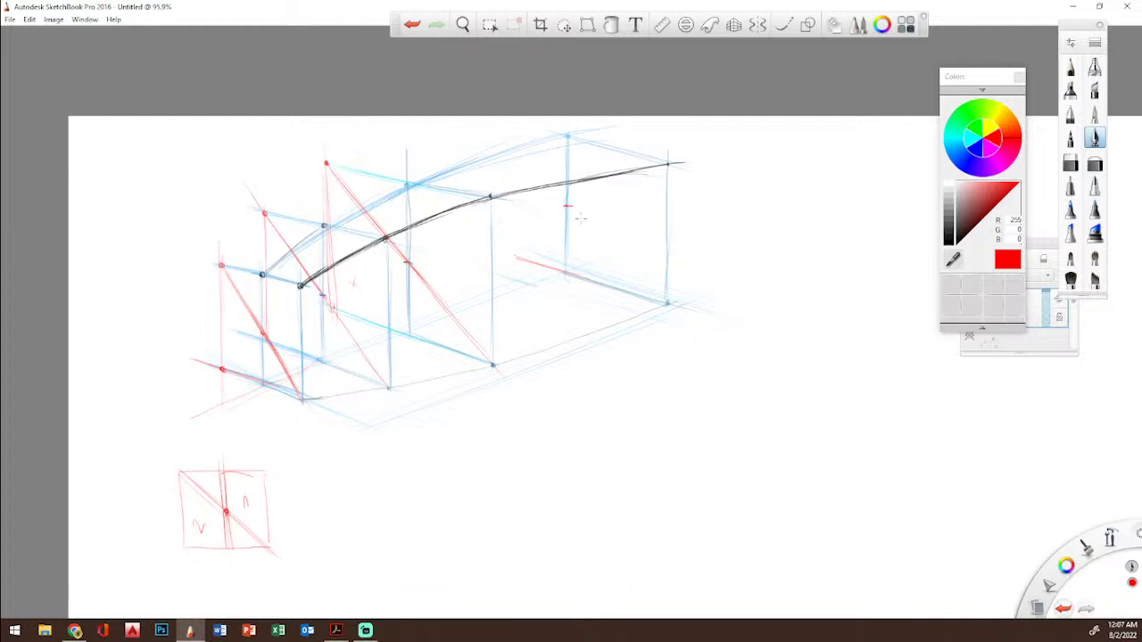
# Step: Draw the fourth frame's red diagonal through its inner midpoint, and complete its mirrored half with light blue top, base and vertical lines
pyautogui.moveTo(569, 209); pyautogui.dragTo(666, 301)
pyautogui.moveTo(484, 125); pyautogui.dragTo(566, 207)
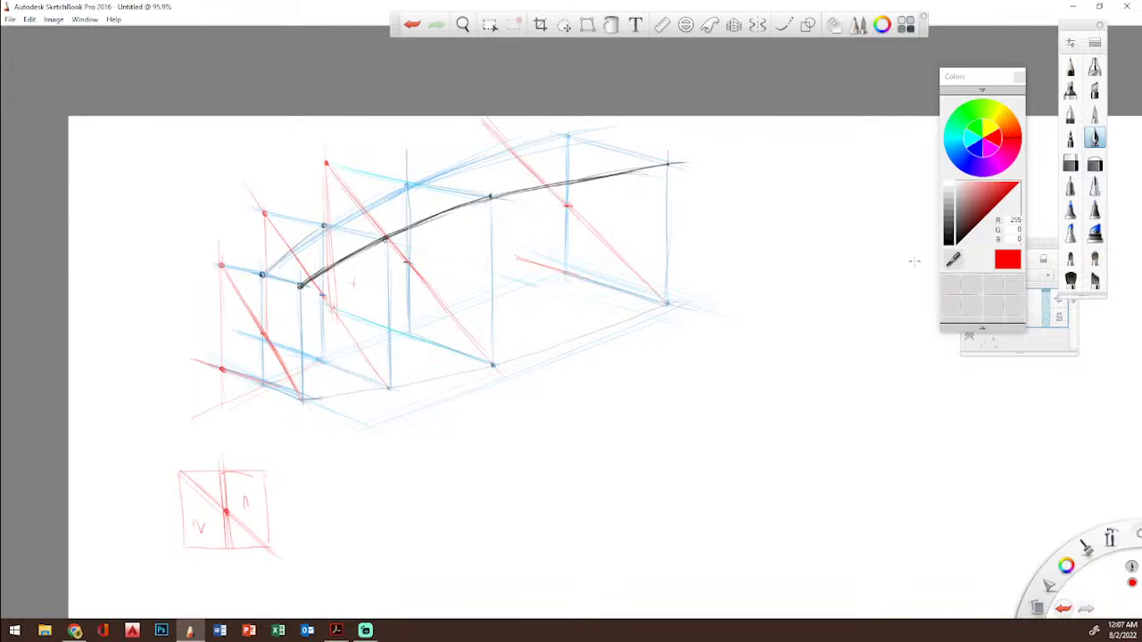
pyautogui.click(964, 157)
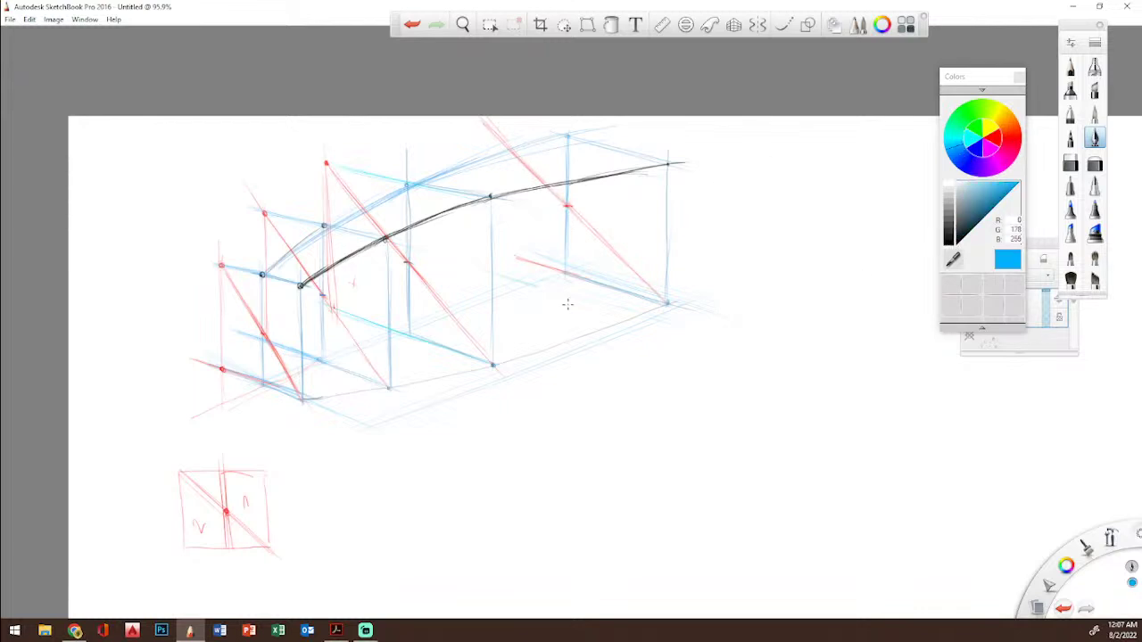
pyautogui.moveTo(487, 243); pyautogui.dragTo(556, 267)
pyautogui.moveTo(495, 114); pyautogui.dragTo(580, 140)
pyautogui.moveTo(477, 114); pyautogui.dragTo(480, 253)
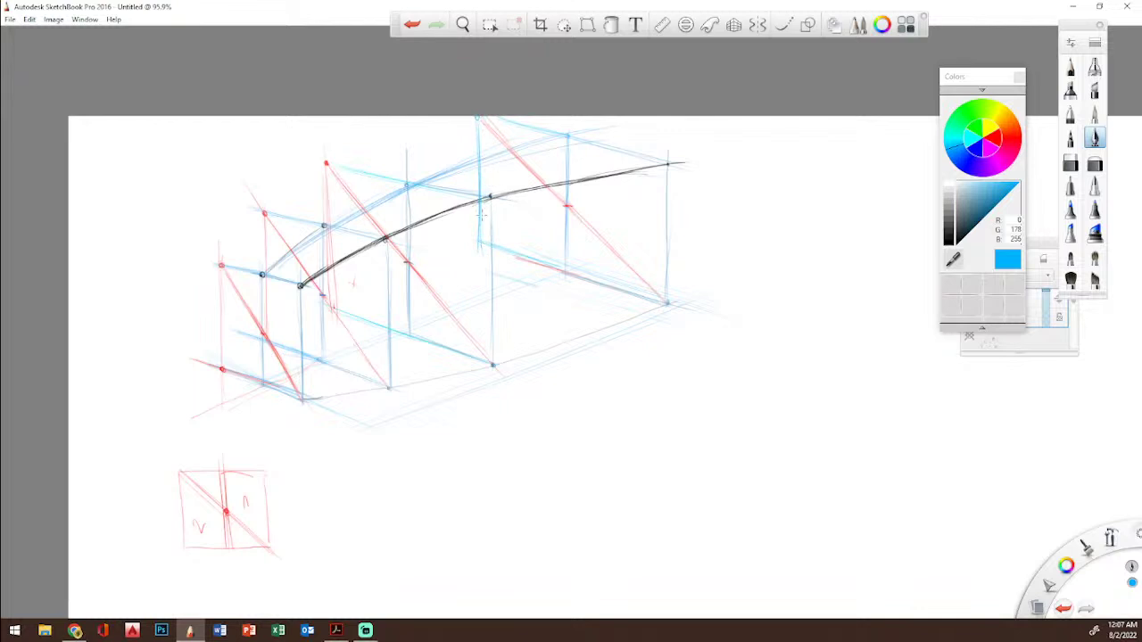
# Step: Draw the mirrored curve in black through the four mirrored top points and darken it with repeated strokes
pyautogui.click(958, 242)
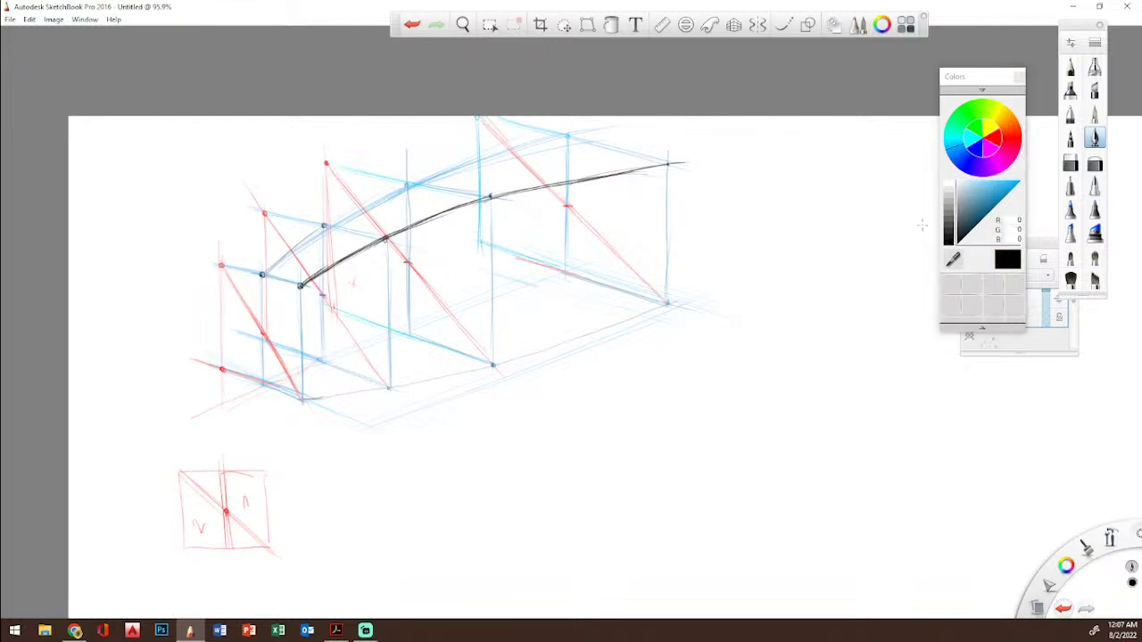
pyautogui.hotkey('alt', 'Tab')
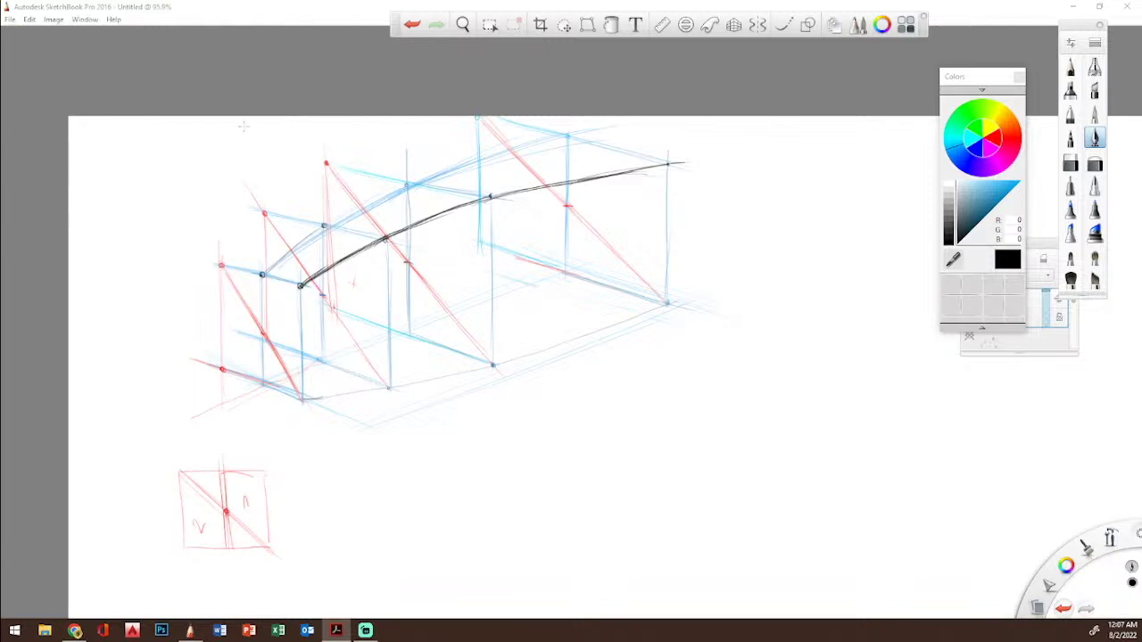
pyautogui.moveTo(221, 265)
pyautogui.mouseDown()
pyautogui.moveTo(258, 213)
pyautogui.moveTo(328, 160)
pyautogui.moveTo(392, 134)
pyautogui.mouseUp()
pyautogui.moveTo(323, 164); pyautogui.dragTo(451, 121)
pyautogui.moveTo(313, 174); pyautogui.dragTo(455, 116)
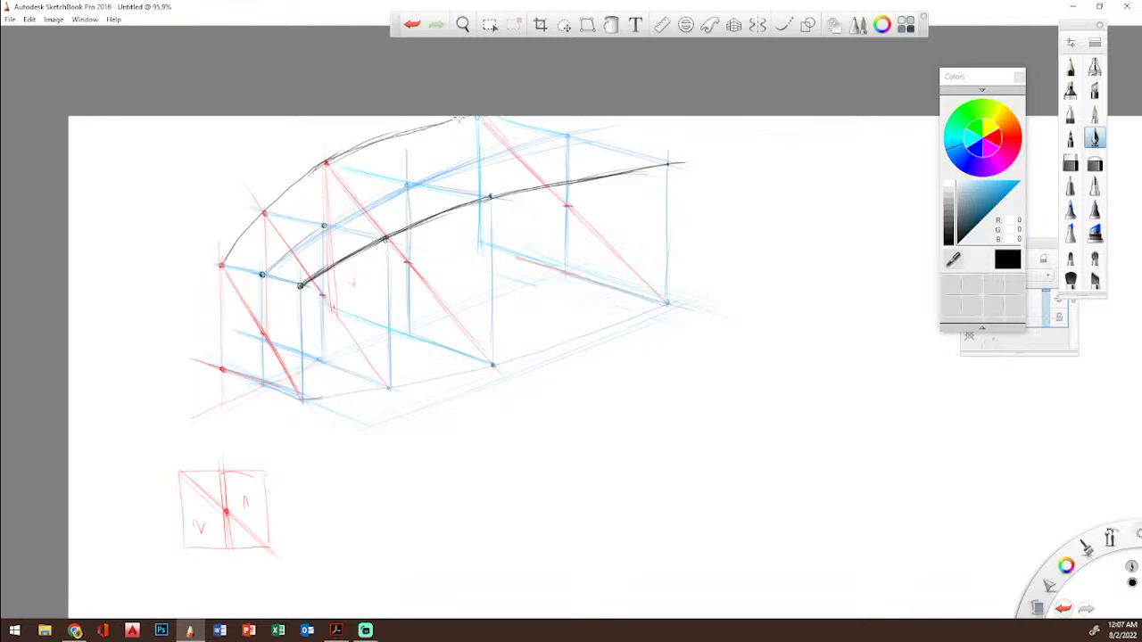
pyautogui.moveTo(223, 265); pyautogui.dragTo(318, 169)
pyautogui.moveTo(259, 223)
pyautogui.mouseDown()
pyautogui.moveTo(394, 135)
pyautogui.moveTo(460, 116)
pyautogui.mouseUp()
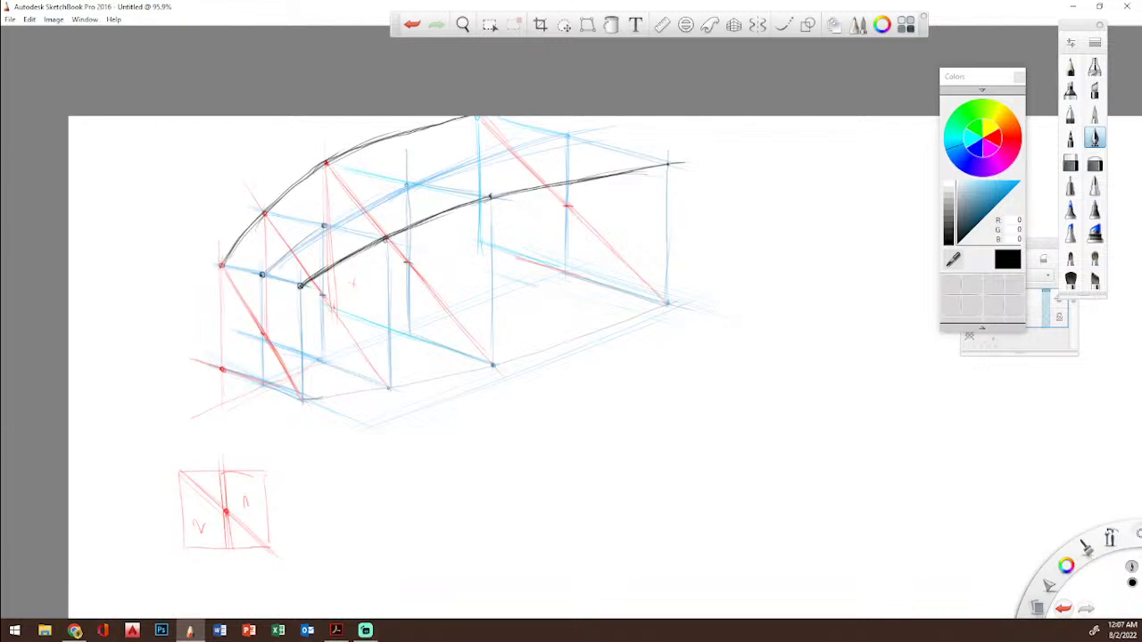
# Step: Redraw the third frame's top line in blue out to the mirrored curve at the outer side
pyautogui.hotkey('alt', 'Tab')
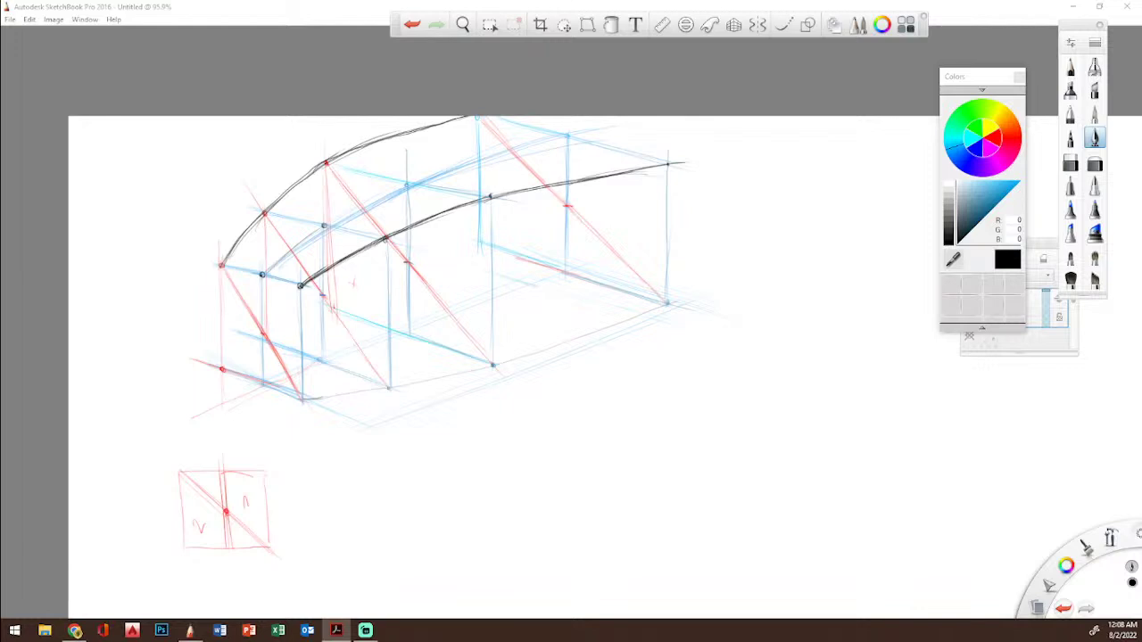
pyautogui.click(999, 196)
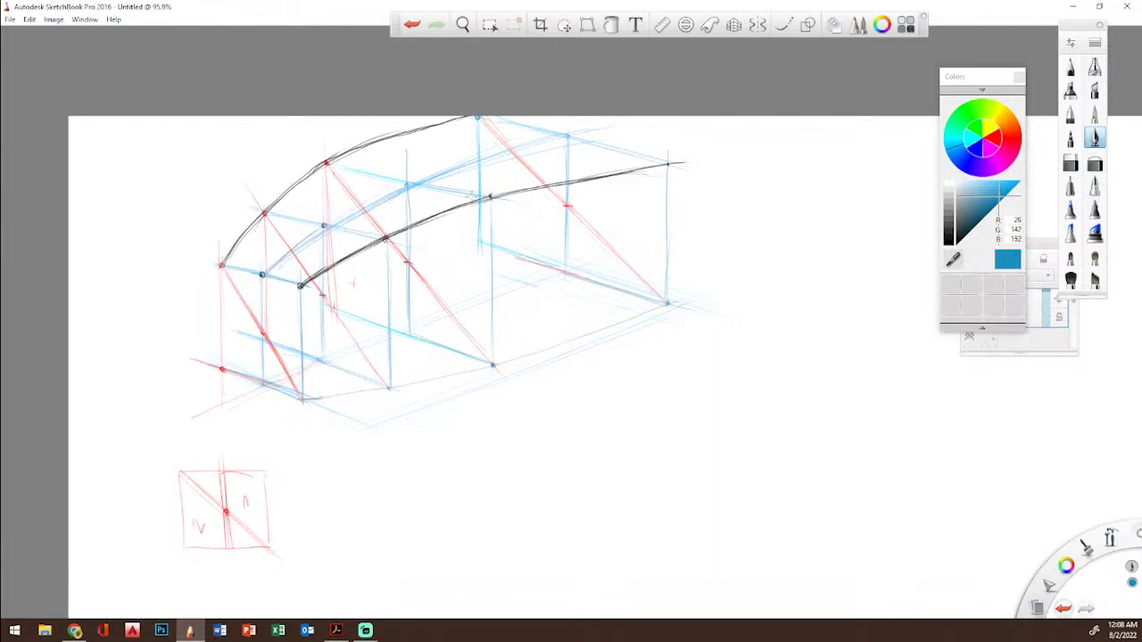
pyautogui.moveTo(385, 182); pyautogui.dragTo(328, 165)
# Step: Draw red verticals down from the outer curve's top points and dot the outer base points in red
pyautogui.click(1003, 150)
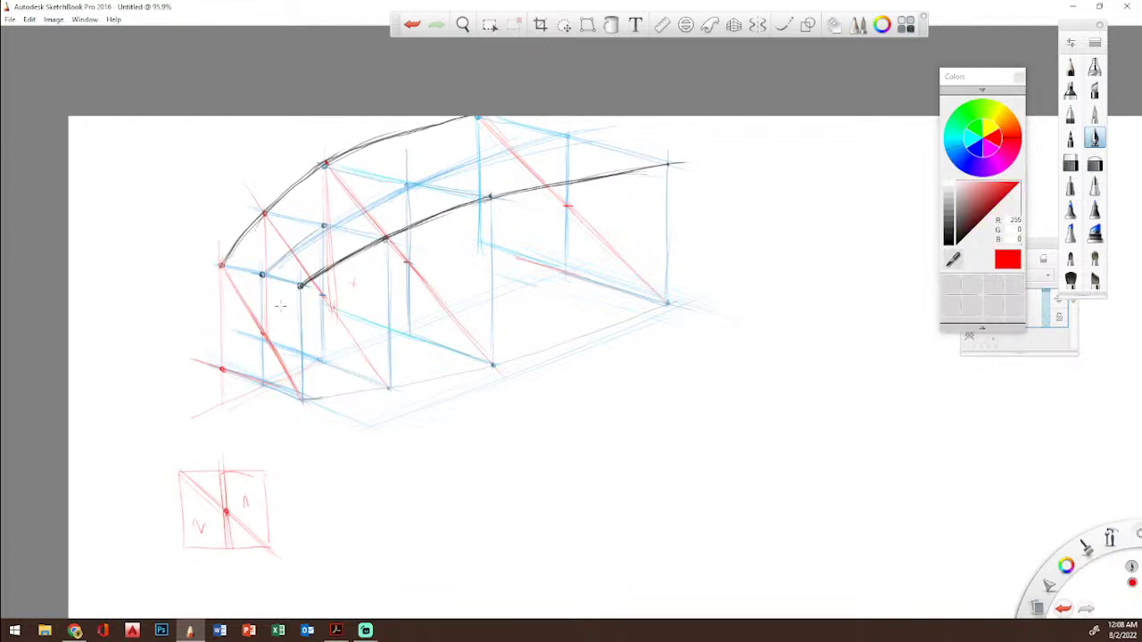
pyautogui.moveTo(217, 255); pyautogui.dragTo(220, 400)
pyautogui.click(219, 367)
pyautogui.click(264, 337)
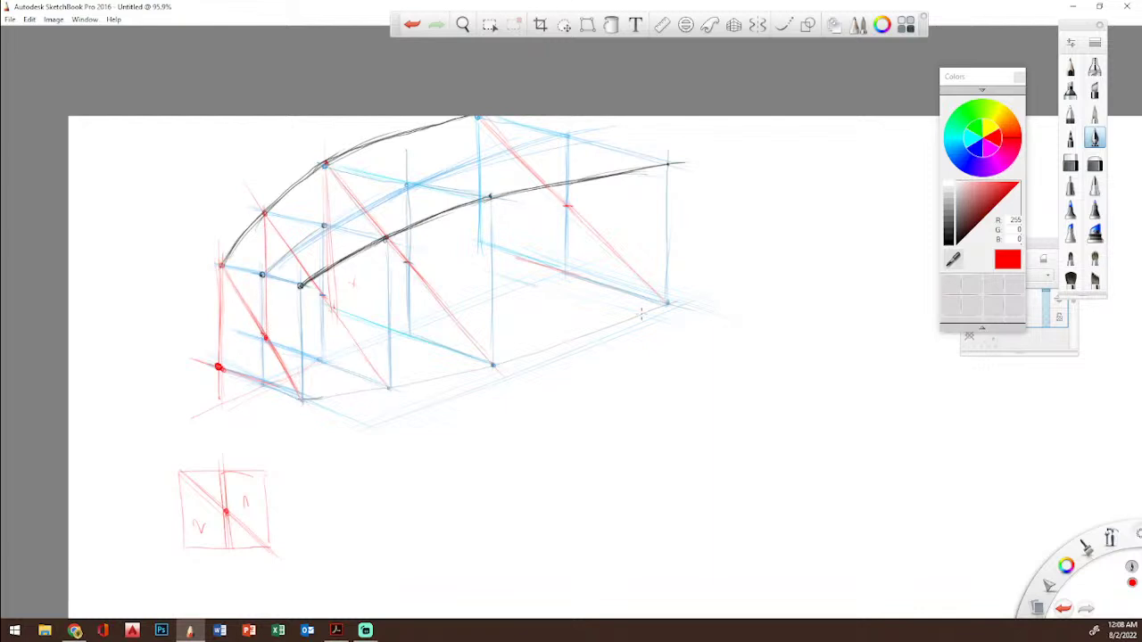
pyautogui.moveTo(325, 165)
pyautogui.mouseDown()
pyautogui.moveTo(331, 321)
pyautogui.moveTo(330, 305)
pyautogui.mouseUp()
pyautogui.click(329, 304)
pyautogui.click(479, 239)
# Step: Draw the outer base curve in black through the red base dots and darken it with repeated strokes
pyautogui.click(947, 242)
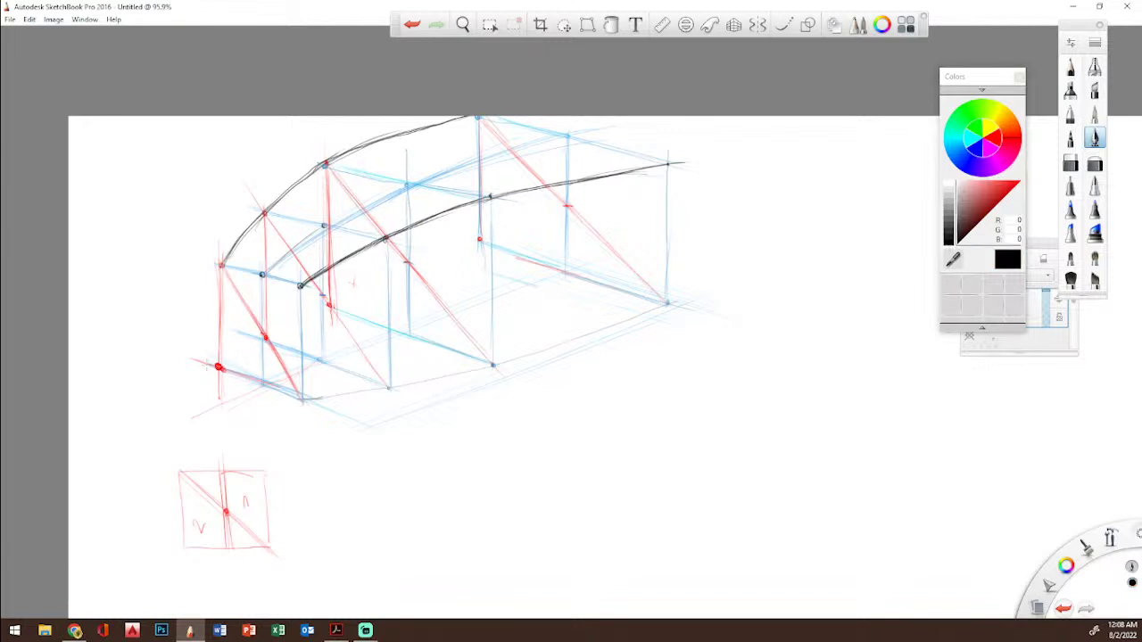
pyautogui.moveTo(219, 366); pyautogui.dragTo(373, 286)
pyautogui.moveTo(305, 318); pyautogui.dragTo(464, 243)
pyautogui.moveTo(221, 366); pyautogui.dragTo(389, 277)
pyautogui.moveTo(310, 314); pyautogui.dragTo(484, 240)
pyautogui.moveTo(362, 289); pyautogui.dragTo(486, 241)
# Step: Close the base outline in black with the two end lines and the near base curve
pyautogui.moveTo(220, 367); pyautogui.dragTo(302, 397)
pyautogui.moveTo(482, 242); pyautogui.dragTo(665, 303)
pyautogui.moveTo(311, 397)
pyautogui.mouseDown()
pyautogui.moveTo(407, 391)
pyautogui.moveTo(318, 395)
pyautogui.moveTo(519, 358)
pyautogui.moveTo(665, 303)
pyautogui.mouseUp()
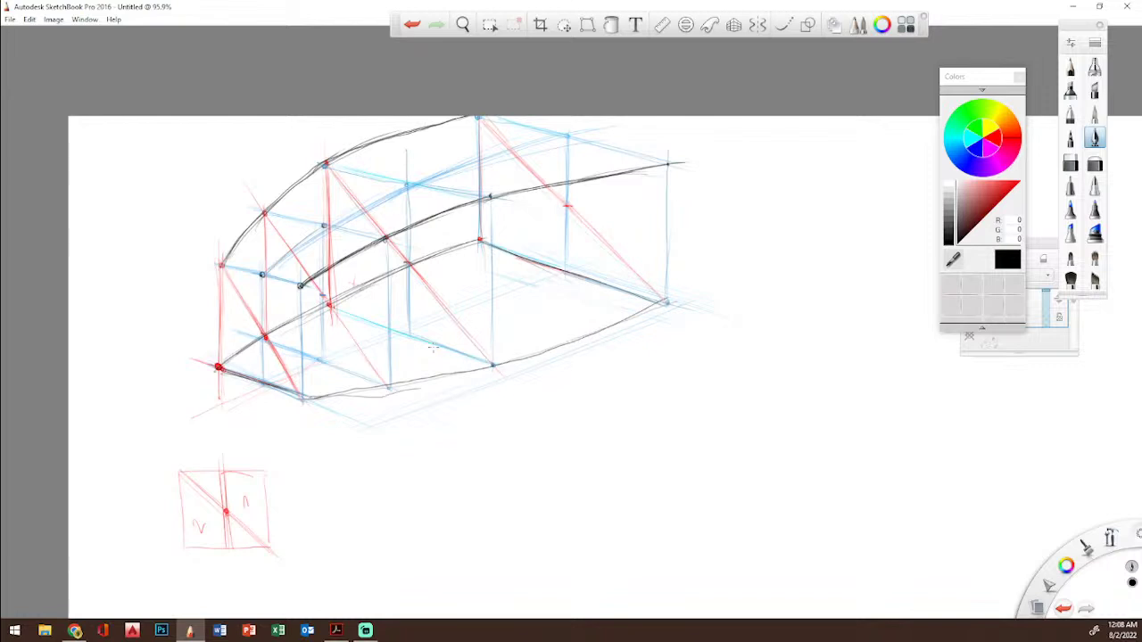
# Step: Sketch a tapered panel with curved sides and a centre line in the empty area beside the framed construction
pyautogui.moveTo(1108, 539); pyautogui.dragTo(1110, 505)
pyautogui.moveTo(734, 342)
pyautogui.mouseDown()
pyautogui.moveTo(614, 374)
pyautogui.moveTo(651, 385)
pyautogui.moveTo(704, 283)
pyautogui.mouseUp()
pyautogui.moveTo(654, 385); pyautogui.dragTo(793, 315)
pyautogui.moveTo(711, 285); pyautogui.dragTo(799, 315)
pyautogui.moveTo(644, 374); pyautogui.dragTo(743, 297)
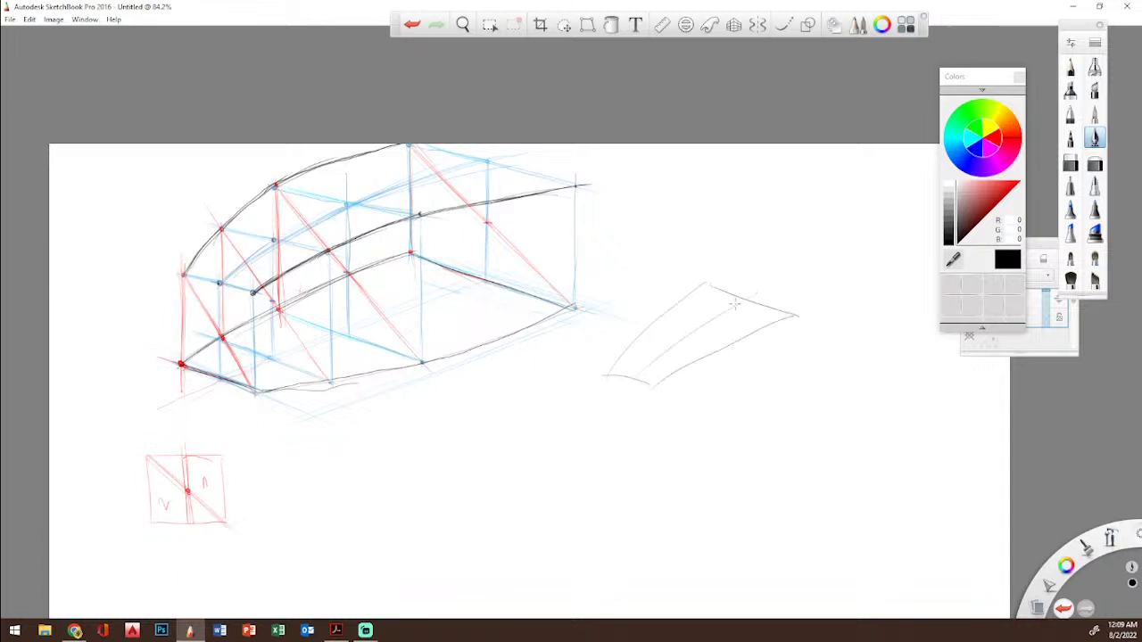
# Step: Sketch a second tapered panel below the first and darken the long far edges of both panels
pyautogui.moveTo(613, 432)
pyautogui.mouseDown()
pyautogui.moveTo(655, 444)
pyautogui.moveTo(694, 379)
pyautogui.moveTo(760, 349)
pyautogui.mouseUp()
pyautogui.moveTo(599, 446)
pyautogui.mouseDown()
pyautogui.moveTo(806, 350)
pyautogui.moveTo(832, 373)
pyautogui.mouseUp()
pyautogui.moveTo(654, 445); pyautogui.dragTo(829, 373)
pyautogui.moveTo(623, 434); pyautogui.dragTo(803, 341)
pyautogui.moveTo(662, 425); pyautogui.dragTo(784, 349)
pyautogui.moveTo(604, 377)
pyautogui.mouseDown()
pyautogui.moveTo(664, 385)
pyautogui.moveTo(652, 388)
pyautogui.moveTo(754, 318)
pyautogui.moveTo(604, 364)
pyautogui.moveTo(701, 284)
pyautogui.mouseUp()
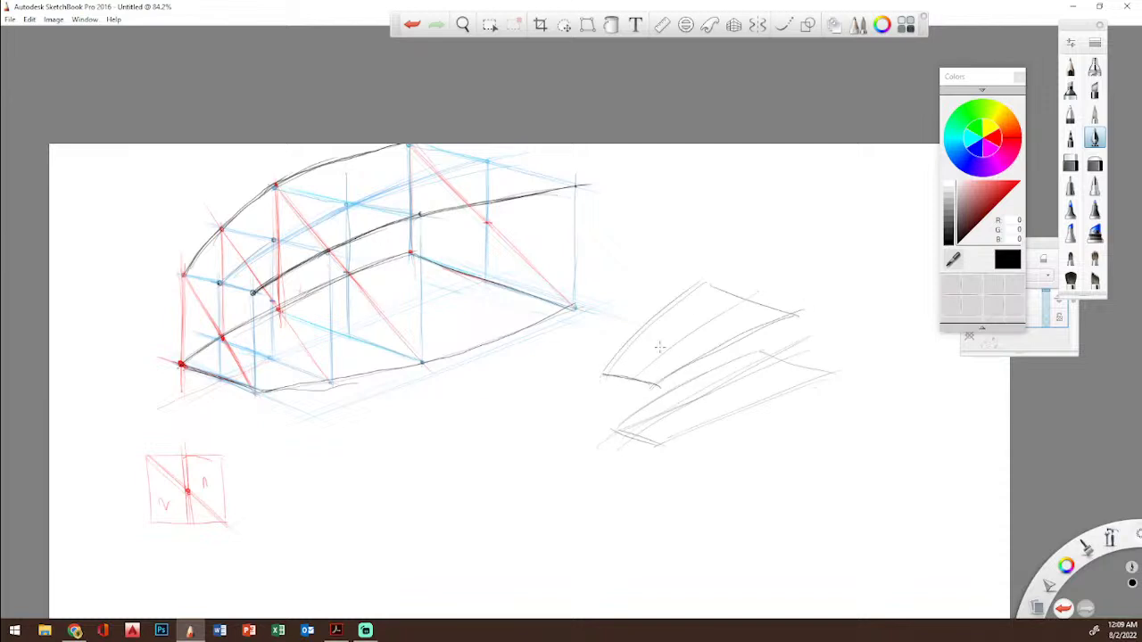
pyautogui.moveTo(617, 432); pyautogui.dragTo(760, 357)
pyautogui.moveTo(615, 431)
pyautogui.mouseDown()
pyautogui.moveTo(666, 451)
pyautogui.moveTo(837, 372)
pyautogui.moveTo(763, 353)
pyautogui.mouseUp()
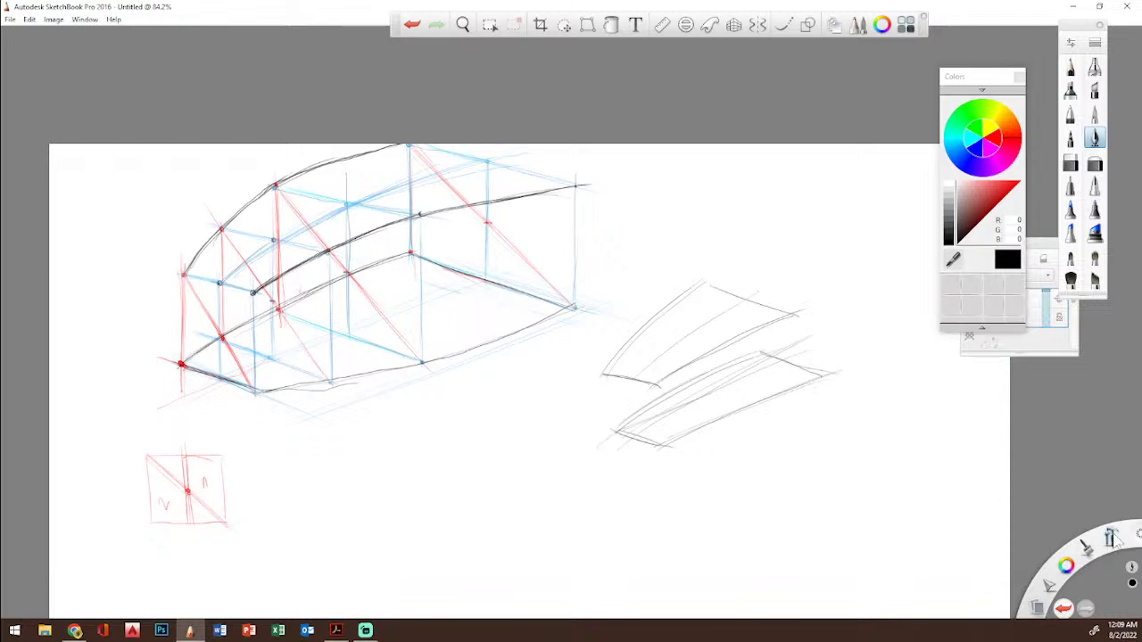
# Step: Draw the front face and angled chin edges that join the two panels into a blocky snout
pyautogui.moveTo(1111, 538); pyautogui.dragTo(1075, 526)
pyautogui.moveTo(675, 323)
pyautogui.mouseDown()
pyautogui.moveTo(734, 346)
pyautogui.moveTo(740, 362)
pyautogui.moveTo(699, 304)
pyautogui.moveTo(741, 313)
pyautogui.moveTo(734, 329)
pyautogui.moveTo(612, 202)
pyautogui.mouseUp()
pyautogui.click(641, 171)
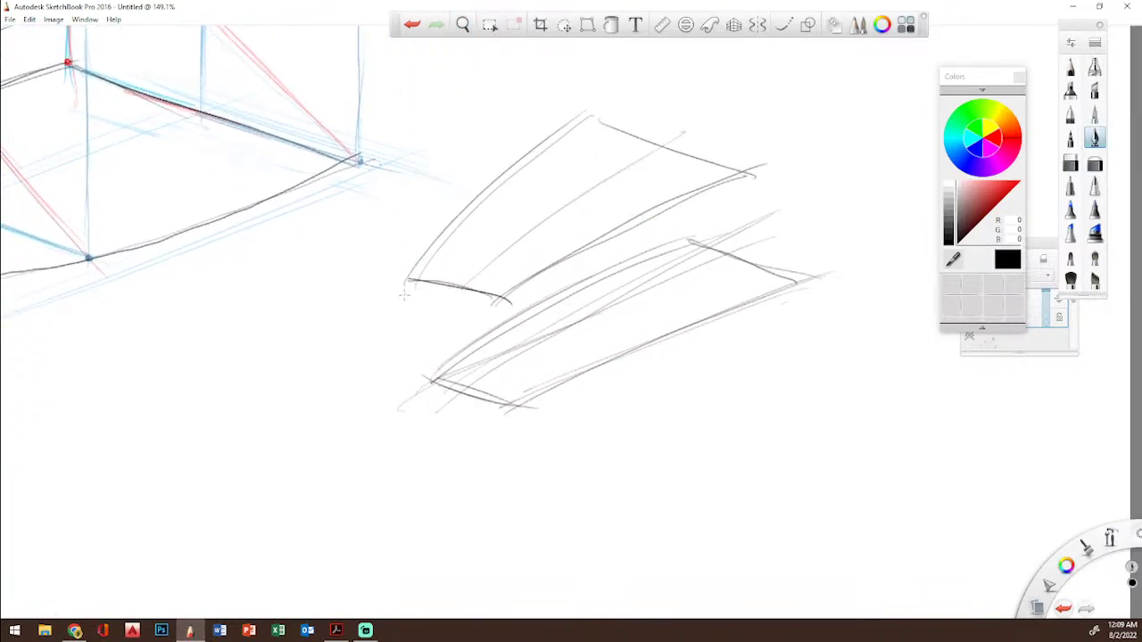
pyautogui.moveTo(405, 282); pyautogui.dragTo(397, 328)
pyautogui.moveTo(500, 306); pyautogui.dragTo(489, 349)
pyautogui.moveTo(397, 328); pyautogui.dragTo(491, 347)
pyautogui.moveTo(400, 332); pyautogui.dragTo(434, 385)
pyautogui.moveTo(488, 349); pyautogui.dragTo(521, 409)
# Step: Darken the upper panel's near edge and draw the rounded cranium behind it
pyautogui.moveTo(505, 307)
pyautogui.mouseDown()
pyautogui.moveTo(489, 340)
pyautogui.moveTo(495, 328)
pyautogui.mouseUp()
pyautogui.moveTo(507, 302); pyautogui.dragTo(718, 190)
pyautogui.moveTo(658, 217); pyautogui.dragTo(753, 170)
pyautogui.moveTo(596, 120)
pyautogui.mouseDown()
pyautogui.moveTo(667, 95)
pyautogui.moveTo(724, 105)
pyautogui.moveTo(819, 187)
pyautogui.moveTo(796, 267)
pyautogui.mouseUp()
# Step: Add a ringed ear joint, two round eyes and a rounded jaw-and-back curve to the blocky head
pyautogui.moveTo(704, 214)
pyautogui.mouseDown()
pyautogui.moveTo(704, 264)
pyautogui.moveTo(725, 234)
pyautogui.moveTo(711, 255)
pyautogui.mouseUp()
pyautogui.moveTo(731, 223); pyautogui.dragTo(730, 248)
pyautogui.moveTo(514, 260)
pyautogui.mouseDown()
pyautogui.moveTo(515, 293)
pyautogui.moveTo(546, 264)
pyautogui.mouseUp()
pyautogui.moveTo(416, 253)
pyautogui.mouseDown()
pyautogui.moveTo(436, 224)
pyautogui.moveTo(444, 238)
pyautogui.mouseUp()
pyautogui.moveTo(446, 382)
pyautogui.mouseDown()
pyautogui.moveTo(525, 393)
pyautogui.moveTo(678, 334)
pyautogui.moveTo(740, 338)
pyautogui.mouseUp()
pyautogui.moveTo(719, 339)
pyautogui.mouseDown()
pyautogui.moveTo(656, 312)
pyautogui.moveTo(814, 214)
pyautogui.moveTo(774, 178)
pyautogui.mouseUp()
# Step: Draw the neck lines below the blocky head and darken the lower jaw's edges
pyautogui.moveTo(632, 361); pyautogui.dragTo(683, 451)
pyautogui.moveTo(804, 299); pyautogui.dragTo(879, 416)
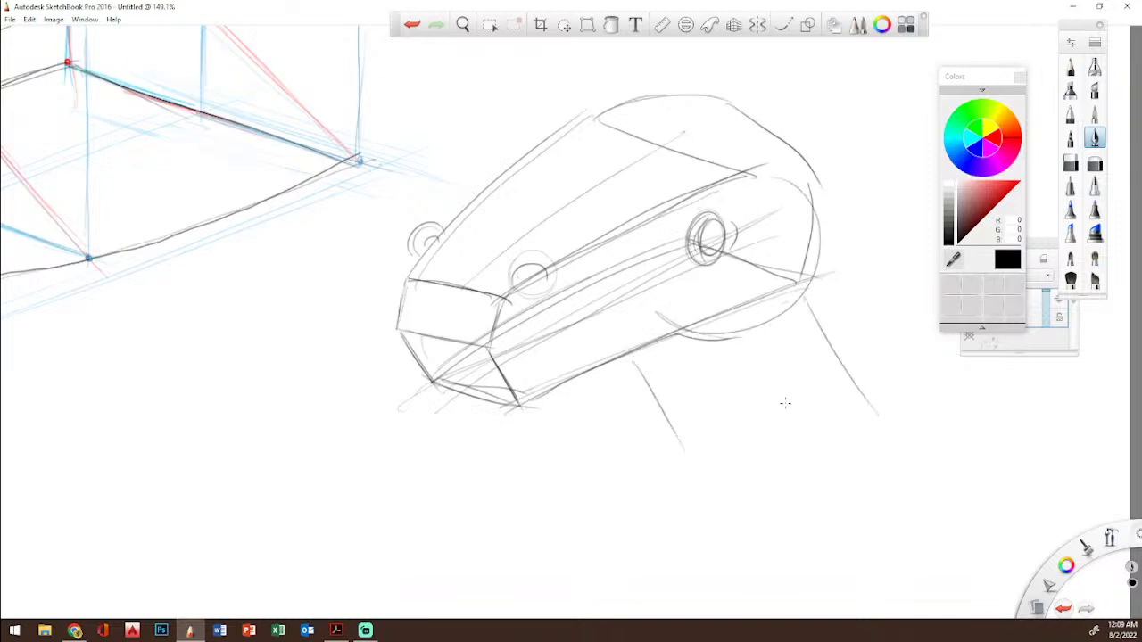
pyautogui.moveTo(619, 357); pyautogui.dragTo(656, 492)
pyautogui.moveTo(489, 343); pyautogui.dragTo(517, 412)
pyautogui.moveTo(434, 382)
pyautogui.mouseDown()
pyautogui.moveTo(475, 350)
pyautogui.moveTo(675, 251)
pyautogui.moveTo(795, 284)
pyautogui.mouseUp()
pyautogui.moveTo(798, 277); pyautogui.dragTo(630, 361)
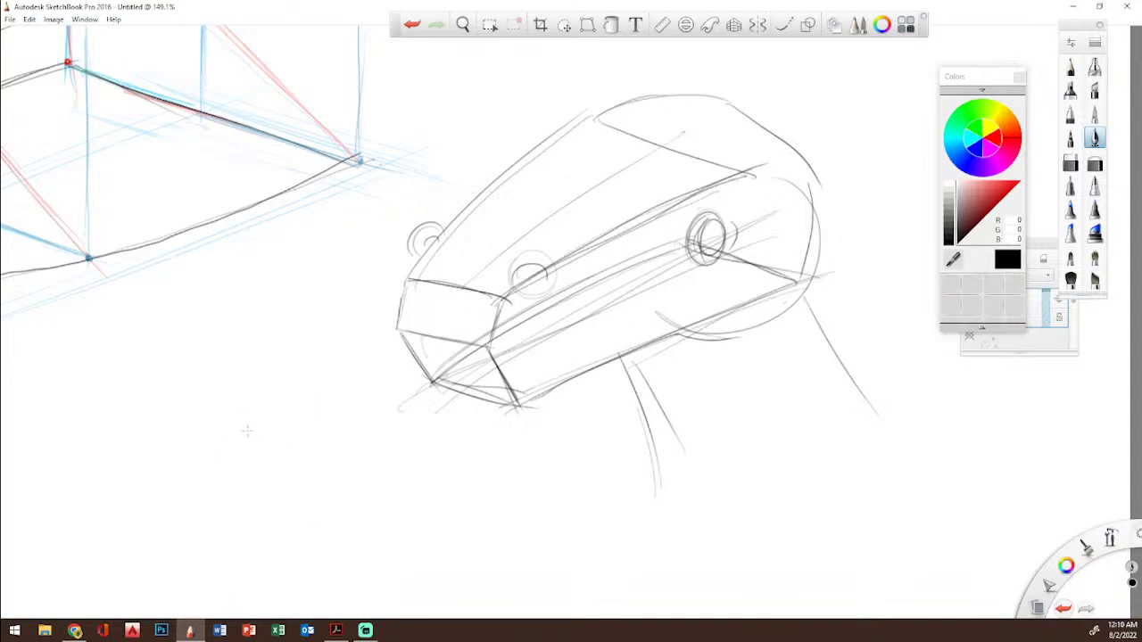
# Step: Sketch a small rounded lower jaw wedge in the empty area below the blocky head's snout
pyautogui.moveTo(282, 452)
pyautogui.mouseDown()
pyautogui.moveTo(232, 499)
pyautogui.moveTo(317, 500)
pyautogui.moveTo(341, 475)
pyautogui.mouseUp()
pyautogui.moveTo(282, 453)
pyautogui.mouseDown()
pyautogui.moveTo(289, 507)
pyautogui.moveTo(328, 488)
pyautogui.mouseUp()
pyautogui.moveTo(284, 453); pyautogui.dragTo(347, 475)
pyautogui.moveTo(325, 490); pyautogui.dragTo(351, 472)
pyautogui.moveTo(282, 453)
pyautogui.mouseDown()
pyautogui.moveTo(240, 483)
pyautogui.moveTo(282, 514)
pyautogui.moveTo(339, 522)
pyautogui.moveTo(360, 505)
pyautogui.mouseUp()
# Step: Add an ellipse behind the small jaw and draw the neck and throat lines beneath it
pyautogui.moveTo(317, 451)
pyautogui.mouseDown()
pyautogui.moveTo(369, 436)
pyautogui.moveTo(330, 435)
pyautogui.moveTo(336, 447)
pyautogui.moveTo(349, 409)
pyautogui.moveTo(387, 429)
pyautogui.moveTo(395, 455)
pyautogui.mouseUp()
pyautogui.moveTo(353, 460); pyautogui.dragTo(348, 567)
pyautogui.moveTo(385, 439); pyautogui.dragTo(369, 559)
pyautogui.moveTo(303, 508); pyautogui.dragTo(329, 547)
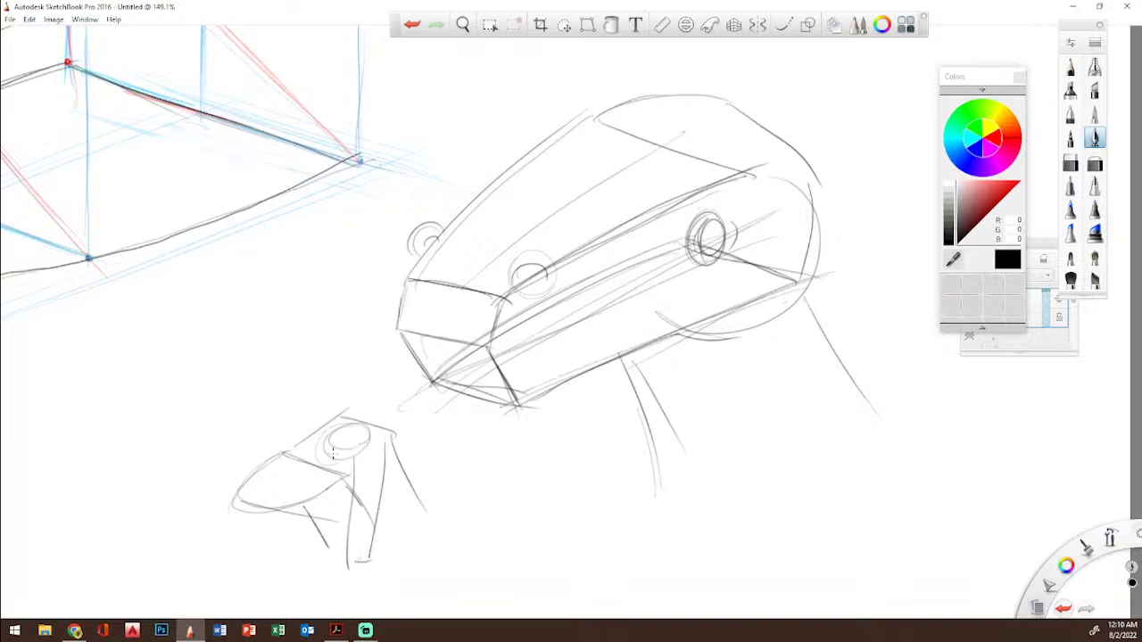
# Step: Draw the upright jaw branch strokes up from the ellipse behind the small jaw
pyautogui.moveTo(328, 411); pyautogui.dragTo(346, 455)
pyautogui.moveTo(350, 405)
pyautogui.mouseDown()
pyautogui.moveTo(355, 435)
pyautogui.moveTo(337, 449)
pyautogui.mouseUp()
pyautogui.moveTo(330, 406); pyautogui.dragTo(345, 446)
pyautogui.moveTo(353, 400); pyautogui.dragTo(348, 449)
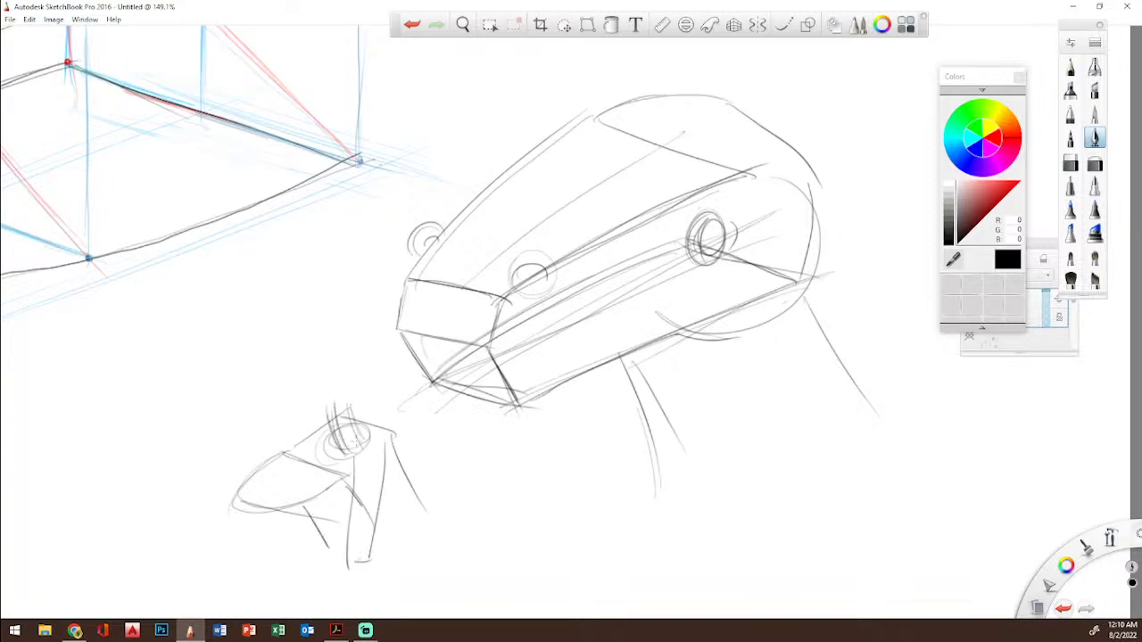
pyautogui.moveTo(345, 401); pyautogui.dragTo(353, 450)
pyautogui.moveTo(347, 412)
pyautogui.mouseDown()
pyautogui.moveTo(339, 404)
pyautogui.moveTo(347, 454)
pyautogui.mouseUp()
pyautogui.moveTo(353, 409); pyautogui.dragTo(343, 477)
# Step: Block in the upper jaw above the small lower jaw with its top, front and side edges
pyautogui.moveTo(287, 453)
pyautogui.mouseDown()
pyautogui.moveTo(295, 385)
pyautogui.moveTo(289, 451)
pyautogui.mouseUp()
pyautogui.moveTo(284, 393); pyautogui.dragTo(350, 402)
pyautogui.moveTo(230, 472); pyautogui.dragTo(285, 474)
pyautogui.moveTo(286, 475)
pyautogui.mouseDown()
pyautogui.moveTo(295, 497)
pyautogui.moveTo(344, 441)
pyautogui.mouseUp()
pyautogui.moveTo(237, 469); pyautogui.dragTo(293, 415)
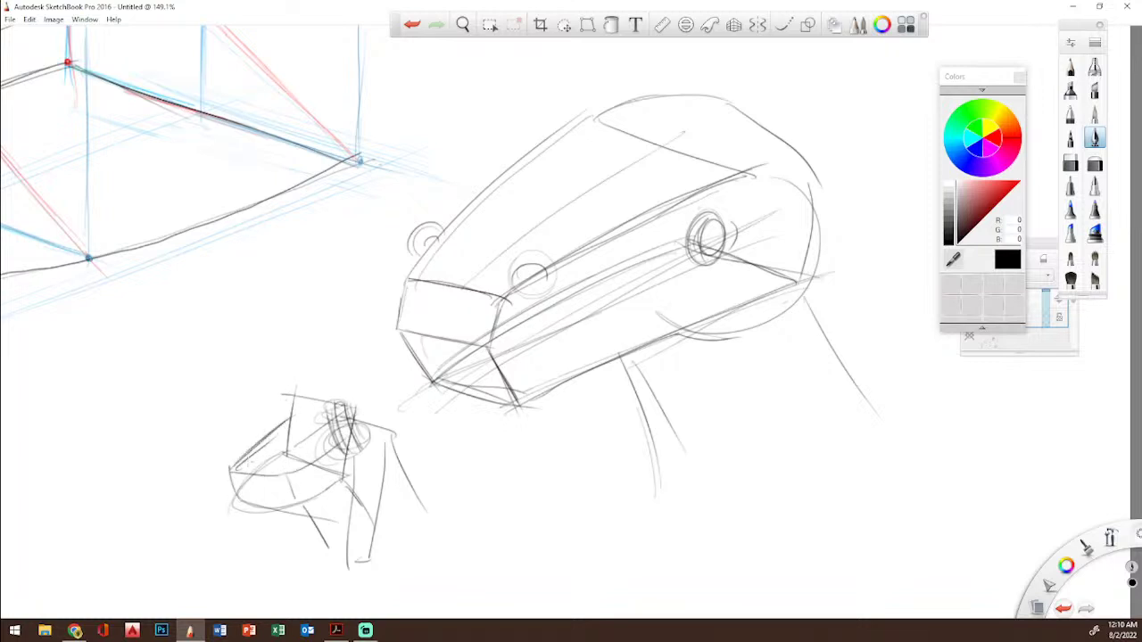
pyautogui.moveTo(223, 403); pyautogui.dragTo(234, 466)
pyautogui.moveTo(234, 462); pyautogui.dragTo(298, 457)
# Step: Draw the rounded cranium with its brow and temple curves above the upper jaw, and darken the cheek and tooth lines
pyautogui.moveTo(227, 407)
pyautogui.mouseDown()
pyautogui.moveTo(240, 295)
pyautogui.moveTo(364, 307)
pyautogui.moveTo(253, 291)
pyautogui.moveTo(379, 369)
pyautogui.moveTo(321, 410)
pyautogui.moveTo(361, 412)
pyautogui.moveTo(387, 392)
pyautogui.mouseUp()
pyautogui.moveTo(255, 295); pyautogui.dragTo(378, 331)
pyautogui.moveTo(216, 331)
pyautogui.mouseDown()
pyautogui.moveTo(297, 348)
pyautogui.moveTo(386, 306)
pyautogui.moveTo(323, 270)
pyautogui.moveTo(360, 269)
pyautogui.moveTo(394, 307)
pyautogui.moveTo(398, 366)
pyautogui.moveTo(326, 423)
pyautogui.mouseUp()
pyautogui.moveTo(387, 387)
pyautogui.mouseDown()
pyautogui.moveTo(335, 419)
pyautogui.moveTo(292, 469)
pyautogui.mouseUp()
pyautogui.moveTo(224, 455); pyautogui.dragTo(304, 461)
# Step: Sketch the nose opening, both eye sockets and the front edge of the jaw on the skull
pyautogui.moveTo(242, 417)
pyautogui.mouseDown()
pyautogui.moveTo(248, 443)
pyautogui.moveTo(240, 434)
pyautogui.mouseUp()
pyautogui.moveTo(255, 396); pyautogui.dragTo(241, 436)
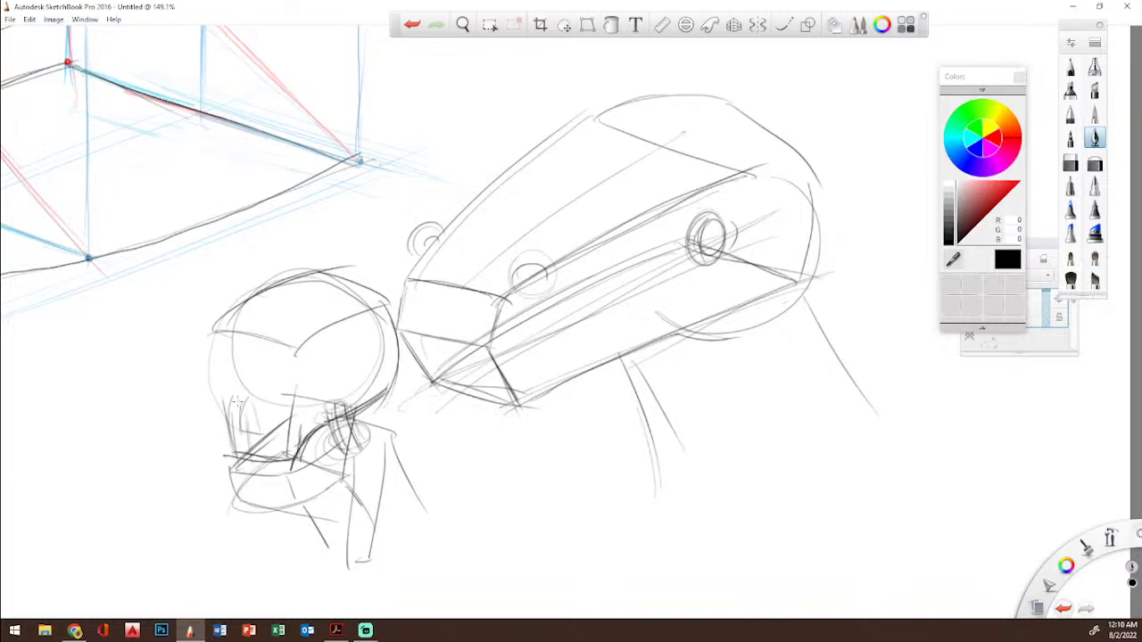
pyautogui.moveTo(224, 376)
pyautogui.mouseDown()
pyautogui.moveTo(235, 413)
pyautogui.moveTo(233, 379)
pyautogui.moveTo(285, 388)
pyautogui.mouseUp()
pyautogui.moveTo(227, 426); pyautogui.dragTo(290, 416)
pyautogui.moveTo(273, 389)
pyautogui.mouseDown()
pyautogui.moveTo(270, 423)
pyautogui.moveTo(291, 417)
pyautogui.moveTo(294, 428)
pyautogui.moveTo(255, 444)
pyautogui.mouseUp()
pyautogui.moveTo(262, 404)
pyautogui.mouseDown()
pyautogui.moveTo(259, 435)
pyautogui.moveTo(225, 476)
pyautogui.mouseUp()
pyautogui.moveTo(241, 416); pyautogui.dragTo(230, 497)
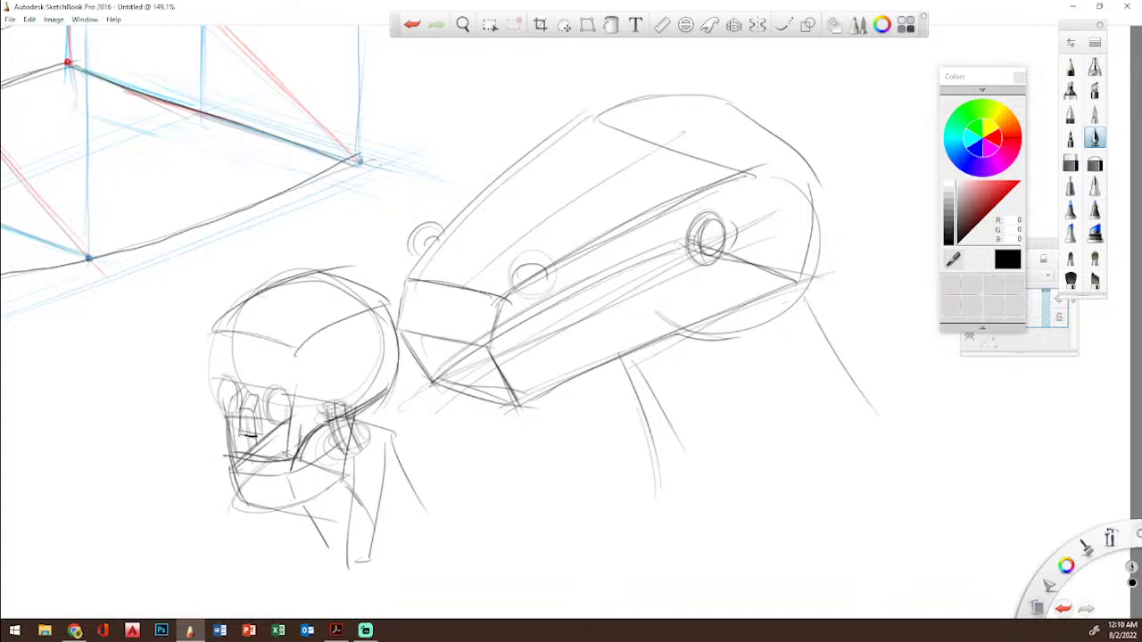
# Step: Draw the elliptical joint disc at the back of the jaw and the neck joint strokes beneath it
pyautogui.moveTo(329, 392)
pyautogui.mouseDown()
pyautogui.moveTo(321, 417)
pyautogui.moveTo(329, 406)
pyautogui.moveTo(350, 428)
pyautogui.mouseUp()
pyautogui.moveTo(362, 408); pyautogui.dragTo(352, 430)
pyautogui.moveTo(366, 481); pyautogui.dragTo(355, 458)
pyautogui.moveTo(378, 446); pyautogui.dragTo(373, 482)
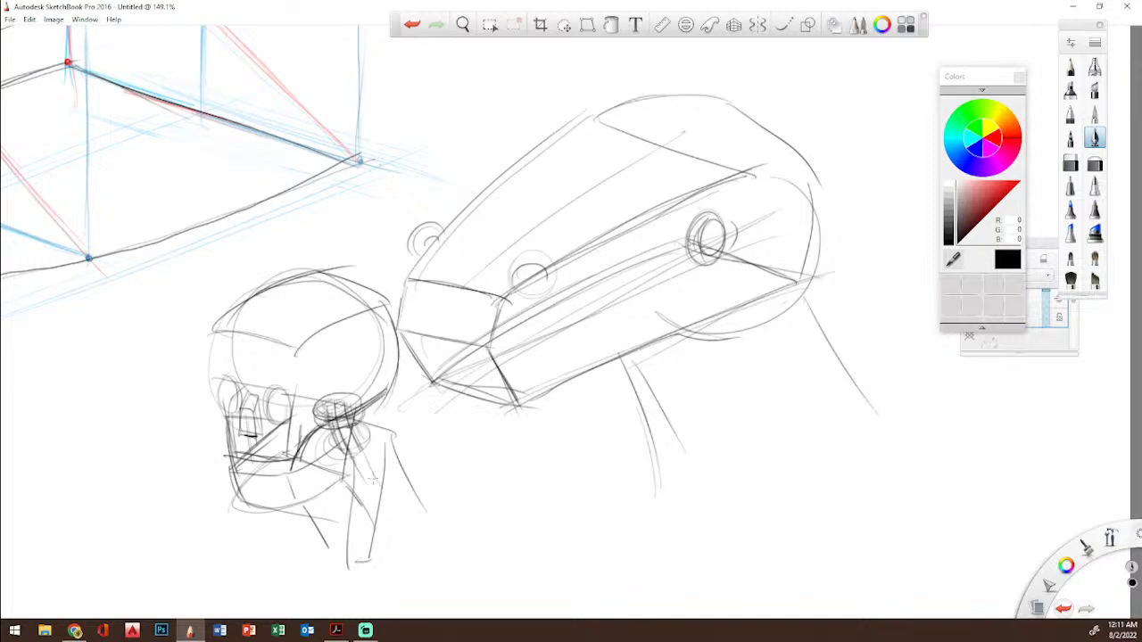
pyautogui.moveTo(323, 423); pyautogui.dragTo(330, 446)
pyautogui.moveTo(360, 429); pyautogui.dragTo(366, 450)
# Step: Draw a slanted ellipse around the base of the neck and two short vertical lines below it
pyautogui.moveTo(329, 544)
pyautogui.mouseDown()
pyautogui.moveTo(385, 537)
pyautogui.moveTo(323, 523)
pyautogui.moveTo(394, 493)
pyautogui.moveTo(425, 498)
pyautogui.moveTo(420, 530)
pyautogui.mouseUp()
pyautogui.moveTo(412, 531); pyautogui.dragTo(360, 558)
pyautogui.moveTo(398, 512)
pyautogui.mouseDown()
pyautogui.moveTo(349, 546)
pyautogui.moveTo(370, 501)
pyautogui.moveTo(323, 555)
pyautogui.moveTo(325, 594)
pyautogui.mouseUp()
pyautogui.moveTo(325, 549); pyautogui.dragTo(325, 594)
pyautogui.moveTo(335, 550); pyautogui.dragTo(339, 601)
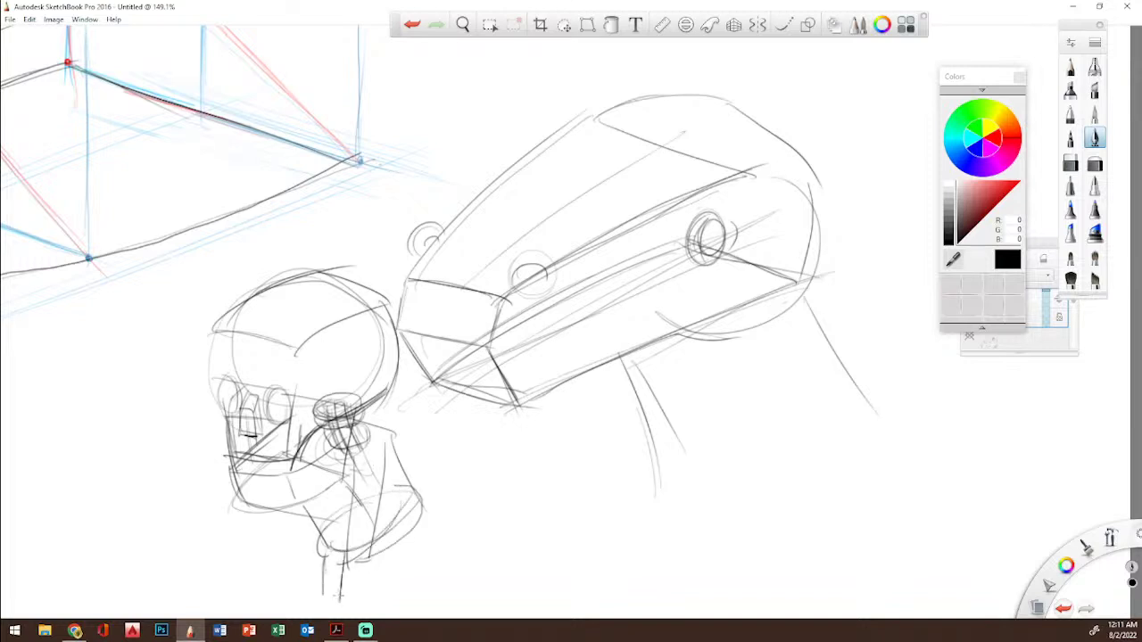
# Step: Draw the collarbone line with curled ends and the shoulder curves beneath the skull's neck
pyautogui.moveTo(284, 552)
pyautogui.mouseDown()
pyautogui.moveTo(361, 564)
pyautogui.moveTo(368, 576)
pyautogui.moveTo(279, 548)
pyautogui.moveTo(428, 568)
pyautogui.mouseUp()
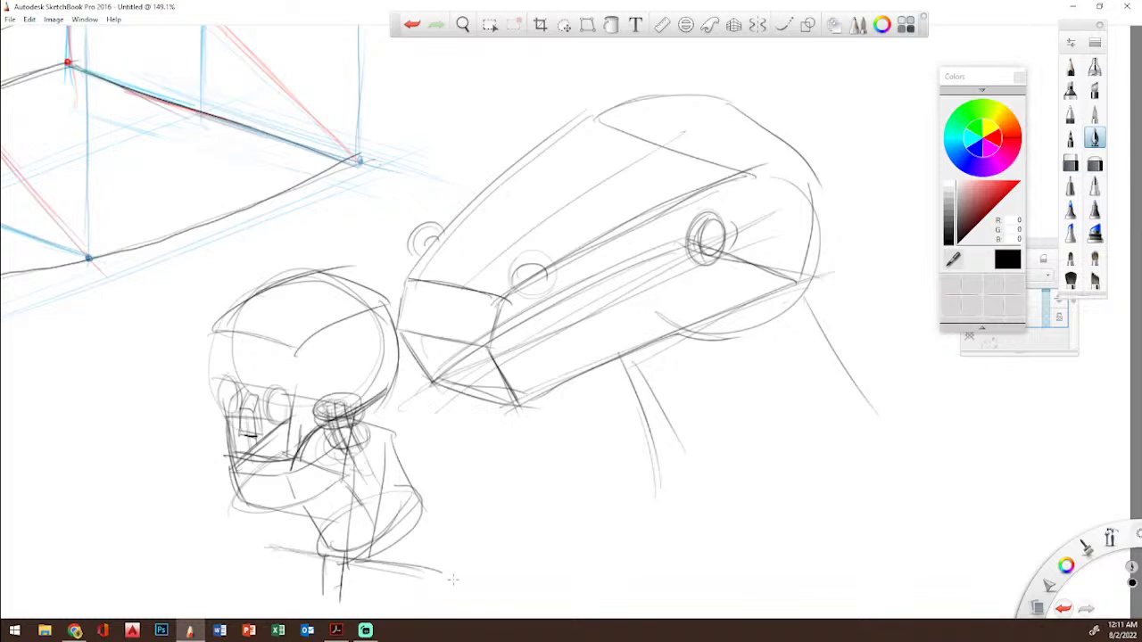
pyautogui.moveTo(348, 560); pyautogui.dragTo(446, 574)
pyautogui.moveTo(303, 548); pyautogui.dragTo(264, 543)
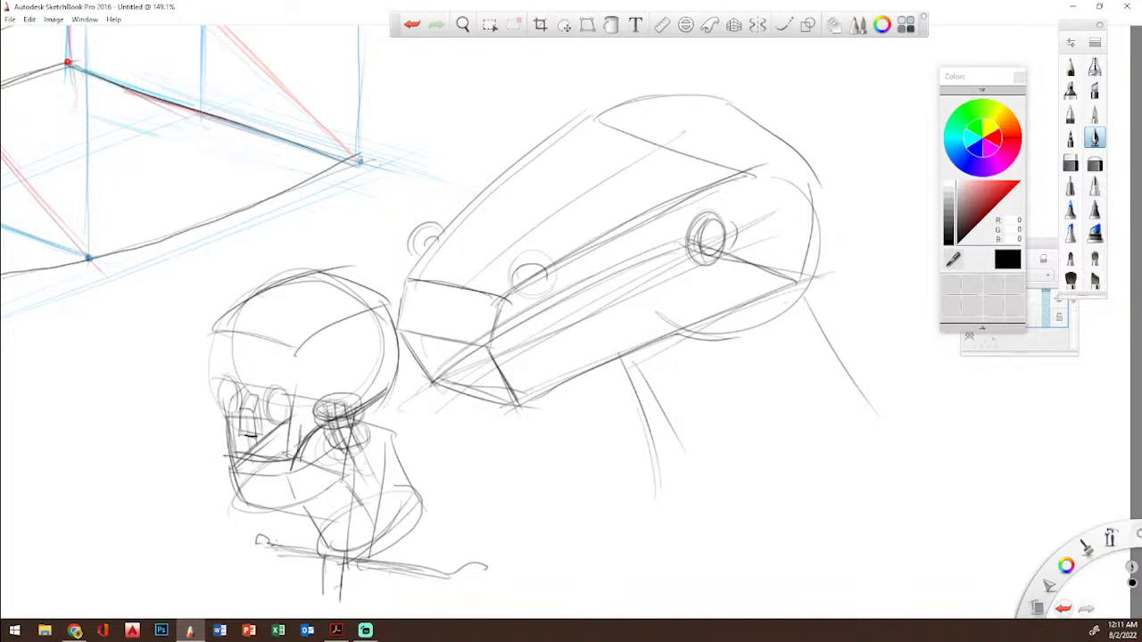
pyautogui.moveTo(450, 511)
pyautogui.mouseDown()
pyautogui.moveTo(500, 552)
pyautogui.moveTo(498, 516)
pyautogui.moveTo(457, 527)
pyautogui.moveTo(514, 584)
pyautogui.moveTo(506, 610)
pyautogui.mouseUp()
pyautogui.moveTo(511, 555); pyautogui.dragTo(513, 612)
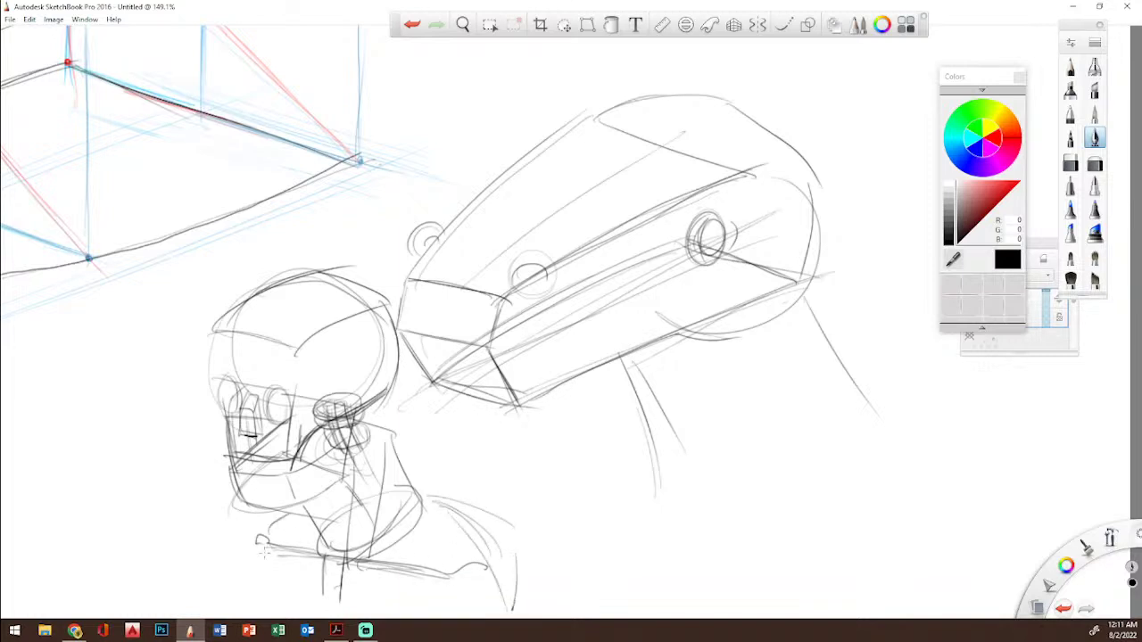
# Step: Darken the skull's cheekbone, face profile, jaw outline and near eye socket
pyautogui.moveTo(273, 439); pyautogui.dragTo(325, 432)
pyautogui.moveTo(268, 442); pyautogui.dragTo(328, 423)
pyautogui.moveTo(284, 421); pyautogui.dragTo(321, 403)
pyautogui.moveTo(215, 373)
pyautogui.mouseDown()
pyautogui.moveTo(219, 408)
pyautogui.moveTo(241, 406)
pyautogui.moveTo(219, 414)
pyautogui.moveTo(235, 481)
pyautogui.moveTo(276, 512)
pyautogui.moveTo(343, 471)
pyautogui.moveTo(346, 414)
pyautogui.moveTo(306, 471)
pyautogui.mouseUp()
pyautogui.moveTo(280, 424)
pyautogui.mouseDown()
pyautogui.moveTo(294, 414)
pyautogui.moveTo(287, 391)
pyautogui.moveTo(294, 404)
pyautogui.moveTo(275, 422)
pyautogui.mouseUp()
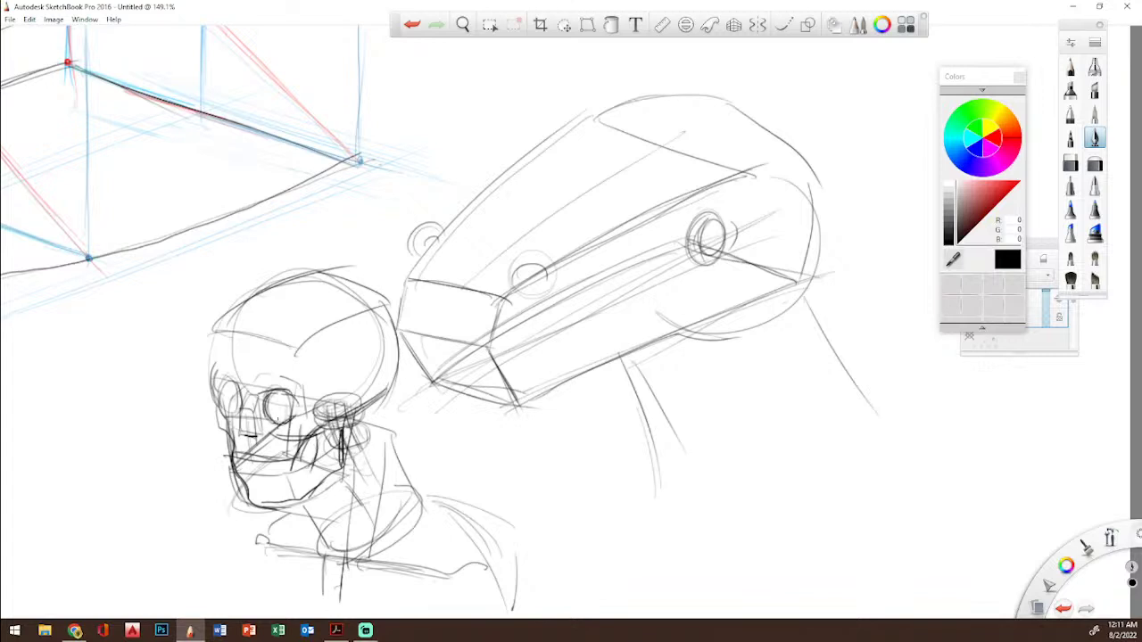
# Step: Darken the skull's forehead and cranium outline and refine the brow and temple line
pyautogui.moveTo(219, 392)
pyautogui.mouseDown()
pyautogui.moveTo(238, 401)
pyautogui.moveTo(218, 357)
pyautogui.moveTo(241, 303)
pyautogui.mouseUp()
pyautogui.moveTo(317, 323); pyautogui.dragTo(293, 375)
pyautogui.moveTo(264, 328); pyautogui.dragTo(312, 326)
pyautogui.moveTo(267, 292); pyautogui.dragTo(389, 366)
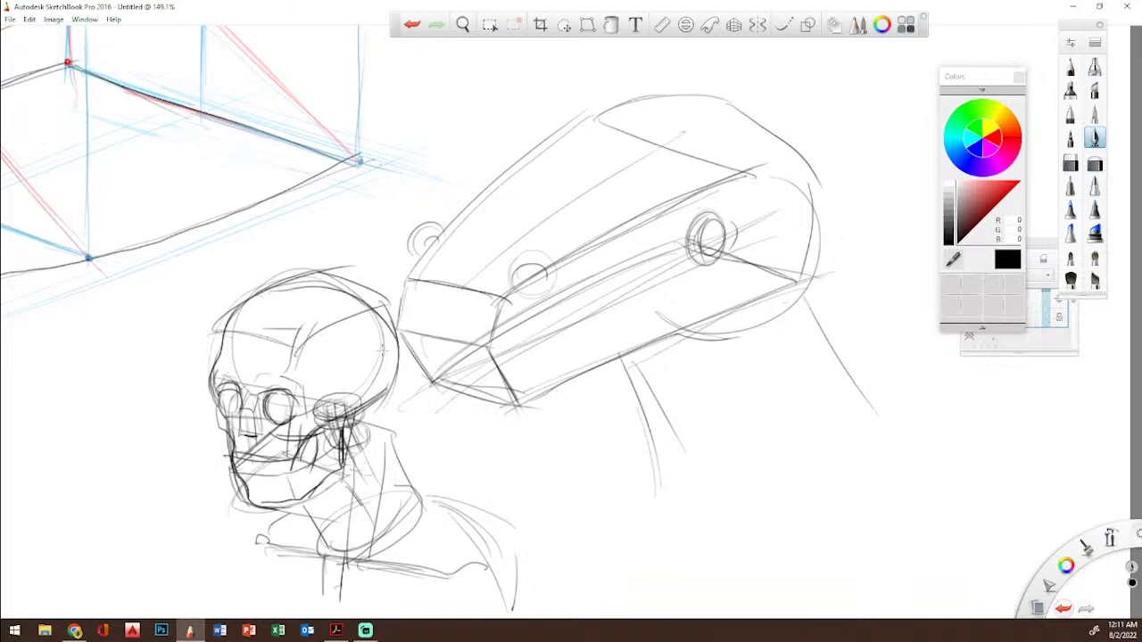
# Step: Darken the rear jaw edge, the back of the neck, the neck muscles and the throat line
pyautogui.moveTo(312, 415)
pyautogui.mouseDown()
pyautogui.moveTo(302, 359)
pyautogui.moveTo(389, 348)
pyautogui.moveTo(339, 471)
pyautogui.mouseUp()
pyautogui.moveTo(337, 468); pyautogui.dragTo(325, 491)
pyautogui.moveTo(378, 404); pyautogui.dragTo(419, 506)
pyautogui.moveTo(368, 424); pyautogui.dragTo(350, 564)
pyautogui.moveTo(391, 462); pyautogui.dragTo(358, 551)
pyautogui.moveTo(374, 495); pyautogui.dragTo(359, 564)
pyautogui.moveTo(310, 508); pyautogui.dragTo(325, 555)
pyautogui.moveTo(294, 505); pyautogui.dragTo(336, 519)
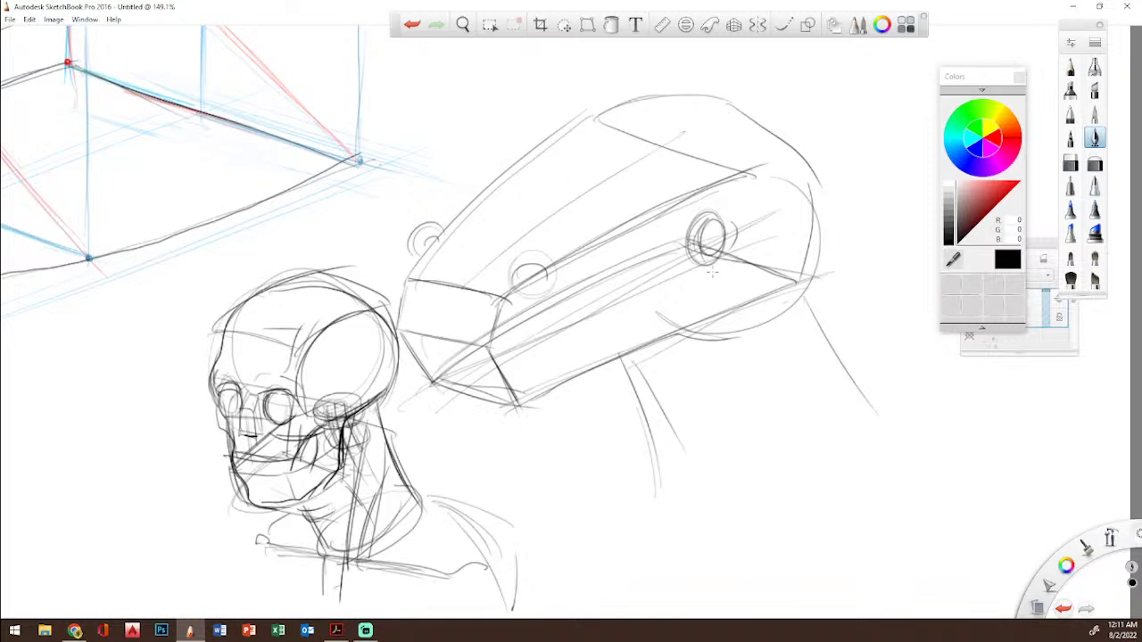
# Step: Mark the underside of the skull's jaw with red strokes
pyautogui.click(992, 140)
pyautogui.moveTo(305, 511)
pyautogui.mouseDown()
pyautogui.moveTo(260, 498)
pyautogui.moveTo(265, 475)
pyautogui.moveTo(307, 508)
pyautogui.moveTo(329, 498)
pyautogui.moveTo(319, 510)
pyautogui.mouseUp()
pyautogui.moveTo(342, 473); pyautogui.dragTo(327, 506)
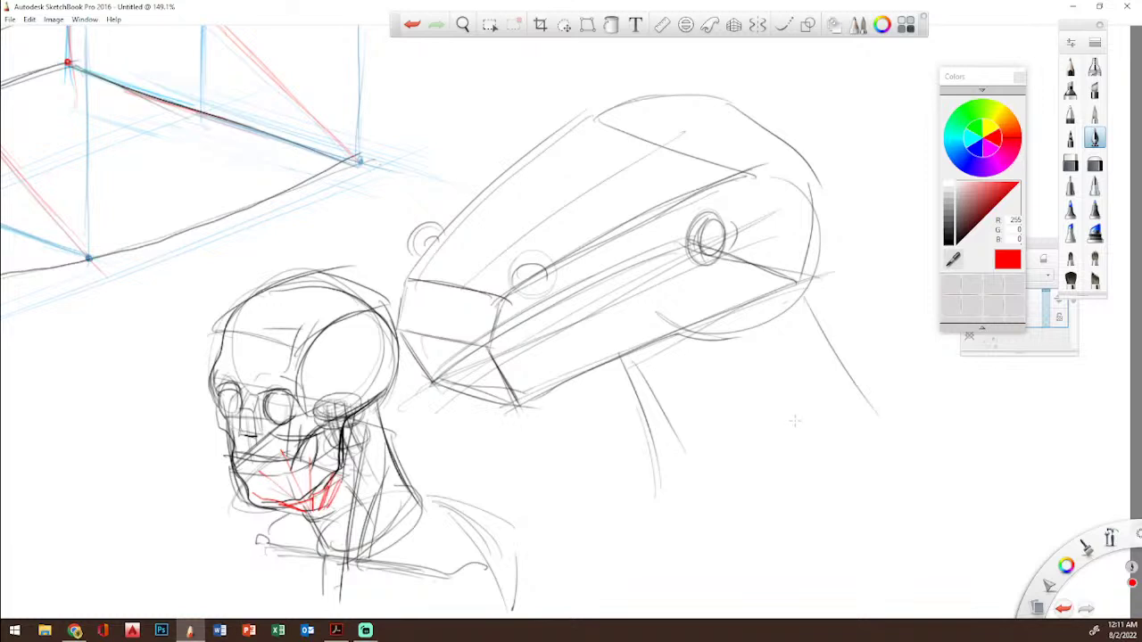
# Step: Draw a small black horseshoe below the blocky head's neck and fan red lines outward from it
pyautogui.click(958, 239)
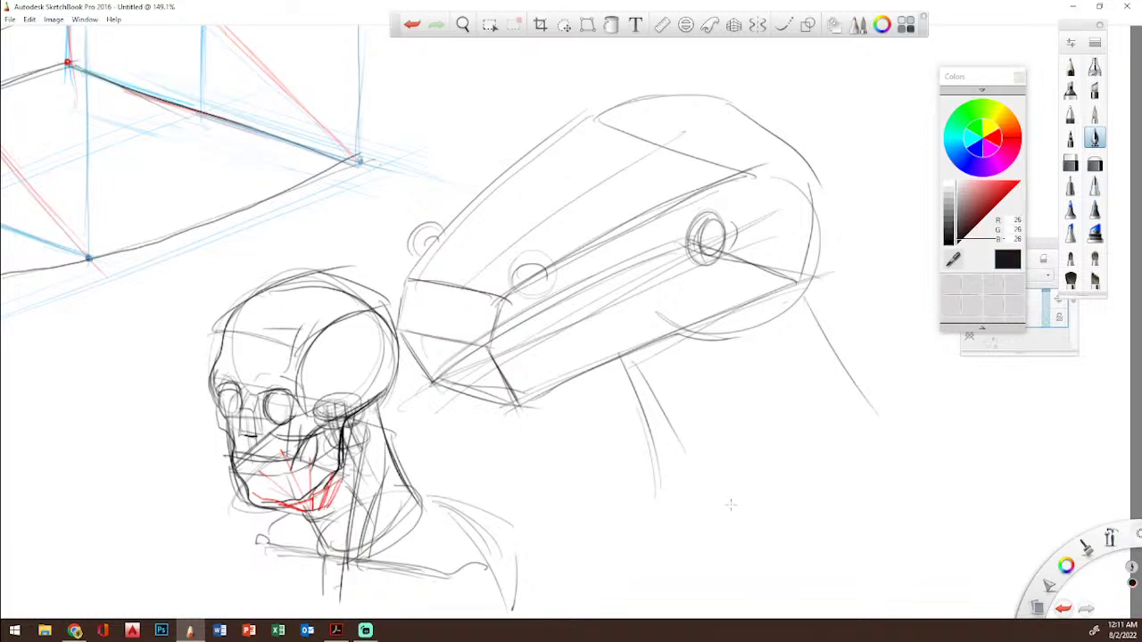
pyautogui.moveTo(730, 518)
pyautogui.mouseDown()
pyautogui.moveTo(783, 515)
pyautogui.moveTo(786, 533)
pyautogui.moveTo(763, 558)
pyautogui.moveTo(787, 506)
pyautogui.moveTo(772, 554)
pyautogui.mouseUp()
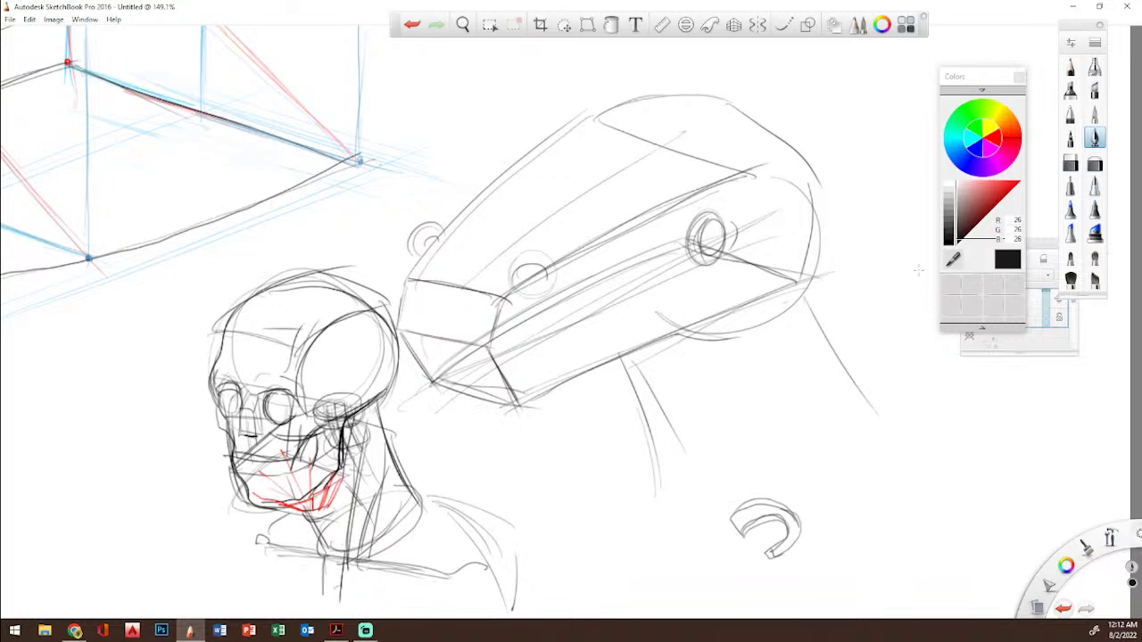
pyautogui.click(992, 189)
pyautogui.moveTo(733, 516); pyautogui.dragTo(738, 440)
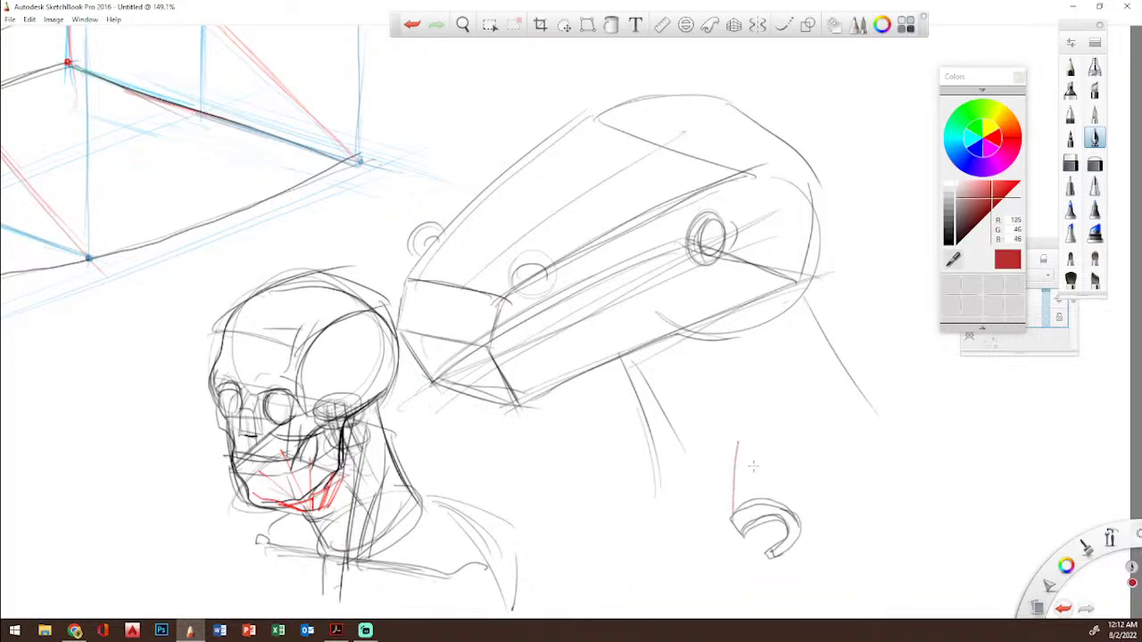
pyautogui.moveTo(814, 421); pyautogui.dragTo(864, 501)
pyautogui.moveTo(748, 503)
pyautogui.mouseDown()
pyautogui.moveTo(778, 430)
pyautogui.moveTo(807, 424)
pyautogui.moveTo(847, 434)
pyautogui.moveTo(856, 451)
pyautogui.mouseUp()
pyautogui.moveTo(802, 516)
pyautogui.mouseDown()
pyautogui.moveTo(865, 471)
pyautogui.moveTo(864, 510)
pyautogui.mouseUp()
# Step: Draw the black jawbone arch around the red fan, including the notched rear branch and rounded knob
pyautogui.click(951, 241)
pyautogui.moveTo(692, 473)
pyautogui.mouseDown()
pyautogui.moveTo(790, 419)
pyautogui.moveTo(836, 420)
pyautogui.moveTo(863, 505)
pyautogui.moveTo(787, 582)
pyautogui.moveTo(807, 591)
pyautogui.moveTo(883, 486)
pyautogui.moveTo(871, 419)
pyautogui.moveTo(829, 390)
pyautogui.moveTo(769, 390)
pyautogui.moveTo(691, 468)
pyautogui.moveTo(674, 417)
pyautogui.mouseUp()
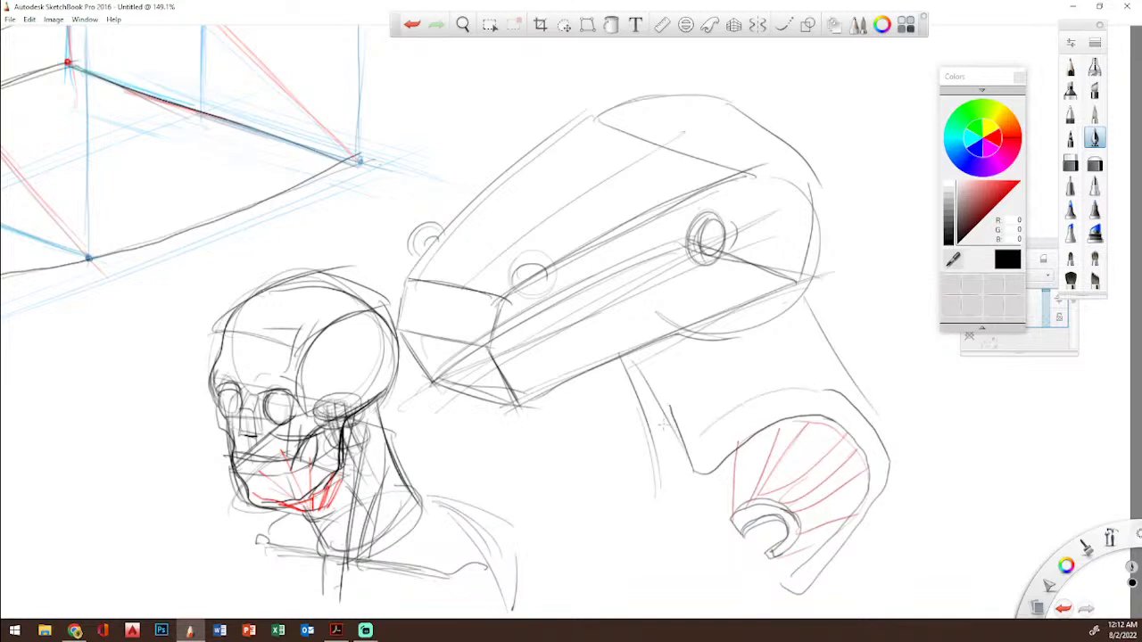
pyautogui.moveTo(681, 455); pyautogui.dragTo(644, 427)
pyautogui.moveTo(671, 387)
pyautogui.mouseDown()
pyautogui.moveTo(724, 416)
pyautogui.moveTo(811, 401)
pyautogui.mouseUp()
pyautogui.moveTo(742, 401)
pyautogui.mouseDown()
pyautogui.moveTo(818, 376)
pyautogui.moveTo(846, 396)
pyautogui.moveTo(803, 393)
pyautogui.moveTo(872, 408)
pyautogui.moveTo(867, 513)
pyautogui.mouseUp()
pyautogui.moveTo(882, 457); pyautogui.dragTo(852, 532)
# Step: Darken the arch's inner edge and horseshoe, and add windpipe rings below the horseshoe and at the skull's throat
pyautogui.moveTo(807, 415)
pyautogui.mouseDown()
pyautogui.moveTo(865, 475)
pyautogui.moveTo(826, 554)
pyautogui.mouseUp()
pyautogui.moveTo(757, 512)
pyautogui.mouseDown()
pyautogui.moveTo(790, 535)
pyautogui.moveTo(791, 559)
pyautogui.moveTo(794, 534)
pyautogui.mouseUp()
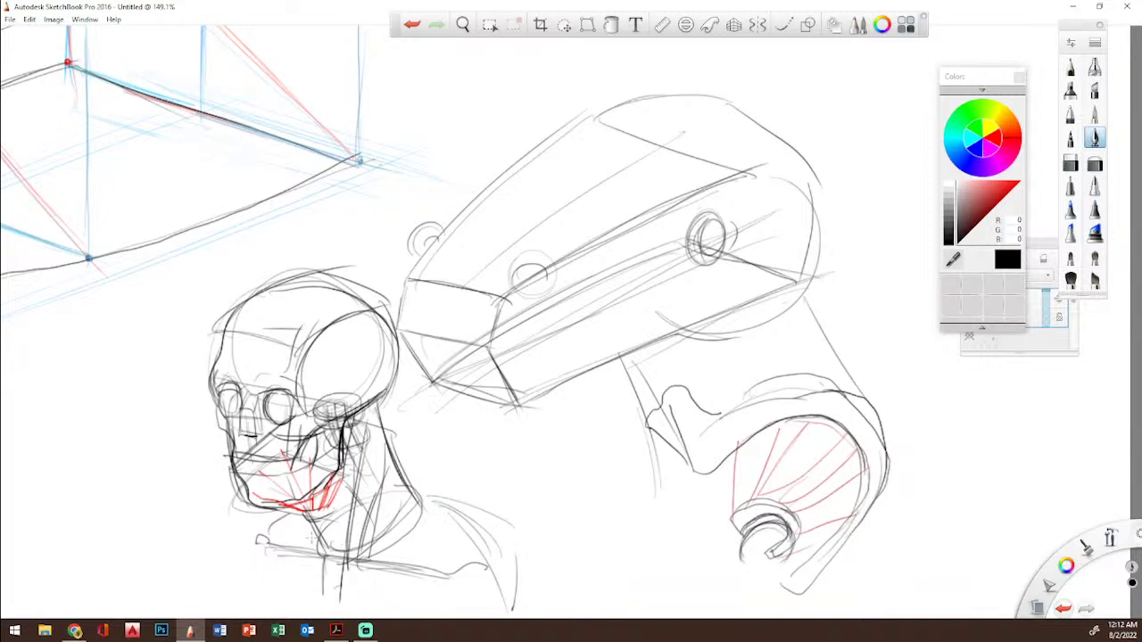
pyautogui.moveTo(305, 521)
pyautogui.mouseDown()
pyautogui.moveTo(334, 564)
pyautogui.moveTo(328, 546)
pyautogui.mouseUp()
pyautogui.moveTo(760, 553)
pyautogui.mouseDown()
pyautogui.moveTo(774, 571)
pyautogui.moveTo(781, 546)
pyautogui.mouseUp()
pyautogui.moveTo(744, 590)
pyautogui.mouseDown()
pyautogui.moveTo(772, 594)
pyautogui.moveTo(742, 585)
pyautogui.moveTo(742, 526)
pyautogui.moveTo(783, 576)
pyautogui.mouseUp()
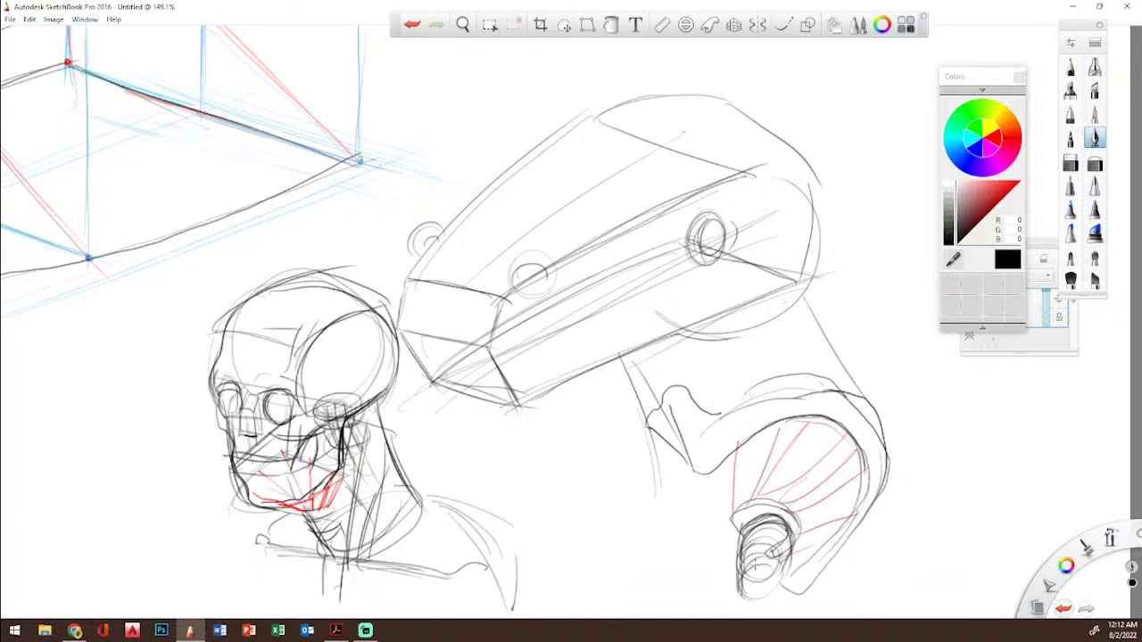
# Step: Sample the fan's red and darken its outermost line on the rear-branch side
pyautogui.keyDown('alt'); pyautogui.click(726, 492); pyautogui.keyUp('alt')
pyautogui.moveTo(736, 463); pyautogui.dragTo(731, 508)
pyautogui.moveTo(738, 434); pyautogui.dragTo(732, 504)
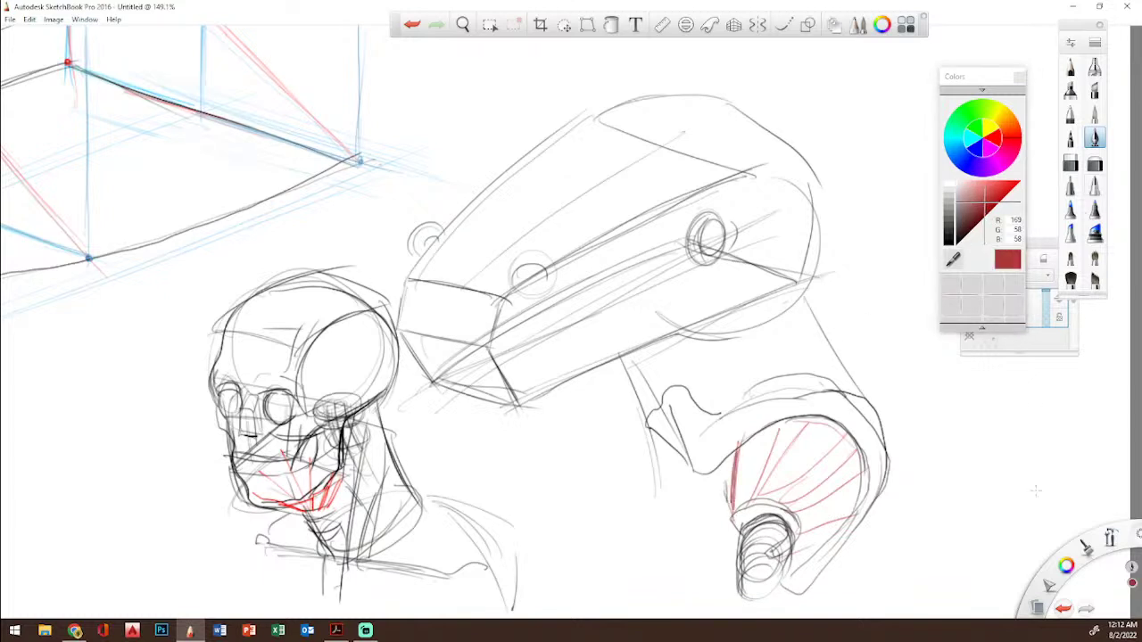
# Step: Shade along the red fan lines with soft red brush strokes between the arch and the horseshoe
pyautogui.click(1110, 535)
pyautogui.moveTo(875, 473)
pyautogui.mouseDown()
pyautogui.moveTo(727, 336)
pyautogui.moveTo(736, 330)
pyautogui.mouseUp()
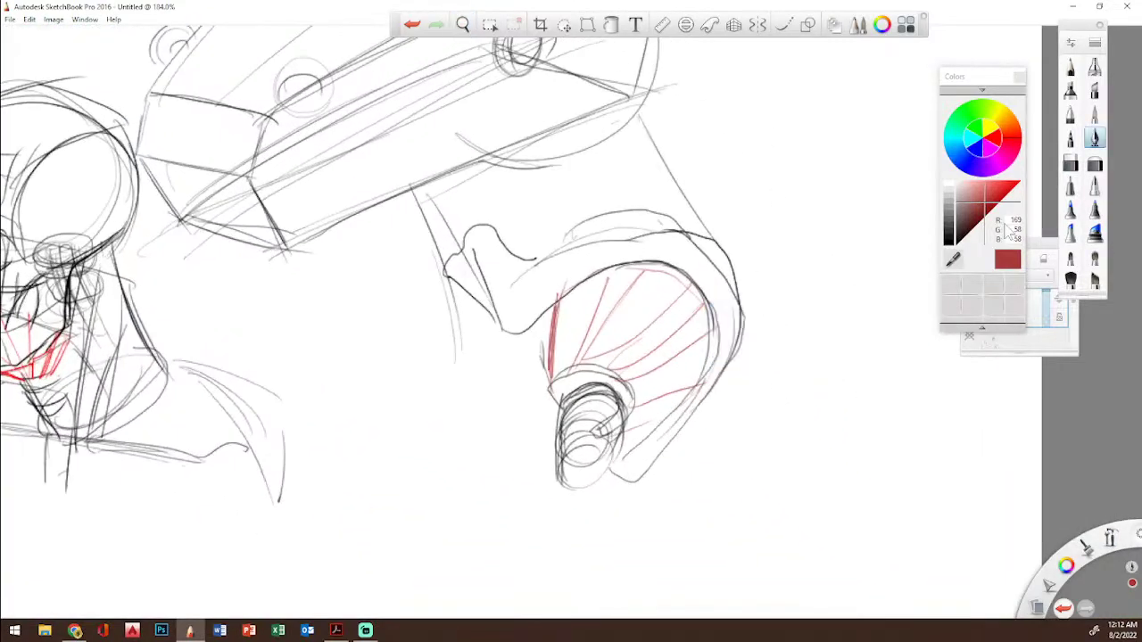
pyautogui.click(1094, 113)
pyautogui.moveTo(598, 290); pyautogui.dragTo(564, 355)
pyautogui.moveTo(635, 281); pyautogui.dragTo(585, 359)
pyautogui.moveTo(666, 306); pyautogui.dragTo(590, 367)
pyautogui.moveTo(686, 283); pyautogui.dragTo(608, 369)
pyautogui.moveTo(692, 325); pyautogui.dragTo(610, 375)
pyautogui.moveTo(714, 300); pyautogui.dragTo(620, 392)
pyautogui.moveTo(681, 372)
pyautogui.mouseDown()
pyautogui.moveTo(617, 401)
pyautogui.moveTo(631, 428)
pyautogui.mouseUp()
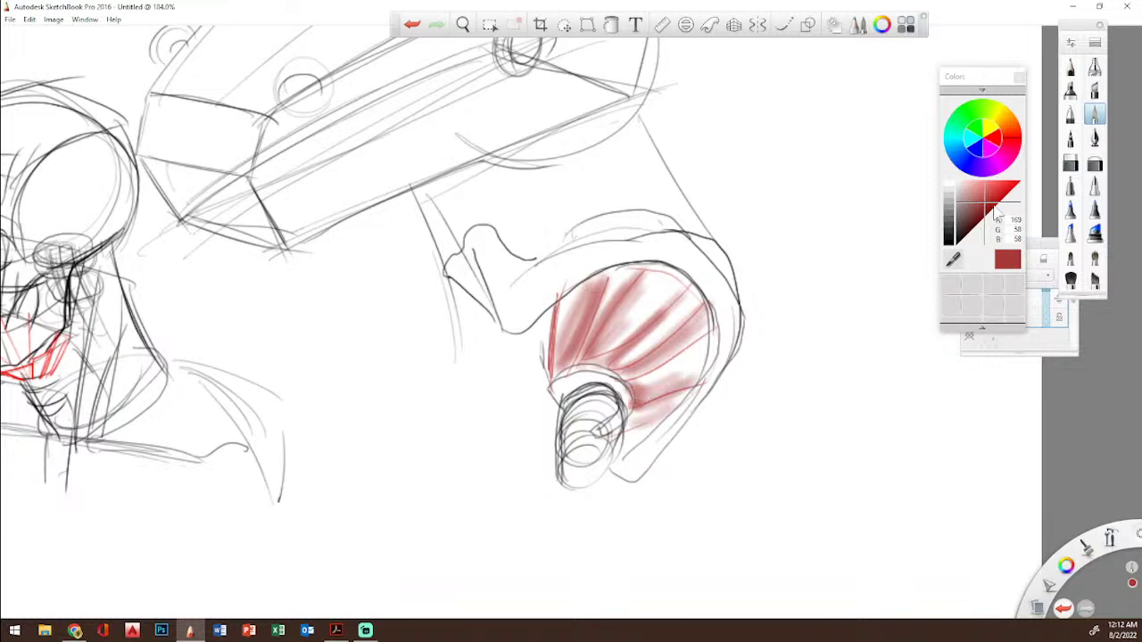
# Step: Shade the jawbone arch with soft strokes, black at the rear corner and gray (153, 153, 153) along the rest
pyautogui.click(957, 248)
pyautogui.moveTo(539, 330); pyautogui.dragTo(498, 332)
pyautogui.moveTo(560, 283)
pyautogui.mouseDown()
pyautogui.moveTo(495, 328)
pyautogui.moveTo(507, 337)
pyautogui.mouseUp()
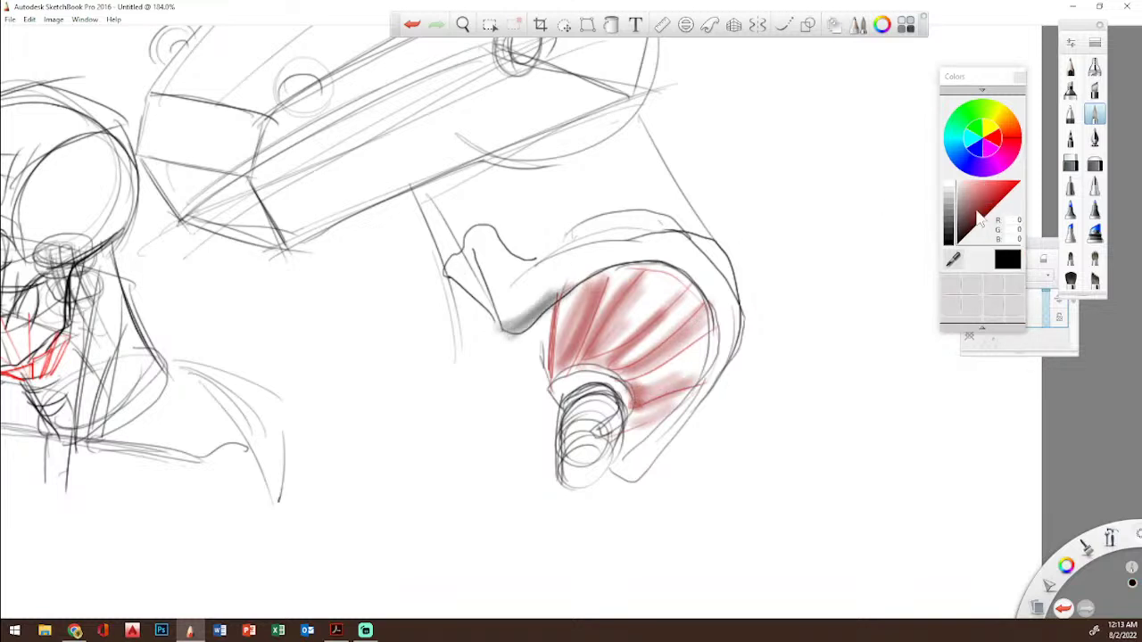
pyautogui.click(949, 214)
pyautogui.moveTo(606, 256)
pyautogui.mouseDown()
pyautogui.moveTo(505, 325)
pyautogui.moveTo(571, 280)
pyautogui.mouseUp()
pyautogui.moveTo(660, 253)
pyautogui.mouseDown()
pyautogui.moveTo(586, 279)
pyautogui.moveTo(663, 267)
pyautogui.moveTo(710, 305)
pyautogui.moveTo(713, 356)
pyautogui.mouseUp()
pyautogui.moveTo(678, 273)
pyautogui.mouseDown()
pyautogui.moveTo(696, 309)
pyautogui.moveTo(628, 463)
pyautogui.mouseUp()
pyautogui.moveTo(705, 377); pyautogui.dragTo(618, 473)
pyautogui.moveTo(675, 428); pyautogui.dragTo(612, 473)
pyautogui.moveTo(564, 246)
pyautogui.mouseDown()
pyautogui.moveTo(671, 214)
pyautogui.moveTo(682, 230)
pyautogui.mouseUp()
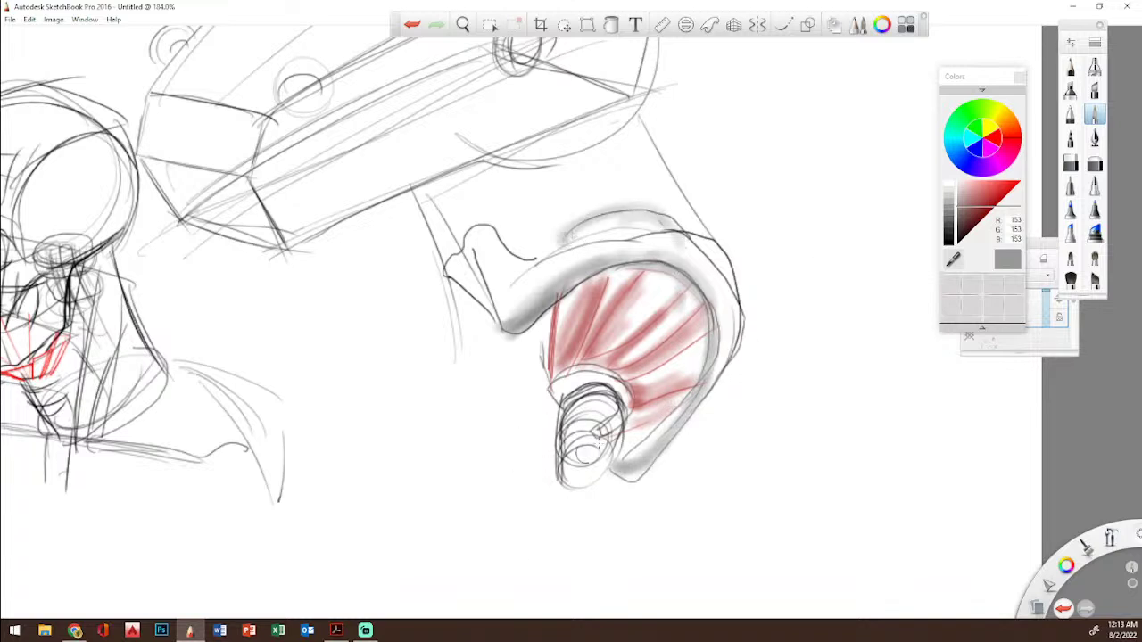
# Step: Rough in broad gray guides around the jaw sketch for the neck, the shoulders and the rounded head above the arch
pyautogui.moveTo(553, 516)
pyautogui.mouseDown()
pyautogui.moveTo(473, 395)
pyautogui.moveTo(621, 502)
pyautogui.moveTo(499, 348)
pyautogui.moveTo(454, 410)
pyautogui.mouseUp()
pyautogui.moveTo(451, 331); pyautogui.dragTo(445, 437)
pyautogui.moveTo(391, 534)
pyautogui.mouseDown()
pyautogui.moveTo(400, 510)
pyautogui.moveTo(642, 417)
pyautogui.moveTo(811, 614)
pyautogui.mouseUp()
pyautogui.moveTo(630, 425); pyautogui.dragTo(828, 569)
pyautogui.moveTo(737, 436)
pyautogui.mouseDown()
pyautogui.moveTo(757, 571)
pyautogui.moveTo(762, 556)
pyautogui.mouseUp()
pyautogui.moveTo(780, 446)
pyautogui.mouseDown()
pyautogui.moveTo(892, 574)
pyautogui.moveTo(901, 613)
pyautogui.mouseUp()
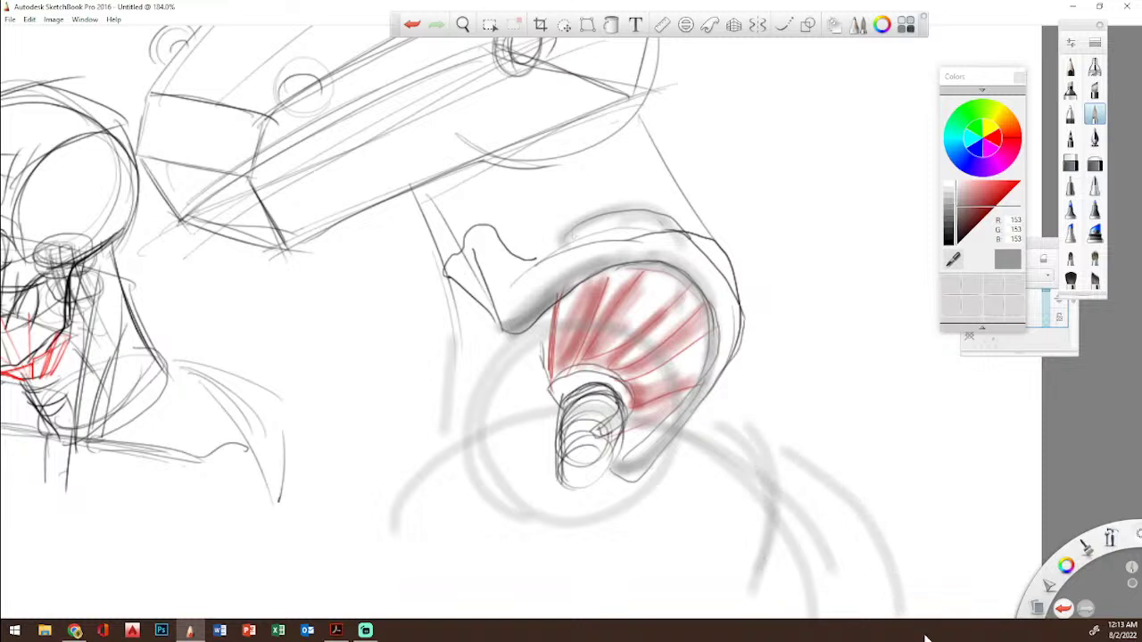
pyautogui.moveTo(458, 287)
pyautogui.mouseDown()
pyautogui.moveTo(679, 160)
pyautogui.moveTo(689, 241)
pyautogui.mouseUp()
pyautogui.moveTo(643, 175); pyautogui.dragTo(708, 245)
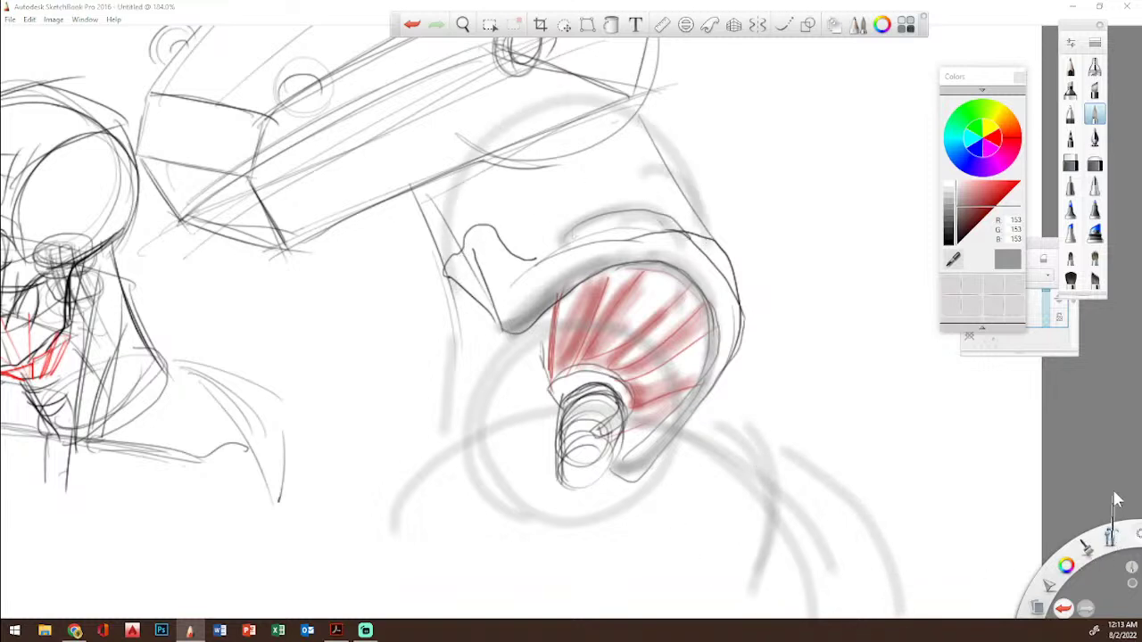
# Step: Draw a blue (0, 171, 255) vertical centre line beside the skull with a short base line and a wide top line
pyautogui.press('space')
pyautogui.moveTo(644, 305); pyautogui.dragTo(592, 330)
pyautogui.moveTo(652, 355)
pyautogui.mouseDown()
pyautogui.moveTo(775, 400)
pyautogui.moveTo(902, 469)
pyautogui.mouseUp()
pyautogui.moveTo(401, 322); pyautogui.dragTo(495, 434)
pyautogui.moveTo(459, 396)
pyautogui.mouseDown()
pyautogui.moveTo(445, 400)
pyautogui.moveTo(397, 344)
pyautogui.mouseUp()
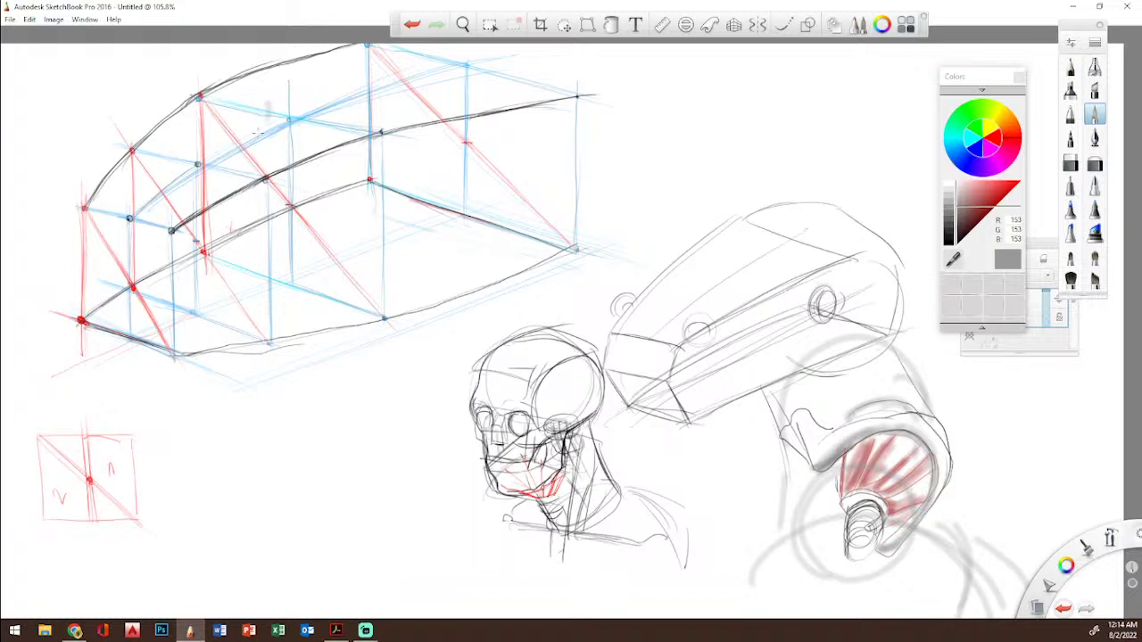
pyautogui.click(1094, 138)
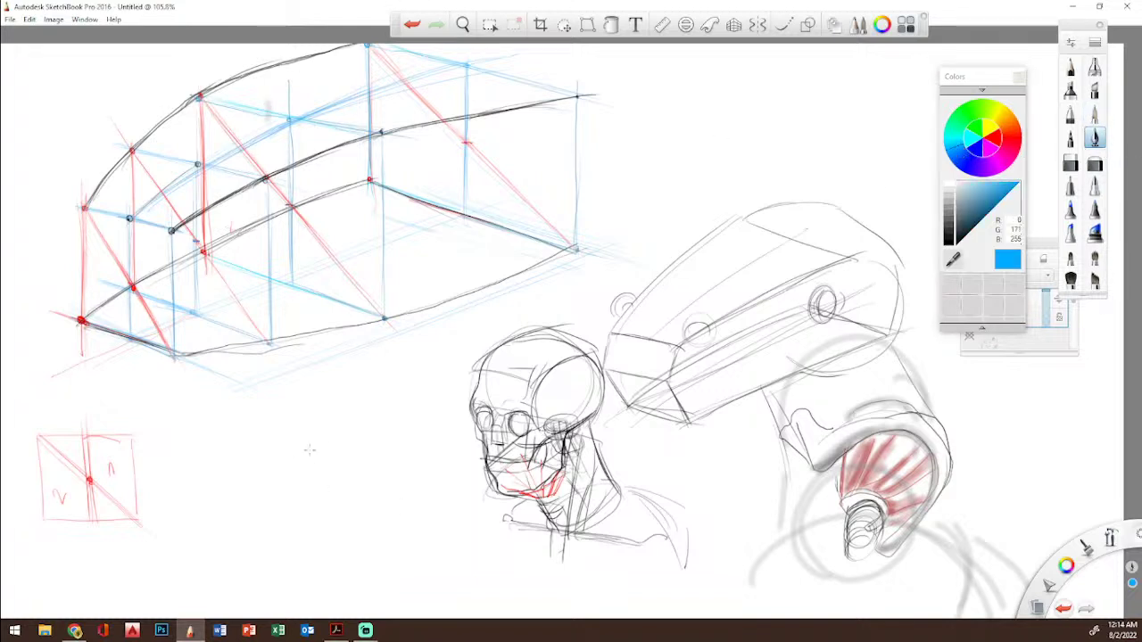
pyautogui.moveTo(311, 446); pyautogui.dragTo(314, 542)
pyautogui.moveTo(316, 419); pyautogui.dragTo(323, 582)
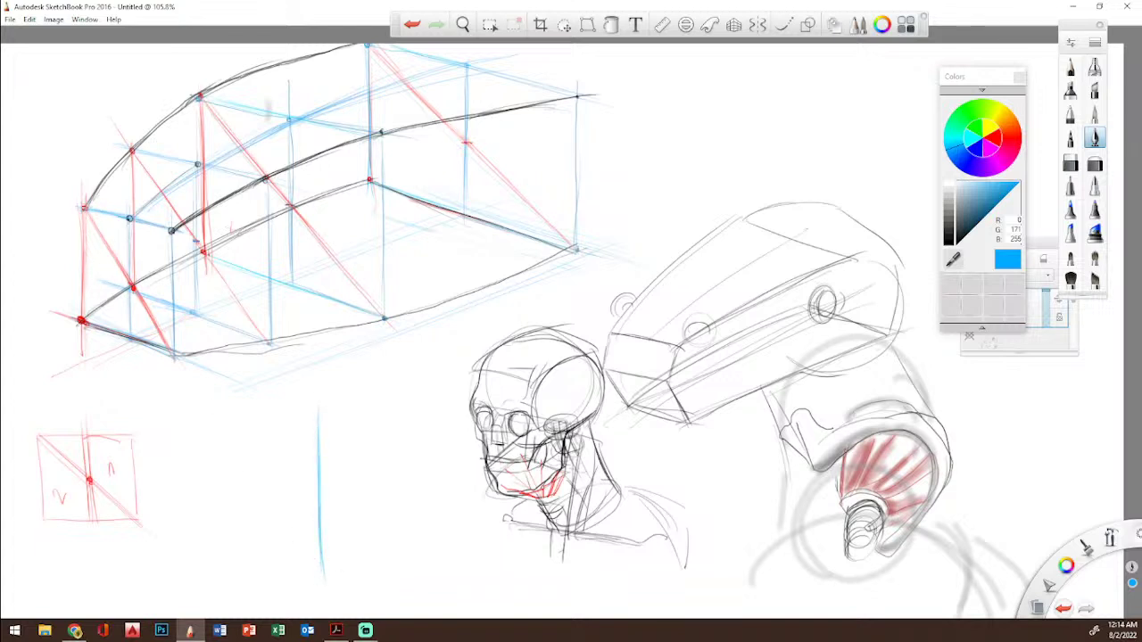
pyautogui.moveTo(344, 563)
pyautogui.mouseDown()
pyautogui.moveTo(288, 568)
pyautogui.moveTo(344, 564)
pyautogui.mouseUp()
pyautogui.moveTo(295, 406)
pyautogui.mouseDown()
pyautogui.moveTo(364, 398)
pyautogui.moveTo(232, 405)
pyautogui.moveTo(412, 395)
pyautogui.mouseUp()
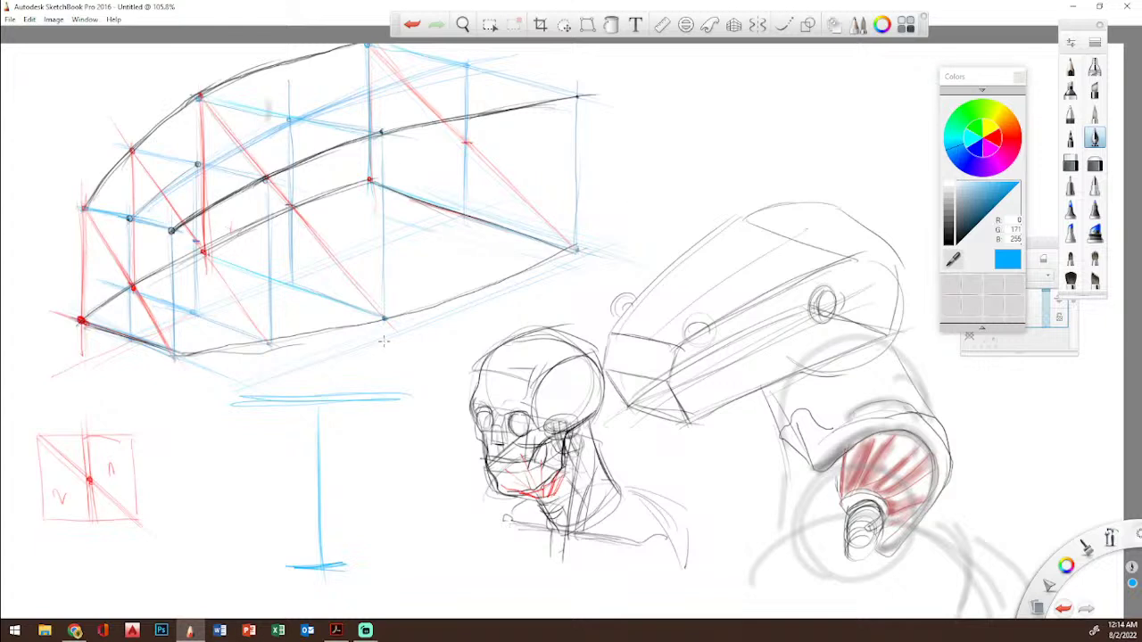
# Step: Draw mirrored dark (26, 26, 26) curves on both sides of the blue centre line, flaring from the base to the top line
pyautogui.moveTo(348, 560); pyautogui.dragTo(371, 462)
pyautogui.click(949, 241)
pyautogui.moveTo(346, 564); pyautogui.dragTo(373, 441)
pyautogui.moveTo(350, 521); pyautogui.dragTo(402, 392)
pyautogui.moveTo(357, 500); pyautogui.dragTo(401, 392)
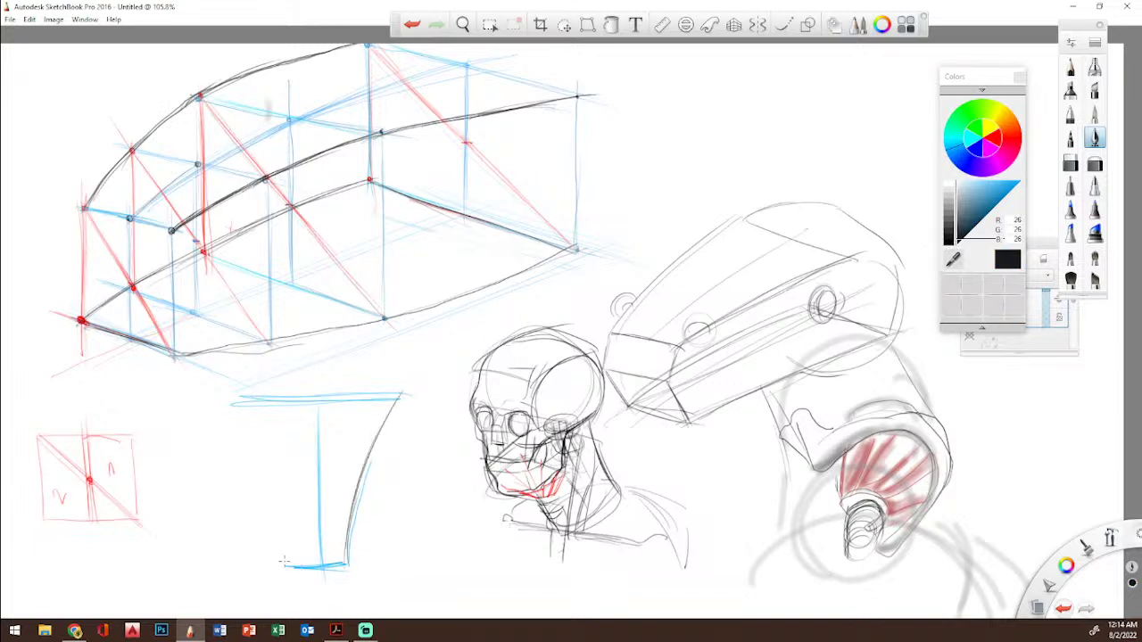
pyautogui.moveTo(286, 560); pyautogui.dragTo(271, 484)
pyautogui.moveTo(250, 401); pyautogui.dragTo(282, 544)
pyautogui.moveTo(257, 427); pyautogui.dragTo(282, 572)
pyautogui.moveTo(253, 420); pyautogui.dragTo(283, 569)
# Step: Restate the flared shape's right side and top edge, and darken the front vertical edge of the large perspective form
pyautogui.moveTo(393, 396); pyautogui.dragTo(358, 510)
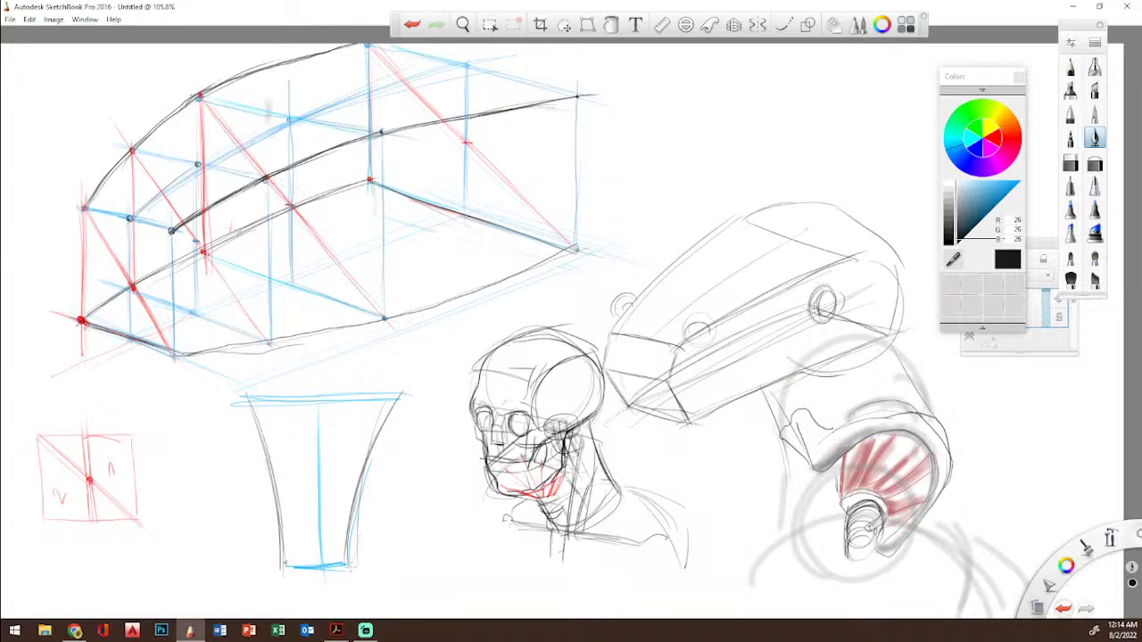
pyautogui.moveTo(364, 488); pyautogui.dragTo(350, 566)
pyautogui.moveTo(372, 417); pyautogui.dragTo(351, 549)
pyautogui.moveTo(236, 391); pyautogui.dragTo(403, 385)
pyautogui.moveTo(172, 232); pyautogui.dragTo(175, 357)
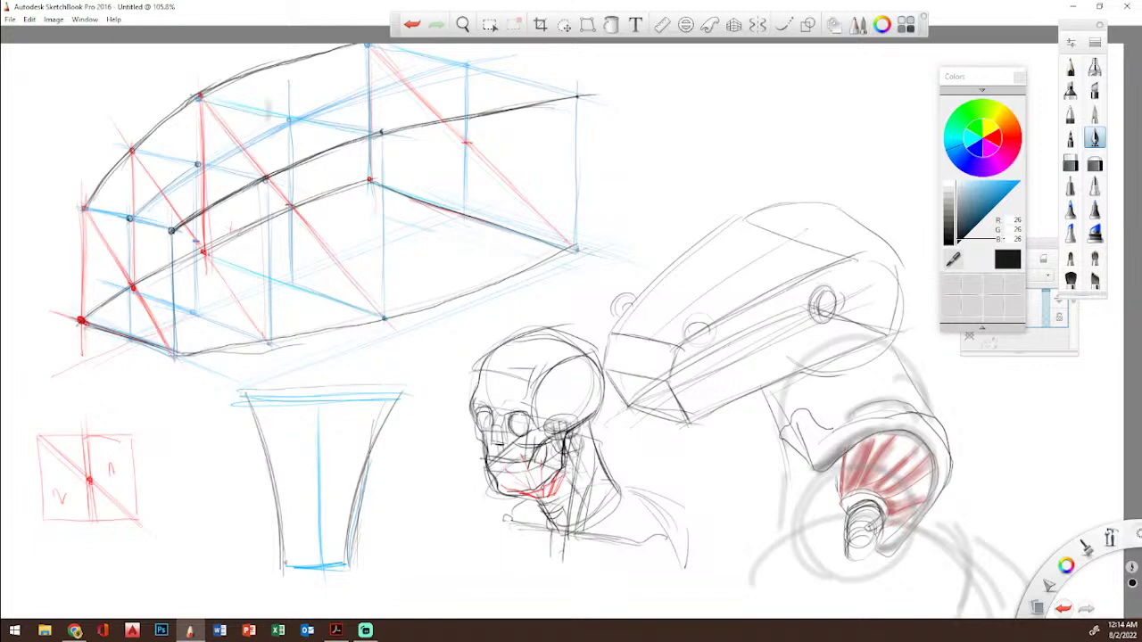
# Step: Sketch a small block above the blocky head, with a square front face and a curved top plane receding from it
pyautogui.moveTo(660, 135)
pyautogui.mouseDown()
pyautogui.moveTo(659, 162)
pyautogui.moveTo(660, 138)
pyautogui.moveTo(701, 136)
pyautogui.mouseUp()
pyautogui.moveTo(661, 177); pyautogui.dragTo(685, 176)
pyautogui.moveTo(696, 139); pyautogui.dragTo(695, 178)
pyautogui.moveTo(701, 136); pyautogui.dragTo(774, 106)
pyautogui.moveTo(662, 136)
pyautogui.mouseDown()
pyautogui.moveTo(745, 82)
pyautogui.moveTo(749, 106)
pyautogui.moveTo(727, 95)
pyautogui.moveTo(789, 103)
pyautogui.mouseUp()
pyautogui.moveTo(724, 91); pyautogui.dragTo(789, 103)
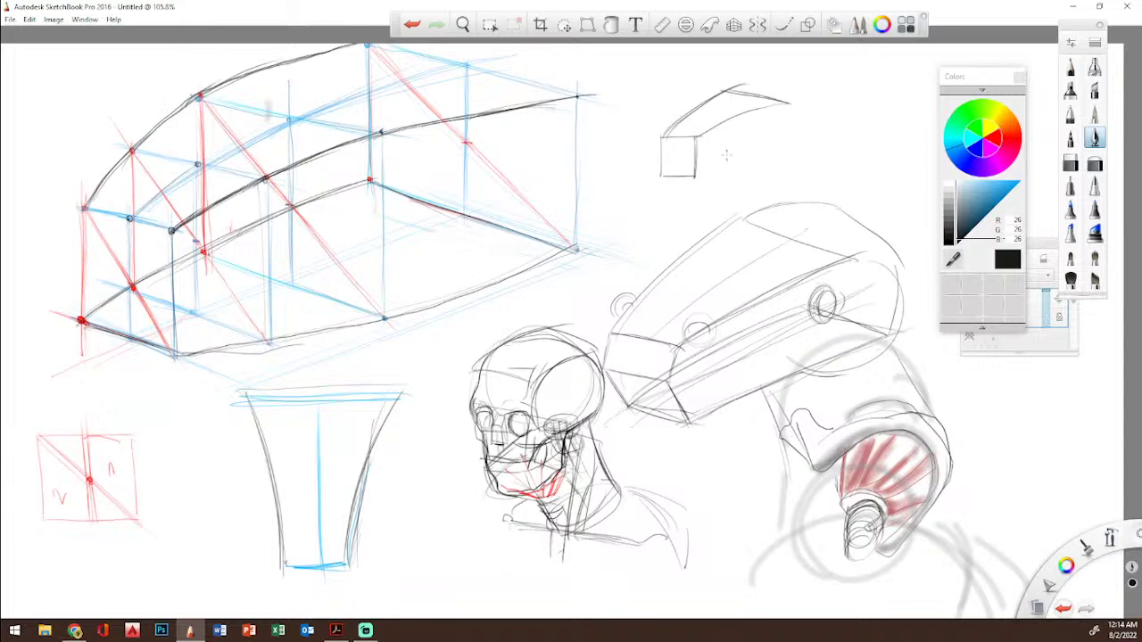
# Step: Close the small block with a curved bottom edge and a rear vertical, and darken the outlines of its side and front faces
pyautogui.moveTo(698, 173)
pyautogui.mouseDown()
pyautogui.moveTo(771, 158)
pyautogui.moveTo(696, 170)
pyautogui.moveTo(773, 153)
pyautogui.moveTo(698, 174)
pyautogui.moveTo(798, 140)
pyautogui.mouseUp()
pyautogui.moveTo(794, 102); pyautogui.dragTo(789, 146)
pyautogui.moveTo(794, 109); pyautogui.dragTo(791, 153)
pyautogui.moveTo(708, 136)
pyautogui.mouseDown()
pyautogui.moveTo(767, 105)
pyautogui.moveTo(803, 102)
pyautogui.mouseUp()
pyautogui.moveTo(696, 133)
pyautogui.mouseDown()
pyautogui.moveTo(695, 178)
pyautogui.moveTo(662, 136)
pyautogui.mouseUp()
pyautogui.moveTo(664, 130)
pyautogui.mouseDown()
pyautogui.moveTo(665, 175)
pyautogui.moveTo(696, 179)
pyautogui.mouseUp()
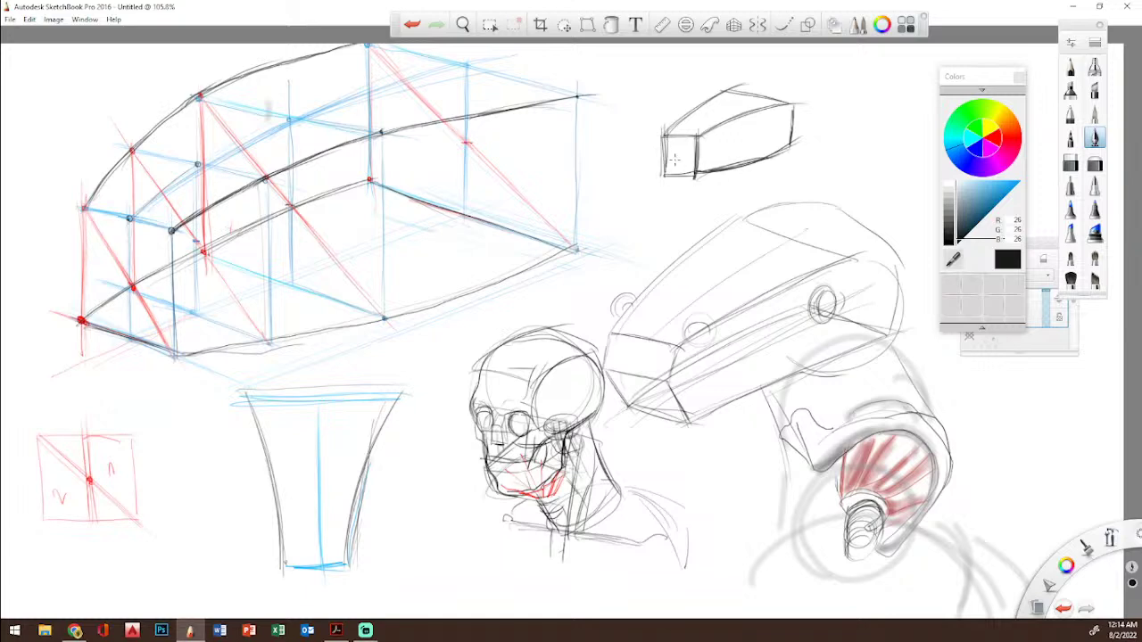
# Step: Shade the small block's side face and front face with soft brush strokes, using gray (153, 153, 153) on the front
pyautogui.click(1095, 113)
pyautogui.moveTo(701, 136)
pyautogui.mouseDown()
pyautogui.moveTo(953, 210)
pyautogui.moveTo(710, 130)
pyautogui.moveTo(718, 161)
pyautogui.moveTo(724, 134)
pyautogui.moveTo(742, 152)
pyautogui.moveTo(756, 116)
pyautogui.moveTo(762, 132)
pyautogui.moveTo(783, 121)
pyautogui.moveTo(779, 143)
pyautogui.moveTo(769, 114)
pyautogui.moveTo(763, 150)
pyautogui.mouseUp()
pyautogui.click(947, 207)
pyautogui.moveTo(677, 138); pyautogui.dragTo(676, 186)
# Step: Sketch a light gray short cylinder in the empty area beside the small block, with a double-rimmed elliptical top and curved base
pyautogui.press('space')
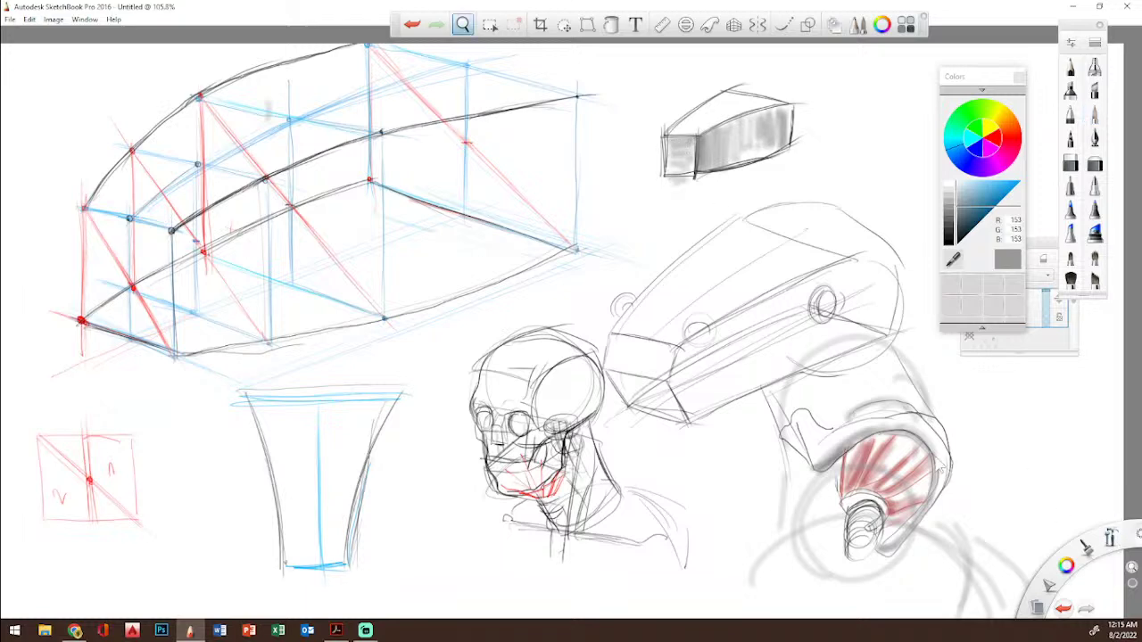
pyautogui.moveTo(752, 155); pyautogui.dragTo(815, 273)
pyautogui.moveTo(741, 290)
pyautogui.mouseDown()
pyautogui.moveTo(464, 393)
pyautogui.moveTo(348, 406)
pyautogui.mouseUp()
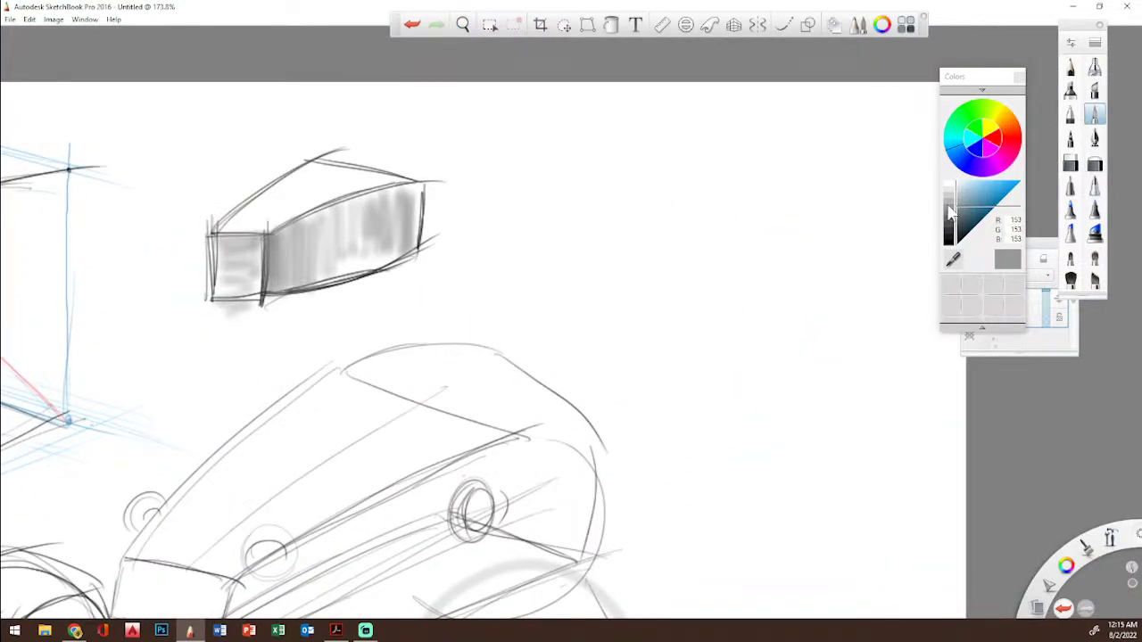
pyautogui.click(1094, 136)
pyautogui.moveTo(704, 218)
pyautogui.mouseDown()
pyautogui.moveTo(631, 199)
pyautogui.moveTo(772, 185)
pyautogui.moveTo(653, 165)
pyautogui.moveTo(714, 214)
pyautogui.moveTo(765, 160)
pyautogui.moveTo(611, 204)
pyautogui.moveTo(676, 183)
pyautogui.moveTo(629, 197)
pyautogui.moveTo(631, 278)
pyautogui.mouseUp()
pyautogui.moveTo(628, 187); pyautogui.dragTo(630, 276)
pyautogui.moveTo(783, 185); pyautogui.dragTo(780, 258)
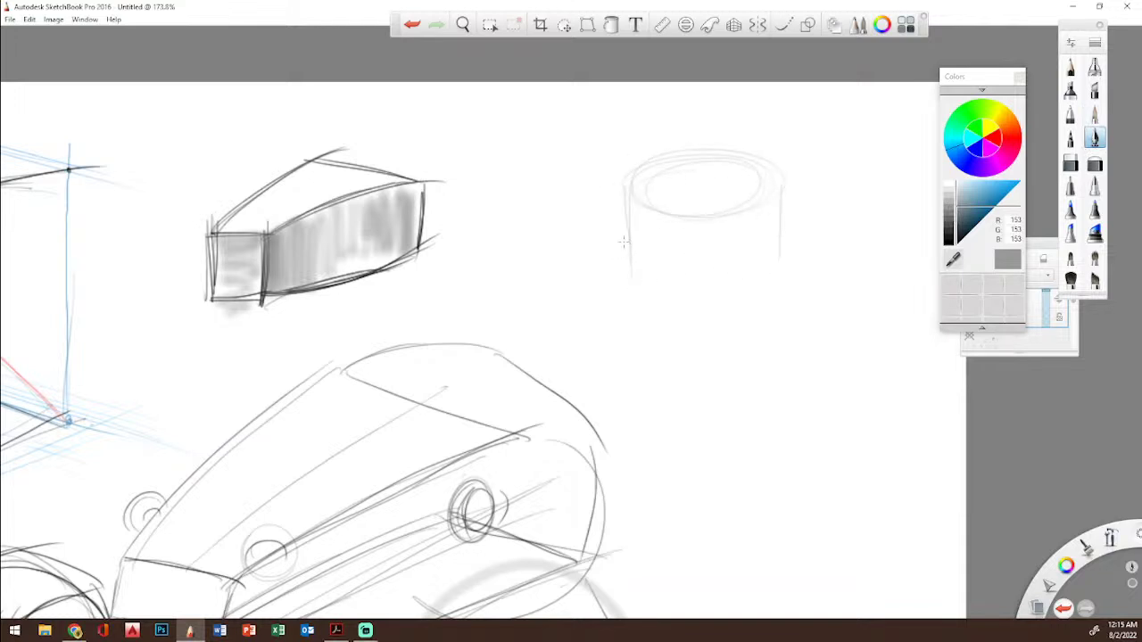
pyautogui.moveTo(630, 261)
pyautogui.mouseDown()
pyautogui.moveTo(776, 268)
pyautogui.moveTo(651, 271)
pyautogui.moveTo(736, 276)
pyautogui.mouseUp()
pyautogui.moveTo(624, 188)
pyautogui.mouseDown()
pyautogui.moveTo(701, 211)
pyautogui.moveTo(748, 208)
pyautogui.mouseUp()
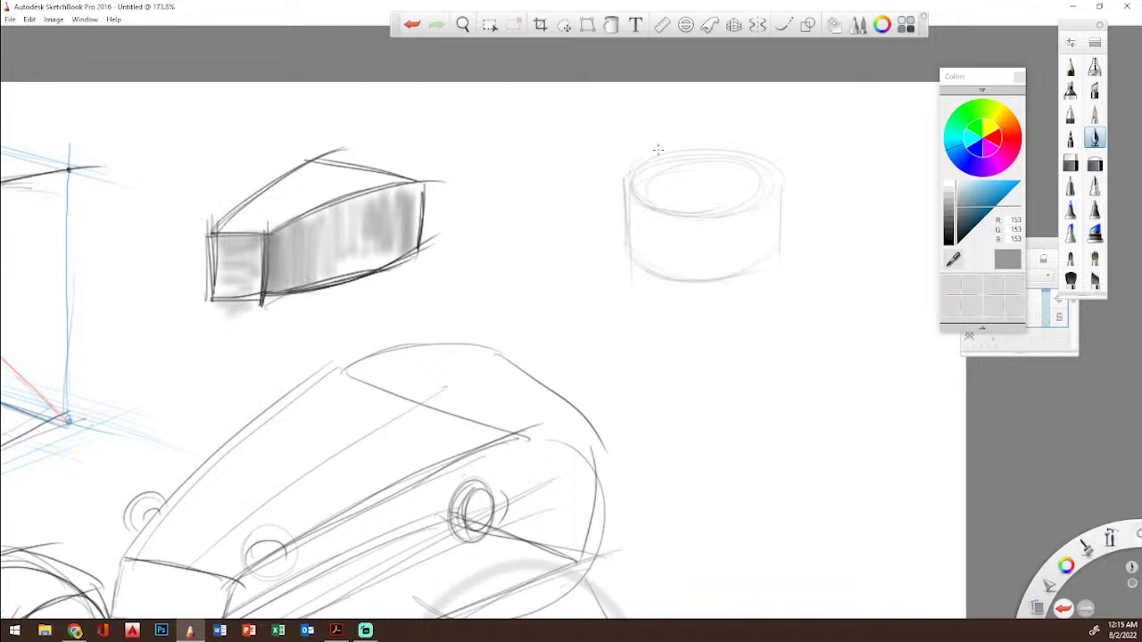
# Step: Add a curved rectangular arm projecting from the front of the cylinder, with a narrow end face and side planes blending into the body
pyautogui.moveTo(671, 179)
pyautogui.mouseDown()
pyautogui.moveTo(724, 170)
pyautogui.moveTo(660, 179)
pyautogui.moveTo(665, 288)
pyautogui.moveTo(598, 314)
pyautogui.mouseUp()
pyautogui.moveTo(658, 210)
pyautogui.mouseDown()
pyautogui.moveTo(585, 250)
pyautogui.moveTo(603, 253)
pyautogui.moveTo(588, 302)
pyautogui.mouseUp()
pyautogui.moveTo(589, 252)
pyautogui.mouseDown()
pyautogui.moveTo(591, 312)
pyautogui.moveTo(603, 312)
pyautogui.mouseUp()
pyautogui.moveTo(588, 273); pyautogui.dragTo(591, 312)
pyautogui.moveTo(583, 314); pyautogui.dragTo(612, 302)
pyautogui.moveTo(607, 244); pyautogui.dragTo(606, 320)
pyautogui.moveTo(611, 318); pyautogui.dragTo(669, 277)
pyautogui.moveTo(614, 308); pyautogui.dragTo(690, 276)
pyautogui.moveTo(586, 252)
pyautogui.mouseDown()
pyautogui.moveTo(636, 198)
pyautogui.moveTo(626, 225)
pyautogui.moveTo(691, 220)
pyautogui.mouseUp()
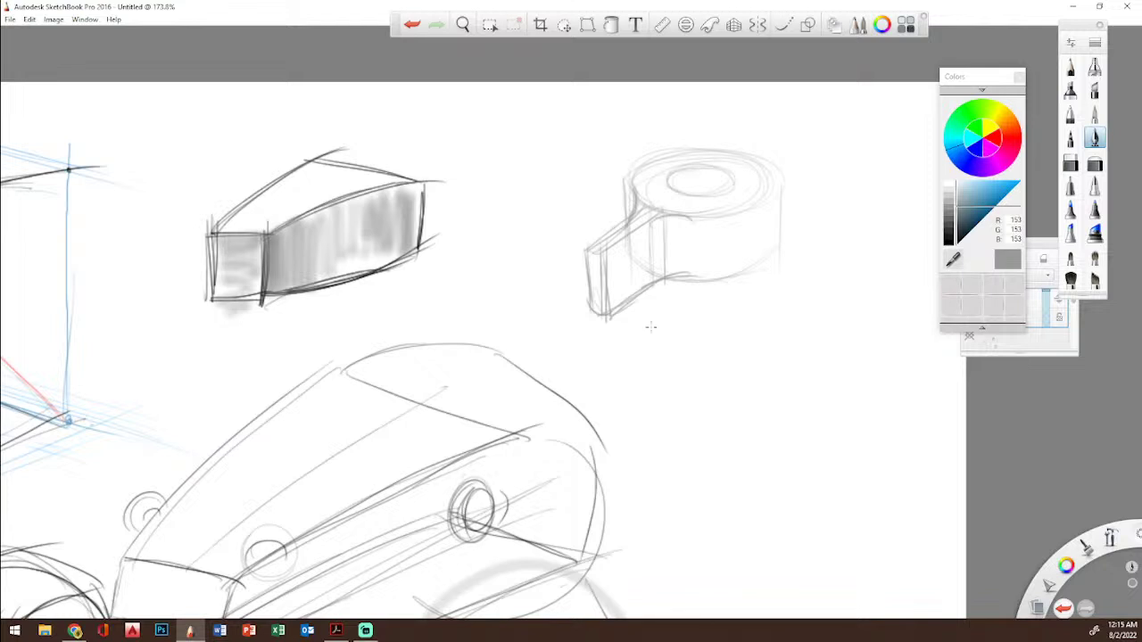
# Step: Add two curved, rounded arms to the cylinder, one on the right side and one at the upper left
pyautogui.moveTo(751, 210)
pyautogui.mouseDown()
pyautogui.moveTo(758, 261)
pyautogui.moveTo(828, 224)
pyautogui.moveTo(834, 203)
pyautogui.mouseUp()
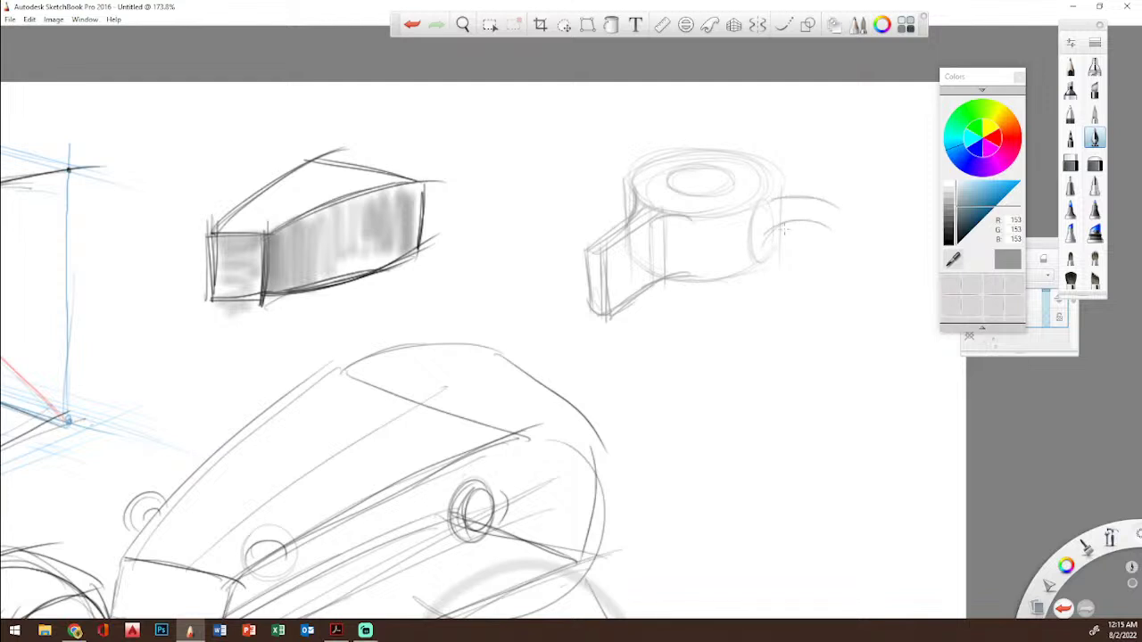
pyautogui.moveTo(781, 247); pyautogui.dragTo(839, 231)
pyautogui.moveTo(641, 144)
pyautogui.mouseDown()
pyautogui.moveTo(610, 136)
pyautogui.moveTo(627, 164)
pyautogui.moveTo(589, 145)
pyautogui.moveTo(580, 154)
pyautogui.mouseUp()
pyautogui.moveTo(583, 151)
pyautogui.mouseDown()
pyautogui.moveTo(633, 198)
pyautogui.moveTo(662, 149)
pyautogui.moveTo(766, 153)
pyautogui.moveTo(776, 182)
pyautogui.mouseUp()
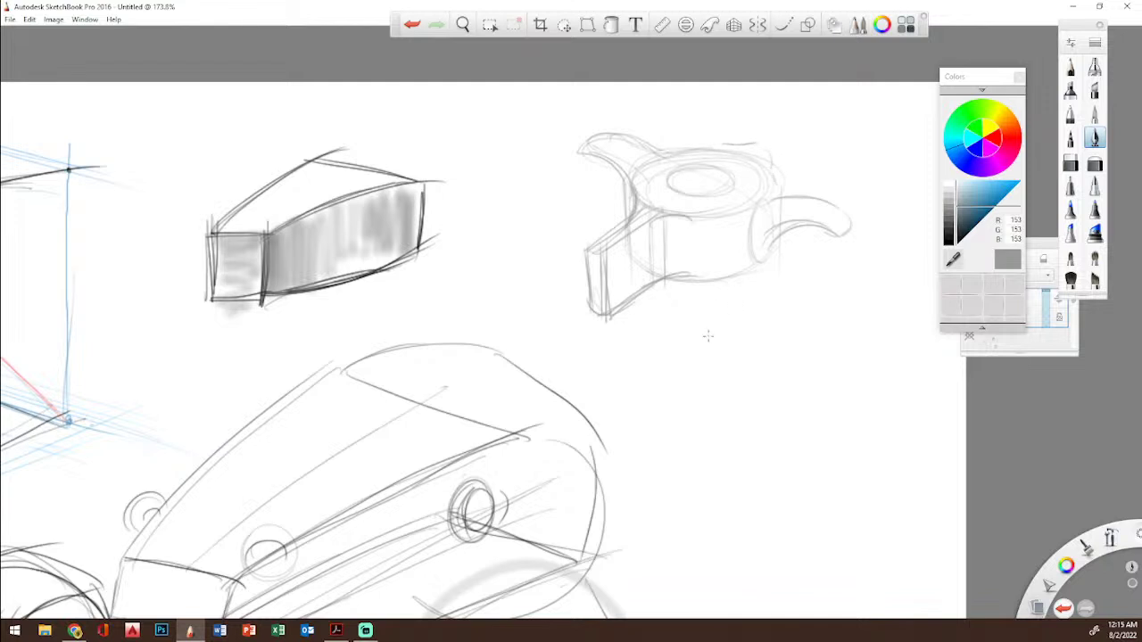
# Step: Draw a ringed red (255, 0, 72) rod rising from the cylinder's centre hole, with curved lobes around its base
pyautogui.click(1008, 147)
pyautogui.moveTo(700, 185)
pyautogui.mouseDown()
pyautogui.moveTo(685, 180)
pyautogui.moveTo(712, 184)
pyautogui.moveTo(698, 177)
pyautogui.mouseUp()
pyautogui.moveTo(680, 129); pyautogui.dragTo(683, 183)
pyautogui.moveTo(712, 122); pyautogui.dragTo(711, 179)
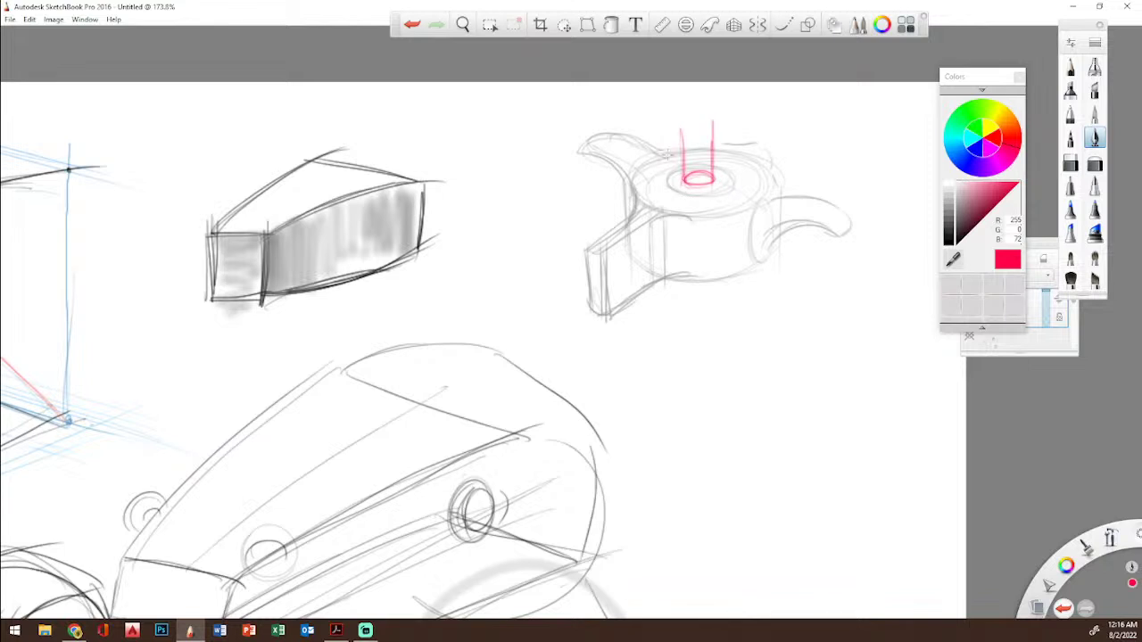
pyautogui.moveTo(682, 125)
pyautogui.mouseDown()
pyautogui.moveTo(684, 182)
pyautogui.moveTo(716, 173)
pyautogui.moveTo(684, 159)
pyautogui.moveTo(711, 147)
pyautogui.moveTo(687, 145)
pyautogui.moveTo(711, 134)
pyautogui.moveTo(683, 125)
pyautogui.moveTo(707, 115)
pyautogui.moveTo(683, 115)
pyautogui.moveTo(705, 189)
pyautogui.moveTo(729, 182)
pyautogui.moveTo(677, 187)
pyautogui.moveTo(724, 175)
pyautogui.mouseUp()
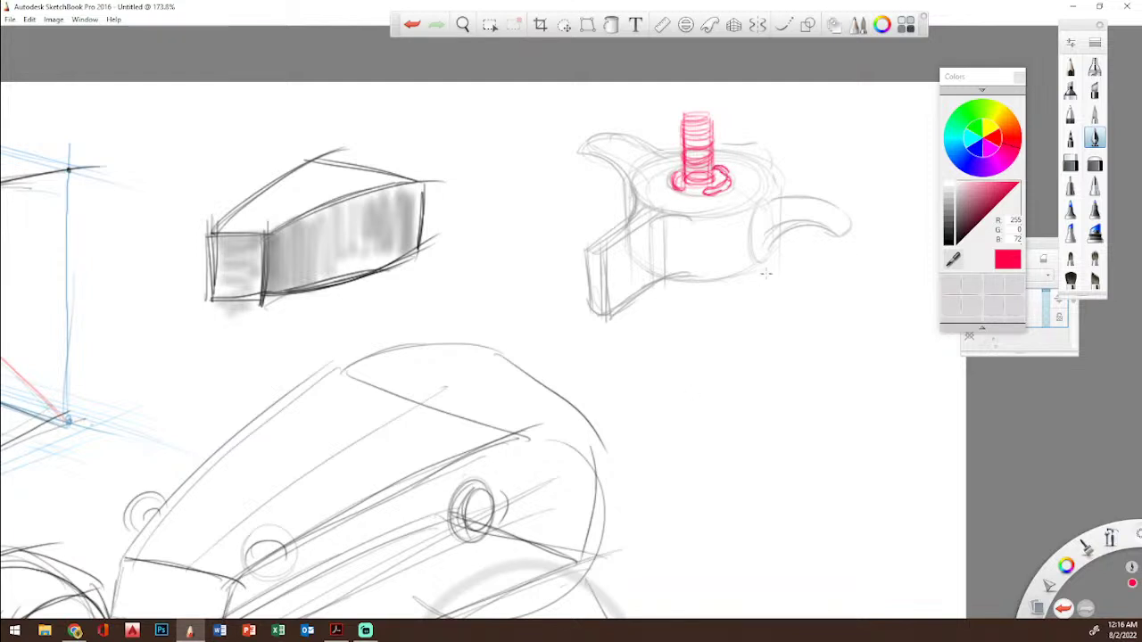
# Step: Add a thin red band beneath the cylinder, following its base curve and divided by short cross lines
pyautogui.moveTo(775, 258); pyautogui.dragTo(781, 275)
pyautogui.moveTo(628, 257)
pyautogui.mouseDown()
pyautogui.moveTo(630, 279)
pyautogui.moveTo(683, 299)
pyautogui.moveTo(750, 296)
pyautogui.moveTo(760, 282)
pyautogui.moveTo(750, 273)
pyautogui.moveTo(752, 284)
pyautogui.mouseUp()
pyautogui.moveTo(765, 267)
pyautogui.mouseDown()
pyautogui.moveTo(769, 277)
pyautogui.moveTo(710, 293)
pyautogui.mouseUp()
pyautogui.moveTo(687, 284); pyautogui.dragTo(689, 293)
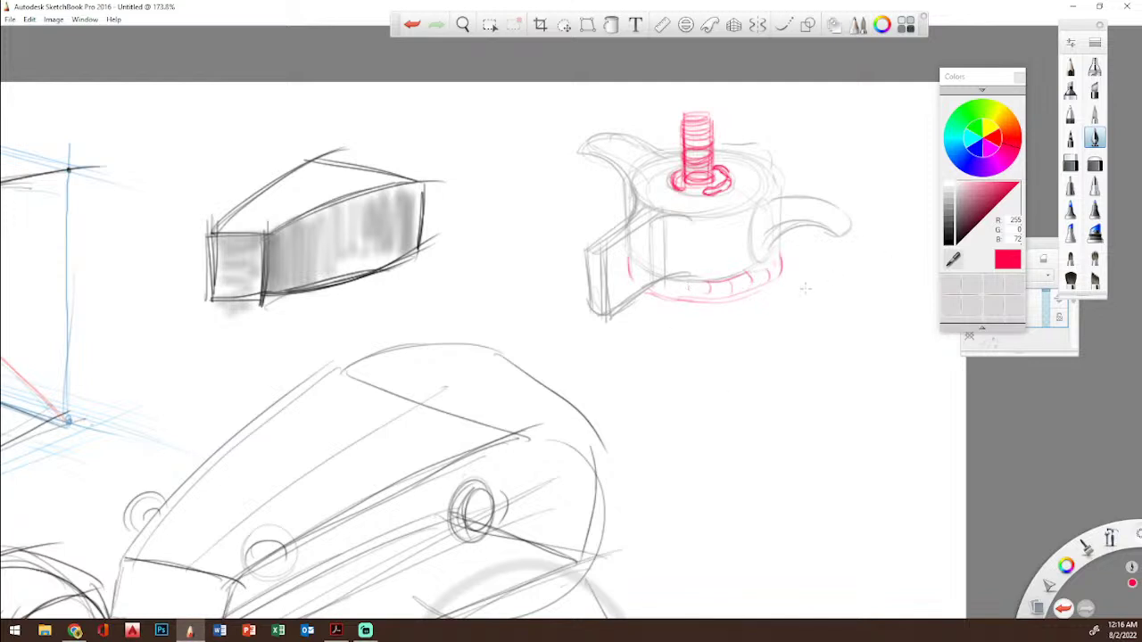
# Step: Draw a dark (26, 26, 26) arc of wedge-shaped segments below the cylinder, with heavy dividers and small points along the inner edge
pyautogui.click(949, 239)
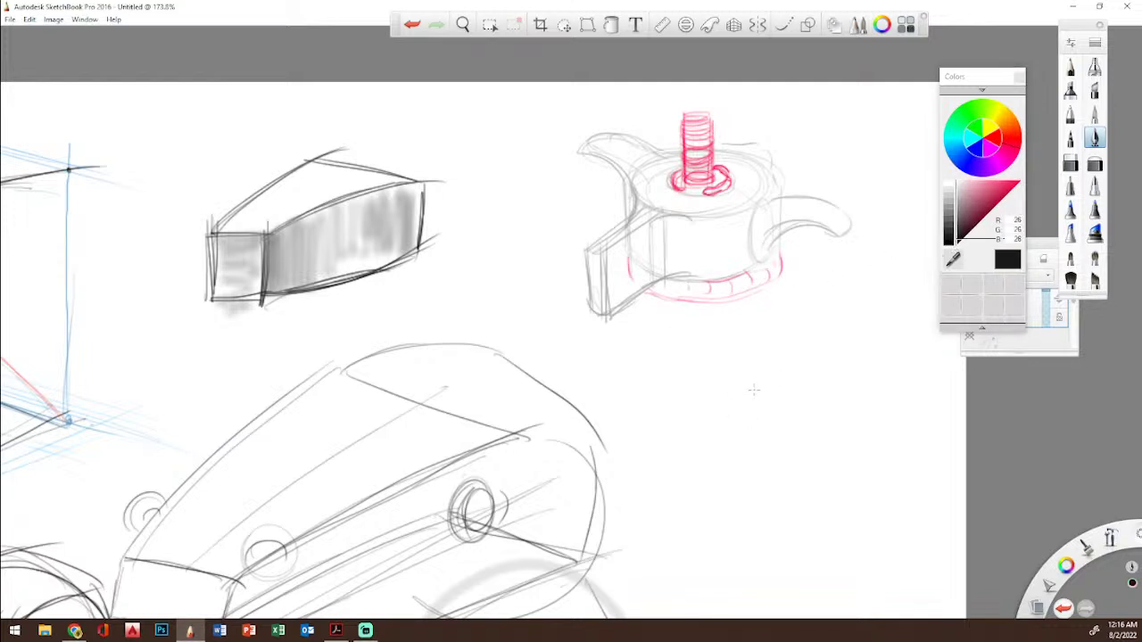
pyautogui.moveTo(730, 428); pyautogui.dragTo(785, 358)
pyautogui.moveTo(772, 436); pyautogui.dragTo(816, 391)
pyautogui.moveTo(731, 430); pyautogui.dragTo(784, 353)
pyautogui.moveTo(738, 403)
pyautogui.mouseDown()
pyautogui.moveTo(728, 430)
pyautogui.moveTo(780, 423)
pyautogui.moveTo(750, 434)
pyautogui.moveTo(775, 438)
pyautogui.mouseUp()
pyautogui.moveTo(736, 400); pyautogui.dragTo(779, 415)
pyautogui.moveTo(763, 371); pyautogui.dragTo(785, 412)
pyautogui.moveTo(785, 410)
pyautogui.mouseDown()
pyautogui.moveTo(797, 403)
pyautogui.moveTo(776, 417)
pyautogui.mouseUp()
pyautogui.moveTo(744, 393)
pyautogui.mouseDown()
pyautogui.moveTo(765, 369)
pyautogui.moveTo(794, 403)
pyautogui.mouseUp()
pyautogui.moveTo(778, 415); pyautogui.dragTo(789, 404)
pyautogui.moveTo(771, 369)
pyautogui.mouseDown()
pyautogui.moveTo(793, 398)
pyautogui.moveTo(787, 355)
pyautogui.moveTo(791, 404)
pyautogui.mouseUp()
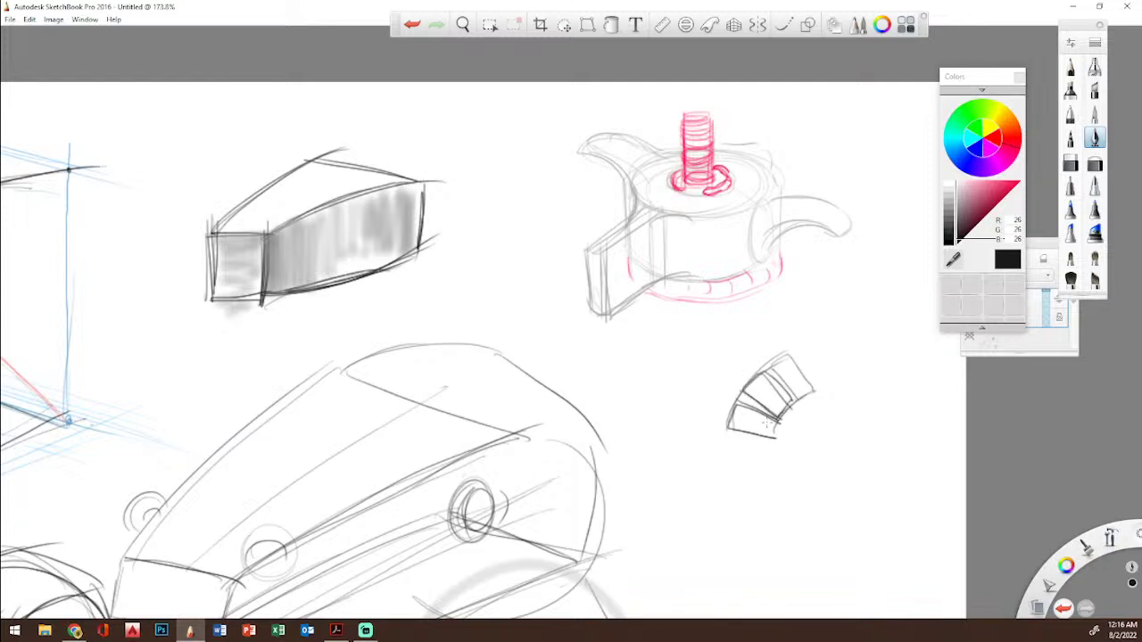
pyautogui.moveTo(788, 364)
pyautogui.mouseDown()
pyautogui.moveTo(797, 399)
pyautogui.moveTo(811, 407)
pyautogui.moveTo(794, 421)
pyautogui.mouseUp()
pyautogui.moveTo(742, 394); pyautogui.dragTo(776, 426)
# Step: Darken the block arm's top edge, and sketch a second cylinder under the red band with a curved arm on its right
pyautogui.moveTo(588, 249)
pyautogui.mouseDown()
pyautogui.moveTo(605, 255)
pyautogui.moveTo(660, 224)
pyautogui.mouseUp()
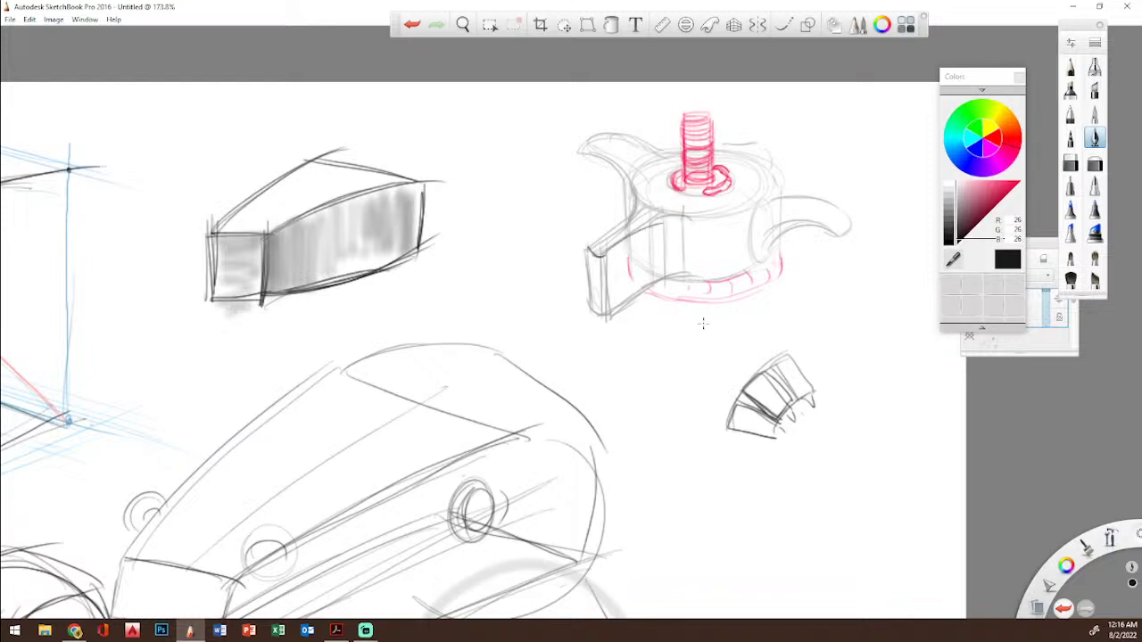
pyautogui.moveTo(805, 287)
pyautogui.mouseDown()
pyautogui.moveTo(824, 248)
pyautogui.moveTo(753, 299)
pyautogui.moveTo(781, 290)
pyautogui.moveTo(783, 327)
pyautogui.mouseUp()
pyautogui.moveTo(637, 298)
pyautogui.mouseDown()
pyautogui.moveTo(635, 355)
pyautogui.moveTo(745, 380)
pyautogui.mouseUp()
pyautogui.moveTo(781, 281); pyautogui.dragTo(778, 349)
pyautogui.moveTo(769, 305)
pyautogui.mouseDown()
pyautogui.moveTo(772, 343)
pyautogui.moveTo(804, 286)
pyautogui.mouseUp()
pyautogui.moveTo(778, 340)
pyautogui.mouseDown()
pyautogui.moveTo(833, 312)
pyautogui.moveTo(835, 293)
pyautogui.moveTo(778, 343)
pyautogui.mouseUp()
pyautogui.moveTo(781, 338); pyautogui.dragTo(833, 317)
pyautogui.moveTo(769, 293)
pyautogui.mouseDown()
pyautogui.moveTo(833, 287)
pyautogui.moveTo(832, 305)
pyautogui.mouseUp()
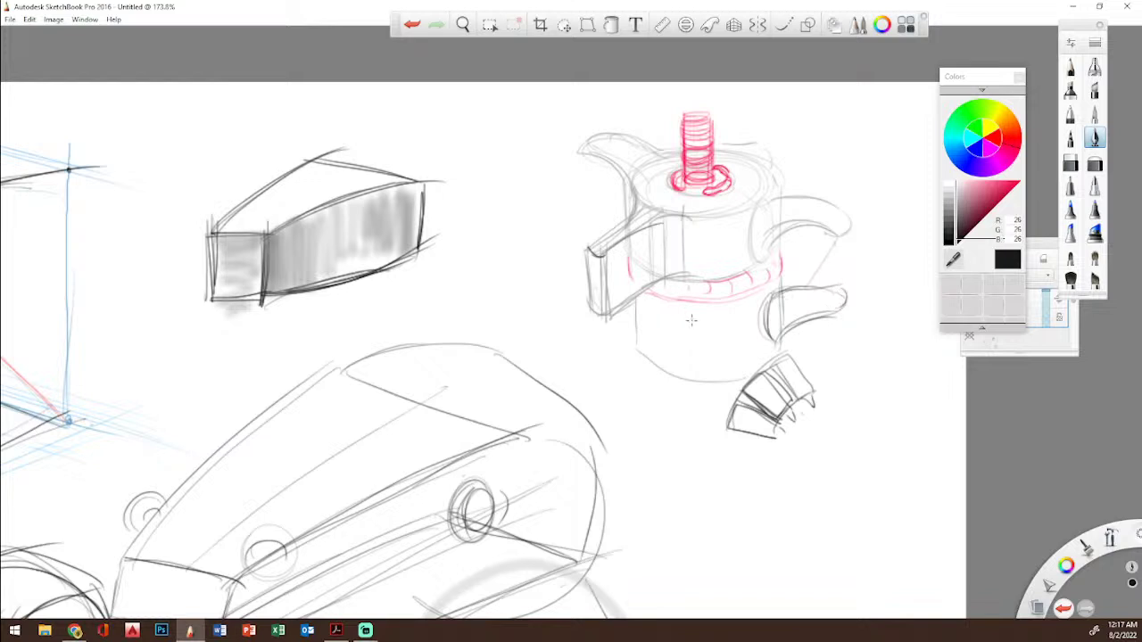
# Step: Draw a second rectangular arm on the lower cylinder, aligned below the upper one with vertical guide lines
pyautogui.moveTo(601, 264)
pyautogui.mouseDown()
pyautogui.moveTo(601, 412)
pyautogui.moveTo(605, 371)
pyautogui.moveTo(617, 421)
pyautogui.mouseUp()
pyautogui.moveTo(596, 378)
pyautogui.mouseDown()
pyautogui.moveTo(621, 423)
pyautogui.moveTo(643, 388)
pyautogui.moveTo(608, 378)
pyautogui.moveTo(658, 326)
pyautogui.moveTo(628, 347)
pyautogui.moveTo(639, 305)
pyautogui.moveTo(699, 332)
pyautogui.mouseUp()
pyautogui.moveTo(641, 361)
pyautogui.mouseDown()
pyautogui.moveTo(700, 332)
pyautogui.moveTo(698, 385)
pyautogui.mouseUp()
pyautogui.moveTo(628, 413); pyautogui.dragTo(708, 369)
pyautogui.moveTo(707, 370); pyautogui.dragTo(619, 424)
pyautogui.moveTo(615, 369)
pyautogui.mouseDown()
pyautogui.moveTo(617, 426)
pyautogui.moveTo(619, 362)
pyautogui.mouseUp()
pyautogui.moveTo(594, 366); pyautogui.dragTo(599, 427)
pyautogui.moveTo(599, 428); pyautogui.dragTo(627, 441)
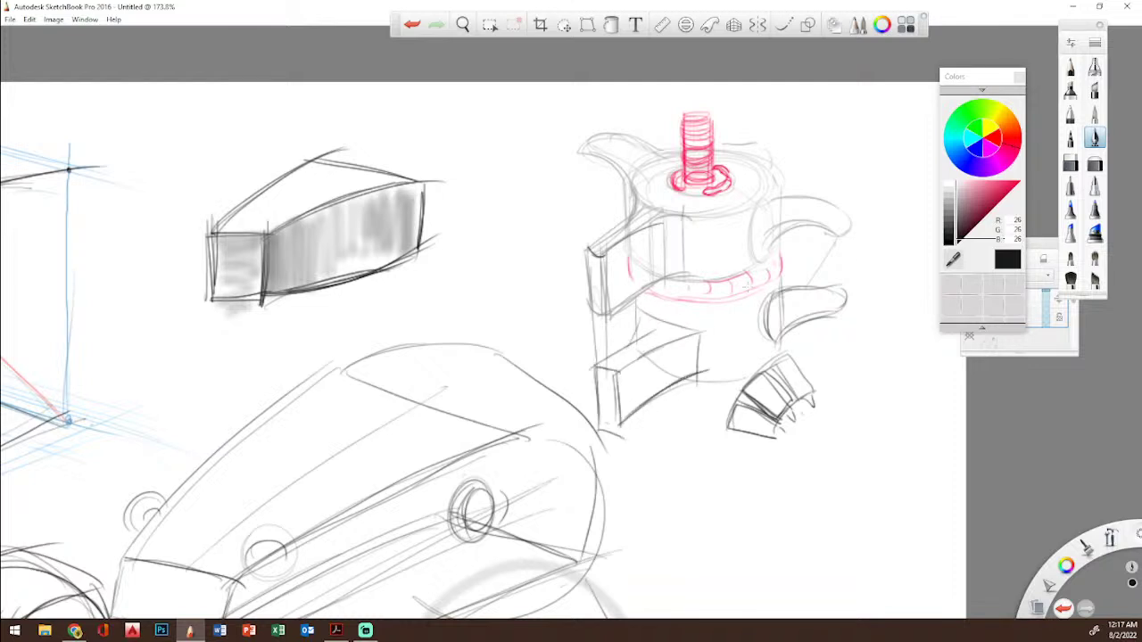
# Step: Draw narrow crimson (204, 30, 79) ellipses at the two curved arms and a long one down through both stacked cylinders
pyautogui.click(1007, 192)
pyautogui.moveTo(830, 298)
pyautogui.mouseDown()
pyautogui.moveTo(844, 230)
pyautogui.moveTo(839, 296)
pyautogui.mouseUp()
pyautogui.moveTo(592, 157)
pyautogui.mouseDown()
pyautogui.moveTo(598, 239)
pyautogui.moveTo(593, 163)
pyautogui.moveTo(604, 231)
pyautogui.mouseUp()
pyautogui.moveTo(595, 158)
pyautogui.mouseDown()
pyautogui.moveTo(594, 228)
pyautogui.moveTo(601, 204)
pyautogui.mouseUp()
pyautogui.moveTo(750, 212); pyautogui.dragTo(741, 387)
pyautogui.moveTo(756, 182); pyautogui.dragTo(737, 380)
pyautogui.moveTo(754, 212); pyautogui.dragTo(749, 308)
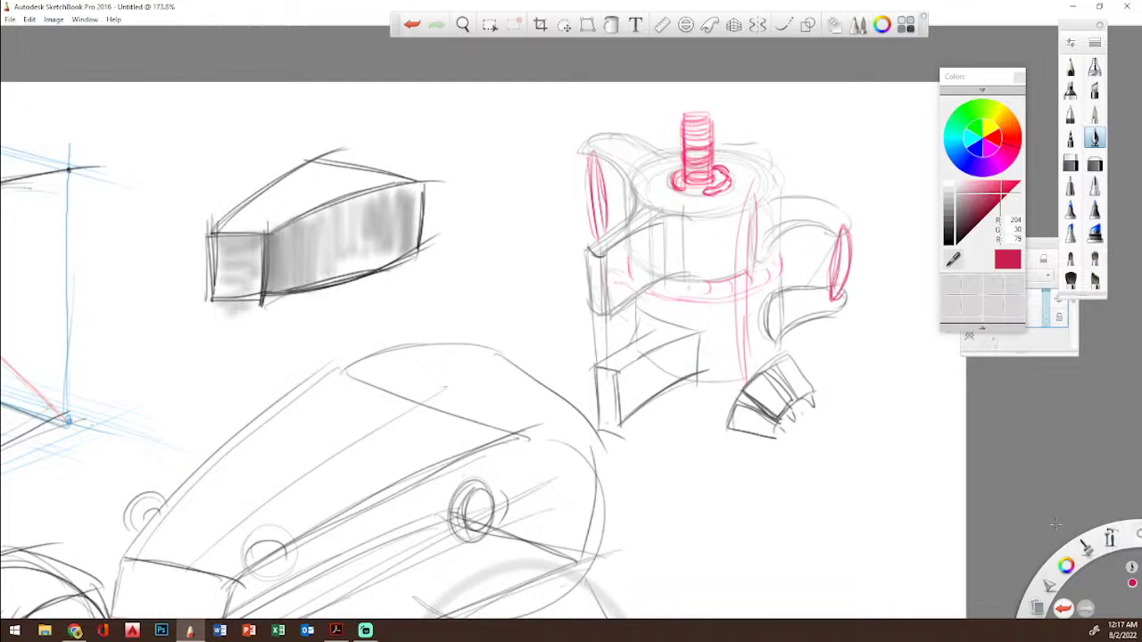
# Step: Uncover the layer list by moving the floating palettes apart, hide Layer5 and add a new empty layer above it
pyautogui.moveTo(1110, 538); pyautogui.dragTo(1114, 489)
pyautogui.moveTo(733, 297); pyautogui.dragTo(622, 342)
pyautogui.moveTo(627, 384); pyautogui.dragTo(751, 255)
pyautogui.moveTo(550, 334)
pyautogui.mouseDown()
pyautogui.moveTo(611, 381)
pyautogui.moveTo(603, 394)
pyautogui.mouseUp()
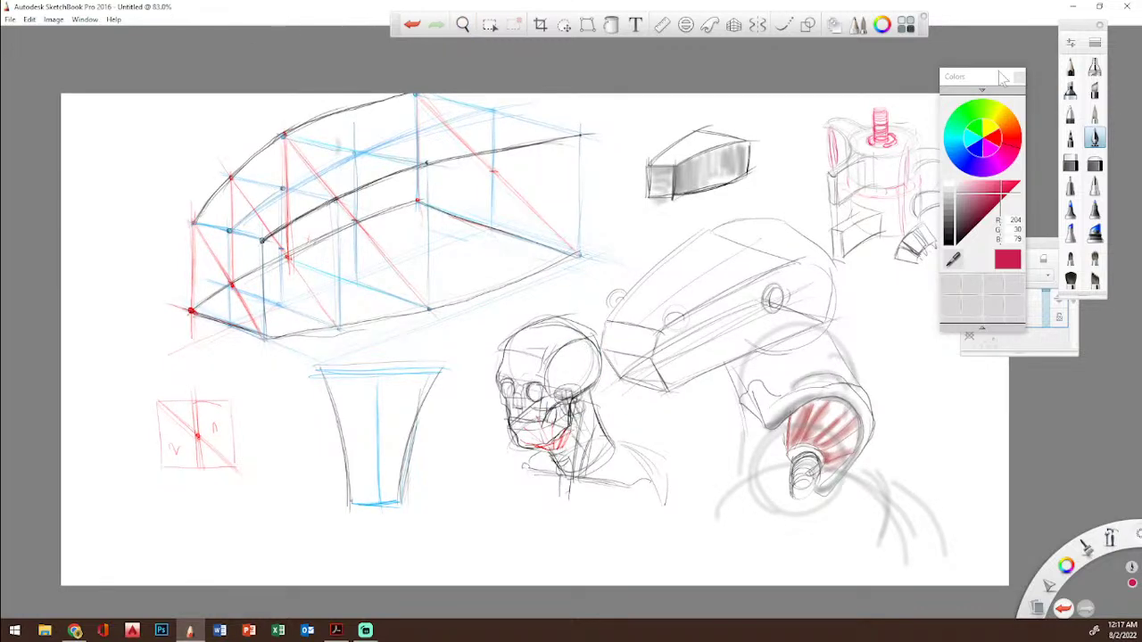
pyautogui.moveTo(992, 82); pyautogui.dragTo(1044, 333)
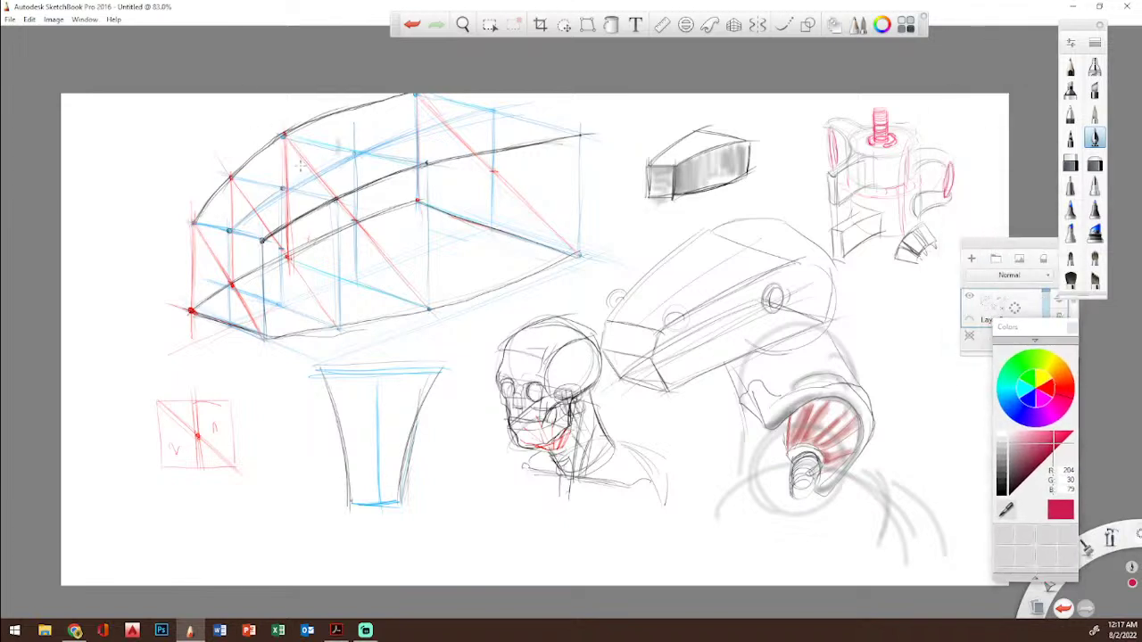
pyautogui.moveTo(1010, 245); pyautogui.dragTo(996, 44)
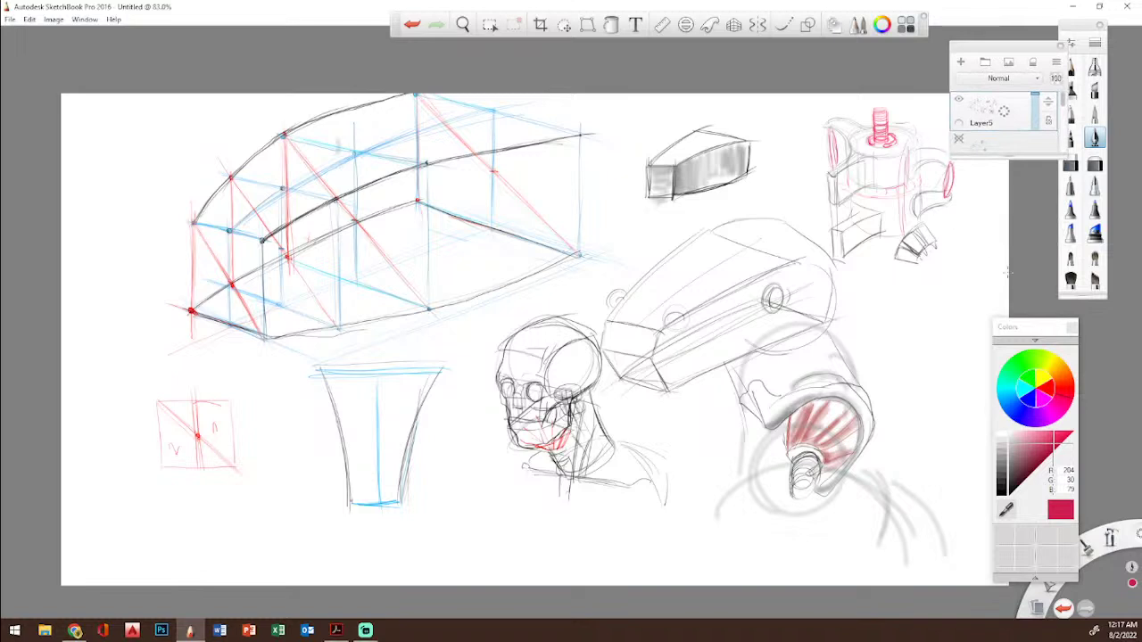
pyautogui.moveTo(1033, 328); pyautogui.dragTo(1024, 179)
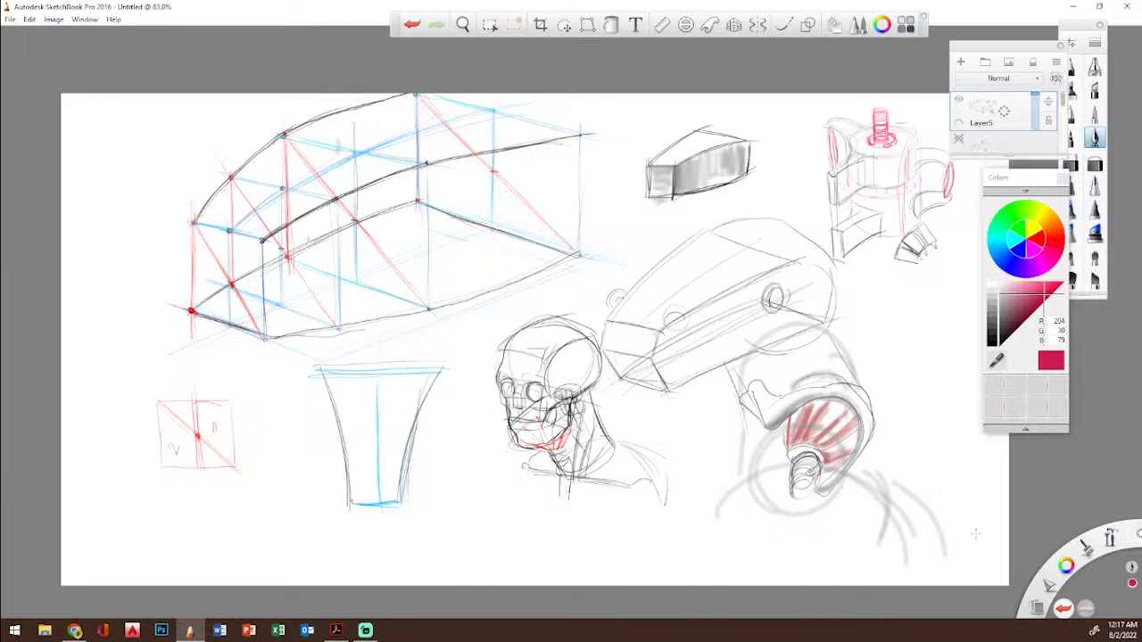
pyautogui.moveTo(995, 189); pyautogui.dragTo(1009, 258)
pyautogui.click(959, 101)
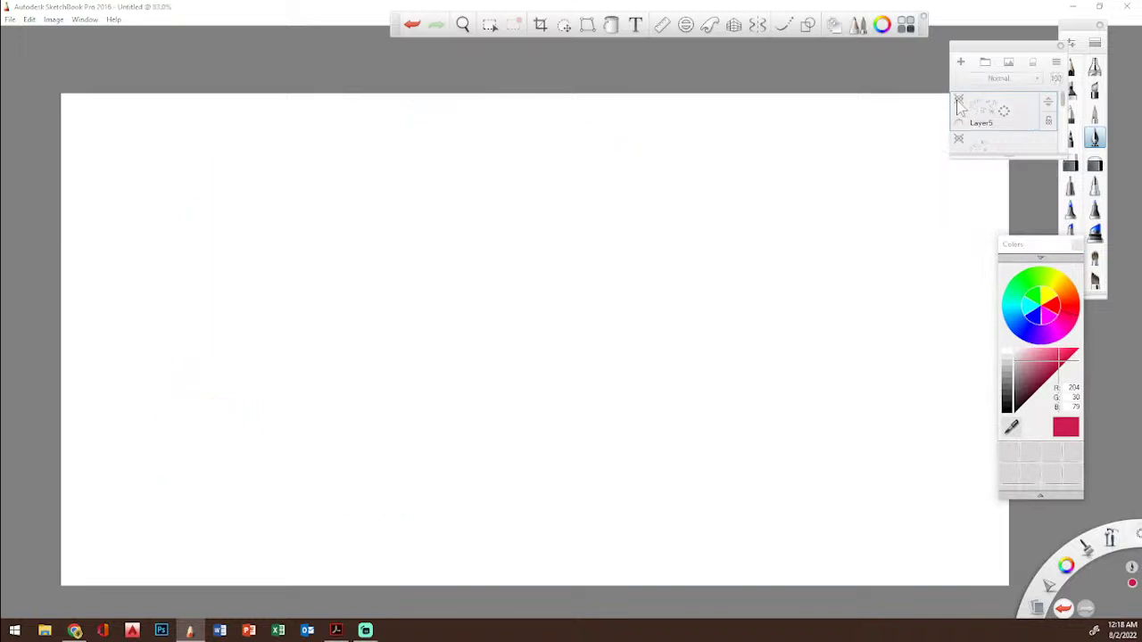
pyautogui.click(961, 63)
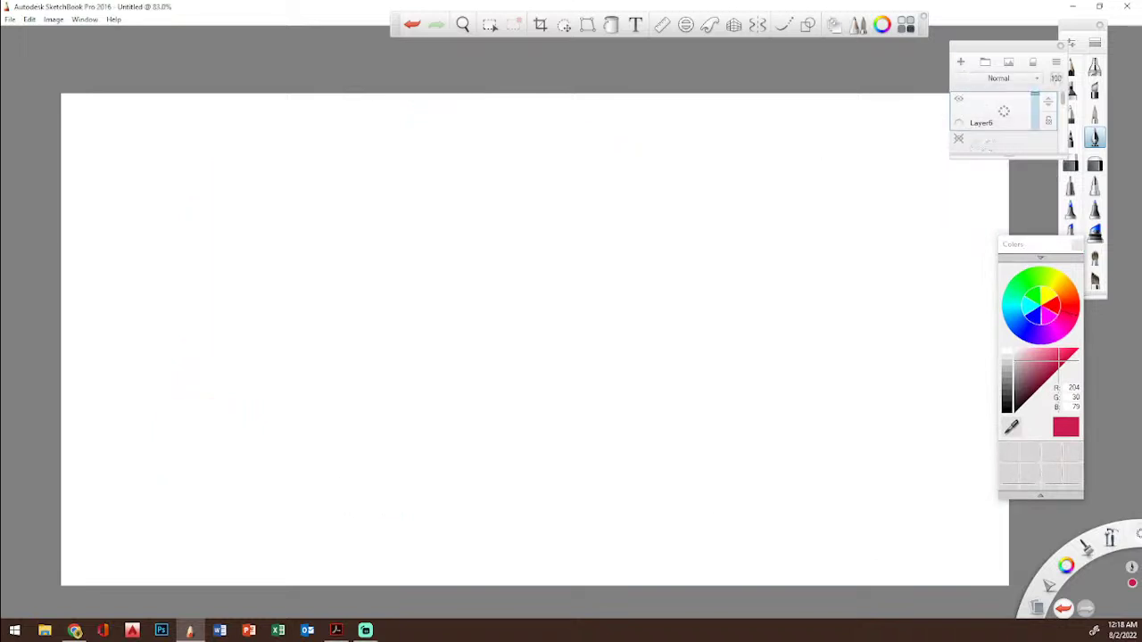
# Step: Switch to the How to Draw PDF in Adobe Acrobat, maximize its window and reduce the zoom to 125%
pyautogui.hotkey('alt', 'Tab')
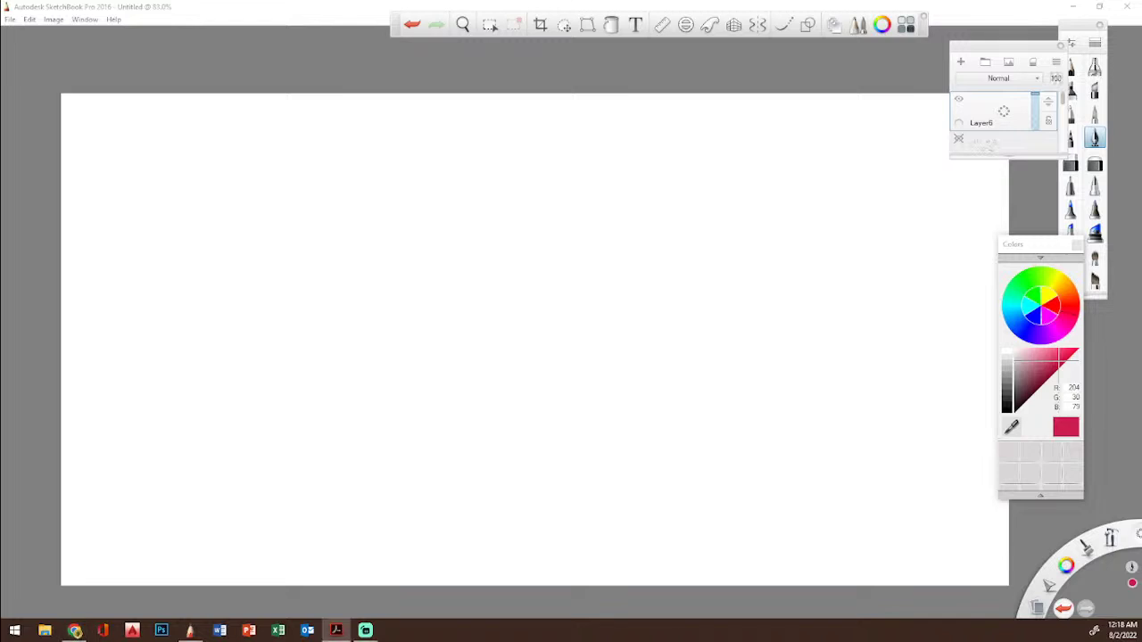
pyautogui.moveTo(1140, 116); pyautogui.dragTo(794, 109)
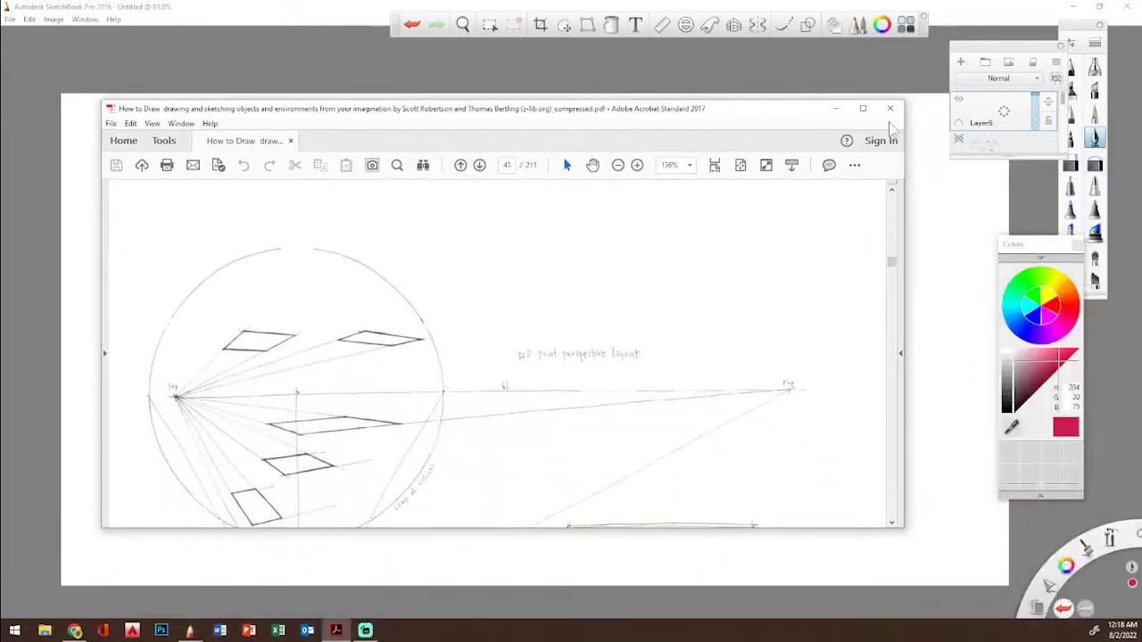
pyautogui.click(863, 108)
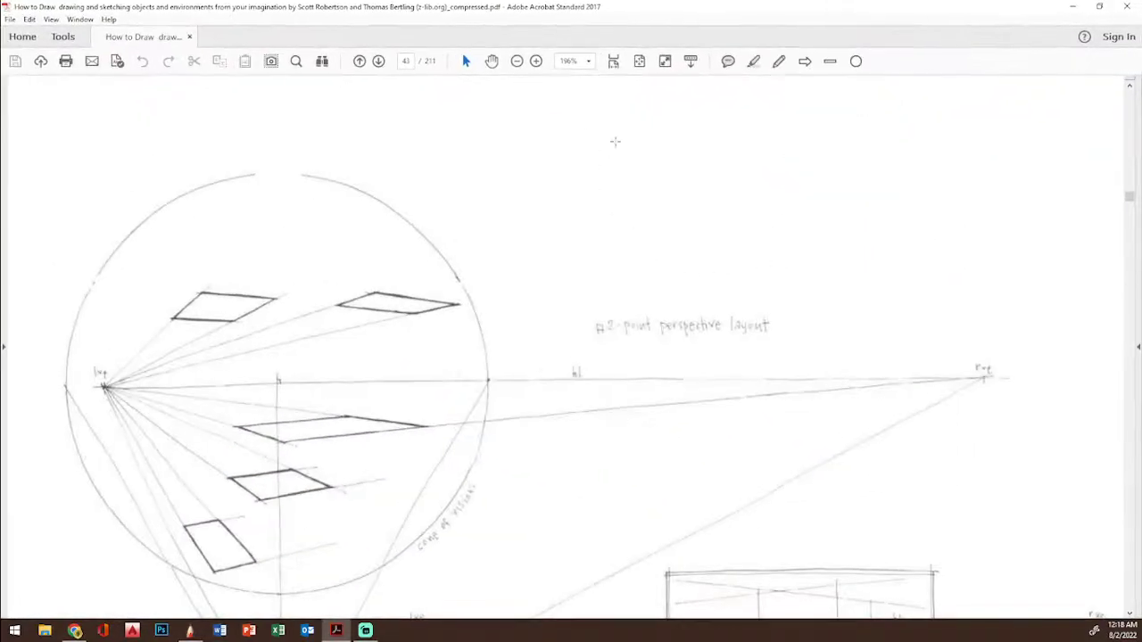
pyautogui.click(516, 61)
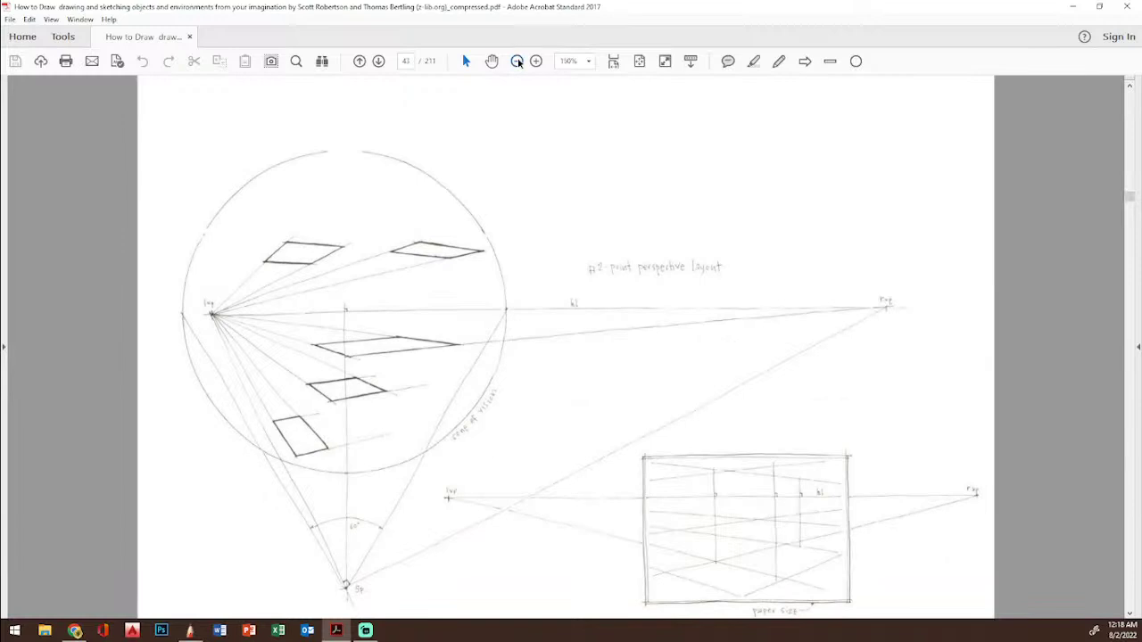
pyautogui.click(517, 61)
# Step: Examine the hand-drawn perspective layouts on page 43, including the cone of vision and the angle-marked horizon line sketch
pyautogui.scroll(-6, 532, 254)
pyautogui.scroll(-10, 531, 252)
pyautogui.scroll(13, 532, 252)
pyautogui.scroll(3, 531, 251)
pyautogui.scroll(8, 531, 249)
pyautogui.scroll(-8, 531, 249)
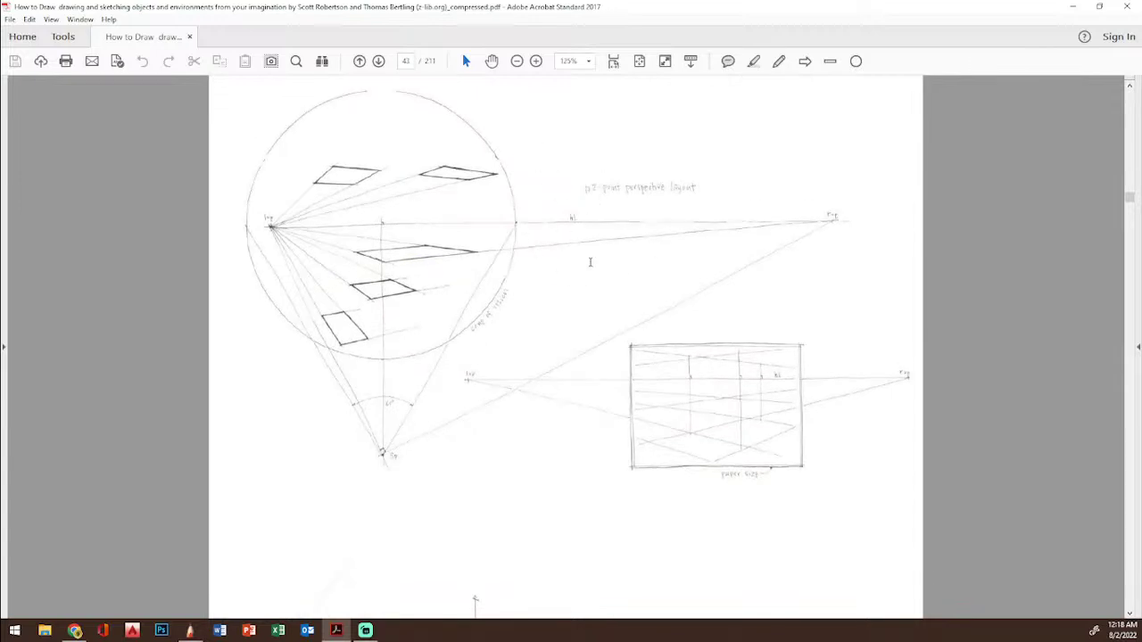
pyautogui.scroll(-3, 646, 303)
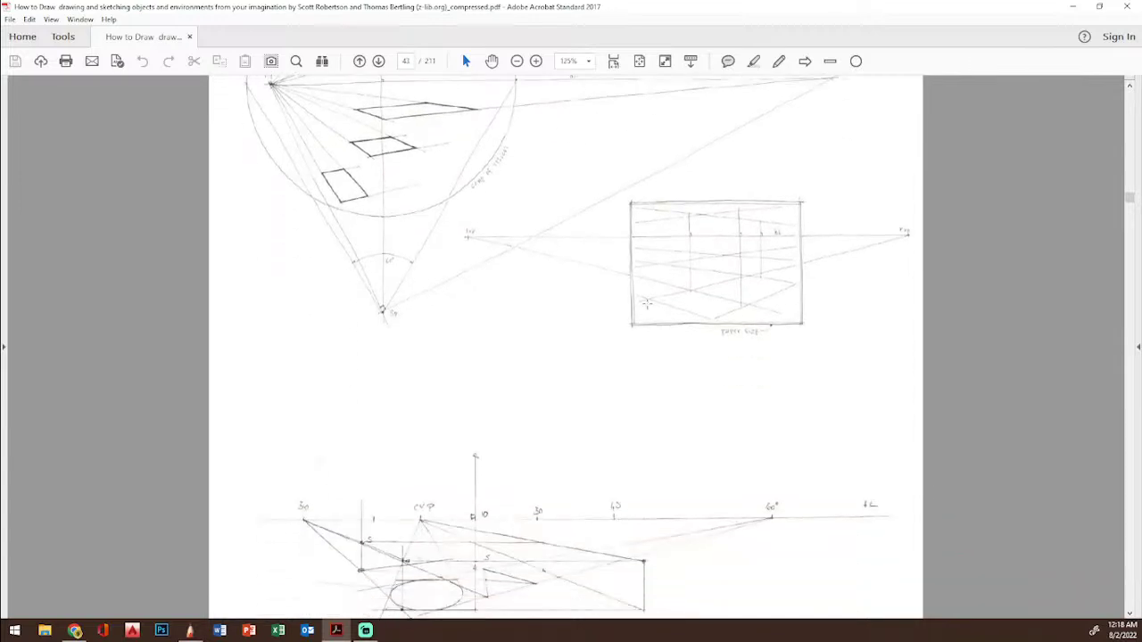
pyautogui.scroll(-1, 645, 303)
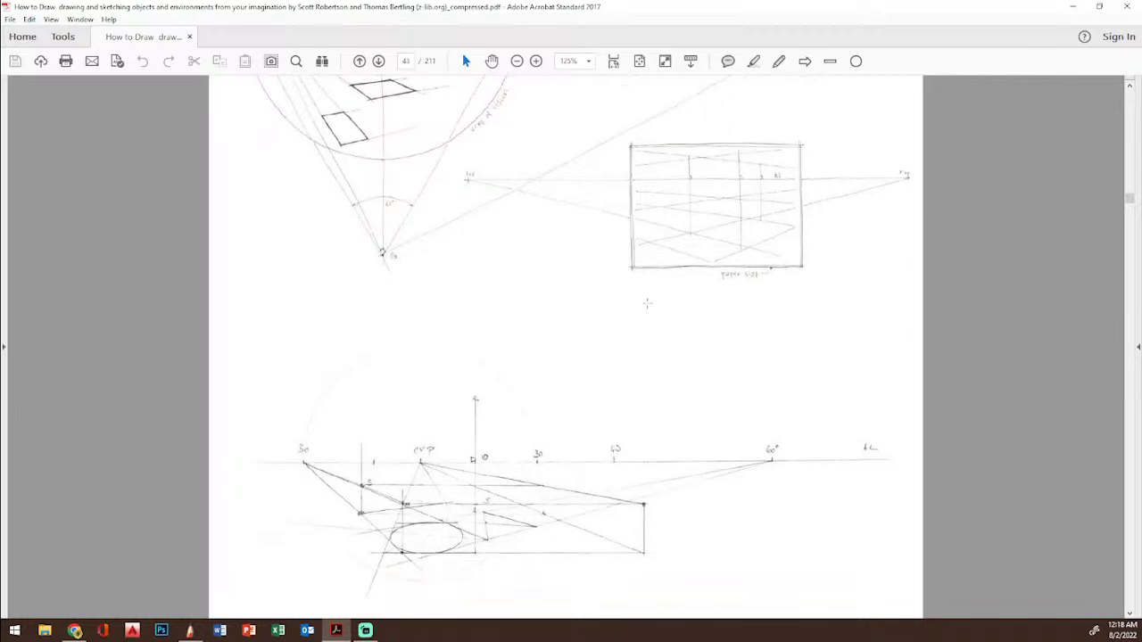
pyautogui.scroll(-2, 647, 303)
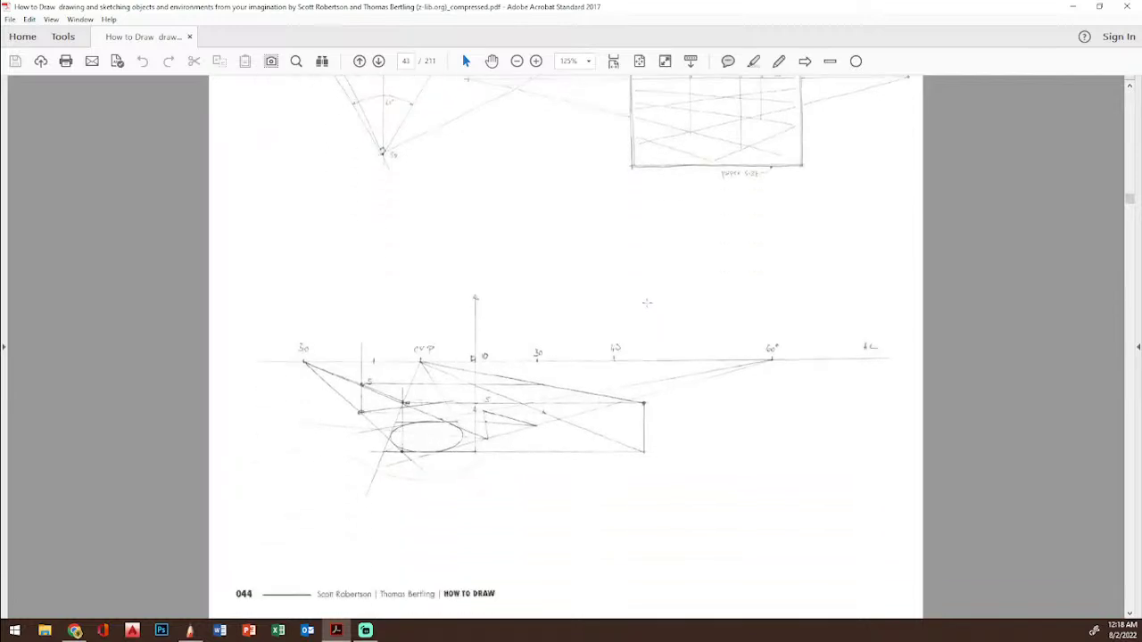
pyautogui.scroll(-2, 646, 303)
pyautogui.scroll(5, 647, 303)
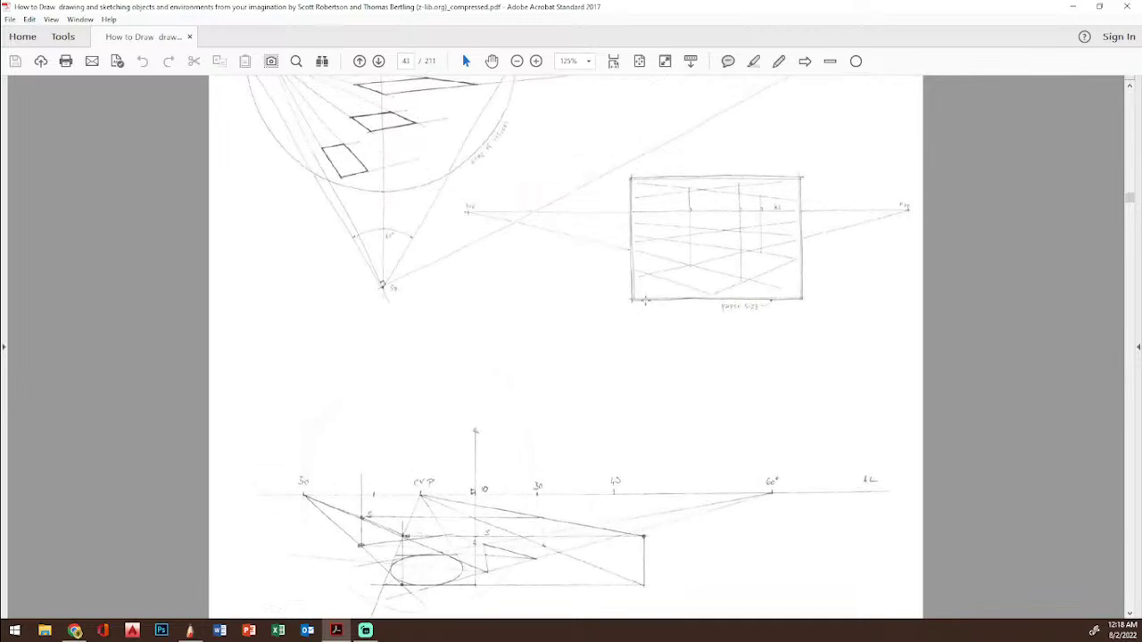
pyautogui.scroll(1, 546, 78)
# Step: Examine the 2-point perspective layout and its paper-size frame between the two vanishing points at 196% zoom
pyautogui.click(536, 61)
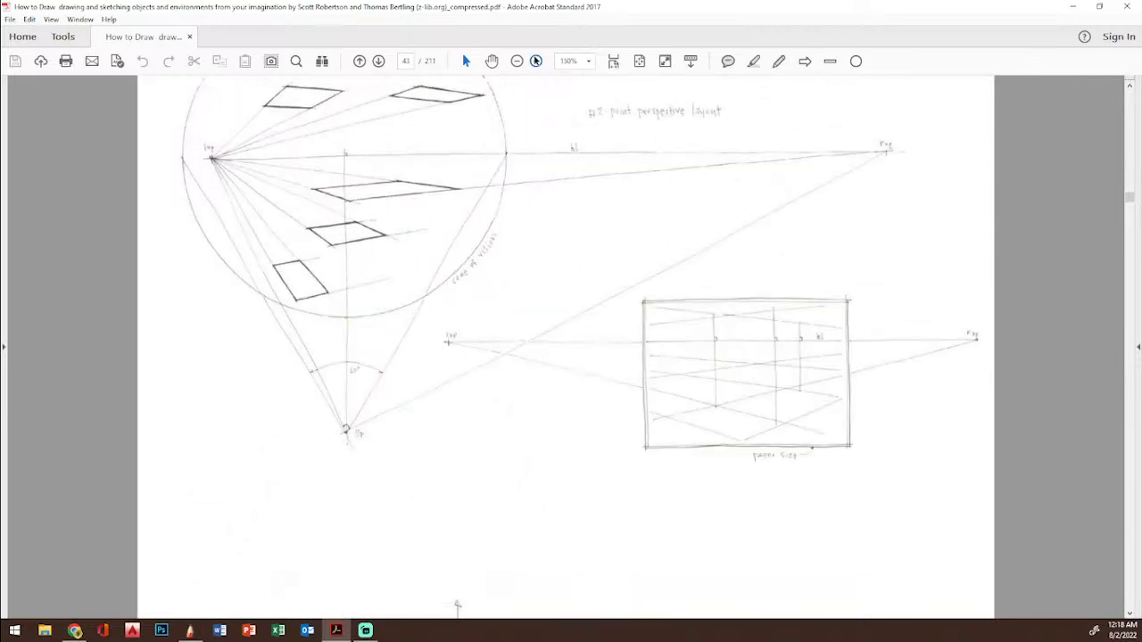
pyautogui.click(536, 60)
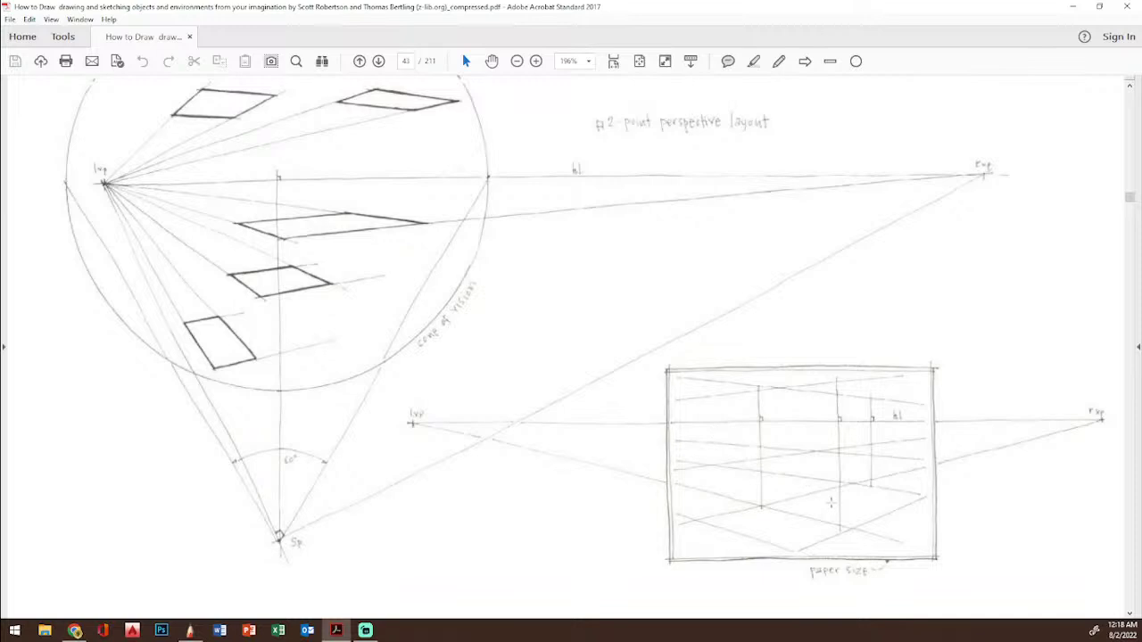
pyautogui.scroll(1, 638, 411)
pyautogui.scroll(-2, 660, 432)
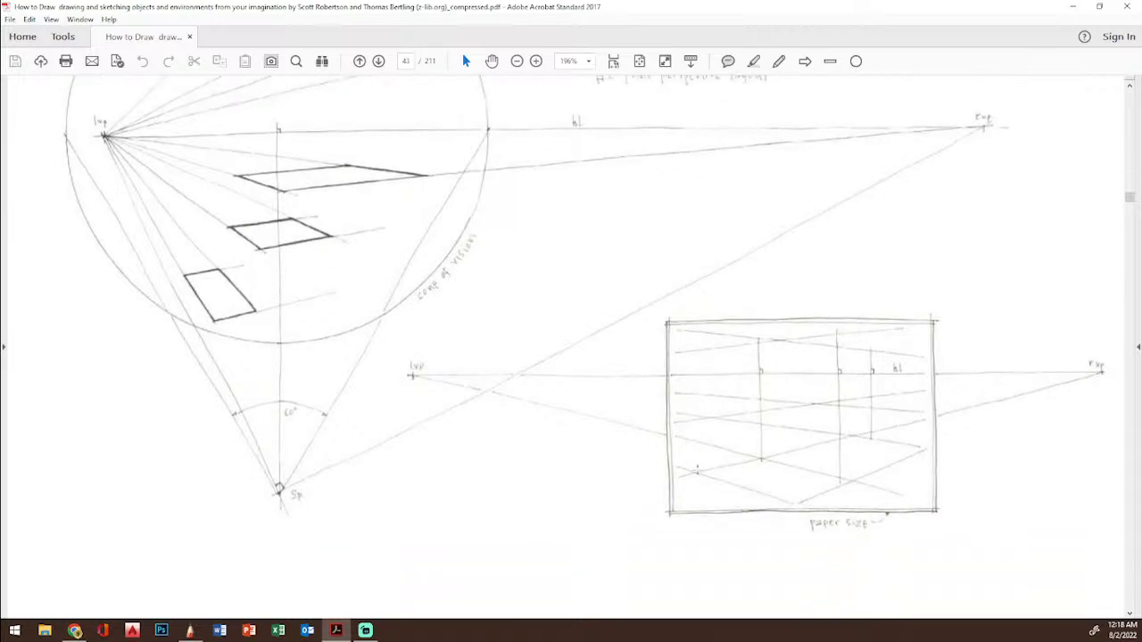
pyautogui.scroll(-3, 812, 364)
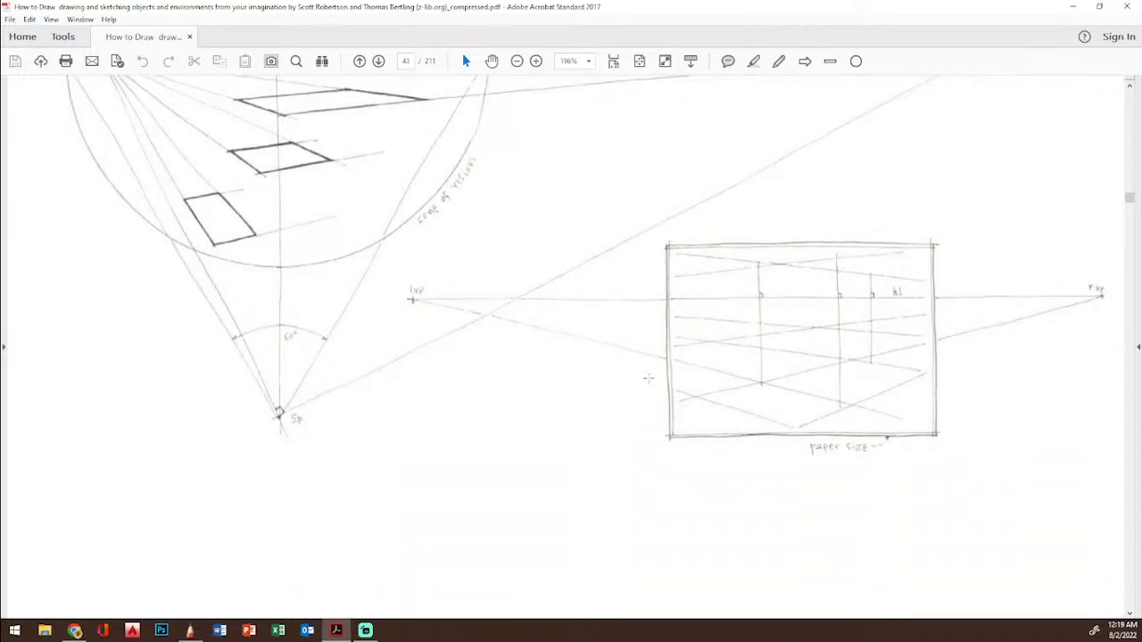
# Step: Look through the Creating Grids chapter on pages 44 to 47, covering perspective grid types and 1-point grid construction
pyautogui.click(378, 60)
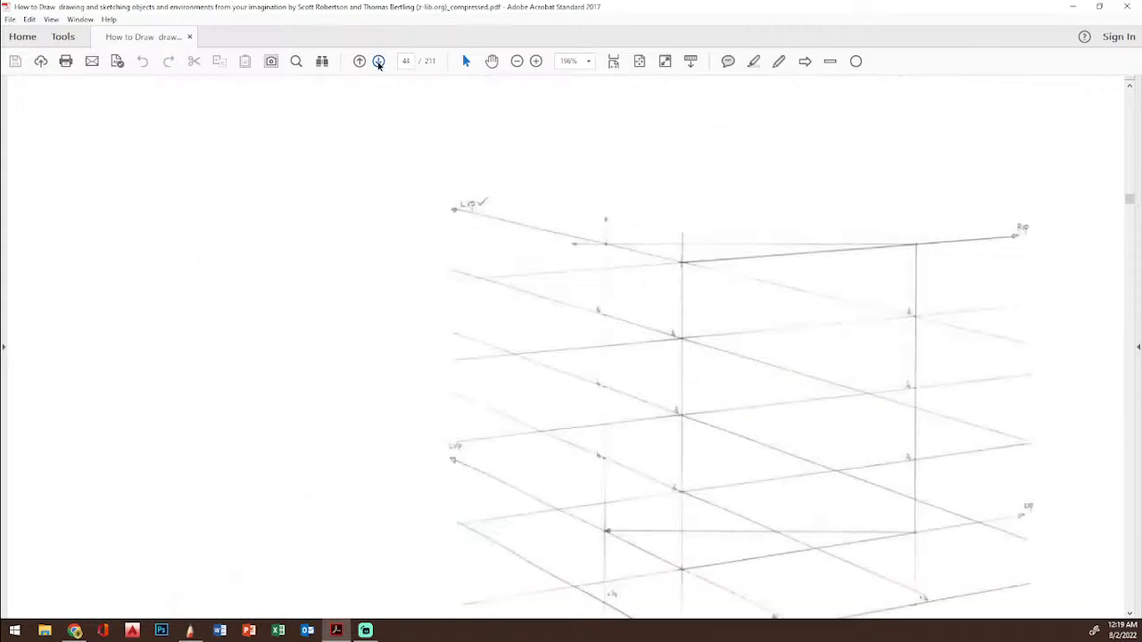
pyautogui.click(516, 61)
pyautogui.click(517, 60)
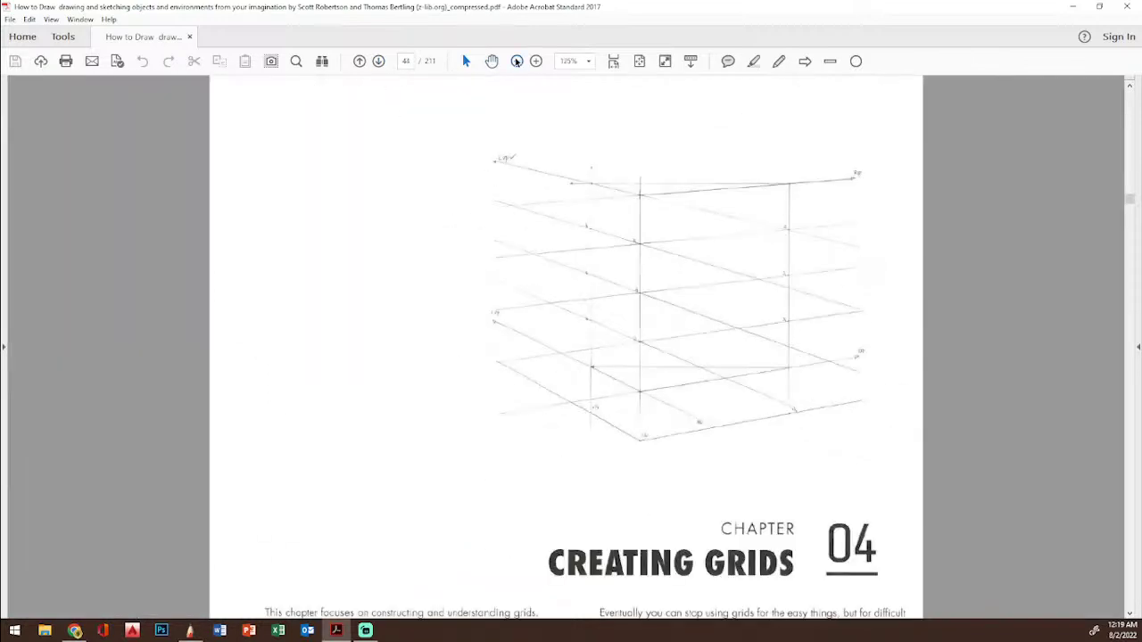
pyautogui.click(517, 60)
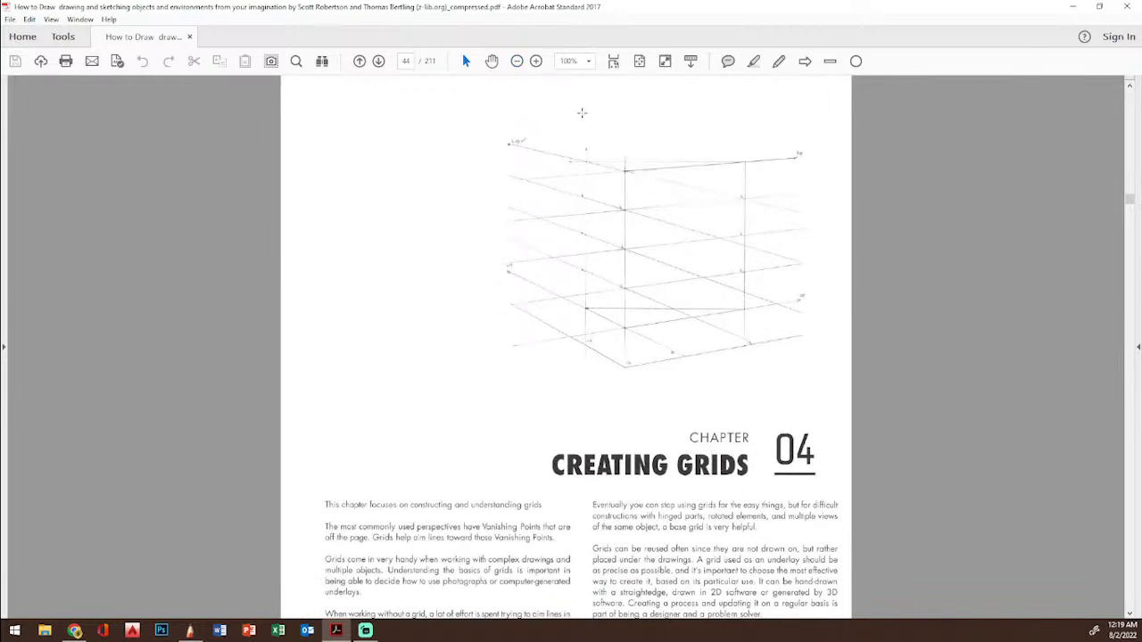
pyautogui.click(378, 62)
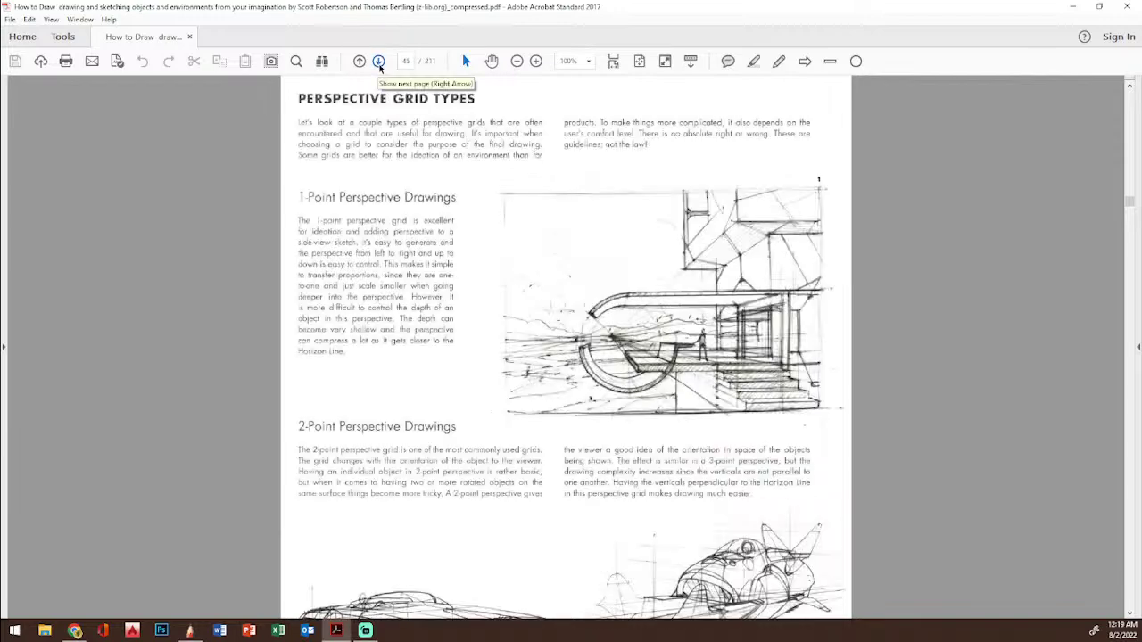
pyautogui.click(378, 62)
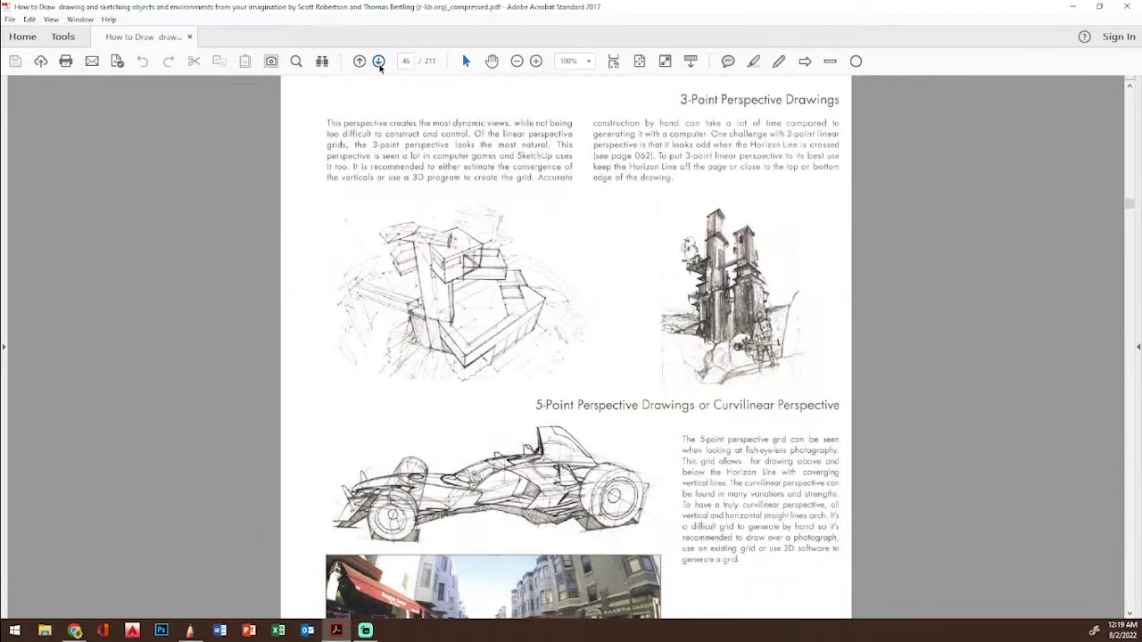
pyautogui.click(378, 61)
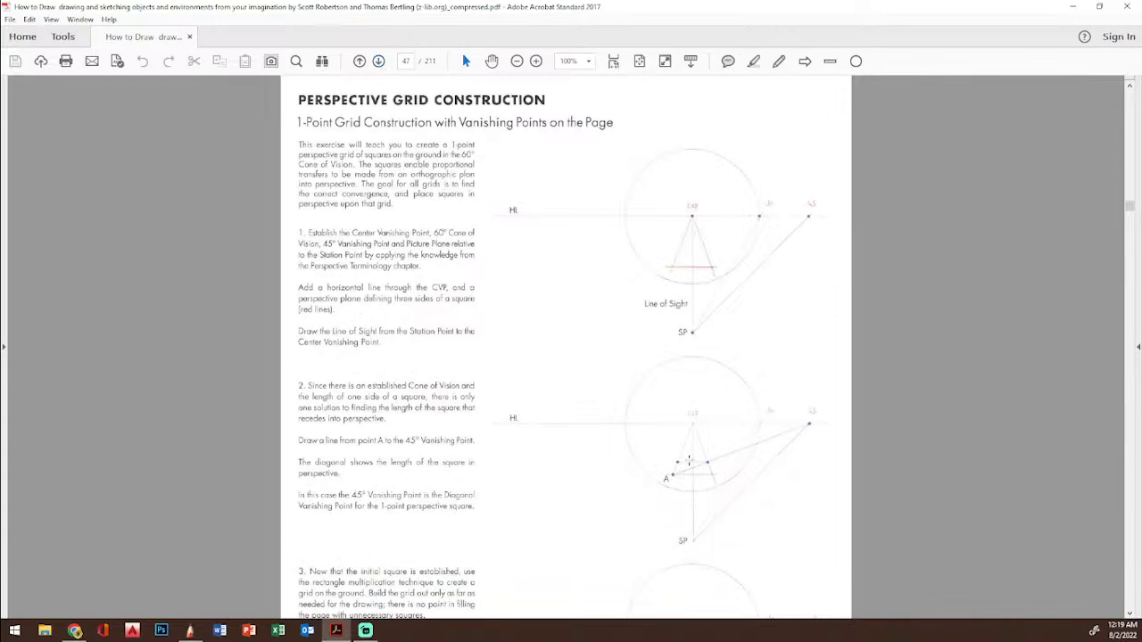
# Step: Return to page 43 and enlarge the 2-point layout to 196% with the paper-size frame and both vanishing points in view
pyautogui.click(361, 63)
pyautogui.click(361, 63)
pyautogui.click(361, 62)
pyautogui.click(361, 62)
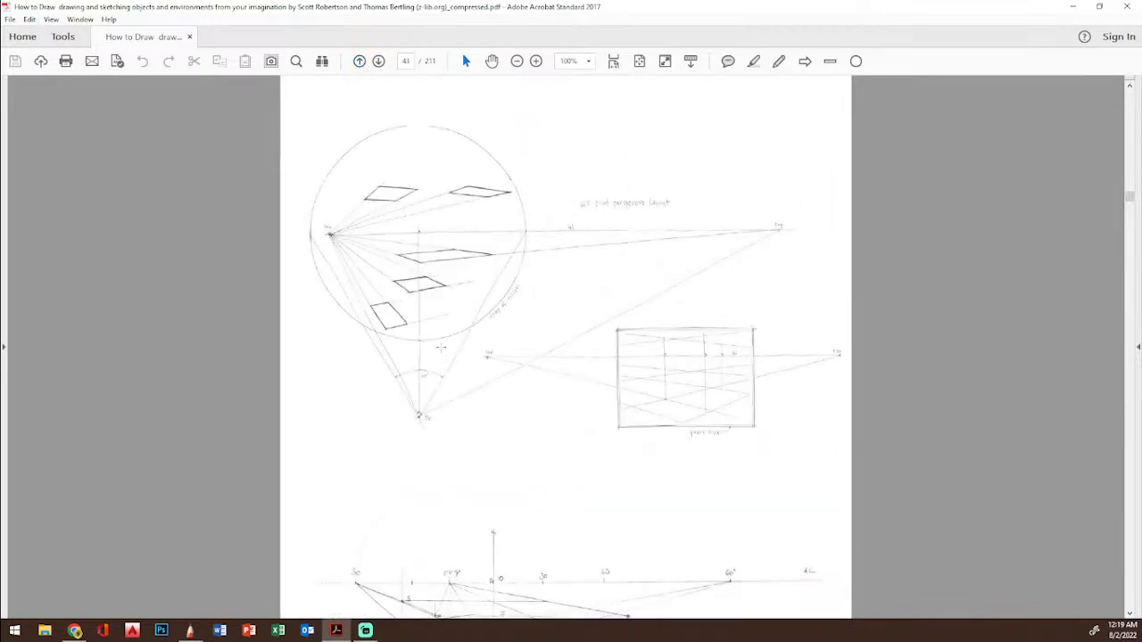
pyautogui.click(536, 62)
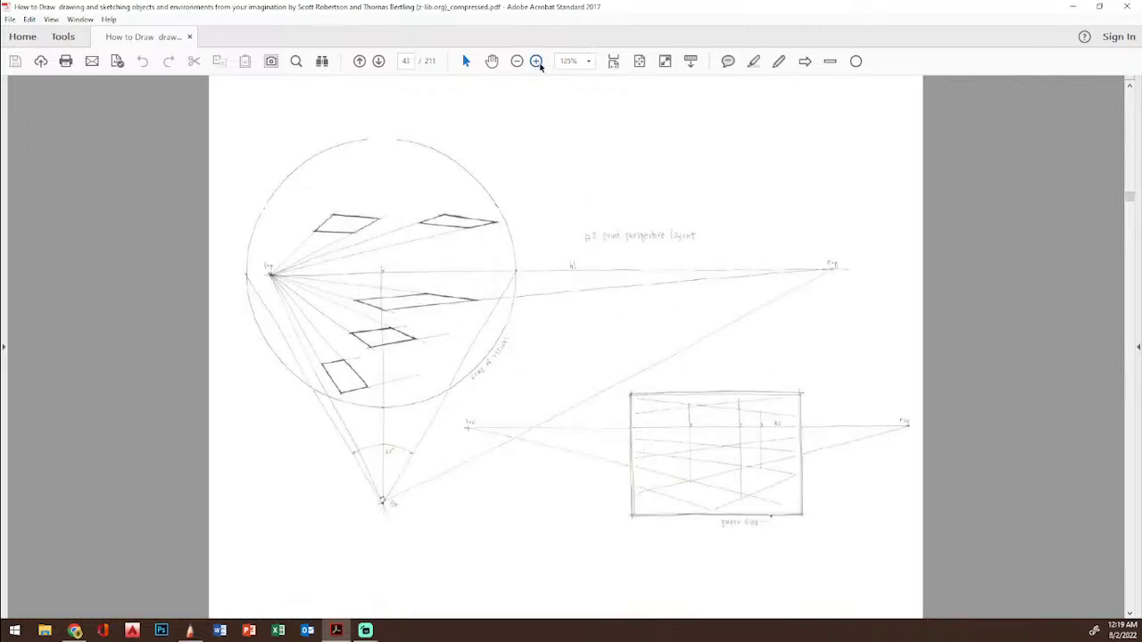
pyautogui.click(536, 62)
pyautogui.scroll(-3, 694, 333)
pyautogui.scroll(-1, 692, 334)
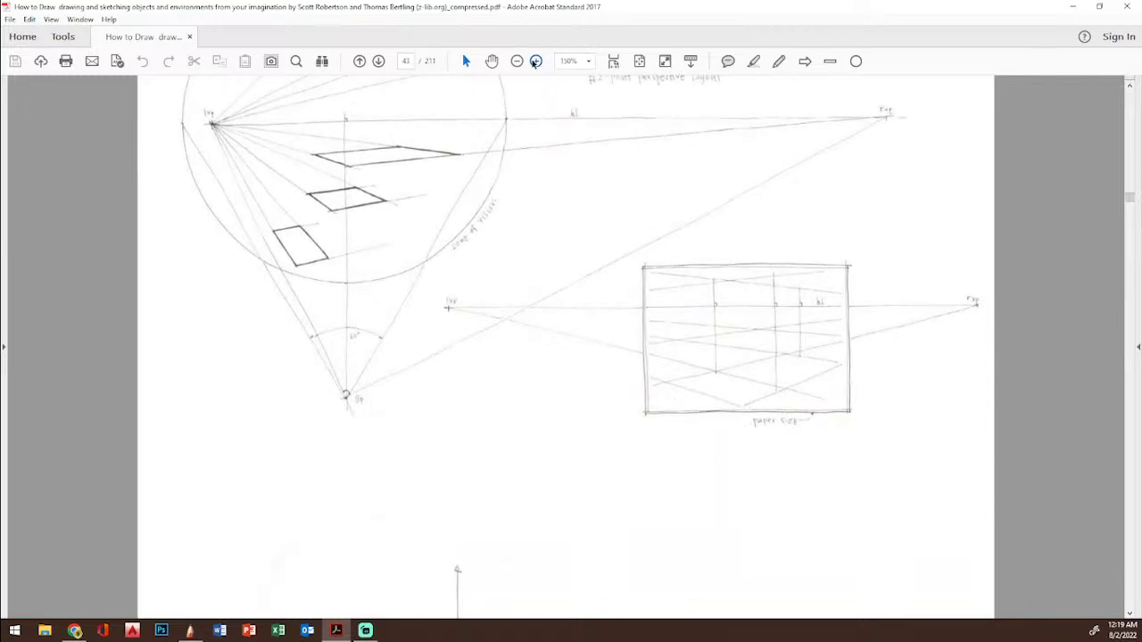
pyautogui.click(535, 62)
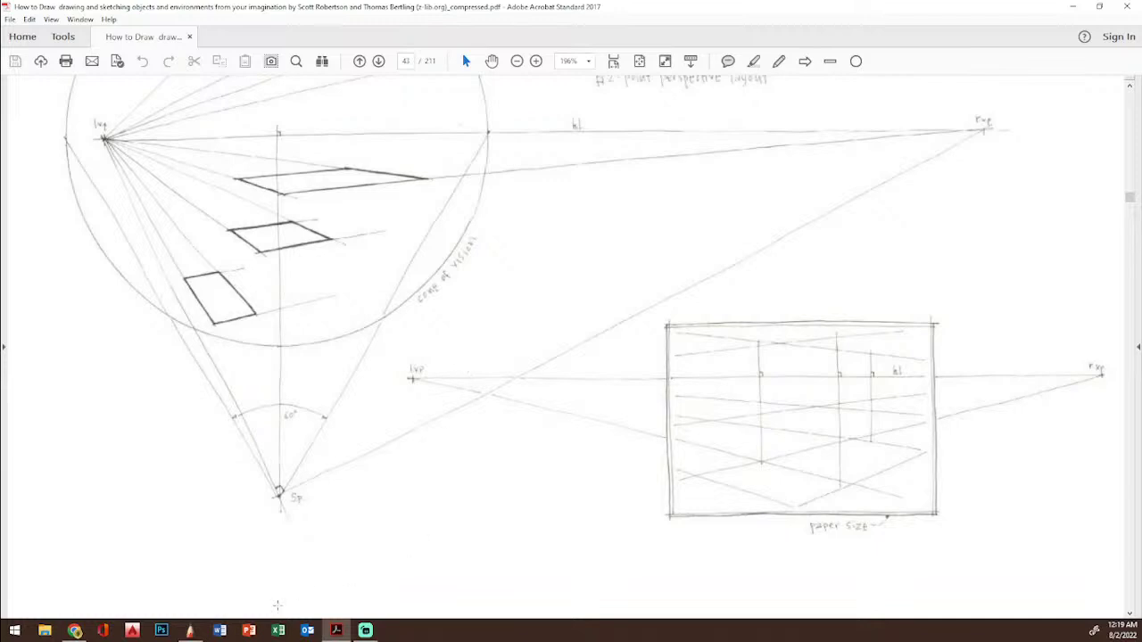
# Step: Switch back to SketchBook, paste the copied screenshot of the perspective layout and place its paper-size frame near the canvas centre
pyautogui.click(189, 631)
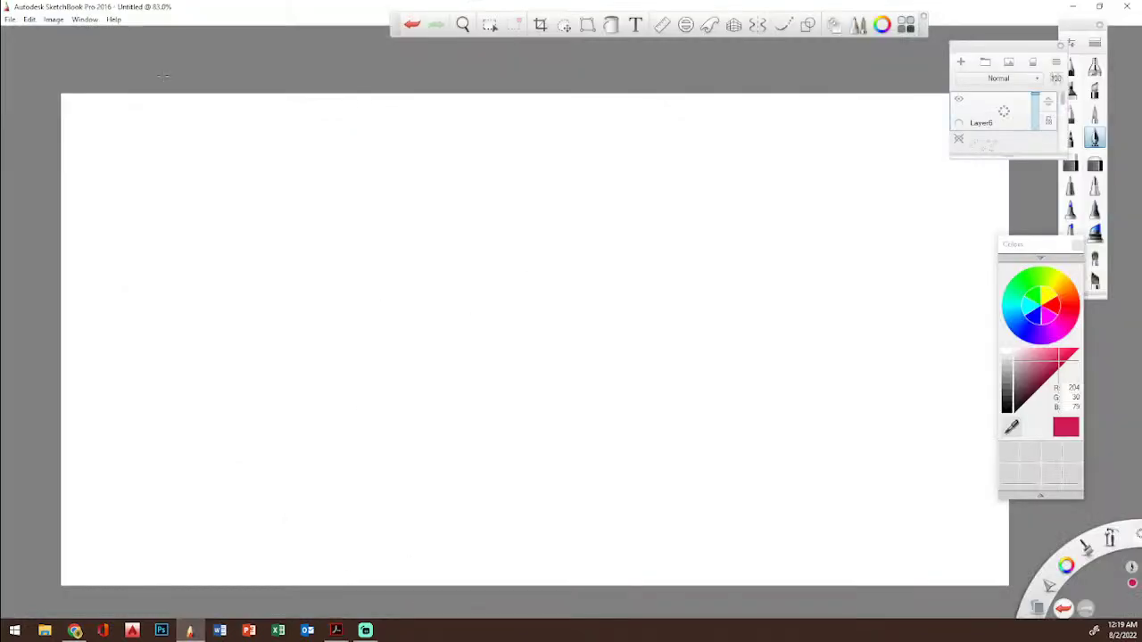
pyautogui.click(30, 18)
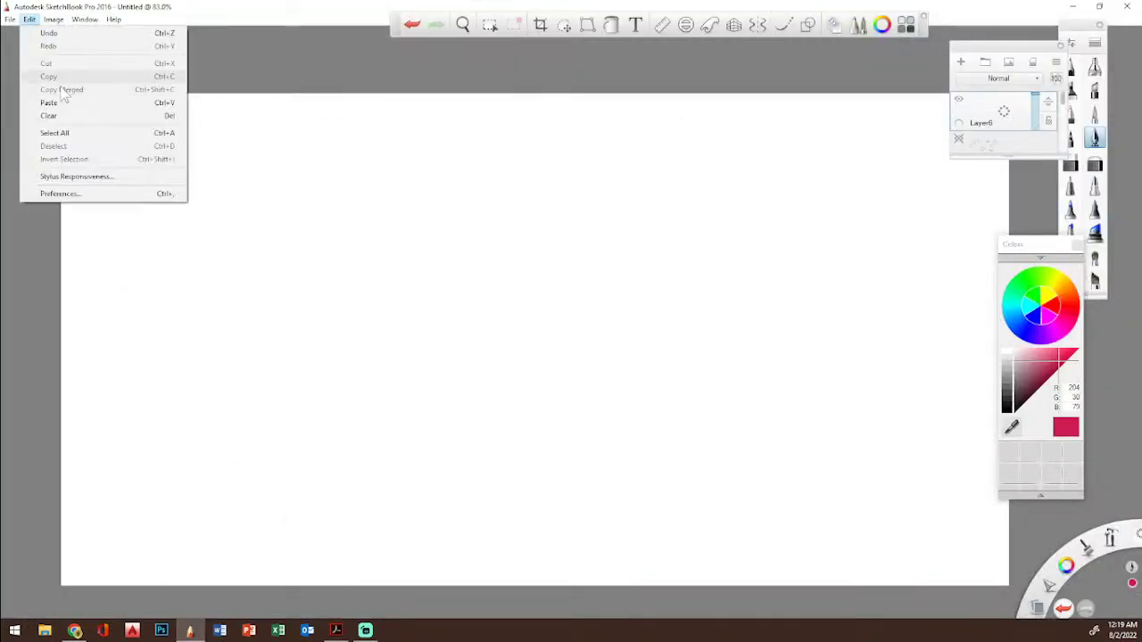
pyautogui.click(48, 103)
pyautogui.moveTo(495, 303); pyautogui.dragTo(586, 191)
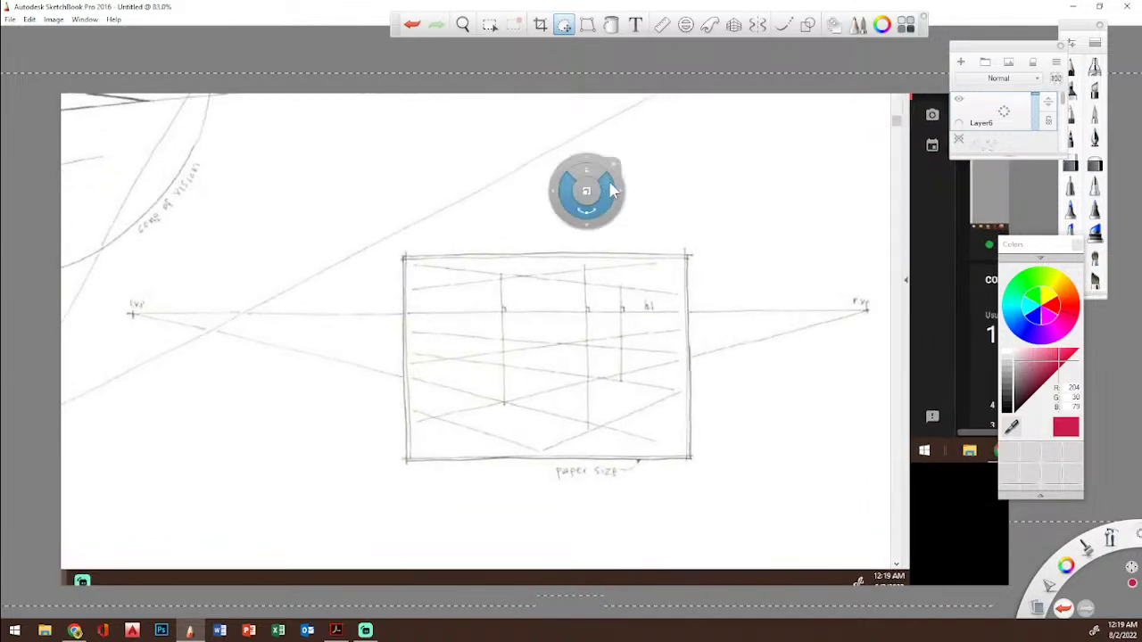
pyautogui.click(612, 165)
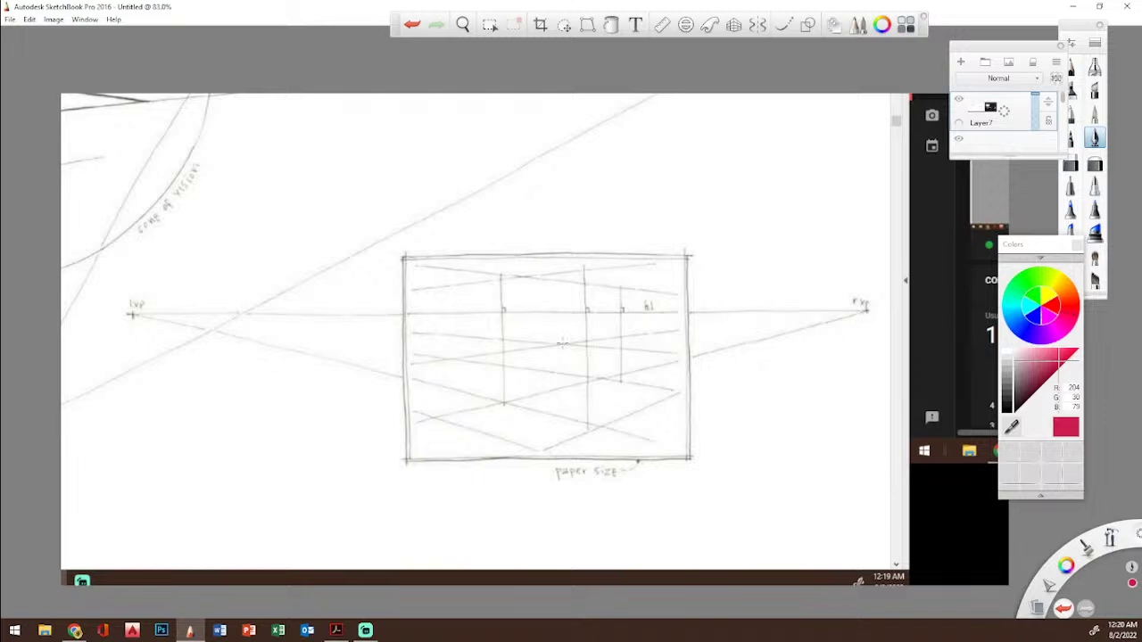
# Step: Add a new layer above the pasted layout and draw a short crimson vertical at the lowest grid corner inside the paper frame
pyautogui.press('space')
pyautogui.moveTo(640, 338); pyautogui.dragTo(717, 376)
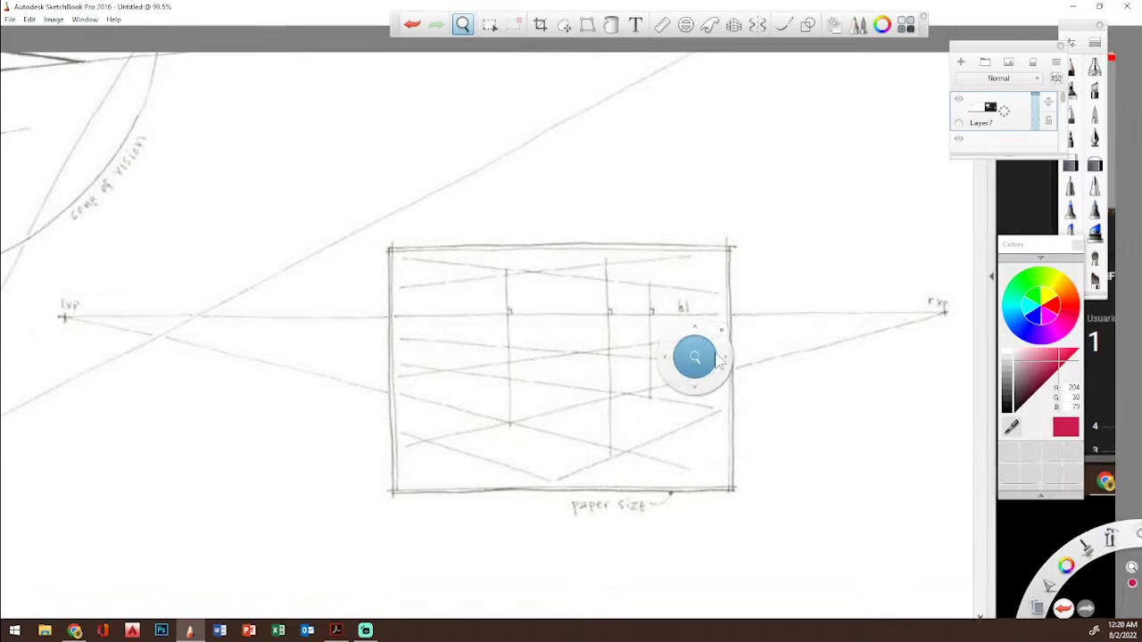
pyautogui.click(722, 330)
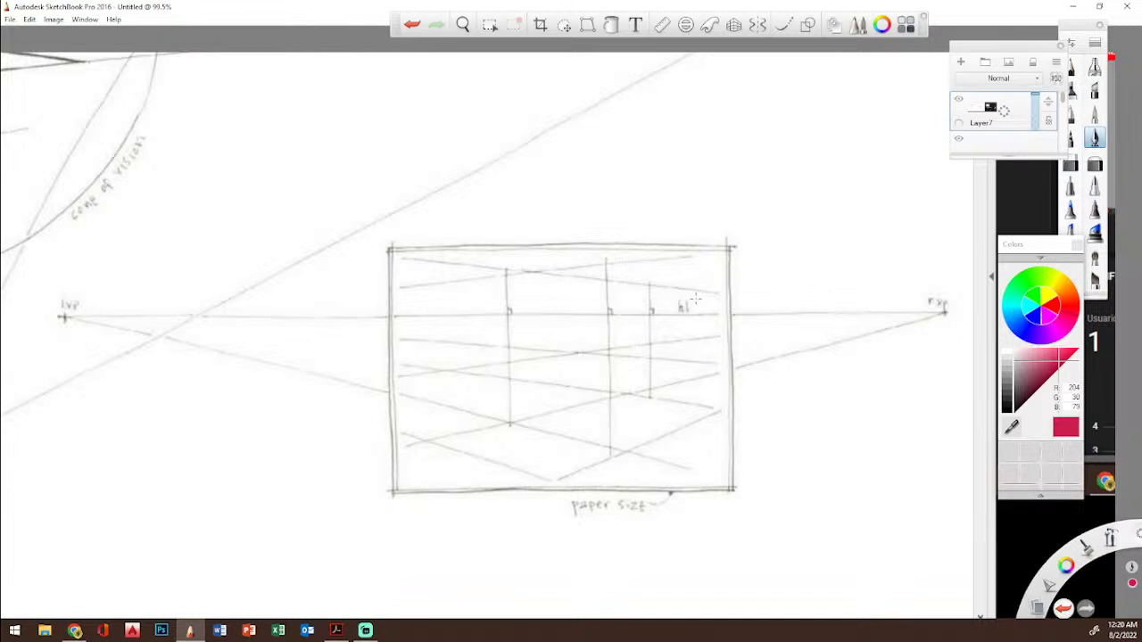
pyautogui.click(961, 65)
pyautogui.moveTo(559, 438)
pyautogui.mouseDown()
pyautogui.moveTo(555, 406)
pyautogui.moveTo(556, 477)
pyautogui.mouseUp()
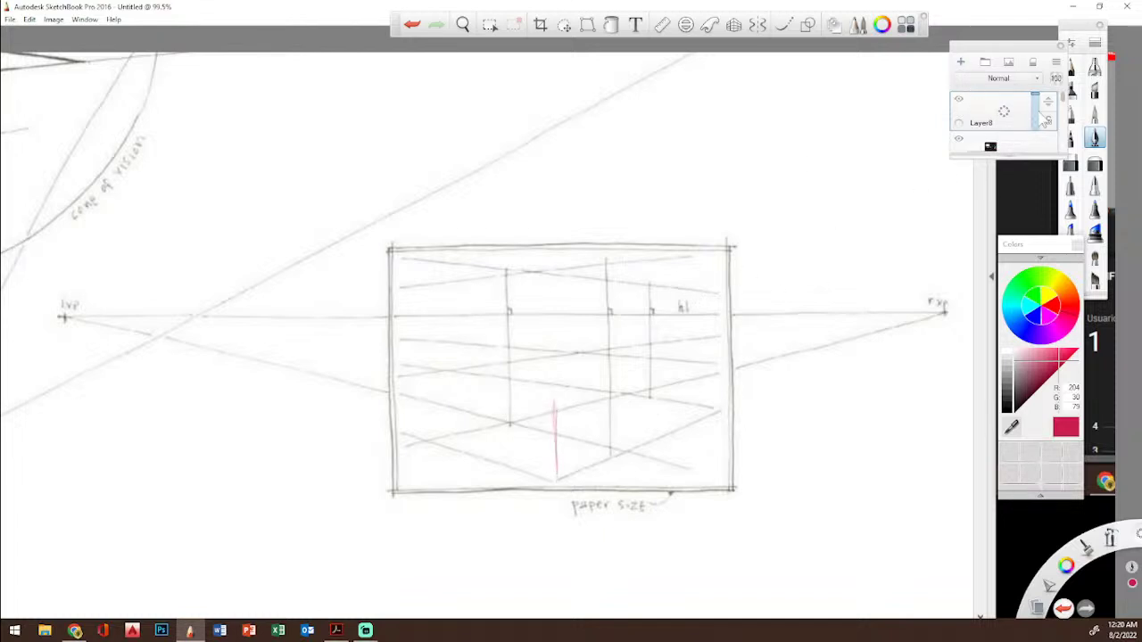
# Step: Set the colour to dark gray (26, 26, 26) and sketch a low seat block in perspective around the crimson vertical
pyautogui.click(1010, 411)
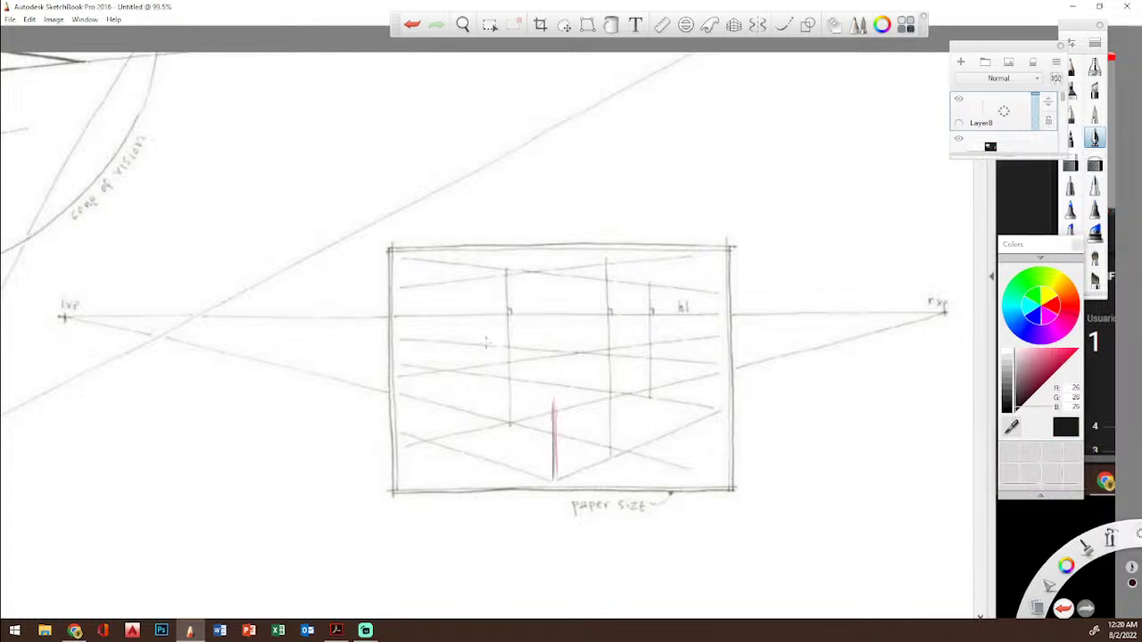
pyautogui.moveTo(490, 393)
pyautogui.mouseDown()
pyautogui.moveTo(550, 402)
pyautogui.moveTo(445, 393)
pyautogui.moveTo(462, 419)
pyautogui.moveTo(455, 390)
pyautogui.moveTo(459, 446)
pyautogui.mouseUp()
pyautogui.moveTo(560, 400); pyautogui.dragTo(636, 378)
pyautogui.moveTo(470, 382)
pyautogui.mouseDown()
pyautogui.moveTo(544, 367)
pyautogui.moveTo(459, 387)
pyautogui.moveTo(612, 360)
pyautogui.mouseUp()
pyautogui.moveTo(497, 381)
pyautogui.mouseDown()
pyautogui.moveTo(558, 366)
pyautogui.moveTo(635, 382)
pyautogui.mouseUp()
pyautogui.moveTo(560, 367)
pyautogui.mouseDown()
pyautogui.moveTo(610, 377)
pyautogui.moveTo(627, 394)
pyautogui.mouseUp()
pyautogui.moveTo(625, 452)
pyautogui.mouseDown()
pyautogui.moveTo(627, 375)
pyautogui.moveTo(630, 451)
pyautogui.mouseUp()
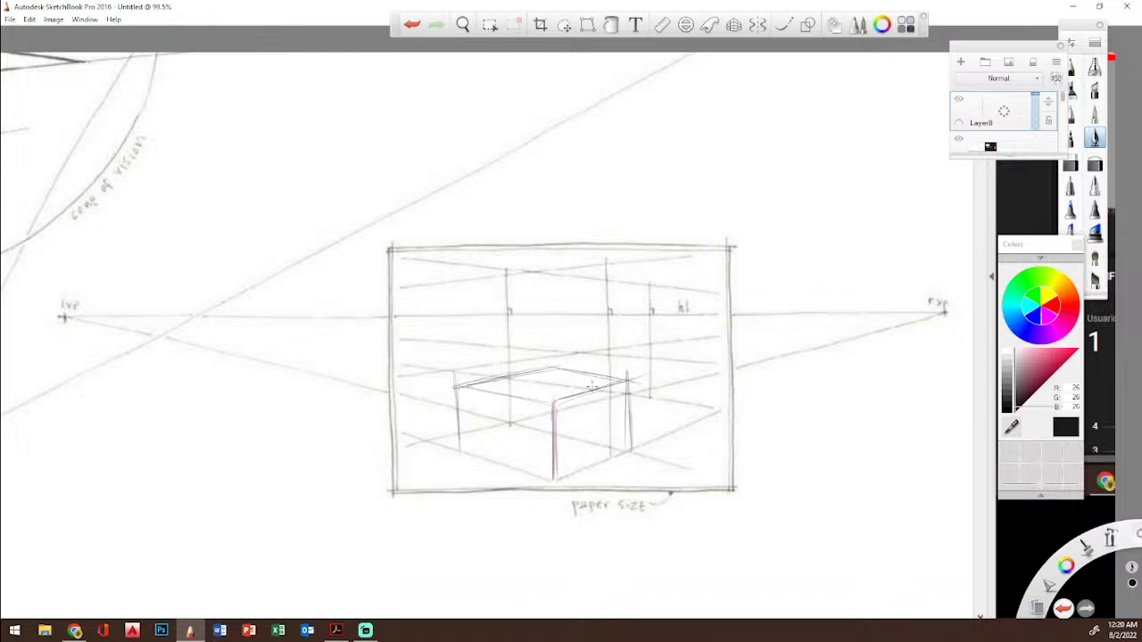
# Step: Raise verticals from the seat block's rear and side edges and join them with rounded arches to form a backrest
pyautogui.moveTo(550, 307); pyautogui.dragTo(550, 365)
pyautogui.moveTo(628, 369)
pyautogui.mouseDown()
pyautogui.moveTo(630, 382)
pyautogui.moveTo(627, 301)
pyautogui.moveTo(627, 392)
pyautogui.mouseUp()
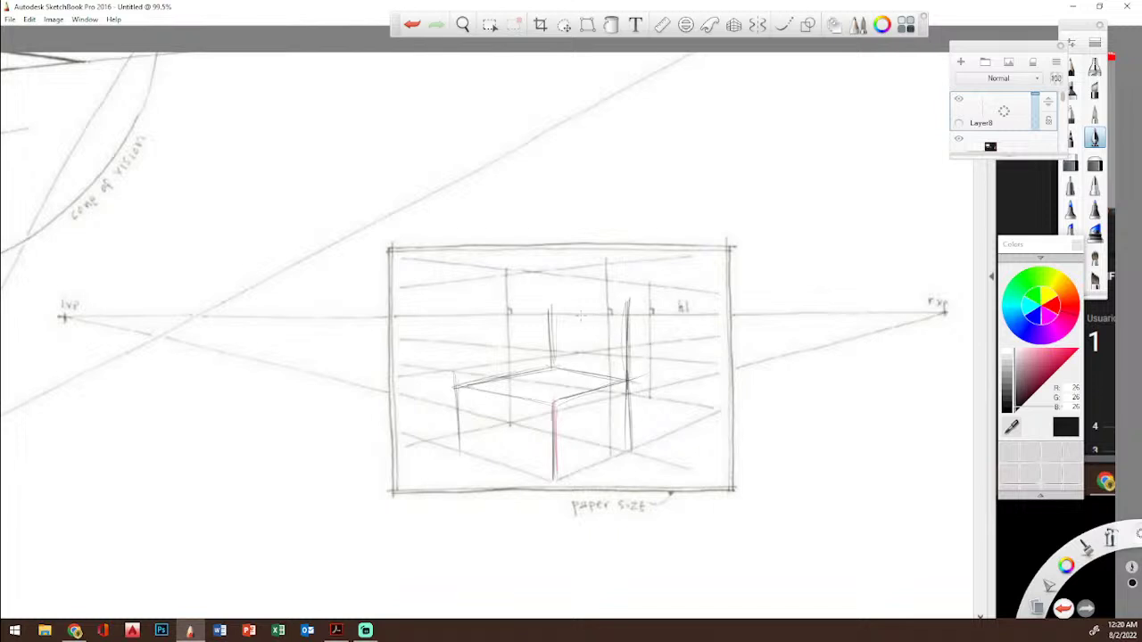
pyautogui.moveTo(580, 347)
pyautogui.mouseDown()
pyautogui.moveTo(579, 393)
pyautogui.moveTo(577, 327)
pyautogui.moveTo(578, 396)
pyautogui.mouseUp()
pyautogui.moveTo(515, 308)
pyautogui.mouseDown()
pyautogui.moveTo(515, 373)
pyautogui.moveTo(516, 305)
pyautogui.moveTo(521, 332)
pyautogui.moveTo(530, 297)
pyautogui.moveTo(551, 332)
pyautogui.moveTo(596, 275)
pyautogui.moveTo(624, 313)
pyautogui.mouseUp()
pyautogui.moveTo(521, 308)
pyautogui.mouseDown()
pyautogui.moveTo(593, 304)
pyautogui.moveTo(587, 329)
pyautogui.moveTo(621, 330)
pyautogui.mouseUp()
pyautogui.moveTo(520, 373)
pyautogui.mouseDown()
pyautogui.moveTo(582, 389)
pyautogui.moveTo(578, 323)
pyautogui.moveTo(519, 369)
pyautogui.mouseUp()
pyautogui.moveTo(523, 300); pyautogui.dragTo(520, 369)
# Step: Sketch a figure's head, torso and arms seated on the block's near end, with the head at the horizon line
pyautogui.moveTo(546, 294)
pyautogui.mouseDown()
pyautogui.moveTo(470, 478)
pyautogui.moveTo(468, 389)
pyautogui.mouseUp()
pyautogui.moveTo(486, 314)
pyautogui.mouseDown()
pyautogui.moveTo(483, 300)
pyautogui.moveTo(507, 378)
pyautogui.mouseUp()
pyautogui.moveTo(504, 334)
pyautogui.mouseDown()
pyautogui.moveTo(530, 394)
pyautogui.moveTo(467, 367)
pyautogui.mouseUp()
pyautogui.moveTo(482, 336)
pyautogui.mouseDown()
pyautogui.moveTo(457, 382)
pyautogui.moveTo(505, 362)
pyautogui.mouseUp()
pyautogui.moveTo(483, 355)
pyautogui.mouseDown()
pyautogui.moveTo(503, 349)
pyautogui.moveTo(503, 373)
pyautogui.mouseUp()
# Step: Draw the seated figure's thighs, lower legs and feet hanging over the front of the block
pyautogui.moveTo(478, 355)
pyautogui.mouseDown()
pyautogui.moveTo(455, 401)
pyautogui.moveTo(480, 408)
pyautogui.moveTo(451, 466)
pyautogui.mouseUp()
pyautogui.moveTo(469, 407); pyautogui.dragTo(485, 464)
pyautogui.moveTo(474, 413)
pyautogui.mouseDown()
pyautogui.moveTo(500, 484)
pyautogui.moveTo(496, 463)
pyautogui.mouseUp()
pyautogui.moveTo(508, 380)
pyautogui.mouseDown()
pyautogui.moveTo(490, 419)
pyautogui.moveTo(469, 407)
pyautogui.moveTo(503, 371)
pyautogui.moveTo(455, 464)
pyautogui.mouseUp()
pyautogui.moveTo(469, 410)
pyautogui.mouseDown()
pyautogui.moveTo(433, 472)
pyautogui.moveTo(458, 468)
pyautogui.moveTo(486, 387)
pyautogui.moveTo(470, 414)
pyautogui.mouseUp()
pyautogui.moveTo(466, 368)
pyautogui.mouseDown()
pyautogui.moveTo(515, 380)
pyautogui.moveTo(487, 428)
pyautogui.moveTo(487, 469)
pyautogui.mouseUp()
pyautogui.moveTo(482, 406); pyautogui.dragTo(473, 421)
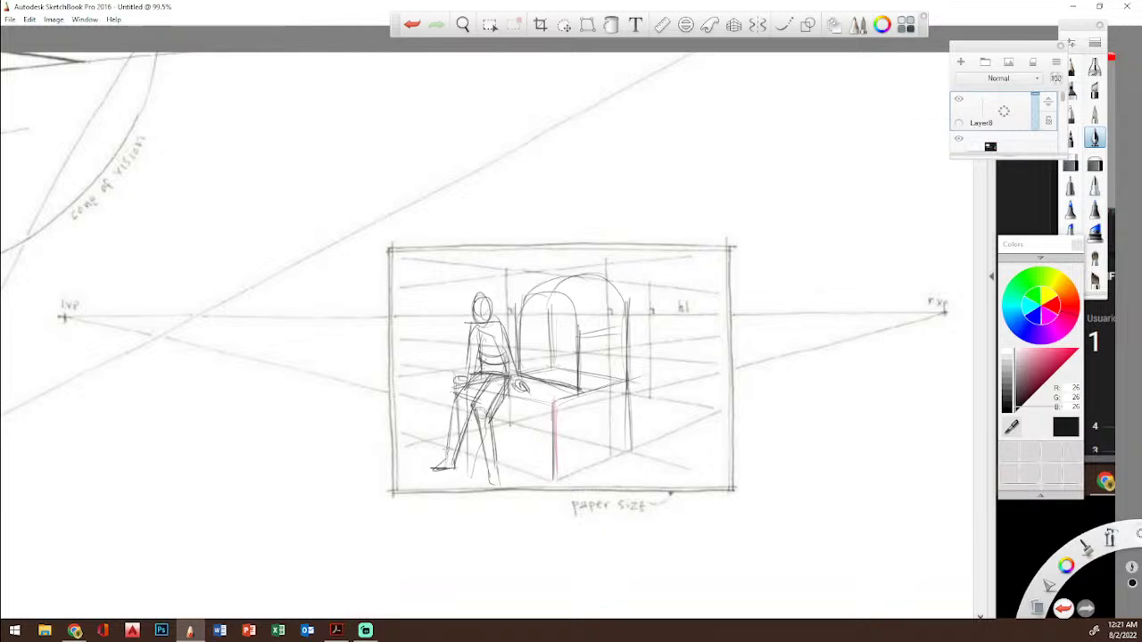
# Step: Sketch hair around the seated figure's head and extend the block's upper edge in two lines to the right vanishing point
pyautogui.moveTo(476, 328)
pyautogui.mouseDown()
pyautogui.moveTo(487, 293)
pyautogui.moveTo(497, 321)
pyautogui.mouseUp()
pyautogui.moveTo(517, 384)
pyautogui.mouseDown()
pyautogui.moveTo(523, 294)
pyautogui.moveTo(573, 300)
pyautogui.mouseUp()
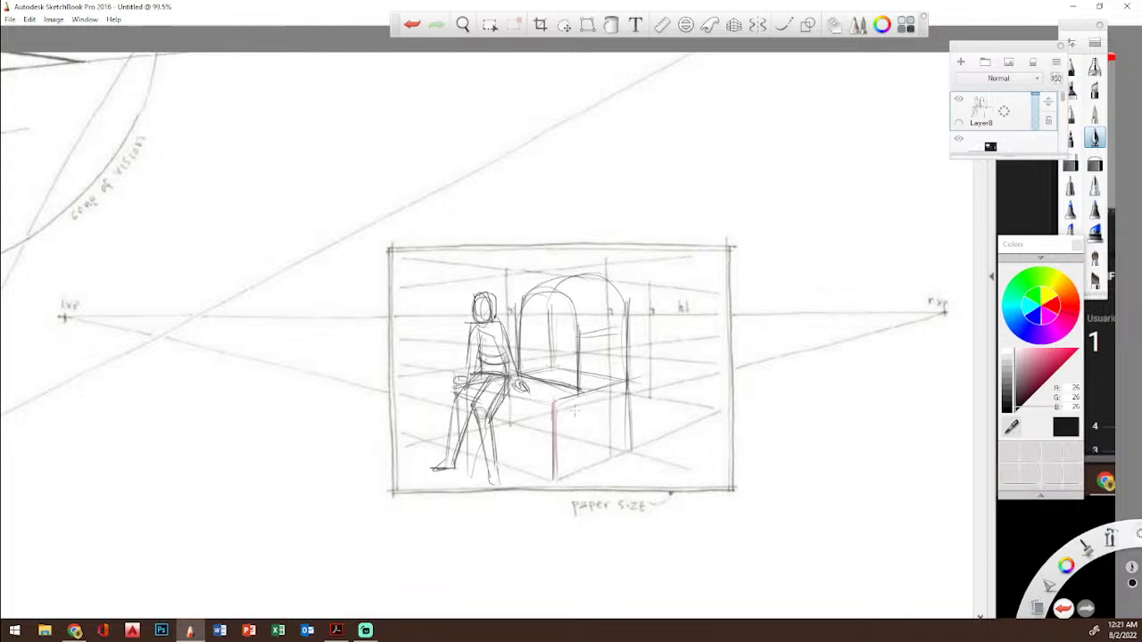
pyautogui.moveTo(636, 387); pyautogui.dragTo(961, 302)
pyautogui.moveTo(673, 382); pyautogui.dragTo(947, 312)
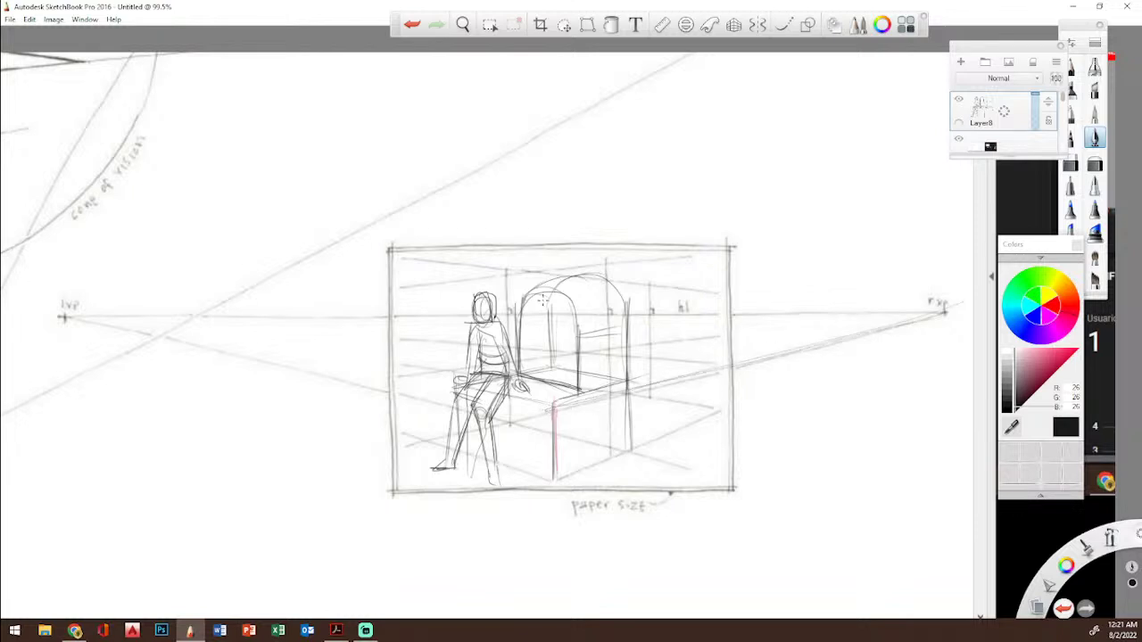
# Step: Draw four light vertical guide lines spaced across the framed perspective scene
pyautogui.moveTo(448, 239); pyautogui.dragTo(465, 479)
pyautogui.moveTo(531, 232); pyautogui.dragTo(537, 526)
pyautogui.moveTo(616, 260); pyautogui.dragTo(628, 485)
pyautogui.moveTo(681, 207); pyautogui.dragTo(692, 479)
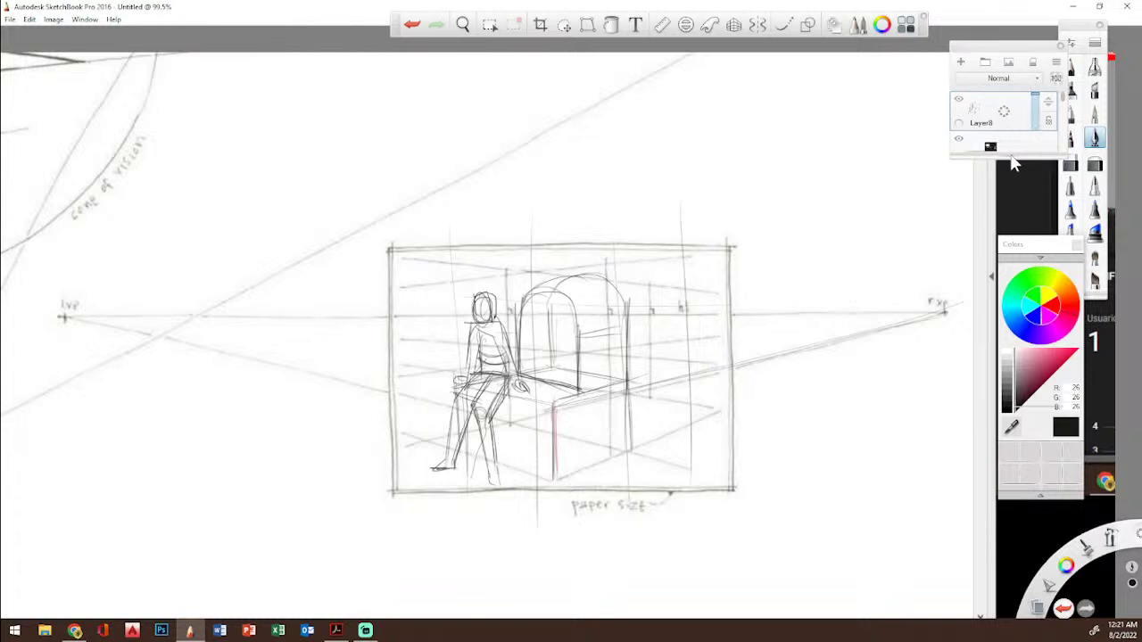
# Step: Hide Layer8 and move Layer7 beneath Layer6 in the layer stack
pyautogui.moveTo(1009, 155); pyautogui.dragTo(1008, 212)
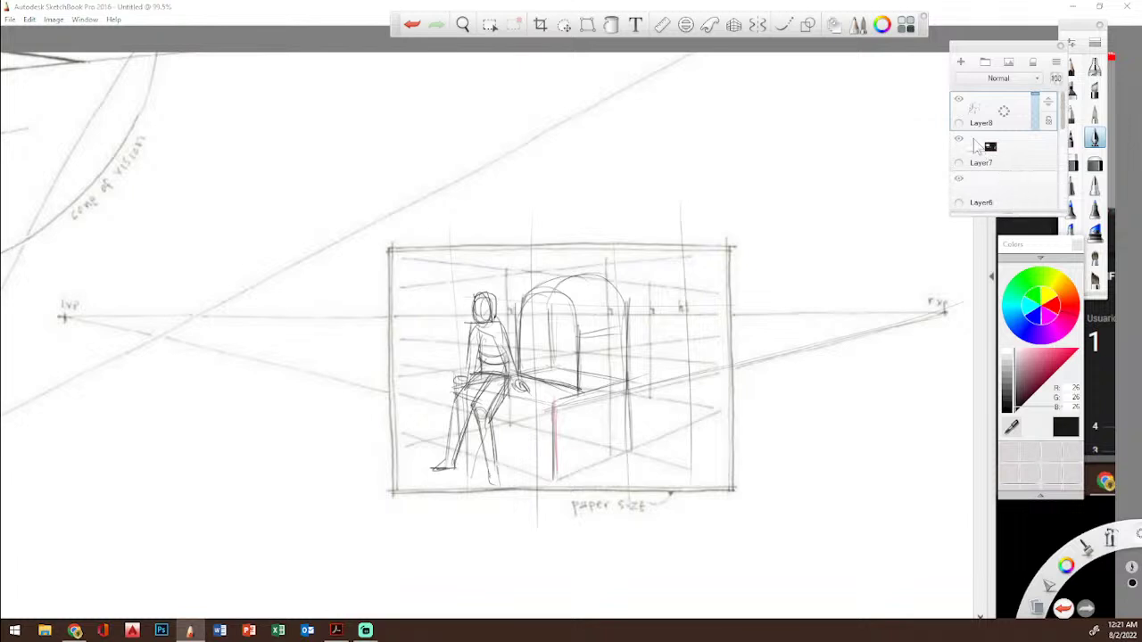
pyautogui.click(958, 98)
pyautogui.click(1030, 163)
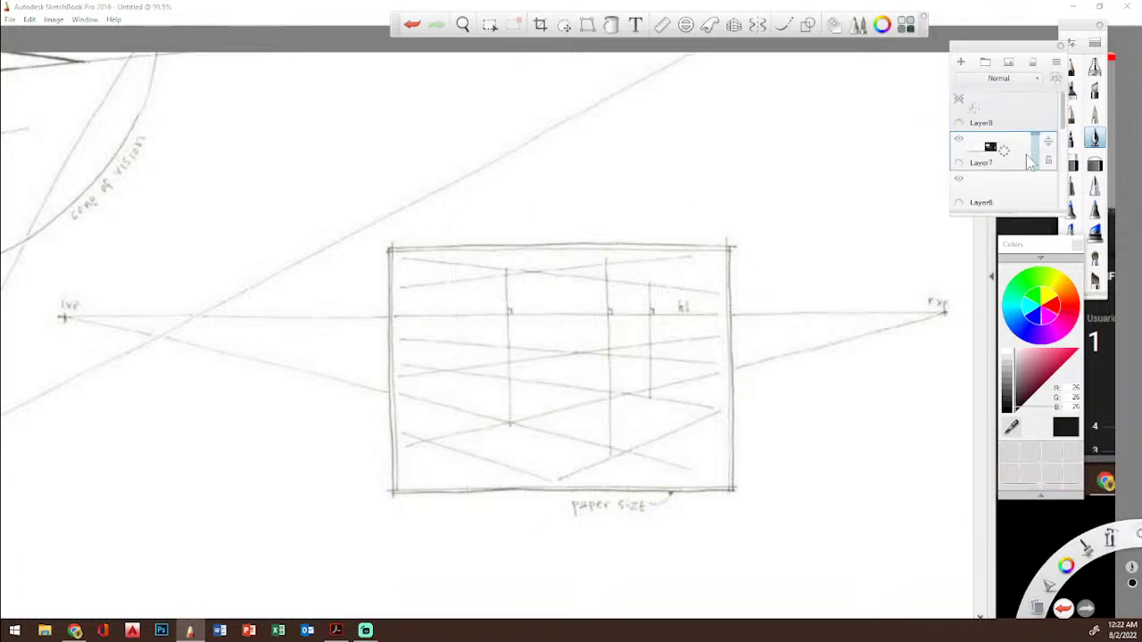
pyautogui.moveTo(1047, 145); pyautogui.dragTo(1043, 196)
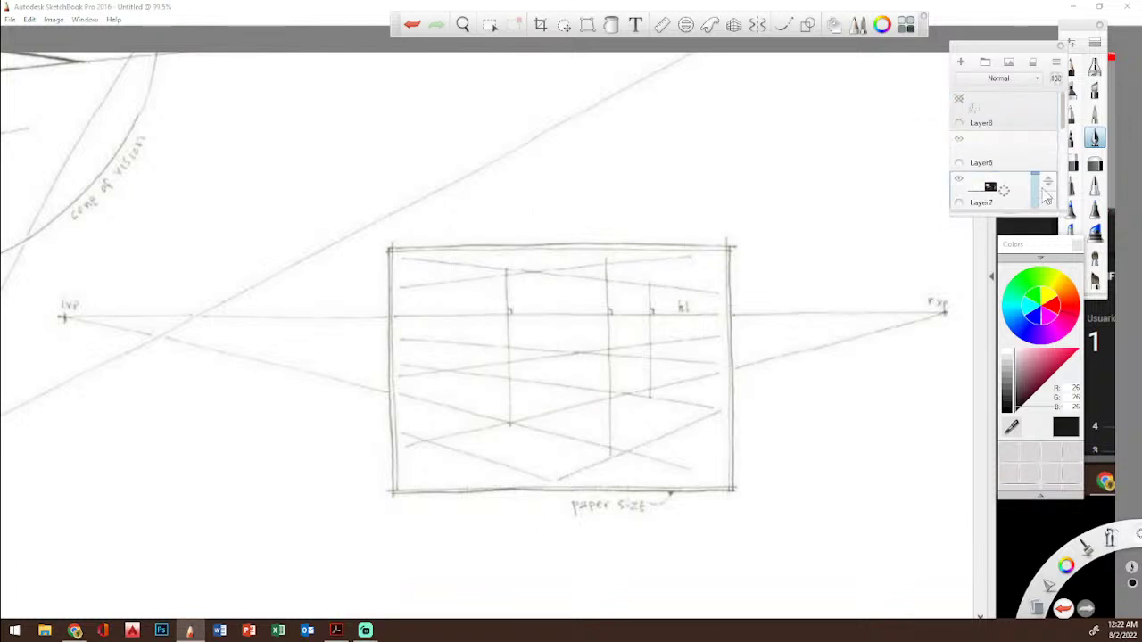
# Step: On Layer6, draw a pure red horizon line through both vanishing points and write a small "h" above it
pyautogui.click(1020, 146)
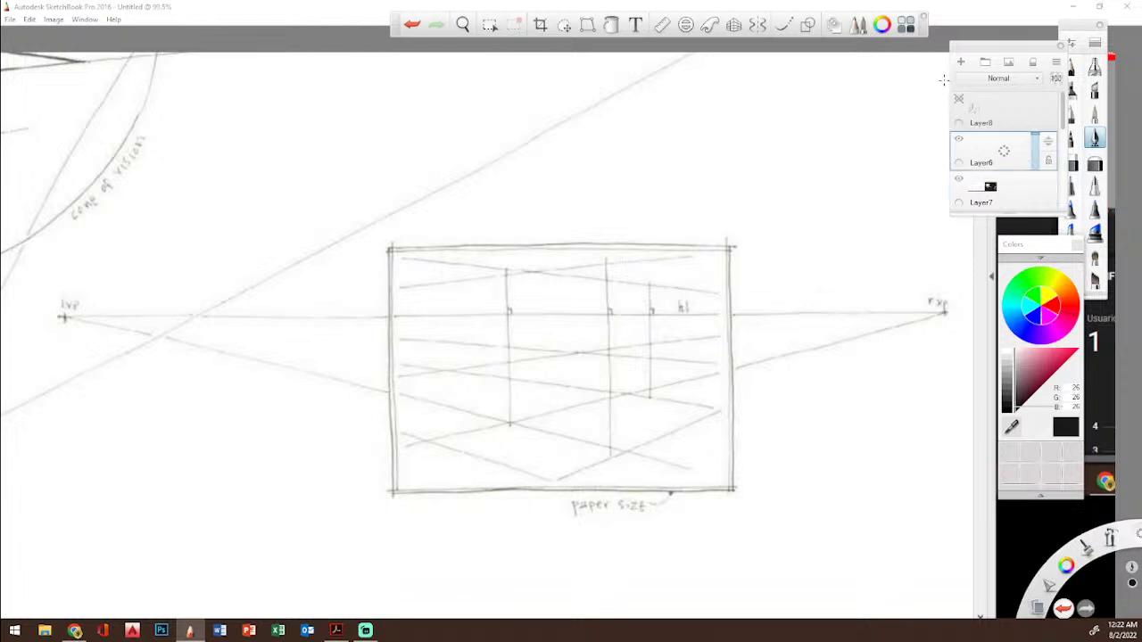
pyautogui.click(1061, 318)
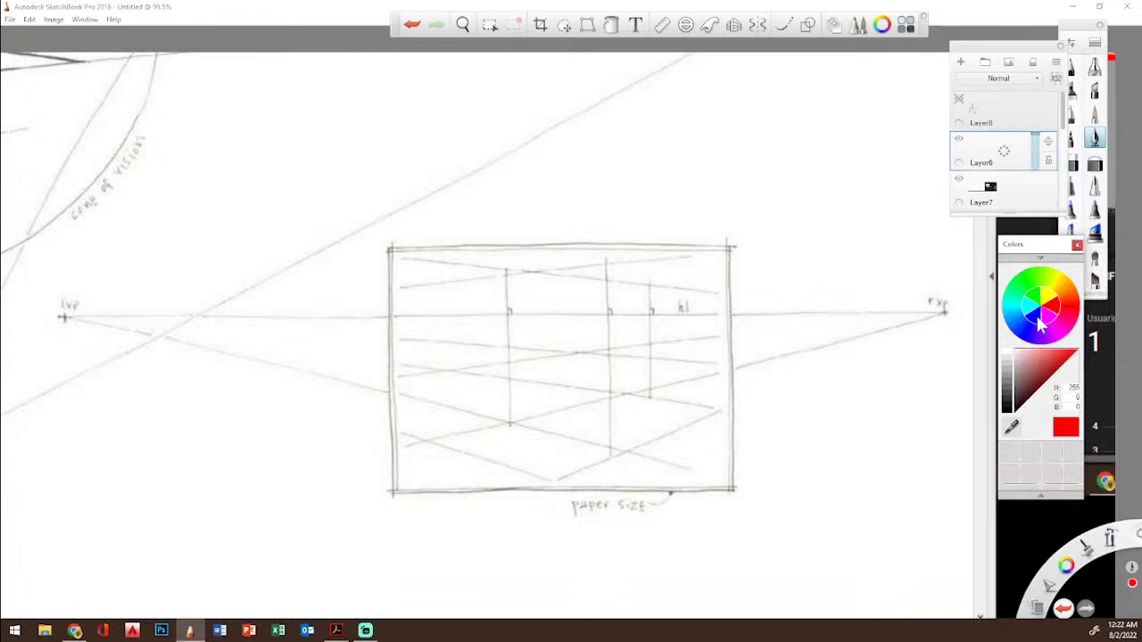
pyautogui.moveTo(944, 312)
pyautogui.mouseDown()
pyautogui.moveTo(190, 307)
pyautogui.moveTo(29, 322)
pyautogui.mouseUp()
pyautogui.moveTo(241, 249); pyautogui.dragTo(251, 264)
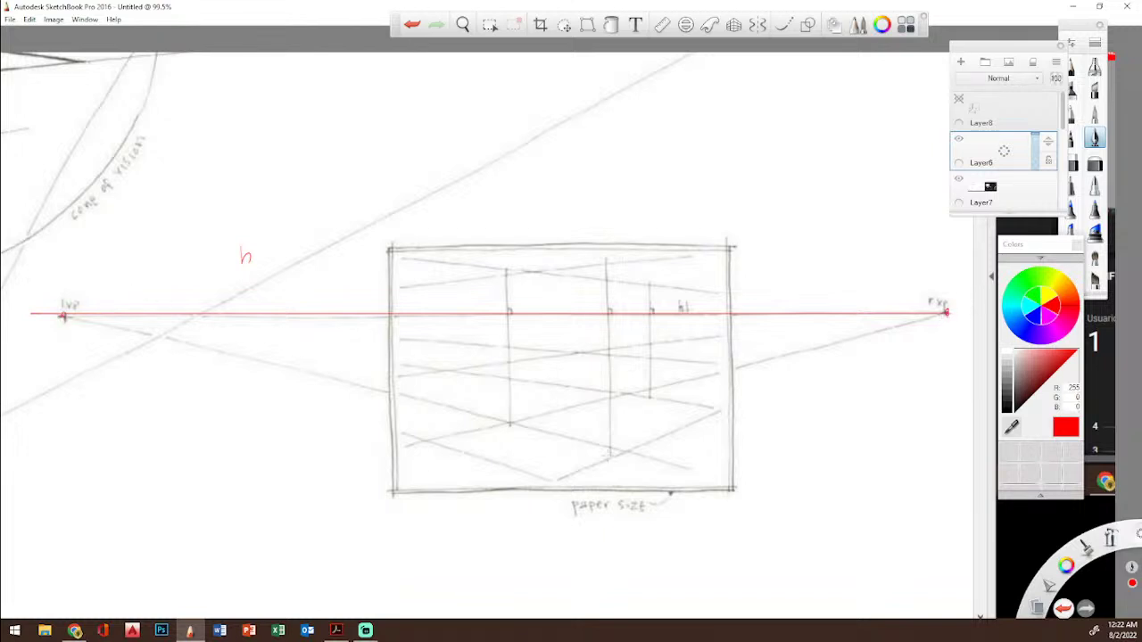
# Step: Draw the red box's front vertical edge, its receding edges to both vanishing points, and the left face's far edge
pyautogui.moveTo(554, 478)
pyautogui.mouseDown()
pyautogui.moveTo(552, 398)
pyautogui.moveTo(551, 488)
pyautogui.moveTo(558, 476)
pyautogui.moveTo(946, 311)
pyautogui.mouseUp()
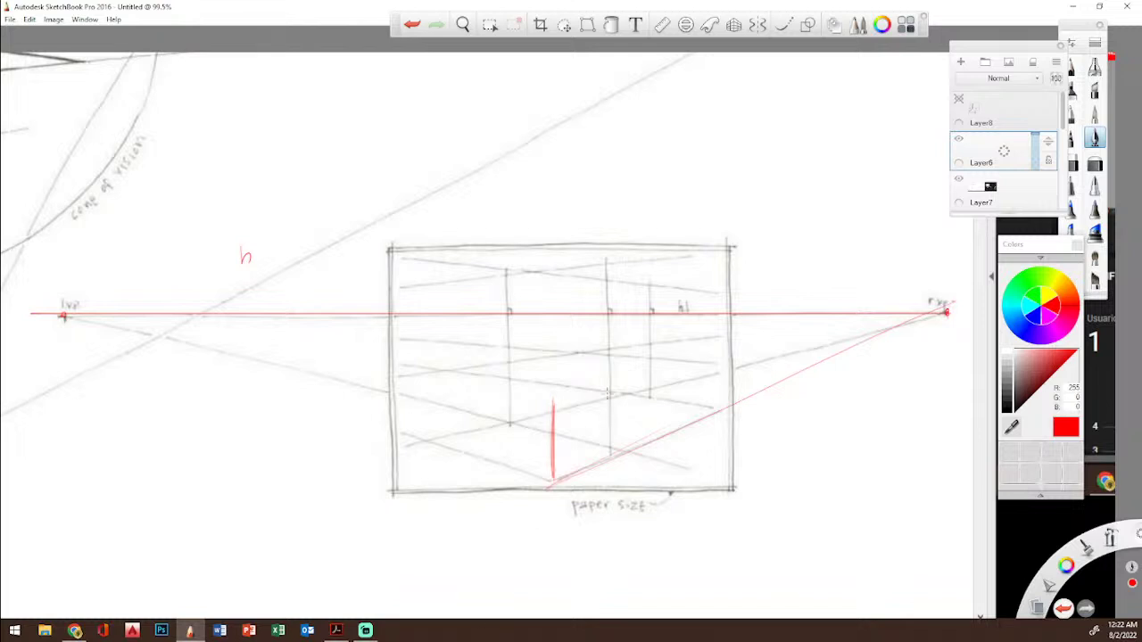
pyautogui.moveTo(552, 406); pyautogui.dragTo(947, 310)
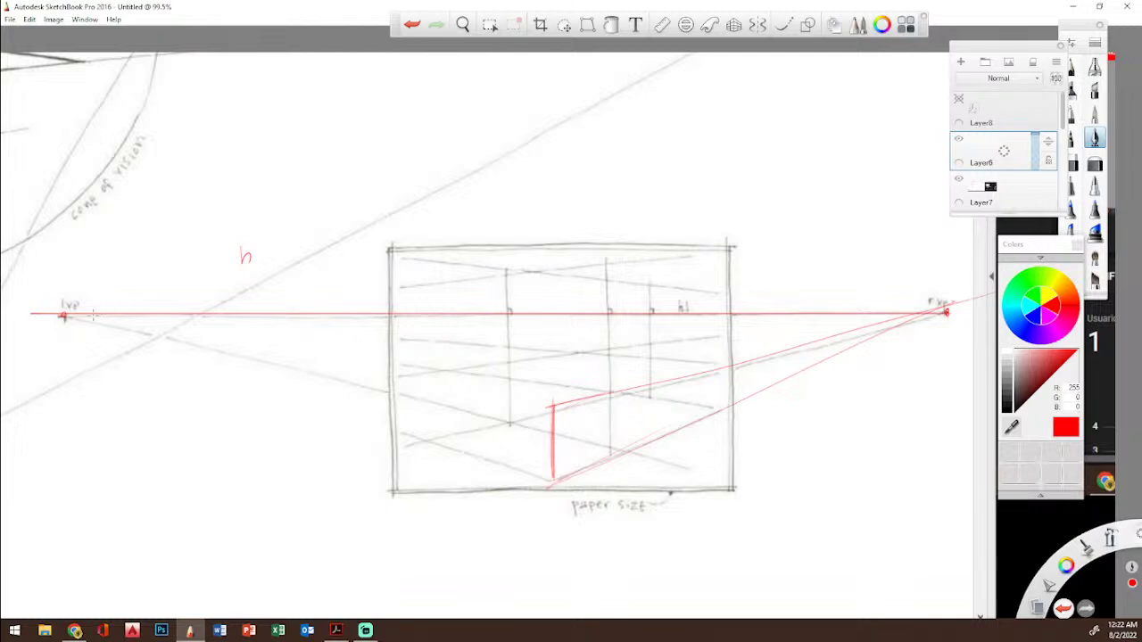
pyautogui.moveTo(63, 315); pyautogui.dragTo(548, 411)
pyautogui.moveTo(171, 358); pyautogui.dragTo(273, 387)
pyautogui.moveTo(480, 396); pyautogui.dragTo(480, 466)
pyautogui.moveTo(481, 394); pyautogui.dragTo(551, 406)
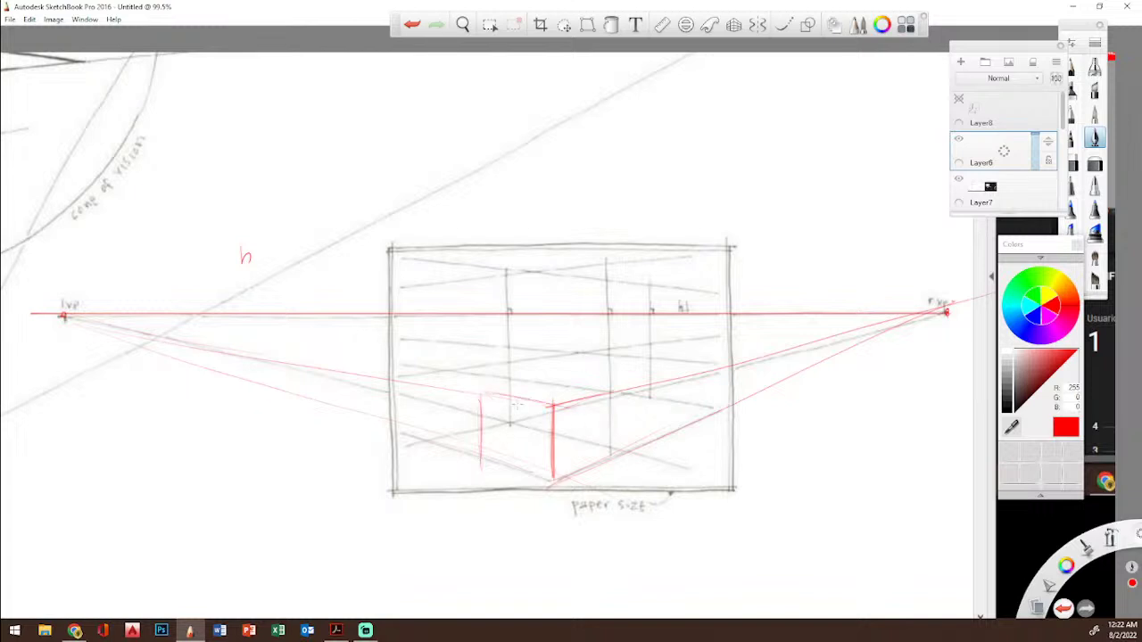
# Step: Complete the red box's top face using lines to the right vanishing point and a back edge, reinforcing its left upper edge
pyautogui.moveTo(479, 396); pyautogui.dragTo(973, 299)
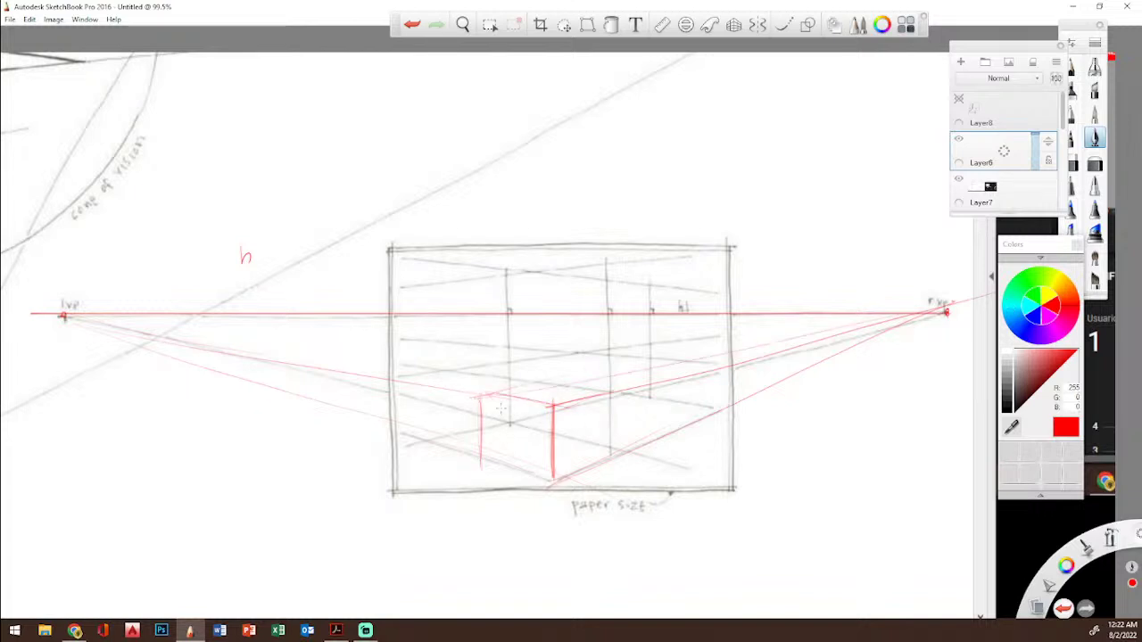
pyautogui.moveTo(472, 392); pyautogui.dragTo(945, 311)
pyautogui.moveTo(533, 380); pyautogui.dragTo(611, 392)
pyautogui.moveTo(491, 397)
pyautogui.mouseDown()
pyautogui.moveTo(571, 412)
pyautogui.moveTo(520, 405)
pyautogui.mouseUp()
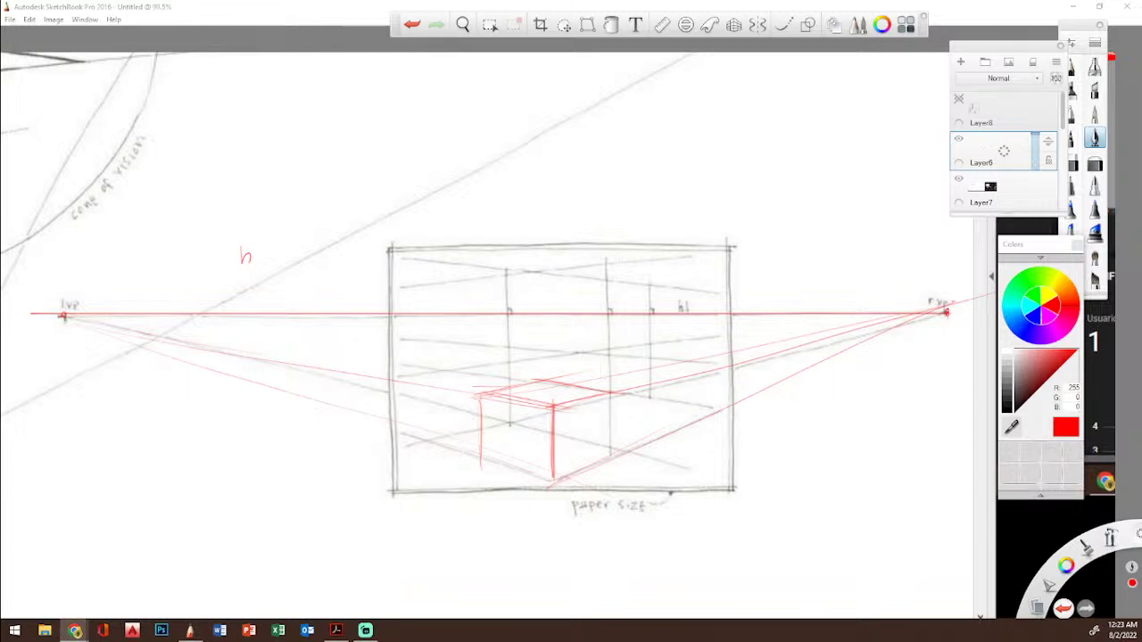
# Step: Switch to Chrome, bring its new-tab window onto this screen and maximize it
pyautogui.moveTo(1140, 124)
pyautogui.mouseDown()
pyautogui.moveTo(1017, 342)
pyautogui.moveTo(348, 131)
pyautogui.mouseUp()
pyautogui.moveTo(671, 142); pyautogui.dragTo(1141, 324)
pyautogui.moveTo(1141, 125)
pyautogui.mouseDown()
pyautogui.moveTo(974, 339)
pyautogui.moveTo(584, 249)
pyautogui.mouseUp()
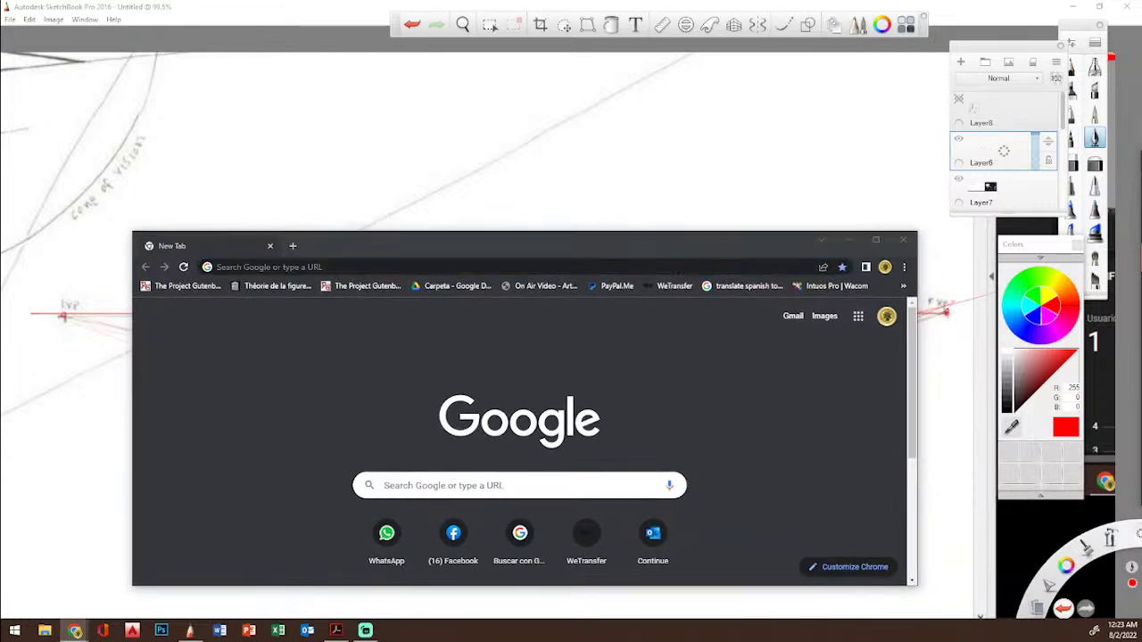
pyautogui.click(875, 240)
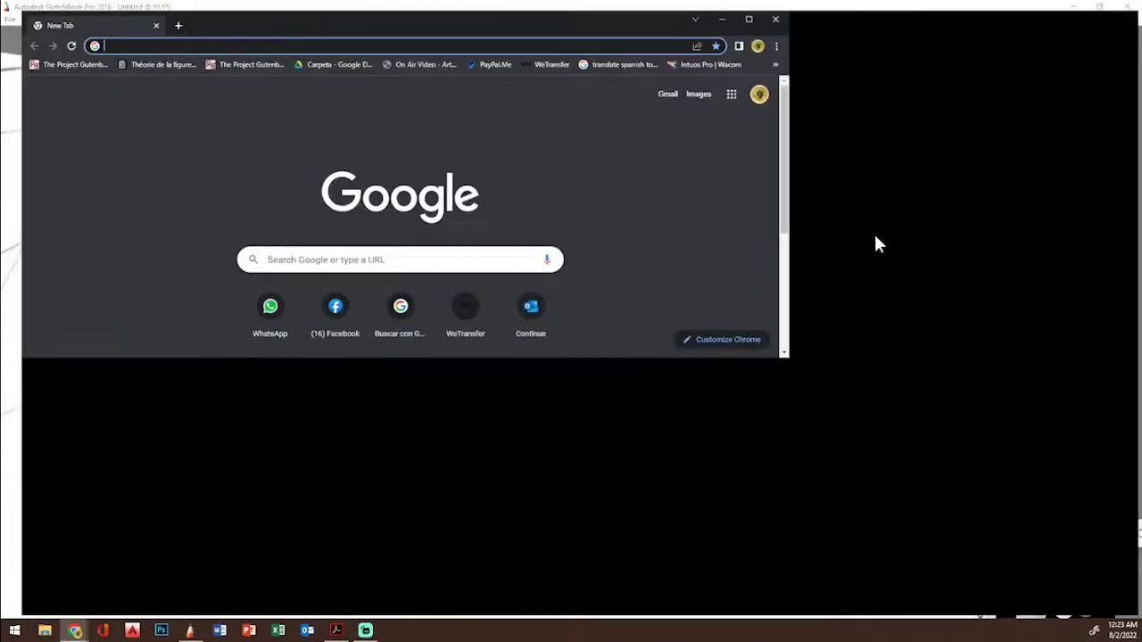
# Step: Search Google Images for "LUSTRADORA" and look through the floor polisher pictures
pyautogui.click(556, 254)
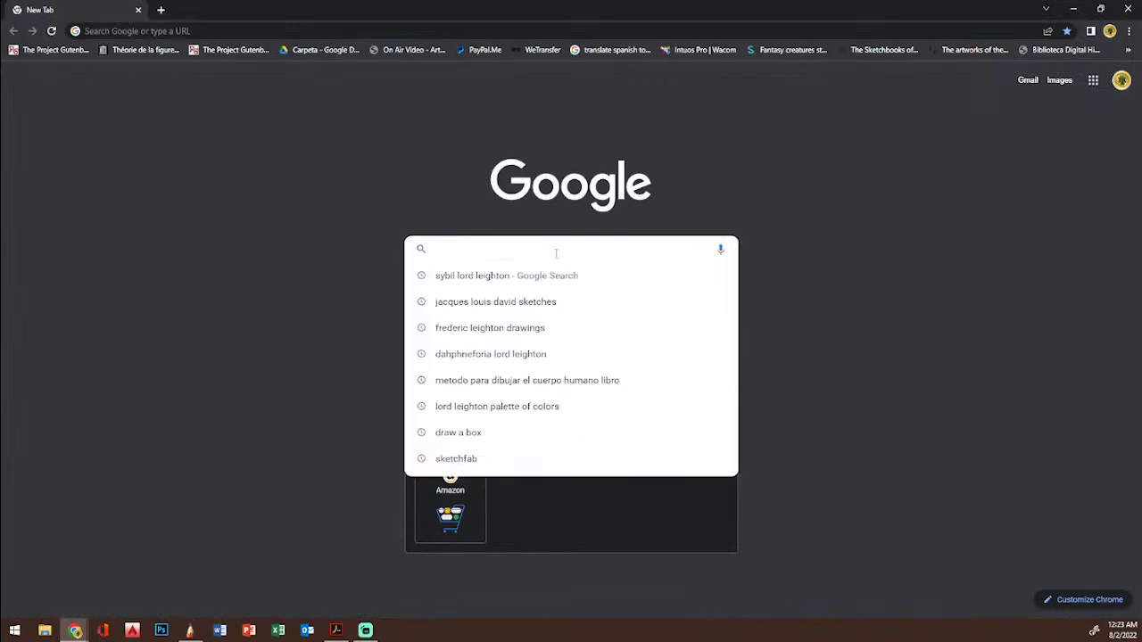
pyautogui.write('LUSTRADORA')
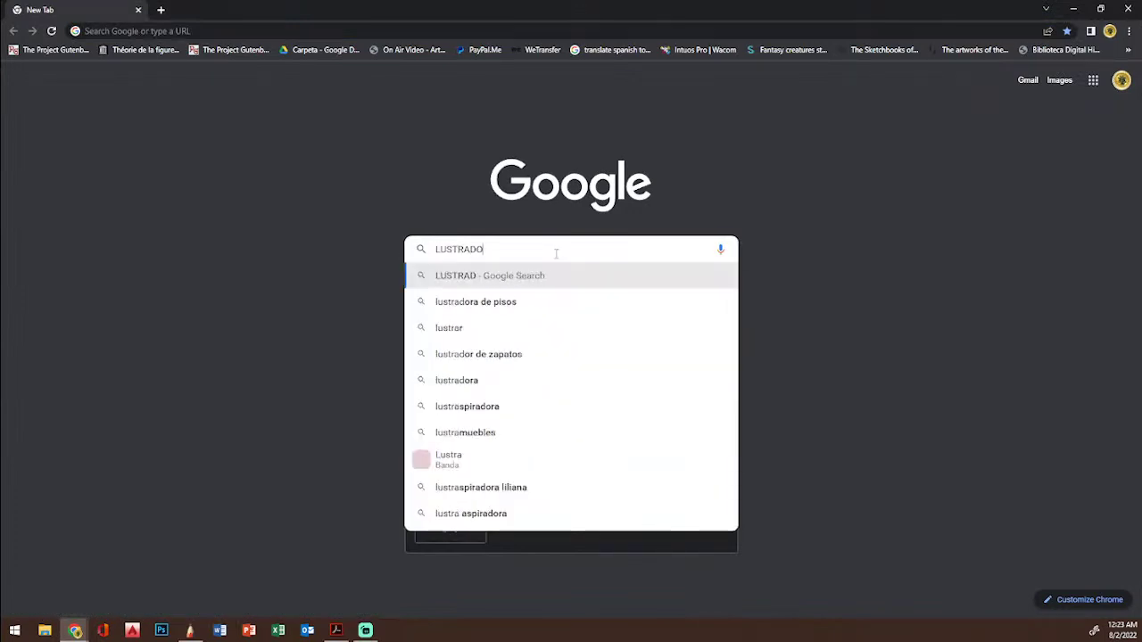
pyautogui.press('Return')
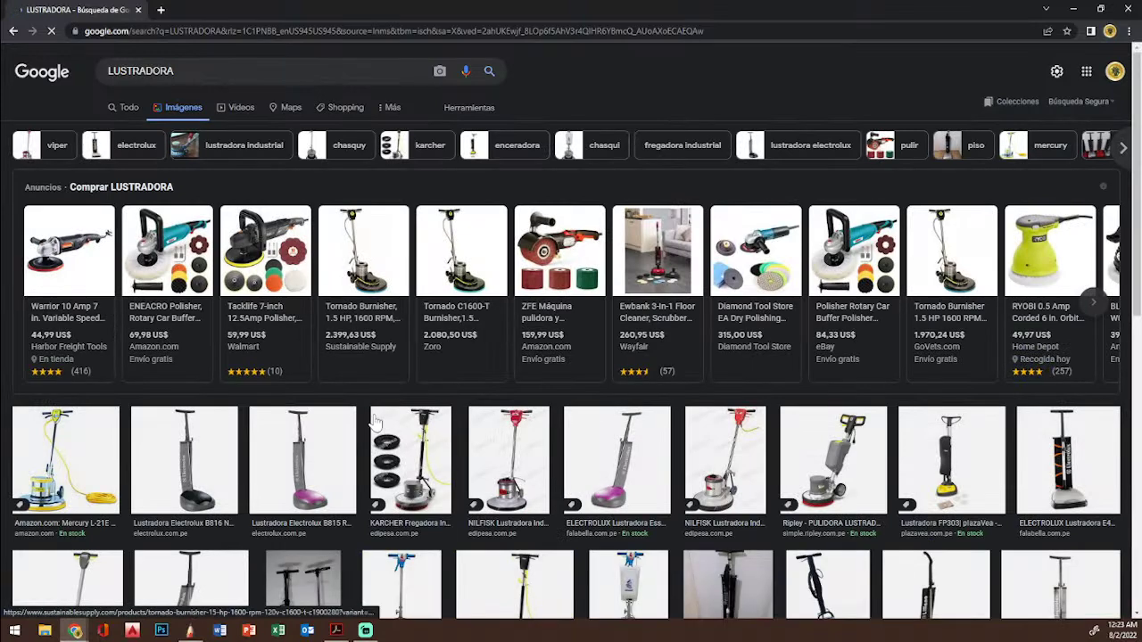
pyautogui.scroll(-3, 351, 415)
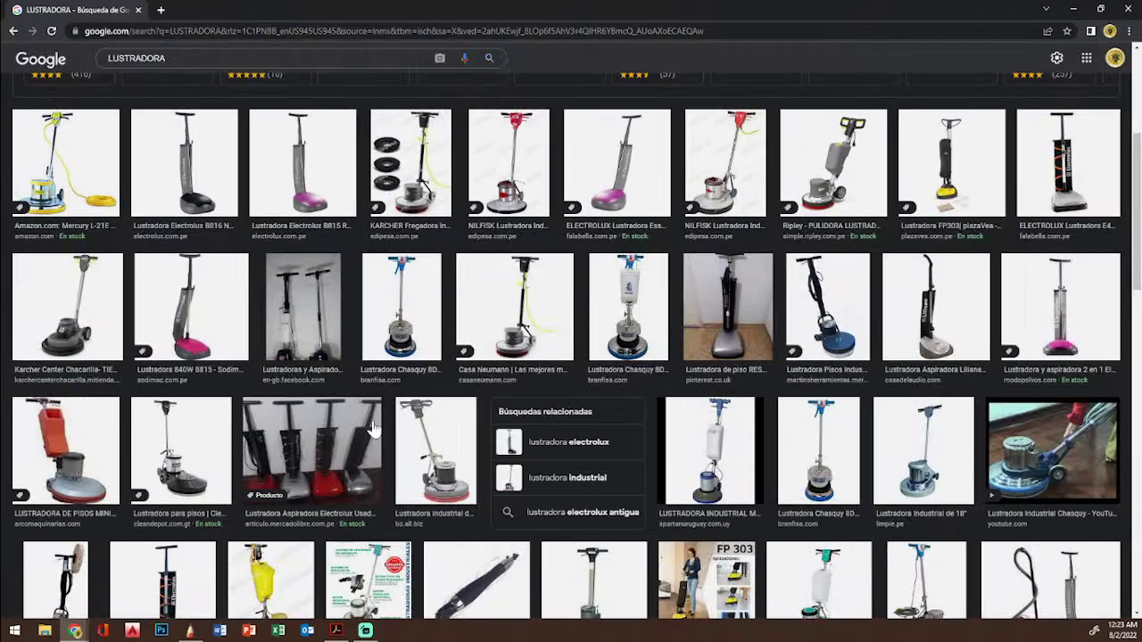
pyautogui.scroll(-2, 553, 473)
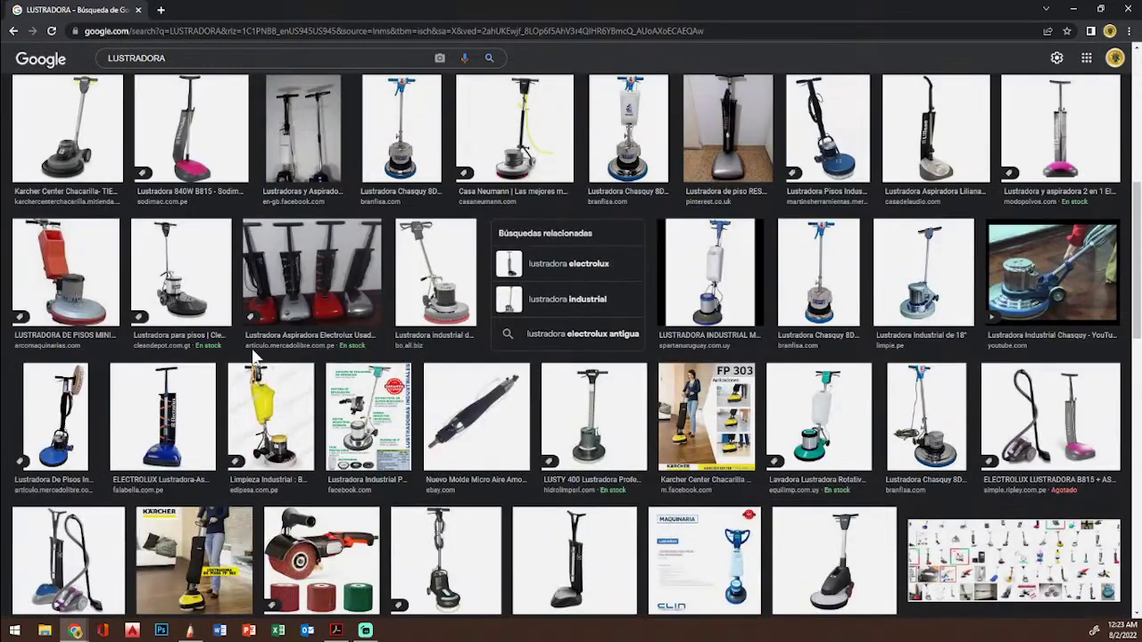
pyautogui.scroll(5, 256, 357)
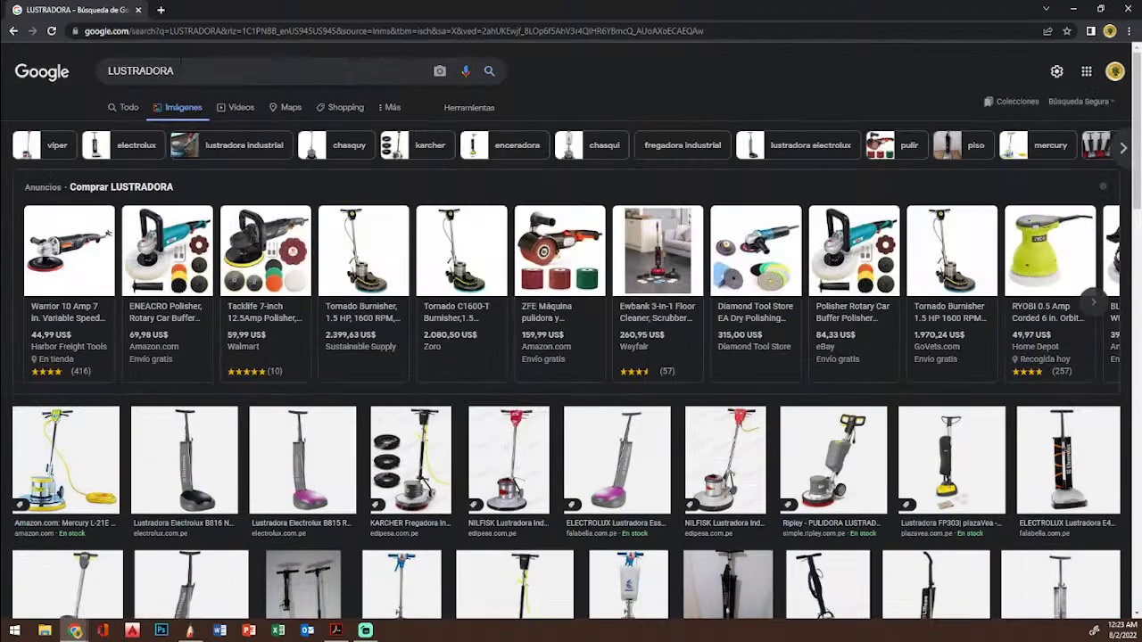
# Step: Replace the image search term with "aspiradora" and run the search
pyautogui.click(82, 77)
pyautogui.write('sad')
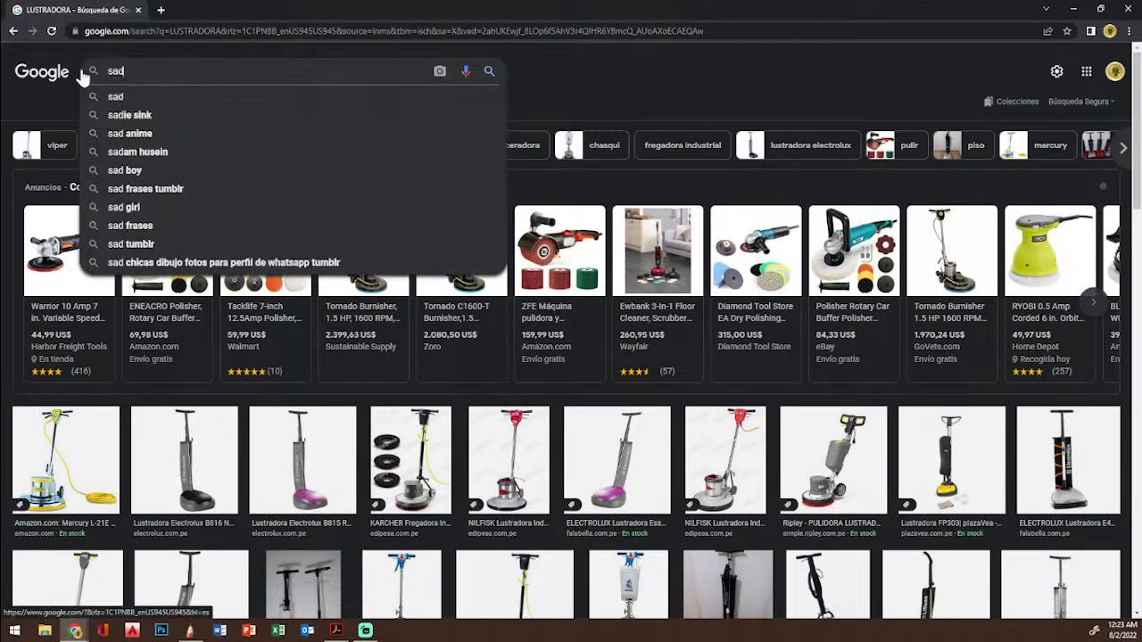
pyautogui.press('BackSpace')
pyautogui.press('BackSpace')
pyautogui.press('BackSpace')
pyautogui.write('aspirad')
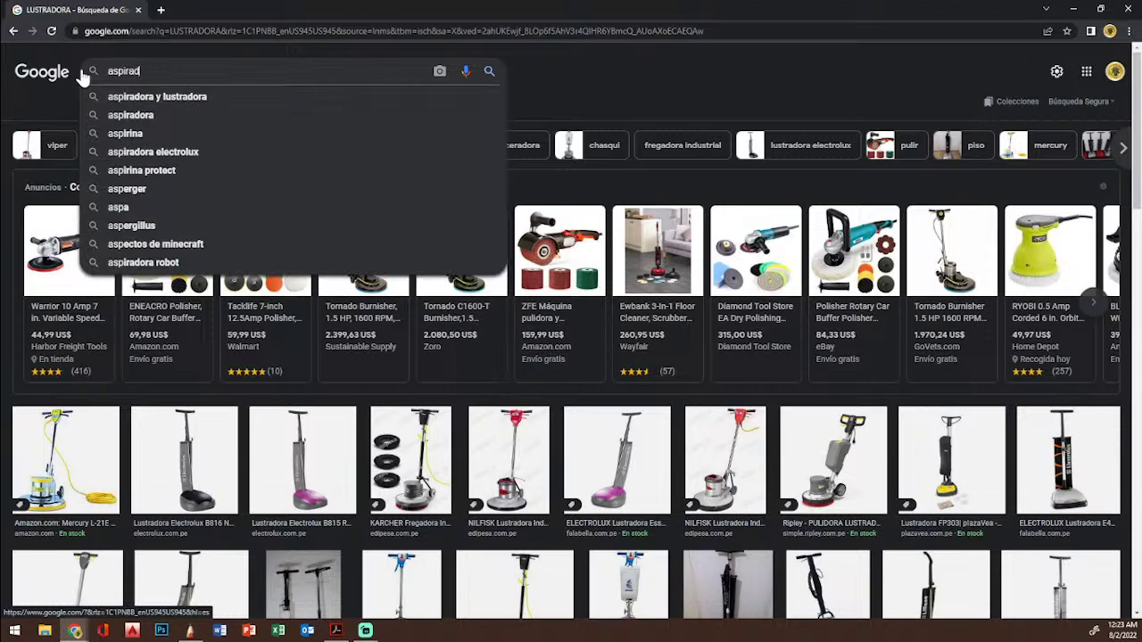
pyautogui.write('ora')
pyautogui.press('Return')
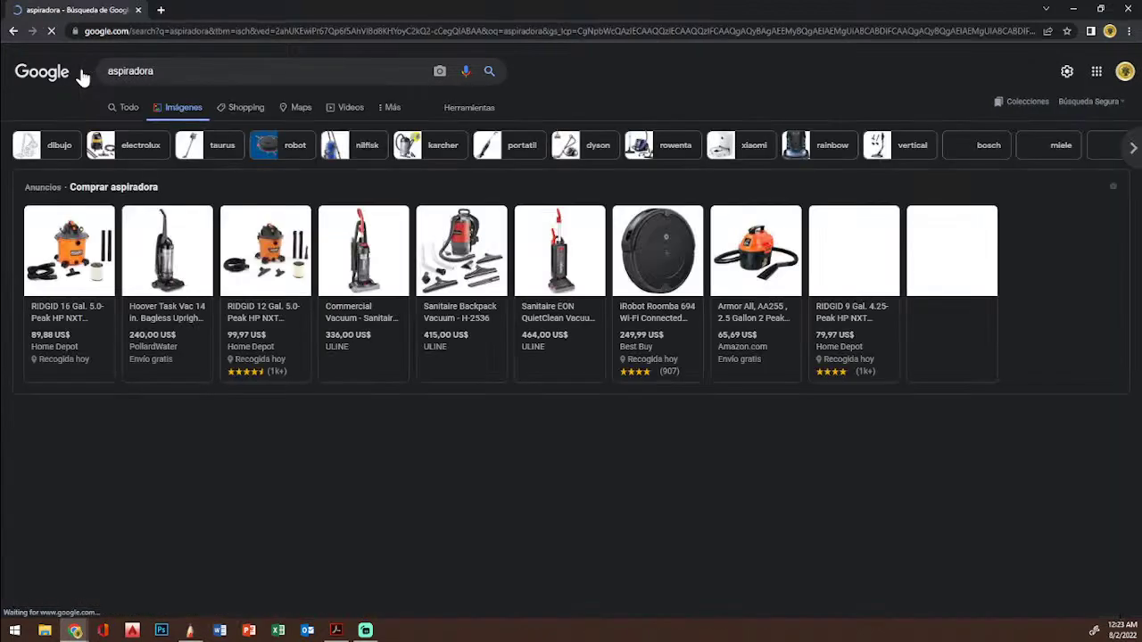
# Step: Look through the vacuum cleaner image results for a suitable upright model as a drawing reference
pyautogui.scroll(-3, 308, 426)
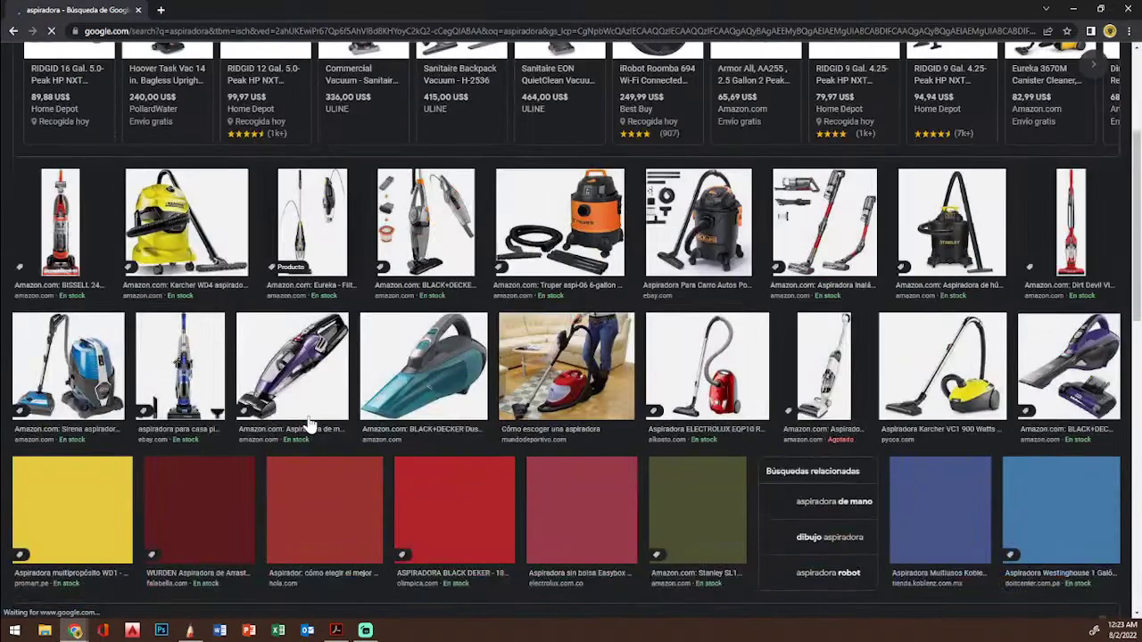
pyautogui.scroll(-1, 307, 427)
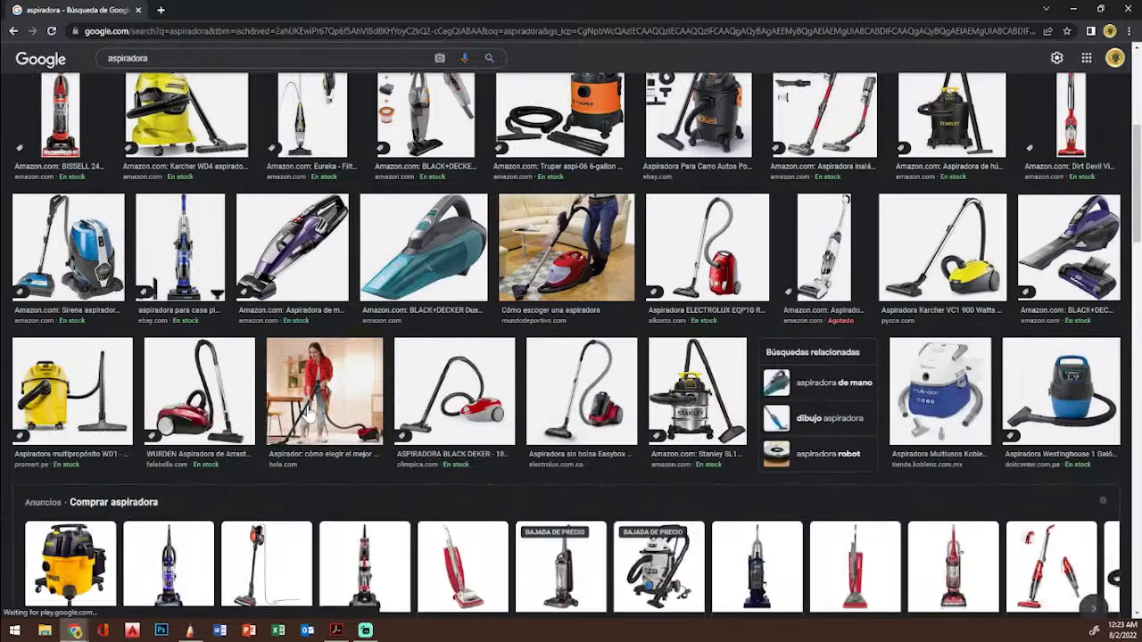
pyautogui.scroll(-1, 285, 450)
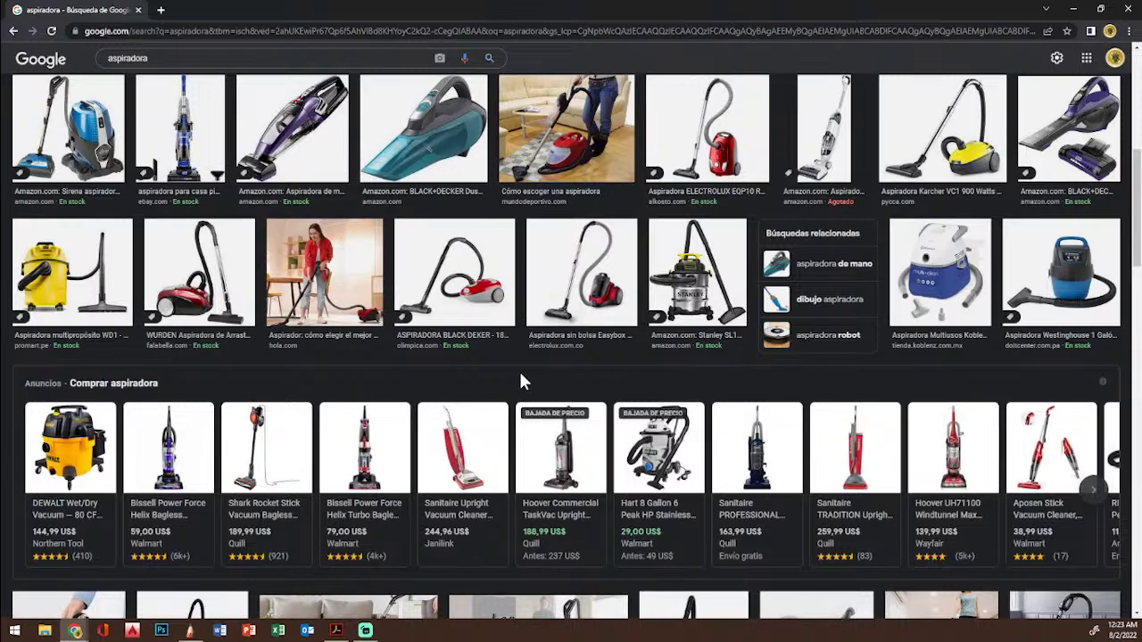
pyautogui.scroll(-2, 522, 382)
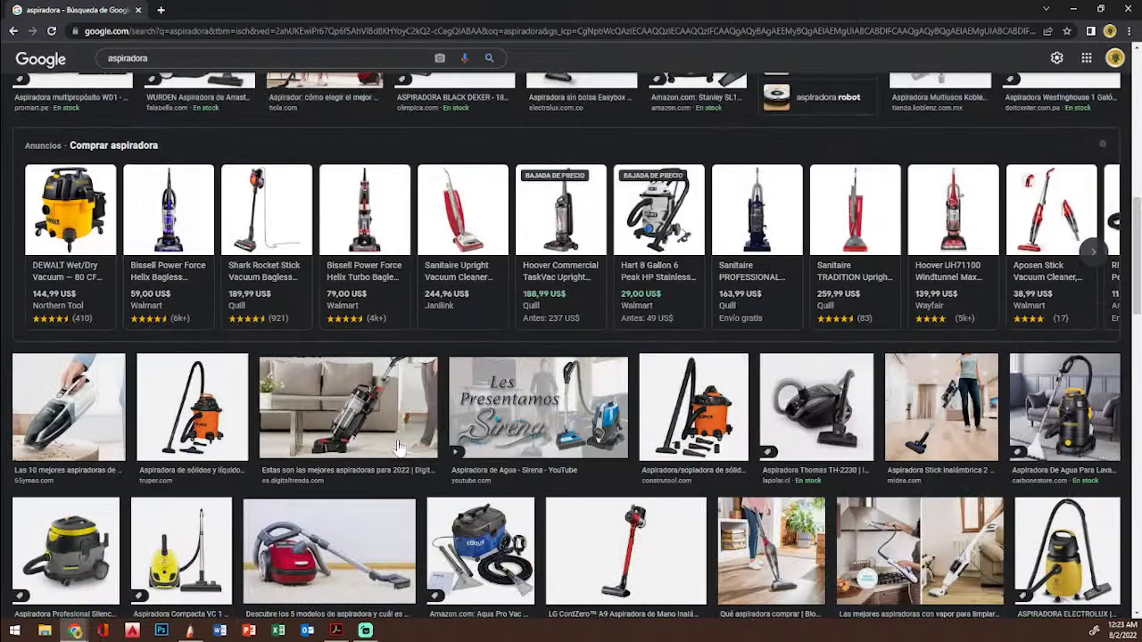
pyautogui.click(574, 240)
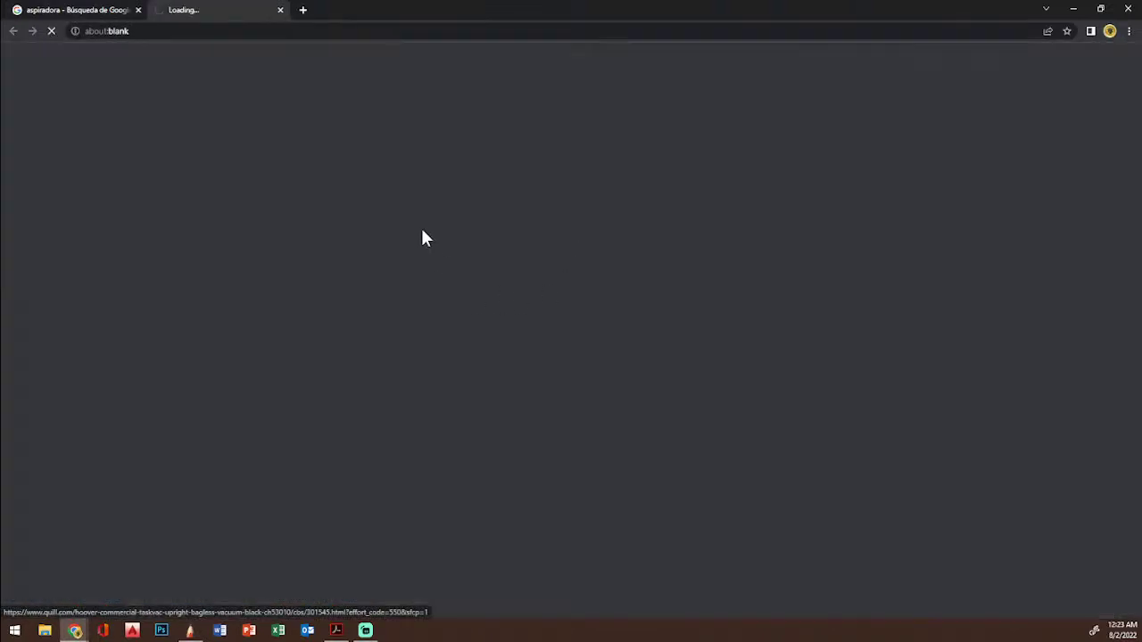
pyautogui.click(281, 11)
pyautogui.scroll(-8, 382, 383)
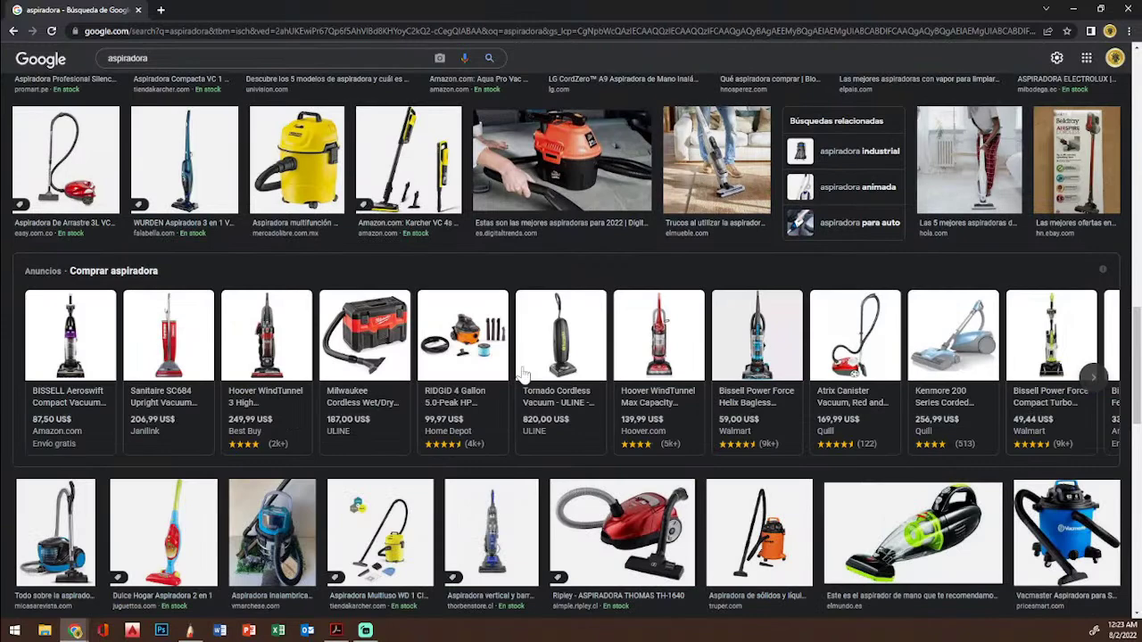
pyautogui.scroll(-2, 178, 527)
pyautogui.scroll(-1, 375, 473)
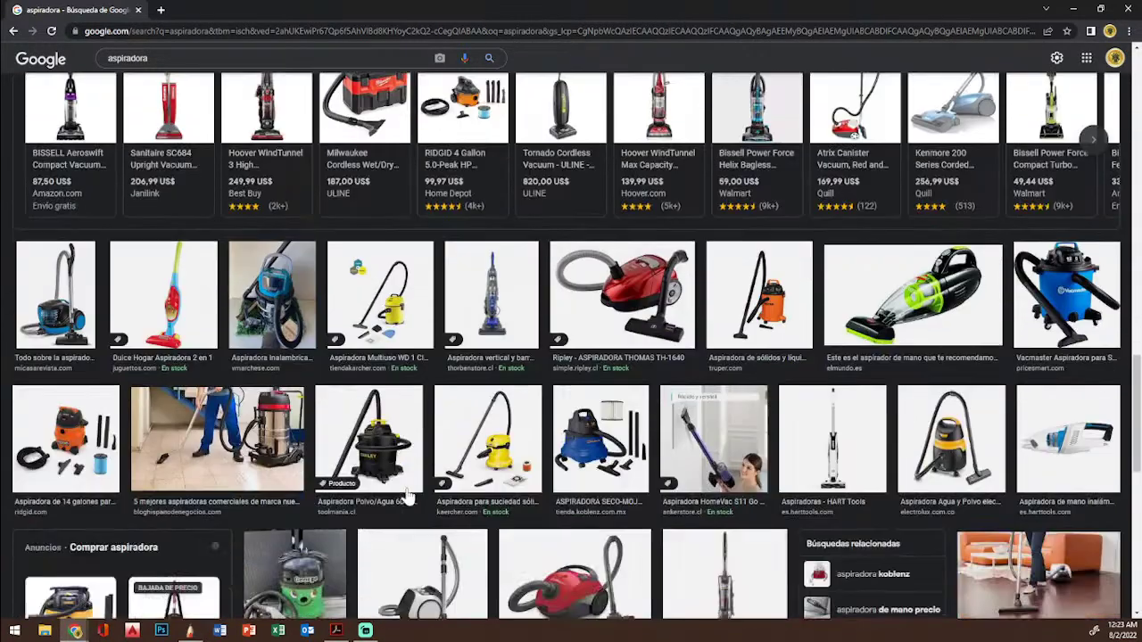
pyautogui.scroll(-4, 406, 499)
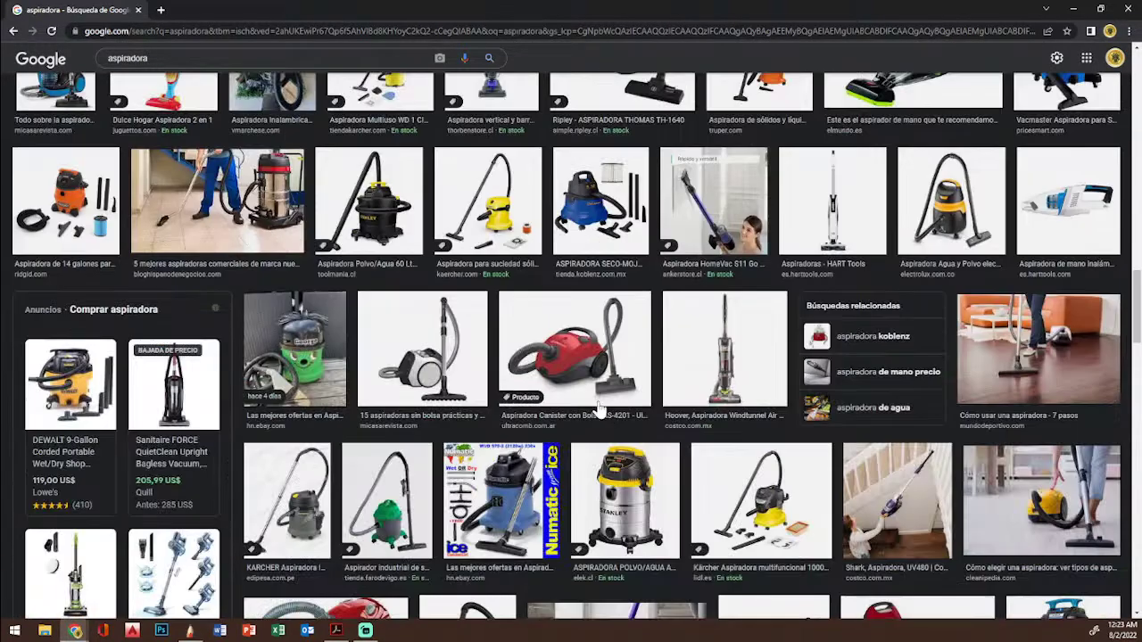
# Step: Open the front-view upright Hoover Windtunnel Air vacuum picture in the results and copy the image
pyautogui.click(737, 389)
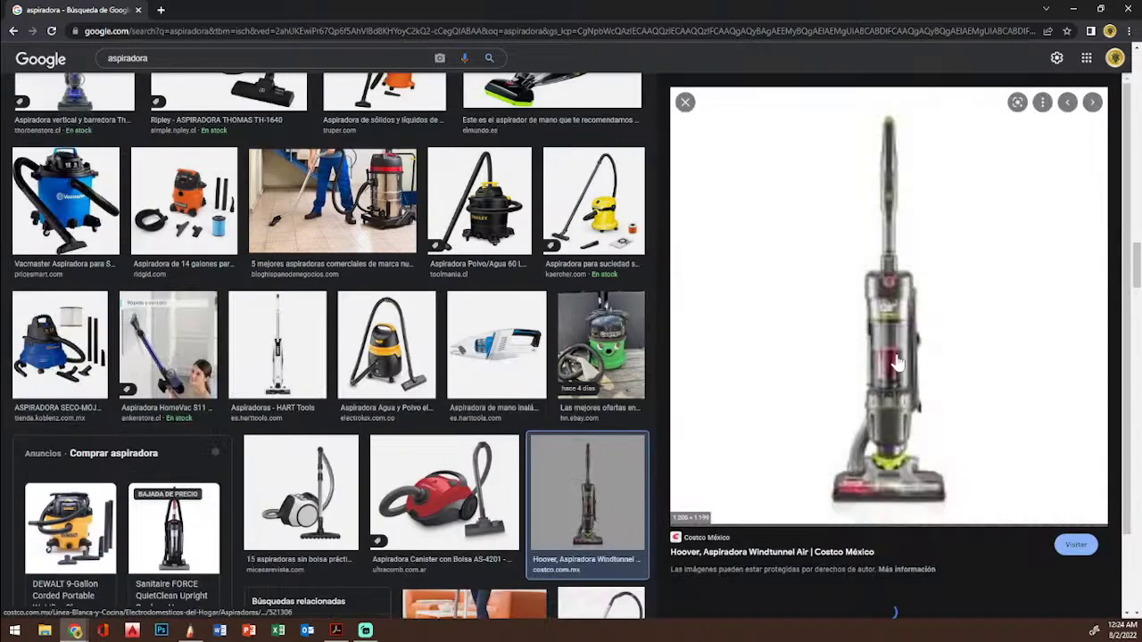
pyautogui.rightClick(896, 355)
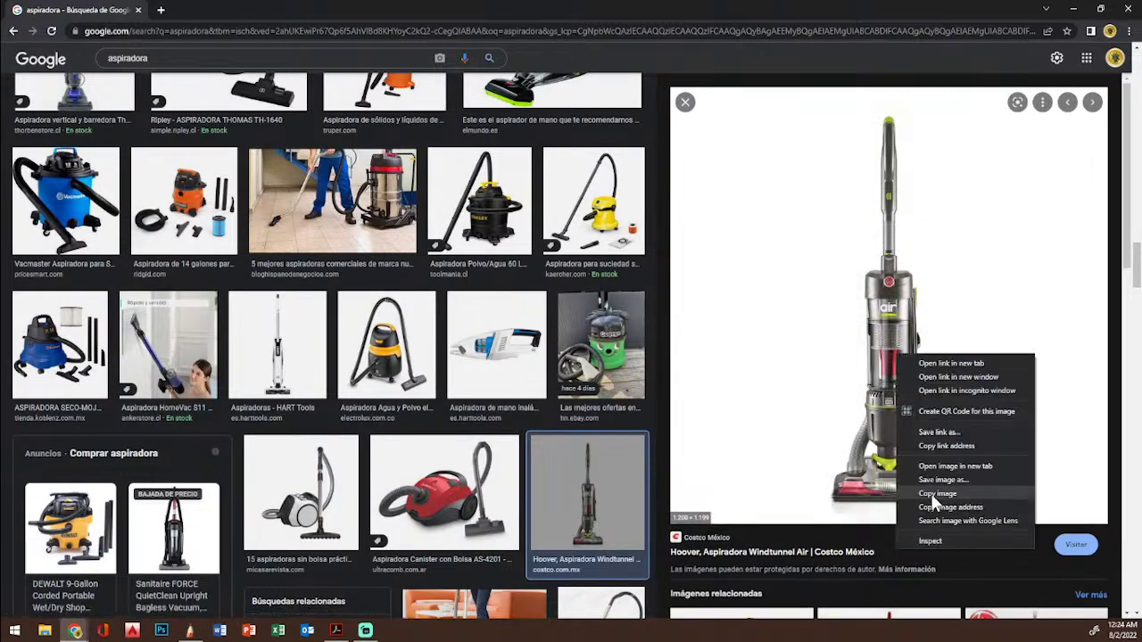
pyautogui.click(932, 497)
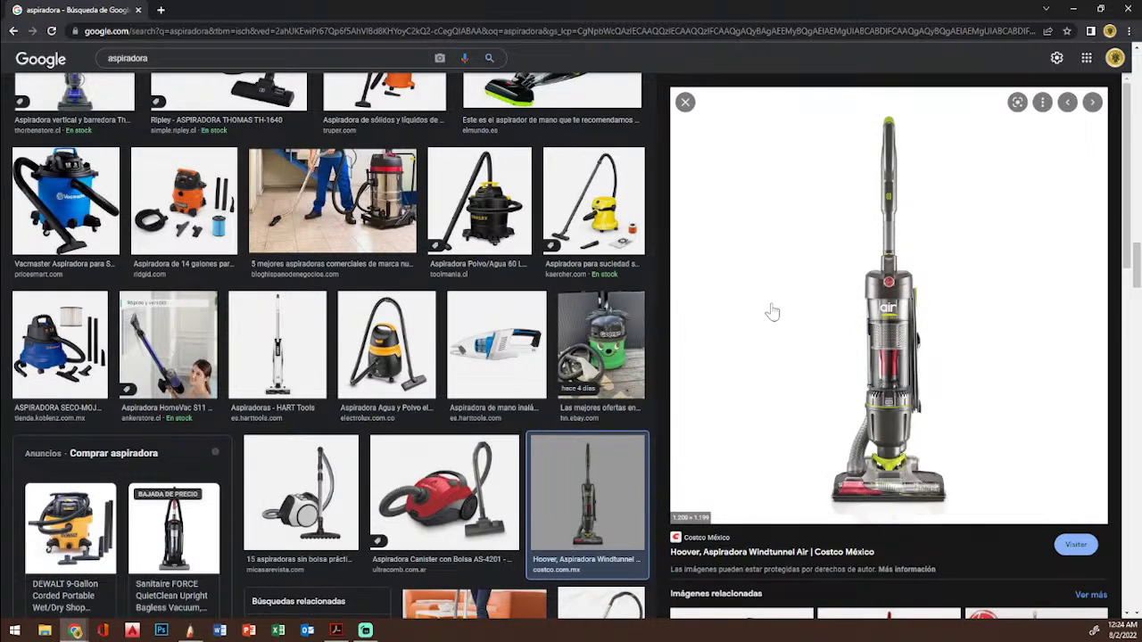
# Step: Switch to SketchBook, paste the copied vacuum picture, and place it scaled down above the horizon line near the left vanishing point
pyautogui.click(1070, 10)
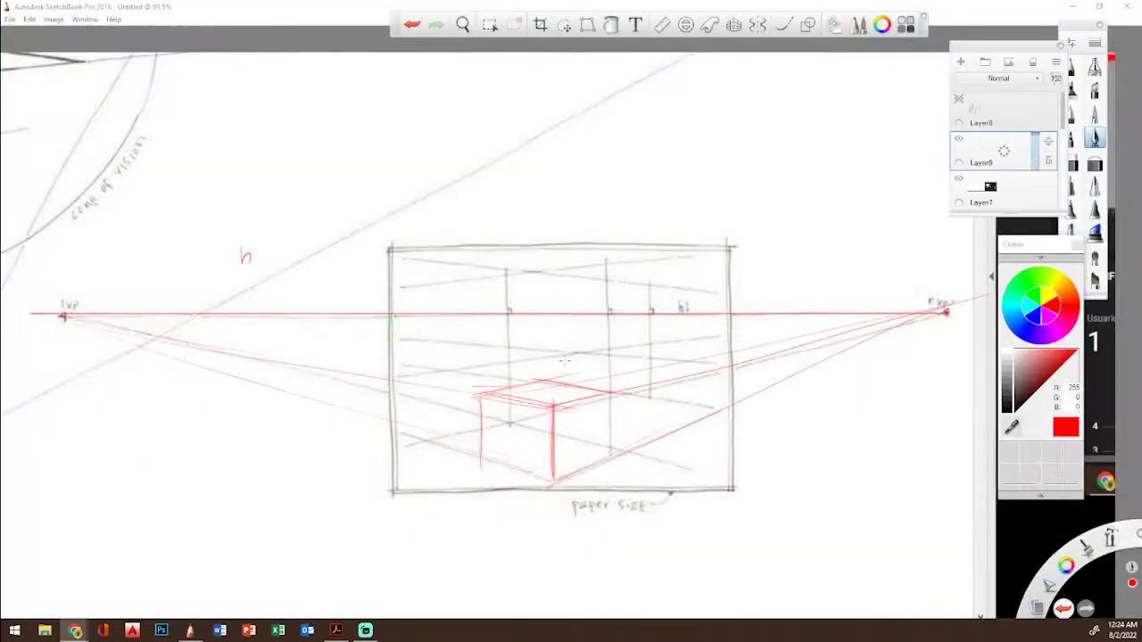
pyautogui.click(30, 18)
pyautogui.click(64, 104)
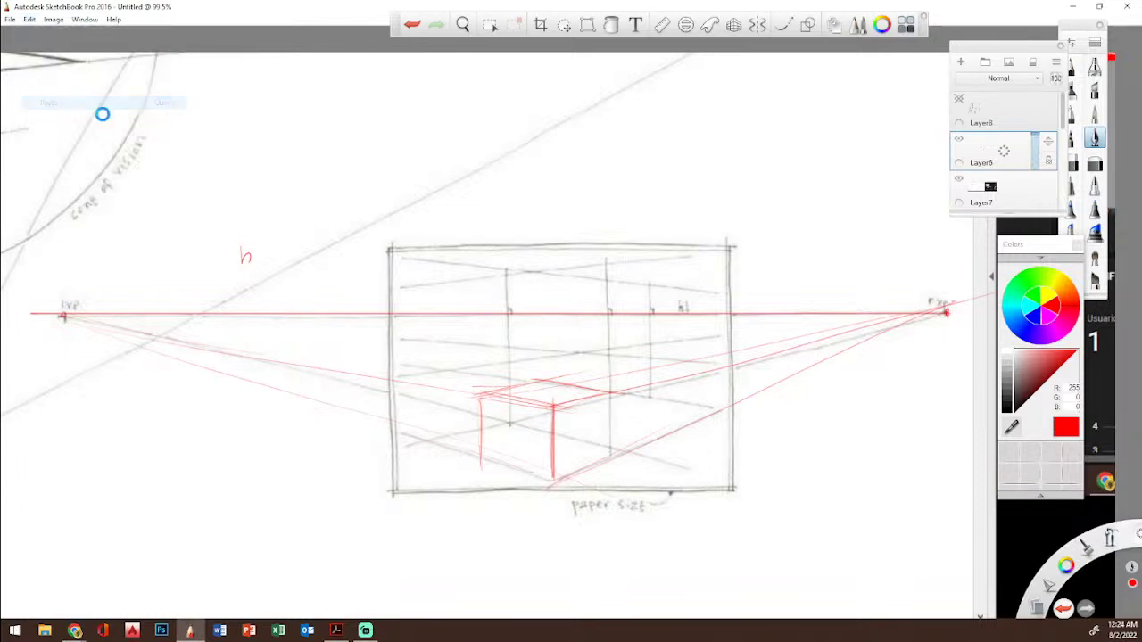
pyautogui.moveTo(516, 257)
pyautogui.mouseDown()
pyautogui.moveTo(359, 211)
pyautogui.moveTo(395, 221)
pyautogui.mouseUp()
pyautogui.moveTo(424, 287)
pyautogui.mouseDown()
pyautogui.moveTo(99, 267)
pyautogui.moveTo(564, 208)
pyautogui.moveTo(471, 173)
pyautogui.mouseUp()
pyautogui.moveTo(607, 258); pyautogui.dragTo(191, 139)
pyautogui.click(196, 84)
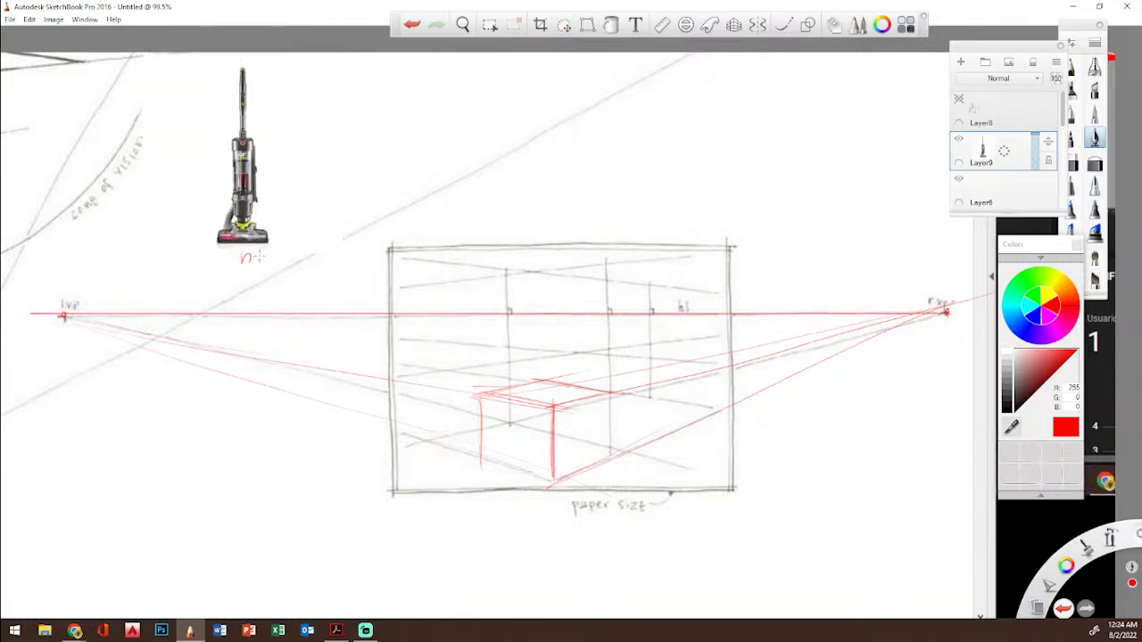
# Step: Return to the Chrome image results, open the related angled Hoover Windtunnel Steerable UH72400 picture and copy the image
pyautogui.moveTo(74, 631)
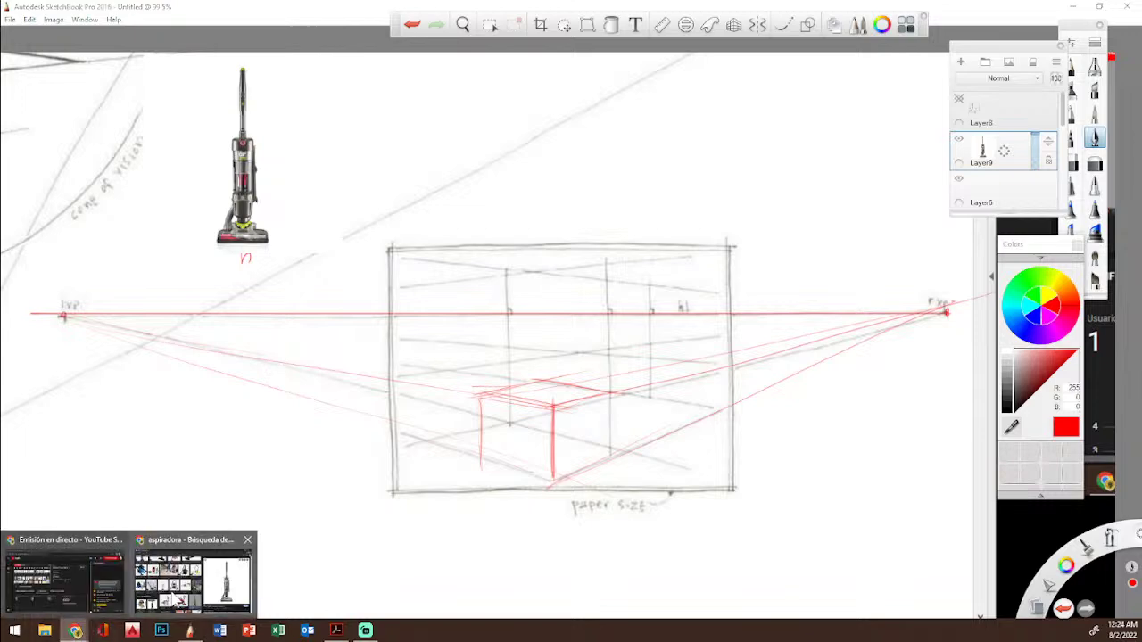
pyautogui.click(194, 578)
pyautogui.scroll(-5, 611, 418)
pyautogui.click(765, 461)
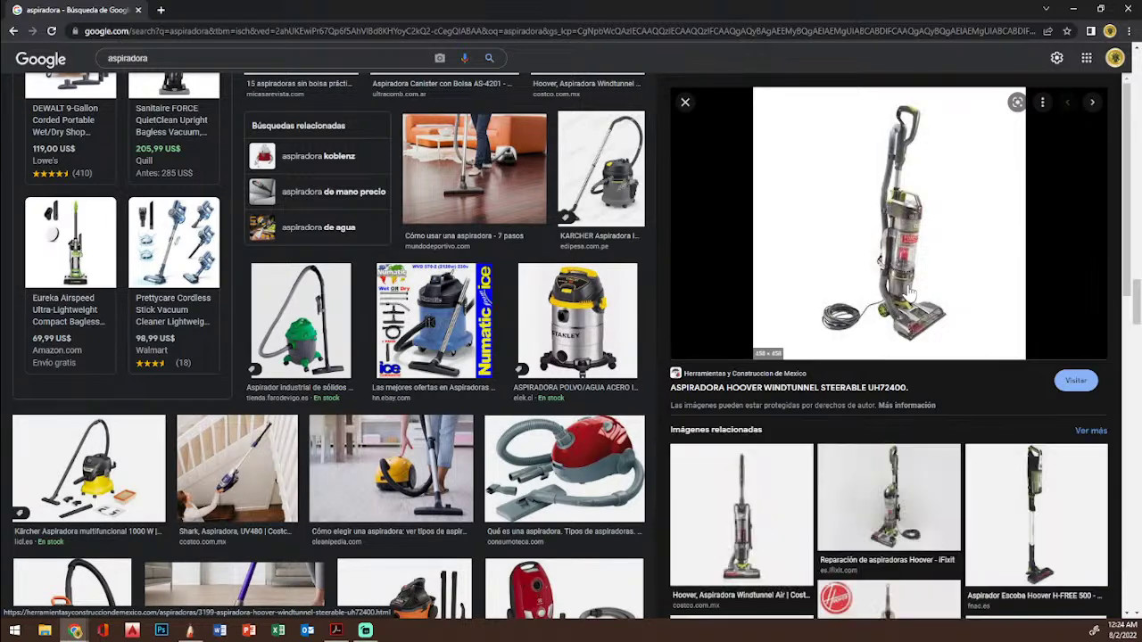
pyautogui.rightClick(912, 294)
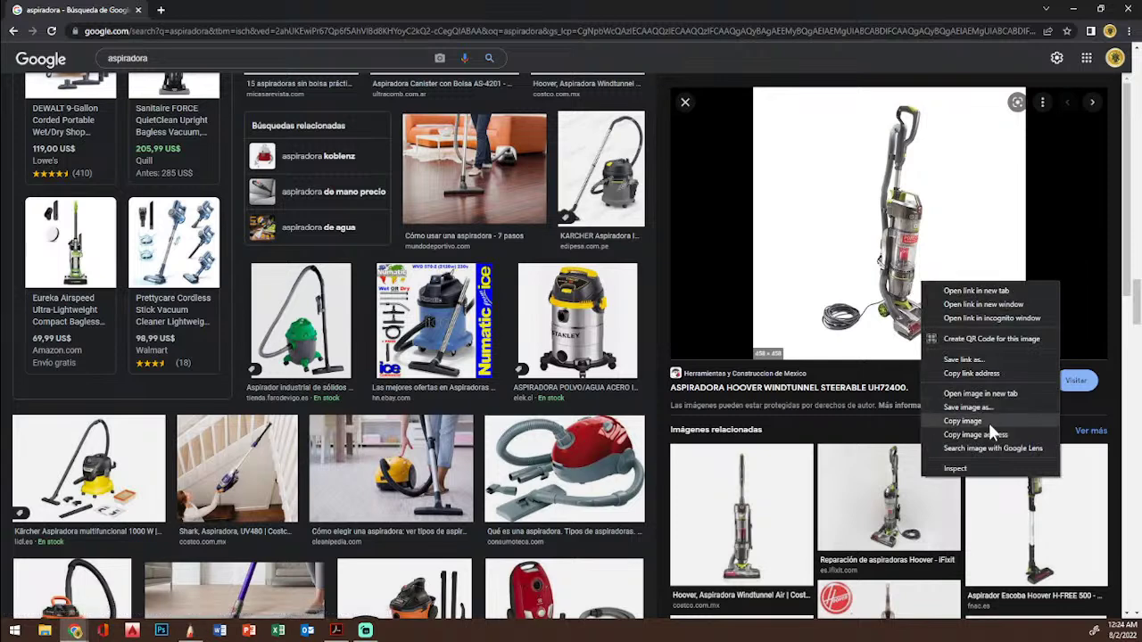
pyautogui.click(972, 429)
# Step: Switch back to SketchBook, paste the angled vacuum picture, and place it scaled down beside the front-view one
pyautogui.click(335, 631)
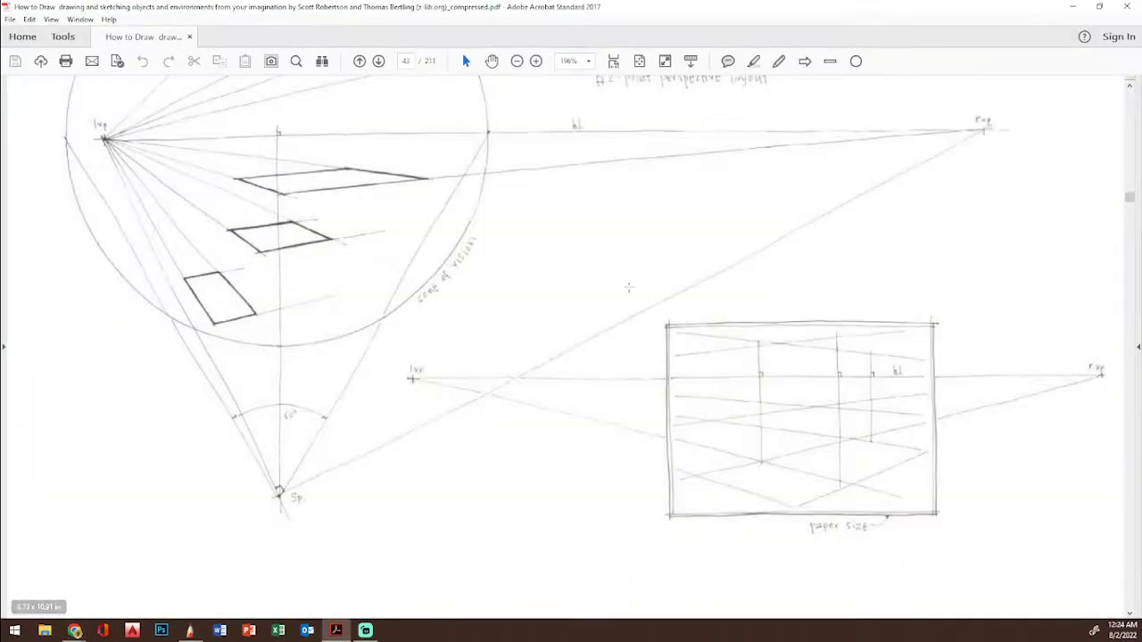
pyautogui.click(189, 631)
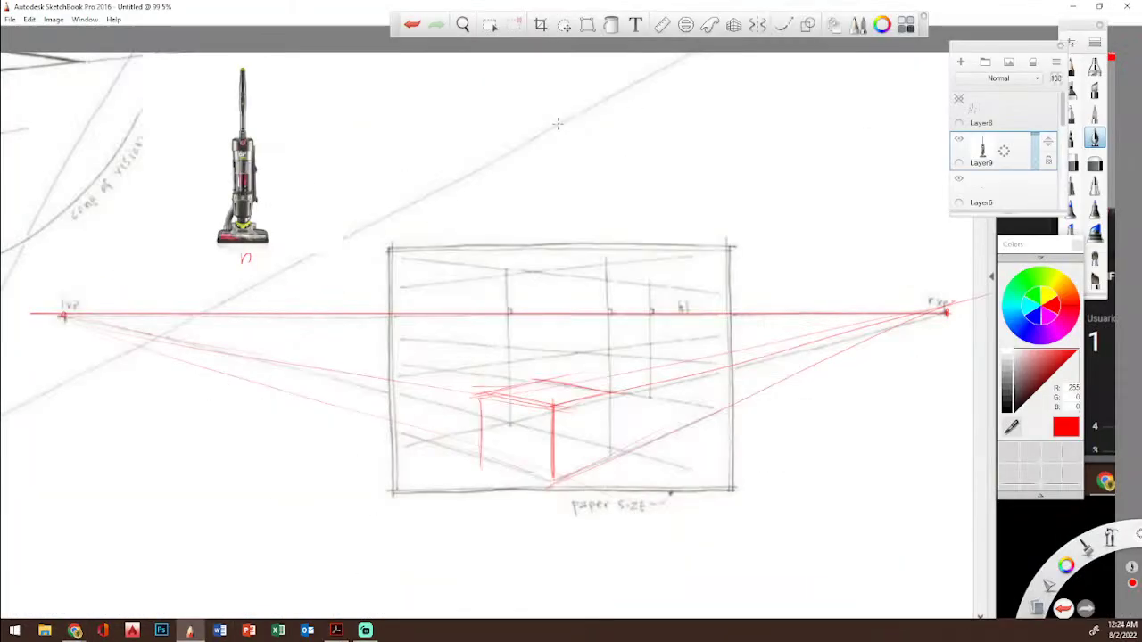
pyautogui.click(29, 18)
pyautogui.moveTo(53, 19)
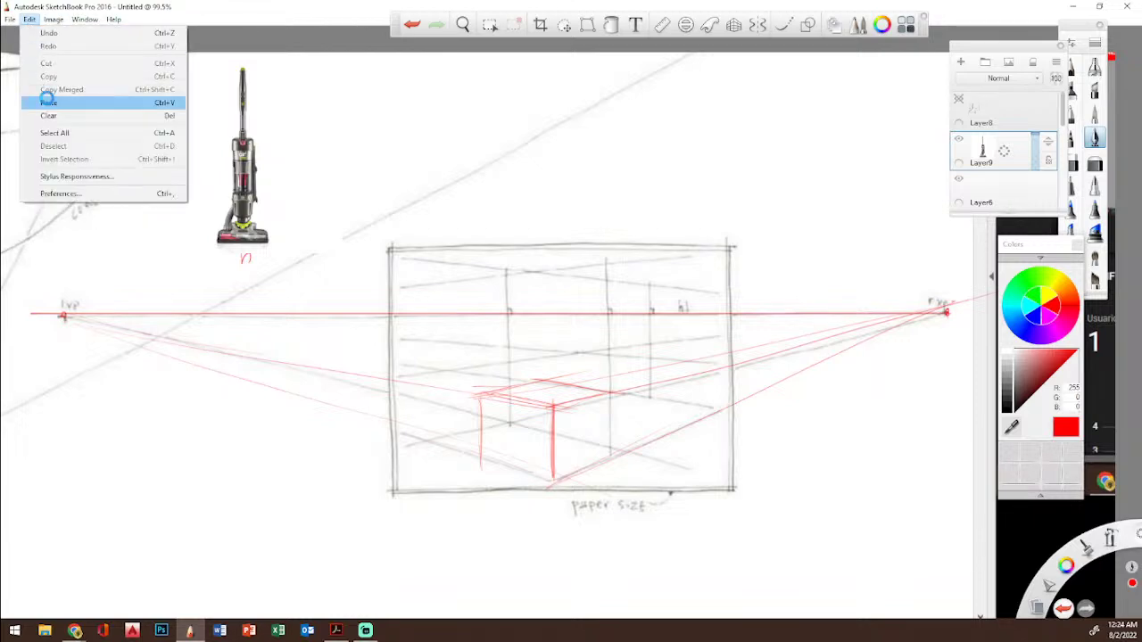
pyautogui.click(49, 102)
pyautogui.moveTo(554, 288); pyautogui.dragTo(337, 109)
pyautogui.moveTo(399, 182)
pyautogui.mouseDown()
pyautogui.moveTo(353, 177)
pyautogui.moveTo(388, 172)
pyautogui.mouseUp()
pyautogui.press('Return')
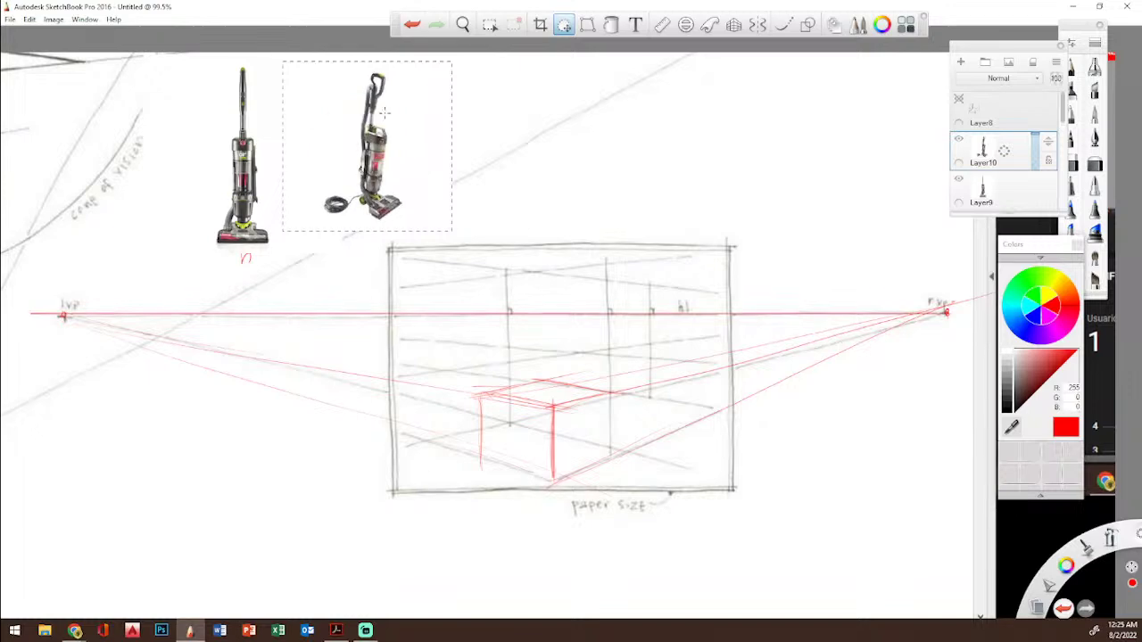
# Step: Complete the red perspective box by drawing its base edges toward the vanishing points and its missing vertical edge
pyautogui.click(462, 24)
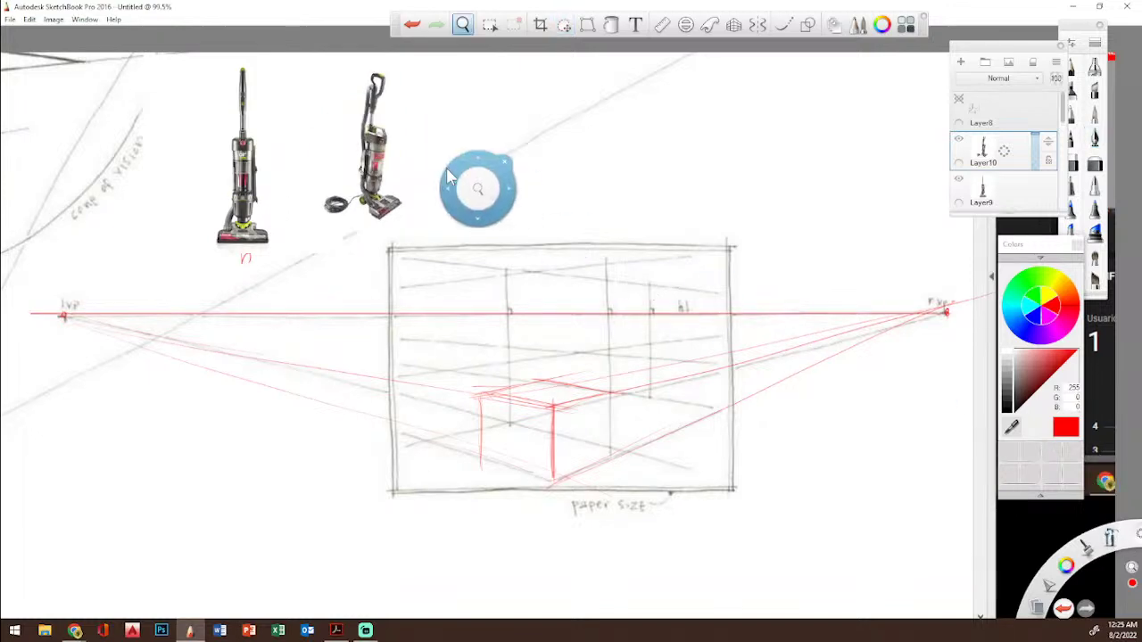
pyautogui.moveTo(477, 190); pyautogui.dragTo(560, 218)
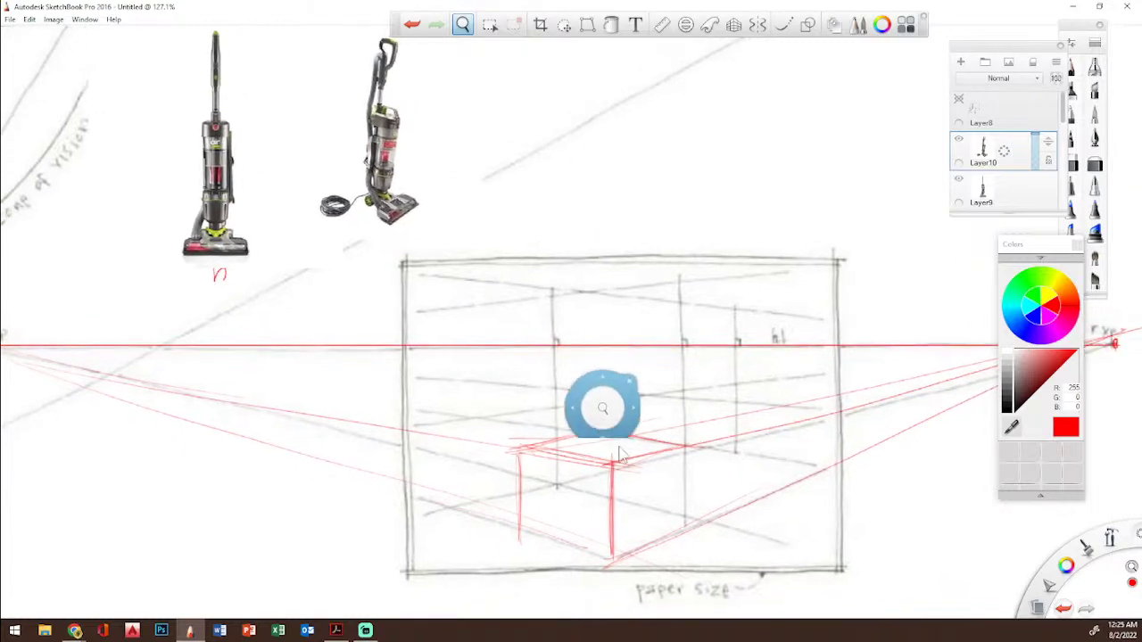
pyautogui.click(631, 385)
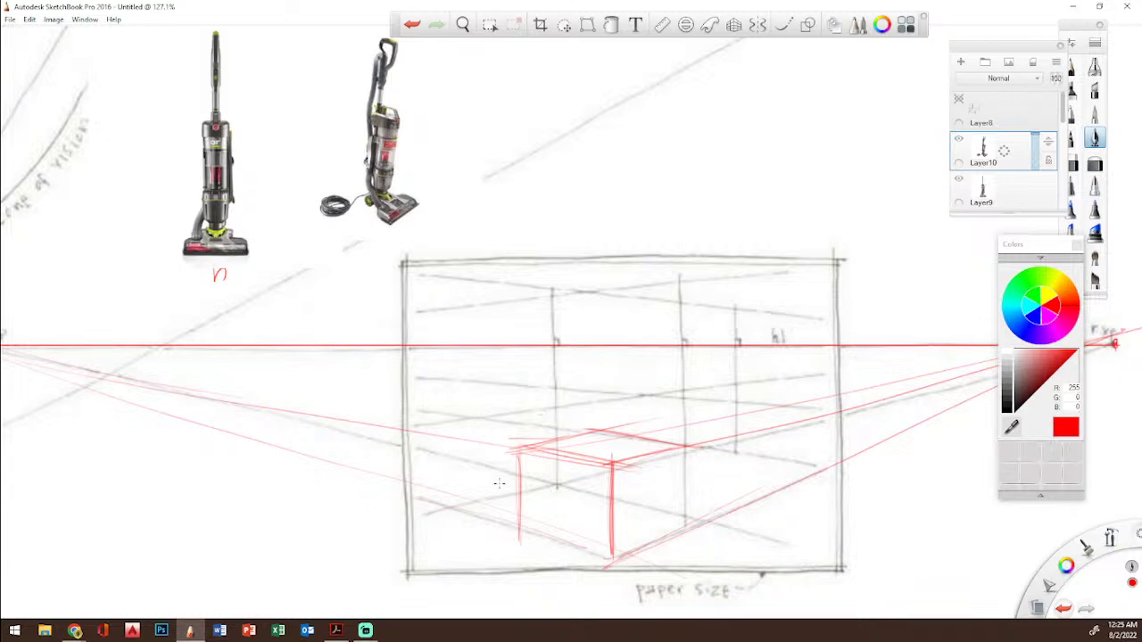
pyautogui.moveTo(514, 524)
pyautogui.mouseDown()
pyautogui.moveTo(608, 556)
pyautogui.moveTo(445, 499)
pyautogui.moveTo(586, 558)
pyautogui.mouseUp()
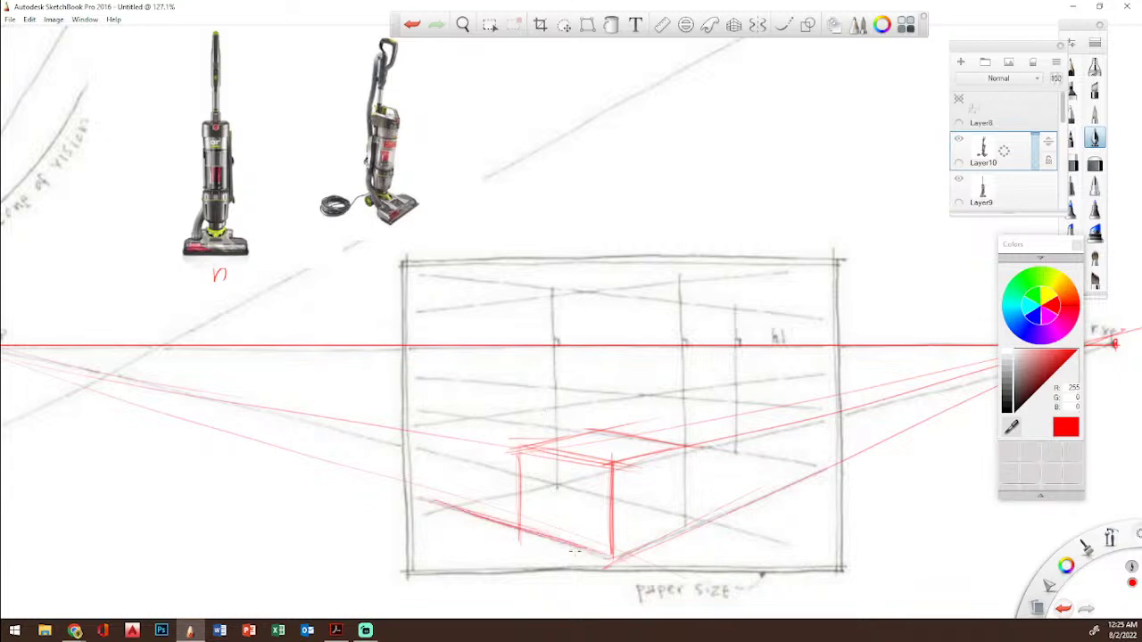
pyautogui.moveTo(400, 517)
pyautogui.mouseDown()
pyautogui.moveTo(546, 489)
pyautogui.moveTo(539, 479)
pyautogui.moveTo(802, 549)
pyautogui.mouseUp()
pyautogui.moveTo(687, 442); pyautogui.dragTo(687, 539)
pyautogui.moveTo(614, 459)
pyautogui.mouseDown()
pyautogui.moveTo(614, 552)
pyautogui.moveTo(622, 533)
pyautogui.moveTo(623, 556)
pyautogui.moveTo(695, 529)
pyautogui.mouseUp()
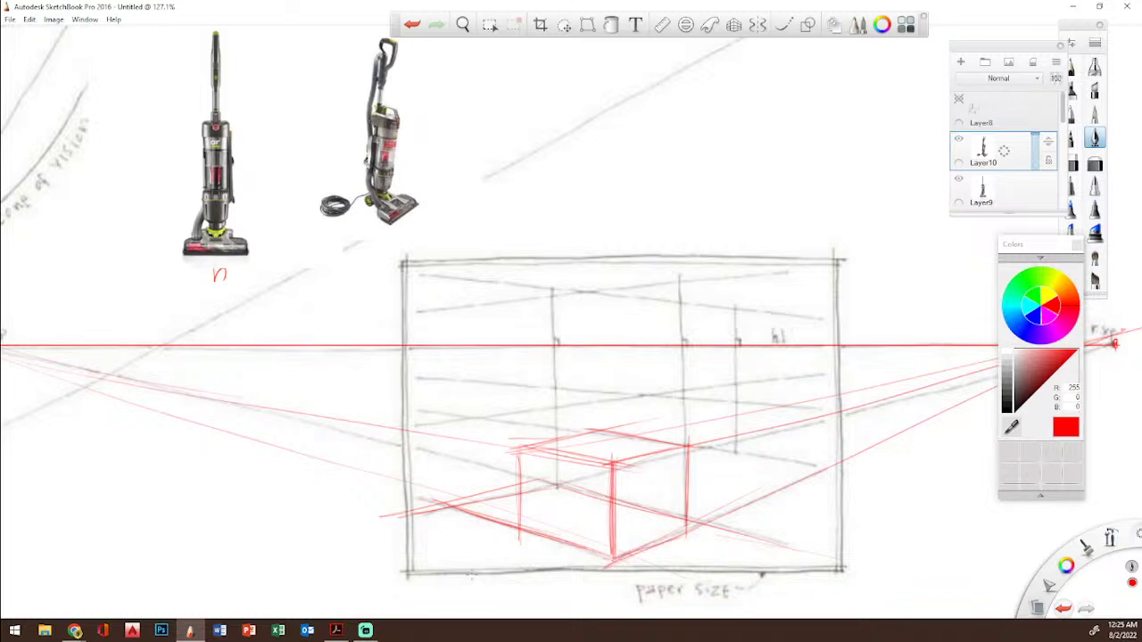
# Step: Sketch a small red square in perspective on the ground in front of the box, inside the paper frame
pyautogui.moveTo(433, 538)
pyautogui.mouseDown()
pyautogui.moveTo(462, 553)
pyautogui.moveTo(465, 528)
pyautogui.moveTo(498, 556)
pyautogui.moveTo(472, 552)
pyautogui.moveTo(503, 541)
pyautogui.mouseUp()
pyautogui.moveTo(470, 553)
pyautogui.mouseDown()
pyautogui.moveTo(504, 539)
pyautogui.moveTo(453, 542)
pyautogui.moveTo(476, 554)
pyautogui.mouseUp()
pyautogui.moveTo(430, 538)
pyautogui.mouseDown()
pyautogui.moveTo(462, 526)
pyautogui.moveTo(506, 541)
pyautogui.moveTo(477, 555)
pyautogui.mouseUp()
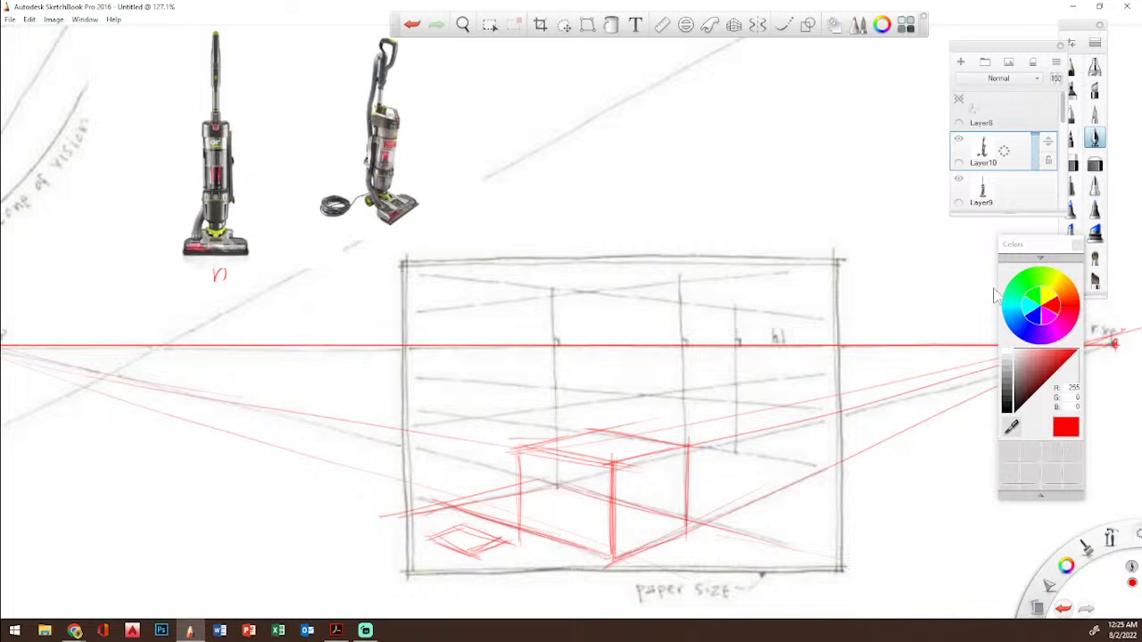
# Step: Outline the front-view vacuum with a green bounding rectangle and section lines at the handle, body and base
pyautogui.click(1031, 295)
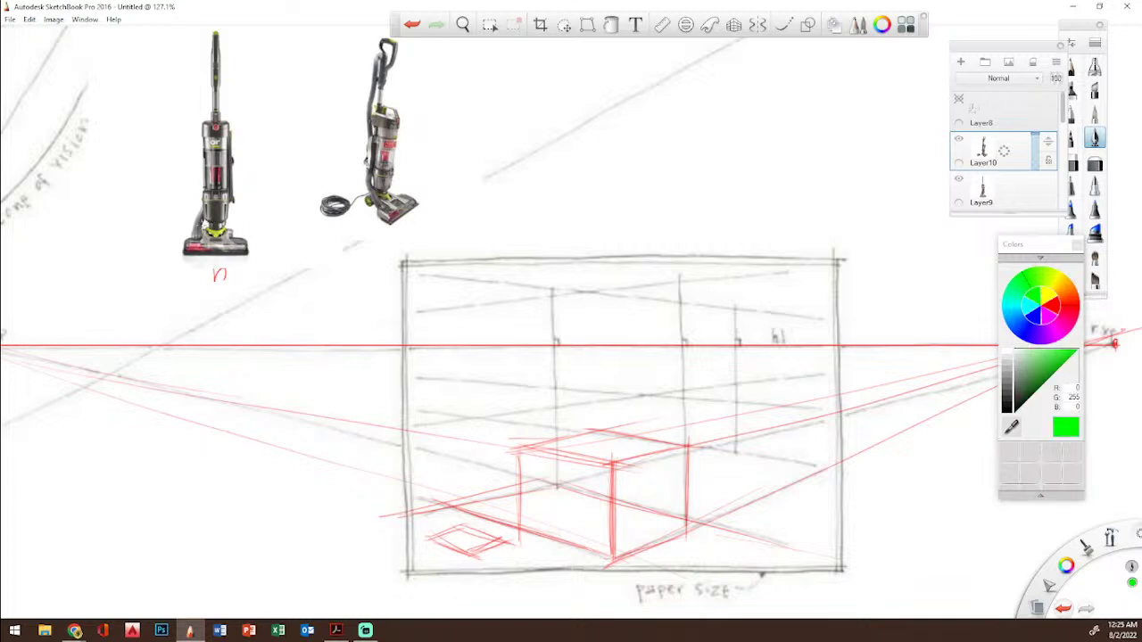
pyautogui.moveTo(175, 228); pyautogui.dragTo(267, 233)
pyautogui.moveTo(259, 256); pyautogui.dragTo(170, 255)
pyautogui.moveTo(236, 124); pyautogui.dragTo(246, 125)
pyautogui.moveTo(198, 33); pyautogui.dragTo(239, 33)
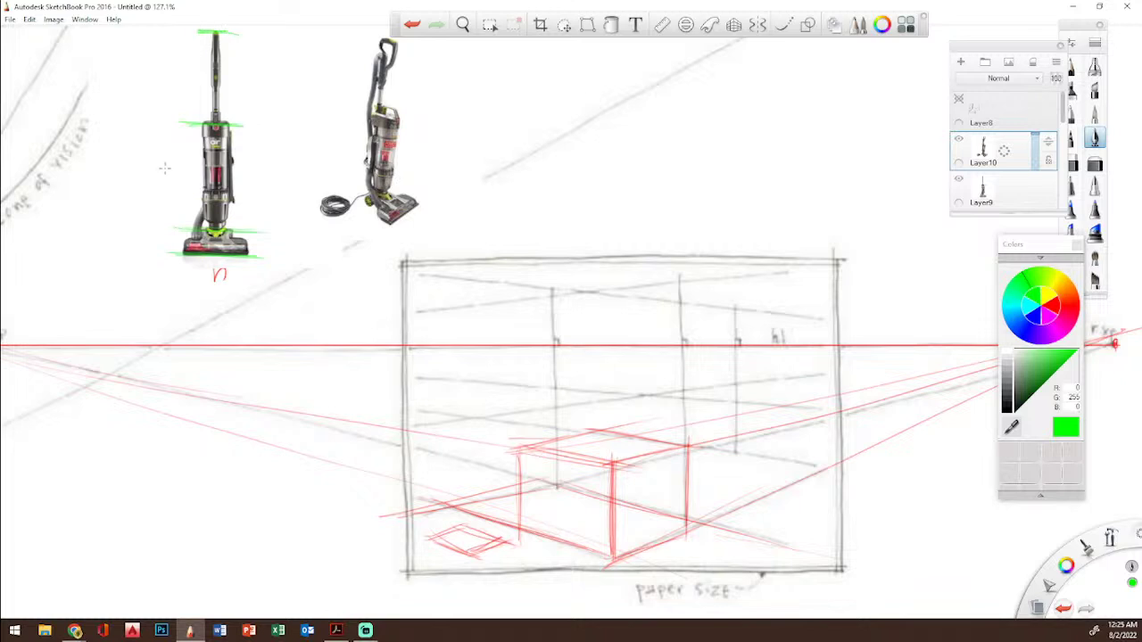
pyautogui.moveTo(171, 75)
pyautogui.mouseDown()
pyautogui.moveTo(173, 216)
pyautogui.moveTo(177, 40)
pyautogui.moveTo(170, 65)
pyautogui.moveTo(168, 37)
pyautogui.mouseUp()
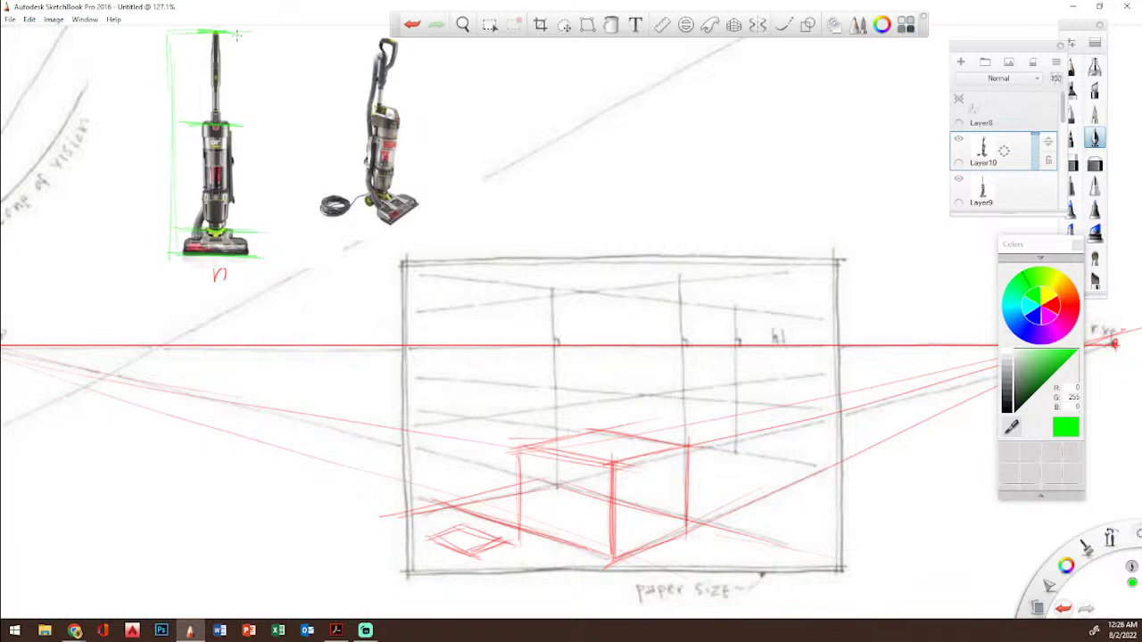
pyautogui.moveTo(260, 214); pyautogui.dragTo(262, 260)
pyautogui.moveTo(167, 122); pyautogui.dragTo(268, 123)
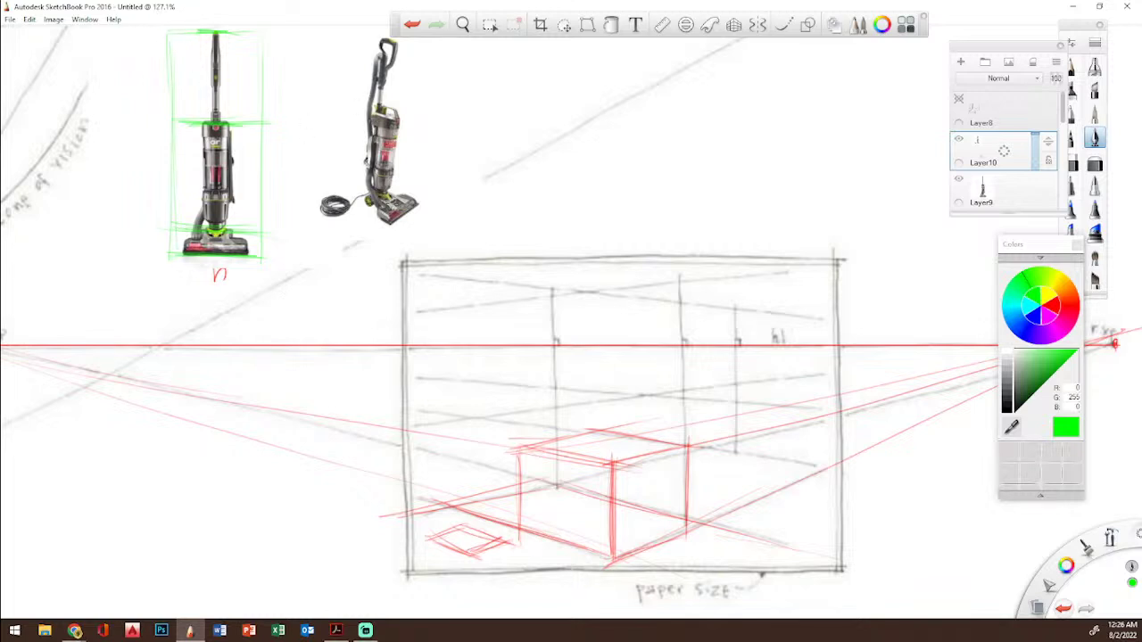
# Step: Draw a green perspective bounding box around the angled vacuum, with matching section lines at the top, body and base
pyautogui.moveTo(379, 234)
pyautogui.mouseDown()
pyautogui.moveTo(435, 189)
pyautogui.moveTo(429, 58)
pyautogui.mouseUp()
pyautogui.moveTo(394, 116)
pyautogui.mouseDown()
pyautogui.moveTo(396, 47)
pyautogui.moveTo(433, 39)
pyautogui.mouseUp()
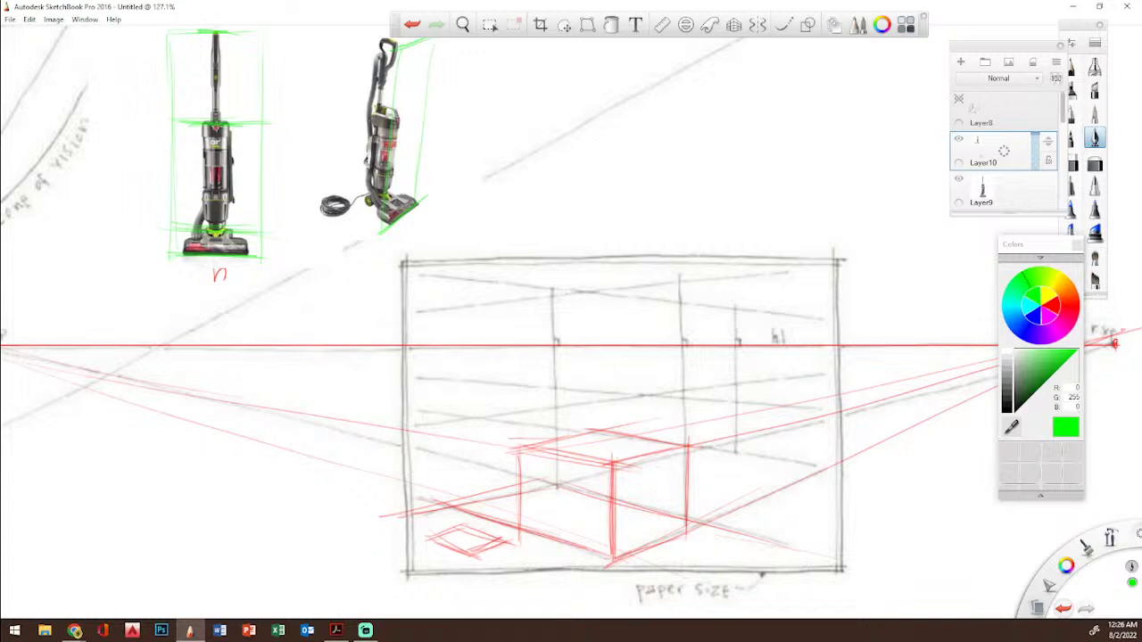
pyautogui.moveTo(400, 120); pyautogui.dragTo(428, 105)
pyautogui.moveTo(337, 207); pyautogui.dragTo(378, 230)
pyautogui.moveTo(343, 102); pyautogui.dragTo(374, 117)
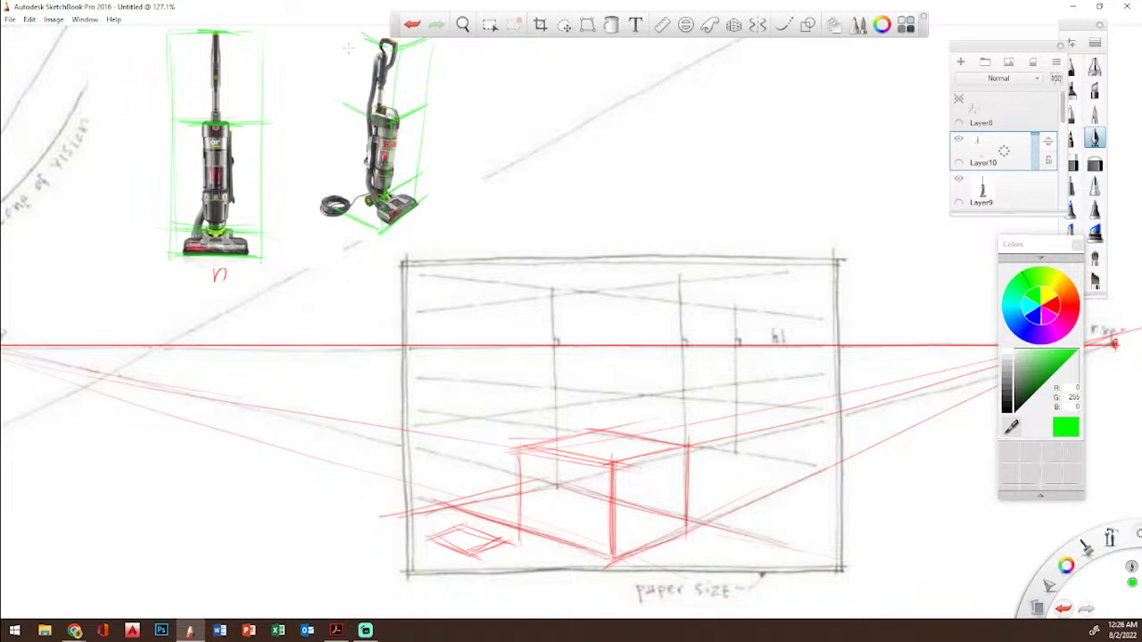
pyautogui.moveTo(339, 45)
pyautogui.mouseDown()
pyautogui.moveTo(334, 211)
pyautogui.moveTo(335, 199)
pyautogui.mouseUp()
pyautogui.moveTo(346, 78); pyautogui.dragTo(335, 194)
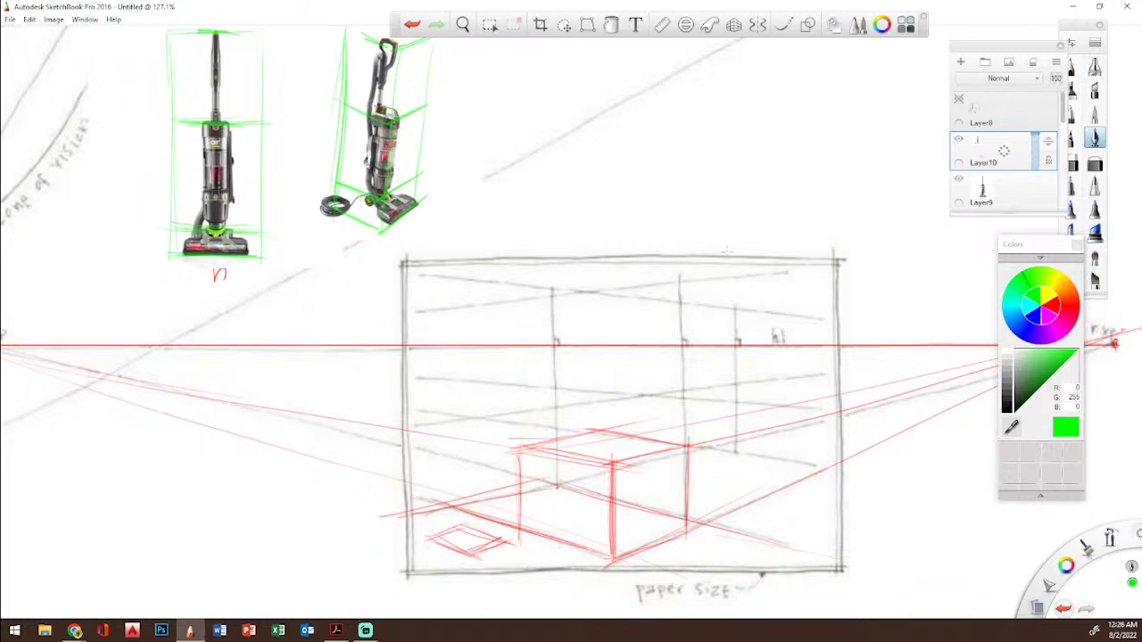
# Step: Divide the front-view vacuum's bounding rectangle into proportional sections and label them 1, 1 and 1/2
pyautogui.moveTo(161, 122); pyautogui.dragTo(265, 122)
pyautogui.moveTo(146, 65); pyautogui.dragTo(149, 79)
pyautogui.moveTo(170, 213); pyautogui.dragTo(277, 212)
pyautogui.moveTo(145, 156); pyautogui.dragTo(147, 170)
pyautogui.moveTo(169, 212); pyautogui.dragTo(169, 253)
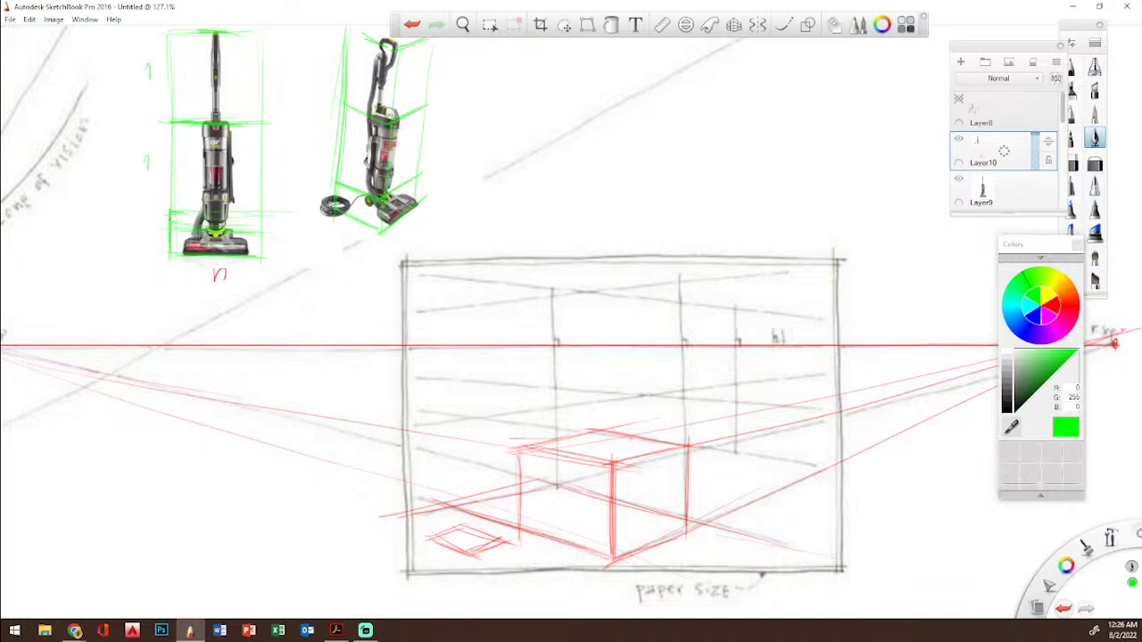
pyautogui.moveTo(262, 214); pyautogui.dragTo(262, 257)
pyautogui.moveTo(127, 222)
pyautogui.mouseDown()
pyautogui.moveTo(130, 240)
pyautogui.moveTo(141, 230)
pyautogui.mouseUp()
pyautogui.moveTo(142, 237); pyautogui.dragTo(151, 253)
# Step: Set the colour to black and sketch a flat perspective box for the vacuum's base beside the angled picture
pyautogui.click(1006, 409)
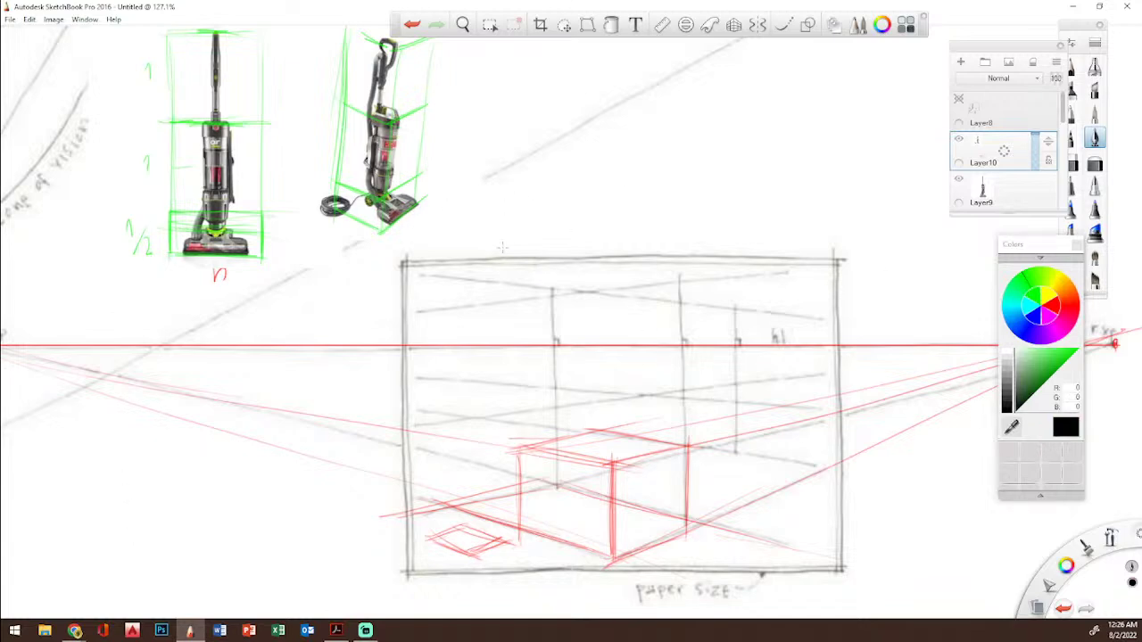
pyautogui.moveTo(1108, 539); pyautogui.dragTo(1106, 500)
pyautogui.moveTo(455, 134); pyautogui.dragTo(527, 152)
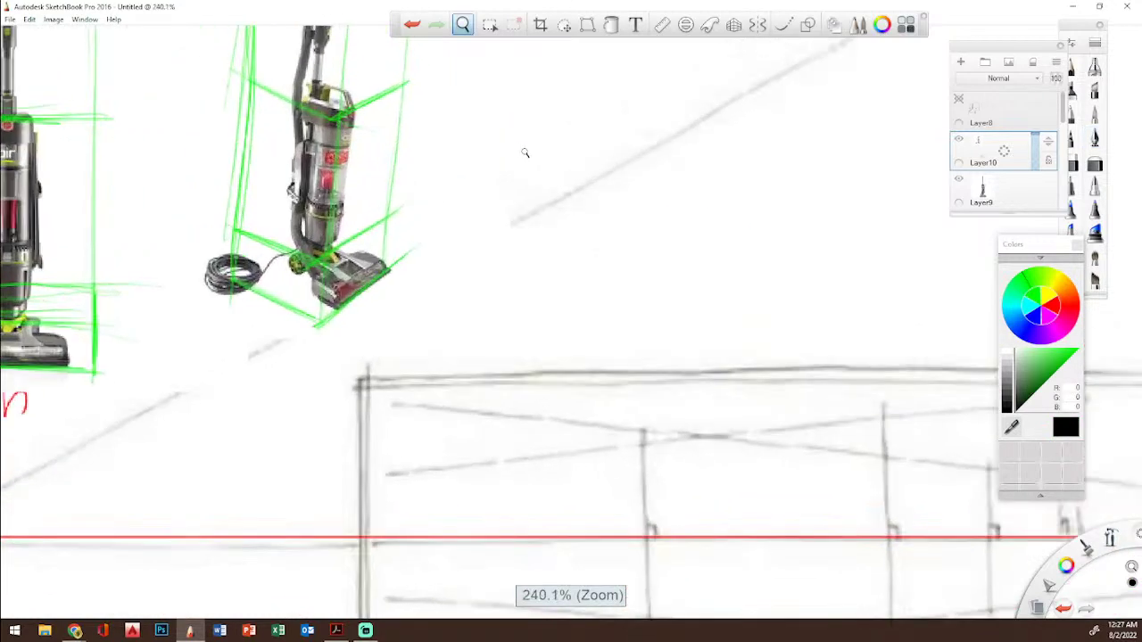
pyautogui.moveTo(517, 230); pyautogui.dragTo(452, 331)
pyautogui.click(473, 277)
pyautogui.moveTo(410, 386)
pyautogui.mouseDown()
pyautogui.moveTo(410, 359)
pyautogui.moveTo(450, 404)
pyautogui.mouseUp()
pyautogui.moveTo(412, 359)
pyautogui.mouseDown()
pyautogui.moveTo(456, 384)
pyautogui.moveTo(467, 336)
pyautogui.moveTo(507, 349)
pyautogui.mouseUp()
pyautogui.moveTo(454, 382)
pyautogui.mouseDown()
pyautogui.moveTo(503, 359)
pyautogui.moveTo(452, 404)
pyautogui.mouseUp()
pyautogui.moveTo(412, 362)
pyautogui.mouseDown()
pyautogui.moveTo(412, 395)
pyautogui.moveTo(455, 403)
pyautogui.moveTo(509, 376)
pyautogui.mouseUp()
pyautogui.moveTo(453, 408); pyautogui.dragTo(513, 380)
pyautogui.moveTo(509, 355)
pyautogui.mouseDown()
pyautogui.moveTo(511, 381)
pyautogui.moveTo(450, 381)
pyautogui.mouseUp()
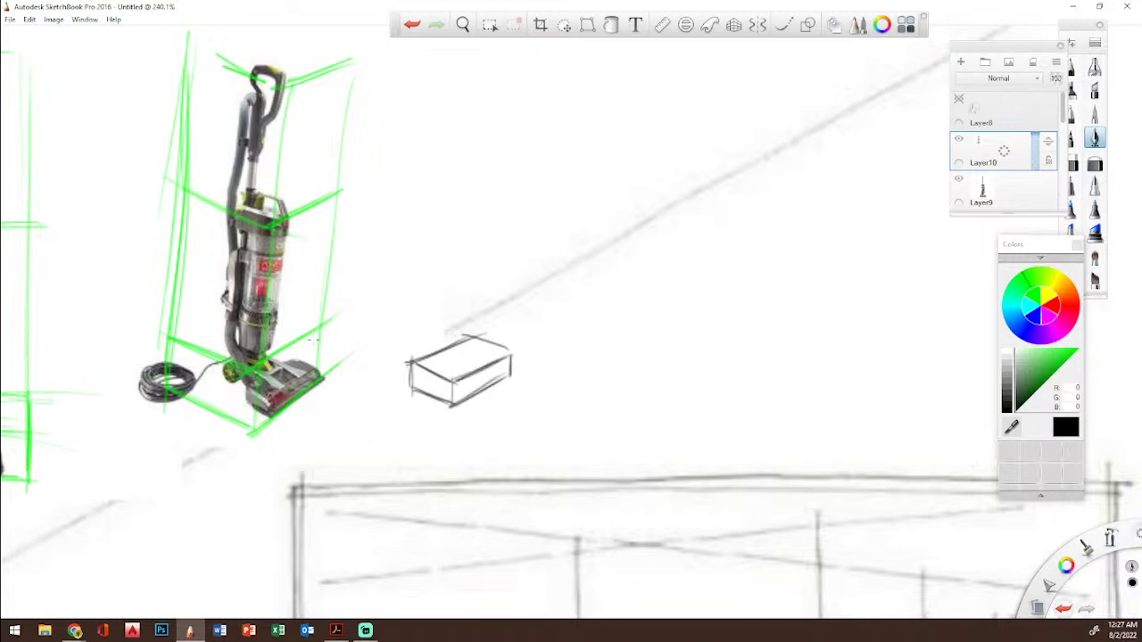
# Step: Add a horizontal cylinder for the wheel behind the base box and a small block on top of it
pyautogui.moveTo(390, 338)
pyautogui.mouseDown()
pyautogui.moveTo(378, 350)
pyautogui.moveTo(390, 359)
pyautogui.moveTo(433, 316)
pyautogui.mouseUp()
pyautogui.moveTo(392, 359)
pyautogui.mouseDown()
pyautogui.moveTo(431, 336)
pyautogui.moveTo(435, 315)
pyautogui.moveTo(441, 332)
pyautogui.mouseUp()
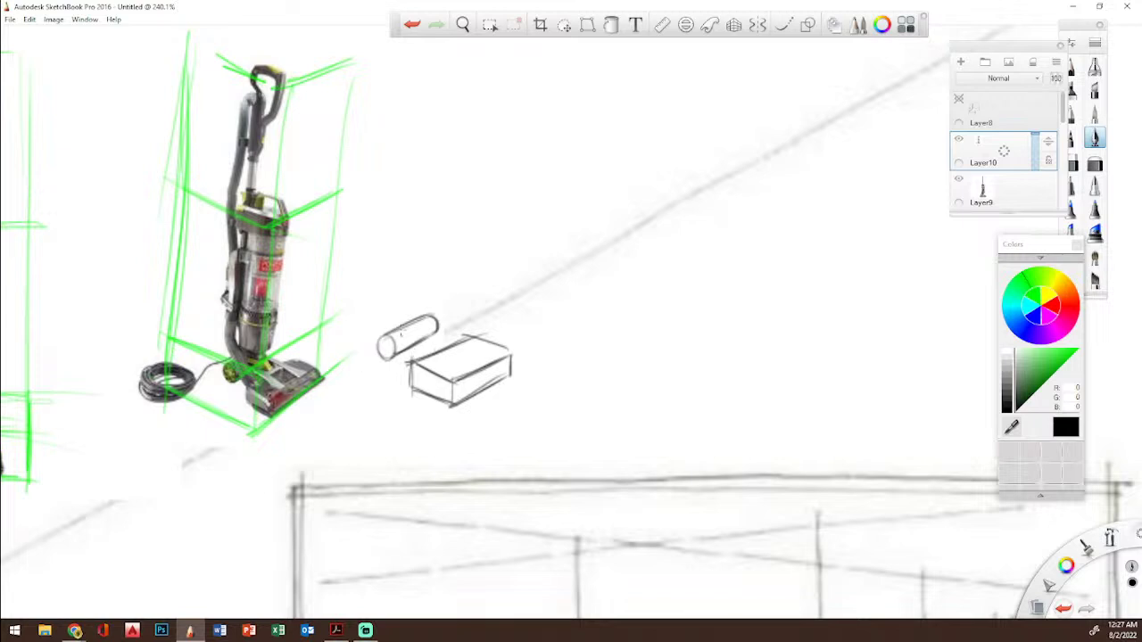
pyautogui.moveTo(412, 334)
pyautogui.mouseDown()
pyautogui.moveTo(411, 357)
pyautogui.moveTo(440, 347)
pyautogui.moveTo(443, 323)
pyautogui.mouseUp()
pyautogui.moveTo(443, 323); pyautogui.dragTo(465, 336)
pyautogui.moveTo(441, 346)
pyautogui.mouseDown()
pyautogui.moveTo(466, 336)
pyautogui.moveTo(460, 357)
pyautogui.moveTo(412, 357)
pyautogui.mouseUp()
pyautogui.moveTo(412, 357); pyautogui.dragTo(440, 365)
pyautogui.moveTo(441, 346)
pyautogui.mouseDown()
pyautogui.moveTo(440, 368)
pyautogui.moveTo(467, 334)
pyautogui.moveTo(465, 355)
pyautogui.mouseUp()
pyautogui.moveTo(437, 365)
pyautogui.mouseDown()
pyautogui.moveTo(466, 336)
pyautogui.moveTo(462, 353)
pyautogui.mouseUp()
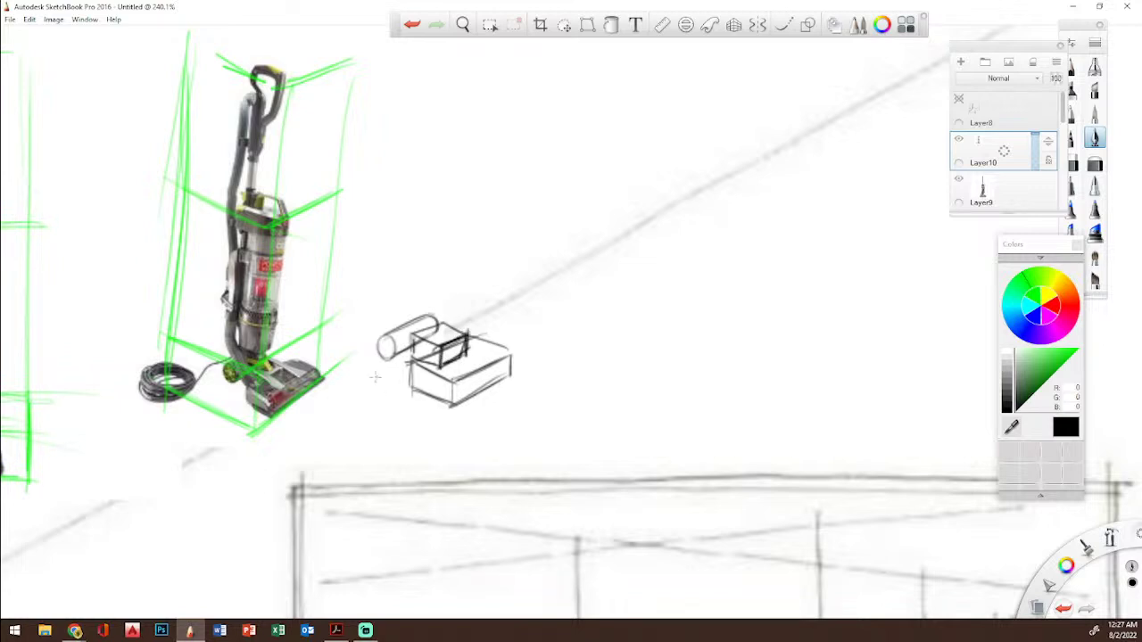
# Step: Sketch the vacuum's tall cylindrical body above the small block, divided by cross-section ellipses
pyautogui.moveTo(426, 319)
pyautogui.mouseDown()
pyautogui.moveTo(425, 287)
pyautogui.moveTo(426, 209)
pyautogui.moveTo(460, 227)
pyautogui.moveTo(459, 284)
pyautogui.moveTo(471, 191)
pyautogui.mouseUp()
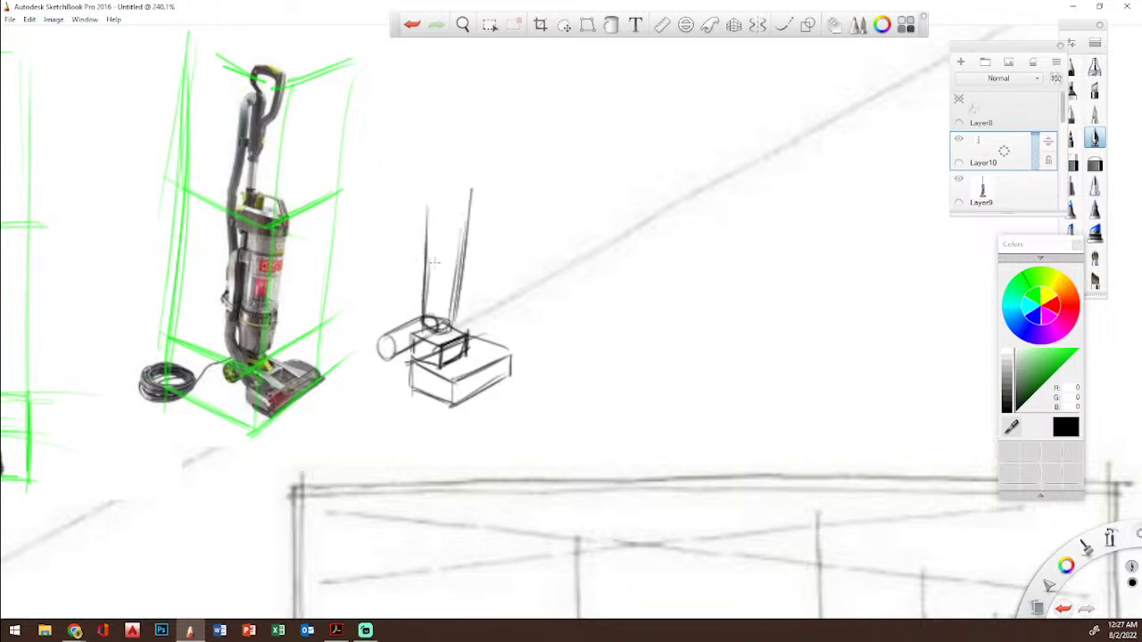
pyautogui.moveTo(424, 320); pyautogui.dragTo(428, 200)
pyautogui.moveTo(423, 318); pyautogui.dragTo(428, 196)
pyautogui.moveTo(424, 282)
pyautogui.mouseDown()
pyautogui.moveTo(452, 288)
pyautogui.moveTo(426, 278)
pyautogui.mouseUp()
pyautogui.moveTo(443, 230)
pyautogui.mouseDown()
pyautogui.moveTo(427, 234)
pyautogui.moveTo(467, 230)
pyautogui.moveTo(446, 223)
pyautogui.moveTo(461, 241)
pyautogui.moveTo(463, 191)
pyautogui.moveTo(437, 193)
pyautogui.mouseUp()
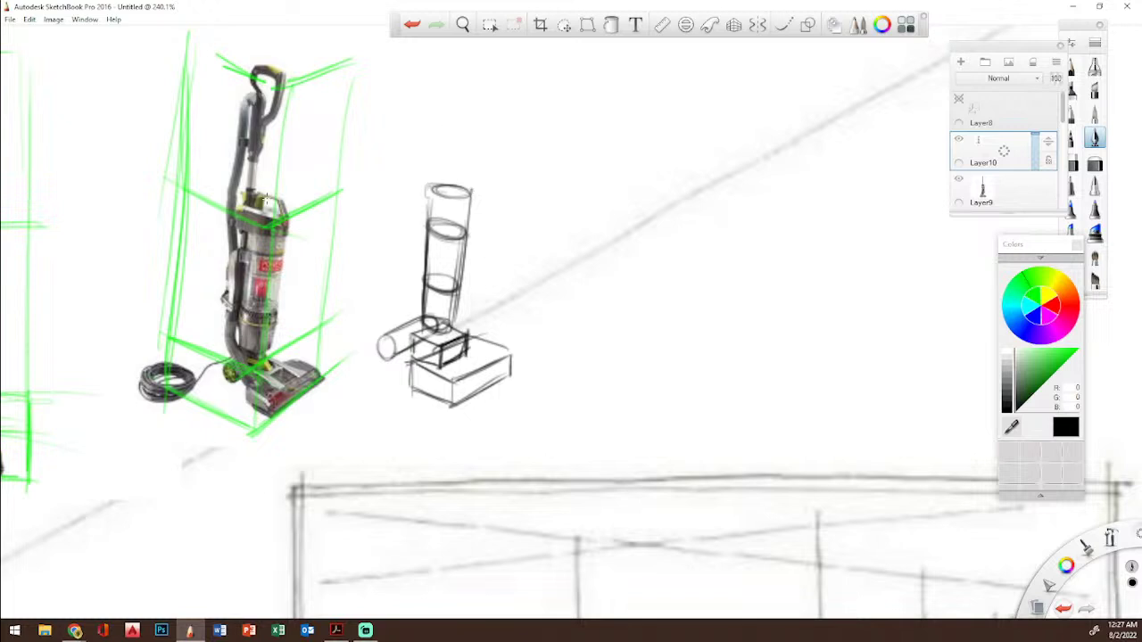
# Step: Sketch the narrow neck and angular grip handle above the vacuum's cylindrical body
pyautogui.moveTo(438, 175)
pyautogui.mouseDown()
pyautogui.moveTo(468, 172)
pyautogui.moveTo(472, 188)
pyautogui.moveTo(440, 112)
pyautogui.moveTo(429, 162)
pyautogui.moveTo(443, 116)
pyautogui.moveTo(434, 119)
pyautogui.moveTo(438, 79)
pyautogui.moveTo(426, 178)
pyautogui.moveTo(432, 60)
pyautogui.moveTo(451, 61)
pyautogui.moveTo(438, 52)
pyautogui.moveTo(461, 77)
pyautogui.moveTo(453, 59)
pyautogui.moveTo(453, 105)
pyautogui.mouseUp()
pyautogui.moveTo(468, 54)
pyautogui.mouseDown()
pyautogui.moveTo(467, 97)
pyautogui.moveTo(443, 116)
pyautogui.mouseUp()
pyautogui.moveTo(443, 115)
pyautogui.mouseDown()
pyautogui.moveTo(464, 96)
pyautogui.moveTo(439, 113)
pyautogui.mouseUp()
pyautogui.moveTo(450, 66); pyautogui.dragTo(441, 134)
pyautogui.moveTo(446, 66); pyautogui.dragTo(437, 159)
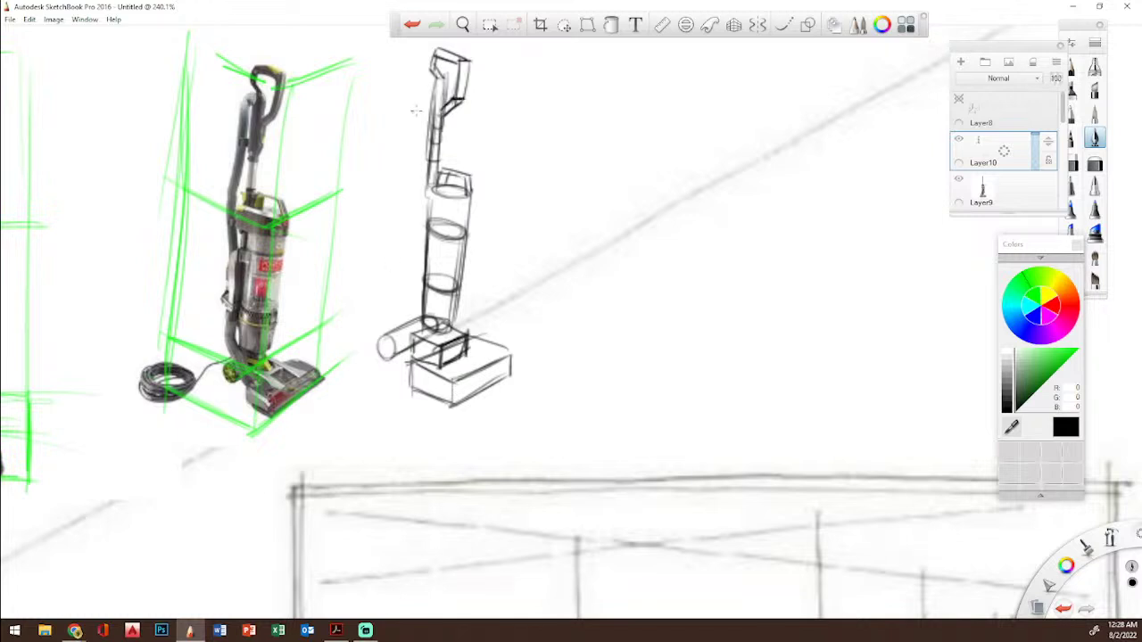
# Step: Sketch the ribbed hose curving from the handle down to the base, and refine the base box with a sloped top
pyautogui.moveTo(429, 76)
pyautogui.mouseDown()
pyautogui.moveTo(410, 104)
pyautogui.moveTo(403, 160)
pyautogui.moveTo(401, 285)
pyautogui.moveTo(415, 361)
pyautogui.moveTo(412, 214)
pyautogui.mouseUp()
pyautogui.moveTo(406, 359)
pyautogui.mouseDown()
pyautogui.moveTo(421, 334)
pyautogui.moveTo(416, 169)
pyautogui.mouseUp()
pyautogui.moveTo(420, 230); pyautogui.dragTo(414, 150)
pyautogui.moveTo(419, 203)
pyautogui.mouseDown()
pyautogui.moveTo(410, 134)
pyautogui.moveTo(429, 72)
pyautogui.moveTo(402, 207)
pyautogui.moveTo(404, 284)
pyautogui.mouseUp()
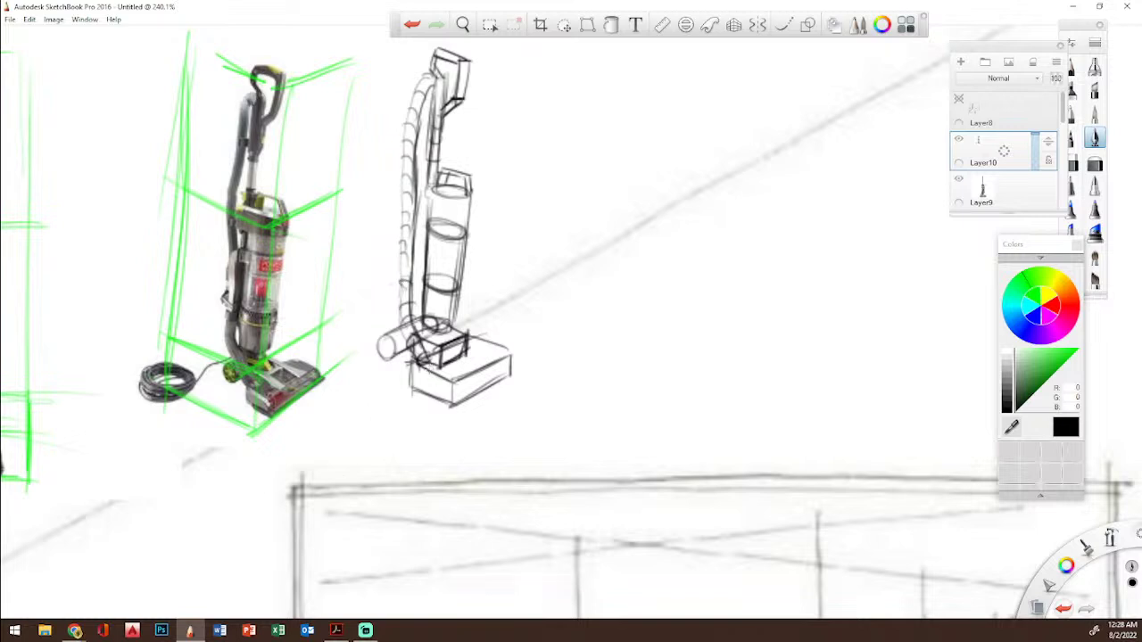
pyautogui.moveTo(414, 362)
pyautogui.mouseDown()
pyautogui.moveTo(420, 388)
pyautogui.moveTo(457, 402)
pyautogui.moveTo(448, 375)
pyautogui.moveTo(507, 352)
pyautogui.mouseUp()
pyautogui.moveTo(507, 348); pyautogui.dragTo(507, 369)
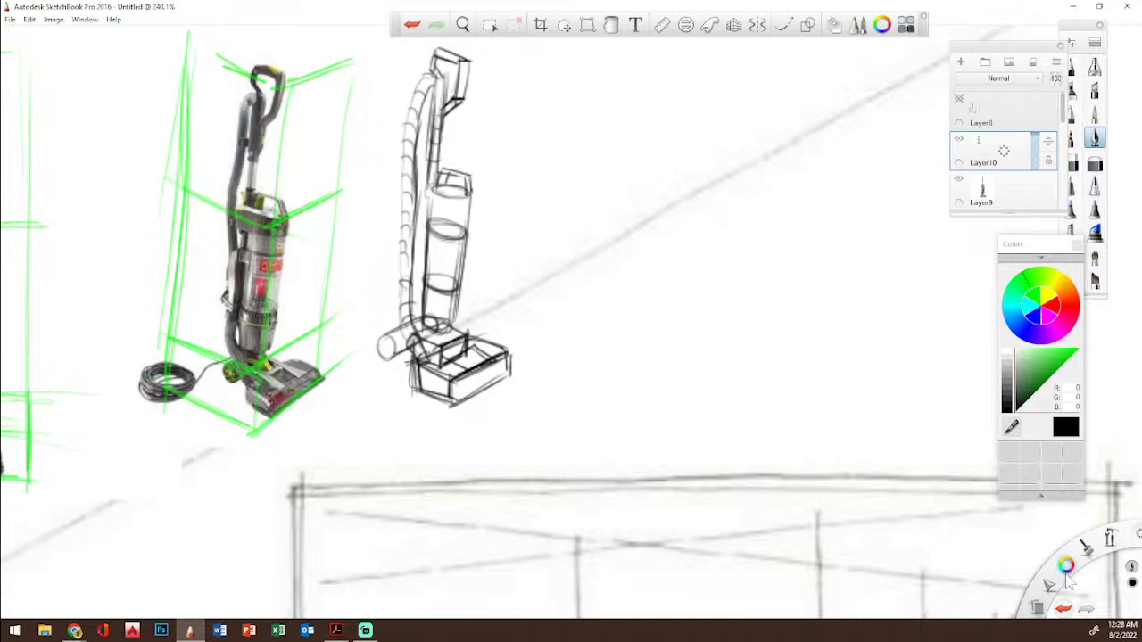
# Step: Start a flat front-view sketch beside the front picture with a base rectangle, a small neck and the lower body section
pyautogui.press('space')
pyautogui.moveTo(461, 233); pyautogui.dragTo(777, 258)
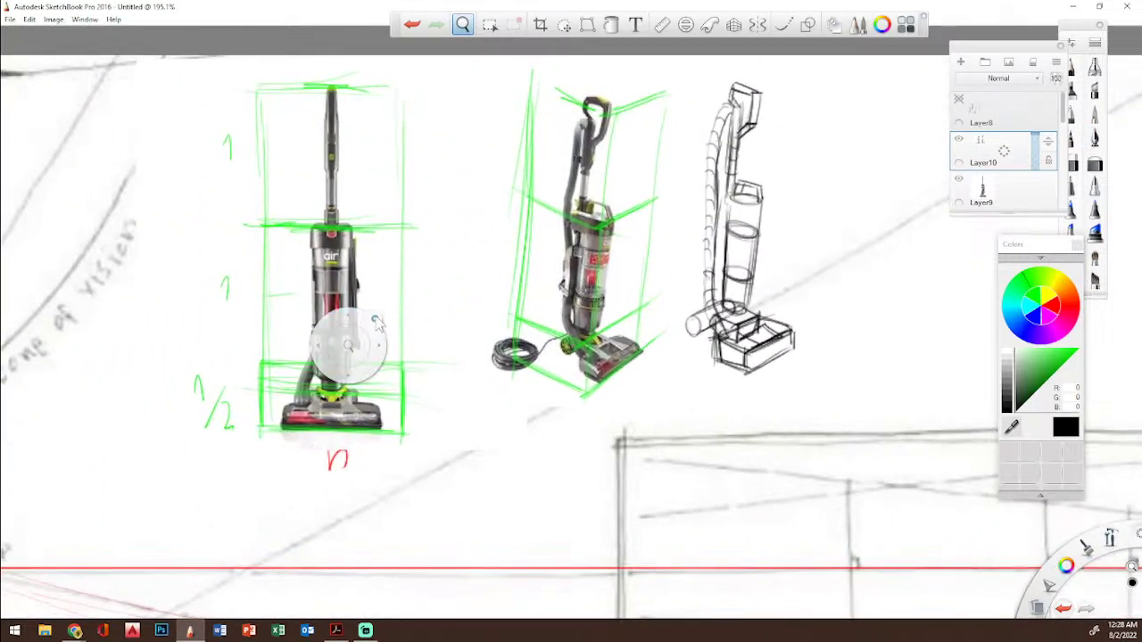
pyautogui.moveTo(89, 434)
pyautogui.mouseDown()
pyautogui.moveTo(89, 402)
pyautogui.moveTo(172, 416)
pyautogui.moveTo(122, 433)
pyautogui.moveTo(187, 410)
pyautogui.mouseUp()
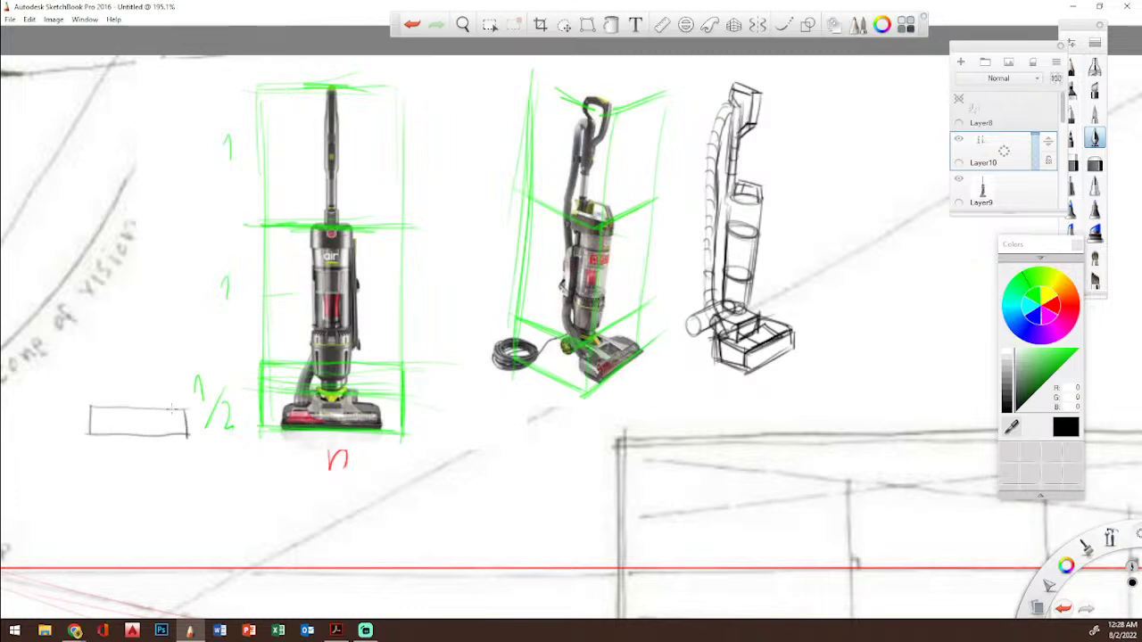
pyautogui.moveTo(119, 408)
pyautogui.mouseDown()
pyautogui.moveTo(153, 391)
pyautogui.moveTo(154, 412)
pyautogui.moveTo(149, 389)
pyautogui.moveTo(128, 389)
pyautogui.mouseUp()
pyautogui.moveTo(128, 377)
pyautogui.mouseDown()
pyautogui.moveTo(142, 389)
pyautogui.moveTo(146, 375)
pyautogui.moveTo(120, 374)
pyautogui.mouseUp()
pyautogui.moveTo(119, 375); pyautogui.dragTo(119, 330)
pyautogui.moveTo(118, 330)
pyautogui.mouseDown()
pyautogui.moveTo(152, 373)
pyautogui.moveTo(118, 346)
pyautogui.moveTo(155, 342)
pyautogui.moveTo(117, 248)
pyautogui.moveTo(116, 223)
pyautogui.moveTo(131, 220)
pyautogui.moveTo(151, 328)
pyautogui.mouseUp()
# Step: Complete the front-view sketch with the tall body, the thin handle shaft and the curved hose beside the base
pyautogui.moveTo(152, 234)
pyautogui.mouseDown()
pyautogui.moveTo(155, 342)
pyautogui.moveTo(123, 337)
pyautogui.mouseUp()
pyautogui.moveTo(118, 225)
pyautogui.mouseDown()
pyautogui.moveTo(156, 225)
pyautogui.moveTo(130, 223)
pyautogui.mouseUp()
pyautogui.moveTo(128, 204)
pyautogui.mouseDown()
pyautogui.moveTo(142, 203)
pyautogui.moveTo(134, 92)
pyautogui.moveTo(139, 144)
pyautogui.mouseUp()
pyautogui.moveTo(105, 405); pyautogui.dragTo(107, 406)
pyautogui.moveTo(118, 368); pyautogui.dragTo(95, 410)
pyautogui.moveTo(116, 361)
pyautogui.mouseDown()
pyautogui.moveTo(94, 412)
pyautogui.moveTo(95, 379)
pyautogui.mouseUp()
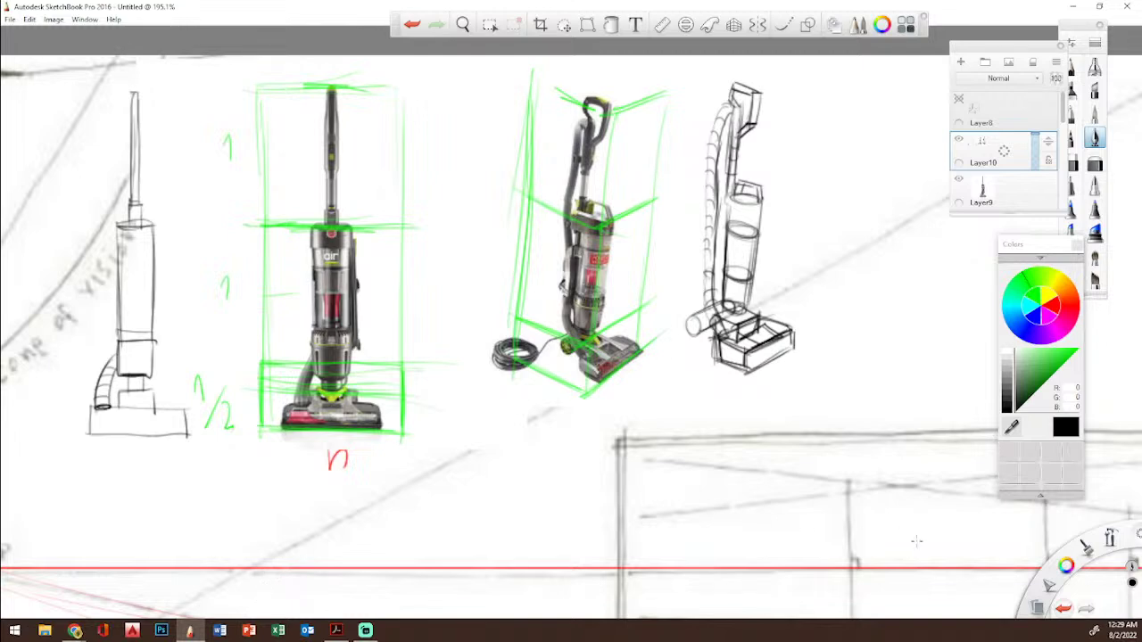
# Step: Set the colour to red, raise a vertical height line from the small footprint and darken the cube's front edge
pyautogui.press('space')
pyautogui.moveTo(678, 259); pyautogui.dragTo(480, 182)
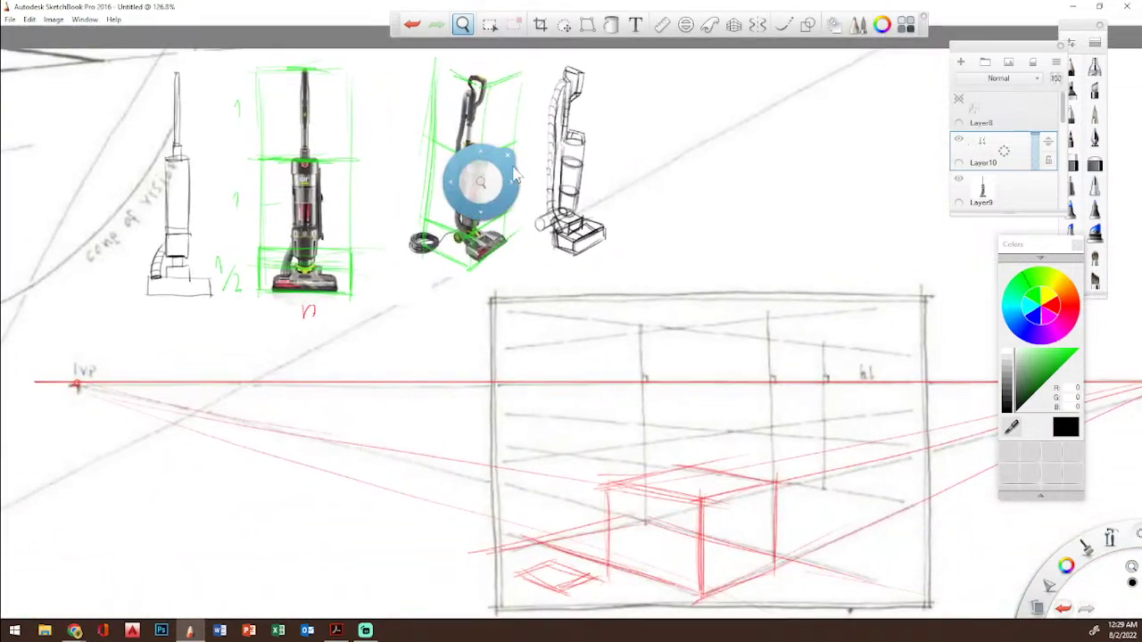
pyautogui.click(642, 149)
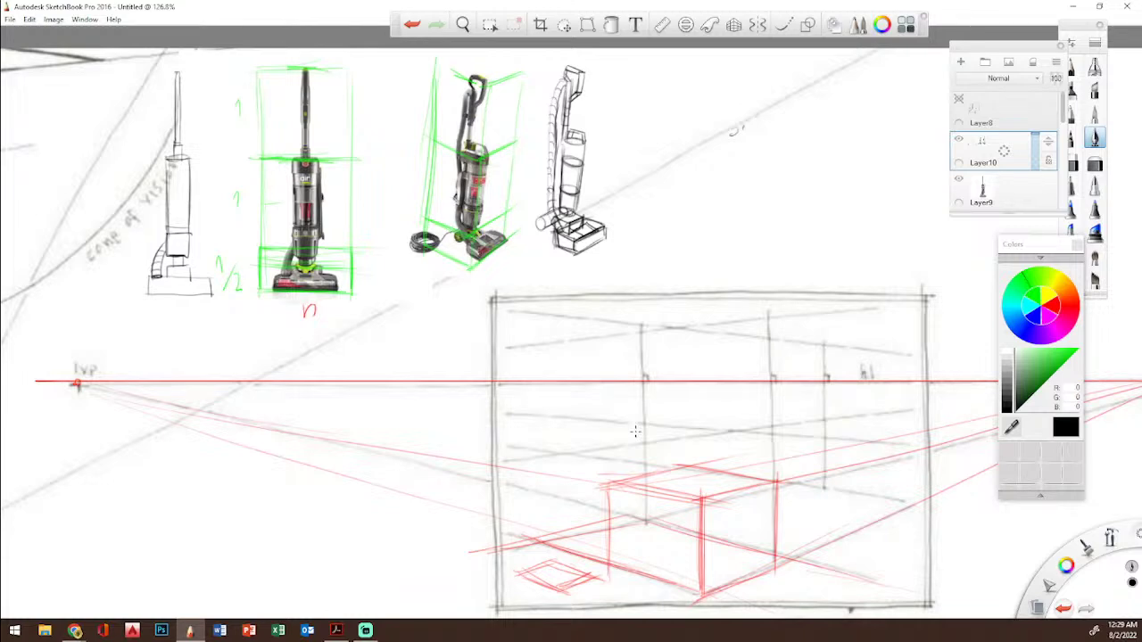
pyautogui.click(1059, 319)
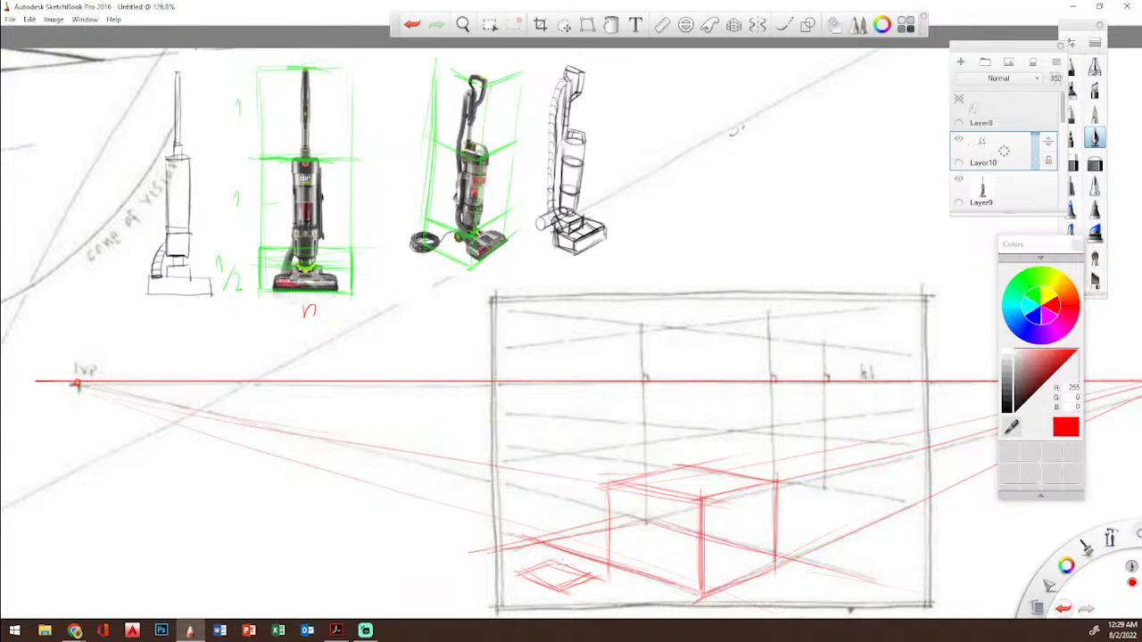
pyautogui.moveTo(552, 573); pyautogui.dragTo(550, 447)
pyautogui.moveTo(553, 524)
pyautogui.mouseDown()
pyautogui.moveTo(549, 410)
pyautogui.moveTo(549, 430)
pyautogui.mouseUp()
pyautogui.moveTo(547, 492); pyautogui.dragTo(548, 403)
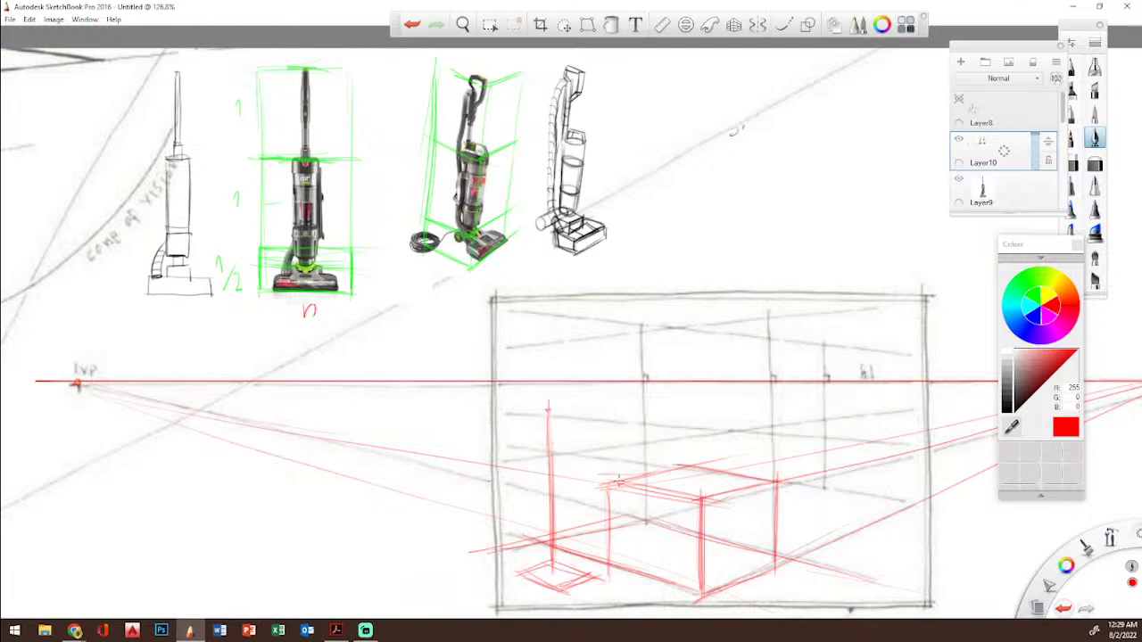
pyautogui.moveTo(702, 520)
pyautogui.mouseDown()
pyautogui.moveTo(703, 592)
pyautogui.moveTo(701, 500)
pyautogui.mouseUp()
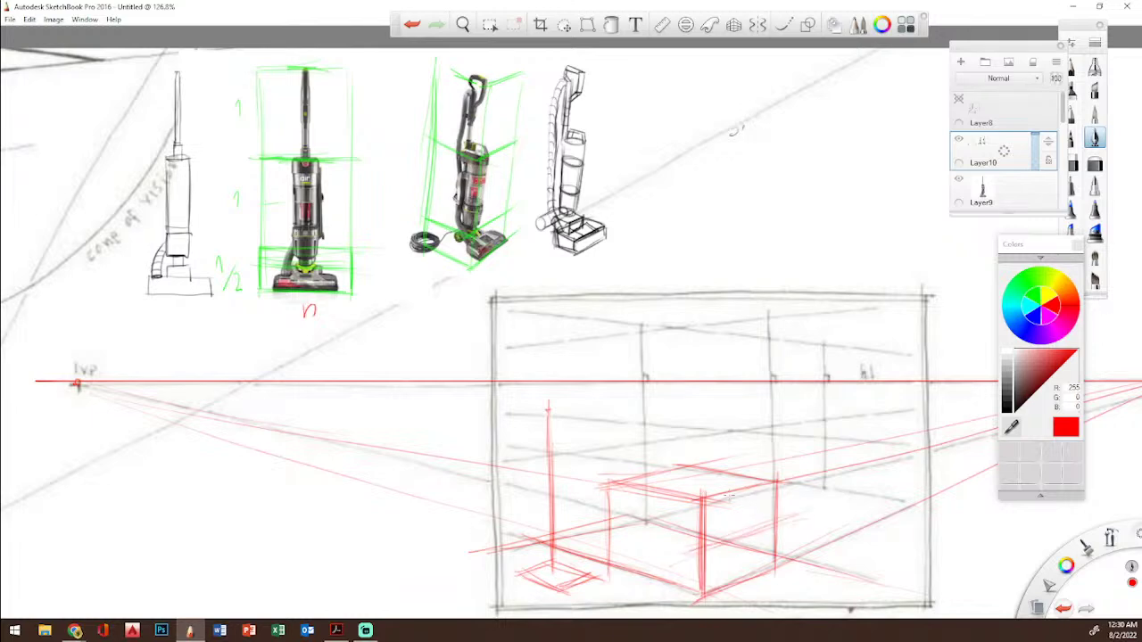
# Step: Sketch a standing human figure beside the cube, with the head on the horizon line, torso, hips, arms and legs
pyautogui.moveTo(808, 355)
pyautogui.mouseDown()
pyautogui.moveTo(797, 374)
pyautogui.moveTo(815, 469)
pyautogui.mouseUp()
pyautogui.moveTo(814, 397); pyautogui.dragTo(811, 569)
pyautogui.moveTo(808, 392)
pyautogui.mouseDown()
pyautogui.moveTo(796, 380)
pyautogui.moveTo(816, 368)
pyautogui.mouseUp()
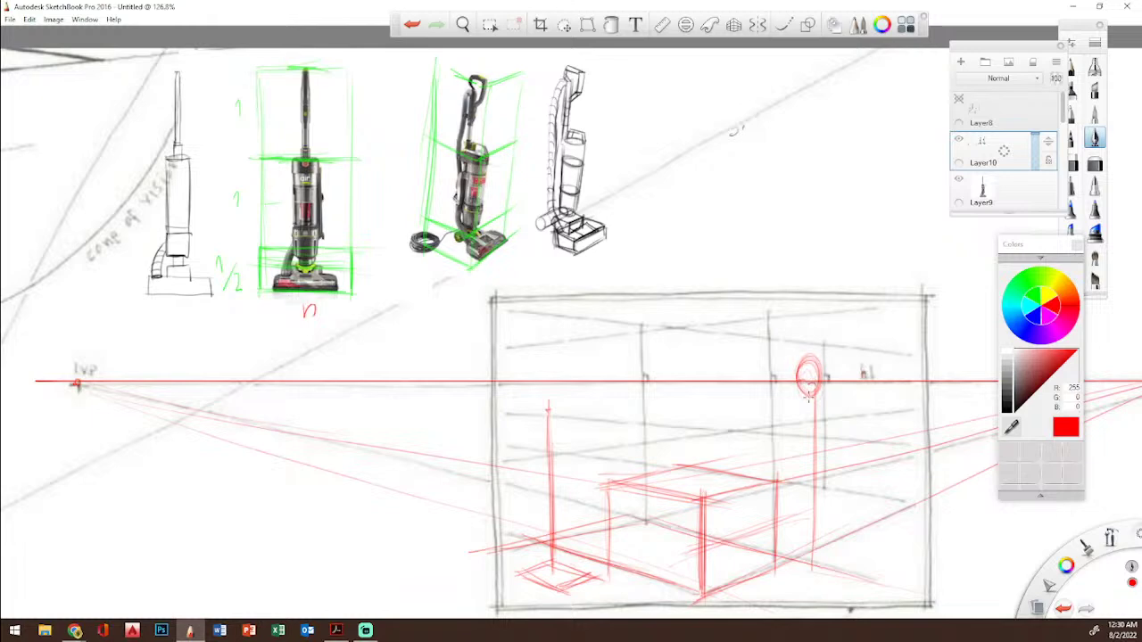
pyautogui.moveTo(809, 355); pyautogui.dragTo(811, 434)
pyautogui.moveTo(809, 457)
pyautogui.mouseDown()
pyautogui.moveTo(806, 591)
pyautogui.moveTo(818, 571)
pyautogui.mouseUp()
pyautogui.moveTo(806, 375)
pyautogui.mouseDown()
pyautogui.moveTo(814, 384)
pyautogui.moveTo(822, 359)
pyautogui.moveTo(810, 537)
pyautogui.mouseUp()
pyautogui.moveTo(805, 470)
pyautogui.mouseDown()
pyautogui.moveTo(826, 468)
pyautogui.moveTo(825, 563)
pyautogui.moveTo(842, 569)
pyautogui.mouseUp()
pyautogui.moveTo(810, 451)
pyautogui.mouseDown()
pyautogui.moveTo(823, 458)
pyautogui.moveTo(795, 518)
pyautogui.moveTo(796, 571)
pyautogui.moveTo(783, 572)
pyautogui.mouseUp()
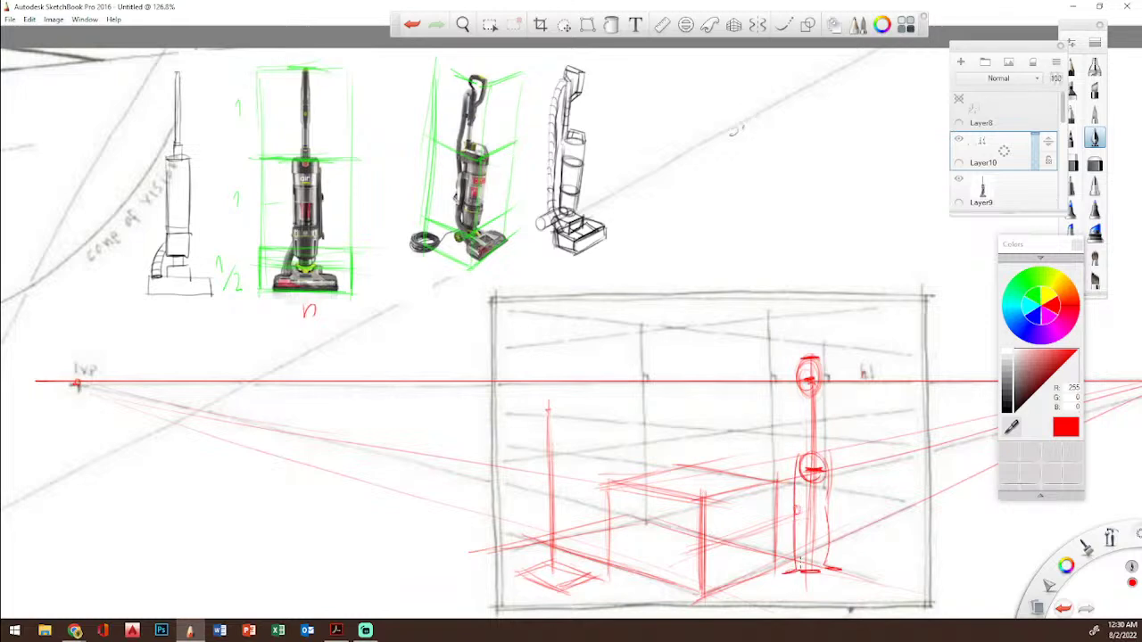
pyautogui.moveTo(795, 484); pyautogui.dragTo(812, 453)
pyautogui.moveTo(812, 403)
pyautogui.mouseDown()
pyautogui.moveTo(802, 446)
pyautogui.moveTo(821, 449)
pyautogui.moveTo(833, 398)
pyautogui.moveTo(851, 481)
pyautogui.moveTo(787, 471)
pyautogui.moveTo(782, 482)
pyautogui.moveTo(776, 462)
pyautogui.mouseUp()
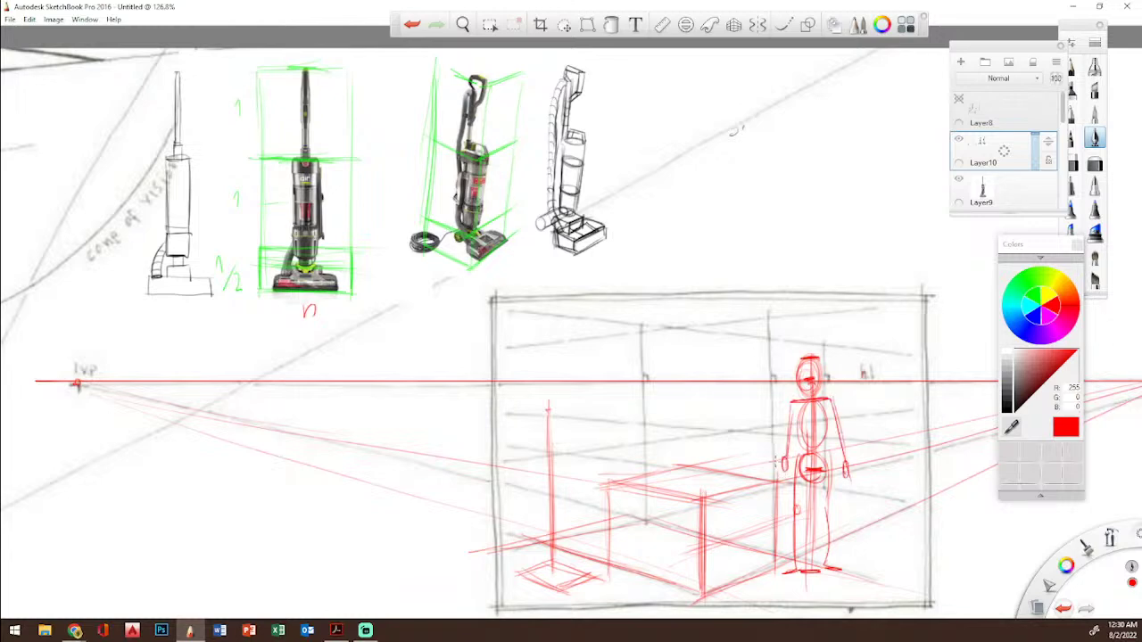
pyautogui.moveTo(692, 462); pyautogui.dragTo(764, 475)
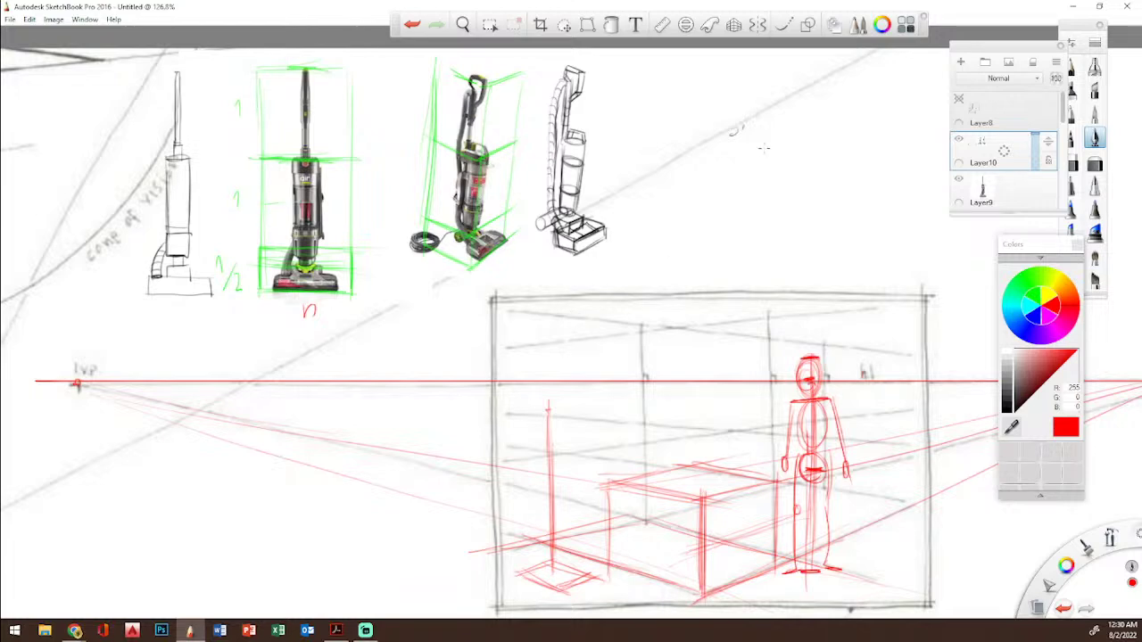
# Step: Sketch a small figure pushing a vacuum above the frame, and mark the vacuum's height on the footprint's vertical line
pyautogui.moveTo(778, 163)
pyautogui.mouseDown()
pyautogui.moveTo(776, 216)
pyautogui.moveTo(788, 187)
pyautogui.moveTo(788, 198)
pyautogui.moveTo(765, 175)
pyautogui.moveTo(753, 214)
pyautogui.moveTo(765, 212)
pyautogui.moveTo(762, 175)
pyautogui.mouseUp()
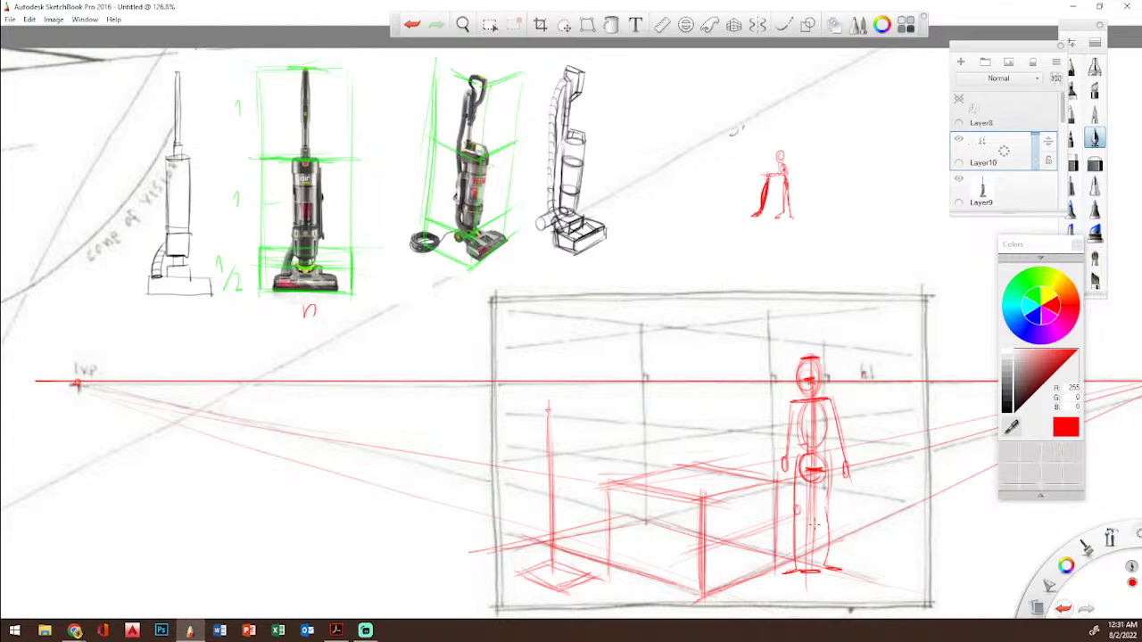
pyautogui.moveTo(538, 439)
pyautogui.mouseDown()
pyautogui.moveTo(558, 432)
pyautogui.moveTo(550, 537)
pyautogui.mouseUp()
pyautogui.moveTo(550, 472); pyautogui.dragTo(554, 567)
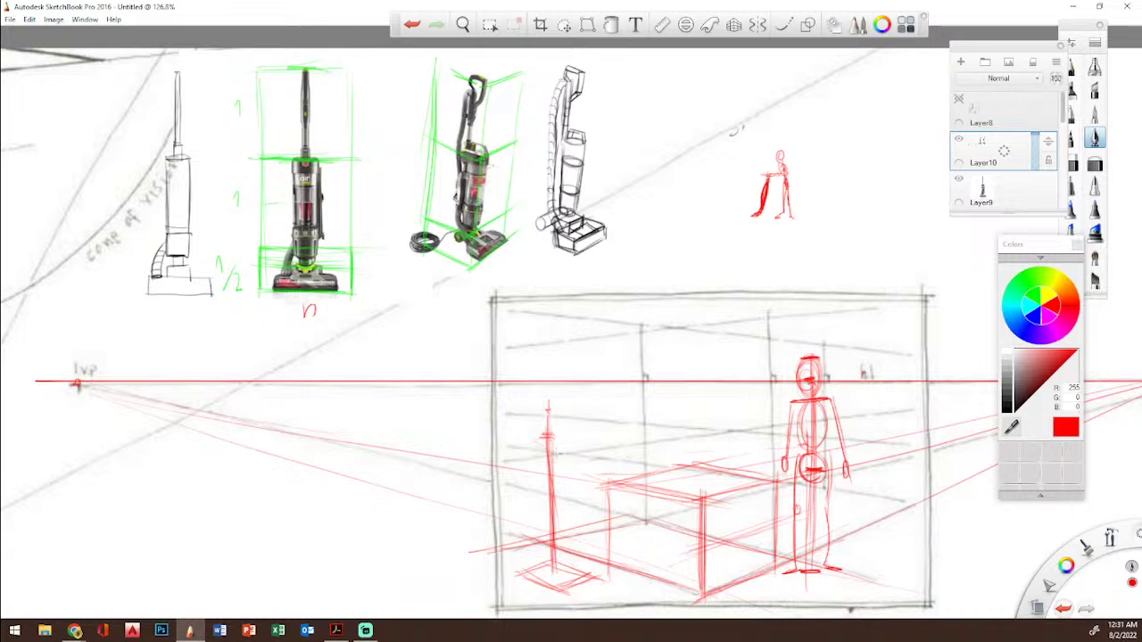
pyautogui.moveTo(542, 436)
pyautogui.mouseDown()
pyautogui.moveTo(553, 434)
pyautogui.moveTo(550, 486)
pyautogui.moveTo(553, 449)
pyautogui.moveTo(528, 438)
pyautogui.moveTo(576, 436)
pyautogui.mouseUp()
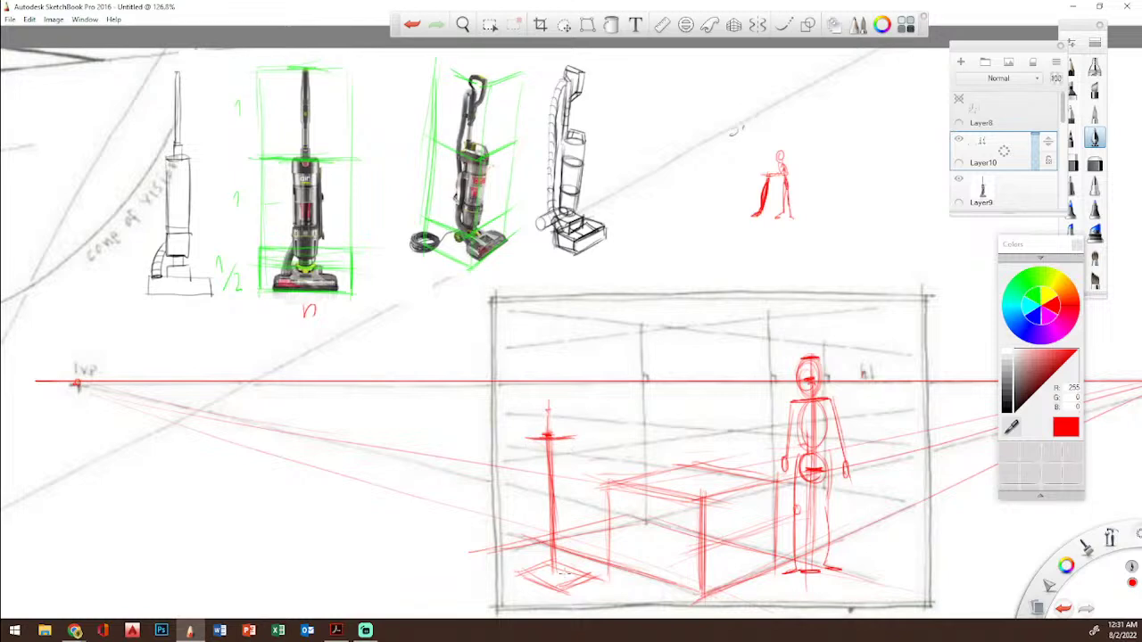
# Step: Extend the small footprint's edges toward the vanishing points and raise vertical edges from its corners
pyautogui.moveTo(1110, 540); pyautogui.dragTo(1124, 492)
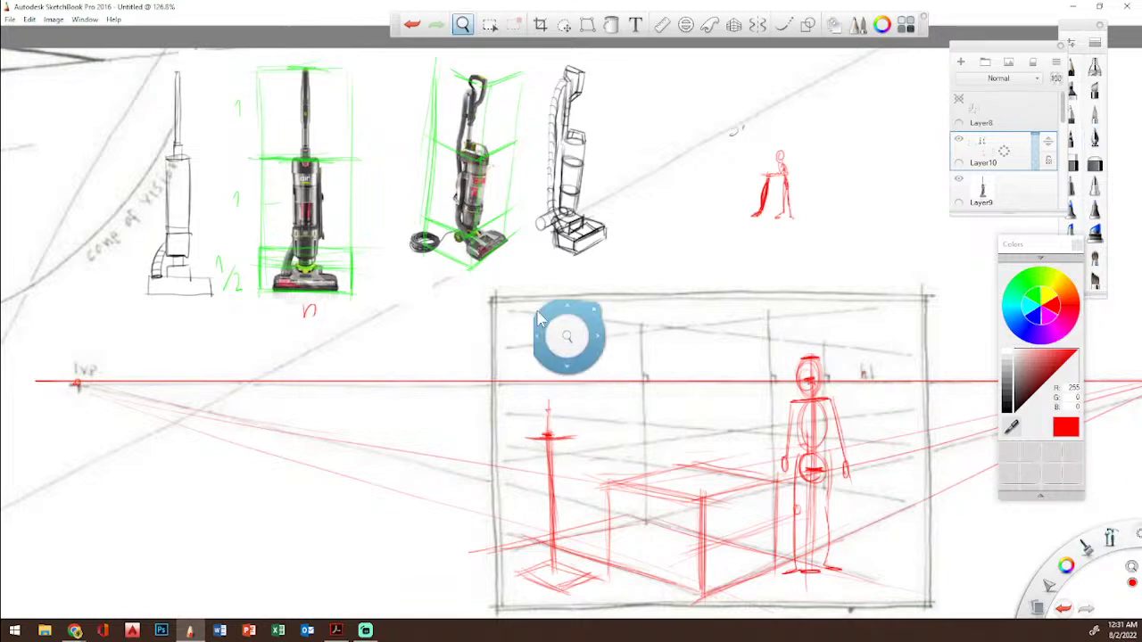
pyautogui.moveTo(564, 330); pyautogui.dragTo(517, 155)
pyautogui.click(527, 200)
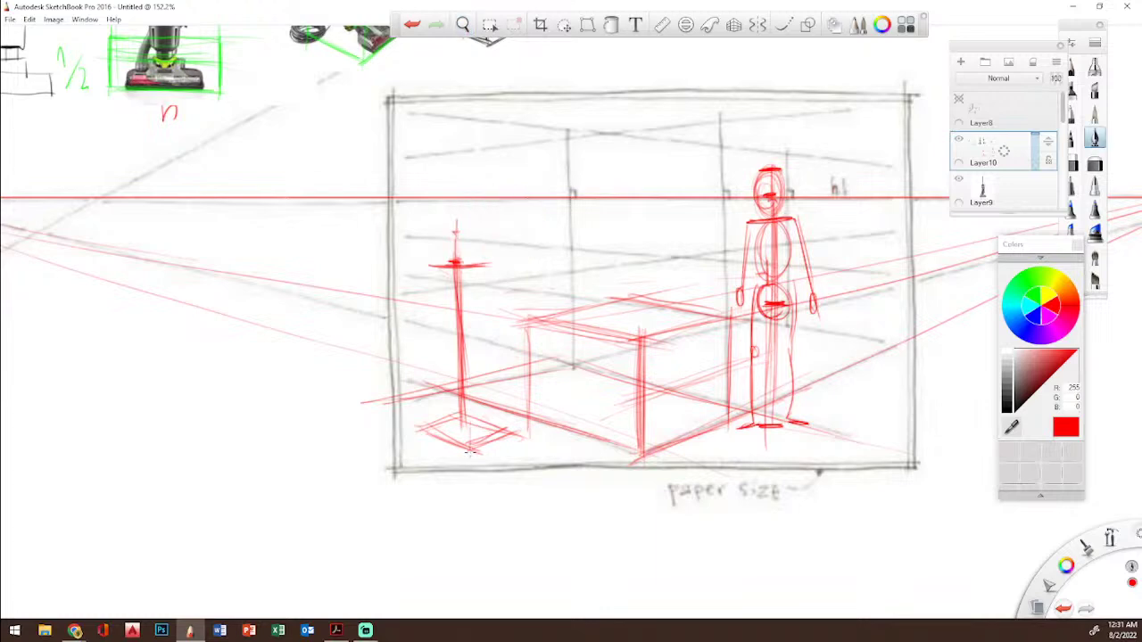
pyautogui.moveTo(473, 448); pyautogui.dragTo(730, 341)
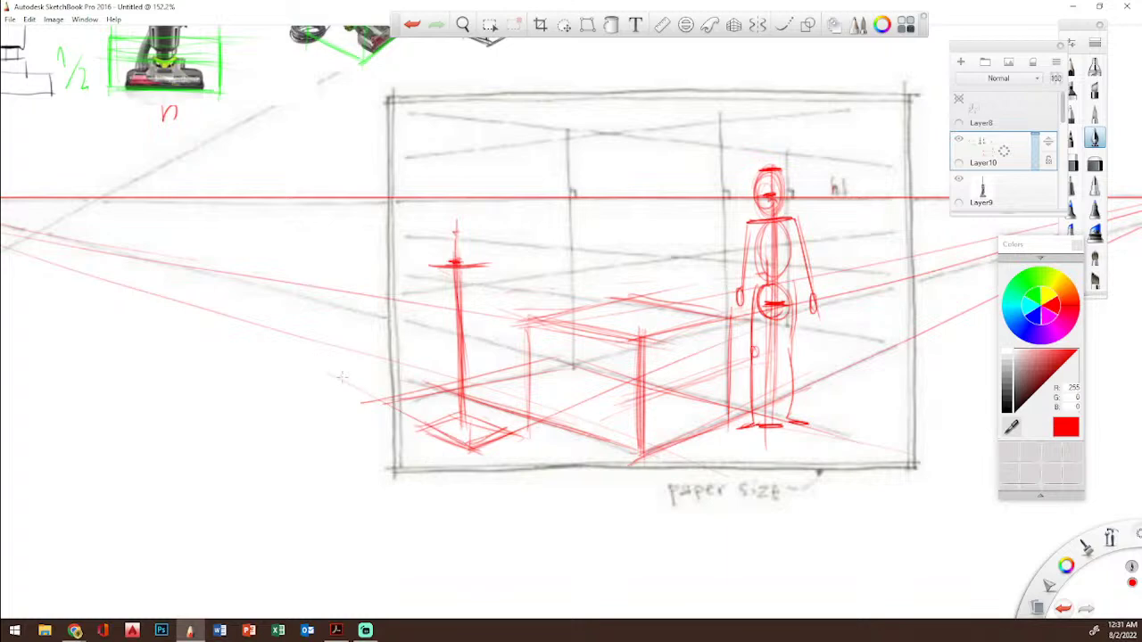
pyautogui.moveTo(417, 435); pyautogui.dragTo(413, 238)
pyautogui.moveTo(466, 419); pyautogui.dragTo(464, 253)
# Step: Draw the tall box's top edges toward both vanishing points at the marked height and darken its vertical edges
pyautogui.moveTo(509, 424)
pyautogui.mouseDown()
pyautogui.moveTo(502, 250)
pyautogui.moveTo(982, 224)
pyautogui.mouseUp()
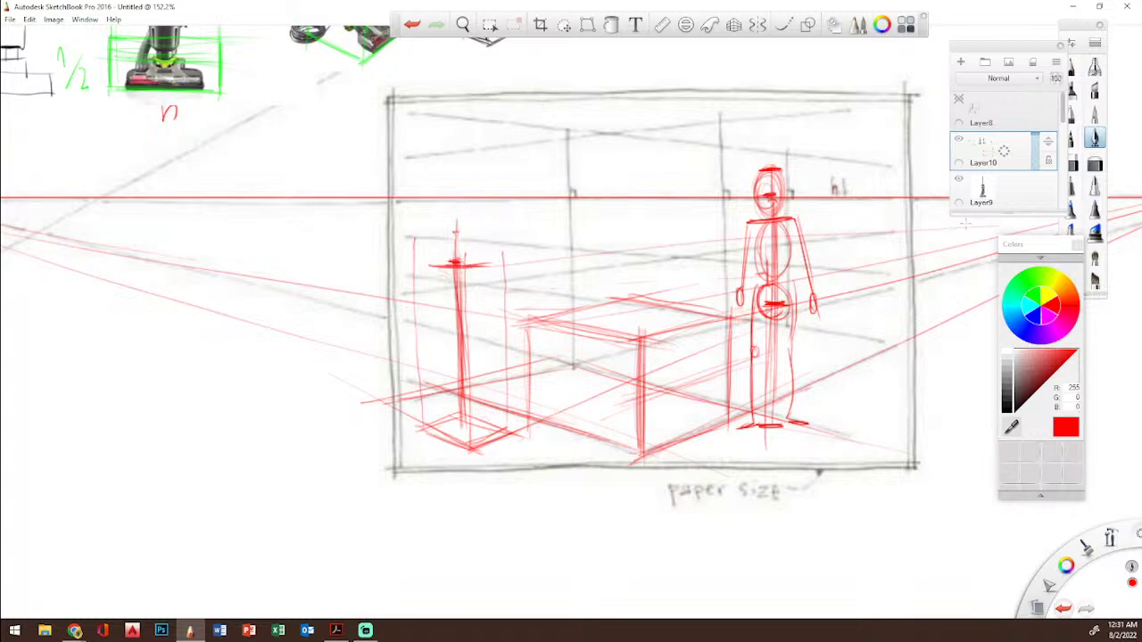
pyautogui.moveTo(416, 262); pyautogui.dragTo(196, 248)
pyautogui.moveTo(446, 266); pyautogui.dragTo(227, 255)
pyautogui.moveTo(421, 262); pyautogui.dragTo(505, 259)
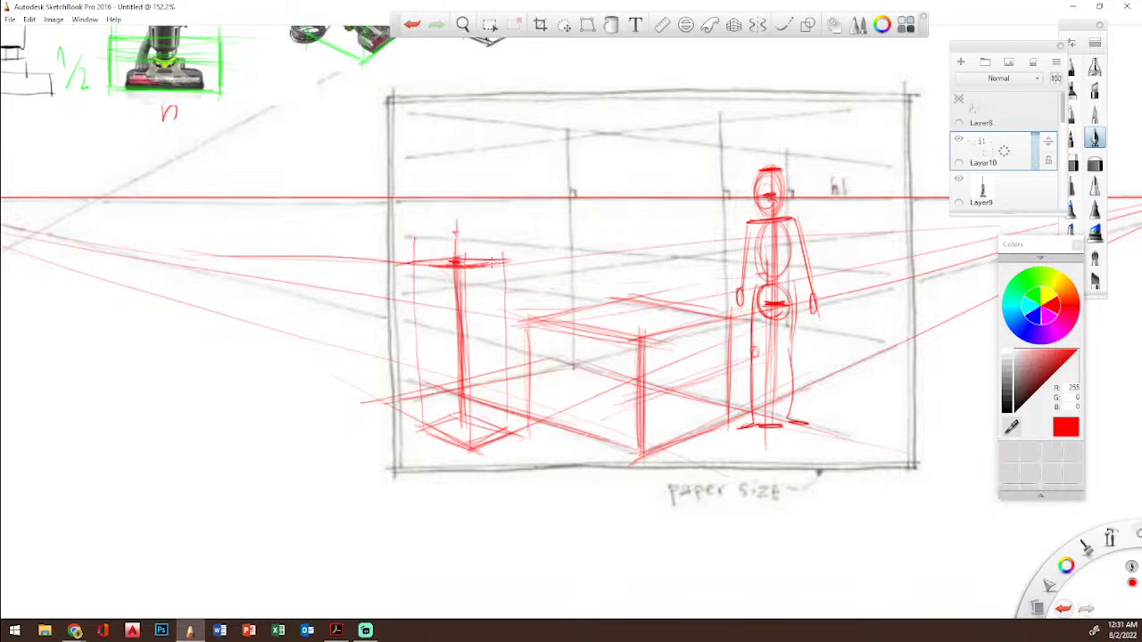
pyautogui.moveTo(414, 257); pyautogui.dragTo(421, 446)
pyautogui.moveTo(457, 263); pyautogui.dragTo(468, 414)
pyautogui.moveTo(505, 264); pyautogui.dragTo(514, 410)
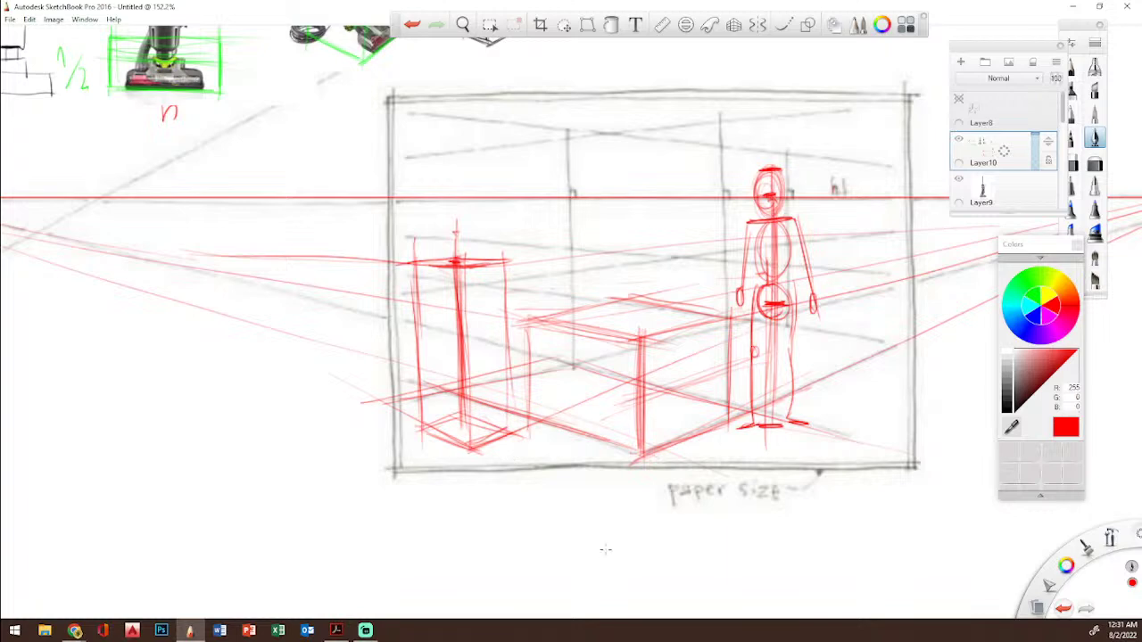
# Step: Number the front picture's two sections 1 and 2, and mark matching divisions across the faces of the tall box
pyautogui.moveTo(1109, 537); pyautogui.dragTo(1111, 562)
pyautogui.moveTo(540, 241); pyautogui.dragTo(539, 408)
pyautogui.click(565, 384)
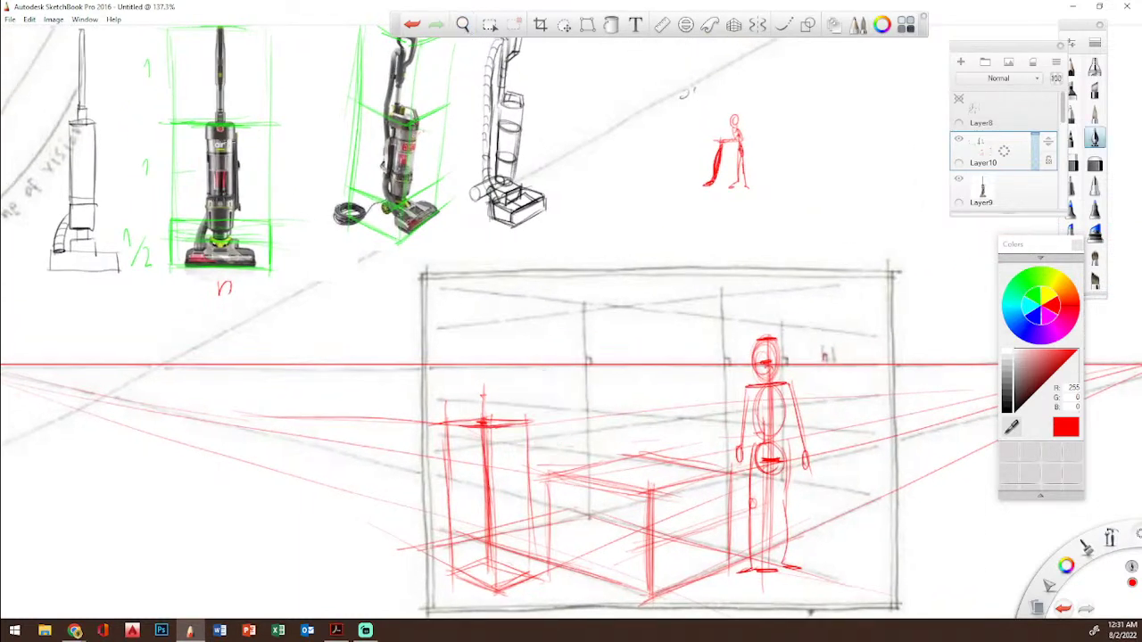
pyautogui.moveTo(294, 61); pyautogui.dragTo(295, 80)
pyautogui.moveTo(289, 178); pyautogui.dragTo(299, 192)
pyautogui.moveTo(484, 419); pyautogui.dragTo(496, 581)
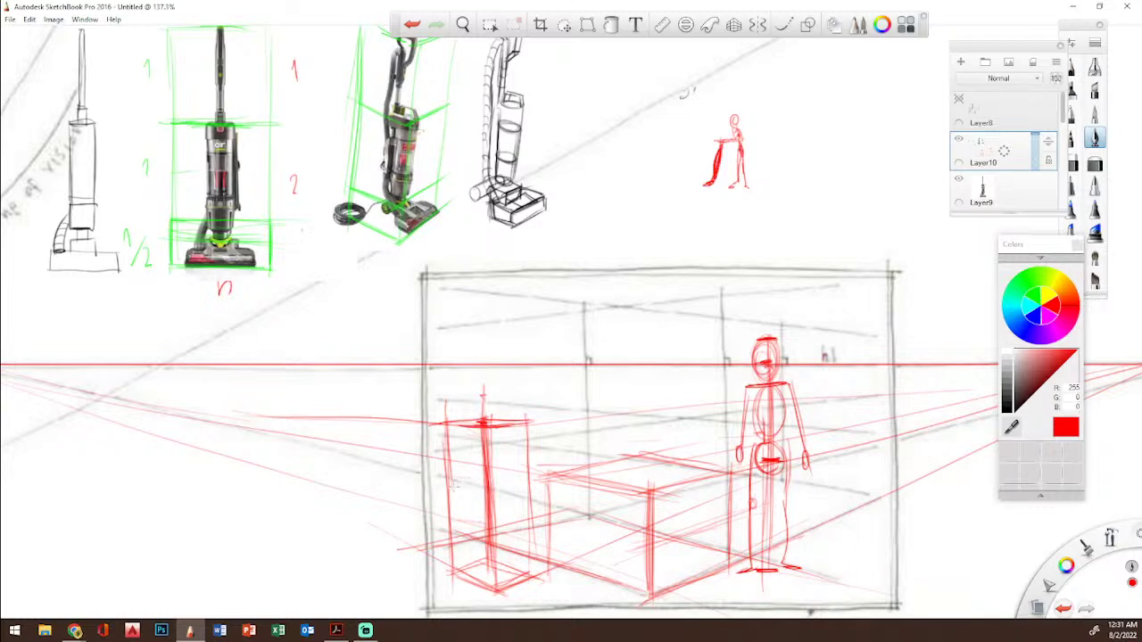
pyautogui.moveTo(448, 482); pyautogui.dragTo(486, 491)
pyautogui.moveTo(452, 542)
pyautogui.mouseDown()
pyautogui.moveTo(497, 559)
pyautogui.moveTo(483, 560)
pyautogui.moveTo(459, 548)
pyautogui.moveTo(493, 559)
pyautogui.moveTo(528, 552)
pyautogui.mouseUp()
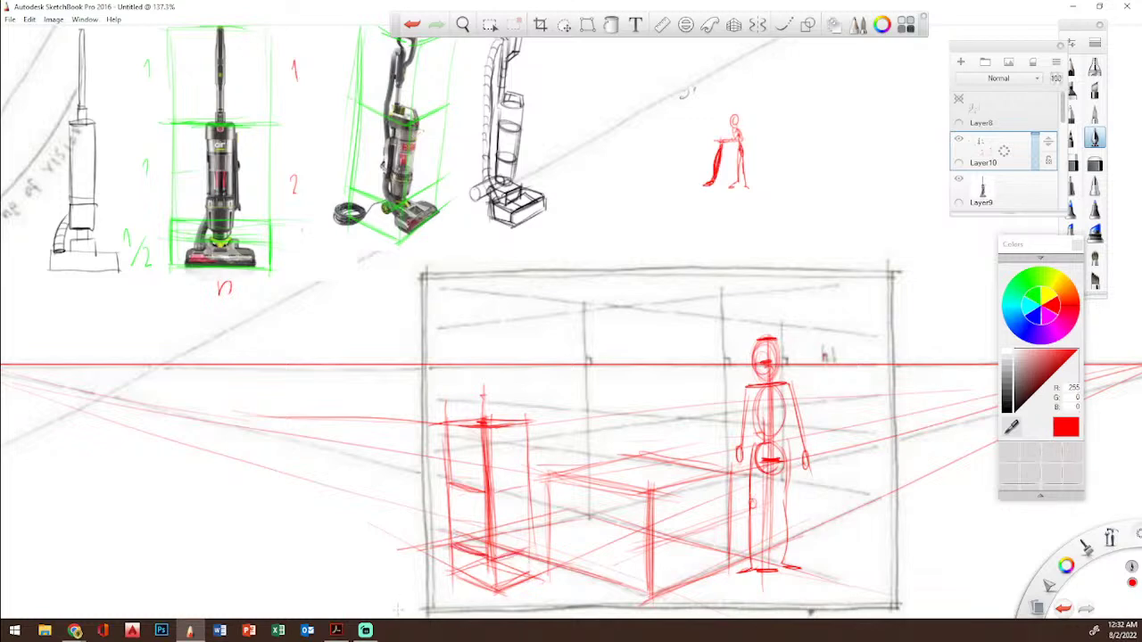
# Step: Mark the base height on the front picture, and rough in the vacuum's base, body and handle inside the tall box
pyautogui.moveTo(161, 242); pyautogui.dragTo(278, 241)
pyautogui.moveTo(488, 578)
pyautogui.mouseDown()
pyautogui.moveTo(467, 568)
pyautogui.moveTo(513, 576)
pyautogui.moveTo(471, 578)
pyautogui.moveTo(513, 572)
pyautogui.moveTo(510, 558)
pyautogui.moveTo(515, 569)
pyautogui.mouseUp()
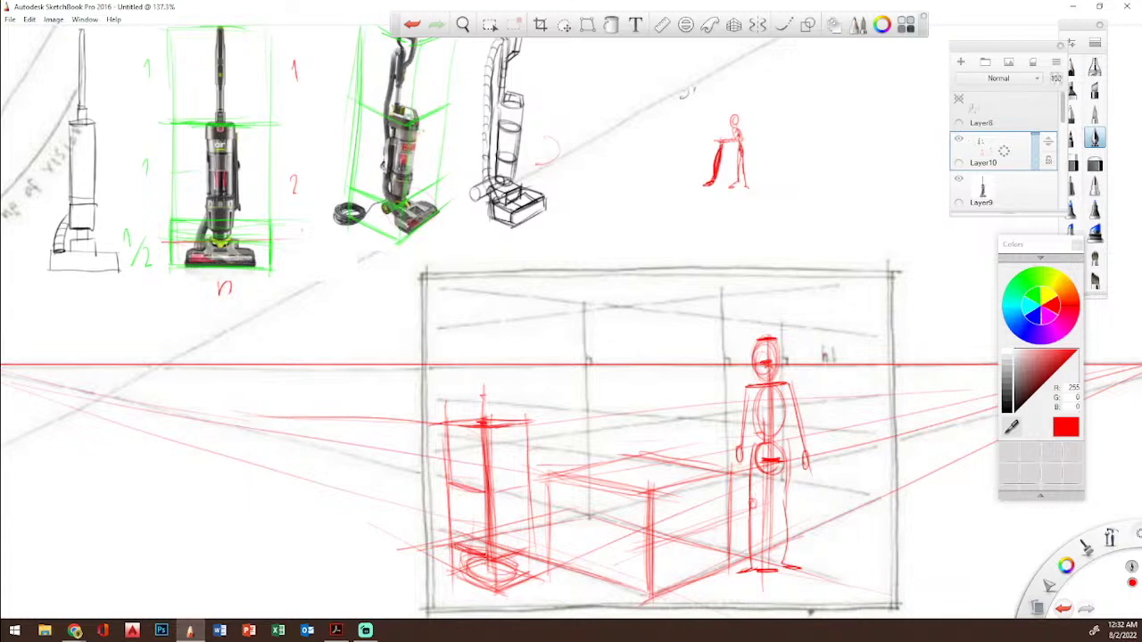
pyautogui.moveTo(472, 481)
pyautogui.mouseDown()
pyautogui.moveTo(468, 542)
pyautogui.moveTo(477, 473)
pyautogui.mouseUp()
pyautogui.moveTo(491, 528); pyautogui.dragTo(468, 487)
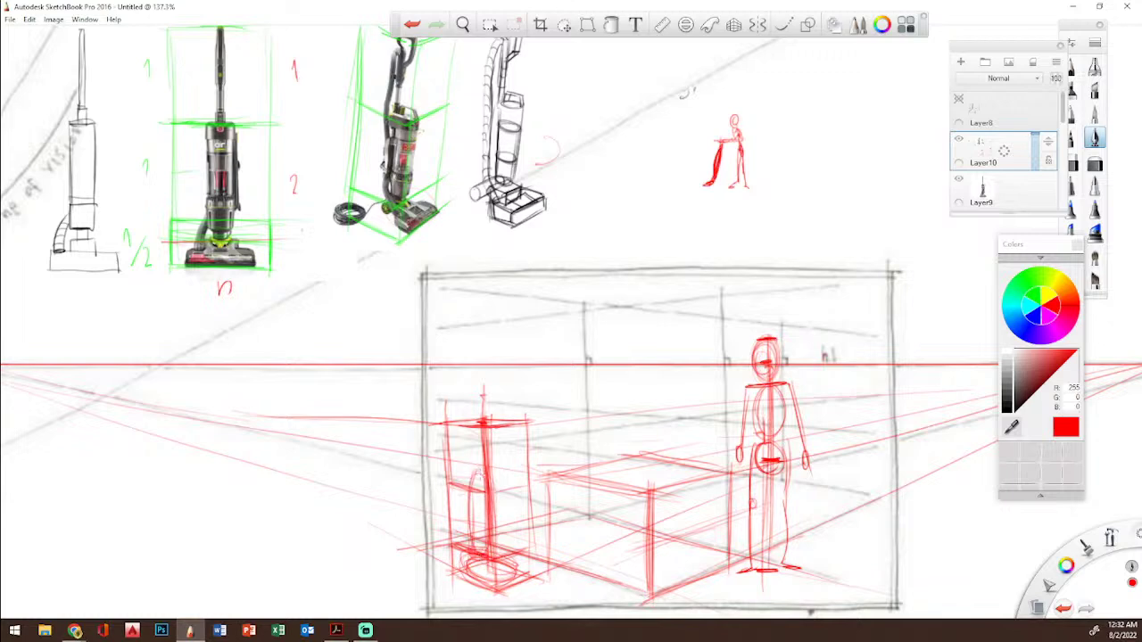
pyautogui.moveTo(473, 436)
pyautogui.mouseDown()
pyautogui.moveTo(478, 492)
pyautogui.moveTo(476, 435)
pyautogui.moveTo(475, 464)
pyautogui.mouseUp()
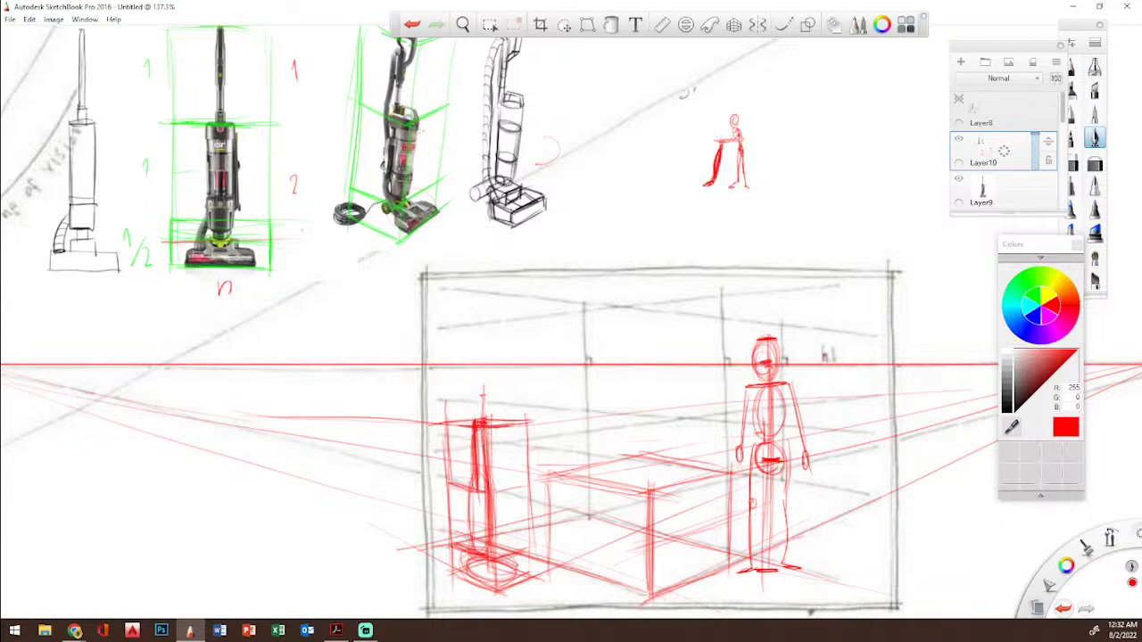
# Step: Outline the top face and vertical edges of the perspective box around the angled vacuum picture in red
pyautogui.press('space')
pyautogui.moveTo(564, 216); pyautogui.dragTo(528, 237)
pyautogui.moveTo(568, 195); pyautogui.dragTo(563, 250)
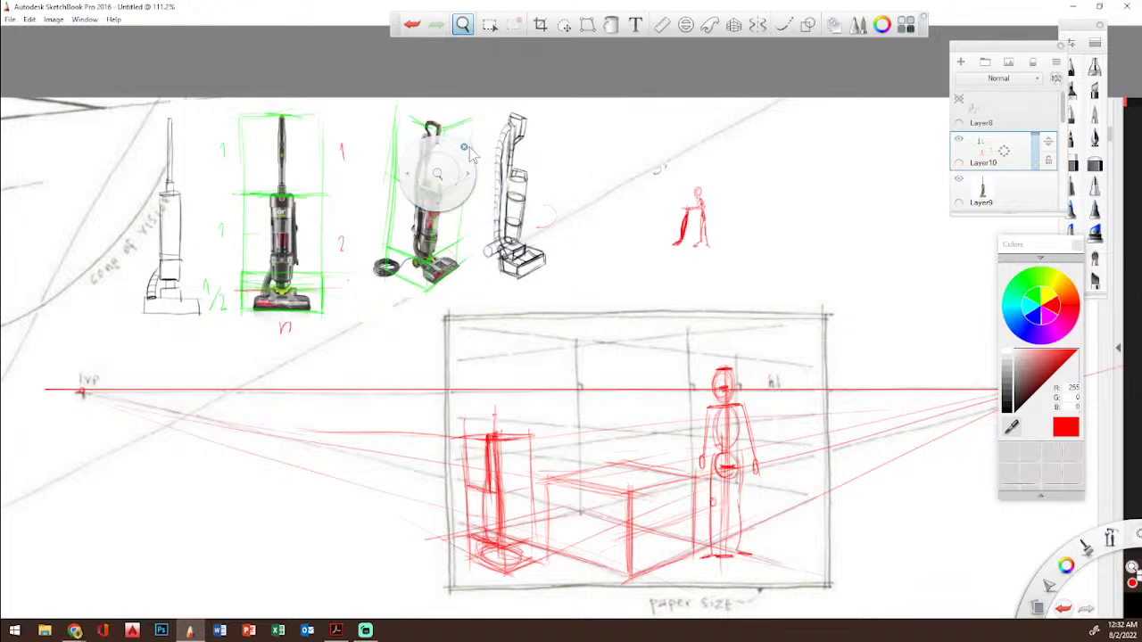
pyautogui.moveTo(438, 133); pyautogui.dragTo(394, 117)
pyautogui.moveTo(390, 118); pyautogui.dragTo(432, 101)
pyautogui.moveTo(434, 101)
pyautogui.mouseDown()
pyautogui.moveTo(473, 113)
pyautogui.moveTo(433, 238)
pyautogui.mouseUp()
pyautogui.moveTo(395, 116); pyautogui.dragTo(395, 179)
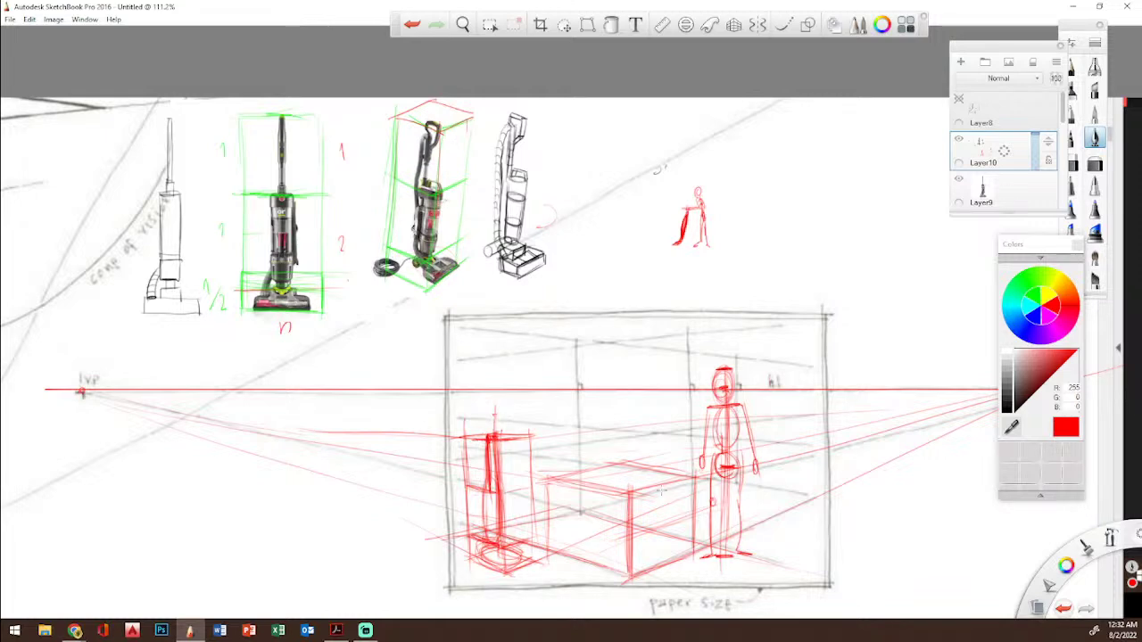
# Step: Mark the top of the vacuum's body with a cross line inside the tall box
pyautogui.moveTo(546, 185); pyautogui.dragTo(534, 190)
pyautogui.moveTo(534, 190); pyautogui.dragTo(541, 195)
pyautogui.moveTo(489, 478); pyautogui.dragTo(507, 481)
# Step: Fade the red construction layer, and add a new layer above it with black as the drawing colour
pyautogui.moveTo(1109, 539); pyautogui.dragTo(1102, 494)
pyautogui.moveTo(532, 359)
pyautogui.mouseDown()
pyautogui.moveTo(565, 360)
pyautogui.moveTo(520, 189)
pyautogui.mouseUp()
pyautogui.moveTo(438, 309)
pyautogui.mouseDown()
pyautogui.moveTo(518, 317)
pyautogui.moveTo(535, 269)
pyautogui.mouseUp()
pyautogui.click(540, 226)
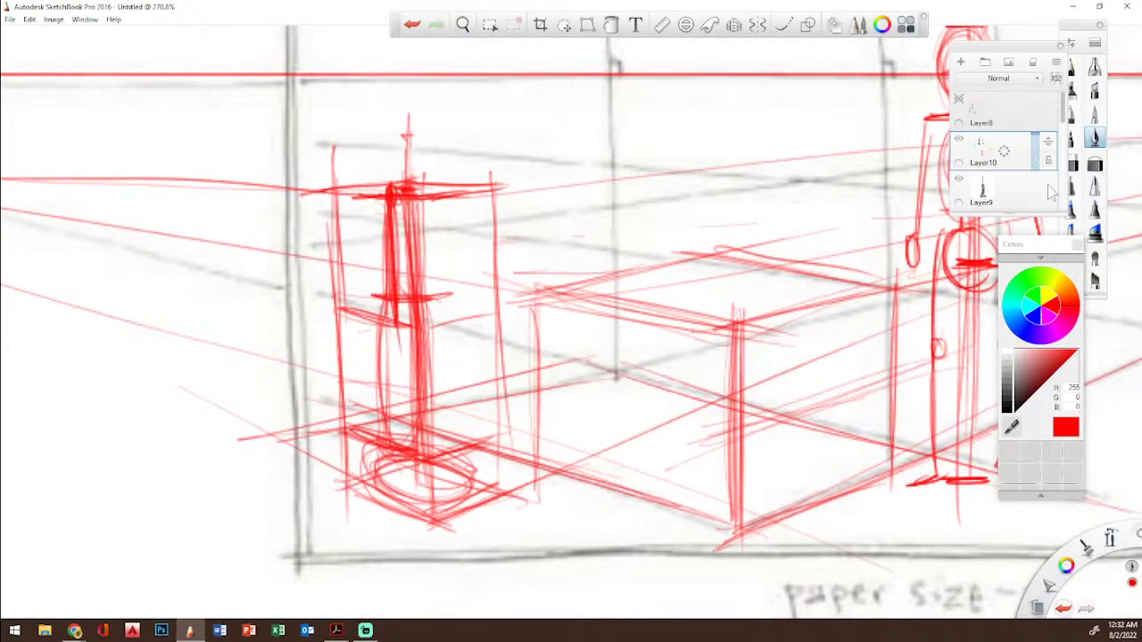
pyautogui.moveTo(1042, 141); pyautogui.dragTo(1037, 158)
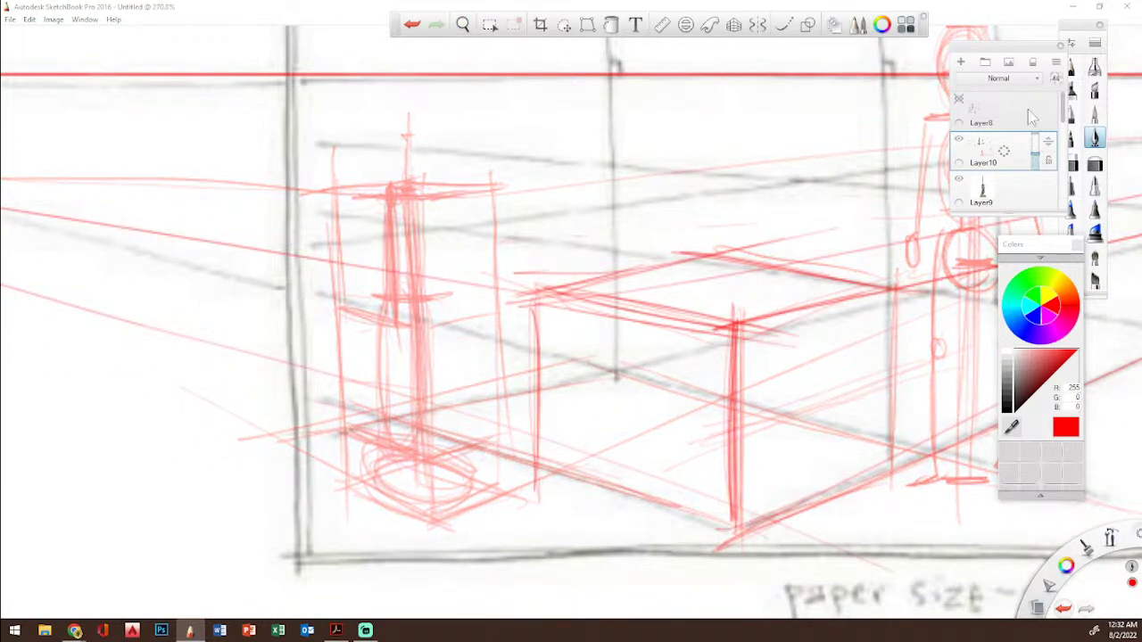
pyautogui.click(961, 60)
pyautogui.click(1006, 405)
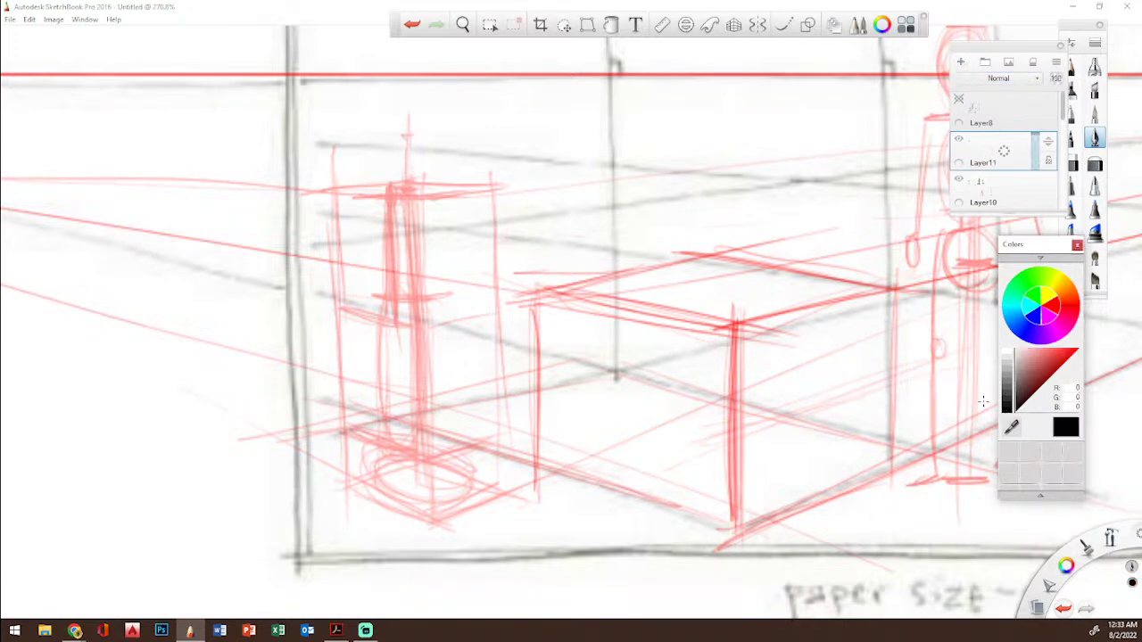
# Step: Draw the vacuum's flat perspective base over the red guides, with a small neck block and an ellipse on top
pyautogui.moveTo(375, 484)
pyautogui.mouseDown()
pyautogui.moveTo(433, 496)
pyautogui.moveTo(380, 468)
pyautogui.moveTo(444, 453)
pyautogui.moveTo(486, 477)
pyautogui.moveTo(432, 500)
pyautogui.moveTo(486, 490)
pyautogui.mouseUp()
pyautogui.moveTo(439, 453); pyautogui.dragTo(485, 473)
pyautogui.moveTo(376, 470)
pyautogui.mouseDown()
pyautogui.moveTo(430, 493)
pyautogui.moveTo(375, 480)
pyautogui.moveTo(371, 469)
pyautogui.moveTo(432, 452)
pyautogui.moveTo(389, 444)
pyautogui.moveTo(412, 441)
pyautogui.mouseUp()
pyautogui.moveTo(414, 441)
pyautogui.mouseDown()
pyautogui.moveTo(437, 437)
pyautogui.moveTo(428, 441)
pyautogui.moveTo(448, 450)
pyautogui.moveTo(398, 421)
pyautogui.moveTo(431, 436)
pyautogui.moveTo(422, 428)
pyautogui.mouseUp()
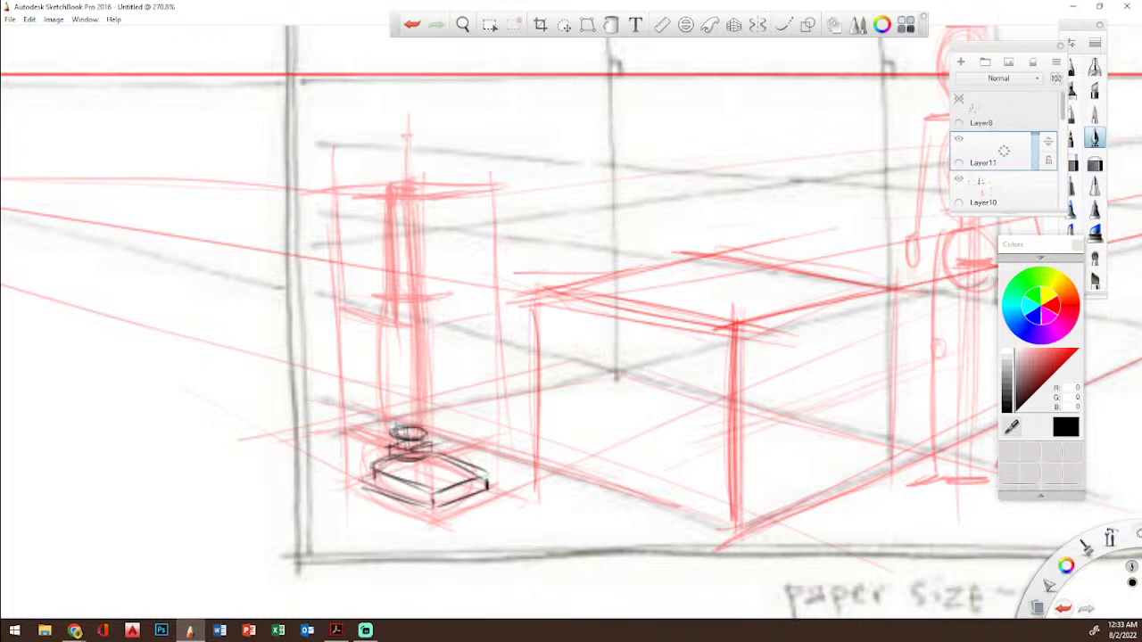
# Step: Draw the vacuum's cylindrical body in black above the base ellipse, with a top rim and curved cross-contours
pyautogui.moveTo(390, 384); pyautogui.dragTo(387, 302)
pyautogui.moveTo(387, 342)
pyautogui.mouseDown()
pyautogui.moveTo(392, 421)
pyautogui.moveTo(424, 302)
pyautogui.moveTo(392, 434)
pyautogui.mouseUp()
pyautogui.moveTo(390, 303); pyautogui.dragTo(421, 294)
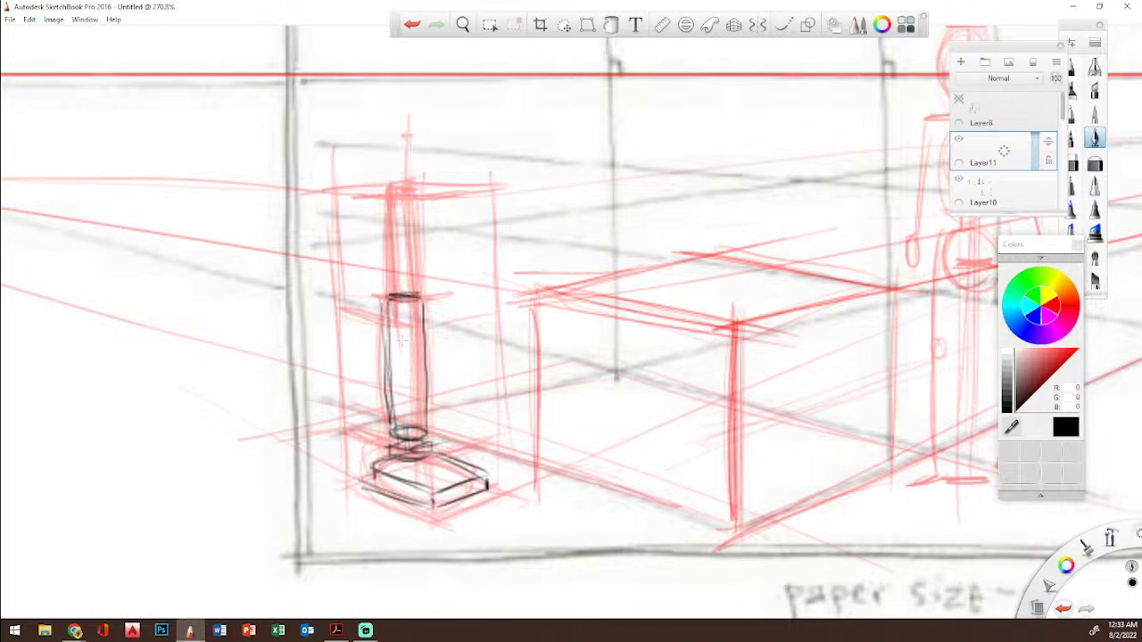
pyautogui.moveTo(400, 396)
pyautogui.mouseDown()
pyautogui.moveTo(413, 373)
pyautogui.moveTo(409, 349)
pyautogui.mouseUp()
# Step: Draw the tapered handle rising from the top of the vacuum's body to the upper red guide
pyautogui.moveTo(403, 295); pyautogui.dragTo(398, 219)
pyautogui.moveTo(405, 291)
pyautogui.mouseDown()
pyautogui.moveTo(398, 193)
pyautogui.moveTo(389, 191)
pyautogui.moveTo(403, 220)
pyautogui.mouseUp()
pyautogui.moveTo(392, 181); pyautogui.dragTo(406, 298)
pyautogui.moveTo(402, 221); pyautogui.dragTo(402, 293)
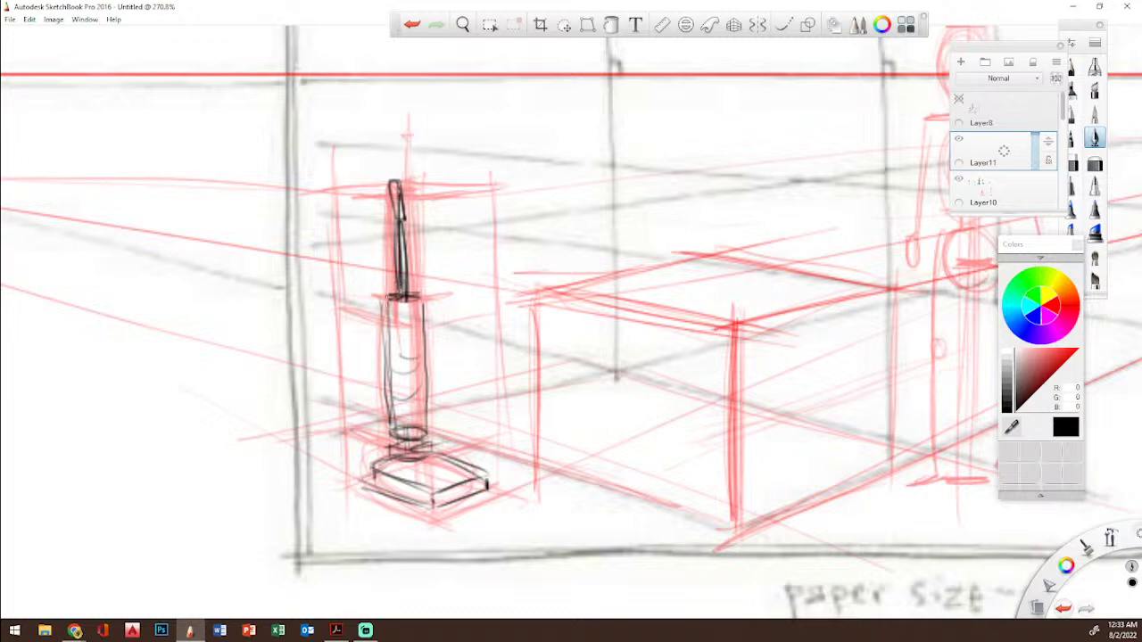
# Step: Add the curved hose along the vacuum's body and a power cord running over the floor to a small plug
pyautogui.moveTo(384, 298)
pyautogui.mouseDown()
pyautogui.moveTo(375, 405)
pyautogui.moveTo(369, 374)
pyautogui.moveTo(397, 478)
pyautogui.moveTo(380, 392)
pyautogui.moveTo(386, 419)
pyautogui.moveTo(389, 301)
pyautogui.mouseUp()
pyautogui.moveTo(384, 346)
pyautogui.mouseDown()
pyautogui.moveTo(391, 282)
pyautogui.moveTo(369, 376)
pyautogui.moveTo(383, 418)
pyautogui.mouseUp()
pyautogui.moveTo(373, 472)
pyautogui.mouseDown()
pyautogui.moveTo(353, 528)
pyautogui.moveTo(426, 541)
pyautogui.moveTo(499, 534)
pyautogui.moveTo(571, 510)
pyautogui.moveTo(607, 481)
pyautogui.moveTo(617, 433)
pyautogui.mouseUp()
pyautogui.moveTo(562, 526)
pyautogui.mouseDown()
pyautogui.moveTo(624, 427)
pyautogui.moveTo(610, 446)
pyautogui.mouseUp()
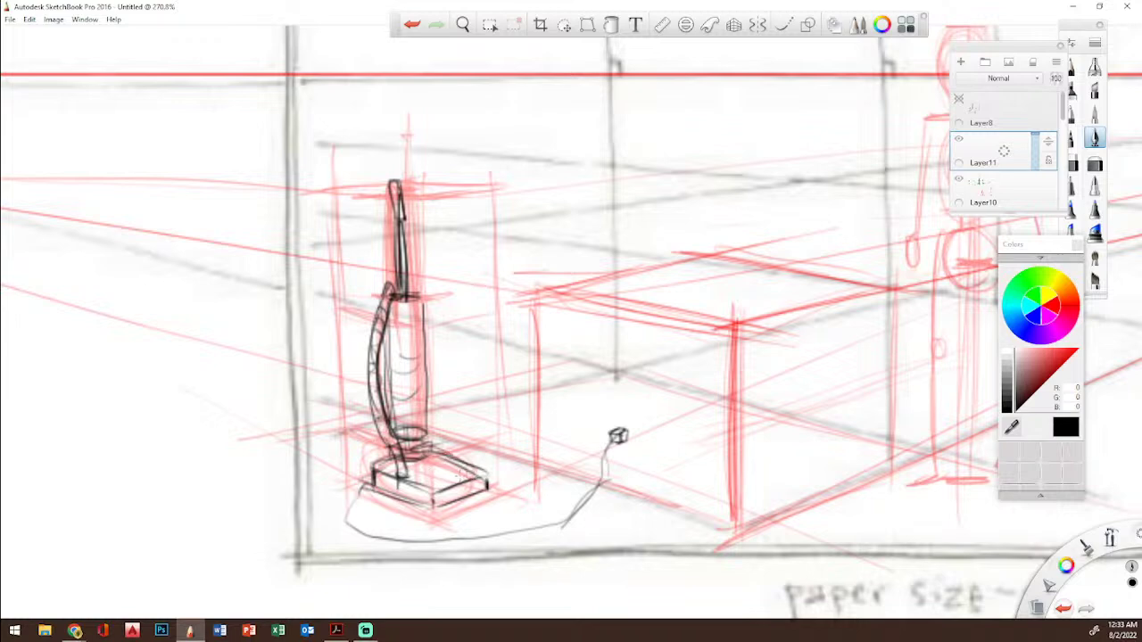
# Step: Darken the edges of the vacuum's base and neck, and add curved bands around the body and handle details
pyautogui.moveTo(433, 492)
pyautogui.mouseDown()
pyautogui.moveTo(480, 471)
pyautogui.moveTo(484, 491)
pyautogui.moveTo(435, 503)
pyautogui.mouseUp()
pyautogui.moveTo(416, 465); pyautogui.dragTo(446, 467)
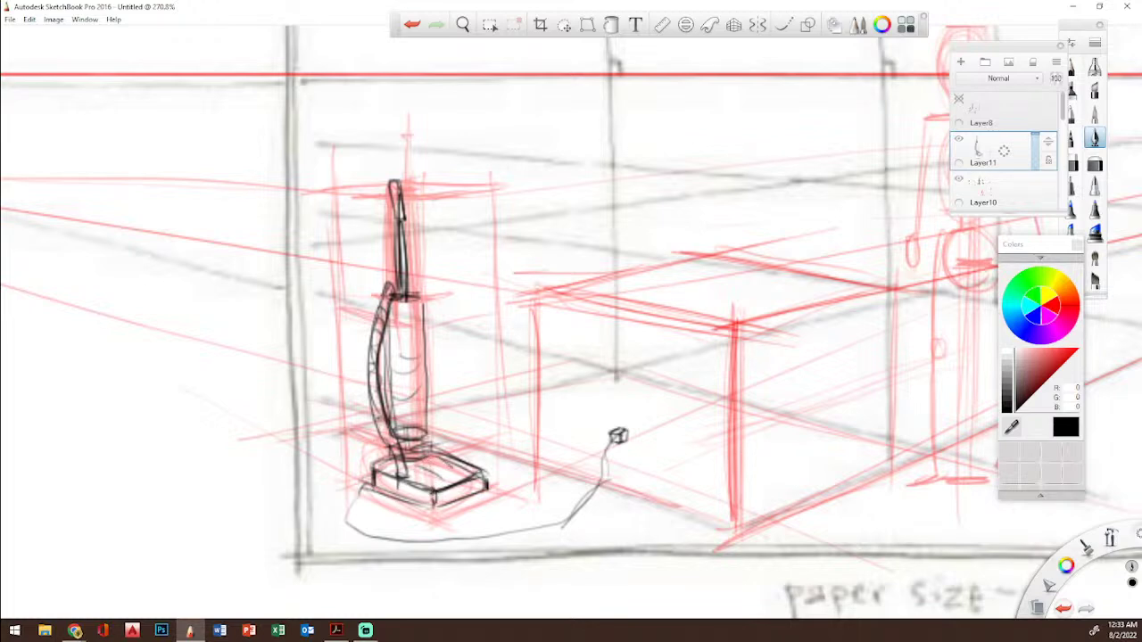
pyautogui.moveTo(427, 441); pyautogui.dragTo(427, 456)
pyautogui.moveTo(395, 384)
pyautogui.mouseDown()
pyautogui.moveTo(407, 351)
pyautogui.moveTo(388, 347)
pyautogui.moveTo(404, 337)
pyautogui.moveTo(407, 347)
pyautogui.moveTo(421, 292)
pyautogui.mouseUp()
pyautogui.moveTo(394, 200); pyautogui.dragTo(403, 189)
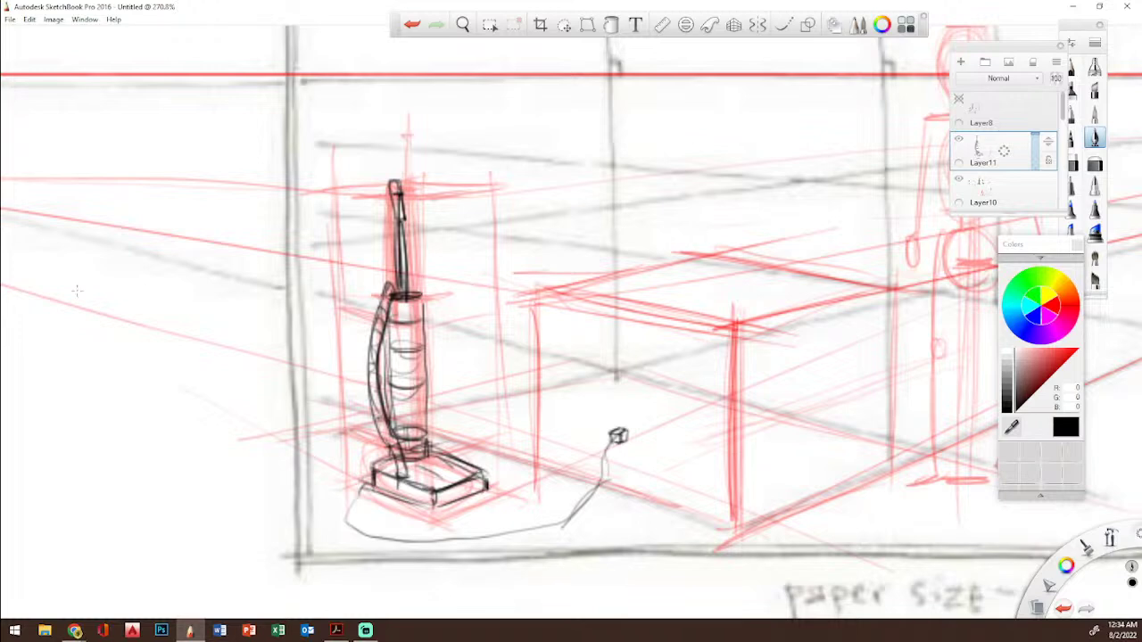
pyautogui.moveTo(379, 428); pyautogui.dragTo(398, 478)
# Step: Set the drawing colour to red and sketch a low perspective box on top of the table block
pyautogui.click(1066, 314)
pyautogui.moveTo(639, 284)
pyautogui.mouseDown()
pyautogui.moveTo(736, 308)
pyautogui.moveTo(808, 279)
pyautogui.mouseUp()
pyautogui.moveTo(704, 301); pyautogui.dragTo(807, 277)
pyautogui.moveTo(648, 286)
pyautogui.mouseDown()
pyautogui.moveTo(749, 261)
pyautogui.moveTo(670, 278)
pyautogui.moveTo(804, 277)
pyautogui.mouseUp()
pyautogui.moveTo(711, 301)
pyautogui.mouseDown()
pyautogui.moveTo(649, 271)
pyautogui.moveTo(645, 235)
pyautogui.moveTo(646, 284)
pyautogui.mouseUp()
pyautogui.moveTo(712, 236)
pyautogui.mouseDown()
pyautogui.moveTo(645, 237)
pyautogui.moveTo(867, 203)
pyautogui.mouseUp()
pyautogui.moveTo(644, 231); pyautogui.dragTo(806, 204)
pyautogui.moveTo(713, 236)
pyautogui.mouseDown()
pyautogui.moveTo(830, 210)
pyautogui.moveTo(826, 267)
pyautogui.mouseUp()
pyautogui.moveTo(817, 207)
pyautogui.mouseDown()
pyautogui.moveTo(814, 279)
pyautogui.moveTo(819, 227)
pyautogui.mouseUp()
pyautogui.moveTo(721, 235)
pyautogui.mouseDown()
pyautogui.moveTo(718, 302)
pyautogui.moveTo(817, 247)
pyautogui.mouseUp()
pyautogui.moveTo(633, 252); pyautogui.dragTo(710, 235)
pyautogui.moveTo(743, 241); pyautogui.dragTo(821, 233)
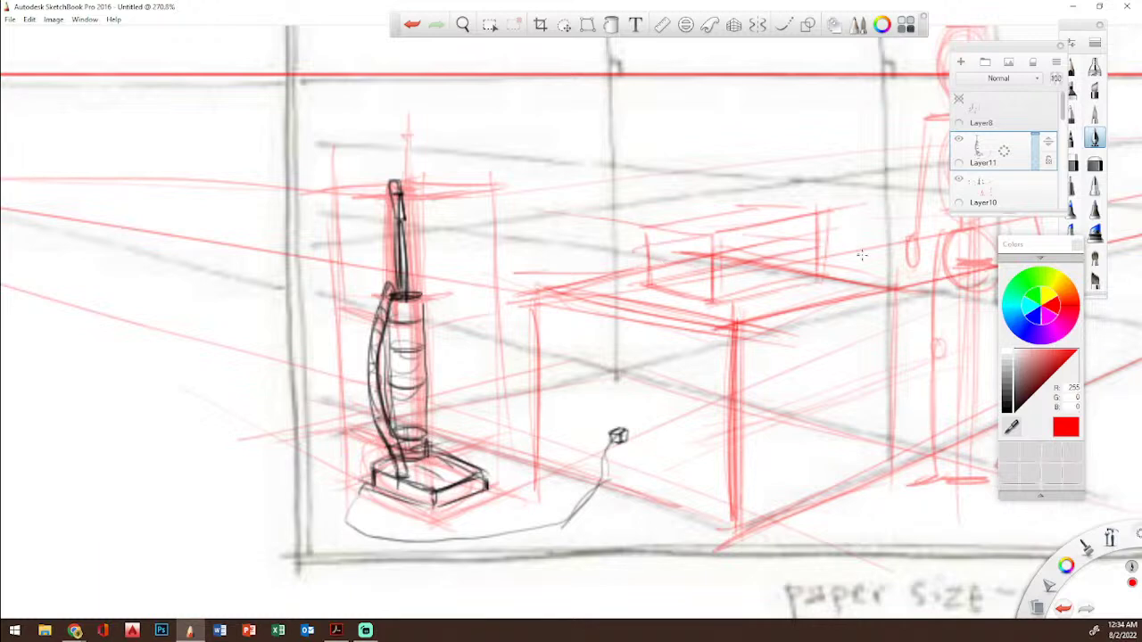
# Step: Switch to near-black (26, 26, 26) and draw a car inside the small red box, with wheels, curved roof and front end
pyautogui.click(1009, 409)
pyautogui.moveTo(732, 269)
pyautogui.mouseDown()
pyautogui.moveTo(662, 275)
pyautogui.moveTo(705, 259)
pyautogui.moveTo(694, 243)
pyautogui.moveTo(708, 230)
pyautogui.moveTo(759, 241)
pyautogui.moveTo(742, 259)
pyautogui.moveTo(763, 238)
pyautogui.moveTo(801, 245)
pyautogui.mouseUp()
pyautogui.moveTo(730, 223)
pyautogui.mouseDown()
pyautogui.moveTo(785, 233)
pyautogui.moveTo(769, 218)
pyautogui.moveTo(758, 230)
pyautogui.moveTo(789, 254)
pyautogui.moveTo(790, 232)
pyautogui.moveTo(810, 240)
pyautogui.moveTo(808, 265)
pyautogui.moveTo(737, 284)
pyautogui.moveTo(781, 277)
pyautogui.mouseUp()
pyautogui.moveTo(795, 262)
pyautogui.mouseDown()
pyautogui.moveTo(806, 265)
pyautogui.moveTo(764, 278)
pyautogui.moveTo(763, 256)
pyautogui.moveTo(812, 239)
pyautogui.mouseUp()
pyautogui.moveTo(735, 259)
pyautogui.mouseDown()
pyautogui.moveTo(754, 241)
pyautogui.moveTo(796, 236)
pyautogui.moveTo(703, 255)
pyautogui.moveTo(738, 250)
pyautogui.moveTo(740, 238)
pyautogui.mouseUp()
pyautogui.moveTo(735, 251); pyautogui.dragTo(747, 230)
pyautogui.moveTo(689, 253)
pyautogui.mouseDown()
pyautogui.moveTo(707, 232)
pyautogui.moveTo(733, 228)
pyautogui.mouseUp()
pyautogui.moveTo(718, 241); pyautogui.dragTo(751, 219)
pyautogui.moveTo(714, 228); pyautogui.dragTo(781, 214)
pyautogui.moveTo(681, 257)
pyautogui.mouseDown()
pyautogui.moveTo(719, 246)
pyautogui.moveTo(688, 252)
pyautogui.mouseUp()
pyautogui.moveTo(671, 268)
pyautogui.mouseDown()
pyautogui.moveTo(717, 249)
pyautogui.moveTo(681, 250)
pyautogui.mouseUp()
pyautogui.moveTo(668, 271)
pyautogui.mouseDown()
pyautogui.moveTo(728, 252)
pyautogui.moveTo(700, 253)
pyautogui.mouseUp()
pyautogui.moveTo(696, 275)
pyautogui.mouseDown()
pyautogui.moveTo(739, 266)
pyautogui.moveTo(668, 269)
pyautogui.moveTo(667, 280)
pyautogui.mouseUp()
pyautogui.moveTo(662, 275)
pyautogui.mouseDown()
pyautogui.moveTo(730, 295)
pyautogui.moveTo(733, 268)
pyautogui.mouseUp()
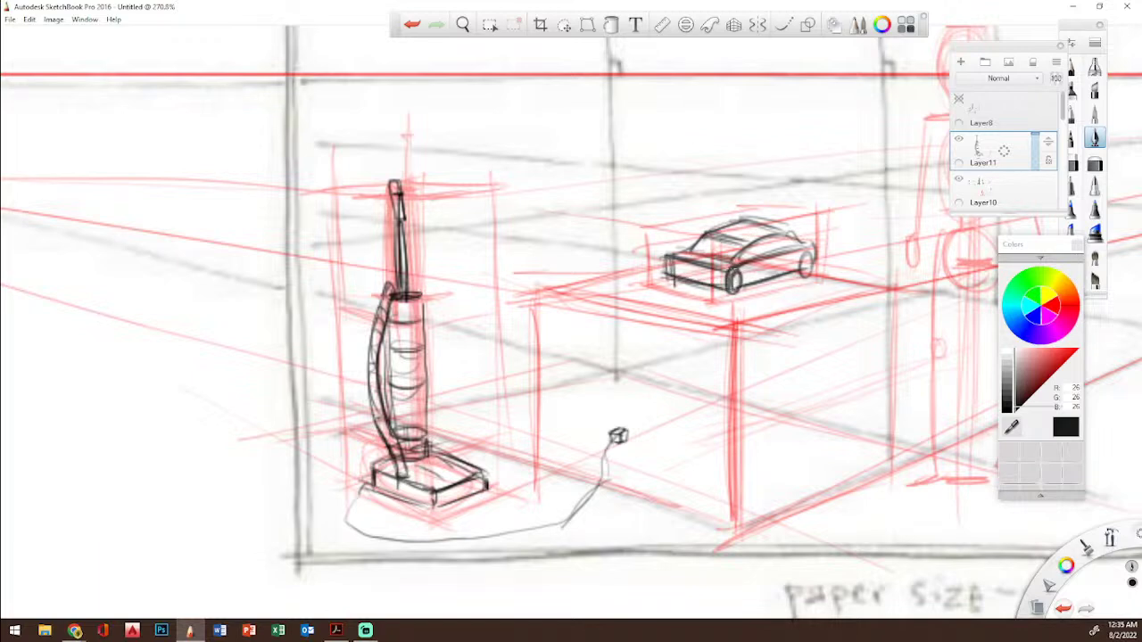
# Step: Add side shading, mirrors and a firmer roofline to the car
pyautogui.moveTo(804, 253)
pyautogui.mouseDown()
pyautogui.moveTo(803, 275)
pyautogui.moveTo(765, 261)
pyautogui.moveTo(787, 255)
pyautogui.moveTo(762, 256)
pyautogui.mouseUp()
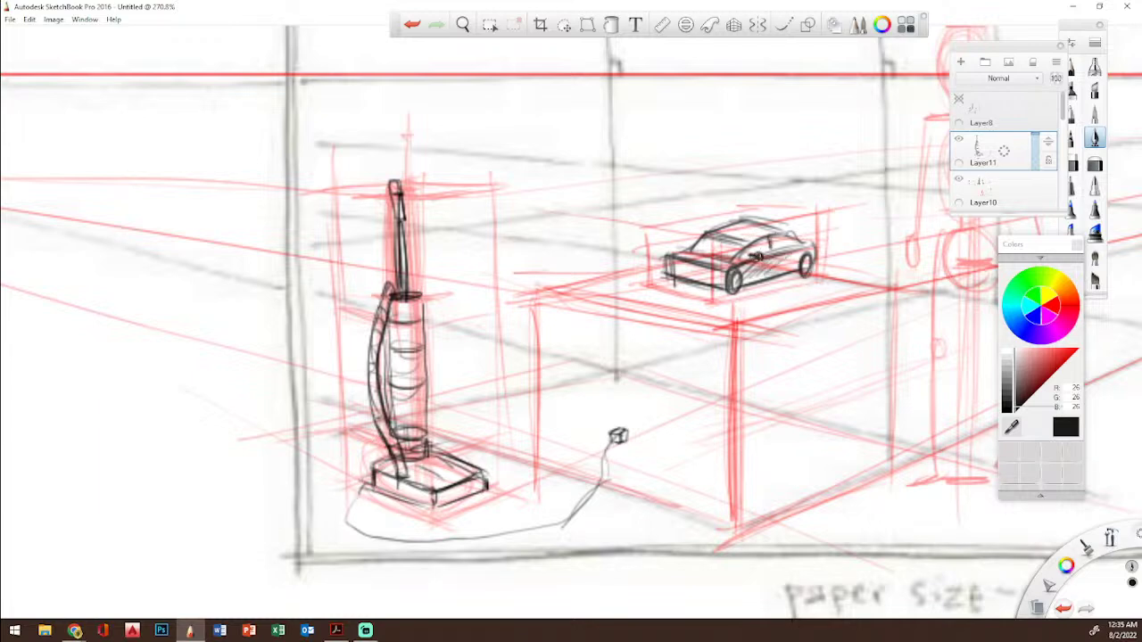
pyautogui.moveTo(687, 240)
pyautogui.mouseDown()
pyautogui.moveTo(665, 259)
pyautogui.moveTo(714, 284)
pyautogui.mouseUp()
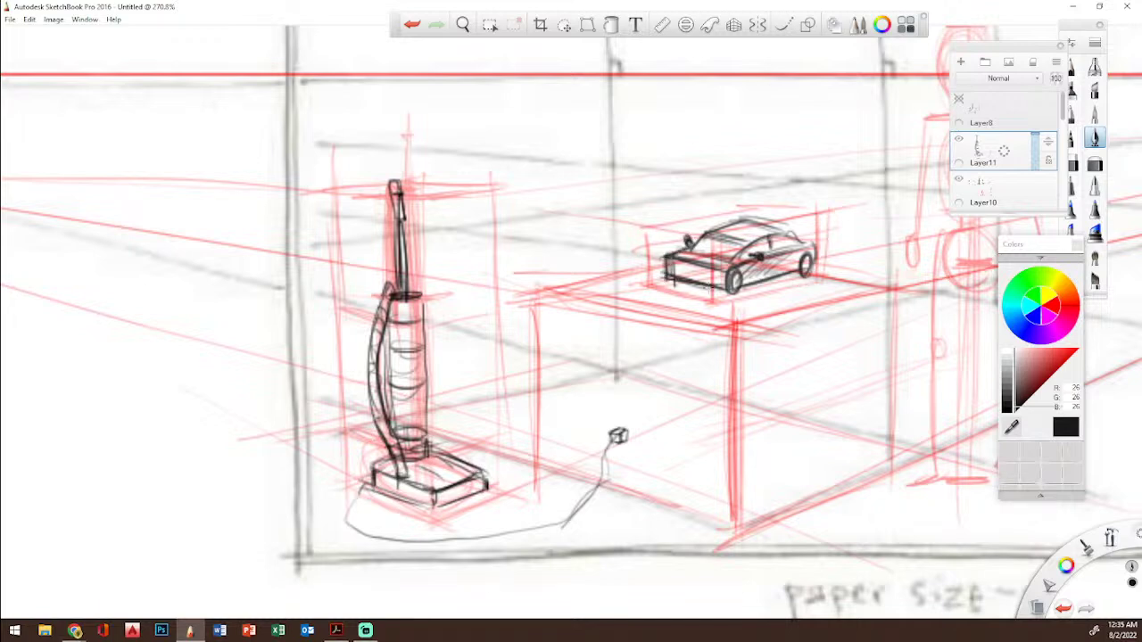
pyautogui.moveTo(755, 220); pyautogui.dragTo(808, 248)
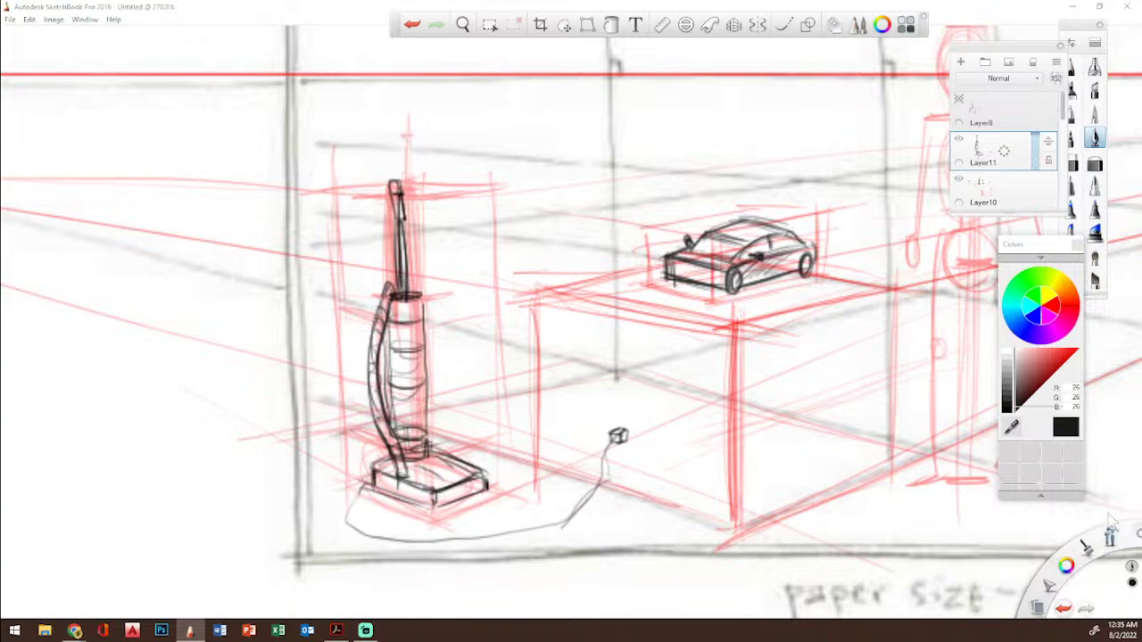
# Step: Sketch a standing human figure in dark lines over the red mannequin, with head, torso, one arm and striding legs
pyautogui.moveTo(1107, 533); pyautogui.dragTo(1104, 505)
pyautogui.moveTo(797, 293); pyautogui.dragTo(515, 365)
pyautogui.press('space')
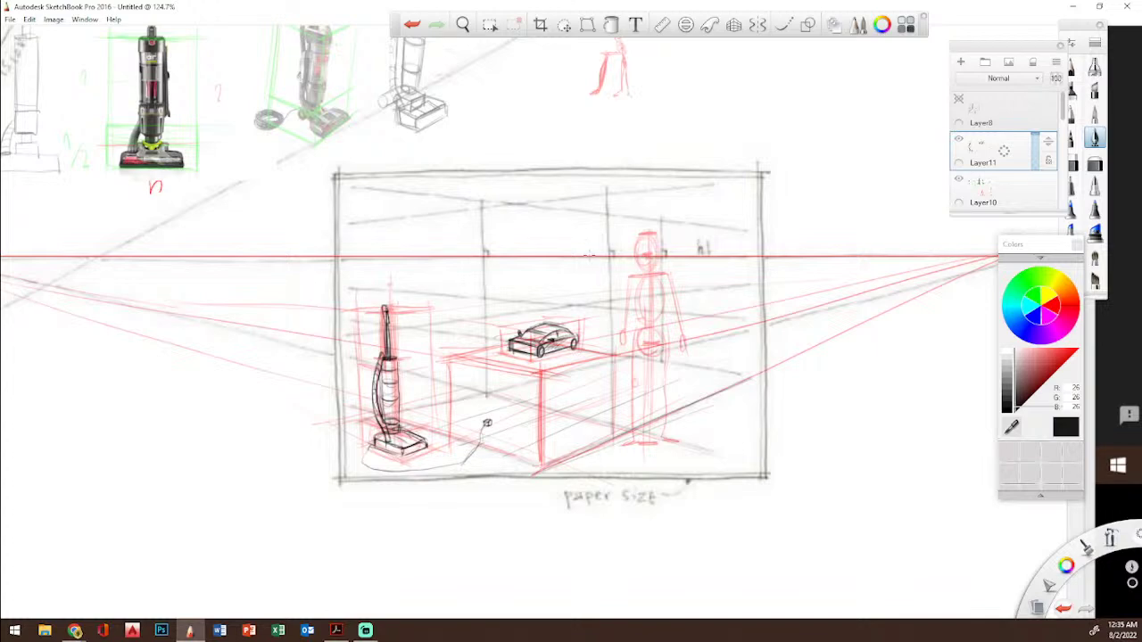
pyautogui.moveTo(642, 234)
pyautogui.mouseDown()
pyautogui.moveTo(635, 252)
pyautogui.moveTo(656, 268)
pyautogui.moveTo(640, 264)
pyautogui.moveTo(626, 293)
pyautogui.moveTo(647, 289)
pyautogui.moveTo(642, 310)
pyautogui.moveTo(675, 343)
pyautogui.mouseUp()
pyautogui.moveTo(660, 272)
pyautogui.mouseDown()
pyautogui.moveTo(672, 305)
pyautogui.moveTo(639, 362)
pyautogui.mouseUp()
pyautogui.moveTo(644, 336); pyautogui.dragTo(640, 414)
pyautogui.moveTo(635, 371)
pyautogui.mouseDown()
pyautogui.moveTo(624, 446)
pyautogui.moveTo(639, 448)
pyautogui.mouseUp()
pyautogui.moveTo(662, 343); pyautogui.dragTo(682, 397)
pyautogui.moveTo(658, 371)
pyautogui.mouseDown()
pyautogui.moveTo(703, 451)
pyautogui.moveTo(674, 379)
pyautogui.mouseUp()
pyautogui.moveTo(688, 437)
pyautogui.mouseDown()
pyautogui.moveTo(658, 362)
pyautogui.moveTo(668, 337)
pyautogui.moveTo(679, 378)
pyautogui.mouseUp()
pyautogui.moveTo(653, 341)
pyautogui.mouseDown()
pyautogui.moveTo(662, 369)
pyautogui.moveTo(635, 404)
pyautogui.moveTo(630, 451)
pyautogui.moveTo(650, 459)
pyautogui.mouseUp()
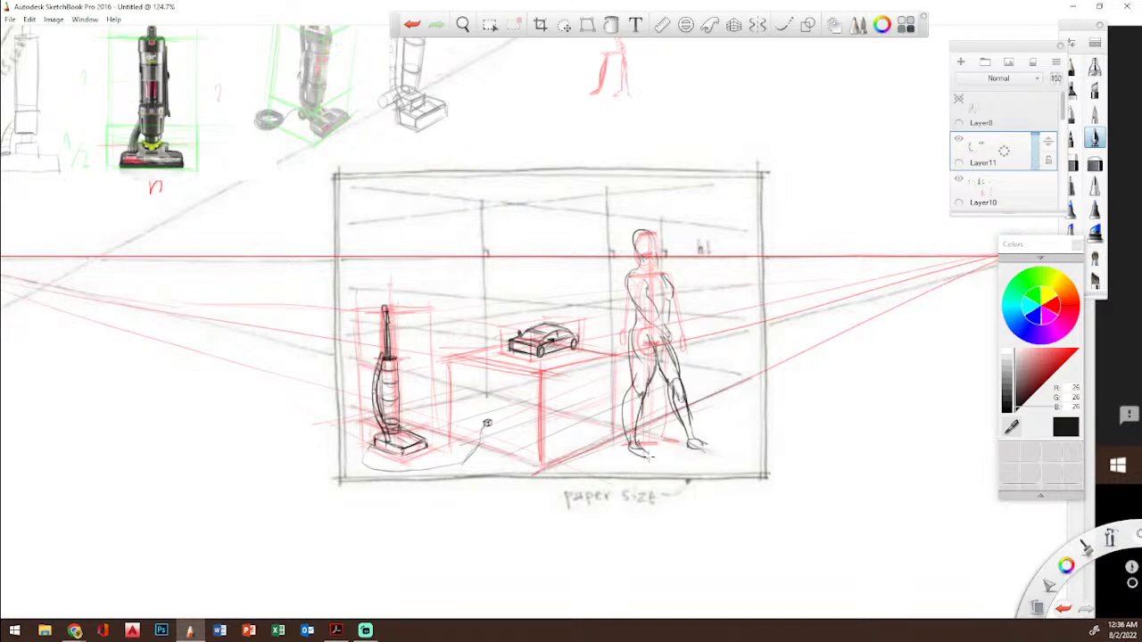
# Step: Add the figure's raised arm bent behind the head, the face and neck lines, and the clothing edges
pyautogui.moveTo(660, 273)
pyautogui.mouseDown()
pyautogui.moveTo(687, 262)
pyautogui.moveTo(687, 277)
pyautogui.moveTo(686, 234)
pyautogui.moveTo(694, 259)
pyautogui.moveTo(688, 241)
pyautogui.moveTo(664, 270)
pyautogui.moveTo(685, 269)
pyautogui.mouseUp()
pyautogui.moveTo(649, 233)
pyautogui.mouseDown()
pyautogui.moveTo(655, 253)
pyautogui.moveTo(639, 257)
pyautogui.moveTo(656, 252)
pyautogui.mouseUp()
pyautogui.moveTo(633, 266)
pyautogui.mouseDown()
pyautogui.moveTo(644, 273)
pyautogui.moveTo(624, 280)
pyautogui.moveTo(664, 276)
pyautogui.mouseUp()
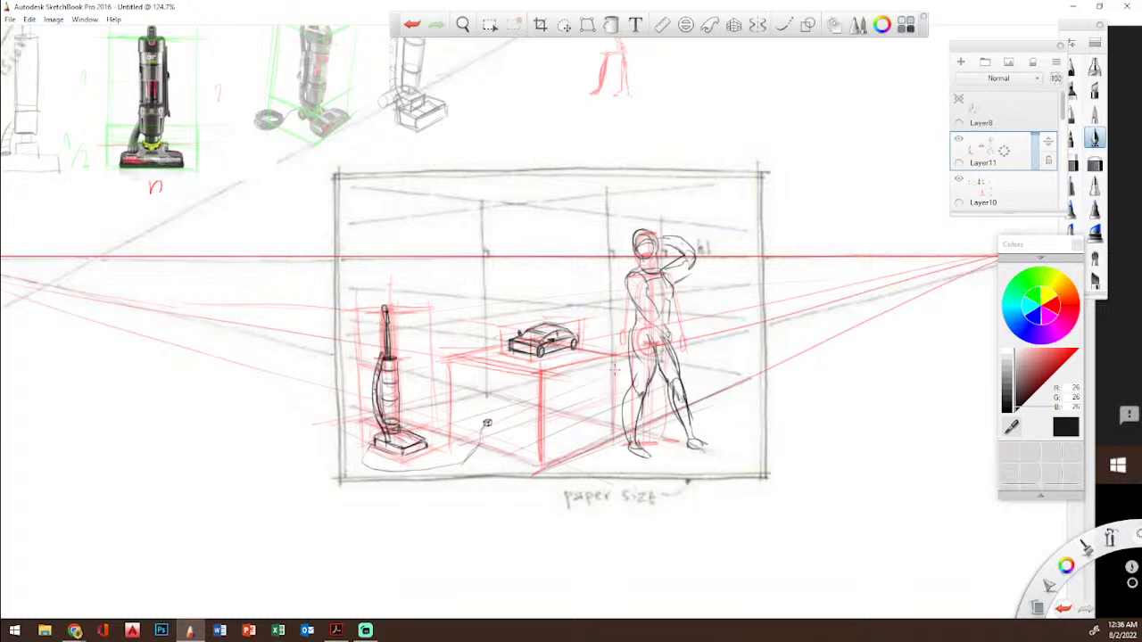
pyautogui.moveTo(657, 360)
pyautogui.mouseDown()
pyautogui.moveTo(632, 362)
pyautogui.moveTo(629, 340)
pyautogui.moveTo(673, 347)
pyautogui.moveTo(672, 357)
pyautogui.mouseUp()
pyautogui.press('space')
pyautogui.moveTo(678, 271)
pyautogui.mouseDown()
pyautogui.moveTo(616, 275)
pyautogui.moveTo(640, 340)
pyautogui.moveTo(633, 330)
pyautogui.mouseUp()
pyautogui.press('space')
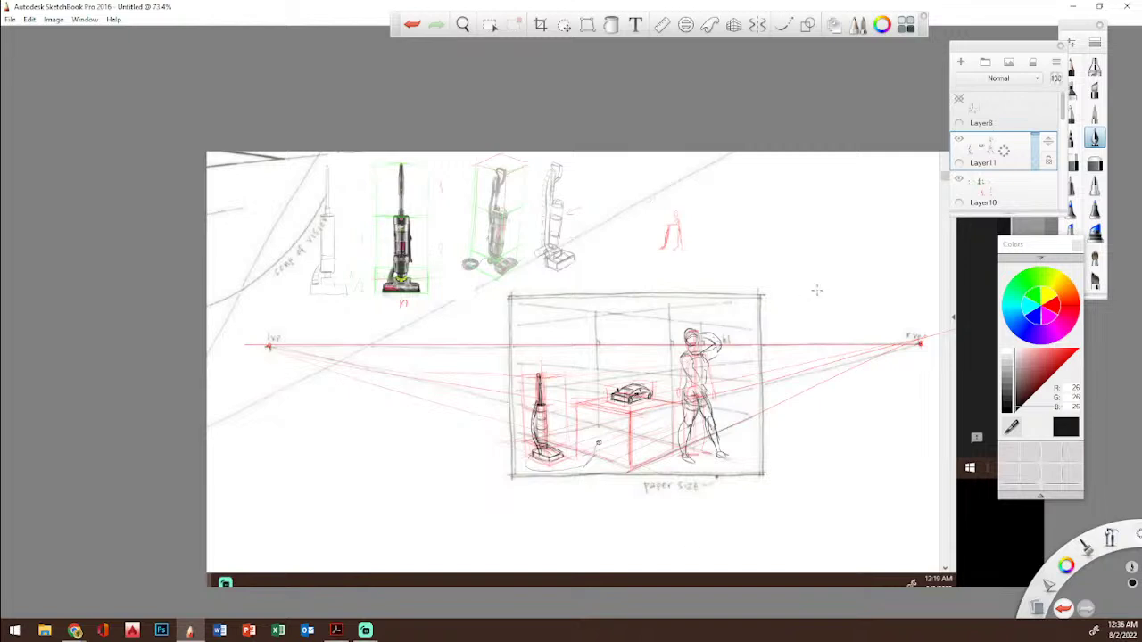
# Step: Toggle the dark sketch and red guide layers to compare them, and hide both Layer11 and Layer10
pyautogui.click(959, 139)
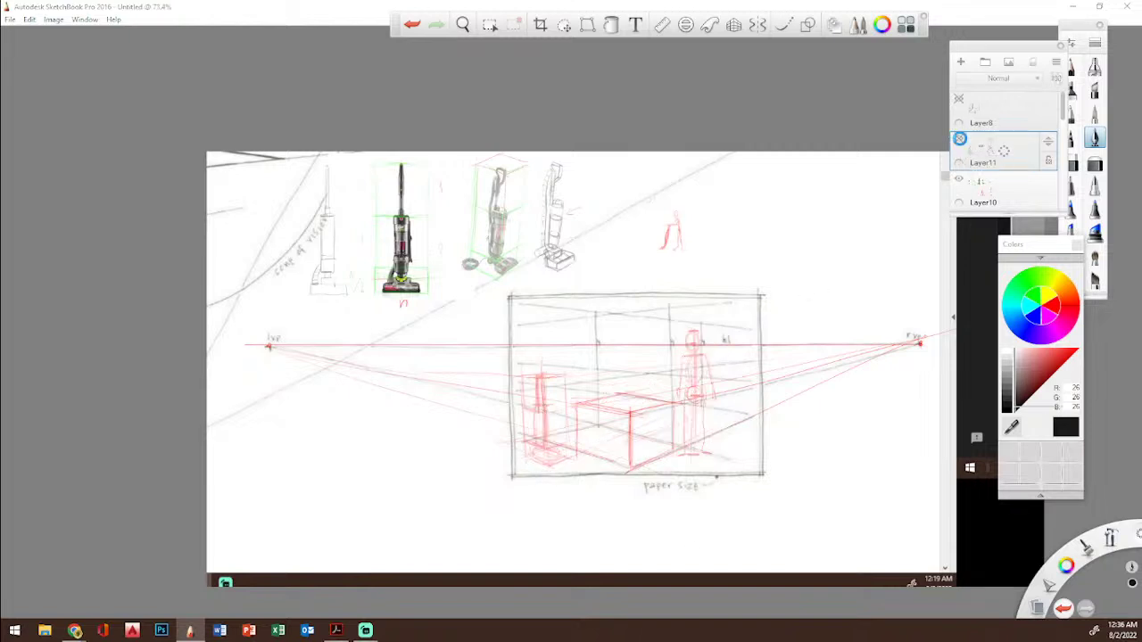
pyautogui.click(959, 139)
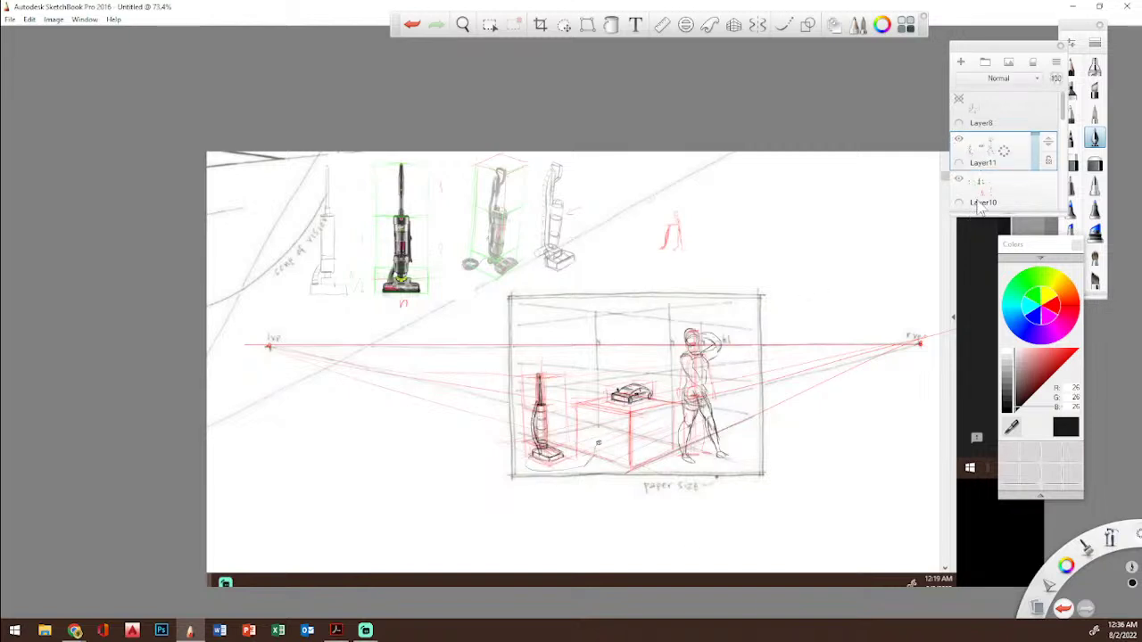
pyautogui.click(959, 140)
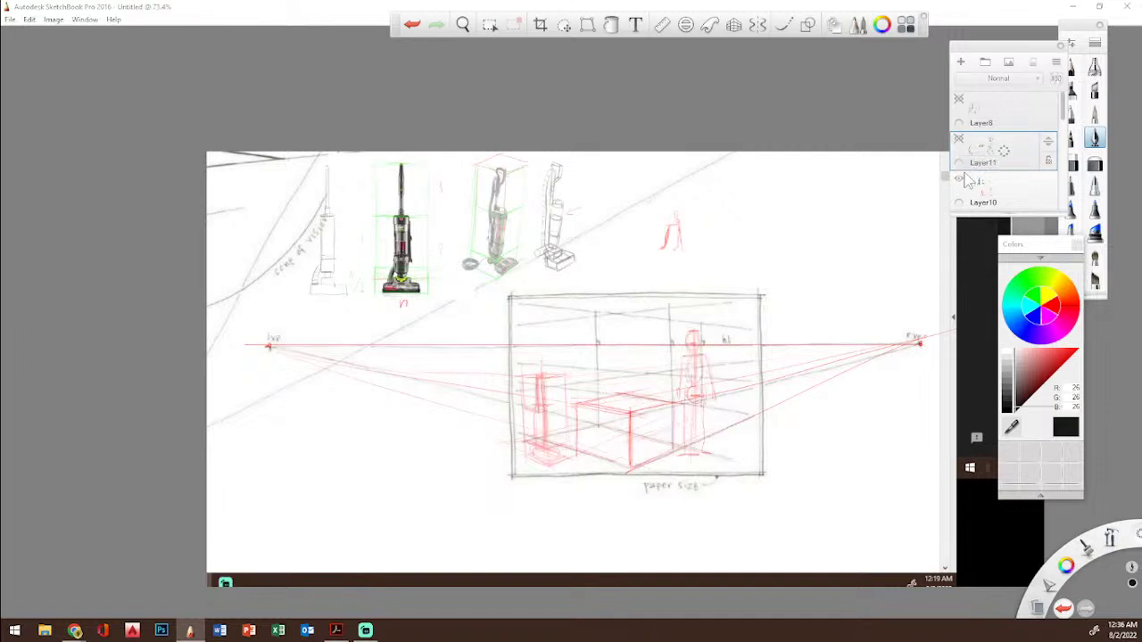
pyautogui.click(959, 179)
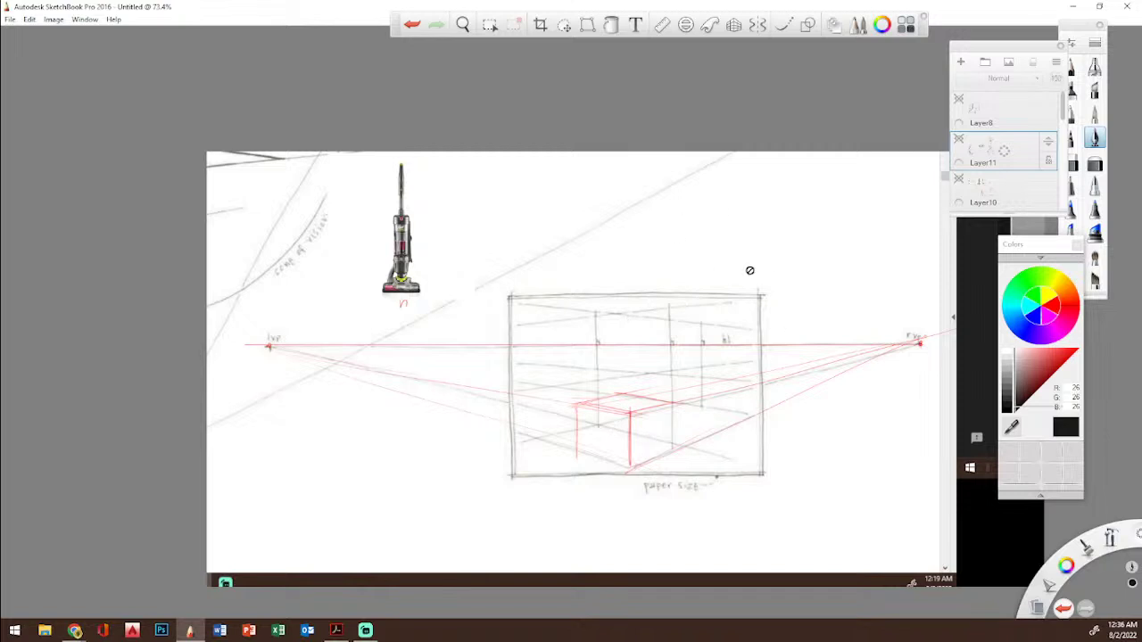
pyautogui.click(957, 143)
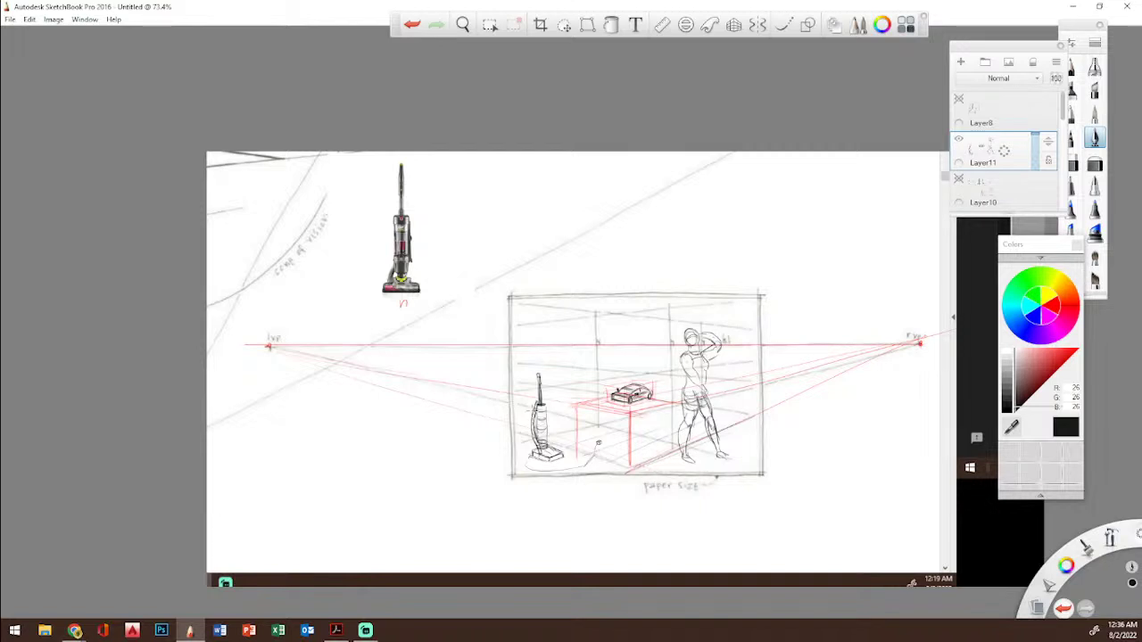
pyautogui.click(957, 143)
pyautogui.click(957, 143)
pyautogui.click(960, 145)
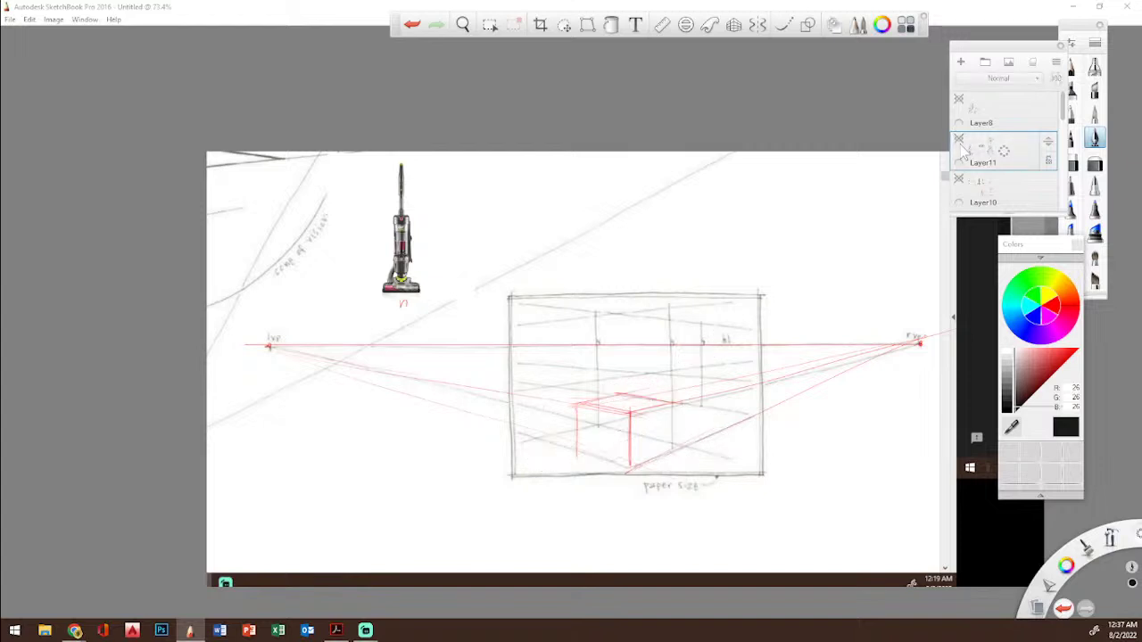
# Step: Add a new layer above Layer11 and paste the copied image onto the canvas
pyautogui.click(962, 63)
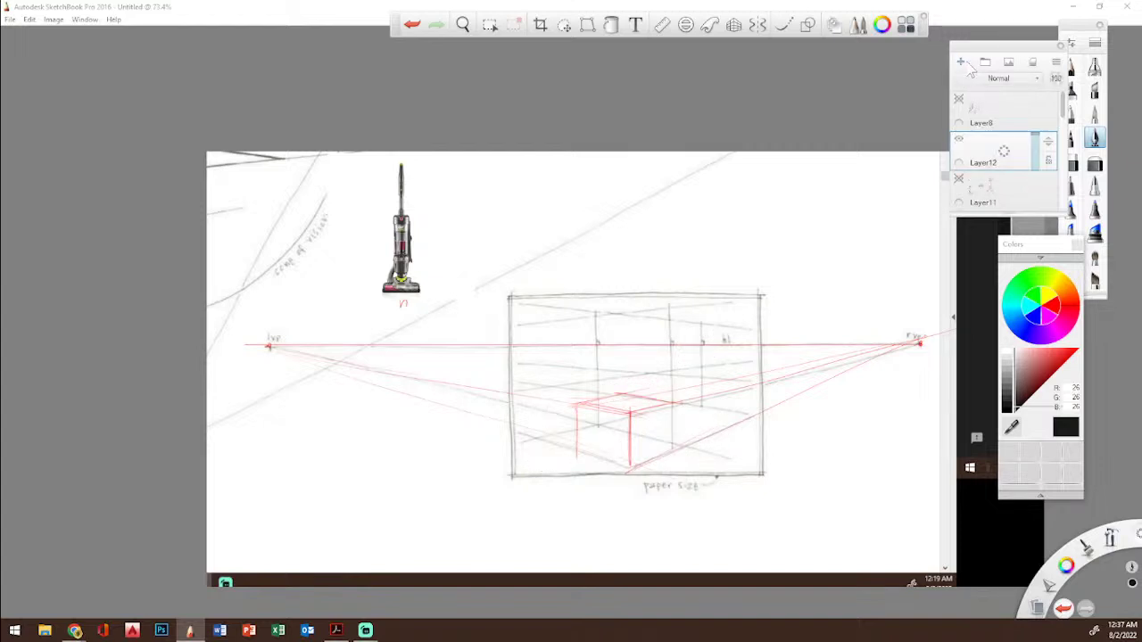
pyautogui.click(30, 19)
pyautogui.click(60, 104)
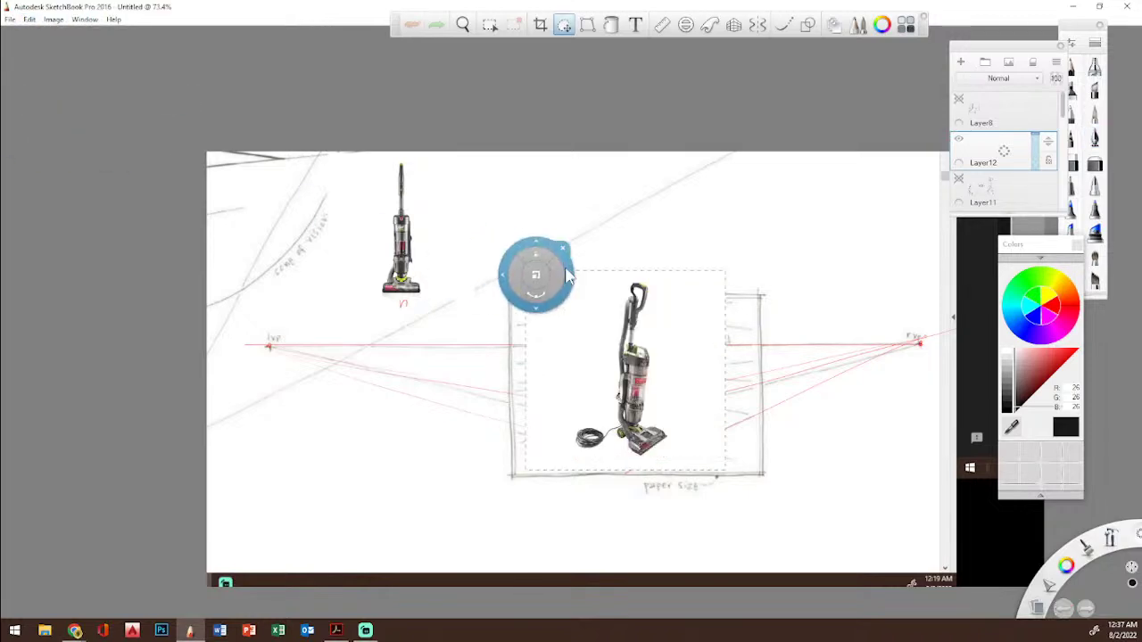
pyautogui.click(420, 473)
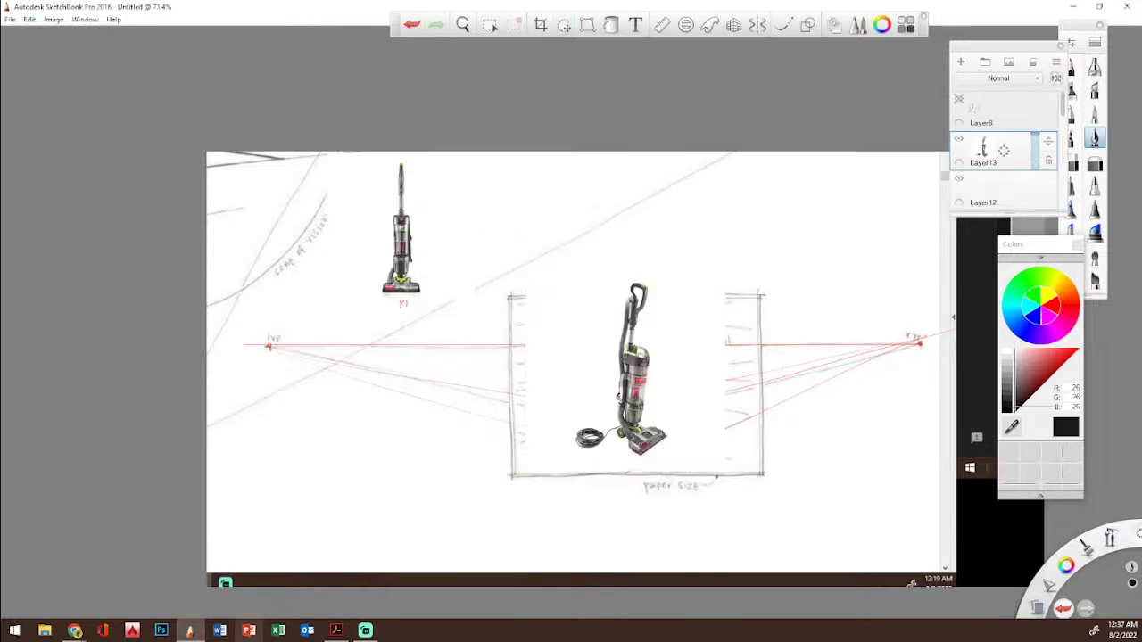
# Step: Switch to Acrobat and frame the complete two-point perspective layout at 150% zoom for capturing
pyautogui.click(336, 630)
pyautogui.scroll(3, 355, 395)
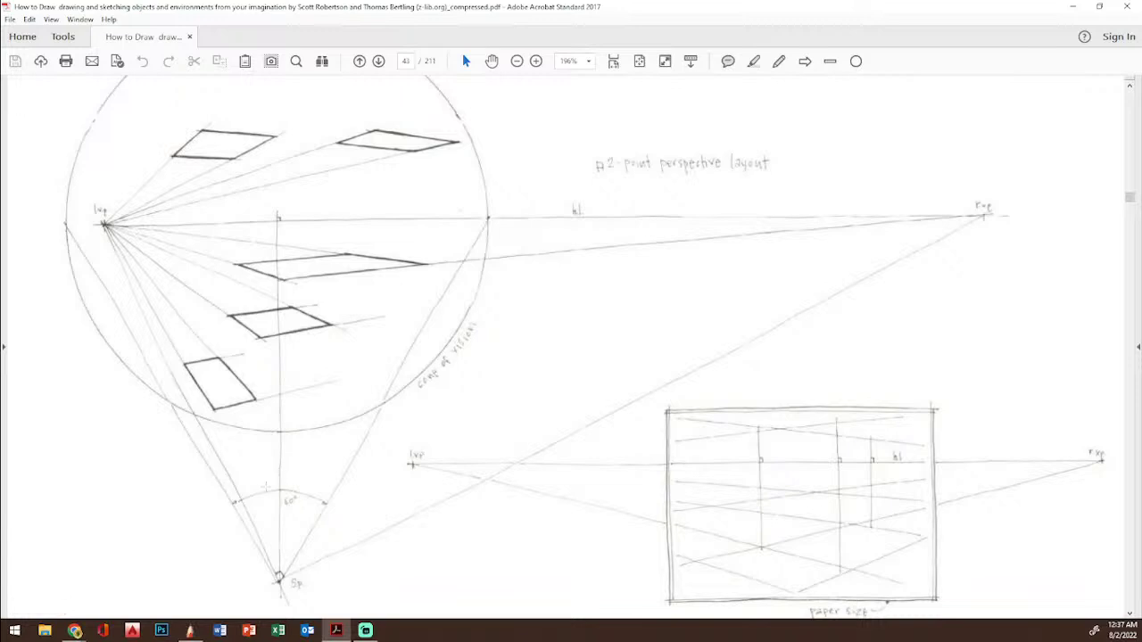
pyautogui.scroll(-1, 259, 479)
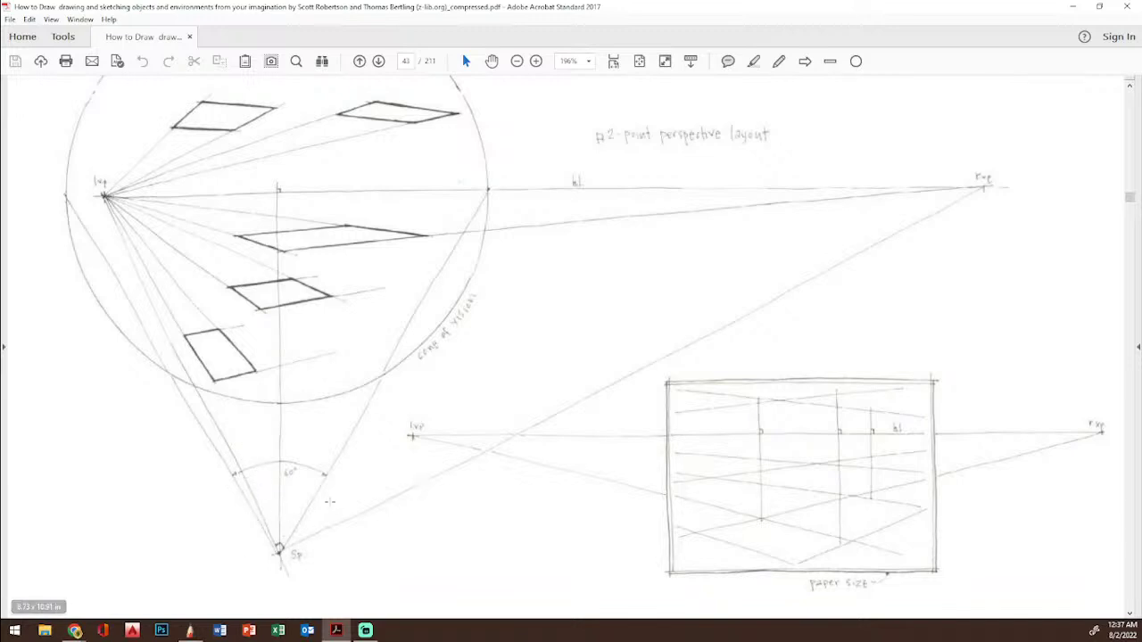
pyautogui.scroll(-1, 887, 326)
pyautogui.scroll(3, 767, 232)
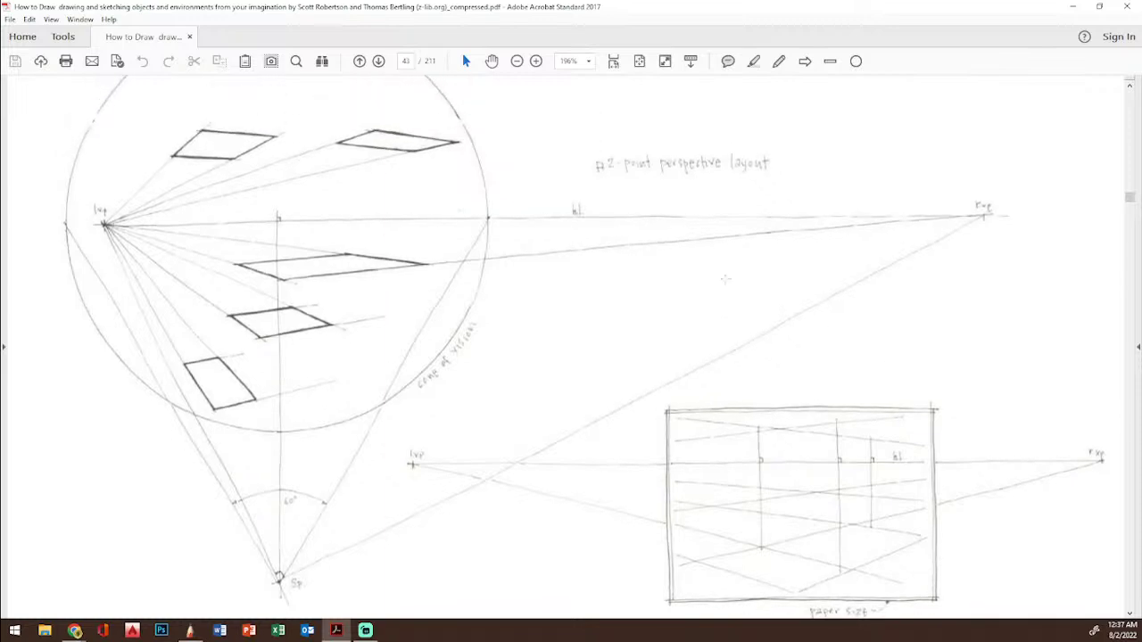
pyautogui.click(517, 64)
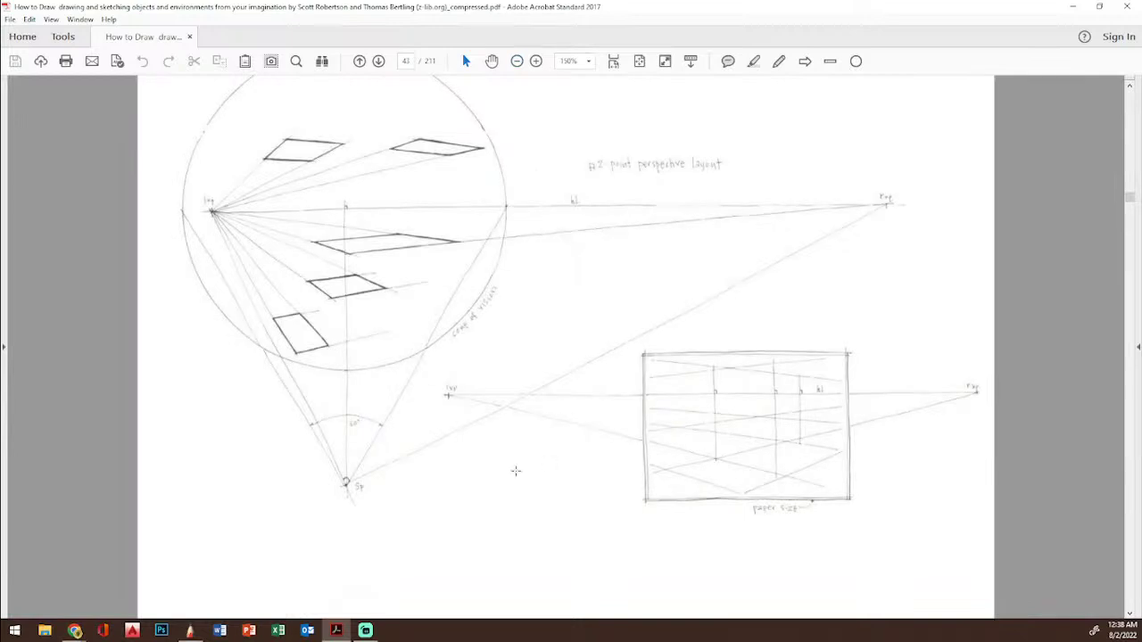
# Step: Return to SketchBook, paste the captured perspective layout above Layer12, and position it across the canvas
pyautogui.click(190, 631)
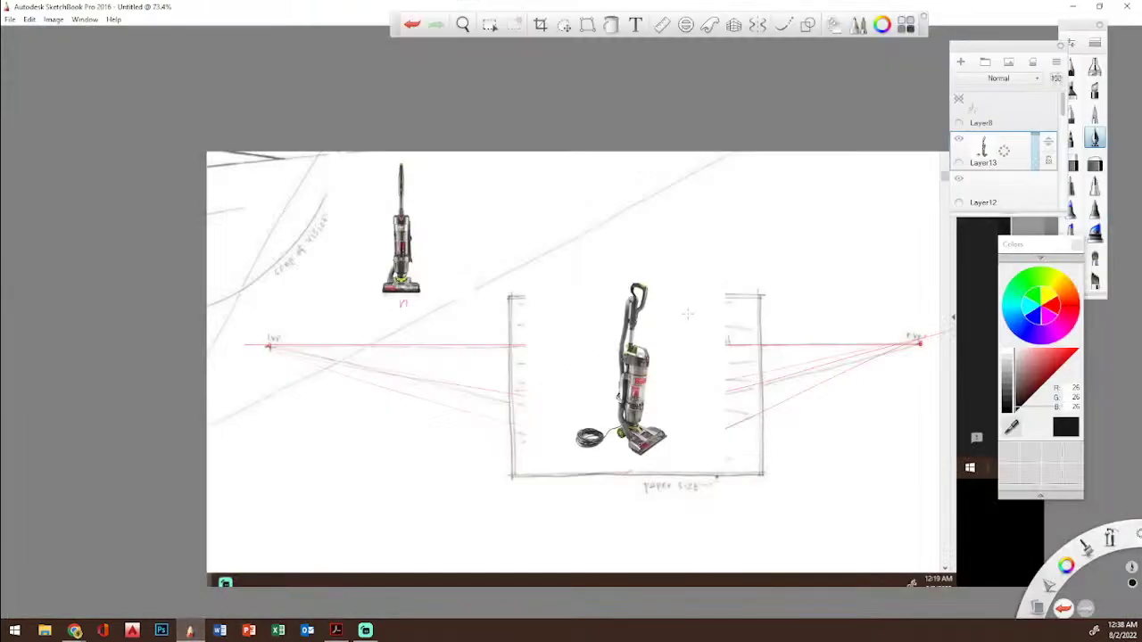
pyautogui.click(977, 198)
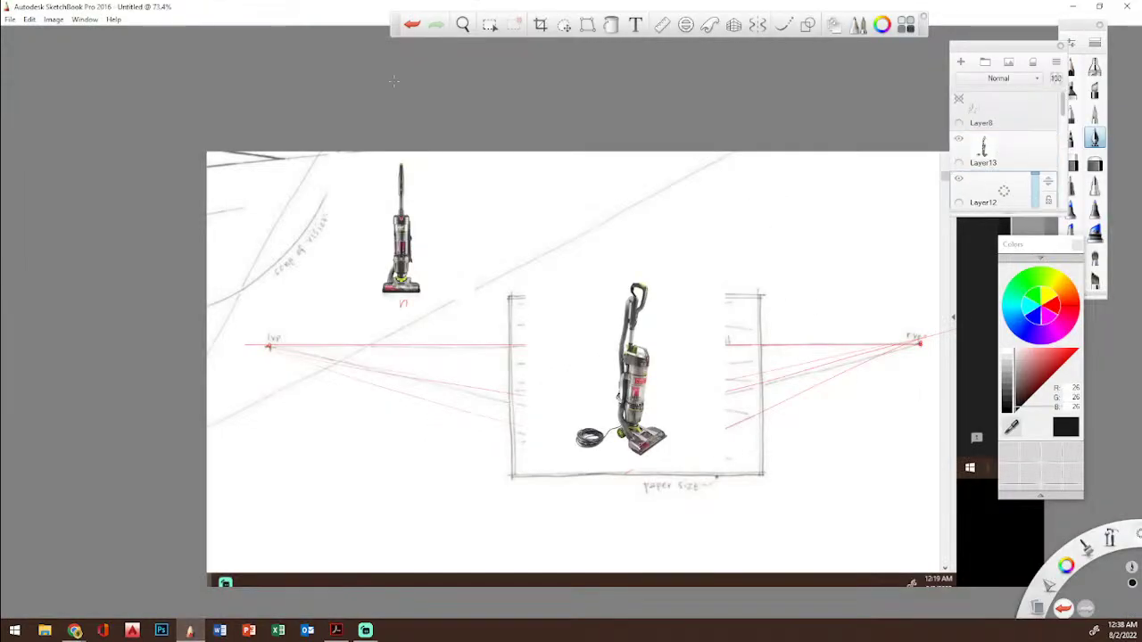
pyautogui.click(30, 19)
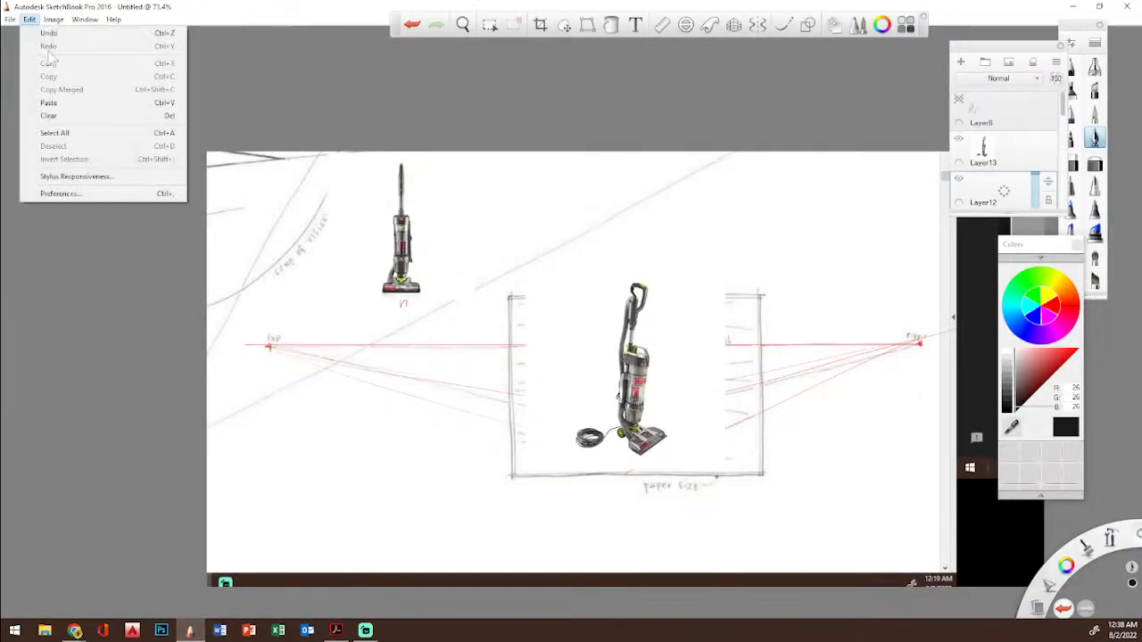
pyautogui.click(77, 100)
pyautogui.moveTo(585, 355); pyautogui.dragTo(903, 361)
pyautogui.moveTo(421, 302)
pyautogui.mouseDown()
pyautogui.moveTo(443, 305)
pyautogui.moveTo(473, 352)
pyautogui.moveTo(476, 324)
pyautogui.mouseUp()
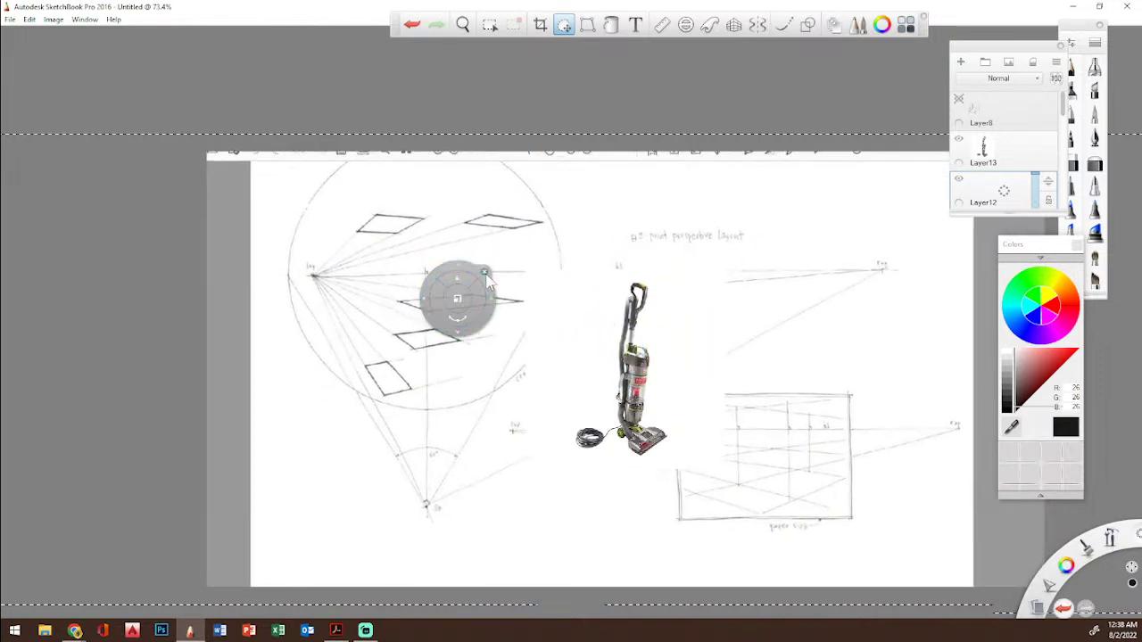
pyautogui.click(1094, 137)
# Step: Hide the pasted vacuum picture's layer and set the drawing colour to red
pyautogui.click(958, 140)
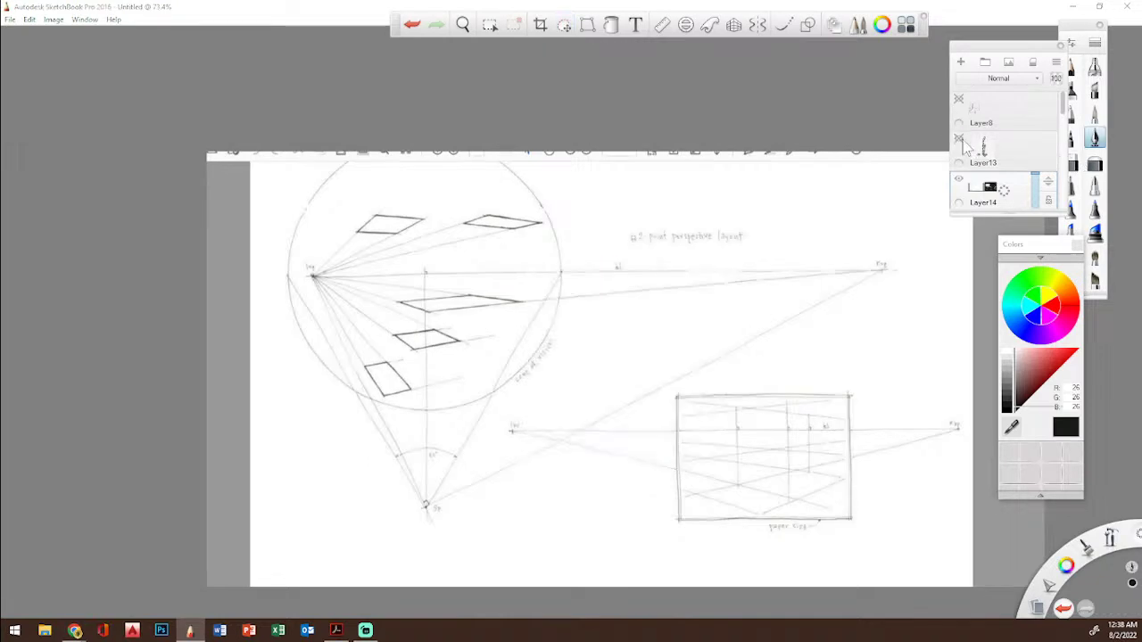
pyautogui.click(1131, 568)
pyautogui.moveTo(438, 262)
pyautogui.mouseDown()
pyautogui.moveTo(476, 269)
pyautogui.moveTo(490, 285)
pyautogui.moveTo(401, 186)
pyautogui.moveTo(346, 210)
pyautogui.mouseUp()
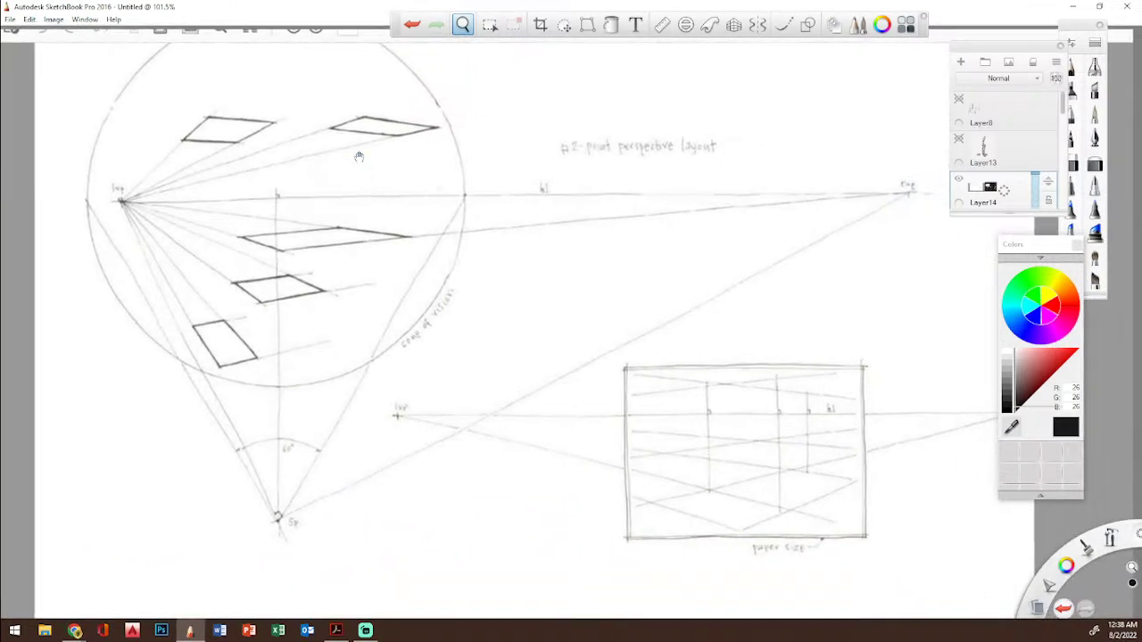
pyautogui.click(357, 163)
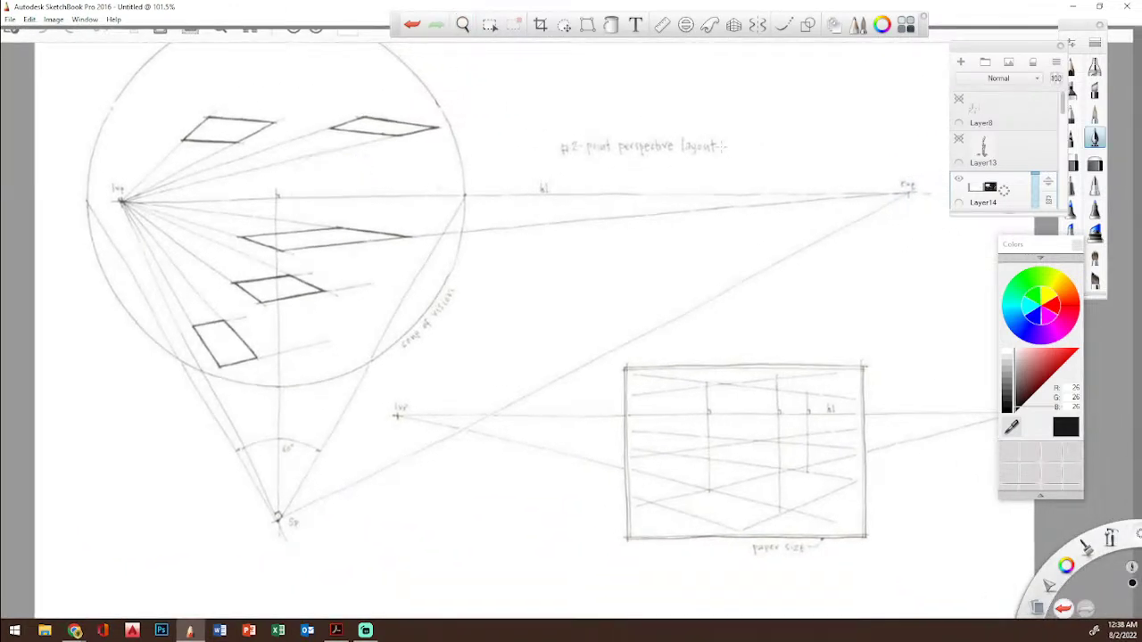
pyautogui.click(1059, 313)
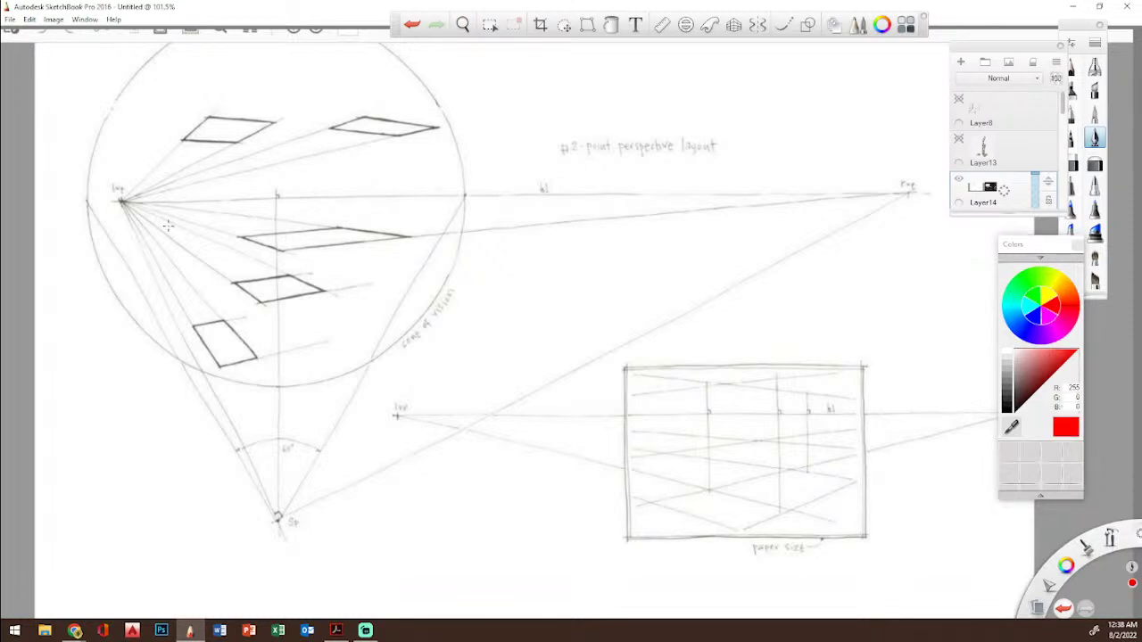
# Step: Trace the upper layout's horizon line and vertical centre line in red, plus a short line down from the left vanishing point
pyautogui.moveTo(122, 200); pyautogui.dragTo(927, 198)
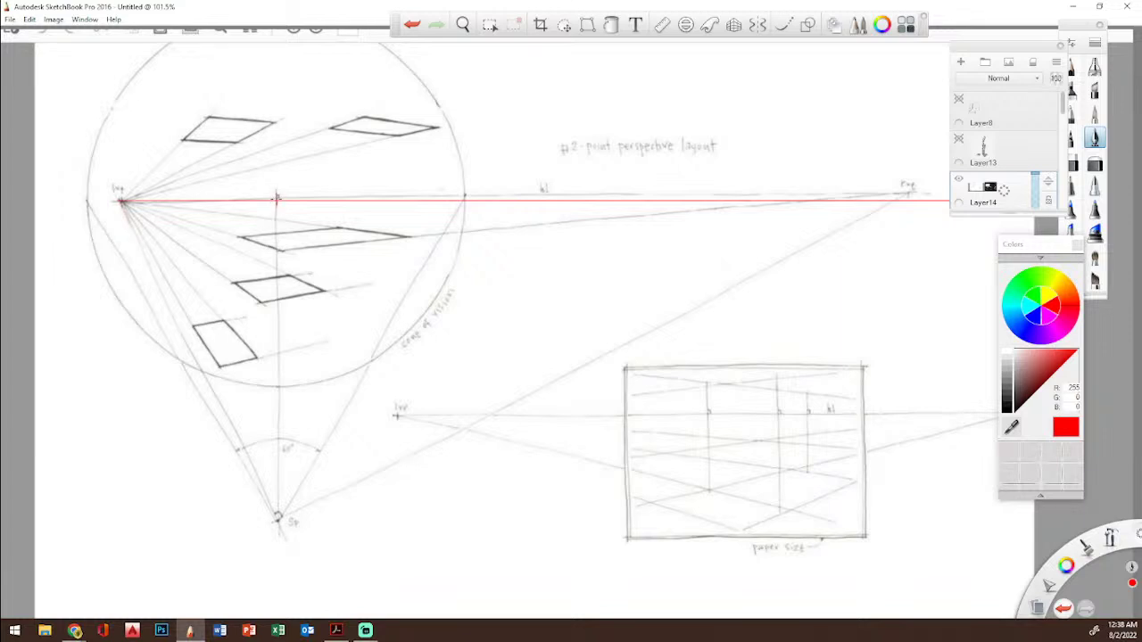
pyautogui.moveTo(276, 171)
pyautogui.mouseDown()
pyautogui.moveTo(286, 428)
pyautogui.moveTo(274, 500)
pyautogui.moveTo(274, 578)
pyautogui.mouseUp()
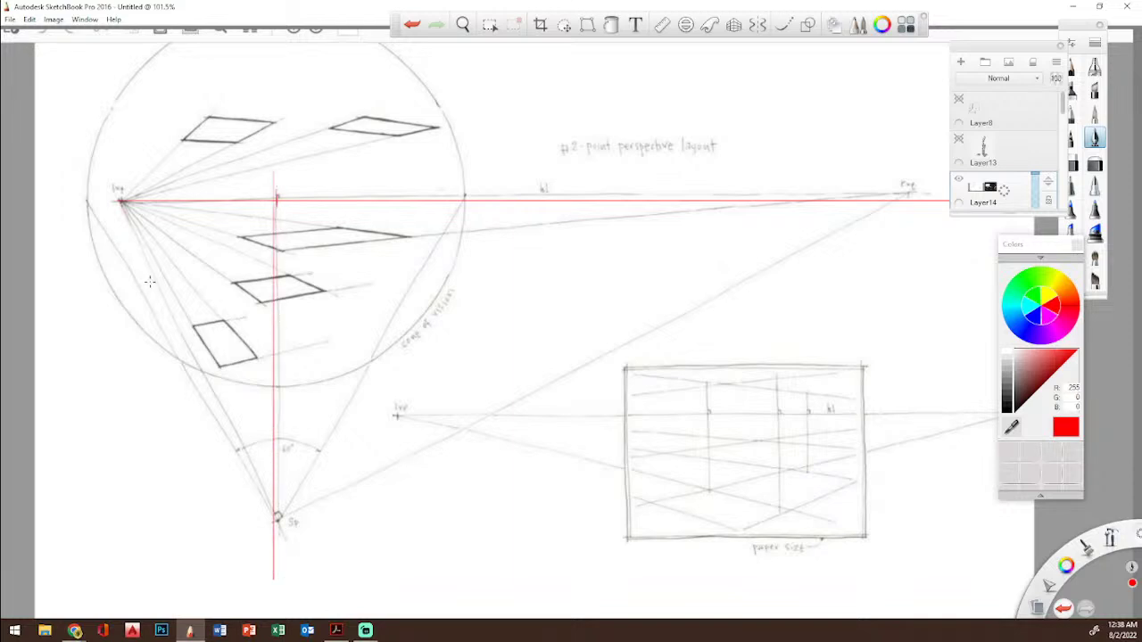
pyautogui.moveTo(120, 200); pyautogui.dragTo(143, 254)
# Step: In blue, draw lines from the station point to both vanishing points, mark the right angle between them, and highlight the left vanishing point
pyautogui.click(1017, 346)
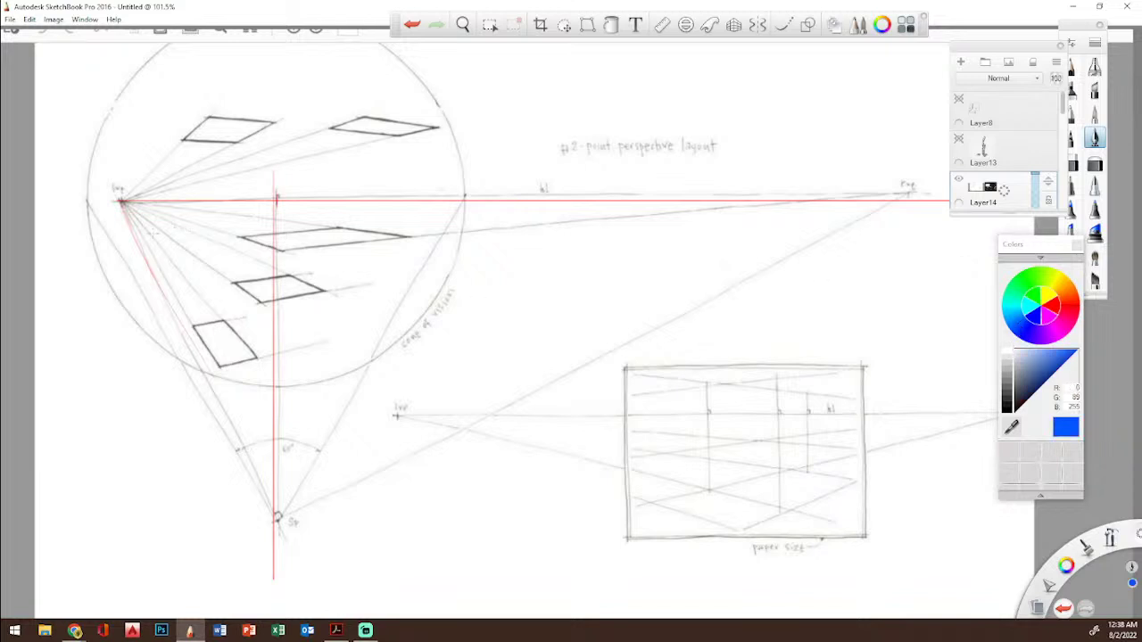
pyautogui.moveTo(119, 201)
pyautogui.mouseDown()
pyautogui.moveTo(276, 517)
pyautogui.moveTo(603, 335)
pyautogui.mouseUp()
pyautogui.moveTo(285, 492); pyautogui.dragTo(300, 510)
pyautogui.moveTo(121, 200); pyautogui.dragTo(119, 198)
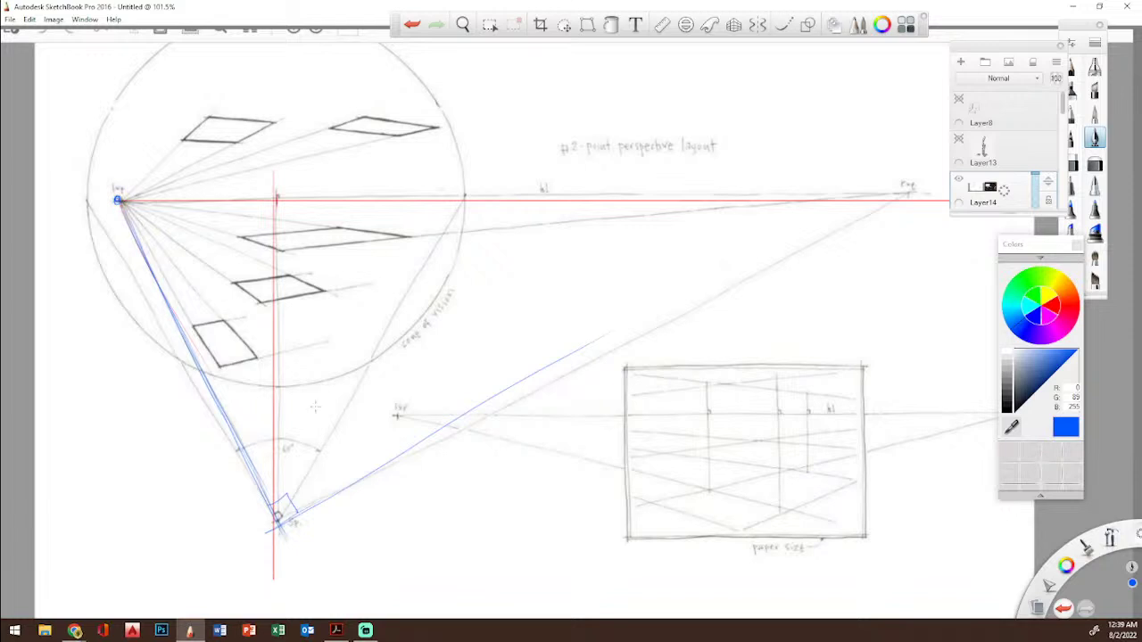
pyautogui.moveTo(494, 409); pyautogui.dragTo(902, 160)
# Step: In green, draw the 60° cone of vision from the station point up to the horizon line on both sides
pyautogui.click(1025, 312)
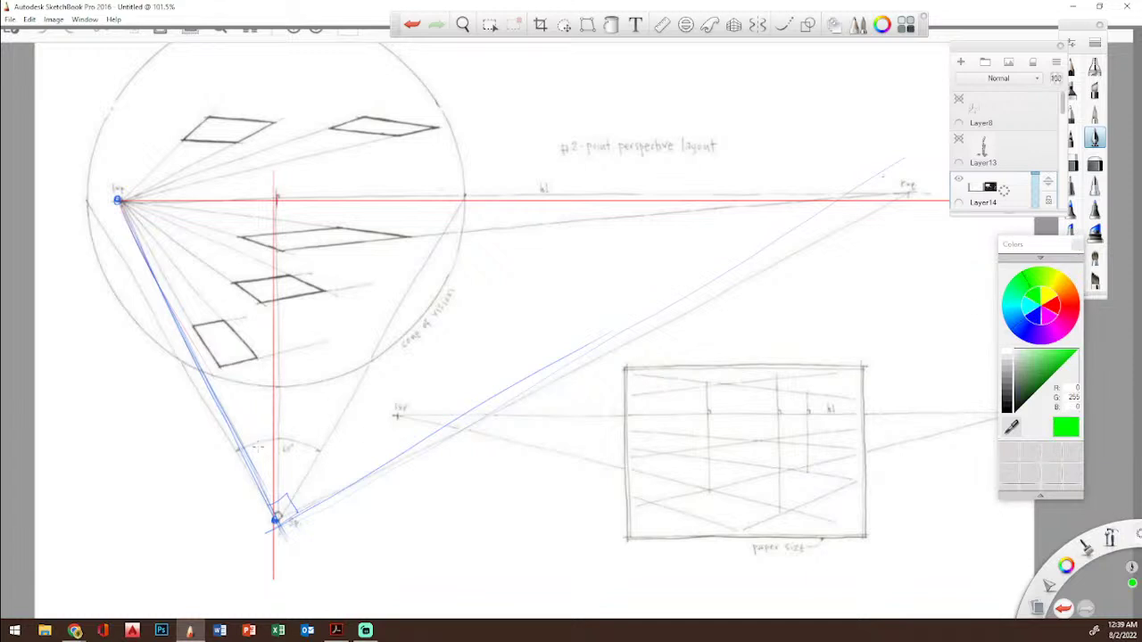
pyautogui.moveTo(268, 435)
pyautogui.mouseDown()
pyautogui.moveTo(267, 506)
pyautogui.moveTo(269, 419)
pyautogui.moveTo(275, 519)
pyautogui.moveTo(318, 436)
pyautogui.mouseUp()
pyautogui.moveTo(271, 512); pyautogui.dragTo(237, 442)
pyautogui.moveTo(278, 515)
pyautogui.mouseDown()
pyautogui.moveTo(424, 241)
pyautogui.moveTo(462, 192)
pyautogui.mouseUp()
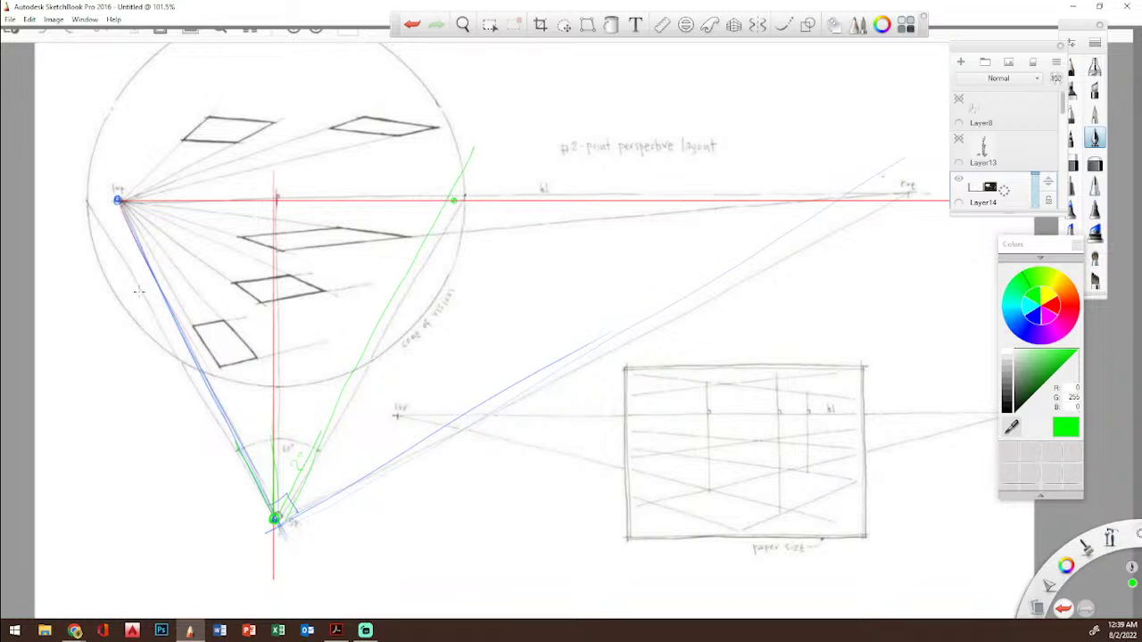
pyautogui.moveTo(219, 430); pyautogui.dragTo(87, 202)
# Step: Trace the cone-of-vision circle in green with the ellipse guide centred on the horizon intersection, and emphasise its two horizon crossing points
pyautogui.click(685, 25)
pyautogui.moveTo(573, 218); pyautogui.dragTo(567, 77)
pyautogui.moveTo(571, 321); pyautogui.dragTo(274, 201)
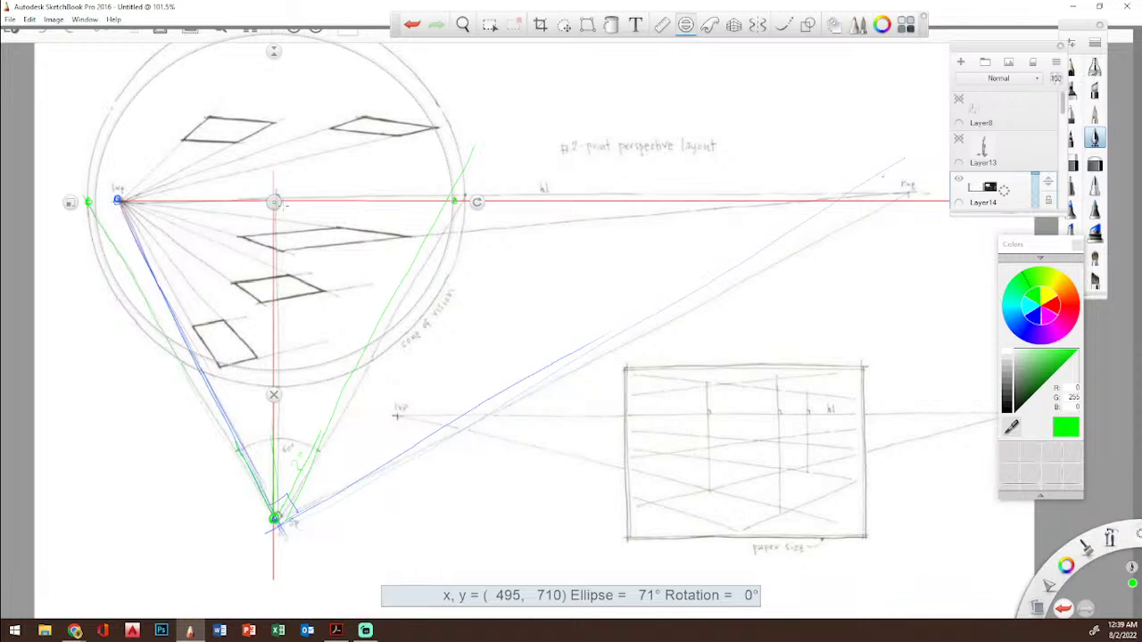
pyautogui.moveTo(69, 204); pyautogui.dragTo(65, 210)
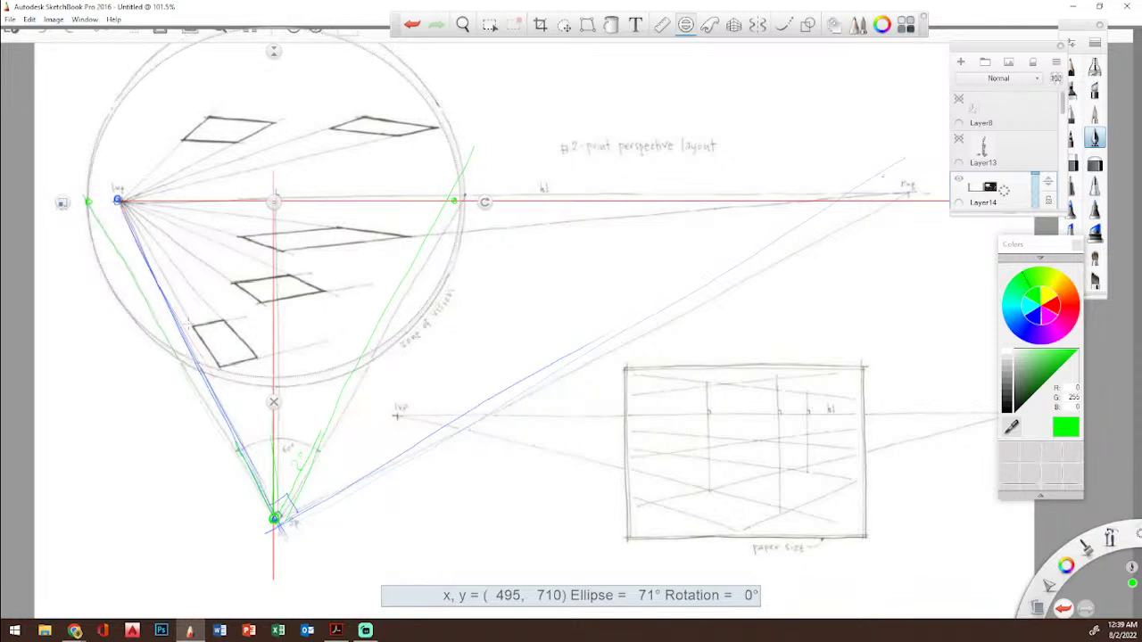
pyautogui.moveTo(264, 385)
pyautogui.mouseDown()
pyautogui.moveTo(182, 351)
pyautogui.moveTo(116, 159)
pyautogui.moveTo(386, 109)
pyautogui.moveTo(267, 378)
pyautogui.mouseUp()
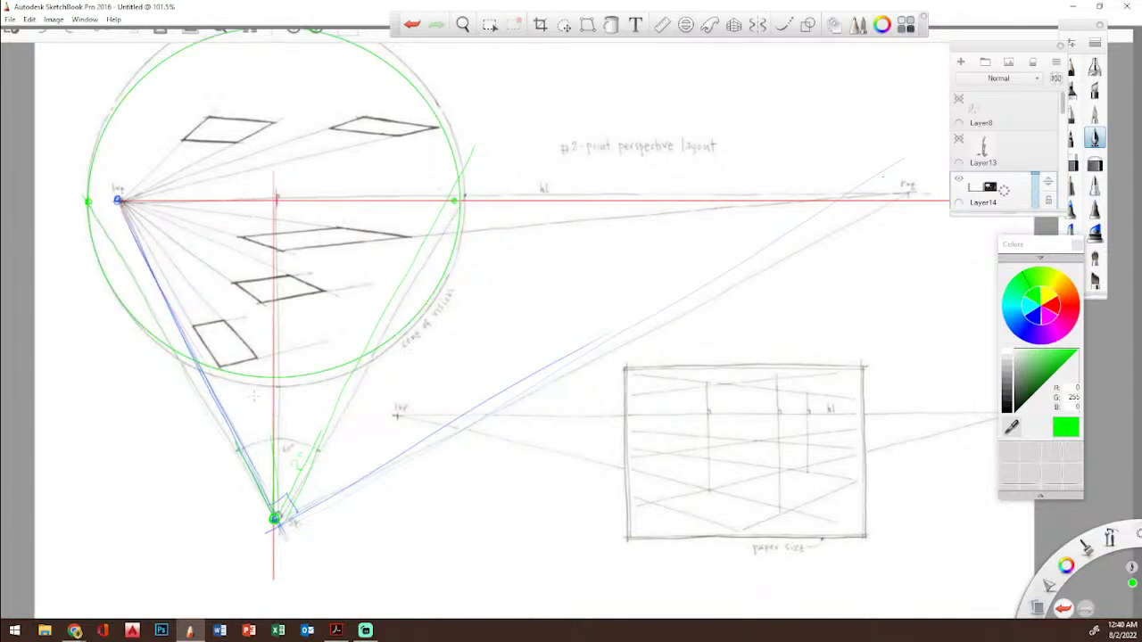
pyautogui.click(87, 201)
pyautogui.click(456, 200)
# Step: Sketch a green standing figure above the paper frame with a vision cone from its eye, plus a curved arrow beside the circle
pyautogui.moveTo(848, 272)
pyautogui.mouseDown()
pyautogui.moveTo(854, 310)
pyautogui.moveTo(847, 275)
pyautogui.moveTo(864, 314)
pyautogui.moveTo(850, 320)
pyautogui.moveTo(868, 321)
pyautogui.moveTo(863, 337)
pyautogui.moveTo(847, 315)
pyautogui.moveTo(867, 437)
pyautogui.mouseUp()
pyautogui.moveTo(868, 376)
pyautogui.mouseDown()
pyautogui.moveTo(851, 418)
pyautogui.moveTo(877, 420)
pyautogui.mouseUp()
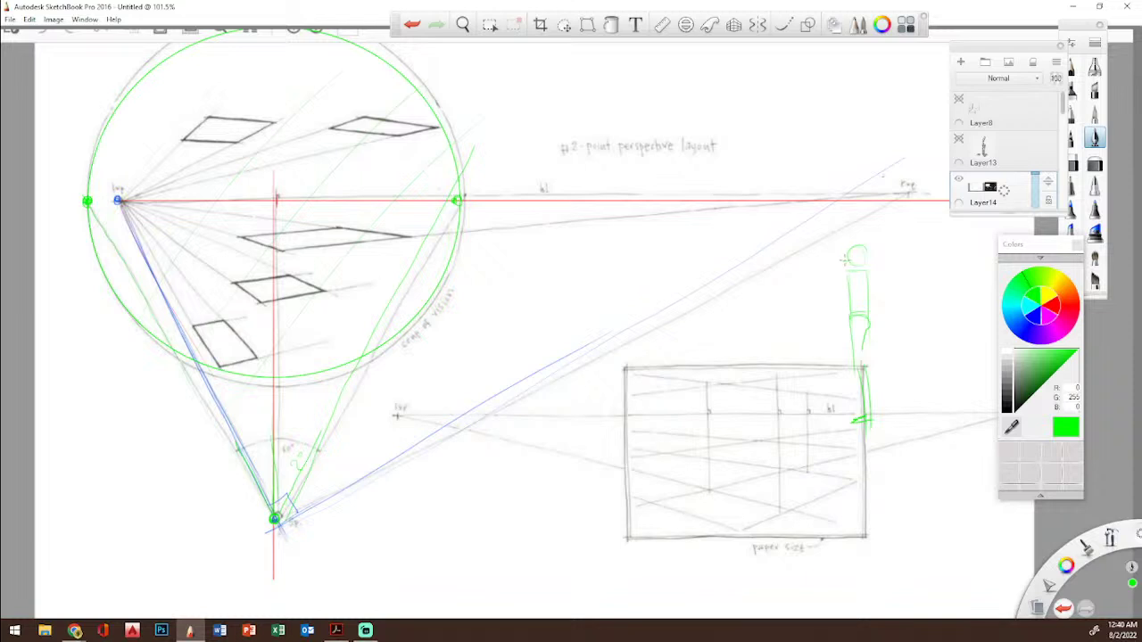
pyautogui.moveTo(841, 258); pyautogui.dragTo(772, 298)
pyautogui.moveTo(849, 254)
pyautogui.mouseDown()
pyautogui.moveTo(732, 225)
pyautogui.moveTo(732, 295)
pyautogui.moveTo(737, 217)
pyautogui.moveTo(734, 300)
pyautogui.moveTo(725, 236)
pyautogui.mouseUp()
pyautogui.moveTo(733, 308); pyautogui.dragTo(850, 261)
pyautogui.moveTo(736, 224); pyautogui.dragTo(842, 251)
pyautogui.moveTo(740, 307); pyautogui.dragTo(829, 266)
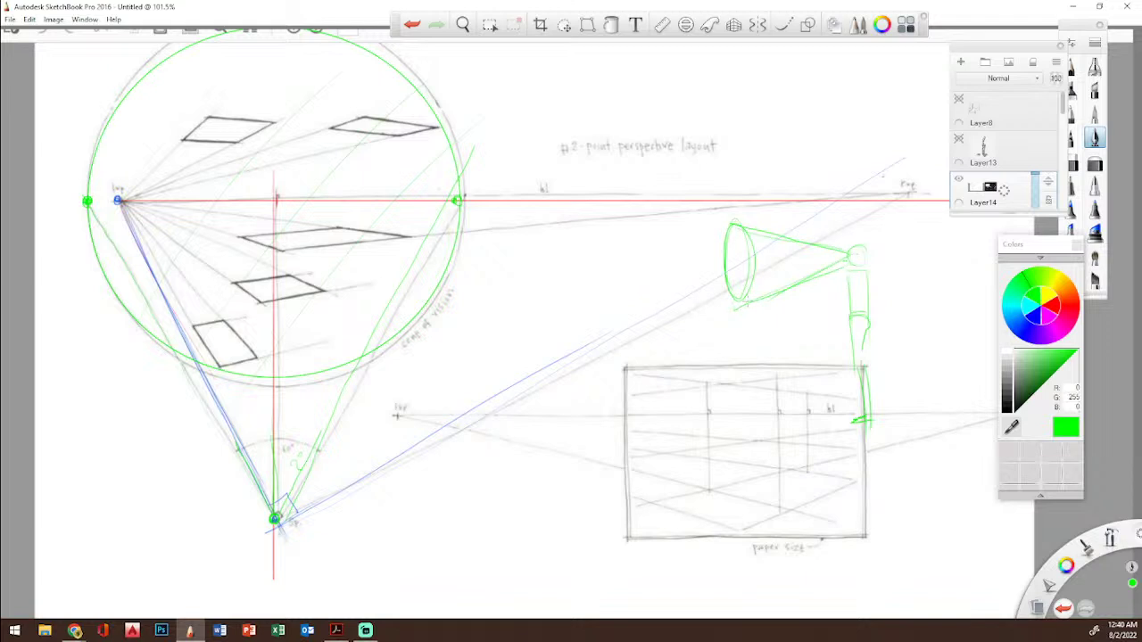
pyautogui.moveTo(728, 230)
pyautogui.mouseDown()
pyautogui.moveTo(748, 270)
pyautogui.moveTo(724, 278)
pyautogui.mouseUp()
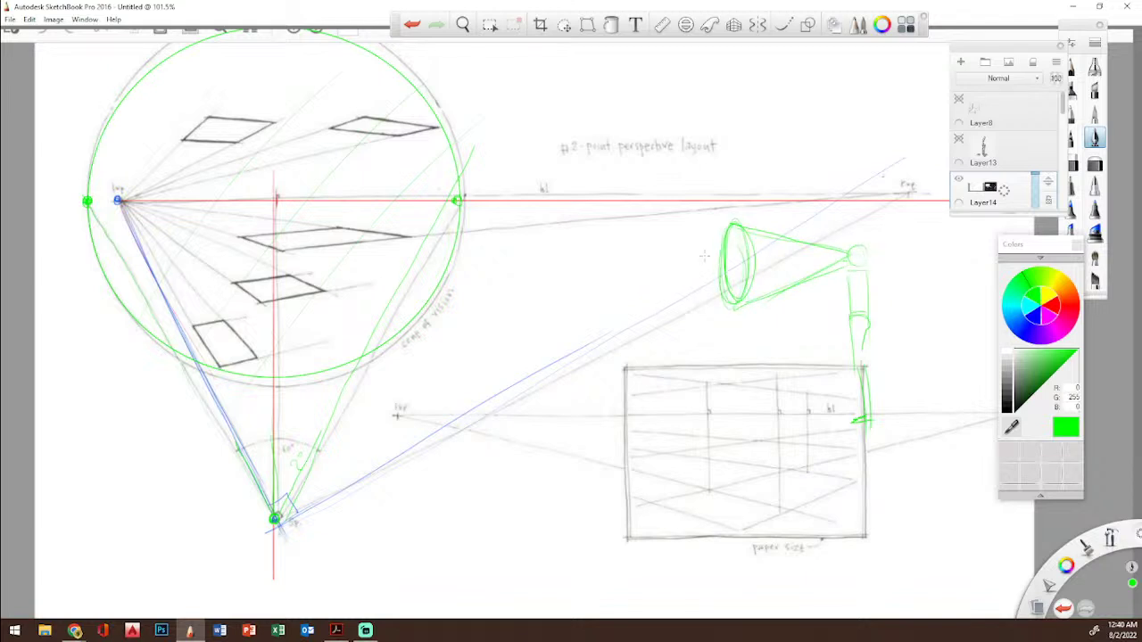
pyautogui.moveTo(470, 241); pyautogui.dragTo(549, 290)
# Step: In darker green, project the upper-right rectangle's edges to the right vanishing point, label VP1 and VP2, and point an arrow at the rectangle
pyautogui.click(1015, 410)
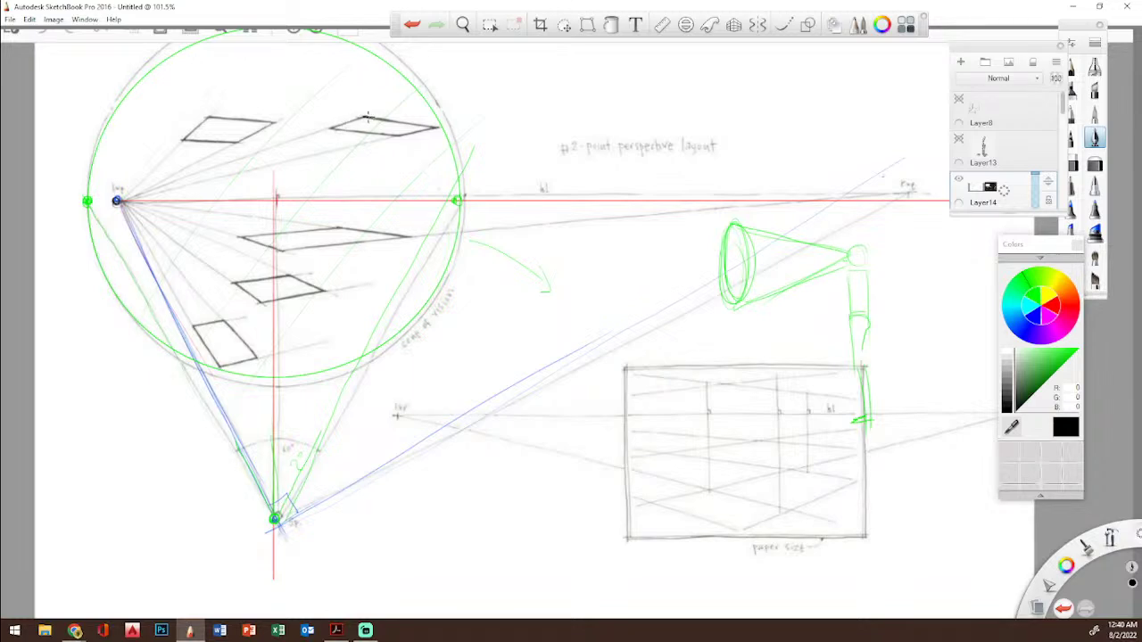
pyautogui.click(1048, 367)
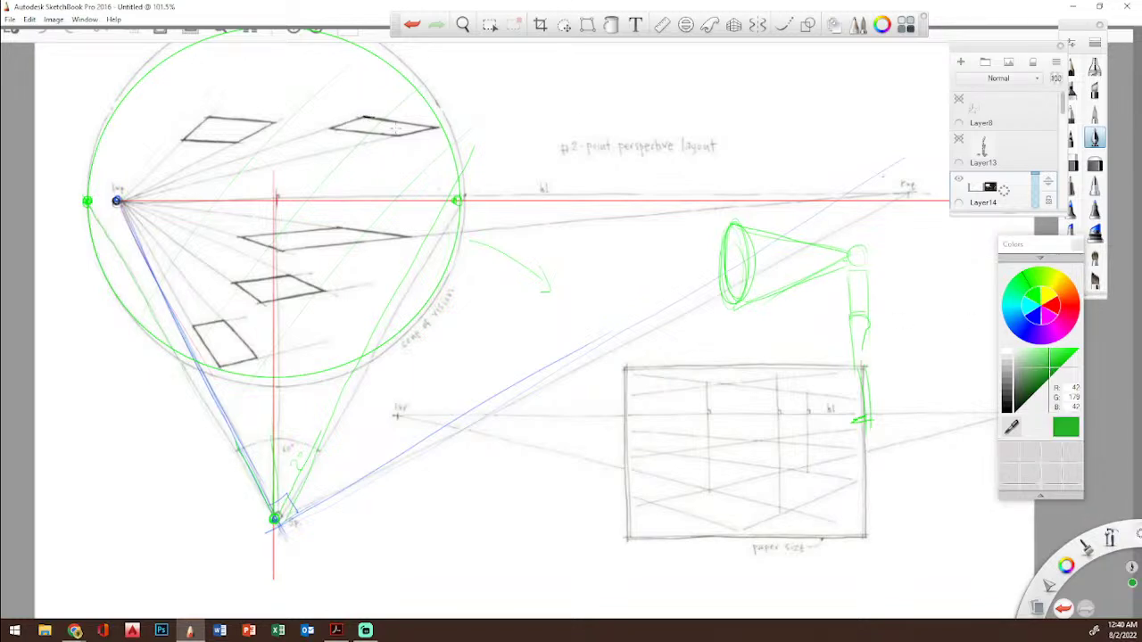
pyautogui.moveTo(366, 115); pyautogui.dragTo(905, 189)
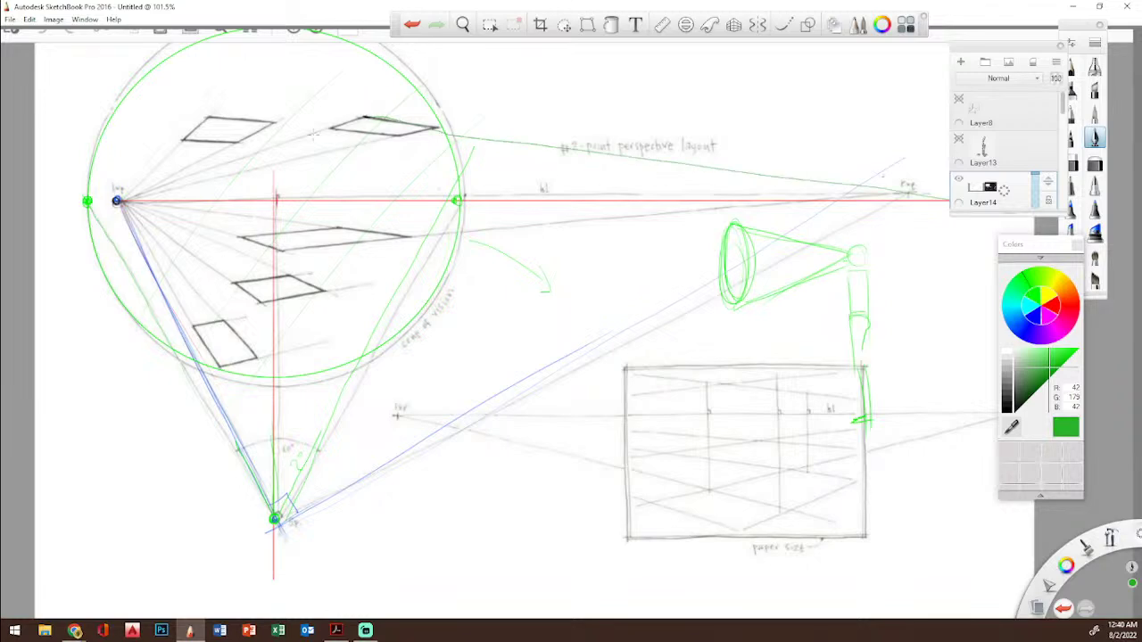
pyautogui.moveTo(107, 166); pyautogui.dragTo(118, 154)
pyautogui.moveTo(910, 160); pyautogui.dragTo(927, 162)
pyautogui.moveTo(996, 50); pyautogui.dragTo(1065, 98)
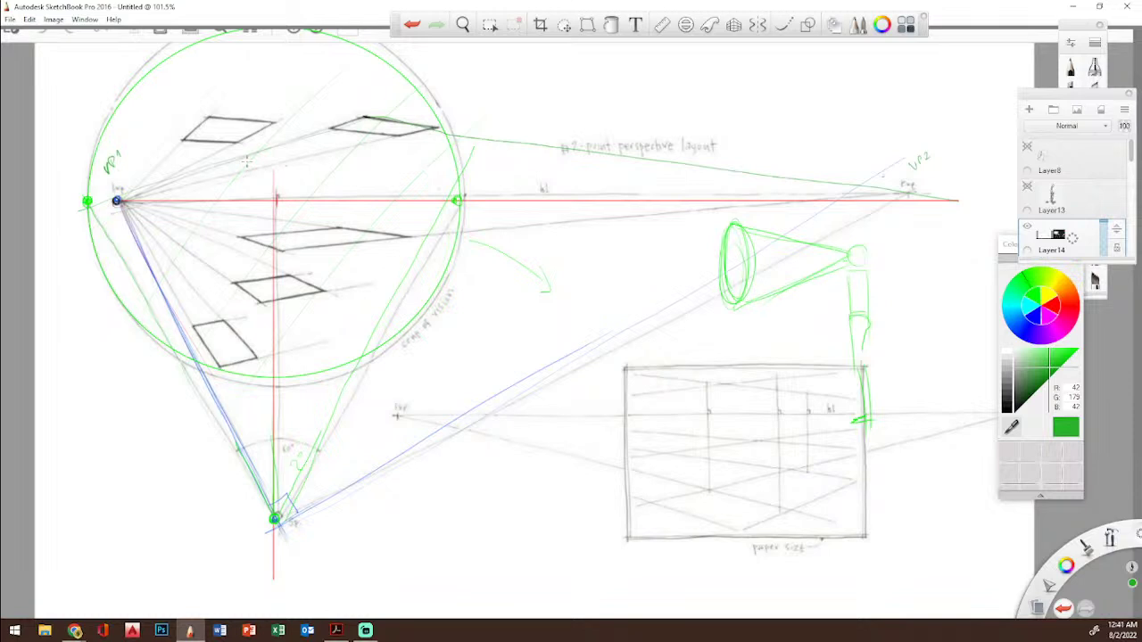
pyautogui.moveTo(347, 130); pyautogui.dragTo(392, 140)
pyautogui.moveTo(431, 88); pyautogui.dragTo(417, 108)
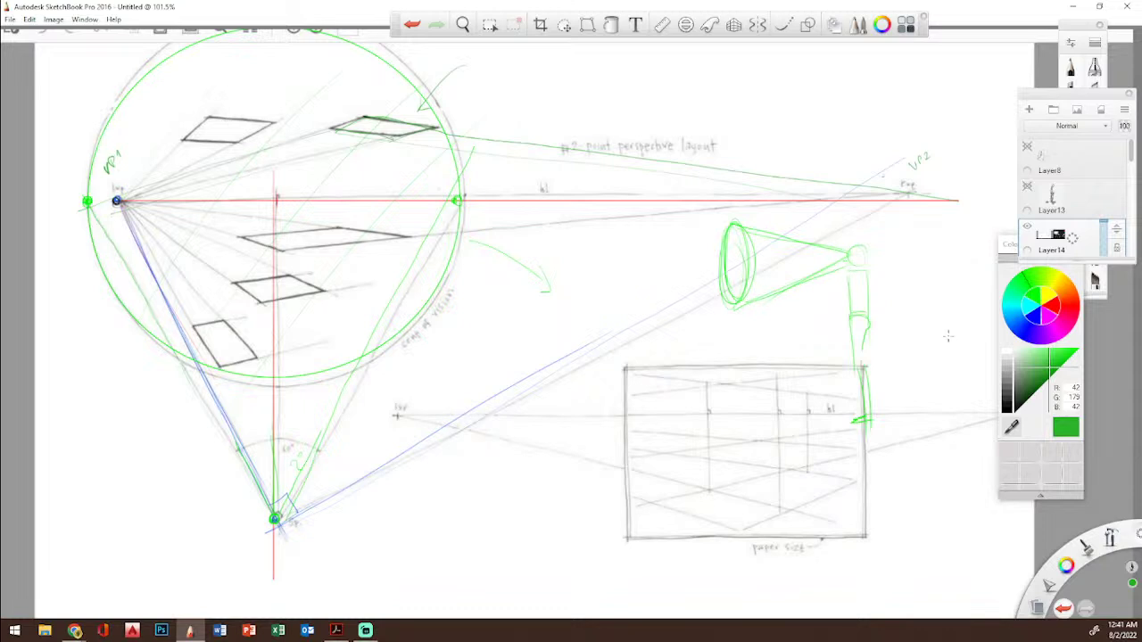
# Step: Draw a blue rectangular frame of four overshooting lines over the cone-of-vision circle
pyautogui.click(1032, 329)
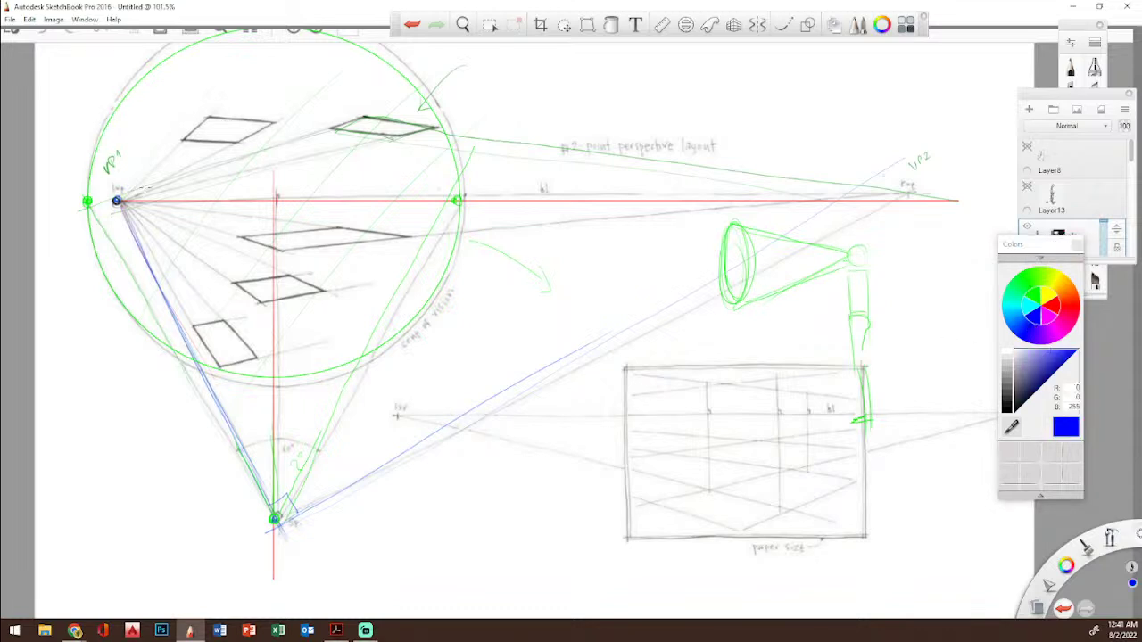
pyautogui.moveTo(122, 93); pyautogui.dragTo(123, 344)
pyautogui.moveTo(123, 93)
pyautogui.mouseDown()
pyautogui.moveTo(492, 93)
pyautogui.moveTo(437, 109)
pyautogui.moveTo(437, 252)
pyautogui.mouseUp()
pyautogui.moveTo(431, 296); pyautogui.dragTo(437, 420)
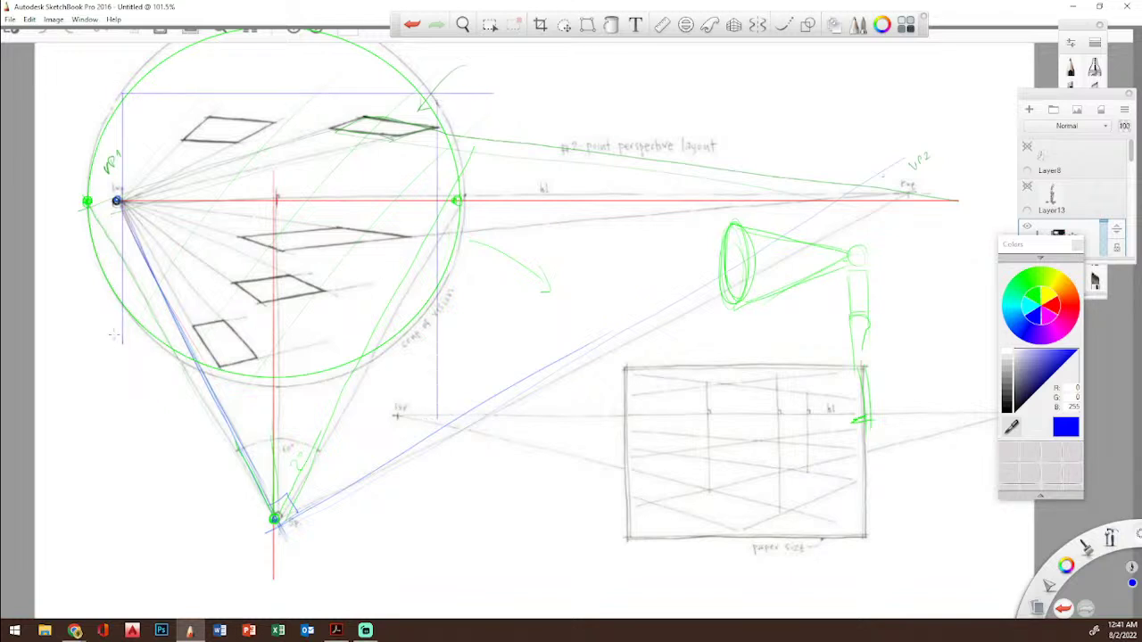
pyautogui.moveTo(122, 312); pyautogui.dragTo(527, 311)
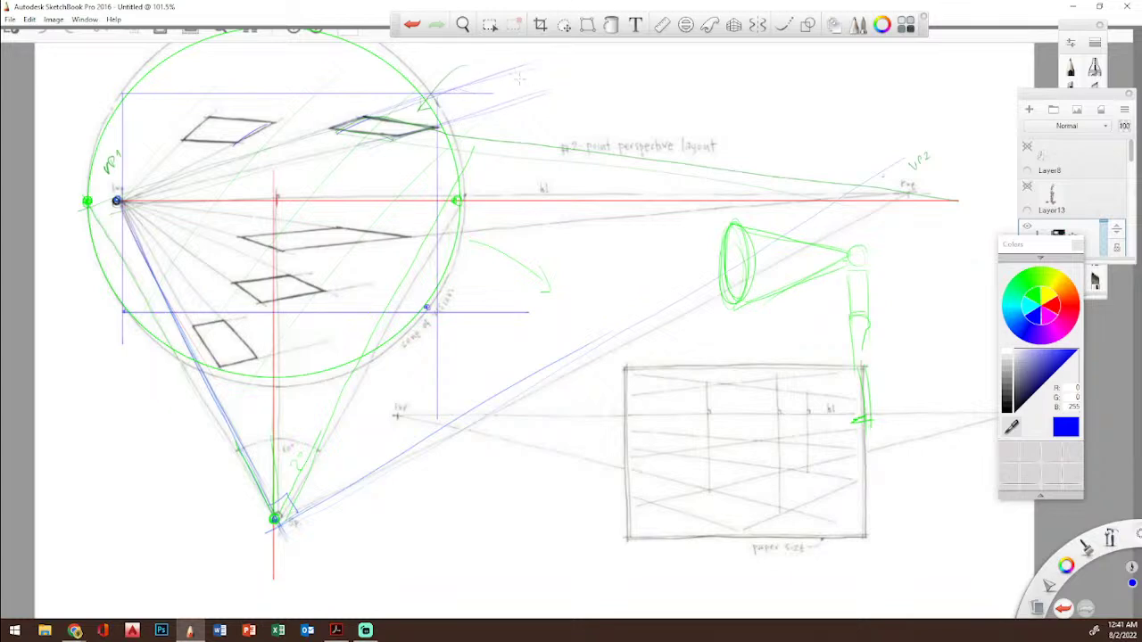
# Step: Draw a blue perspective base rectangle outside the circle, beyond its upper right, converging to the vanishing points
pyautogui.click(516, 67)
pyautogui.moveTo(513, 70); pyautogui.dragTo(567, 94)
pyautogui.moveTo(451, 90); pyautogui.dragTo(531, 107)
pyautogui.moveTo(453, 91)
pyautogui.mouseDown()
pyautogui.moveTo(508, 121)
pyautogui.moveTo(461, 89)
pyautogui.moveTo(468, 103)
pyautogui.moveTo(461, 90)
pyautogui.moveTo(519, 68)
pyautogui.moveTo(535, 101)
pyautogui.moveTo(517, 99)
pyautogui.moveTo(543, 91)
pyautogui.moveTo(510, 103)
pyautogui.moveTo(573, 73)
pyautogui.mouseUp()
pyautogui.moveTo(574, 65); pyautogui.dragTo(579, 72)
# Step: Raise blue boxes from the upper-right rectangle inside the circle and from the base outside it
pyautogui.moveTo(331, 129)
pyautogui.mouseDown()
pyautogui.moveTo(326, 100)
pyautogui.moveTo(364, 116)
pyautogui.moveTo(331, 127)
pyautogui.moveTo(330, 100)
pyautogui.moveTo(362, 82)
pyautogui.mouseUp()
pyautogui.moveTo(362, 82)
pyautogui.mouseDown()
pyautogui.moveTo(363, 102)
pyautogui.moveTo(414, 97)
pyautogui.moveTo(379, 87)
pyautogui.moveTo(430, 99)
pyautogui.moveTo(435, 132)
pyautogui.mouseUp()
pyautogui.moveTo(454, 89)
pyautogui.mouseDown()
pyautogui.moveTo(452, 56)
pyautogui.moveTo(454, 91)
pyautogui.mouseUp()
pyautogui.moveTo(515, 71); pyautogui.dragTo(514, 43)
pyautogui.moveTo(555, 86); pyautogui.dragTo(555, 56)
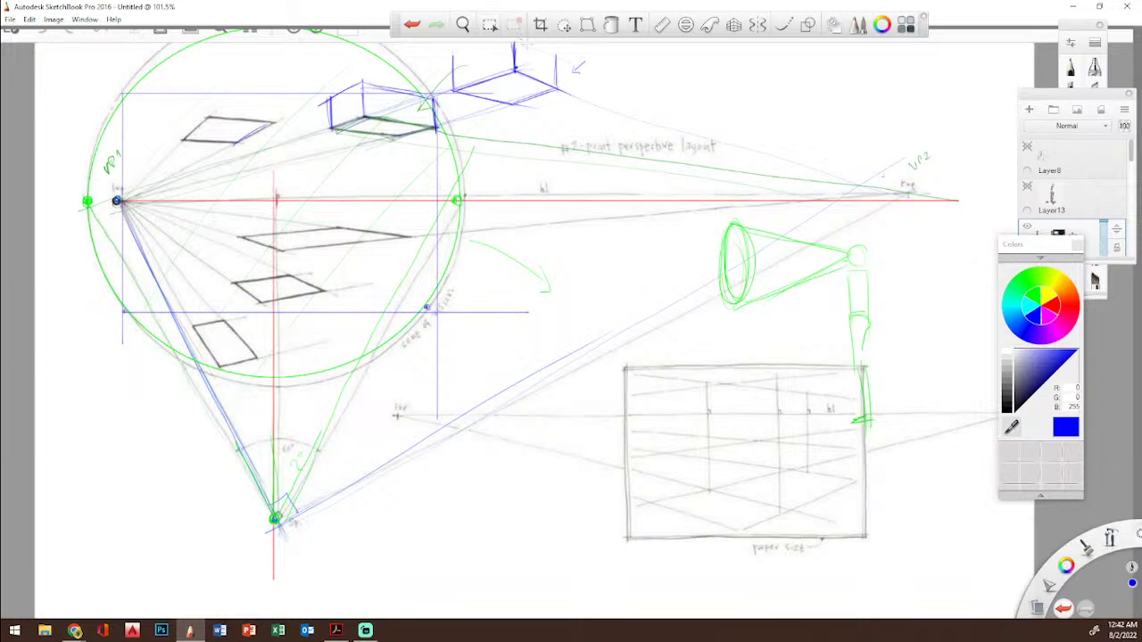
pyautogui.moveTo(512, 39); pyautogui.dragTo(403, 93)
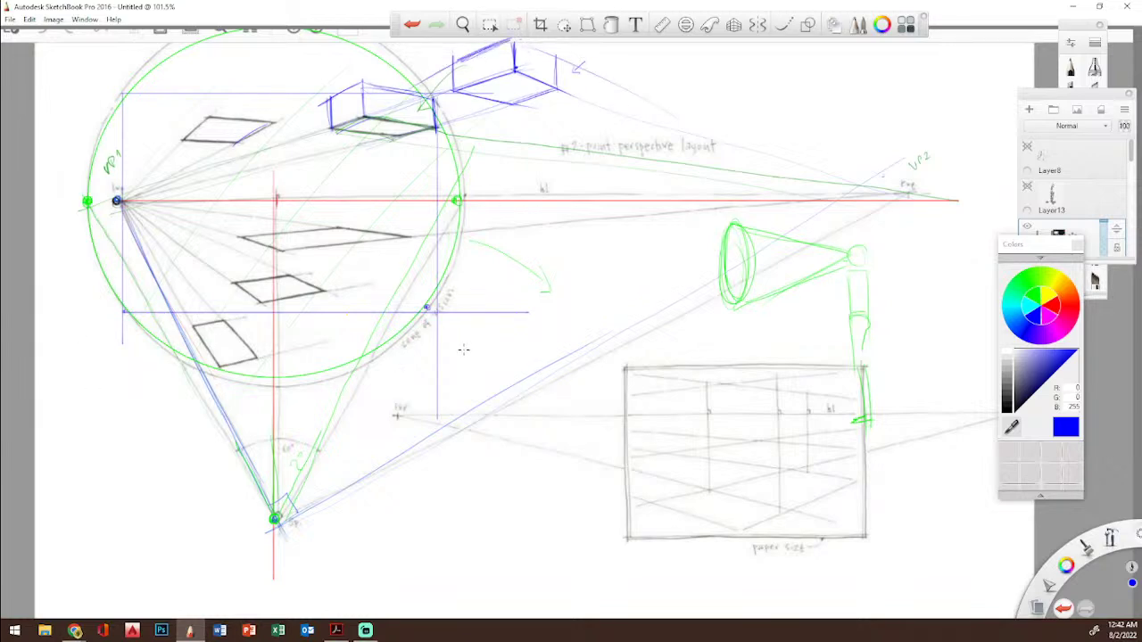
# Step: Draw a red wavy line around the area outside the circle and extend the lowest rectangle's edges downward in red
pyautogui.click(1059, 308)
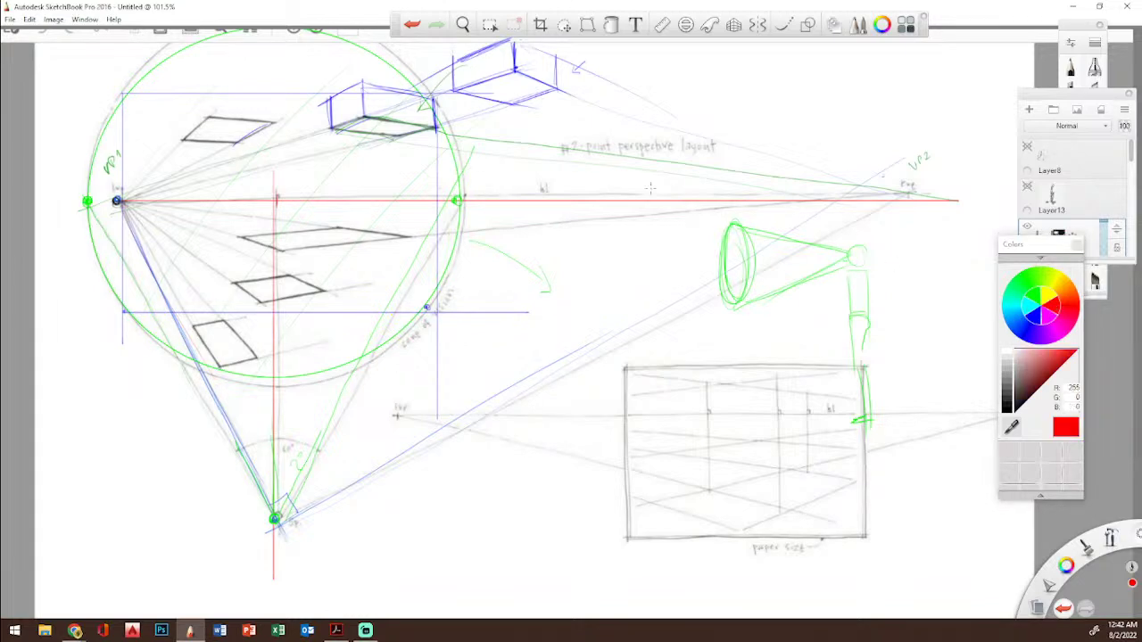
pyautogui.moveTo(477, 115)
pyautogui.mouseDown()
pyautogui.moveTo(507, 236)
pyautogui.moveTo(505, 308)
pyautogui.moveTo(447, 378)
pyautogui.moveTo(380, 414)
pyautogui.moveTo(320, 408)
pyautogui.moveTo(229, 426)
pyautogui.moveTo(135, 403)
pyautogui.moveTo(50, 291)
pyautogui.mouseUp()
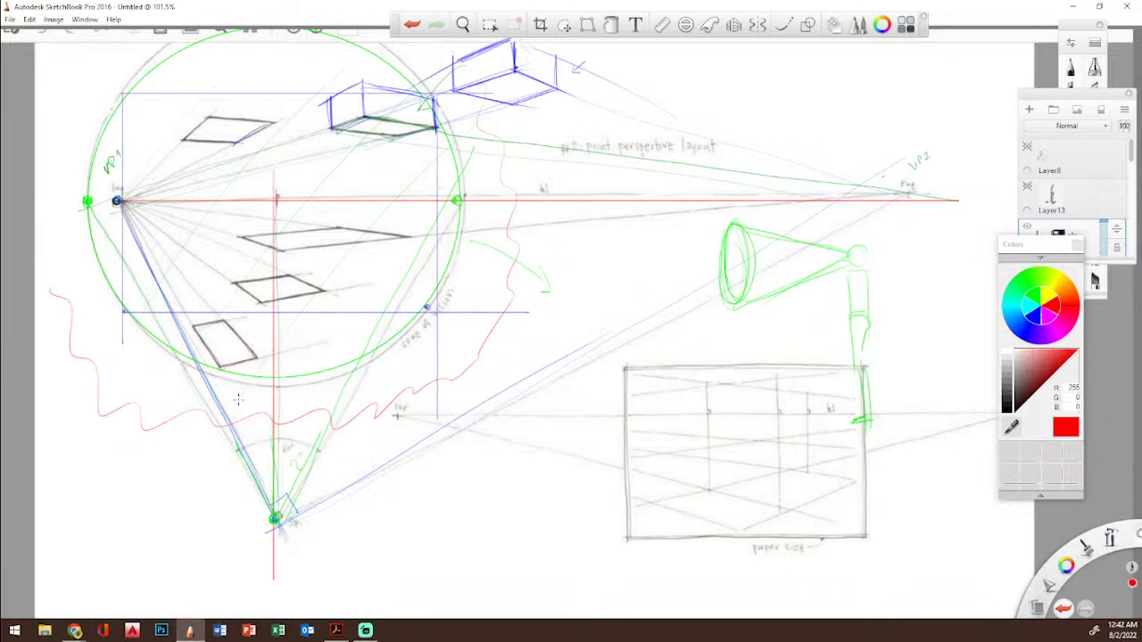
pyautogui.moveTo(198, 332)
pyautogui.mouseDown()
pyautogui.moveTo(258, 429)
pyautogui.moveTo(285, 407)
pyautogui.mouseUp()
pyautogui.moveTo(241, 343); pyautogui.dragTo(305, 433)
# Step: Draw a black perspective rectangle below the circle between the extended red lines, aligned to both vanishing points
pyautogui.click(1005, 410)
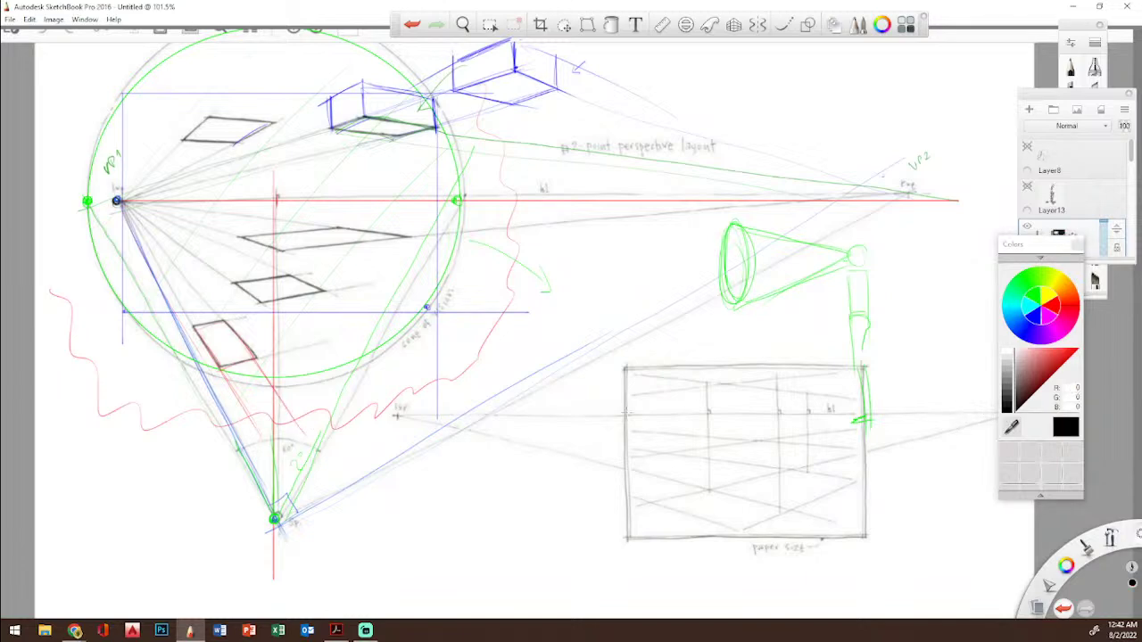
pyautogui.moveTo(249, 408)
pyautogui.mouseDown()
pyautogui.moveTo(276, 391)
pyautogui.moveTo(249, 407)
pyautogui.mouseUp()
pyautogui.moveTo(241, 407)
pyautogui.mouseDown()
pyautogui.moveTo(277, 389)
pyautogui.moveTo(278, 463)
pyautogui.mouseUp()
pyautogui.moveTo(277, 395)
pyautogui.mouseDown()
pyautogui.moveTo(308, 446)
pyautogui.moveTo(274, 465)
pyautogui.moveTo(321, 441)
pyautogui.mouseUp()
pyautogui.moveTo(387, 413); pyautogui.dragTo(453, 382)
pyautogui.moveTo(275, 395); pyautogui.dragTo(307, 445)
pyautogui.moveTo(243, 408); pyautogui.dragTo(278, 465)
pyautogui.moveTo(279, 405); pyautogui.dragTo(309, 447)
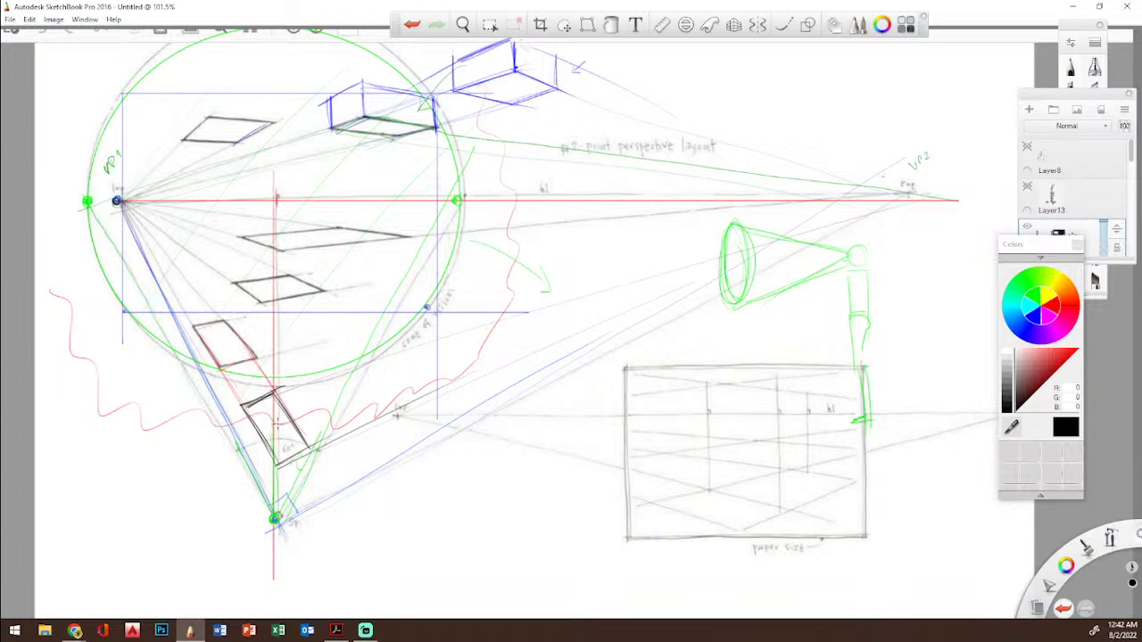
# Step: Build a black box up from the lowest rectangle inside the circle, adding vertical edges and a top face in perspective
pyautogui.moveTo(193, 326)
pyautogui.mouseDown()
pyautogui.moveTo(193, 293)
pyautogui.moveTo(223, 365)
pyautogui.moveTo(223, 308)
pyautogui.moveTo(223, 365)
pyautogui.mouseUp()
pyautogui.moveTo(223, 293); pyautogui.dragTo(223, 360)
pyautogui.moveTo(157, 235); pyautogui.dragTo(223, 294)
pyautogui.moveTo(182, 262)
pyautogui.mouseDown()
pyautogui.moveTo(223, 294)
pyautogui.moveTo(224, 268)
pyautogui.moveTo(232, 292)
pyautogui.moveTo(265, 291)
pyautogui.moveTo(237, 271)
pyautogui.moveTo(263, 291)
pyautogui.moveTo(263, 357)
pyautogui.mouseUp()
pyautogui.moveTo(266, 280); pyautogui.dragTo(266, 362)
pyautogui.moveTo(224, 293); pyautogui.dragTo(225, 363)
pyautogui.moveTo(222, 294); pyautogui.dragTo(266, 290)
pyautogui.moveTo(258, 294)
pyautogui.mouseDown()
pyautogui.moveTo(225, 295)
pyautogui.moveTo(193, 273)
pyautogui.mouseUp()
pyautogui.moveTo(194, 273)
pyautogui.mouseDown()
pyautogui.moveTo(237, 271)
pyautogui.moveTo(263, 291)
pyautogui.mouseUp()
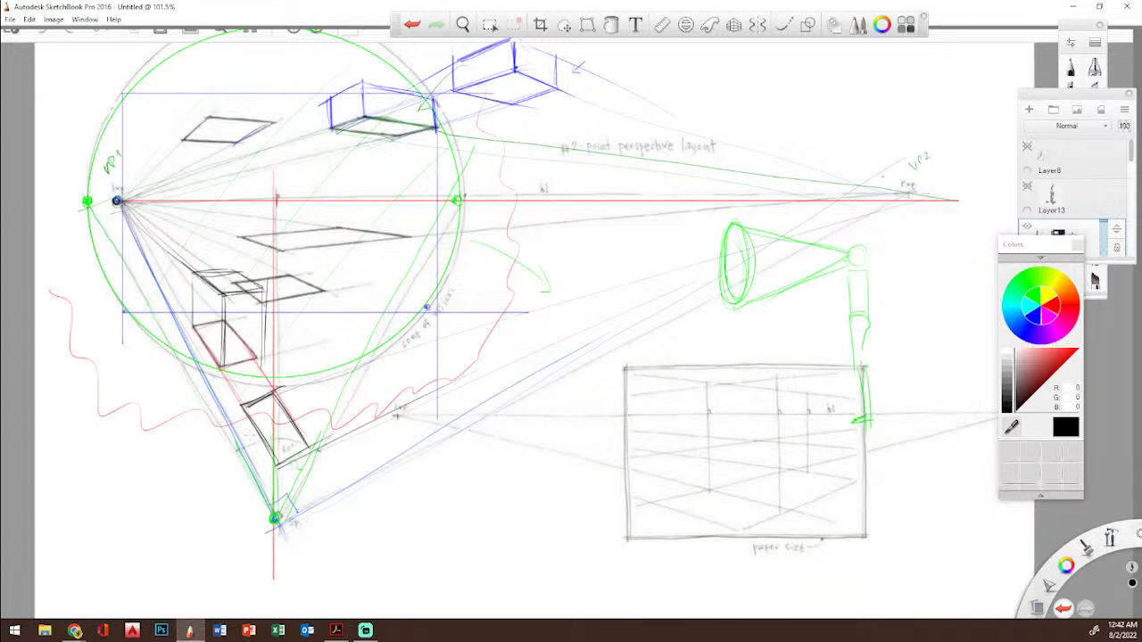
# Step: Raise vertical edges from the black rectangle below the circle and draw its upper edges toward both vanishing points
pyautogui.moveTo(243, 407)
pyautogui.mouseDown()
pyautogui.moveTo(244, 347)
pyautogui.moveTo(243, 407)
pyautogui.mouseUp()
pyautogui.moveTo(283, 463)
pyautogui.mouseDown()
pyautogui.moveTo(284, 443)
pyautogui.moveTo(281, 464)
pyautogui.mouseUp()
pyautogui.moveTo(279, 404); pyautogui.dragTo(285, 470)
pyautogui.moveTo(307, 405); pyautogui.dragTo(310, 450)
pyautogui.moveTo(314, 382); pyautogui.dragTo(314, 446)
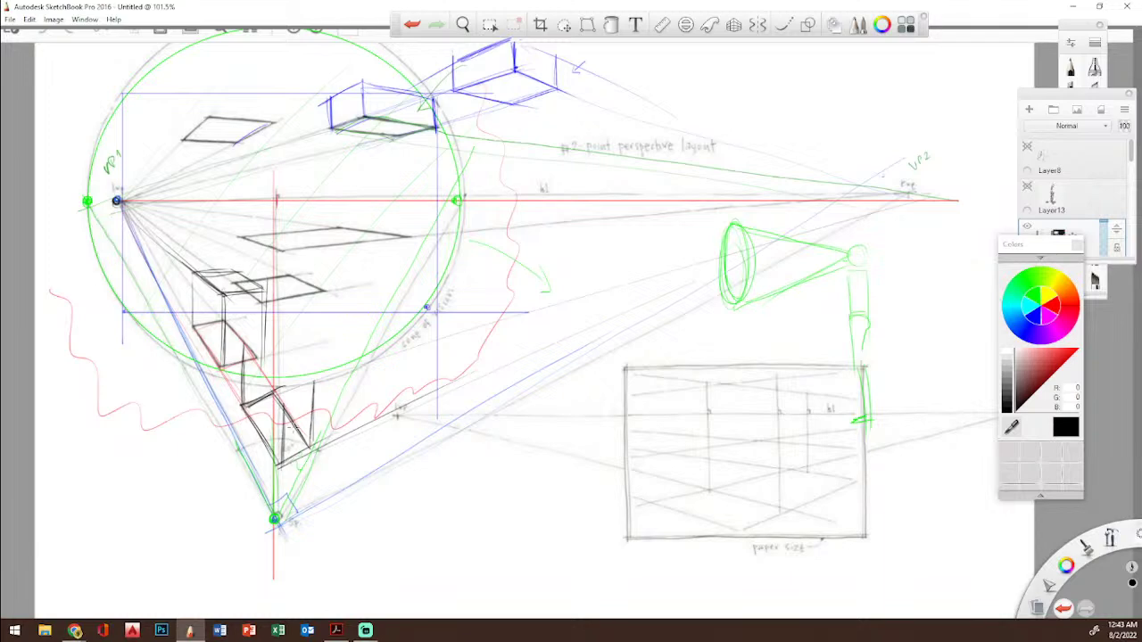
pyautogui.moveTo(279, 406); pyautogui.dragTo(831, 207)
pyautogui.moveTo(254, 356); pyautogui.dragTo(273, 387)
pyautogui.moveTo(120, 201); pyautogui.dragTo(281, 396)
pyautogui.moveTo(258, 356); pyautogui.dragTo(282, 394)
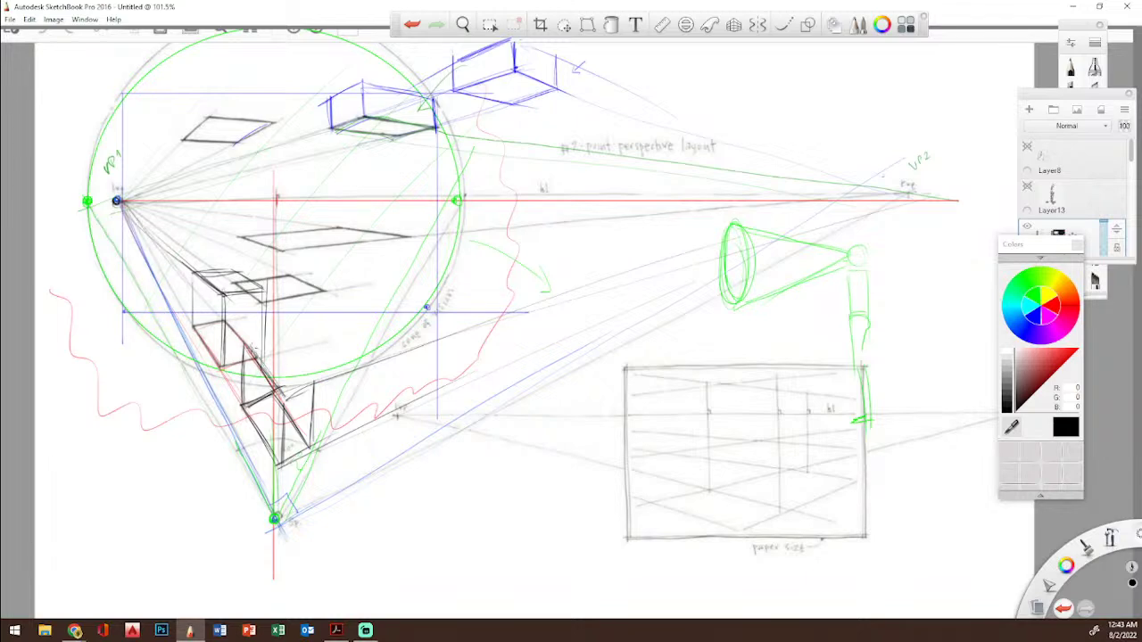
# Step: Complete and darken the top face of the black box that crosses the circle's lower edge
pyautogui.moveTo(245, 349)
pyautogui.mouseDown()
pyautogui.moveTo(298, 360)
pyautogui.moveTo(314, 385)
pyautogui.moveTo(279, 392)
pyautogui.moveTo(284, 332)
pyautogui.mouseUp()
pyautogui.moveTo(282, 333); pyautogui.dragTo(307, 395)
pyautogui.moveTo(248, 339); pyautogui.dragTo(283, 403)
pyautogui.moveTo(257, 358)
pyautogui.mouseDown()
pyautogui.moveTo(289, 405)
pyautogui.moveTo(312, 383)
pyautogui.mouseUp()
pyautogui.moveTo(313, 384); pyautogui.dragTo(283, 394)
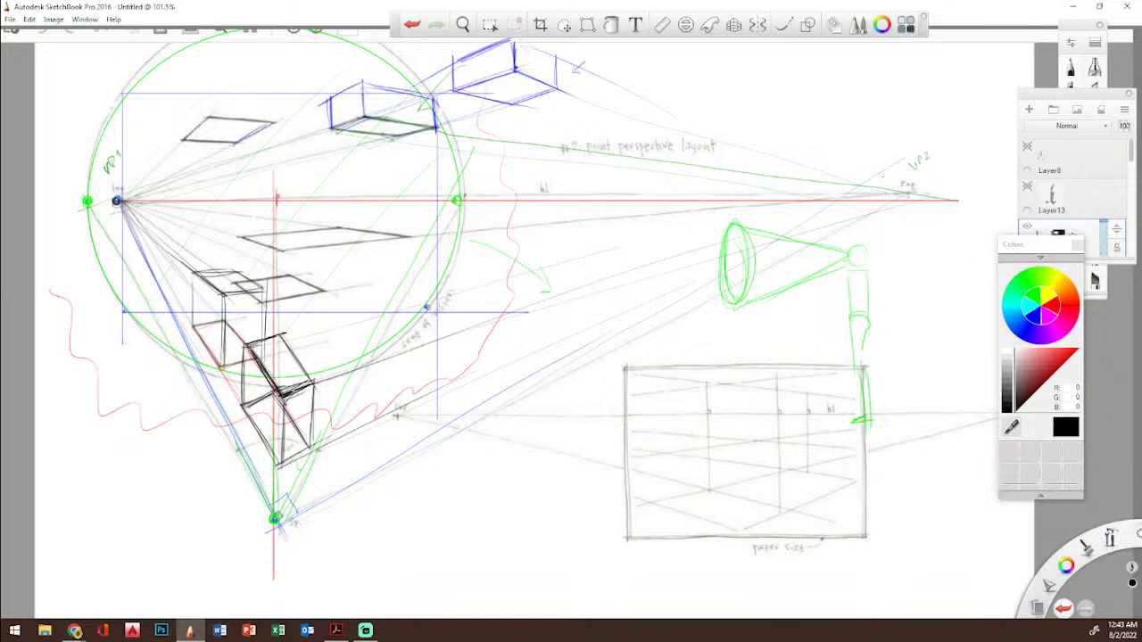
# Step: Sketch a black side-view eye with its field of view, and a small rectangle near VP2 with curved lines above and below
pyautogui.moveTo(628, 246)
pyautogui.mouseDown()
pyautogui.moveTo(630, 275)
pyautogui.moveTo(576, 240)
pyautogui.mouseUp()
pyautogui.moveTo(633, 269)
pyautogui.mouseDown()
pyautogui.moveTo(578, 302)
pyautogui.moveTo(563, 227)
pyautogui.moveTo(629, 274)
pyautogui.moveTo(604, 348)
pyautogui.mouseUp()
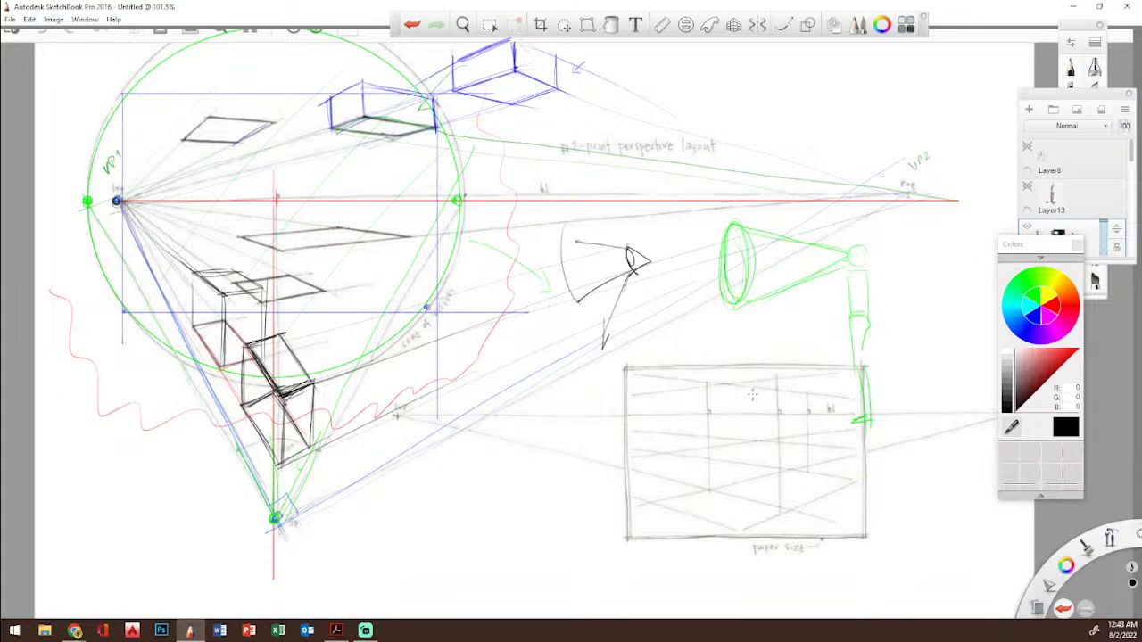
pyautogui.moveTo(769, 92)
pyautogui.mouseDown()
pyautogui.moveTo(771, 138)
pyautogui.moveTo(762, 87)
pyautogui.moveTo(862, 89)
pyautogui.moveTo(860, 145)
pyautogui.moveTo(780, 150)
pyautogui.moveTo(771, 95)
pyautogui.mouseUp()
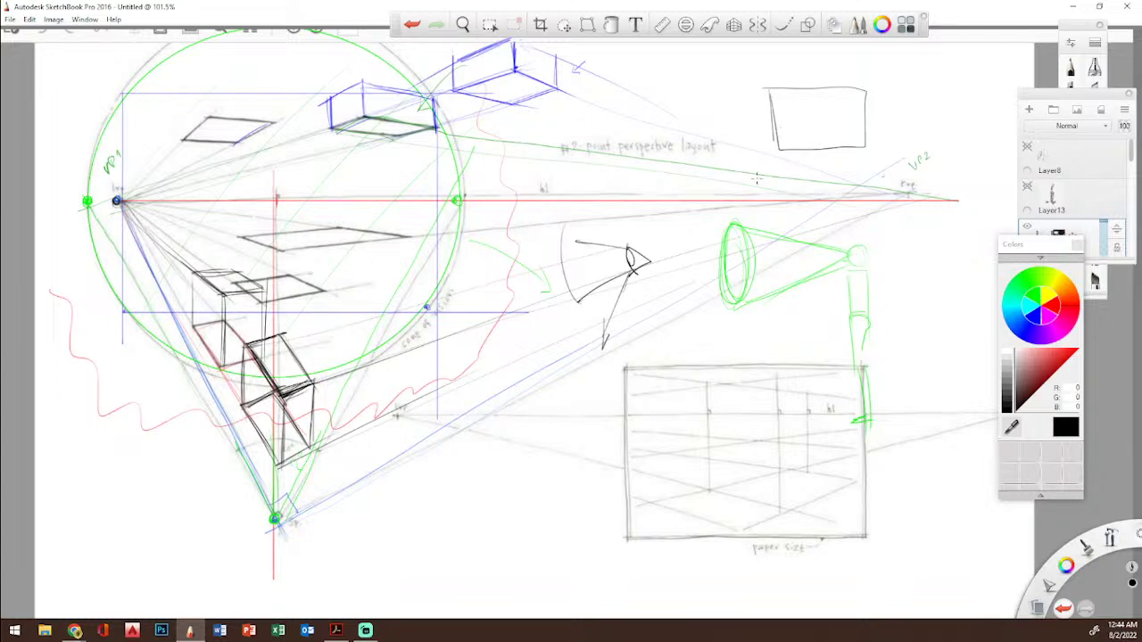
pyautogui.moveTo(751, 83)
pyautogui.mouseDown()
pyautogui.moveTo(800, 86)
pyautogui.moveTo(917, 62)
pyautogui.mouseUp()
pyautogui.moveTo(756, 171)
pyautogui.mouseDown()
pyautogui.moveTo(861, 157)
pyautogui.moveTo(897, 180)
pyautogui.mouseUp()
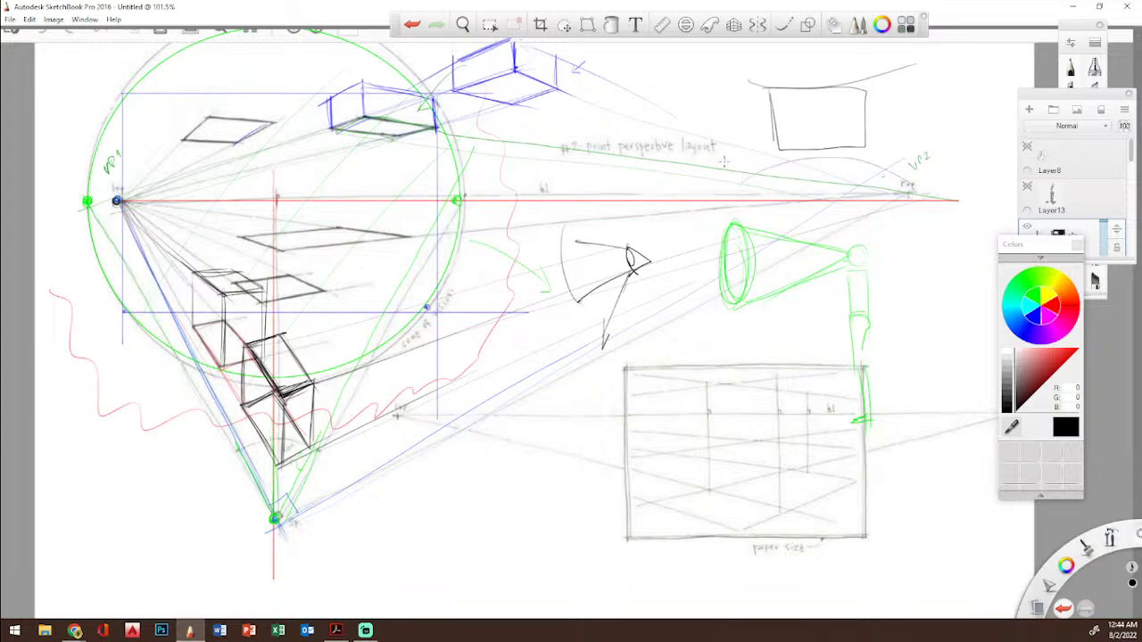
# Step: Thicken the eyeball outline and add curved arcs across the eye's field of view
pyautogui.moveTo(619, 261)
pyautogui.mouseDown()
pyautogui.moveTo(631, 272)
pyautogui.moveTo(623, 251)
pyautogui.moveTo(635, 276)
pyautogui.moveTo(644, 239)
pyautogui.moveTo(635, 278)
pyautogui.moveTo(644, 266)
pyautogui.moveTo(624, 259)
pyautogui.mouseUp()
pyautogui.moveTo(601, 302); pyautogui.dragTo(604, 198)
pyautogui.moveTo(591, 330); pyautogui.dragTo(588, 201)
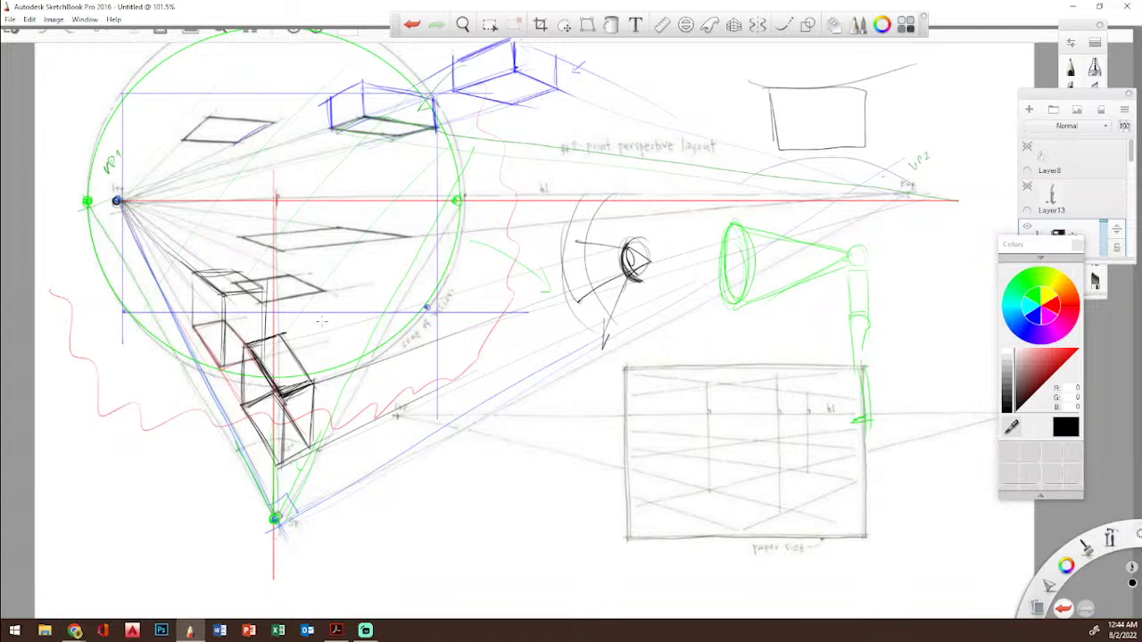
# Step: Hatch the cone-of-vision circle with diagonal green strokes and circle the right vanishing point
pyautogui.click(1032, 299)
pyautogui.moveTo(81, 167); pyautogui.dragTo(251, 43)
pyautogui.moveTo(128, 196); pyautogui.dragTo(342, 53)
pyautogui.moveTo(139, 283); pyautogui.dragTo(427, 102)
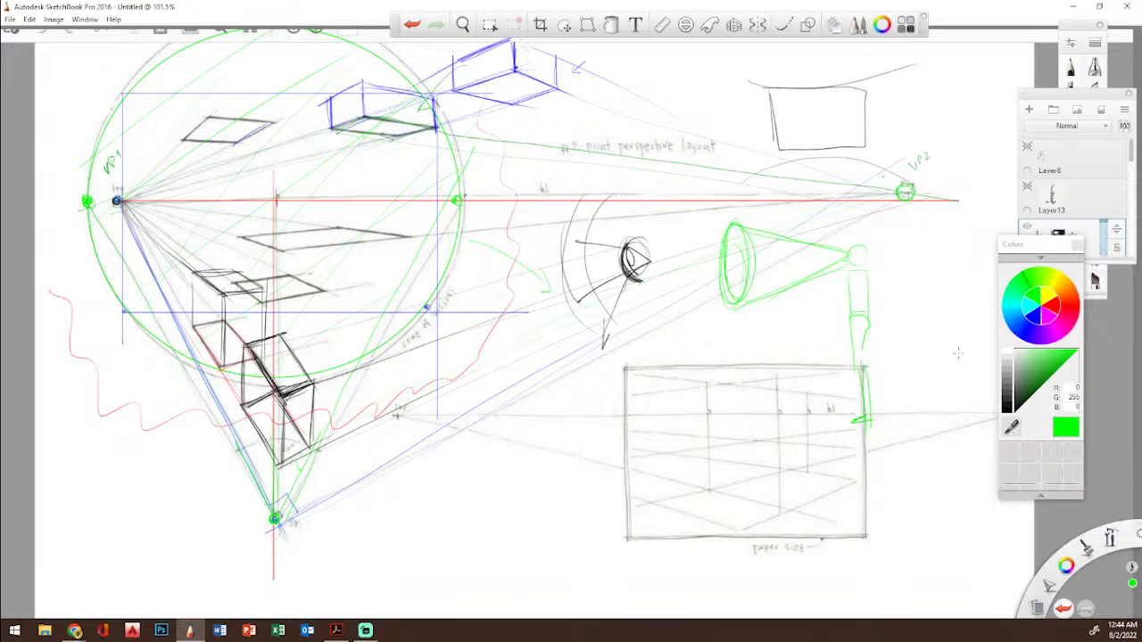
# Step: Write two black handwritten notes below the layout, starting "New masters" and "Drawing database", each preceded by an arrow
pyautogui.click(1015, 412)
pyautogui.moveTo(394, 539)
pyautogui.mouseDown()
pyautogui.moveTo(415, 505)
pyautogui.moveTo(434, 509)
pyautogui.moveTo(510, 440)
pyautogui.moveTo(511, 455)
pyautogui.moveTo(516, 429)
pyautogui.moveTo(546, 410)
pyautogui.mouseUp()
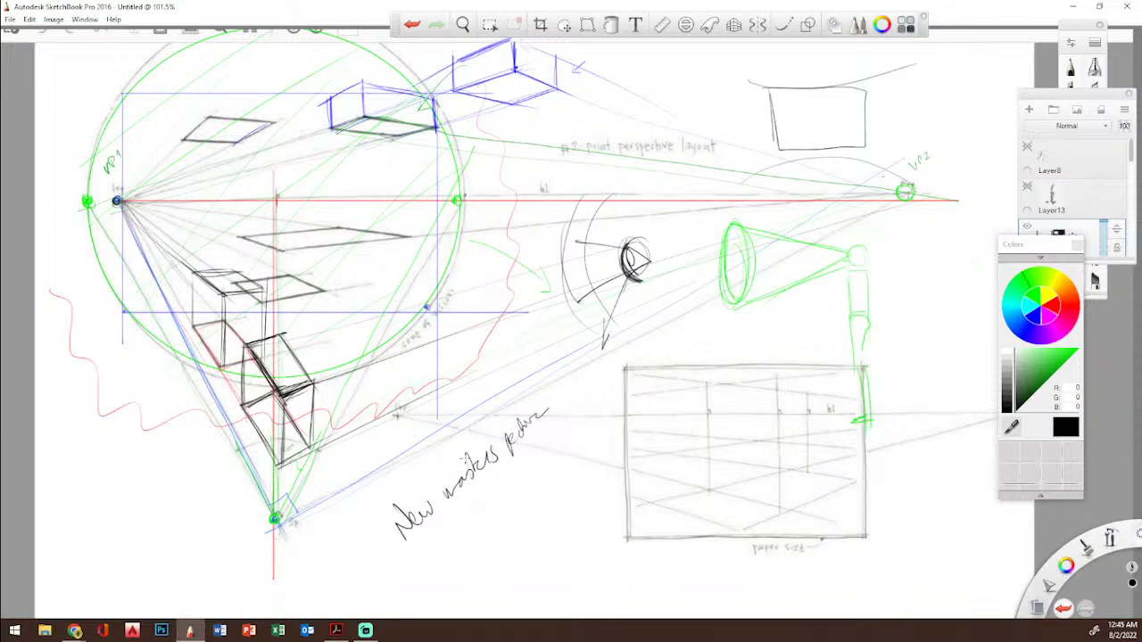
pyautogui.moveTo(363, 550)
pyautogui.mouseDown()
pyautogui.moveTo(392, 532)
pyautogui.moveTo(386, 546)
pyautogui.moveTo(416, 555)
pyautogui.mouseUp()
pyautogui.moveTo(408, 552)
pyautogui.mouseDown()
pyautogui.moveTo(439, 535)
pyautogui.moveTo(454, 544)
pyautogui.moveTo(566, 446)
pyautogui.mouseUp()
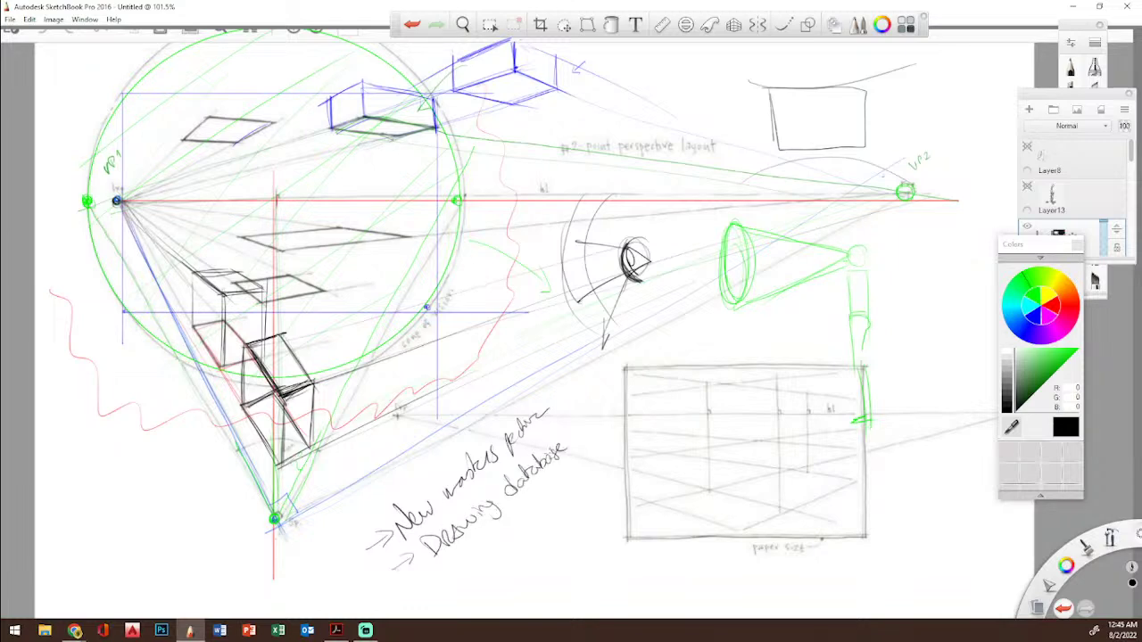
# Step: Underline the "Drawing database" note and circle the "New masters" note in black
pyautogui.moveTo(511, 516)
pyautogui.mouseDown()
pyautogui.moveTo(576, 464)
pyautogui.moveTo(555, 498)
pyautogui.moveTo(578, 492)
pyautogui.mouseUp()
pyautogui.moveTo(482, 537); pyautogui.dragTo(573, 468)
pyautogui.moveTo(544, 404)
pyautogui.mouseDown()
pyautogui.moveTo(394, 539)
pyautogui.moveTo(379, 537)
pyautogui.moveTo(493, 425)
pyautogui.mouseUp()
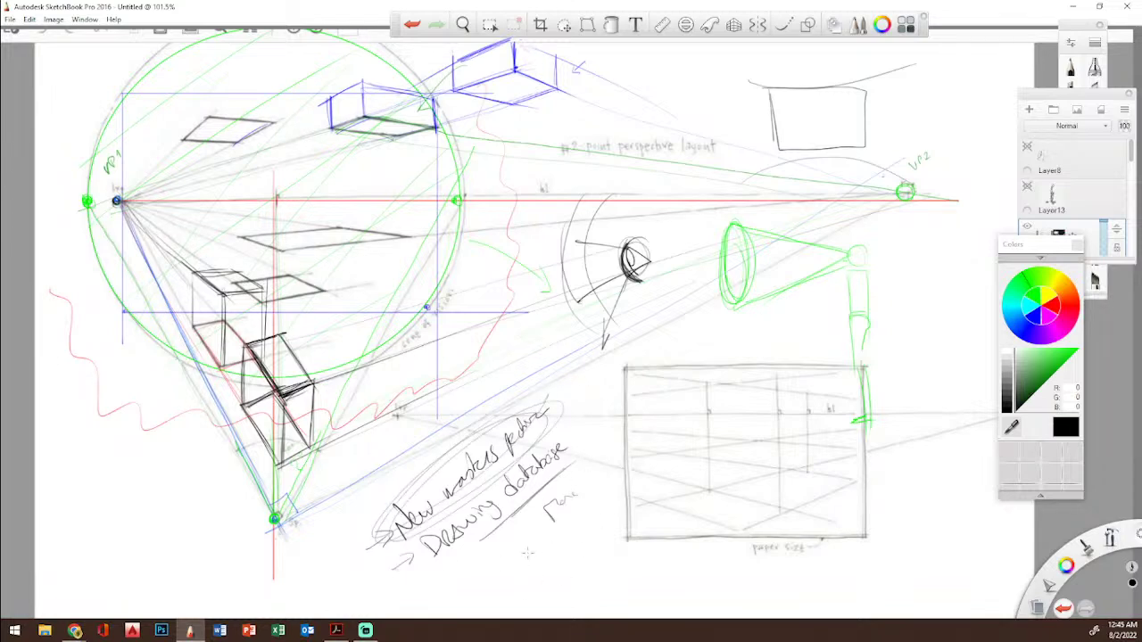
# Step: Circle the "Drawing database" note in magenta and add small magenta arrows pointing down at the two notes
pyautogui.click(1053, 316)
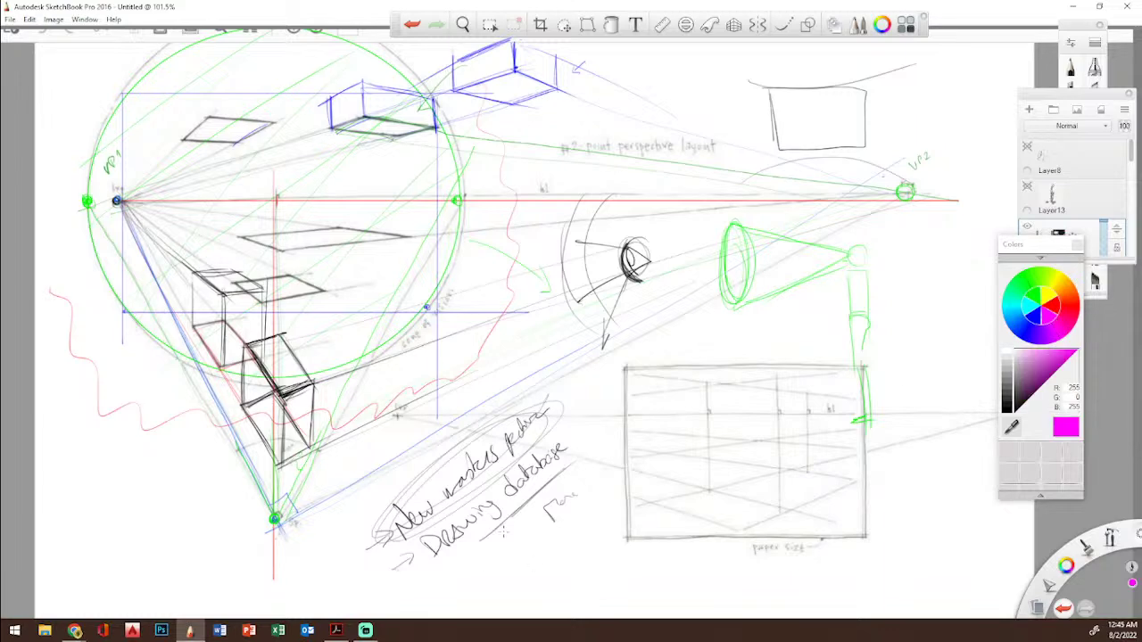
pyautogui.moveTo(464, 567); pyautogui.dragTo(578, 441)
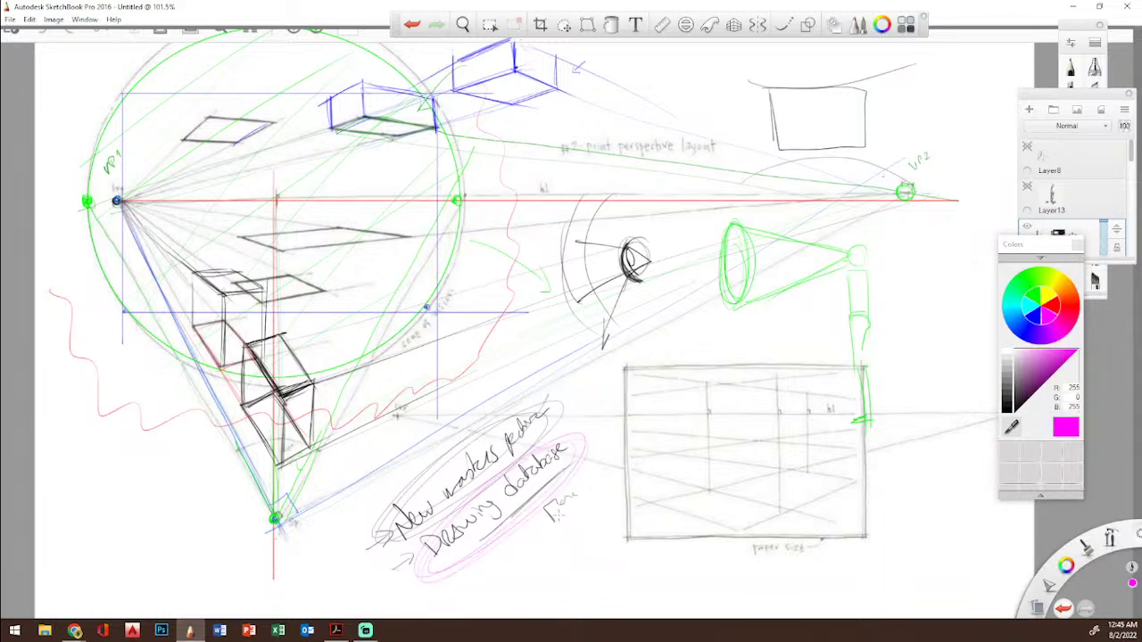
pyautogui.moveTo(549, 375)
pyautogui.mouseDown()
pyautogui.moveTo(548, 403)
pyautogui.moveTo(582, 434)
pyautogui.mouseUp()
pyautogui.moveTo(546, 394)
pyautogui.mouseDown()
pyautogui.moveTo(561, 428)
pyautogui.moveTo(566, 410)
pyautogui.mouseUp()
# Step: Mark a small circle, converging guide lines and the horizon line in magenta over the paper-size frame
pyautogui.moveTo(659, 407)
pyautogui.mouseDown()
pyautogui.moveTo(680, 416)
pyautogui.moveTo(662, 442)
pyautogui.mouseUp()
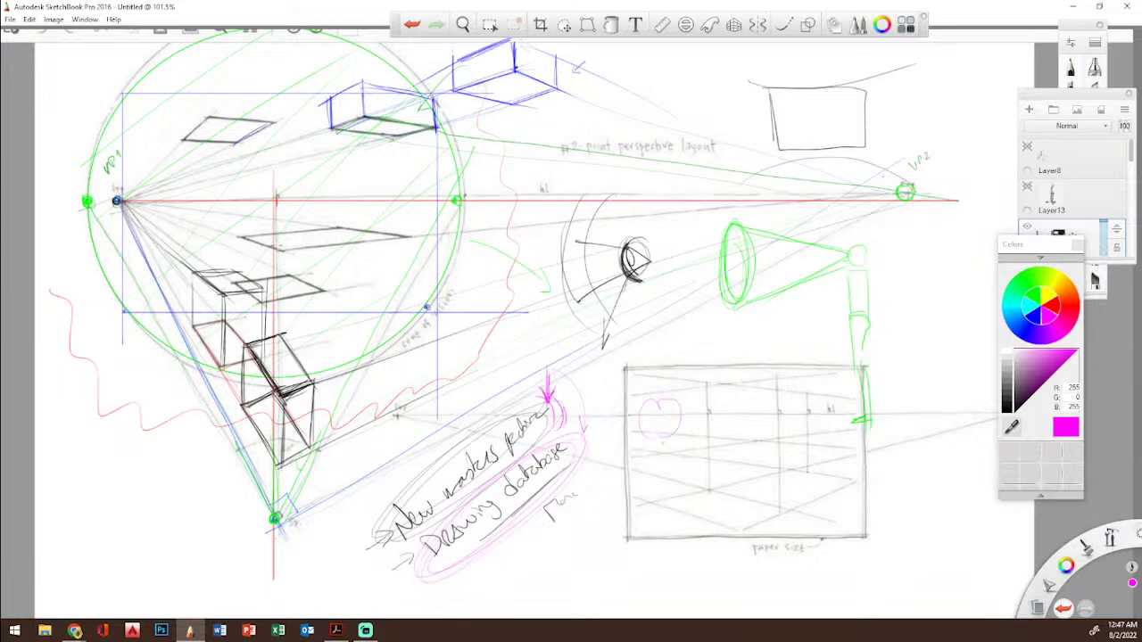
pyautogui.moveTo(629, 489); pyautogui.dragTo(749, 541)
pyautogui.moveTo(758, 439); pyautogui.dragTo(865, 469)
pyautogui.moveTo(700, 547); pyautogui.dragTo(885, 474)
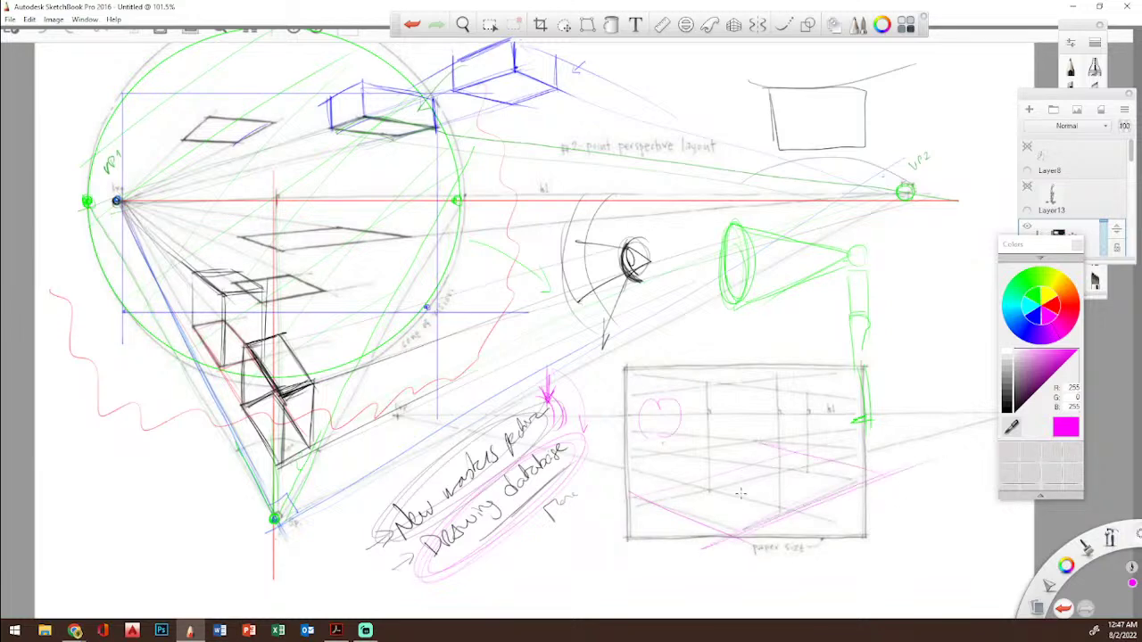
pyautogui.moveTo(646, 497); pyautogui.dragTo(814, 458)
pyautogui.moveTo(629, 416); pyautogui.dragTo(970, 406)
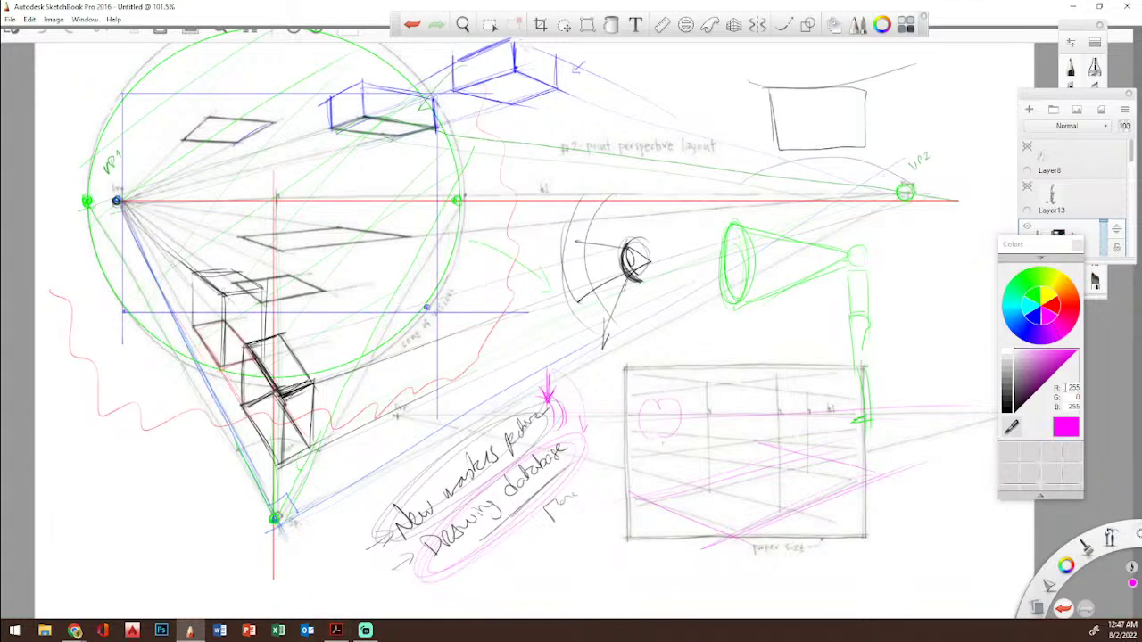
# Step: Switch to the How to Draw PDF in Acrobat and read on from the perspective sketches to Chapter 04, Creating Grids
pyautogui.click(336, 630)
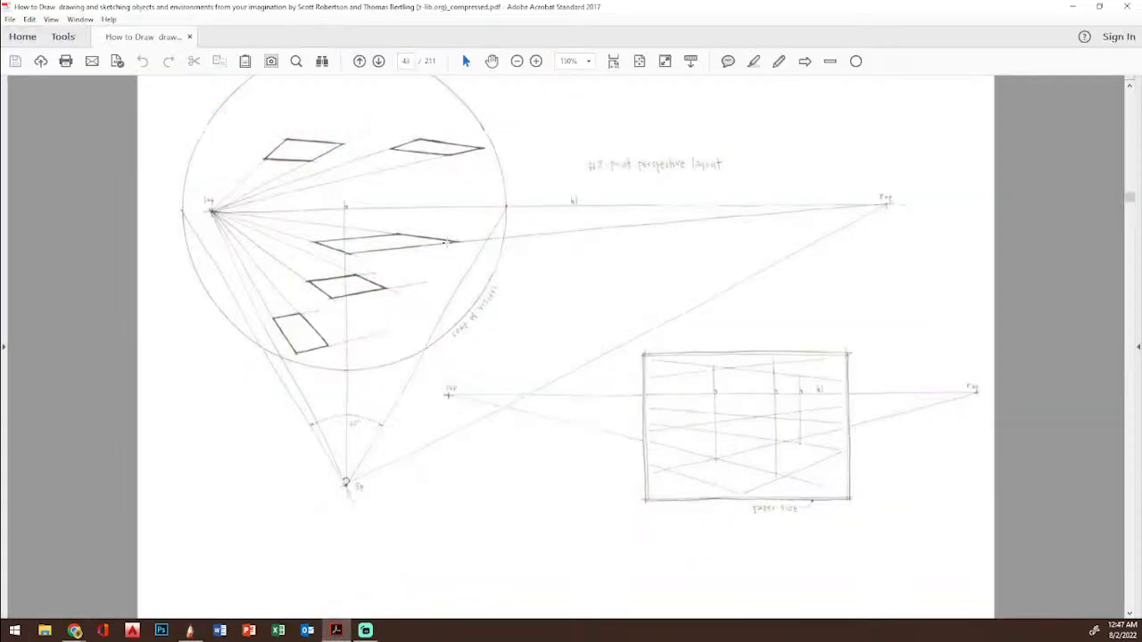
pyautogui.scroll(-10, 446, 242)
pyautogui.scroll(-4, 445, 242)
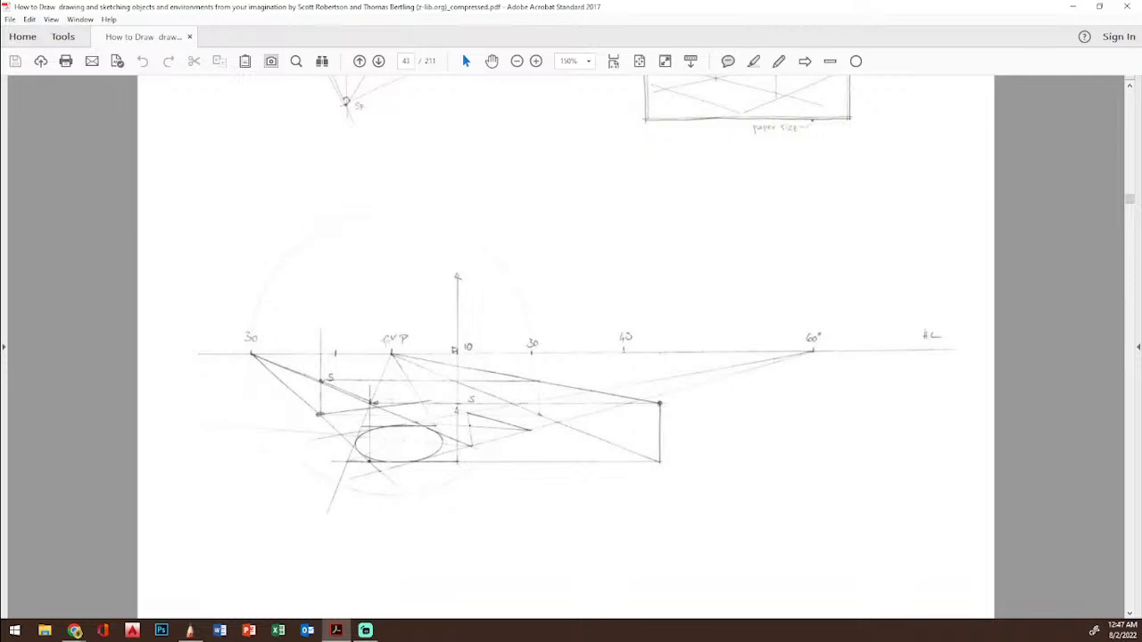
pyautogui.scroll(5, 448, 358)
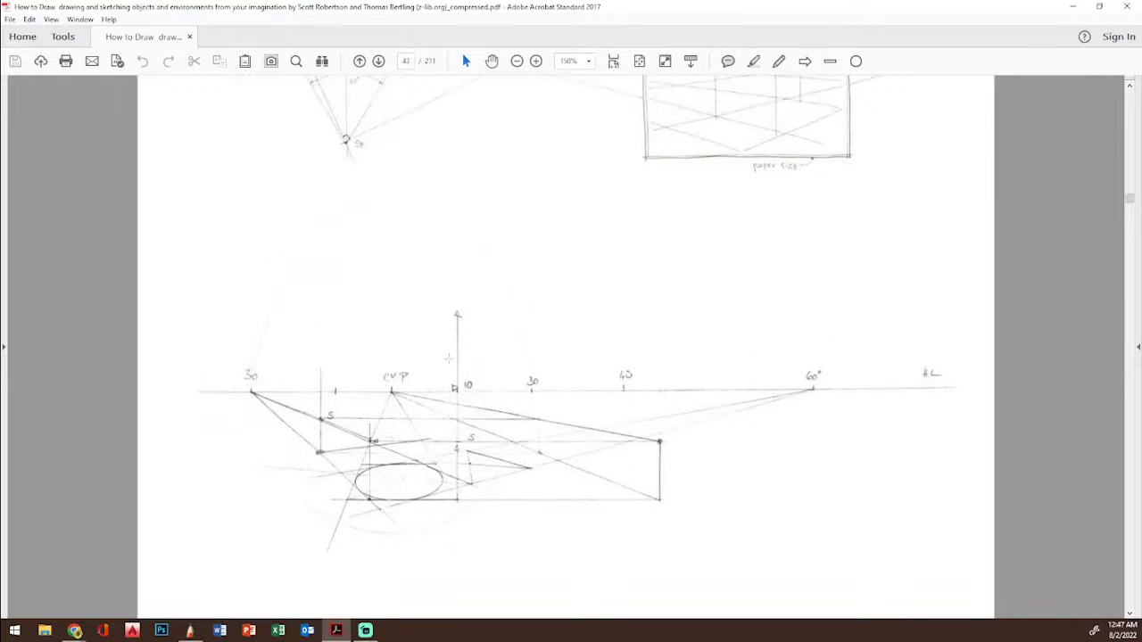
pyautogui.scroll(2, 426, 355)
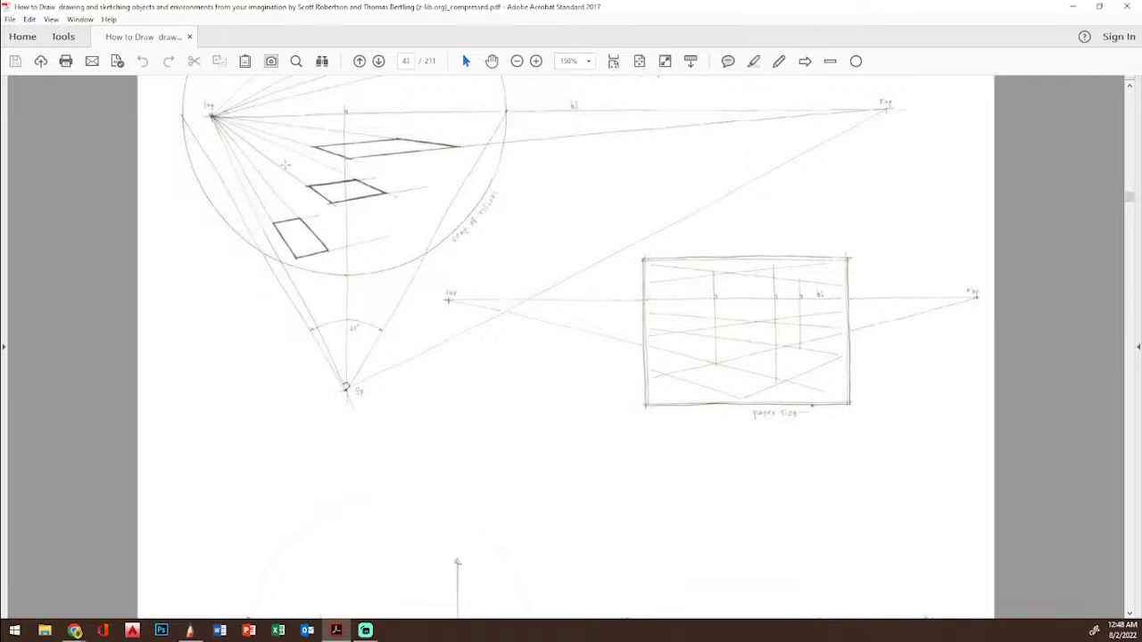
pyautogui.scroll(-2, 405, 340)
pyautogui.scroll(-4, 406, 341)
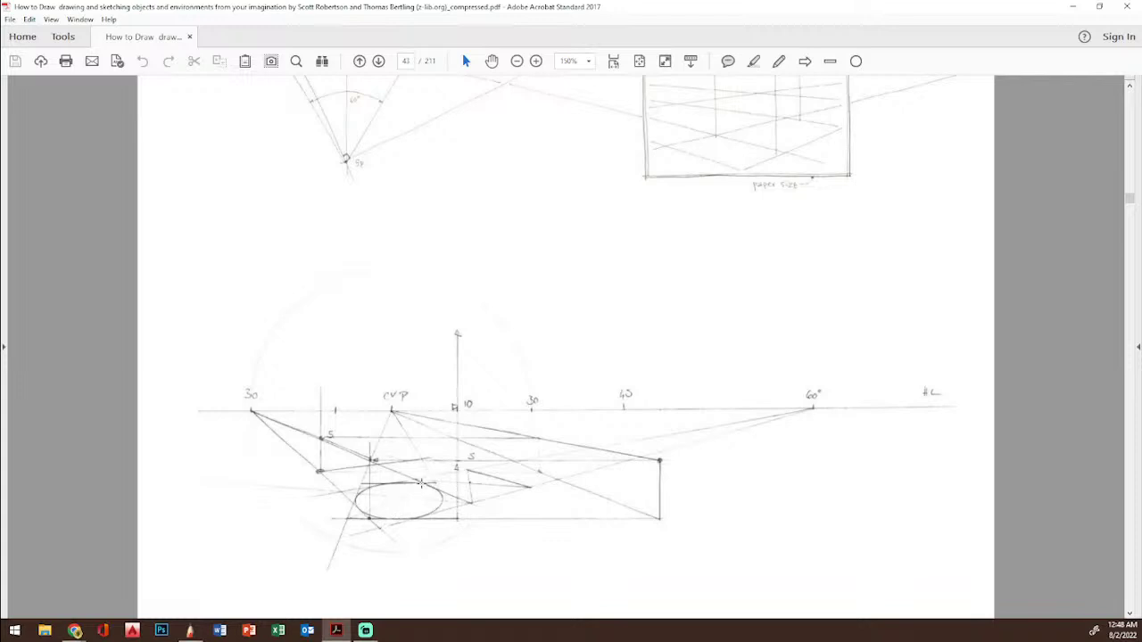
pyautogui.scroll(-1, 494, 474)
pyautogui.scroll(-8, 495, 474)
pyautogui.scroll(-3, 494, 474)
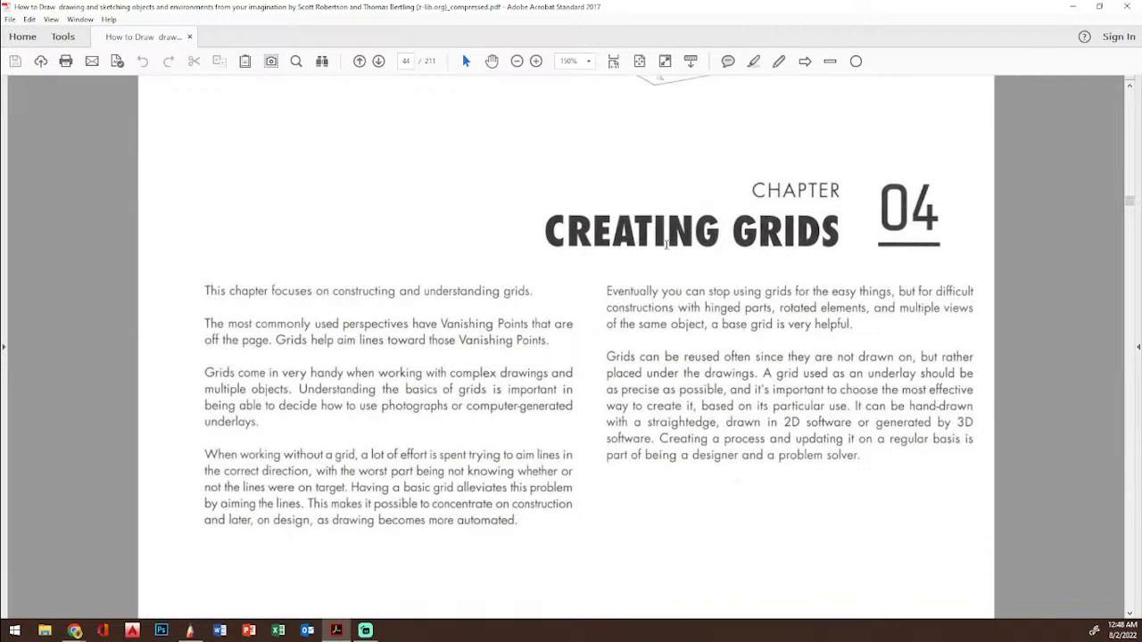
# Step: Switch back to SketchBook, move the layer list clear of the colour wheel, and hide Layer14 with the annotated layout
pyautogui.moveTo(643, 13)
pyautogui.mouseDown()
pyautogui.moveTo(593, 99)
pyautogui.moveTo(1, 186)
pyautogui.moveTo(183, 238)
pyautogui.moveTo(823, 124)
pyautogui.moveTo(1138, 100)
pyautogui.moveTo(1141, 85)
pyautogui.mouseUp()
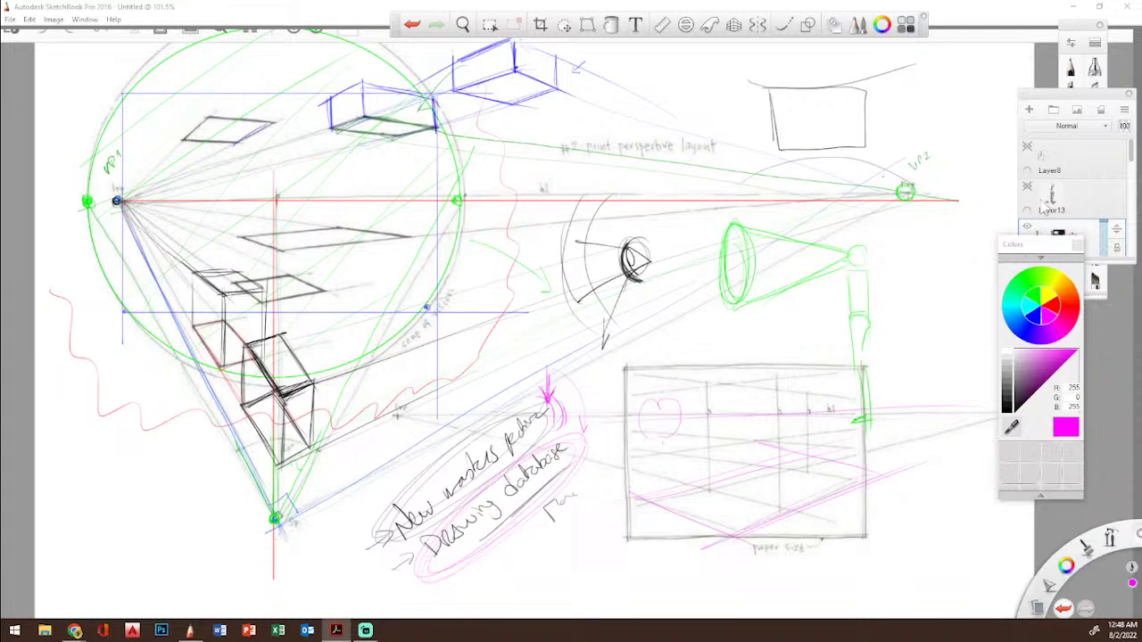
pyautogui.click(1029, 145)
pyautogui.click(1029, 145)
pyautogui.click(1029, 144)
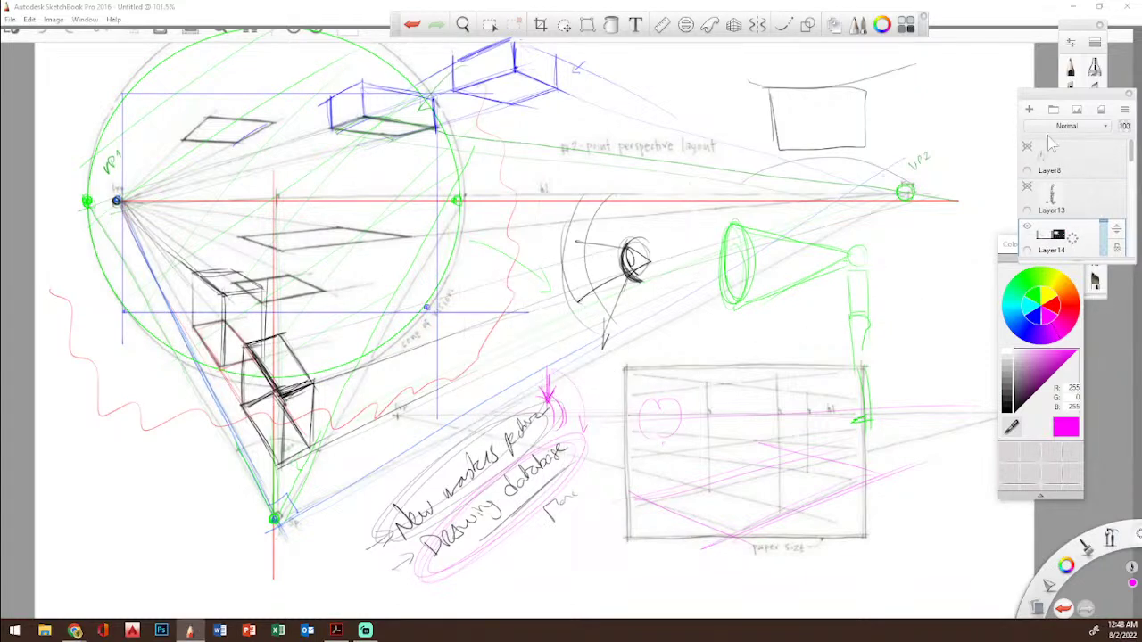
pyautogui.moveTo(1049, 98); pyautogui.dragTo(940, 82)
pyautogui.click(921, 211)
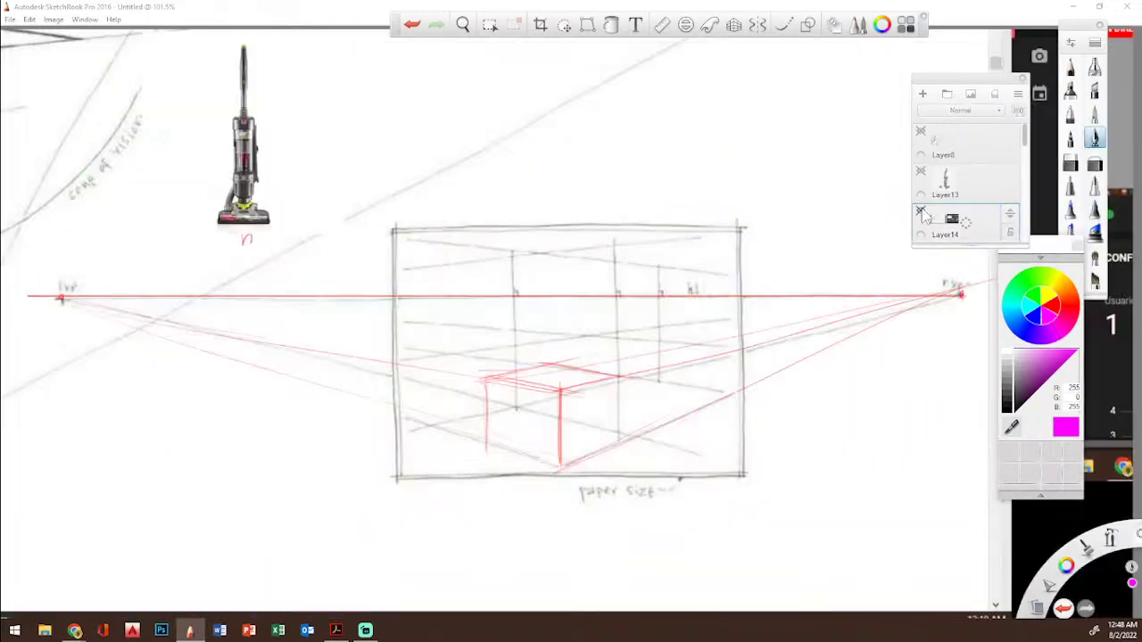
pyautogui.scroll(-1, 932, 234)
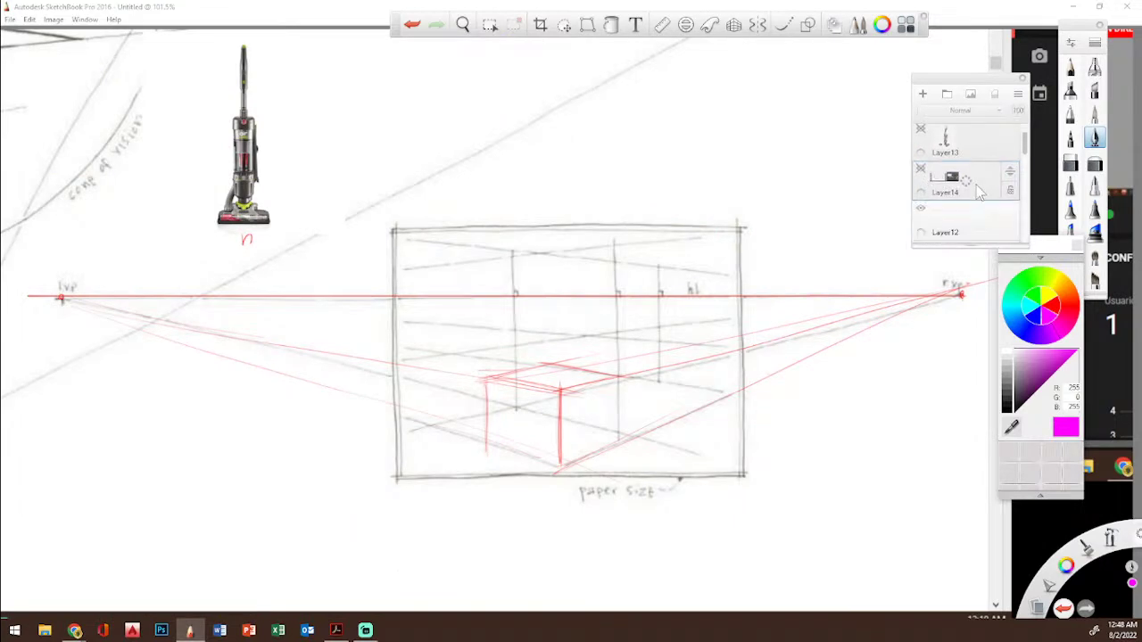
pyautogui.scroll(1, 927, 214)
pyautogui.click(922, 214)
pyautogui.click(922, 213)
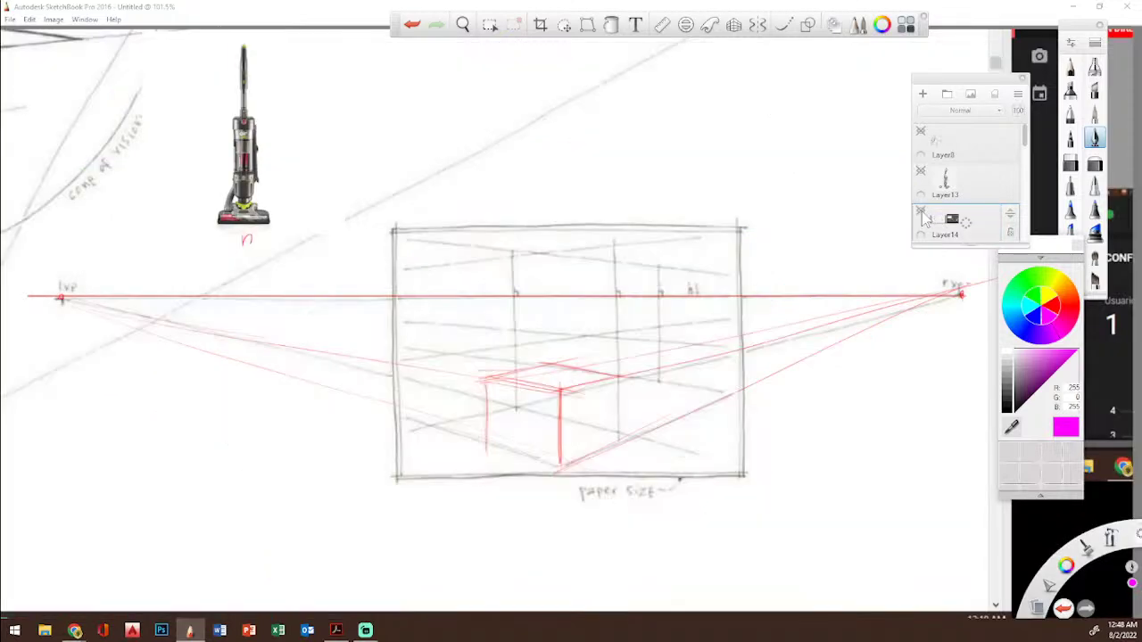
pyautogui.scroll(-2, 963, 233)
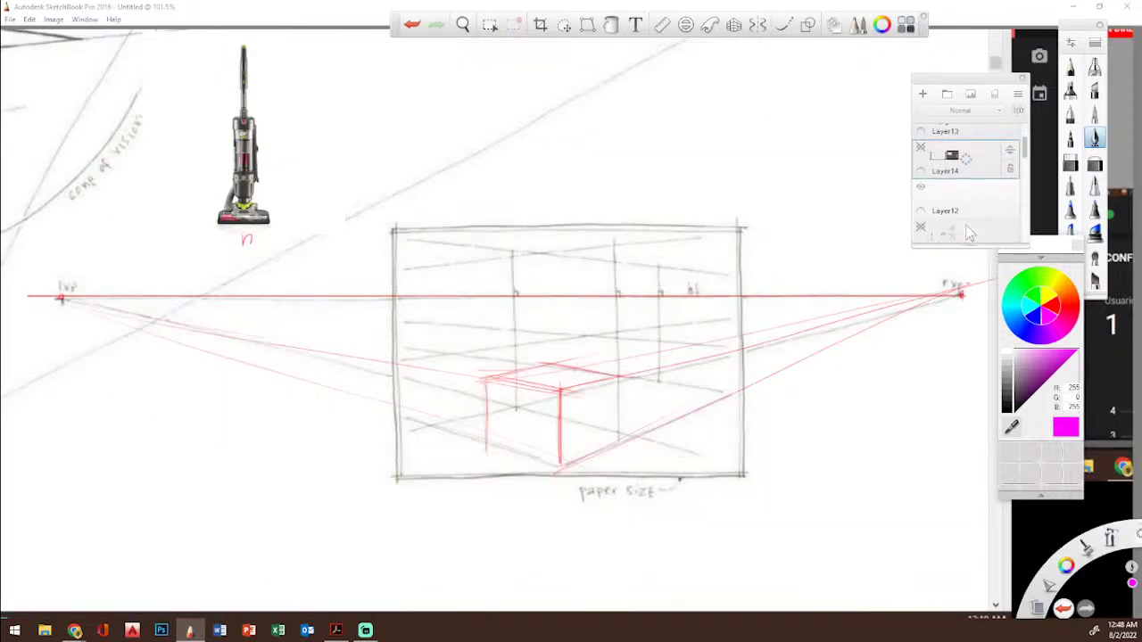
pyautogui.scroll(2, 969, 234)
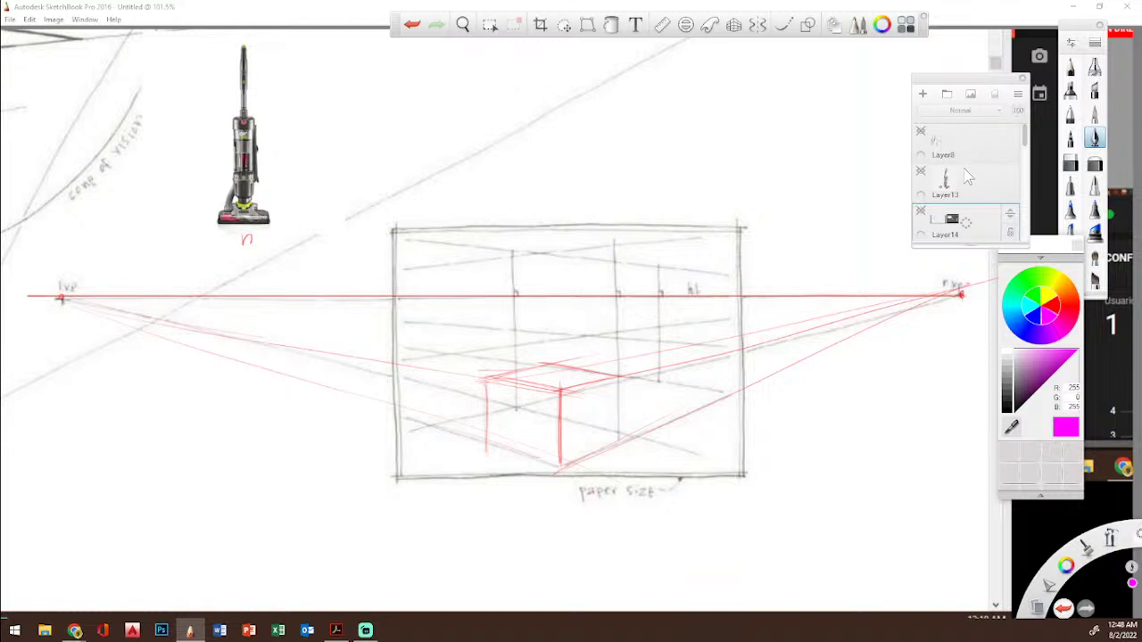
# Step: Hide Layer9 with the vacuum cleaner, Layer7 with the pasted layout, and the red sketch layer between them
pyautogui.scroll(-3, 963, 174)
pyautogui.scroll(-1, 961, 174)
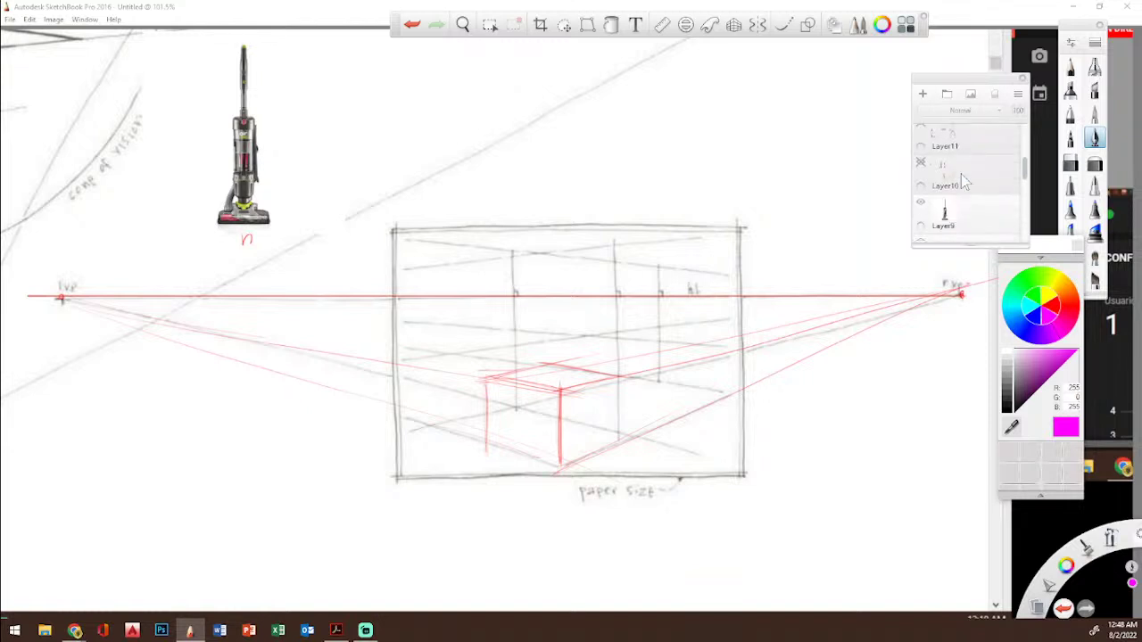
pyautogui.click(920, 204)
pyautogui.scroll(-2, 957, 198)
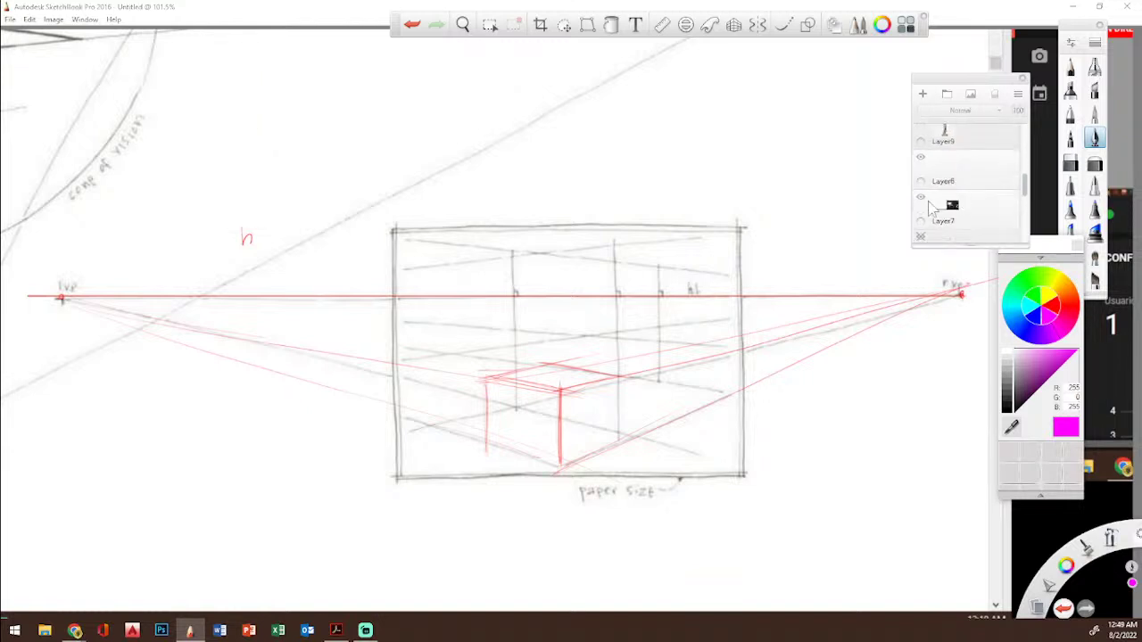
pyautogui.click(920, 197)
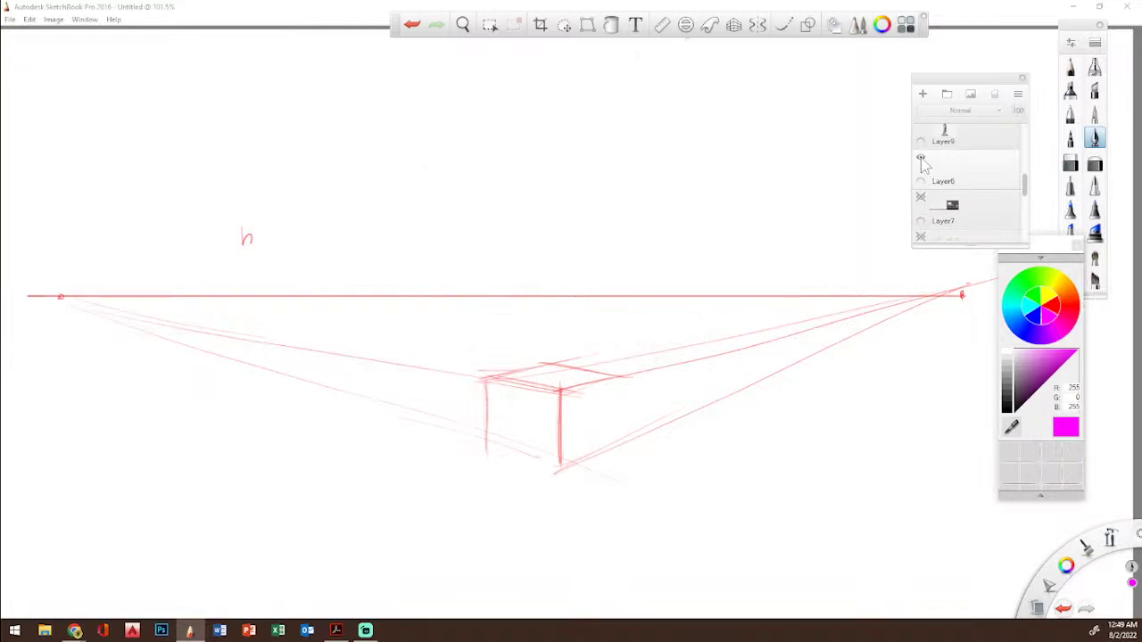
pyautogui.click(920, 157)
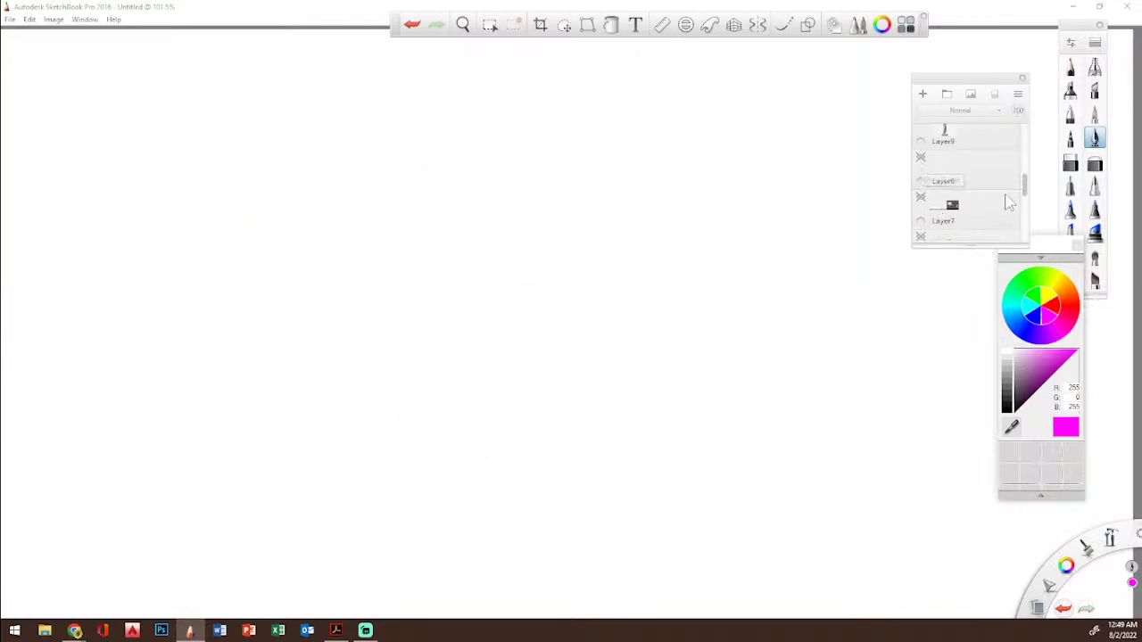
# Step: Select Layer12 and write "P 44" and "Creando net" in magenta along the upper edge of the blank canvas
pyautogui.moveTo(1025, 188)
pyautogui.mouseDown()
pyautogui.moveTo(1023, 133)
pyautogui.moveTo(1029, 183)
pyautogui.moveTo(1028, 166)
pyautogui.mouseUp()
pyautogui.click(954, 166)
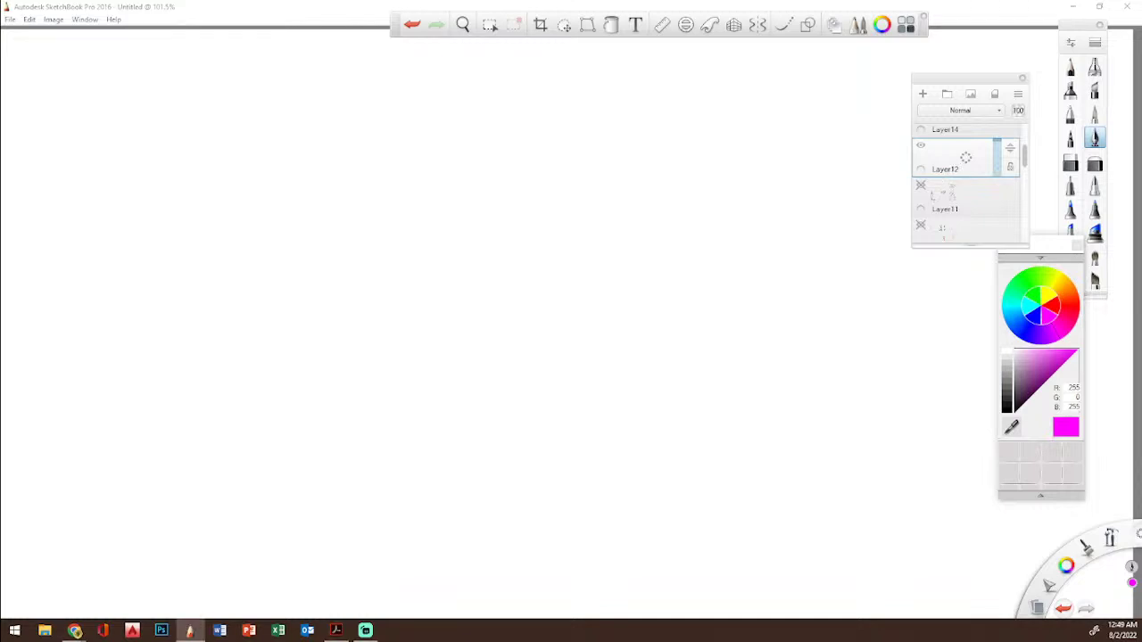
pyautogui.hotkey('alt', 'Tab')
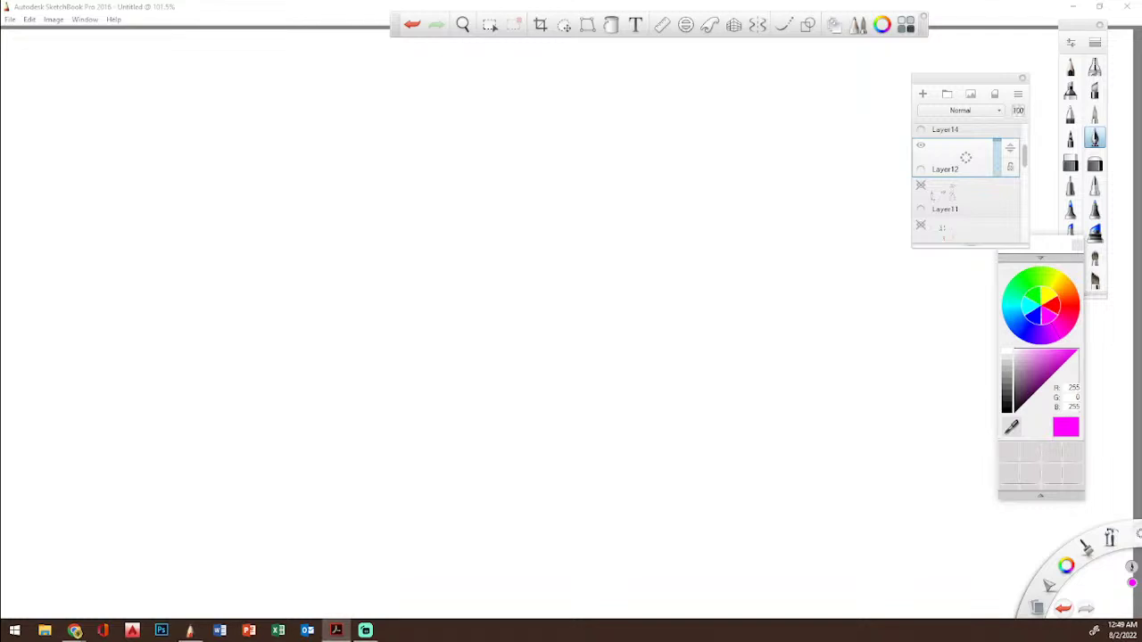
pyautogui.moveTo(64, 48)
pyautogui.mouseDown()
pyautogui.moveTo(63, 59)
pyautogui.moveTo(91, 53)
pyautogui.moveTo(90, 67)
pyautogui.mouseUp()
pyautogui.moveTo(98, 45); pyautogui.dragTo(103, 69)
pyautogui.moveTo(221, 41)
pyautogui.mouseDown()
pyautogui.moveTo(220, 68)
pyautogui.moveTo(342, 52)
pyautogui.moveTo(382, 68)
pyautogui.mouseUp()
pyautogui.moveTo(378, 59); pyautogui.dragTo(391, 58)
# Step: Sketch a small tilted magenta grid beside and slightly below the "Creando net" heading
pyautogui.moveTo(499, 103)
pyautogui.mouseDown()
pyautogui.moveTo(539, 85)
pyautogui.moveTo(522, 82)
pyautogui.moveTo(527, 114)
pyautogui.mouseUp()
pyautogui.moveTo(522, 75)
pyautogui.mouseDown()
pyautogui.moveTo(538, 100)
pyautogui.moveTo(562, 102)
pyautogui.moveTo(537, 129)
pyautogui.mouseUp()
pyautogui.moveTo(536, 96)
pyautogui.mouseDown()
pyautogui.moveTo(541, 126)
pyautogui.moveTo(522, 114)
pyautogui.moveTo(547, 139)
pyautogui.moveTo(552, 119)
pyautogui.moveTo(525, 133)
pyautogui.moveTo(560, 130)
pyautogui.mouseUp()
pyautogui.moveTo(522, 137)
pyautogui.mouseDown()
pyautogui.moveTo(561, 108)
pyautogui.moveTo(575, 119)
pyautogui.mouseUp()
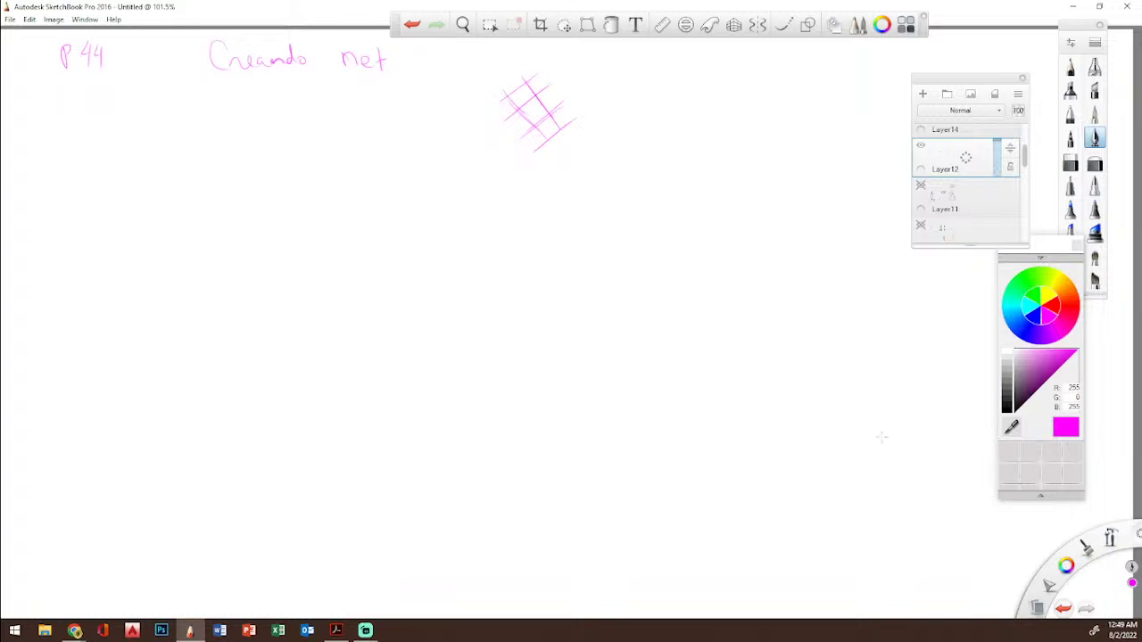
# Step: Sketch a small black square frame with a horizon line across its middle and points marked on it
pyautogui.click(1007, 412)
pyautogui.moveTo(312, 217)
pyautogui.mouseDown()
pyautogui.moveTo(311, 284)
pyautogui.moveTo(388, 286)
pyautogui.moveTo(310, 286)
pyautogui.moveTo(388, 285)
pyautogui.mouseUp()
pyautogui.moveTo(377, 222); pyautogui.dragTo(390, 286)
pyautogui.moveTo(315, 220)
pyautogui.mouseDown()
pyautogui.moveTo(314, 289)
pyautogui.moveTo(379, 247)
pyautogui.mouseUp()
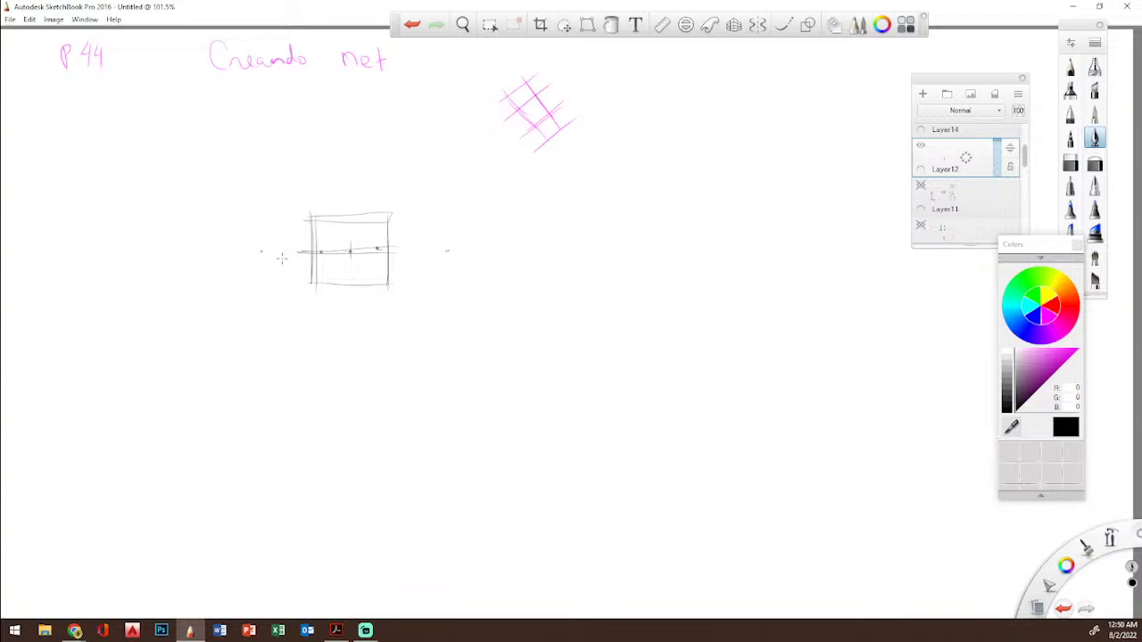
# Step: Draw guide lines above and below the horizon through the square, converging on vanishing points outside both sides
pyautogui.moveTo(256, 251); pyautogui.dragTo(447, 251)
pyautogui.moveTo(313, 297); pyautogui.dragTo(455, 253)
pyautogui.moveTo(275, 297); pyautogui.dragTo(455, 252)
pyautogui.moveTo(250, 252); pyautogui.dragTo(442, 277)
pyautogui.moveTo(323, 268); pyautogui.dragTo(490, 232)
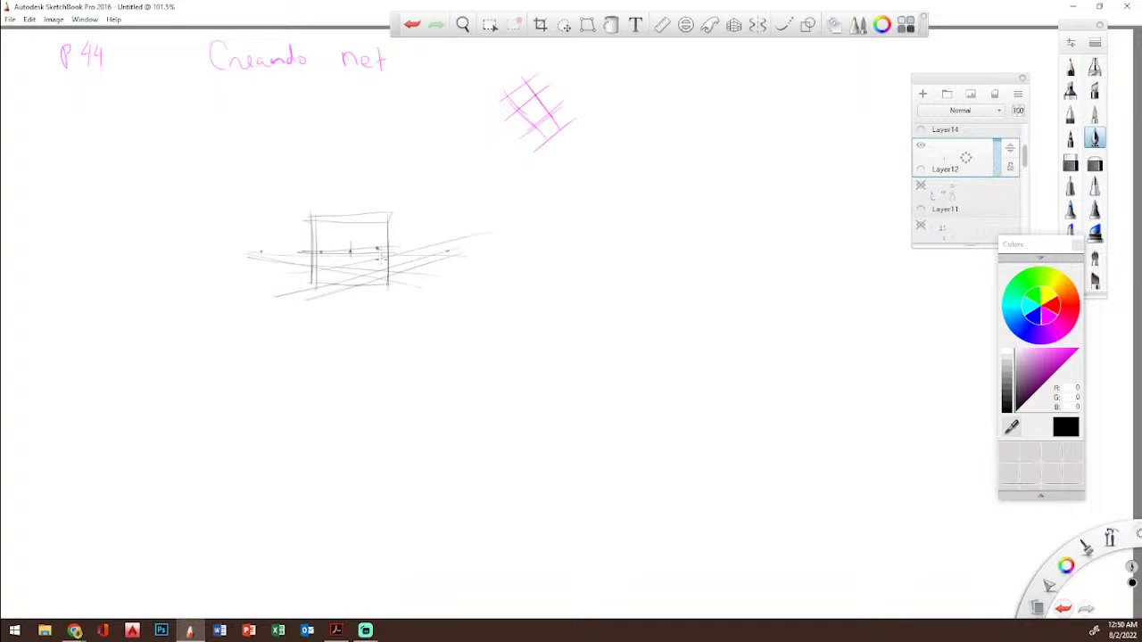
pyautogui.moveTo(321, 229); pyautogui.dragTo(455, 261)
pyautogui.moveTo(342, 208); pyautogui.dragTo(453, 247)
pyautogui.moveTo(234, 262)
pyautogui.mouseDown()
pyautogui.moveTo(357, 217)
pyautogui.moveTo(381, 225)
pyautogui.mouseUp()
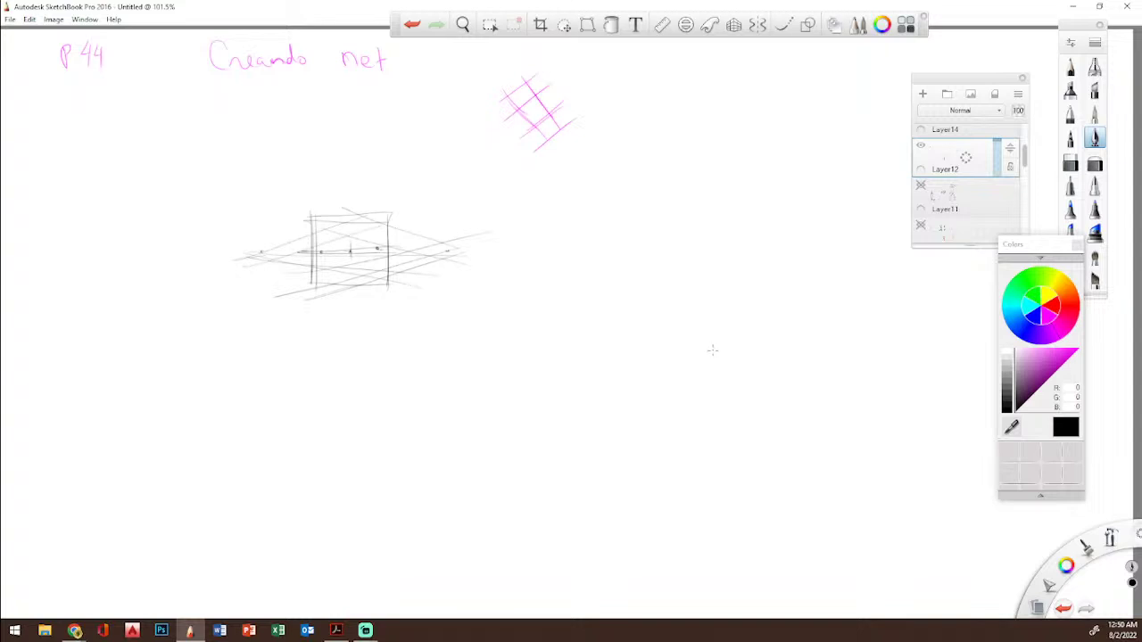
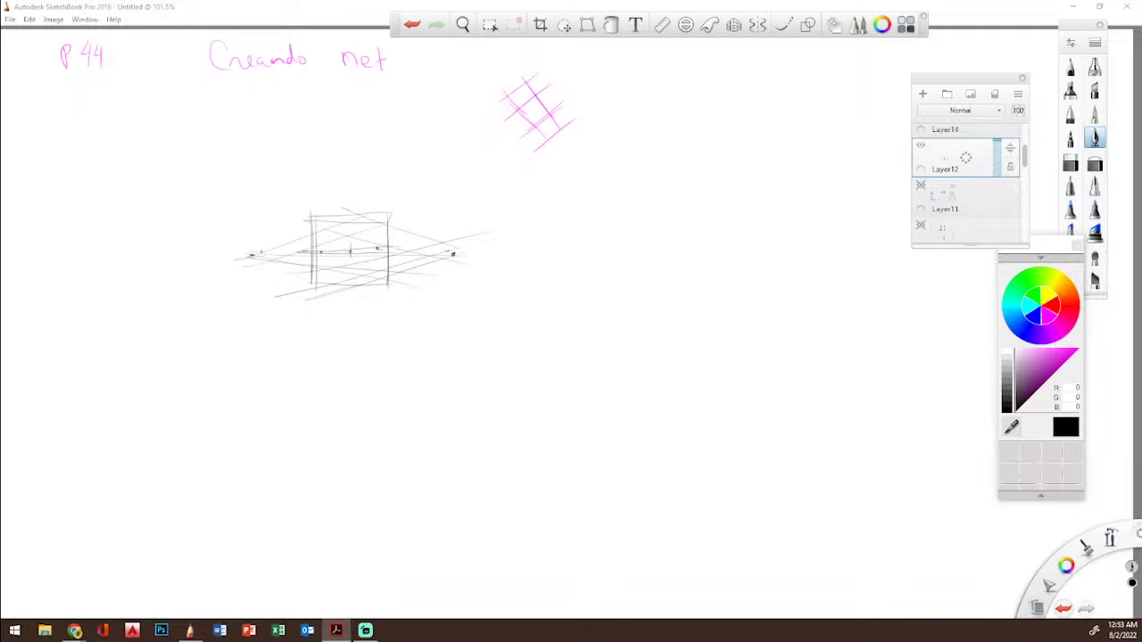
# Step: Sketch a second black horizon with two vanishing points and a floor grid of converging lines below it
pyautogui.moveTo(534, 261); pyautogui.dragTo(651, 287)
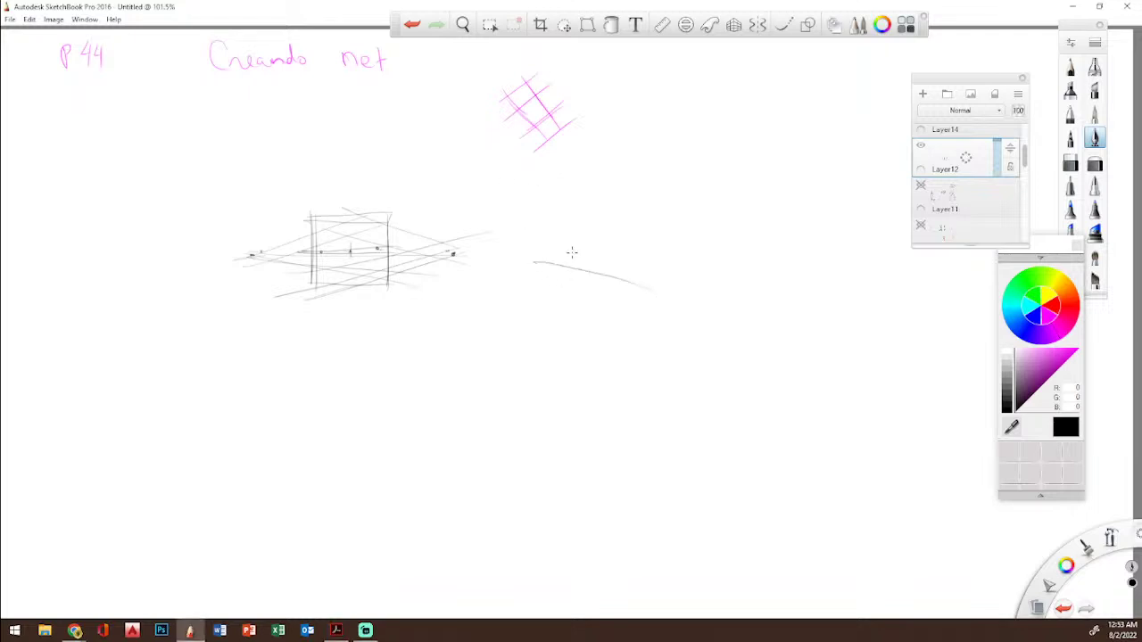
pyautogui.moveTo(516, 257); pyautogui.dragTo(743, 258)
pyautogui.moveTo(644, 292); pyautogui.dragTo(736, 253)
pyautogui.moveTo(625, 283); pyautogui.dragTo(736, 251)
pyautogui.moveTo(614, 268); pyautogui.dragTo(719, 254)
pyautogui.moveTo(605, 263); pyautogui.dragTo(709, 253)
pyautogui.moveTo(571, 262); pyautogui.dragTo(667, 276)
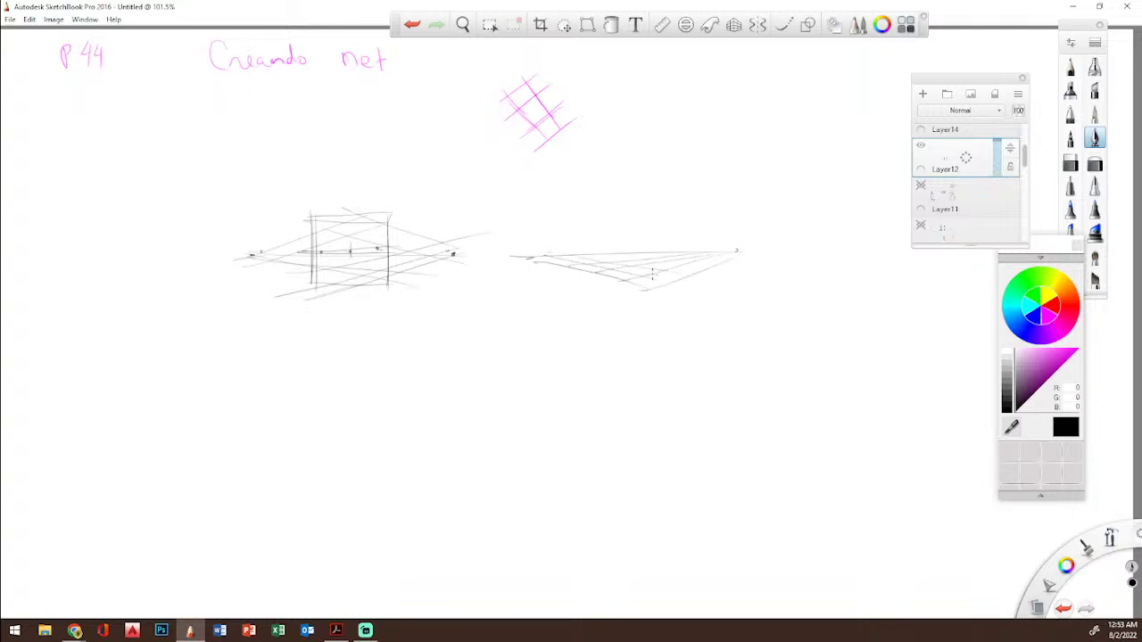
# Step: Add spaced vertical lines rising from the second sketch's floor grid to form its two walls
pyautogui.moveTo(636, 219)
pyautogui.mouseDown()
pyautogui.moveTo(636, 268)
pyautogui.moveTo(620, 276)
pyautogui.mouseUp()
pyautogui.moveTo(596, 210); pyautogui.dragTo(597, 267)
pyautogui.moveTo(635, 216)
pyautogui.mouseDown()
pyautogui.moveTo(740, 228)
pyautogui.moveTo(701, 264)
pyautogui.mouseUp()
pyautogui.moveTo(658, 215)
pyautogui.mouseDown()
pyautogui.moveTo(659, 264)
pyautogui.moveTo(680, 264)
pyautogui.mouseUp()
pyautogui.moveTo(630, 215)
pyautogui.mouseDown()
pyautogui.moveTo(571, 229)
pyautogui.moveTo(578, 268)
pyautogui.mouseUp()
pyautogui.moveTo(633, 220)
pyautogui.mouseDown()
pyautogui.moveTo(648, 243)
pyautogui.moveTo(646, 224)
pyautogui.moveTo(654, 270)
pyautogui.mouseUp()
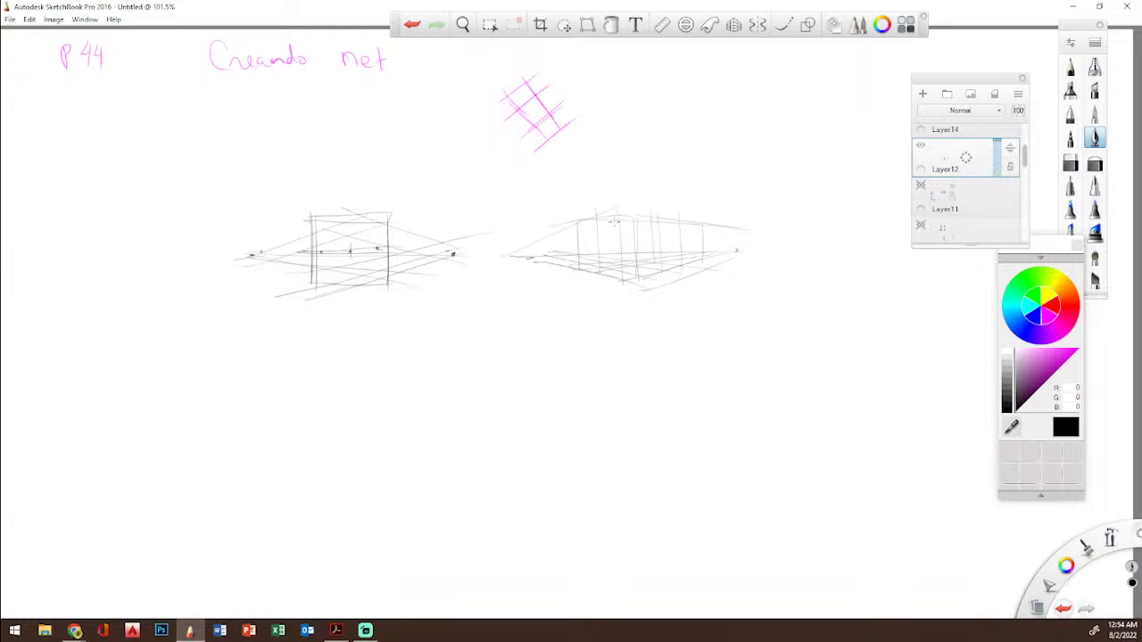
# Step: On a new layer, outline a two-sided building in red over the second sketch's grid, meeting at a central vertical corner
pyautogui.moveTo(510, 257)
pyautogui.mouseDown()
pyautogui.moveTo(626, 232)
pyautogui.moveTo(701, 267)
pyautogui.mouseUp()
pyautogui.moveTo(1108, 538); pyautogui.dragTo(1026, 464)
pyautogui.moveTo(705, 240); pyautogui.dragTo(785, 265)
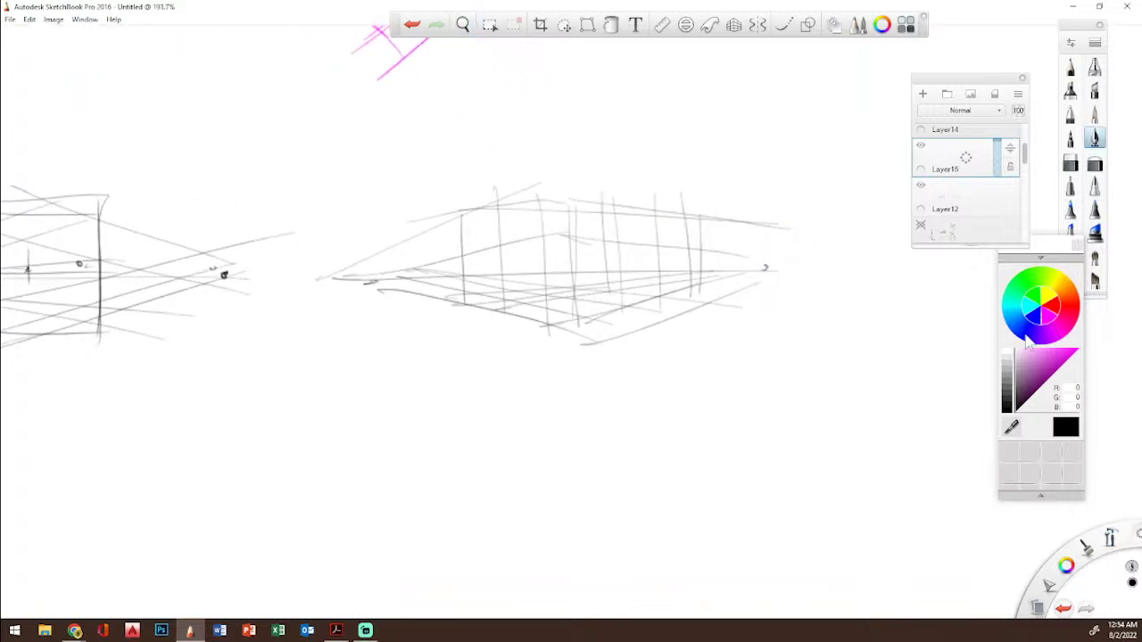
pyautogui.click(1053, 318)
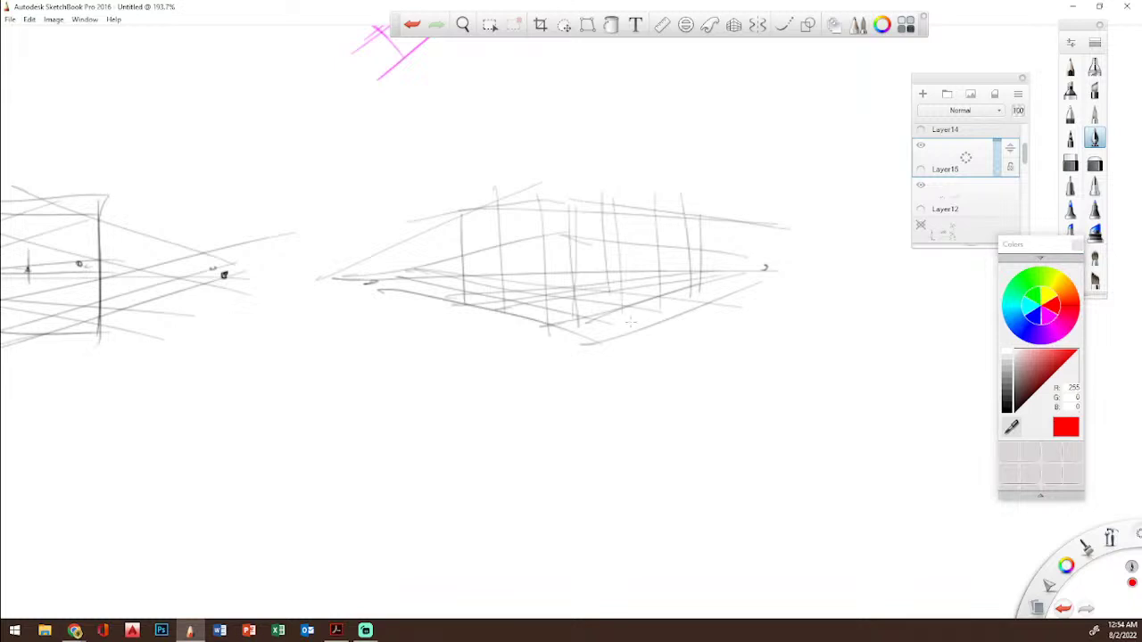
pyautogui.moveTo(568, 235)
pyautogui.mouseDown()
pyautogui.moveTo(569, 334)
pyautogui.moveTo(633, 308)
pyautogui.mouseUp()
pyautogui.moveTo(576, 239)
pyautogui.mouseDown()
pyautogui.moveTo(573, 194)
pyautogui.moveTo(572, 284)
pyautogui.mouseUp()
pyautogui.moveTo(573, 200)
pyautogui.mouseDown()
pyautogui.moveTo(686, 217)
pyautogui.moveTo(661, 300)
pyautogui.mouseUp()
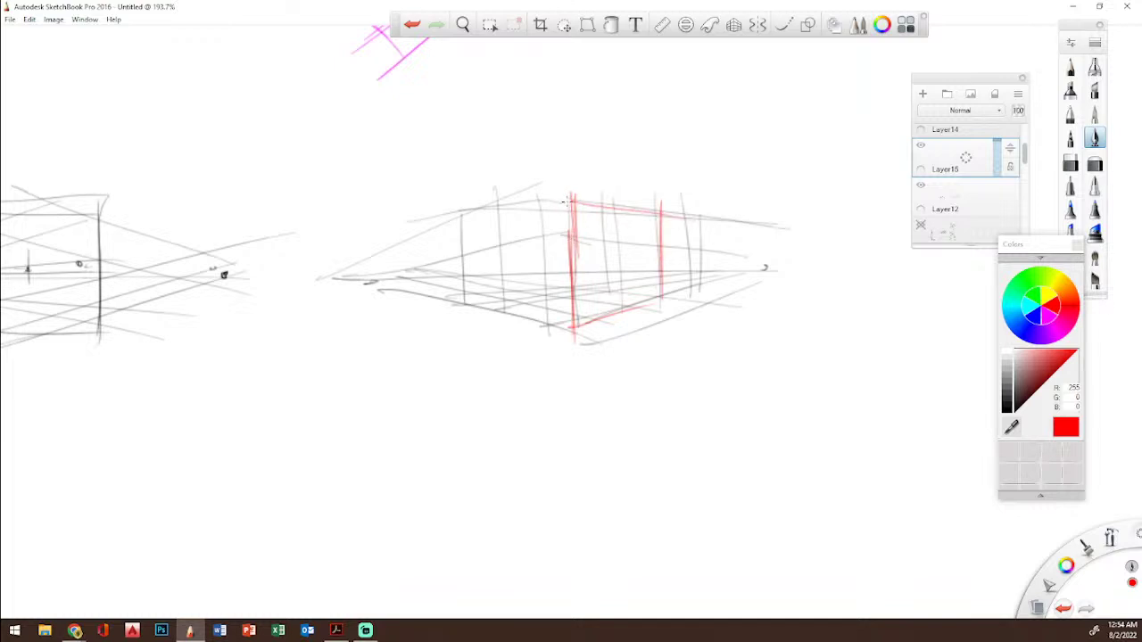
pyautogui.moveTo(558, 203)
pyautogui.mouseDown()
pyautogui.moveTo(498, 226)
pyautogui.moveTo(557, 212)
pyautogui.moveTo(428, 244)
pyautogui.moveTo(456, 241)
pyautogui.moveTo(467, 308)
pyautogui.moveTo(466, 297)
pyautogui.moveTo(571, 332)
pyautogui.mouseUp()
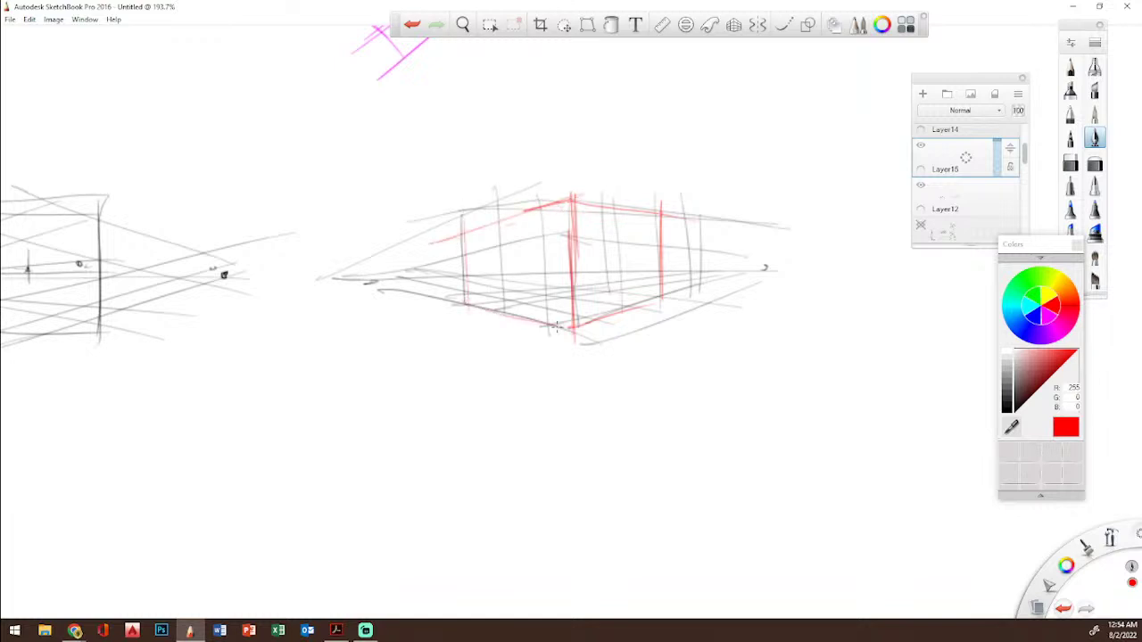
# Step: Add a red door to the building's near-side wall and sketch a red rectangular picture frame around the building
pyautogui.moveTo(502, 314)
pyautogui.mouseDown()
pyautogui.moveTo(498, 256)
pyautogui.moveTo(512, 254)
pyautogui.moveTo(495, 257)
pyautogui.moveTo(537, 246)
pyautogui.moveTo(539, 321)
pyautogui.mouseUp()
pyautogui.moveTo(536, 247); pyautogui.dragTo(539, 323)
pyautogui.moveTo(499, 257)
pyautogui.mouseDown()
pyautogui.moveTo(503, 327)
pyautogui.moveTo(529, 317)
pyautogui.mouseUp()
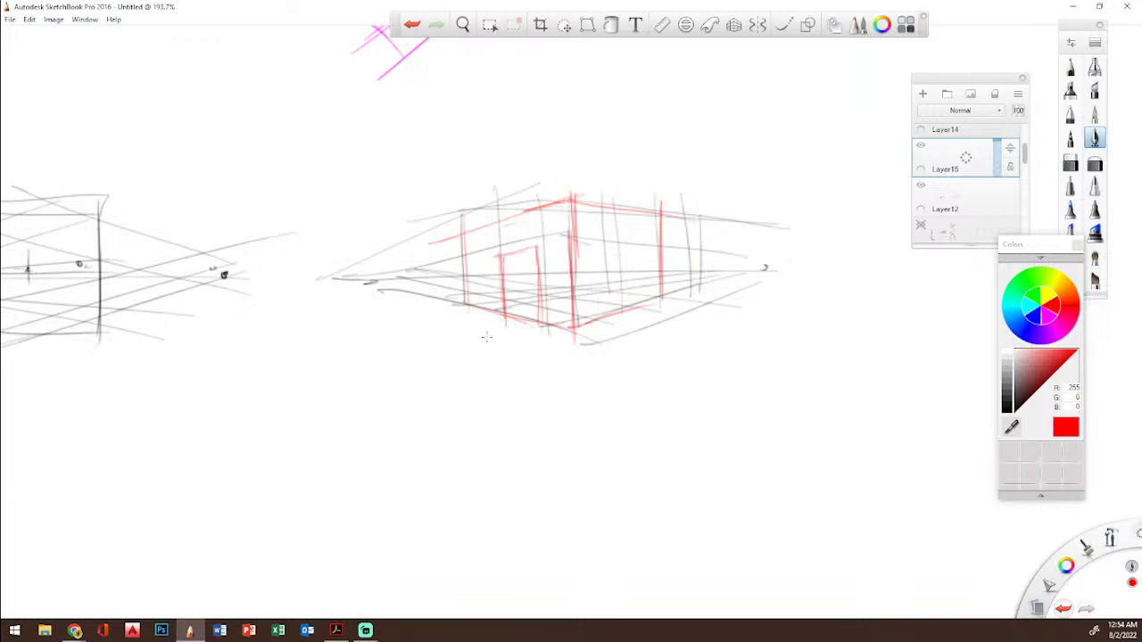
pyautogui.moveTo(428, 301)
pyautogui.mouseDown()
pyautogui.moveTo(701, 154)
pyautogui.moveTo(747, 373)
pyautogui.mouseUp()
pyautogui.moveTo(489, 362)
pyautogui.mouseDown()
pyautogui.moveTo(535, 344)
pyautogui.moveTo(740, 339)
pyautogui.mouseUp()
pyautogui.moveTo(740, 339)
pyautogui.mouseDown()
pyautogui.moveTo(447, 331)
pyautogui.moveTo(429, 152)
pyautogui.moveTo(738, 159)
pyautogui.mouseUp()
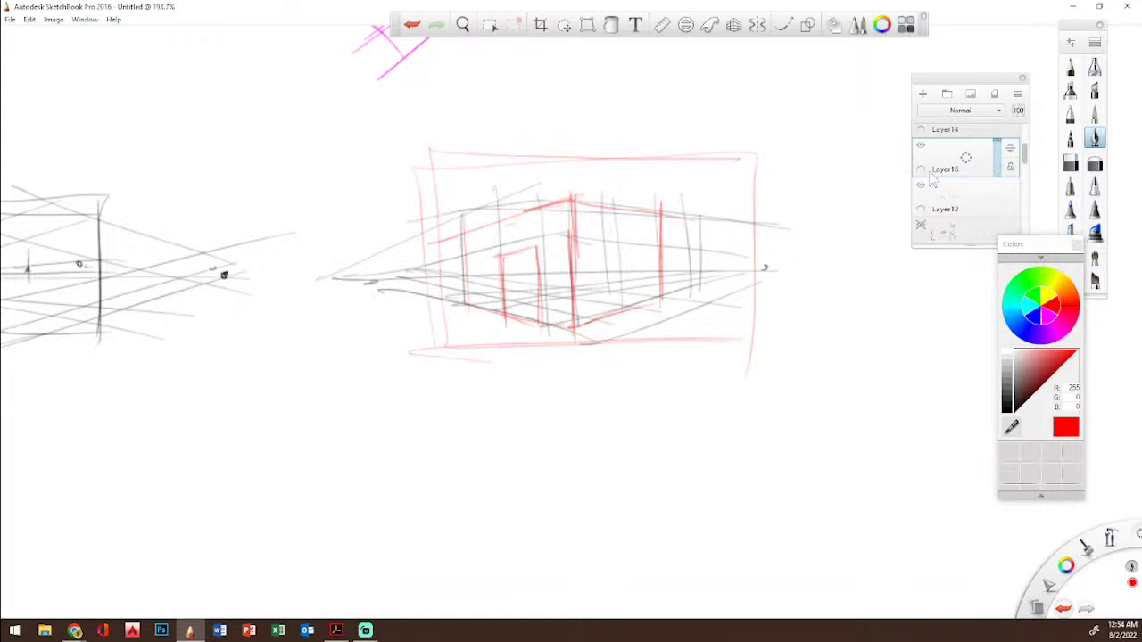
# Step: Add a new layer, hide the red building layer, and block in two red car bodies with wheels along the grid
pyautogui.click(922, 95)
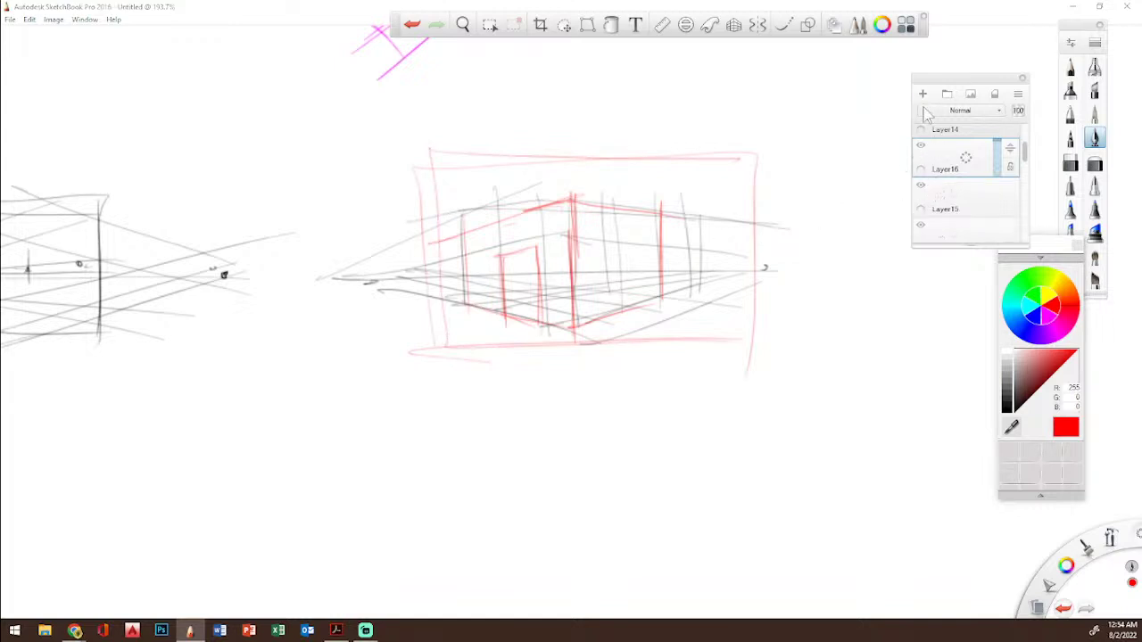
pyautogui.click(921, 184)
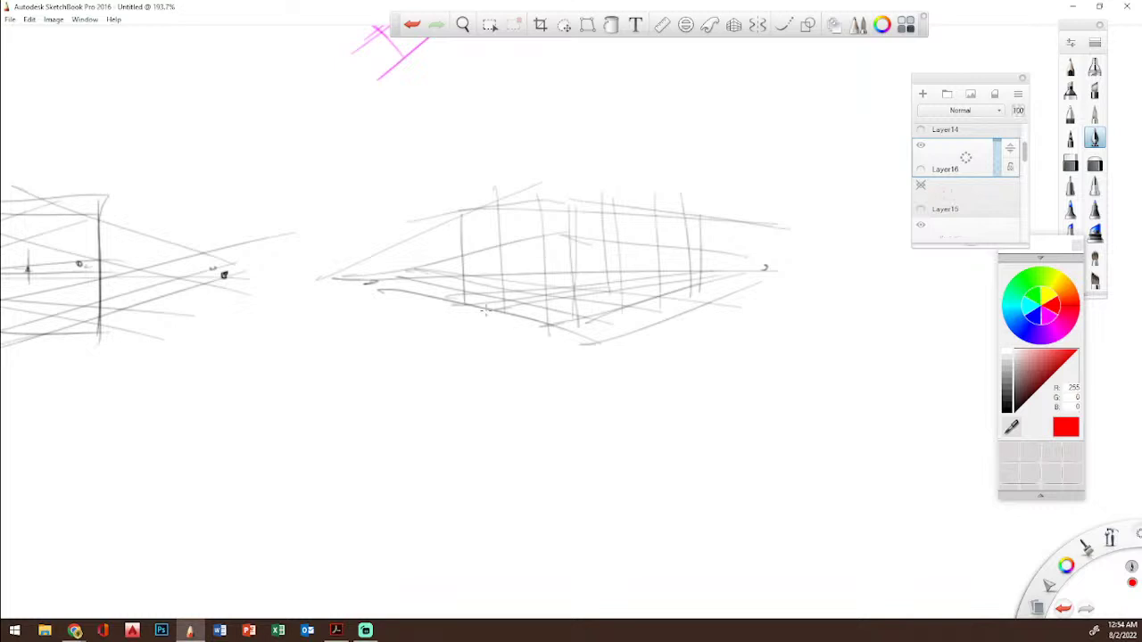
pyautogui.moveTo(444, 302)
pyautogui.mouseDown()
pyautogui.moveTo(504, 314)
pyautogui.moveTo(460, 266)
pyautogui.moveTo(523, 290)
pyautogui.moveTo(521, 315)
pyautogui.moveTo(594, 276)
pyautogui.mouseUp()
pyautogui.moveTo(466, 273)
pyautogui.mouseDown()
pyautogui.moveTo(601, 271)
pyautogui.moveTo(567, 308)
pyautogui.moveTo(540, 308)
pyautogui.moveTo(542, 297)
pyautogui.moveTo(578, 288)
pyautogui.moveTo(593, 260)
pyautogui.moveTo(640, 270)
pyautogui.moveTo(613, 287)
pyautogui.moveTo(617, 275)
pyautogui.moveTo(687, 258)
pyautogui.moveTo(655, 258)
pyautogui.moveTo(697, 259)
pyautogui.mouseUp()
pyautogui.moveTo(700, 264)
pyautogui.mouseDown()
pyautogui.moveTo(698, 282)
pyautogui.moveTo(640, 291)
pyautogui.mouseUp()
pyautogui.moveTo(685, 264); pyautogui.dragTo(689, 278)
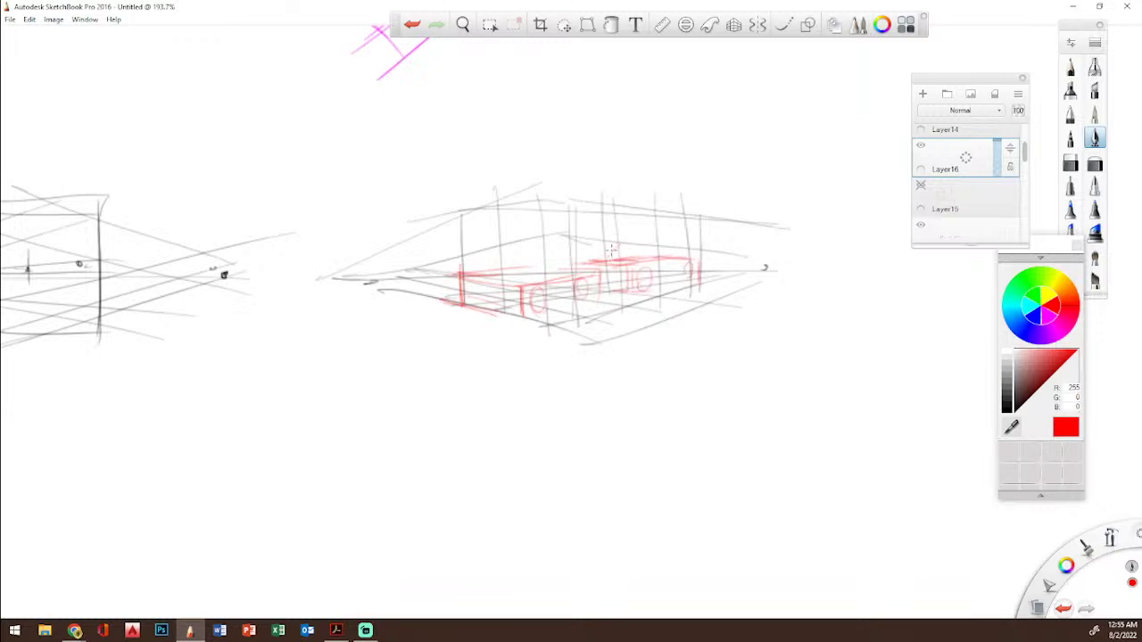
# Step: Add cabins with windshields to both red cars, and strengthen their hood, side and wheel lines
pyautogui.moveTo(615, 245); pyautogui.dragTo(676, 248)
pyautogui.moveTo(494, 274)
pyautogui.mouseDown()
pyautogui.moveTo(529, 257)
pyautogui.moveTo(543, 273)
pyautogui.moveTo(540, 261)
pyautogui.moveTo(511, 255)
pyautogui.moveTo(564, 253)
pyautogui.mouseUp()
pyautogui.moveTo(515, 256); pyautogui.dragTo(571, 253)
pyautogui.moveTo(576, 254); pyautogui.dragTo(596, 262)
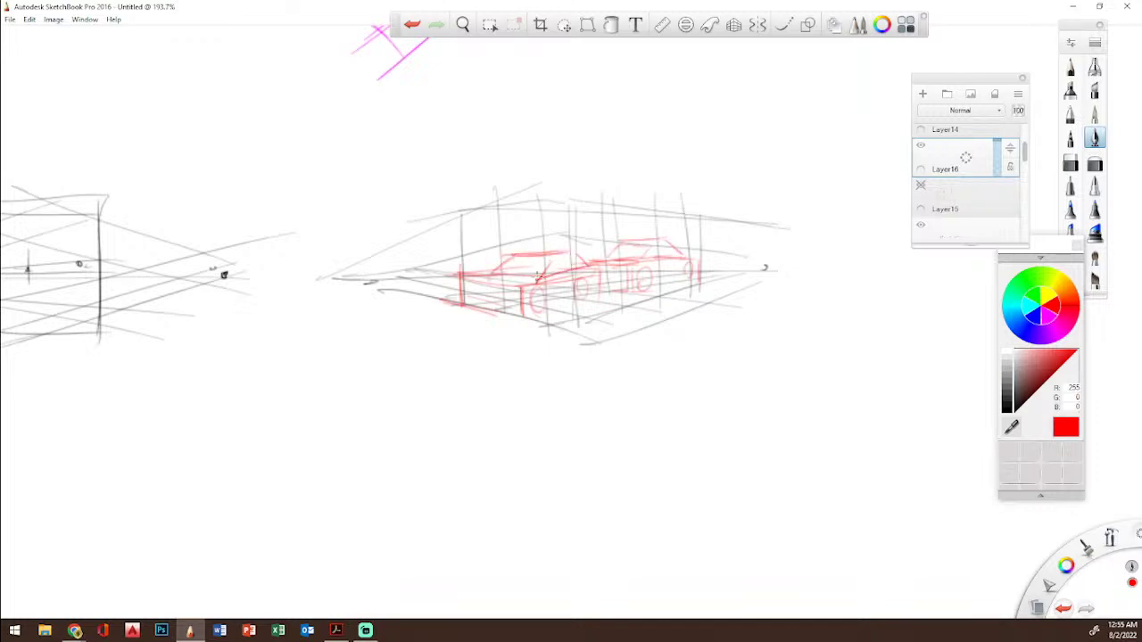
pyautogui.moveTo(492, 274)
pyautogui.mouseDown()
pyautogui.moveTo(543, 272)
pyautogui.moveTo(518, 253)
pyautogui.moveTo(547, 271)
pyautogui.mouseUp()
pyautogui.moveTo(471, 280)
pyautogui.mouseDown()
pyautogui.moveTo(524, 294)
pyautogui.moveTo(469, 316)
pyautogui.moveTo(526, 317)
pyautogui.moveTo(614, 294)
pyautogui.mouseUp()
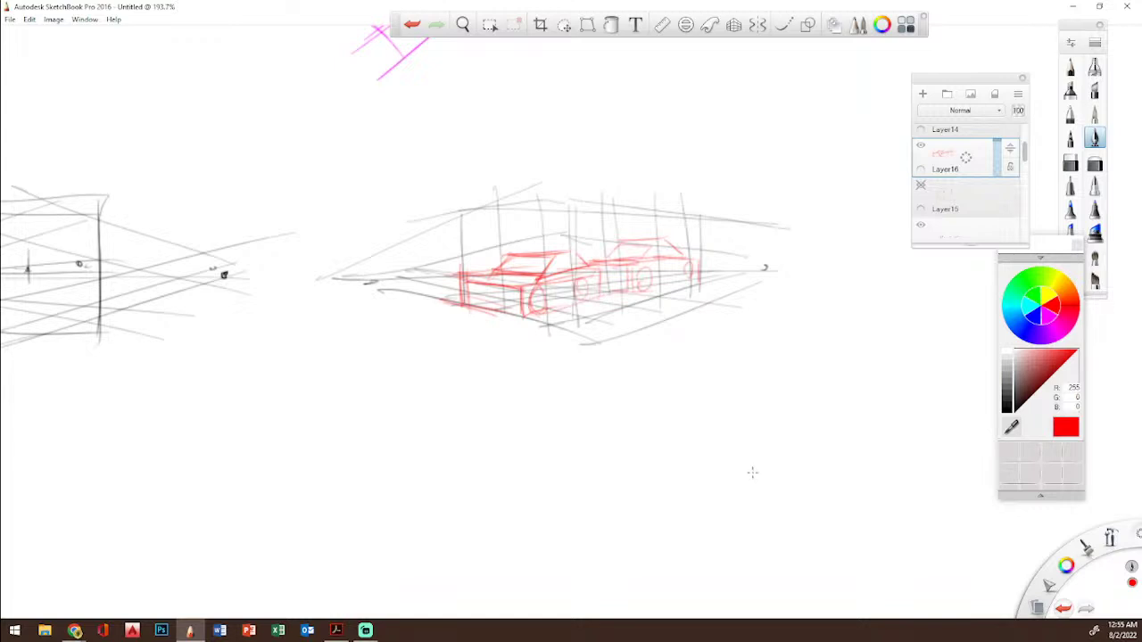
pyautogui.moveTo(630, 291)
pyautogui.mouseDown()
pyautogui.moveTo(698, 275)
pyautogui.moveTo(635, 290)
pyautogui.moveTo(648, 273)
pyautogui.moveTo(684, 264)
pyautogui.mouseUp()
pyautogui.moveTo(588, 276)
pyautogui.mouseDown()
pyautogui.moveTo(532, 306)
pyautogui.moveTo(551, 279)
pyautogui.moveTo(603, 261)
pyautogui.moveTo(598, 293)
pyautogui.moveTo(540, 286)
pyautogui.moveTo(586, 262)
pyautogui.moveTo(571, 253)
pyautogui.moveTo(628, 293)
pyautogui.mouseUp()
# Step: Draw a red rectangular frame around the two cars and sketch a headlight on the front car
pyautogui.moveTo(419, 182)
pyautogui.mouseDown()
pyautogui.moveTo(420, 346)
pyautogui.moveTo(735, 174)
pyautogui.moveTo(725, 345)
pyautogui.mouseUp()
pyautogui.moveTo(406, 347); pyautogui.dragTo(722, 340)
pyautogui.moveTo(1110, 539); pyautogui.dragTo(1109, 505)
pyautogui.moveTo(562, 257); pyautogui.dragTo(678, 319)
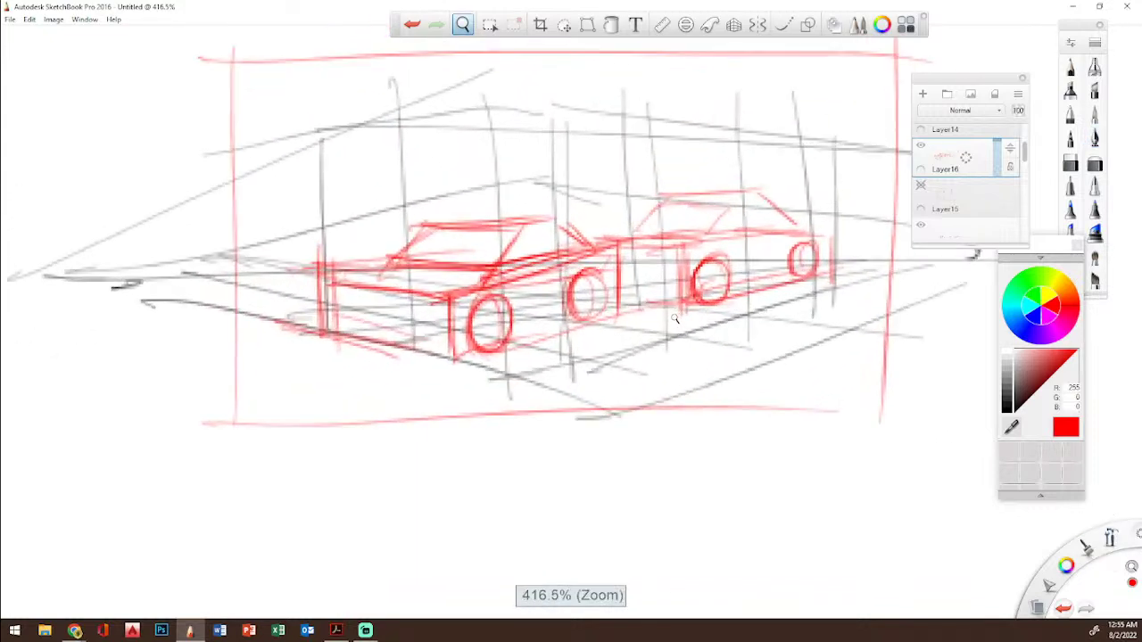
pyautogui.click(704, 300)
pyautogui.moveTo(459, 294)
pyautogui.mouseDown()
pyautogui.moveTo(437, 321)
pyautogui.moveTo(406, 312)
pyautogui.moveTo(419, 294)
pyautogui.moveTo(430, 304)
pyautogui.mouseUp()
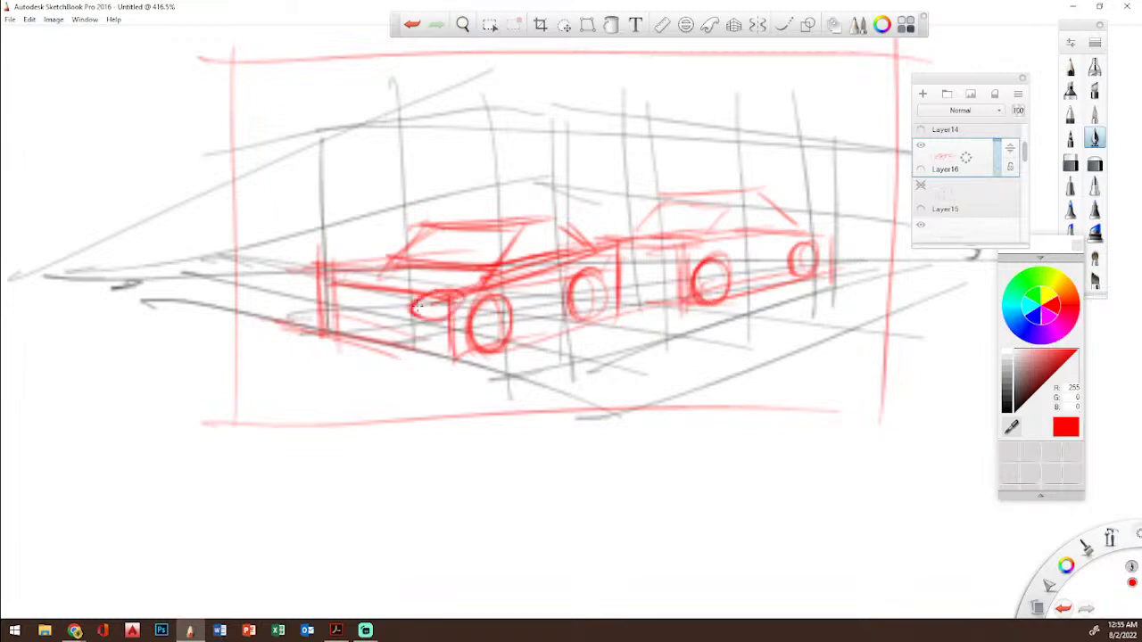
# Step: Outline the front car's hood, bumper, windshield, roof and sills in black, and begin the rear car's hood and windshield outline
pyautogui.moveTo(353, 276)
pyautogui.mouseDown()
pyautogui.moveTo(355, 308)
pyautogui.moveTo(361, 297)
pyautogui.moveTo(318, 337)
pyautogui.moveTo(468, 354)
pyautogui.mouseUp()
pyautogui.click(1012, 412)
pyautogui.moveTo(337, 277)
pyautogui.mouseDown()
pyautogui.moveTo(393, 263)
pyautogui.moveTo(482, 283)
pyautogui.mouseUp()
pyautogui.moveTo(399, 264); pyautogui.dragTo(489, 264)
pyautogui.moveTo(395, 257)
pyautogui.mouseDown()
pyautogui.moveTo(498, 227)
pyautogui.moveTo(482, 272)
pyautogui.moveTo(519, 265)
pyautogui.moveTo(506, 271)
pyautogui.mouseUp()
pyautogui.moveTo(478, 223)
pyautogui.mouseDown()
pyautogui.moveTo(619, 258)
pyautogui.moveTo(612, 300)
pyautogui.mouseUp()
pyautogui.moveTo(619, 238); pyautogui.dragTo(613, 311)
pyautogui.moveTo(505, 346)
pyautogui.mouseDown()
pyautogui.moveTo(575, 318)
pyautogui.moveTo(563, 287)
pyautogui.moveTo(565, 298)
pyautogui.mouseUp()
pyautogui.moveTo(655, 252)
pyautogui.mouseDown()
pyautogui.moveTo(658, 268)
pyautogui.moveTo(670, 230)
pyautogui.moveTo(726, 203)
pyautogui.moveTo(724, 239)
pyautogui.mouseUp()
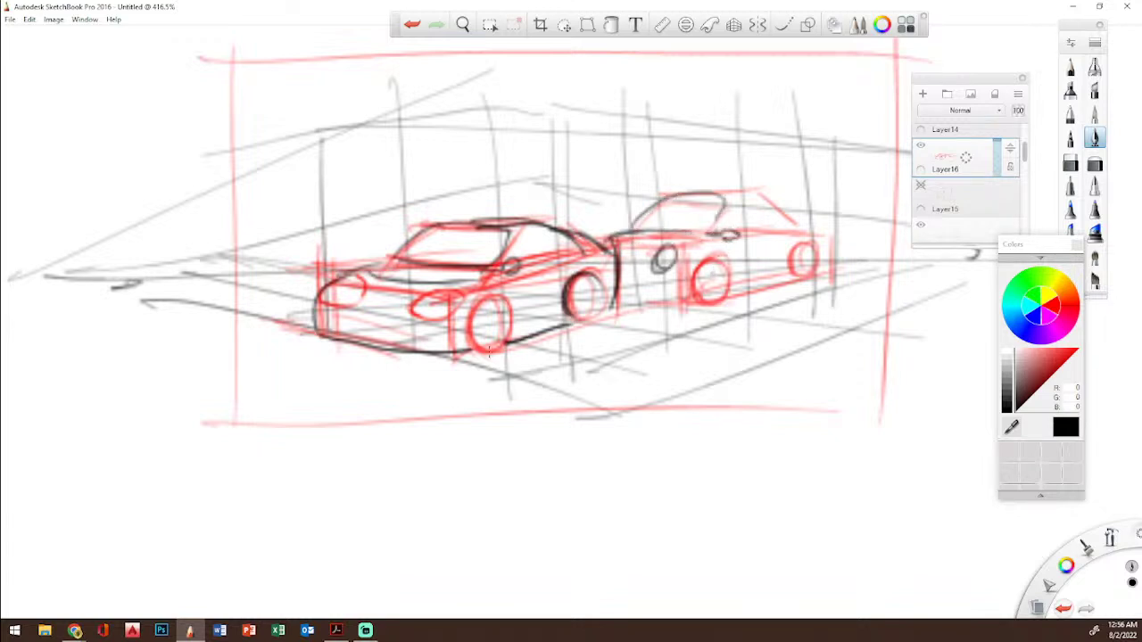
# Step: Add black front details to the first car, and ink the rear car's grille, bumper, side and tail
pyautogui.moveTo(325, 304)
pyautogui.mouseDown()
pyautogui.moveTo(355, 289)
pyautogui.moveTo(330, 306)
pyautogui.moveTo(380, 297)
pyautogui.moveTo(343, 323)
pyautogui.moveTo(407, 328)
pyautogui.mouseUp()
pyautogui.moveTo(658, 273); pyautogui.dragTo(674, 304)
pyautogui.moveTo(629, 303)
pyautogui.mouseDown()
pyautogui.moveTo(675, 306)
pyautogui.moveTo(698, 291)
pyautogui.moveTo(703, 258)
pyautogui.moveTo(727, 259)
pyautogui.moveTo(703, 284)
pyautogui.mouseUp()
pyautogui.moveTo(711, 293)
pyautogui.mouseDown()
pyautogui.moveTo(735, 257)
pyautogui.moveTo(740, 282)
pyautogui.mouseUp()
pyautogui.moveTo(734, 236)
pyautogui.mouseDown()
pyautogui.moveTo(789, 230)
pyautogui.moveTo(787, 255)
pyautogui.moveTo(738, 193)
pyautogui.moveTo(780, 199)
pyautogui.moveTo(819, 241)
pyautogui.moveTo(821, 266)
pyautogui.moveTo(812, 241)
pyautogui.mouseUp()
pyautogui.moveTo(814, 239)
pyautogui.mouseDown()
pyautogui.moveTo(797, 280)
pyautogui.moveTo(790, 256)
pyautogui.mouseUp()
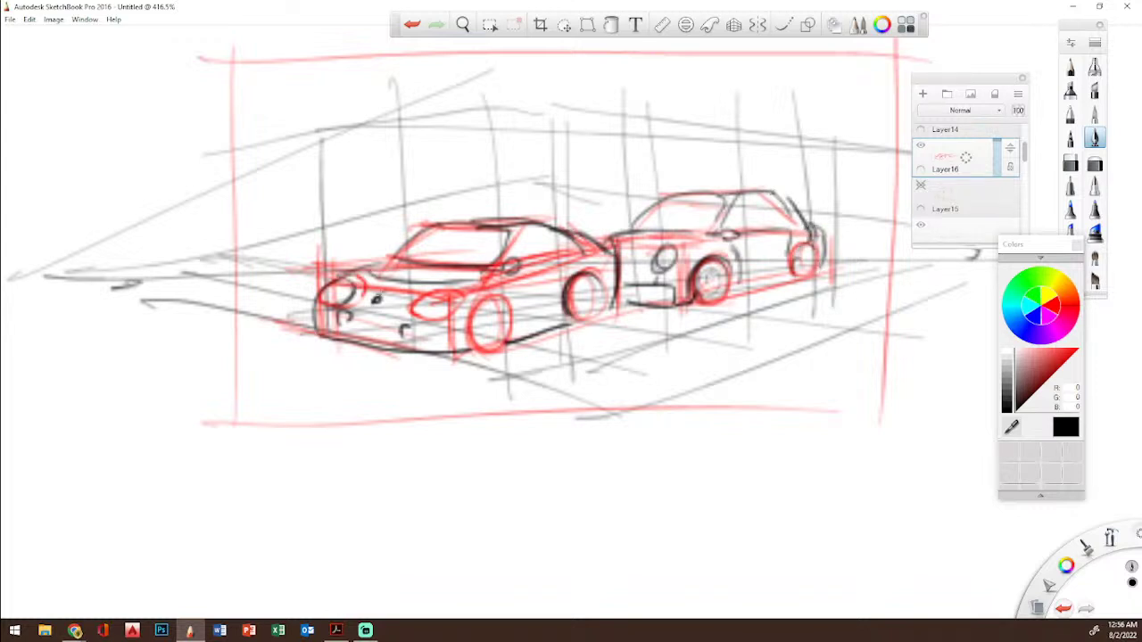
# Step: Draw ground edge lines beside the front car and sketch a tree with a leafy canopy behind it
pyautogui.moveTo(231, 318); pyautogui.dragTo(589, 420)
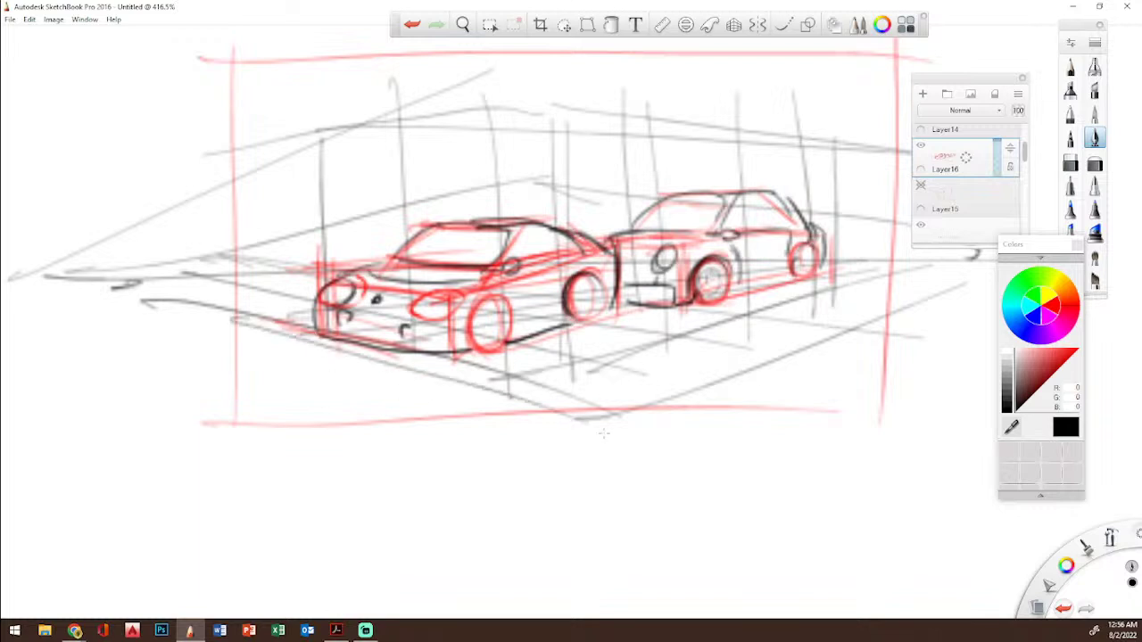
pyautogui.moveTo(264, 279); pyautogui.dragTo(390, 277)
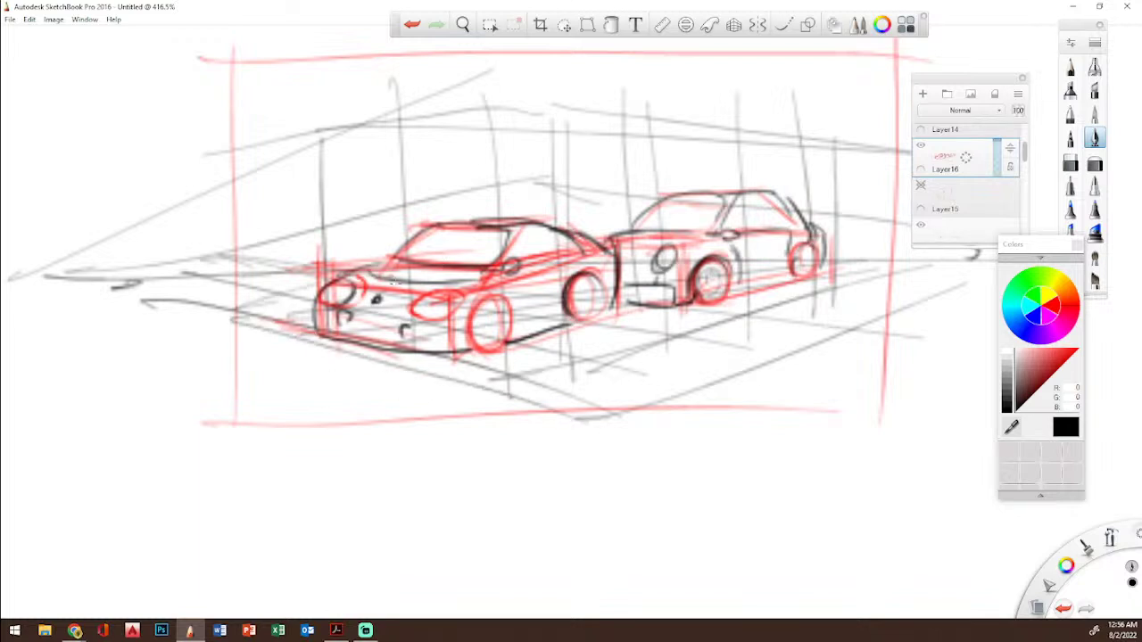
pyautogui.moveTo(298, 269)
pyautogui.mouseDown()
pyautogui.moveTo(361, 109)
pyautogui.moveTo(383, 132)
pyautogui.moveTo(360, 160)
pyautogui.moveTo(410, 198)
pyautogui.moveTo(482, 131)
pyautogui.moveTo(477, 168)
pyautogui.moveTo(419, 134)
pyautogui.moveTo(513, 183)
pyautogui.moveTo(513, 119)
pyautogui.mouseUp()
pyautogui.moveTo(444, 121)
pyautogui.mouseDown()
pyautogui.moveTo(535, 105)
pyautogui.moveTo(562, 165)
pyautogui.moveTo(454, 69)
pyautogui.moveTo(283, 82)
pyautogui.mouseUp()
pyautogui.moveTo(231, 139)
pyautogui.mouseDown()
pyautogui.moveTo(410, 223)
pyautogui.moveTo(486, 194)
pyautogui.mouseUp()
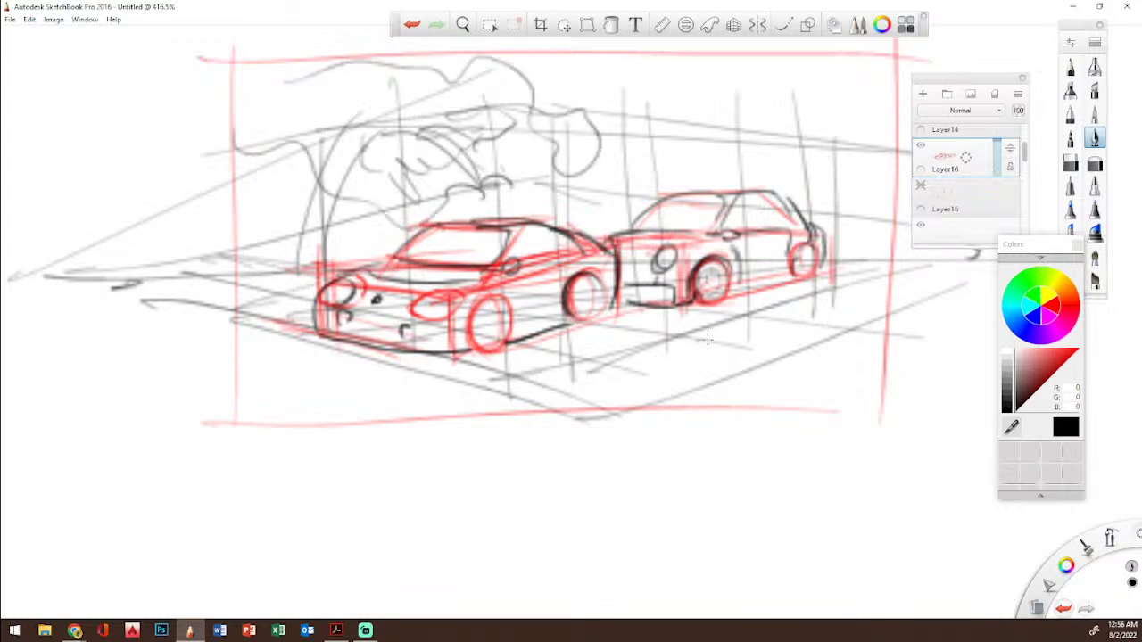
# Step: Draw black ground lines under the rear car, darken the cars' wheels, and toggle the car layer's visibility off and on
pyautogui.moveTo(714, 293); pyautogui.dragTo(842, 266)
pyautogui.moveTo(686, 306); pyautogui.dragTo(890, 255)
pyautogui.moveTo(791, 258)
pyautogui.mouseDown()
pyautogui.moveTo(799, 243)
pyautogui.moveTo(791, 274)
pyautogui.moveTo(787, 250)
pyautogui.mouseUp()
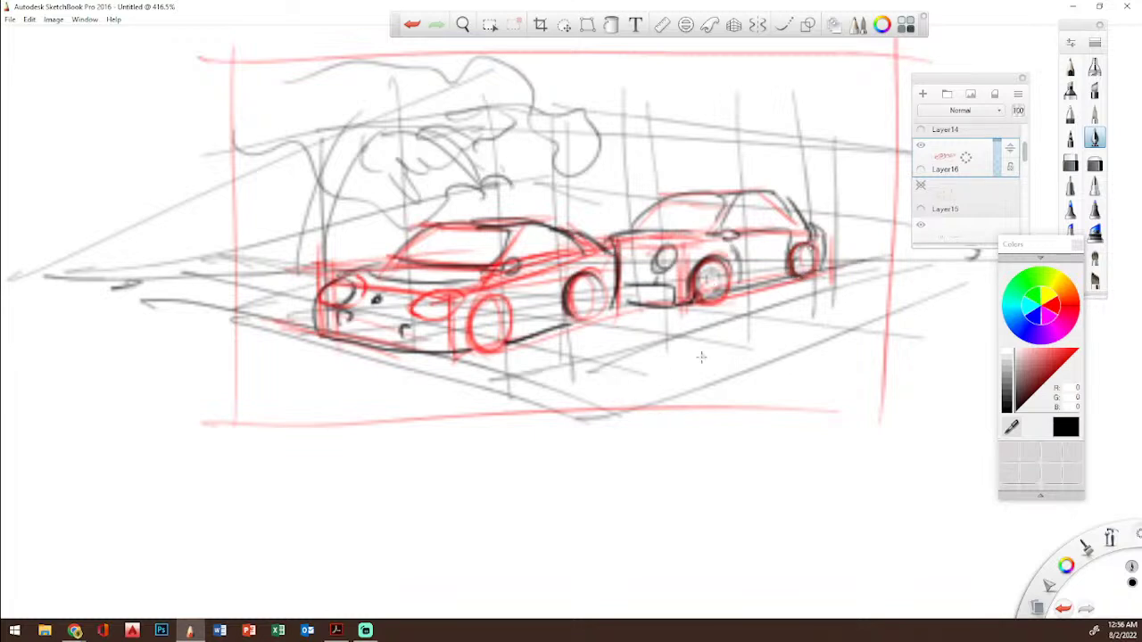
pyautogui.moveTo(571, 287)
pyautogui.mouseDown()
pyautogui.moveTo(574, 319)
pyautogui.moveTo(588, 323)
pyautogui.mouseUp()
pyautogui.moveTo(585, 269)
pyautogui.mouseDown()
pyautogui.moveTo(570, 325)
pyautogui.moveTo(603, 311)
pyautogui.mouseUp()
pyautogui.moveTo(493, 286); pyautogui.dragTo(515, 308)
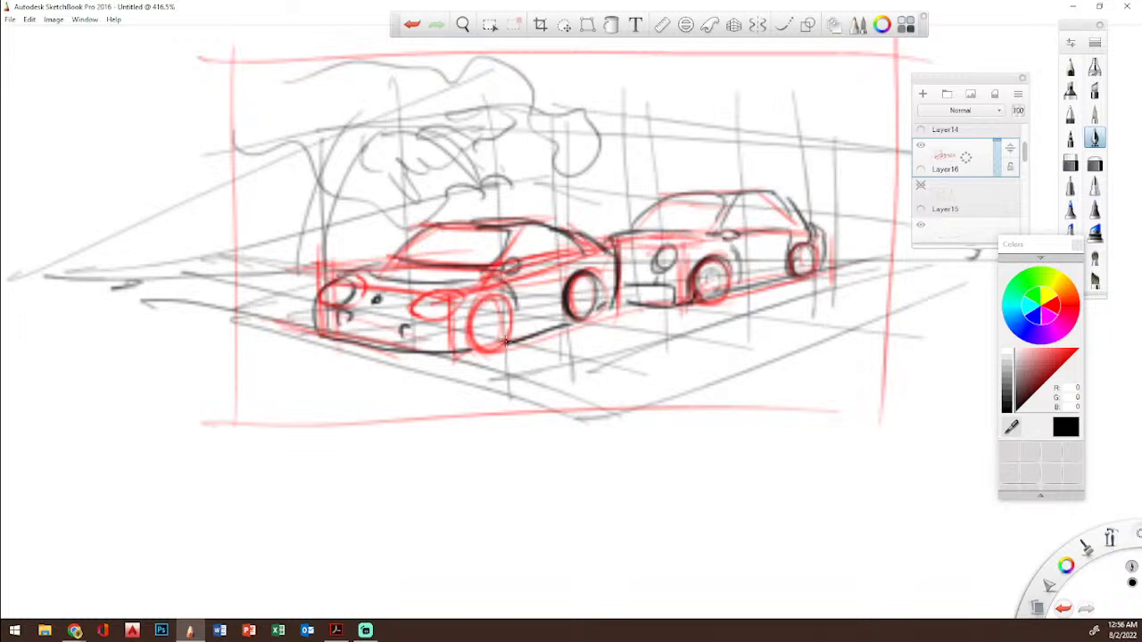
pyautogui.click(922, 146)
pyautogui.click(923, 146)
# Step: Sketch a flat-roofed building with vertical supports behind the rear car and a small standing figure at its far end
pyautogui.press('space')
pyautogui.moveTo(714, 280); pyautogui.dragTo(660, 288)
pyautogui.click(686, 262)
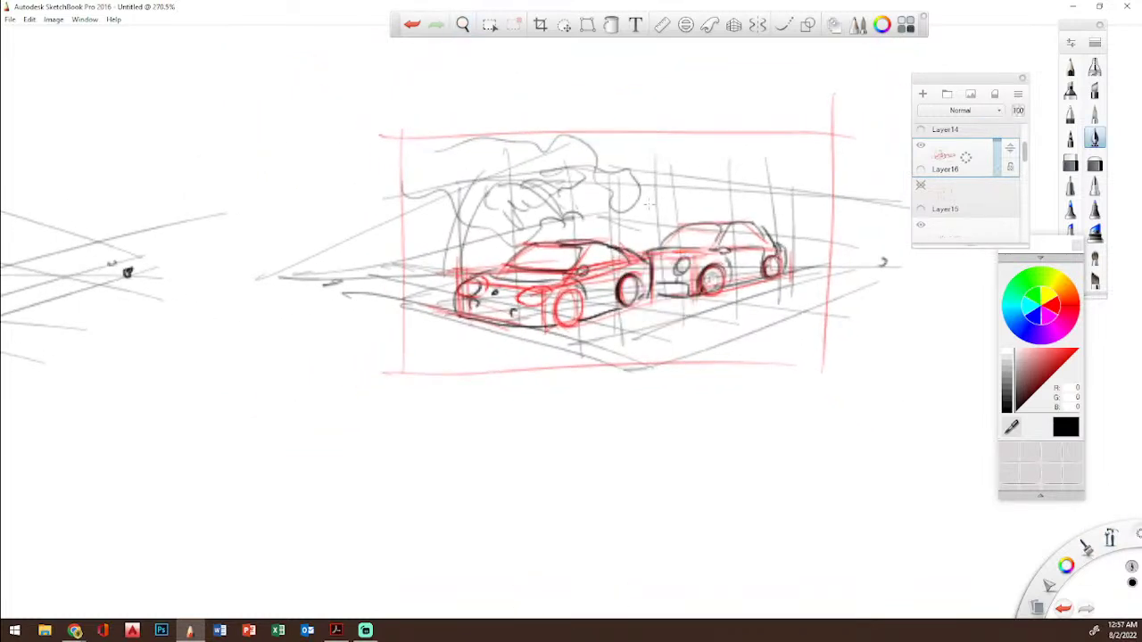
pyautogui.moveTo(612, 143); pyautogui.dragTo(612, 241)
pyautogui.moveTo(629, 141)
pyautogui.mouseDown()
pyautogui.moveTo(629, 239)
pyautogui.moveTo(678, 138)
pyautogui.moveTo(802, 157)
pyautogui.moveTo(697, 137)
pyautogui.moveTo(777, 145)
pyautogui.mouseUp()
pyautogui.moveTo(614, 169); pyautogui.dragTo(785, 187)
pyautogui.moveTo(688, 174)
pyautogui.mouseDown()
pyautogui.moveTo(687, 221)
pyautogui.moveTo(686, 176)
pyautogui.moveTo(742, 178)
pyautogui.mouseUp()
pyautogui.moveTo(742, 178); pyautogui.dragTo(742, 213)
pyautogui.moveTo(794, 162); pyautogui.dragTo(794, 241)
pyautogui.moveTo(787, 255); pyautogui.dragTo(834, 257)
pyautogui.moveTo(805, 219); pyautogui.dragTo(810, 253)
pyautogui.moveTo(805, 213); pyautogui.dragTo(804, 260)
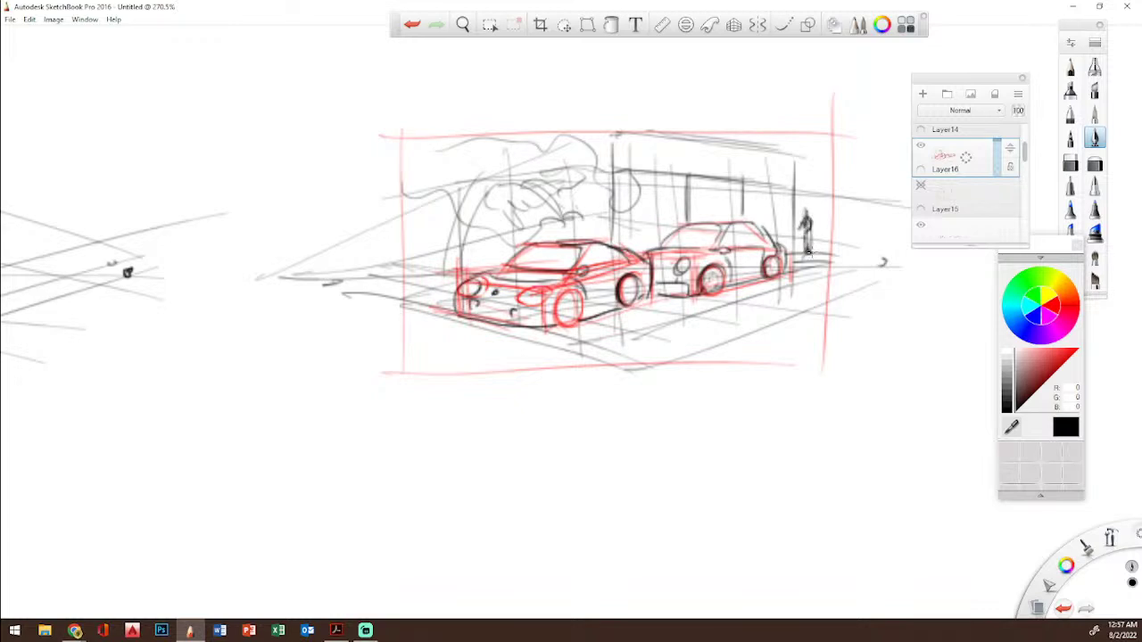
# Step: Extend the ground grid in front of the cars with crossing lines toward both vanishing points
pyautogui.moveTo(470, 198)
pyautogui.mouseDown()
pyautogui.moveTo(444, 273)
pyautogui.moveTo(467, 277)
pyautogui.moveTo(435, 295)
pyautogui.moveTo(471, 343)
pyautogui.moveTo(517, 376)
pyautogui.mouseUp()
pyautogui.moveTo(400, 348); pyautogui.dragTo(500, 400)
pyautogui.moveTo(453, 332); pyautogui.dragTo(580, 369)
pyautogui.moveTo(524, 331); pyautogui.dragTo(696, 384)
pyautogui.moveTo(719, 311)
pyautogui.mouseDown()
pyautogui.moveTo(717, 336)
pyautogui.moveTo(737, 332)
pyautogui.moveTo(774, 268)
pyautogui.mouseUp()
# Step: Using dark red (167, 25, 25), sketch a two-wheeled motorcycle in front of the rear car
pyautogui.click(1050, 370)
pyautogui.moveTo(768, 277)
pyautogui.mouseDown()
pyautogui.moveTo(772, 314)
pyautogui.moveTo(820, 266)
pyautogui.mouseUp()
pyautogui.moveTo(737, 289); pyautogui.dragTo(843, 255)
pyautogui.moveTo(535, 258); pyautogui.dragTo(601, 275)
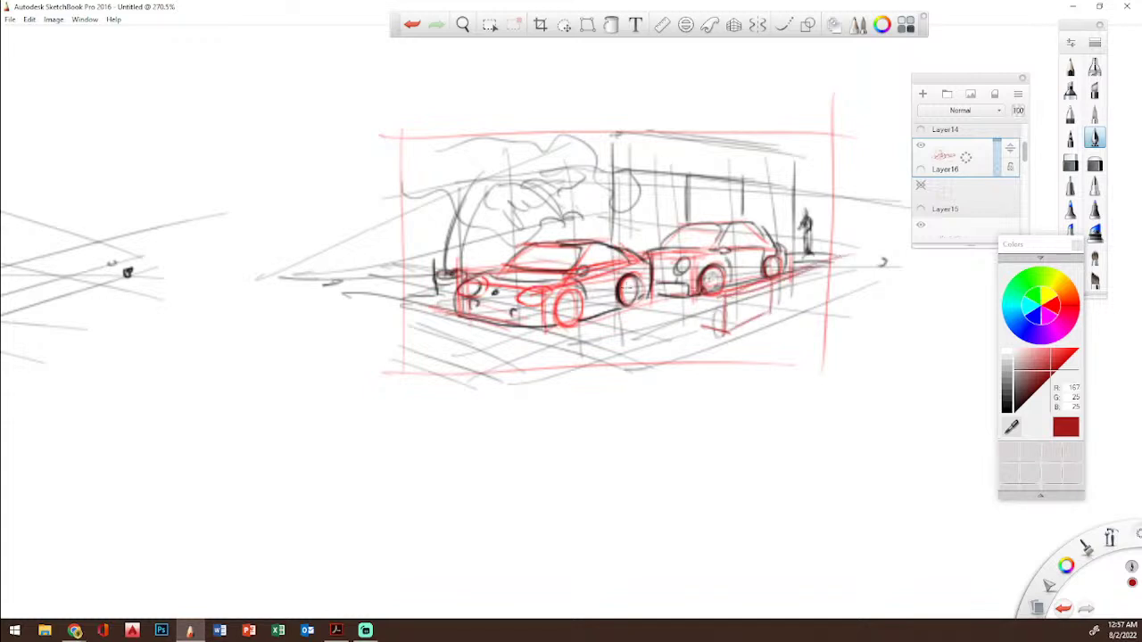
pyautogui.moveTo(718, 333); pyautogui.dragTo(495, 292)
pyautogui.moveTo(729, 294)
pyautogui.mouseDown()
pyautogui.moveTo(730, 334)
pyautogui.moveTo(748, 352)
pyautogui.moveTo(730, 295)
pyautogui.moveTo(718, 317)
pyautogui.moveTo(745, 349)
pyautogui.mouseUp()
pyautogui.moveTo(726, 273); pyautogui.dragTo(756, 316)
pyautogui.moveTo(754, 305)
pyautogui.mouseDown()
pyautogui.moveTo(755, 352)
pyautogui.moveTo(743, 330)
pyautogui.moveTo(755, 313)
pyautogui.moveTo(751, 354)
pyautogui.mouseUp()
pyautogui.moveTo(719, 314)
pyautogui.mouseDown()
pyautogui.moveTo(713, 282)
pyautogui.moveTo(733, 268)
pyautogui.moveTo(728, 294)
pyautogui.moveTo(755, 315)
pyautogui.mouseUp()
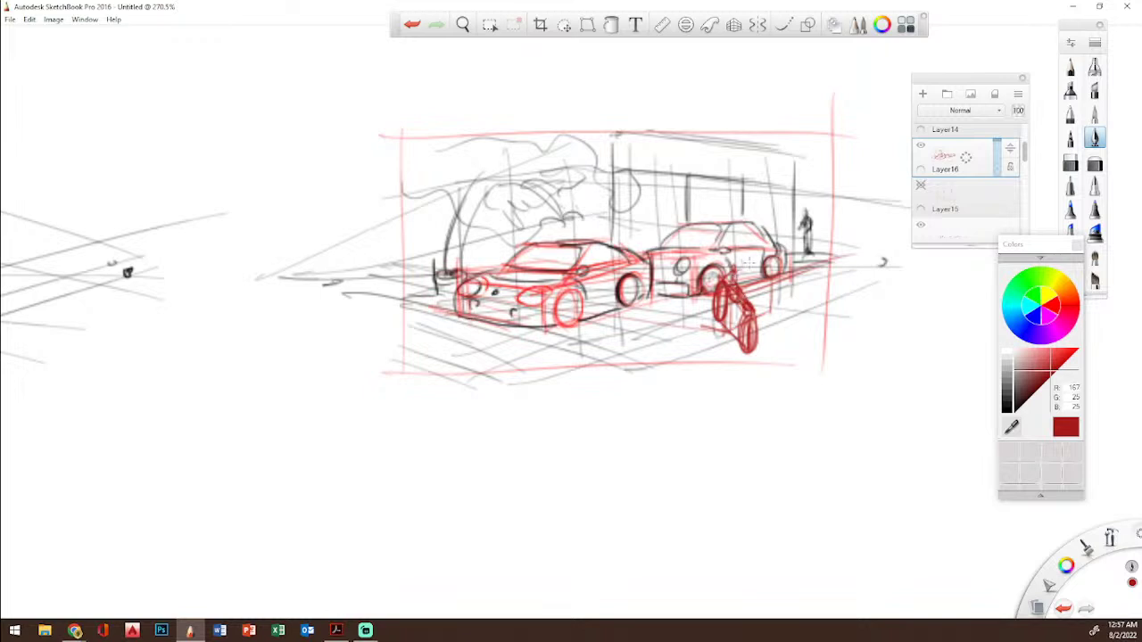
# Step: Using near-black (49, 25, 25), draw a rider seated on the motorcycle
pyautogui.click(1022, 405)
pyautogui.moveTo(751, 291)
pyautogui.mouseDown()
pyautogui.moveTo(740, 303)
pyautogui.moveTo(753, 312)
pyautogui.moveTo(726, 312)
pyautogui.moveTo(719, 348)
pyautogui.moveTo(759, 314)
pyautogui.moveTo(762, 328)
pyautogui.moveTo(733, 292)
pyautogui.moveTo(749, 290)
pyautogui.moveTo(729, 276)
pyautogui.moveTo(747, 275)
pyautogui.moveTo(758, 341)
pyautogui.moveTo(713, 294)
pyautogui.moveTo(723, 279)
pyautogui.moveTo(714, 285)
pyautogui.mouseUp()
pyautogui.moveTo(729, 268)
pyautogui.mouseDown()
pyautogui.moveTo(710, 318)
pyautogui.moveTo(739, 334)
pyautogui.mouseUp()
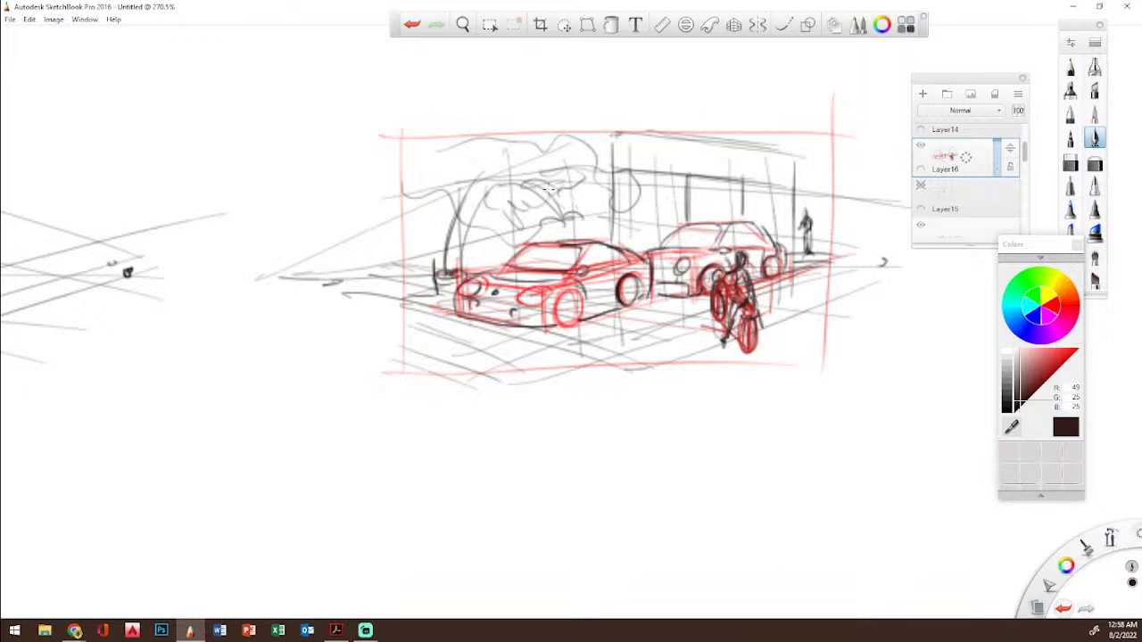
# Step: Darken the front car's headlight and reinforce the ground lines converging on the vanishing point beyond the tree
pyautogui.moveTo(567, 287)
pyautogui.mouseDown()
pyautogui.moveTo(553, 325)
pyautogui.moveTo(526, 302)
pyautogui.moveTo(533, 292)
pyautogui.mouseUp()
pyautogui.moveTo(291, 280); pyautogui.dragTo(526, 345)
pyautogui.moveTo(251, 261); pyautogui.dragTo(660, 376)
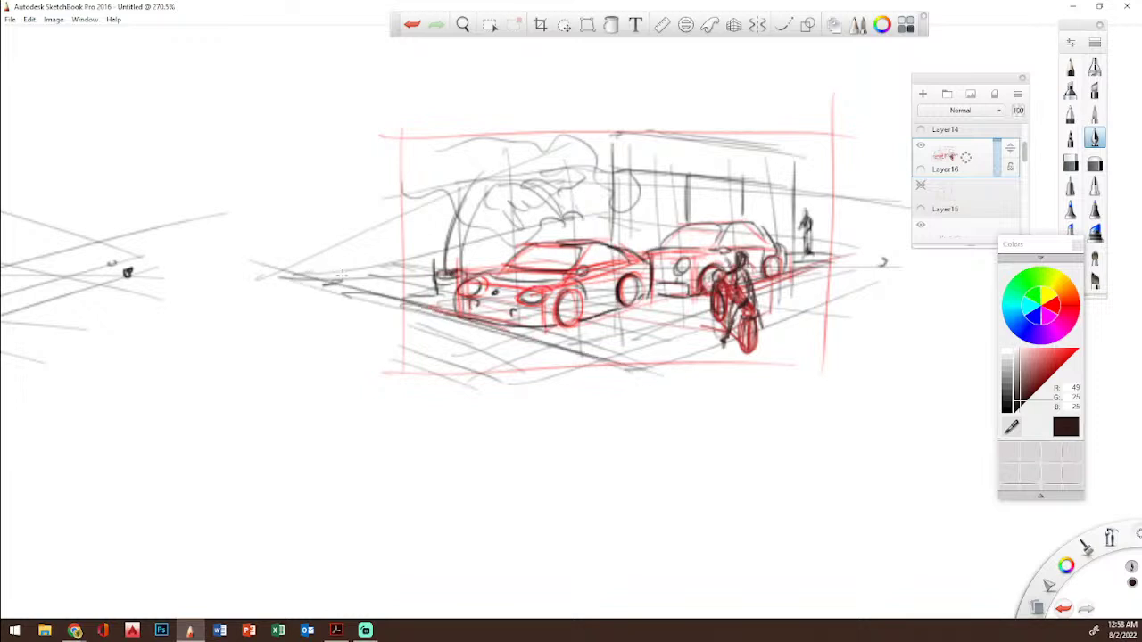
pyautogui.moveTo(317, 284); pyautogui.dragTo(644, 356)
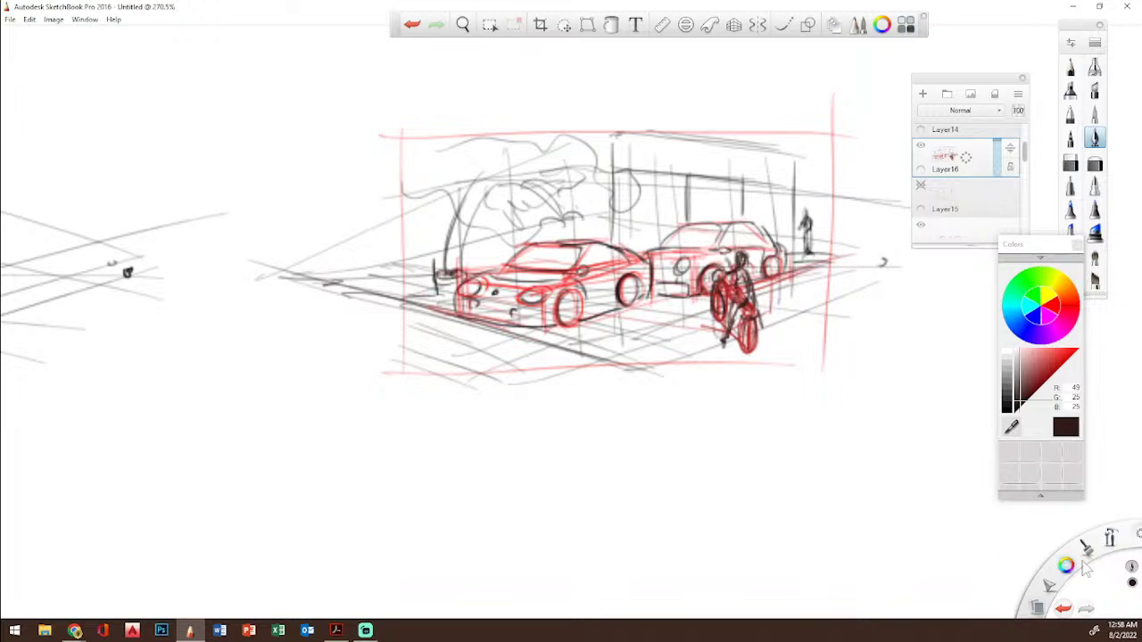
# Step: Hide the black construction grid layer, keep the red building layer hidden, and shade the front car's windshield and the tree
pyautogui.press('space')
pyautogui.moveTo(724, 346); pyautogui.dragTo(682, 356)
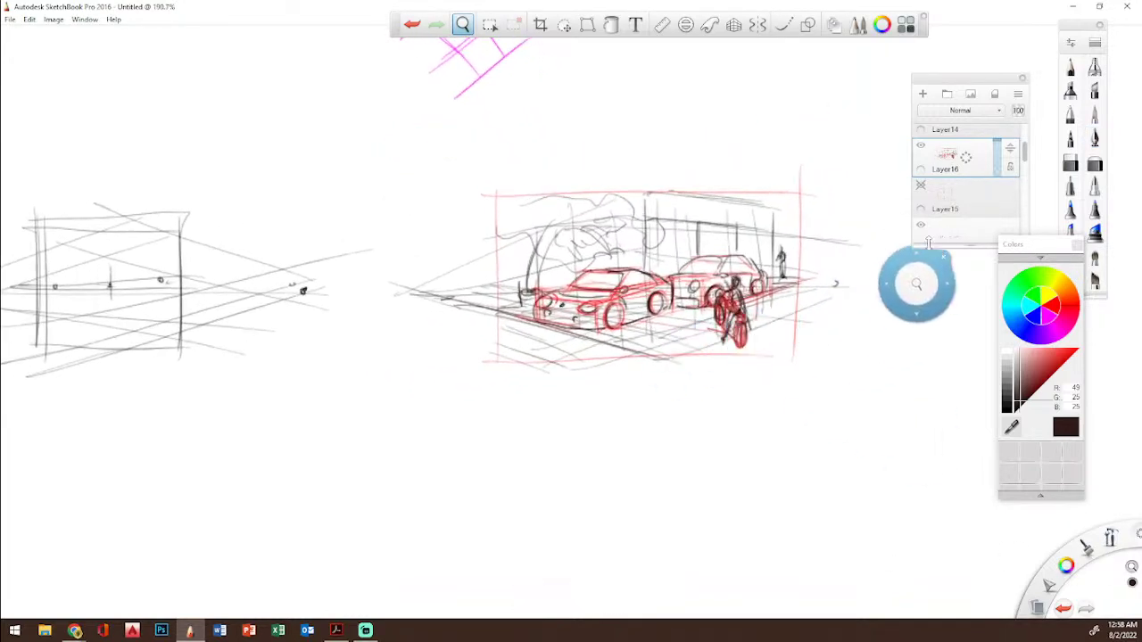
pyautogui.click(1095, 137)
pyautogui.click(922, 189)
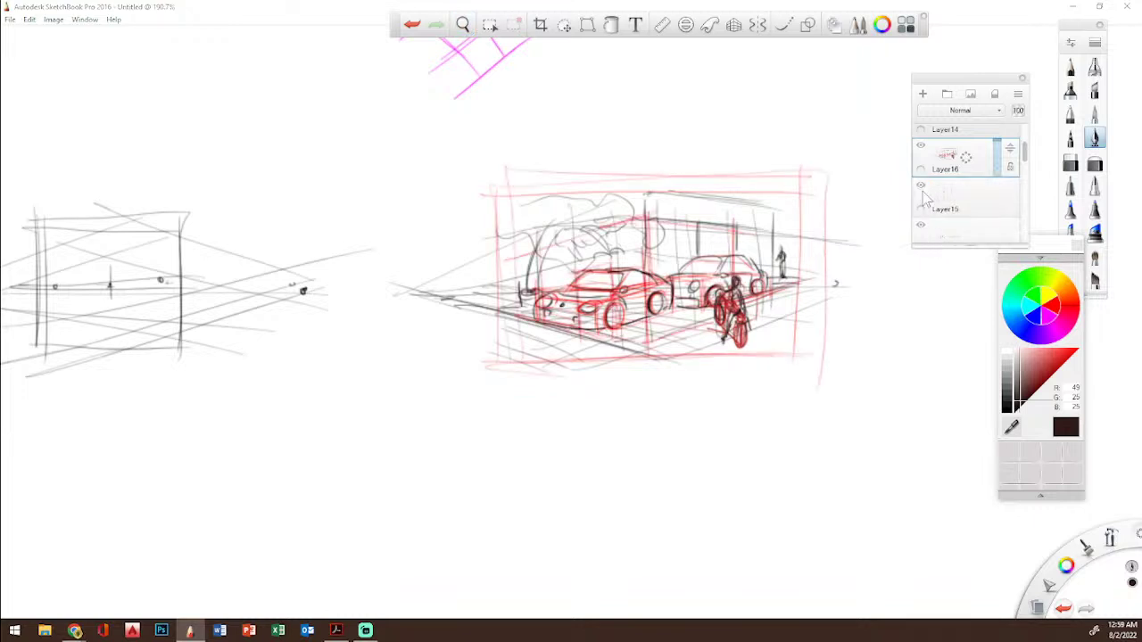
pyautogui.click(922, 186)
pyautogui.click(920, 225)
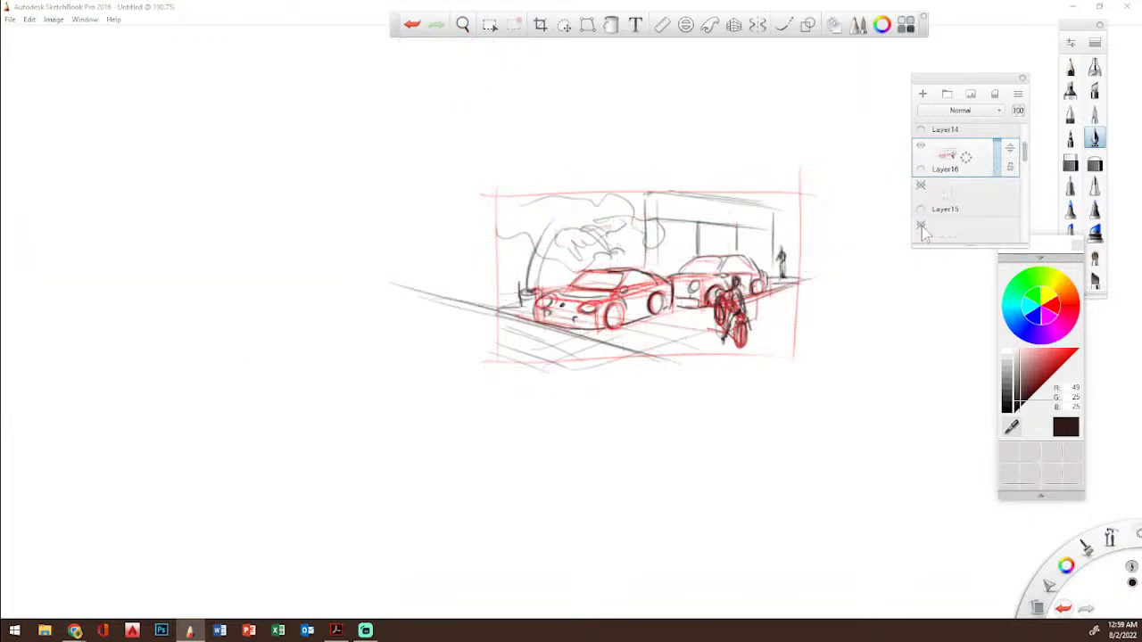
pyautogui.moveTo(581, 279)
pyautogui.mouseDown()
pyautogui.moveTo(546, 254)
pyautogui.moveTo(568, 230)
pyautogui.moveTo(572, 244)
pyautogui.moveTo(613, 239)
pyautogui.moveTo(646, 207)
pyautogui.moveTo(578, 192)
pyautogui.moveTo(497, 234)
pyautogui.moveTo(524, 268)
pyautogui.moveTo(539, 248)
pyautogui.moveTo(530, 287)
pyautogui.moveTo(546, 239)
pyautogui.moveTo(562, 252)
pyautogui.moveTo(536, 291)
pyautogui.moveTo(586, 276)
pyautogui.moveTo(573, 287)
pyautogui.moveTo(582, 273)
pyautogui.moveTo(589, 291)
pyautogui.moveTo(596, 273)
pyautogui.moveTo(611, 293)
pyautogui.moveTo(589, 269)
pyautogui.moveTo(637, 276)
pyautogui.mouseUp()
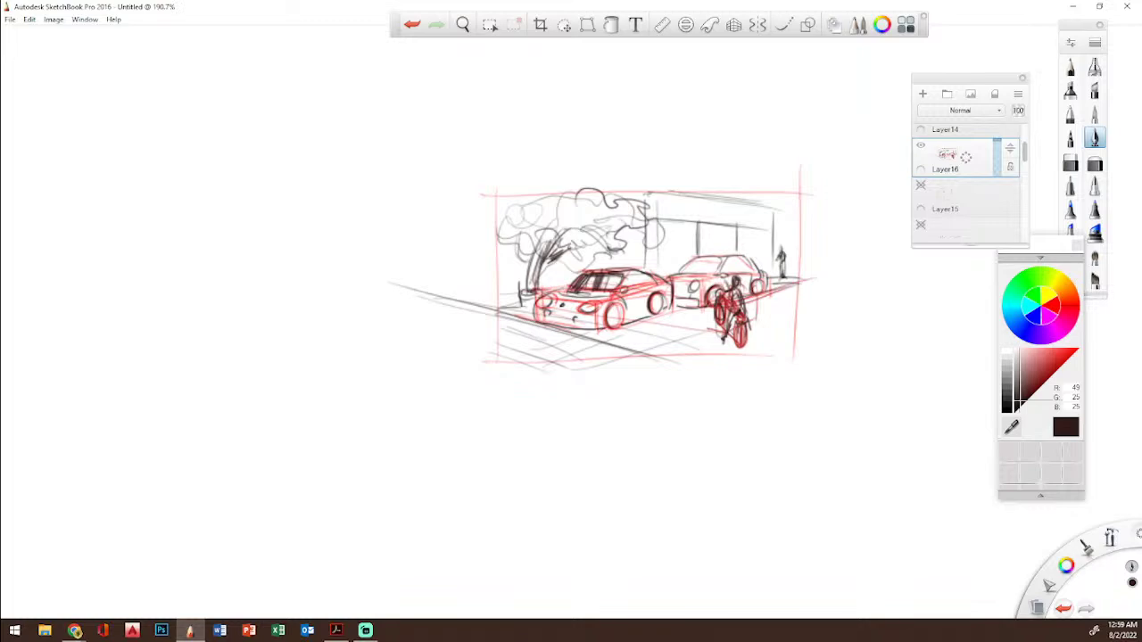
# Step: Switch to the How to Draw PDF in Adobe Acrobat, maximize it, and view Perspective Grid Types at 150% zoom
pyautogui.hotkey('alt', 'Tab')
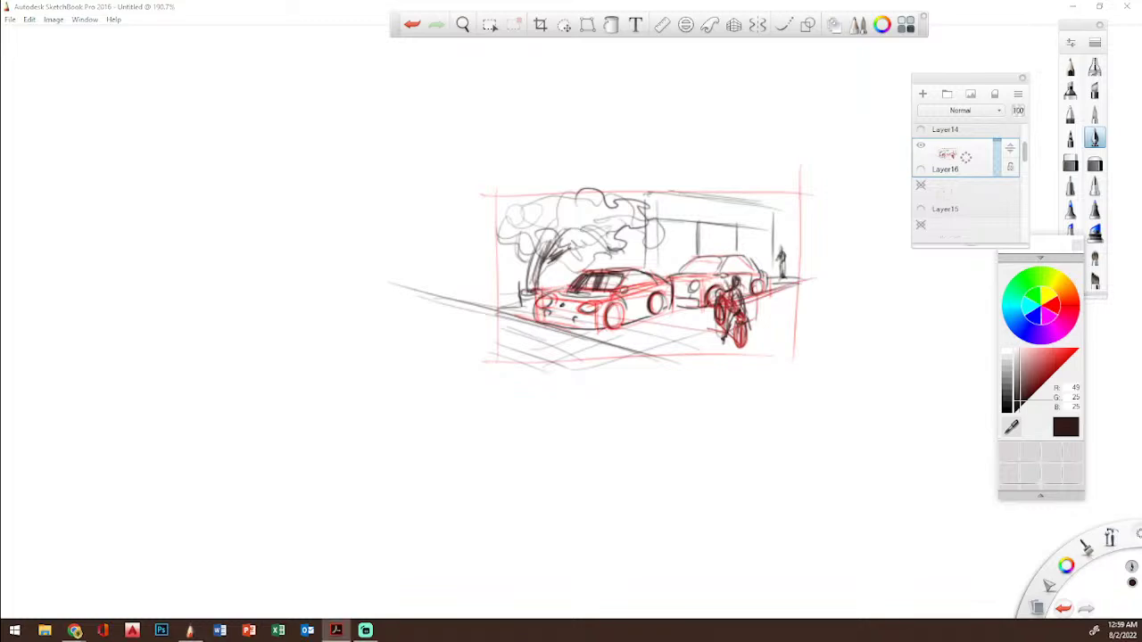
pyautogui.moveTo(1141, 231)
pyautogui.mouseDown()
pyautogui.moveTo(1141, 211)
pyautogui.moveTo(402, 150)
pyautogui.moveTo(632, 90)
pyautogui.mouseUp()
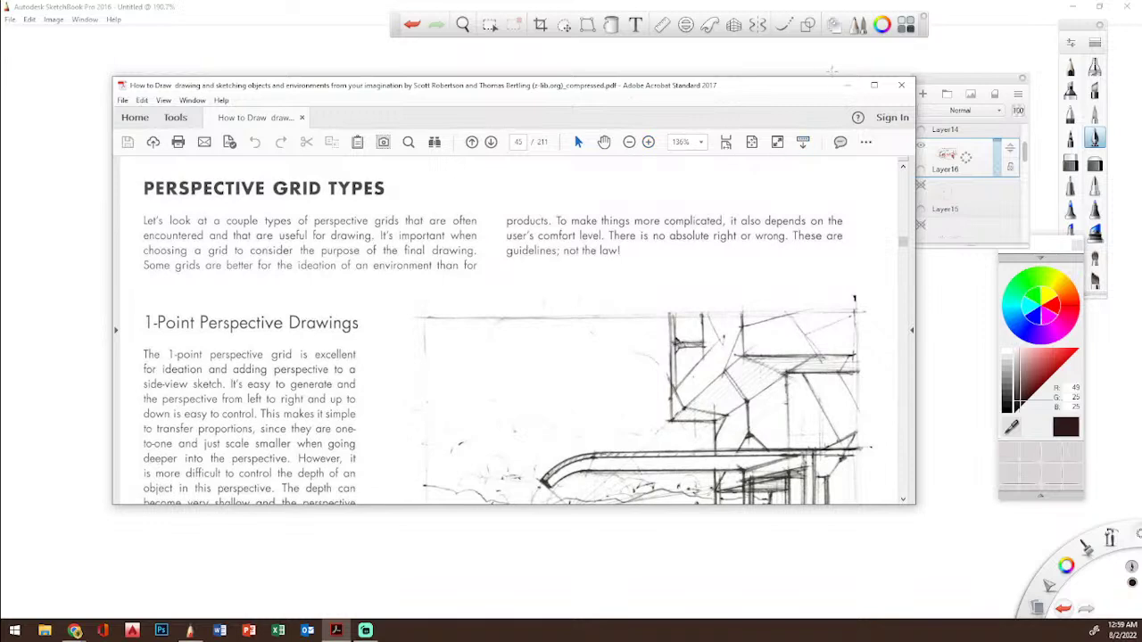
pyautogui.click(873, 84)
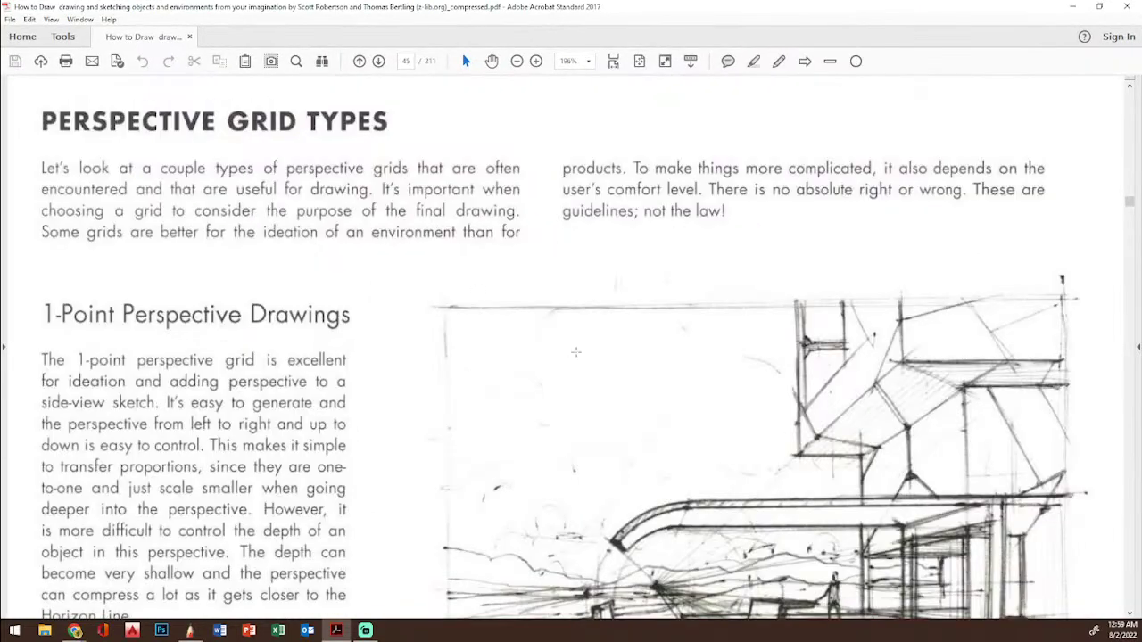
pyautogui.scroll(-1, 568, 350)
pyautogui.click(517, 61)
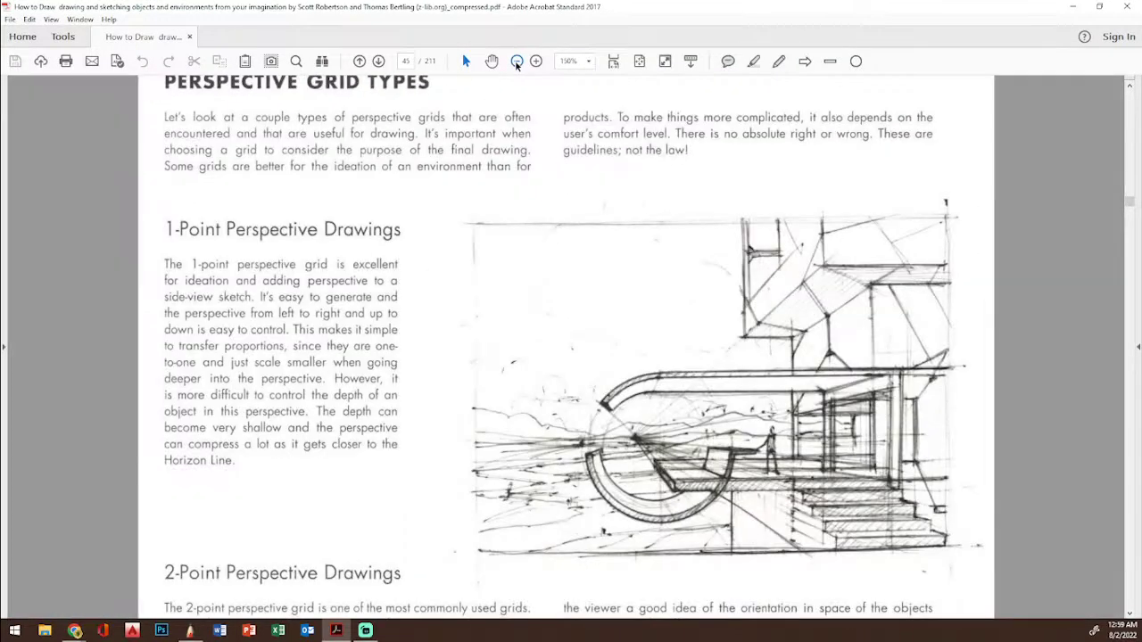
# Step: Read the Perspective Grid Types page, examining the 1-Point Perspective Drawings text, its sketch, and the start of the 2-Point section
pyautogui.scroll(1, 405, 287)
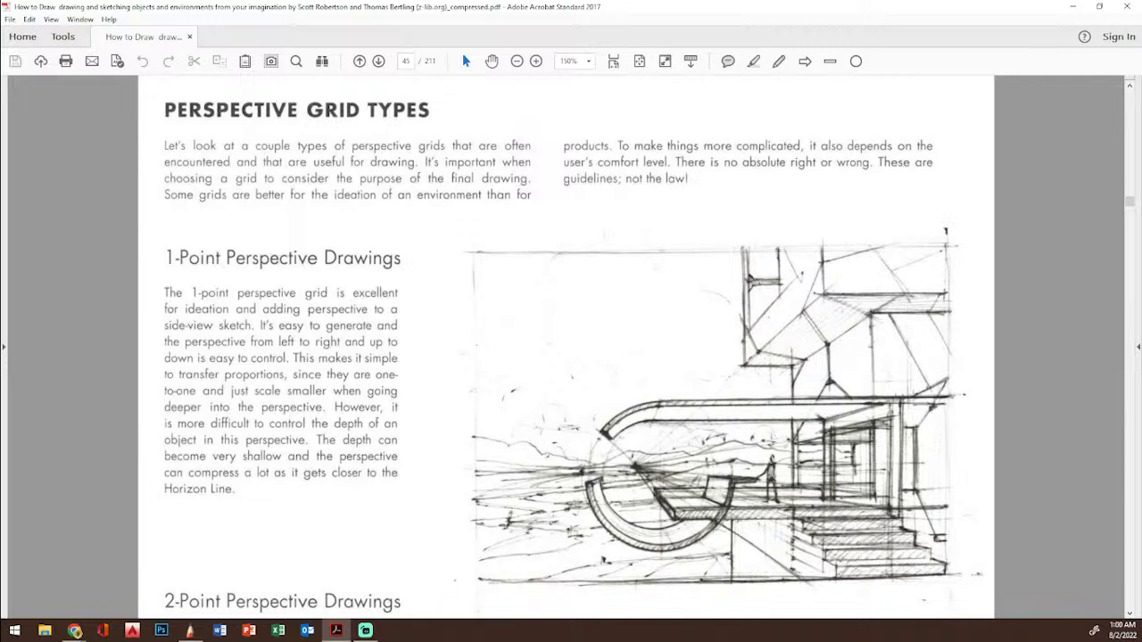
pyautogui.hotkey('alt', 'Tab')
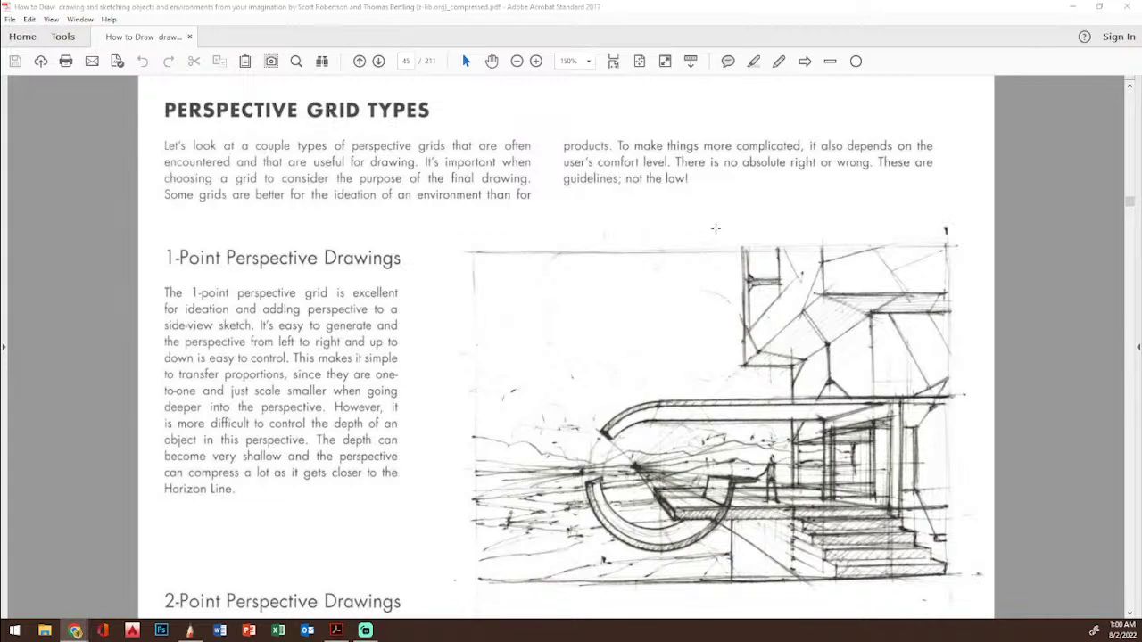
pyautogui.scroll(-3, 719, 259)
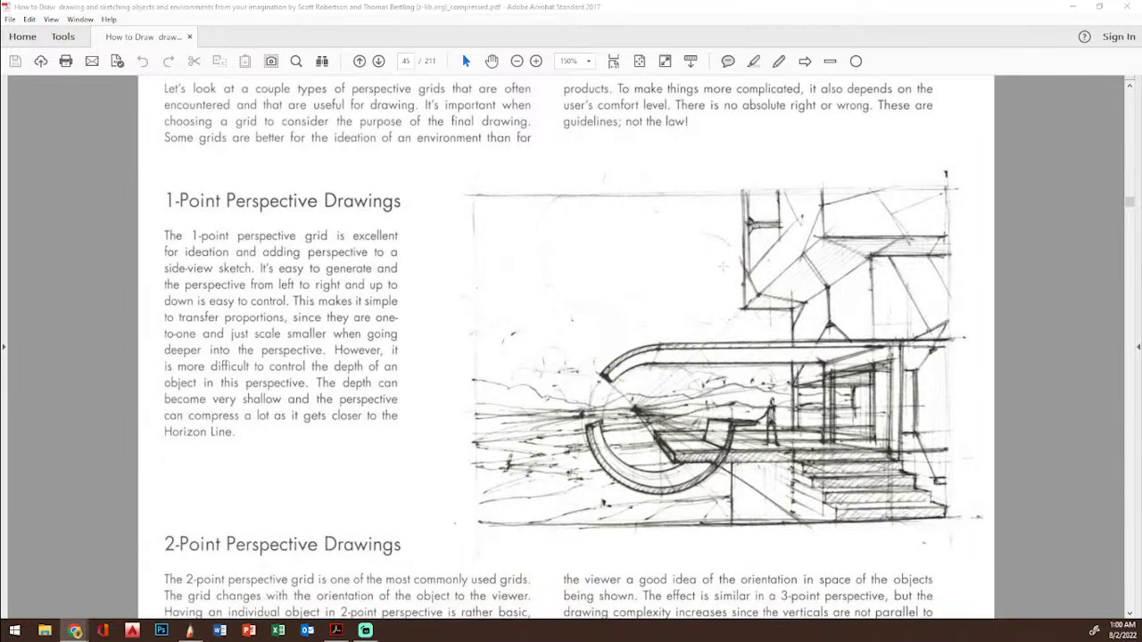
pyautogui.scroll(1, 720, 264)
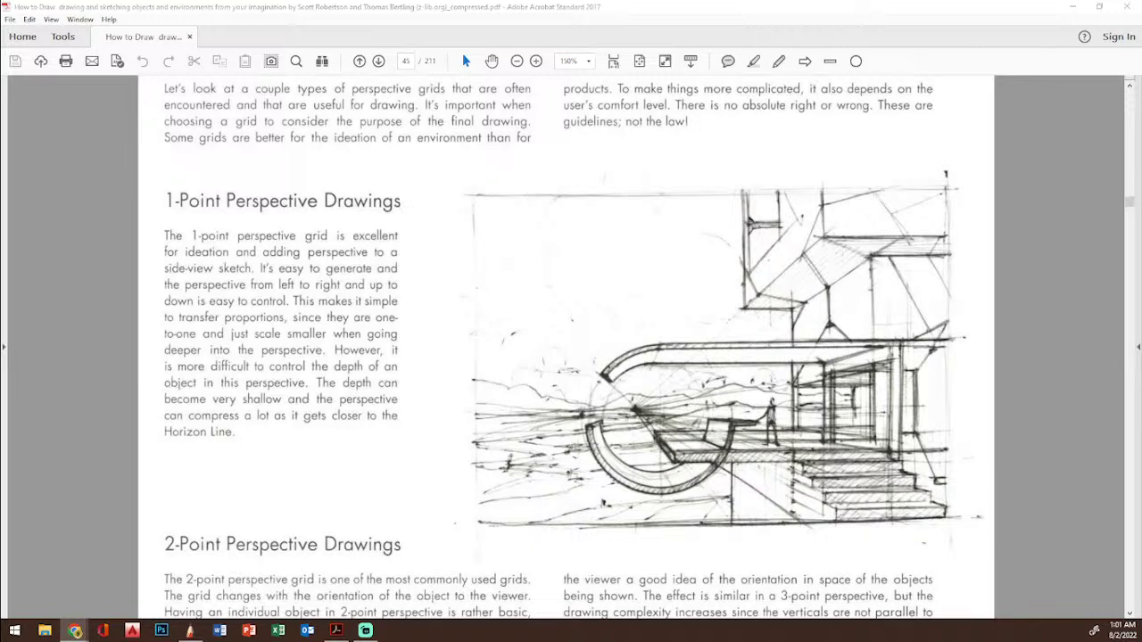
pyautogui.hotkey('alt', 'Tab')
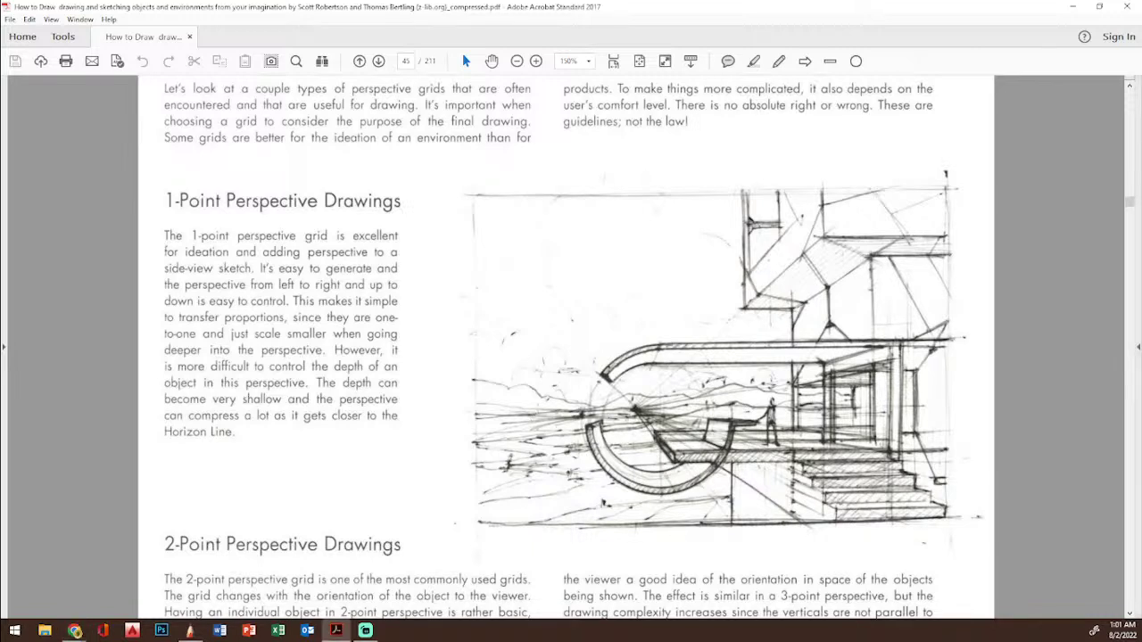
pyautogui.hotkey('ctrl', 'a')
pyautogui.click(94, 444)
pyautogui.scroll(-1, 243, 294)
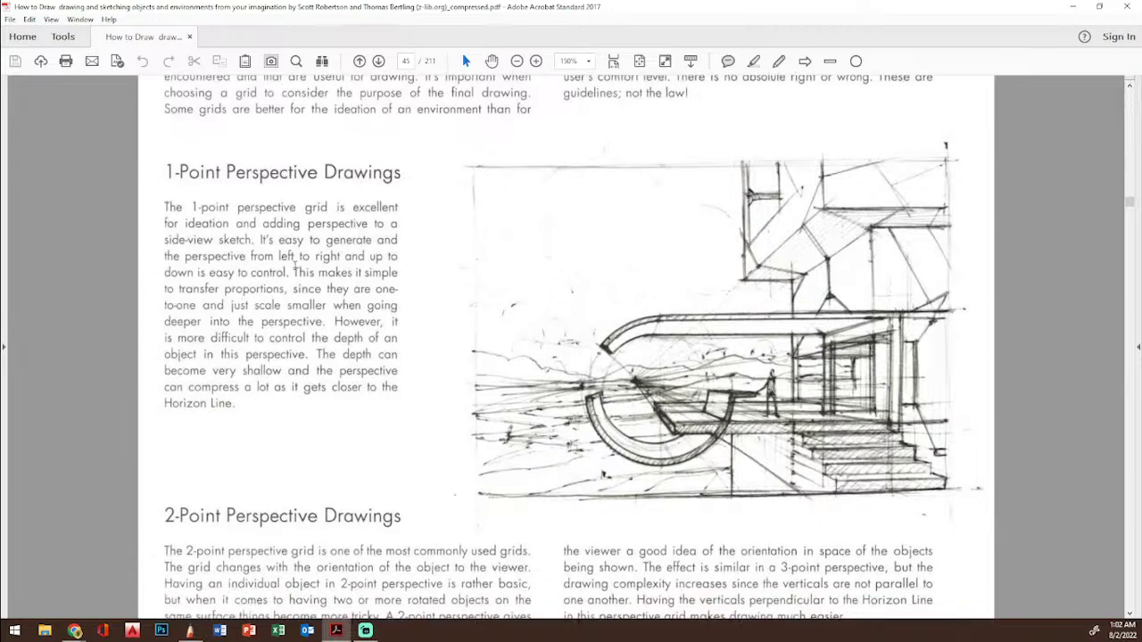
pyautogui.scroll(-1, 239, 268)
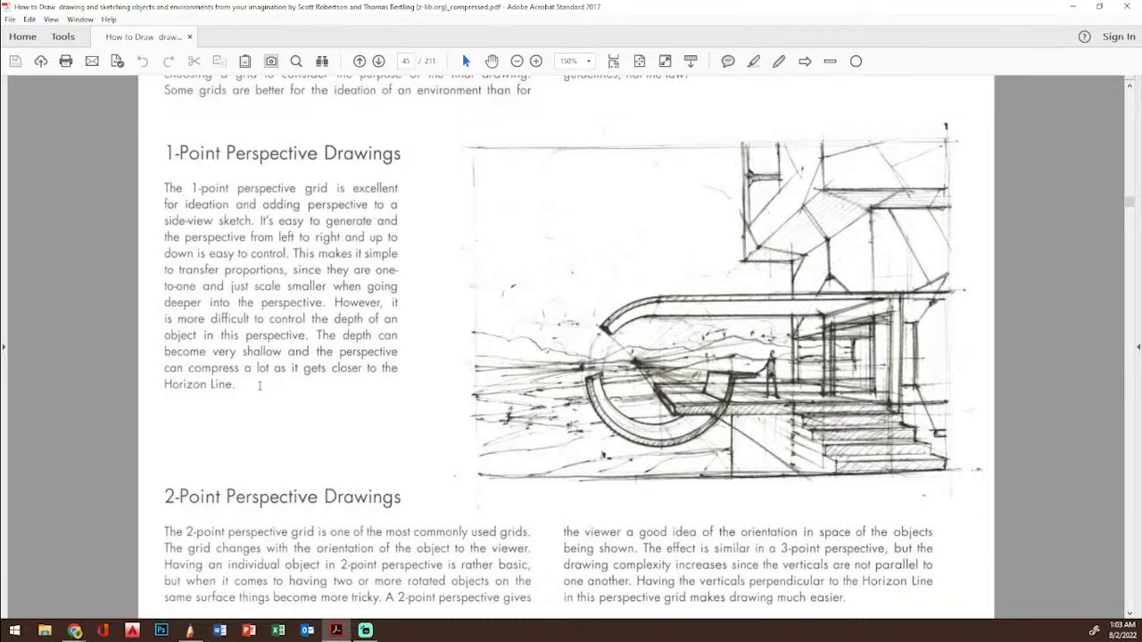
pyautogui.scroll(-1, 258, 386)
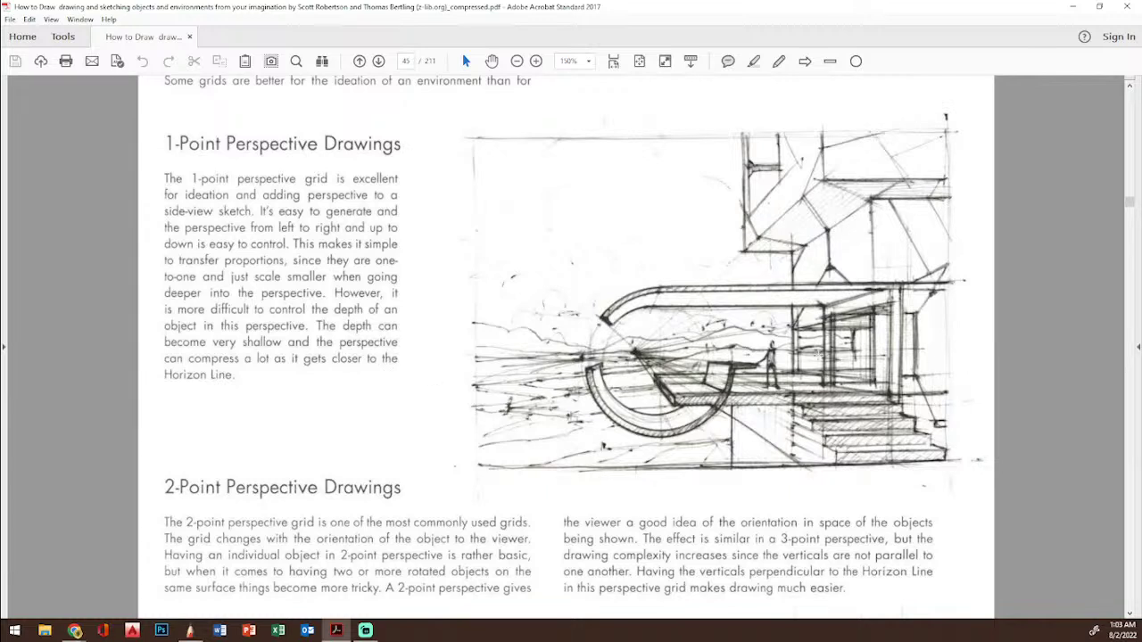
# Step: Switch to Autodesk SketchBook Pro, hide the street-scene layer, and add a new empty layer
pyautogui.click(189, 629)
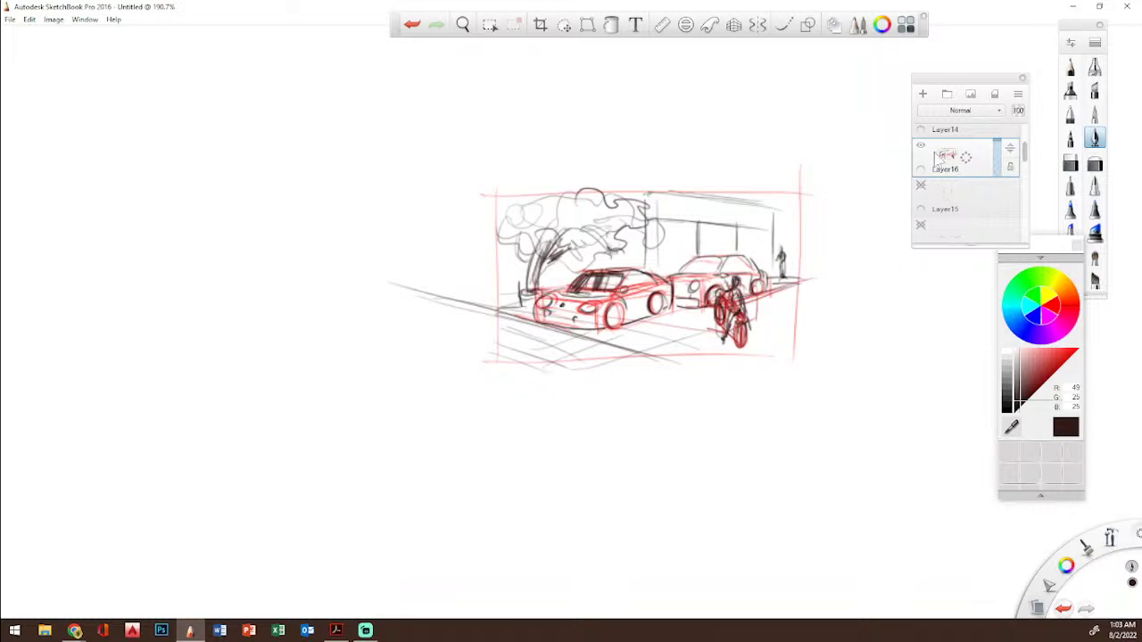
pyautogui.click(921, 146)
pyautogui.click(924, 92)
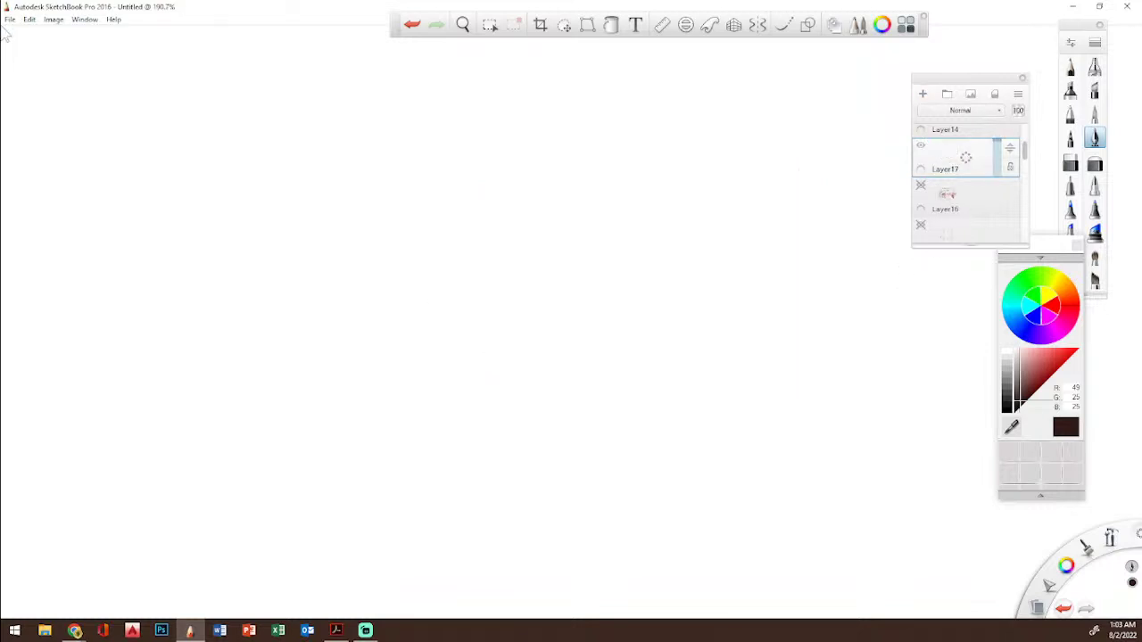
# Step: Paste the captured book page, then scale and position it so the 1-point perspective drawing fits the canvas
pyautogui.click(29, 18)
pyautogui.click(49, 102)
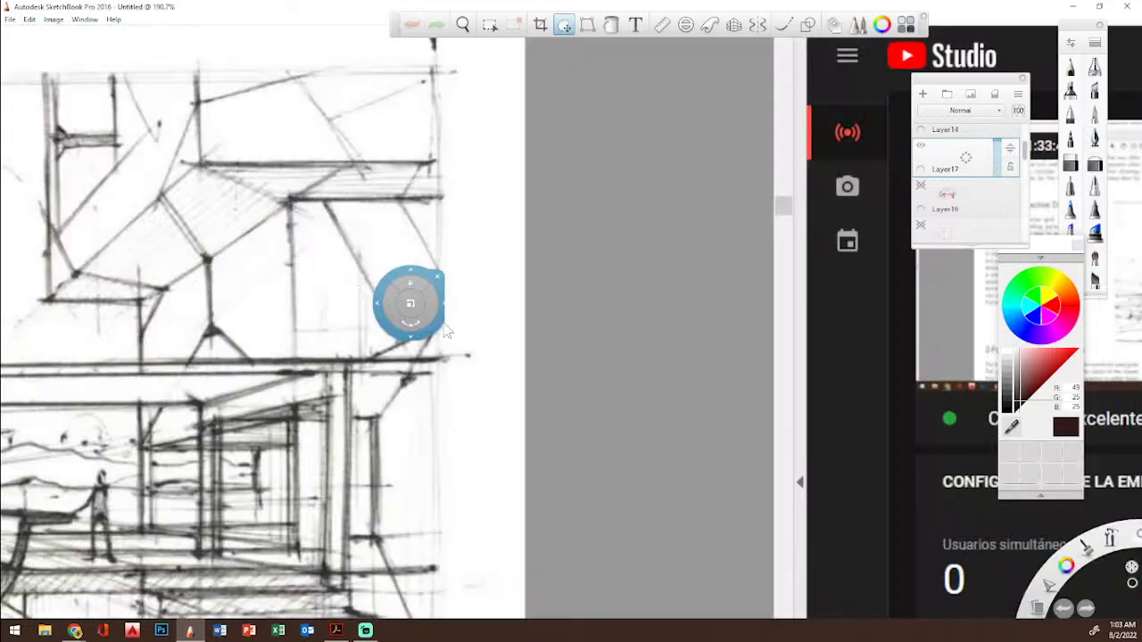
pyautogui.moveTo(351, 307); pyautogui.dragTo(663, 211)
pyautogui.moveTo(329, 258); pyautogui.dragTo(442, 272)
pyautogui.click(454, 239)
pyautogui.hotkey('ctrl', 'l')
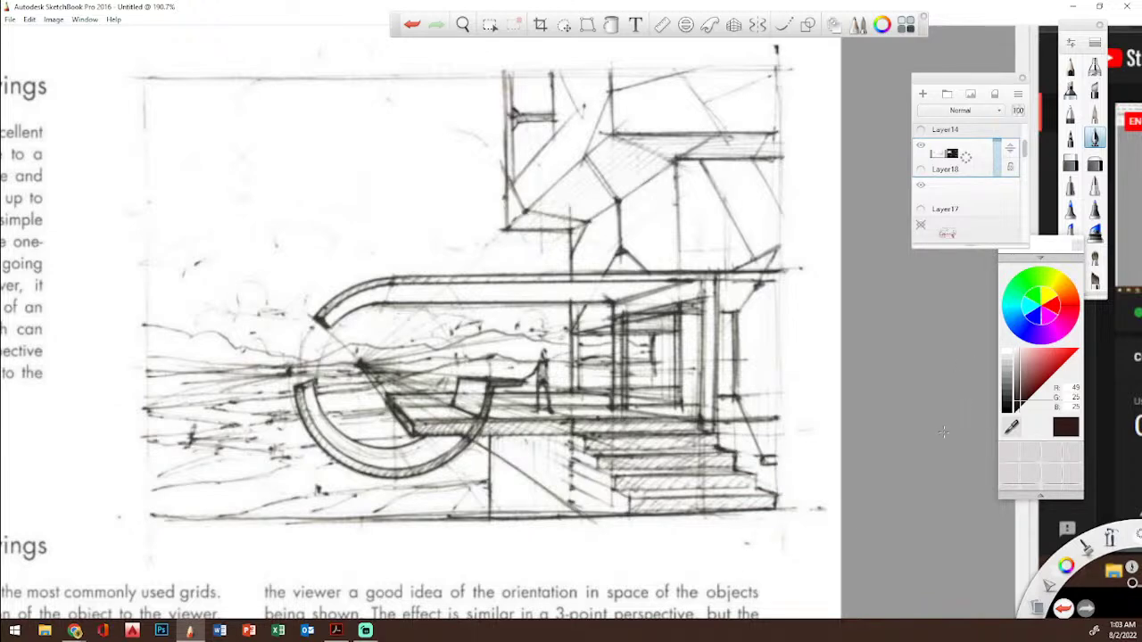
# Step: On a new layer, draw a red (255, 0, 0) horizon line with a vanishing point and two building edges converging on it
pyautogui.click(1056, 314)
pyautogui.click(924, 95)
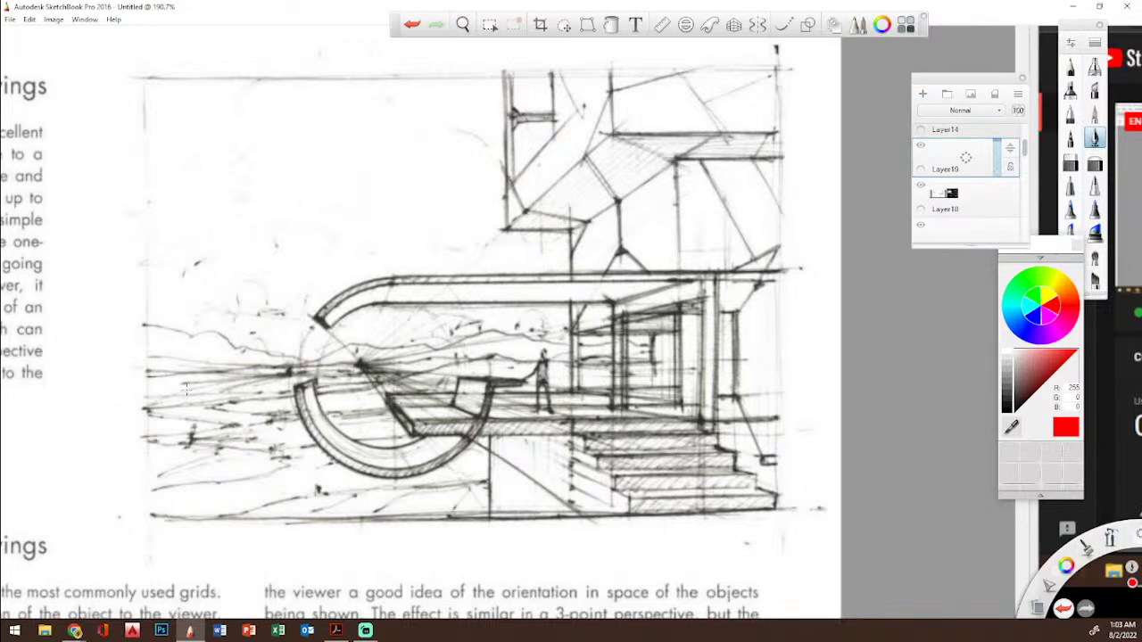
pyautogui.moveTo(122, 366); pyautogui.dragTo(965, 365)
pyautogui.moveTo(358, 364); pyautogui.dragTo(360, 366)
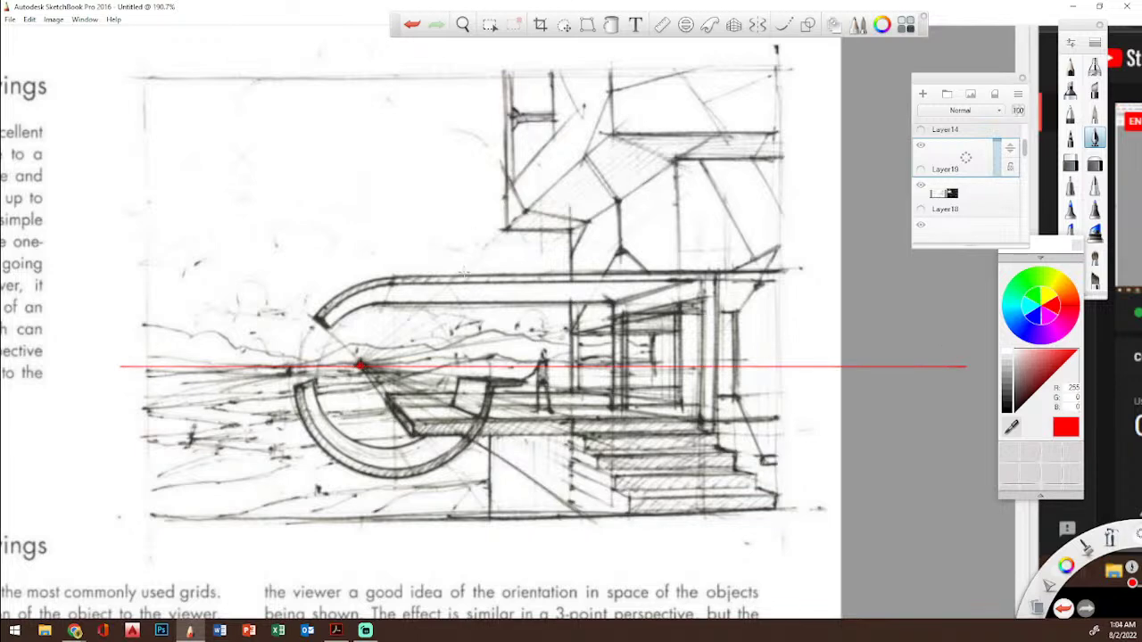
pyautogui.moveTo(586, 153); pyautogui.dragTo(355, 369)
pyautogui.moveTo(628, 216); pyautogui.dragTo(358, 368)
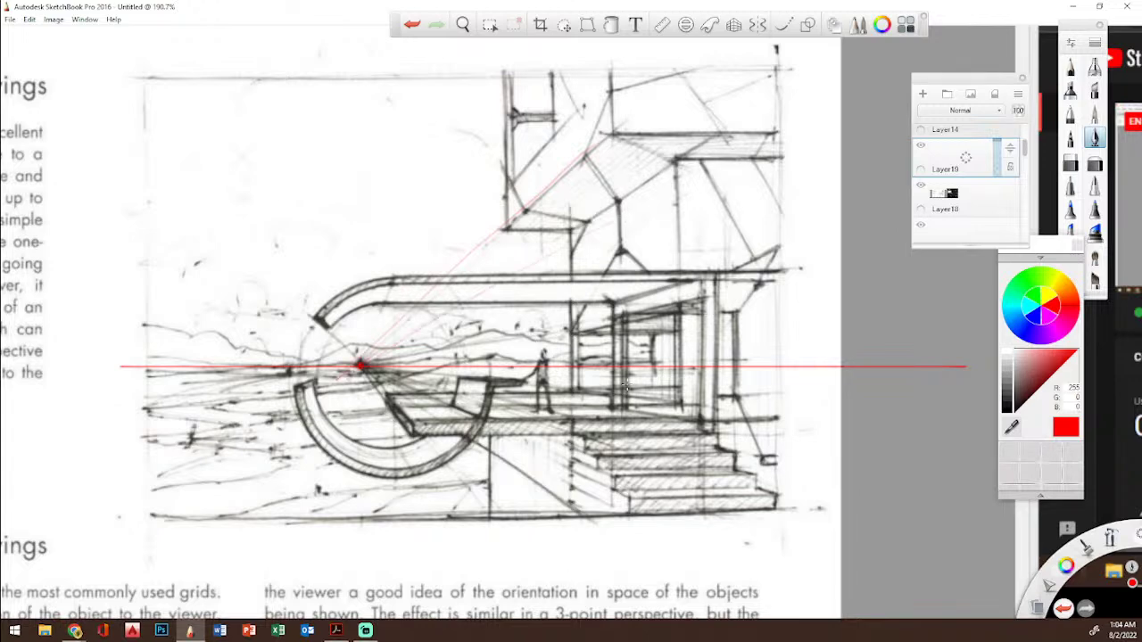
# Step: Fade the pasted drawing's layer to 34% opacity, pick black, and hide the red guide layer
pyautogui.click(972, 211)
pyautogui.moveTo(997, 185); pyautogui.dragTo(997, 203)
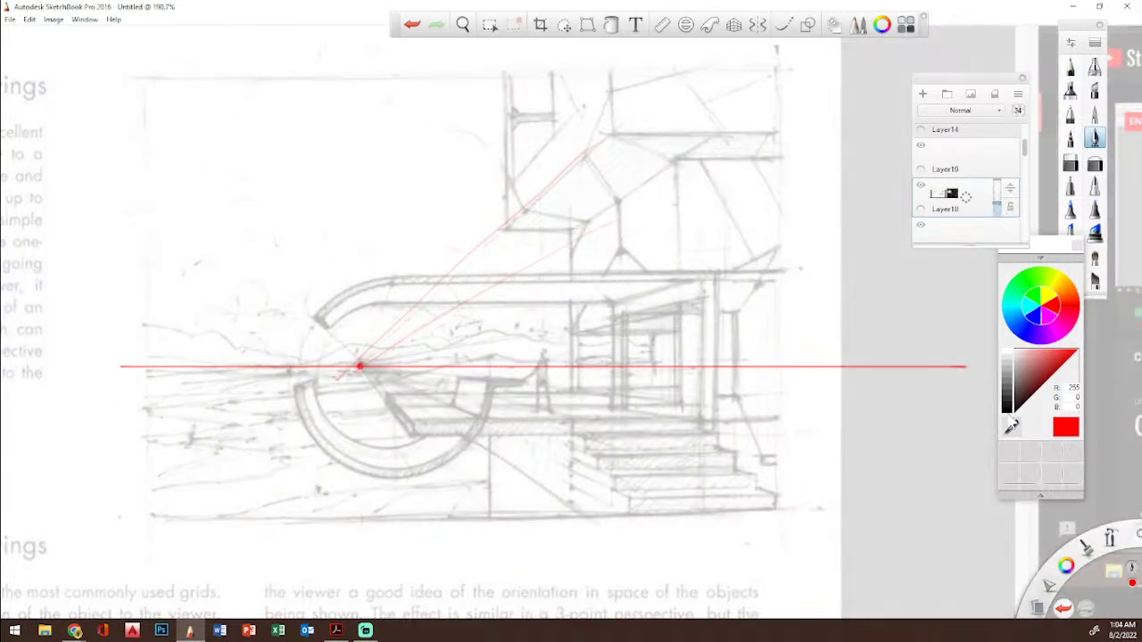
pyautogui.click(1007, 418)
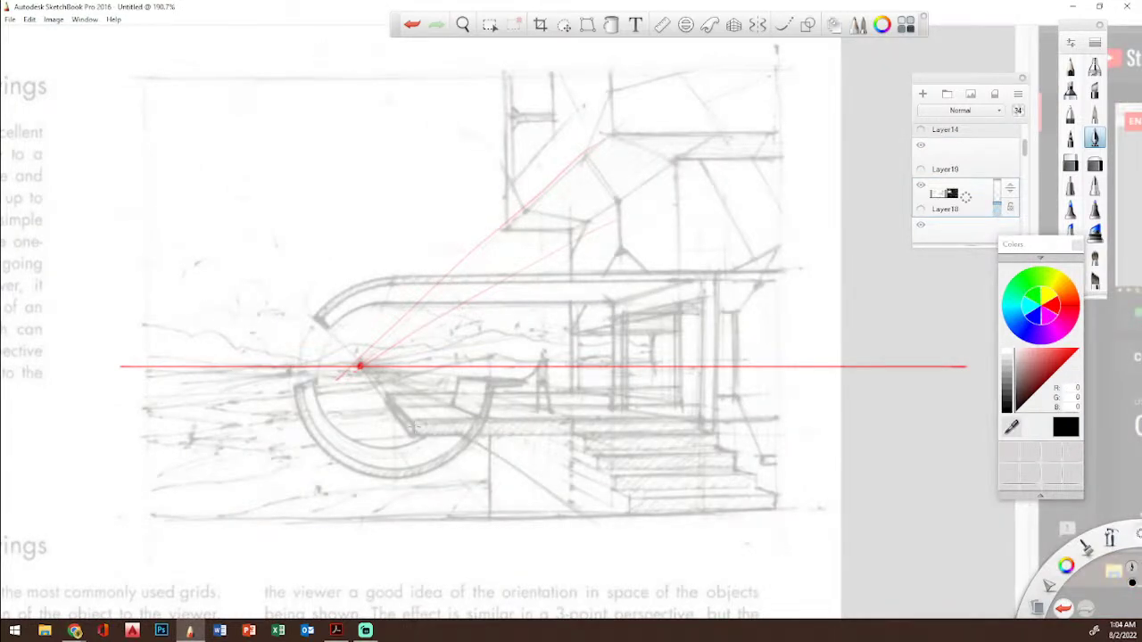
pyautogui.click(920, 144)
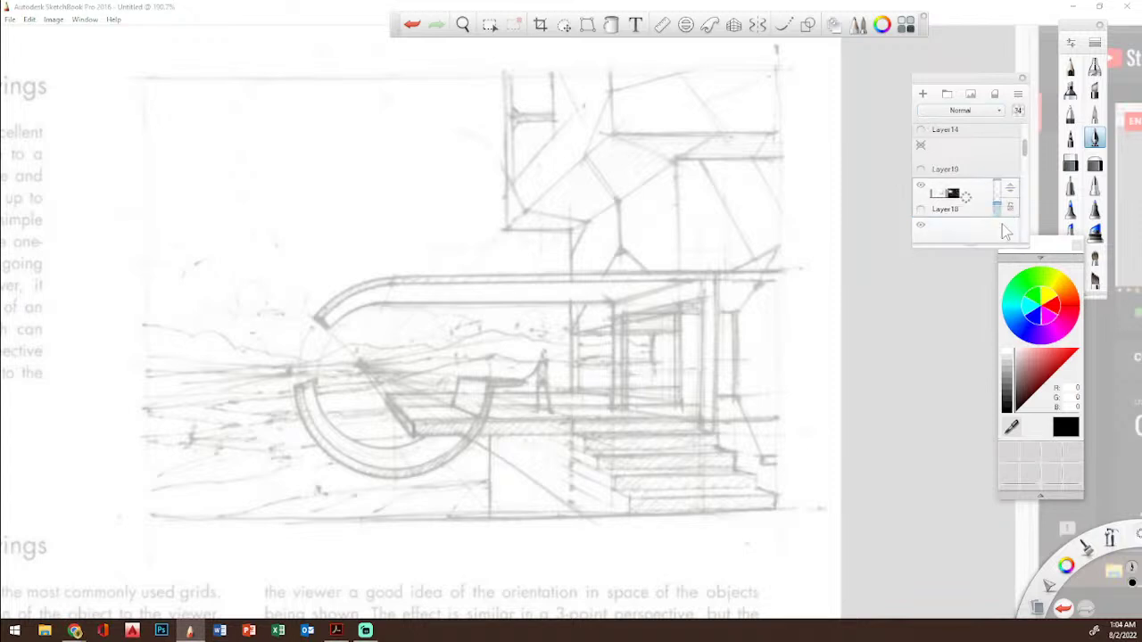
# Step: Move the pasted drawing beneath the empty layer, and trace the platform's front face in black on the empty layer
pyautogui.moveTo(984, 245); pyautogui.dragTo(981, 311)
pyautogui.moveTo(1010, 209); pyautogui.dragTo(999, 247)
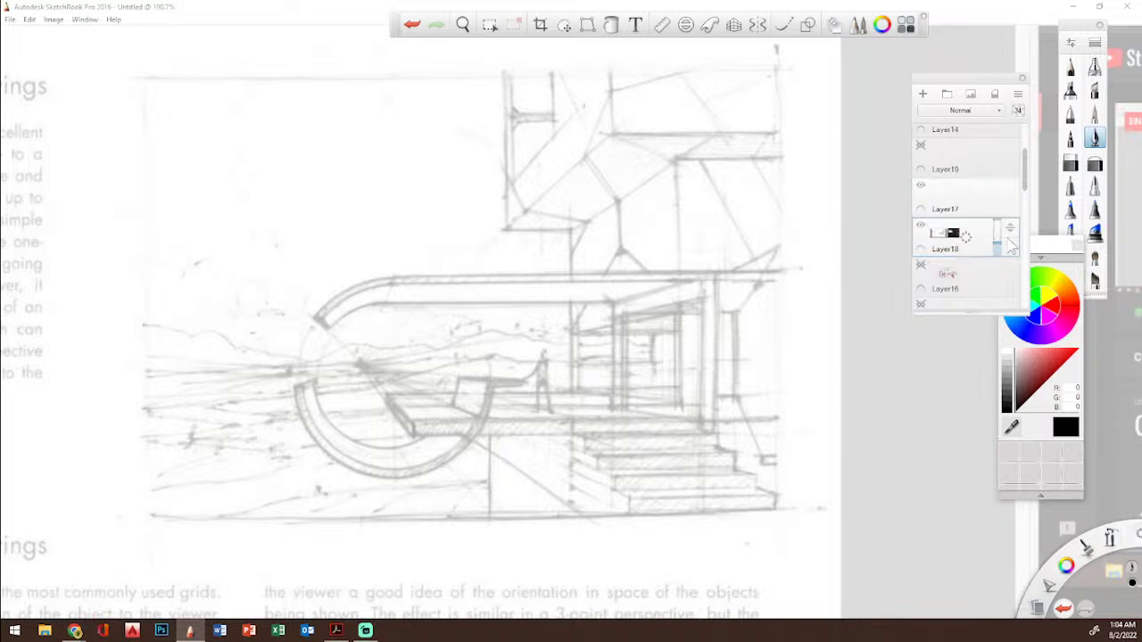
pyautogui.click(987, 211)
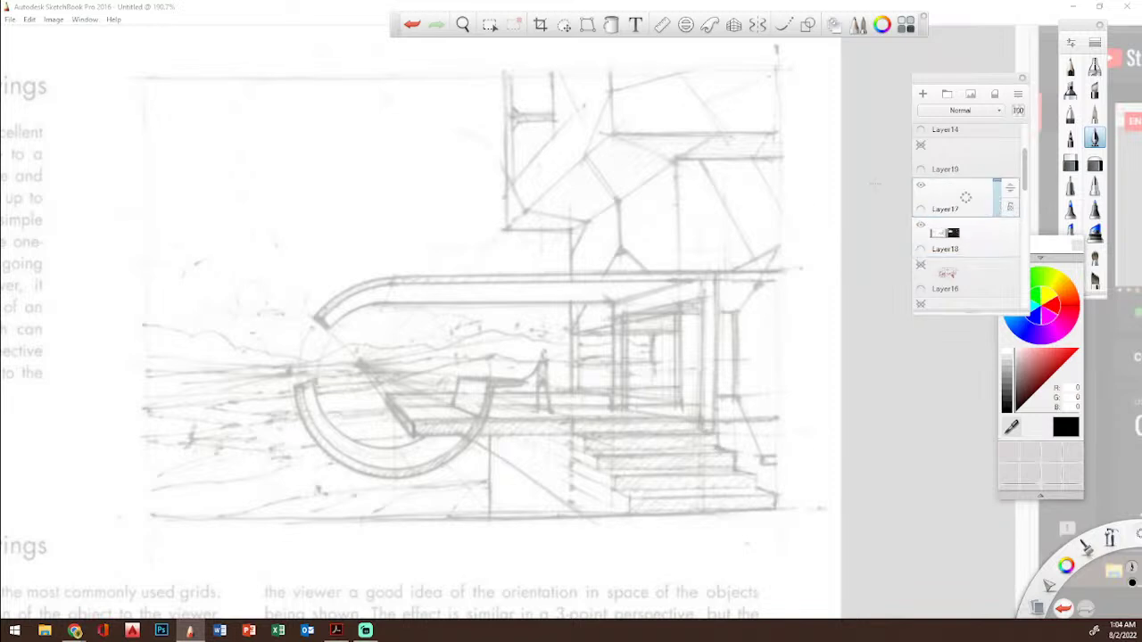
pyautogui.moveTo(413, 433)
pyautogui.mouseDown()
pyautogui.moveTo(453, 419)
pyautogui.moveTo(678, 420)
pyautogui.mouseUp()
pyautogui.moveTo(413, 432)
pyautogui.mouseDown()
pyautogui.moveTo(631, 436)
pyautogui.moveTo(565, 433)
pyautogui.moveTo(730, 420)
pyautogui.moveTo(701, 421)
pyautogui.mouseUp()
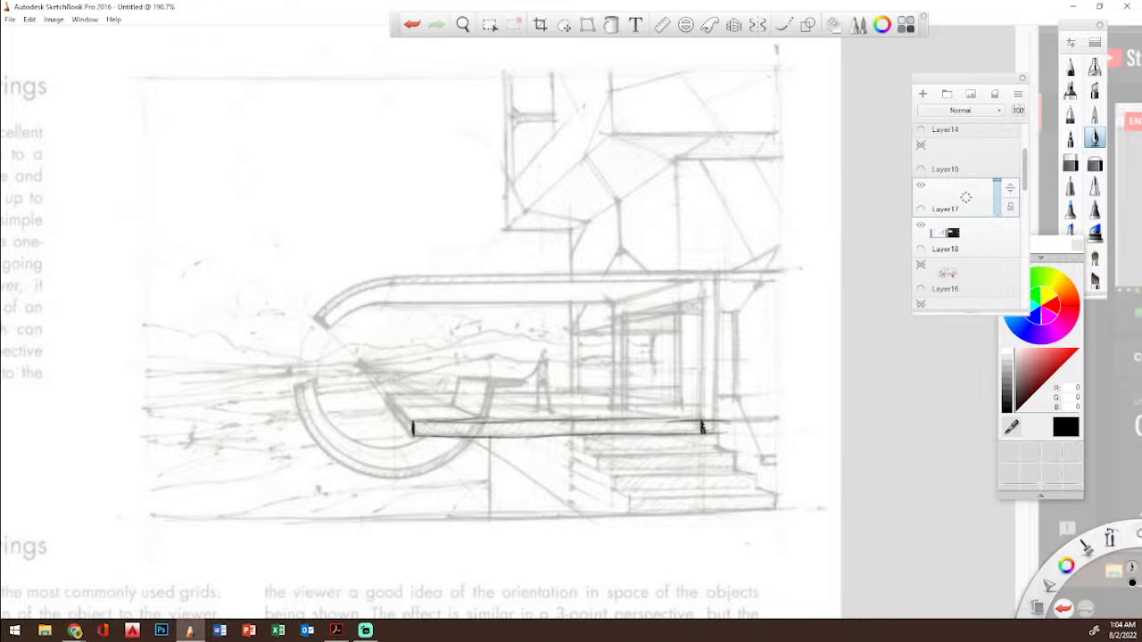
# Step: Using magenta (255, 0, 255), draw the platform's side edges receding to the vanishing point and its rear edge
pyautogui.click(1039, 323)
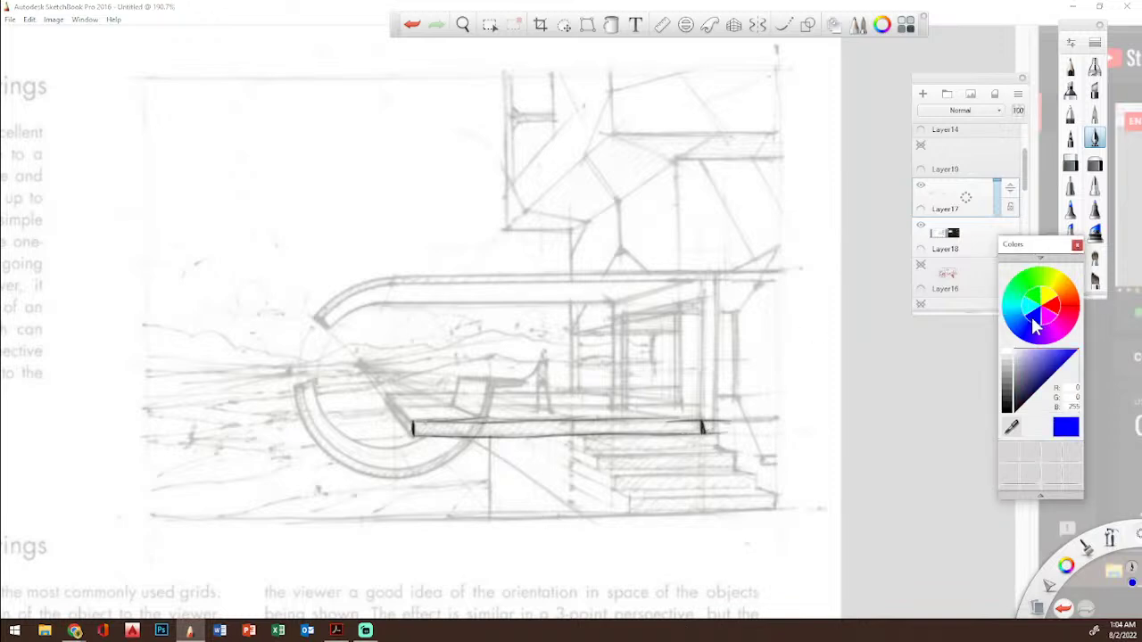
pyautogui.click(1030, 314)
pyautogui.click(1049, 324)
pyautogui.moveTo(412, 429); pyautogui.dragTo(358, 367)
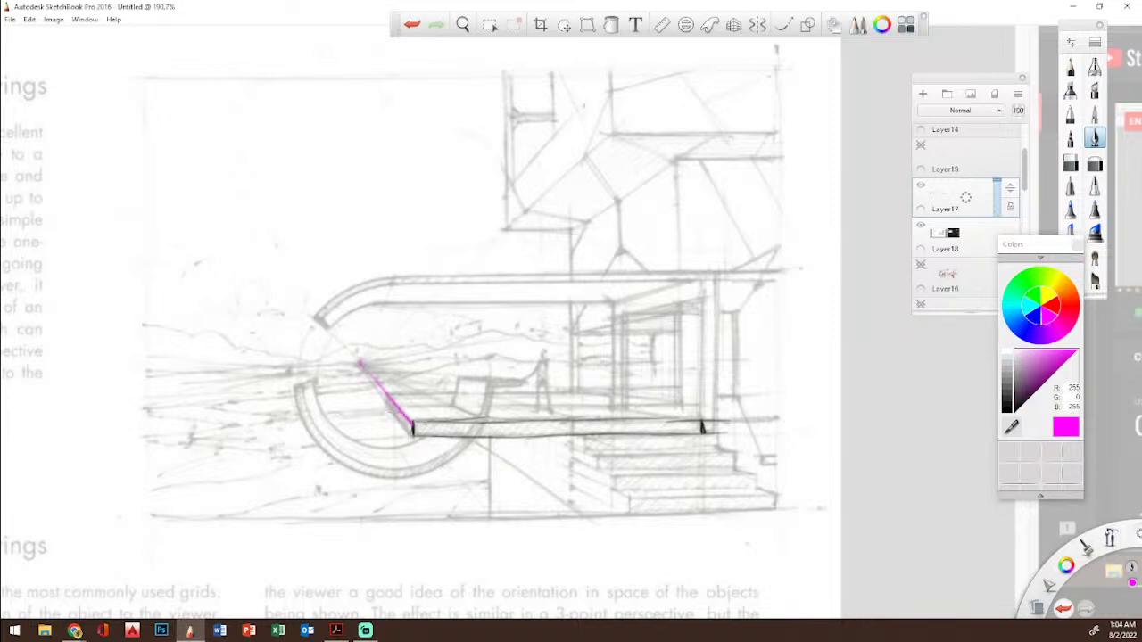
pyautogui.moveTo(399, 419)
pyautogui.mouseDown()
pyautogui.moveTo(365, 373)
pyautogui.moveTo(385, 407)
pyautogui.moveTo(584, 390)
pyautogui.mouseUp()
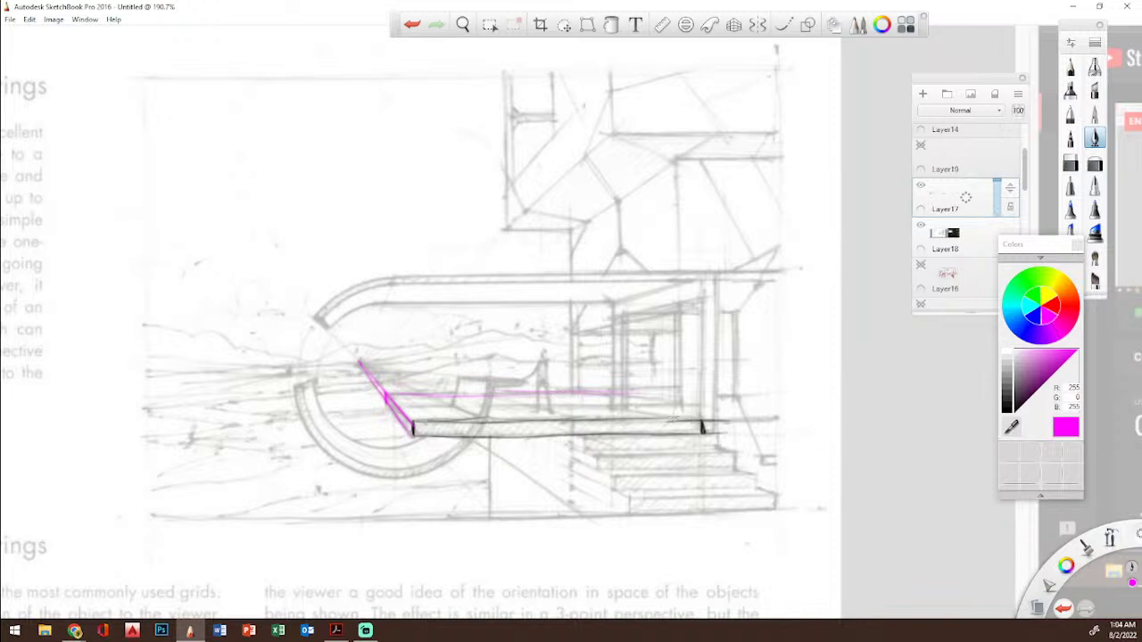
pyautogui.moveTo(385, 386)
pyautogui.mouseDown()
pyautogui.moveTo(435, 381)
pyautogui.moveTo(740, 420)
pyautogui.mouseUp()
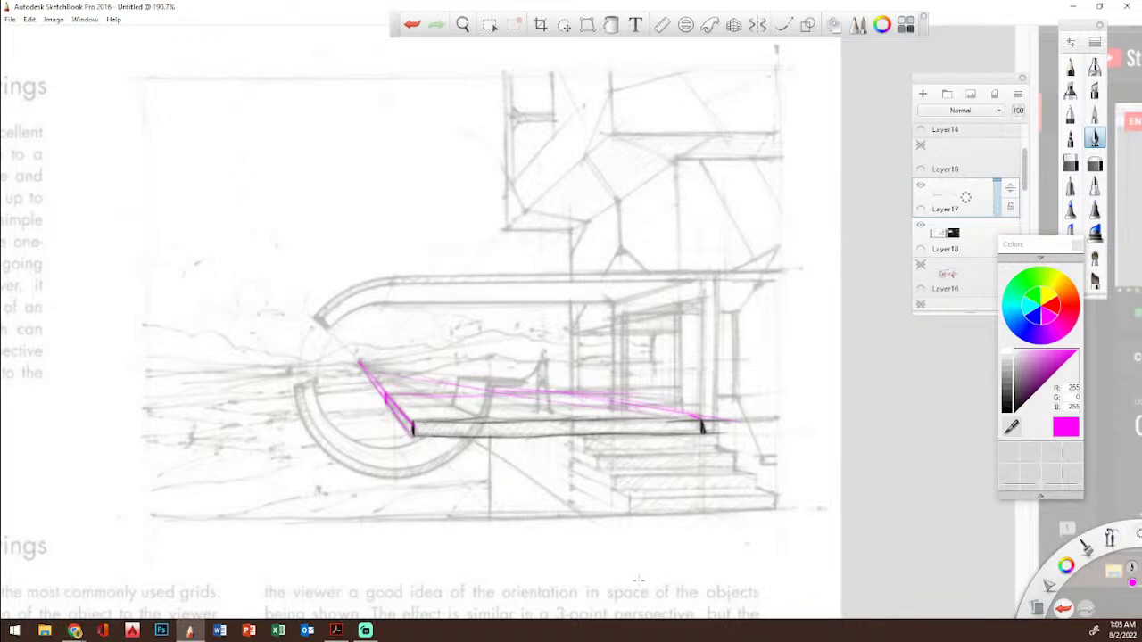
# Step: Trace the curved table-like ledge above the platform and the standing figure in black
pyautogui.click(1016, 412)
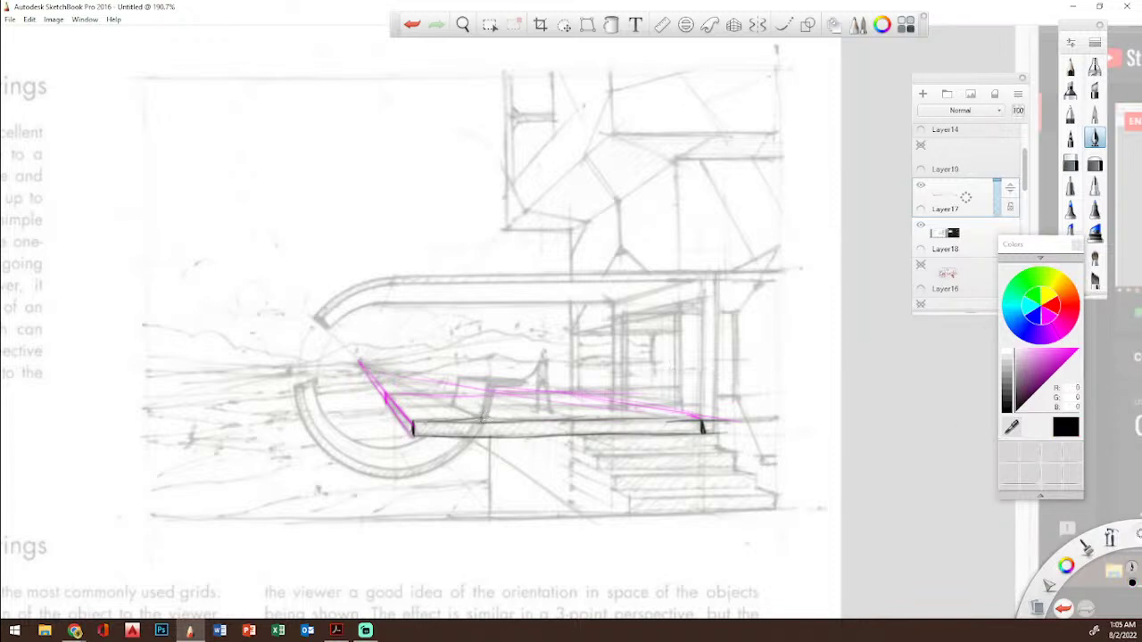
pyautogui.click(482, 419)
pyautogui.moveTo(483, 419)
pyautogui.mouseDown()
pyautogui.moveTo(494, 382)
pyautogui.moveTo(518, 388)
pyautogui.moveTo(490, 380)
pyautogui.moveTo(523, 384)
pyautogui.mouseUp()
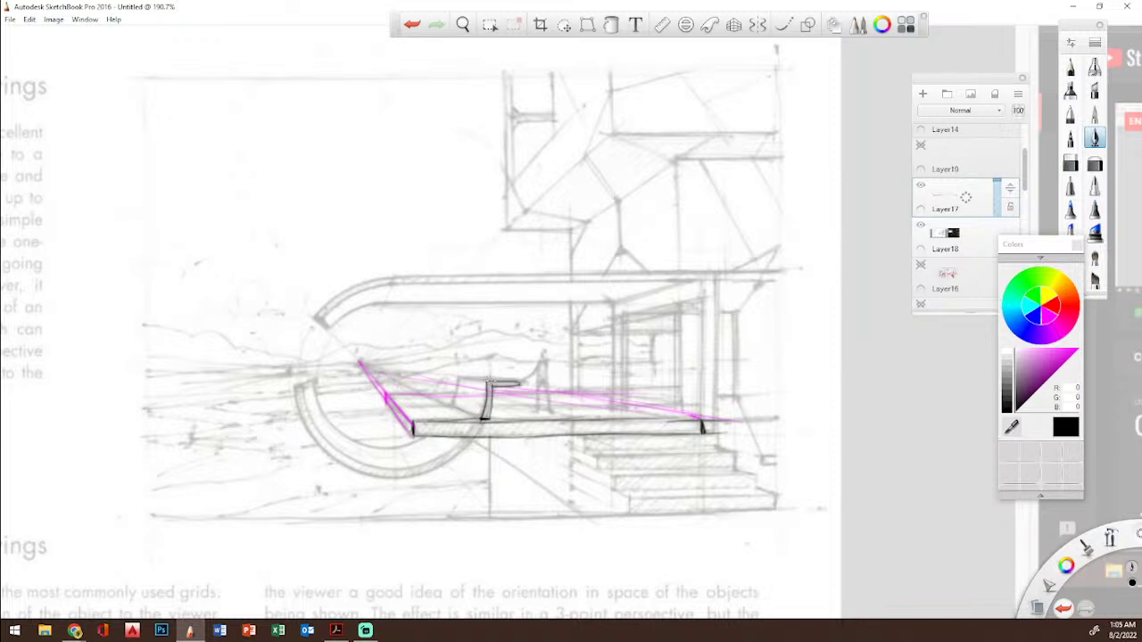
pyautogui.moveTo(450, 404)
pyautogui.mouseDown()
pyautogui.moveTo(457, 378)
pyautogui.moveTo(482, 417)
pyautogui.mouseUp()
pyautogui.moveTo(458, 378)
pyautogui.mouseDown()
pyautogui.moveTo(505, 380)
pyautogui.moveTo(573, 414)
pyautogui.moveTo(535, 368)
pyautogui.mouseUp()
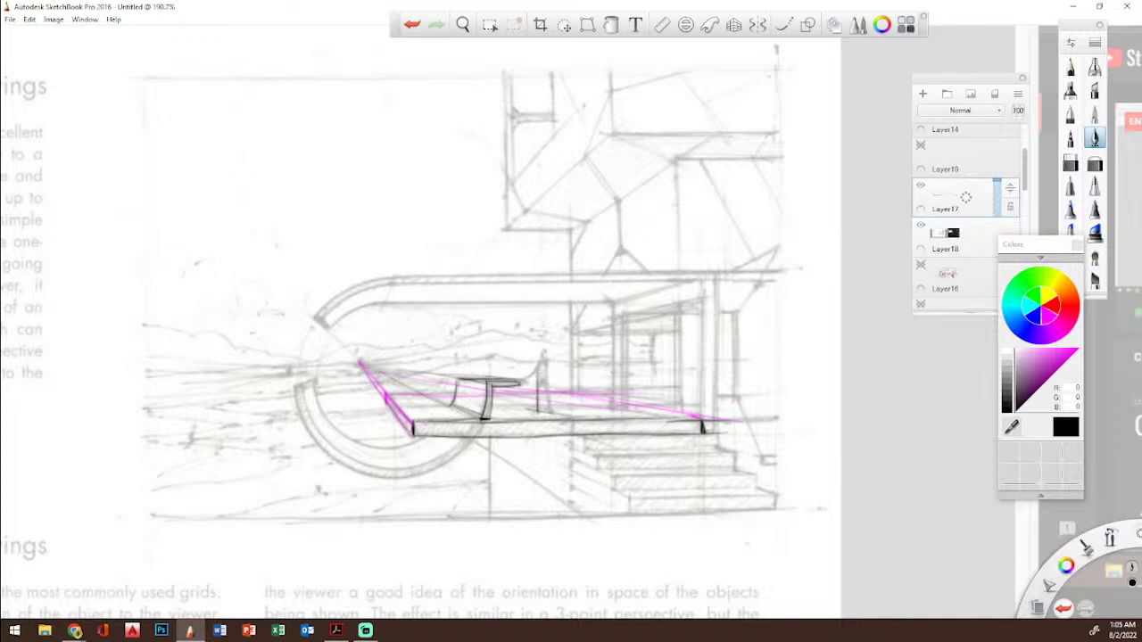
pyautogui.moveTo(548, 412); pyautogui.dragTo(542, 356)
# Step: Draw a red (255, 0, 0) horizon line across the tracing, replacing the first attempt with one through the magenta edges' vanishing point
pyautogui.click(1059, 323)
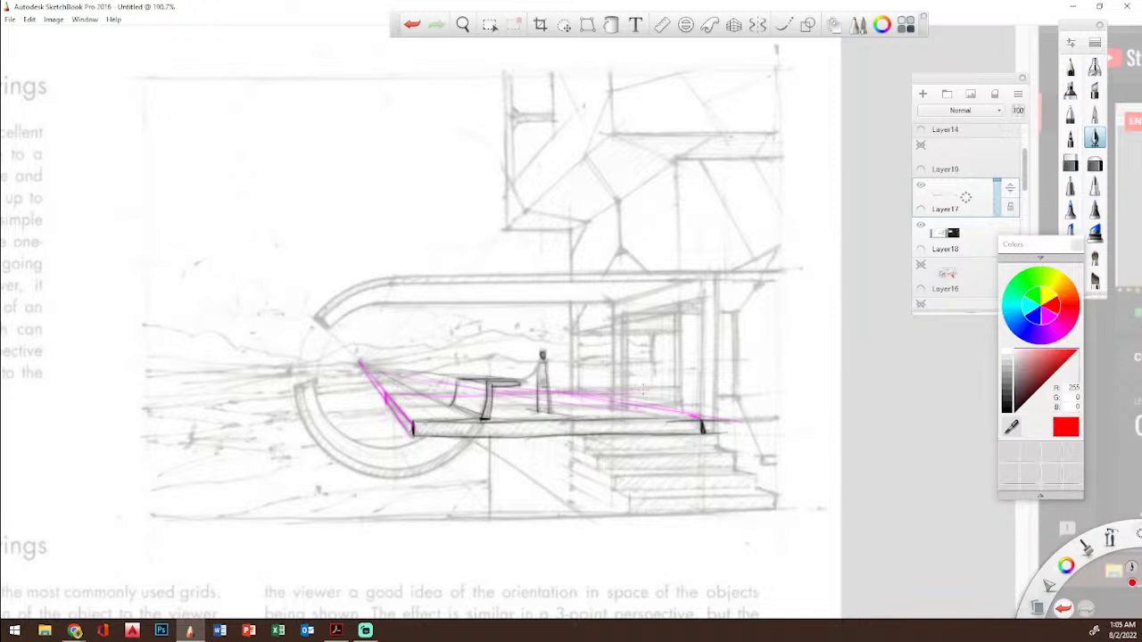
pyautogui.moveTo(130, 366); pyautogui.dragTo(997, 366)
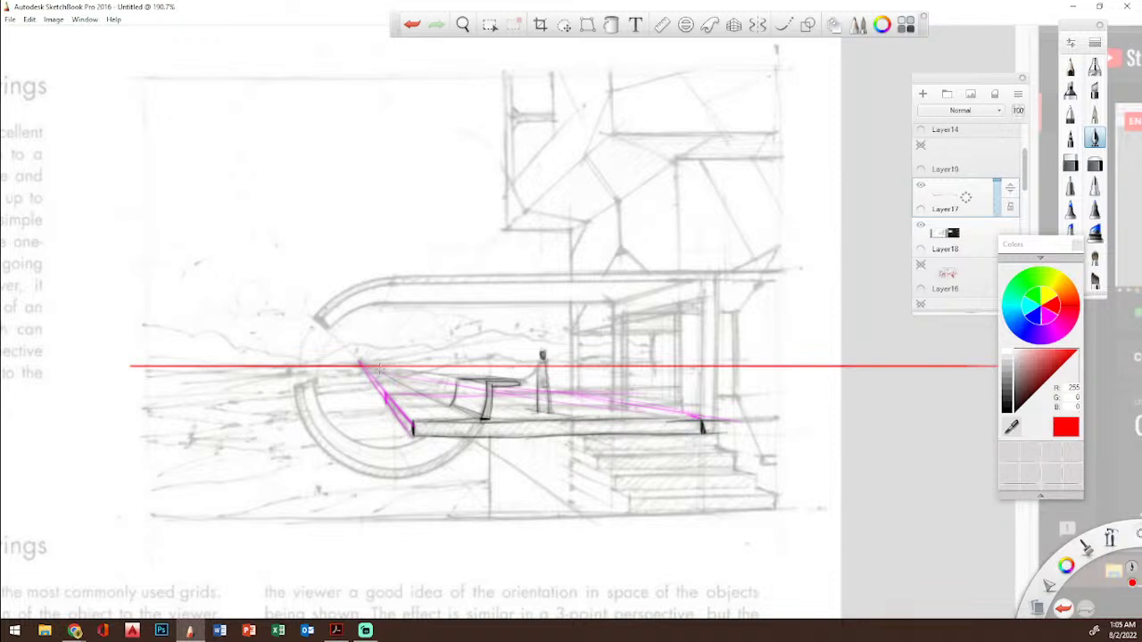
pyautogui.click(1062, 609)
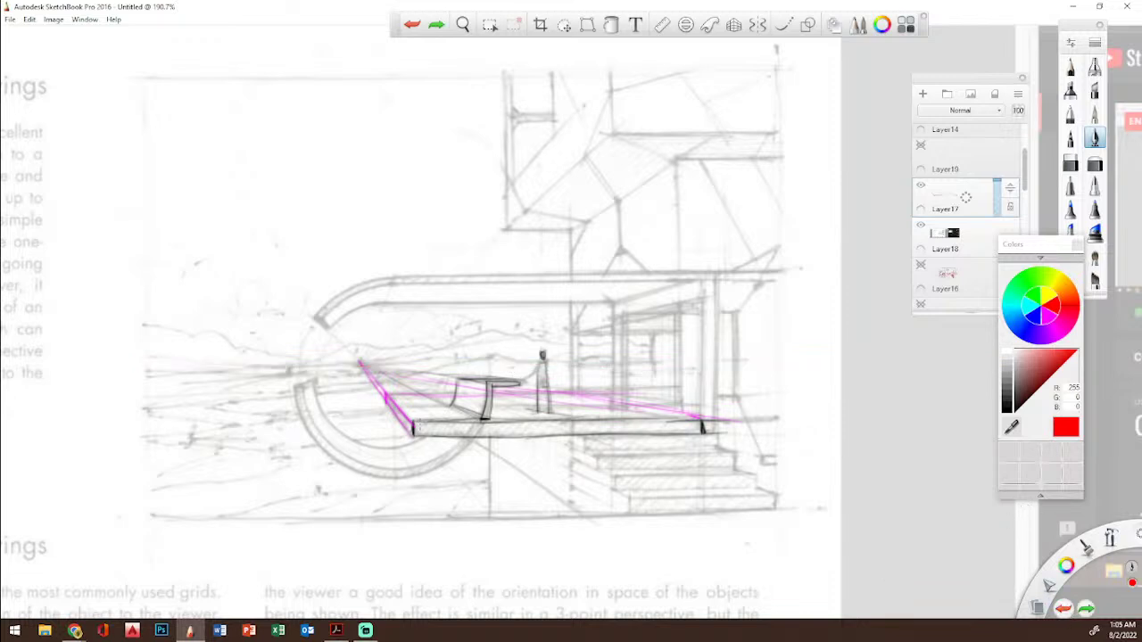
pyautogui.moveTo(361, 360)
pyautogui.mouseDown()
pyautogui.moveTo(242, 360)
pyautogui.moveTo(954, 361)
pyautogui.mouseUp()
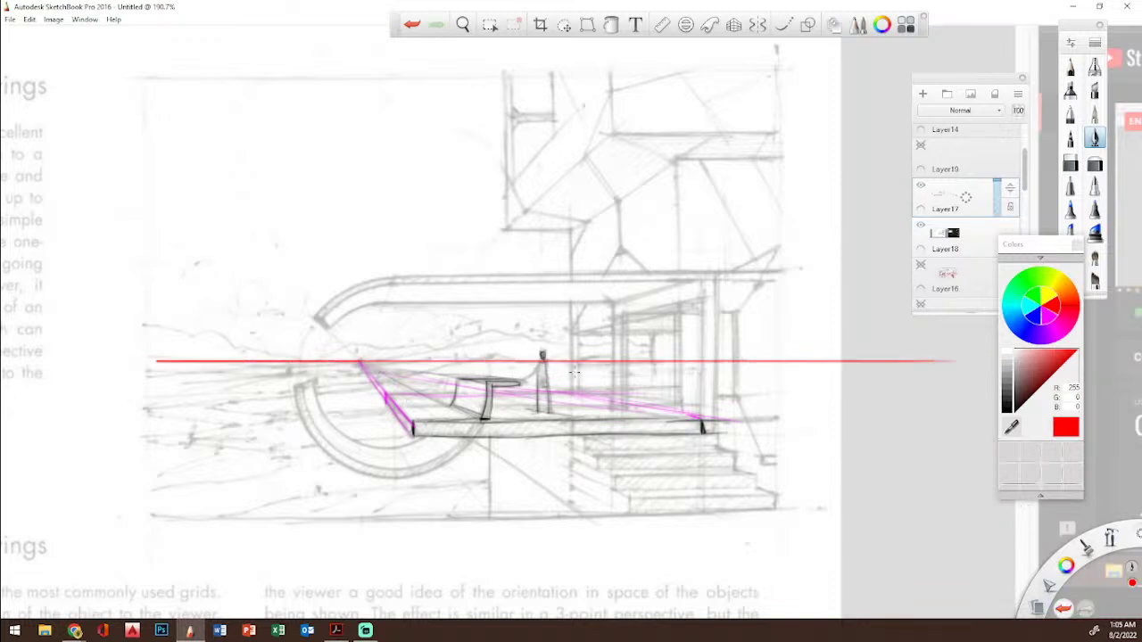
# Step: Using dark gray (26, 26, 26), finish the figure and trace the front face of the semicircular band beneath the platform
pyautogui.click(1008, 412)
pyautogui.moveTo(537, 387)
pyautogui.mouseDown()
pyautogui.moveTo(542, 361)
pyautogui.moveTo(548, 389)
pyautogui.moveTo(526, 382)
pyautogui.mouseUp()
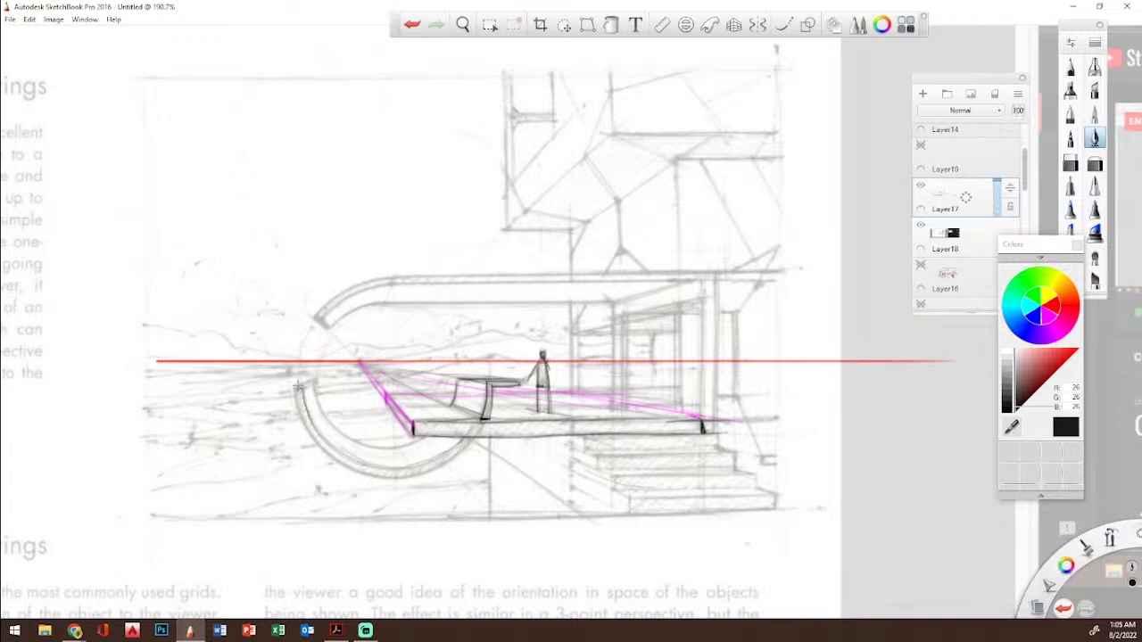
pyautogui.moveTo(327, 451)
pyautogui.mouseDown()
pyautogui.moveTo(388, 480)
pyautogui.moveTo(347, 459)
pyautogui.moveTo(422, 477)
pyautogui.moveTo(401, 480)
pyautogui.moveTo(453, 453)
pyautogui.mouseUp()
pyautogui.moveTo(350, 455)
pyautogui.mouseDown()
pyautogui.moveTo(410, 465)
pyautogui.moveTo(449, 452)
pyautogui.moveTo(472, 423)
pyautogui.moveTo(467, 441)
pyautogui.mouseUp()
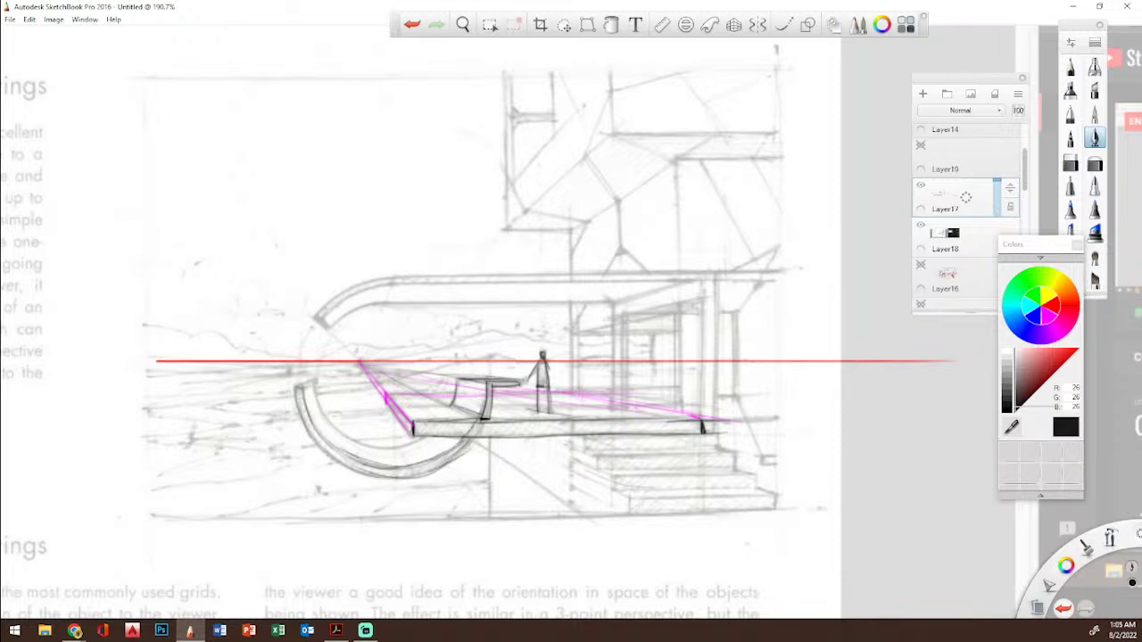
pyautogui.moveTo(296, 387); pyautogui.dragTo(305, 387)
# Step: Using magenta (255, 0, 255), draw the semicircular band's receding edges, the vertical guide with division marks beside the stairs, and the steps' receding lines
pyautogui.click(1055, 312)
pyautogui.moveTo(300, 387); pyautogui.dragTo(348, 368)
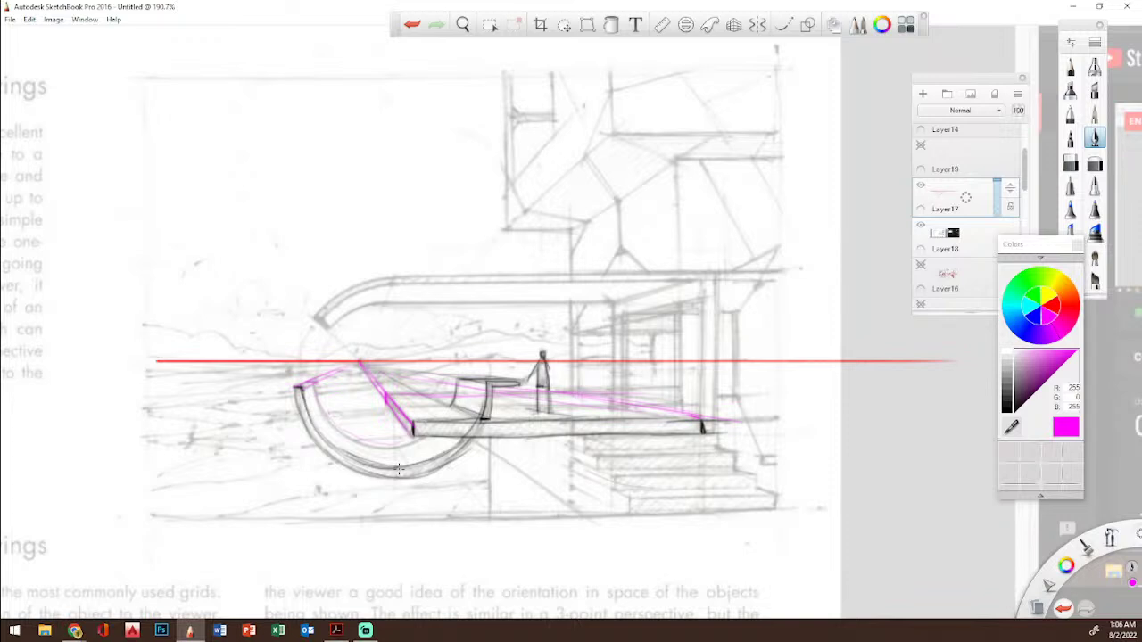
pyautogui.moveTo(572, 421); pyautogui.dragTo(573, 435)
pyautogui.moveTo(571, 453); pyautogui.dragTo(571, 515)
pyautogui.moveTo(568, 462); pyautogui.dragTo(574, 488)
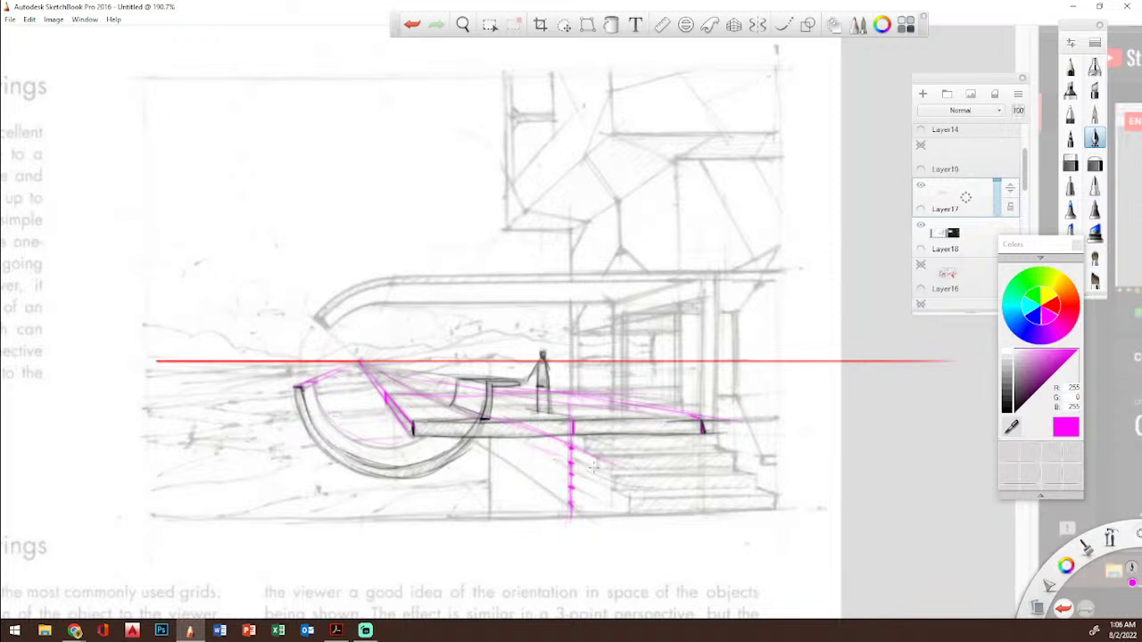
pyautogui.moveTo(545, 462)
pyautogui.mouseDown()
pyautogui.moveTo(619, 498)
pyautogui.moveTo(548, 480)
pyautogui.moveTo(624, 510)
pyautogui.mouseUp()
pyautogui.moveTo(581, 457); pyautogui.dragTo(608, 473)
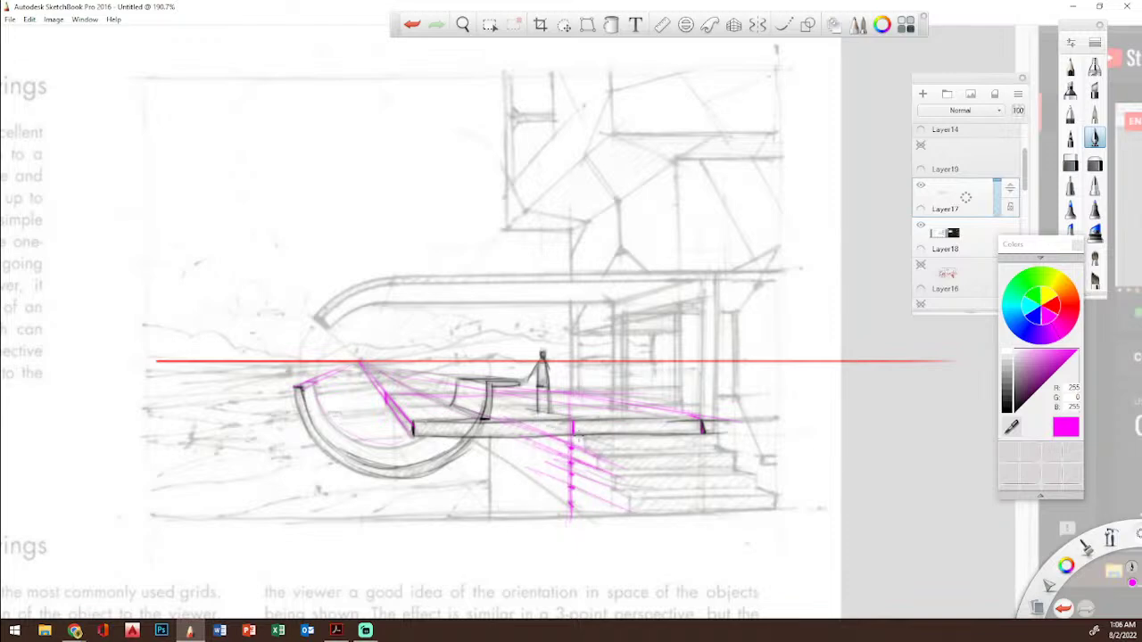
pyautogui.moveTo(702, 432); pyautogui.dragTo(733, 441)
# Step: Trace the front outlines of the stairs below the platform in black (0, 0, 0), including their stepped ends and horizontal edges
pyautogui.click(1008, 408)
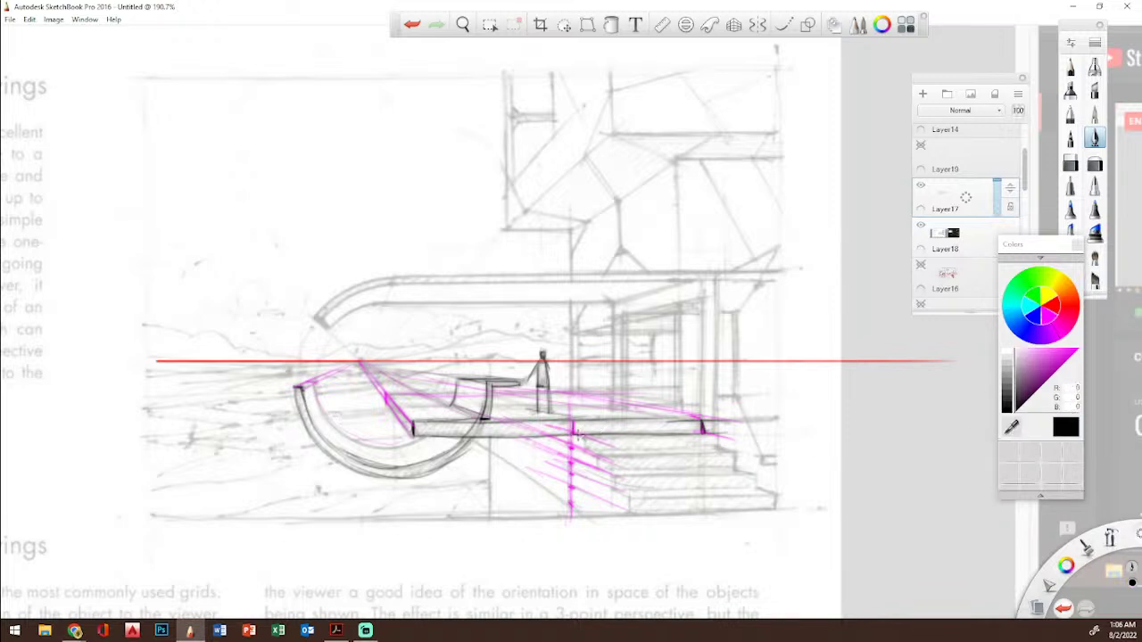
pyautogui.moveTo(583, 435)
pyautogui.mouseDown()
pyautogui.moveTo(584, 449)
pyautogui.moveTo(703, 447)
pyautogui.mouseUp()
pyautogui.moveTo(598, 458); pyautogui.dragTo(629, 500)
pyautogui.moveTo(713, 446)
pyautogui.mouseDown()
pyautogui.moveTo(739, 452)
pyautogui.moveTo(740, 473)
pyautogui.moveTo(776, 496)
pyautogui.mouseUp()
pyautogui.moveTo(628, 501); pyautogui.dragTo(775, 493)
pyautogui.moveTo(615, 491)
pyautogui.mouseDown()
pyautogui.moveTo(751, 490)
pyautogui.moveTo(710, 478)
pyautogui.moveTo(758, 475)
pyautogui.mouseUp()
pyautogui.moveTo(610, 470)
pyautogui.mouseDown()
pyautogui.moveTo(735, 466)
pyautogui.moveTo(719, 458)
pyautogui.mouseUp()
pyautogui.moveTo(583, 451); pyautogui.dragTo(696, 453)
pyautogui.moveTo(622, 455); pyautogui.dragTo(721, 457)
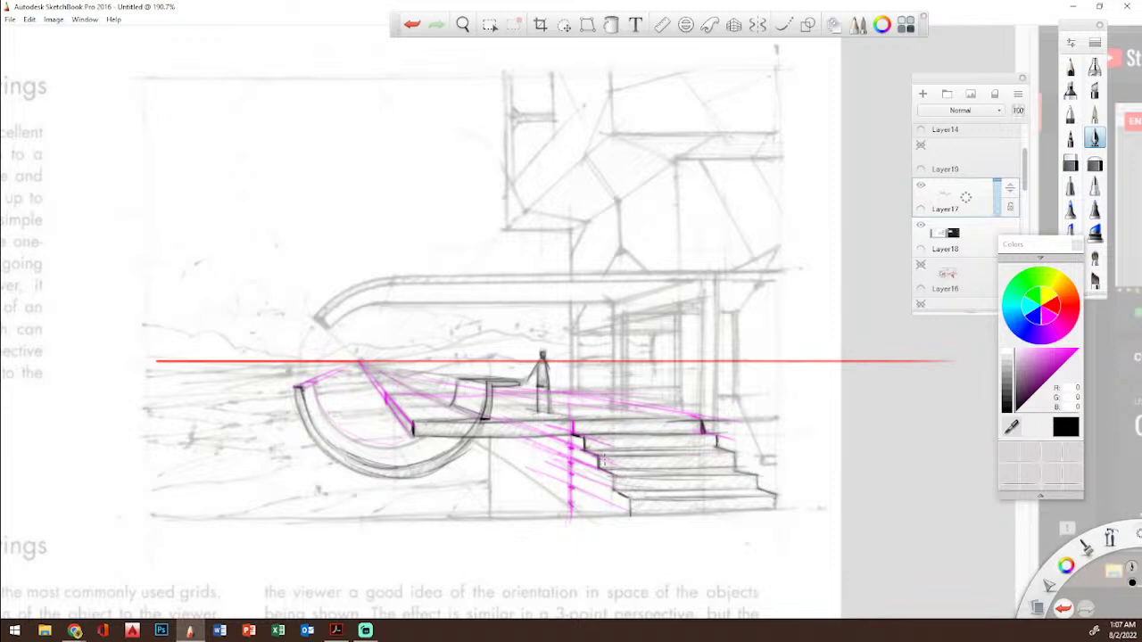
# Step: Sketch a small separate staircase in the blank area above the drawing, extruding its stepped side profile with parallel diagonal edges
pyautogui.moveTo(174, 124)
pyautogui.mouseDown()
pyautogui.moveTo(172, 63)
pyautogui.moveTo(220, 73)
pyautogui.moveTo(203, 58)
pyautogui.moveTo(202, 72)
pyautogui.moveTo(169, 61)
pyautogui.moveTo(204, 58)
pyautogui.moveTo(270, 130)
pyautogui.mouseUp()
pyautogui.moveTo(172, 65)
pyautogui.mouseDown()
pyautogui.moveTo(173, 138)
pyautogui.moveTo(274, 134)
pyautogui.mouseUp()
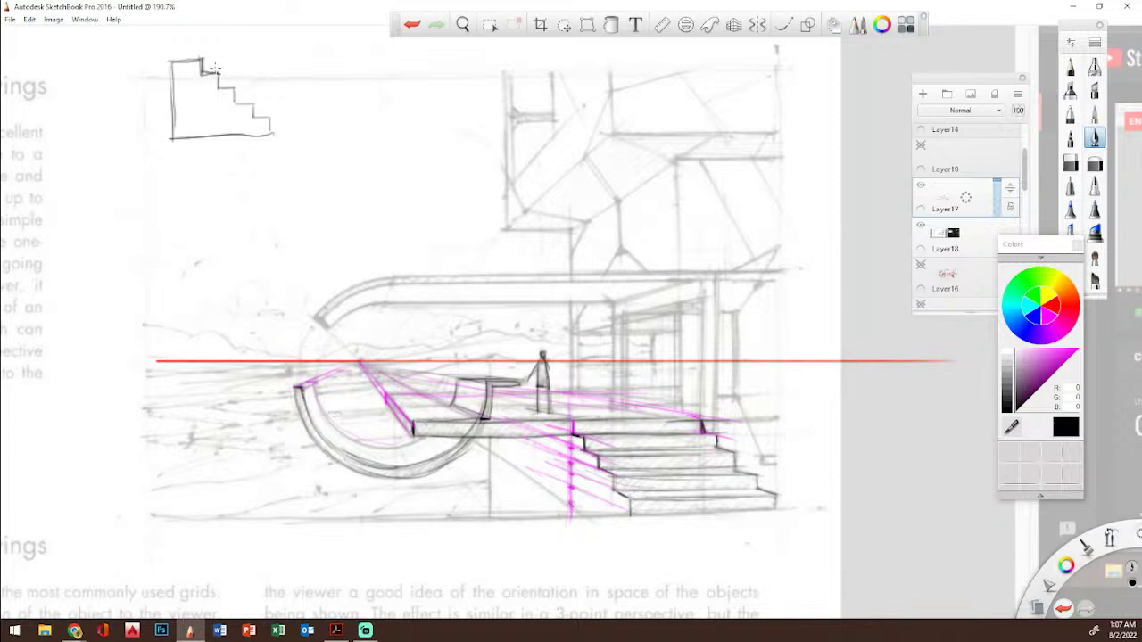
pyautogui.moveTo(210, 73)
pyautogui.mouseDown()
pyautogui.moveTo(265, 42)
pyautogui.moveTo(259, 32)
pyautogui.mouseUp()
pyautogui.moveTo(171, 59)
pyautogui.mouseDown()
pyautogui.moveTo(234, 31)
pyautogui.moveTo(278, 44)
pyautogui.moveTo(219, 79)
pyautogui.moveTo(291, 52)
pyautogui.mouseUp()
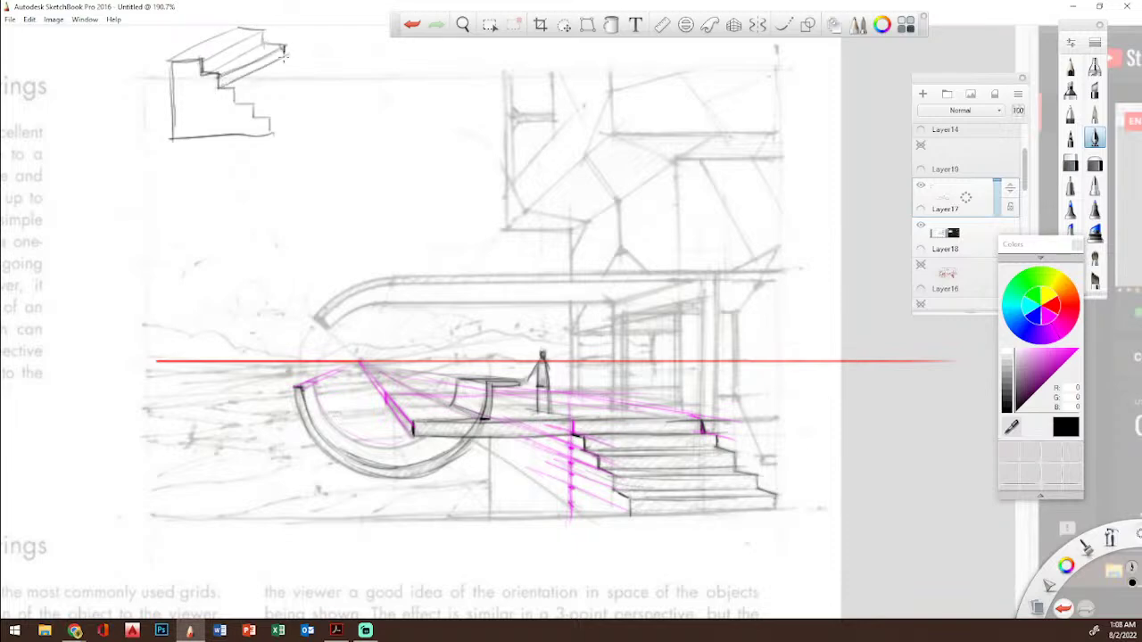
pyautogui.moveTo(233, 89); pyautogui.dragTo(299, 54)
pyautogui.moveTo(237, 99); pyautogui.dragTo(296, 66)
pyautogui.moveTo(252, 105)
pyautogui.mouseDown()
pyautogui.moveTo(303, 68)
pyautogui.moveTo(311, 80)
pyautogui.mouseUp()
pyautogui.moveTo(268, 119); pyautogui.dragTo(325, 87)
pyautogui.moveTo(322, 83)
pyautogui.mouseDown()
pyautogui.moveTo(332, 96)
pyautogui.moveTo(269, 134)
pyautogui.mouseUp()
pyautogui.moveTo(175, 139); pyautogui.dragTo(234, 136)
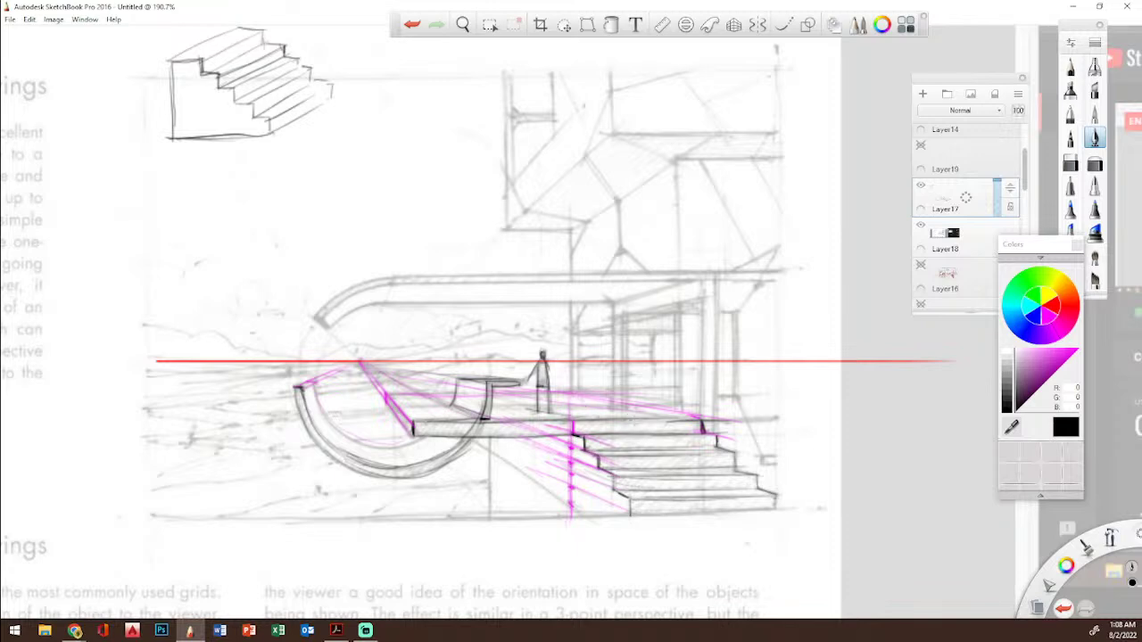
# Step: Trace the platform's receding rear edge, the vertical support line beneath it and the wall's tall vertical corner in black
pyautogui.moveTo(575, 395); pyautogui.dragTo(696, 415)
pyautogui.moveTo(489, 437); pyautogui.dragTo(489, 515)
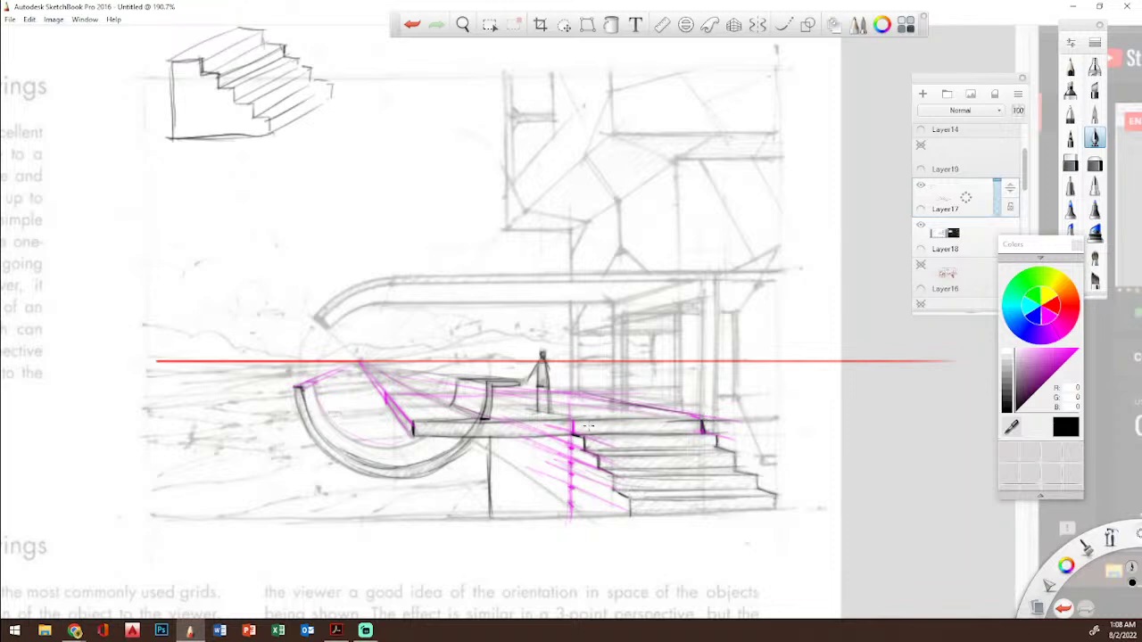
pyautogui.moveTo(597, 420)
pyautogui.mouseDown()
pyautogui.moveTo(719, 423)
pyautogui.moveTo(717, 274)
pyautogui.mouseUp()
pyautogui.moveTo(716, 314)
pyautogui.mouseDown()
pyautogui.moveTo(718, 278)
pyautogui.moveTo(715, 423)
pyautogui.mouseUp()
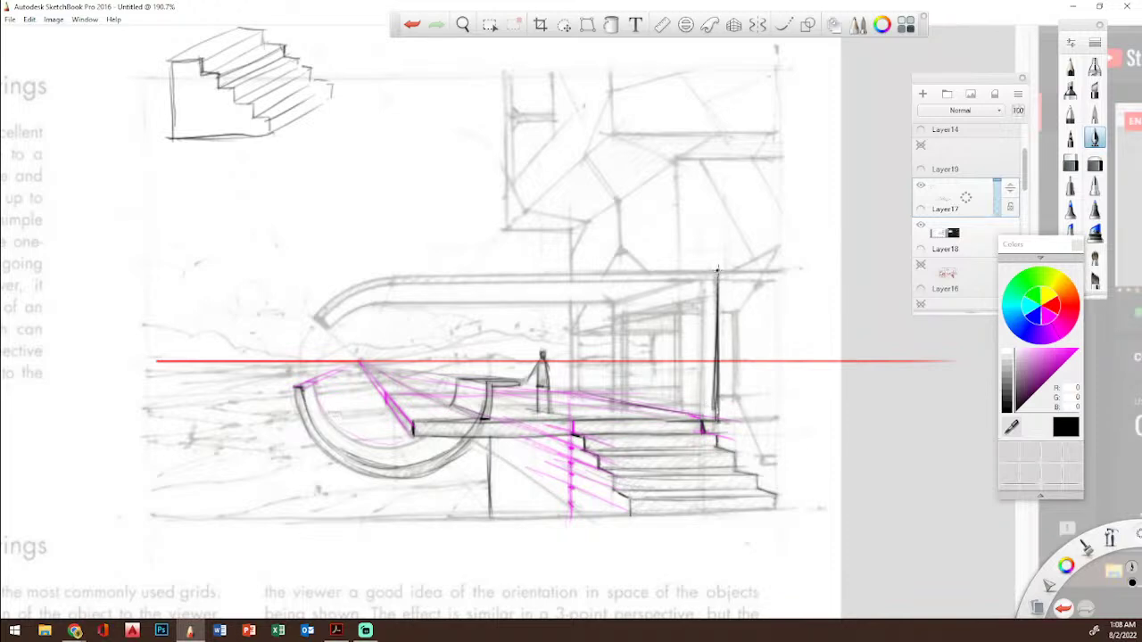
# Step: Using a light purple, draw construction lines between the vanishing point and the top edges of the doorway wall
pyautogui.keyDown('alt'); pyautogui.click(699, 292); pyautogui.keyUp('alt')
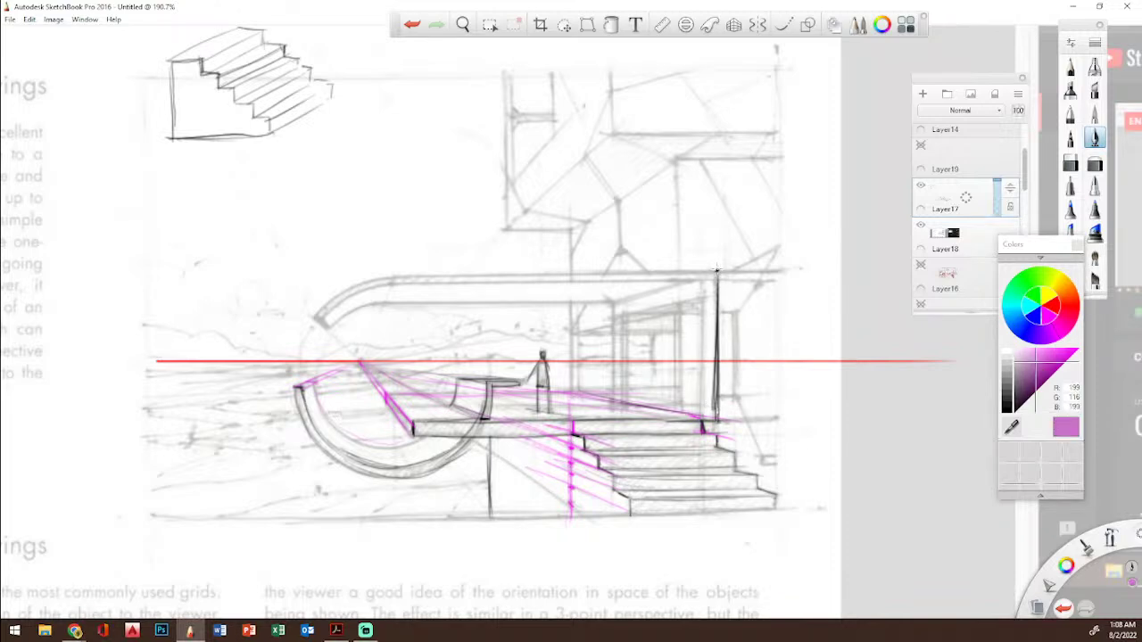
pyautogui.moveTo(715, 271); pyautogui.dragTo(596, 300)
pyautogui.moveTo(405, 346); pyautogui.dragTo(628, 287)
pyautogui.moveTo(376, 356); pyautogui.dragTo(664, 303)
# Step: Using near-black, trace the doorway's receding top edges and vertical frame posts, plus the tall vertical wall corner beside it
pyautogui.click(1016, 407)
pyautogui.moveTo(611, 400); pyautogui.dragTo(625, 404)
pyautogui.moveTo(625, 321)
pyautogui.mouseDown()
pyautogui.moveTo(625, 399)
pyautogui.moveTo(626, 384)
pyautogui.mouseUp()
pyautogui.moveTo(612, 307)
pyautogui.mouseDown()
pyautogui.moveTo(612, 365)
pyautogui.moveTo(615, 326)
pyautogui.mouseUp()
pyautogui.moveTo(613, 398)
pyautogui.mouseDown()
pyautogui.moveTo(613, 330)
pyautogui.moveTo(701, 300)
pyautogui.moveTo(700, 335)
pyautogui.mouseUp()
pyautogui.moveTo(700, 296); pyautogui.dragTo(700, 403)
pyautogui.moveTo(700, 302); pyautogui.dragTo(698, 407)
pyautogui.moveTo(629, 336)
pyautogui.mouseDown()
pyautogui.moveTo(661, 334)
pyautogui.moveTo(687, 281)
pyautogui.moveTo(722, 271)
pyautogui.mouseUp()
pyautogui.moveTo(656, 283)
pyautogui.mouseDown()
pyautogui.moveTo(350, 306)
pyautogui.moveTo(332, 319)
pyautogui.mouseUp()
pyautogui.moveTo(573, 231); pyautogui.dragTo(573, 421)
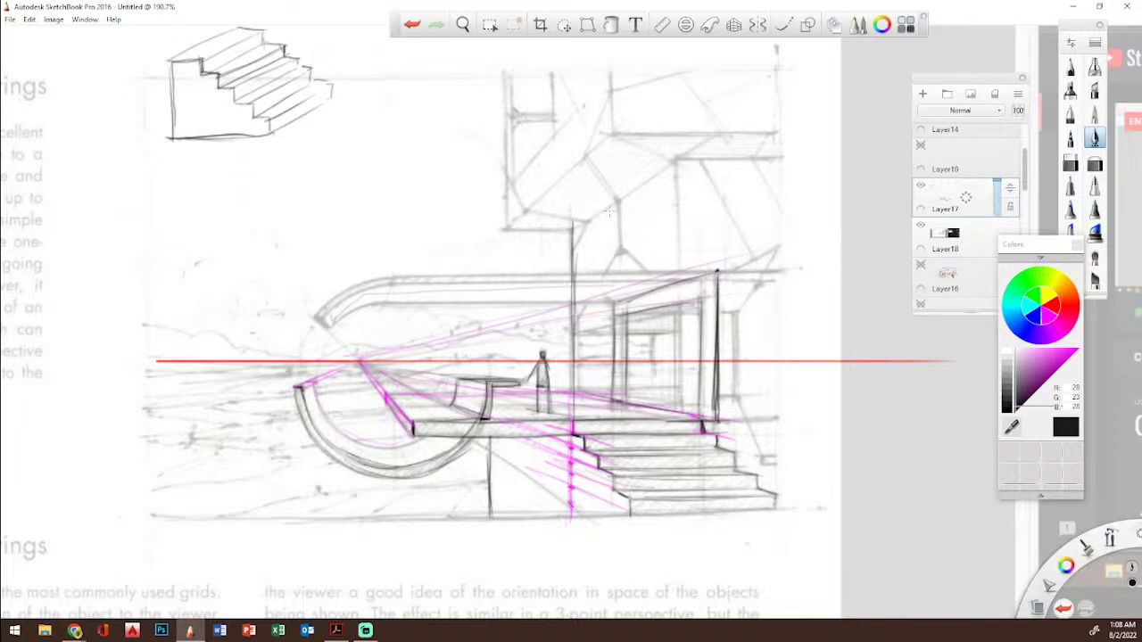
# Step: Using purple (167, 35, 167), trace the upper building blocks' vertical and horizontal edges and their receding lines to the vanishing point
pyautogui.click(1048, 370)
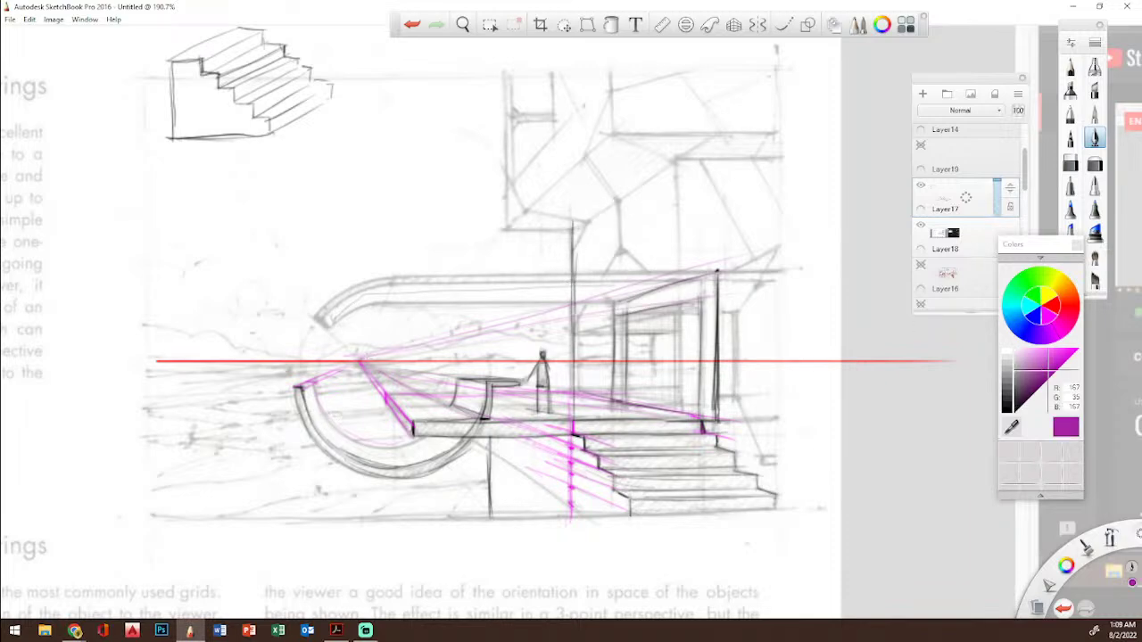
pyautogui.moveTo(358, 360); pyautogui.dragTo(809, 58)
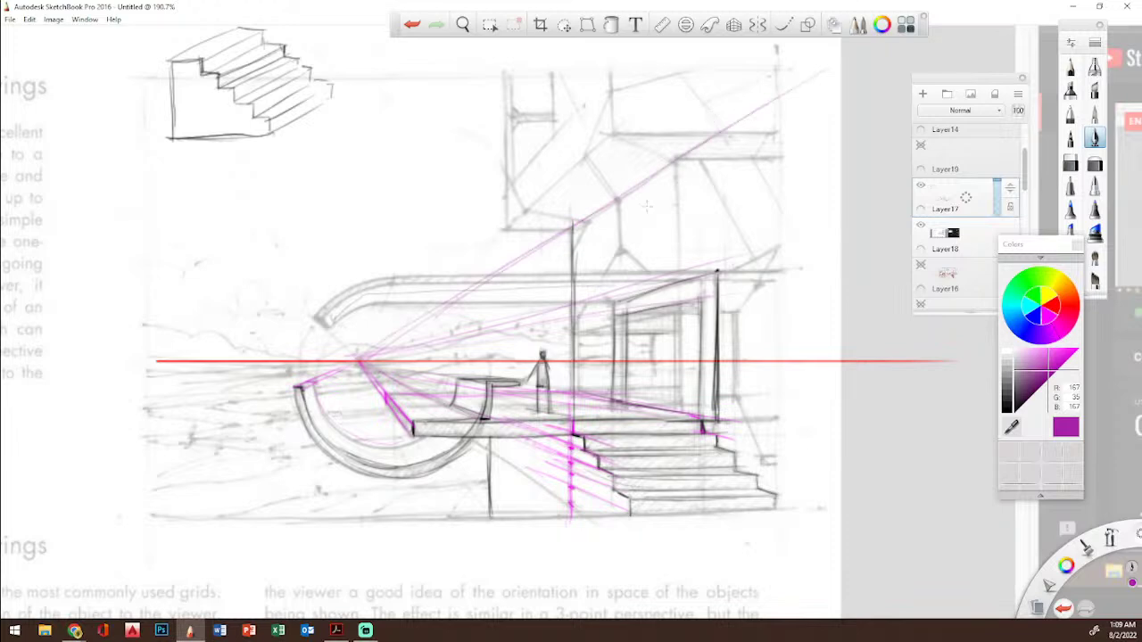
pyautogui.moveTo(675, 158); pyautogui.dragTo(675, 446)
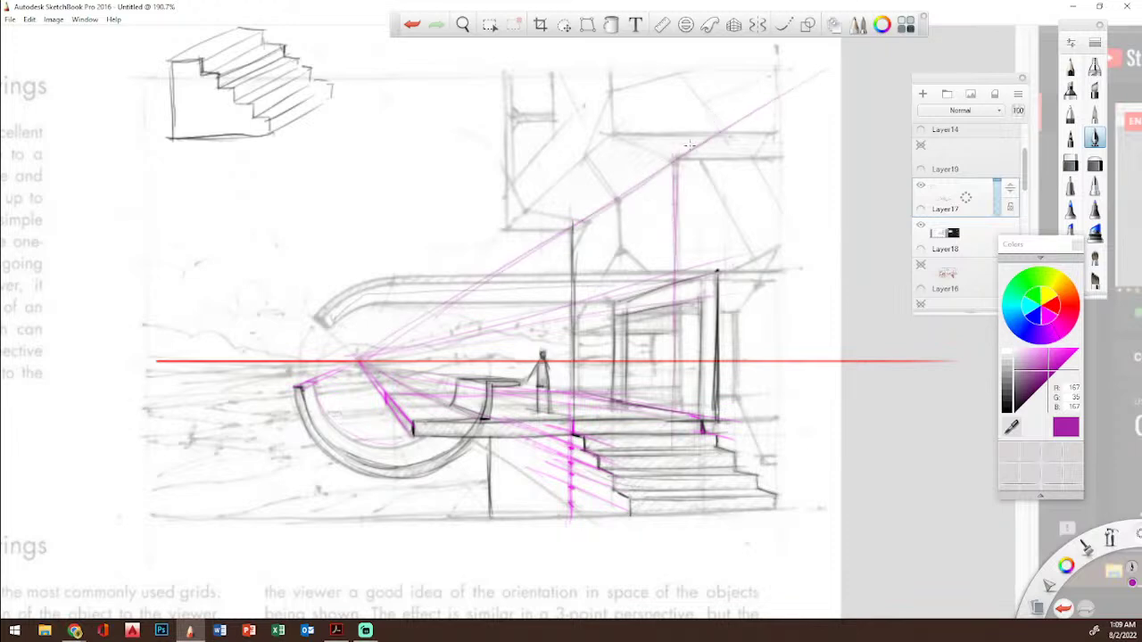
pyautogui.moveTo(613, 63)
pyautogui.mouseDown()
pyautogui.moveTo(615, 132)
pyautogui.moveTo(775, 132)
pyautogui.mouseUp()
pyautogui.moveTo(509, 69)
pyautogui.mouseDown()
pyautogui.moveTo(503, 234)
pyautogui.moveTo(508, 191)
pyautogui.moveTo(506, 224)
pyautogui.mouseUp()
pyautogui.moveTo(504, 227); pyautogui.dragTo(590, 224)
pyautogui.moveTo(361, 359); pyautogui.dragTo(589, 153)
pyautogui.moveTo(346, 380); pyautogui.dragTo(430, 305)
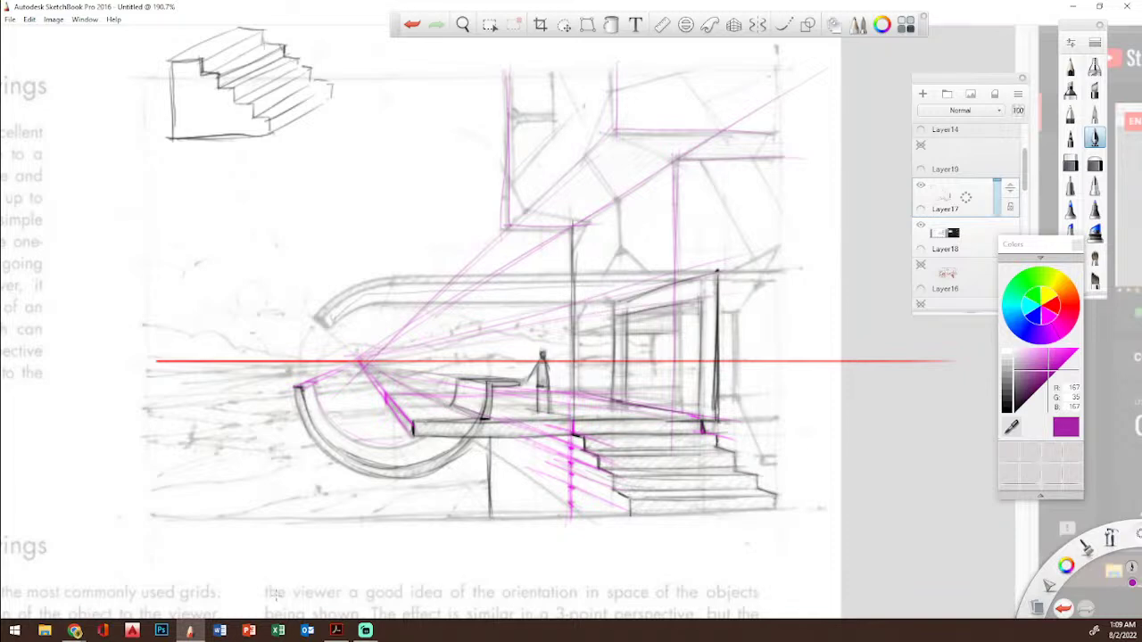
# Step: Draw a T-shaped front profile with a stepped stem beside the semicircular band, and project its corners to the vanishing point
pyautogui.moveTo(206, 214); pyautogui.dragTo(207, 227)
pyautogui.moveTo(166, 408)
pyautogui.mouseDown()
pyautogui.moveTo(167, 428)
pyautogui.moveTo(204, 429)
pyautogui.moveTo(204, 470)
pyautogui.mouseUp()
pyautogui.moveTo(168, 426)
pyautogui.mouseDown()
pyautogui.moveTo(252, 413)
pyautogui.moveTo(251, 426)
pyautogui.moveTo(225, 432)
pyautogui.moveTo(226, 513)
pyautogui.moveTo(210, 510)
pyautogui.moveTo(202, 471)
pyautogui.moveTo(207, 513)
pyautogui.mouseUp()
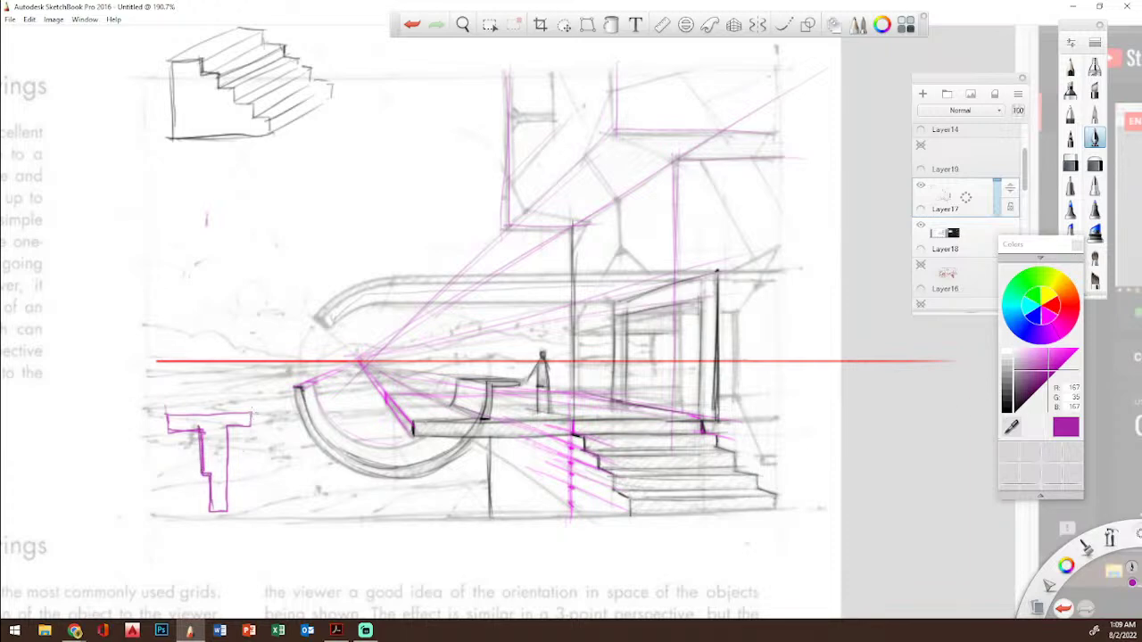
pyautogui.moveTo(277, 398); pyautogui.dragTo(379, 350)
pyautogui.moveTo(177, 414); pyautogui.dragTo(353, 362)
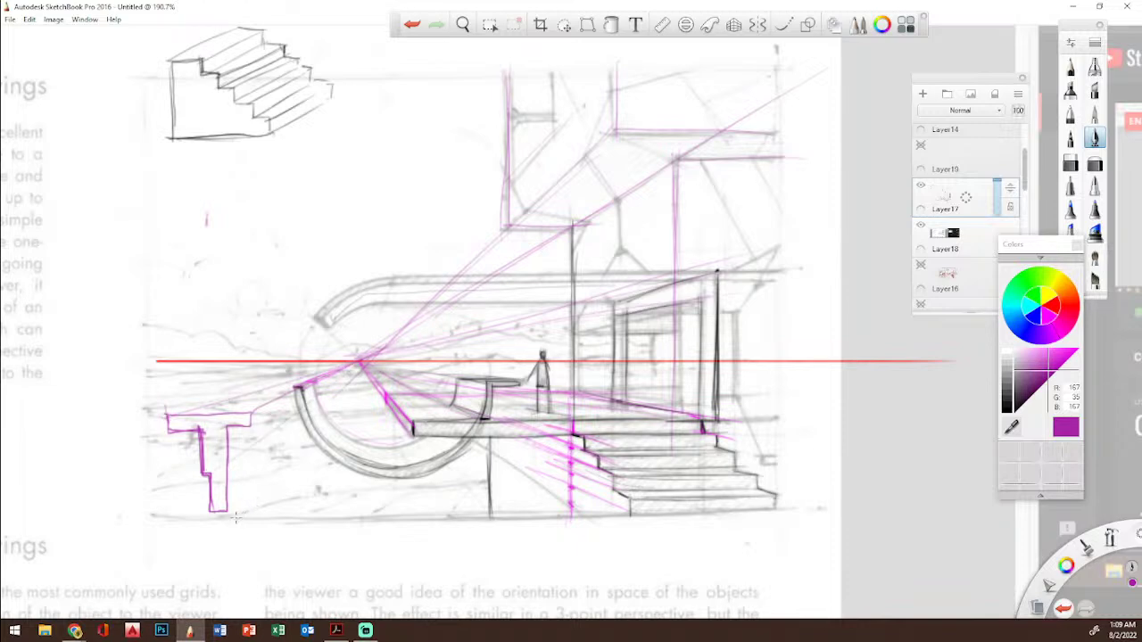
pyautogui.moveTo(251, 480); pyautogui.dragTo(375, 332)
pyautogui.moveTo(229, 514); pyautogui.dragTo(360, 362)
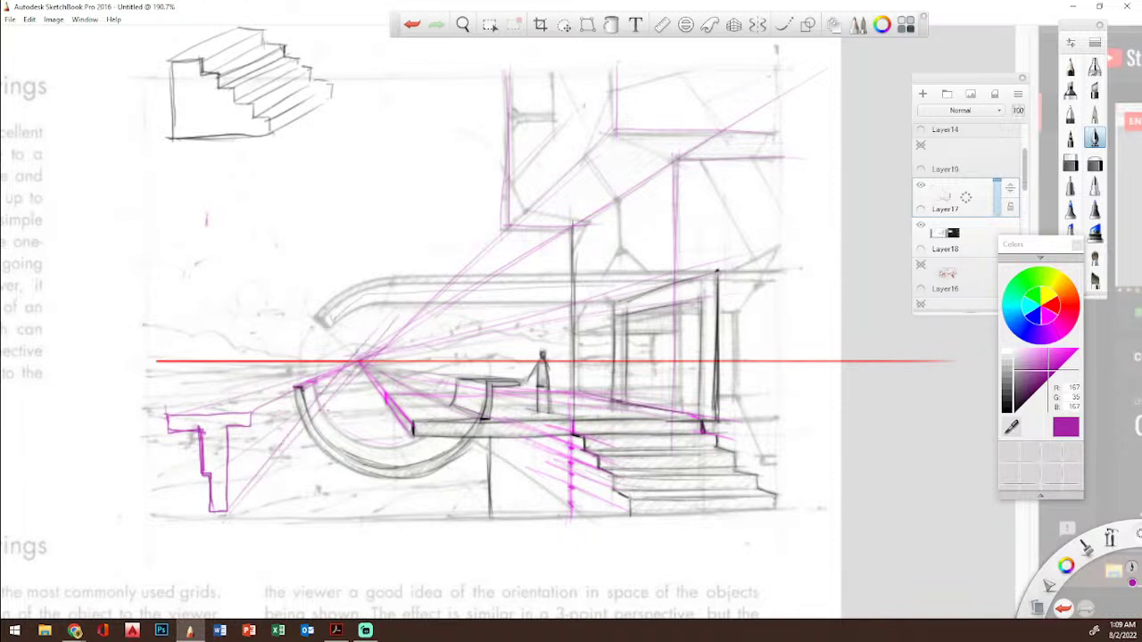
# Step: Using a darker purple, trace the T-shaped form's receding top and lower edges back to where the band hides them
pyautogui.click(1024, 393)
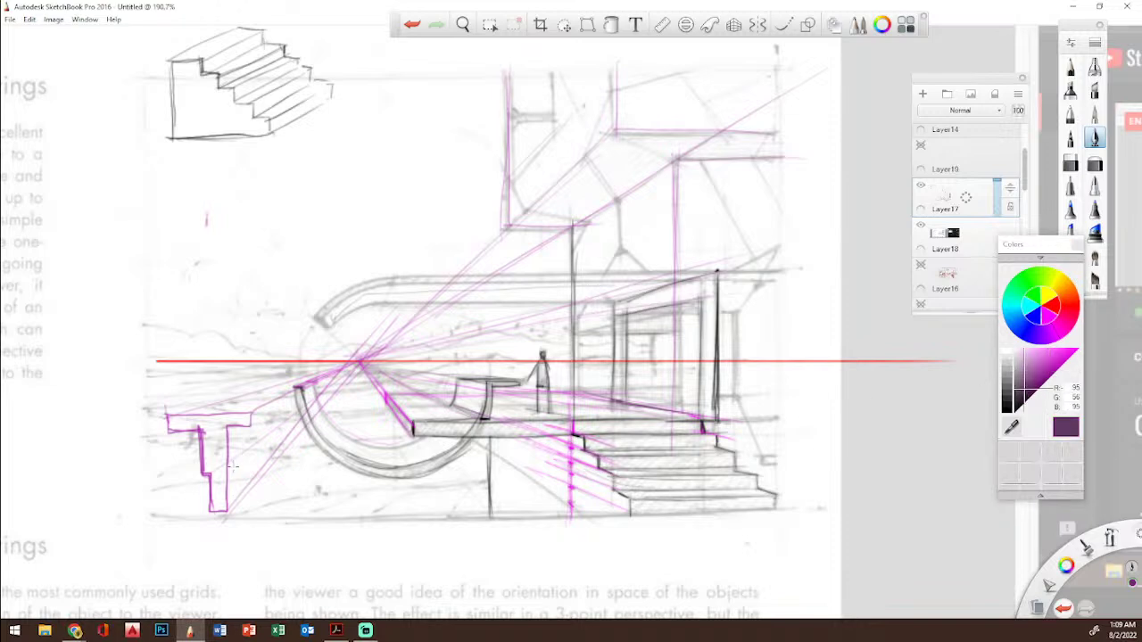
pyautogui.moveTo(226, 513)
pyautogui.mouseDown()
pyautogui.moveTo(308, 398)
pyautogui.moveTo(292, 438)
pyautogui.moveTo(298, 383)
pyautogui.mouseUp()
pyautogui.moveTo(250, 427); pyautogui.dragTo(296, 389)
pyautogui.moveTo(253, 426); pyautogui.dragTo(297, 395)
pyautogui.moveTo(175, 415); pyautogui.dragTo(295, 385)
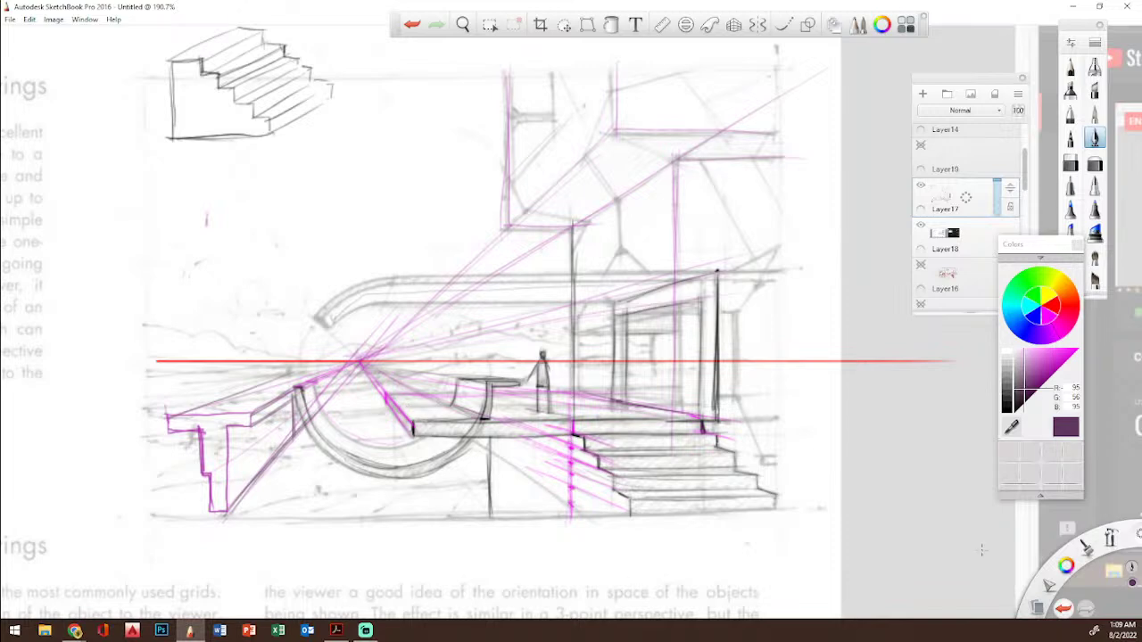
# Step: Start a rotated box at the platform's edge, drawing its front corner and side edges converging in two different directions
pyautogui.click(462, 24)
pyautogui.moveTo(406, 347)
pyautogui.mouseDown()
pyautogui.moveTo(474, 358)
pyautogui.moveTo(494, 415)
pyautogui.moveTo(517, 390)
pyautogui.mouseUp()
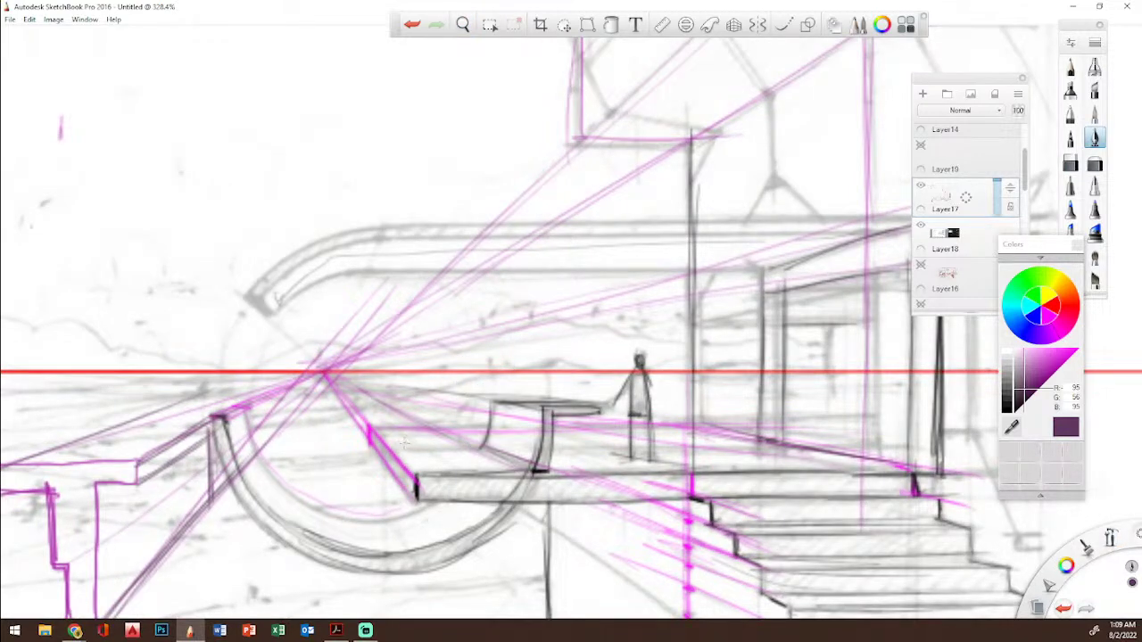
pyautogui.moveTo(370, 379)
pyautogui.mouseDown()
pyautogui.moveTo(416, 459)
pyautogui.moveTo(360, 362)
pyautogui.moveTo(367, 380)
pyautogui.mouseUp()
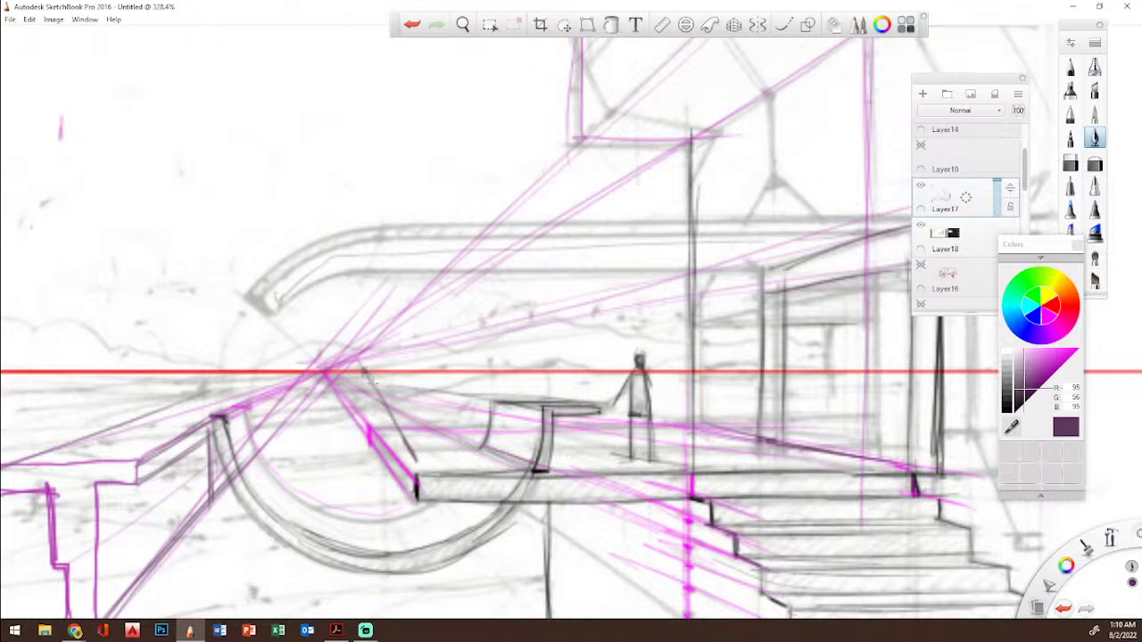
pyautogui.moveTo(423, 461)
pyautogui.mouseDown()
pyautogui.moveTo(416, 409)
pyautogui.moveTo(418, 462)
pyautogui.mouseUp()
pyautogui.moveTo(419, 412)
pyautogui.mouseDown()
pyautogui.moveTo(363, 363)
pyautogui.moveTo(421, 414)
pyautogui.moveTo(401, 435)
pyautogui.mouseUp()
pyautogui.moveTo(400, 394)
pyautogui.mouseDown()
pyautogui.moveTo(399, 441)
pyautogui.moveTo(571, 355)
pyautogui.mouseUp()
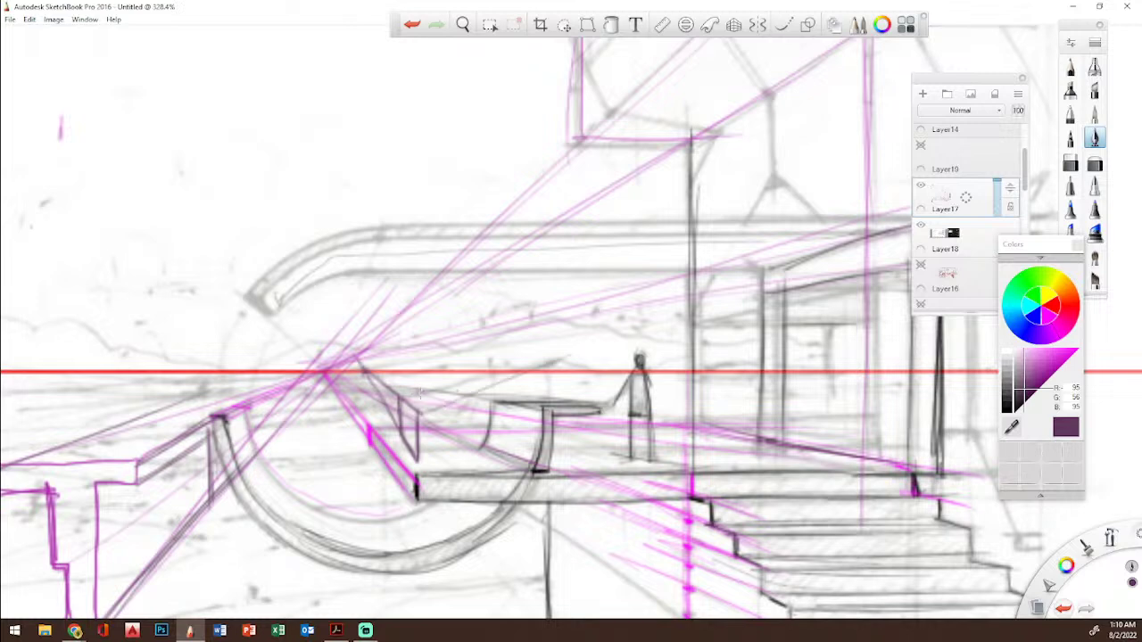
pyautogui.moveTo(403, 397); pyautogui.dragTo(561, 359)
pyautogui.moveTo(410, 396); pyautogui.dragTo(560, 357)
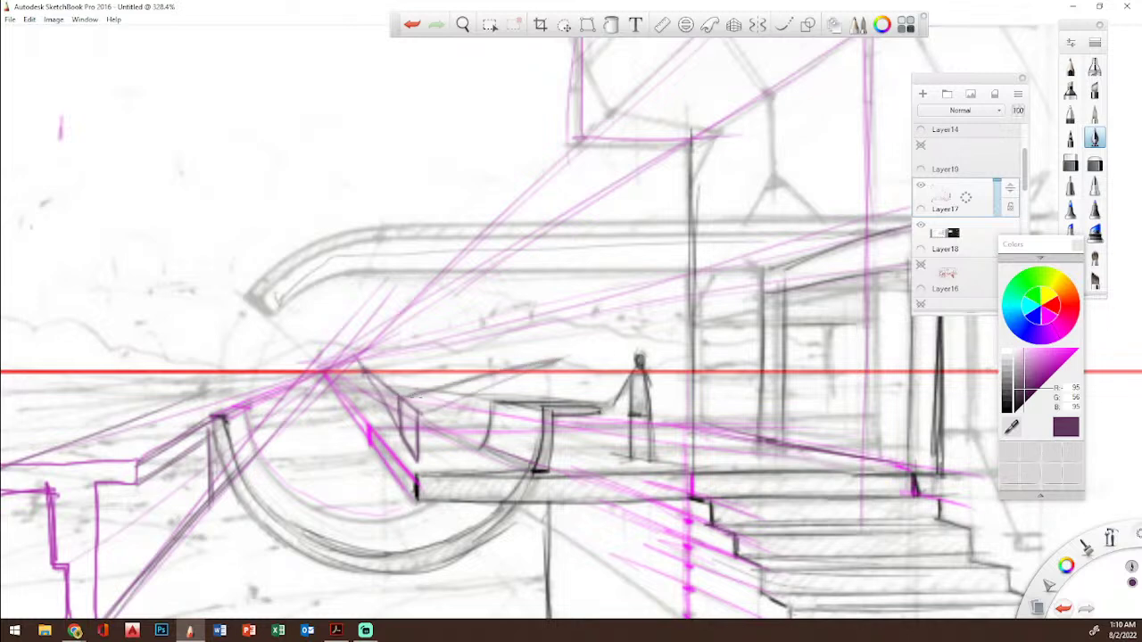
pyautogui.moveTo(402, 398); pyautogui.dragTo(562, 360)
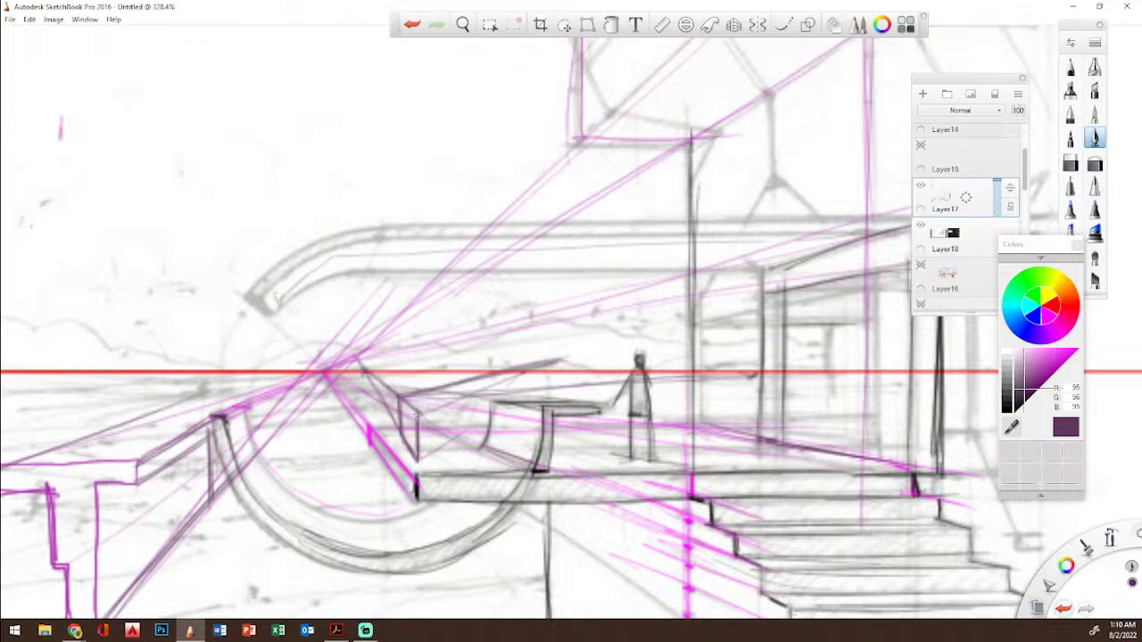
# Step: Complete the rotated box on the platform by drawing its lower edge, far vertical corner and top face
pyautogui.moveTo(414, 458); pyautogui.dragTo(488, 442)
pyautogui.moveTo(468, 401)
pyautogui.mouseDown()
pyautogui.moveTo(469, 442)
pyautogui.moveTo(470, 403)
pyautogui.mouseUp()
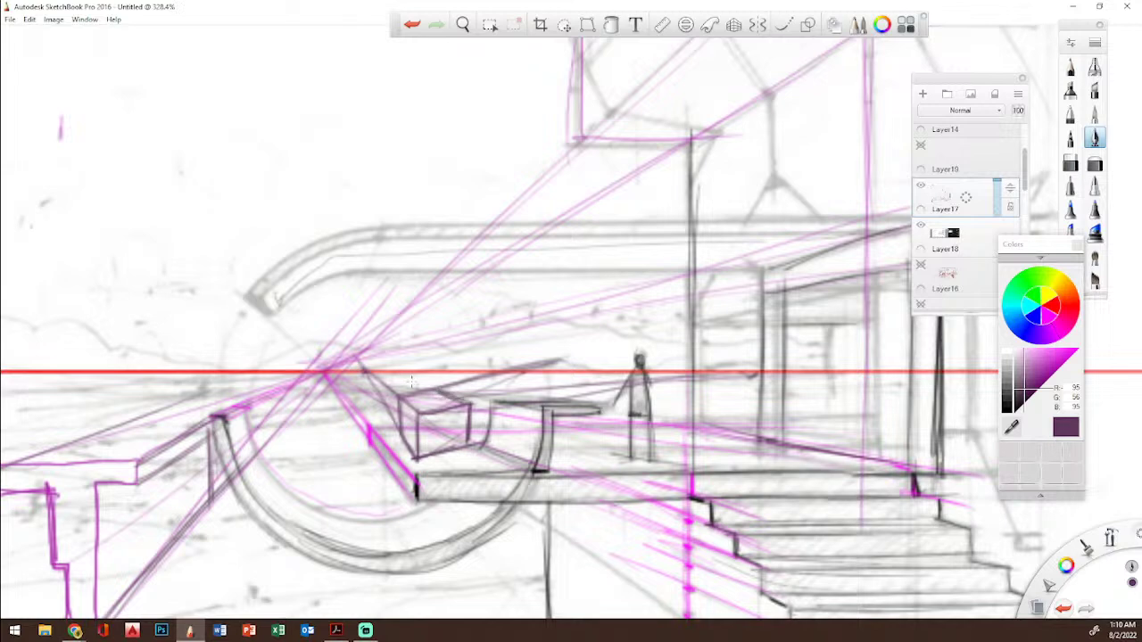
pyautogui.moveTo(362, 365); pyautogui.dragTo(481, 412)
pyautogui.moveTo(401, 400)
pyautogui.mouseDown()
pyautogui.moveTo(419, 412)
pyautogui.moveTo(435, 389)
pyautogui.mouseUp()
pyautogui.moveTo(436, 389); pyautogui.dragTo(462, 404)
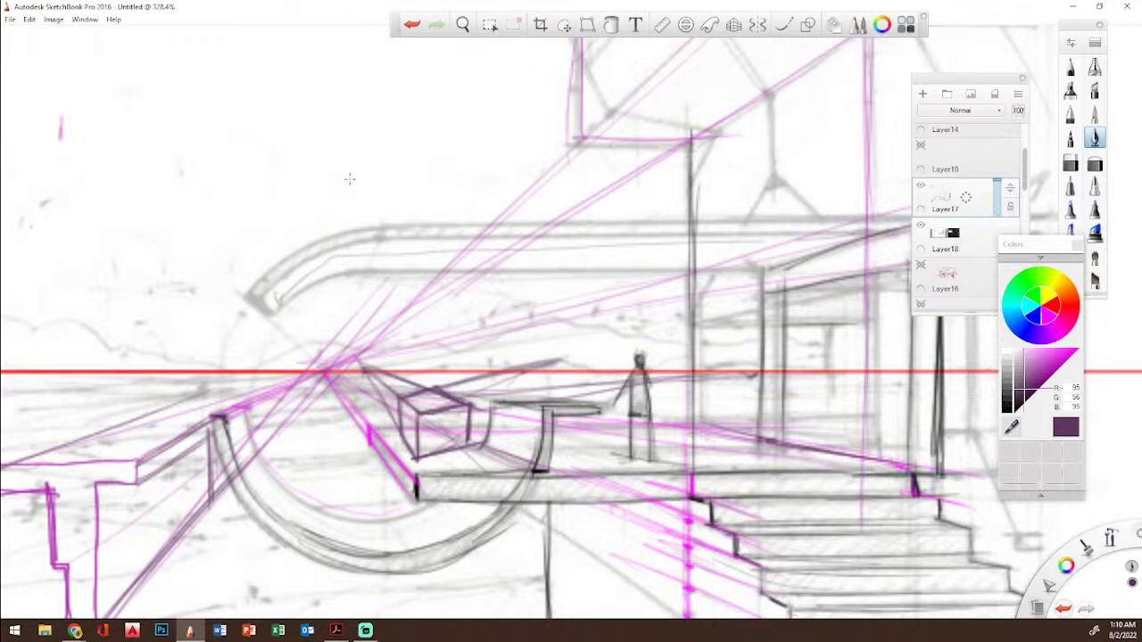
# Step: Sketch a plan view of the platform above the drawing, with an arrow along one side, and darken the platform's receding side edge
pyautogui.moveTo(340, 116); pyautogui.dragTo(341, 192)
pyautogui.moveTo(336, 89)
pyautogui.mouseDown()
pyautogui.moveTo(339, 198)
pyautogui.moveTo(529, 211)
pyautogui.moveTo(541, 179)
pyautogui.moveTo(528, 69)
pyautogui.moveTo(344, 191)
pyautogui.moveTo(347, 203)
pyautogui.moveTo(562, 203)
pyautogui.mouseUp()
pyautogui.moveTo(337, 115)
pyautogui.mouseDown()
pyautogui.moveTo(337, 51)
pyautogui.moveTo(326, 75)
pyautogui.mouseUp()
pyautogui.moveTo(337, 50); pyautogui.dragTo(350, 64)
pyautogui.moveTo(369, 426); pyautogui.dragTo(406, 468)
pyautogui.moveTo(542, 408)
pyautogui.mouseDown()
pyautogui.moveTo(541, 424)
pyautogui.moveTo(538, 407)
pyautogui.moveTo(550, 405)
pyautogui.mouseUp()
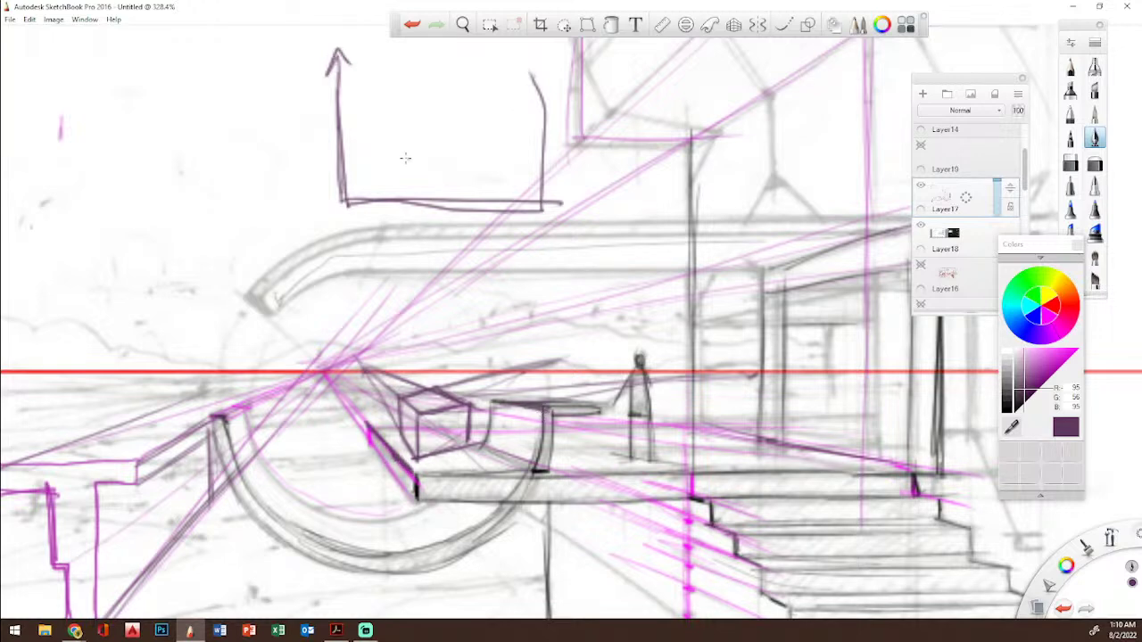
# Step: Inside the plan view, draw a square aligned with the platform, with a direction arrow and a small circular form attached
pyautogui.moveTo(396, 89); pyautogui.dragTo(398, 154)
pyautogui.moveTo(338, 130); pyautogui.dragTo(361, 148)
pyautogui.moveTo(396, 100); pyautogui.dragTo(397, 63)
pyautogui.moveTo(397, 64)
pyautogui.mouseDown()
pyautogui.moveTo(388, 76)
pyautogui.moveTo(404, 75)
pyautogui.moveTo(435, 104)
pyautogui.moveTo(438, 151)
pyautogui.mouseUp()
pyautogui.moveTo(419, 150)
pyautogui.mouseDown()
pyautogui.moveTo(396, 148)
pyautogui.moveTo(439, 147)
pyautogui.mouseUp()
pyautogui.moveTo(394, 93)
pyautogui.mouseDown()
pyautogui.moveTo(442, 96)
pyautogui.moveTo(440, 150)
pyautogui.mouseUp()
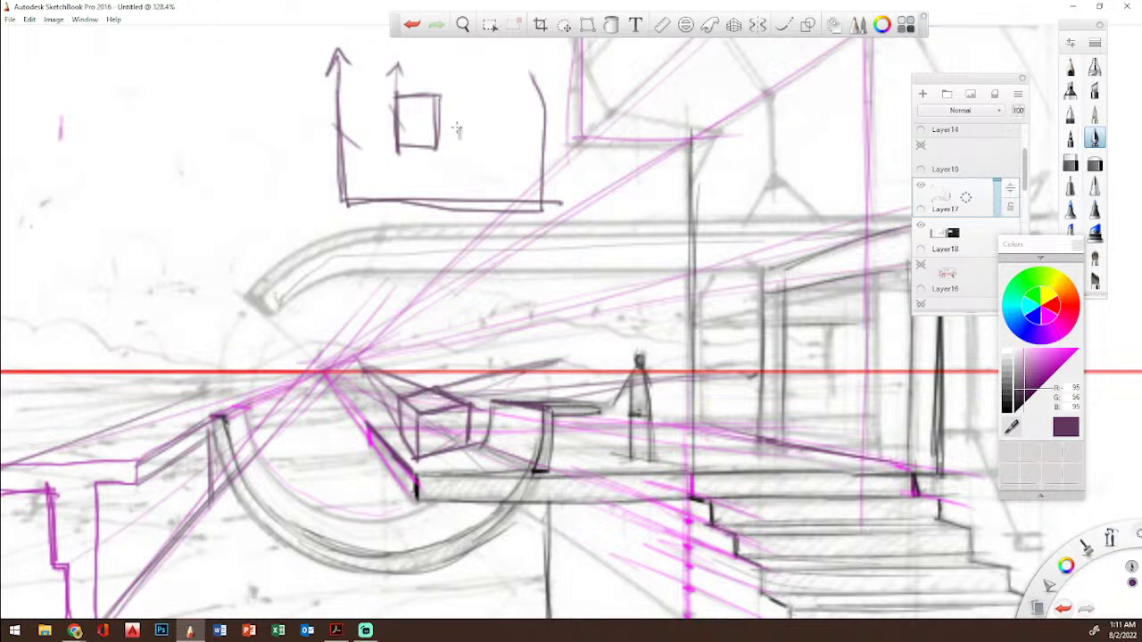
pyautogui.moveTo(455, 120)
pyautogui.mouseDown()
pyautogui.moveTo(461, 130)
pyautogui.moveTo(440, 123)
pyautogui.moveTo(440, 105)
pyautogui.mouseUp()
# Step: Using light magenta, retrace the box's top edge and draw a rotated square with two direction arrows in the plan view
pyautogui.click(1056, 362)
pyautogui.moveTo(408, 394); pyautogui.dragTo(449, 391)
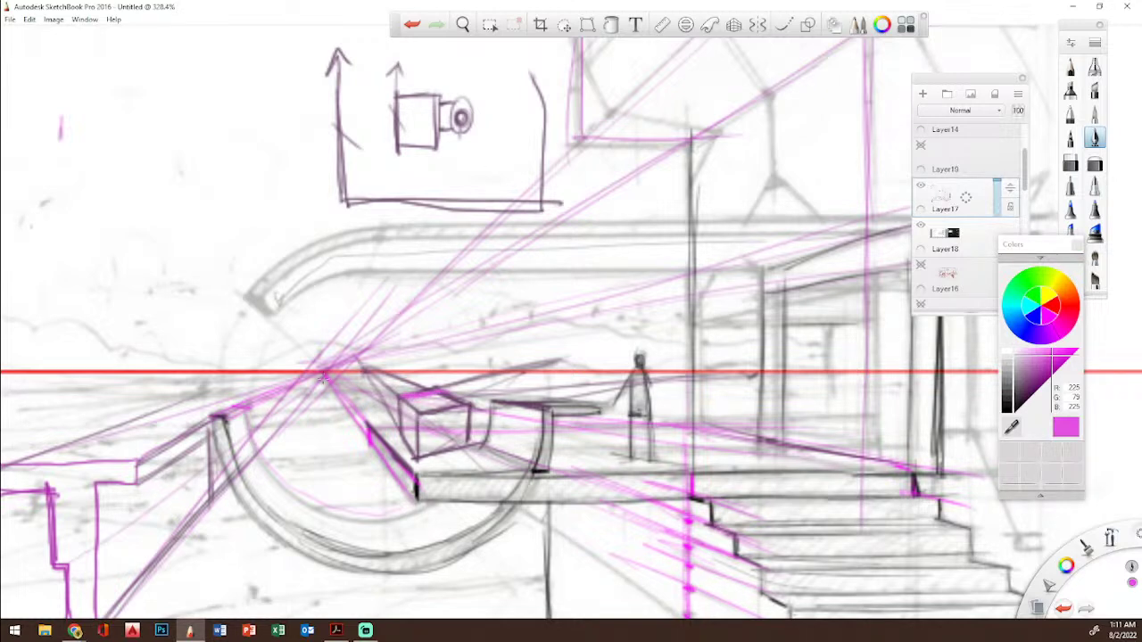
pyautogui.moveTo(354, 103)
pyautogui.mouseDown()
pyautogui.moveTo(364, 142)
pyautogui.moveTo(353, 105)
pyautogui.moveTo(402, 85)
pyautogui.moveTo(396, 136)
pyautogui.mouseUp()
pyautogui.moveTo(368, 139)
pyautogui.mouseDown()
pyautogui.moveTo(353, 99)
pyautogui.moveTo(370, 145)
pyautogui.moveTo(630, 67)
pyautogui.mouseUp()
pyautogui.moveTo(615, 61)
pyautogui.mouseDown()
pyautogui.moveTo(631, 66)
pyautogui.moveTo(619, 76)
pyautogui.mouseUp()
pyautogui.moveTo(357, 100)
pyautogui.mouseDown()
pyautogui.moveTo(335, 32)
pyautogui.moveTo(346, 45)
pyautogui.mouseUp()
# Step: Retrace the rotated box's vertical corners and receding edges on the platform in light magenta
pyautogui.moveTo(397, 401); pyautogui.dragTo(398, 426)
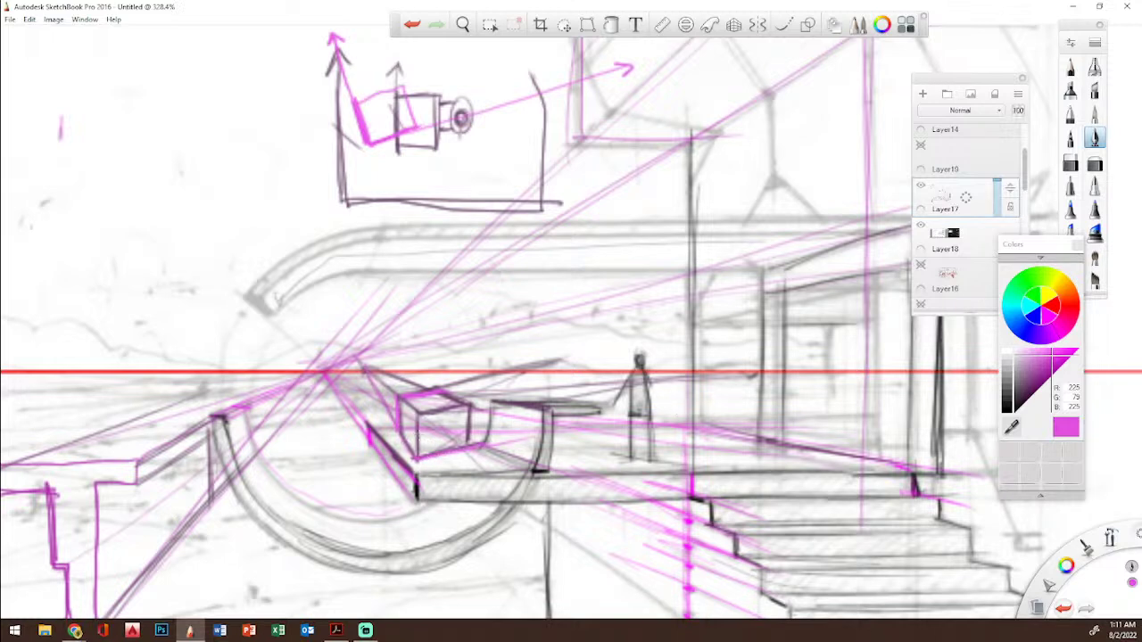
pyautogui.moveTo(417, 420)
pyautogui.mouseDown()
pyautogui.moveTo(403, 386)
pyautogui.moveTo(417, 377)
pyautogui.moveTo(421, 389)
pyautogui.moveTo(368, 368)
pyautogui.moveTo(397, 393)
pyautogui.moveTo(413, 379)
pyautogui.moveTo(397, 377)
pyautogui.moveTo(622, 382)
pyautogui.mouseUp()
pyautogui.moveTo(470, 384)
pyautogui.mouseDown()
pyautogui.moveTo(469, 421)
pyautogui.moveTo(427, 391)
pyautogui.moveTo(472, 387)
pyautogui.moveTo(472, 443)
pyautogui.mouseUp()
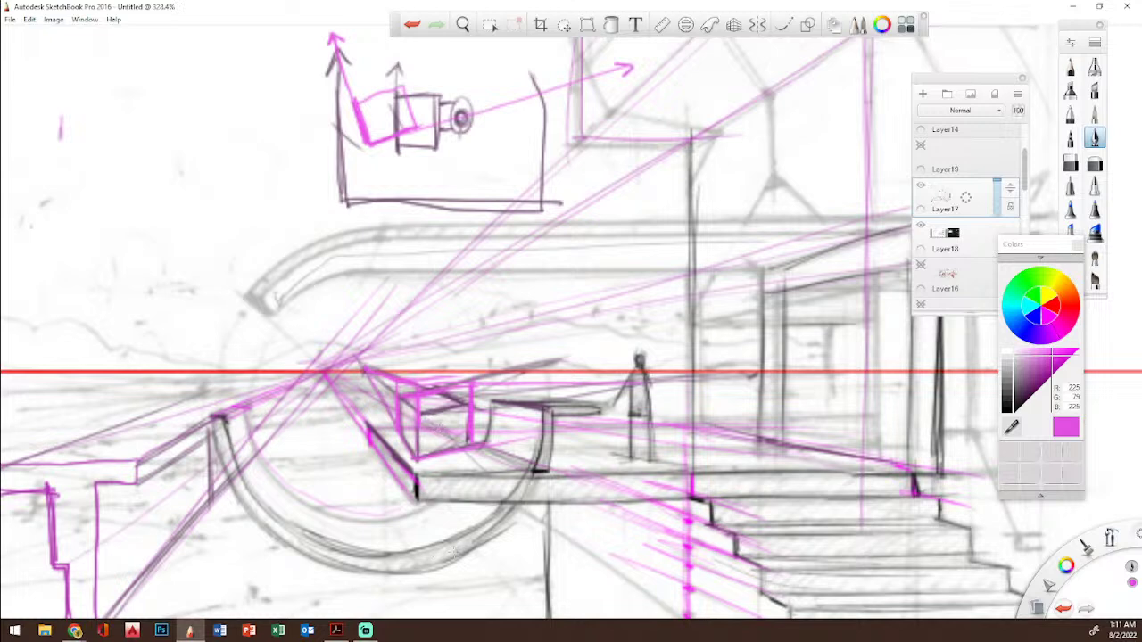
pyautogui.moveTo(444, 510); pyautogui.dragTo(444, 528)
# Step: Using cyan (0, 255, 255), highlight the plan view's two parallel side edges and add an arrowhead to one of them
pyautogui.click(1030, 326)
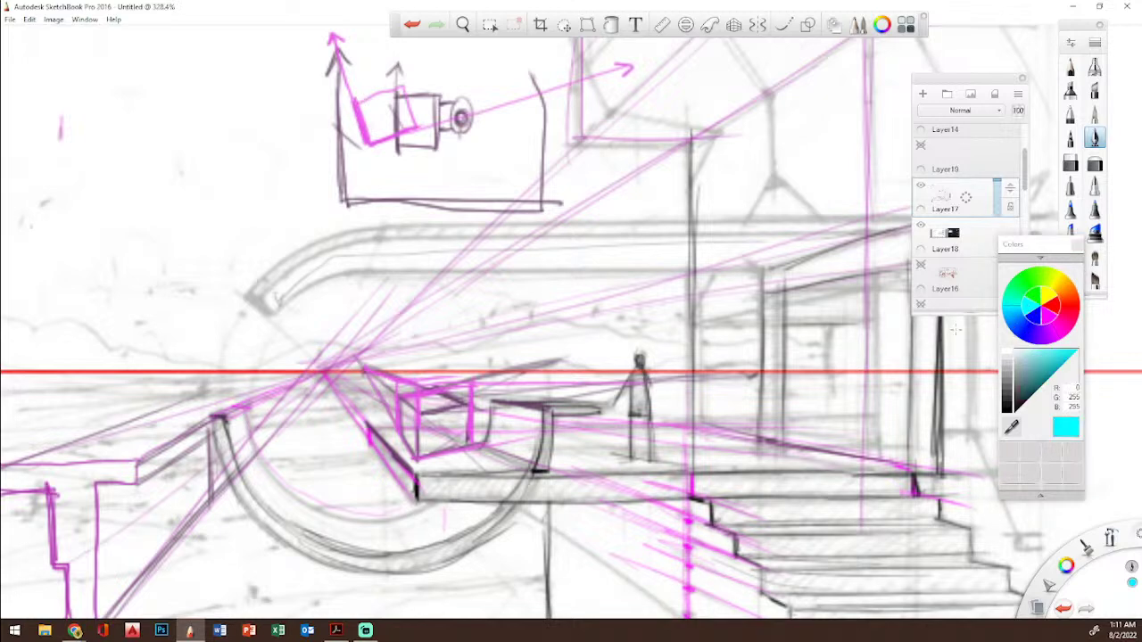
pyautogui.moveTo(340, 200); pyautogui.dragTo(338, 112)
pyautogui.moveTo(340, 176)
pyautogui.mouseDown()
pyautogui.moveTo(341, 107)
pyautogui.moveTo(347, 129)
pyautogui.mouseUp()
pyautogui.moveTo(538, 205)
pyautogui.mouseDown()
pyautogui.moveTo(537, 112)
pyautogui.moveTo(537, 126)
pyautogui.mouseUp()
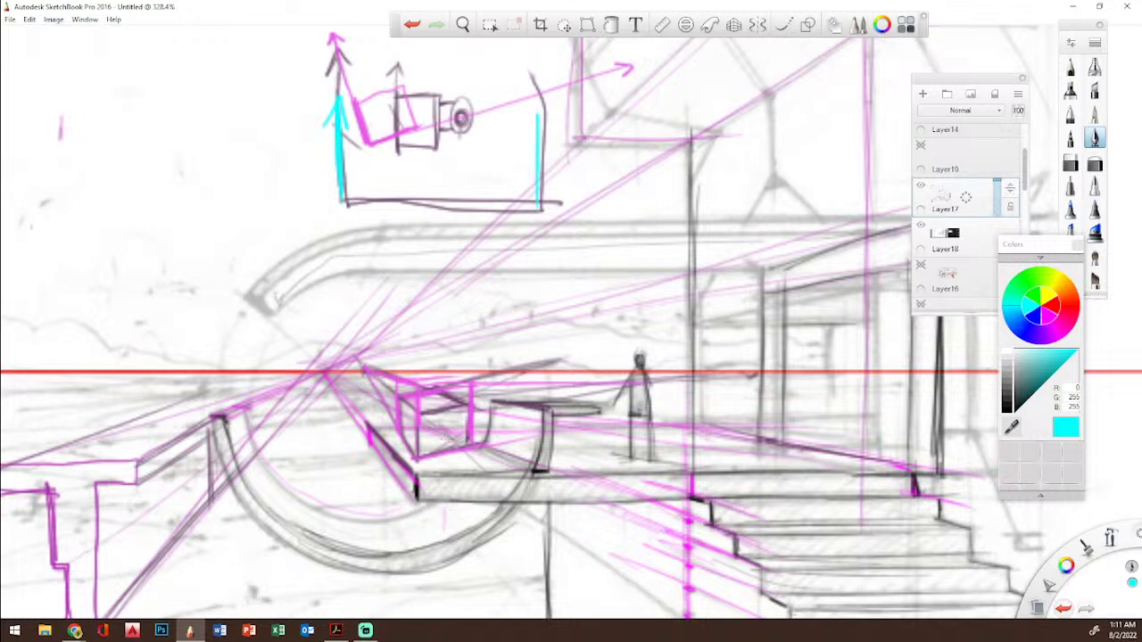
# Step: In cyan, highlight the platform side's receding edges, the lower arc's end thickness and the doorway's top edge
pyautogui.moveTo(414, 468); pyautogui.dragTo(369, 432)
pyautogui.moveTo(416, 490); pyautogui.dragTo(369, 430)
pyautogui.moveTo(252, 399); pyautogui.dragTo(210, 416)
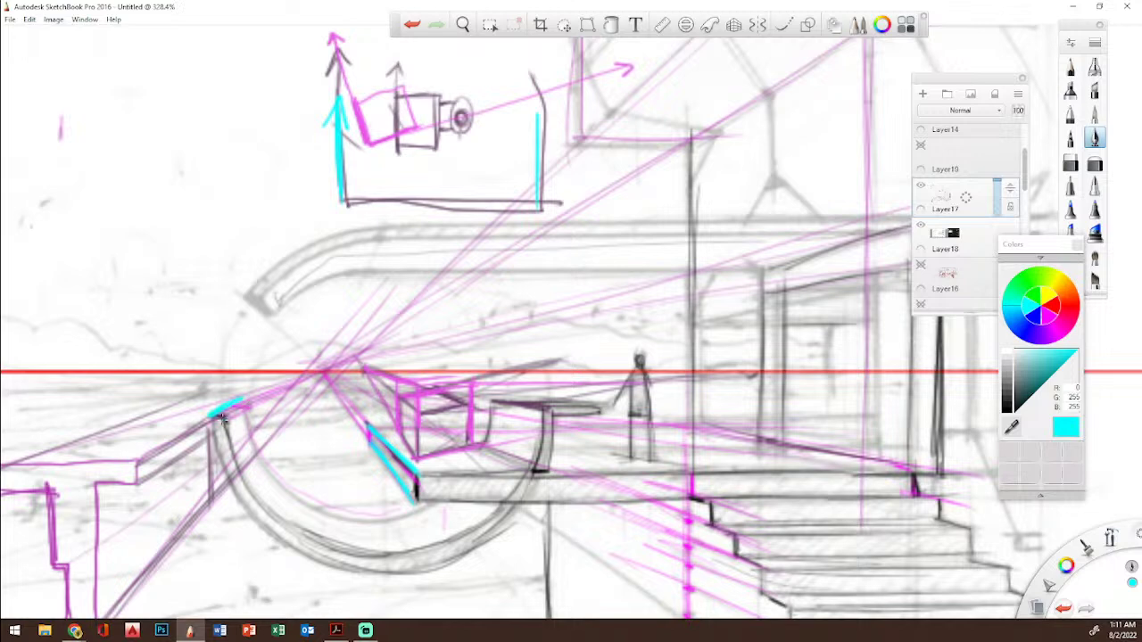
pyautogui.moveTo(779, 281); pyautogui.dragTo(795, 279)
# Step: Add receding cyan lines across the platform floor and three matching parallel lines in the plan view
pyautogui.moveTo(435, 426); pyautogui.dragTo(481, 467)
pyautogui.moveTo(582, 433); pyautogui.dragTo(619, 461)
pyautogui.moveTo(662, 430); pyautogui.dragTo(707, 462)
pyautogui.moveTo(390, 55); pyautogui.dragTo(391, 196)
pyautogui.moveTo(443, 58); pyautogui.dragTo(445, 200)
pyautogui.moveTo(498, 50); pyautogui.dragTo(498, 198)
# Step: Sketch a large rounded bowl form in cyan on the platform, behind the standing figure
pyautogui.moveTo(676, 387)
pyautogui.mouseDown()
pyautogui.moveTo(715, 448)
pyautogui.moveTo(679, 416)
pyautogui.moveTo(744, 436)
pyautogui.moveTo(776, 373)
pyautogui.moveTo(722, 457)
pyautogui.moveTo(685, 373)
pyautogui.moveTo(786, 421)
pyautogui.mouseUp()
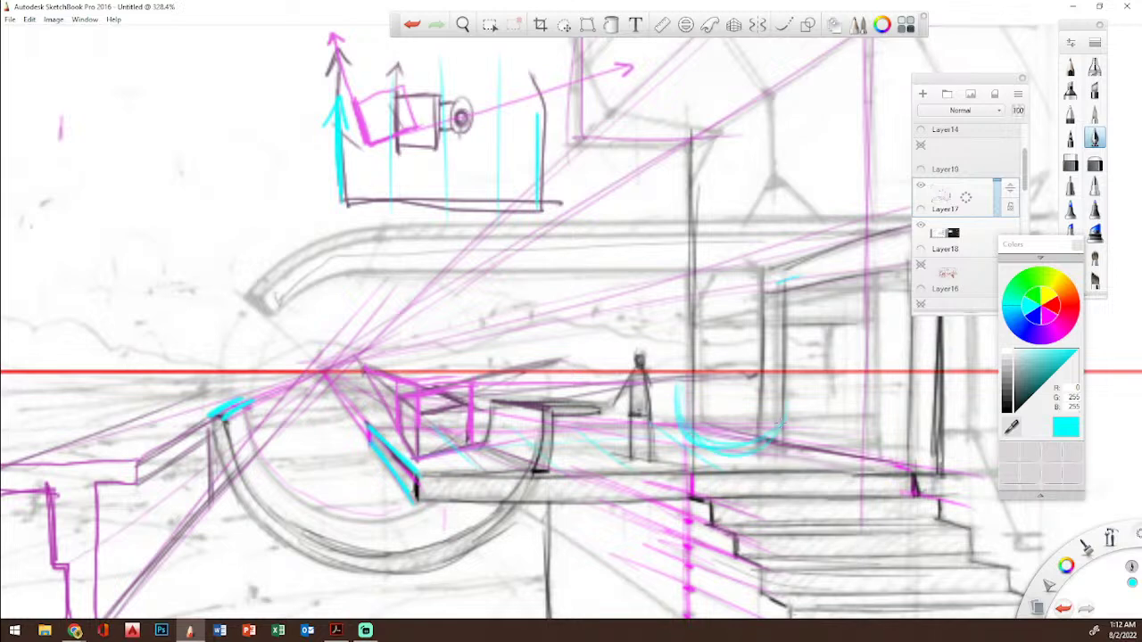
pyautogui.moveTo(696, 391)
pyautogui.mouseDown()
pyautogui.moveTo(767, 384)
pyautogui.moveTo(669, 373)
pyautogui.moveTo(793, 372)
pyautogui.moveTo(767, 439)
pyautogui.mouseUp()
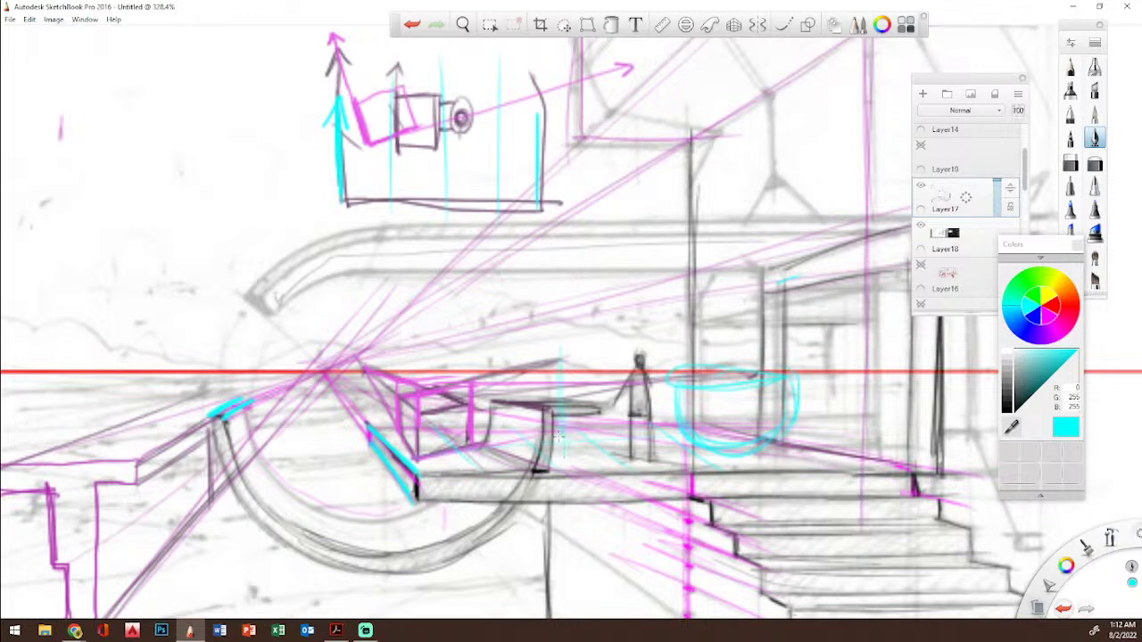
# Step: Switch to dark grey (26, 26, 26), fade Layer17 and add a new layer above it
pyautogui.click(1007, 409)
pyautogui.moveTo(1004, 204); pyautogui.dragTo(993, 210)
pyautogui.click(922, 91)
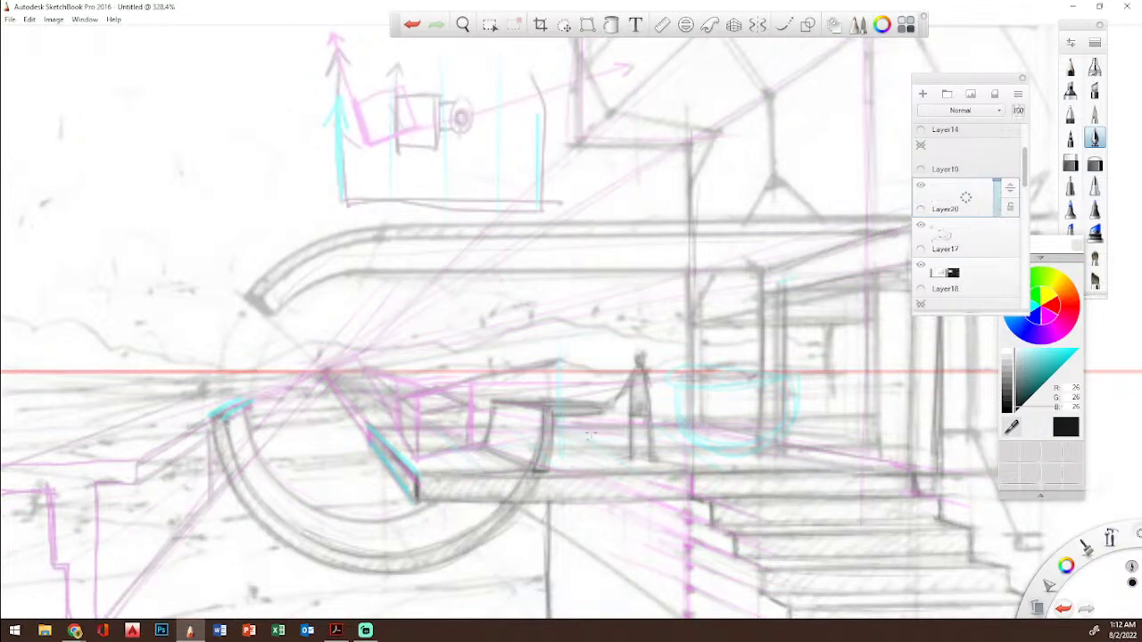
# Step: Draw a stepped cylindrical form around a diagonal axis over the standing figure, using overlapping circles joined by side edges
pyautogui.moveTo(587, 437)
pyautogui.mouseDown()
pyautogui.moveTo(611, 471)
pyautogui.moveTo(584, 437)
pyautogui.moveTo(600, 441)
pyautogui.moveTo(670, 370)
pyautogui.mouseUp()
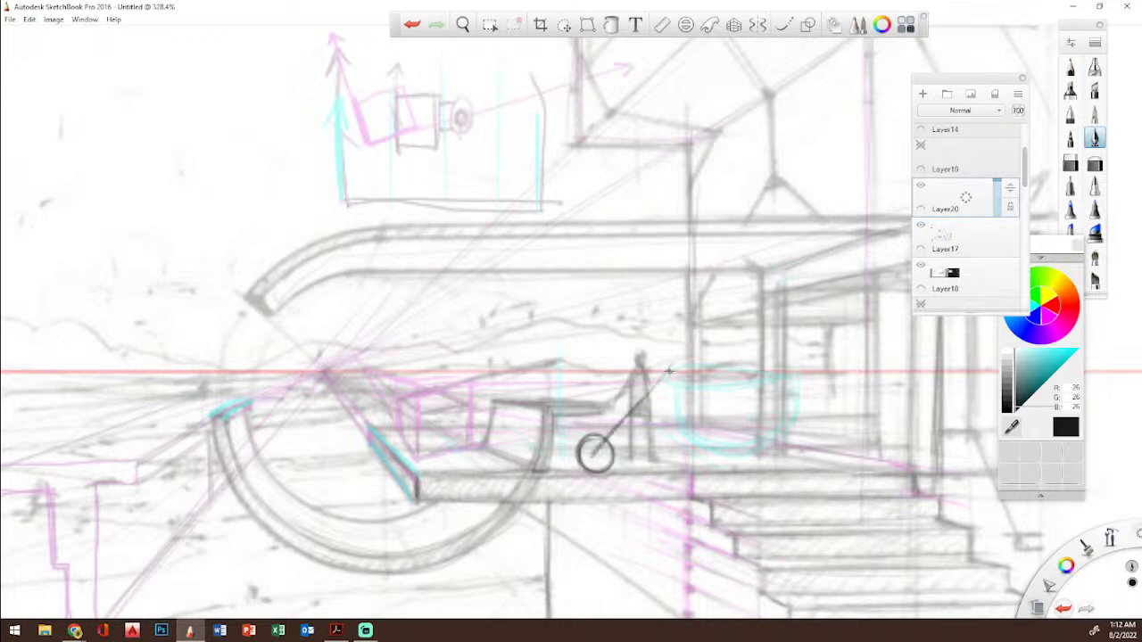
pyautogui.moveTo(627, 438)
pyautogui.mouseDown()
pyautogui.moveTo(657, 438)
pyautogui.moveTo(621, 429)
pyautogui.moveTo(626, 392)
pyautogui.moveTo(675, 405)
pyautogui.moveTo(661, 439)
pyautogui.moveTo(612, 416)
pyautogui.moveTo(646, 380)
pyautogui.moveTo(643, 453)
pyautogui.moveTo(627, 415)
pyautogui.mouseUp()
pyautogui.moveTo(580, 444); pyautogui.dragTo(605, 427)
pyautogui.moveTo(607, 466); pyautogui.dragTo(621, 454)
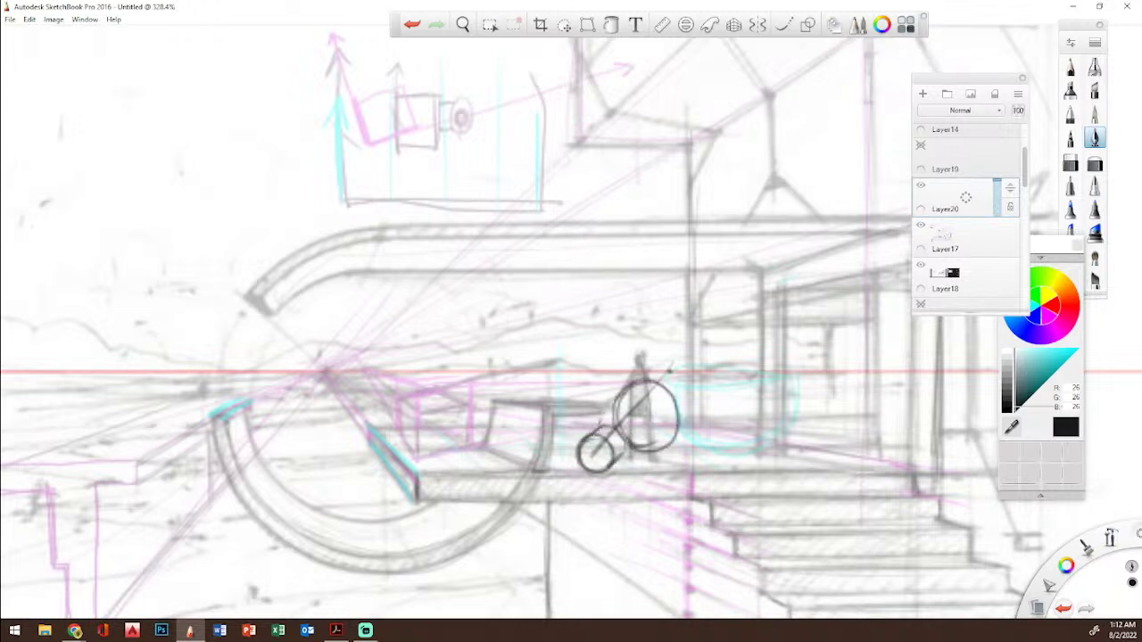
pyautogui.moveTo(591, 413)
pyautogui.mouseDown()
pyautogui.moveTo(649, 446)
pyautogui.moveTo(620, 467)
pyautogui.moveTo(602, 400)
pyautogui.moveTo(584, 424)
pyautogui.moveTo(644, 403)
pyautogui.moveTo(625, 465)
pyautogui.moveTo(695, 422)
pyautogui.mouseUp()
pyautogui.moveTo(641, 461); pyautogui.dragTo(695, 430)
pyautogui.moveTo(601, 434)
pyautogui.mouseDown()
pyautogui.moveTo(680, 389)
pyautogui.moveTo(700, 422)
pyautogui.moveTo(671, 368)
pyautogui.moveTo(644, 378)
pyautogui.moveTo(656, 417)
pyautogui.moveTo(640, 401)
pyautogui.moveTo(669, 417)
pyautogui.mouseUp()
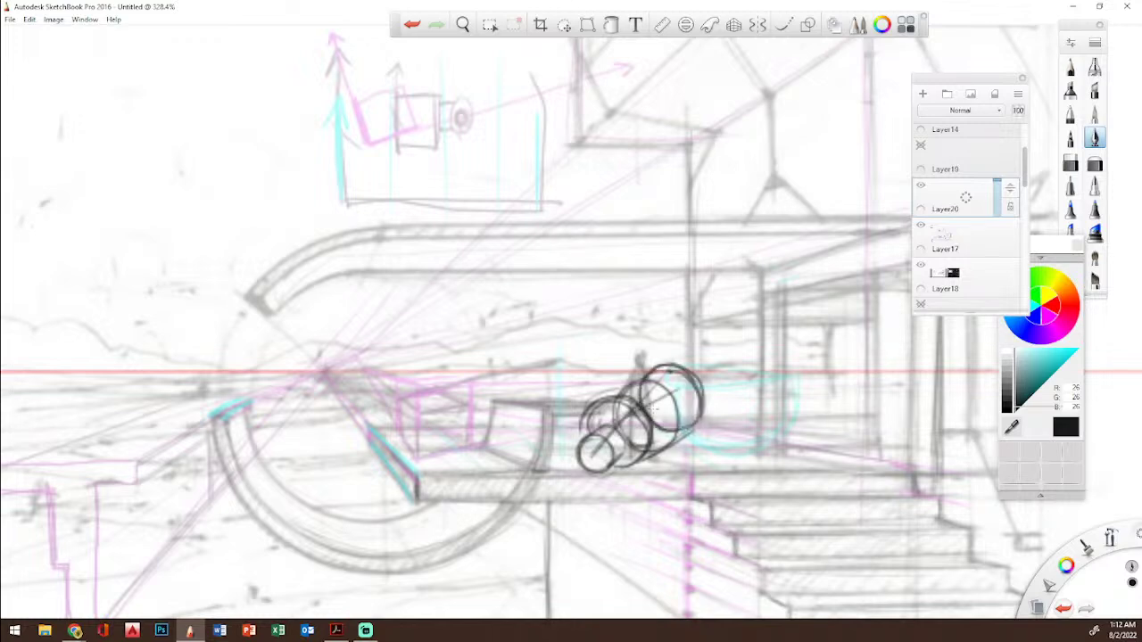
pyautogui.moveTo(599, 405)
pyautogui.mouseDown()
pyautogui.moveTo(667, 360)
pyautogui.moveTo(706, 392)
pyautogui.moveTo(685, 433)
pyautogui.moveTo(629, 465)
pyautogui.moveTo(578, 416)
pyautogui.moveTo(639, 413)
pyautogui.moveTo(641, 453)
pyautogui.moveTo(628, 464)
pyautogui.moveTo(598, 424)
pyautogui.moveTo(606, 459)
pyautogui.moveTo(607, 433)
pyautogui.moveTo(582, 459)
pyautogui.moveTo(582, 446)
pyautogui.moveTo(583, 459)
pyautogui.moveTo(578, 446)
pyautogui.mouseUp()
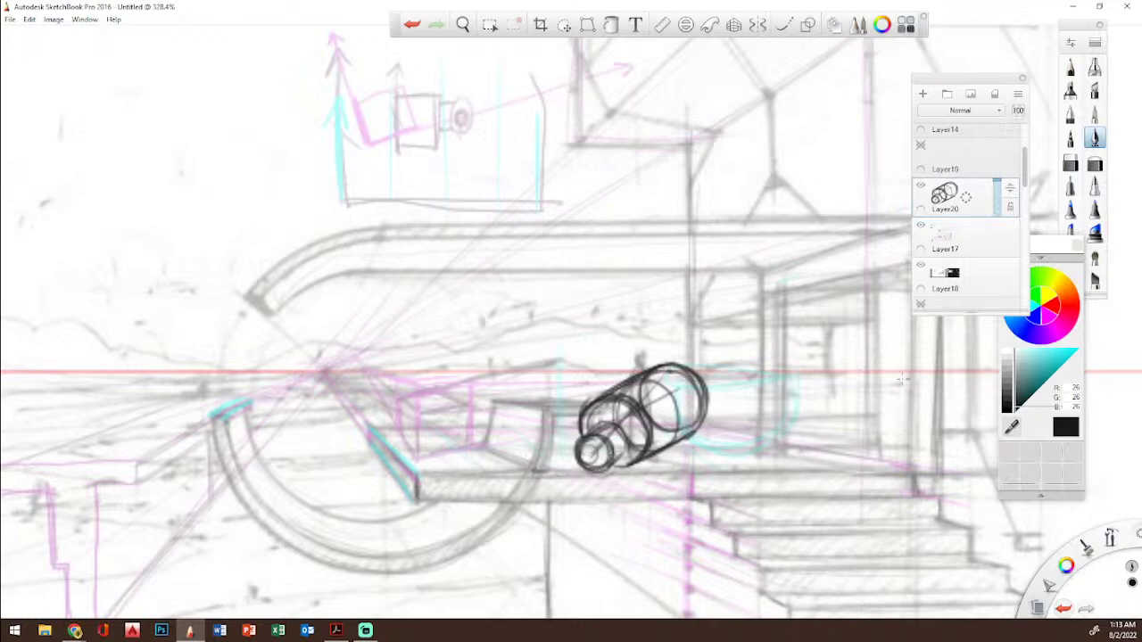
# Step: Beside the cylinder, draw a tapered bucket with a small base ellipse, a wide flat rim and sloping sides
pyautogui.moveTo(715, 379)
pyautogui.mouseDown()
pyautogui.moveTo(828, 372)
pyautogui.moveTo(807, 376)
pyautogui.moveTo(801, 443)
pyautogui.mouseUp()
pyautogui.moveTo(703, 439); pyautogui.dragTo(783, 452)
pyautogui.moveTo(709, 451)
pyautogui.mouseDown()
pyautogui.moveTo(747, 464)
pyautogui.moveTo(795, 453)
pyautogui.mouseUp()
pyautogui.moveTo(707, 458)
pyautogui.mouseDown()
pyautogui.moveTo(770, 463)
pyautogui.moveTo(803, 446)
pyautogui.mouseUp()
pyautogui.moveTo(704, 378); pyautogui.dragTo(829, 371)
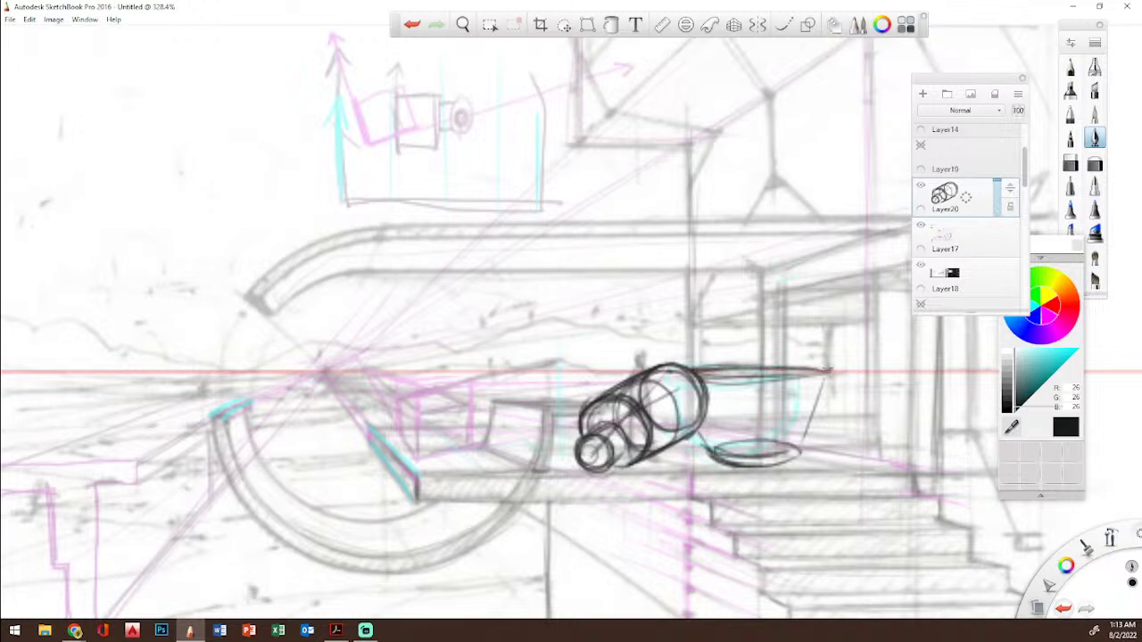
pyautogui.moveTo(729, 366)
pyautogui.mouseDown()
pyautogui.moveTo(831, 366)
pyautogui.moveTo(796, 450)
pyautogui.mouseUp()
pyautogui.moveTo(829, 367); pyautogui.dragTo(799, 447)
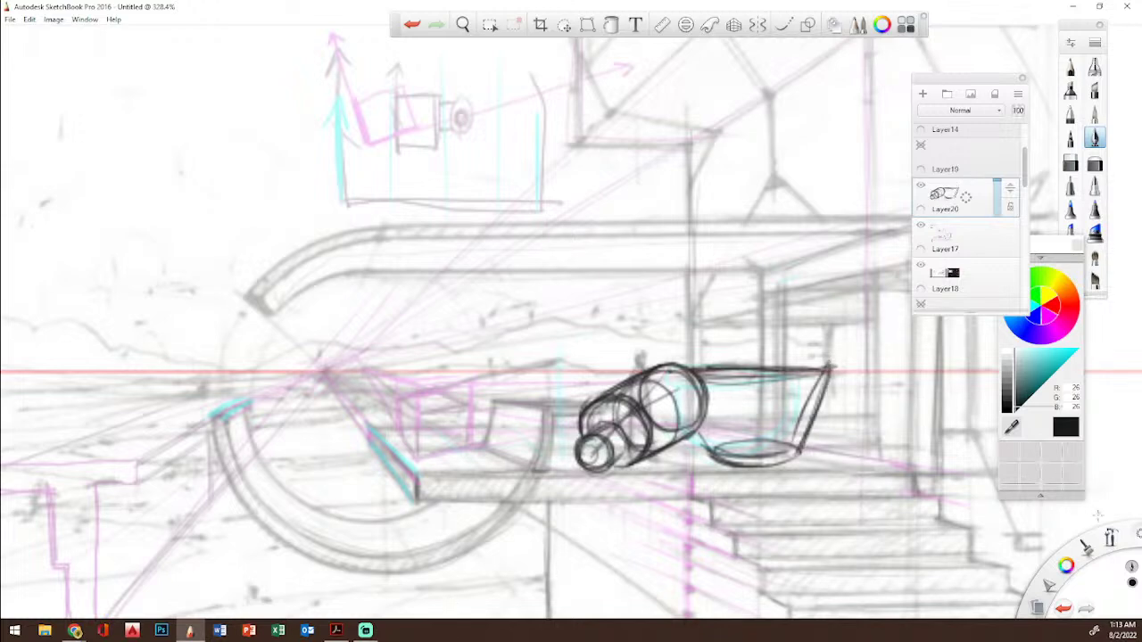
# Step: Switch to the How to Draw PDF in Acrobat and read the 1-point and 2-point perspective sections with their sketches
pyautogui.press('space')
pyautogui.moveTo(426, 210); pyautogui.dragTo(249, 209)
pyautogui.moveTo(273, 255); pyautogui.dragTo(416, 350)
pyautogui.click(436, 302)
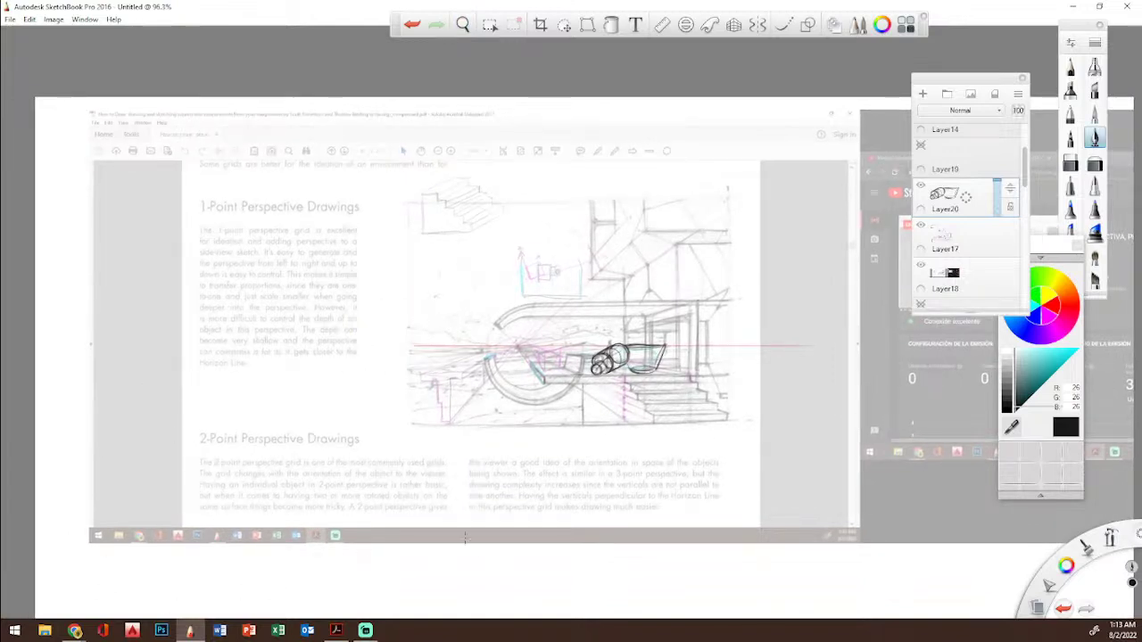
pyautogui.click(335, 630)
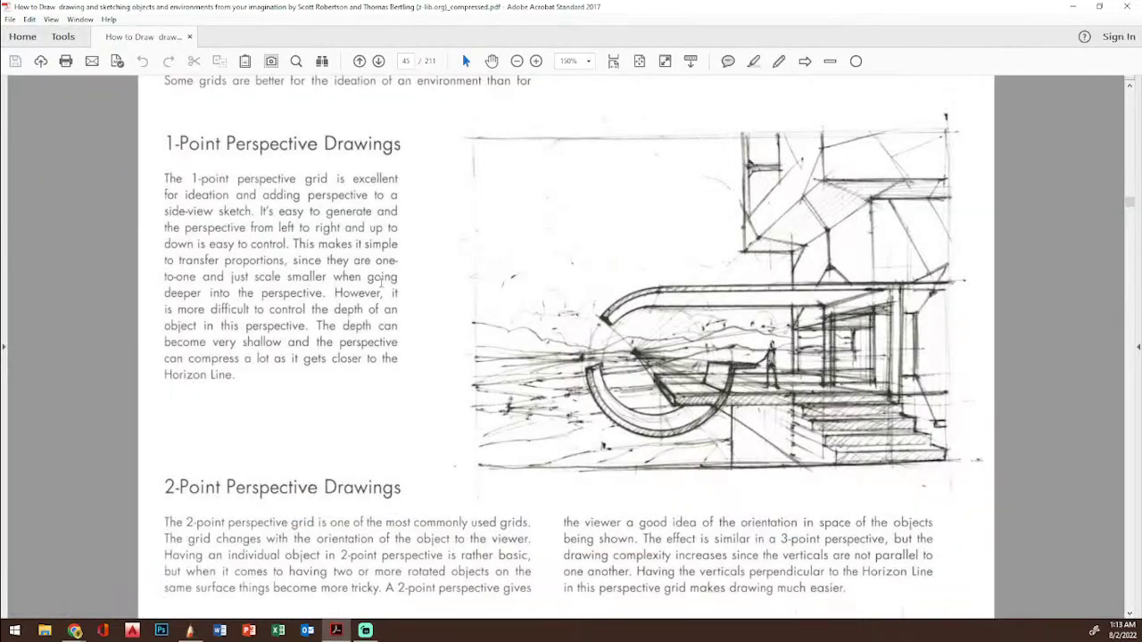
pyautogui.scroll(-1, 381, 282)
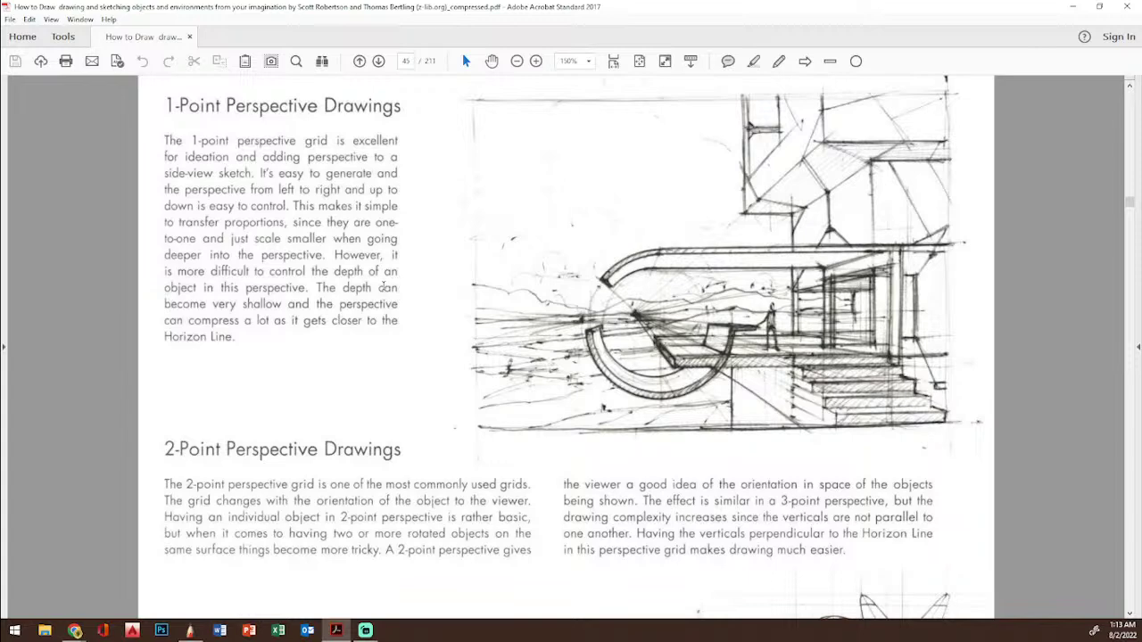
pyautogui.scroll(-3, 615, 298)
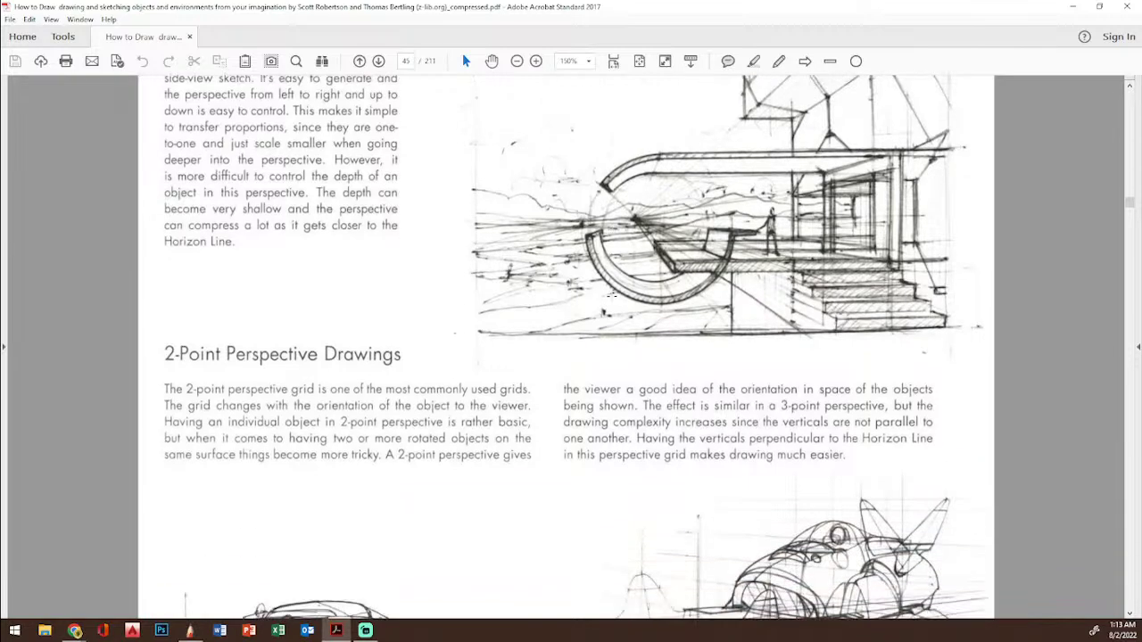
pyautogui.scroll(-3, 611, 295)
pyautogui.scroll(-1, 321, 287)
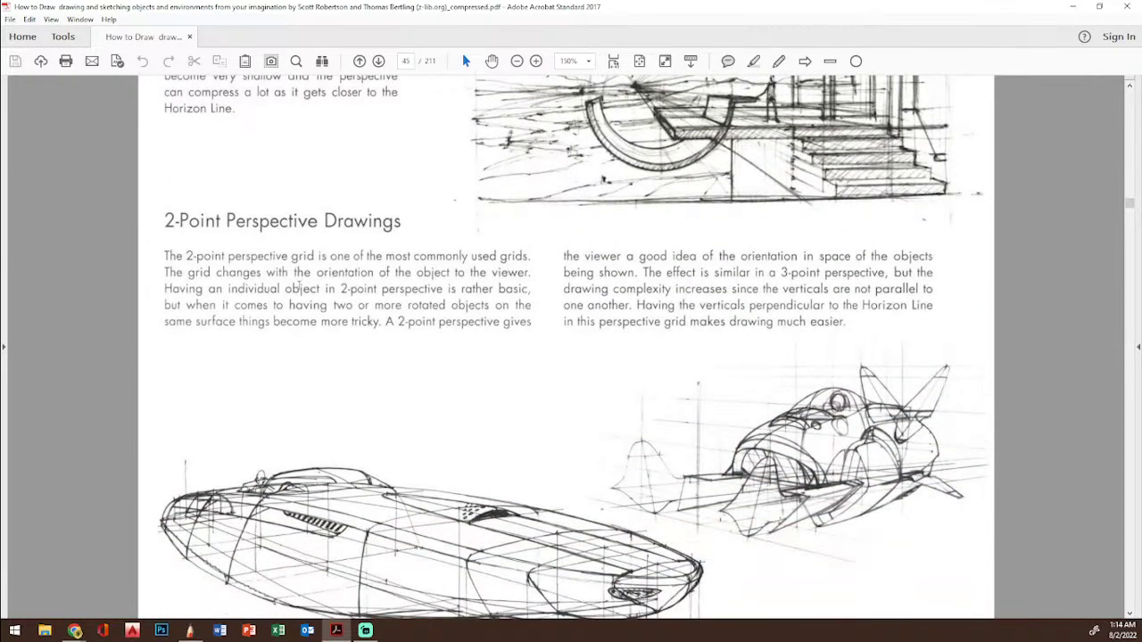
pyautogui.scroll(-1, 493, 325)
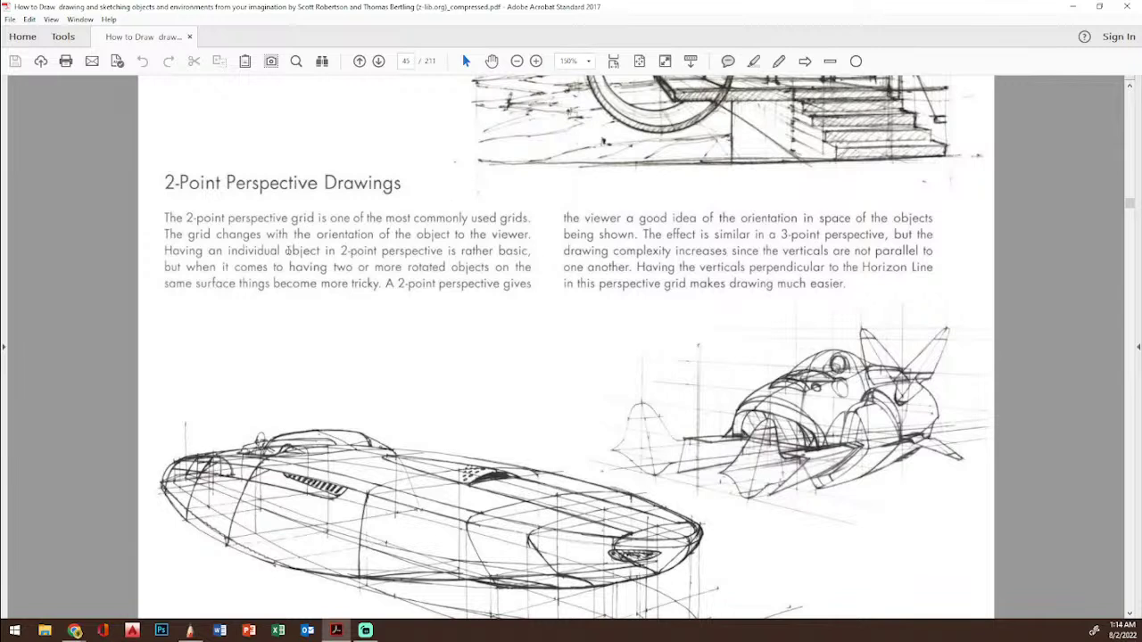
pyautogui.scroll(-1, 288, 250)
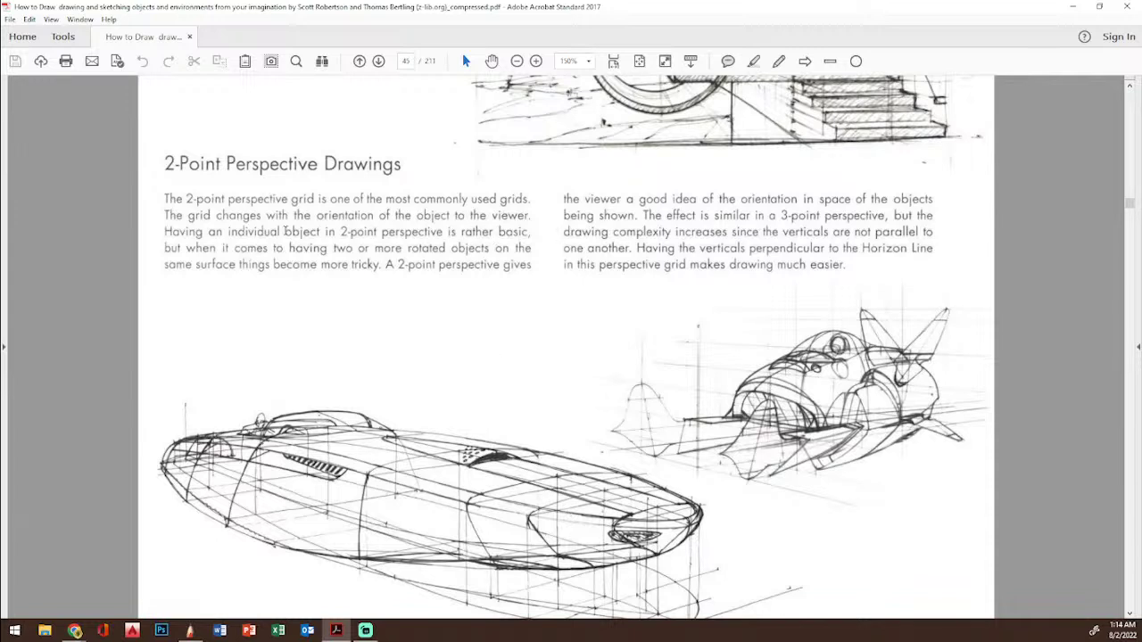
pyautogui.scroll(-1, 284, 230)
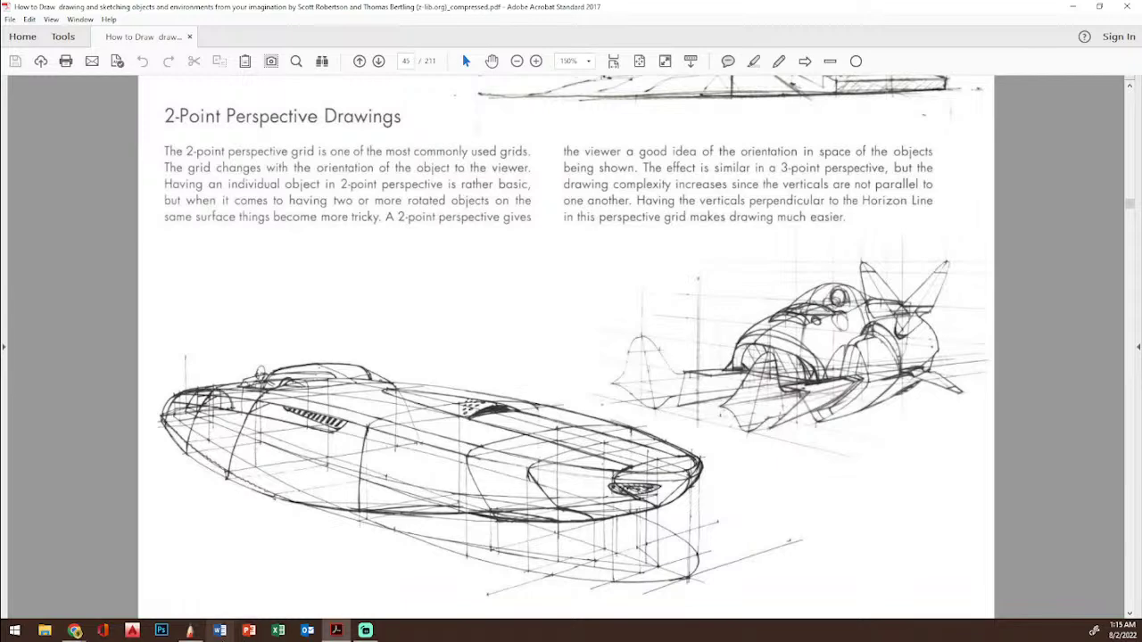
# Step: Return to SketchBook and rough in an airplane with wings and tail beside the pasted 1-point sketch
pyautogui.click(189, 630)
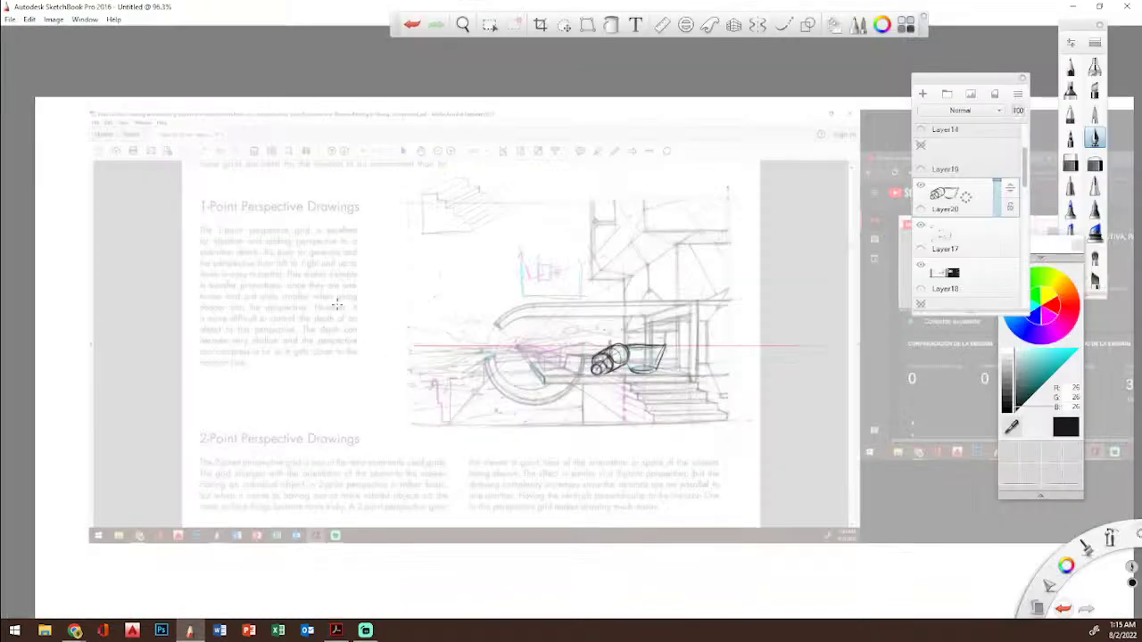
pyautogui.moveTo(342, 269)
pyautogui.mouseDown()
pyautogui.moveTo(313, 309)
pyautogui.moveTo(347, 287)
pyautogui.moveTo(339, 276)
pyautogui.moveTo(370, 283)
pyautogui.moveTo(356, 263)
pyautogui.moveTo(425, 236)
pyautogui.moveTo(409, 234)
pyautogui.moveTo(428, 203)
pyautogui.moveTo(426, 232)
pyautogui.moveTo(383, 242)
pyautogui.moveTo(336, 217)
pyautogui.moveTo(317, 189)
pyautogui.moveTo(370, 295)
pyautogui.moveTo(412, 304)
pyautogui.moveTo(409, 275)
pyautogui.moveTo(446, 304)
pyautogui.mouseUp()
pyautogui.moveTo(403, 267); pyautogui.dragTo(471, 296)
pyautogui.moveTo(326, 253); pyautogui.dragTo(358, 241)
pyautogui.moveTo(135, 276); pyautogui.dragTo(383, 192)
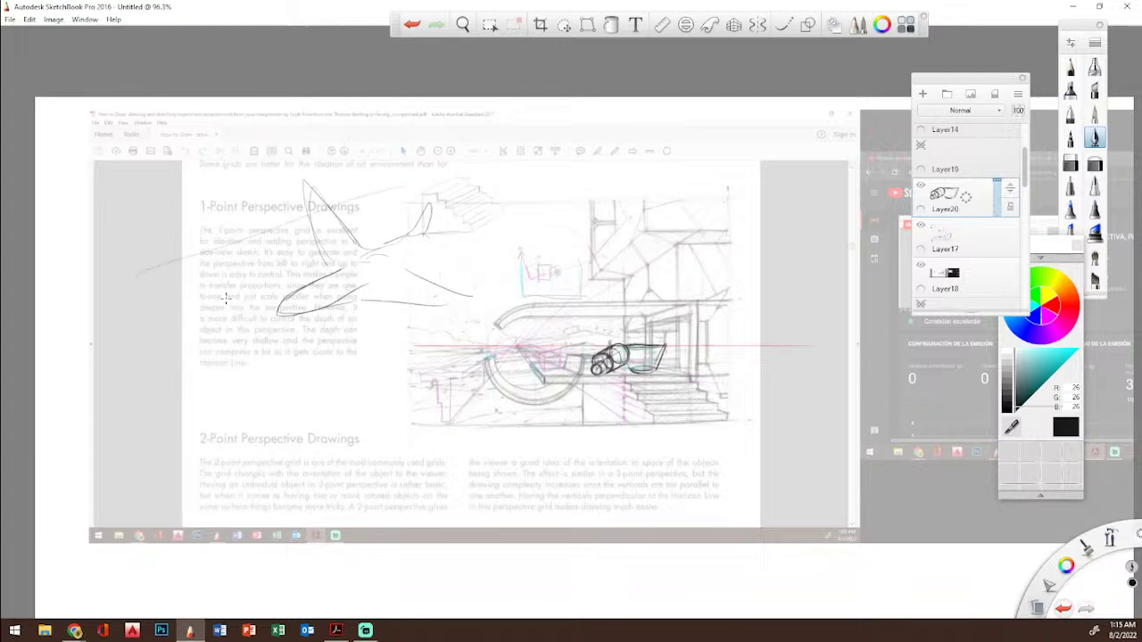
# Step: Below the airplane's nose, construct a box corner with two upward receding arrows and downward-converging vertical lines
pyautogui.moveTo(255, 322); pyautogui.dragTo(256, 379)
pyautogui.moveTo(222, 292); pyautogui.dragTo(229, 377)
pyautogui.moveTo(255, 317); pyautogui.dragTo(254, 393)
pyautogui.moveTo(221, 304)
pyautogui.mouseDown()
pyautogui.moveTo(254, 326)
pyautogui.moveTo(254, 287)
pyautogui.moveTo(274, 323)
pyautogui.moveTo(275, 309)
pyautogui.moveTo(248, 325)
pyautogui.moveTo(108, 191)
pyautogui.mouseUp()
pyautogui.moveTo(282, 312); pyautogui.dragTo(519, 190)
pyautogui.moveTo(256, 323); pyautogui.dragTo(253, 494)
pyautogui.moveTo(222, 308); pyautogui.dragTo(229, 385)
pyautogui.moveTo(276, 313); pyautogui.dragTo(268, 389)
pyautogui.moveTo(315, 311); pyautogui.dragTo(296, 447)
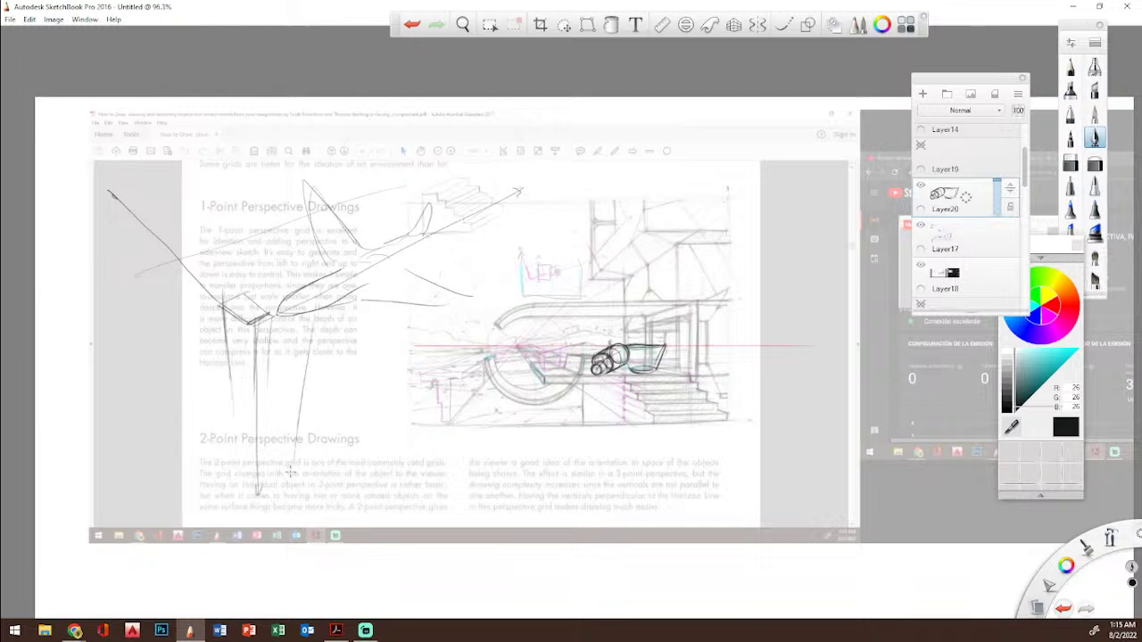
# Step: Add more vertical guide lines around the airplane and a second box with a downward arrow beneath it
pyautogui.moveTo(361, 305); pyautogui.dragTo(333, 449)
pyautogui.moveTo(187, 258); pyautogui.dragTo(196, 392)
pyautogui.moveTo(178, 275); pyautogui.dragTo(198, 424)
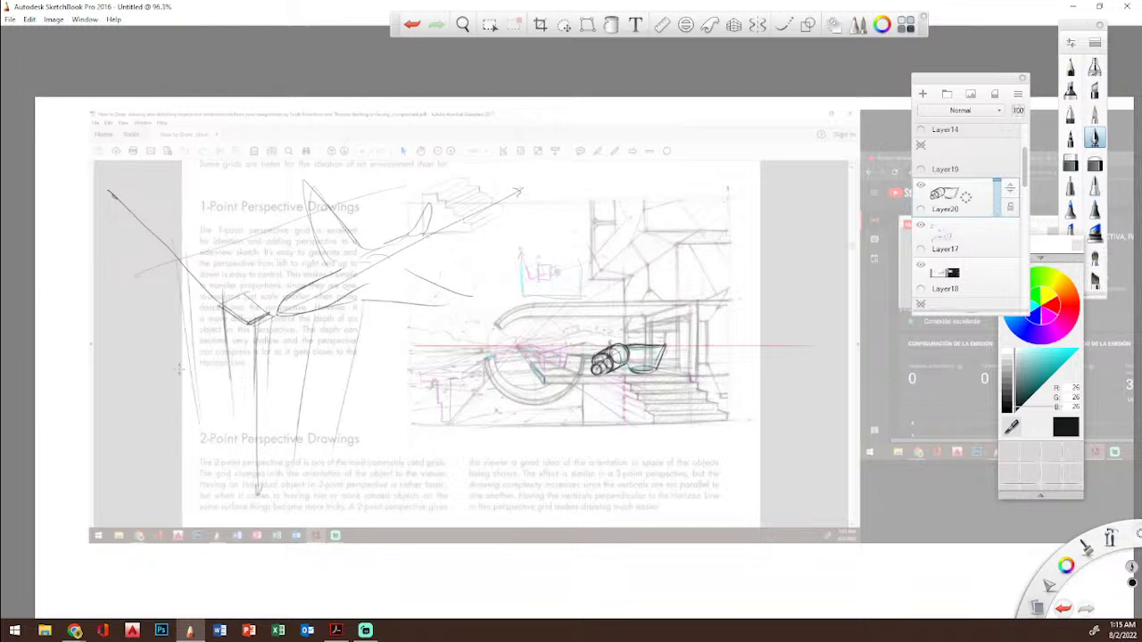
pyautogui.moveTo(229, 255); pyautogui.dragTo(233, 291)
pyautogui.moveTo(283, 204); pyautogui.dragTo(282, 296)
pyautogui.moveTo(169, 260)
pyautogui.mouseDown()
pyautogui.moveTo(140, 262)
pyautogui.moveTo(144, 358)
pyautogui.mouseUp()
pyautogui.moveTo(162, 321); pyautogui.dragTo(153, 384)
pyautogui.moveTo(389, 314)
pyautogui.mouseDown()
pyautogui.moveTo(364, 427)
pyautogui.moveTo(376, 455)
pyautogui.mouseUp()
pyautogui.moveTo(308, 362)
pyautogui.mouseDown()
pyautogui.moveTo(336, 386)
pyautogui.moveTo(449, 285)
pyautogui.mouseUp()
pyautogui.moveTo(366, 344)
pyautogui.mouseDown()
pyautogui.moveTo(345, 366)
pyautogui.moveTo(364, 380)
pyautogui.moveTo(351, 371)
pyautogui.moveTo(282, 588)
pyautogui.mouseUp()
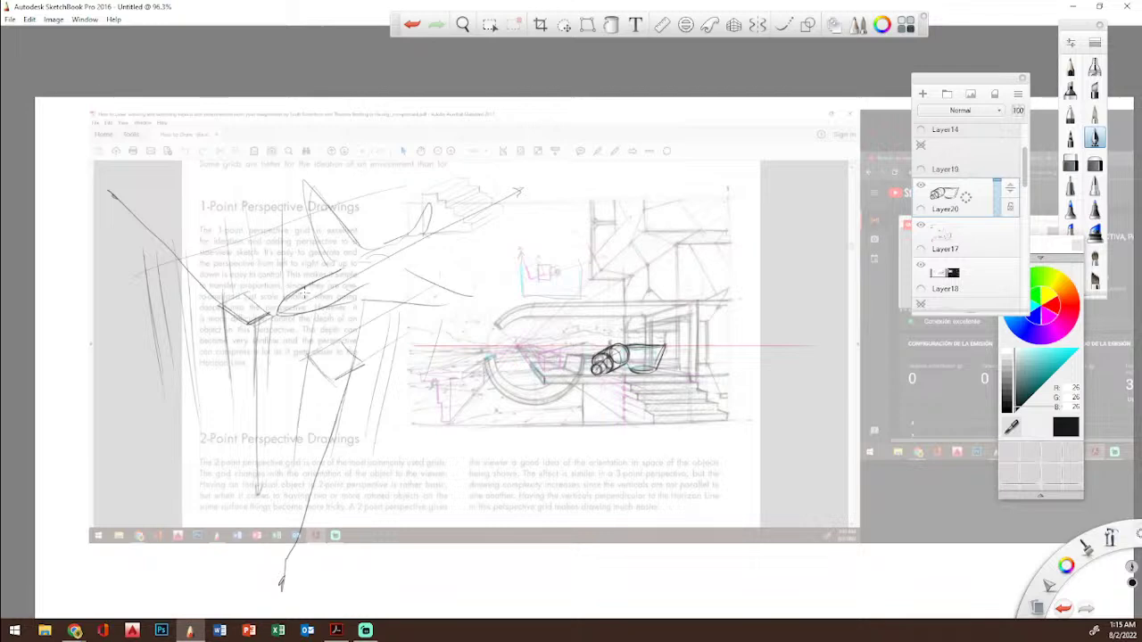
# Step: Refine the airplane with fuselage cross-sections, a cylindrical rear body and fuller wing outlines
pyautogui.moveTo(342, 272); pyautogui.dragTo(351, 297)
pyautogui.moveTo(348, 265)
pyautogui.mouseDown()
pyautogui.moveTo(366, 281)
pyautogui.moveTo(403, 233)
pyautogui.moveTo(442, 220)
pyautogui.mouseUp()
pyautogui.moveTo(404, 269); pyautogui.dragTo(446, 225)
pyautogui.moveTo(347, 297); pyautogui.dragTo(407, 266)
pyautogui.moveTo(352, 300)
pyautogui.mouseDown()
pyautogui.moveTo(398, 269)
pyautogui.moveTo(466, 297)
pyautogui.mouseUp()
pyautogui.moveTo(408, 266)
pyautogui.mouseDown()
pyautogui.moveTo(477, 281)
pyautogui.moveTo(495, 312)
pyautogui.mouseUp()
pyautogui.moveTo(355, 303); pyautogui.dragTo(490, 320)
pyautogui.moveTo(334, 266)
pyautogui.mouseDown()
pyautogui.moveTo(281, 189)
pyautogui.moveTo(358, 242)
pyautogui.mouseUp()
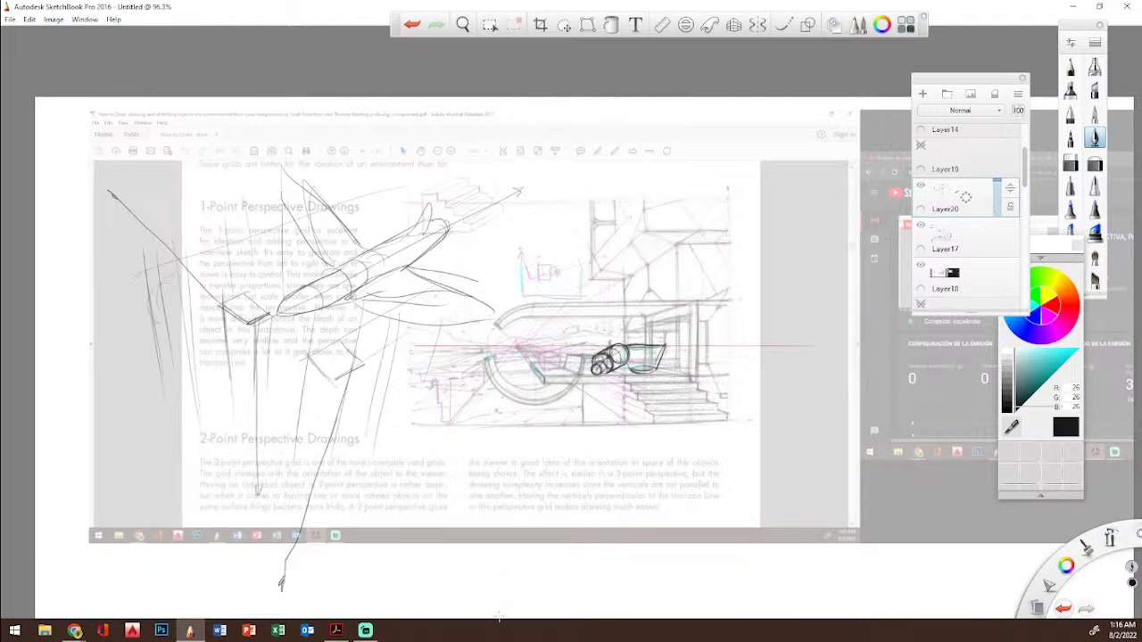
# Step: Switch to the PDF in Acrobat and compare its 2-point and 3-point perspective sections, with the page zoomed to 125%
pyautogui.click(335, 629)
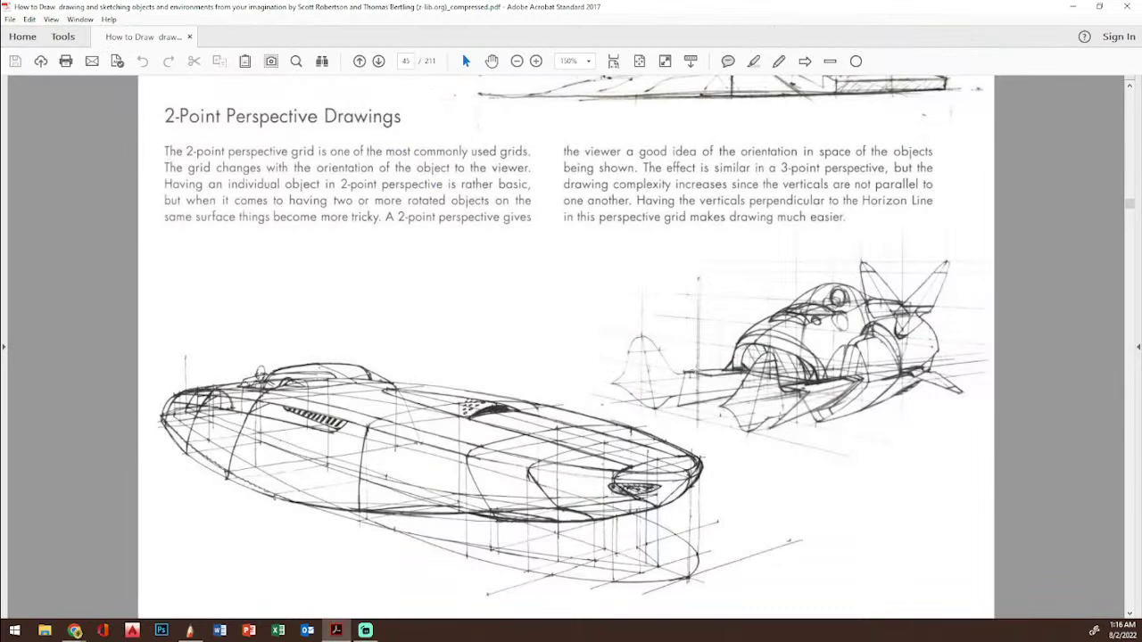
pyautogui.scroll(-10, 565, 348)
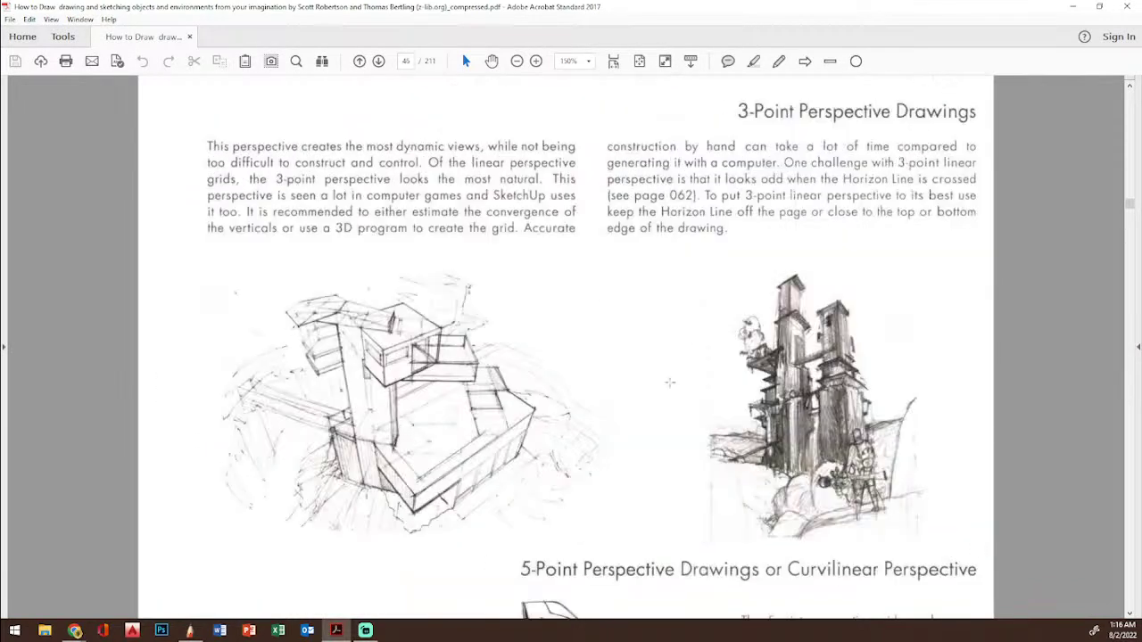
pyautogui.scroll(10, 566, 348)
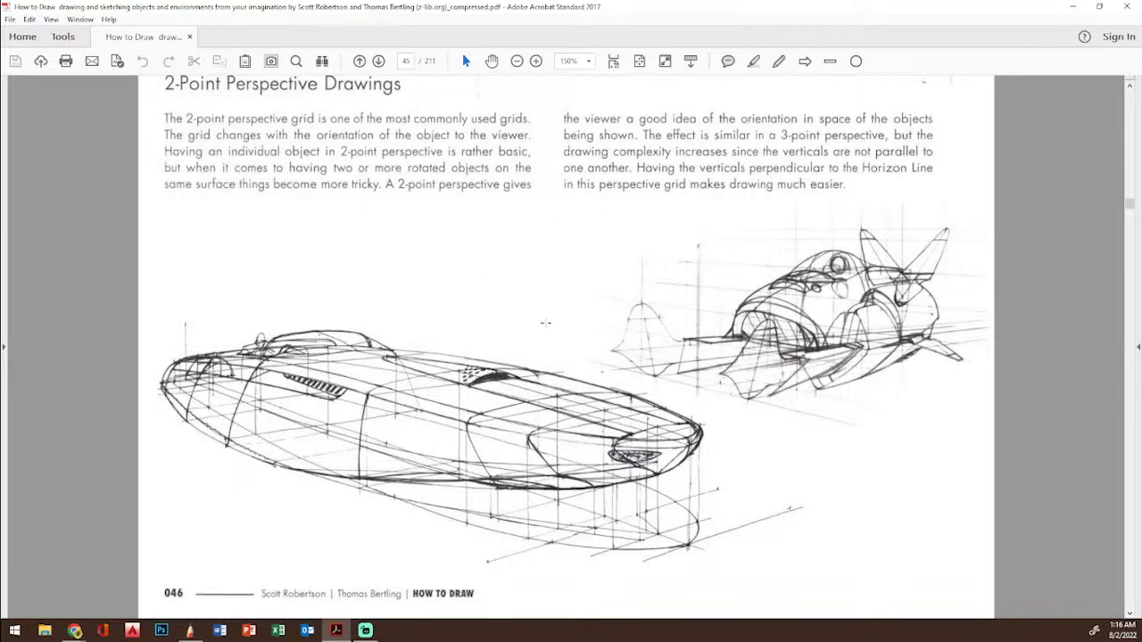
pyautogui.scroll(-3, 459, 214)
pyautogui.scroll(3, 451, 217)
pyautogui.scroll(-3, 451, 217)
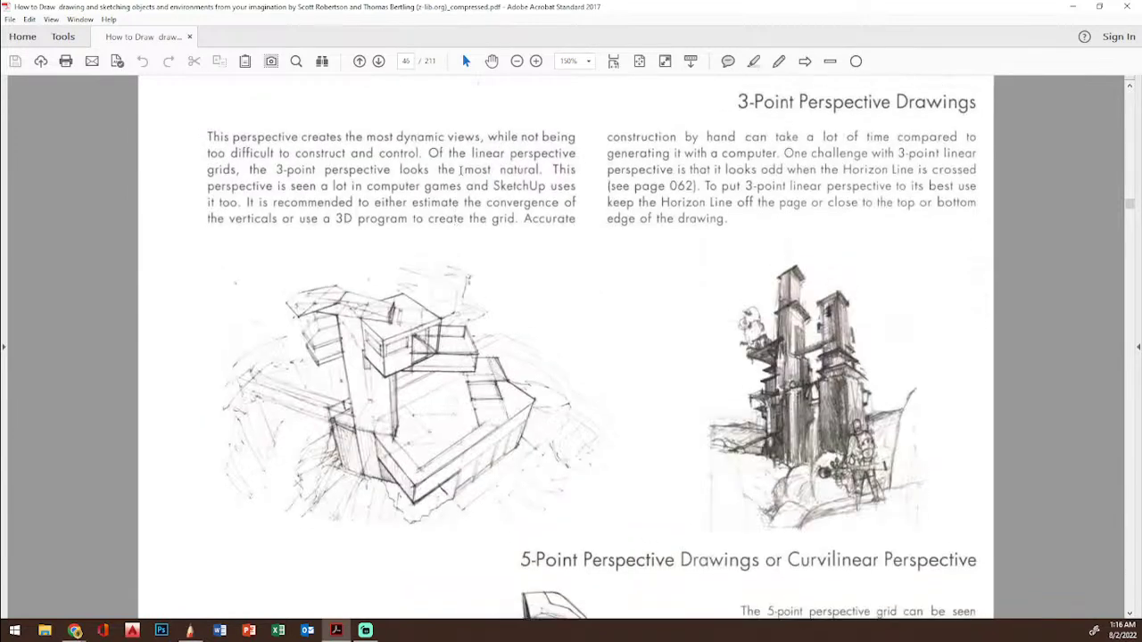
pyautogui.click(517, 61)
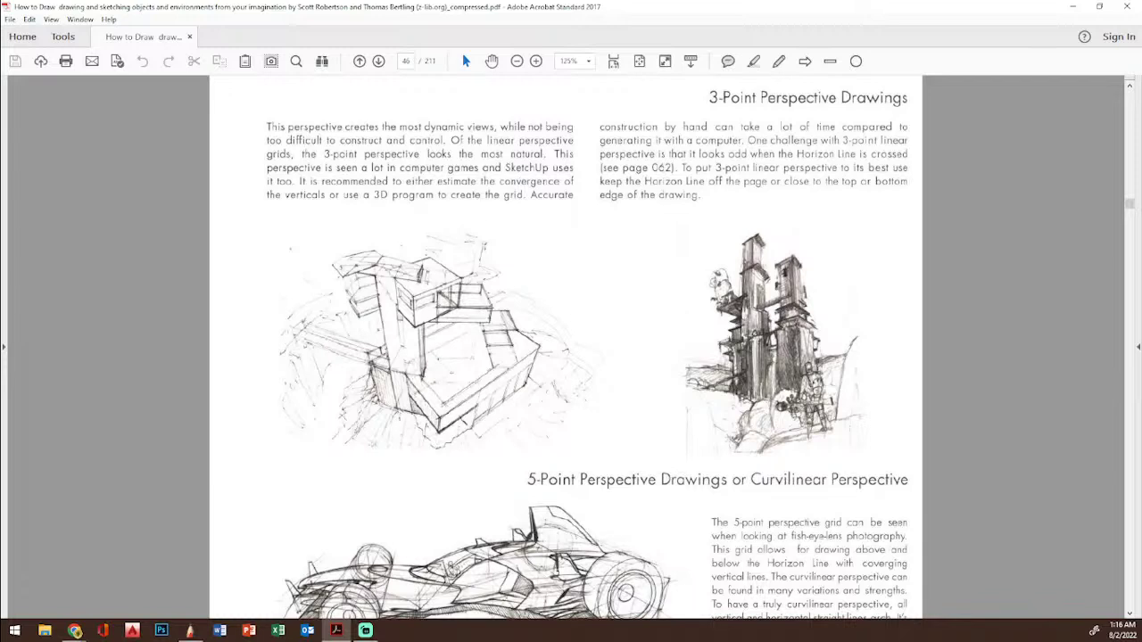
pyautogui.hotkey('alt', 'Tab')
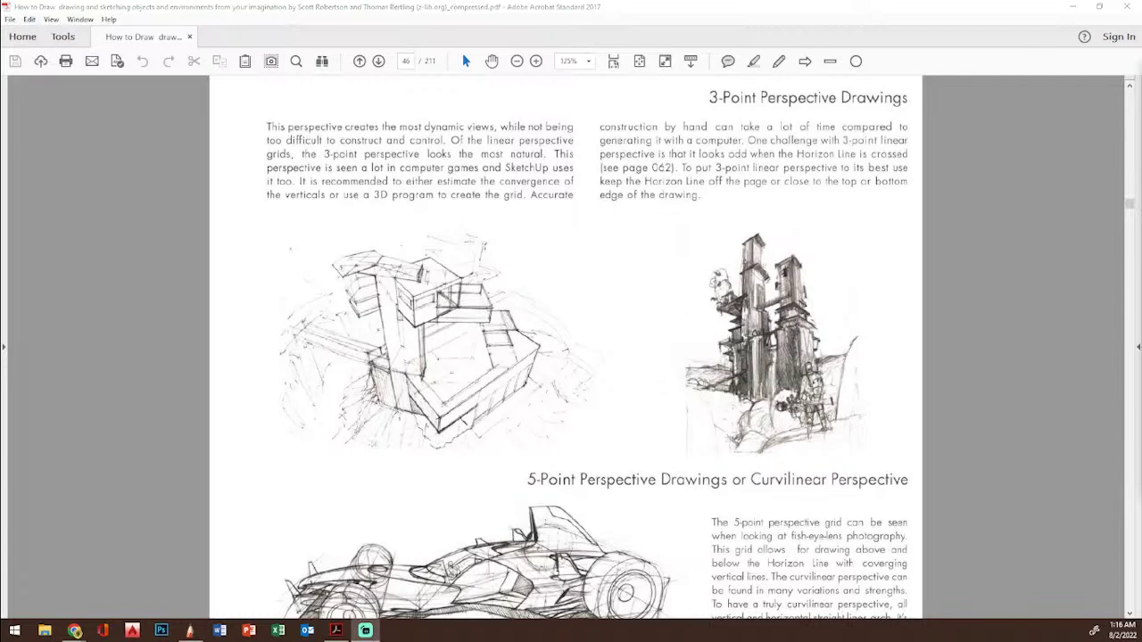
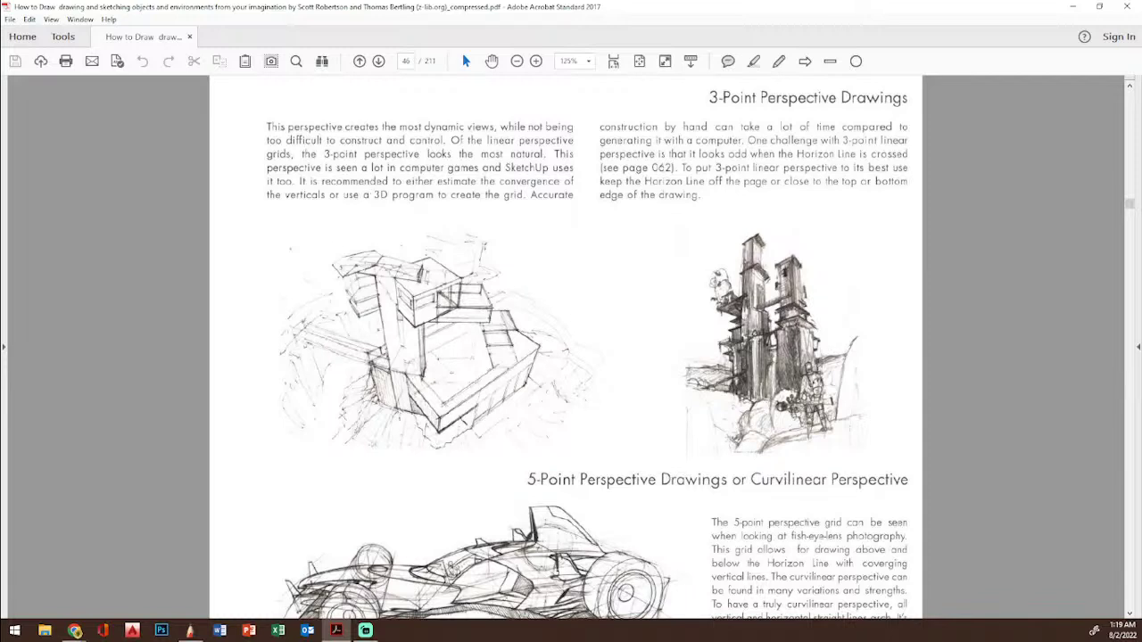
# Step: Return to SketchBook, hide Layer20 and the pasted page on Layer18, and add a new layer
pyautogui.click(188, 631)
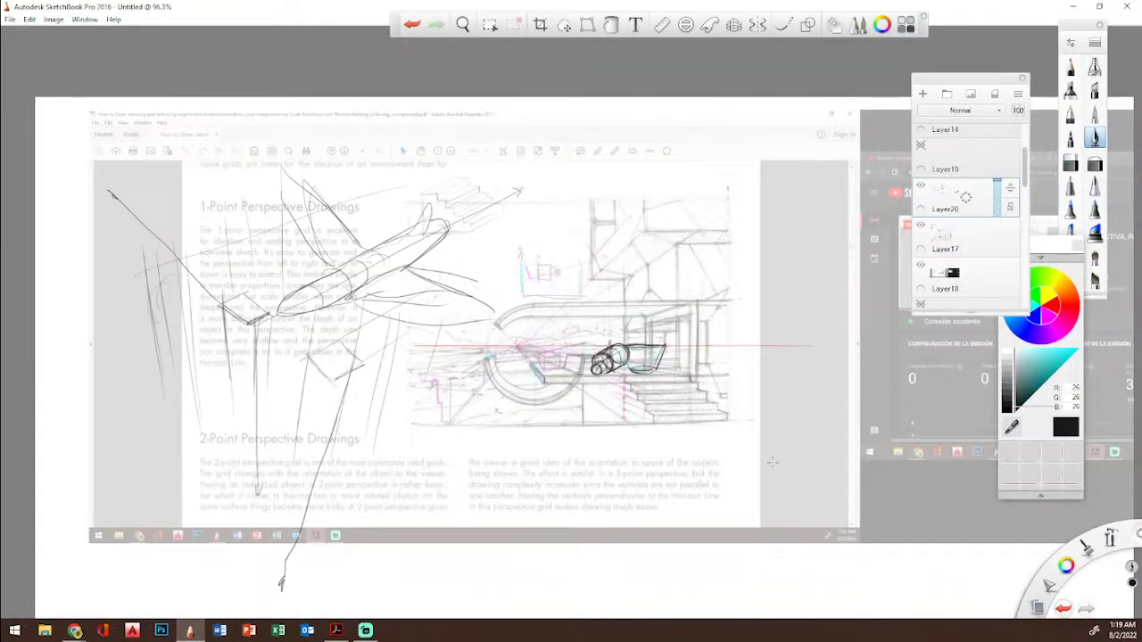
pyautogui.click(921, 185)
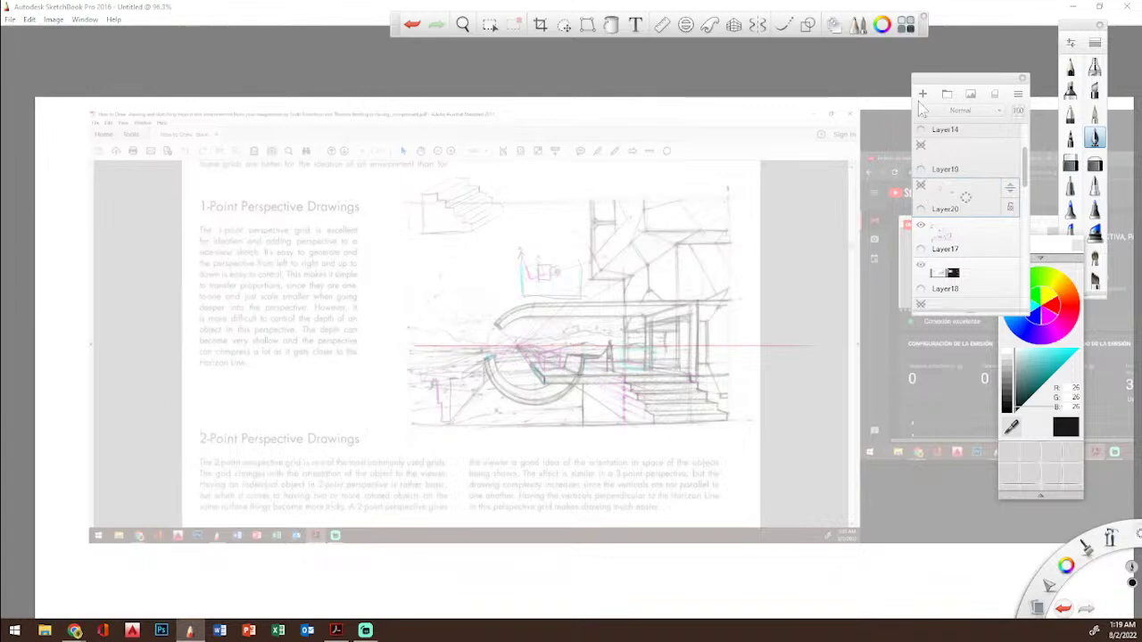
pyautogui.click(921, 265)
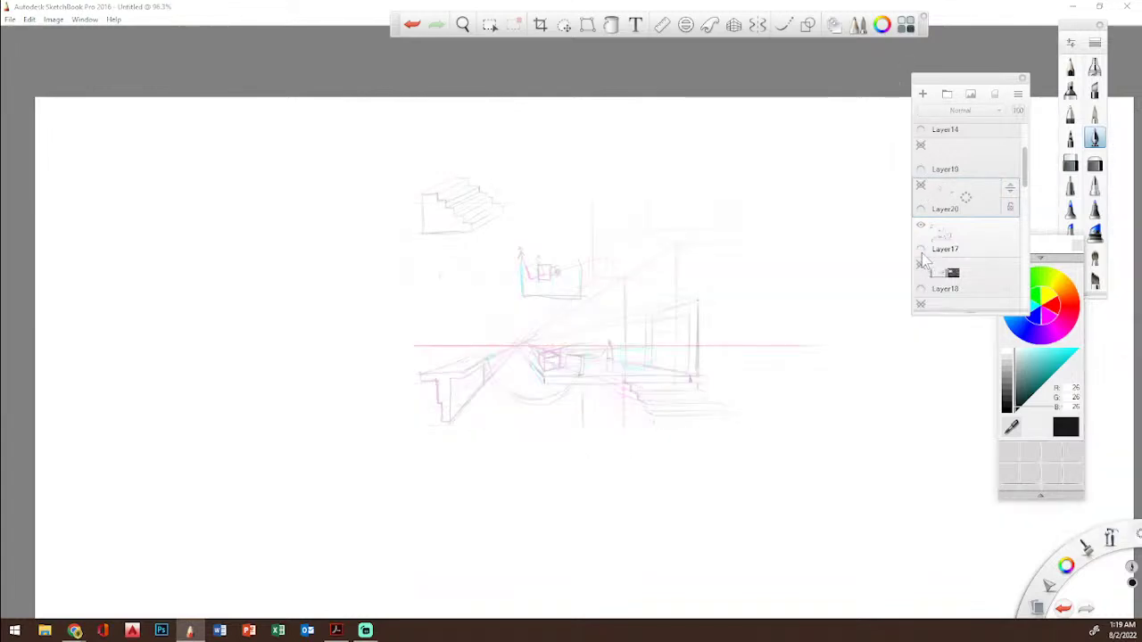
pyautogui.click(922, 93)
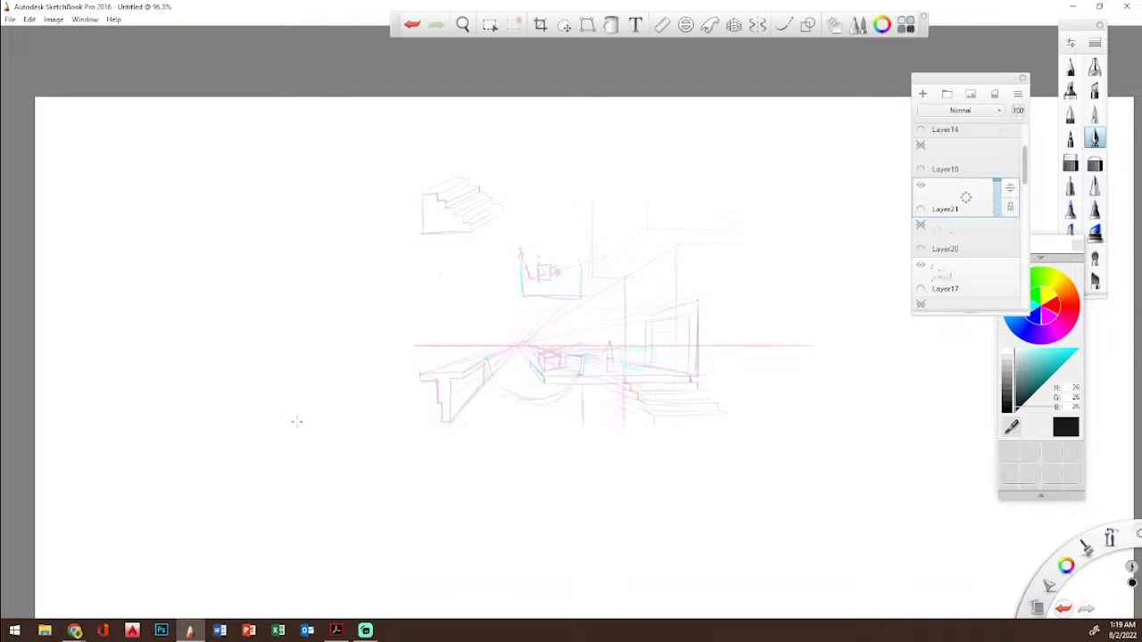
# Step: Sketch a tall box below the horizon in three-point perspective, with guide lines converging to two horizon vanishing points and downward
pyautogui.moveTo(393, 344); pyautogui.dragTo(550, 337)
pyautogui.moveTo(432, 342)
pyautogui.mouseDown()
pyautogui.moveTo(523, 465)
pyautogui.moveTo(527, 549)
pyautogui.mouseUp()
pyautogui.moveTo(521, 461); pyautogui.dragTo(665, 379)
pyautogui.moveTo(500, 432)
pyautogui.mouseDown()
pyautogui.moveTo(543, 404)
pyautogui.moveTo(525, 450)
pyautogui.moveTo(493, 441)
pyautogui.moveTo(506, 533)
pyautogui.mouseUp()
pyautogui.moveTo(498, 476)
pyautogui.mouseDown()
pyautogui.moveTo(504, 519)
pyautogui.moveTo(528, 555)
pyautogui.moveTo(452, 391)
pyautogui.mouseUp()
pyautogui.moveTo(490, 423); pyautogui.dragTo(519, 571)
pyautogui.moveTo(519, 469); pyautogui.dragTo(530, 577)
pyautogui.moveTo(562, 525)
pyautogui.mouseDown()
pyautogui.moveTo(568, 428)
pyautogui.moveTo(563, 513)
pyautogui.moveTo(525, 554)
pyautogui.moveTo(717, 346)
pyautogui.mouseUp()
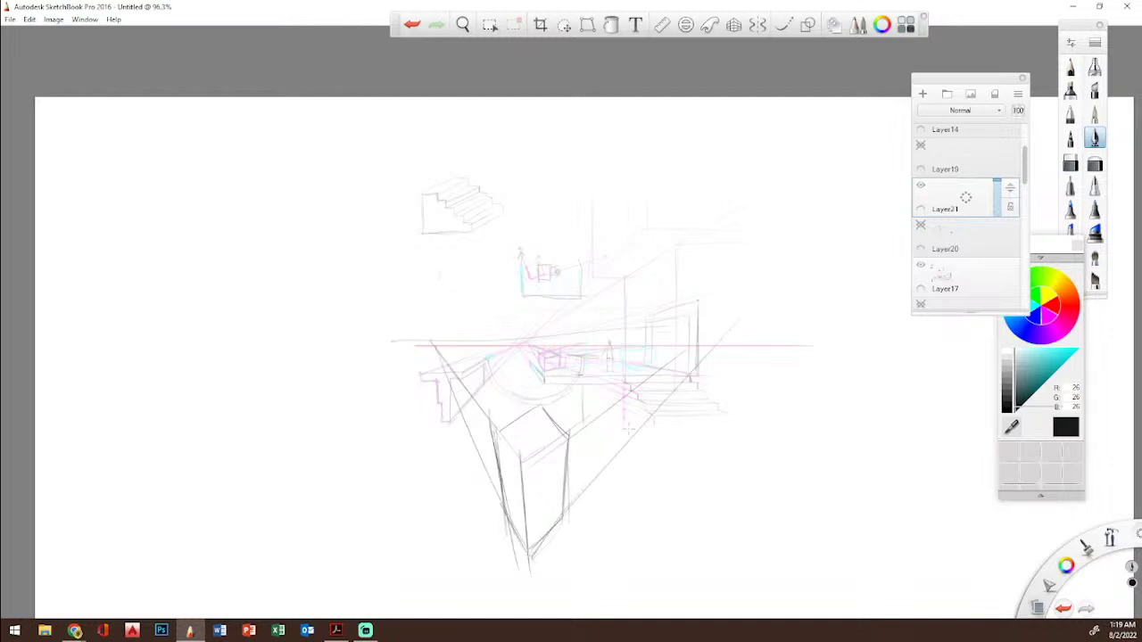
pyautogui.moveTo(575, 437); pyautogui.dragTo(737, 330)
# Step: Sketch a tower-like box above the first one with verticals converging upward and base guide lines, then hide the older perspective sketch on Layer17
pyautogui.moveTo(540, 314); pyautogui.dragTo(539, 191)
pyautogui.moveTo(490, 313); pyautogui.dragTo(507, 241)
pyautogui.moveTo(515, 192); pyautogui.dragTo(490, 308)
pyautogui.moveTo(513, 219); pyautogui.dragTo(492, 306)
pyautogui.moveTo(546, 116)
pyautogui.mouseDown()
pyautogui.moveTo(585, 203)
pyautogui.moveTo(607, 312)
pyautogui.mouseUp()
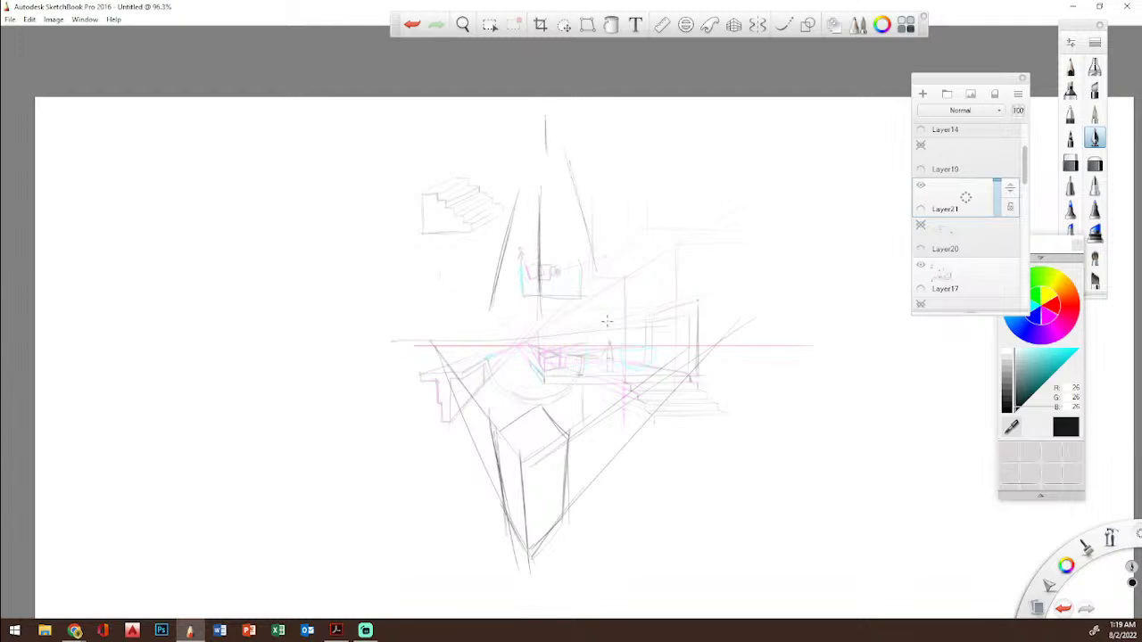
pyautogui.moveTo(548, 186)
pyautogui.mouseDown()
pyautogui.moveTo(584, 207)
pyautogui.moveTo(515, 208)
pyautogui.mouseUp()
pyautogui.moveTo(496, 312)
pyautogui.mouseDown()
pyautogui.moveTo(431, 346)
pyautogui.moveTo(528, 294)
pyautogui.moveTo(687, 328)
pyautogui.mouseUp()
pyautogui.moveTo(491, 314)
pyautogui.mouseDown()
pyautogui.moveTo(595, 321)
pyautogui.moveTo(573, 323)
pyautogui.mouseUp()
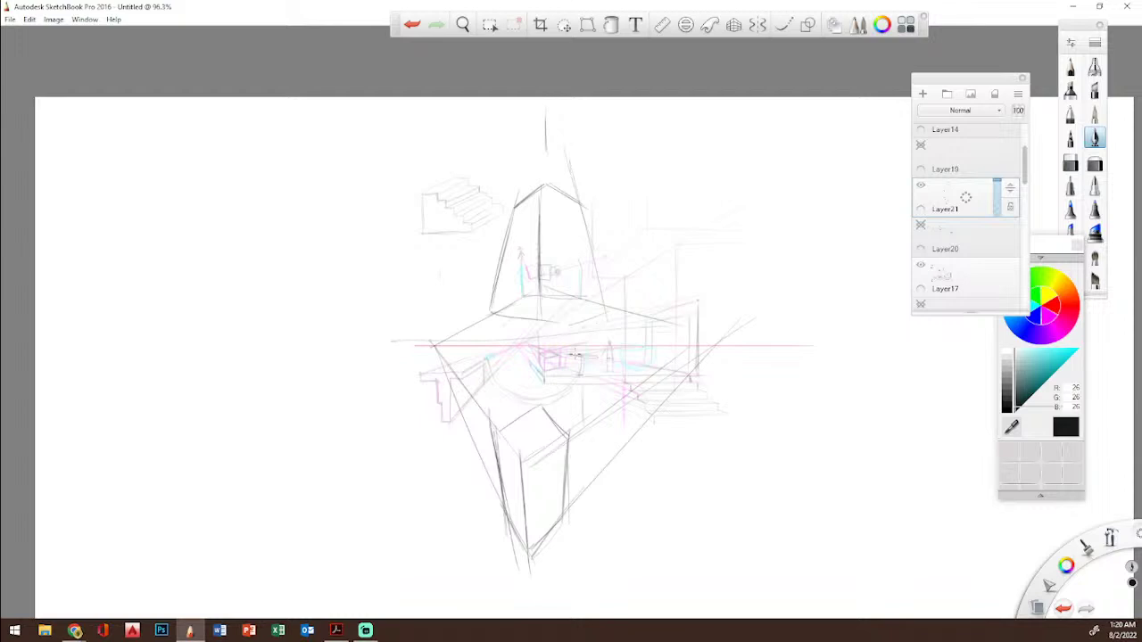
pyautogui.click(920, 265)
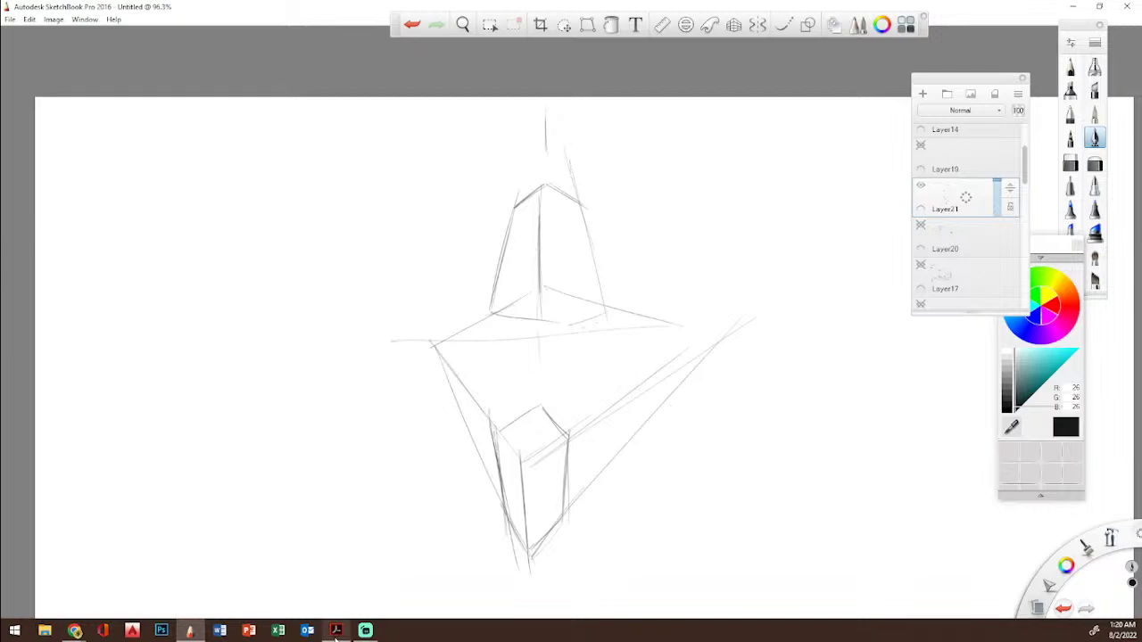
# Step: Switch to the How to Draw PDF in Acrobat and examine the 5-Point Perspective section with its race car and street photo
pyautogui.click(336, 630)
pyautogui.scroll(-2, 664, 415)
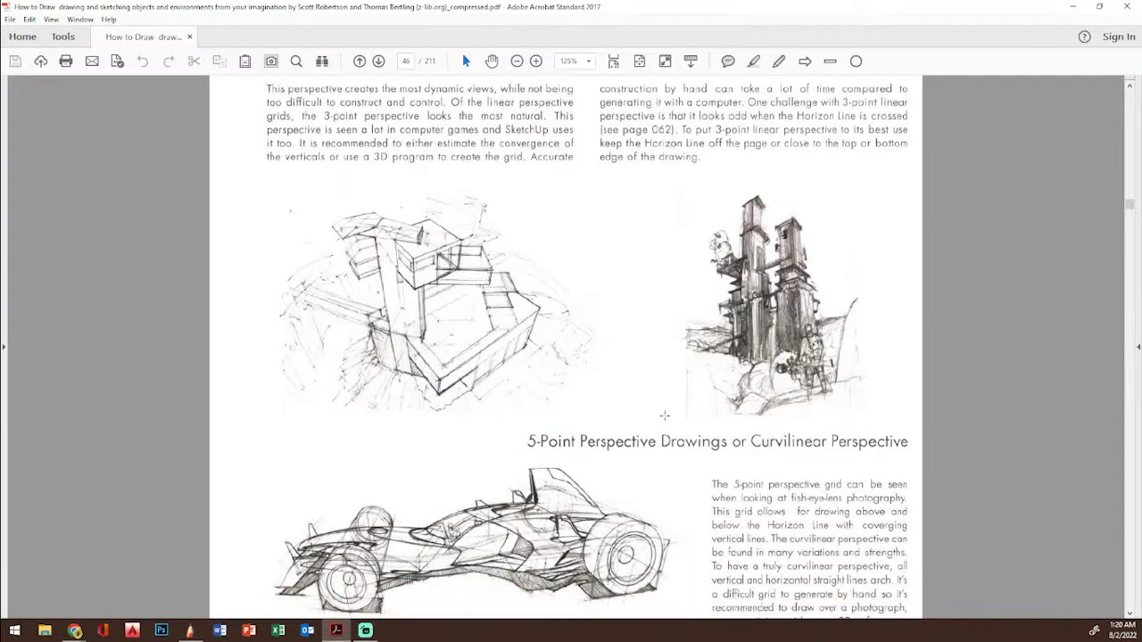
pyautogui.scroll(-4, 663, 415)
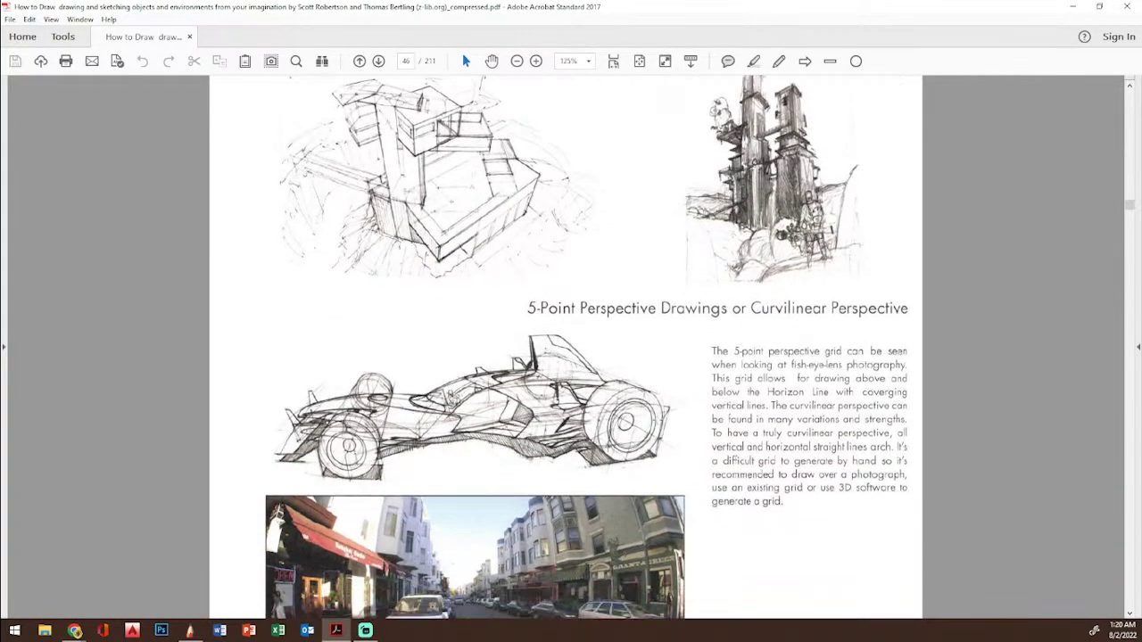
pyautogui.scroll(-3, 591, 349)
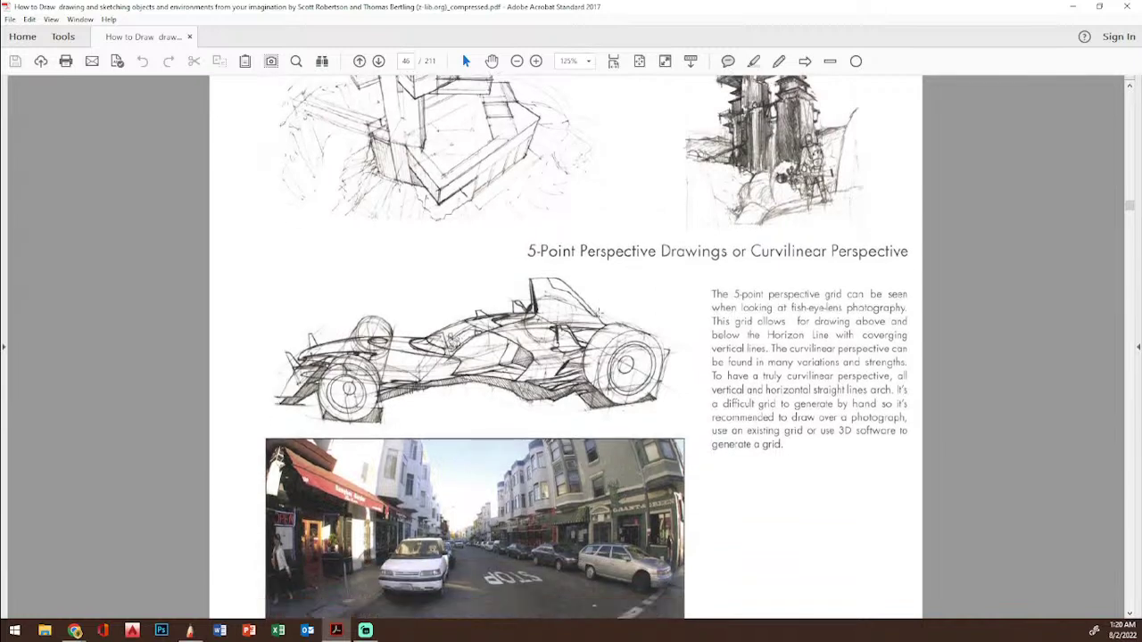
pyautogui.scroll(-2, 594, 312)
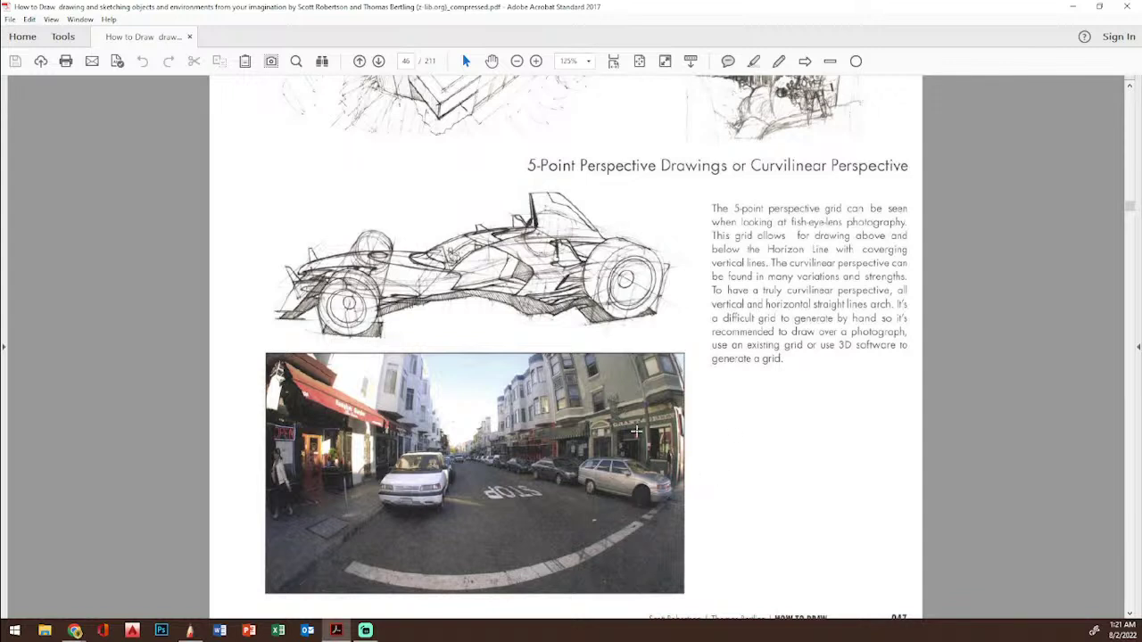
pyautogui.scroll(-1, 636, 432)
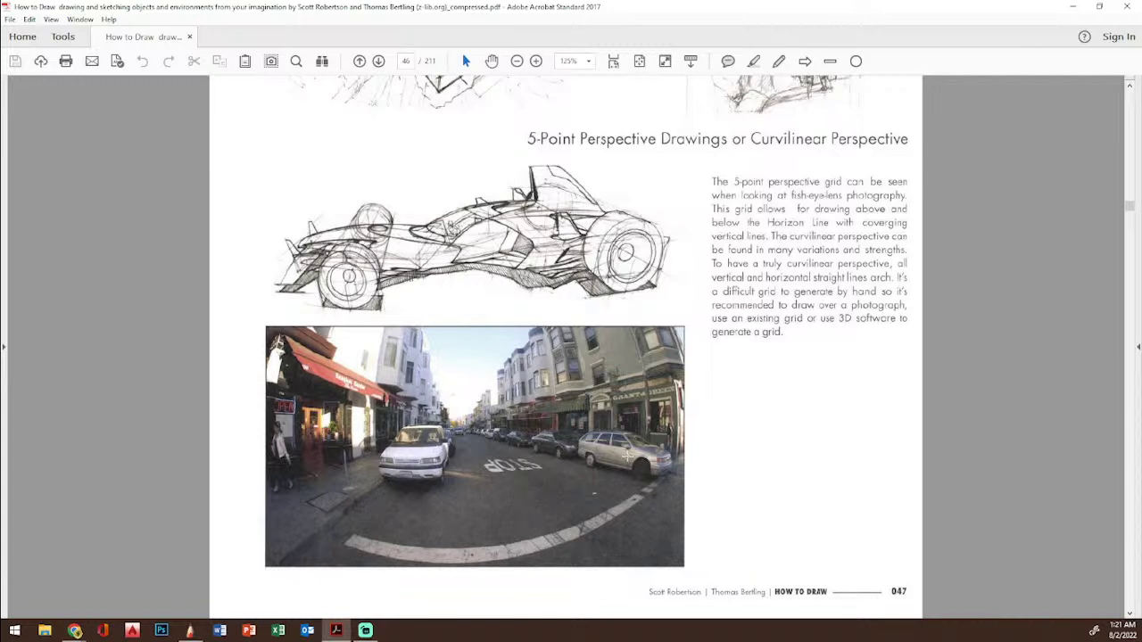
# Step: Switch back to SketchBook, hide the layer with the two box sketches and add a new empty layer
pyautogui.click(335, 631)
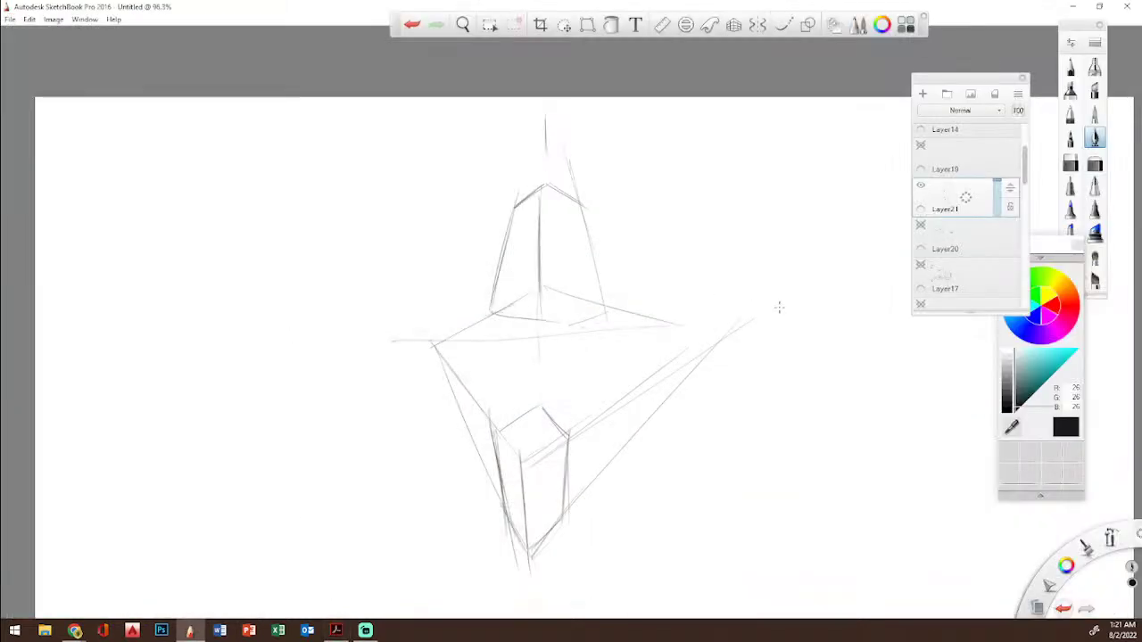
pyautogui.click(921, 185)
pyautogui.click(923, 93)
# Step: Try to paste the copied PDF page screenshot into the drawing and shift it on the canvas
pyautogui.click(30, 19)
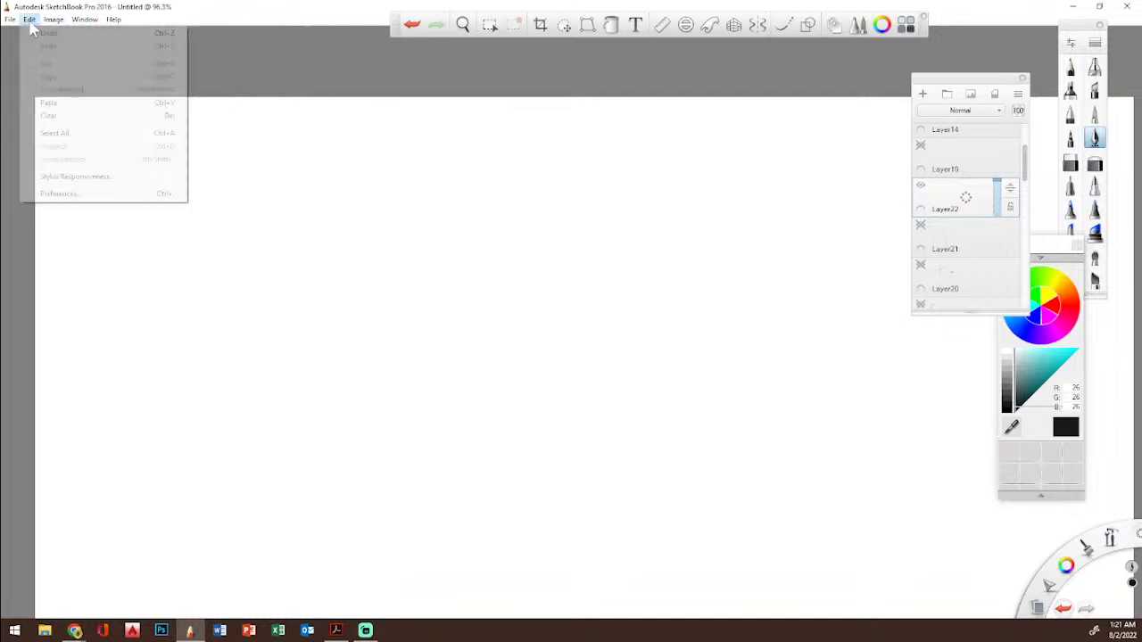
pyautogui.click(54, 103)
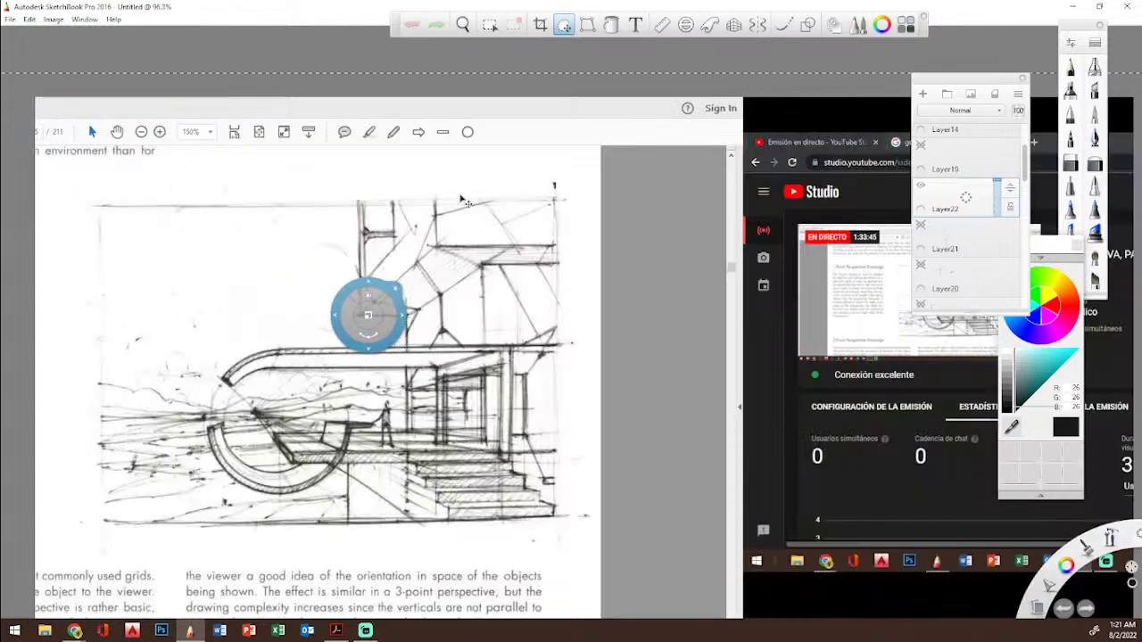
pyautogui.moveTo(438, 227); pyautogui.dragTo(522, 124)
pyautogui.click(466, 307)
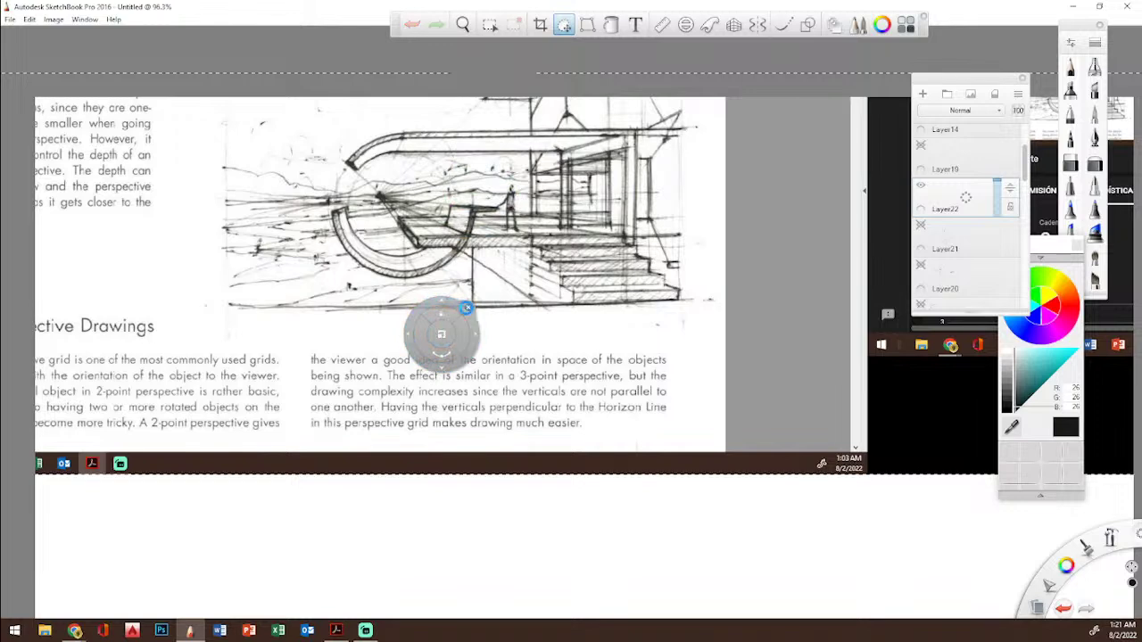
pyautogui.click(466, 308)
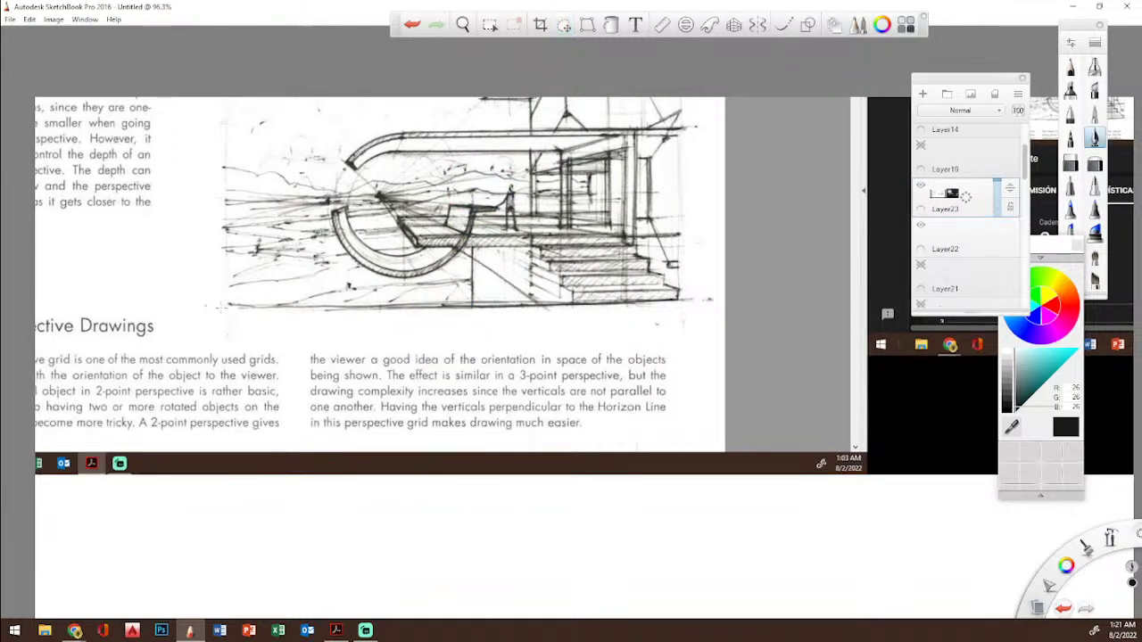
# Step: Try again to bring the PDF page across, pasting the screenshot once more and repositioning it on the canvas
pyautogui.click(336, 630)
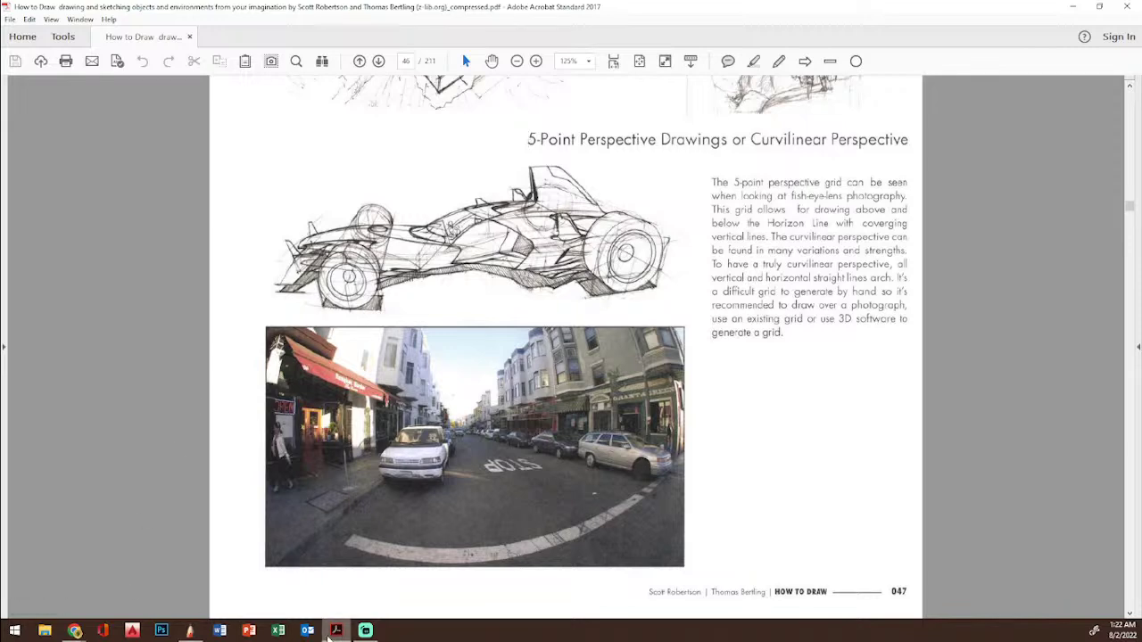
pyautogui.click(329, 635)
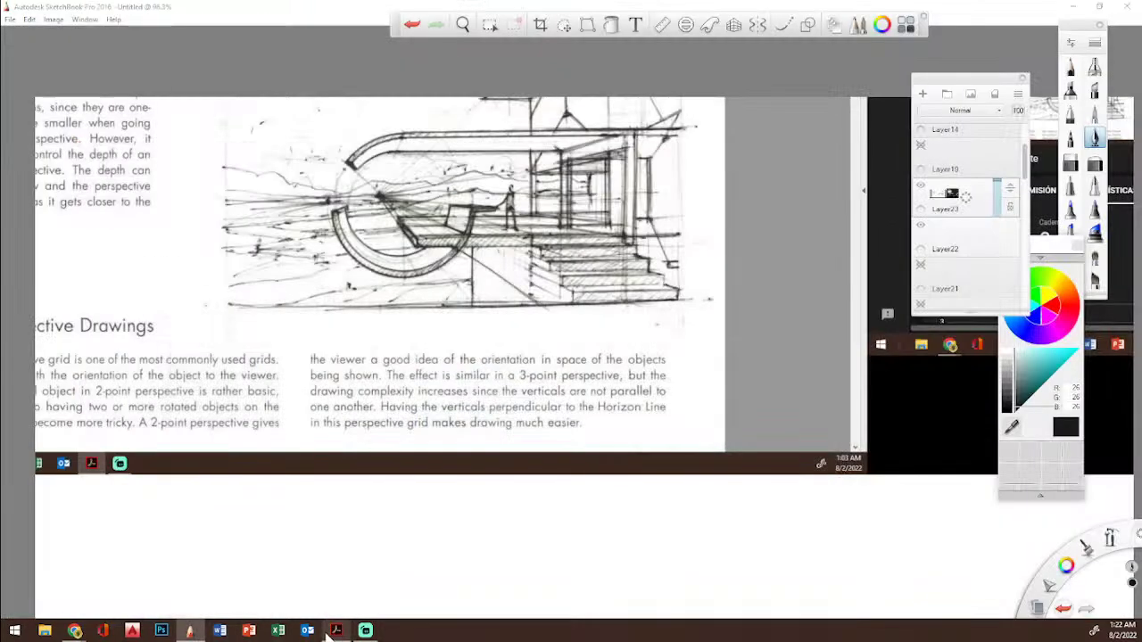
pyautogui.click(29, 19)
pyautogui.click(59, 93)
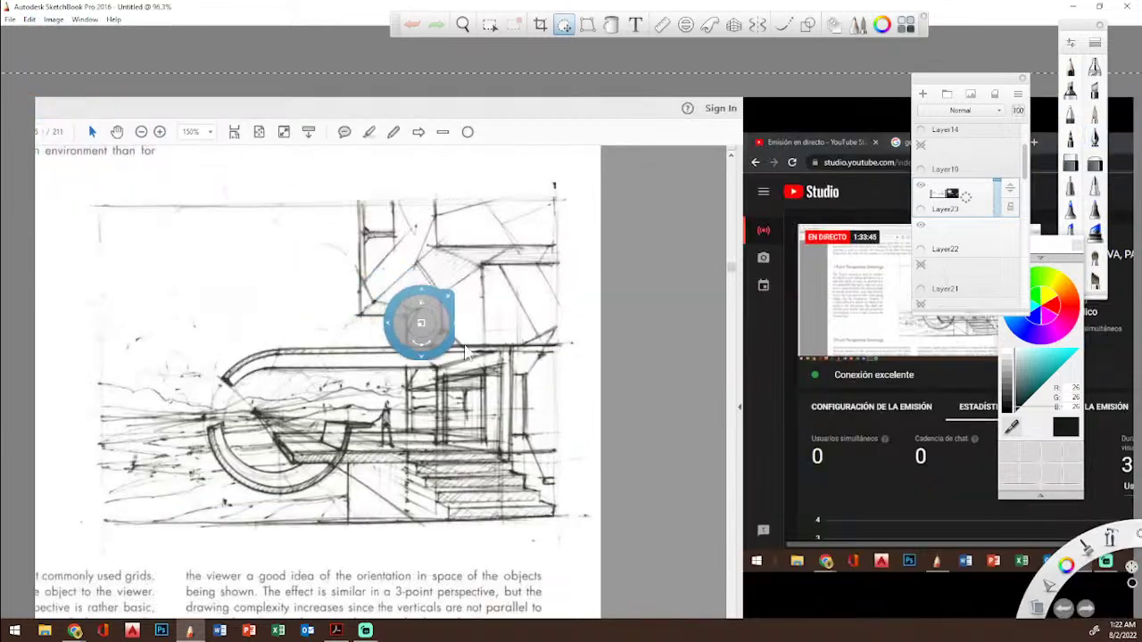
pyautogui.moveTo(497, 373); pyautogui.dragTo(528, 160)
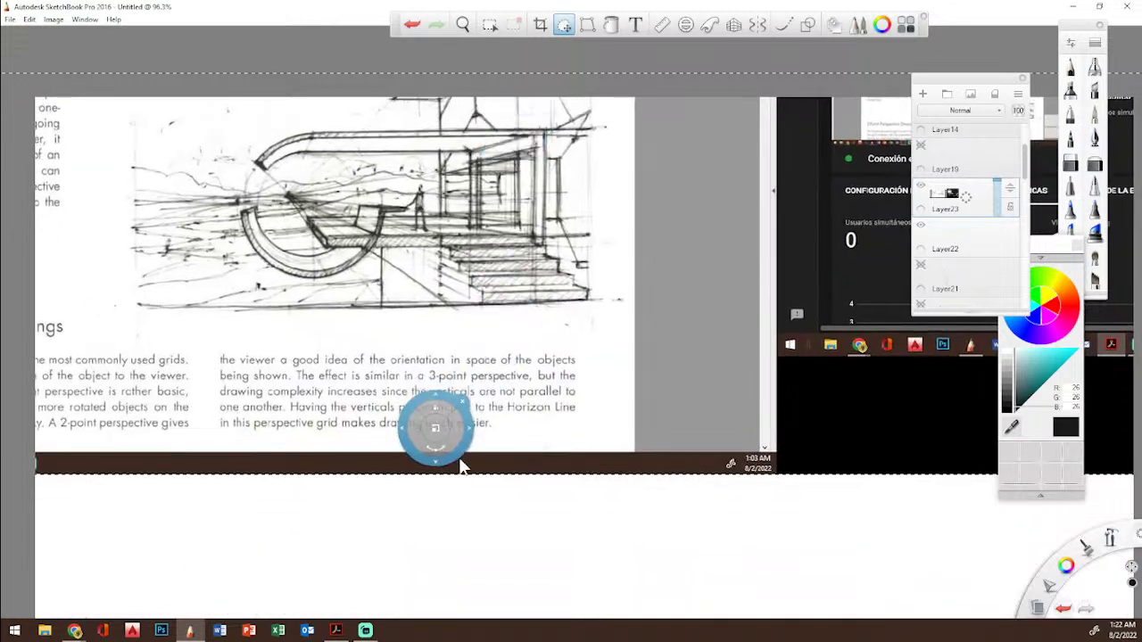
pyautogui.moveTo(441, 459); pyautogui.dragTo(305, 609)
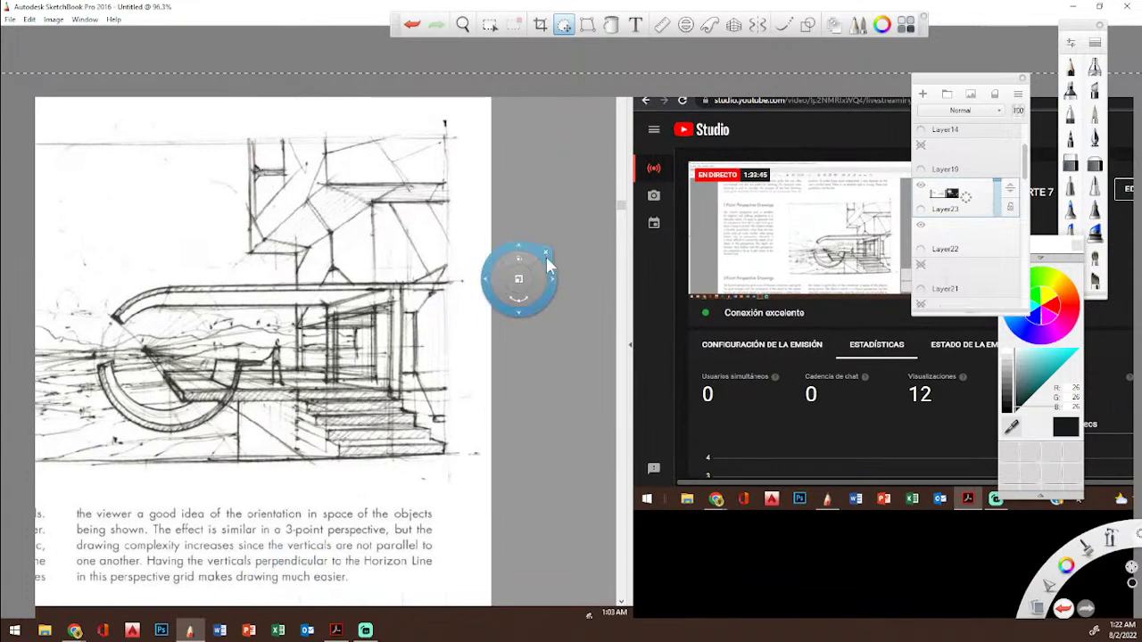
pyautogui.moveTo(519, 264); pyautogui.dragTo(1061, 382)
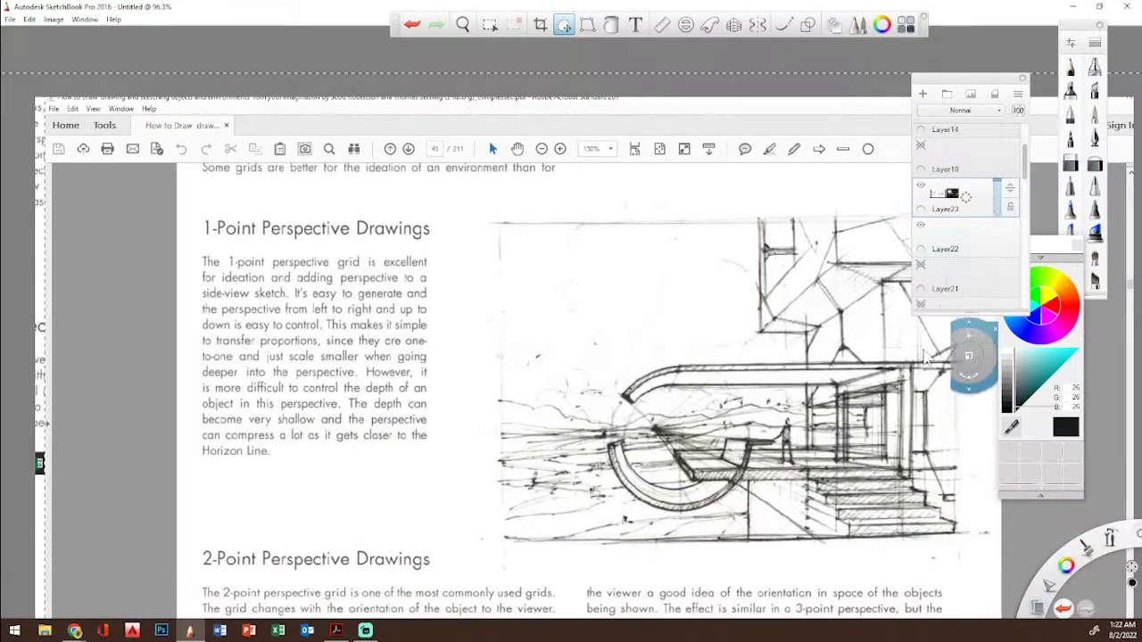
pyautogui.click(975, 327)
pyautogui.press('Return')
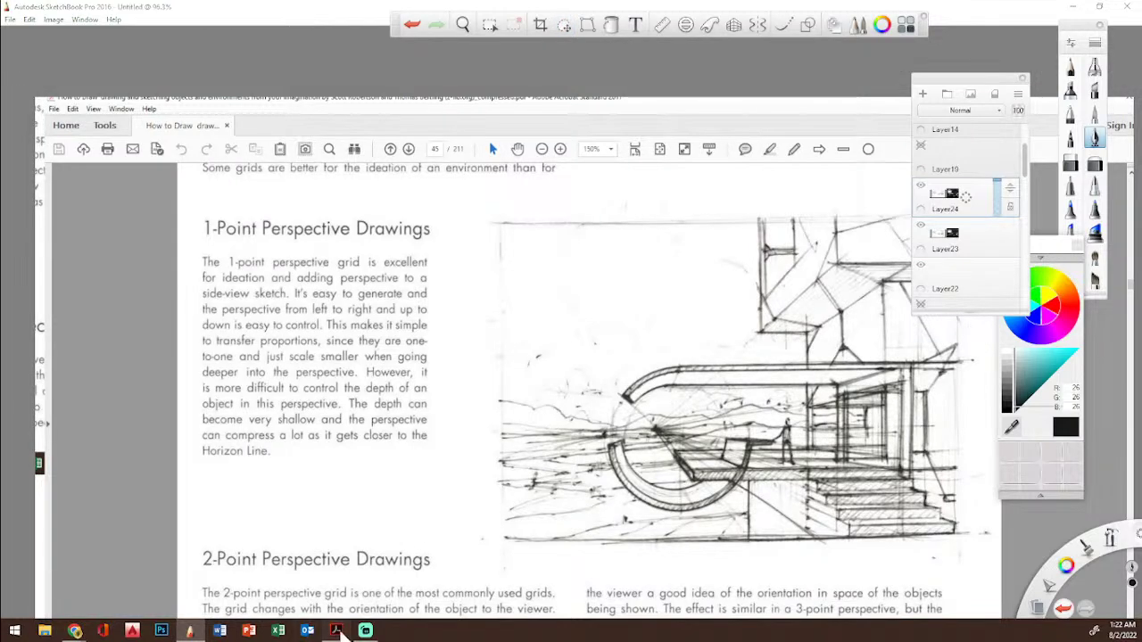
# Step: Recapture the 5-point perspective page from the PDF, paste it into the drawing, and enlarge and centre its fisheye street photo
pyautogui.click(336, 631)
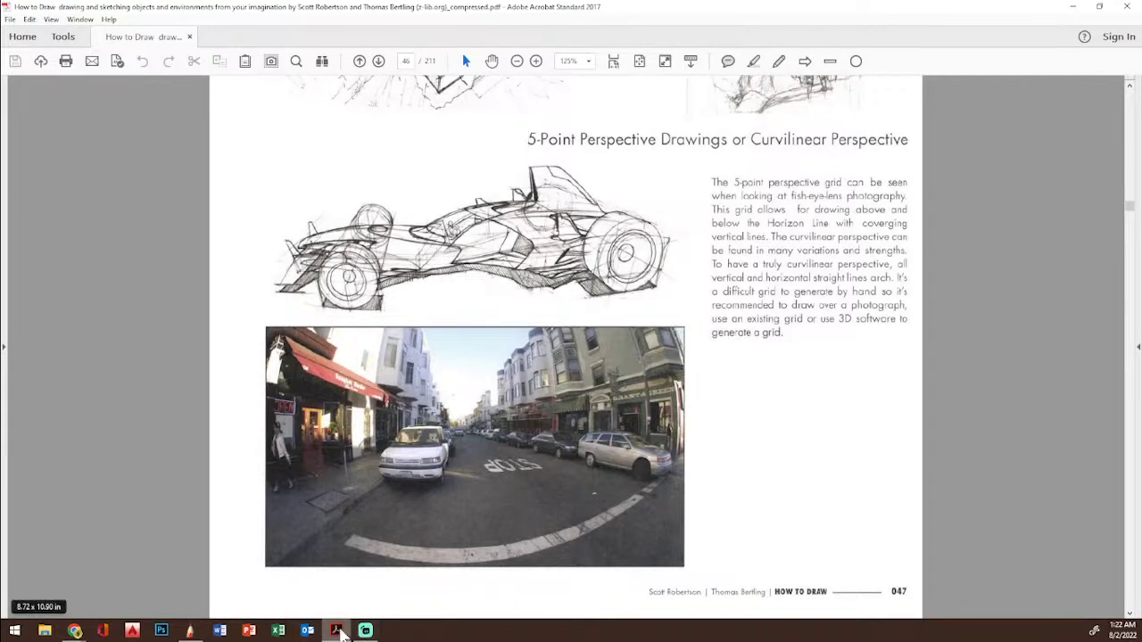
pyautogui.click(339, 632)
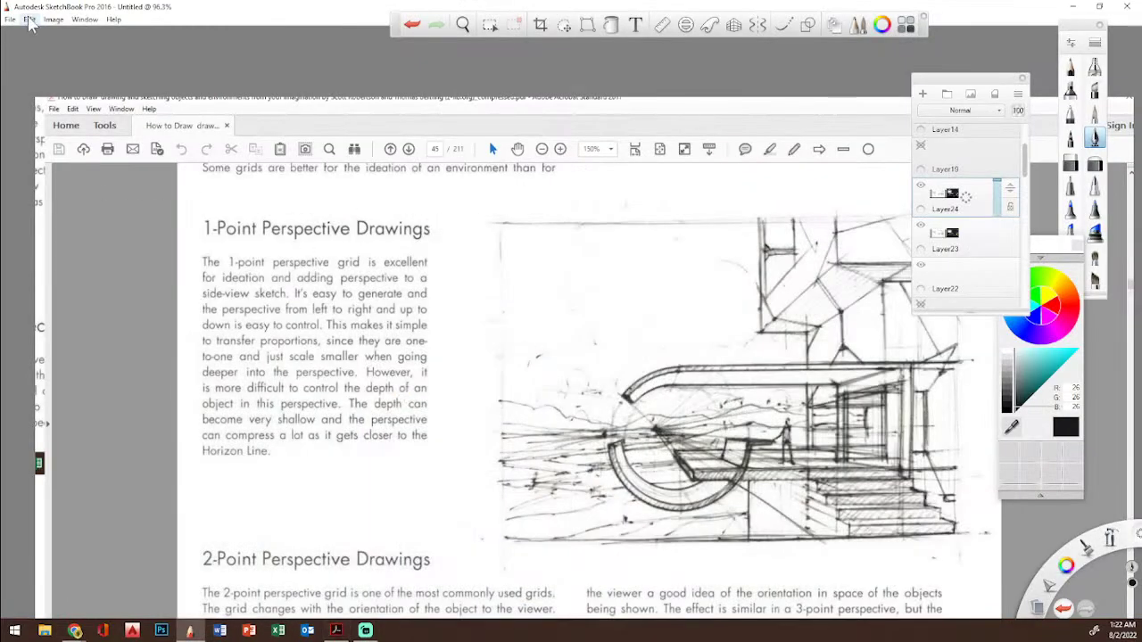
pyautogui.click(30, 20)
pyautogui.click(48, 103)
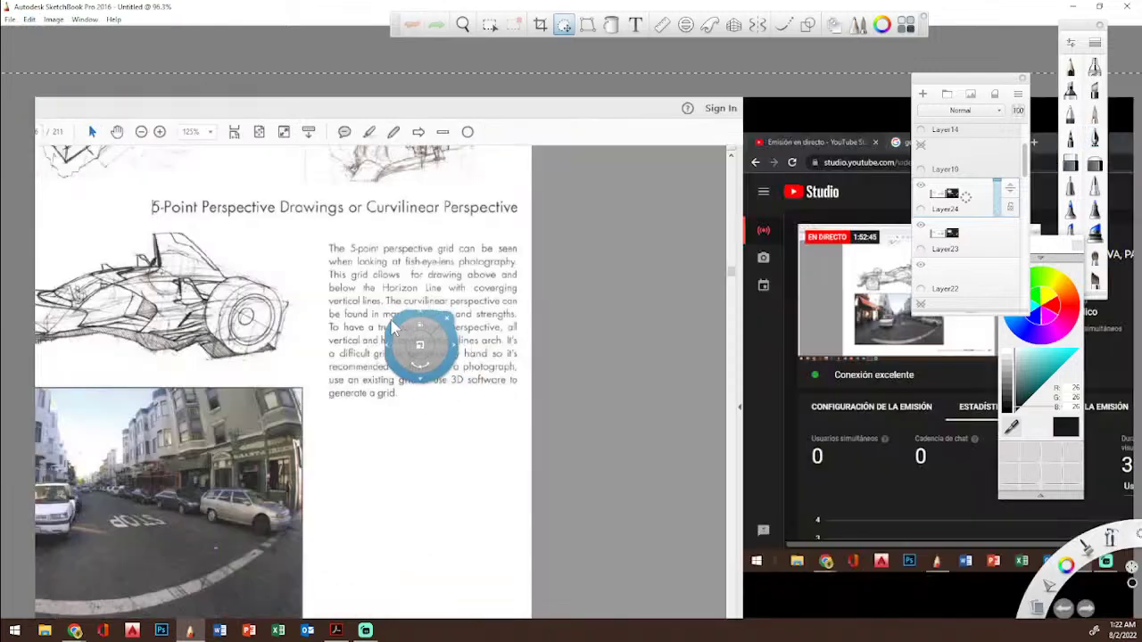
pyautogui.moveTo(405, 375); pyautogui.dragTo(807, 290)
pyautogui.moveTo(533, 290); pyautogui.dragTo(730, 275)
pyautogui.moveTo(559, 269); pyautogui.dragTo(764, 250)
pyautogui.moveTo(631, 265); pyautogui.dragTo(694, 255)
pyautogui.click(711, 197)
pyautogui.press('Return')
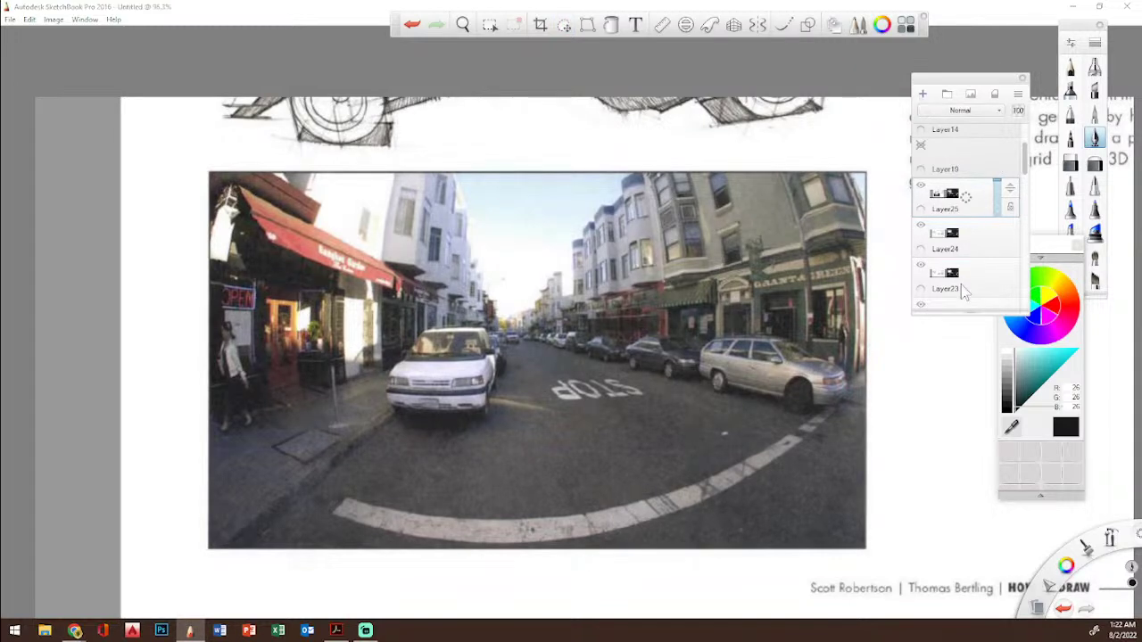
# Step: Add a new layer above the pasted street photo and lower the photo layer's opacity to about 50
pyautogui.click(922, 94)
pyautogui.click(981, 233)
pyautogui.moveTo(999, 228); pyautogui.dragTo(1003, 245)
# Step: Hide the two earlier pasted screenshot layers, Layer24 and Layer23
pyautogui.click(920, 264)
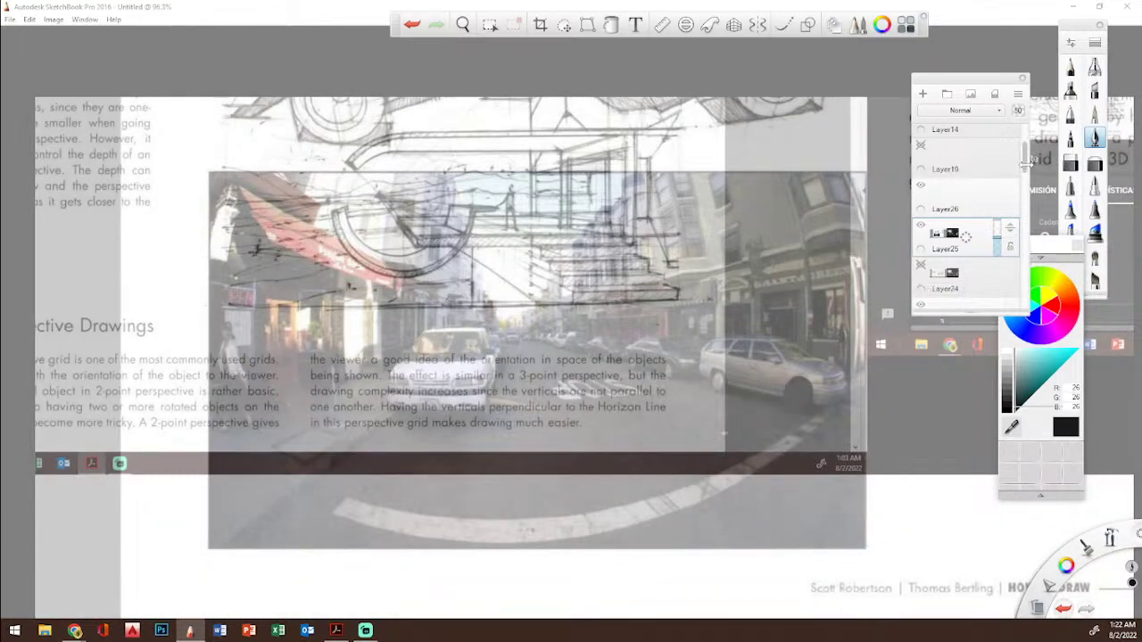
pyautogui.moveTo(1026, 162); pyautogui.dragTo(1025, 178)
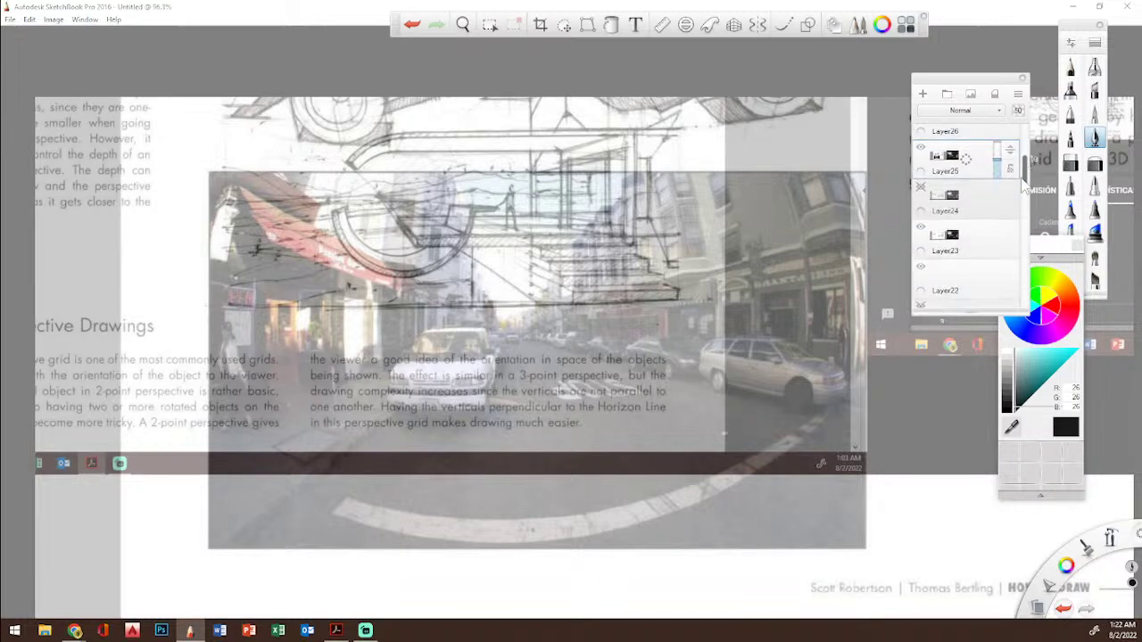
pyautogui.click(922, 226)
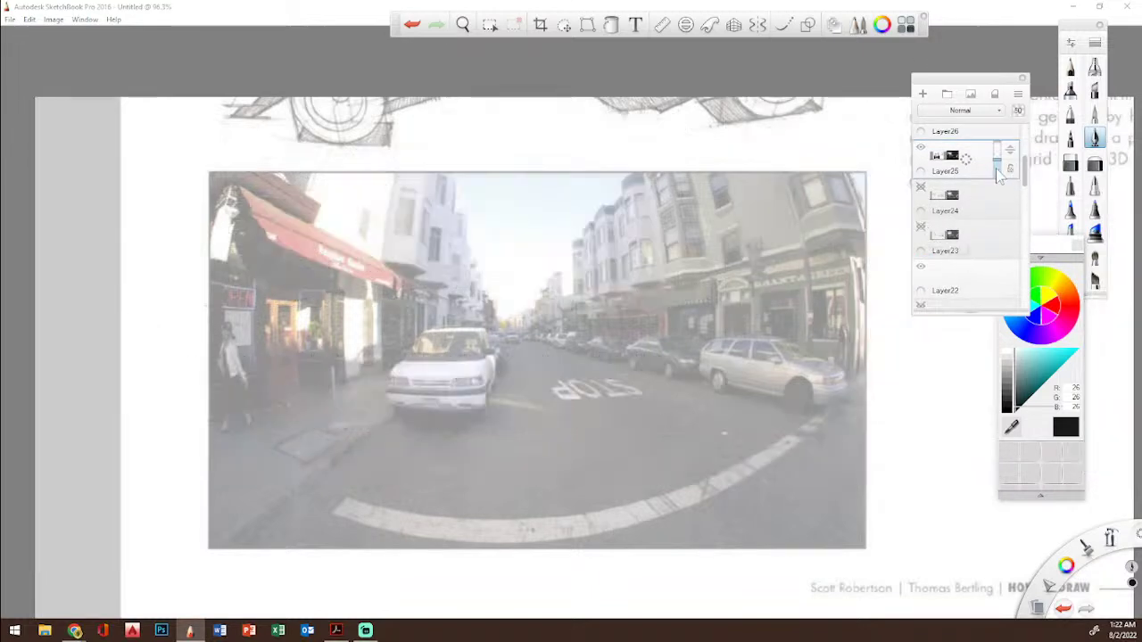
pyautogui.scroll(2, 1026, 178)
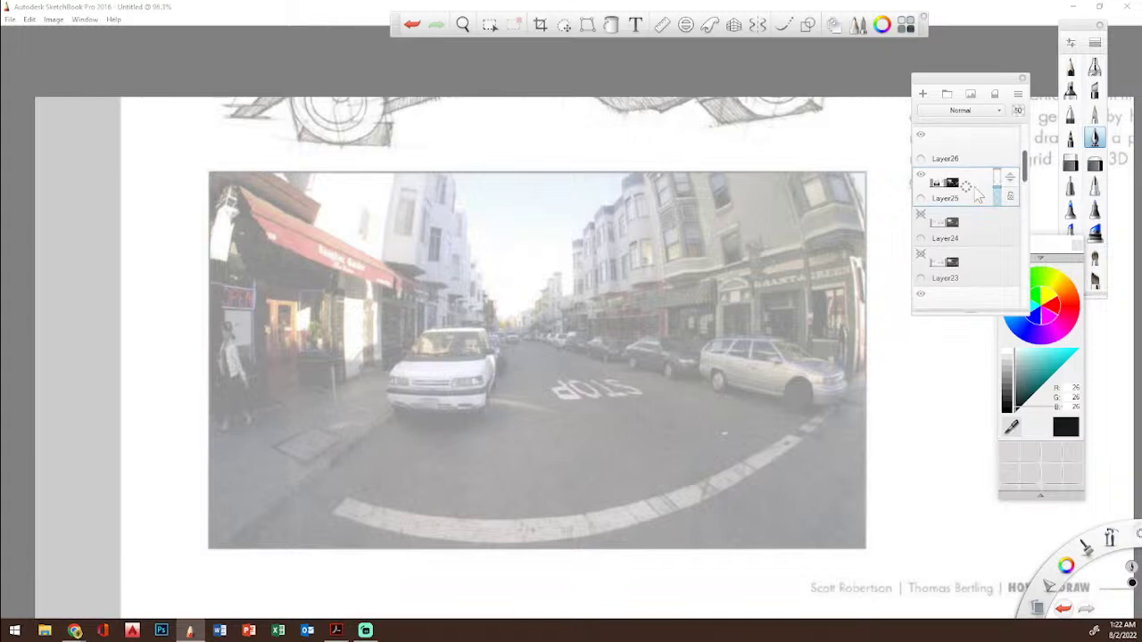
# Step: On the empty Layer26, draw a horizontal horizon line across the street photo through the vanishing point at the street's far end
pyautogui.click(965, 146)
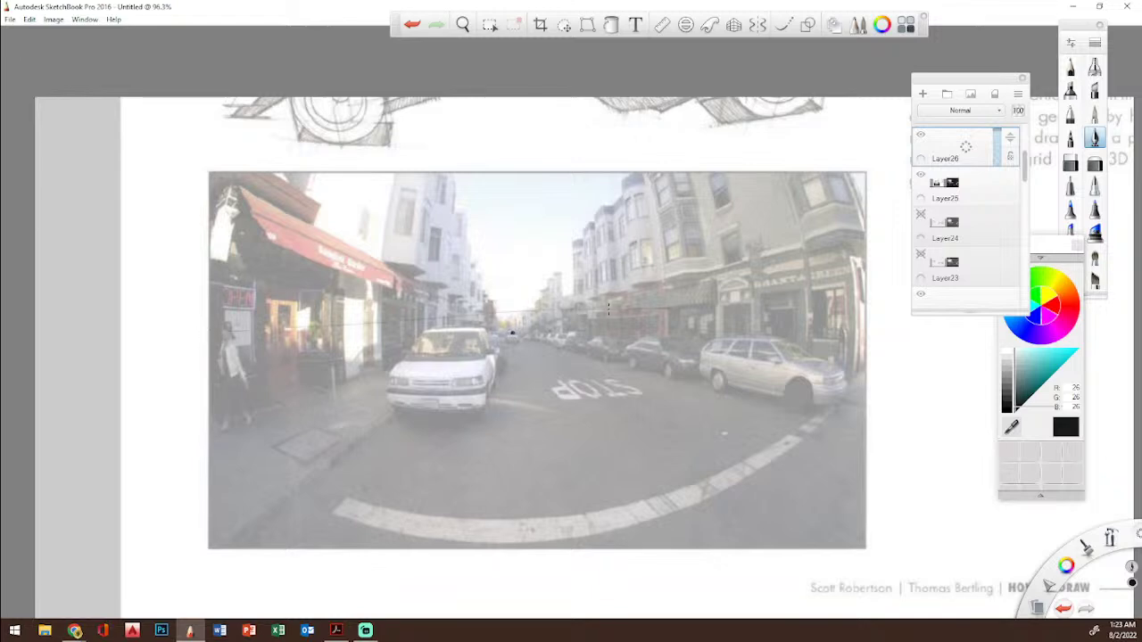
pyautogui.moveTo(202, 335)
pyautogui.mouseDown()
pyautogui.moveTo(443, 322)
pyautogui.moveTo(583, 327)
pyautogui.mouseUp()
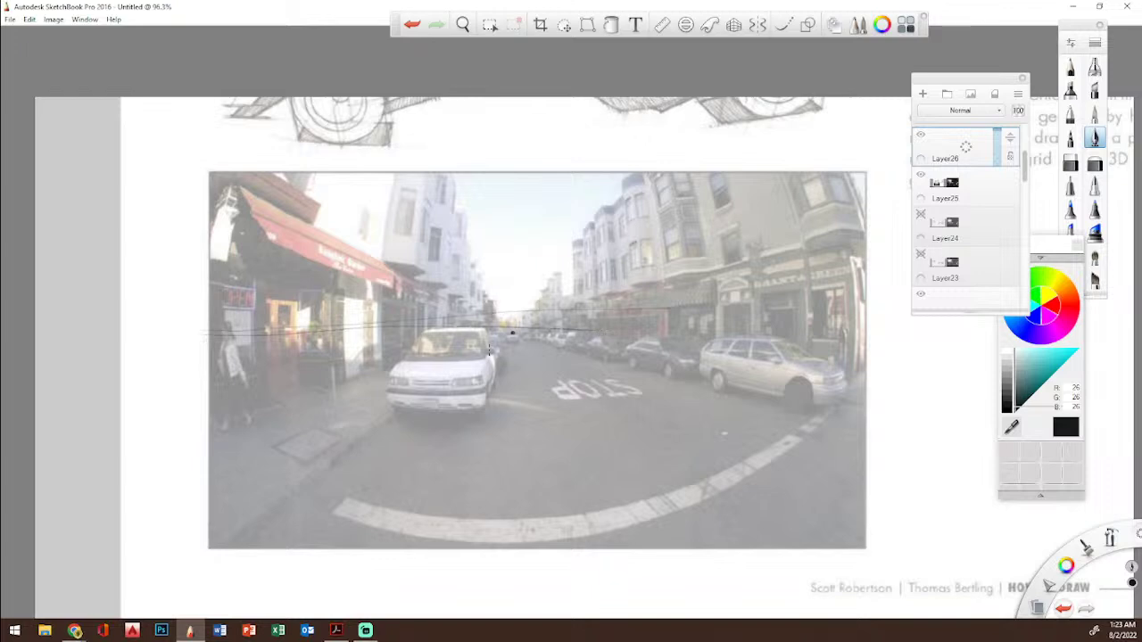
pyautogui.moveTo(513, 333)
pyautogui.mouseDown()
pyautogui.moveTo(160, 332)
pyautogui.moveTo(954, 334)
pyautogui.mouseUp()
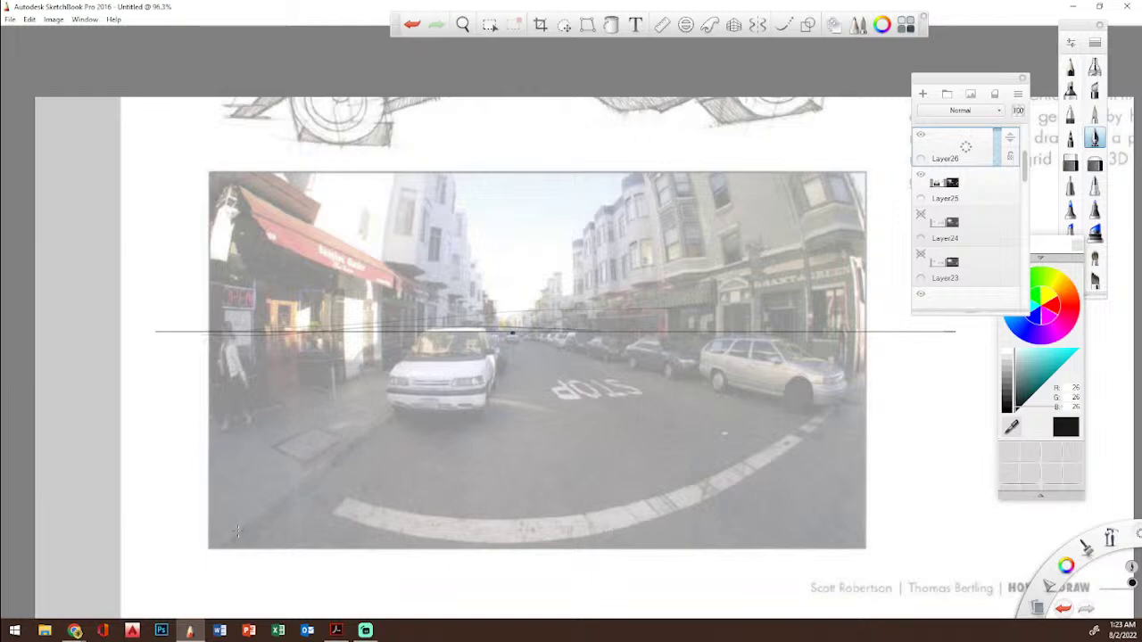
# Step: Draw straight guide lines from the vanishing point along both curbs, the building rooflines and the shopfronts of the street photo
pyautogui.moveTo(352, 448); pyautogui.dragTo(485, 355)
pyautogui.moveTo(526, 337); pyautogui.dragTo(780, 406)
pyautogui.moveTo(444, 287); pyautogui.dragTo(510, 332)
pyautogui.moveTo(451, 184)
pyautogui.mouseDown()
pyautogui.moveTo(499, 325)
pyautogui.moveTo(587, 238)
pyautogui.moveTo(574, 261)
pyautogui.moveTo(645, 168)
pyautogui.mouseUp()
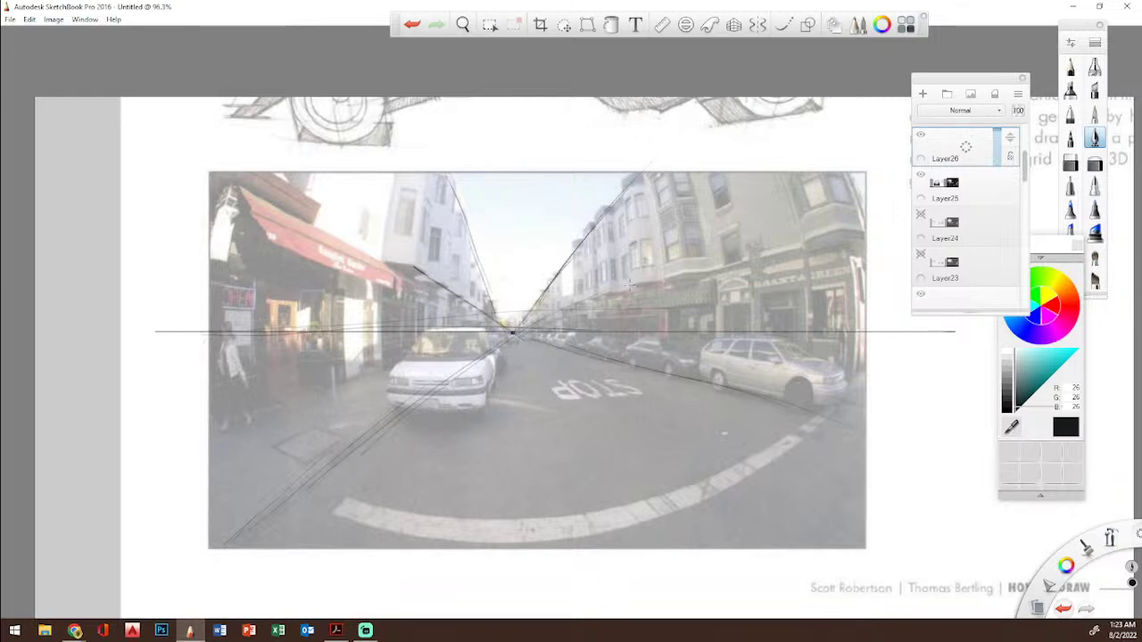
pyautogui.moveTo(557, 317); pyautogui.dragTo(851, 239)
# Step: Draw guide lines from the vanishing point along the STOP lettering on the road
pyautogui.moveTo(659, 403); pyautogui.dragTo(580, 363)
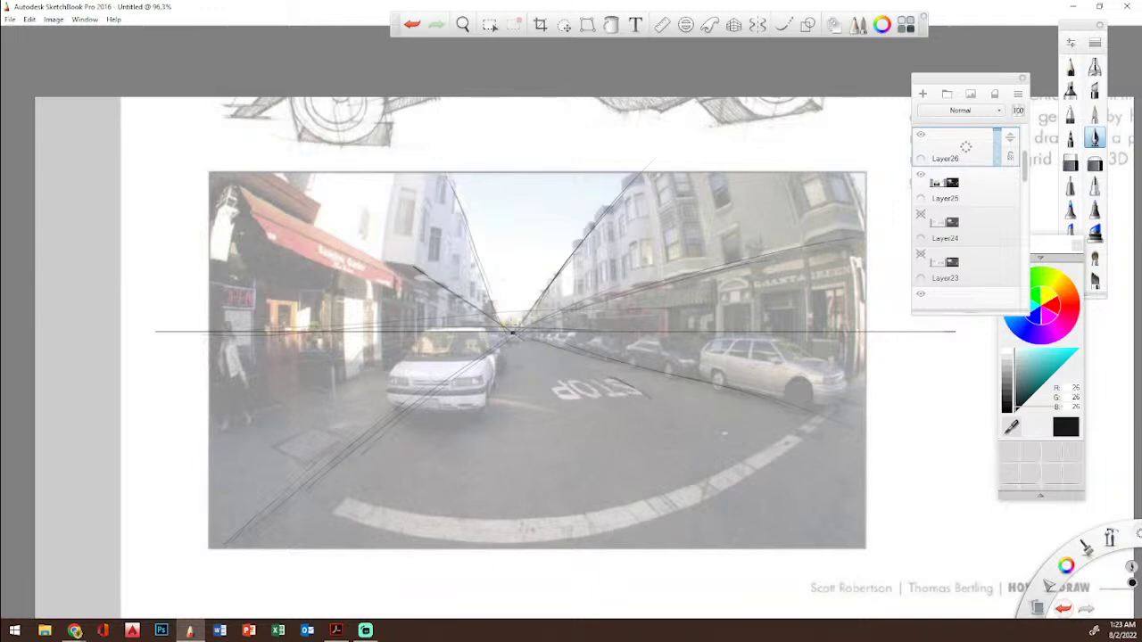
pyautogui.moveTo(548, 352); pyautogui.dragTo(641, 403)
pyautogui.moveTo(522, 338); pyautogui.dragTo(596, 382)
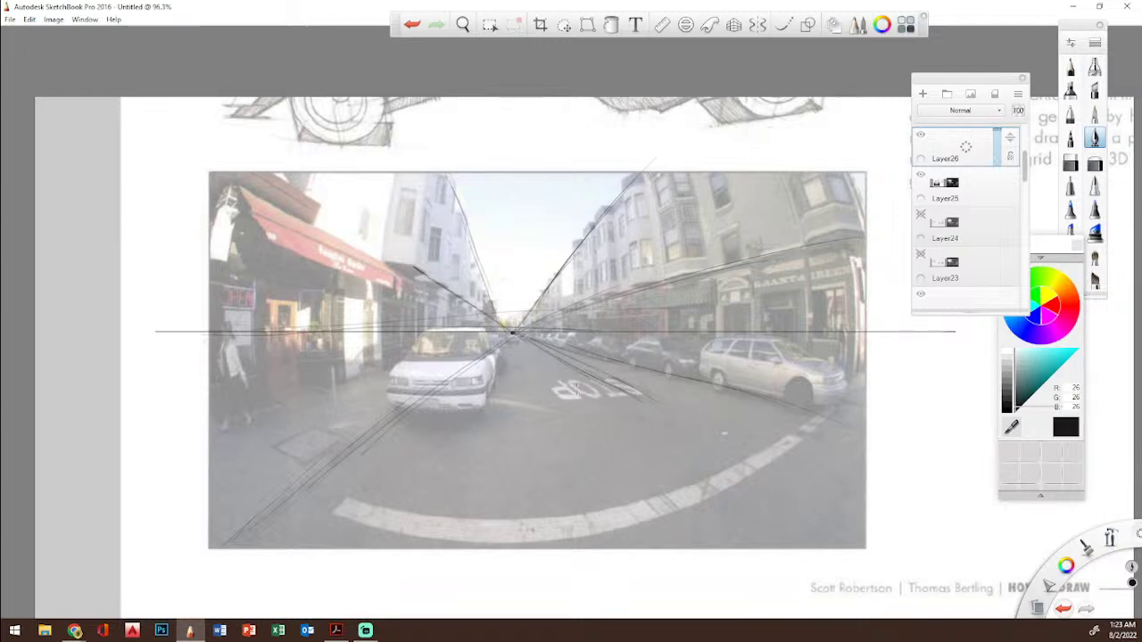
# Step: Draw further guide lines from the vanishing point across the road, along the base of the shops and toward the red awning
pyautogui.moveTo(541, 353)
pyautogui.mouseDown()
pyautogui.moveTo(613, 421)
pyautogui.moveTo(569, 412)
pyautogui.moveTo(576, 422)
pyautogui.mouseUp()
pyautogui.moveTo(512, 342); pyautogui.dragTo(460, 481)
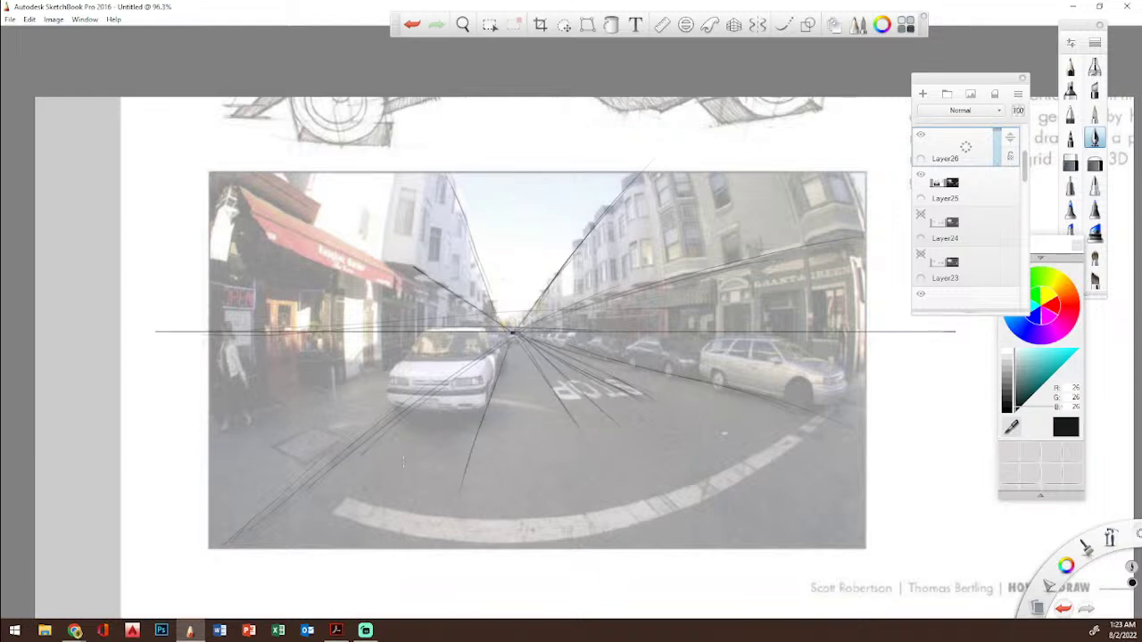
pyautogui.moveTo(251, 423); pyautogui.dragTo(382, 369)
pyautogui.moveTo(217, 436); pyautogui.dragTo(446, 347)
pyautogui.moveTo(316, 244); pyautogui.dragTo(424, 285)
# Step: Draw bowed vertical guide lines along the pale building edges behind the parked white car
pyautogui.moveTo(247, 201)
pyautogui.mouseDown()
pyautogui.moveTo(397, 282)
pyautogui.moveTo(373, 201)
pyautogui.moveTo(398, 227)
pyautogui.moveTo(380, 234)
pyautogui.moveTo(389, 201)
pyautogui.mouseUp()
pyautogui.moveTo(381, 293); pyautogui.dragTo(388, 201)
pyautogui.moveTo(382, 252)
pyautogui.mouseDown()
pyautogui.moveTo(402, 153)
pyautogui.moveTo(387, 214)
pyautogui.mouseUp()
pyautogui.moveTo(382, 328)
pyautogui.mouseDown()
pyautogui.moveTo(382, 291)
pyautogui.moveTo(402, 459)
pyautogui.mouseUp()
pyautogui.moveTo(421, 205); pyautogui.dragTo(411, 389)
pyautogui.moveTo(435, 161); pyautogui.dragTo(478, 92)
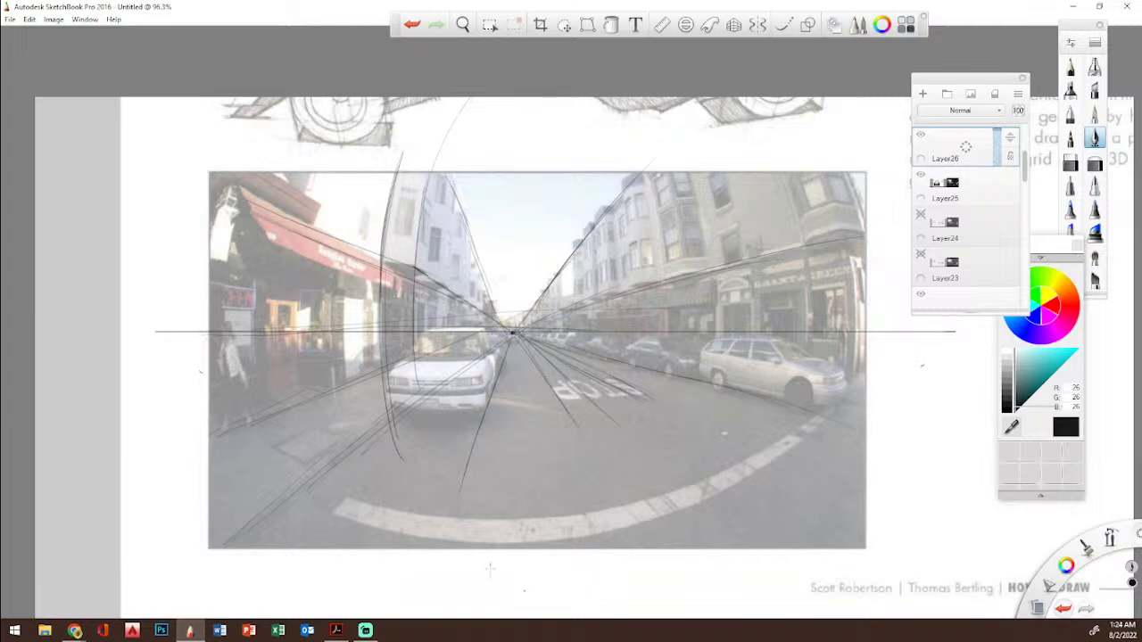
# Step: Draw bowed vertical guide lines over the row of buildings on the photo's right side, out to its edge
pyautogui.moveTo(783, 176); pyautogui.dragTo(808, 370)
pyautogui.moveTo(686, 162)
pyautogui.mouseDown()
pyautogui.moveTo(708, 234)
pyautogui.moveTo(719, 355)
pyautogui.mouseUp()
pyautogui.moveTo(644, 164); pyautogui.dragTo(666, 296)
pyautogui.moveTo(651, 211); pyautogui.dragTo(666, 362)
pyautogui.moveTo(619, 189); pyautogui.dragTo(632, 332)
pyautogui.moveTo(588, 201); pyautogui.dragTo(603, 334)
pyautogui.moveTo(584, 225); pyautogui.dragTo(589, 317)
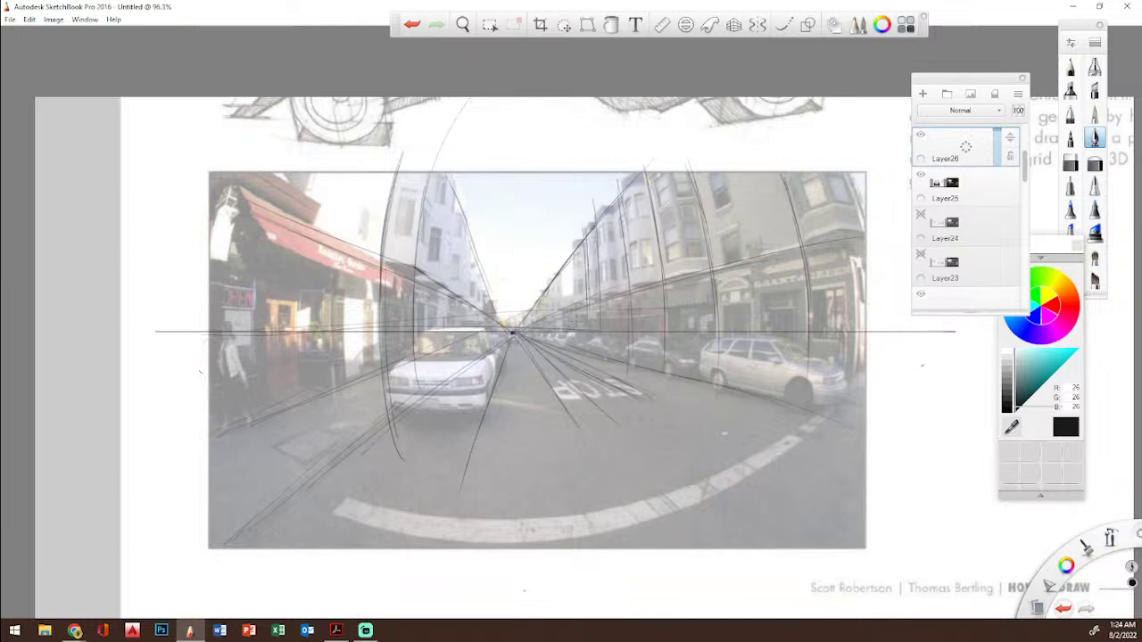
pyautogui.moveTo(842, 165); pyautogui.dragTo(860, 331)
# Step: Sketch a perspective box around the parked station wagon, with curved front edges and upright corners
pyautogui.moveTo(826, 378); pyautogui.dragTo(878, 354)
pyautogui.moveTo(818, 403); pyautogui.dragTo(872, 365)
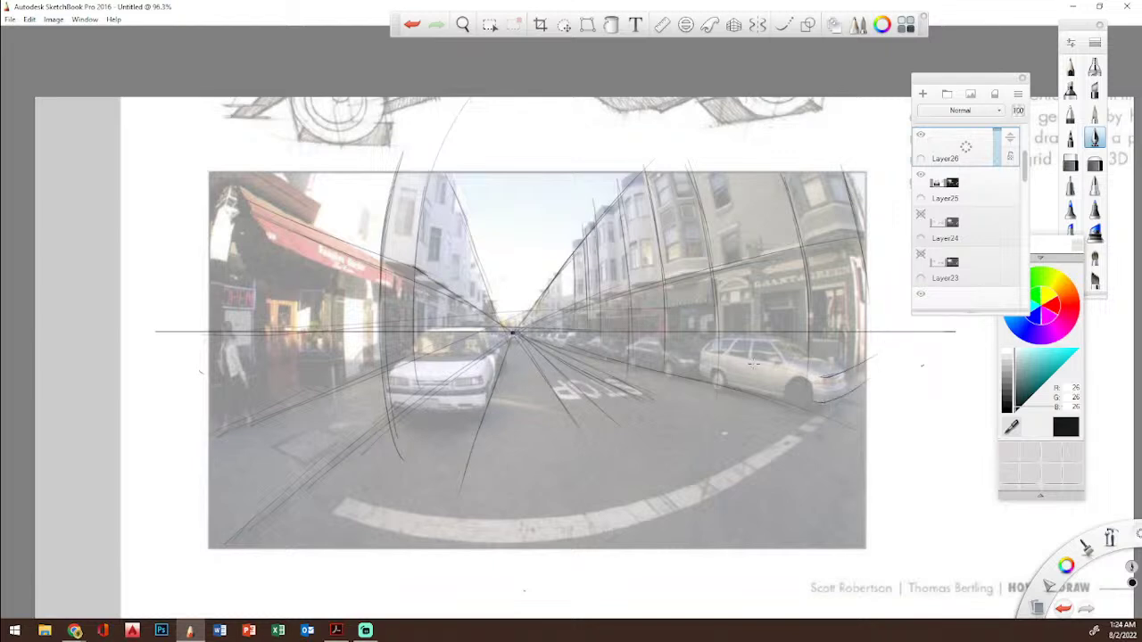
pyautogui.moveTo(689, 344); pyautogui.dragTo(813, 378)
pyautogui.moveTo(701, 344)
pyautogui.mouseDown()
pyautogui.moveTo(701, 389)
pyautogui.moveTo(809, 412)
pyautogui.moveTo(847, 369)
pyautogui.mouseUp()
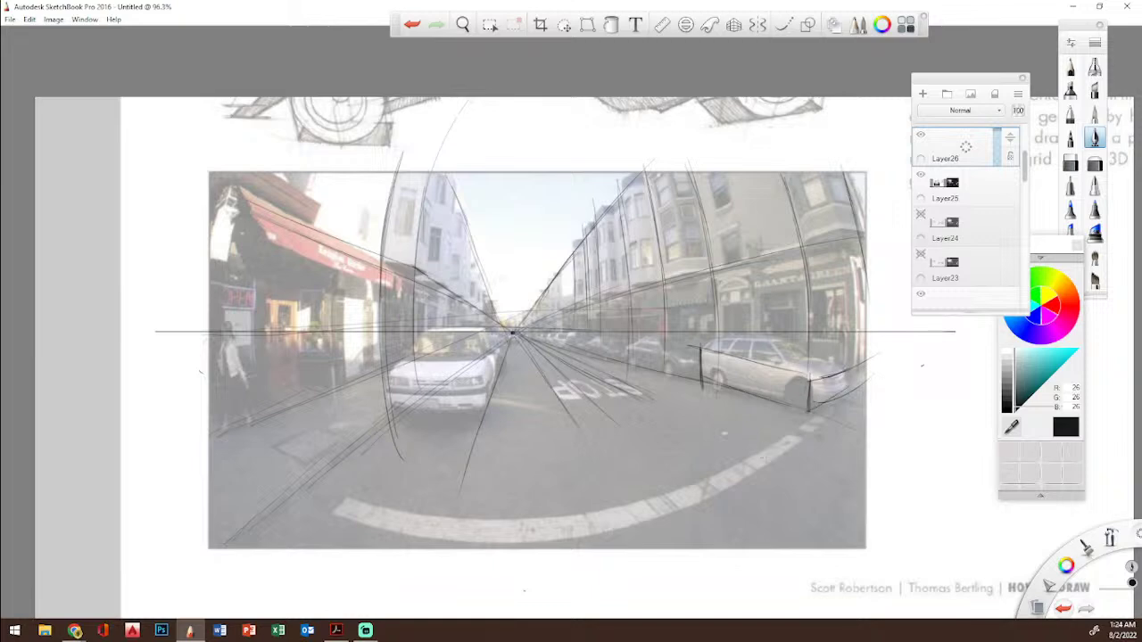
# Step: Trace both edges of the curved white road stripe and add further curved cross lines over the street behind it
pyautogui.moveTo(361, 499)
pyautogui.mouseDown()
pyautogui.moveTo(399, 514)
pyautogui.moveTo(526, 519)
pyautogui.moveTo(648, 495)
pyautogui.moveTo(744, 457)
pyautogui.moveTo(887, 339)
pyautogui.mouseUp()
pyautogui.moveTo(335, 511)
pyautogui.mouseDown()
pyautogui.moveTo(409, 533)
pyautogui.moveTo(580, 530)
pyautogui.moveTo(689, 504)
pyautogui.moveTo(877, 386)
pyautogui.mouseUp()
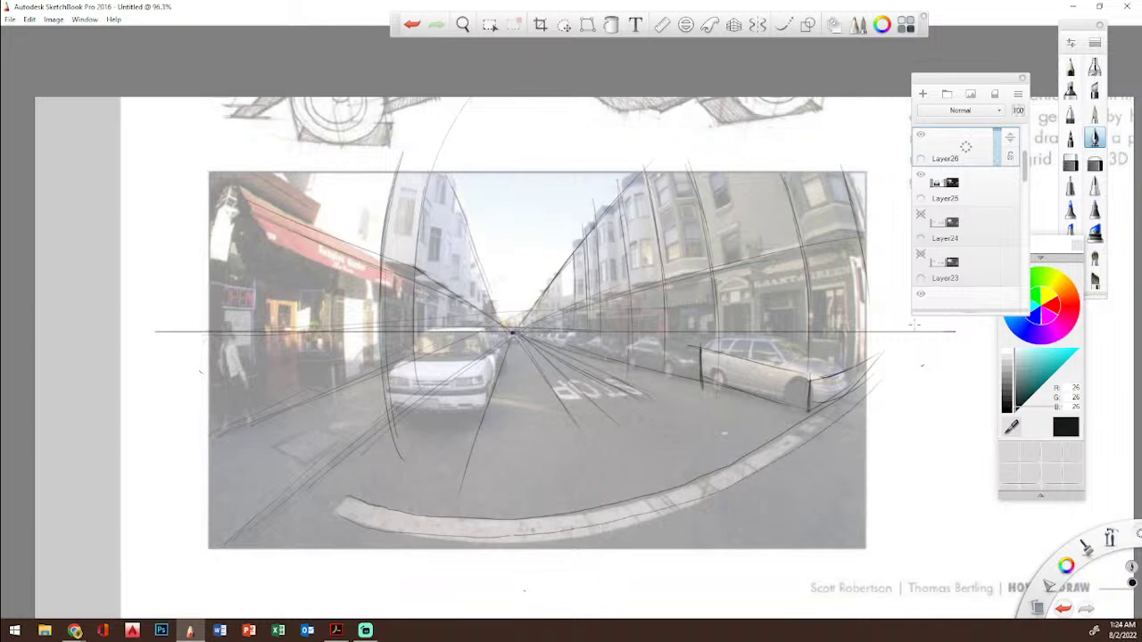
pyautogui.moveTo(269, 440); pyautogui.dragTo(317, 470)
pyautogui.moveTo(311, 418); pyautogui.dragTo(359, 445)
pyautogui.moveTo(533, 484)
pyautogui.mouseDown()
pyautogui.moveTo(622, 468)
pyautogui.moveTo(836, 358)
pyautogui.mouseUp()
pyautogui.moveTo(362, 443)
pyautogui.mouseDown()
pyautogui.moveTo(644, 421)
pyautogui.moveTo(689, 396)
pyautogui.mouseUp()
pyautogui.moveTo(365, 403)
pyautogui.mouseDown()
pyautogui.moveTo(554, 412)
pyautogui.moveTo(682, 360)
pyautogui.mouseUp()
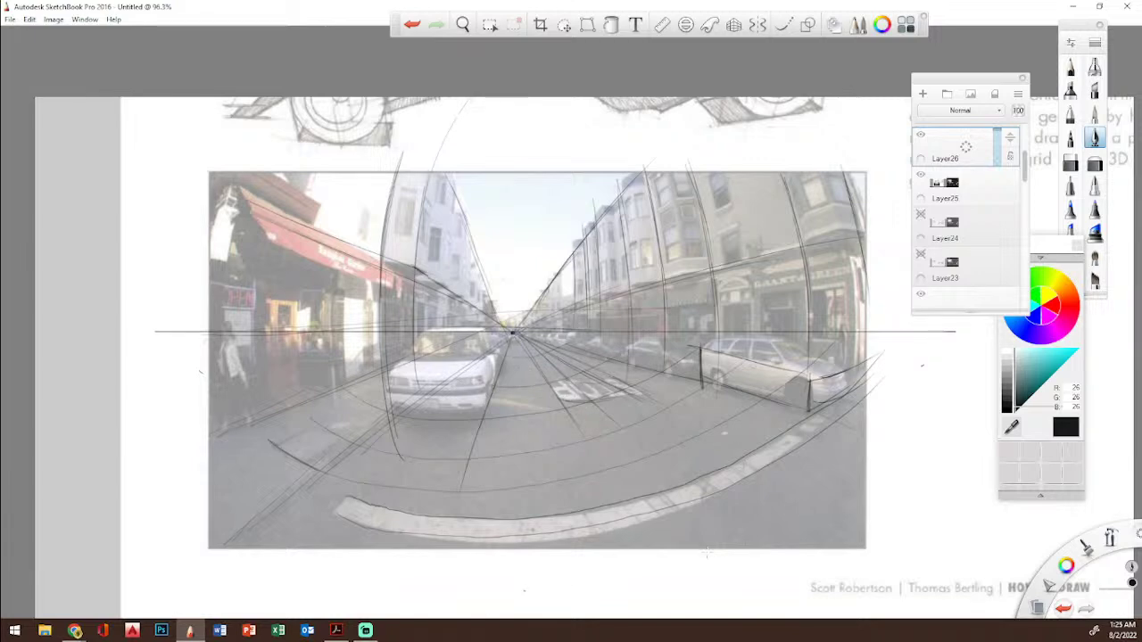
# Step: Draw bowed vertical guide lines over the red-awning shopfront, from the photo's edge to the last shop window
pyautogui.moveTo(219, 362); pyautogui.dragTo(218, 244)
pyautogui.moveTo(326, 190); pyautogui.dragTo(312, 241)
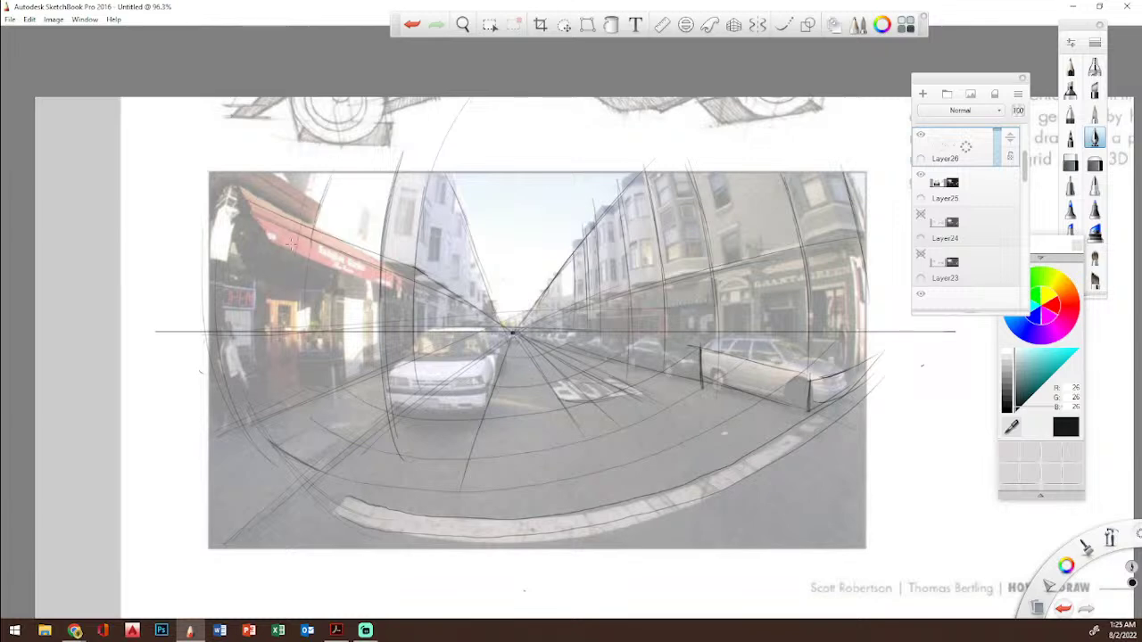
pyautogui.moveTo(310, 156); pyautogui.dragTo(286, 239)
pyautogui.moveTo(242, 202); pyautogui.dragTo(228, 351)
pyautogui.moveTo(238, 251)
pyautogui.mouseDown()
pyautogui.moveTo(231, 300)
pyautogui.moveTo(265, 409)
pyautogui.mouseUp()
pyautogui.moveTo(300, 278); pyautogui.dragTo(298, 406)
pyautogui.moveTo(327, 357)
pyautogui.mouseDown()
pyautogui.moveTo(345, 276)
pyautogui.moveTo(339, 391)
pyautogui.mouseUp()
pyautogui.moveTo(342, 235); pyautogui.dragTo(339, 307)
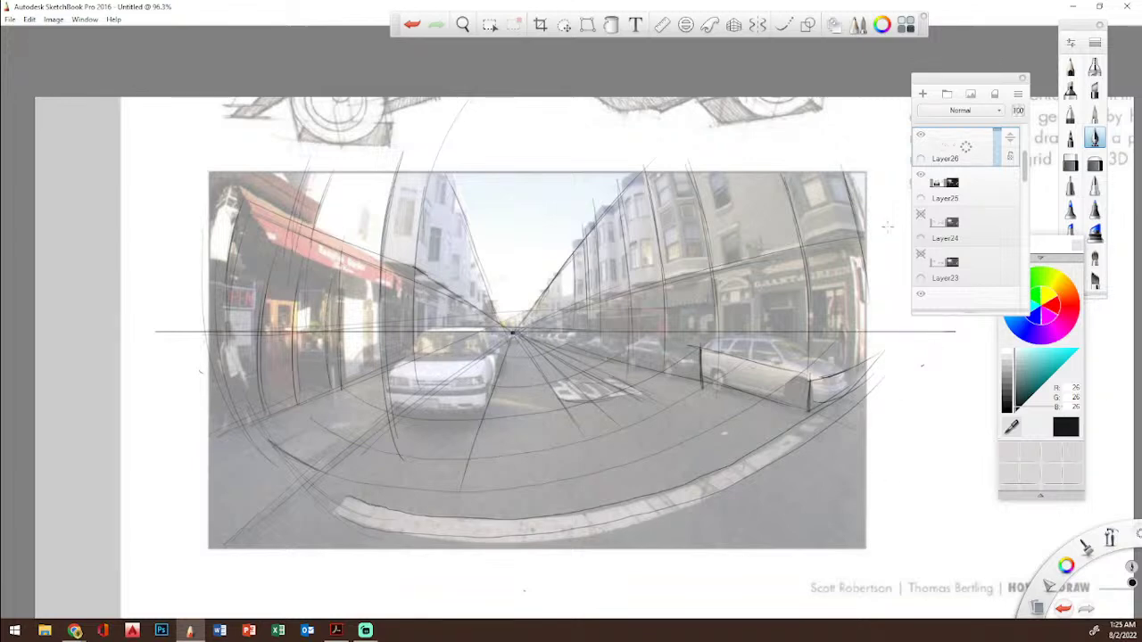
# Step: Hide the photo on Layer25, fade the guide lines on Layer26, add a new layer above and choose black
pyautogui.click(921, 174)
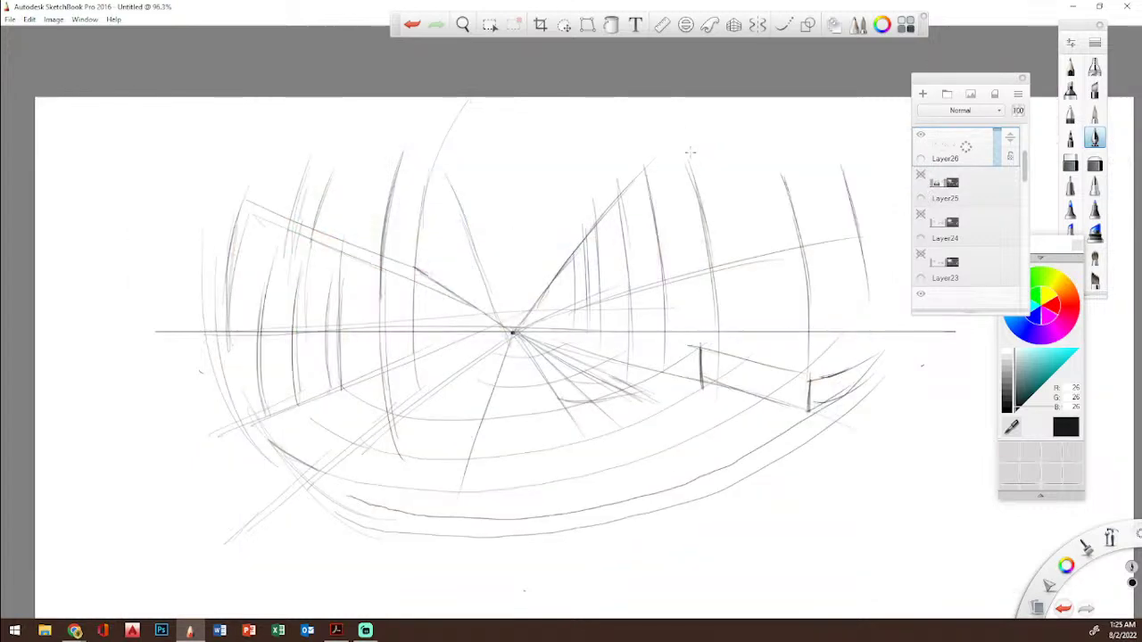
pyautogui.moveTo(997, 143); pyautogui.dragTo(1000, 164)
pyautogui.click(924, 94)
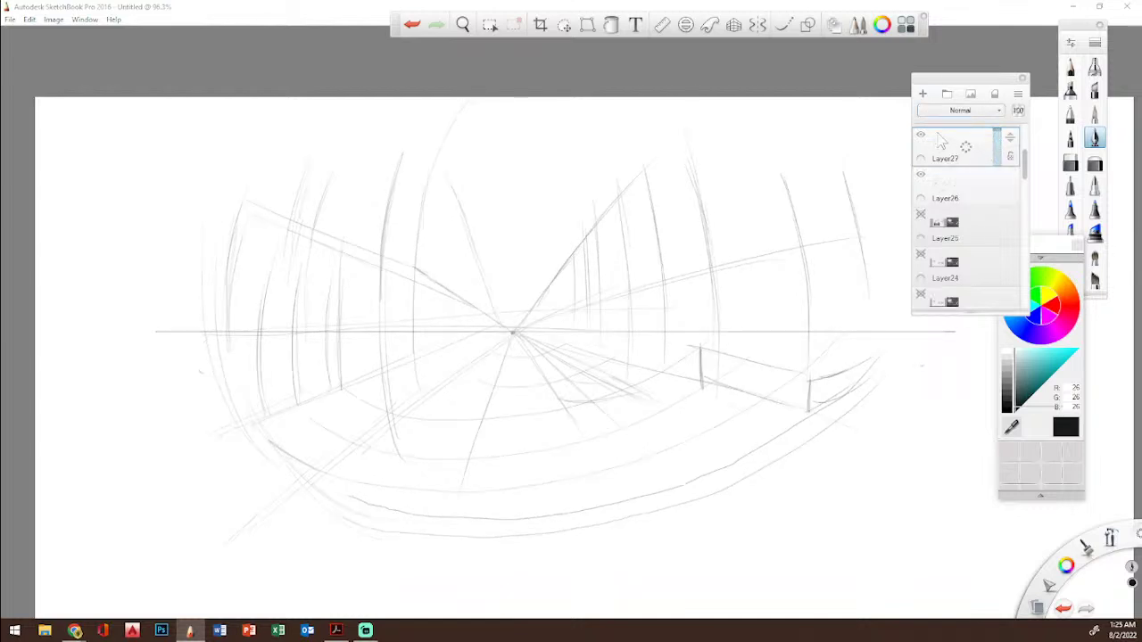
pyautogui.click(1010, 408)
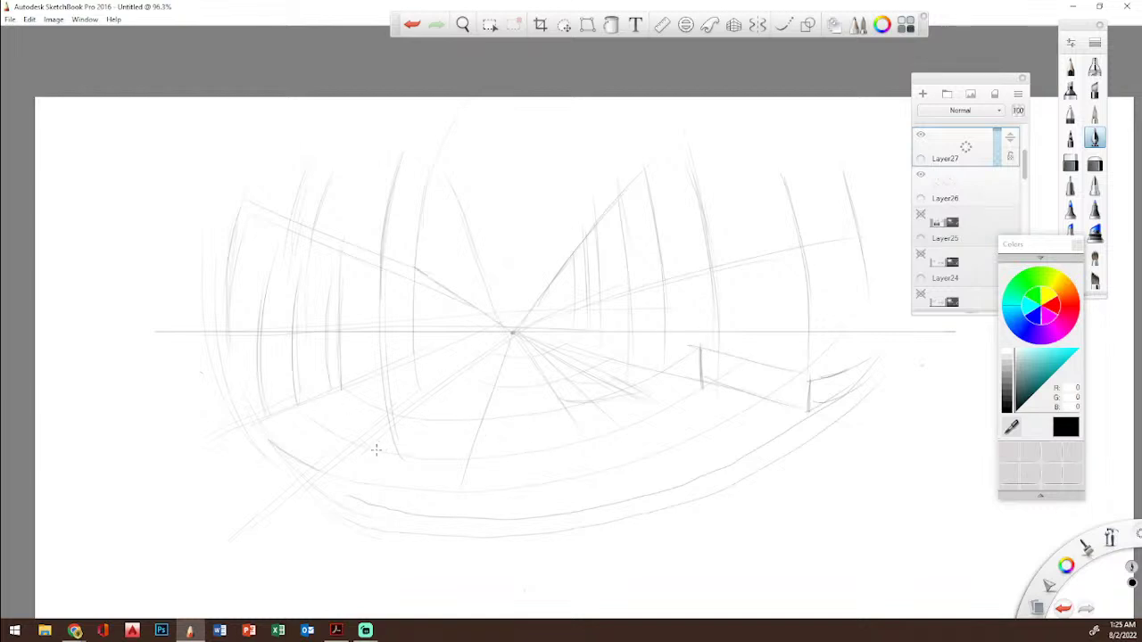
# Step: Sketch a tall standing figure leaning along the curved verticals on the left side of the grid
pyautogui.moveTo(291, 400)
pyautogui.mouseDown()
pyautogui.moveTo(301, 276)
pyautogui.moveTo(297, 398)
pyautogui.moveTo(308, 263)
pyautogui.moveTo(263, 307)
pyautogui.moveTo(316, 220)
pyautogui.mouseUp()
pyautogui.moveTo(297, 252)
pyautogui.mouseDown()
pyautogui.moveTo(305, 238)
pyautogui.moveTo(317, 294)
pyautogui.mouseUp()
pyautogui.moveTo(274, 256)
pyautogui.mouseDown()
pyautogui.moveTo(294, 312)
pyautogui.moveTo(291, 396)
pyautogui.mouseUp()
pyautogui.moveTo(272, 324); pyautogui.dragTo(264, 418)
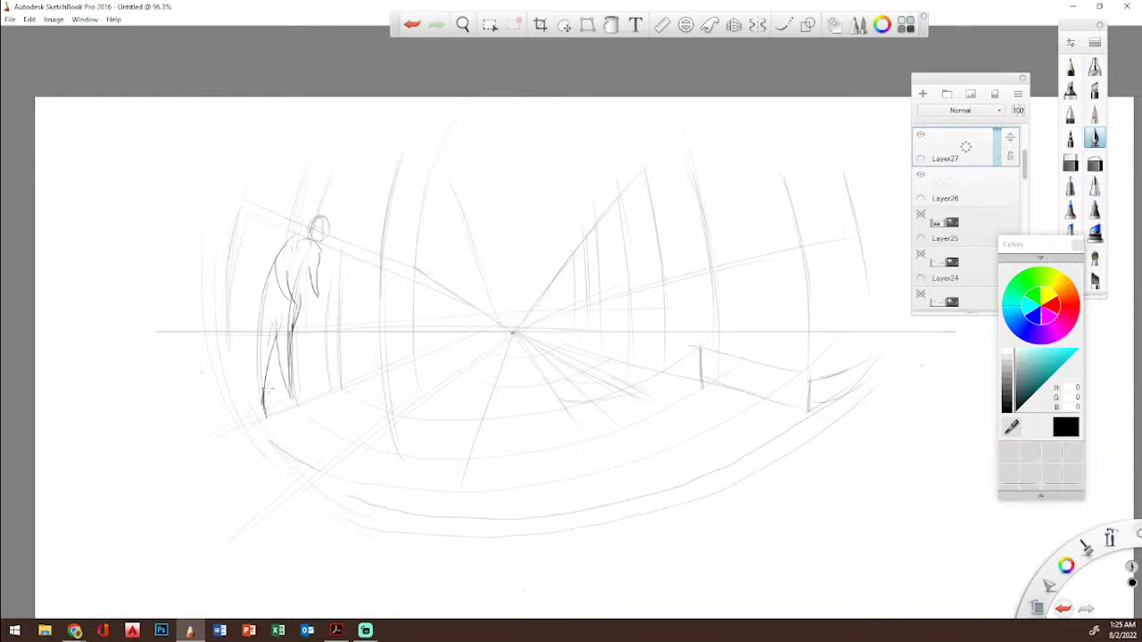
# Step: Sketch a small dog with a raised tail on the floor beside the standing figure
pyautogui.moveTo(355, 417); pyautogui.dragTo(358, 440)
pyautogui.moveTo(354, 378); pyautogui.dragTo(357, 437)
pyautogui.moveTo(355, 355)
pyautogui.mouseDown()
pyautogui.moveTo(358, 441)
pyautogui.moveTo(364, 407)
pyautogui.moveTo(382, 414)
pyautogui.moveTo(379, 376)
pyautogui.moveTo(404, 422)
pyautogui.mouseUp()
pyautogui.moveTo(358, 380)
pyautogui.mouseDown()
pyautogui.moveTo(409, 385)
pyautogui.moveTo(397, 414)
pyautogui.moveTo(407, 453)
pyautogui.mouseUp()
pyautogui.moveTo(414, 401)
pyautogui.mouseDown()
pyautogui.moveTo(409, 440)
pyautogui.moveTo(423, 389)
pyautogui.moveTo(432, 415)
pyautogui.moveTo(433, 371)
pyautogui.moveTo(451, 377)
pyautogui.moveTo(424, 367)
pyautogui.moveTo(428, 415)
pyautogui.moveTo(441, 407)
pyautogui.mouseUp()
pyautogui.moveTo(398, 396); pyautogui.dragTo(405, 406)
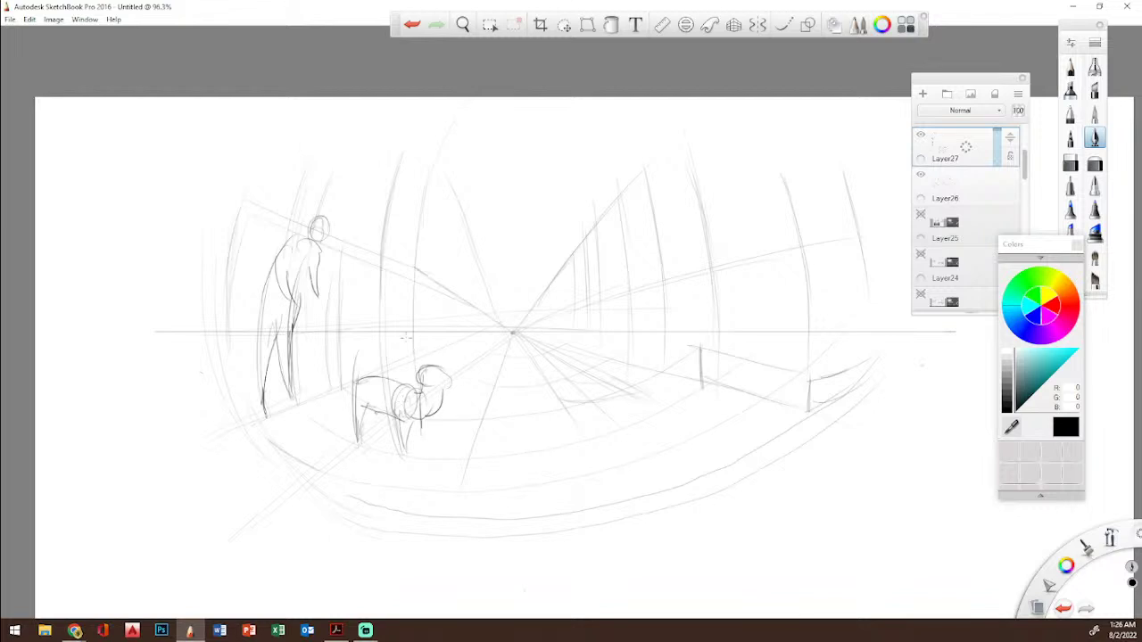
pyautogui.moveTo(364, 357)
pyautogui.mouseDown()
pyautogui.moveTo(360, 381)
pyautogui.moveTo(367, 361)
pyautogui.mouseUp()
# Step: Draw a large bone curving across the foreground floor and add a collar to the standing figure
pyautogui.moveTo(460, 470)
pyautogui.mouseDown()
pyautogui.moveTo(480, 463)
pyautogui.moveTo(467, 502)
pyautogui.moveTo(491, 504)
pyautogui.moveTo(635, 472)
pyautogui.moveTo(610, 455)
pyautogui.mouseUp()
pyautogui.moveTo(522, 467)
pyautogui.mouseDown()
pyautogui.moveTo(619, 443)
pyautogui.moveTo(642, 417)
pyautogui.moveTo(674, 444)
pyautogui.moveTo(633, 475)
pyautogui.mouseUp()
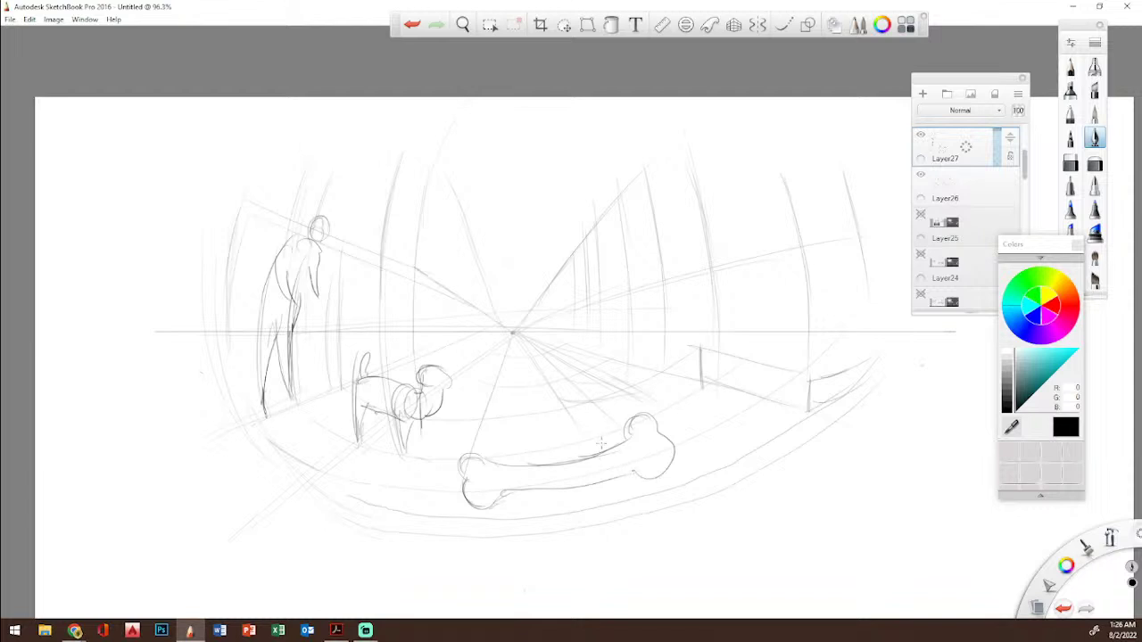
pyautogui.moveTo(318, 244); pyautogui.dragTo(307, 246)
# Step: Strengthen the far wall edges and draw a tall door with a knob on the right wall of the scene
pyautogui.moveTo(437, 164); pyautogui.dragTo(489, 294)
pyautogui.moveTo(627, 355)
pyautogui.mouseDown()
pyautogui.moveTo(626, 295)
pyautogui.moveTo(627, 348)
pyautogui.moveTo(630, 330)
pyautogui.mouseUp()
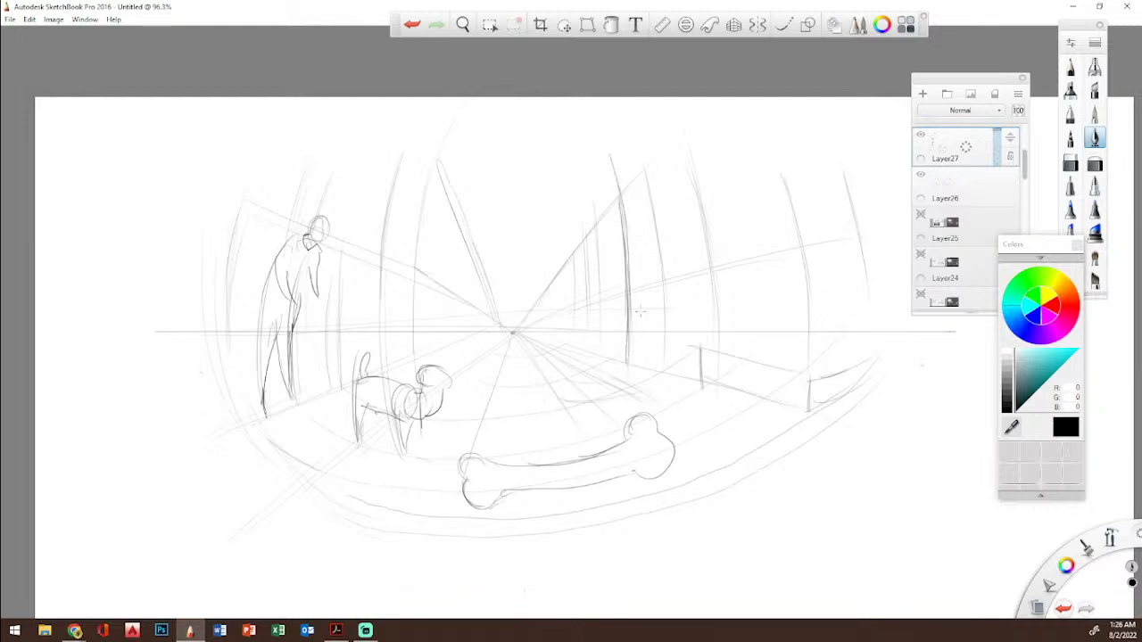
pyautogui.moveTo(690, 166); pyautogui.dragTo(705, 323)
pyautogui.moveTo(619, 160); pyautogui.dragTo(680, 116)
pyautogui.moveTo(680, 110)
pyautogui.mouseDown()
pyautogui.moveTo(700, 270)
pyautogui.moveTo(688, 241)
pyautogui.moveTo(698, 257)
pyautogui.moveTo(692, 246)
pyautogui.moveTo(678, 271)
pyautogui.moveTo(689, 257)
pyautogui.moveTo(665, 257)
pyautogui.mouseUp()
# Step: Draw an arched mouse hole at the base of the right wall, below the door knob
pyautogui.moveTo(701, 382)
pyautogui.mouseDown()
pyautogui.moveTo(714, 344)
pyautogui.moveTo(731, 357)
pyautogui.moveTo(734, 386)
pyautogui.mouseUp()
pyautogui.moveTo(701, 351)
pyautogui.mouseDown()
pyautogui.moveTo(712, 340)
pyautogui.moveTo(734, 382)
pyautogui.moveTo(706, 386)
pyautogui.moveTo(733, 387)
pyautogui.mouseUp()
pyautogui.moveTo(734, 348); pyautogui.dragTo(733, 371)
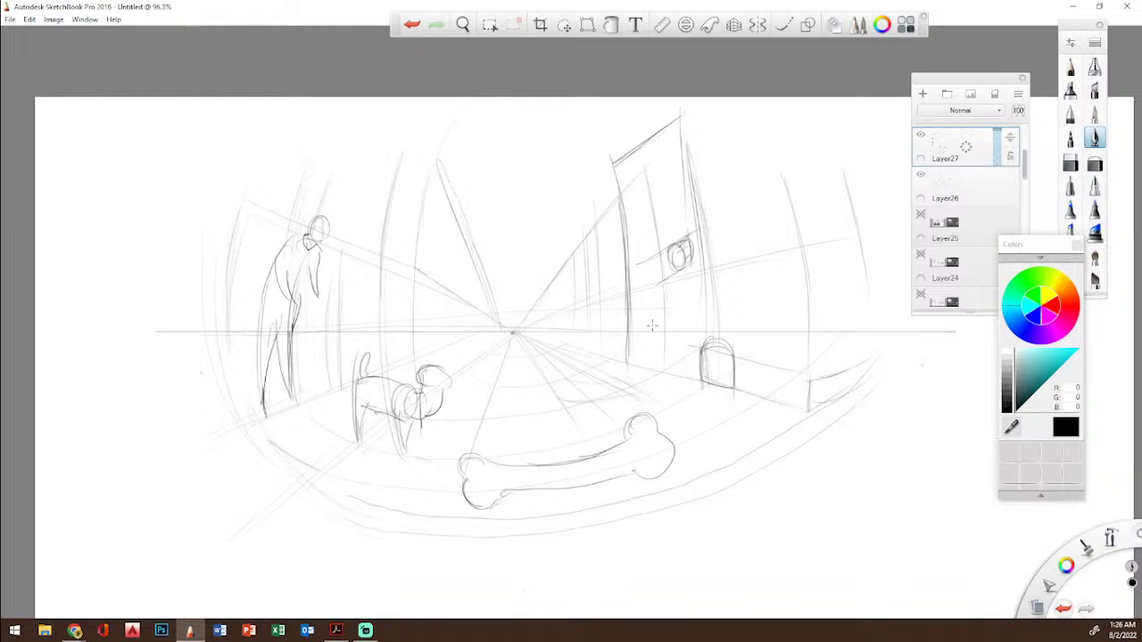
# Step: Add the dog's front leg and face details, and sketch a mouse coming out of the arched hole
pyautogui.moveTo(416, 427); pyautogui.dragTo(442, 448)
pyautogui.moveTo(440, 380)
pyautogui.mouseDown()
pyautogui.moveTo(436, 393)
pyautogui.moveTo(421, 384)
pyautogui.moveTo(432, 373)
pyautogui.moveTo(441, 394)
pyautogui.moveTo(444, 378)
pyautogui.mouseUp()
pyautogui.moveTo(692, 375)
pyautogui.mouseDown()
pyautogui.moveTo(683, 393)
pyautogui.moveTo(694, 396)
pyautogui.moveTo(710, 373)
pyautogui.moveTo(672, 398)
pyautogui.moveTo(698, 394)
pyautogui.moveTo(671, 391)
pyautogui.moveTo(684, 389)
pyautogui.mouseUp()
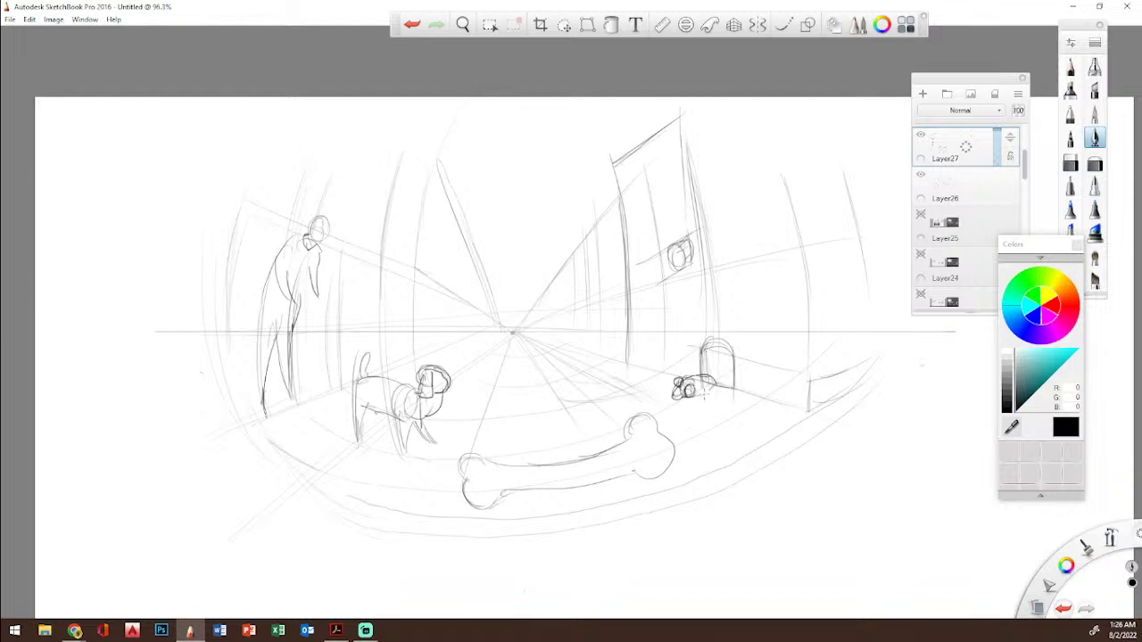
pyautogui.moveTo(717, 382)
pyautogui.mouseDown()
pyautogui.moveTo(726, 379)
pyautogui.moveTo(714, 386)
pyautogui.mouseUp()
# Step: Draw the bowed sides of a tall opening at the scene's right end, with a baseboard along its foot
pyautogui.moveTo(788, 136); pyautogui.dragTo(806, 341)
pyautogui.moveTo(789, 191); pyautogui.dragTo(808, 408)
pyautogui.moveTo(846, 125)
pyautogui.mouseDown()
pyautogui.moveTo(859, 330)
pyautogui.moveTo(847, 404)
pyautogui.moveTo(808, 375)
pyautogui.moveTo(864, 348)
pyautogui.mouseUp()
pyautogui.moveTo(813, 394)
pyautogui.mouseDown()
pyautogui.moveTo(811, 408)
pyautogui.moveTo(856, 380)
pyautogui.mouseUp()
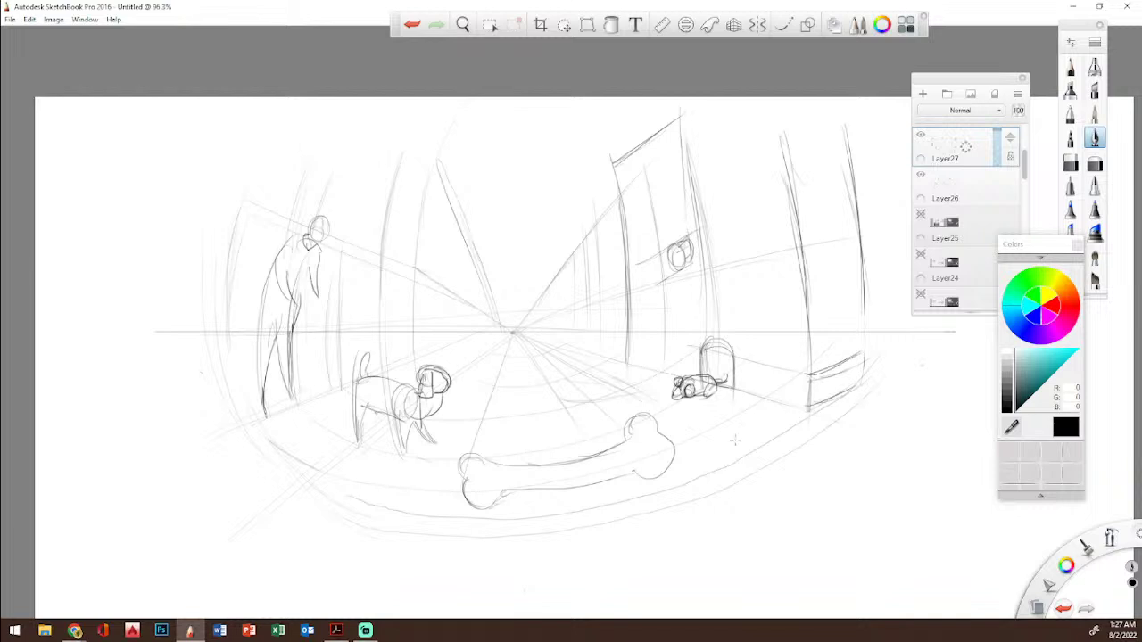
# Step: Draw floorboard lines radiating from the vanishing point past the bone and dog into the foreground
pyautogui.moveTo(515, 333); pyautogui.dragTo(584, 445)
pyautogui.moveTo(540, 373); pyautogui.dragTo(580, 440)
pyautogui.moveTo(623, 507); pyautogui.dragTo(649, 553)
pyautogui.moveTo(512, 334); pyautogui.dragTo(514, 451)
pyautogui.moveTo(520, 501); pyautogui.dragTo(518, 574)
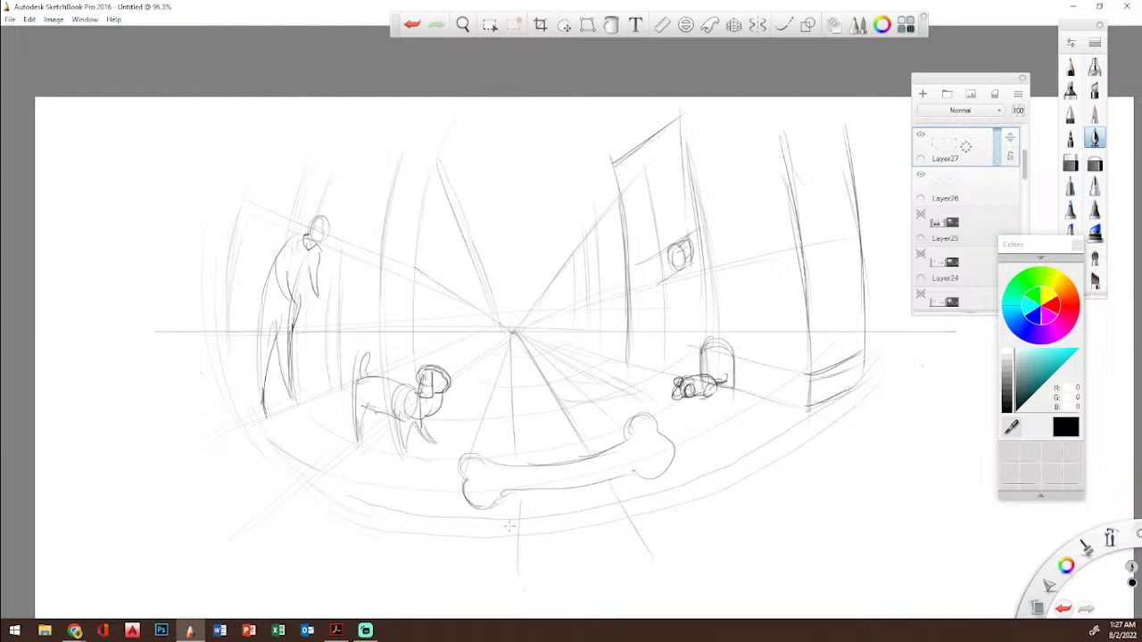
pyautogui.moveTo(500, 341); pyautogui.dragTo(467, 456)
pyautogui.moveTo(363, 547); pyautogui.dragTo(413, 446)
pyautogui.moveTo(250, 517); pyautogui.dragTo(359, 446)
# Step: Draw curved cross lines on the floor under the dog, below the bone and near the far end
pyautogui.moveTo(286, 502); pyautogui.dragTo(363, 518)
pyautogui.moveTo(356, 447); pyautogui.dragTo(430, 457)
pyautogui.moveTo(326, 514)
pyautogui.mouseDown()
pyautogui.moveTo(527, 539)
pyautogui.moveTo(678, 526)
pyautogui.moveTo(784, 479)
pyautogui.mouseUp()
pyautogui.moveTo(656, 452); pyautogui.dragTo(758, 407)
pyautogui.moveTo(490, 387)
pyautogui.mouseDown()
pyautogui.moveTo(548, 377)
pyautogui.moveTo(576, 298)
pyautogui.moveTo(578, 361)
pyautogui.moveTo(584, 292)
pyautogui.moveTo(579, 364)
pyautogui.mouseUp()
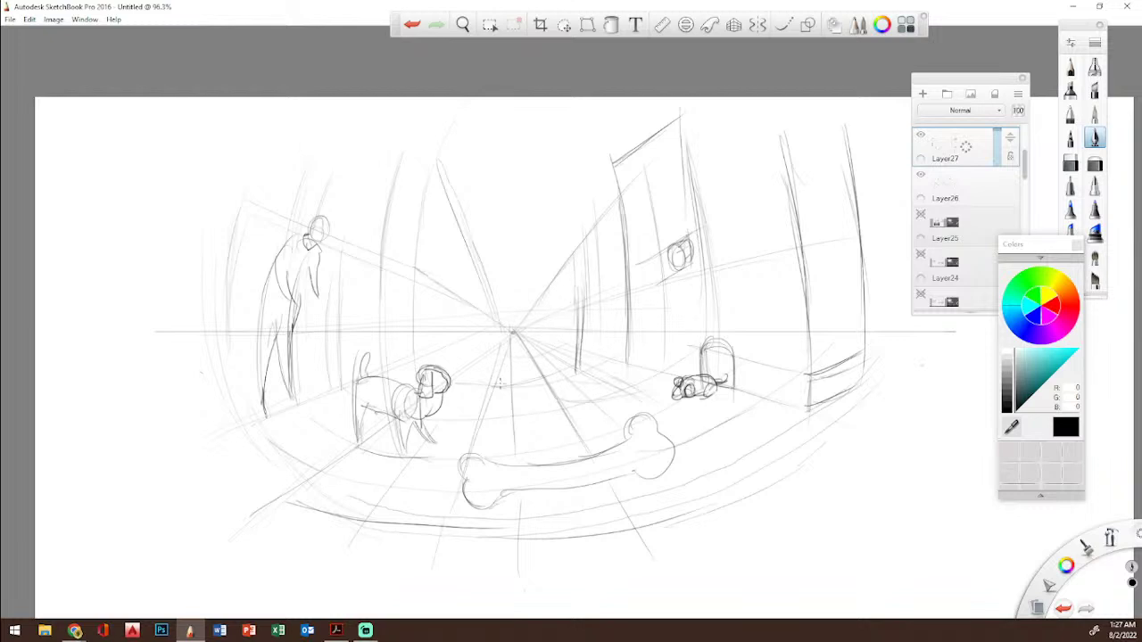
# Step: Draw a pair of rectangular door frames side by side at the far end around the vanishing point
pyautogui.moveTo(513, 337)
pyautogui.mouseDown()
pyautogui.moveTo(516, 374)
pyautogui.moveTo(512, 300)
pyautogui.moveTo(524, 275)
pyautogui.moveTo(511, 282)
pyautogui.moveTo(550, 281)
pyautogui.moveTo(521, 265)
pyautogui.moveTo(566, 265)
pyautogui.moveTo(525, 255)
pyautogui.moveTo(576, 260)
pyautogui.mouseUp()
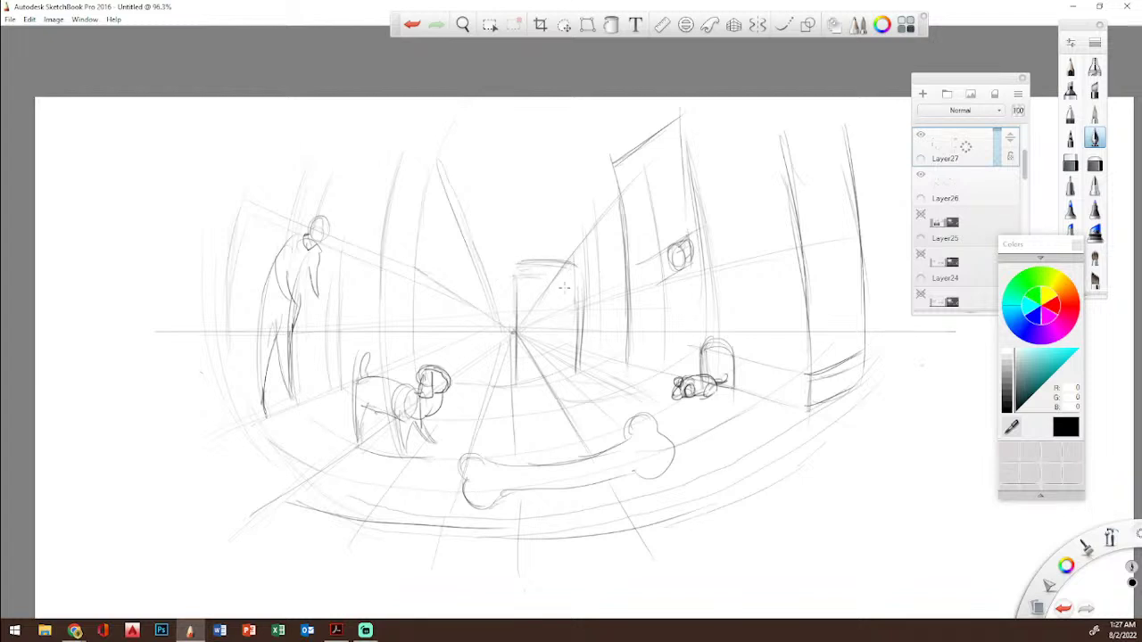
pyautogui.moveTo(476, 279)
pyautogui.mouseDown()
pyautogui.moveTo(501, 262)
pyautogui.moveTo(465, 258)
pyautogui.moveTo(459, 371)
pyautogui.mouseUp()
pyautogui.moveTo(467, 261)
pyautogui.mouseDown()
pyautogui.moveTo(469, 376)
pyautogui.moveTo(476, 286)
pyautogui.moveTo(508, 264)
pyautogui.mouseUp()
pyautogui.moveTo(508, 275)
pyautogui.mouseDown()
pyautogui.moveTo(506, 381)
pyautogui.moveTo(518, 393)
pyautogui.mouseUp()
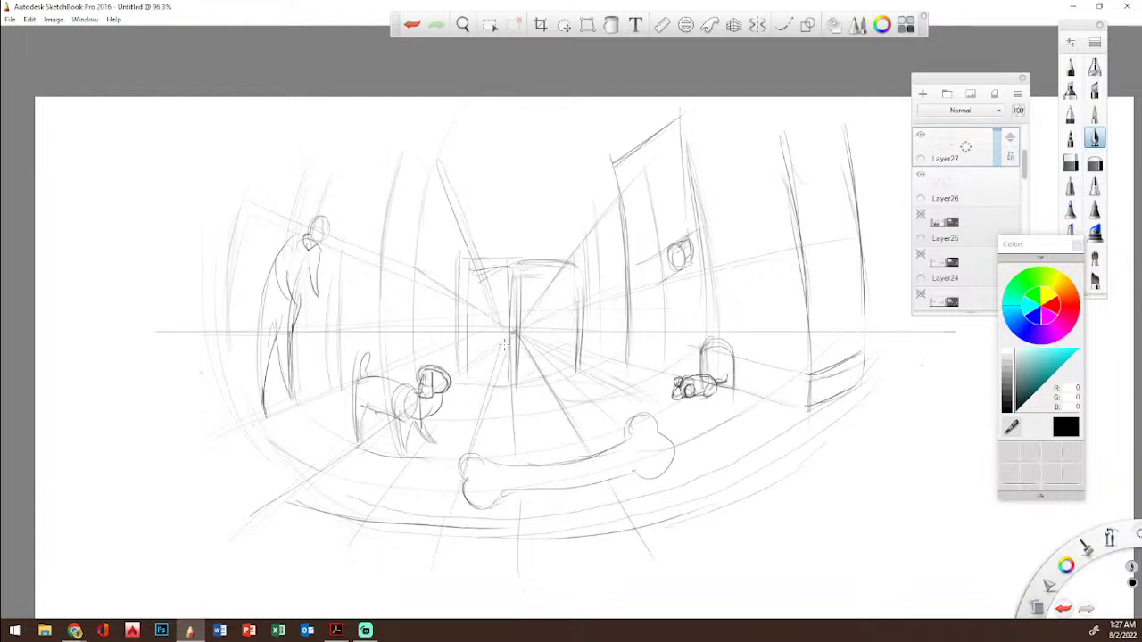
# Step: Refine the standing figure's shoulders and arms, and add short contour strokes to the ends of the bone
pyautogui.moveTo(301, 253)
pyautogui.mouseDown()
pyautogui.moveTo(334, 312)
pyautogui.moveTo(304, 291)
pyautogui.moveTo(297, 309)
pyautogui.moveTo(289, 294)
pyautogui.mouseUp()
pyautogui.moveTo(294, 262)
pyautogui.mouseDown()
pyautogui.moveTo(298, 297)
pyautogui.moveTo(320, 235)
pyautogui.moveTo(314, 250)
pyautogui.moveTo(336, 229)
pyautogui.mouseUp()
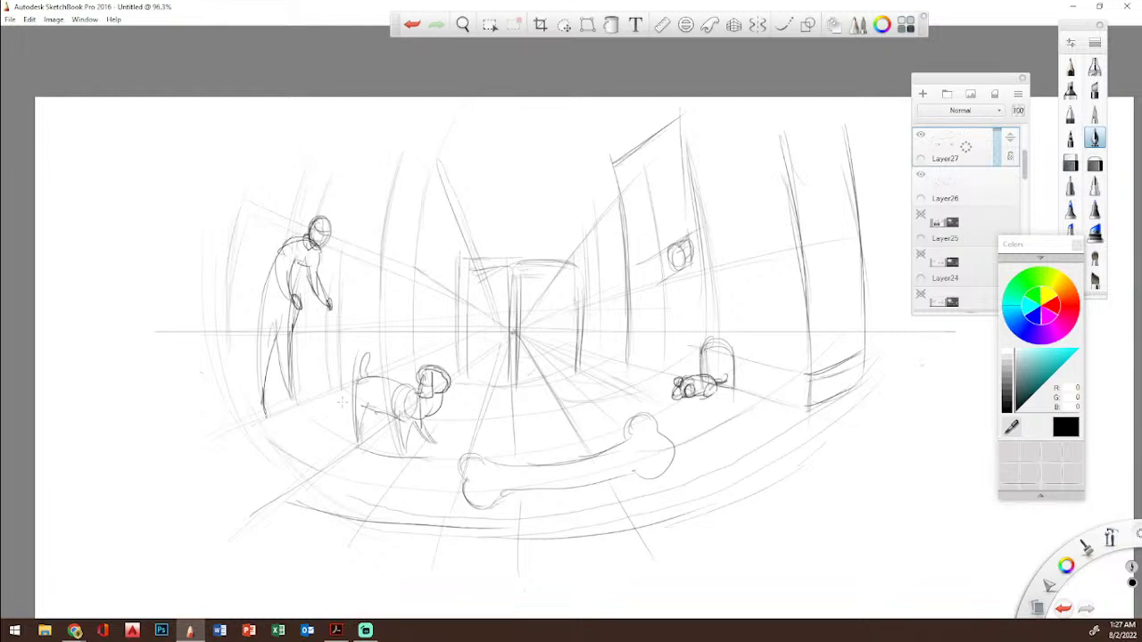
pyautogui.moveTo(633, 447); pyautogui.dragTo(640, 471)
pyautogui.moveTo(499, 469); pyautogui.dragTo(502, 495)
# Step: Hide Layer27 and Layer26, and switch to the image search open in Chrome
pyautogui.click(921, 135)
pyautogui.click(921, 174)
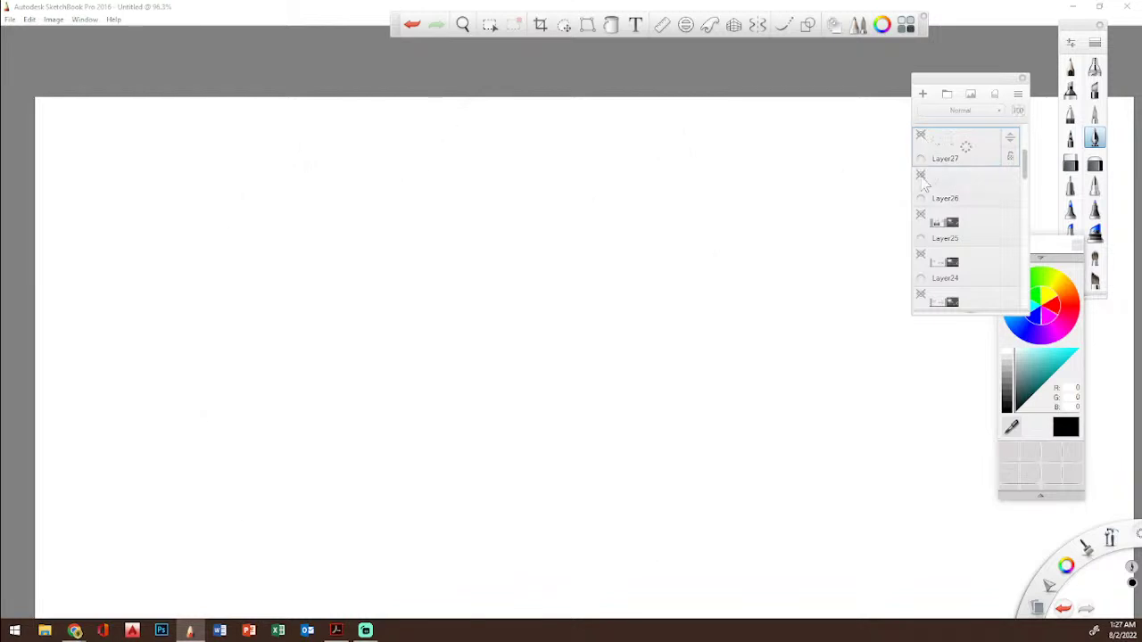
pyautogui.click(75, 630)
pyautogui.click(189, 583)
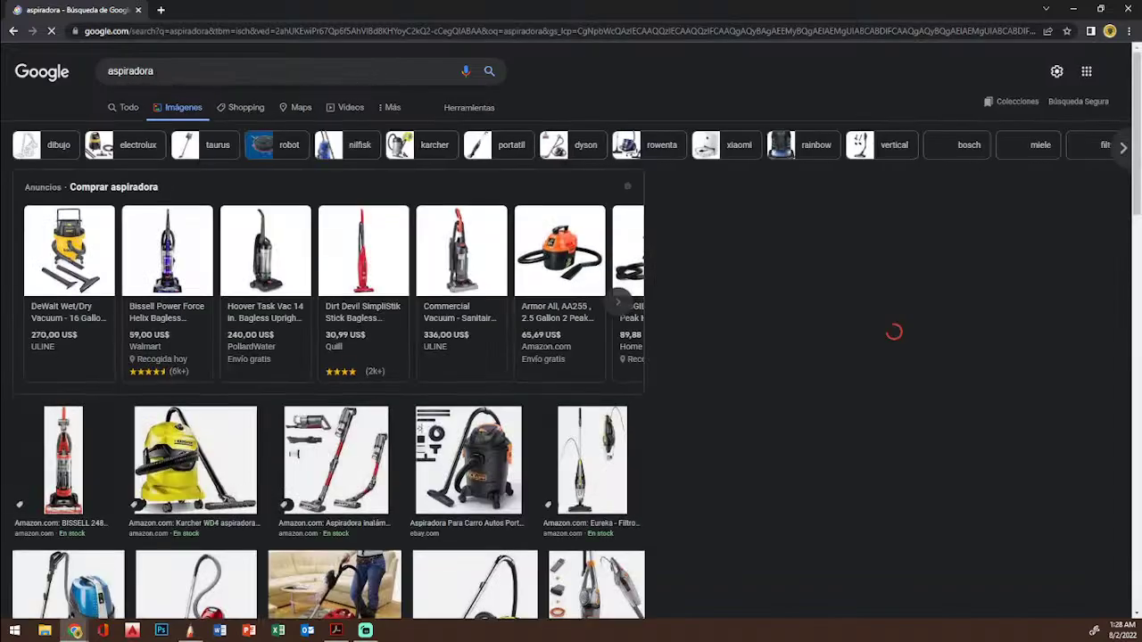
# Step: Search Google Images for "movies"
pyautogui.click(165, 78)
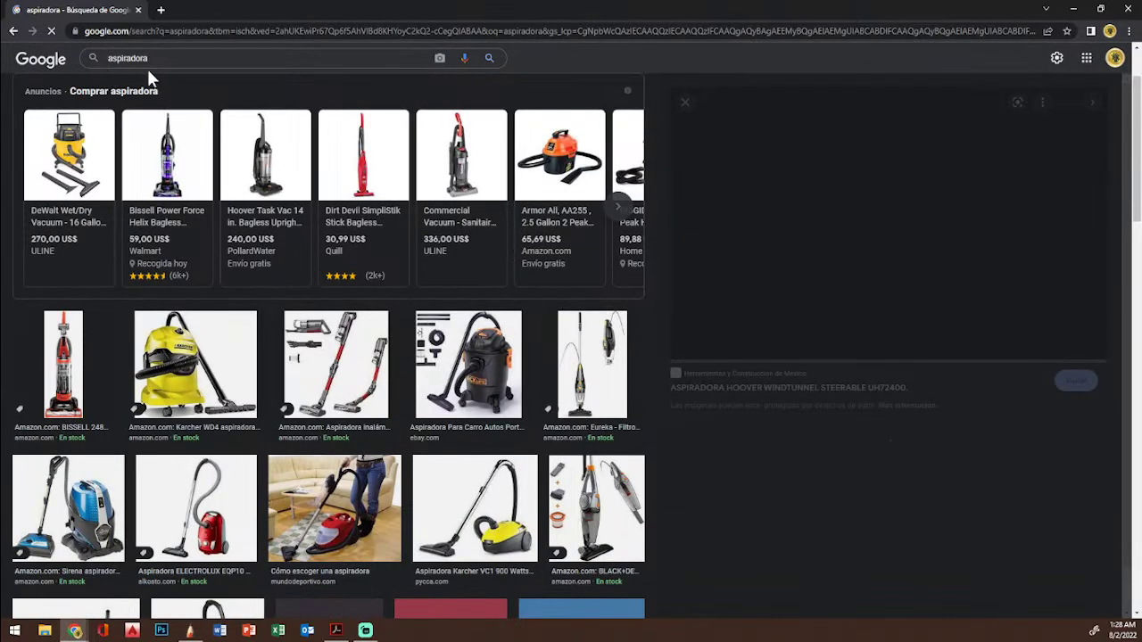
pyautogui.click(98, 55)
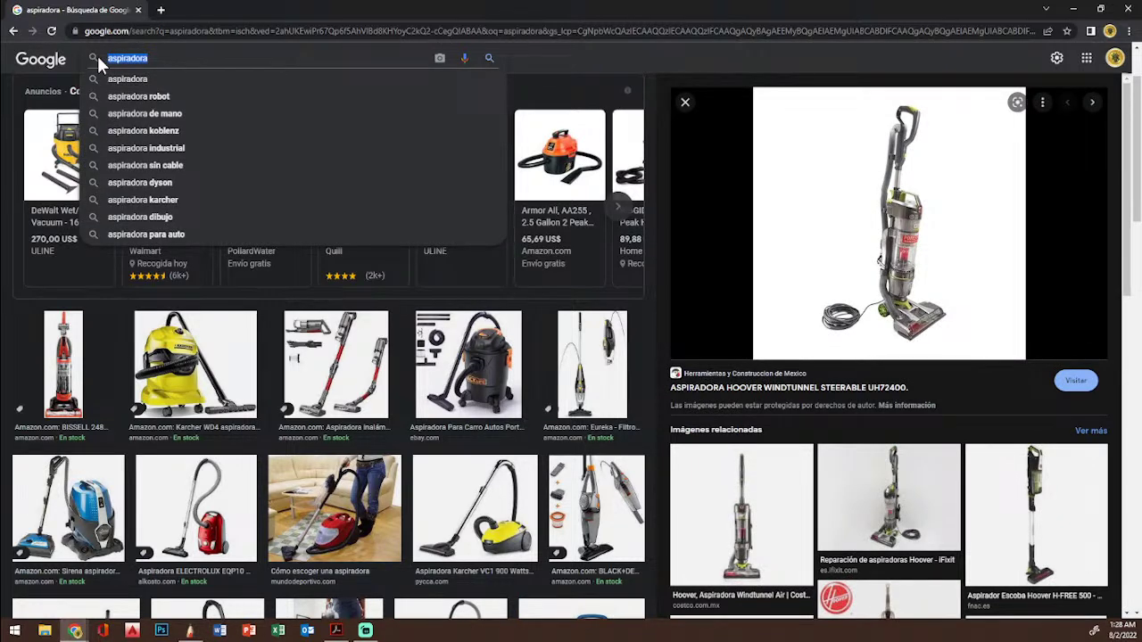
pyautogui.write('movies')
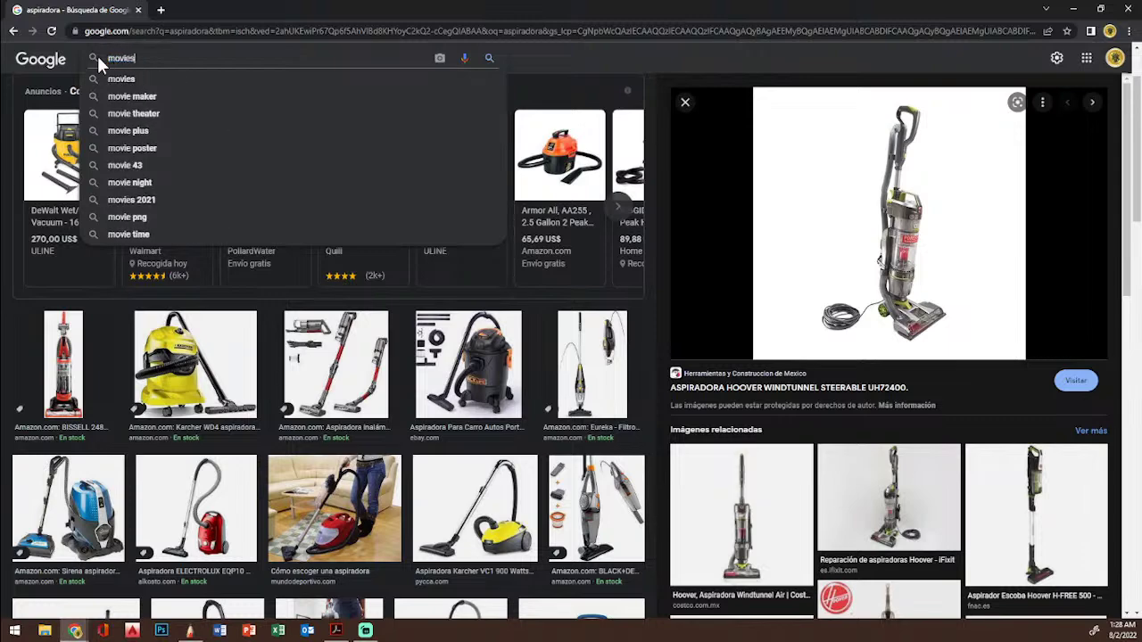
pyautogui.press('Return')
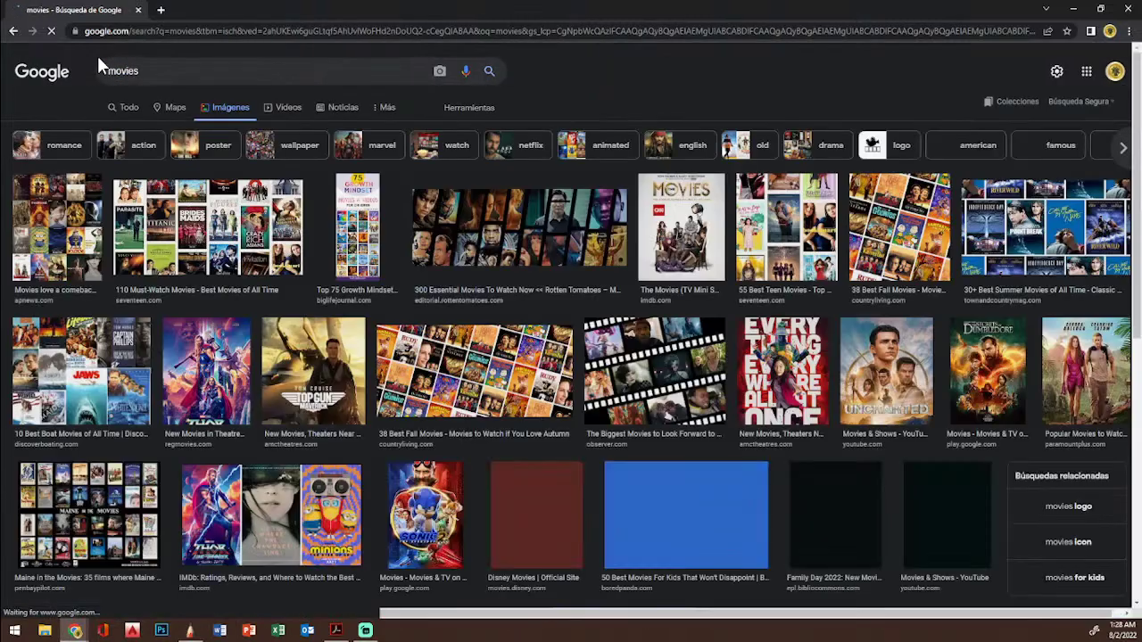
# Step: Change the image search query to "movie still" and run it
pyautogui.click(148, 71)
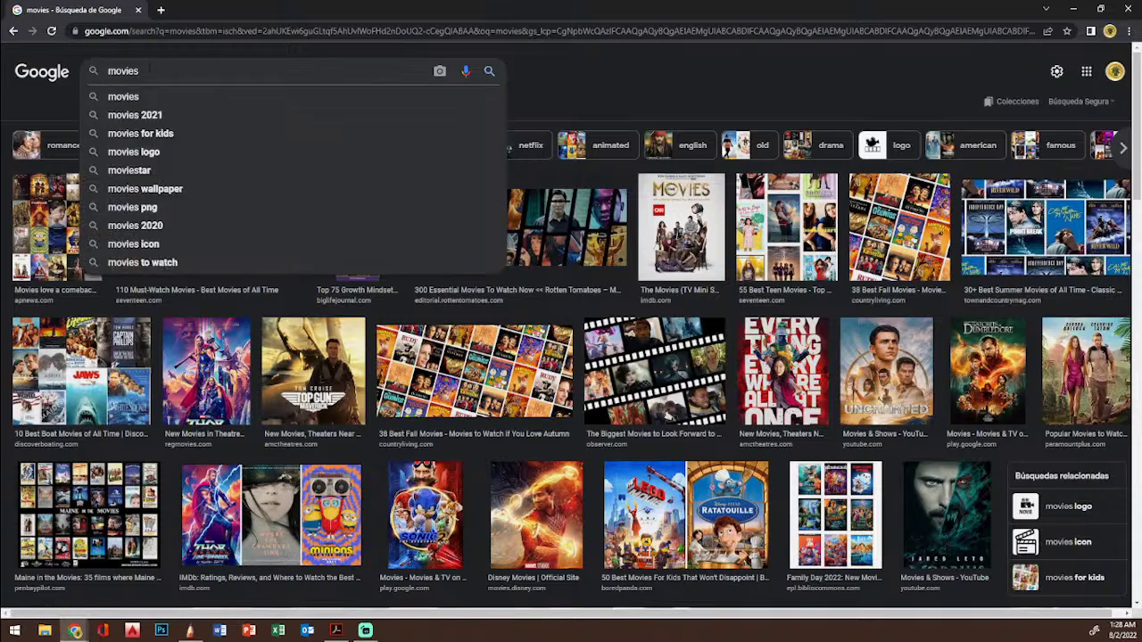
pyautogui.moveTo(137, 71); pyautogui.dragTo(132, 70)
pyautogui.write('still')
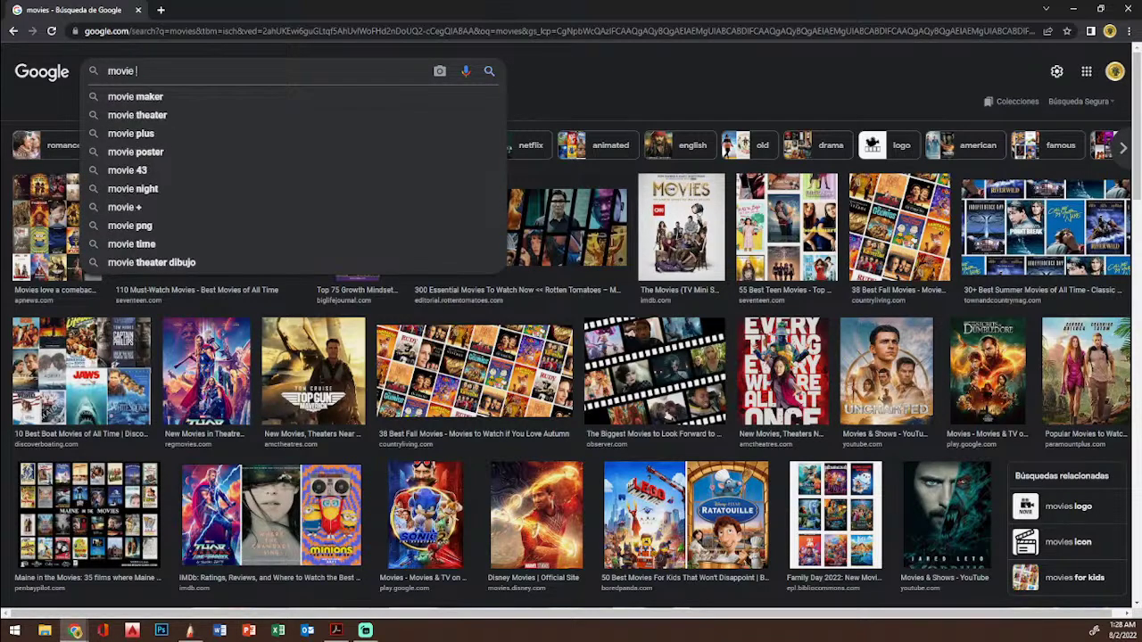
pyautogui.press('Return')
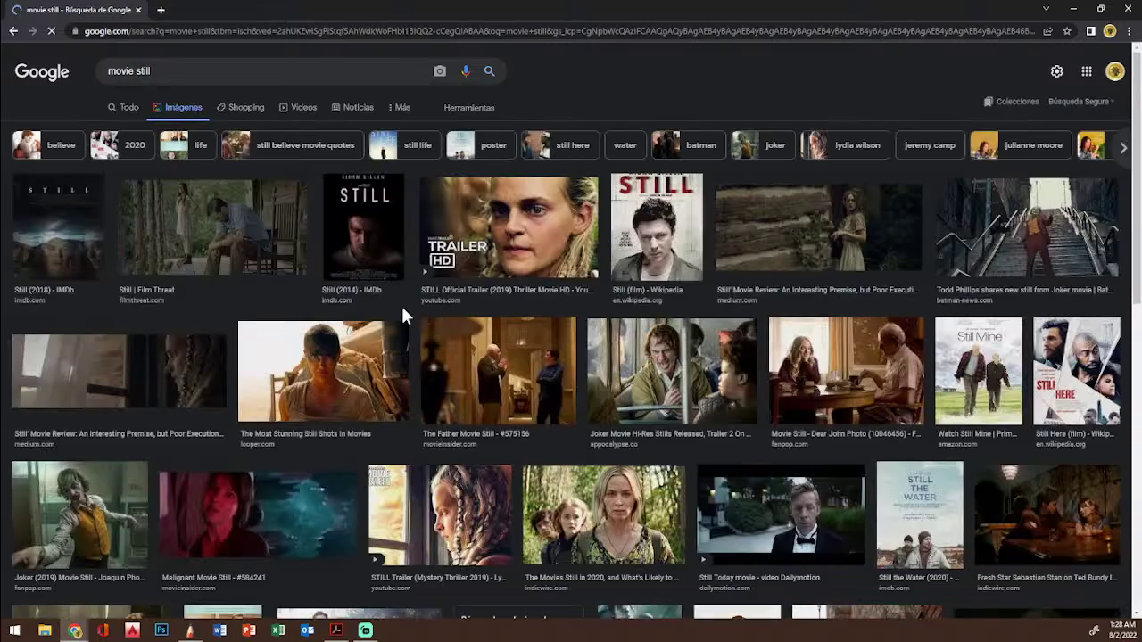
# Step: Open the preview of the Joker still on the stairs and look through its related images
pyautogui.click(1012, 256)
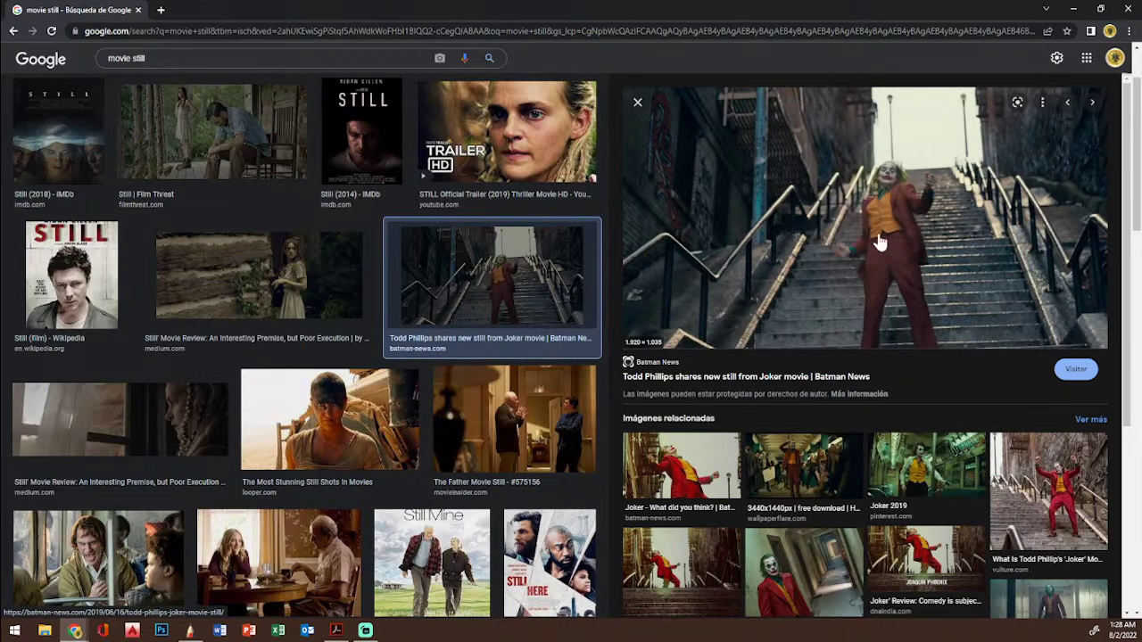
pyautogui.scroll(-1, 825, 308)
pyautogui.scroll(-1, 822, 306)
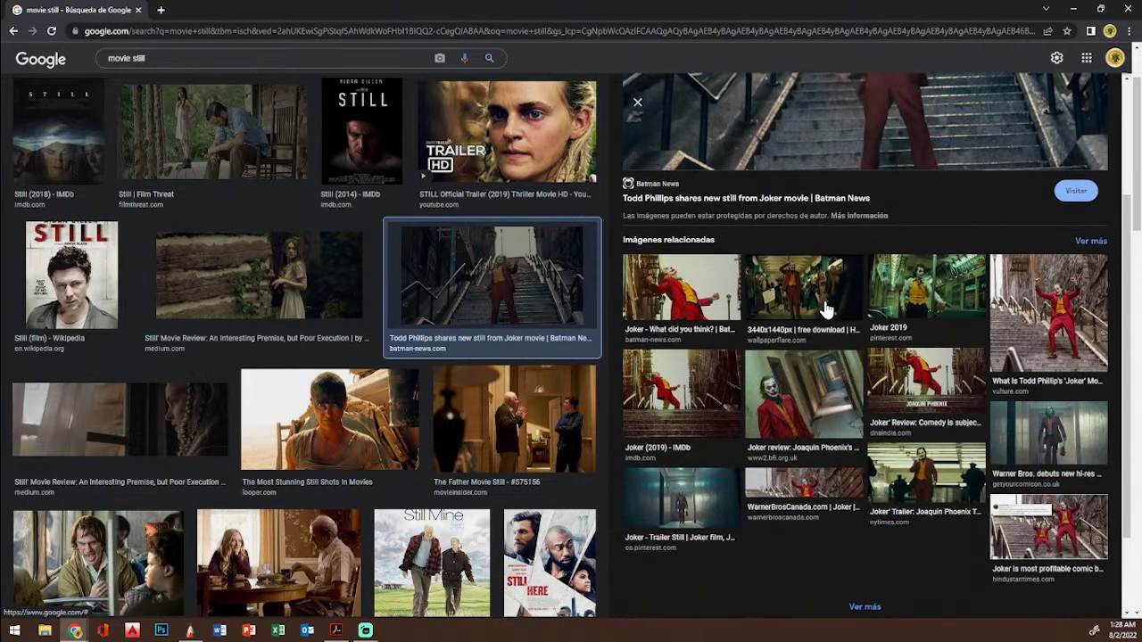
# Step: Look through the movie still results and the images related to the Joker stairs still for another perspective example
pyautogui.scroll(2, 820, 306)
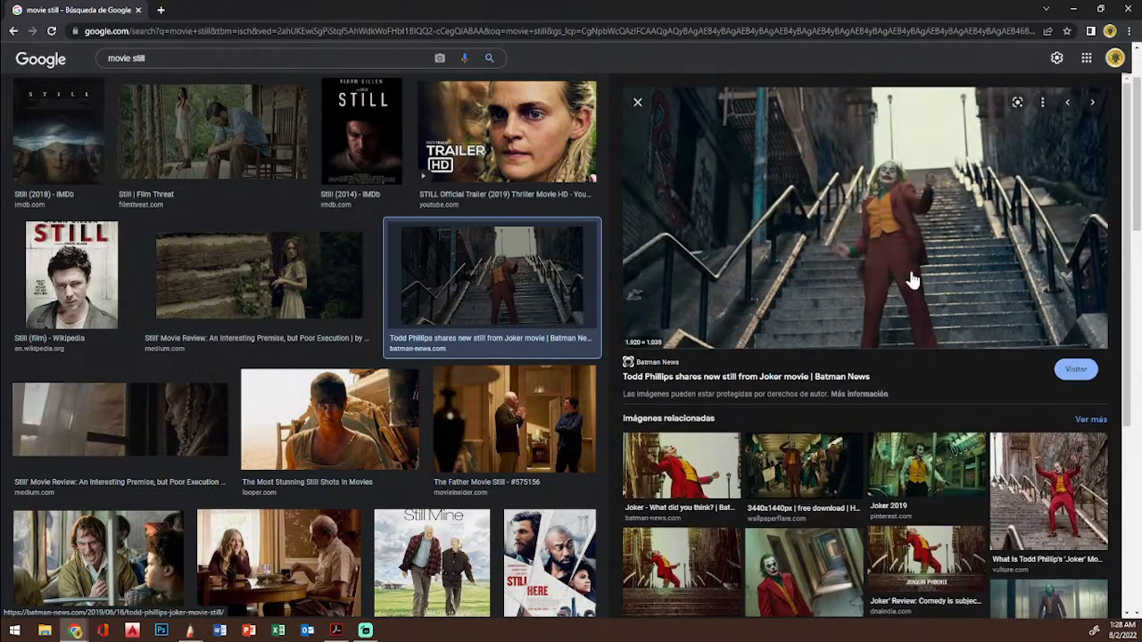
pyautogui.rightClick(961, 265)
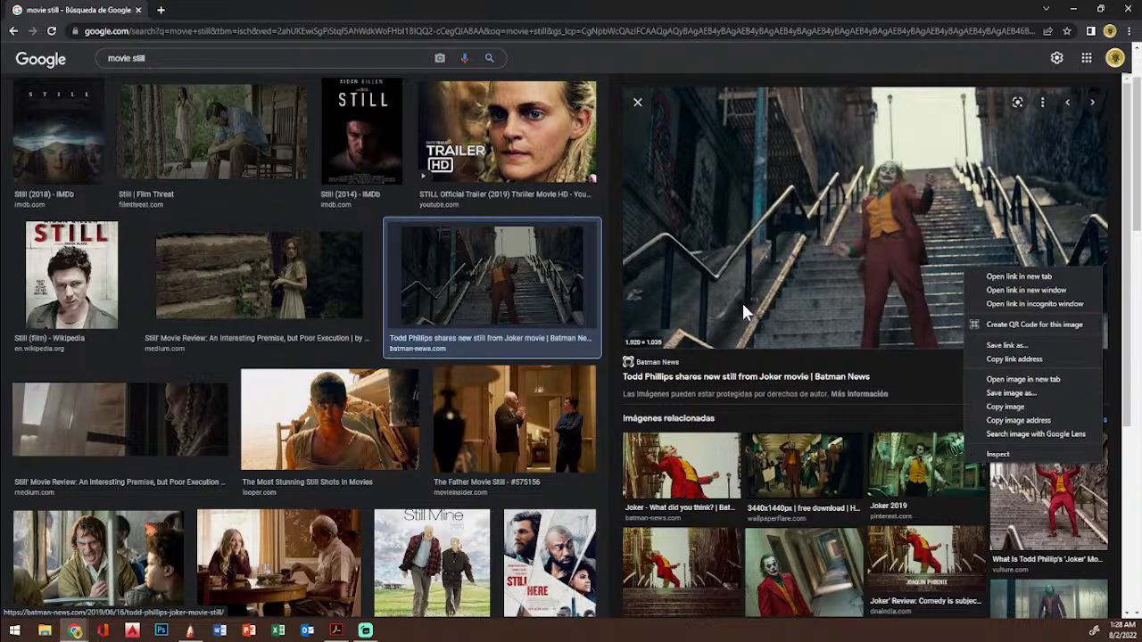
pyautogui.click(609, 327)
pyautogui.scroll(-3, 610, 330)
pyautogui.scroll(-10, 346, 455)
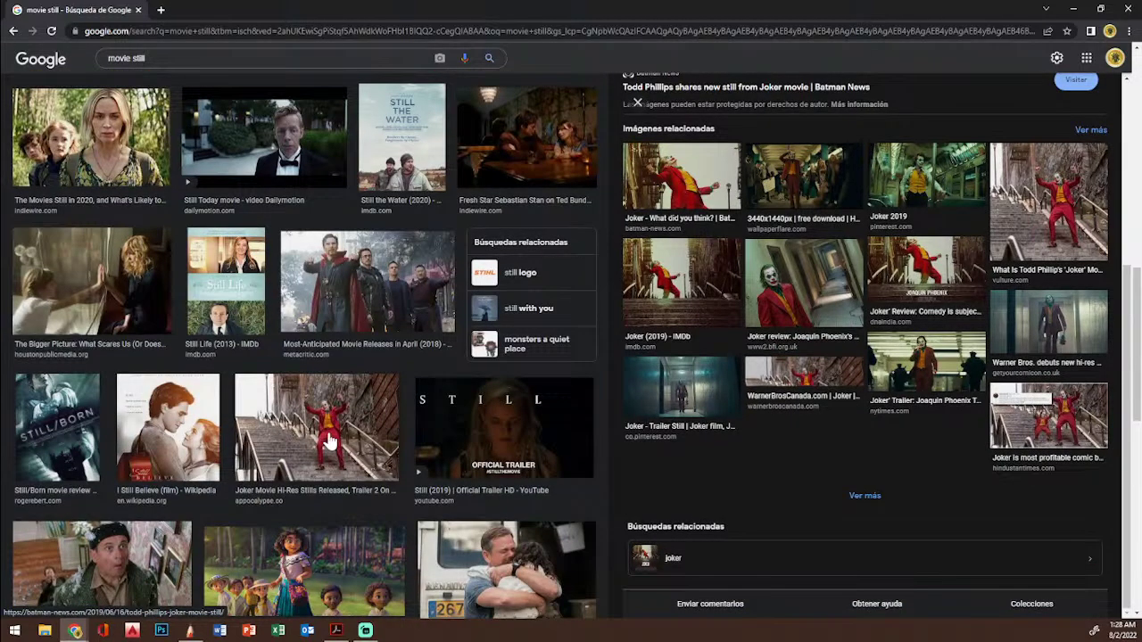
pyautogui.scroll(-6, 330, 437)
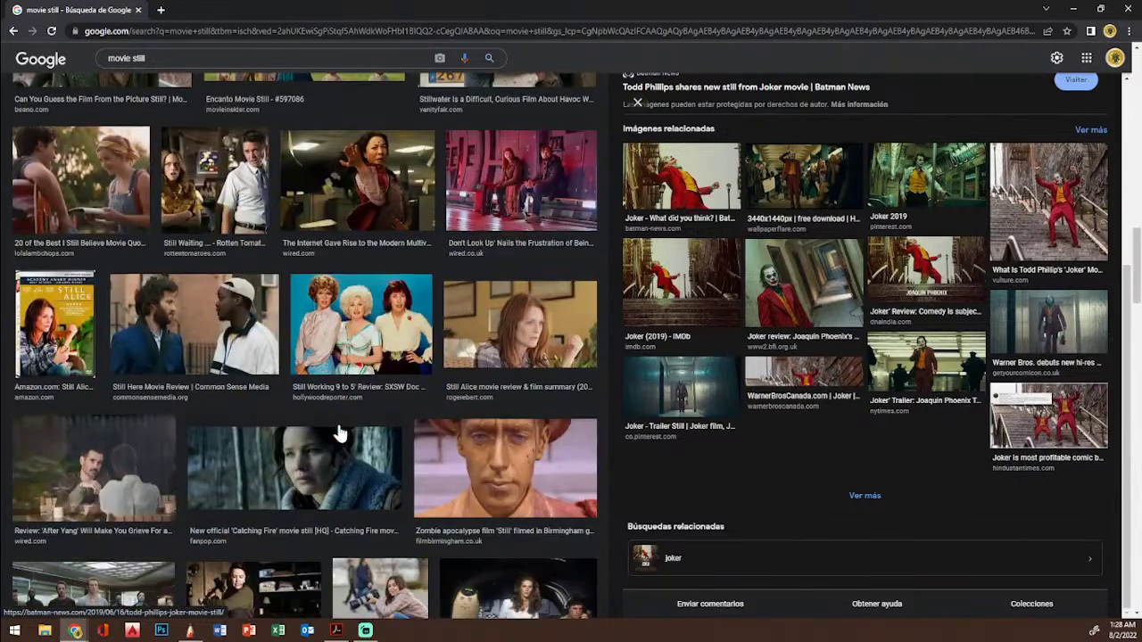
pyautogui.scroll(3, 339, 435)
pyautogui.scroll(-6, 338, 423)
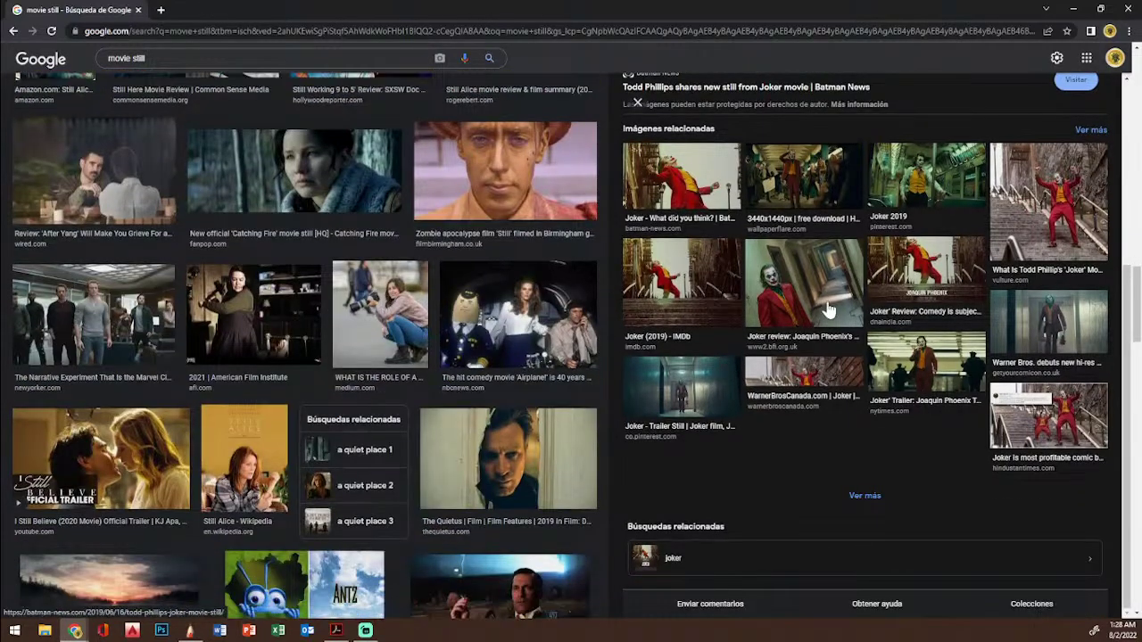
# Step: Open the tilted Joker hallway still from the related images, copy the image, and switch to SketchBook
pyautogui.click(825, 300)
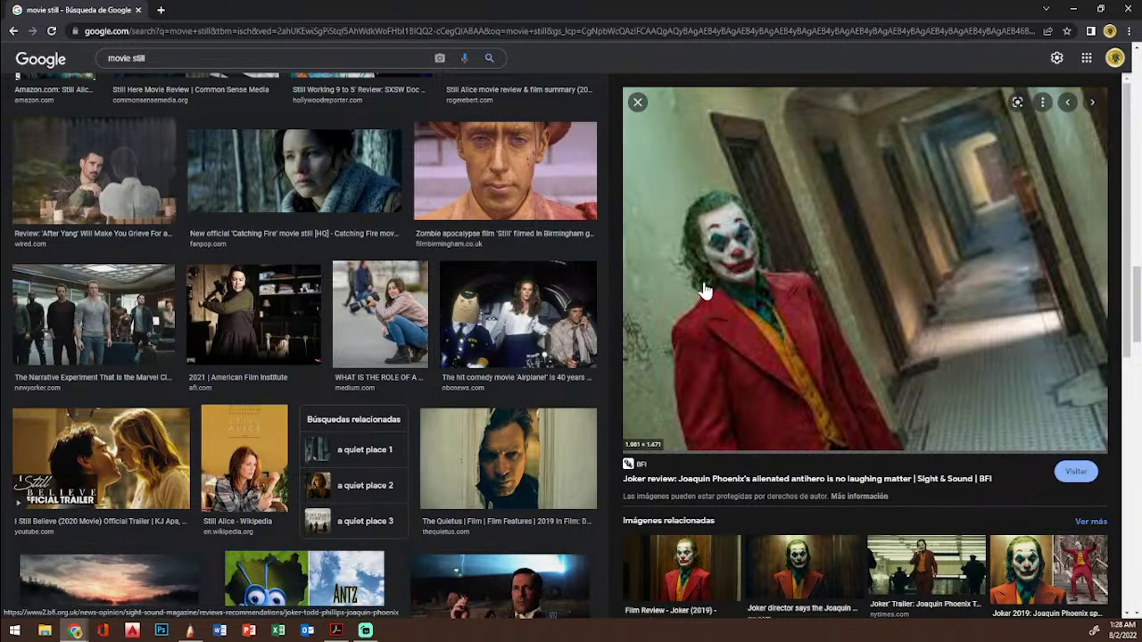
pyautogui.rightClick(951, 225)
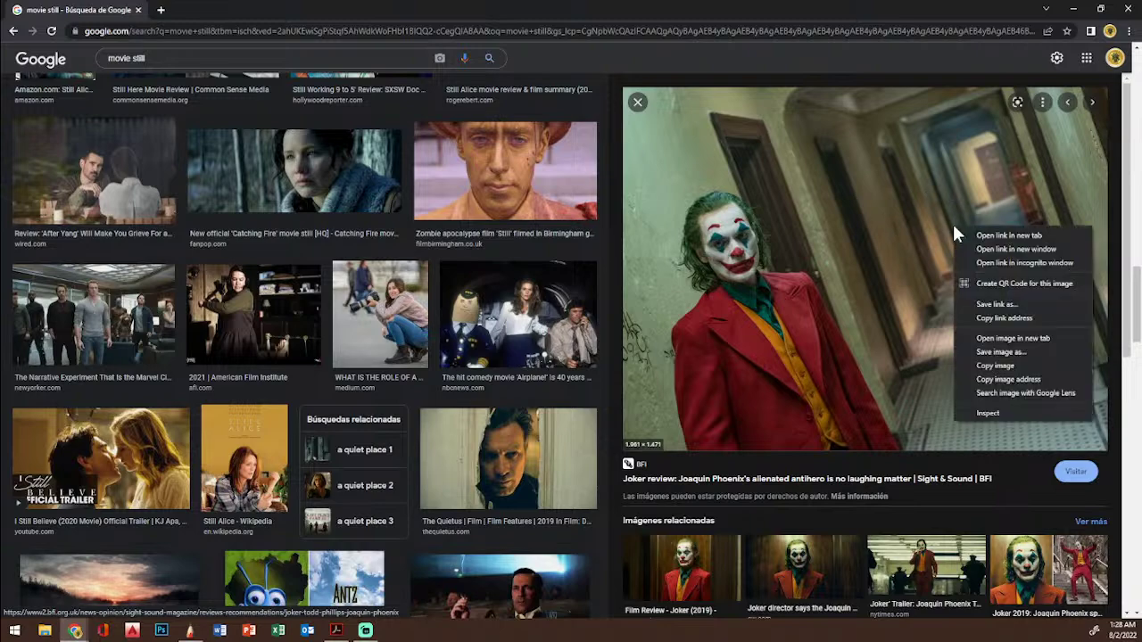
pyautogui.click(982, 367)
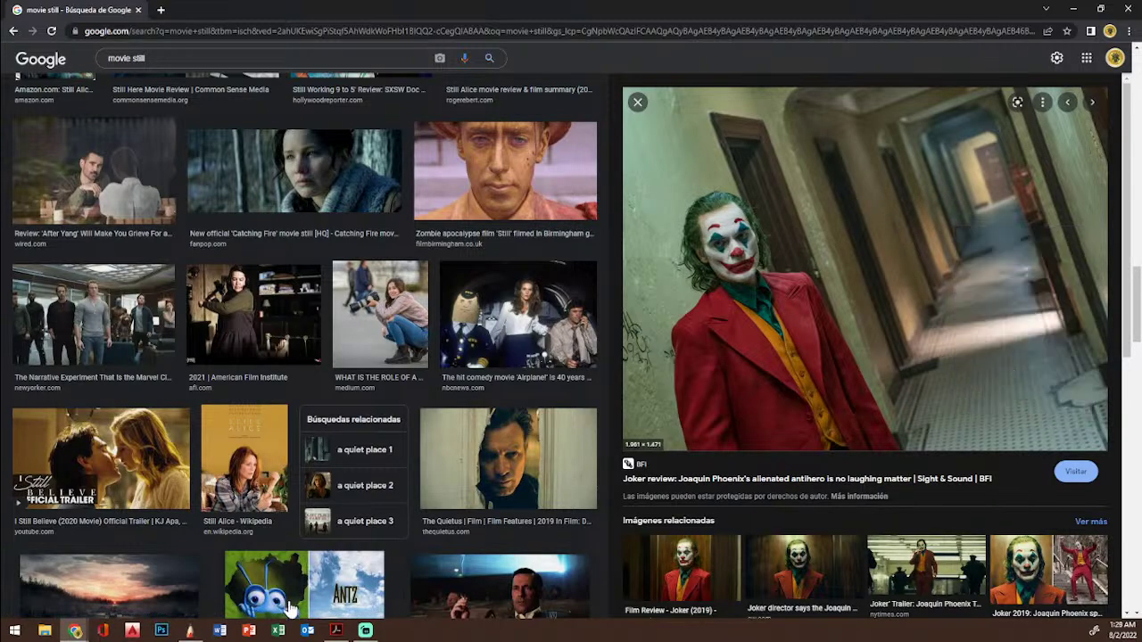
pyautogui.click(189, 632)
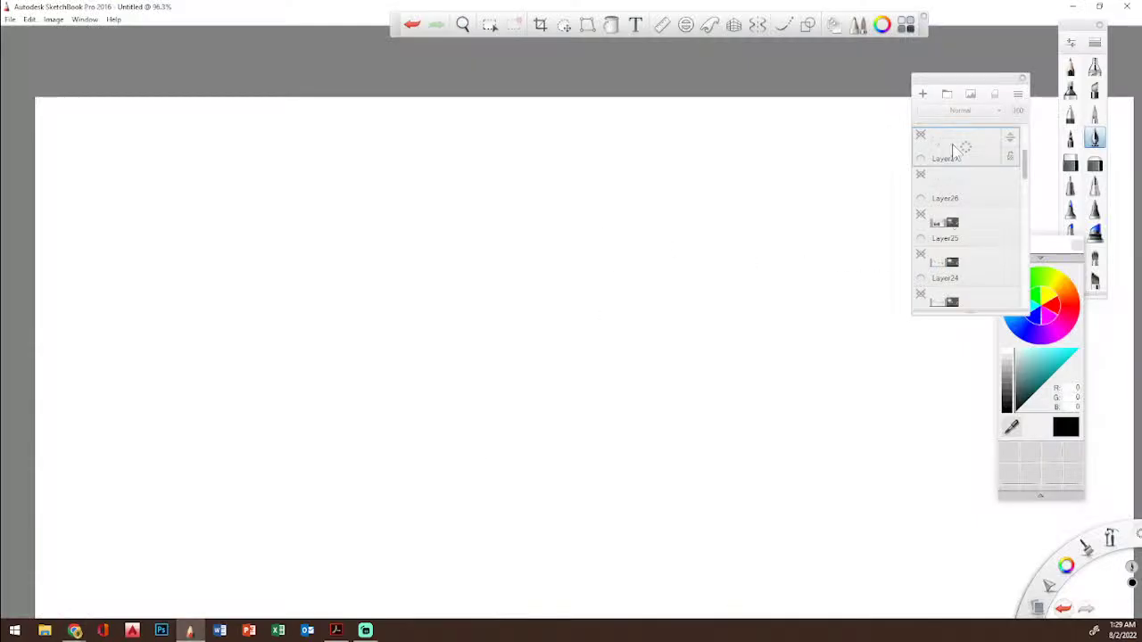
# Step: Add a new layer, paste the copied hallway still, and place it in the upper-left part of the canvas
pyautogui.click(923, 94)
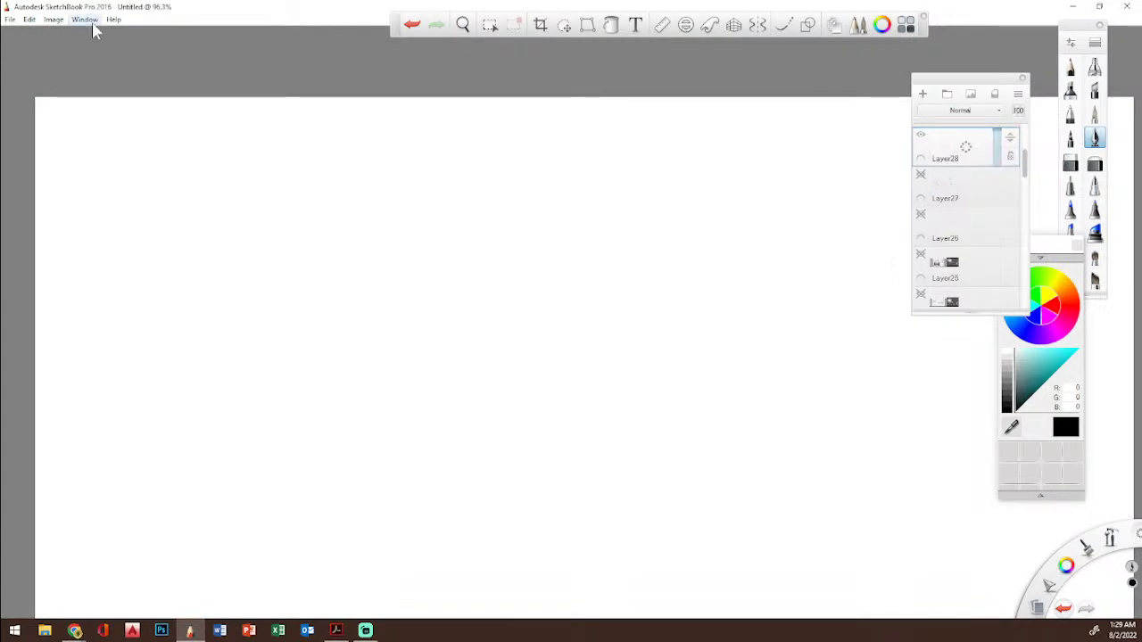
pyautogui.click(29, 19)
pyautogui.click(55, 112)
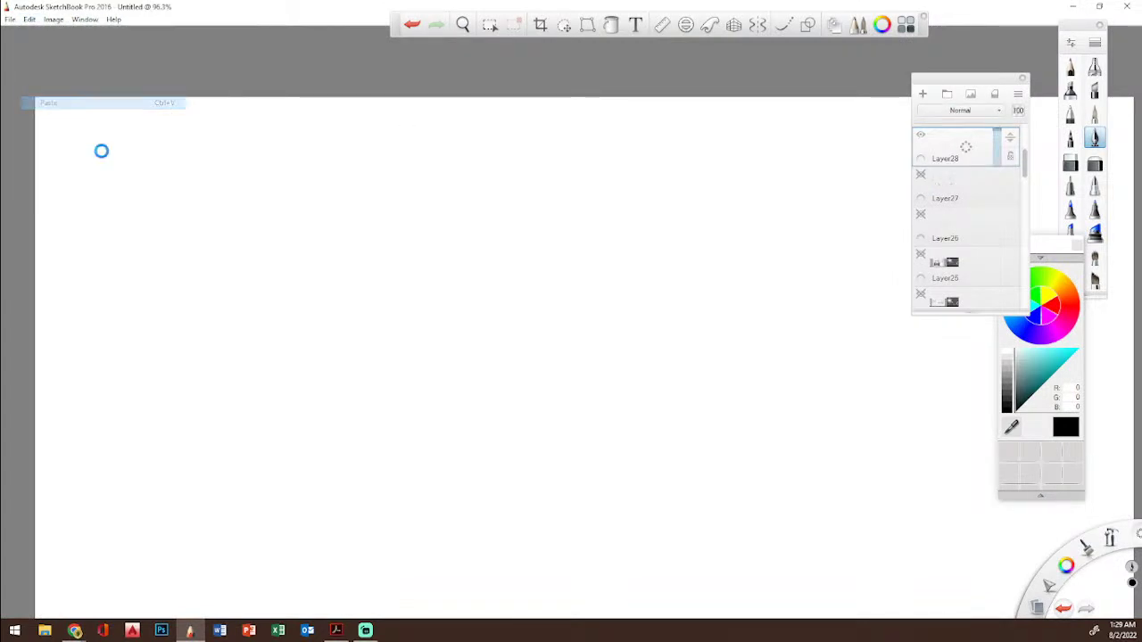
pyautogui.moveTo(360, 378); pyautogui.dragTo(129, 330)
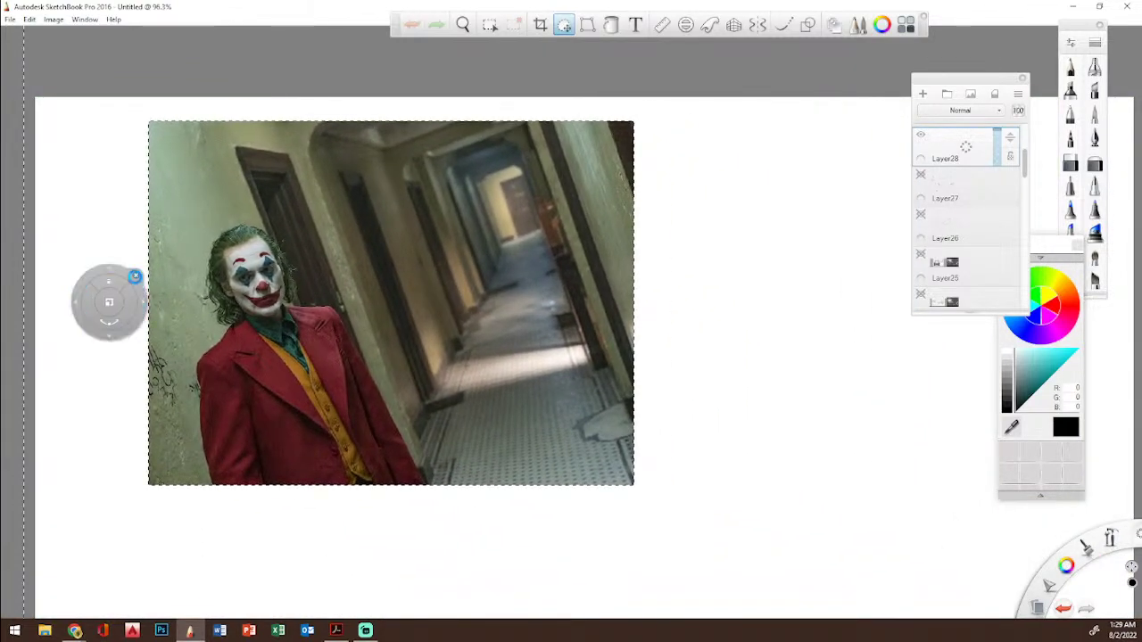
pyautogui.click(133, 278)
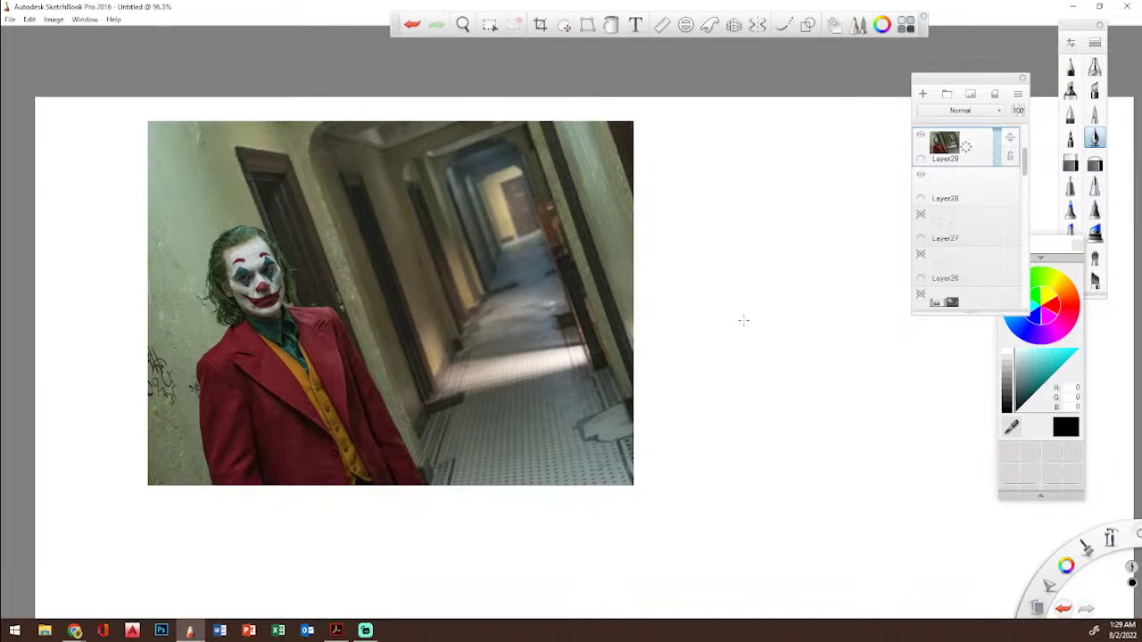
# Step: Fade the still's layer and, on a new layer above it, trace the corridor's two floor edges to their vanishing point
pyautogui.moveTo(1001, 134); pyautogui.dragTo(997, 158)
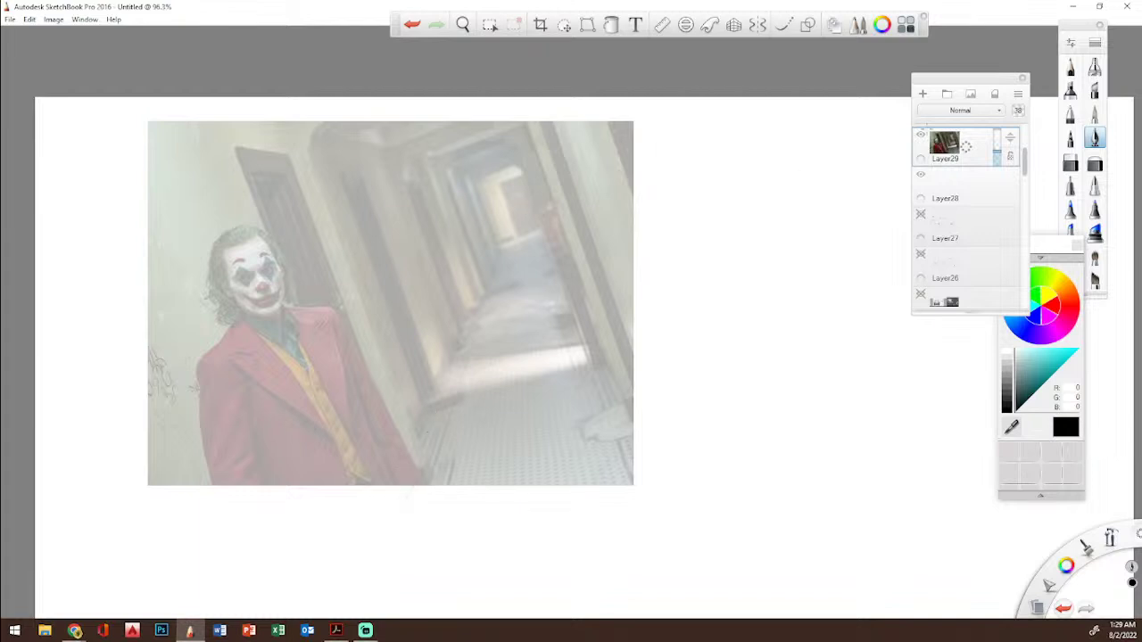
pyautogui.click(922, 93)
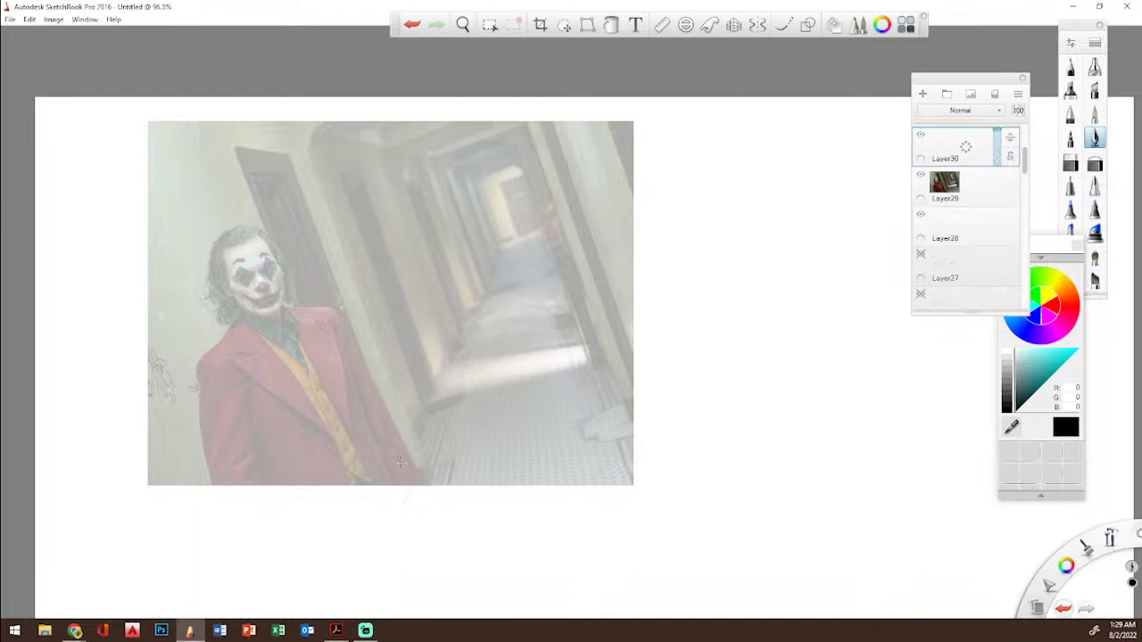
pyautogui.moveTo(379, 513); pyautogui.dragTo(533, 176)
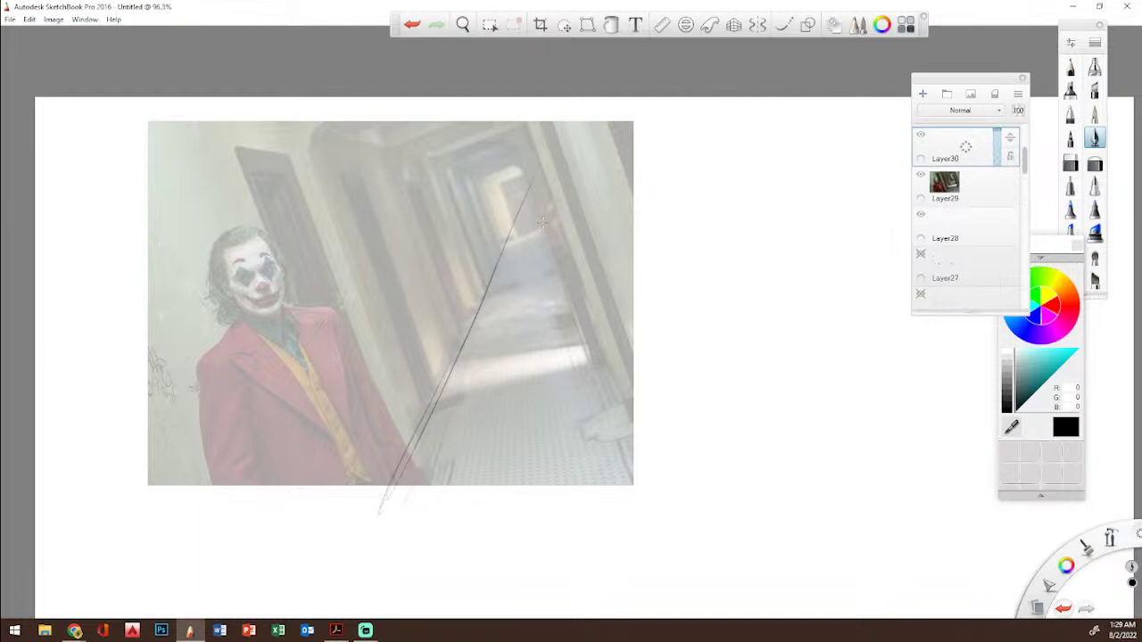
pyautogui.moveTo(553, 247); pyautogui.dragTo(653, 484)
pyautogui.moveTo(569, 294)
pyautogui.mouseDown()
pyautogui.moveTo(531, 213)
pyautogui.moveTo(541, 223)
pyautogui.mouseUp()
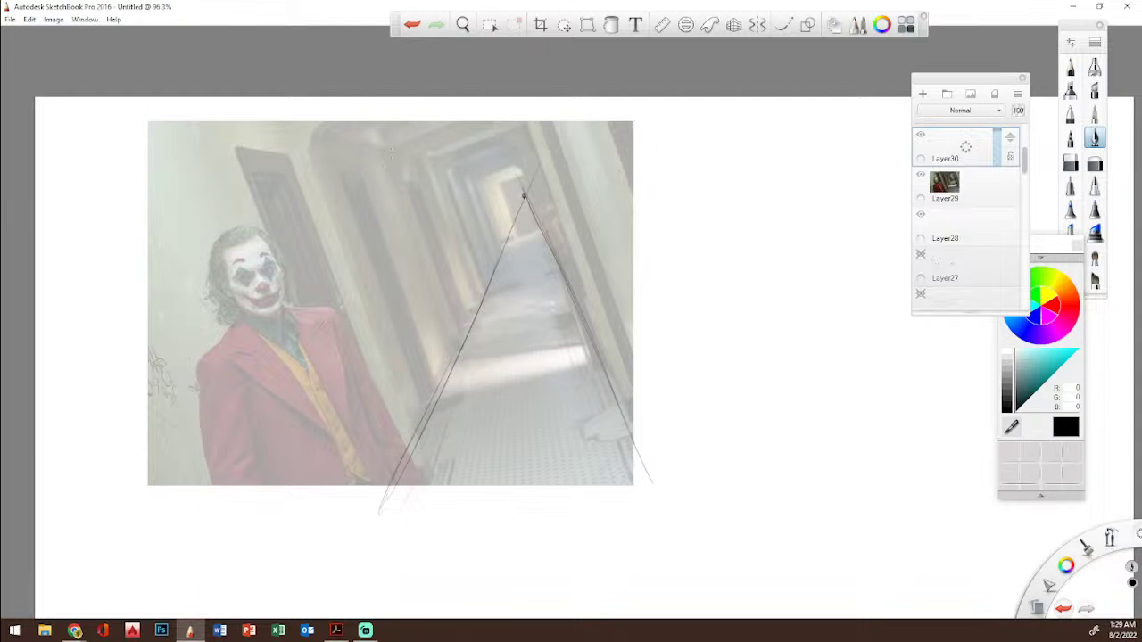
# Step: Draw the ceiling edges and the line along the left door tops converging on the corridor's vanishing point
pyautogui.moveTo(333, 136); pyautogui.dragTo(460, 170)
pyautogui.moveTo(375, 146); pyautogui.dragTo(524, 185)
pyautogui.moveTo(398, 142); pyautogui.dragTo(532, 190)
pyautogui.moveTo(528, 100); pyautogui.dragTo(524, 191)
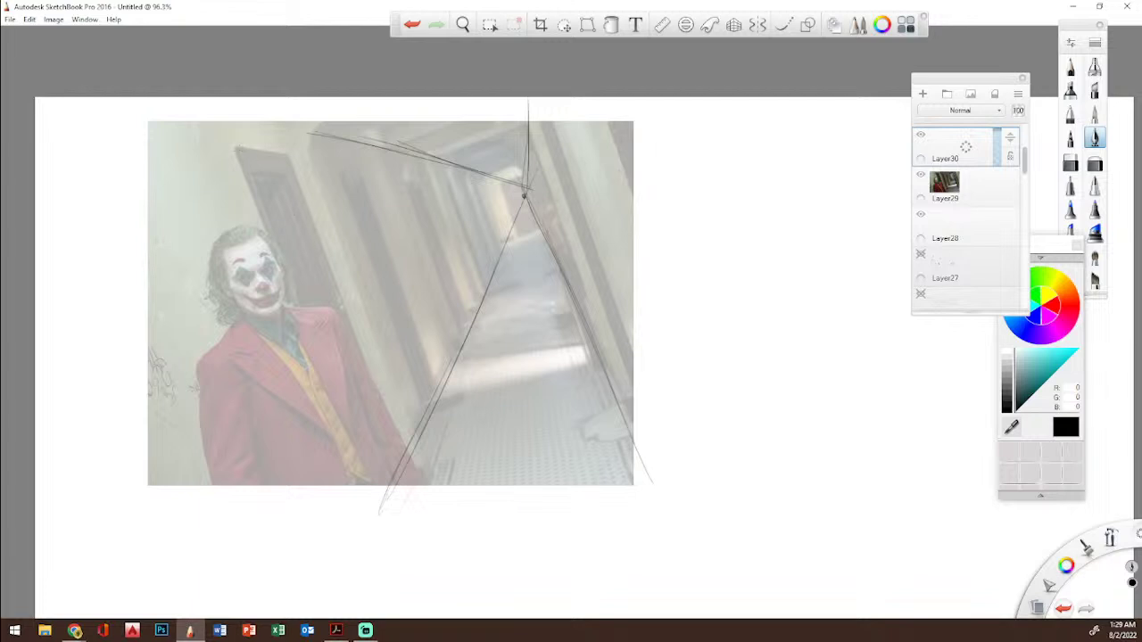
pyautogui.moveTo(287, 158); pyautogui.dragTo(526, 191)
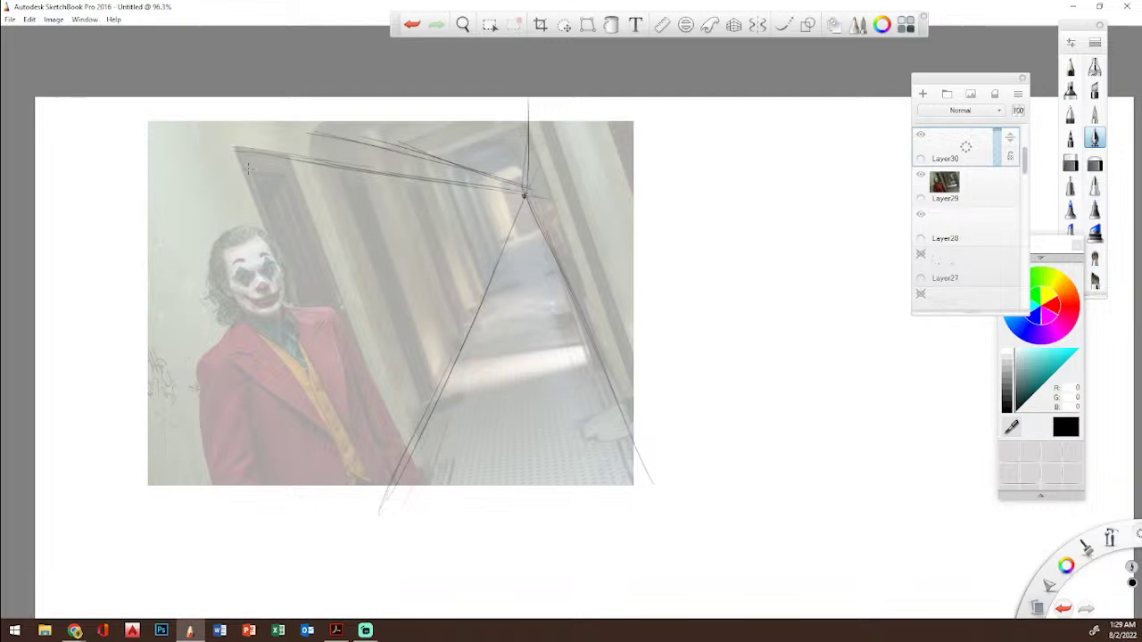
pyautogui.moveTo(187, 145)
pyautogui.mouseDown()
pyautogui.moveTo(141, 135)
pyautogui.moveTo(275, 154)
pyautogui.mouseUp()
# Step: Trace the slanted upright edges of the nearest left door and outline the wall at the corridor's far end
pyautogui.moveTo(239, 154); pyautogui.dragTo(308, 330)
pyautogui.moveTo(347, 429); pyautogui.dragTo(370, 494)
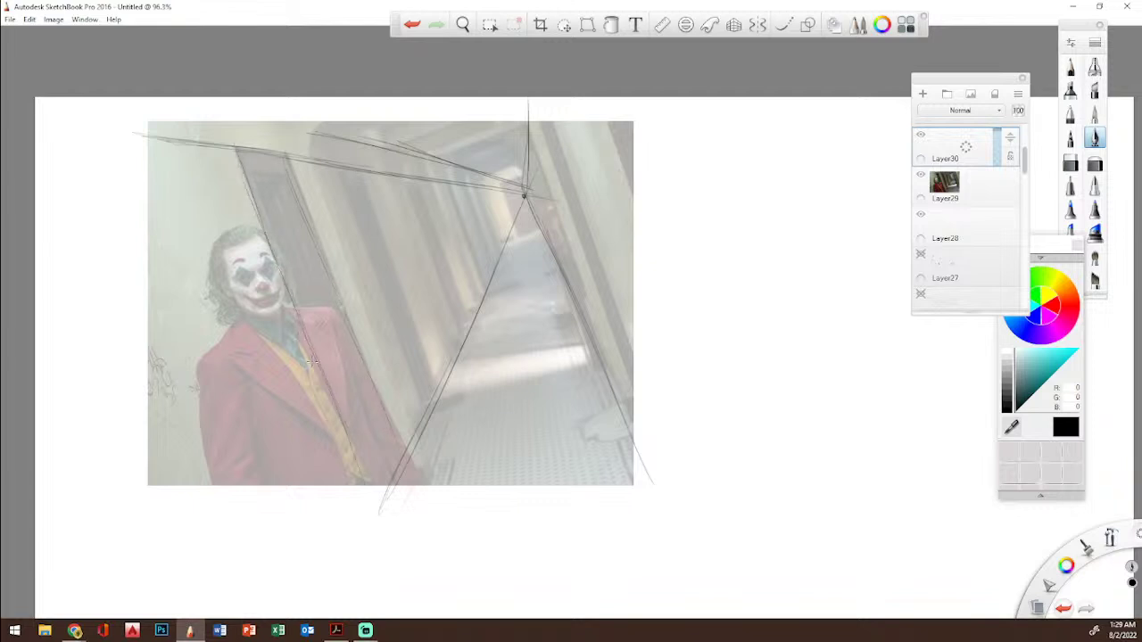
pyautogui.moveTo(288, 166); pyautogui.dragTo(398, 457)
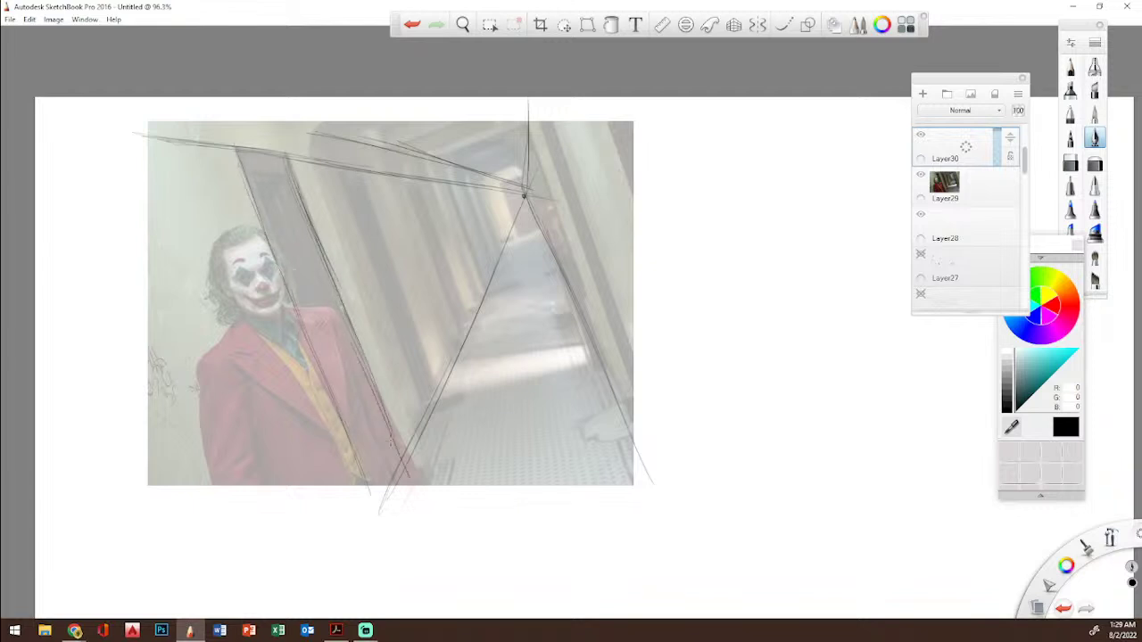
pyautogui.moveTo(480, 197)
pyautogui.mouseDown()
pyautogui.moveTo(501, 253)
pyautogui.moveTo(475, 182)
pyautogui.moveTo(504, 263)
pyautogui.mouseUp()
pyautogui.moveTo(473, 172)
pyautogui.mouseDown()
pyautogui.moveTo(517, 153)
pyautogui.moveTo(528, 198)
pyautogui.mouseUp()
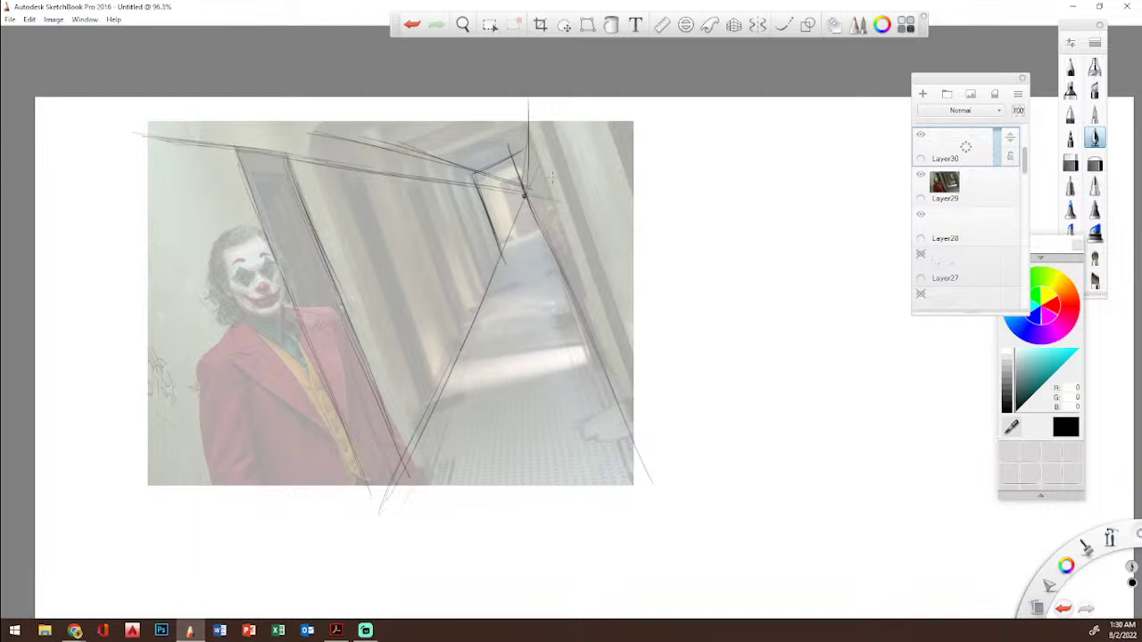
# Step: Trace the slanted uprights of the right wall and add floor lines fanning out from the vanishing point
pyautogui.moveTo(538, 136); pyautogui.dragTo(644, 456)
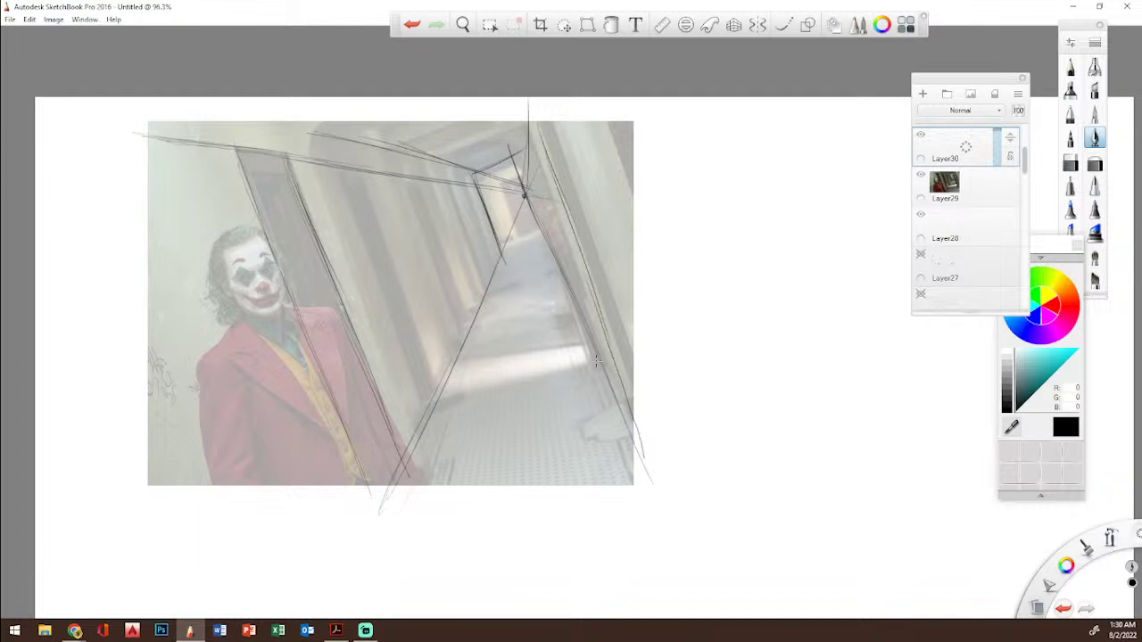
pyautogui.moveTo(630, 416); pyautogui.dragTo(675, 560)
pyautogui.moveTo(525, 196); pyautogui.dragTo(557, 469)
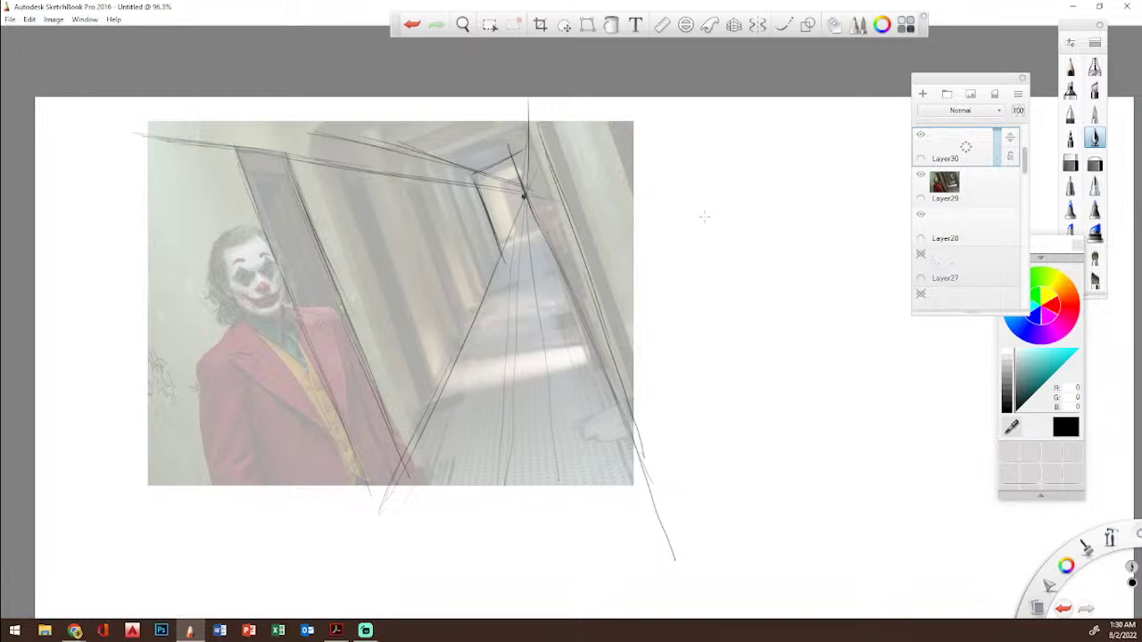
# Step: Draw the tilted horizon line in red through the vanishing point and label it "h"
pyautogui.click(1064, 314)
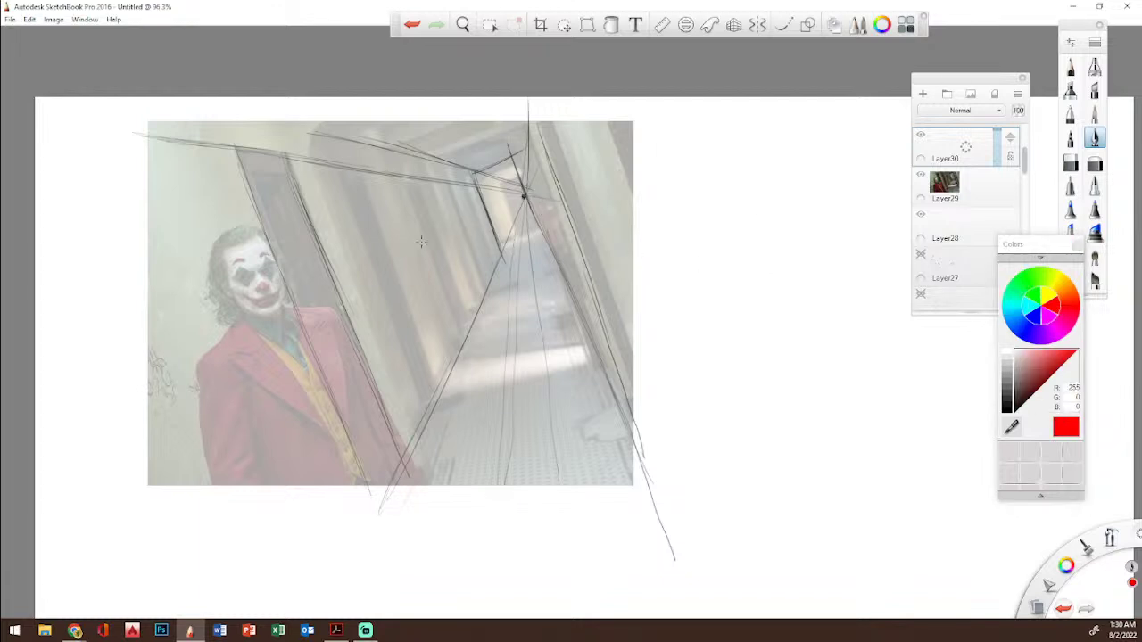
pyautogui.moveTo(229, 285); pyautogui.dragTo(252, 278)
pyautogui.moveTo(300, 264); pyautogui.dragTo(410, 223)
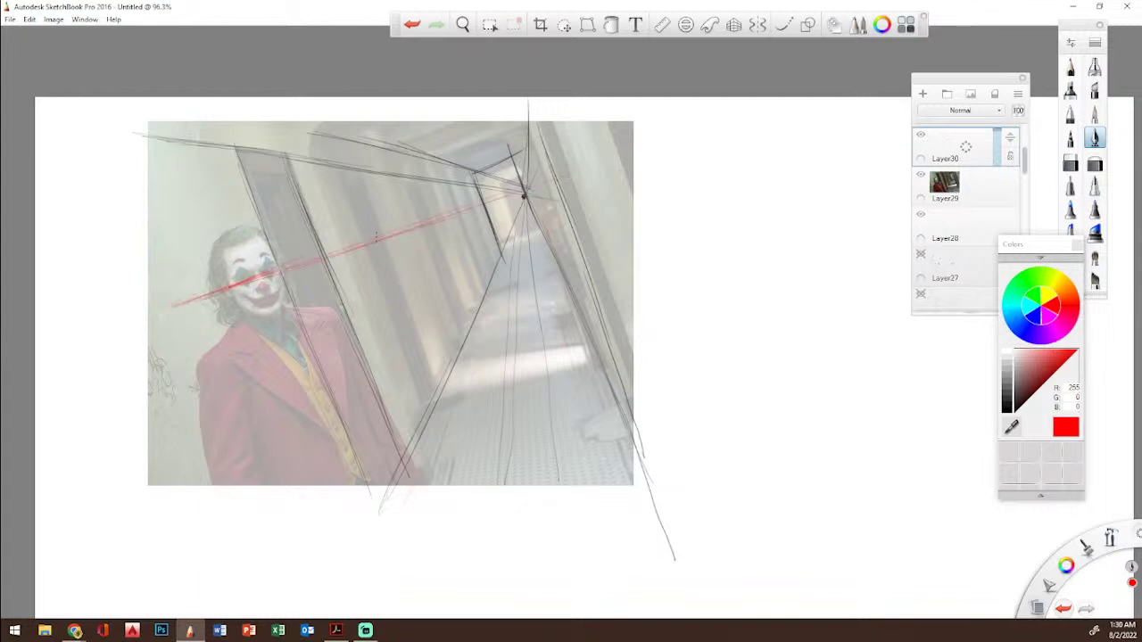
pyautogui.moveTo(167, 306); pyautogui.dragTo(614, 173)
pyautogui.moveTo(165, 303); pyautogui.dragTo(674, 145)
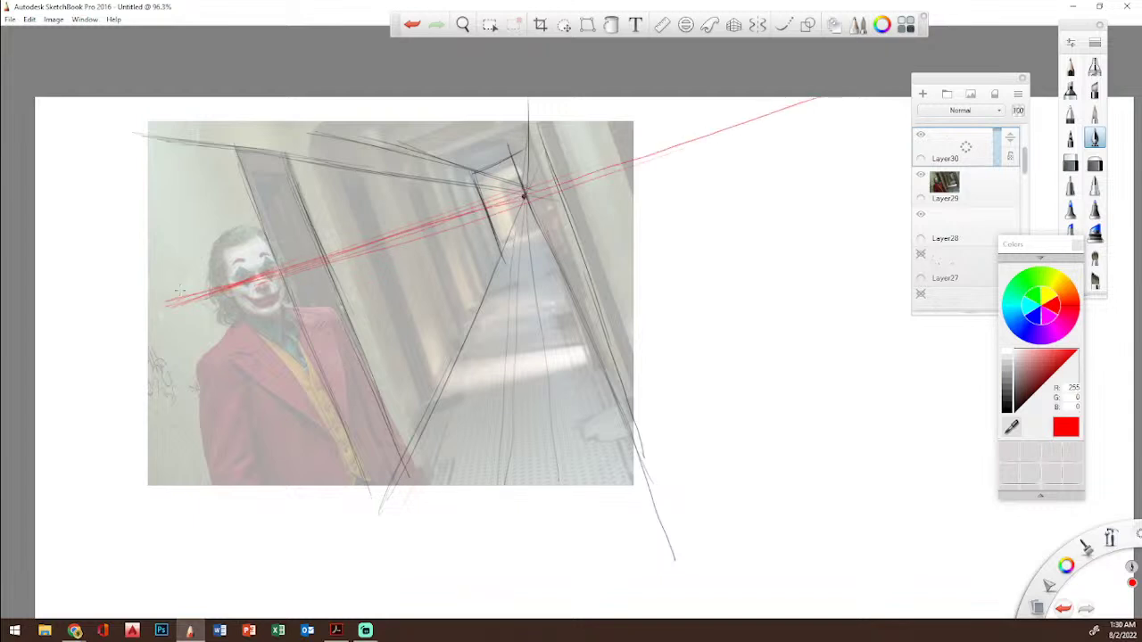
pyautogui.moveTo(186, 294); pyautogui.dragTo(100, 323)
pyautogui.moveTo(688, 116)
pyautogui.mouseDown()
pyautogui.moveTo(692, 125)
pyautogui.moveTo(689, 114)
pyautogui.mouseUp()
# Step: Beside the still, sketch a level one-point perspective frame with a rotation arrow and a tilted frame beneath it
pyautogui.moveTo(709, 309)
pyautogui.mouseDown()
pyautogui.moveTo(706, 268)
pyautogui.moveTo(811, 294)
pyautogui.moveTo(811, 308)
pyautogui.mouseUp()
pyautogui.moveTo(740, 289); pyautogui.dragTo(742, 318)
pyautogui.moveTo(733, 282)
pyautogui.mouseDown()
pyautogui.moveTo(714, 283)
pyautogui.moveTo(699, 270)
pyautogui.moveTo(817, 262)
pyautogui.mouseUp()
pyautogui.moveTo(727, 252); pyautogui.dragTo(784, 271)
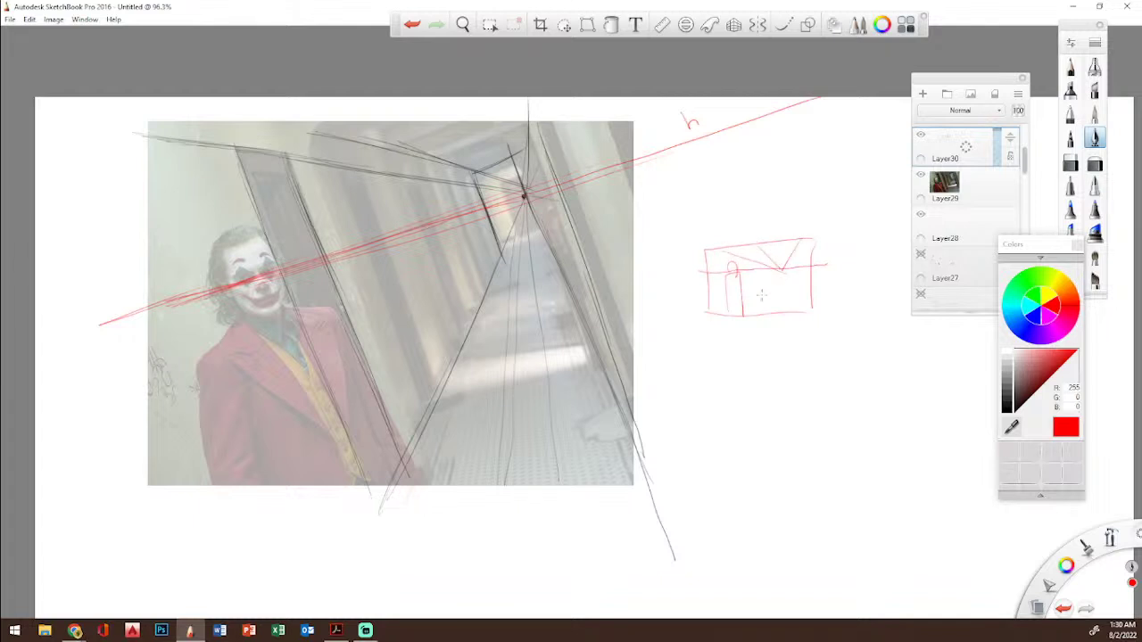
pyautogui.moveTo(708, 316); pyautogui.dragTo(785, 273)
pyautogui.moveTo(751, 321); pyautogui.dragTo(785, 269)
pyautogui.moveTo(794, 311); pyautogui.dragTo(785, 269)
pyautogui.moveTo(754, 336); pyautogui.dragTo(796, 332)
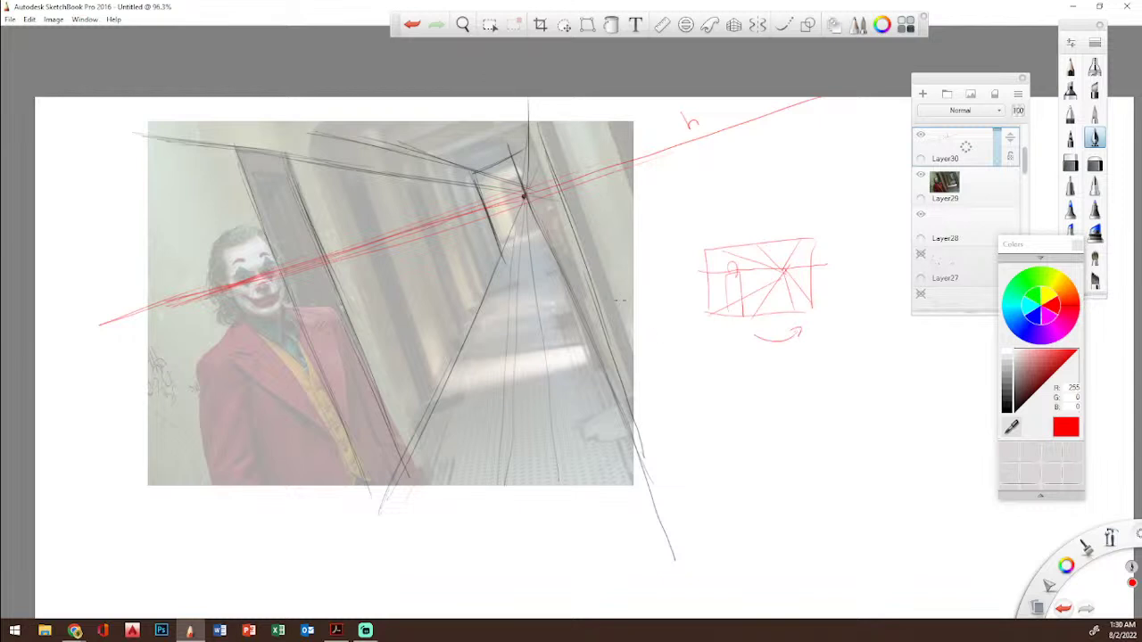
pyautogui.moveTo(751, 477)
pyautogui.mouseDown()
pyautogui.moveTo(732, 397)
pyautogui.moveTo(806, 417)
pyautogui.moveTo(745, 470)
pyautogui.mouseUp()
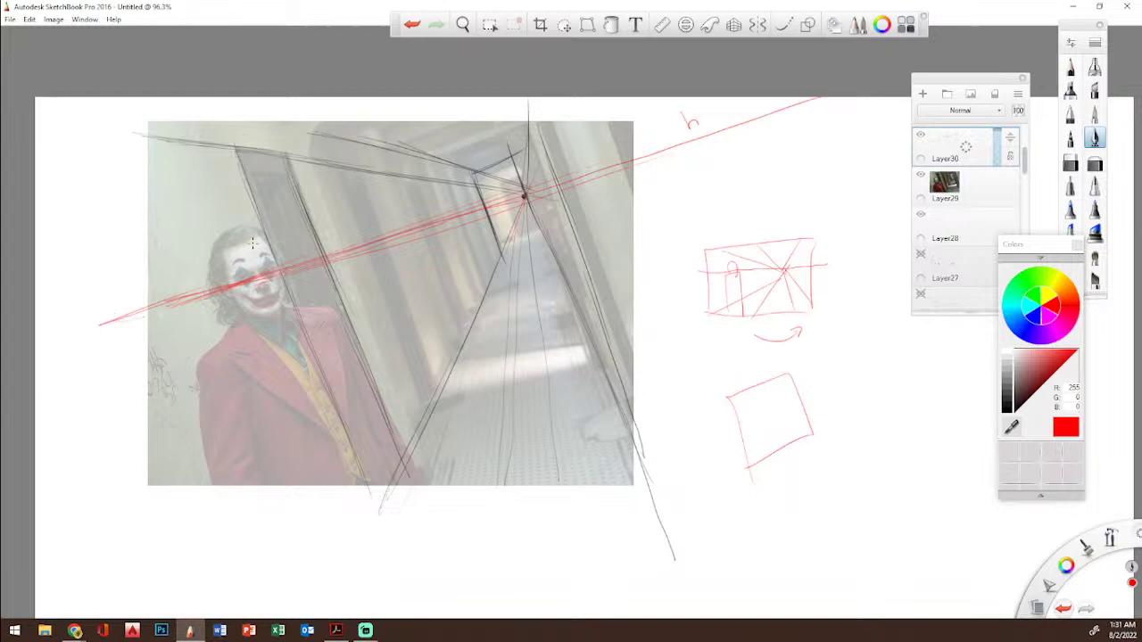
# Step: Switch the colour to black and trace the slanted upright edges of the remaining doors along the left wall
pyautogui.click(1049, 355)
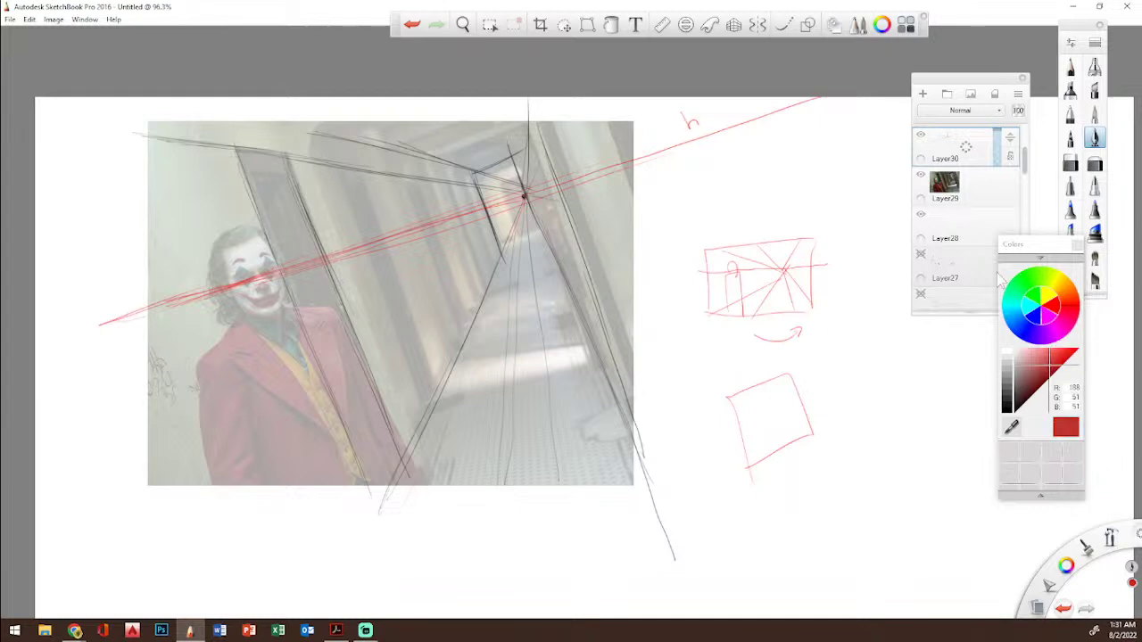
pyautogui.click(1013, 409)
pyautogui.moveTo(344, 182); pyautogui.dragTo(385, 292)
pyautogui.moveTo(350, 204); pyautogui.dragTo(414, 394)
pyautogui.moveTo(369, 186)
pyautogui.mouseDown()
pyautogui.moveTo(423, 344)
pyautogui.moveTo(426, 408)
pyautogui.mouseUp()
pyautogui.moveTo(412, 184)
pyautogui.mouseDown()
pyautogui.moveTo(455, 303)
pyautogui.moveTo(462, 287)
pyautogui.mouseUp()
pyautogui.moveTo(459, 185); pyautogui.dragTo(482, 259)
# Step: Hide the still on Layer29 and draw a rectangular picture frame around the perspective lines
pyautogui.click(920, 174)
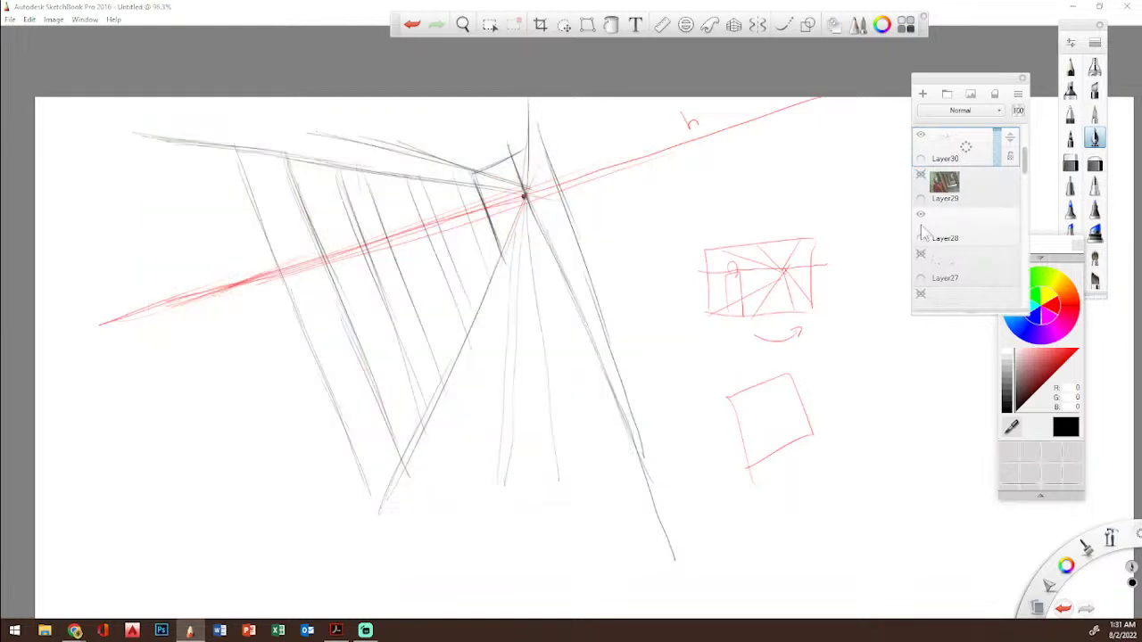
pyautogui.moveTo(130, 127); pyautogui.dragTo(657, 114)
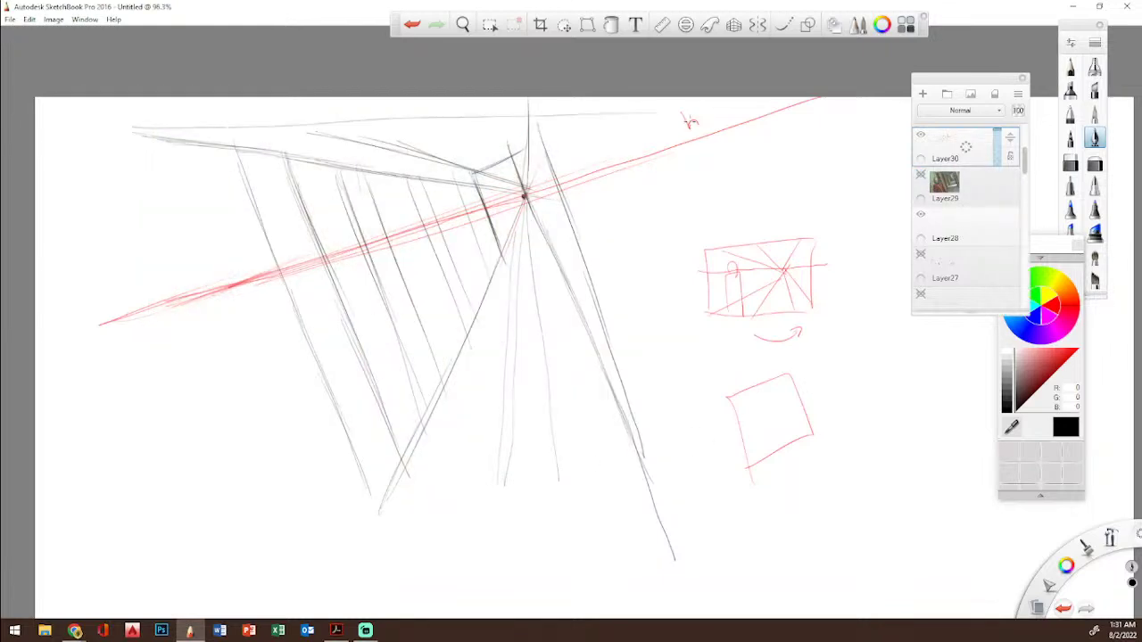
pyautogui.moveTo(148, 122)
pyautogui.mouseDown()
pyautogui.moveTo(444, 117)
pyautogui.moveTo(652, 115)
pyautogui.mouseUp()
pyautogui.moveTo(166, 164); pyautogui.dragTo(201, 471)
pyautogui.moveTo(149, 135); pyautogui.dragTo(166, 507)
pyautogui.moveTo(138, 157); pyautogui.dragTo(181, 585)
pyautogui.moveTo(140, 513); pyautogui.dragTo(656, 515)
pyautogui.moveTo(661, 115)
pyautogui.mouseDown()
pyautogui.moveTo(657, 510)
pyautogui.moveTo(680, 554)
pyautogui.mouseUp()
pyautogui.moveTo(155, 116); pyautogui.dragTo(175, 474)
pyautogui.moveTo(145, 141); pyautogui.dragTo(173, 563)
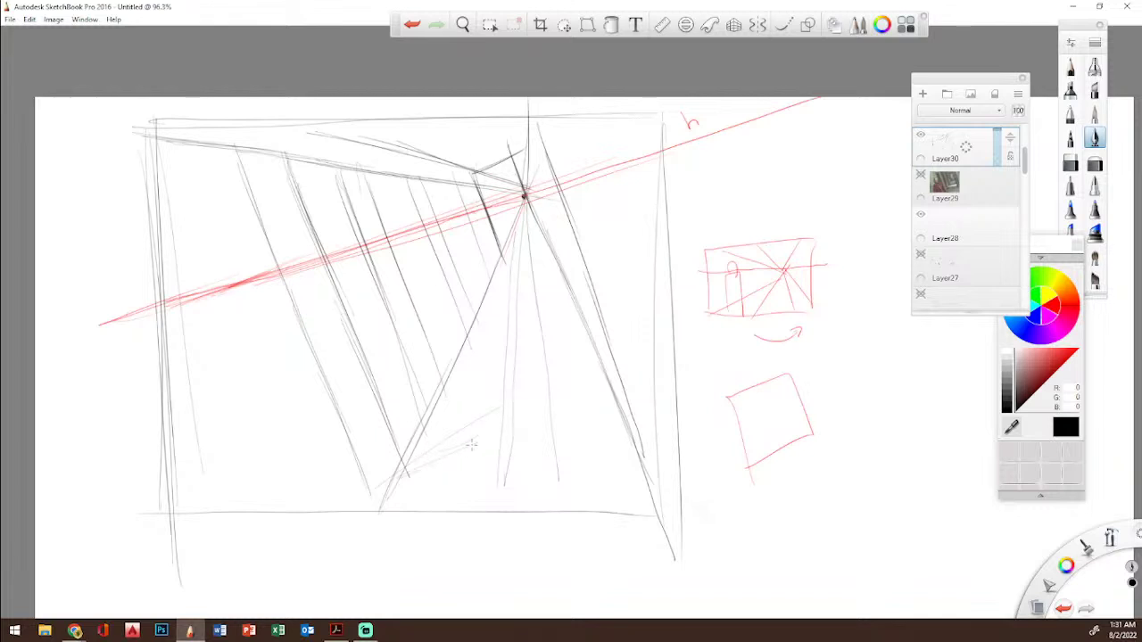
# Step: Draw slanted cross lines over the corridor floor, parallel to the tilted horizon and closing up towards the vanishing point
pyautogui.moveTo(593, 400)
pyautogui.mouseDown()
pyautogui.moveTo(399, 472)
pyautogui.moveTo(617, 408)
pyautogui.mouseUp()
pyautogui.moveTo(405, 483); pyautogui.dragTo(651, 404)
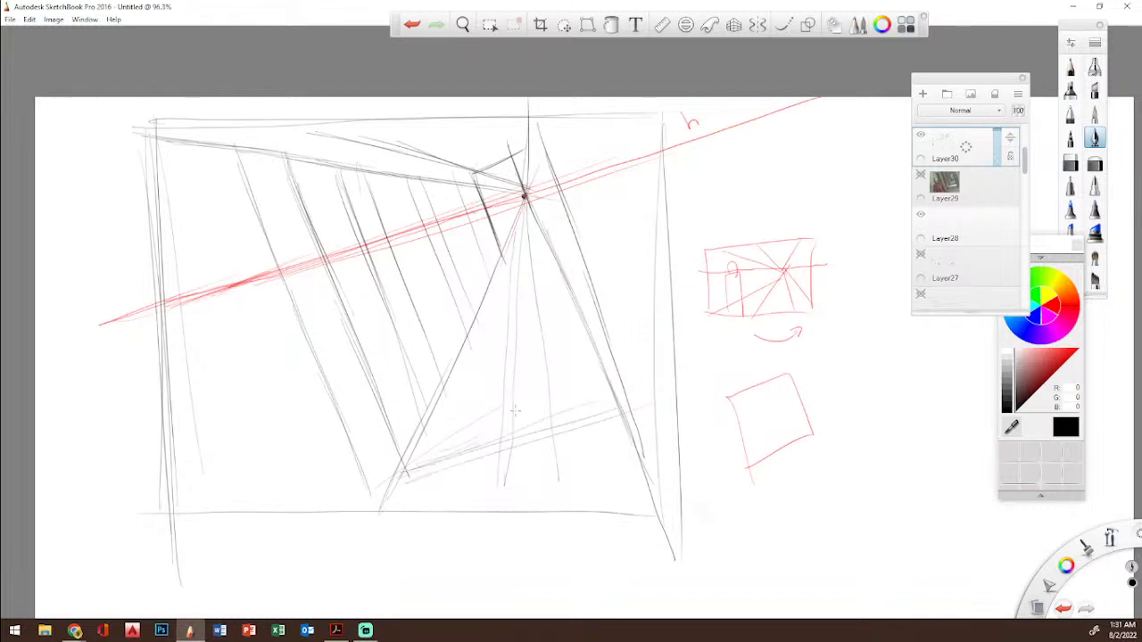
pyautogui.moveTo(444, 389); pyautogui.dragTo(578, 350)
pyautogui.moveTo(459, 342); pyautogui.dragTo(557, 303)
pyautogui.moveTo(474, 300)
pyautogui.mouseDown()
pyautogui.moveTo(555, 260)
pyautogui.moveTo(541, 254)
pyautogui.moveTo(551, 247)
pyautogui.moveTo(529, 273)
pyautogui.mouseUp()
pyautogui.moveTo(488, 327); pyautogui.dragTo(590, 281)
pyautogui.moveTo(478, 372); pyautogui.dragTo(582, 335)
pyautogui.moveTo(515, 390); pyautogui.dragTo(580, 363)
pyautogui.moveTo(404, 493); pyautogui.dragTo(551, 434)
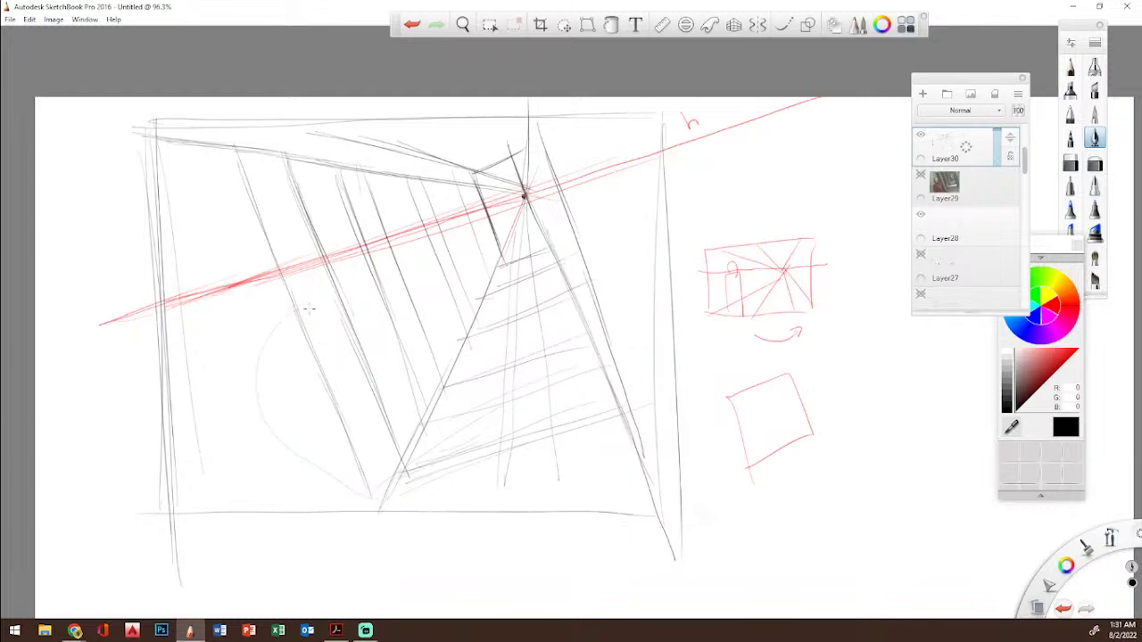
# Step: Rough in a large foreground figure along the left wall, with curved torso and arm strokes reaching down towards the floor edge
pyautogui.moveTo(359, 297)
pyautogui.mouseDown()
pyautogui.moveTo(326, 273)
pyautogui.moveTo(385, 333)
pyautogui.moveTo(387, 406)
pyautogui.mouseUp()
pyautogui.moveTo(344, 343); pyautogui.dragTo(392, 391)
pyautogui.moveTo(311, 364)
pyautogui.mouseDown()
pyautogui.moveTo(329, 389)
pyautogui.moveTo(389, 411)
pyautogui.mouseUp()
pyautogui.moveTo(341, 353); pyautogui.dragTo(411, 420)
pyautogui.moveTo(380, 323)
pyautogui.mouseDown()
pyautogui.moveTo(423, 388)
pyautogui.moveTo(412, 421)
pyautogui.mouseUp()
pyautogui.moveTo(305, 305)
pyautogui.mouseDown()
pyautogui.moveTo(283, 360)
pyautogui.moveTo(294, 469)
pyautogui.mouseUp()
pyautogui.moveTo(357, 495)
pyautogui.mouseDown()
pyautogui.moveTo(362, 508)
pyautogui.moveTo(410, 489)
pyautogui.mouseUp()
pyautogui.moveTo(433, 439); pyautogui.dragTo(387, 489)
pyautogui.moveTo(444, 511); pyautogui.dragTo(446, 515)
# Step: Sketch a standing figure on the corridor floor with head at the vanishing point's height, plus a small distant form by the left wall
pyautogui.moveTo(471, 257)
pyautogui.mouseDown()
pyautogui.moveTo(489, 289)
pyautogui.moveTo(467, 227)
pyautogui.moveTo(466, 258)
pyautogui.moveTo(486, 290)
pyautogui.mouseUp()
pyautogui.moveTo(551, 259)
pyautogui.mouseDown()
pyautogui.moveTo(567, 203)
pyautogui.moveTo(575, 278)
pyautogui.moveTo(553, 301)
pyautogui.mouseUp()
pyautogui.moveTo(571, 236); pyautogui.dragTo(571, 307)
pyautogui.moveTo(549, 312)
pyautogui.mouseDown()
pyautogui.moveTo(568, 312)
pyautogui.moveTo(542, 352)
pyautogui.moveTo(558, 359)
pyautogui.moveTo(537, 361)
pyautogui.moveTo(571, 440)
pyautogui.moveTo(560, 348)
pyautogui.moveTo(581, 301)
pyautogui.moveTo(581, 314)
pyautogui.mouseUp()
pyautogui.moveTo(554, 239); pyautogui.dragTo(597, 296)
pyautogui.moveTo(580, 255)
pyautogui.mouseDown()
pyautogui.moveTo(608, 285)
pyautogui.moveTo(598, 301)
pyautogui.mouseUp()
pyautogui.moveTo(562, 238); pyautogui.dragTo(549, 223)
pyautogui.moveTo(551, 203)
pyautogui.mouseDown()
pyautogui.moveTo(560, 227)
pyautogui.moveTo(539, 214)
pyautogui.mouseUp()
pyautogui.moveTo(538, 214)
pyautogui.mouseDown()
pyautogui.moveTo(560, 196)
pyautogui.moveTo(562, 262)
pyautogui.moveTo(571, 257)
pyautogui.moveTo(584, 330)
pyautogui.mouseUp()
pyautogui.moveTo(554, 282)
pyautogui.mouseDown()
pyautogui.moveTo(571, 331)
pyautogui.moveTo(544, 363)
pyautogui.mouseUp()
pyautogui.moveTo(553, 312)
pyautogui.mouseDown()
pyautogui.moveTo(542, 376)
pyautogui.moveTo(571, 416)
pyautogui.mouseUp()
pyautogui.moveTo(546, 373)
pyautogui.mouseDown()
pyautogui.moveTo(560, 451)
pyautogui.moveTo(549, 453)
pyautogui.mouseUp()
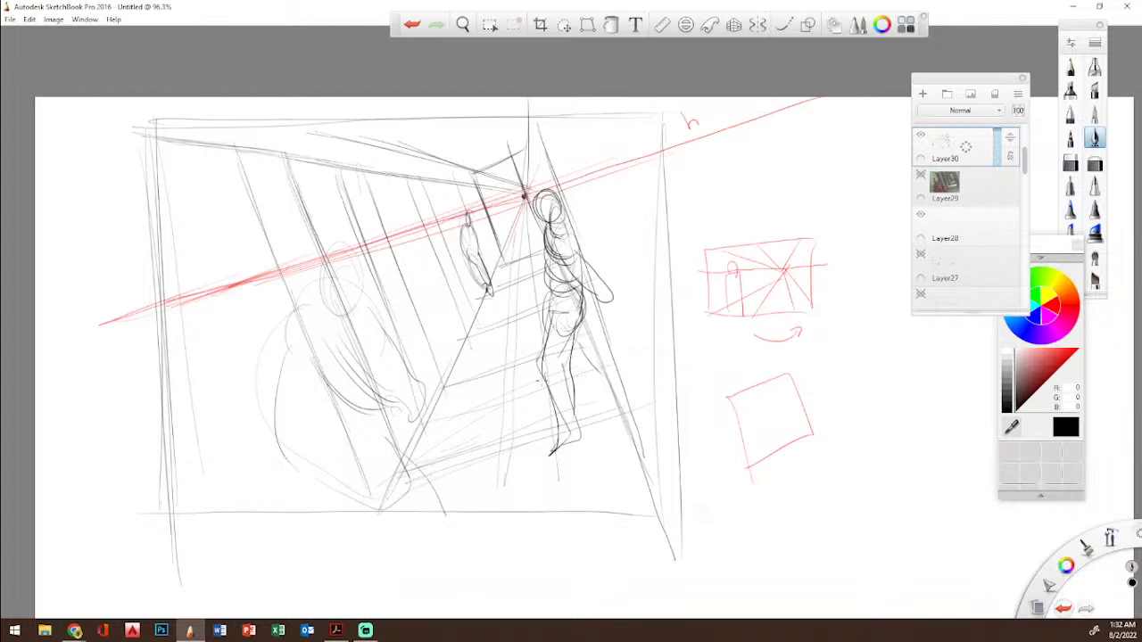
# Step: Strengthen the foreground figure's back and torso curves and add an oval head with contour lines in front of the left doors
pyautogui.moveTo(325, 305); pyautogui.dragTo(278, 437)
pyautogui.moveTo(294, 373)
pyautogui.mouseDown()
pyautogui.moveTo(355, 419)
pyautogui.moveTo(386, 407)
pyautogui.moveTo(387, 348)
pyautogui.mouseUp()
pyautogui.moveTo(415, 216)
pyautogui.mouseDown()
pyautogui.moveTo(400, 147)
pyautogui.moveTo(391, 198)
pyautogui.moveTo(418, 213)
pyautogui.moveTo(390, 198)
pyautogui.moveTo(414, 191)
pyautogui.moveTo(419, 211)
pyautogui.moveTo(405, 223)
pyautogui.moveTo(425, 234)
pyautogui.moveTo(393, 187)
pyautogui.moveTo(396, 166)
pyautogui.mouseUp()
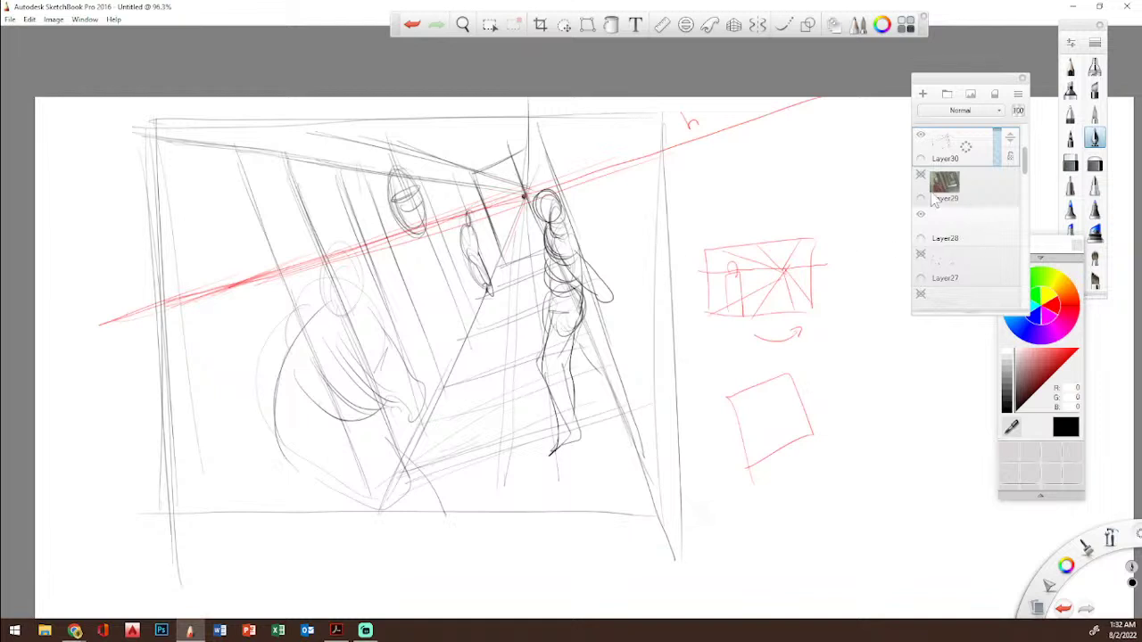
# Step: Briefly check the still on Layer29, then draw the foreground figure's head, outstretched arm with hand, and lower back
pyautogui.click(923, 175)
pyautogui.click(923, 174)
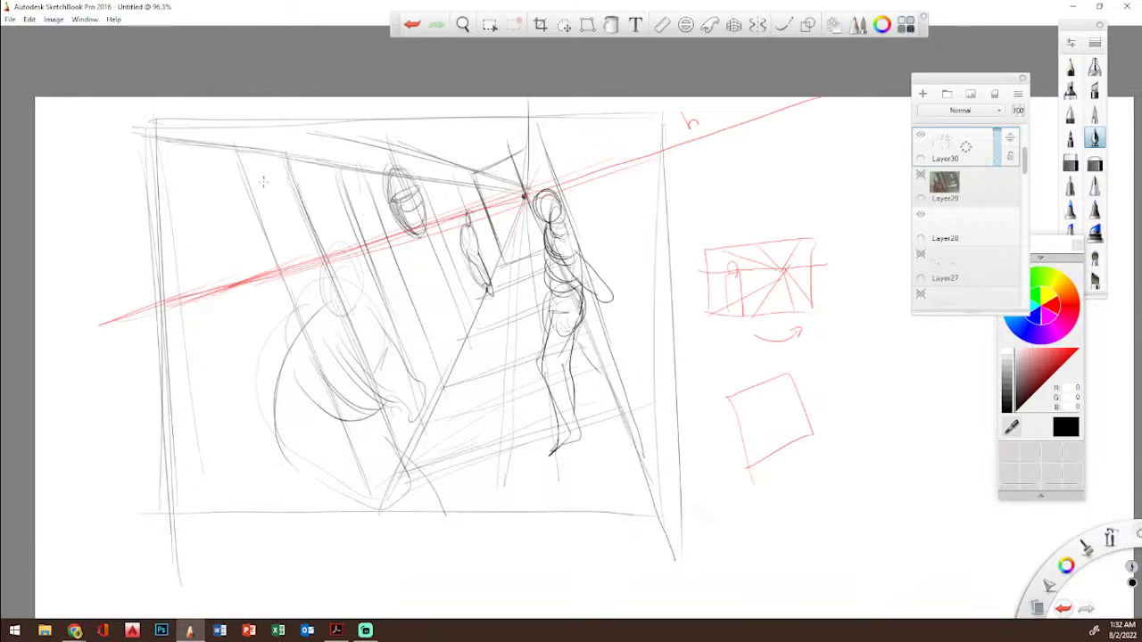
pyautogui.moveTo(363, 312)
pyautogui.mouseDown()
pyautogui.moveTo(332, 321)
pyautogui.moveTo(353, 299)
pyautogui.moveTo(330, 268)
pyautogui.moveTo(361, 268)
pyautogui.moveTo(375, 321)
pyautogui.moveTo(343, 303)
pyautogui.moveTo(383, 330)
pyautogui.moveTo(384, 286)
pyautogui.moveTo(338, 297)
pyautogui.mouseUp()
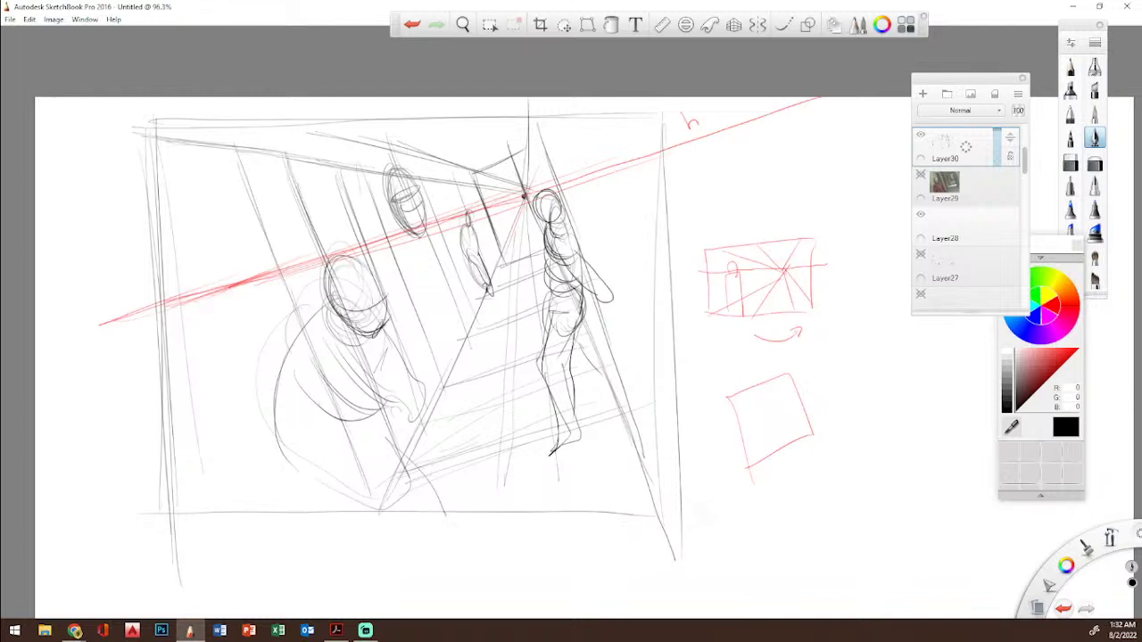
pyautogui.moveTo(375, 379); pyautogui.dragTo(481, 465)
pyautogui.moveTo(430, 412); pyautogui.dragTo(492, 469)
pyautogui.moveTo(437, 391); pyautogui.dragTo(476, 444)
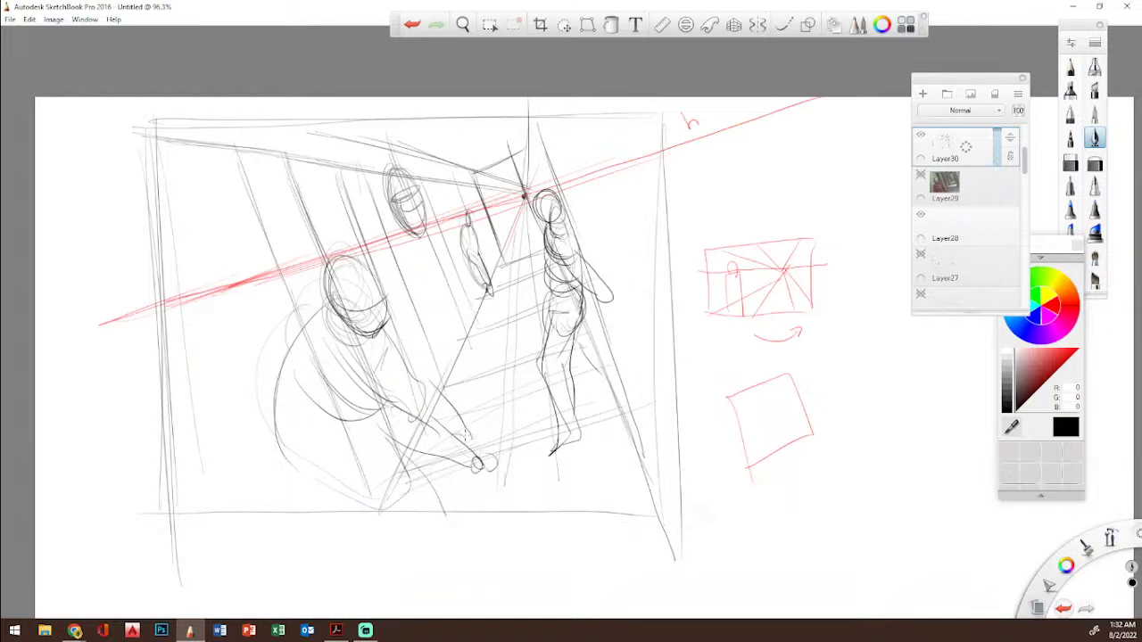
pyautogui.moveTo(355, 441)
pyautogui.mouseDown()
pyautogui.moveTo(327, 476)
pyautogui.moveTo(381, 447)
pyautogui.mouseUp()
pyautogui.moveTo(282, 460); pyautogui.dragTo(325, 517)
pyautogui.moveTo(477, 241)
pyautogui.mouseDown()
pyautogui.moveTo(467, 230)
pyautogui.moveTo(464, 238)
pyautogui.moveTo(465, 216)
pyautogui.mouseUp()
pyautogui.moveTo(364, 631)
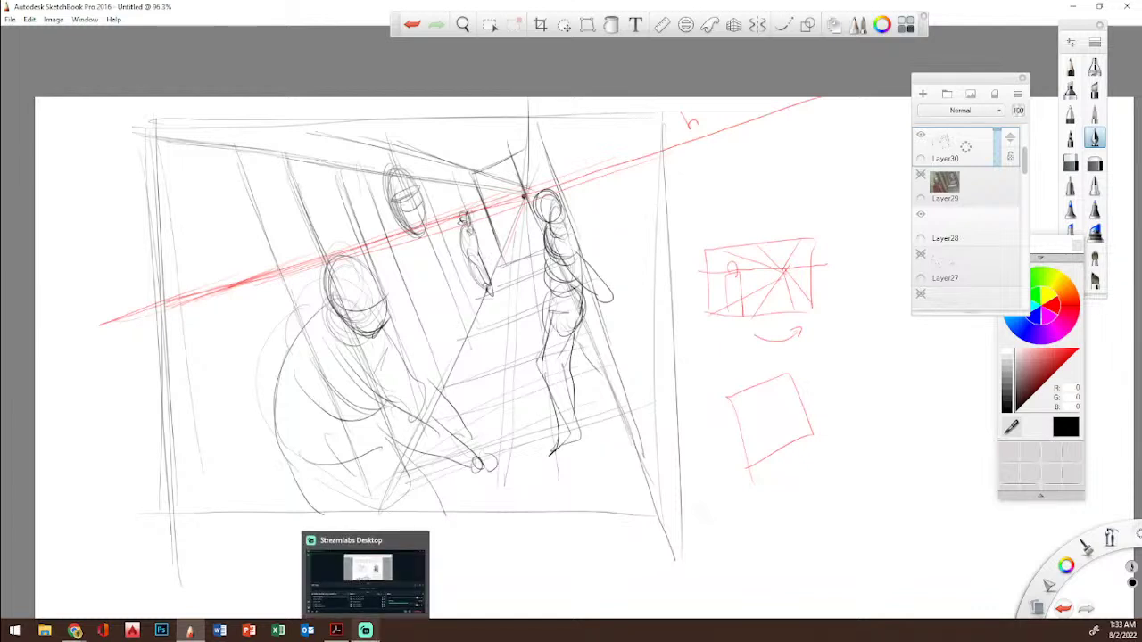
pyautogui.moveTo(339, 326)
pyautogui.mouseDown()
pyautogui.moveTo(326, 302)
pyautogui.moveTo(381, 271)
pyautogui.moveTo(377, 291)
pyautogui.moveTo(339, 302)
pyautogui.moveTo(378, 284)
pyautogui.mouseUp()
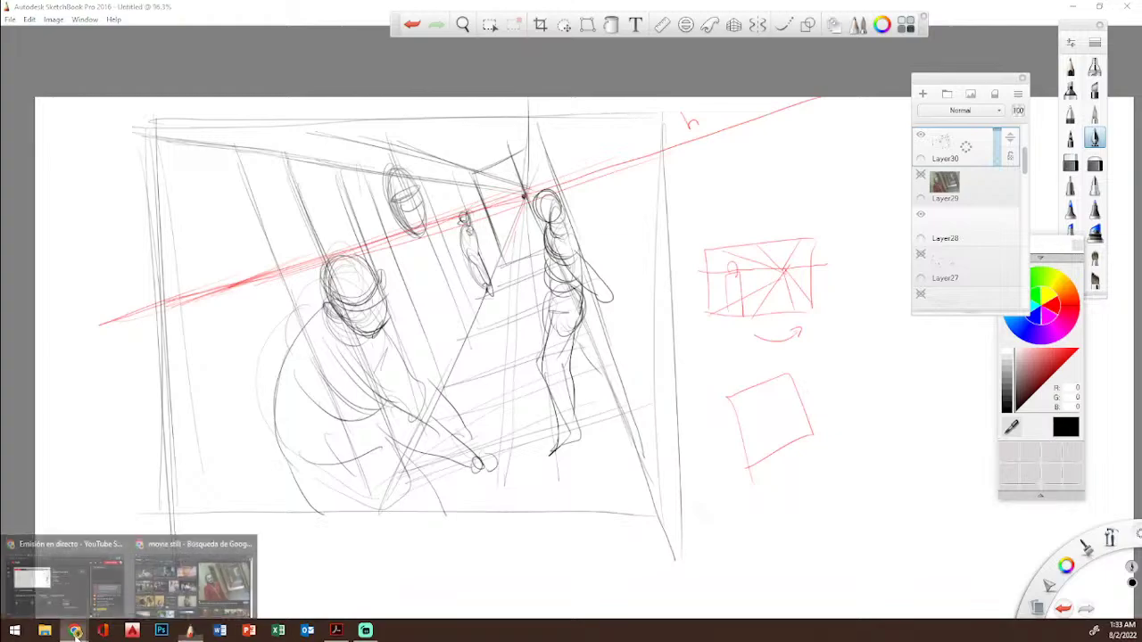
# Step: Switch to Chrome, browse the "movie still" image results and preview the Turning Red still of four friends in a street
pyautogui.click(194, 578)
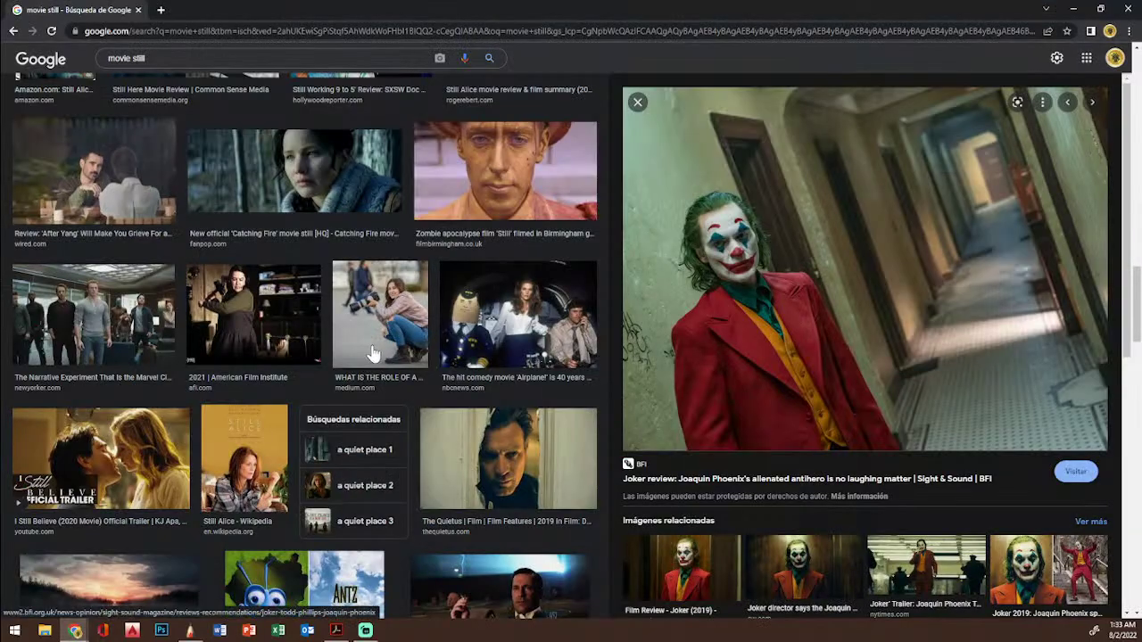
pyautogui.scroll(-5, 375, 354)
pyautogui.scroll(-15, 373, 354)
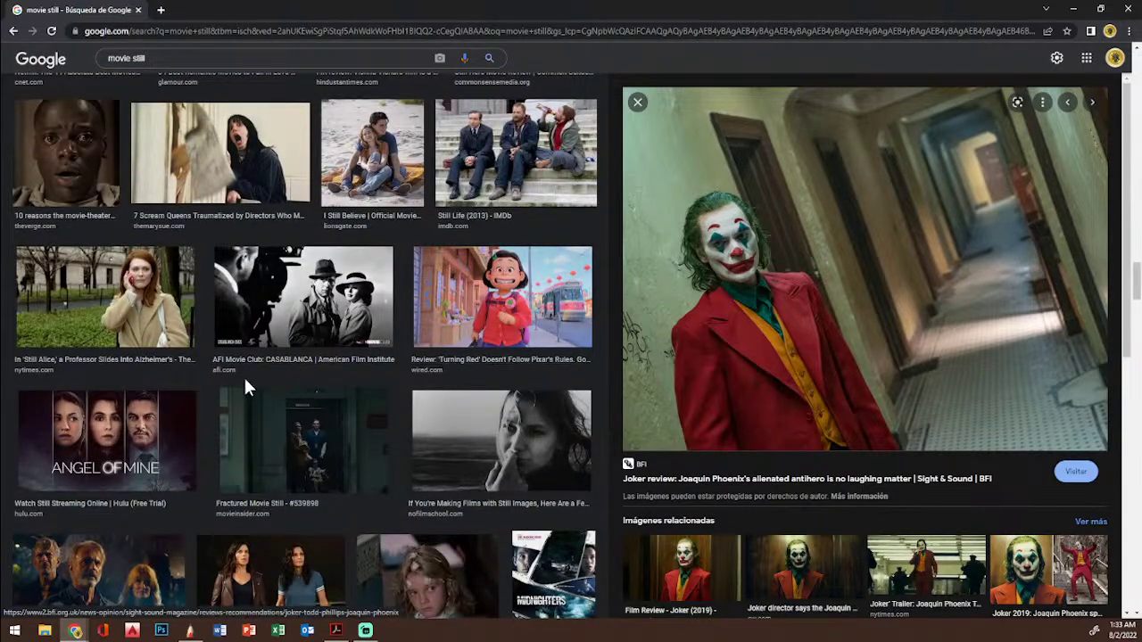
pyautogui.scroll(-3, 247, 382)
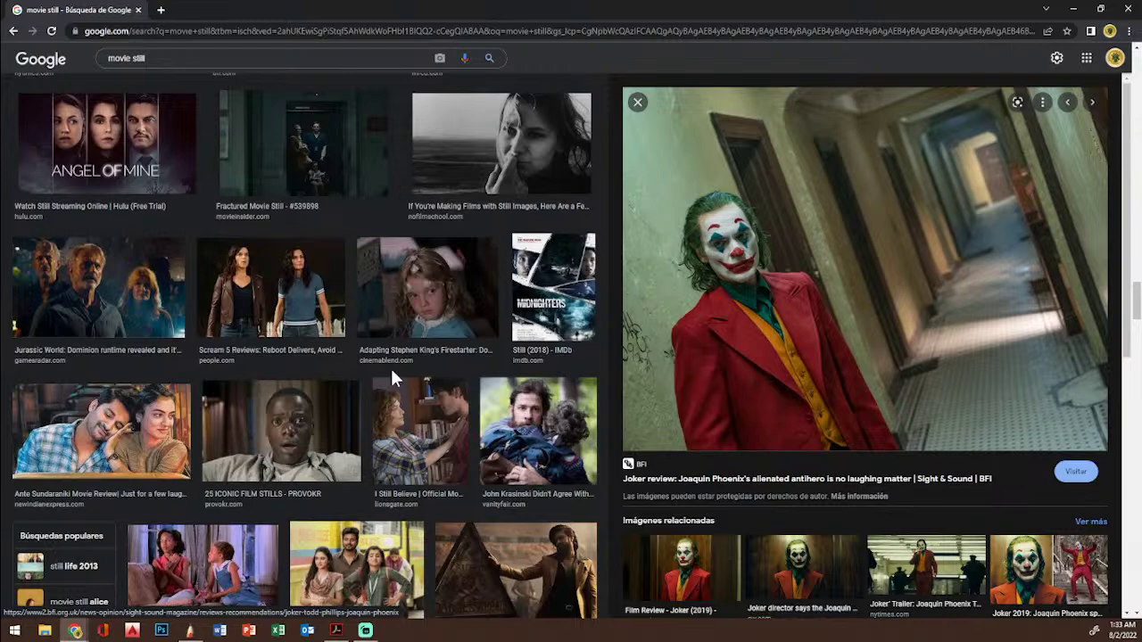
pyautogui.scroll(-3, 413, 369)
pyautogui.scroll(-4, 803, 410)
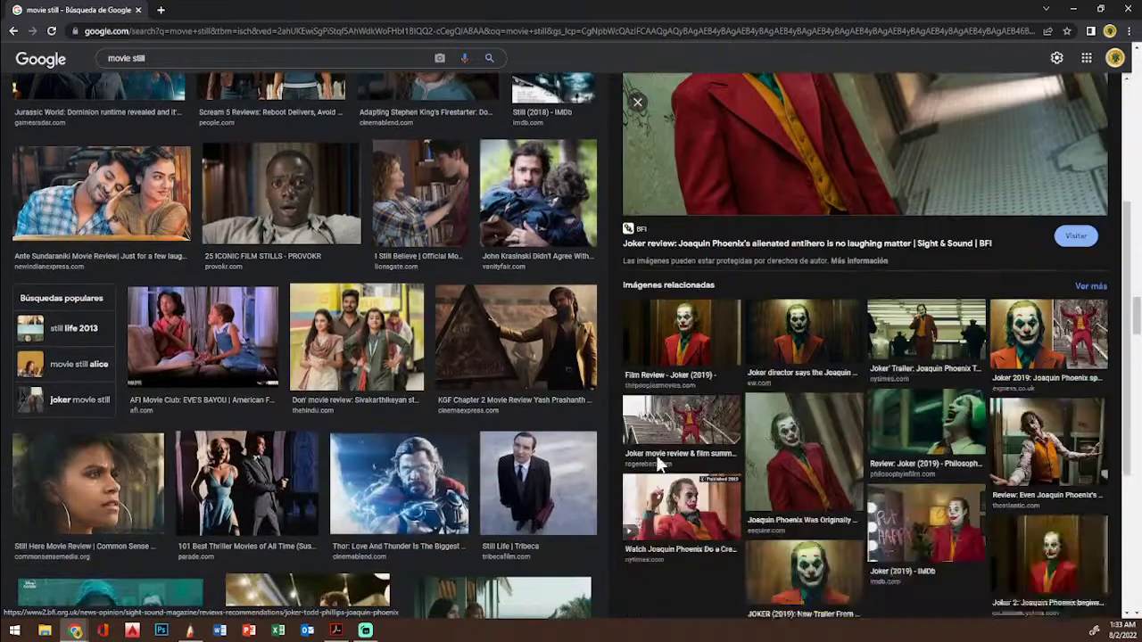
pyautogui.scroll(-5, 415, 339)
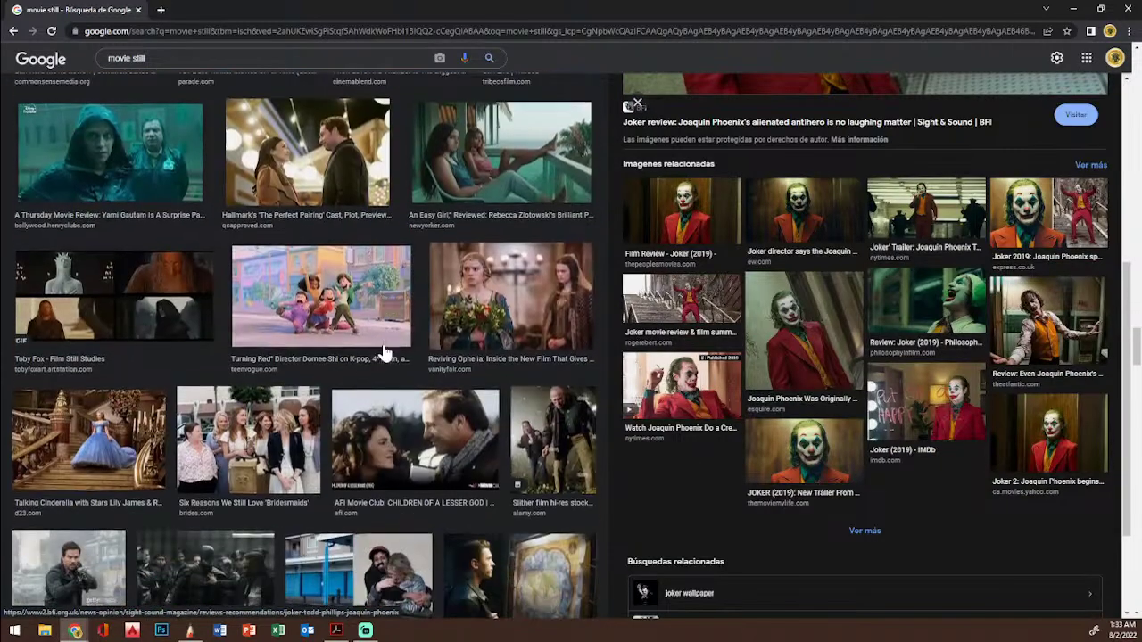
pyautogui.click(379, 337)
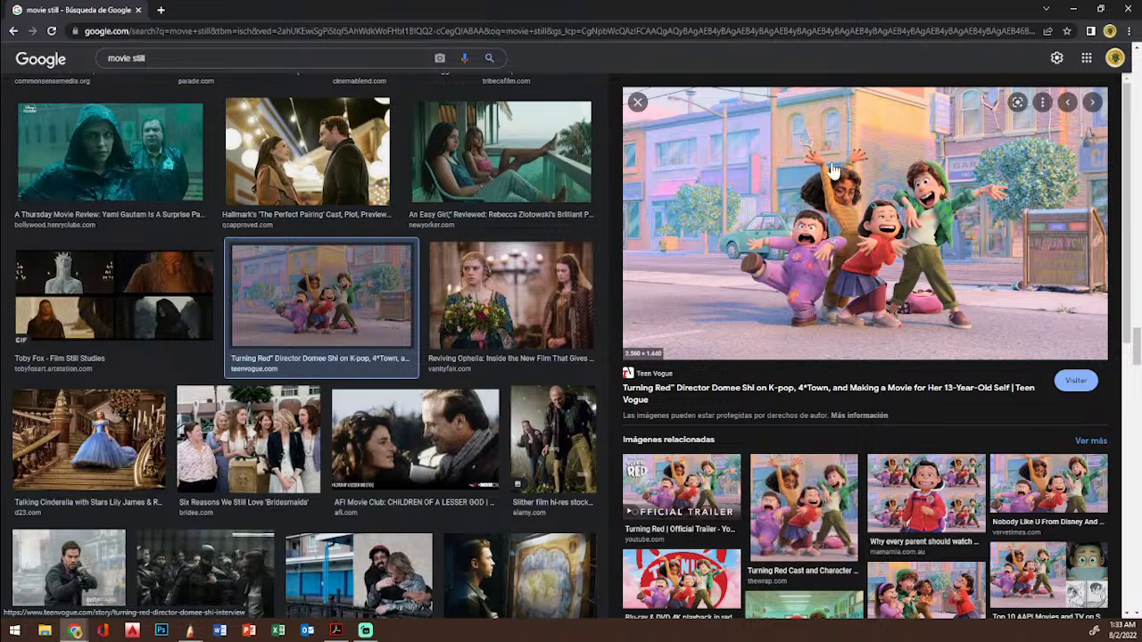
# Step: Copy the previewed Turning Red street still from the image results
pyautogui.rightClick(898, 155)
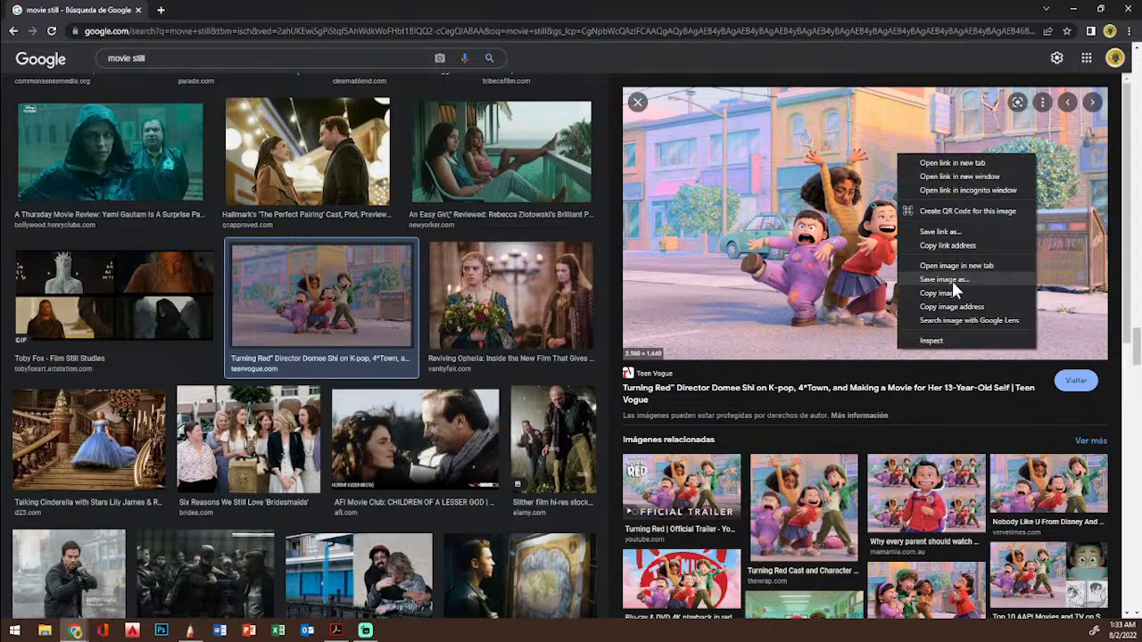
pyautogui.click(951, 305)
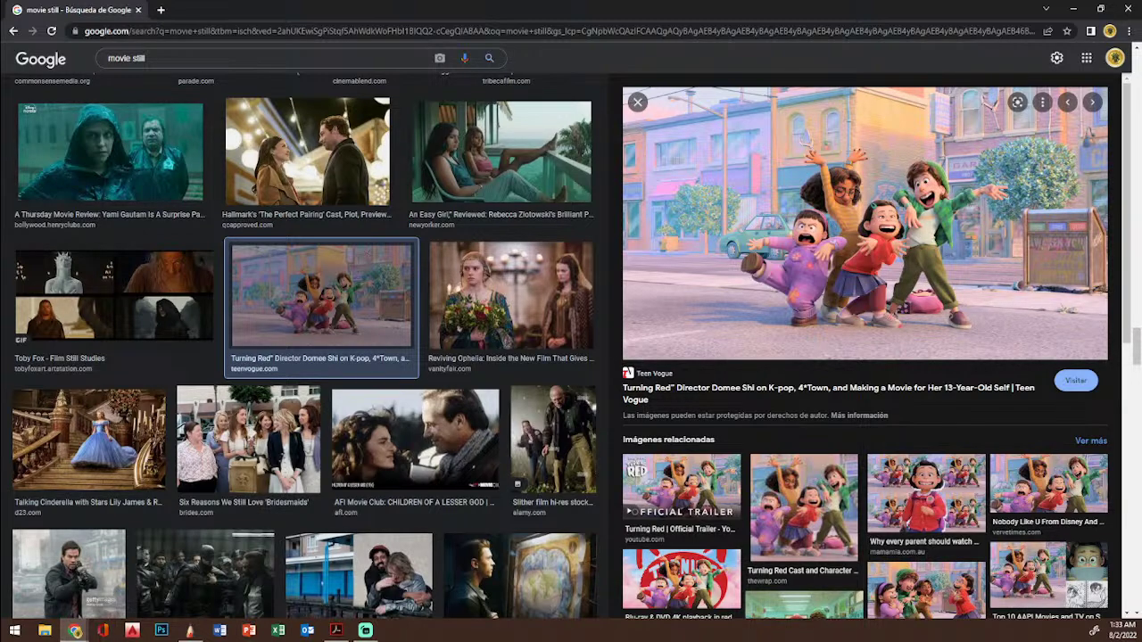
pyautogui.hotkey('alt', 'Tab')
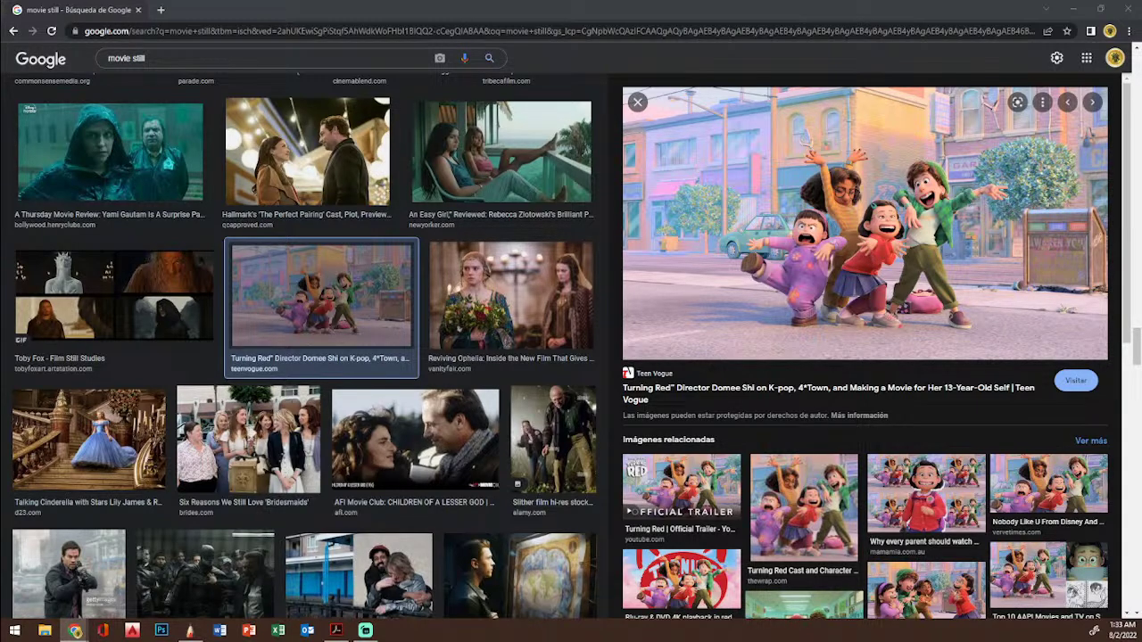
# Step: Browse the full set of related Turning Red images and preview the still of the girl beside the streetcar
pyautogui.scroll(-3, 839, 264)
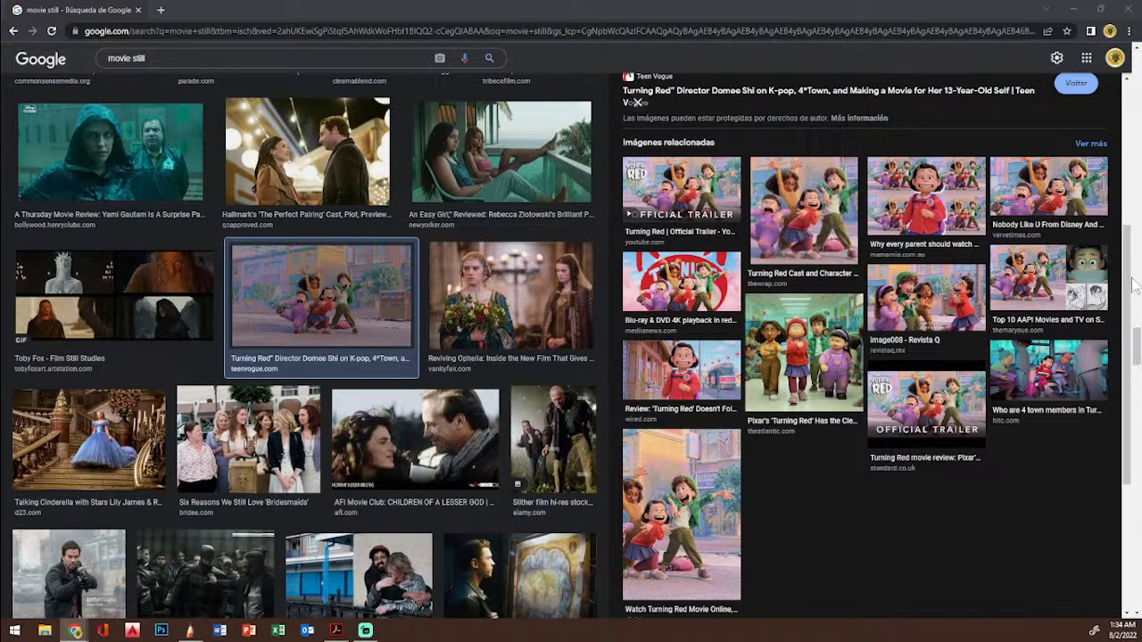
pyautogui.scroll(4, 1109, 168)
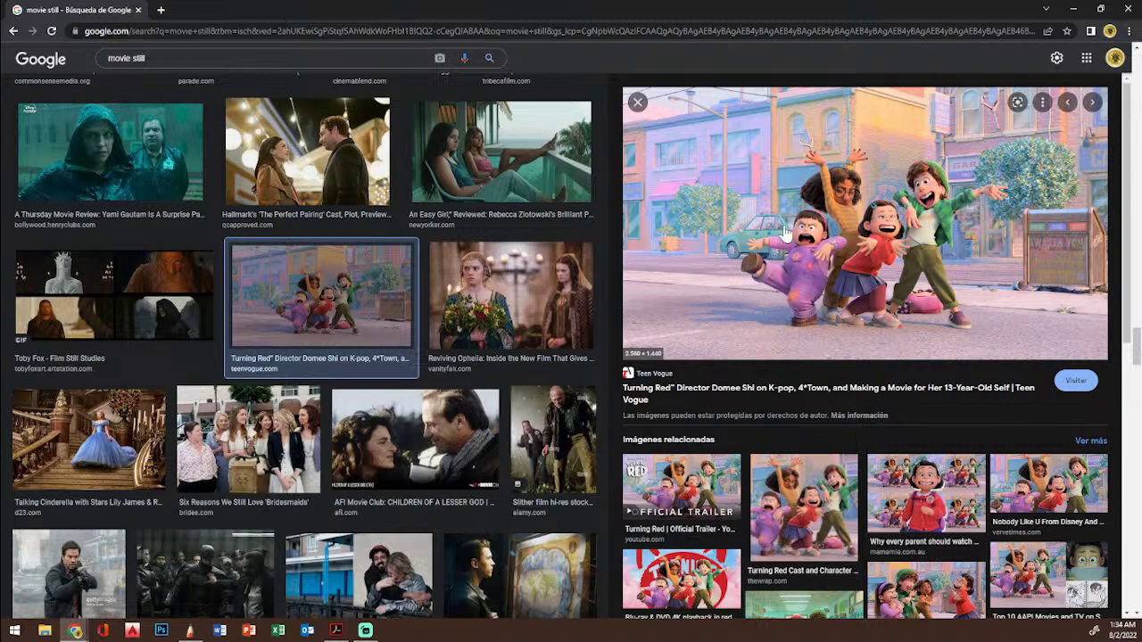
pyautogui.scroll(-3, 841, 330)
pyautogui.scroll(3, 892, 379)
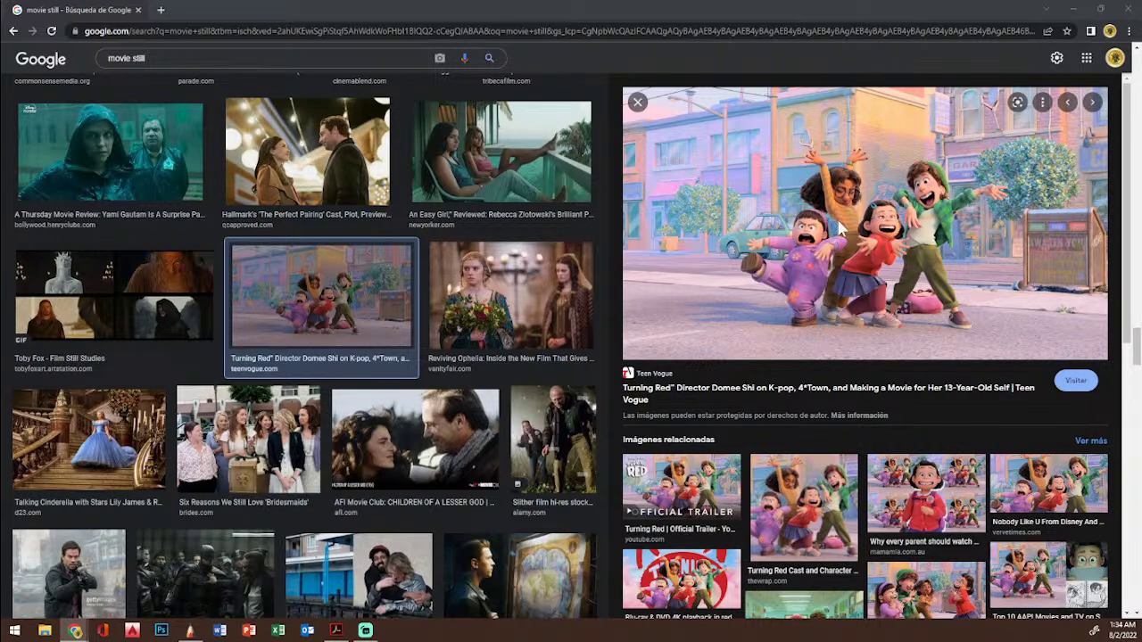
pyautogui.scroll(-8, 873, 279)
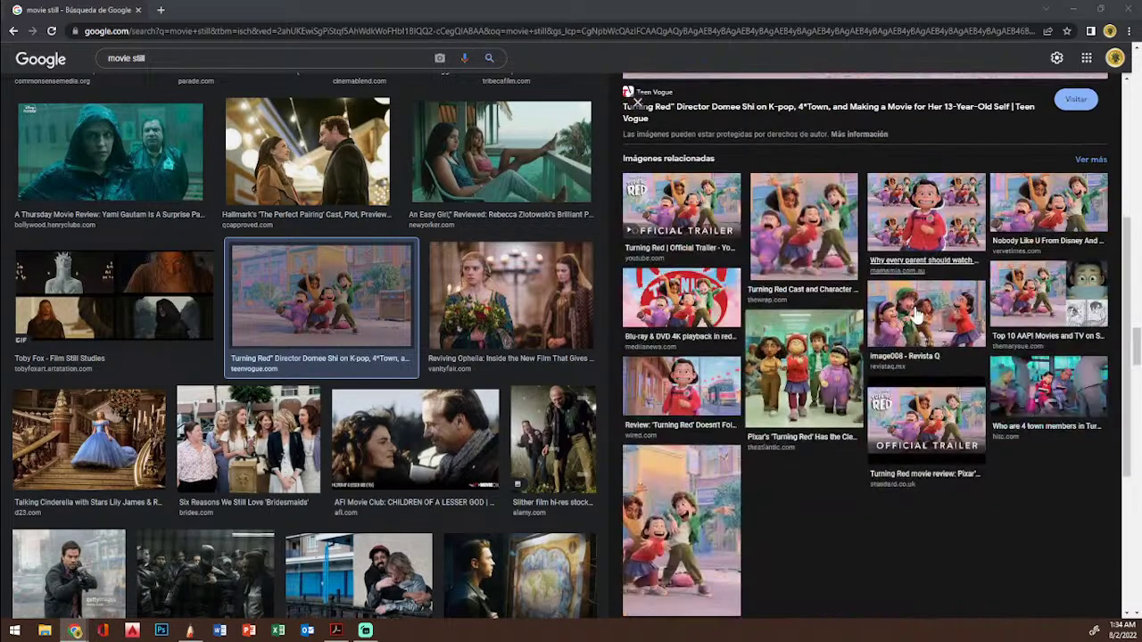
pyautogui.click(874, 389)
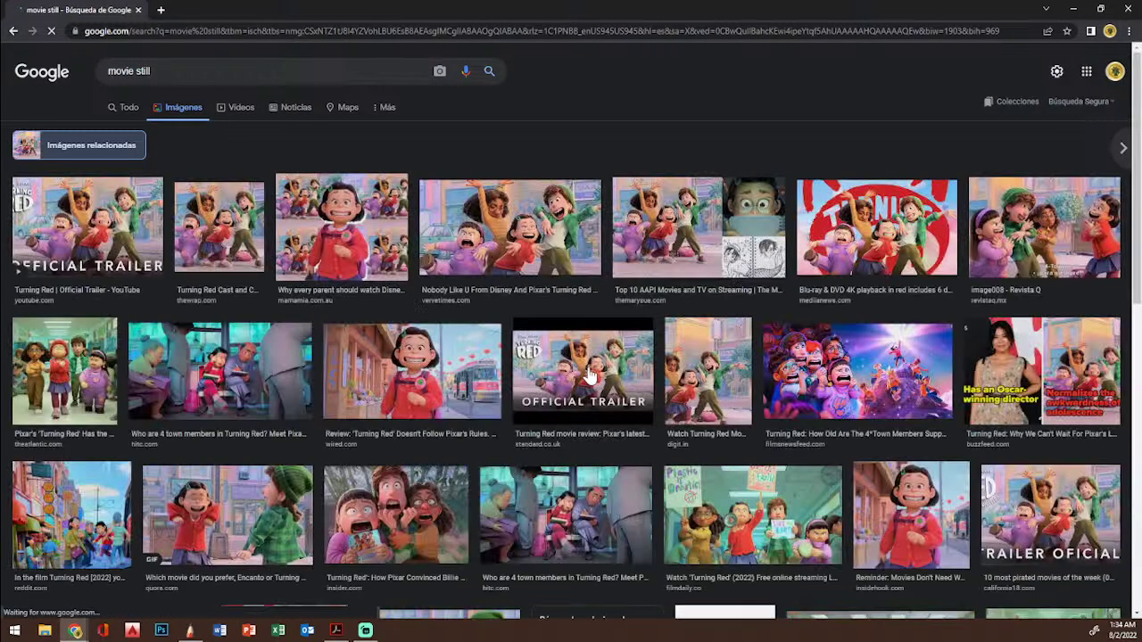
pyautogui.scroll(-5, 625, 356)
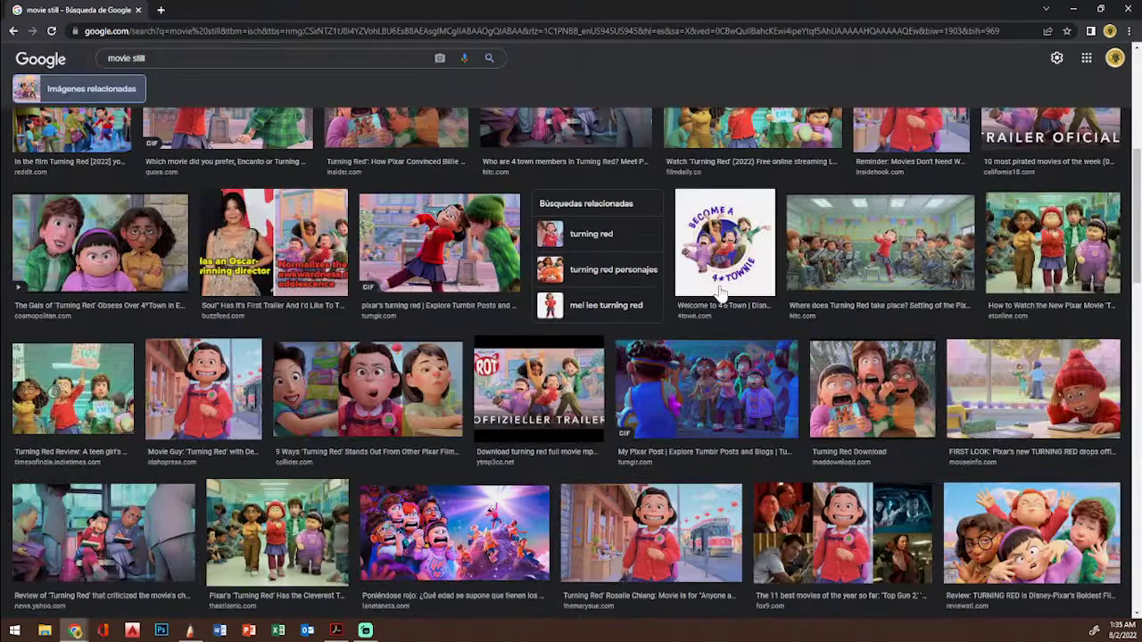
pyautogui.scroll(-3, 721, 292)
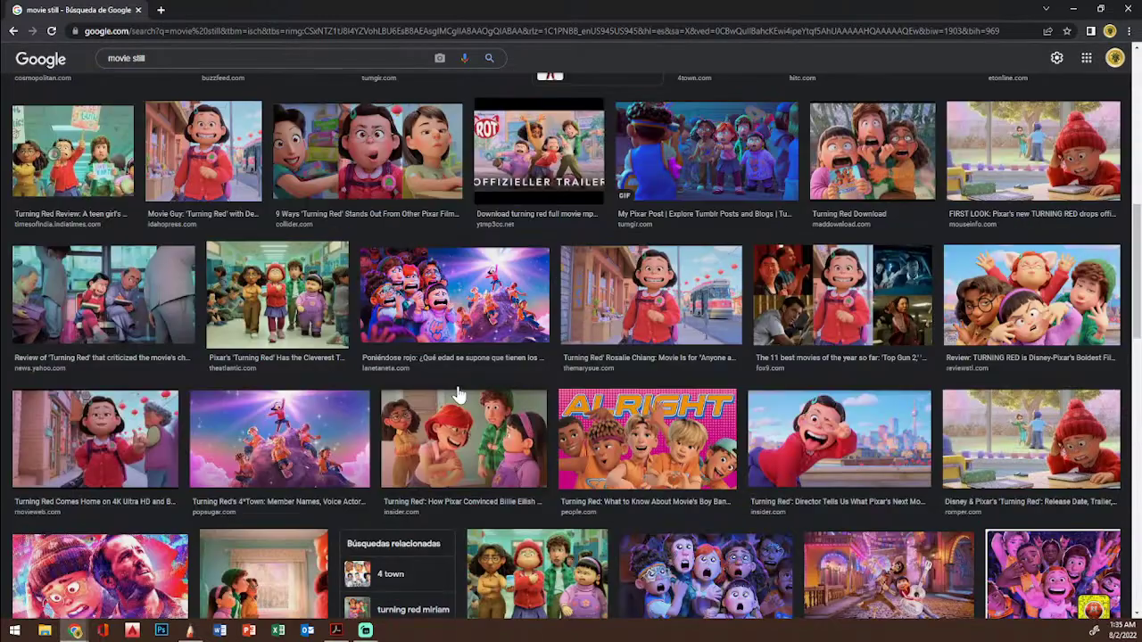
pyautogui.click(716, 314)
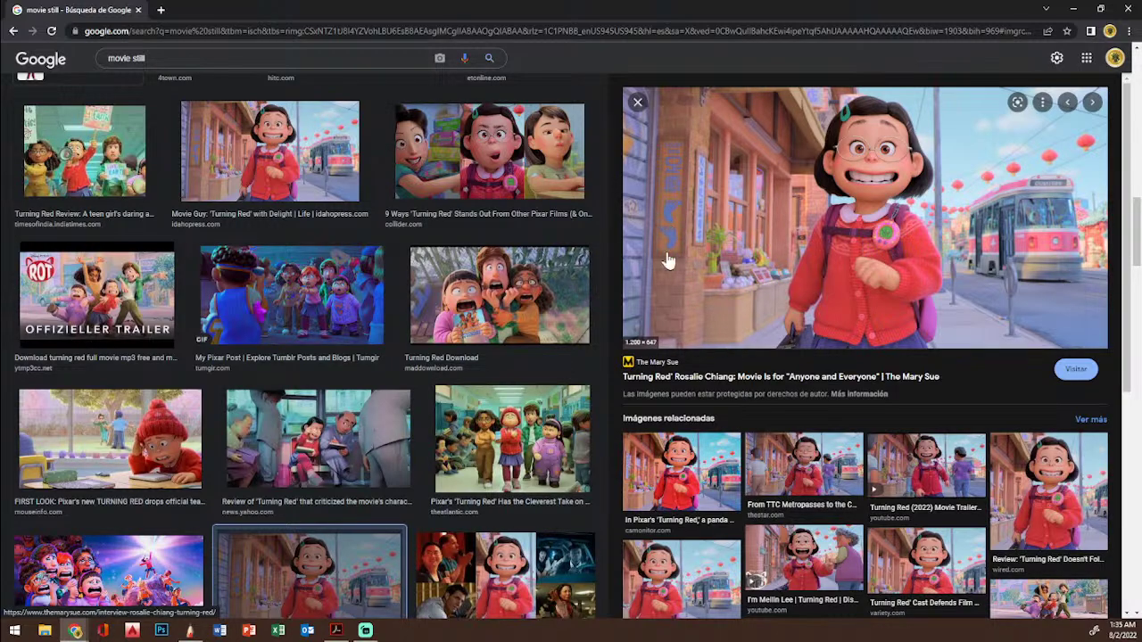
# Step: Look through more Turning Red stills for a suitable perspective scene, then return to the original "movie still" results
pyautogui.scroll(-5, 526, 284)
pyautogui.scroll(-10, 522, 290)
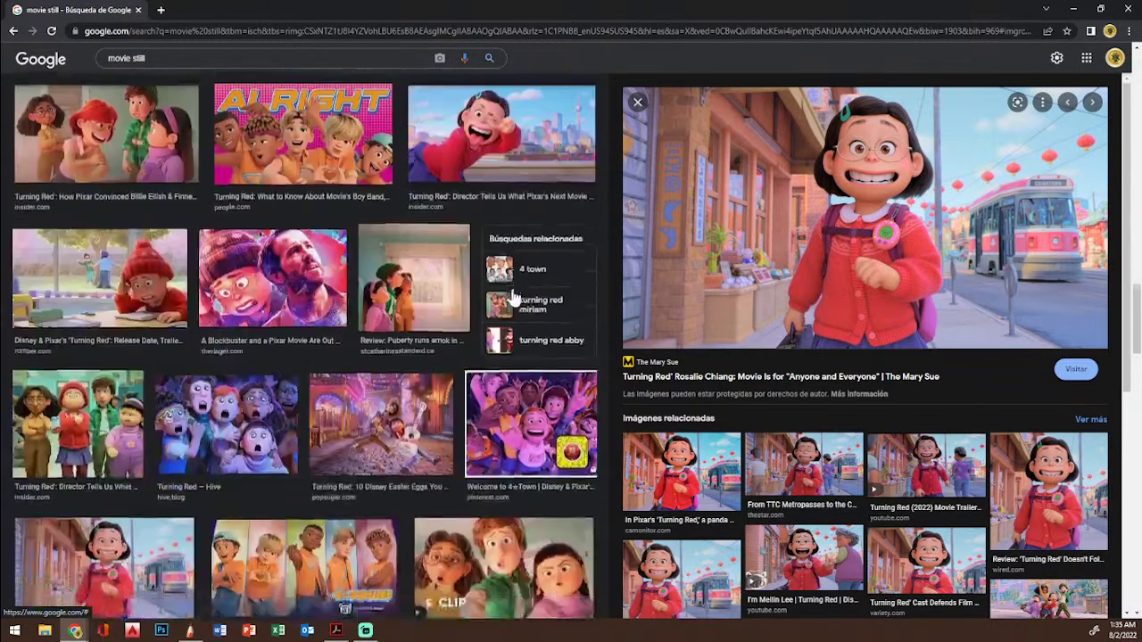
pyautogui.scroll(-4, 514, 299)
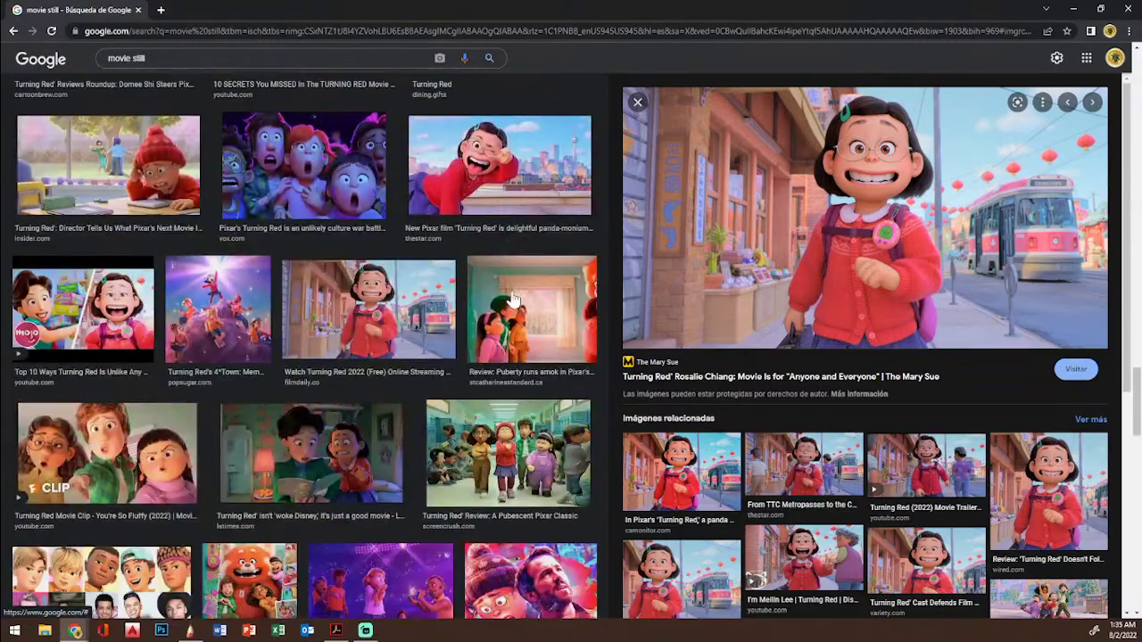
pyautogui.scroll(-10, 515, 299)
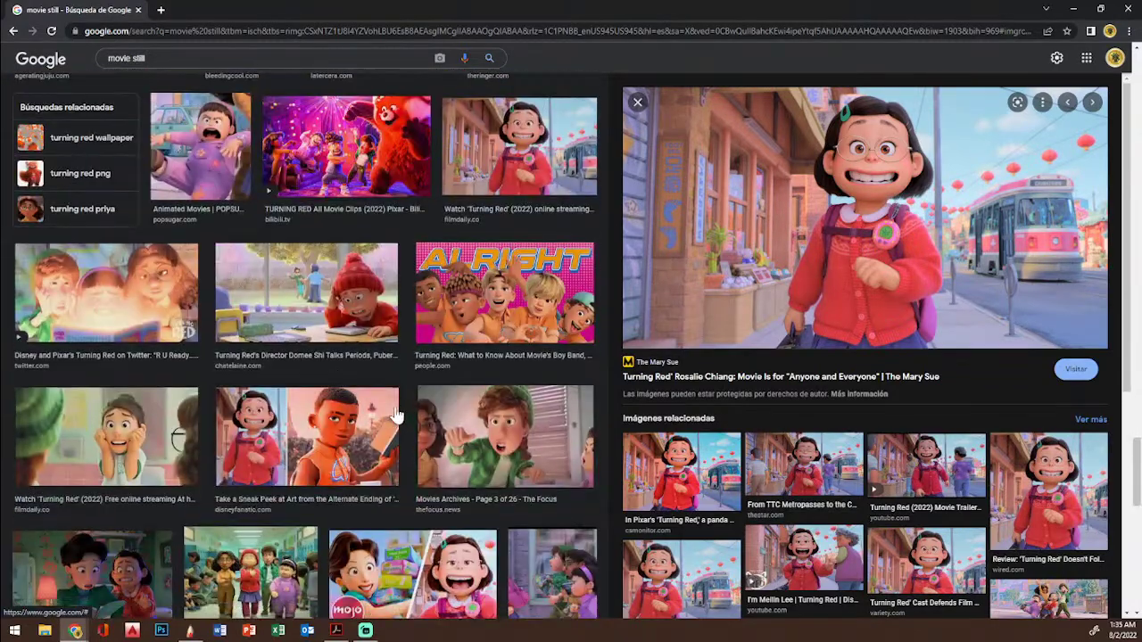
pyautogui.scroll(-5, 398, 416)
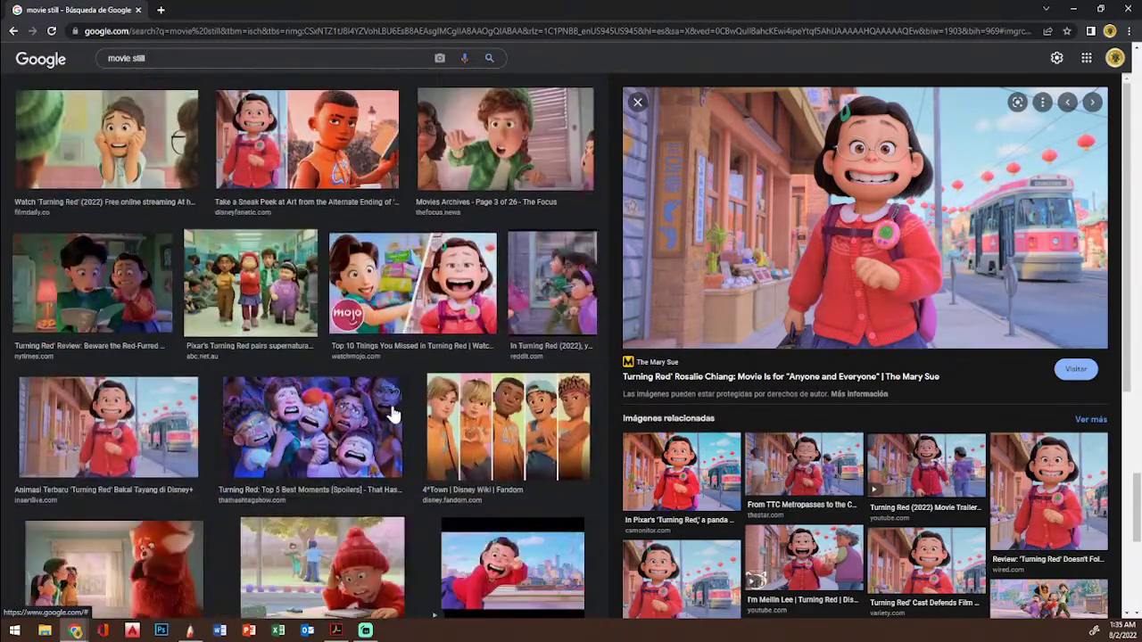
pyautogui.click(14, 31)
pyautogui.scroll(-5, 437, 354)
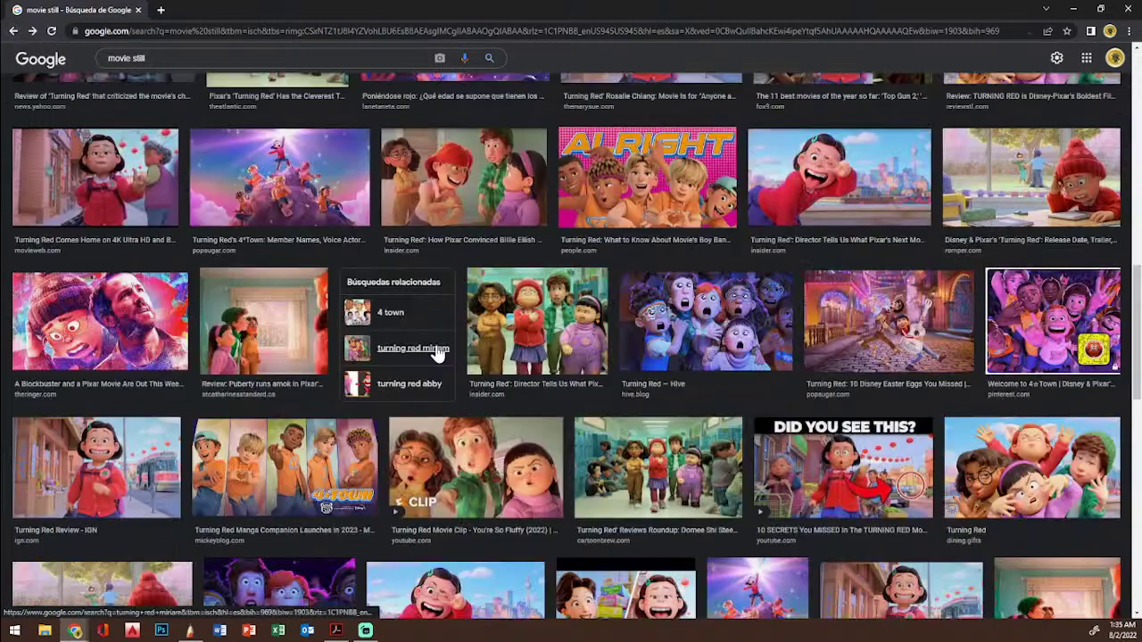
pyautogui.click(23, 31)
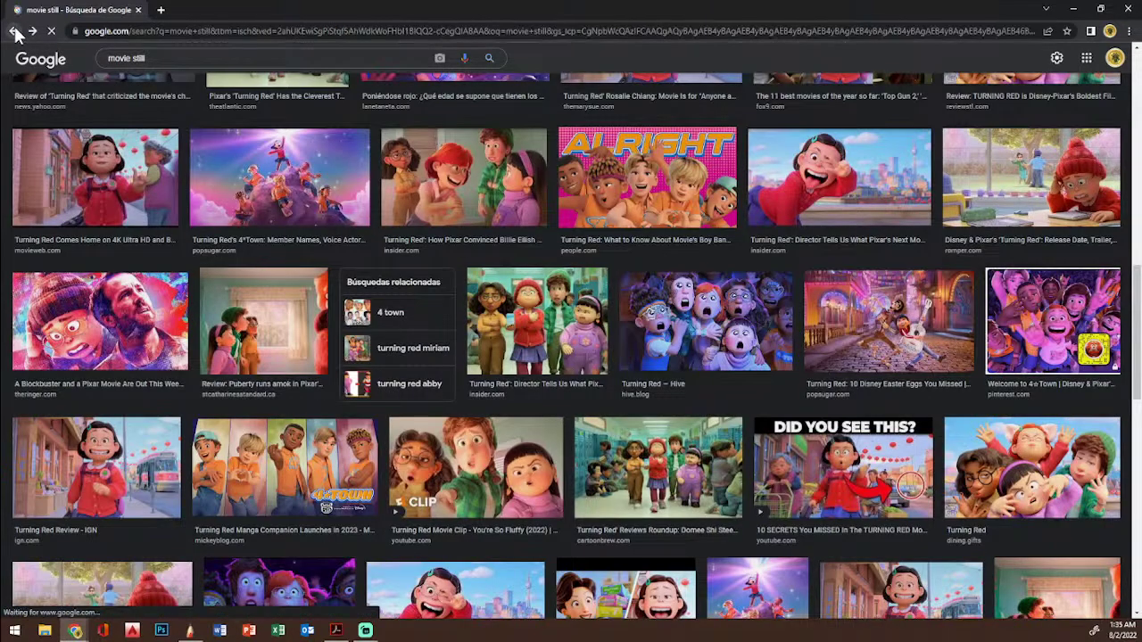
# Step: Preview the Don't Look Up still of two people seated in red light and look through its related images
pyautogui.scroll(-1, 612, 433)
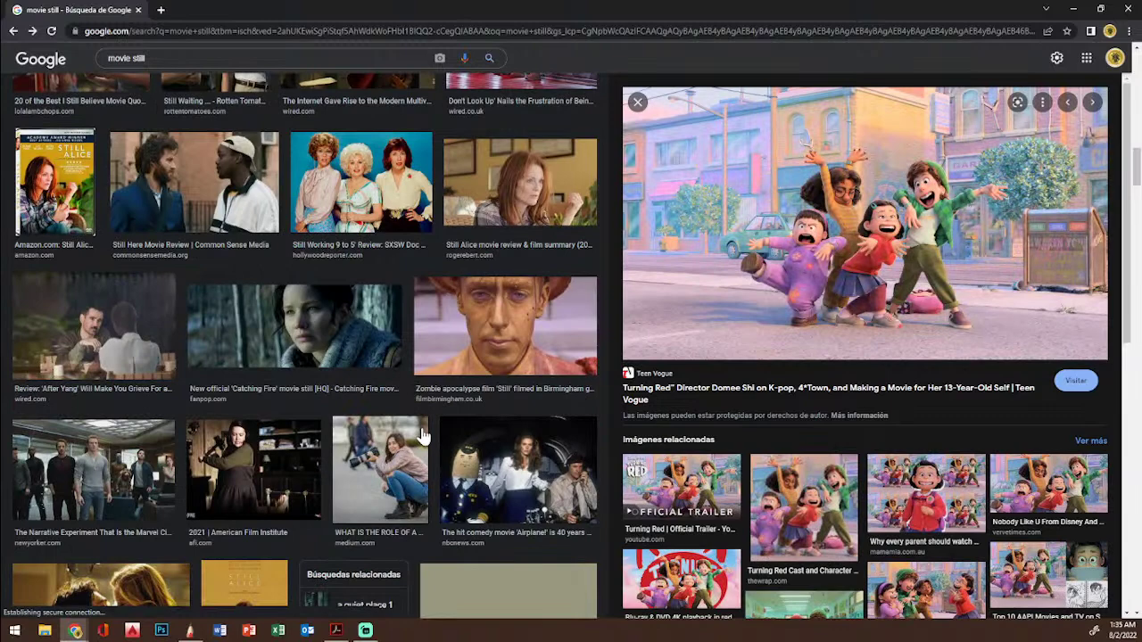
pyautogui.scroll(4, 422, 436)
pyautogui.click(573, 345)
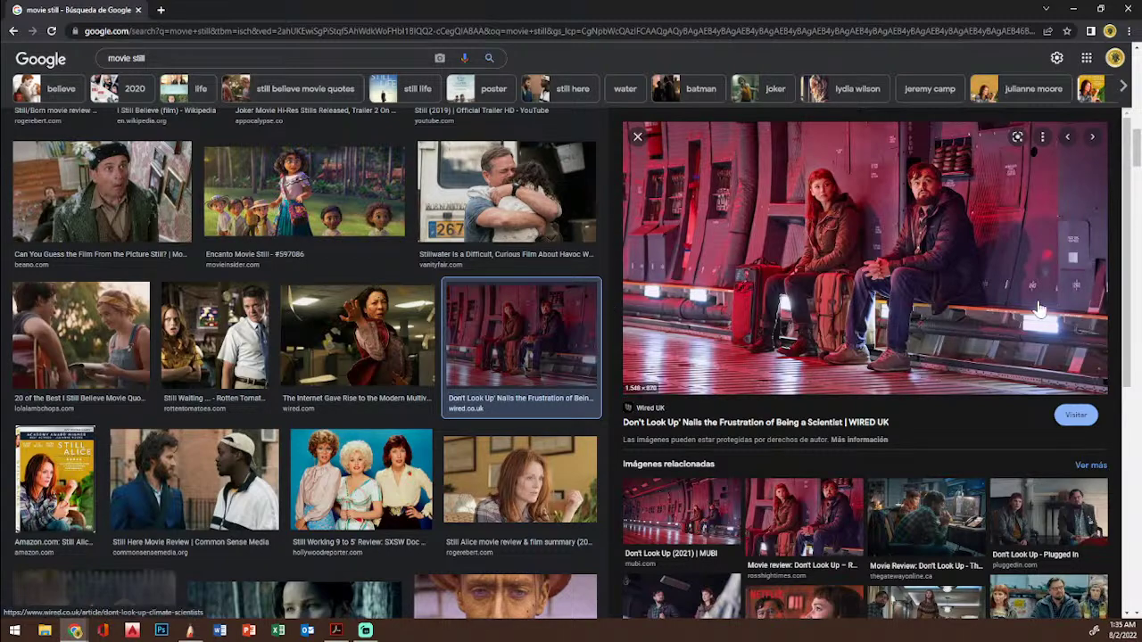
pyautogui.scroll(-3, 847, 286)
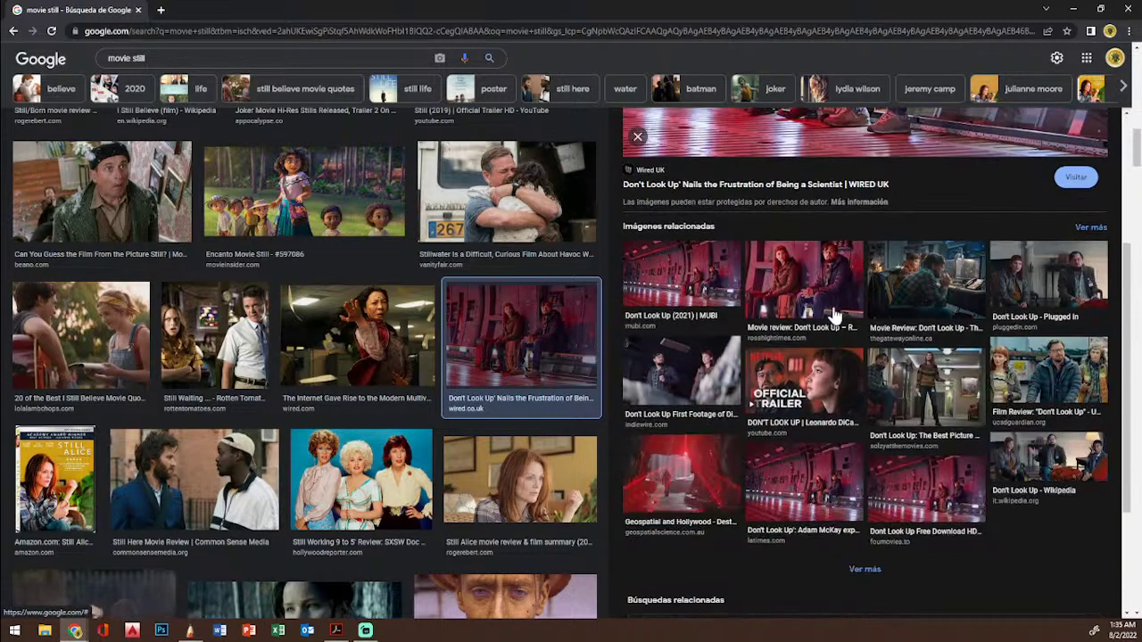
# Step: Find the "101 Best Thriller Movies" still of the woman in blue beside the armed man and copy the image
pyautogui.scroll(-2, 839, 303)
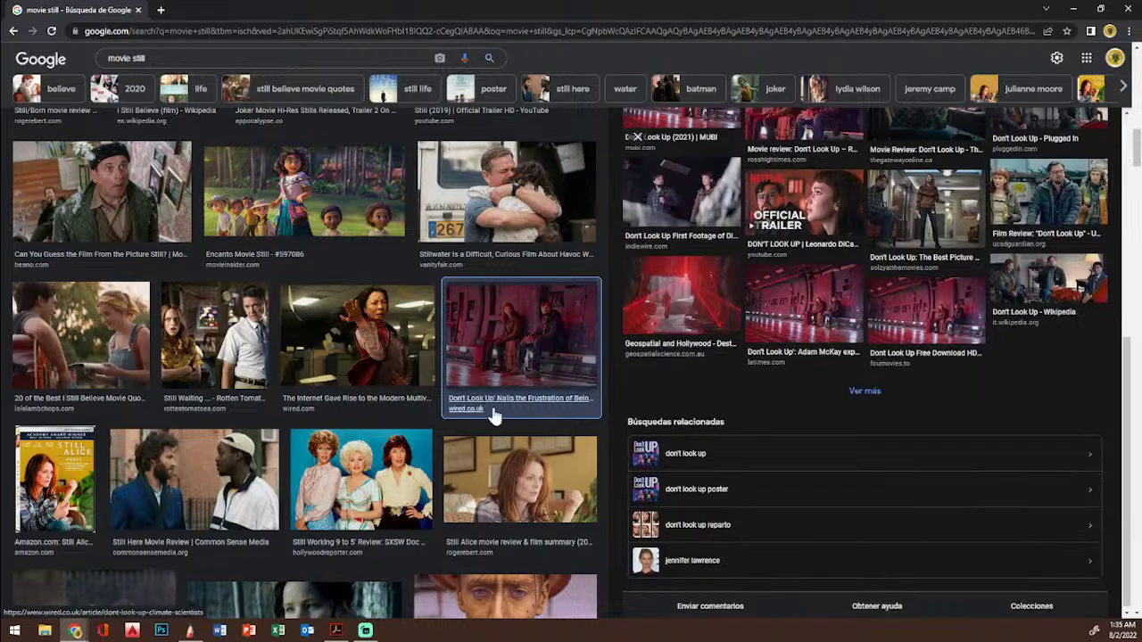
pyautogui.scroll(-6, 420, 400)
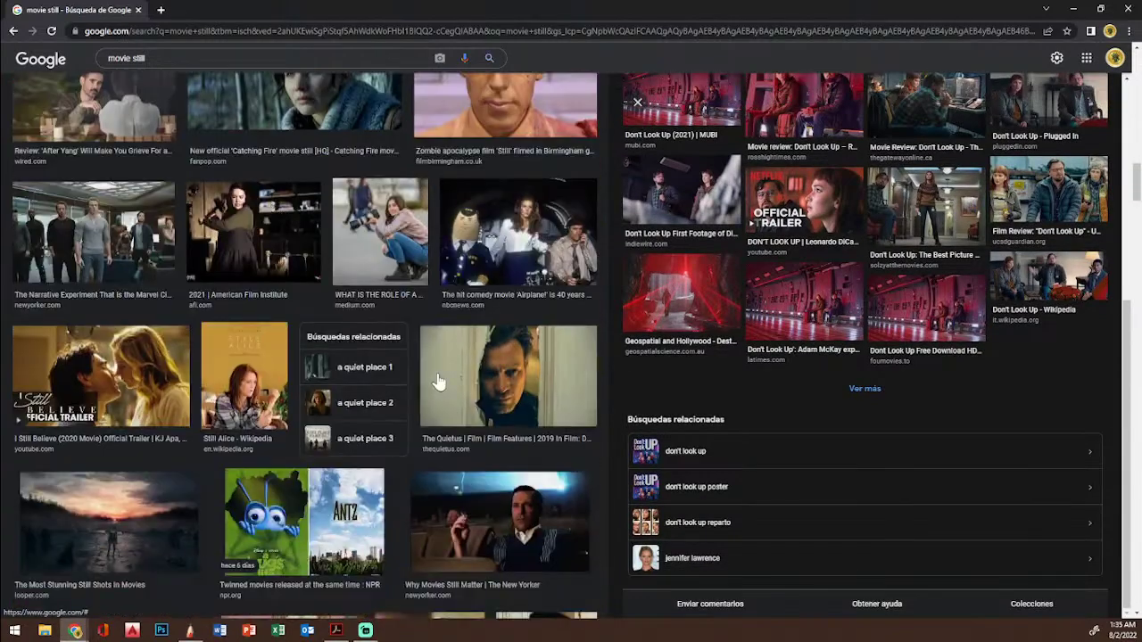
pyautogui.scroll(-5, 437, 382)
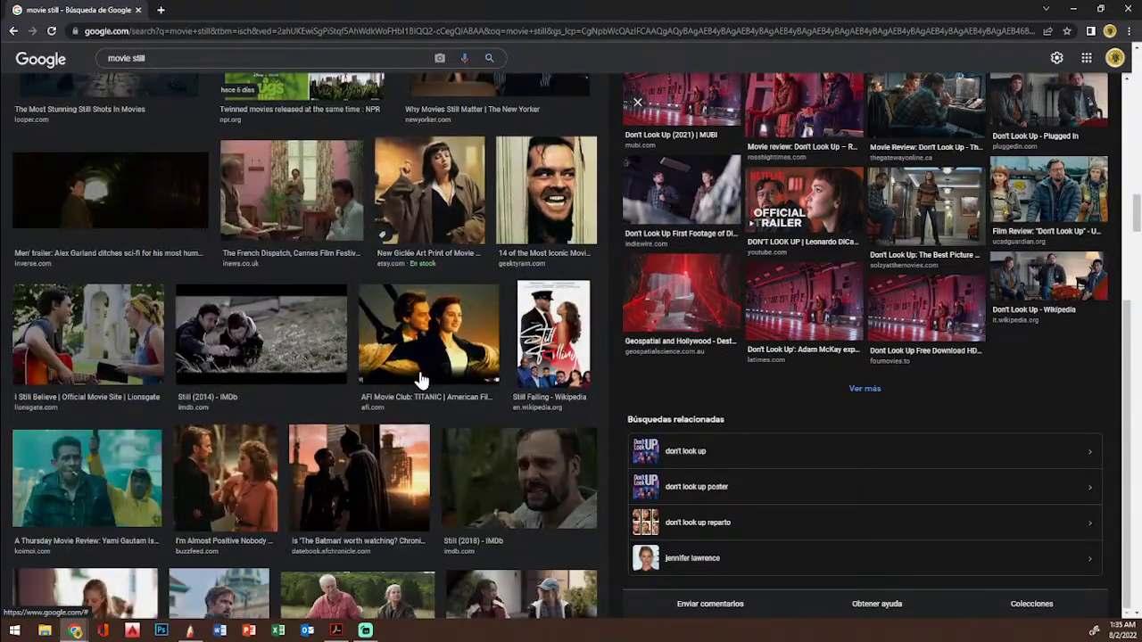
pyautogui.scroll(-10, 420, 381)
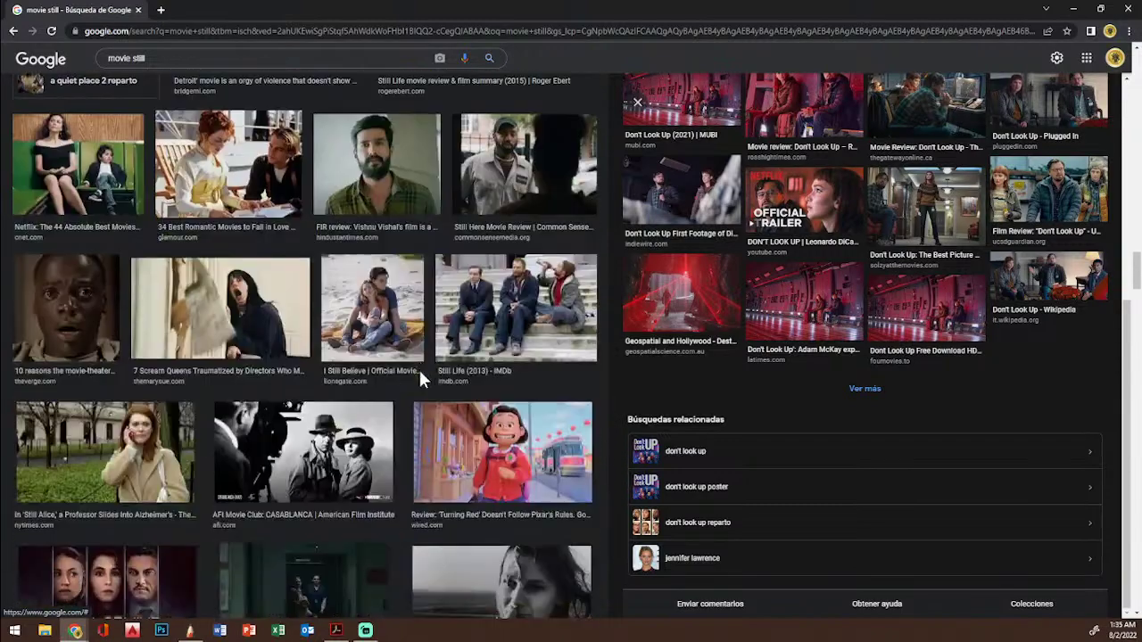
pyautogui.scroll(-3, 420, 380)
pyautogui.scroll(-3, 420, 381)
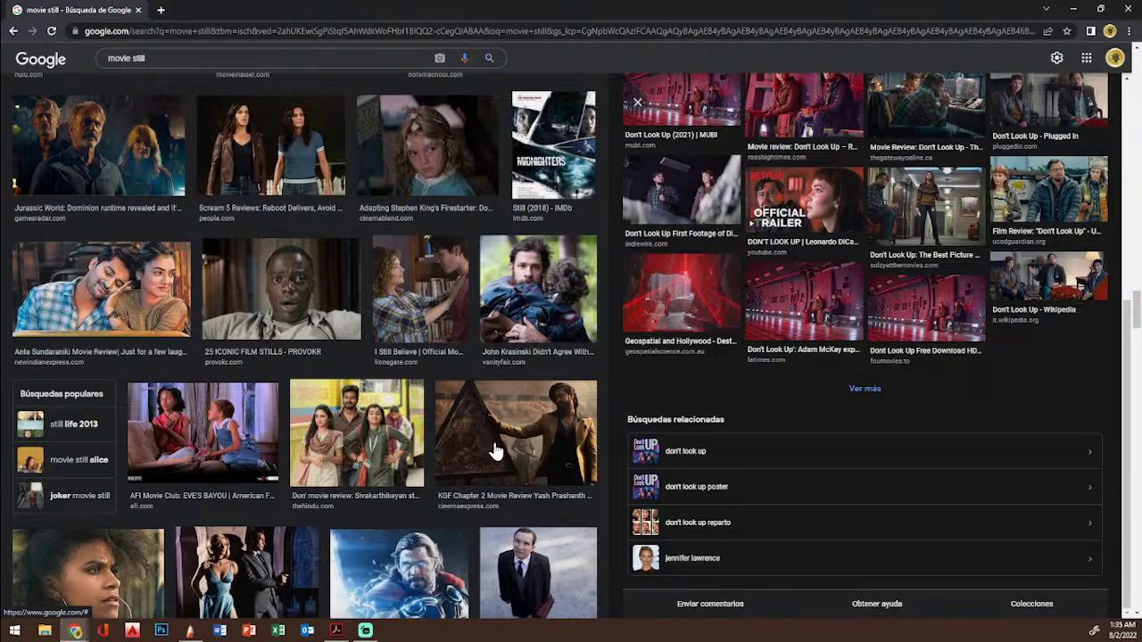
pyautogui.scroll(-3, 488, 443)
pyautogui.click(296, 356)
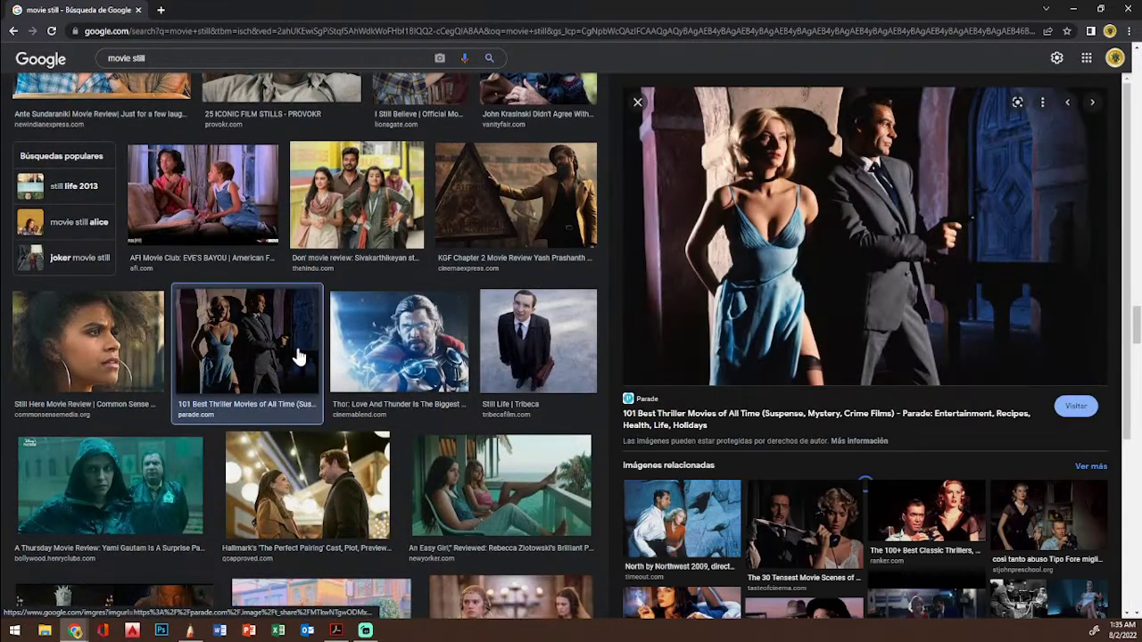
pyautogui.rightClick(867, 200)
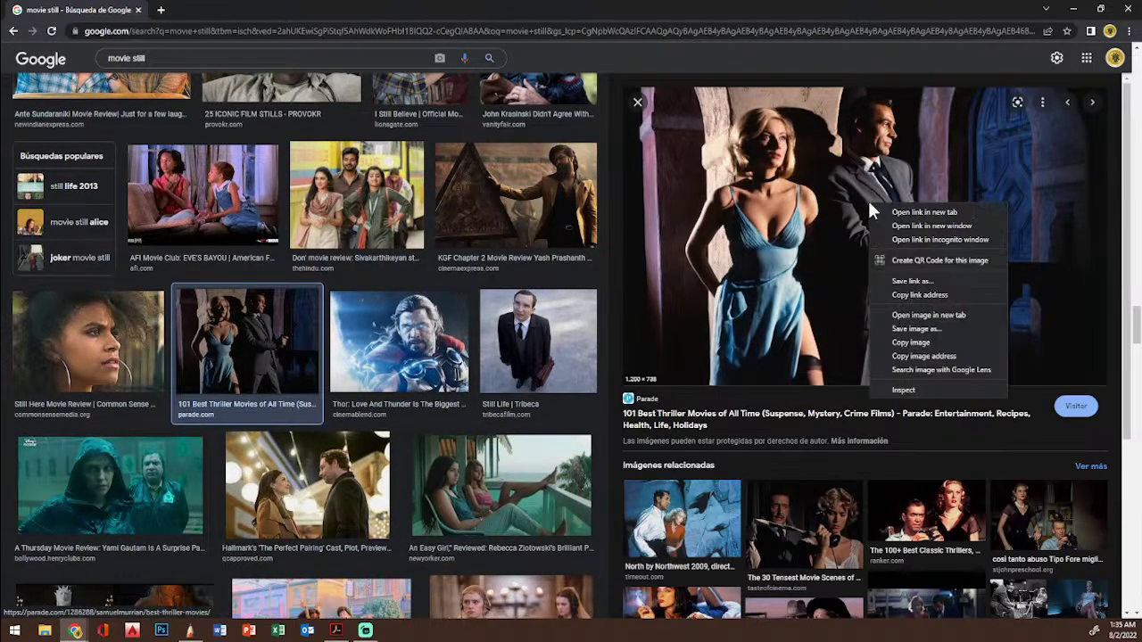
pyautogui.click(932, 342)
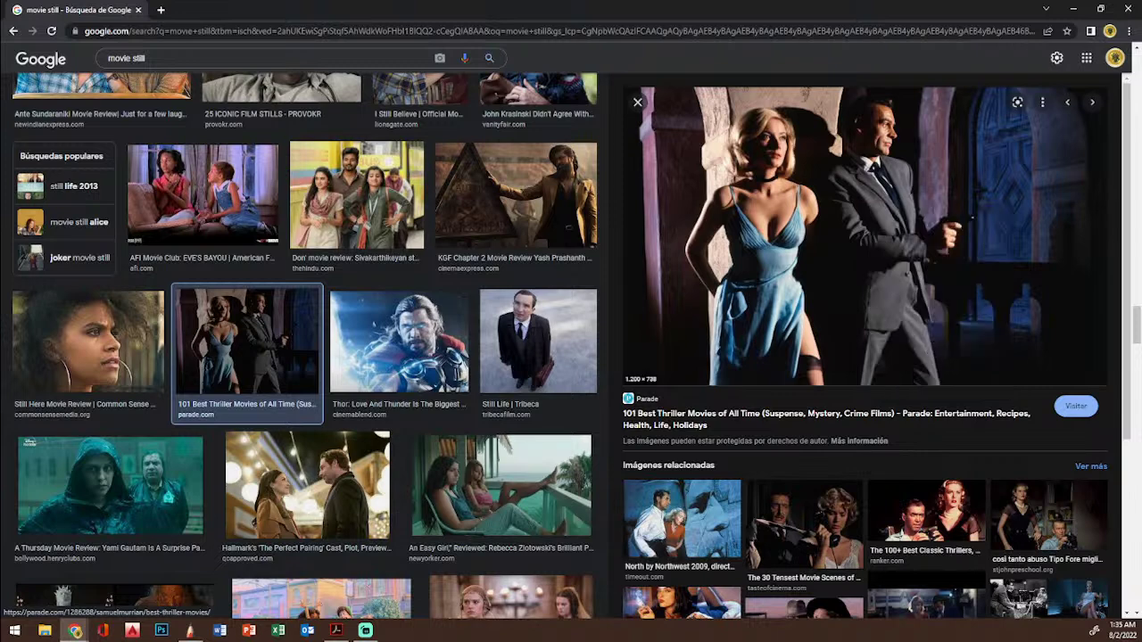
pyautogui.hotkey('alt', 'Tab')
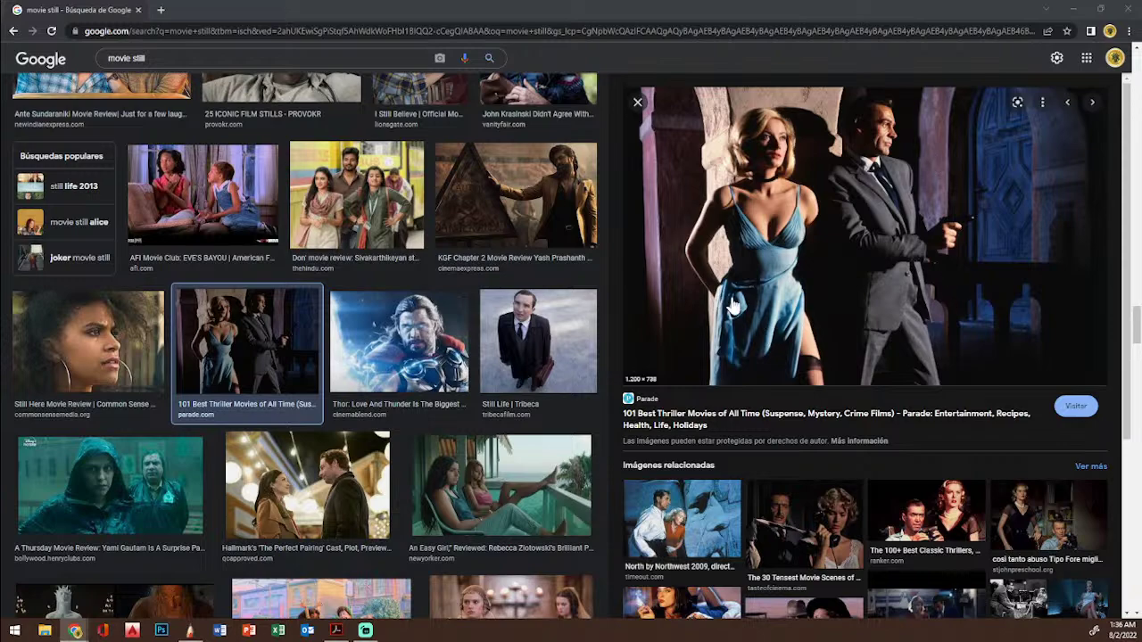
# Step: Preview the Cinderella staircase still, open the related Pinterest image of the blue gown and look through its related images
pyautogui.scroll(-3, 700, 281)
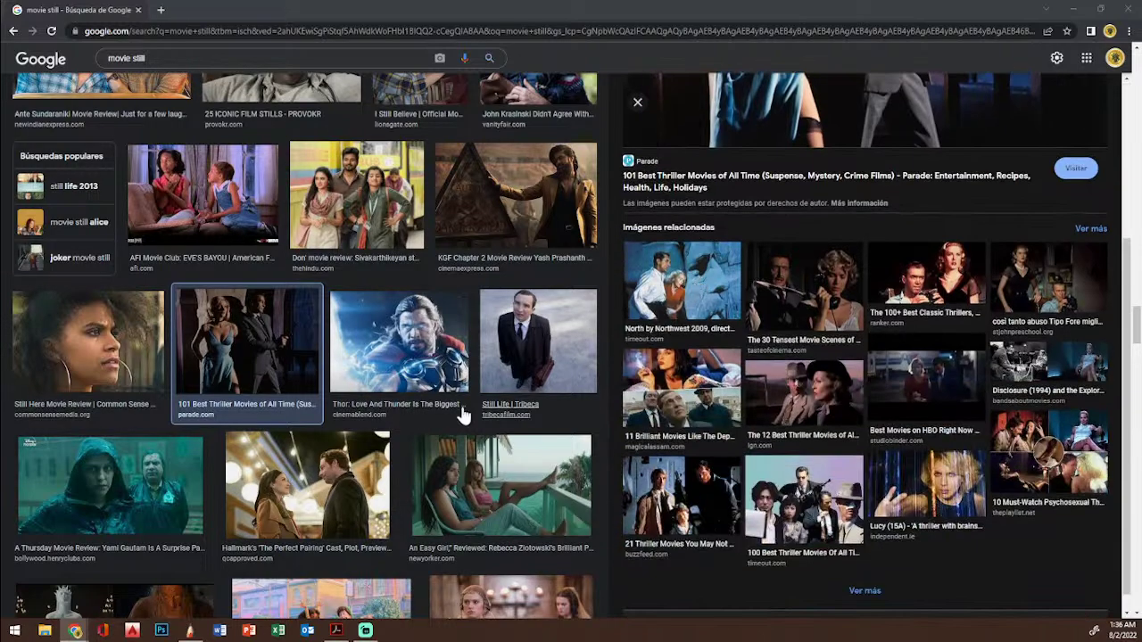
pyautogui.scroll(-5, 396, 373)
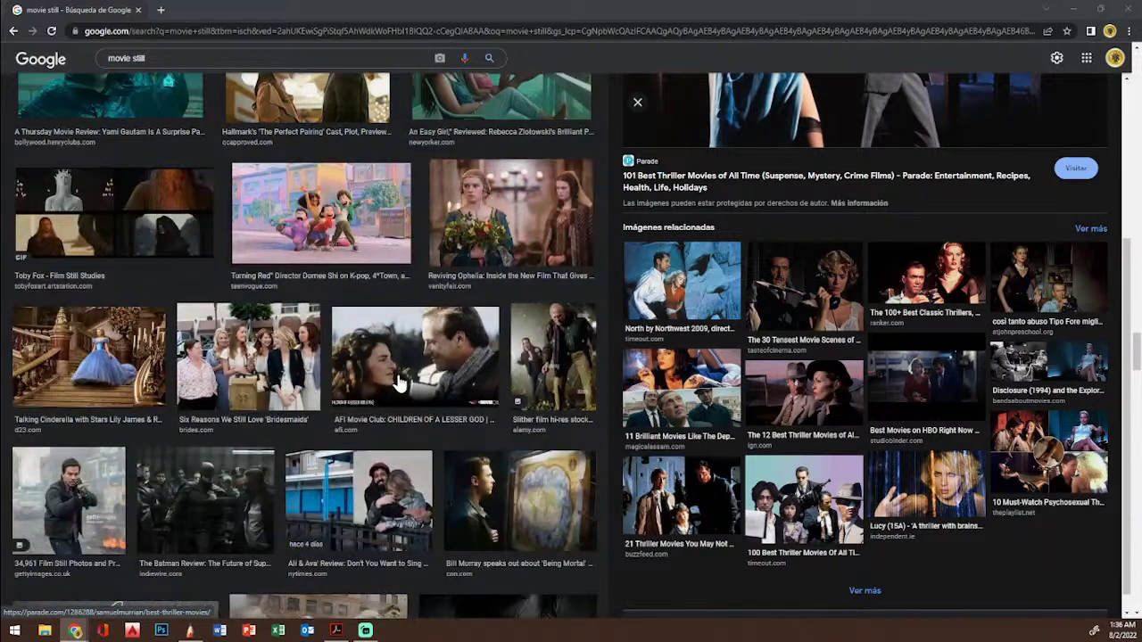
pyautogui.scroll(-3, 355, 406)
pyautogui.scroll(3, 350, 406)
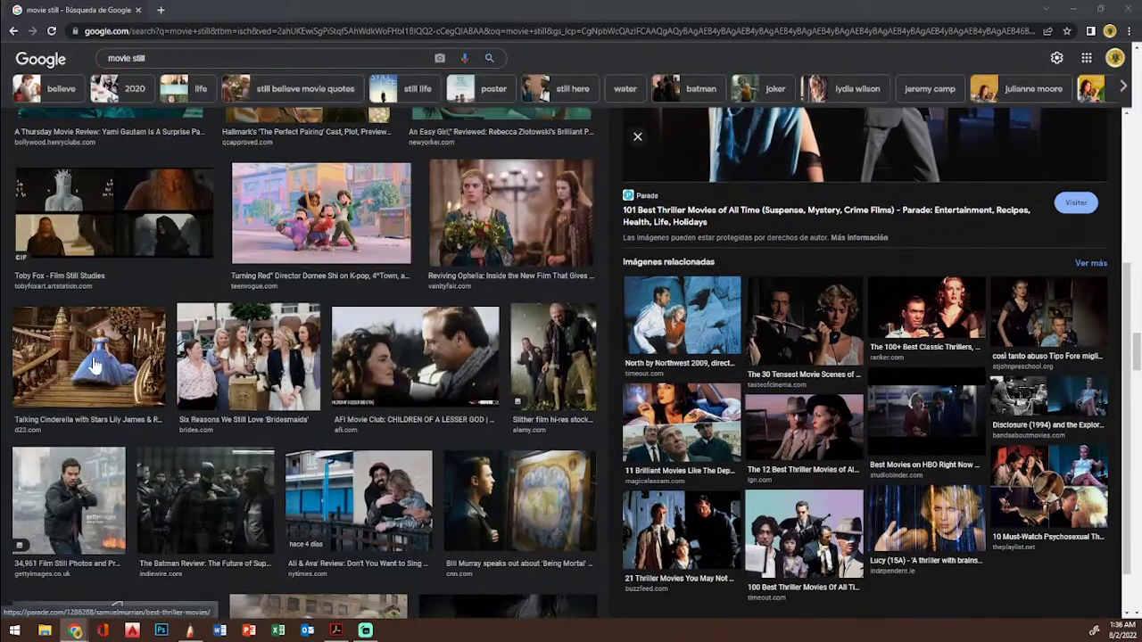
pyautogui.click(90, 357)
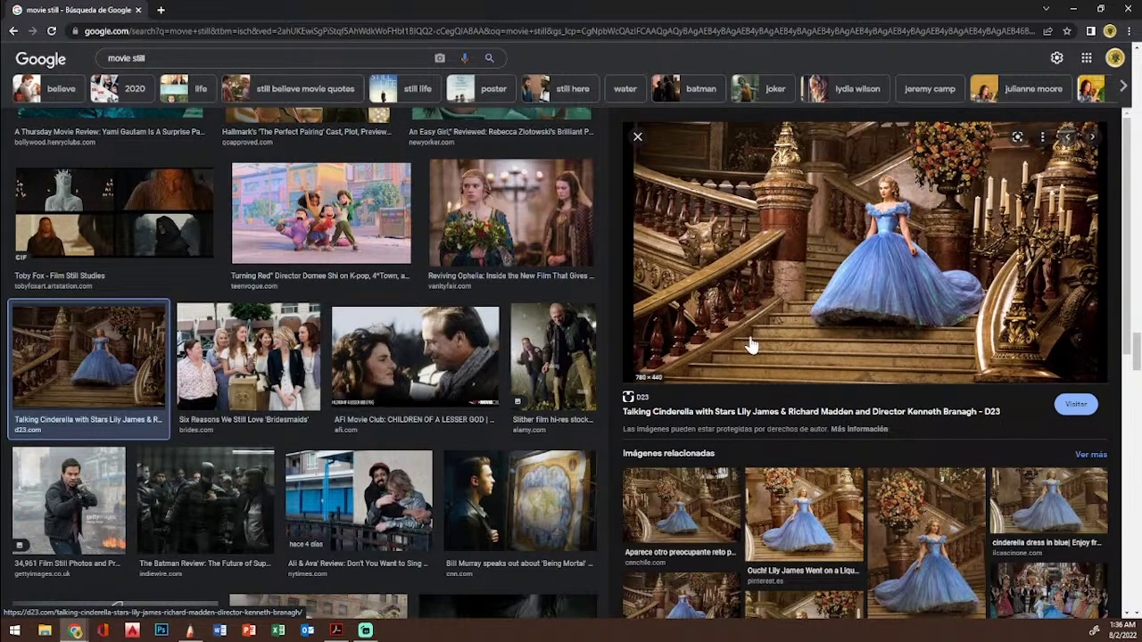
pyautogui.click(816, 506)
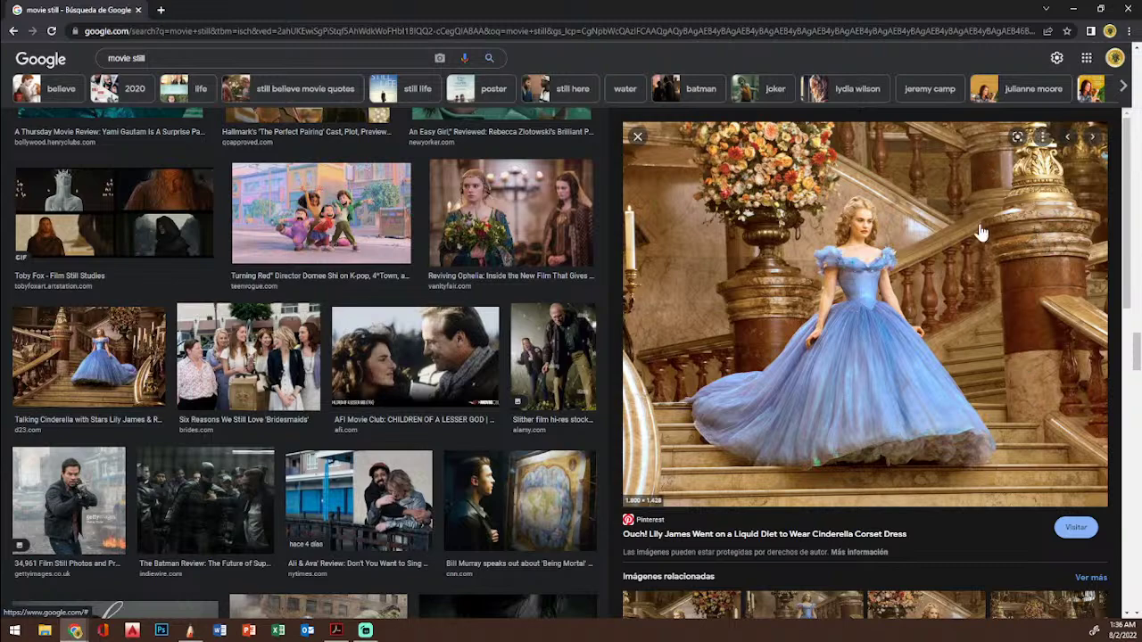
pyautogui.scroll(-3, 802, 327)
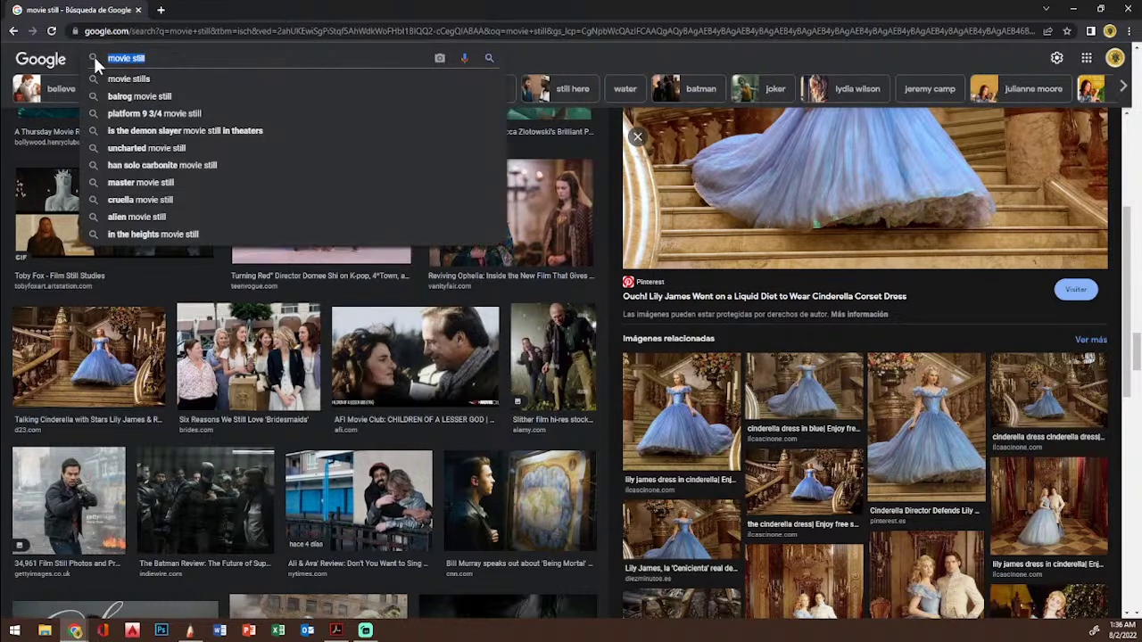
# Step: Search the images for "tintoretto paintings"
pyautogui.press('BackSpace')
pyautogui.write('tintoretto ')
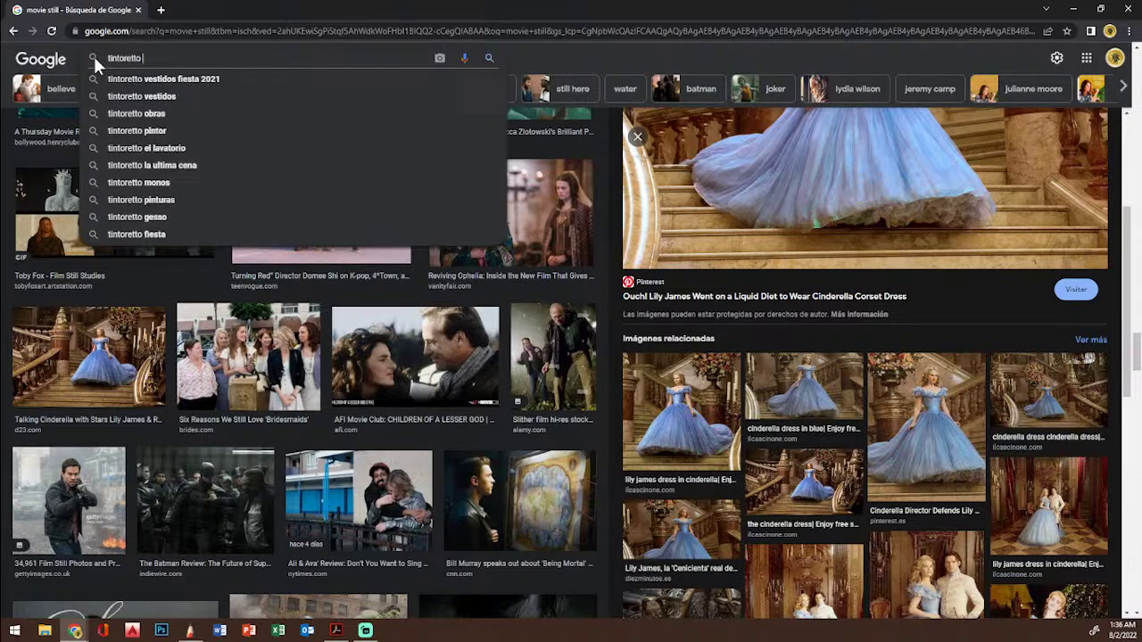
pyautogui.write('painting')
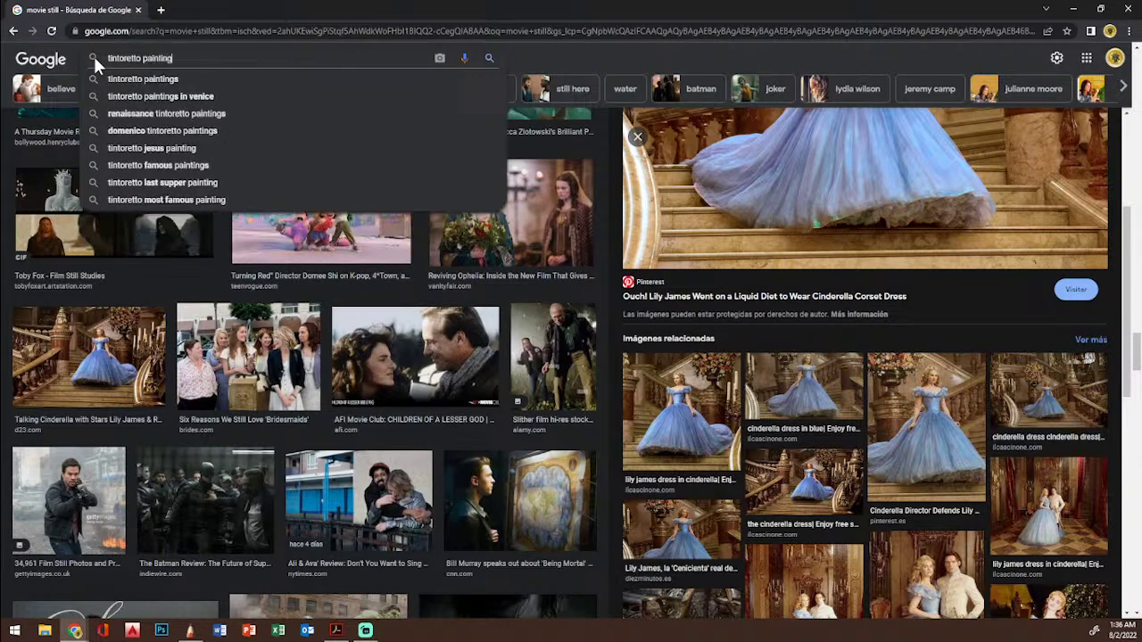
pyautogui.write('s')
pyautogui.press('Return')
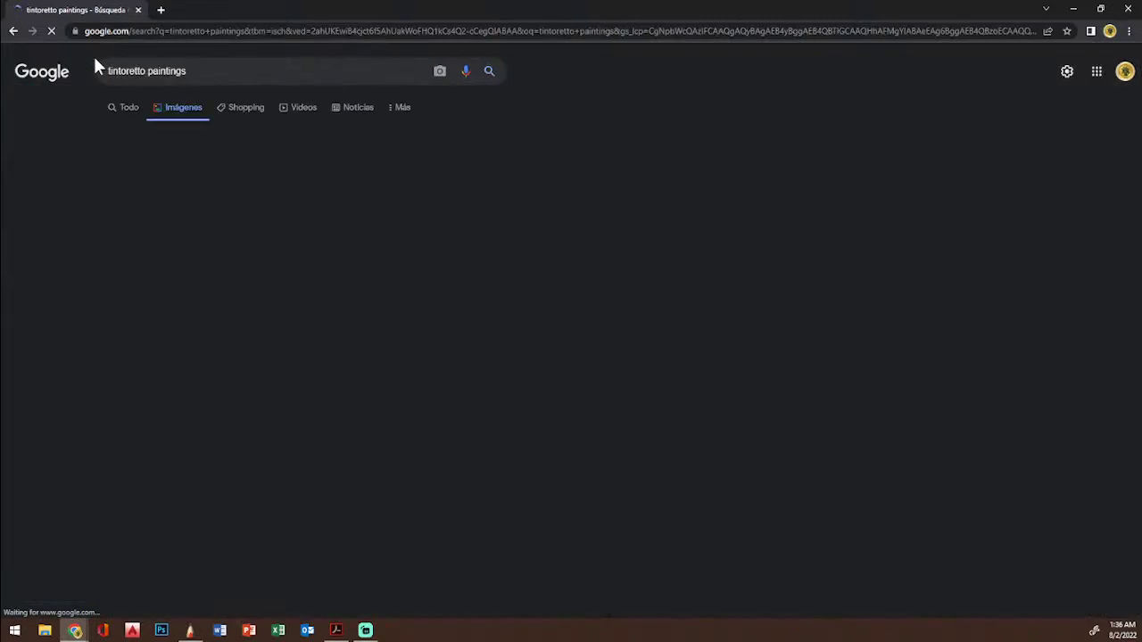
# Step: Preview the New York Times Tintoretto painting with robed figures by the steps and browse the other painting results
pyautogui.scroll(-4, 331, 280)
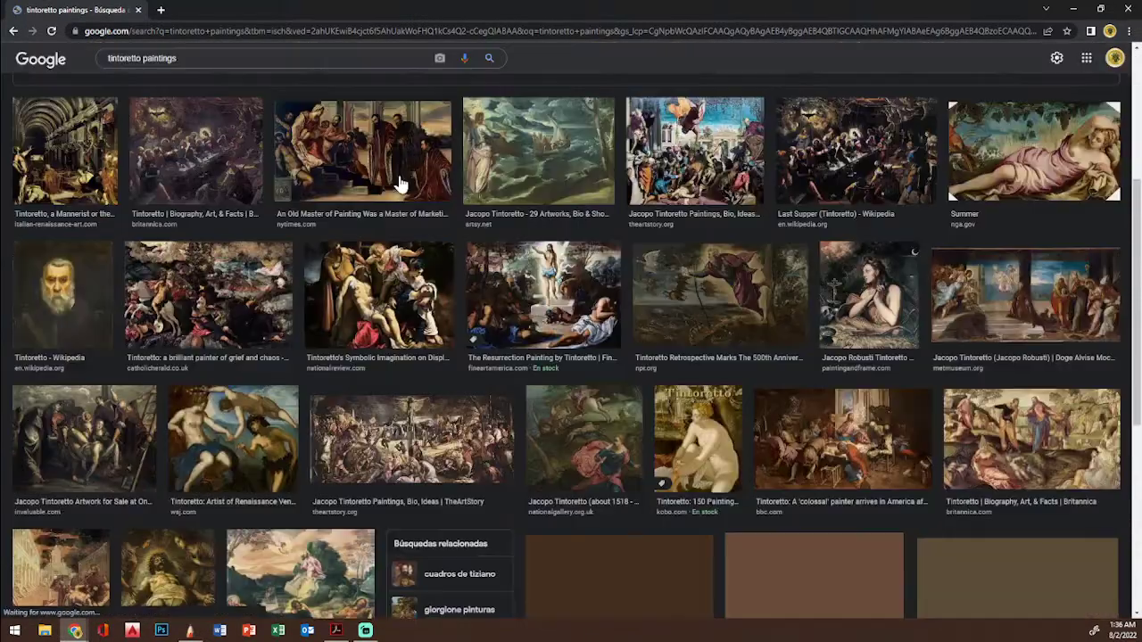
pyautogui.click(400, 185)
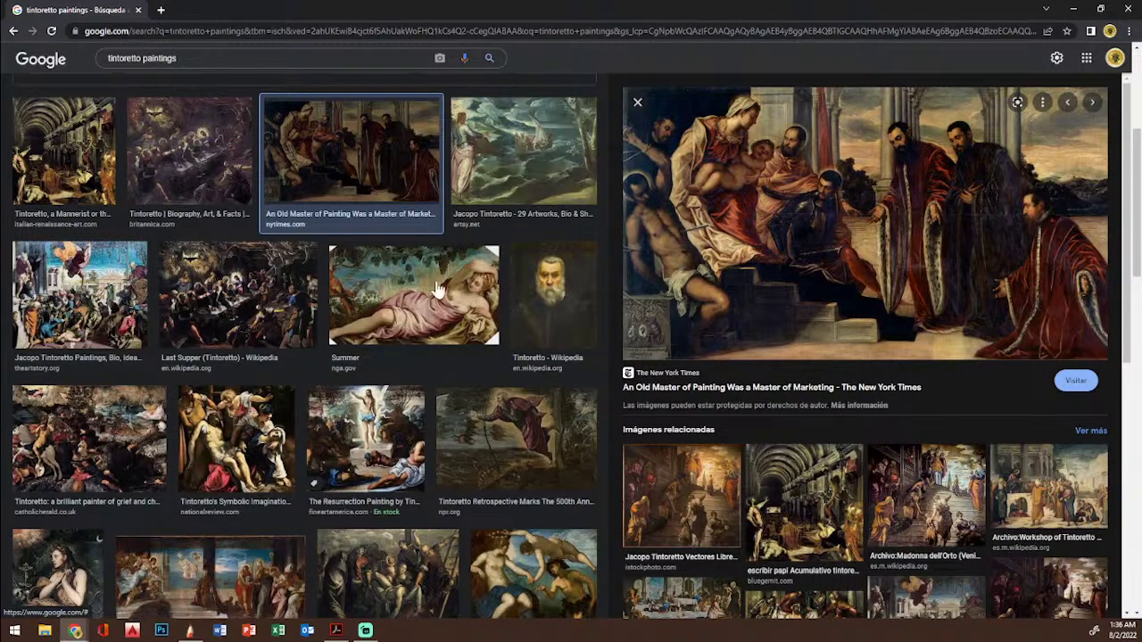
pyautogui.scroll(-3, 437, 305)
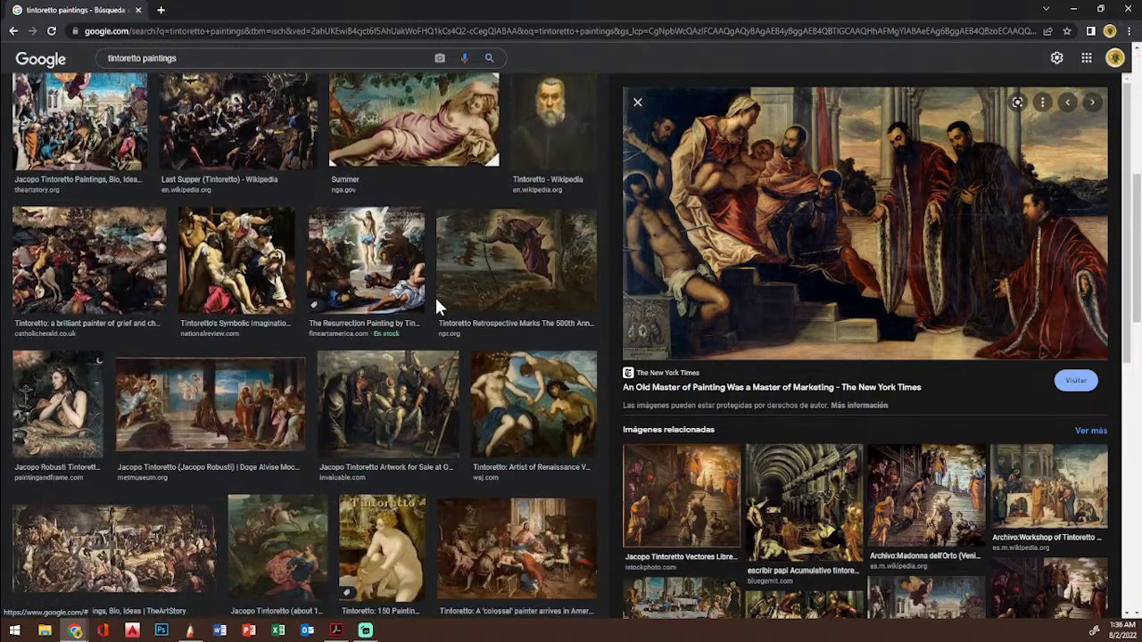
pyautogui.scroll(-3, 436, 304)
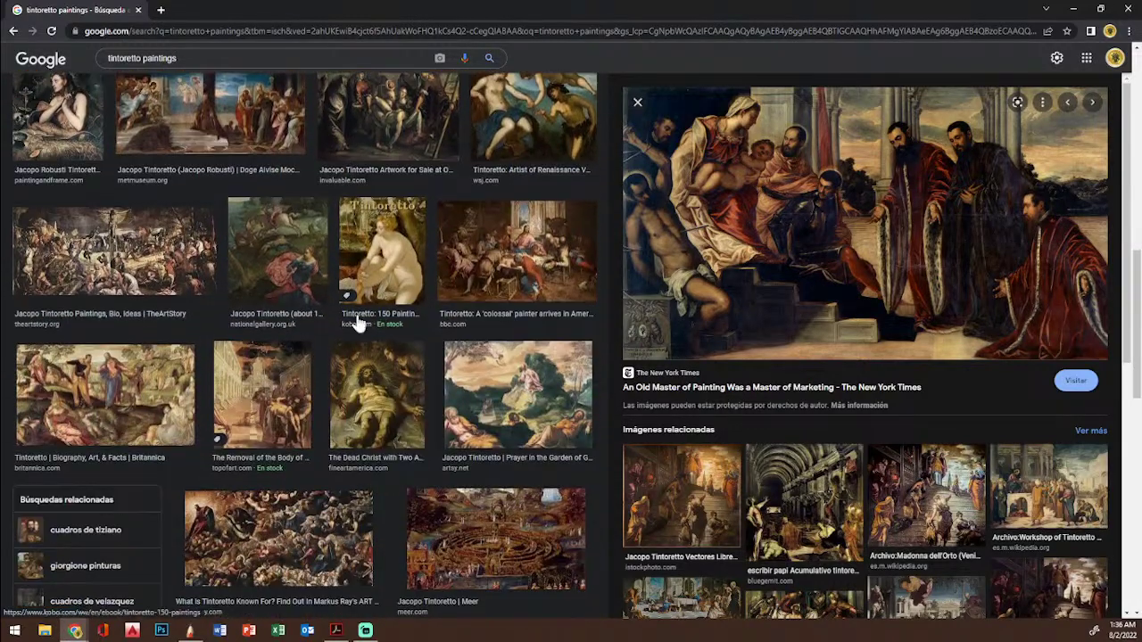
pyautogui.scroll(2, 317, 306)
pyautogui.scroll(2, 357, 352)
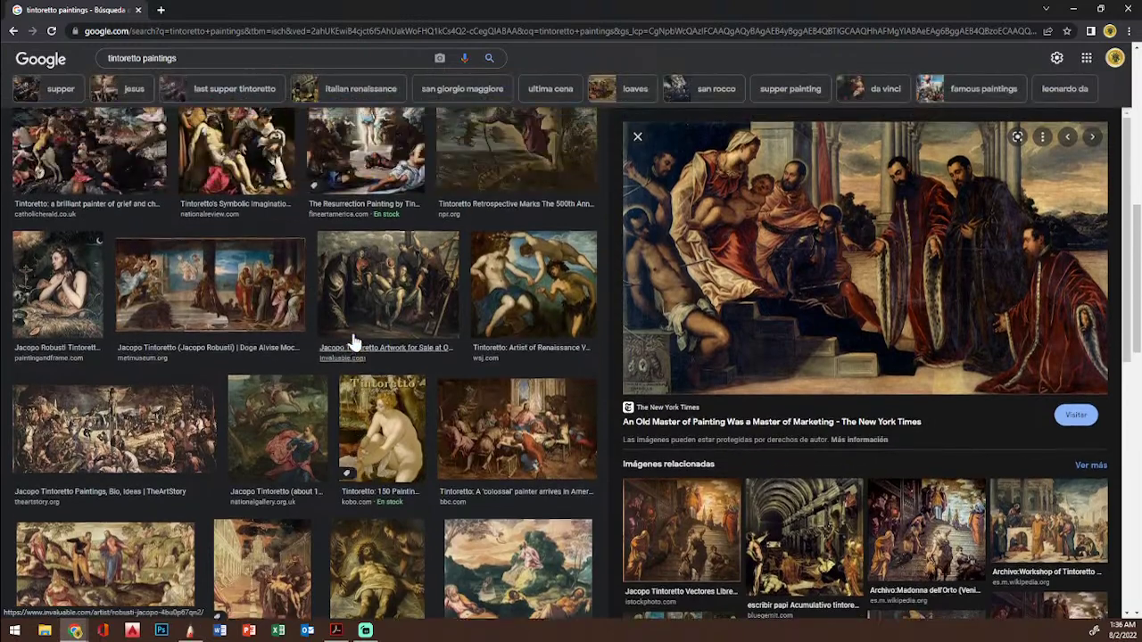
# Step: Preview the BBC News image of Tintoretto's crowded supper scene and look through its related images
pyautogui.click(525, 439)
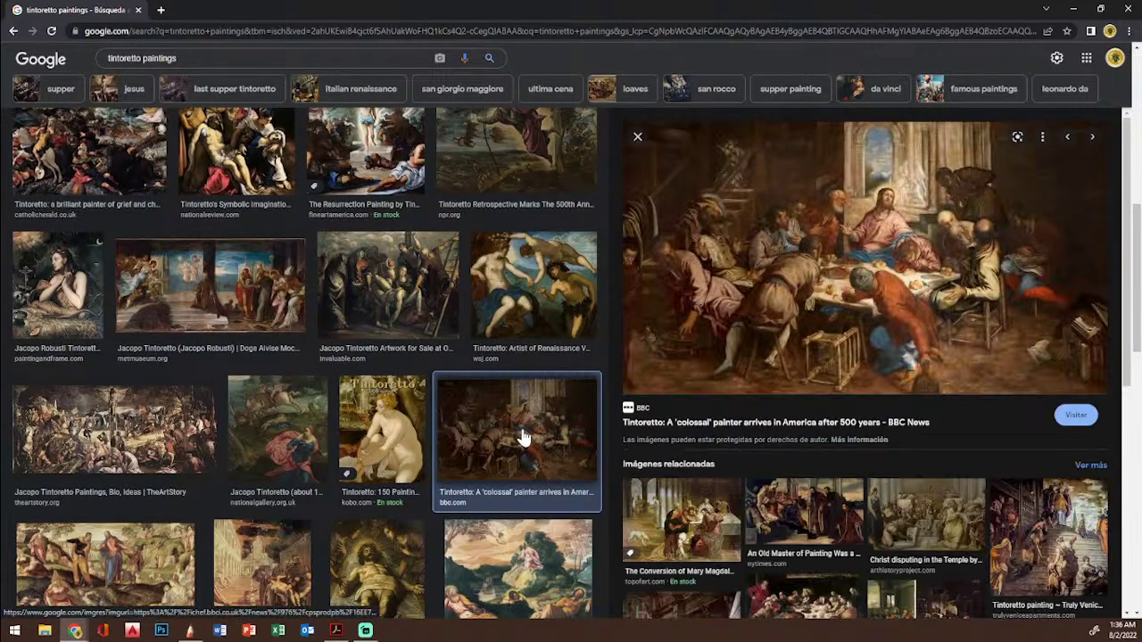
pyautogui.scroll(-3, 520, 432)
pyautogui.scroll(-4, 657, 439)
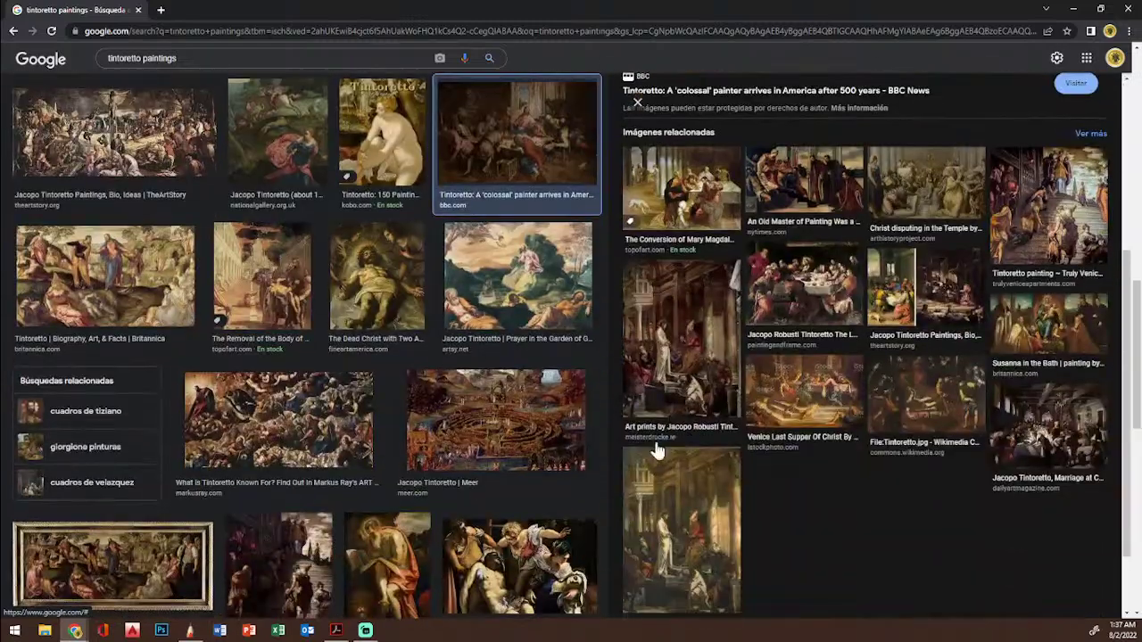
pyautogui.scroll(10, 547, 417)
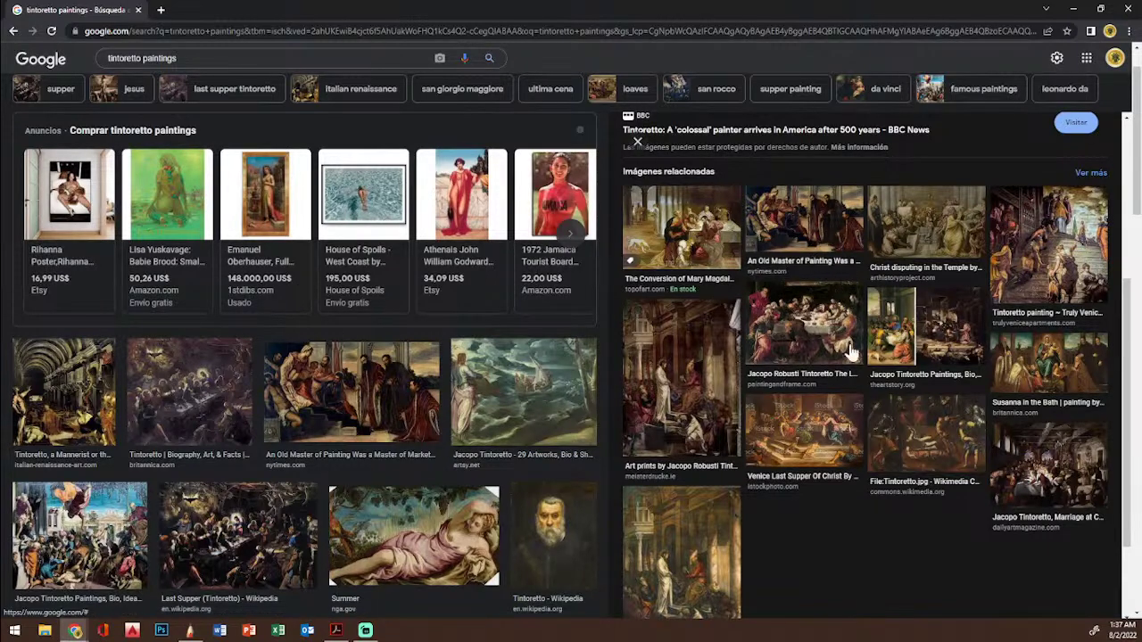
# Step: Open the related painting The Conversion of Mary Magdalene, preview its larger Pinterest canvas print version and copy the image
pyautogui.click(696, 253)
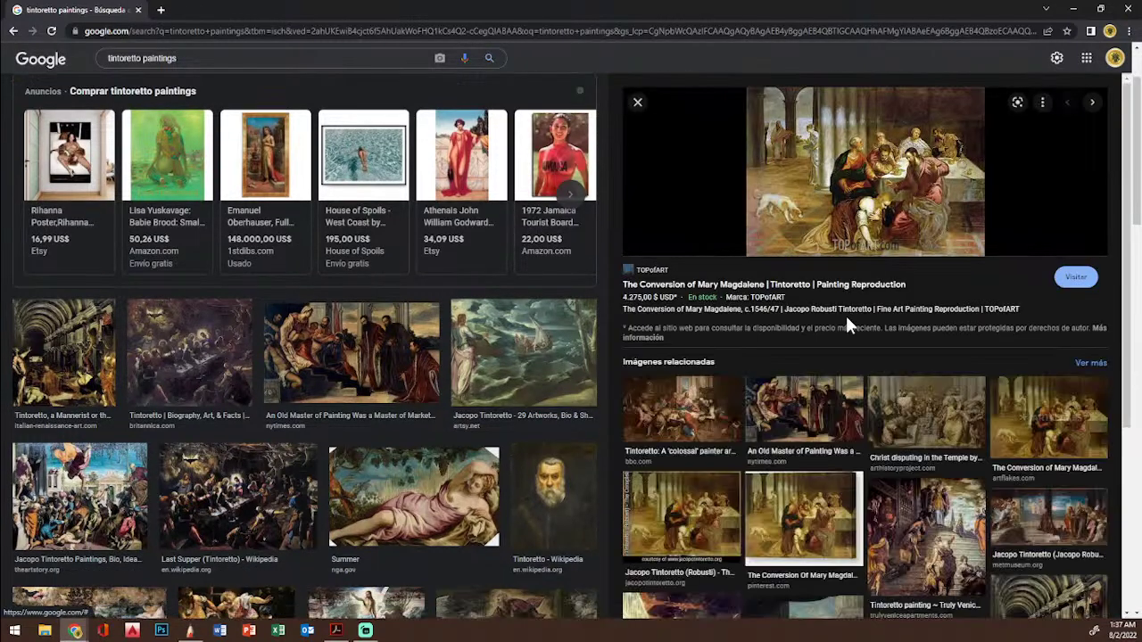
pyautogui.click(772, 509)
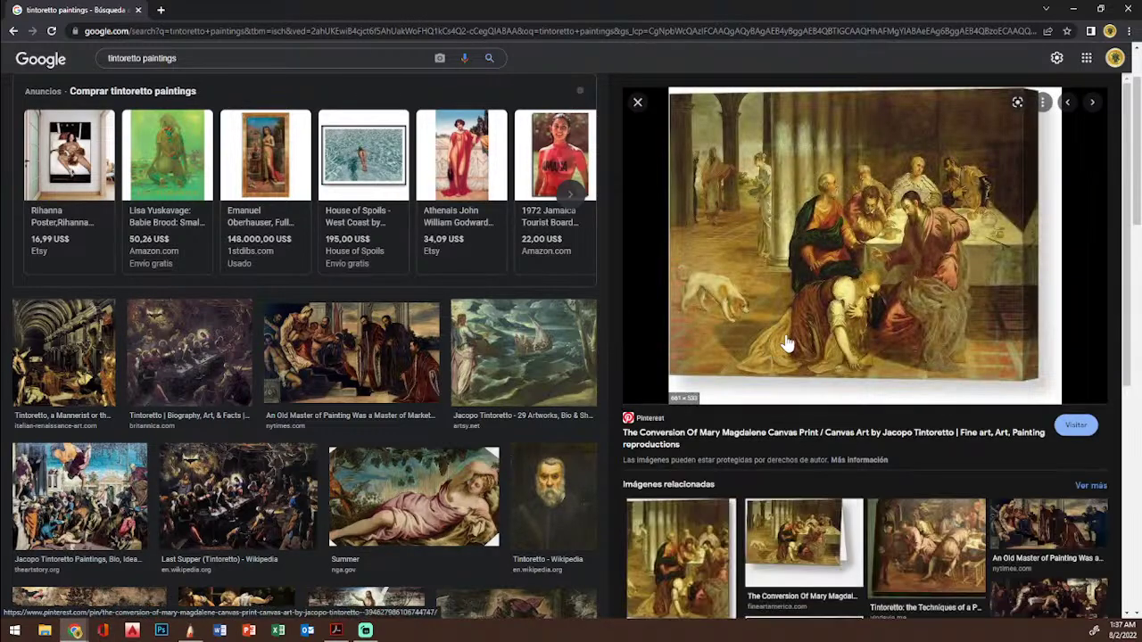
pyautogui.rightClick(865, 252)
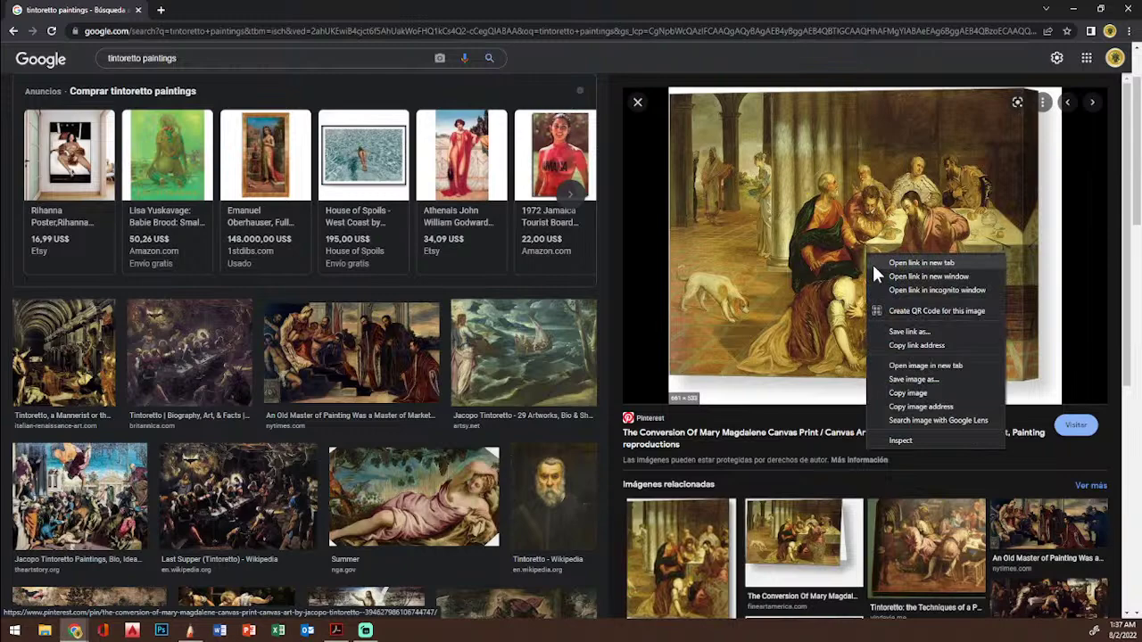
pyautogui.click(908, 393)
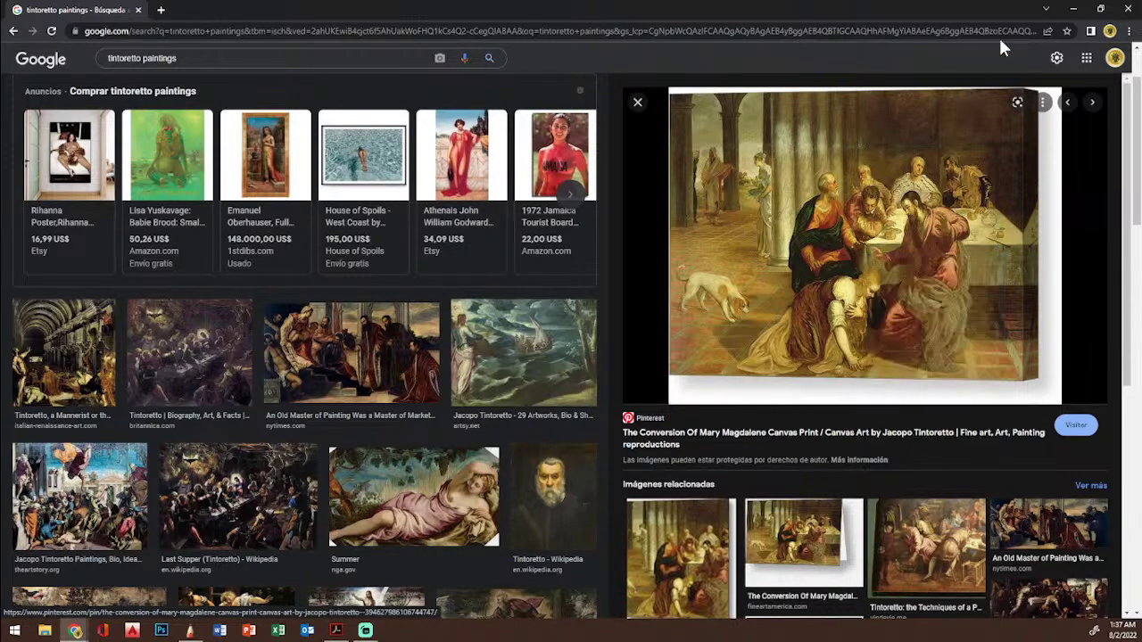
# Step: Switch to SketchBook and hide the corridor sketch on Layer30, leaving the Layer29 still hidden
pyautogui.click(1073, 13)
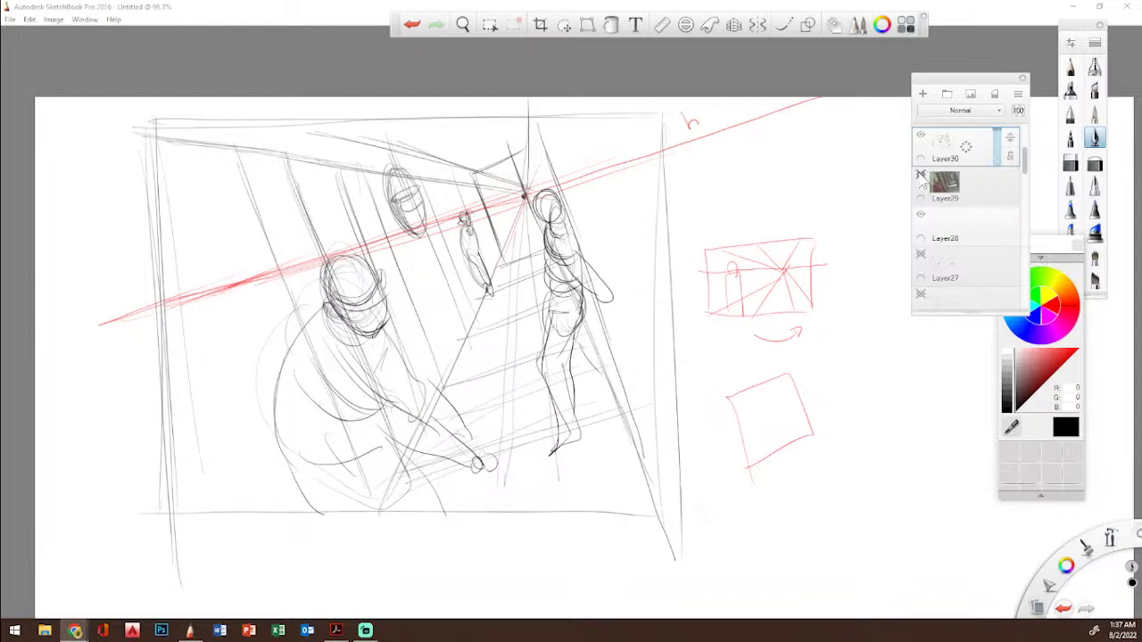
pyautogui.click(921, 176)
pyautogui.click(921, 176)
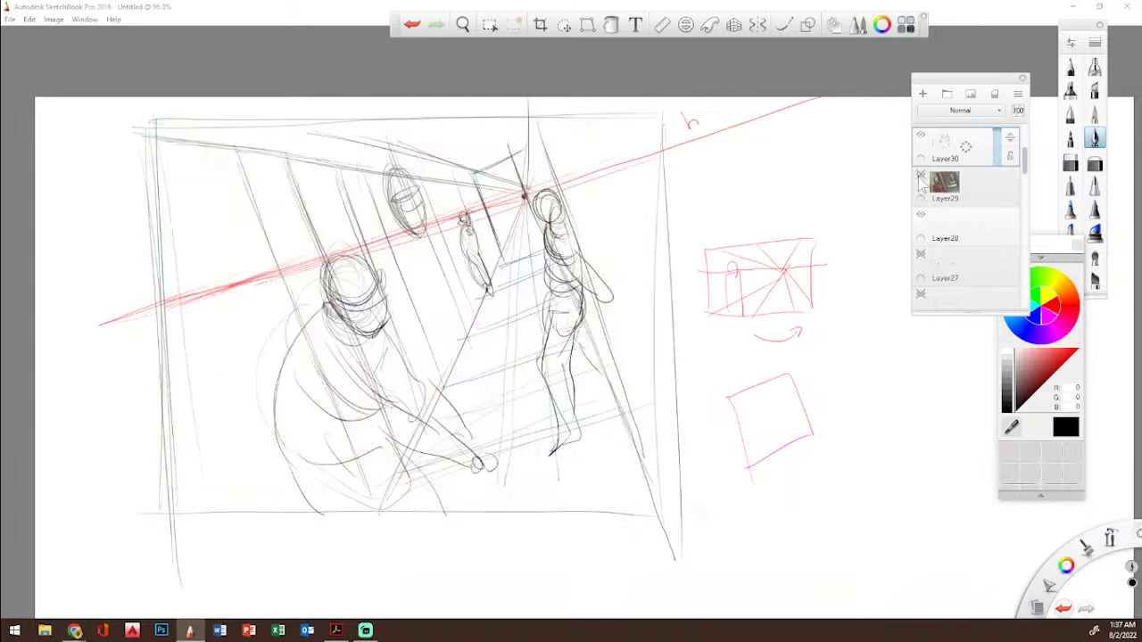
pyautogui.click(921, 177)
pyautogui.click(921, 177)
pyautogui.click(921, 136)
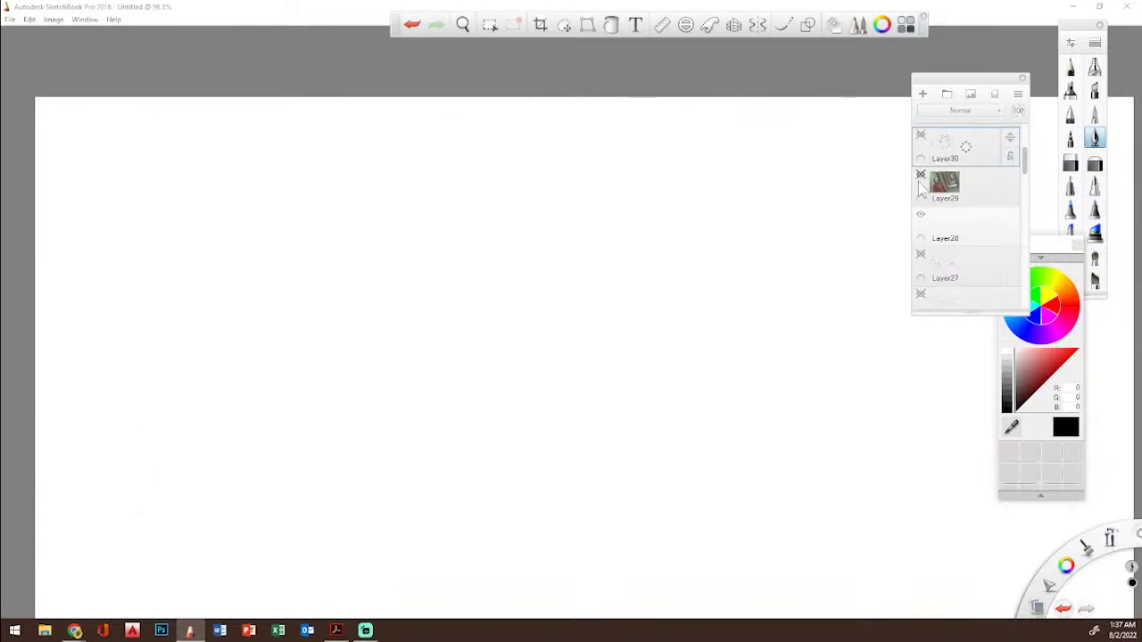
# Step: Add a new layer above Layer30 and paste the copied Mary Magdalene painting onto it
pyautogui.click(923, 93)
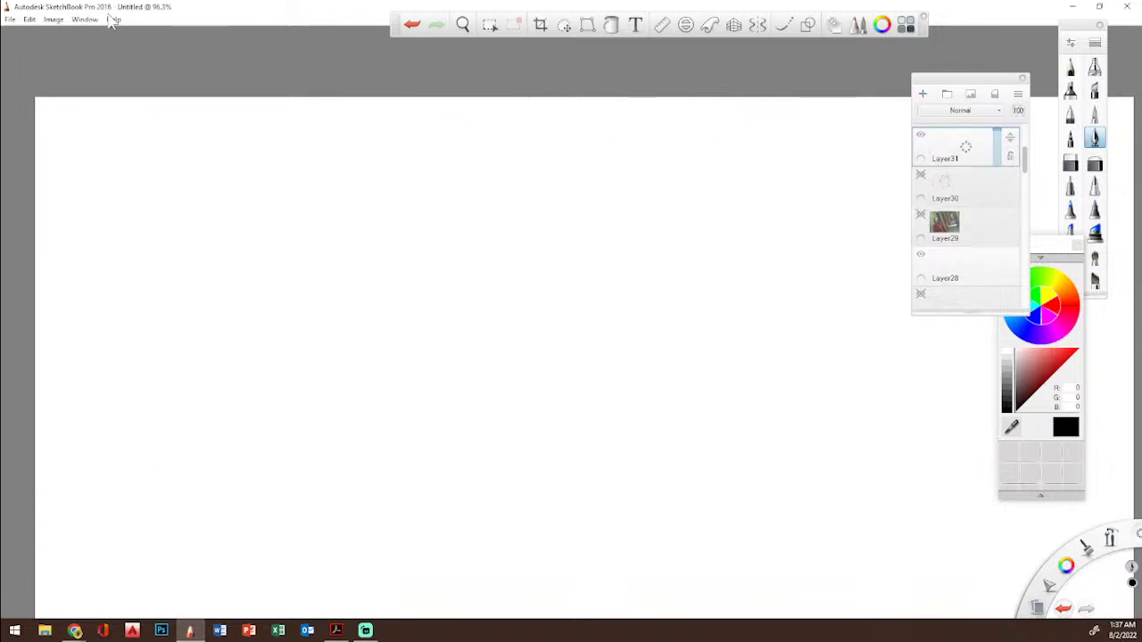
pyautogui.click(29, 19)
pyautogui.click(68, 102)
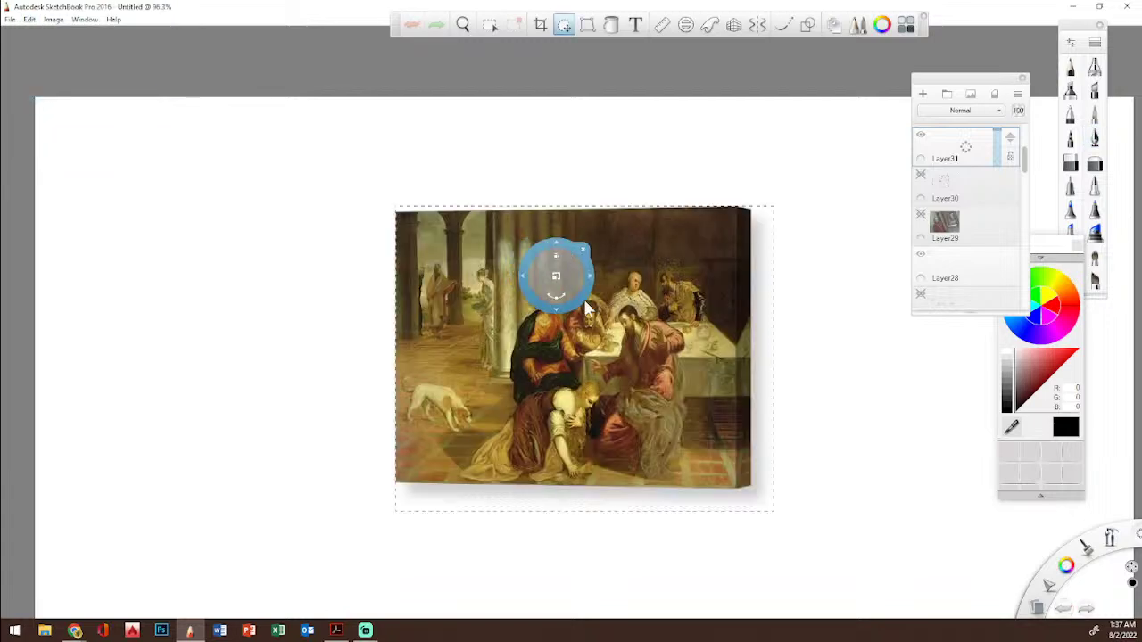
# Step: Enlarge the pasted canvas print painting near the canvas's upper-left corner and reduce its layer opacity to 83
pyautogui.moveTo(556, 281)
pyautogui.mouseDown()
pyautogui.moveTo(642, 352)
pyautogui.moveTo(618, 336)
pyautogui.moveTo(529, 326)
pyautogui.moveTo(372, 254)
pyautogui.mouseUp()
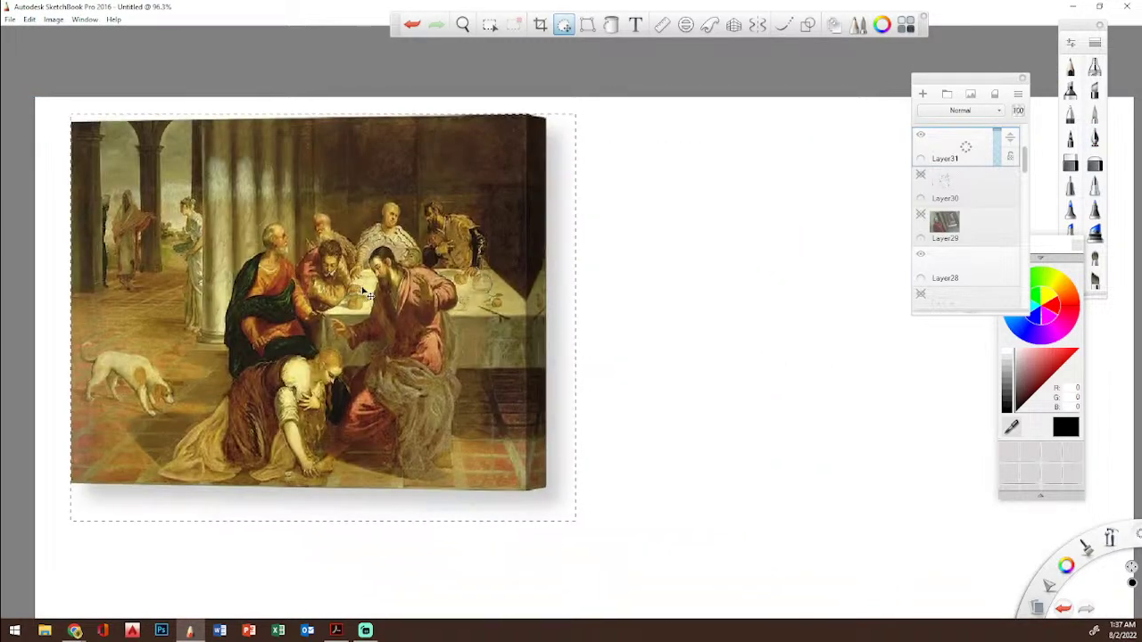
pyautogui.click(370, 234)
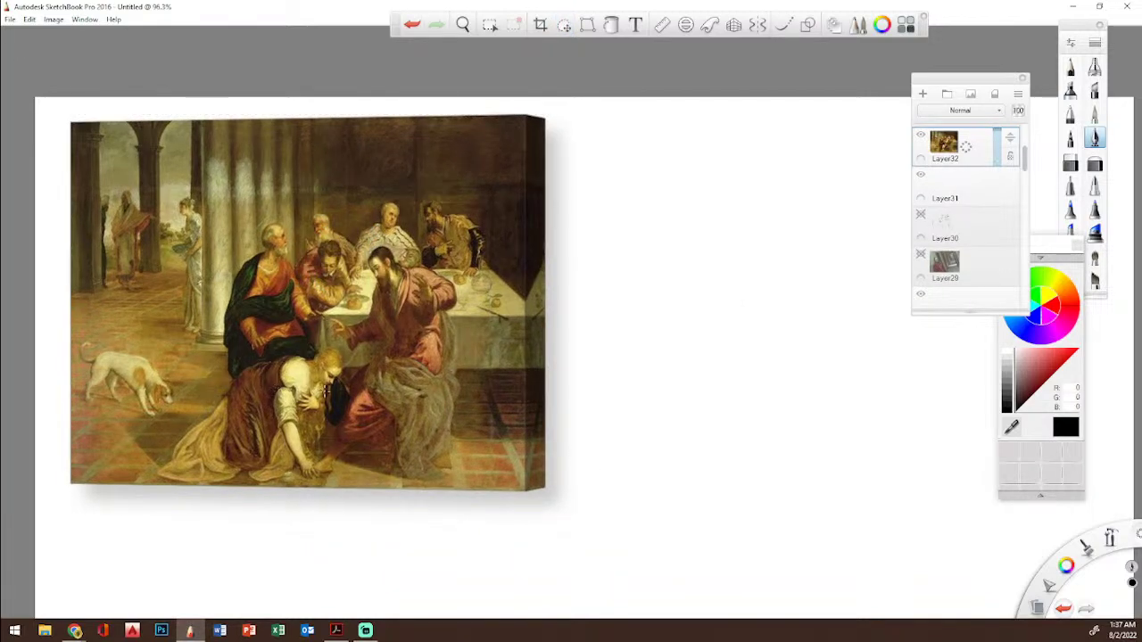
pyautogui.hotkey('alt', 'Tab')
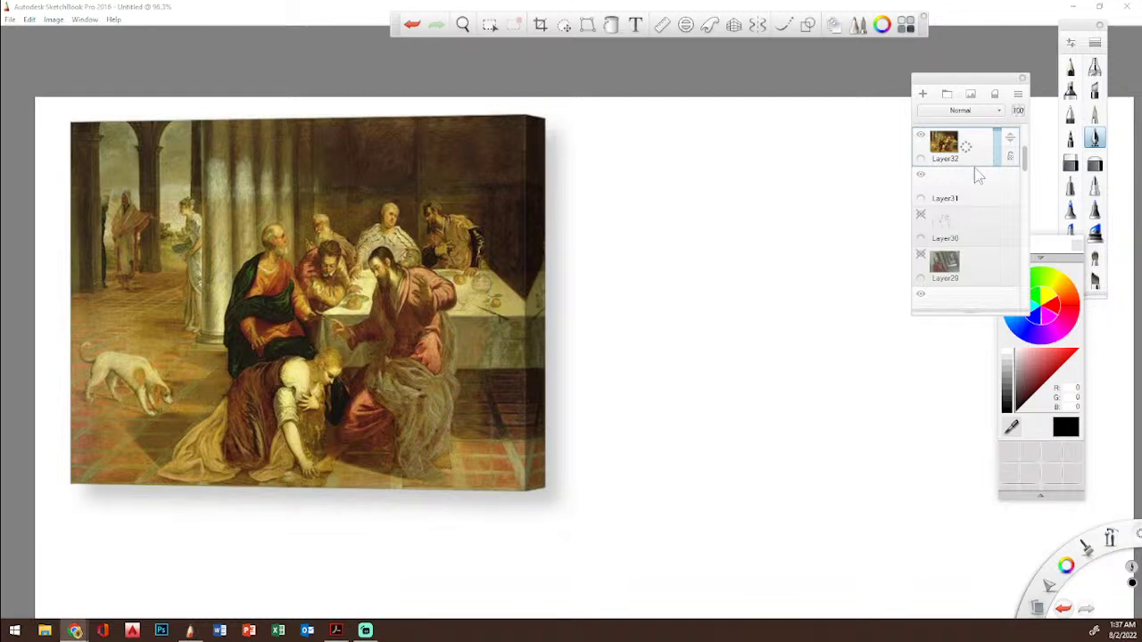
pyautogui.moveTo(998, 132); pyautogui.dragTo(998, 143)
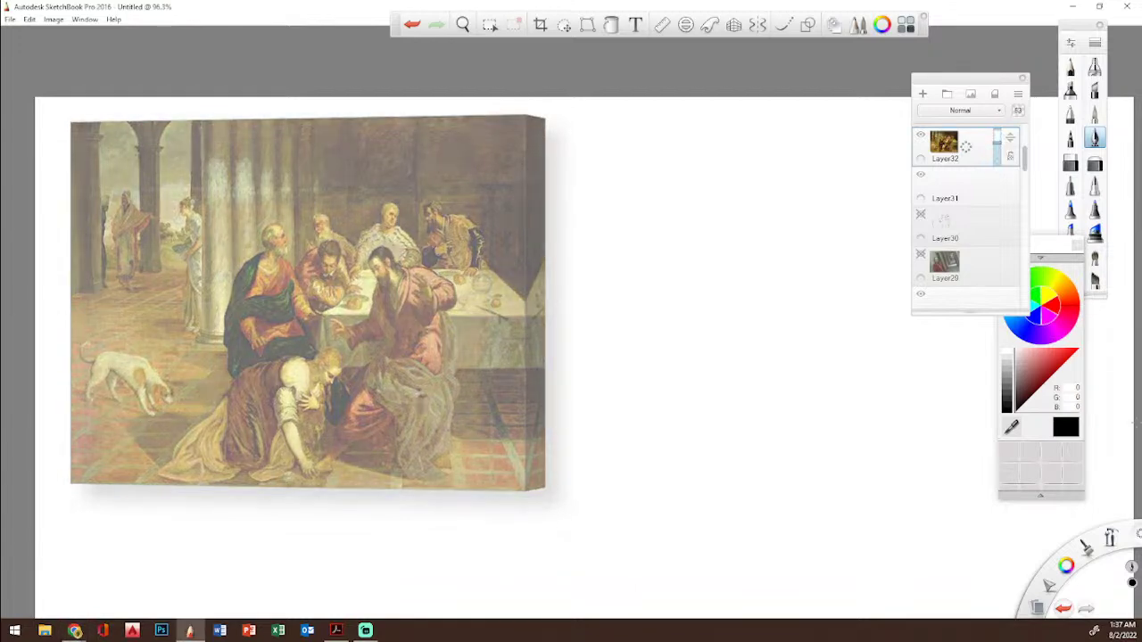
pyautogui.moveTo(1114, 543); pyautogui.dragTo(1104, 494)
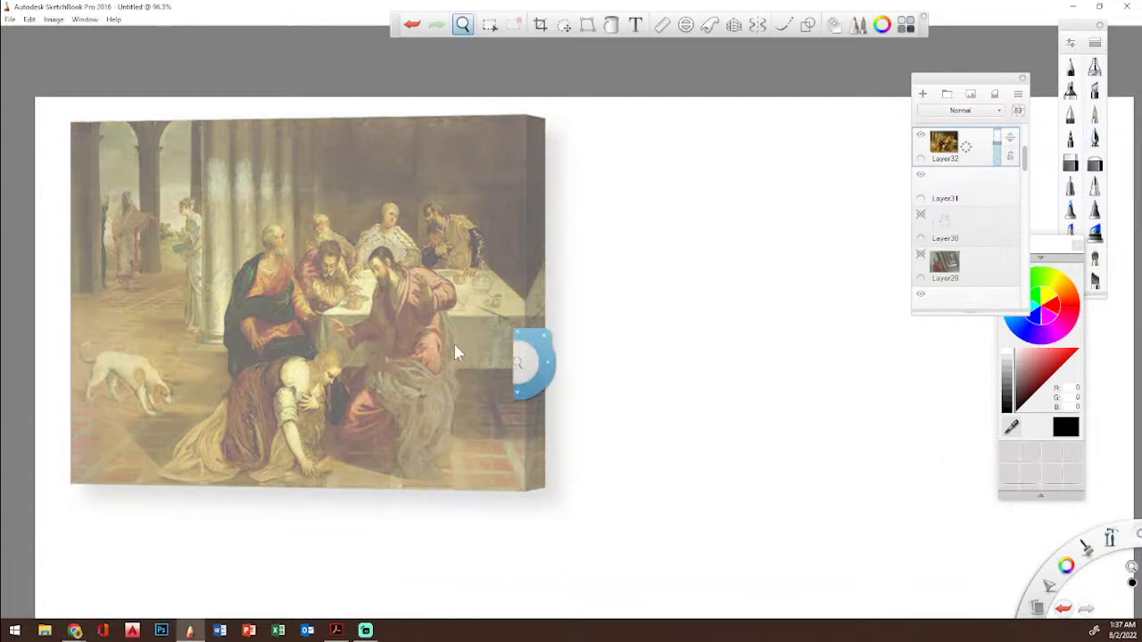
pyautogui.moveTo(366, 290); pyautogui.dragTo(627, 300)
pyautogui.click(632, 276)
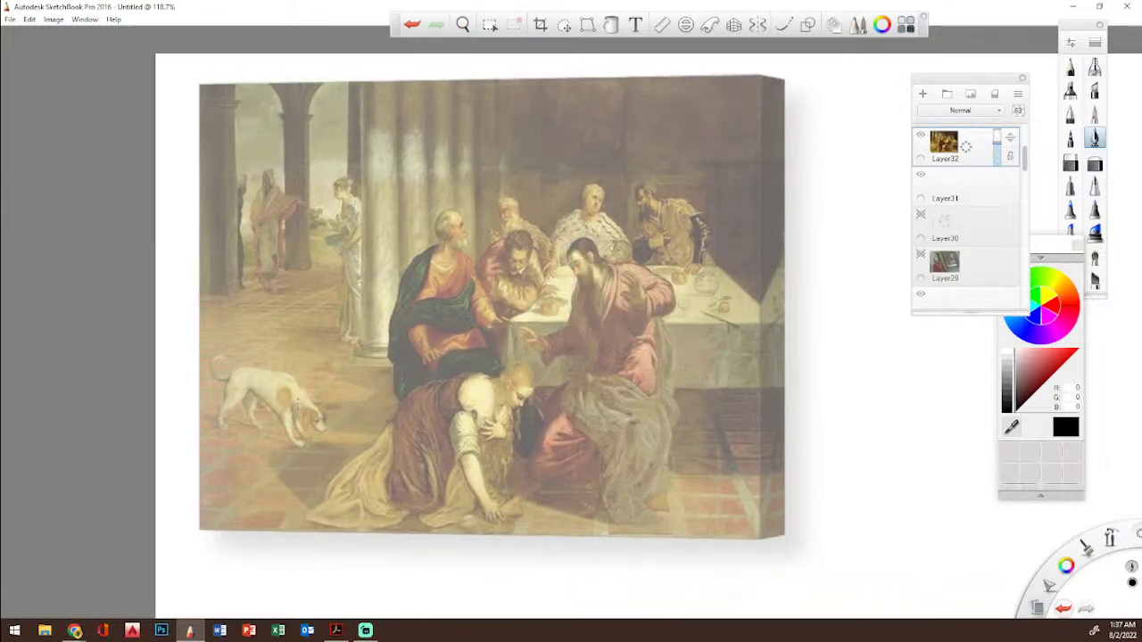
# Step: Switch to the browser, preview the Fine Art America canvas print of the painting, and look through related images and Tintoretto results
pyautogui.moveTo(76, 630)
pyautogui.click(200, 571)
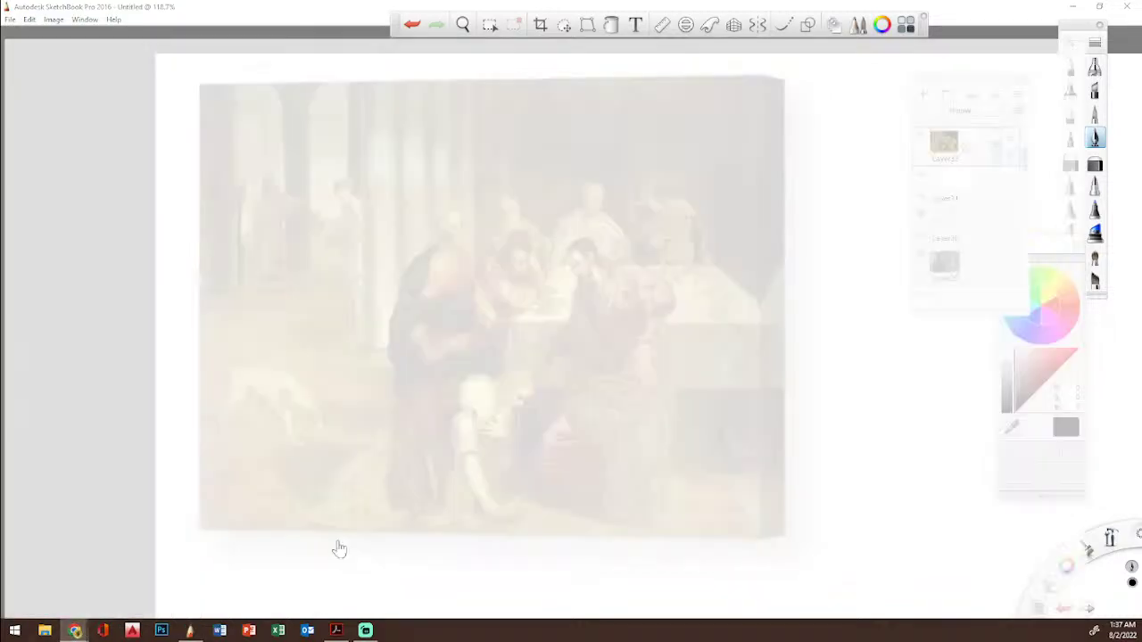
pyautogui.scroll(-3, 785, 352)
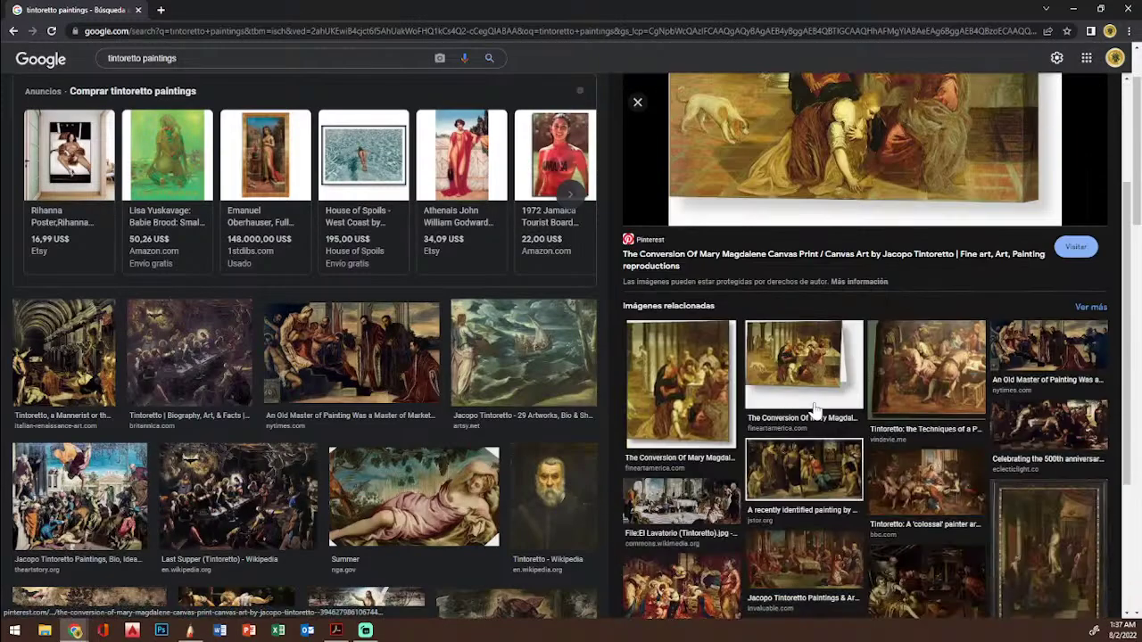
pyautogui.scroll(-2, 813, 409)
pyautogui.scroll(3, 798, 331)
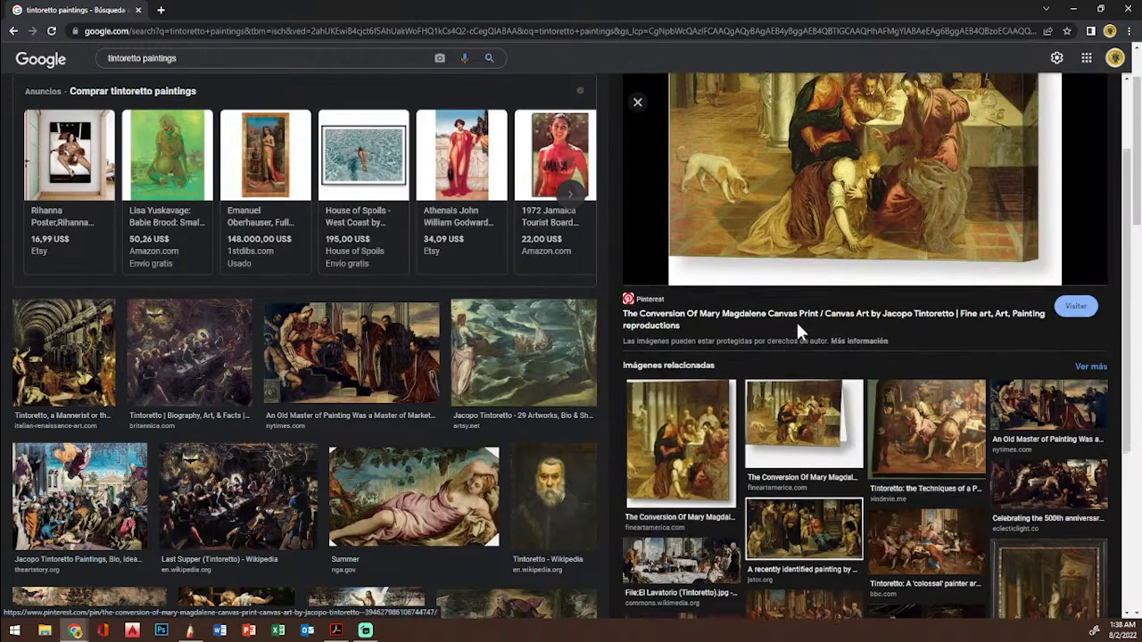
pyautogui.click(809, 444)
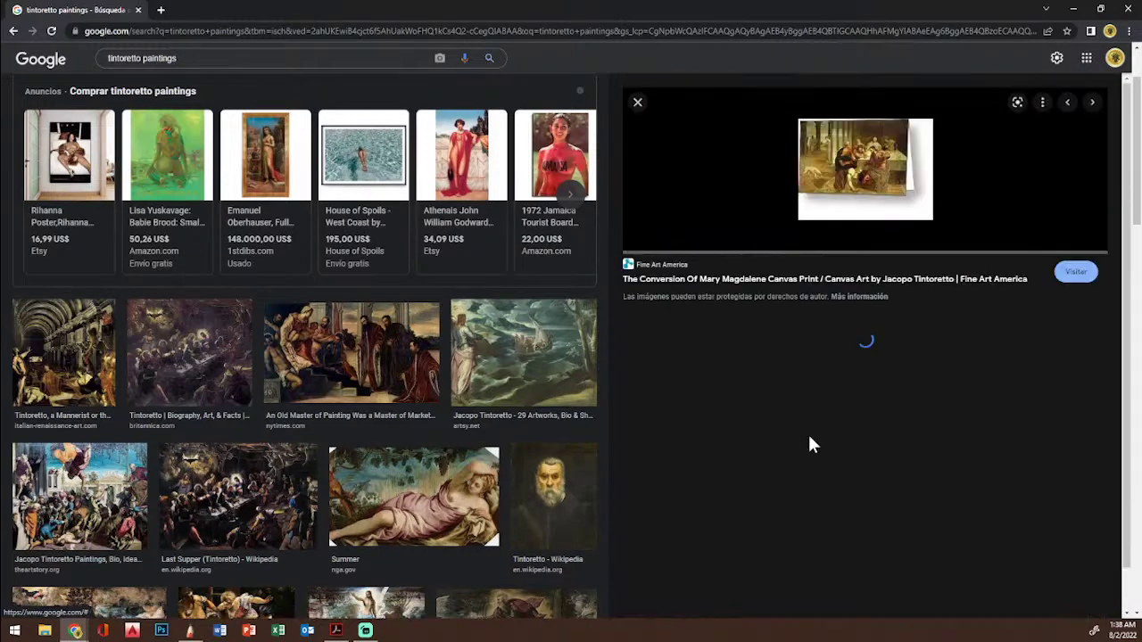
pyautogui.scroll(-3, 889, 449)
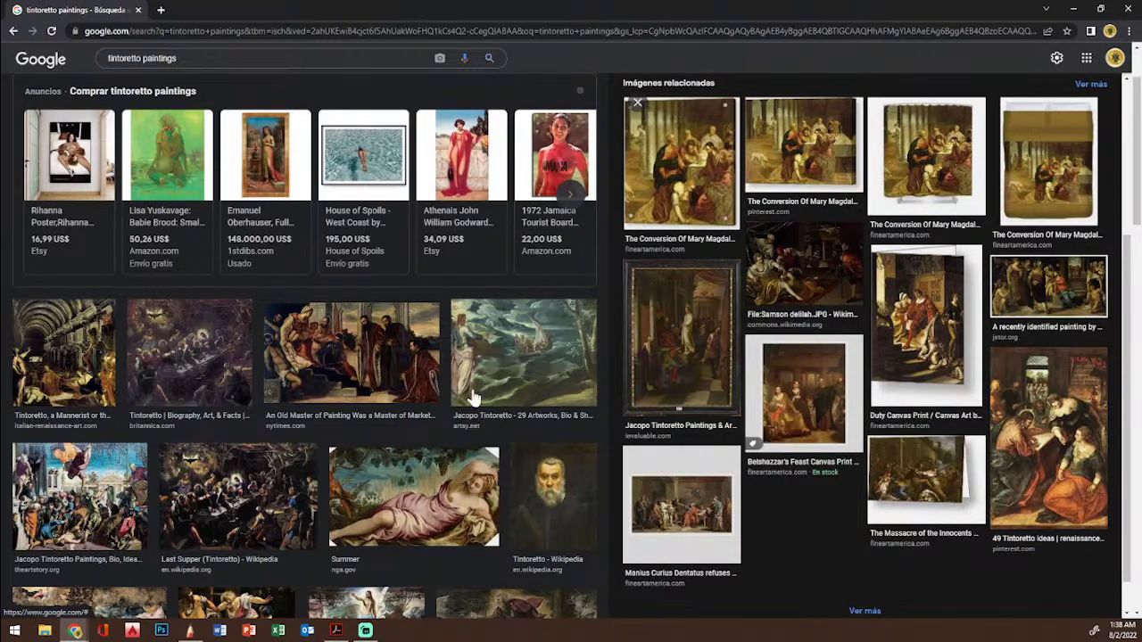
pyautogui.scroll(-3, 439, 392)
pyautogui.scroll(-3, 440, 393)
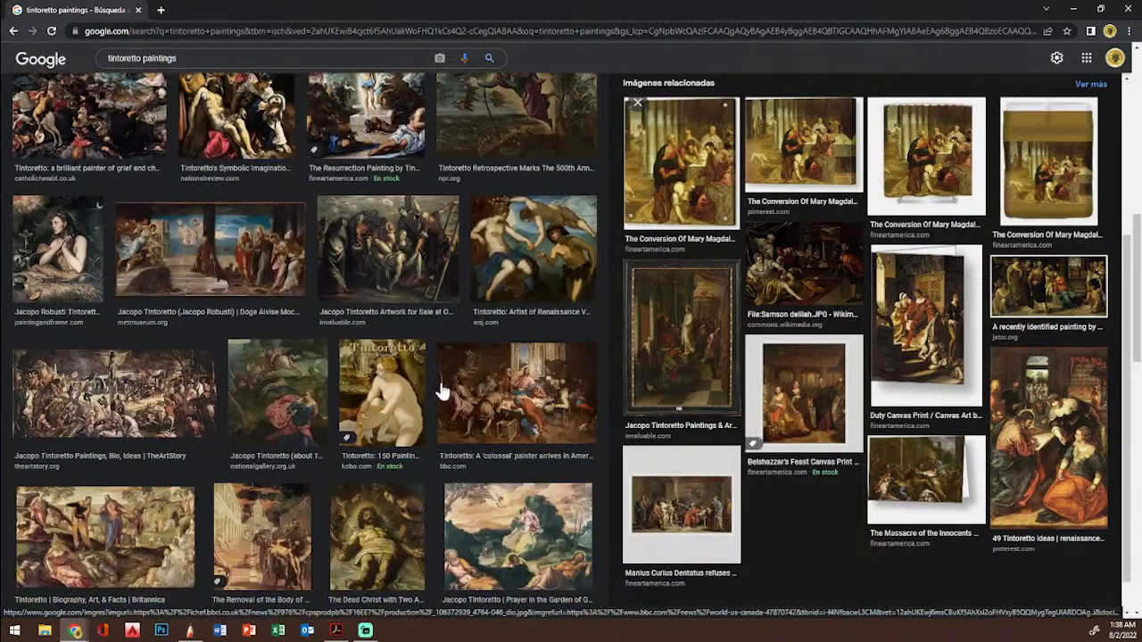
# Step: Replace the image search with "conversion of mary magdalene paintings" and run it
pyautogui.scroll(3, 440, 392)
pyautogui.scroll(3, 524, 382)
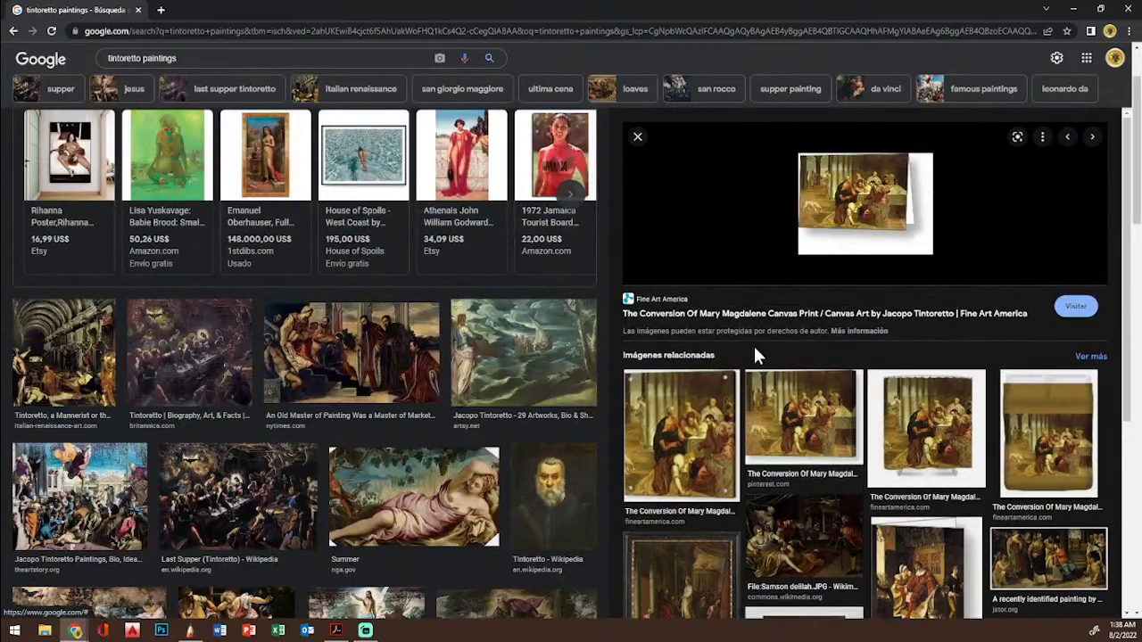
pyautogui.scroll(3, 442, 332)
pyautogui.moveTo(186, 71); pyautogui.dragTo(88, 66)
pyautogui.write('co')
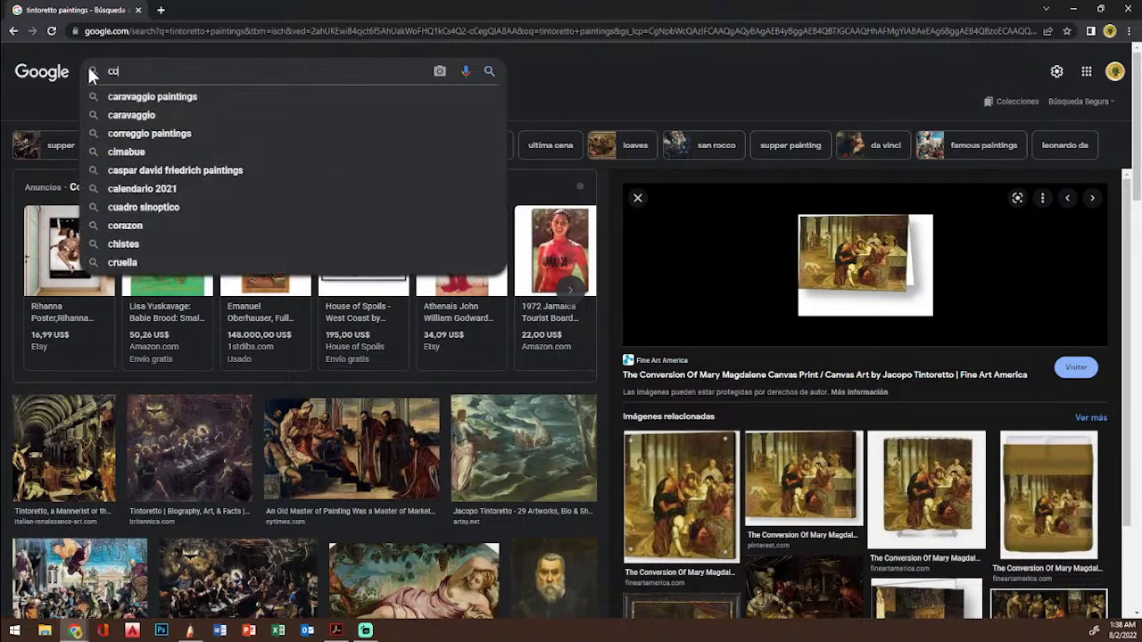
pyautogui.write('nversino')
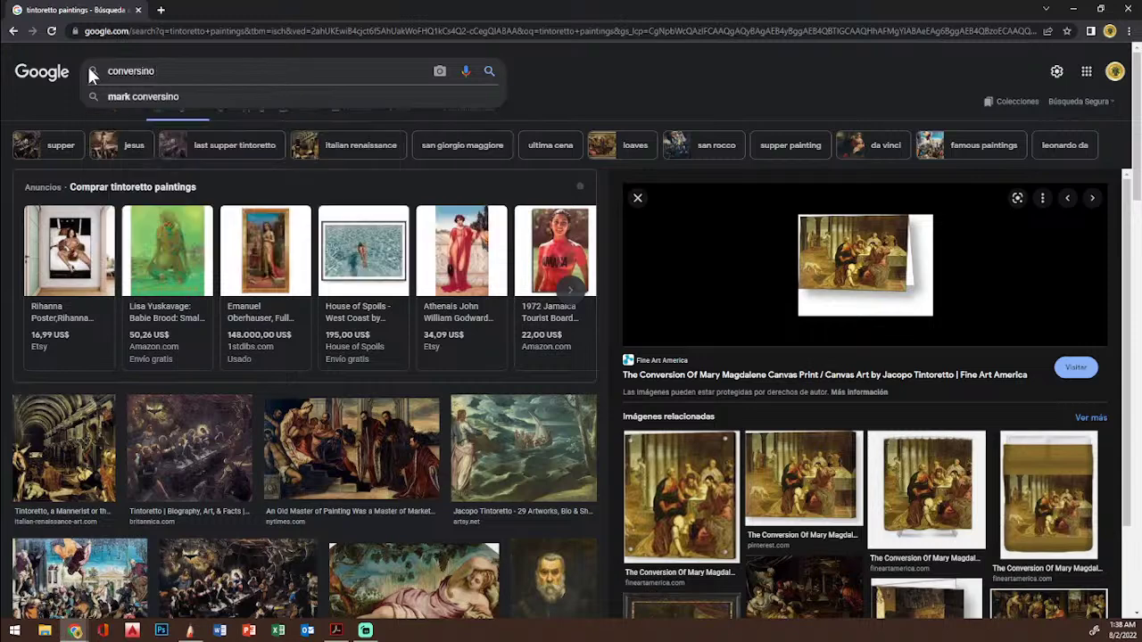
pyautogui.press('BackSpace')
pyautogui.press('BackSpace')
pyautogui.write('on o')
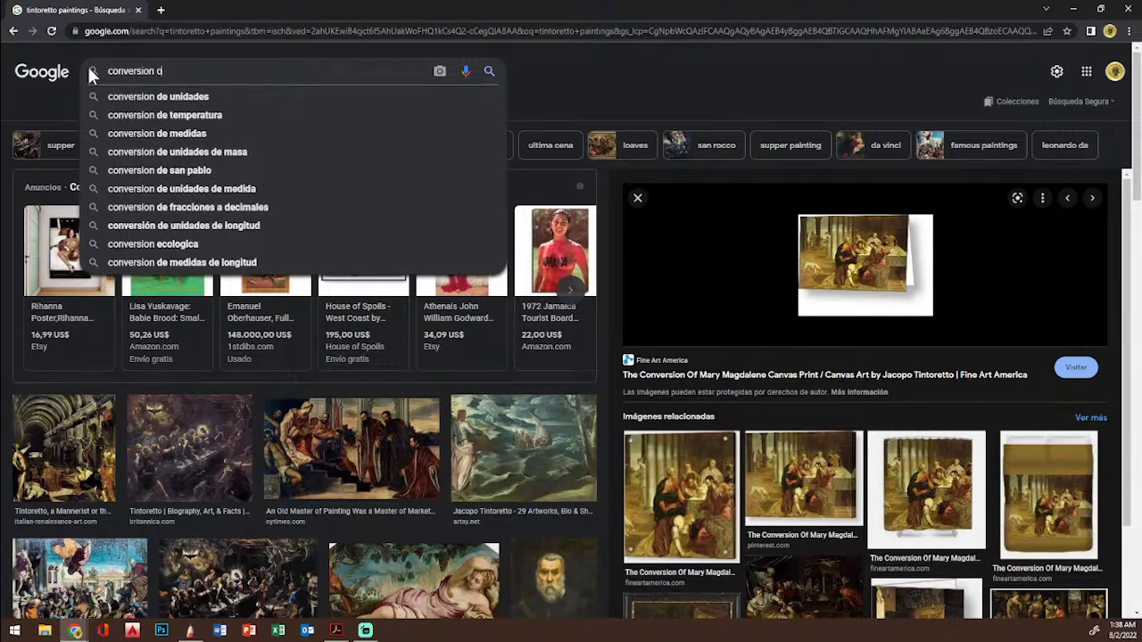
pyautogui.write('f mary mag')
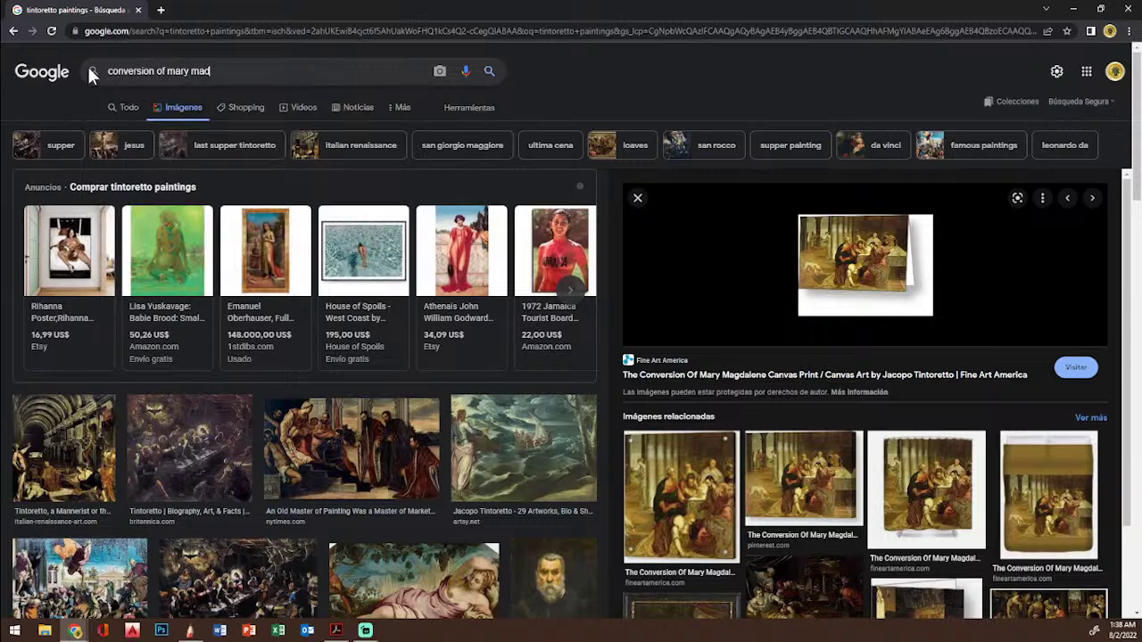
pyautogui.write('ad')
pyautogui.press('BackSpace')
pyautogui.press('BackSpace')
pyautogui.write('dale')
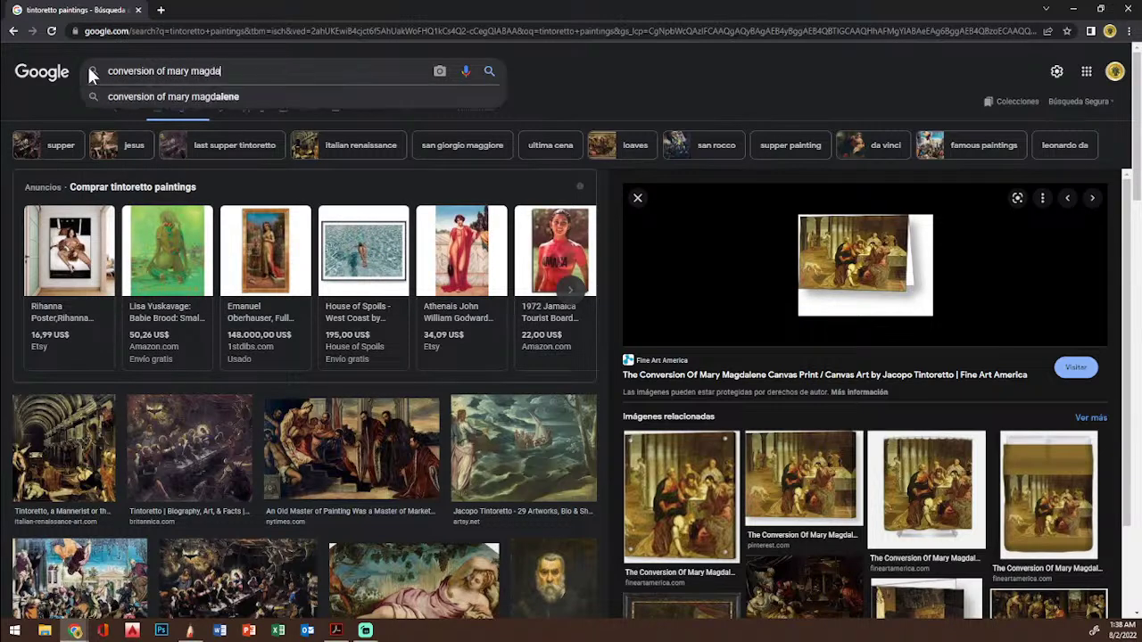
pyautogui.press('BackSpace')
pyautogui.press('BackSpace')
pyautogui.write('d')
pyautogui.press('BackSpace')
pyautogui.write('lene painti')
pyautogui.press('BackSpace')
pyautogui.press('BackSpace')
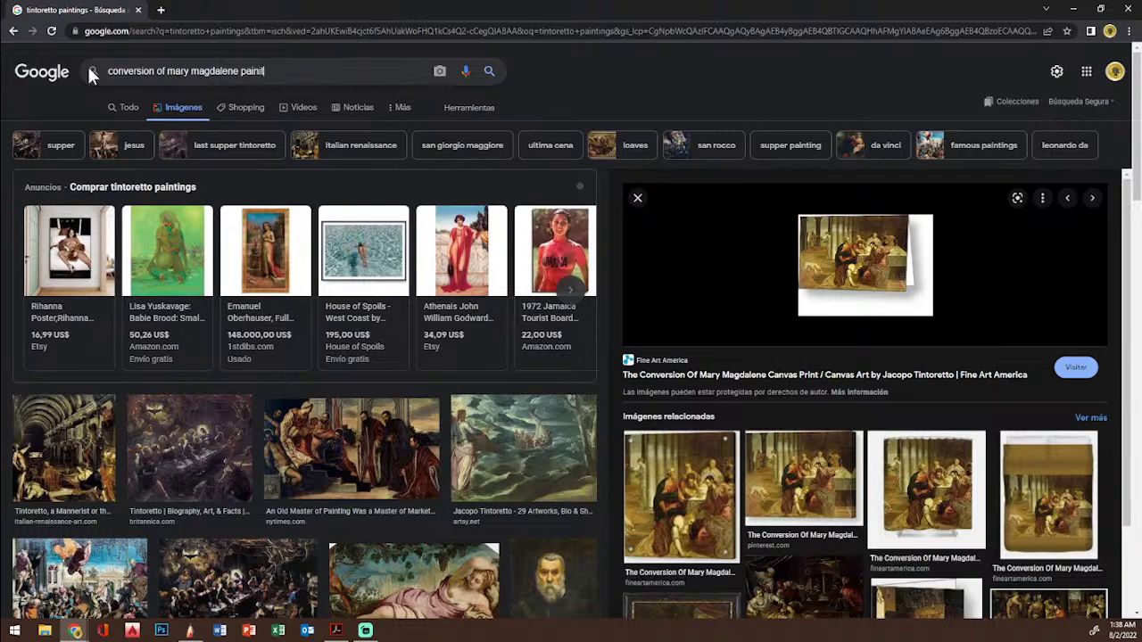
pyautogui.write('tings')
pyautogui.press('Return')
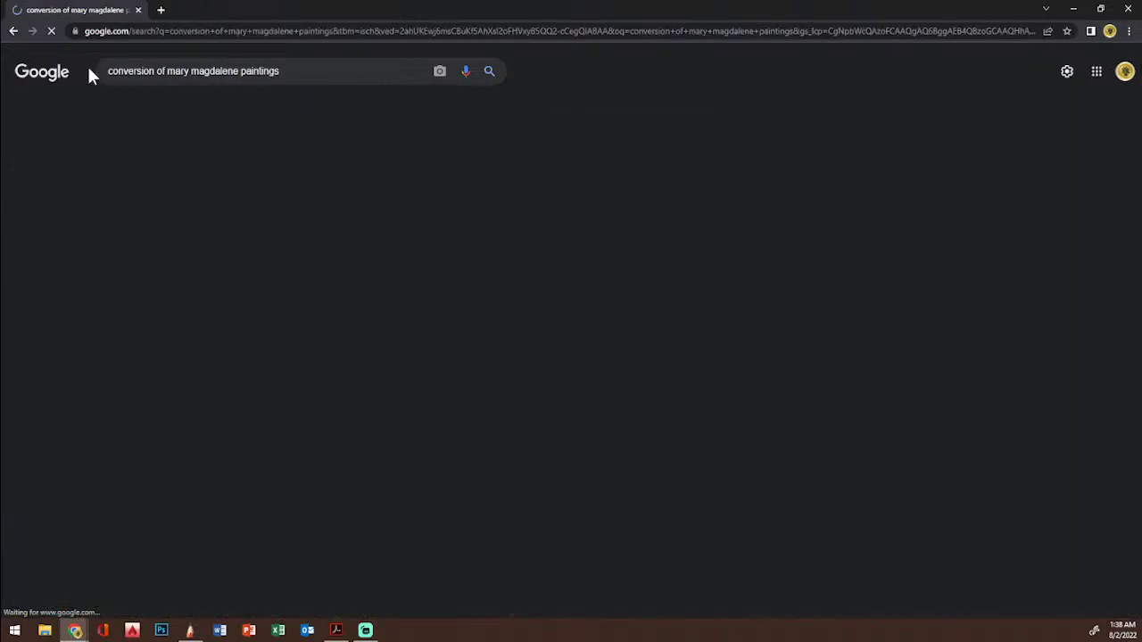
# Step: Preview Tintoretto's painting from Fine Art America, Juan Correa's version from Wikimedia Commons and the Art UK version among the results
pyautogui.scroll(-5, 430, 244)
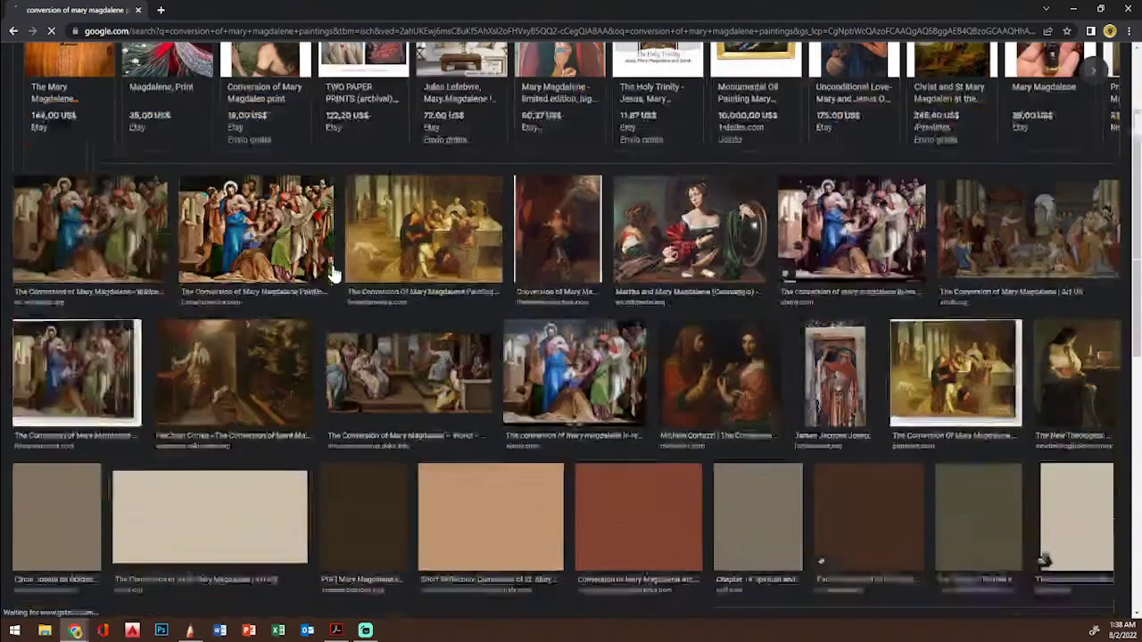
pyautogui.click(430, 245)
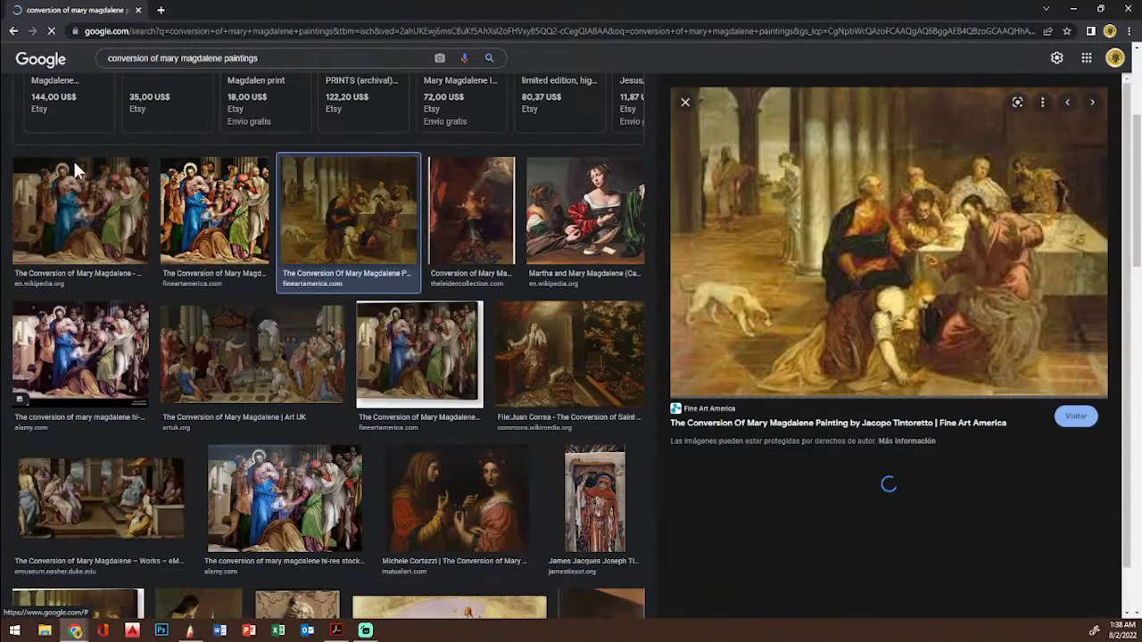
pyautogui.click(569, 353)
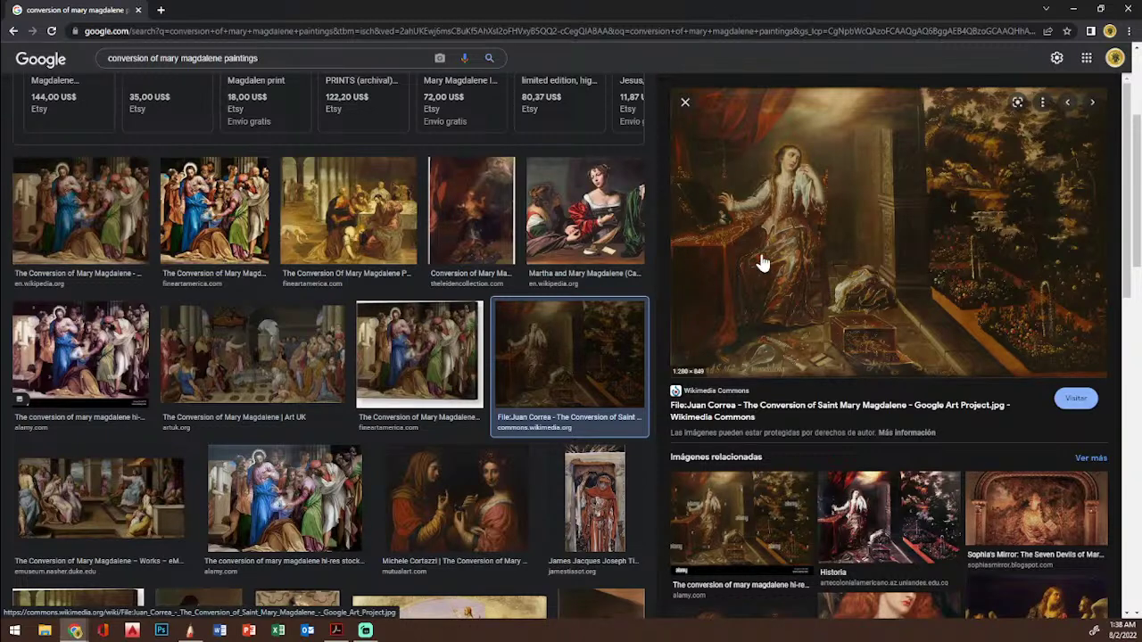
pyautogui.click(288, 361)
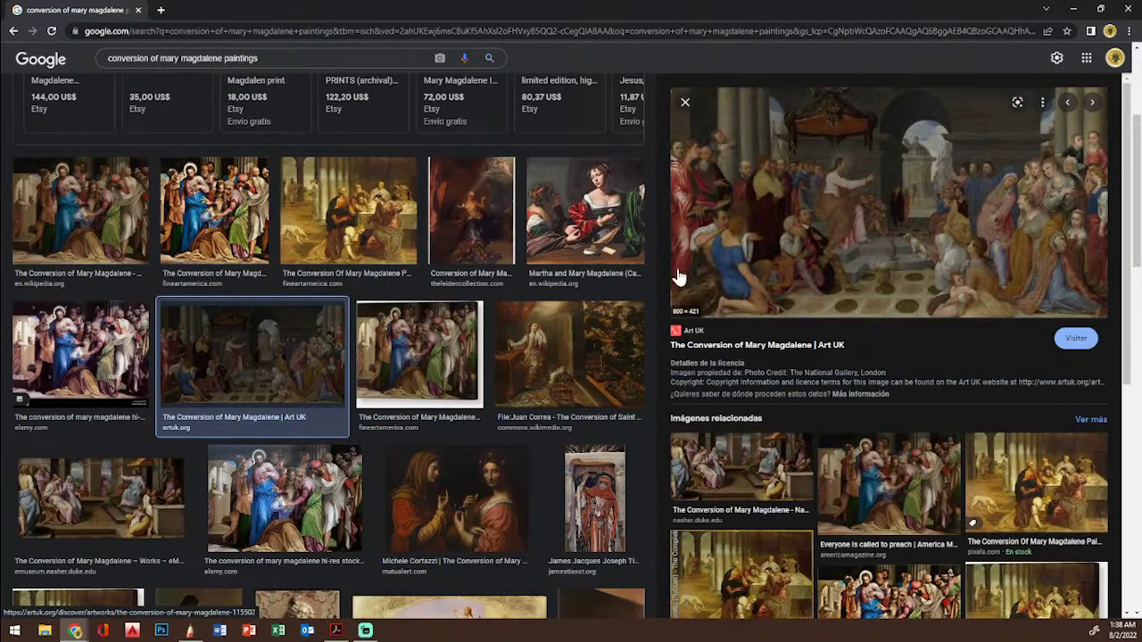
# Step: Reopen the Fine Art America preview of Tintoretto's The Conversion of Mary Magdalene and copy the flat painting image
pyautogui.click(344, 201)
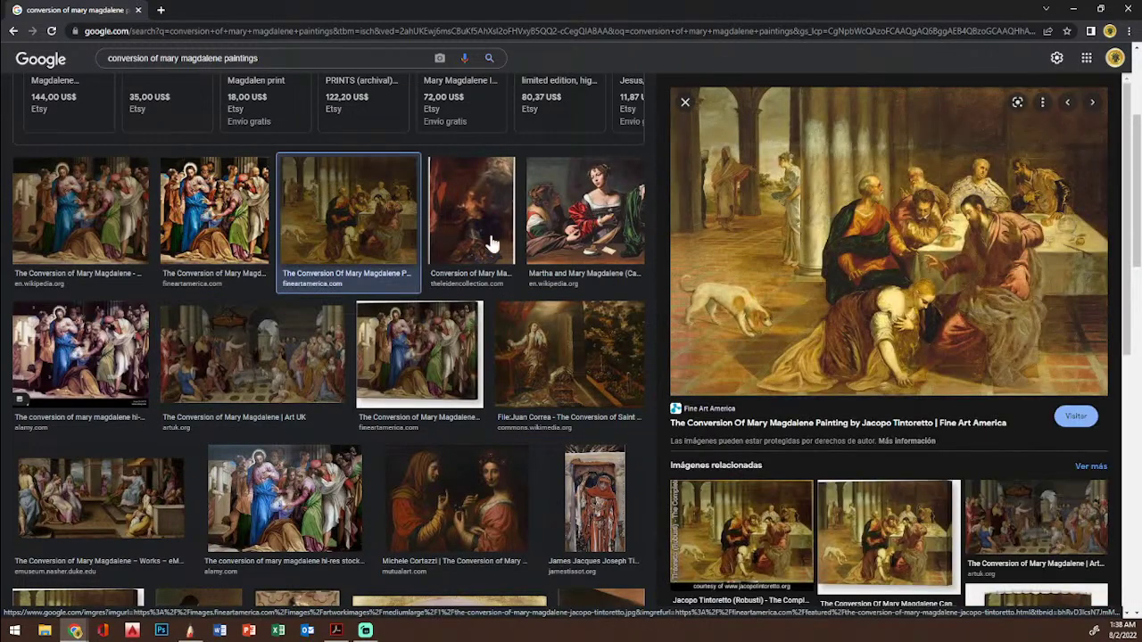
pyautogui.rightClick(943, 268)
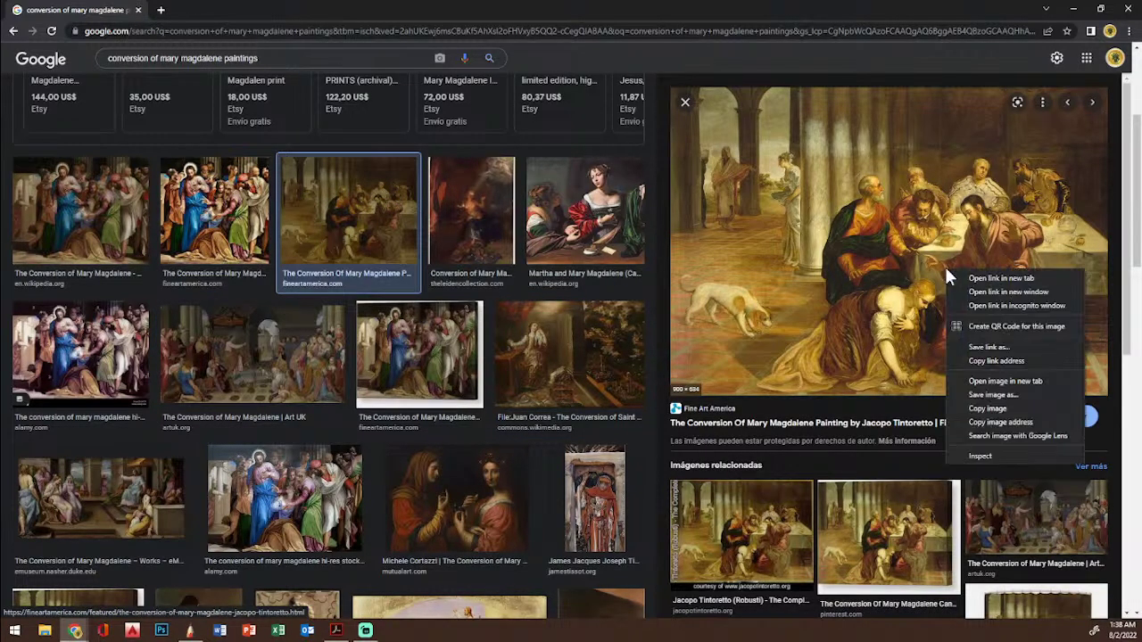
pyautogui.click(986, 420)
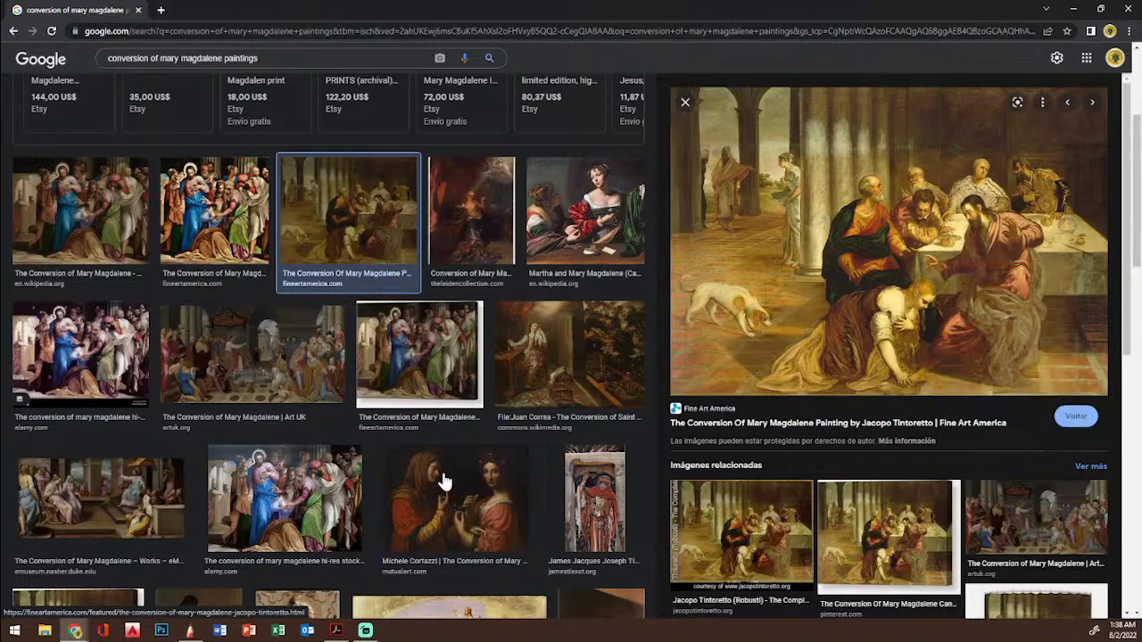
# Step: Switch to SketchBook and hide the canvas print version of the painting on Layer32
pyautogui.click(336, 630)
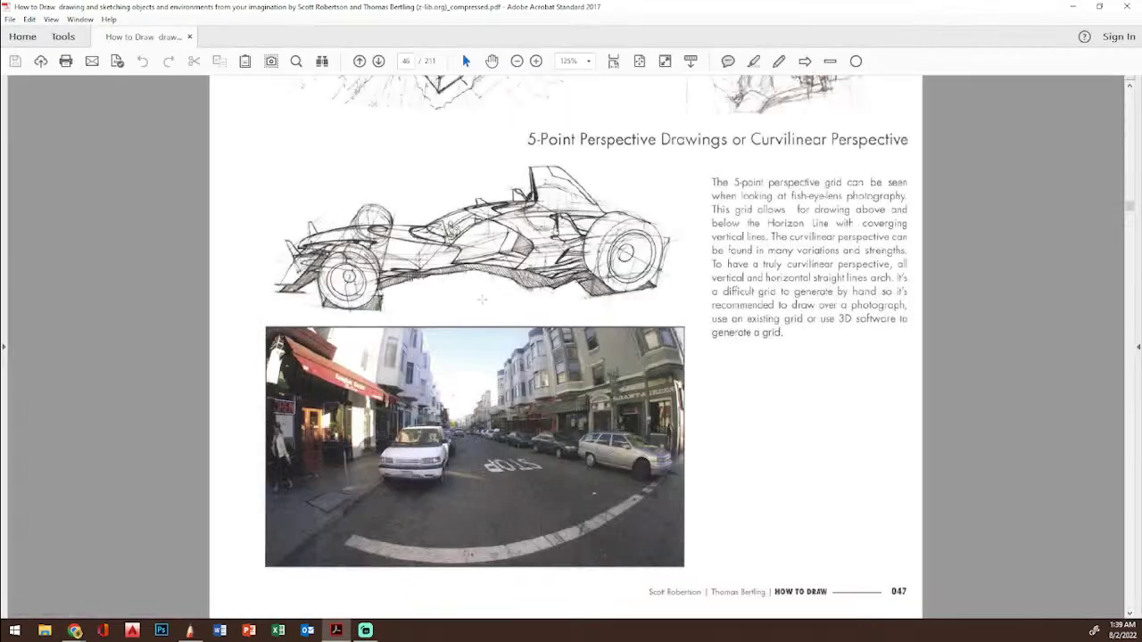
pyautogui.click(1073, 7)
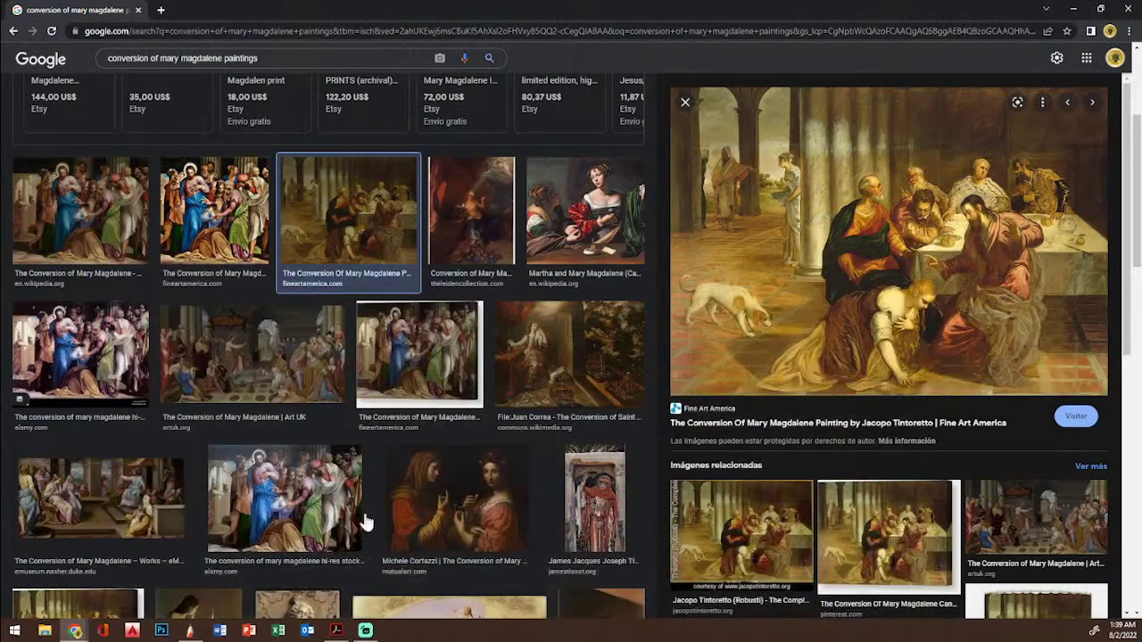
pyautogui.click(189, 631)
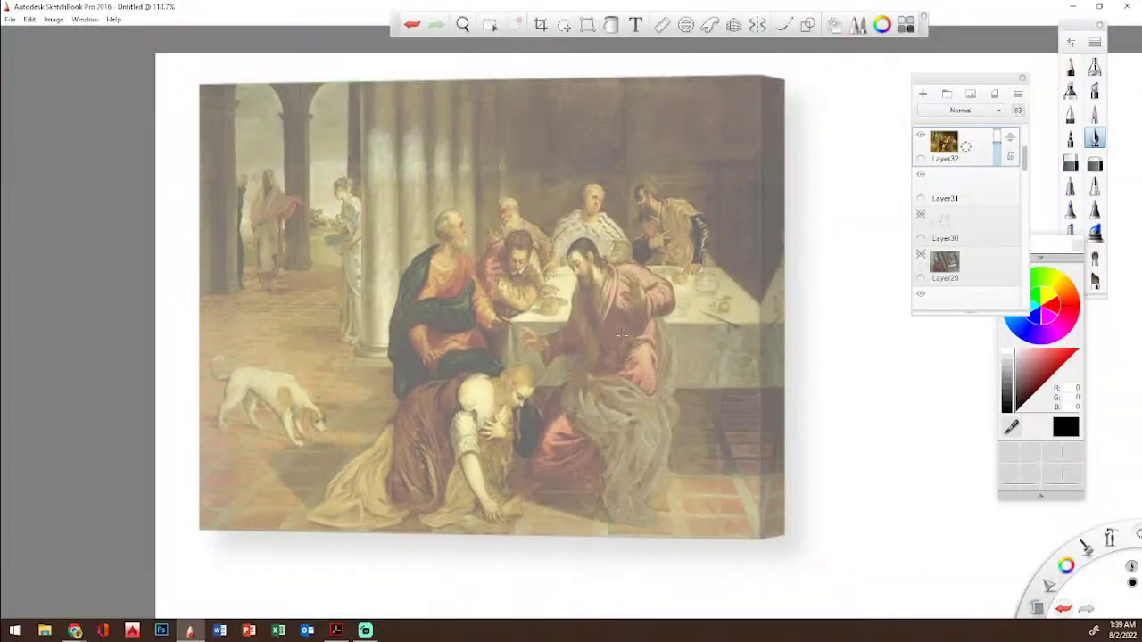
pyautogui.click(921, 137)
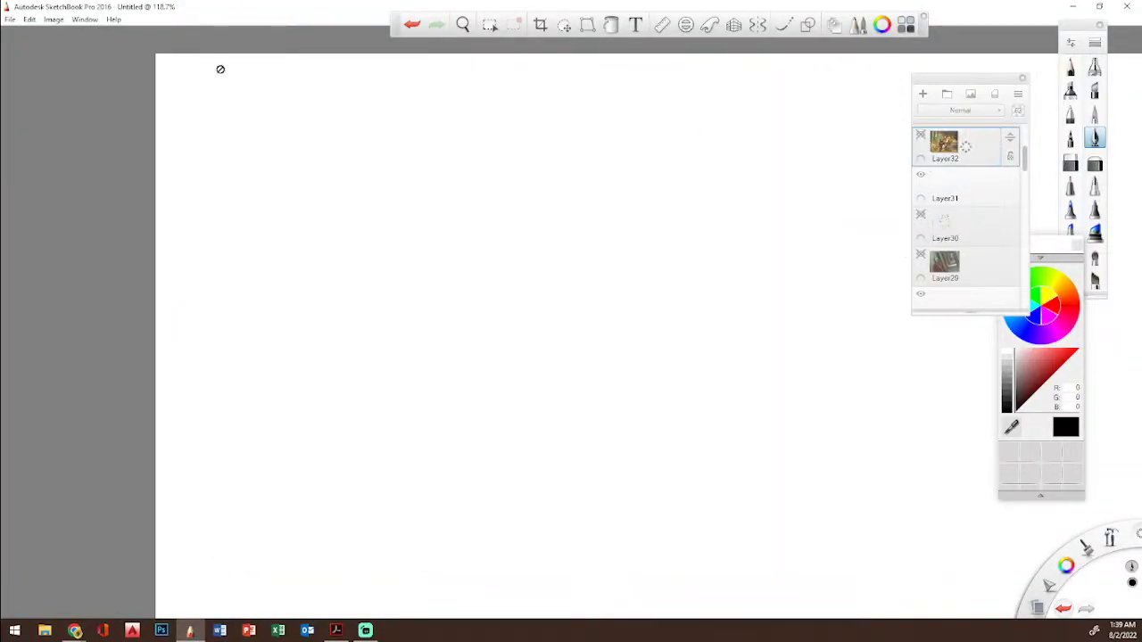
# Step: Add a new layer above Layer32 and paste the copied flat painting
pyautogui.click(29, 18)
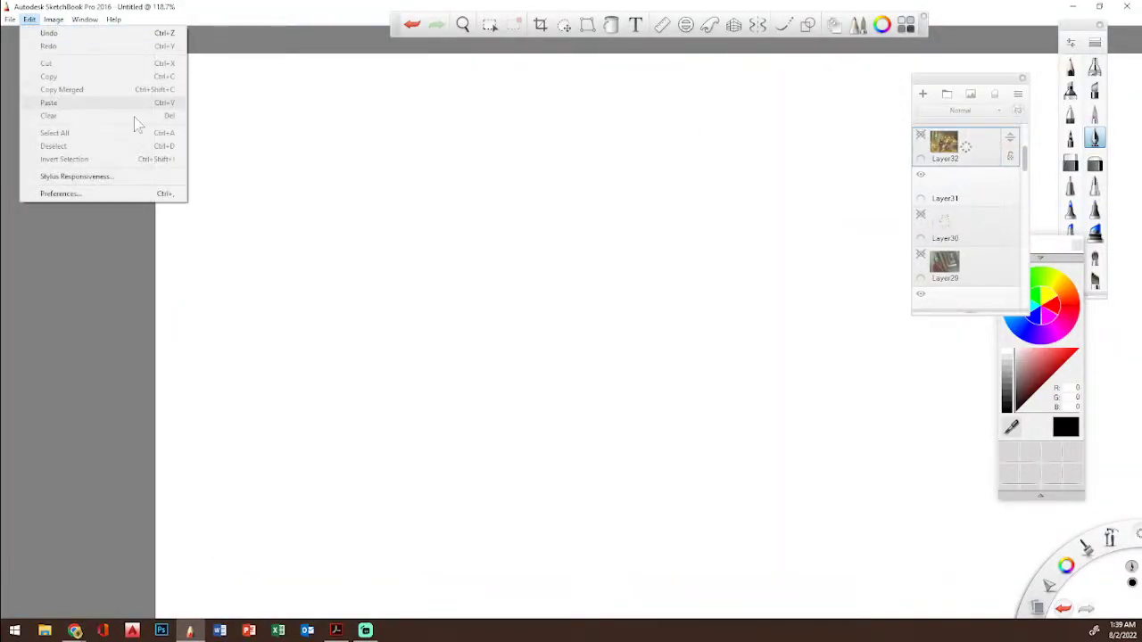
pyautogui.click(922, 95)
pyautogui.click(29, 18)
pyautogui.click(53, 102)
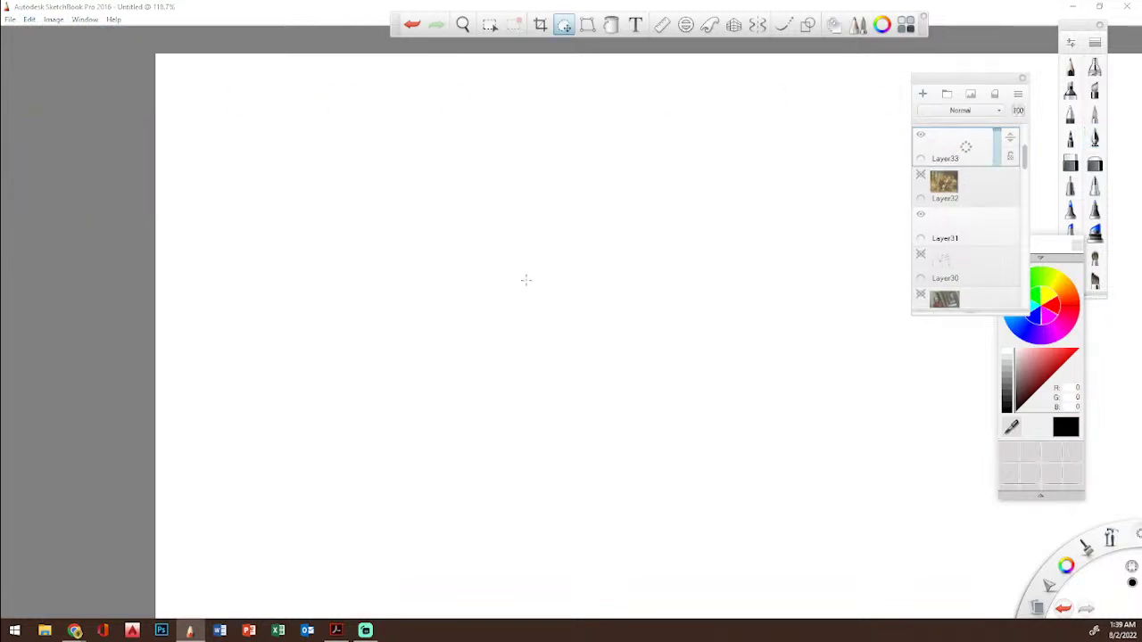
# Step: Enlarge the pasted flat painting near the canvas's upper-left corner and reduce its layer opacity to fade it
pyautogui.moveTo(555, 329); pyautogui.dragTo(423, 306)
pyautogui.click(423, 264)
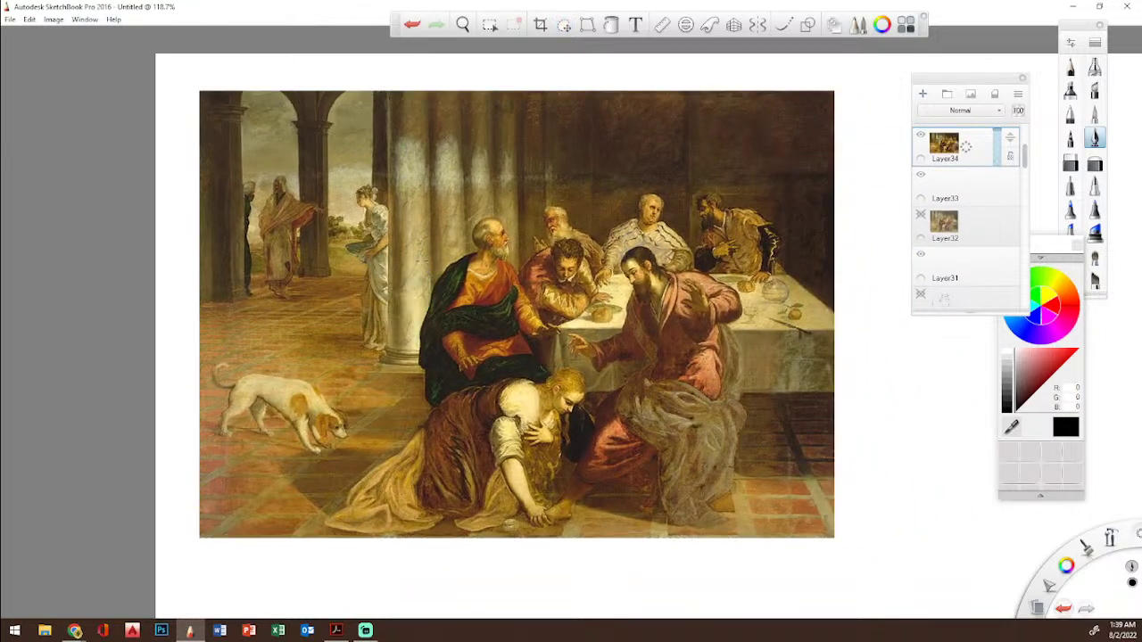
pyautogui.moveTo(992, 156); pyautogui.dragTo(1000, 153)
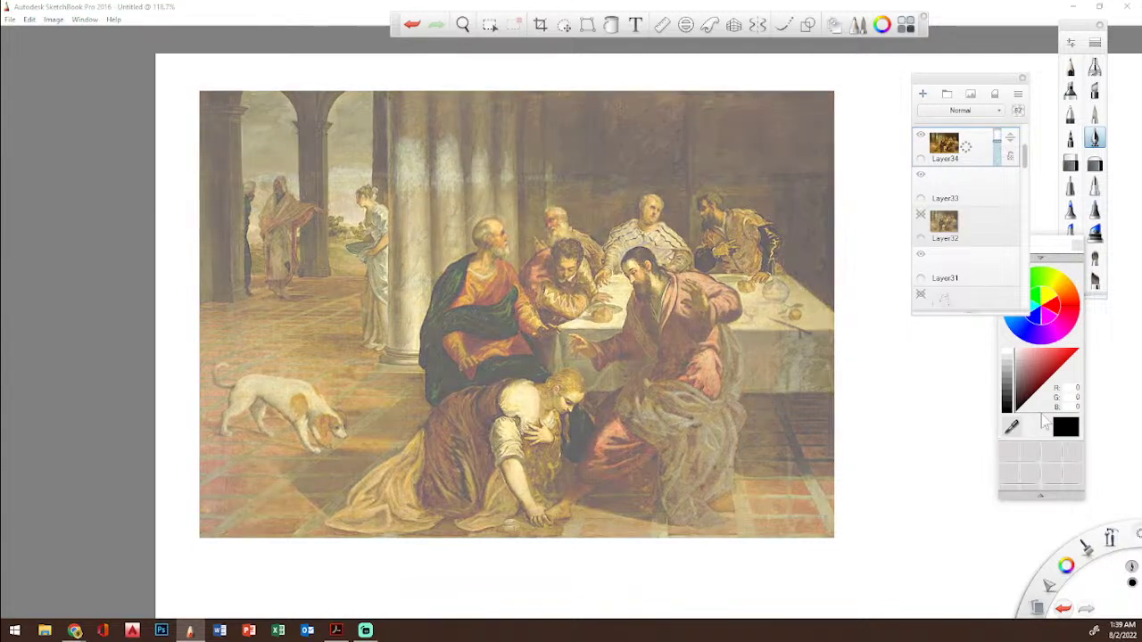
# Step: Add a new layer above the faded painting and rule a horizontal black line along the table's front edge
pyautogui.moveTo(1110, 539); pyautogui.dragTo(1116, 489)
pyautogui.moveTo(759, 293); pyautogui.dragTo(785, 285)
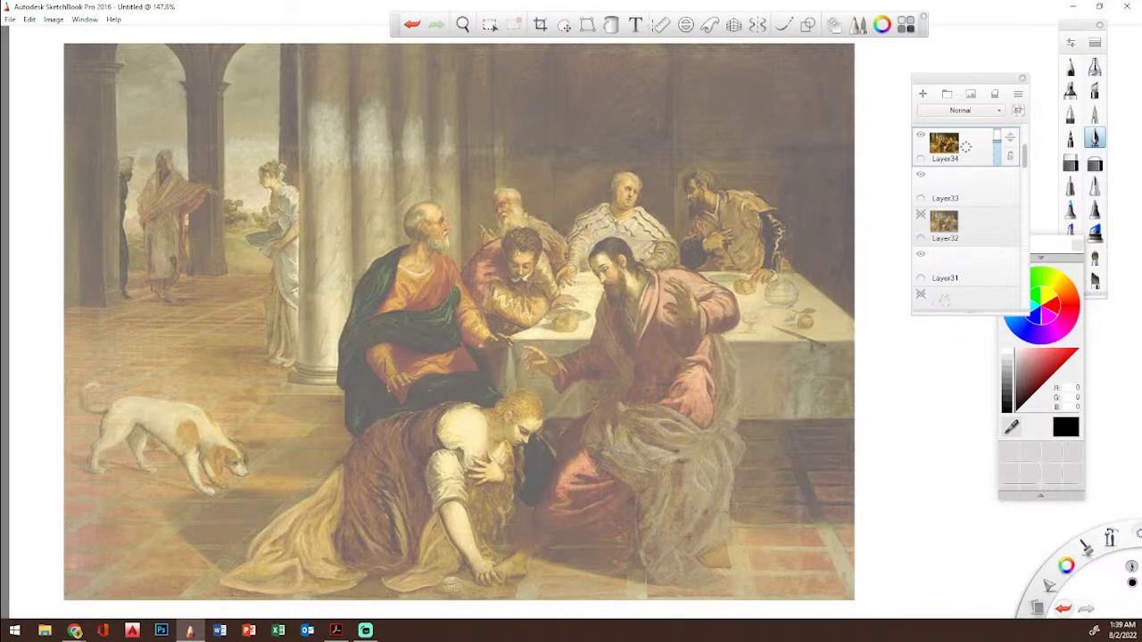
pyautogui.click(661, 25)
pyautogui.moveTo(676, 251); pyautogui.dragTo(856, 364)
pyautogui.moveTo(508, 363)
pyautogui.mouseDown()
pyautogui.moveTo(507, 339)
pyautogui.moveTo(864, 340)
pyautogui.mouseUp()
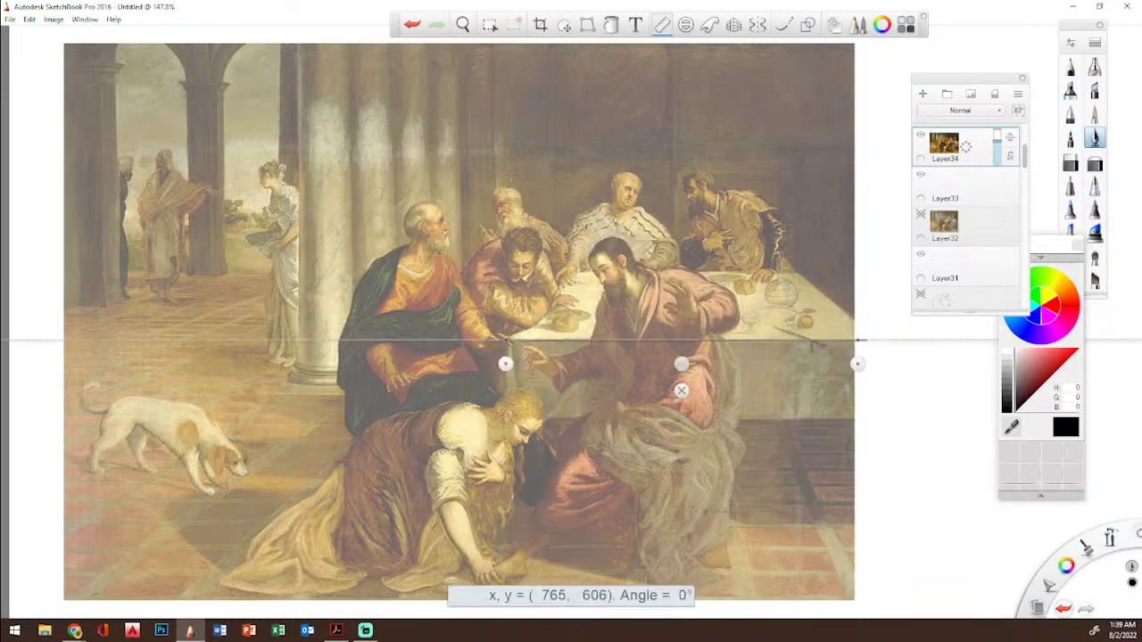
pyautogui.click(421, 26)
pyautogui.click(922, 94)
pyautogui.moveTo(505, 339)
pyautogui.mouseDown()
pyautogui.moveTo(891, 338)
pyautogui.moveTo(501, 343)
pyautogui.mouseUp()
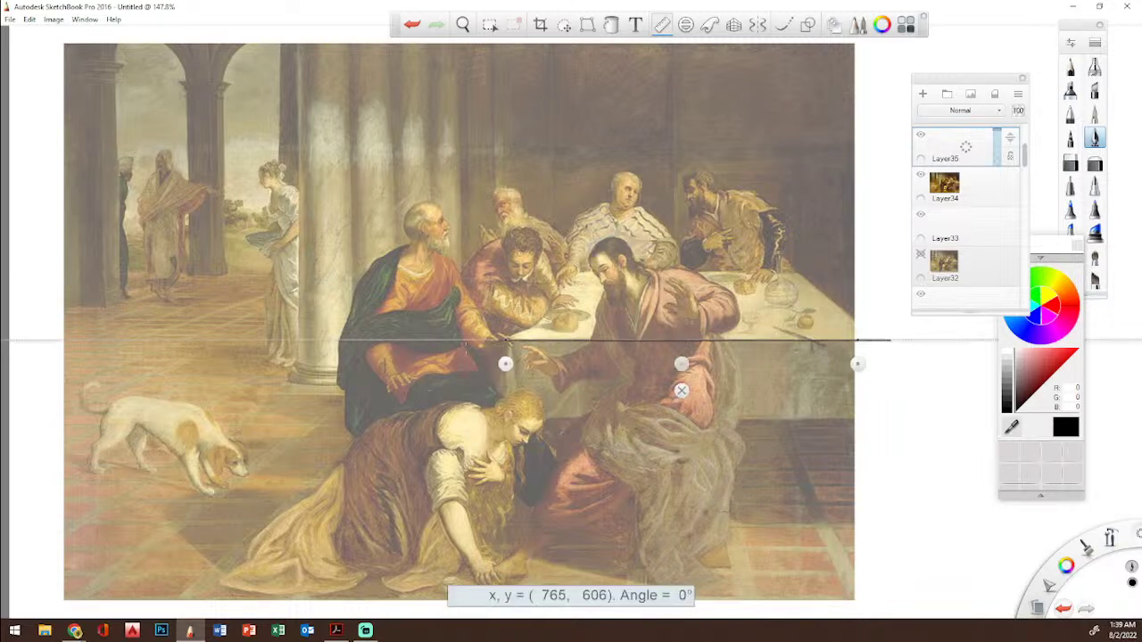
# Step: Rule lines along the table's receding right edge at about -41° and the dark floor edge below it at about -66°
pyautogui.moveTo(504, 363); pyautogui.dragTo(707, 227)
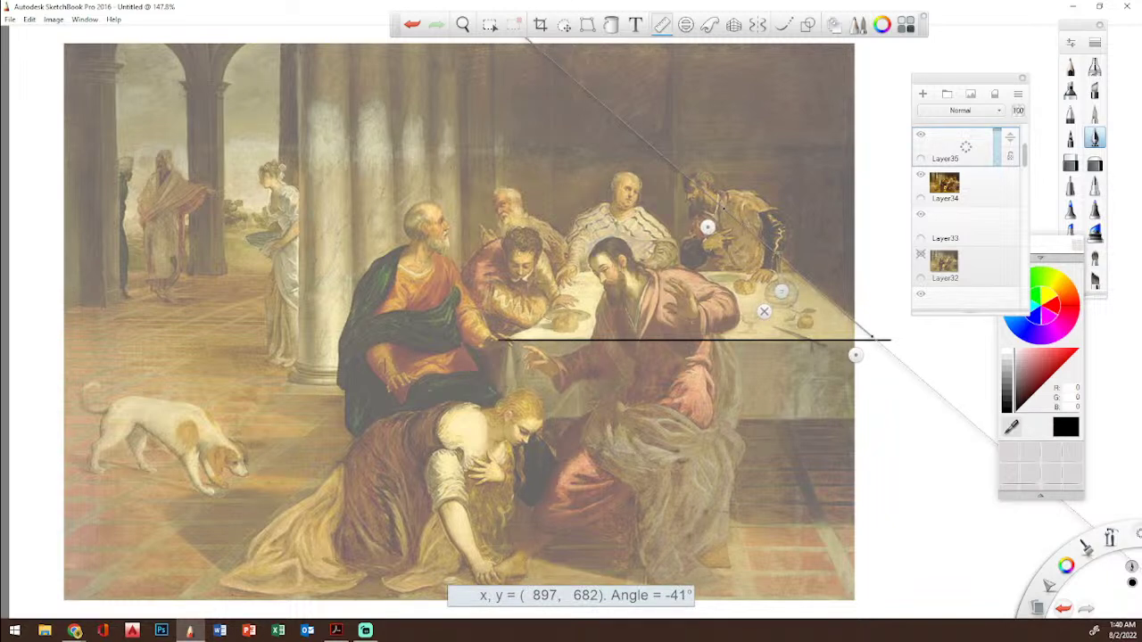
pyautogui.moveTo(855, 355); pyautogui.dragTo(797, 498)
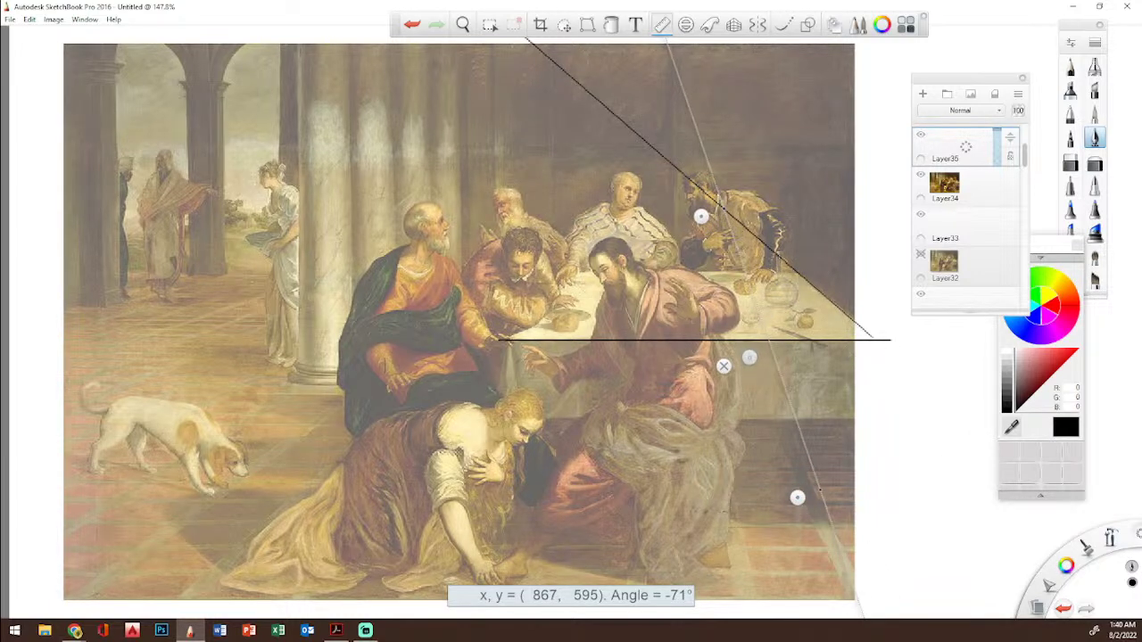
pyautogui.moveTo(701, 216)
pyautogui.mouseDown()
pyautogui.moveTo(650, 247)
pyautogui.moveTo(690, 234)
pyautogui.mouseUp()
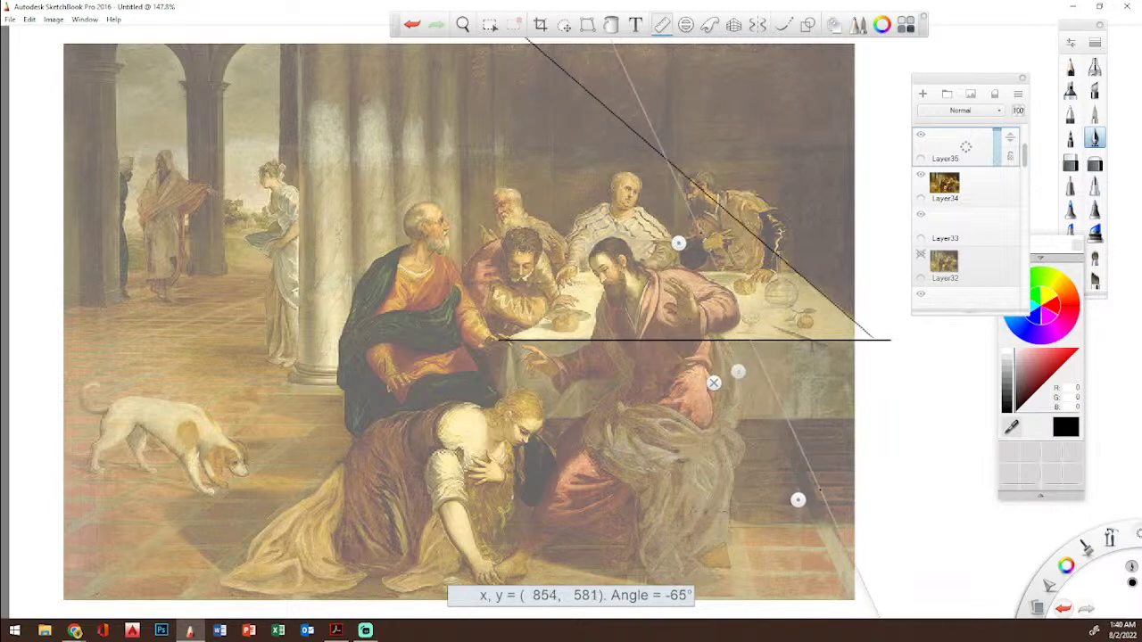
pyautogui.moveTo(678, 243); pyautogui.dragTo(682, 239)
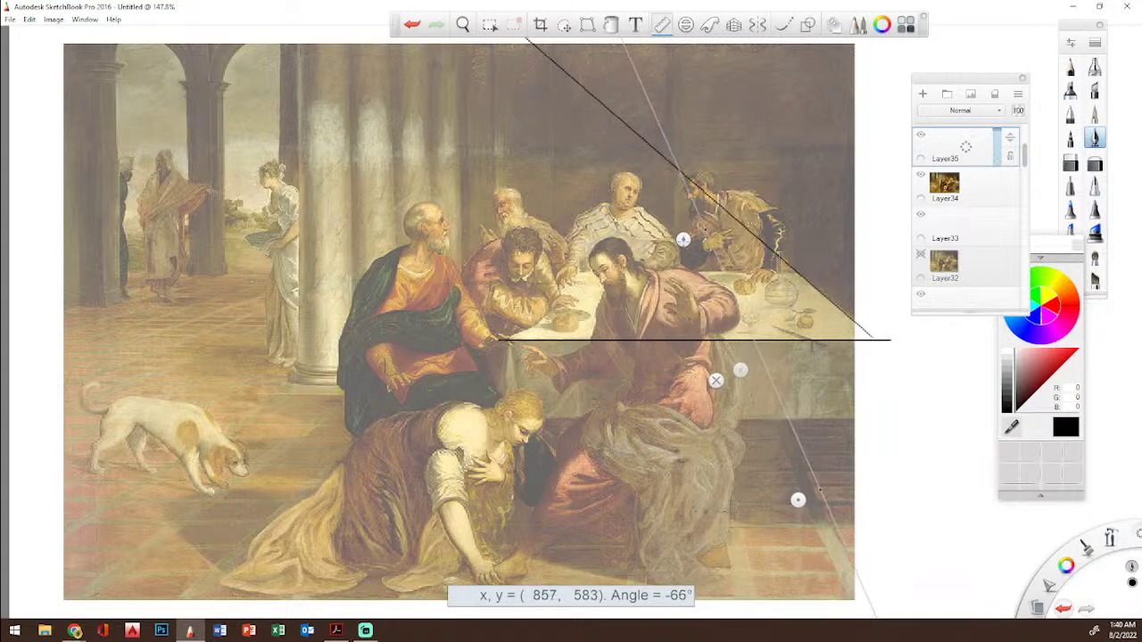
pyautogui.moveTo(740, 369); pyautogui.dragTo(742, 381)
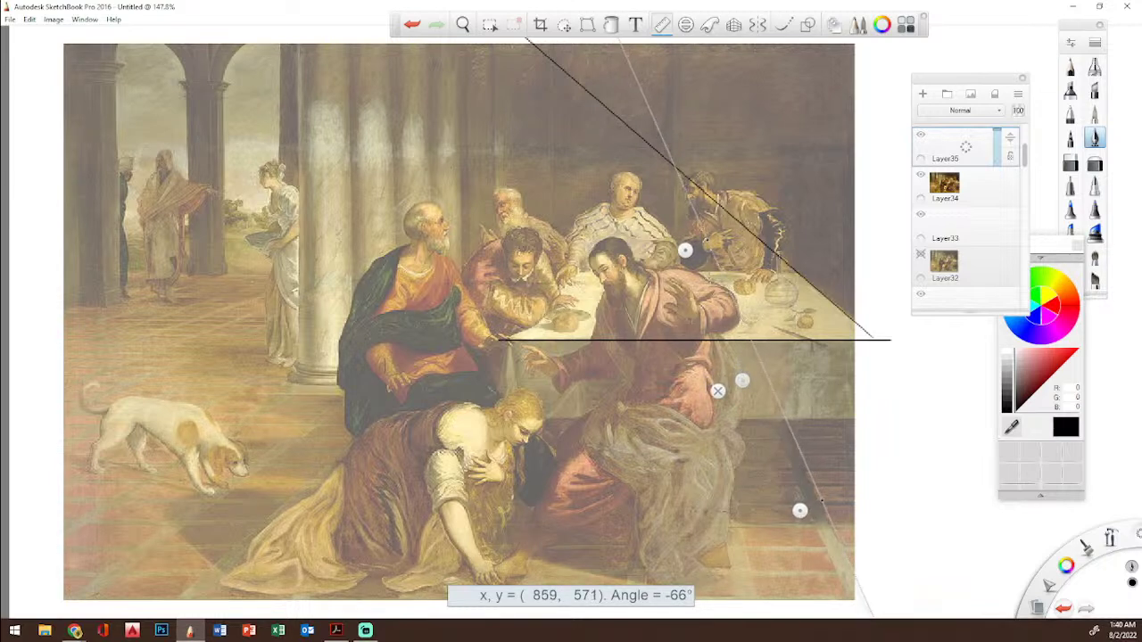
pyautogui.moveTo(685, 250); pyautogui.dragTo(684, 252)
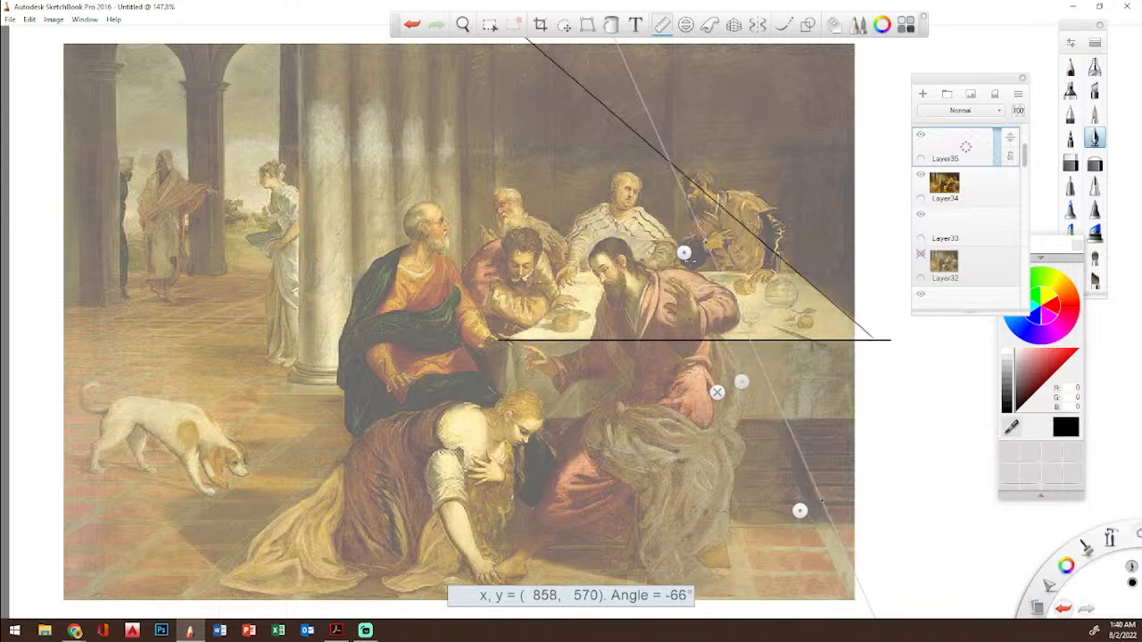
pyautogui.moveTo(799, 510); pyautogui.dragTo(805, 521)
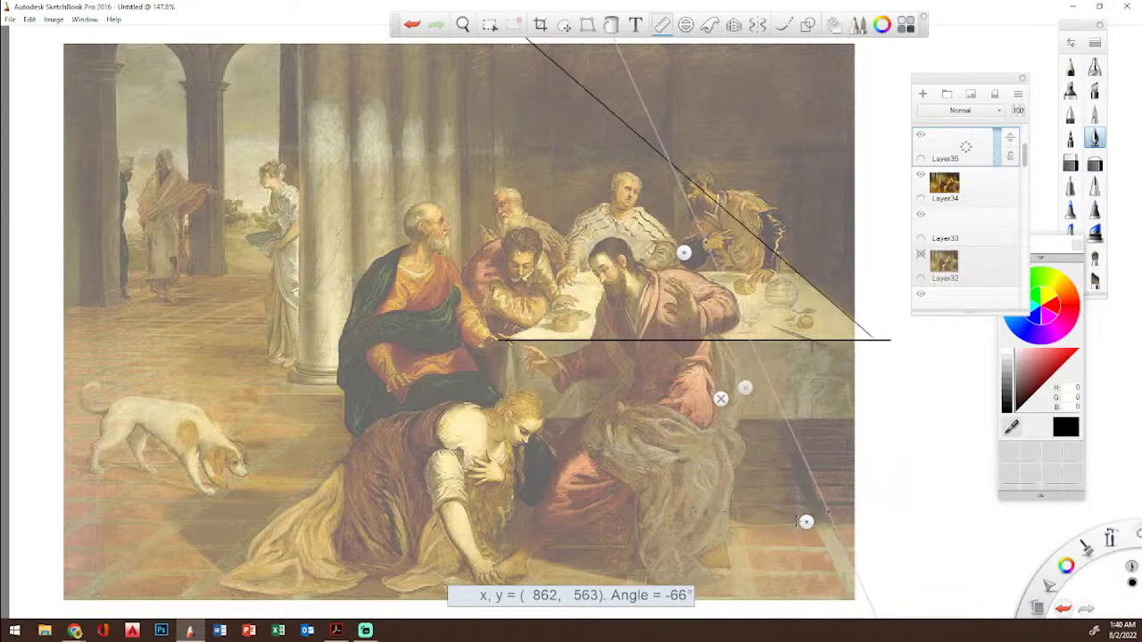
pyautogui.moveTo(862, 585); pyautogui.dragTo(615, 41)
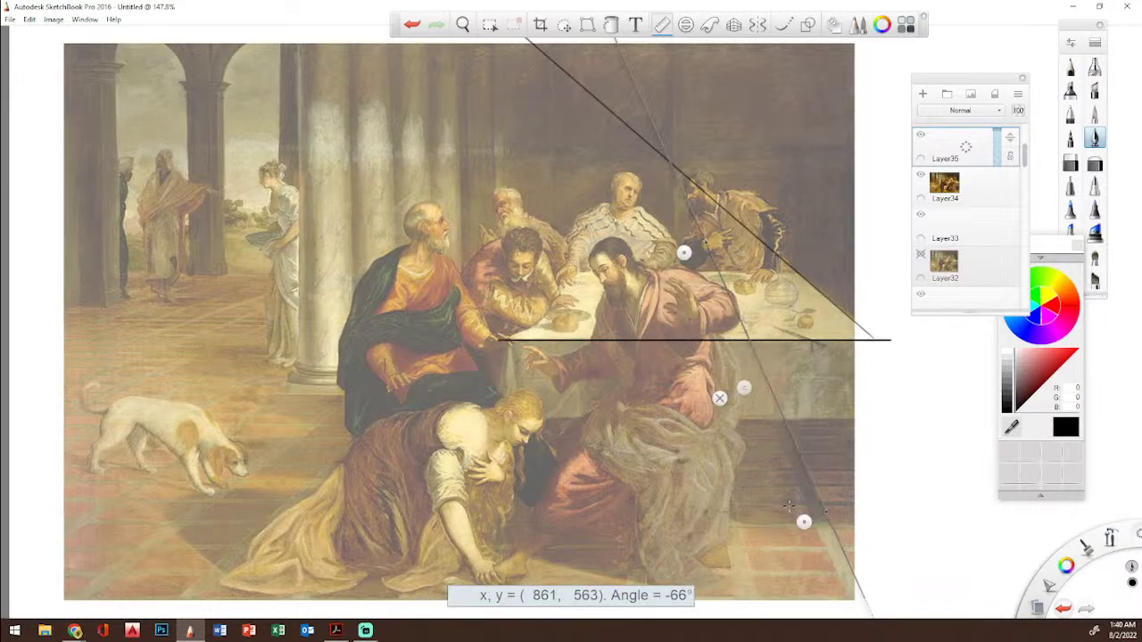
# Step: Rule a line at about 41° from the floor-tile joint beside the kneeling woman's dress through the vanishing point
pyautogui.moveTo(804, 521); pyautogui.dragTo(726, 564)
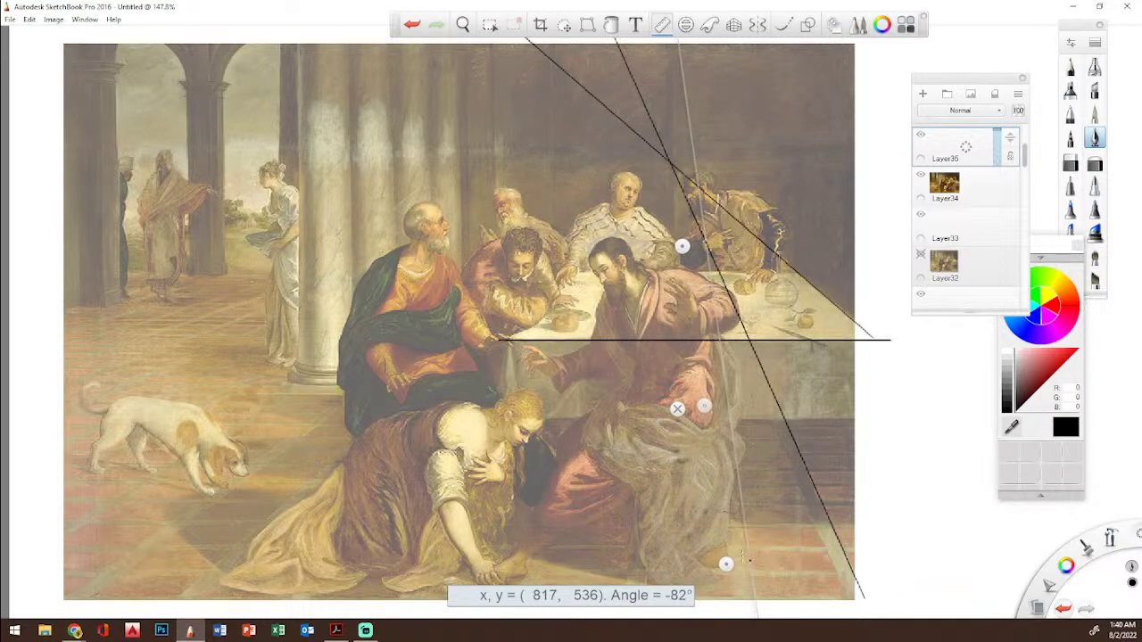
pyautogui.moveTo(726, 564); pyautogui.dragTo(261, 571)
pyautogui.moveTo(717, 262); pyautogui.dragTo(606, 249)
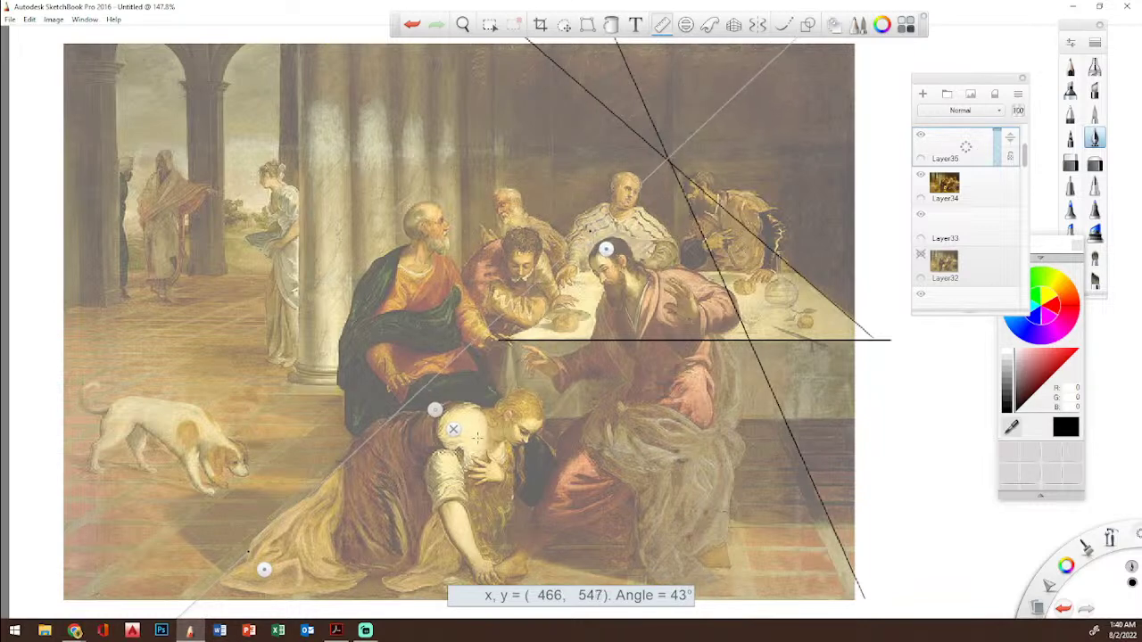
pyautogui.moveTo(434, 410); pyautogui.dragTo(420, 404)
pyautogui.moveTo(591, 244)
pyautogui.mouseDown()
pyautogui.moveTo(619, 263)
pyautogui.moveTo(604, 259)
pyautogui.mouseUp()
pyautogui.moveTo(151, 616); pyautogui.dragTo(825, 38)
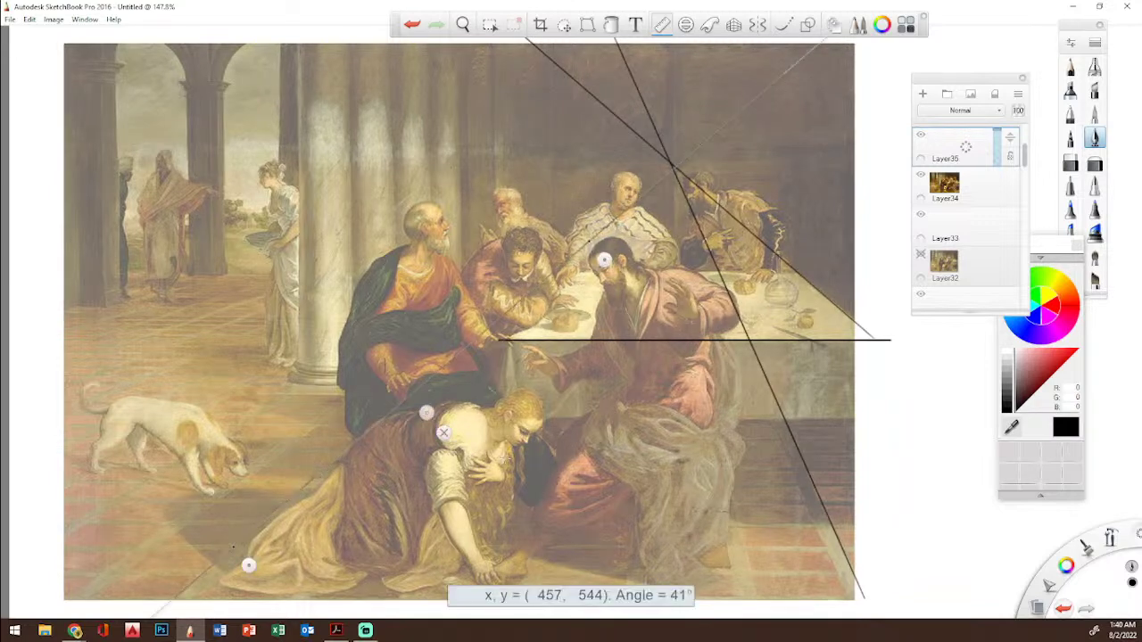
# Step: Rule two more floor-tile lines below the dog, at about 36° and 32°, through the same vanishing point
pyautogui.moveTo(411, 413)
pyautogui.mouseDown()
pyautogui.moveTo(353, 396)
pyautogui.moveTo(340, 405)
pyautogui.mouseUp()
pyautogui.moveTo(533, 252); pyautogui.dragTo(561, 272)
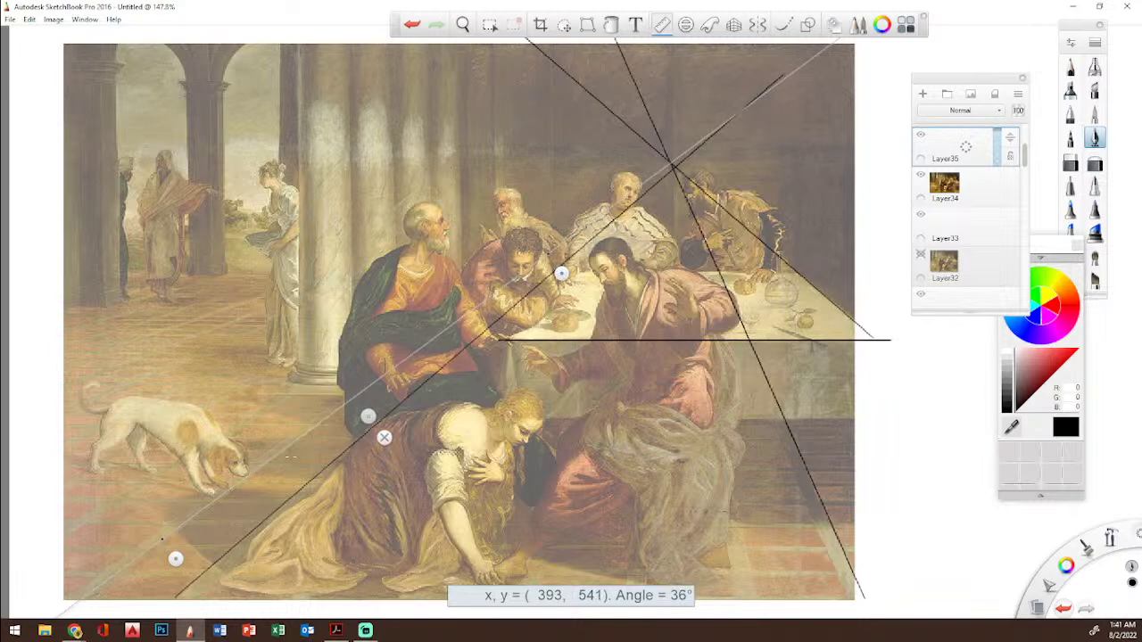
pyautogui.moveTo(94, 592); pyautogui.dragTo(258, 461)
pyautogui.press('r')
pyautogui.press('r')
pyautogui.press('r')
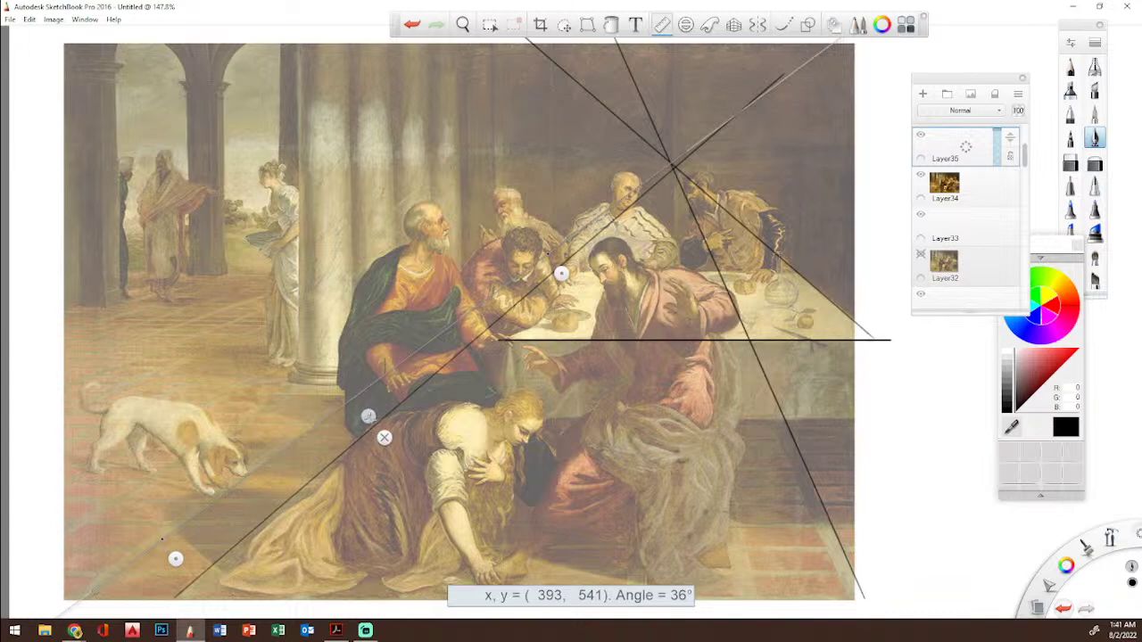
pyautogui.moveTo(369, 415); pyautogui.dragTo(351, 387)
pyautogui.moveTo(61, 539); pyautogui.dragTo(687, 151)
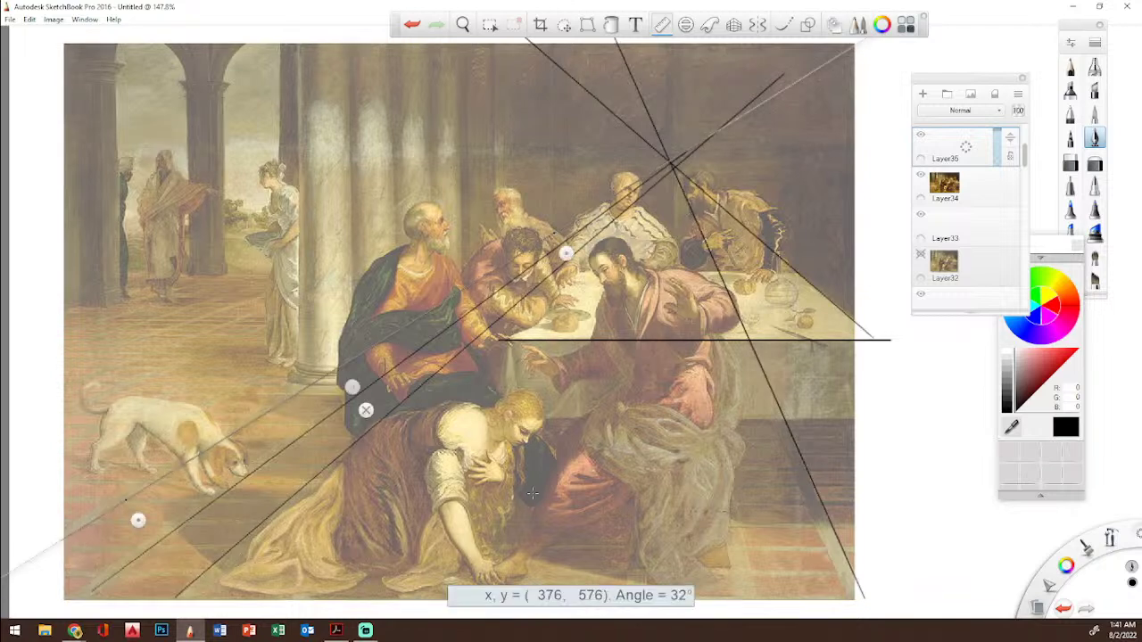
# Step: Rule a near-horizontal red horizon line through the vanishing point across the painting, and close the ruler
pyautogui.click(1051, 312)
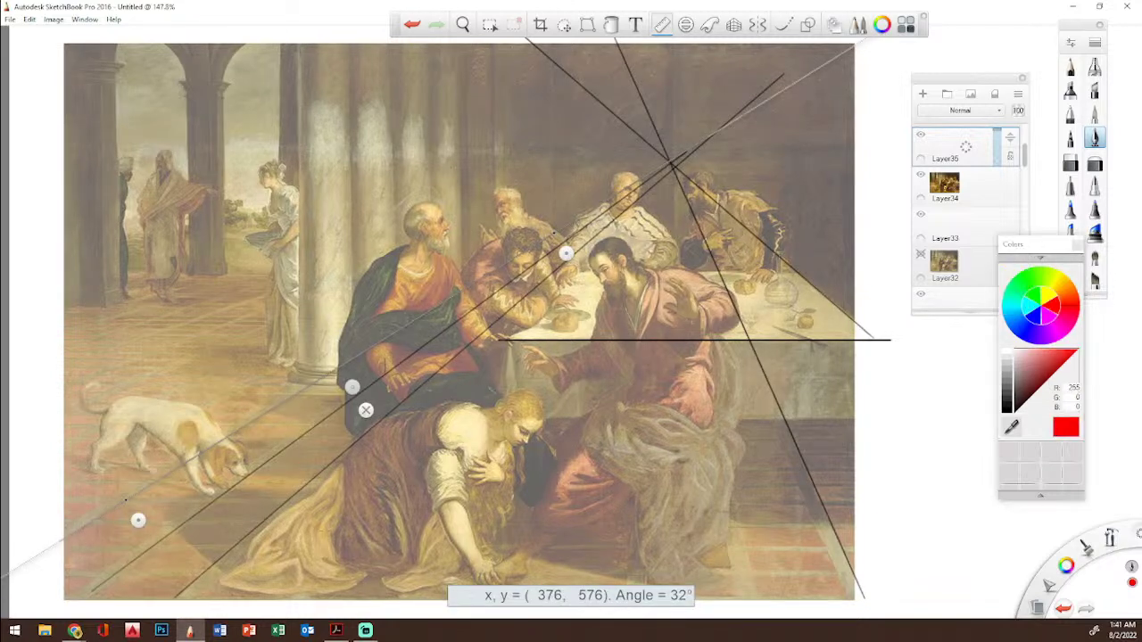
pyautogui.moveTo(138, 520); pyautogui.dragTo(154, 260)
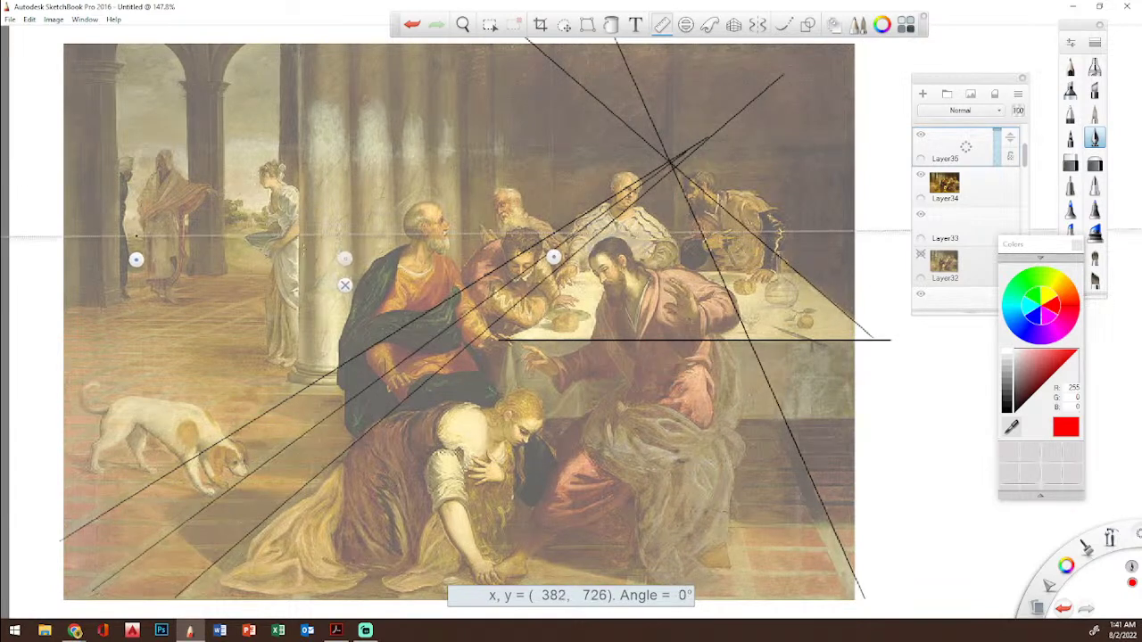
pyautogui.moveTo(344, 258); pyautogui.dragTo(355, 189)
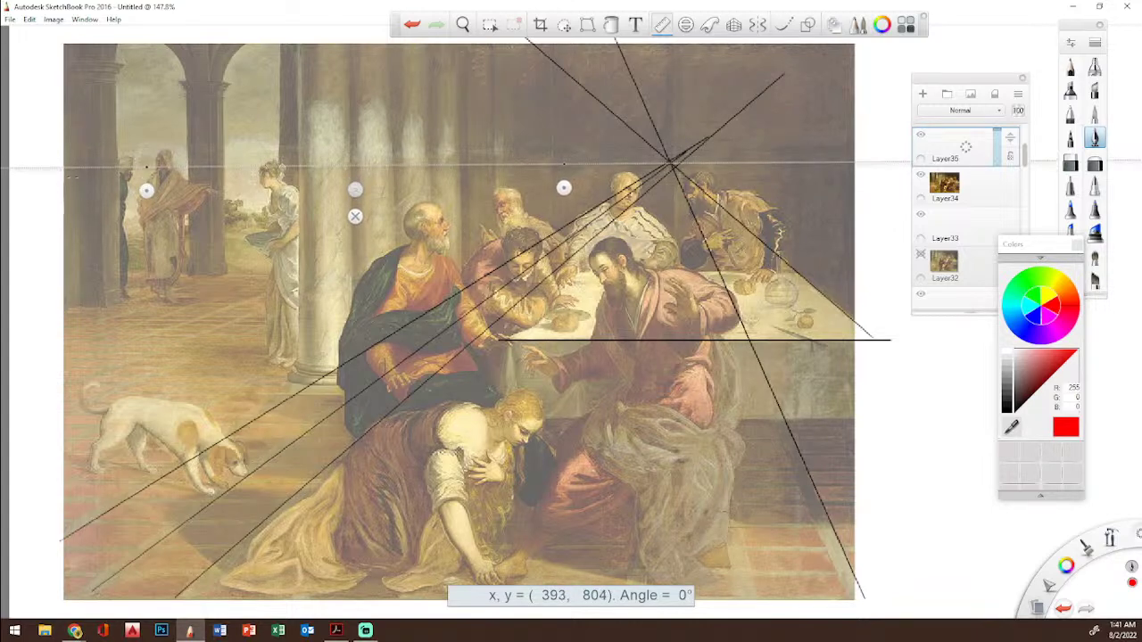
pyautogui.moveTo(563, 188); pyautogui.dragTo(565, 186)
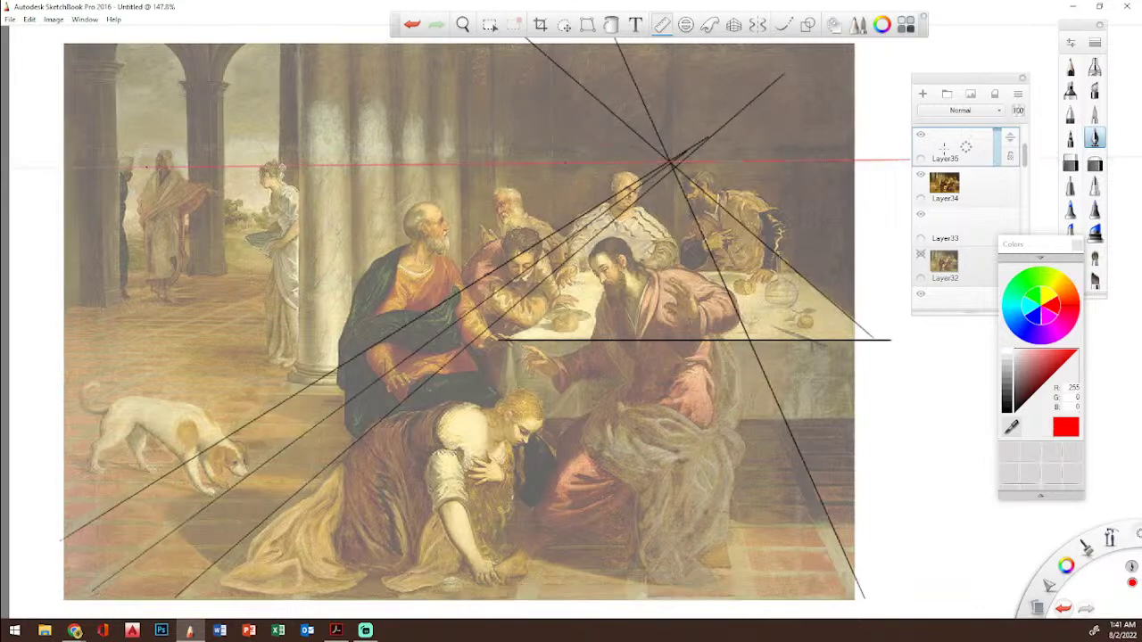
pyautogui.click(356, 216)
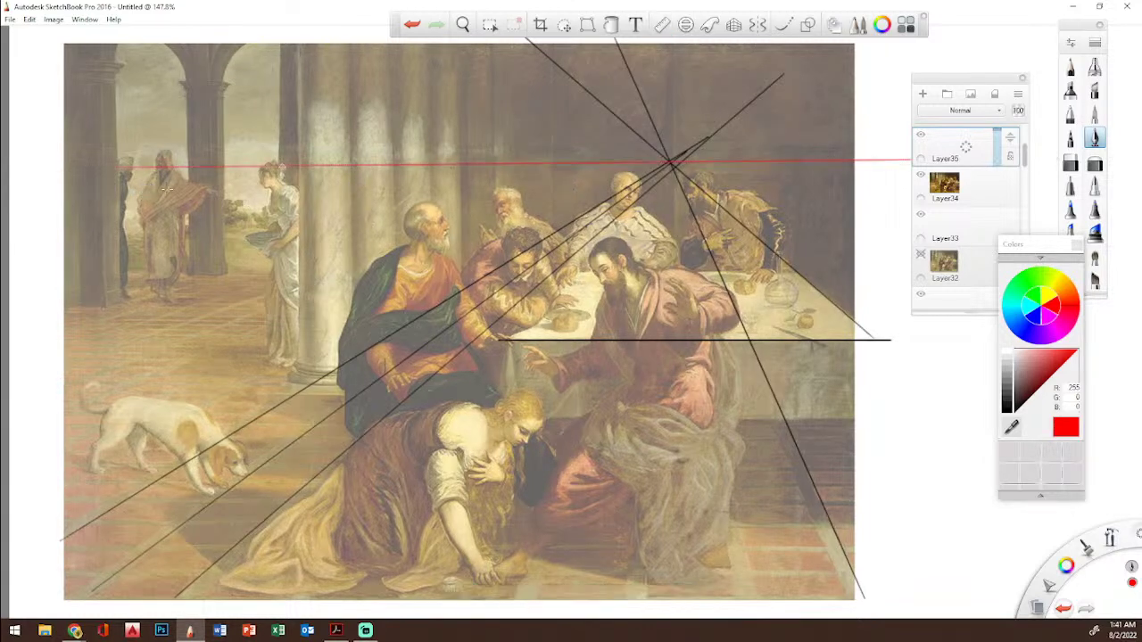
# Step: Sketch red marks over the heads, bodies and feet of the two distant standing figures near the arches
pyautogui.moveTo(159, 158); pyautogui.dragTo(162, 173)
pyautogui.moveTo(158, 222); pyautogui.dragTo(178, 222)
pyautogui.moveTo(127, 166); pyautogui.dragTo(129, 162)
# Step: Rule black lines at about 17° and 16° along the distant floor tiles near the arches to the vanishing point
pyautogui.click(662, 24)
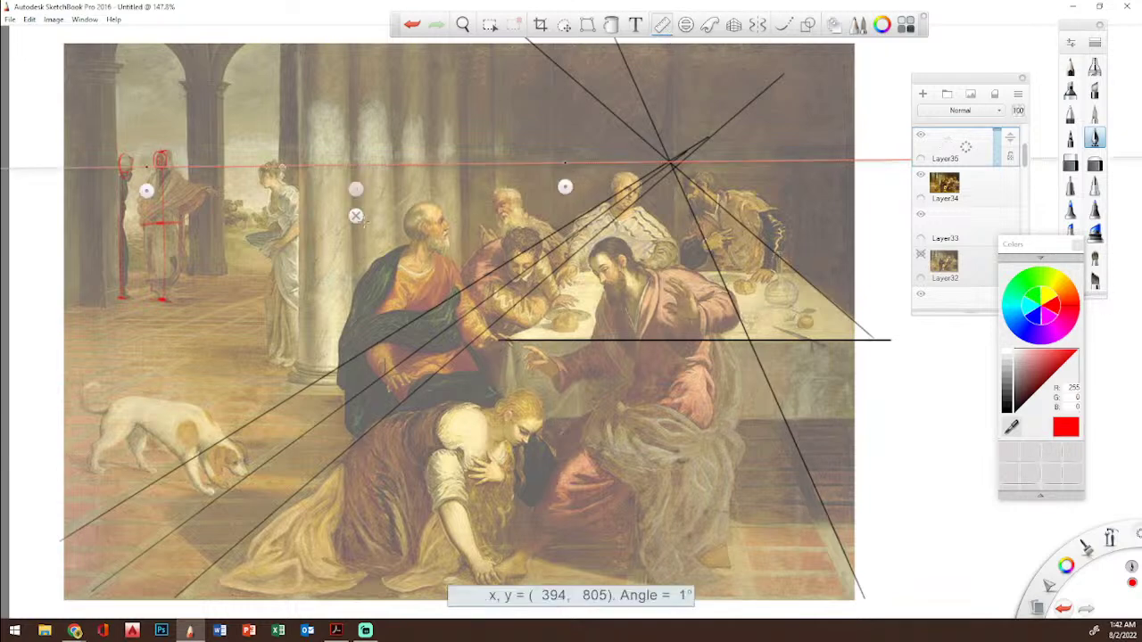
pyautogui.moveTo(355, 189); pyautogui.dragTo(344, 287)
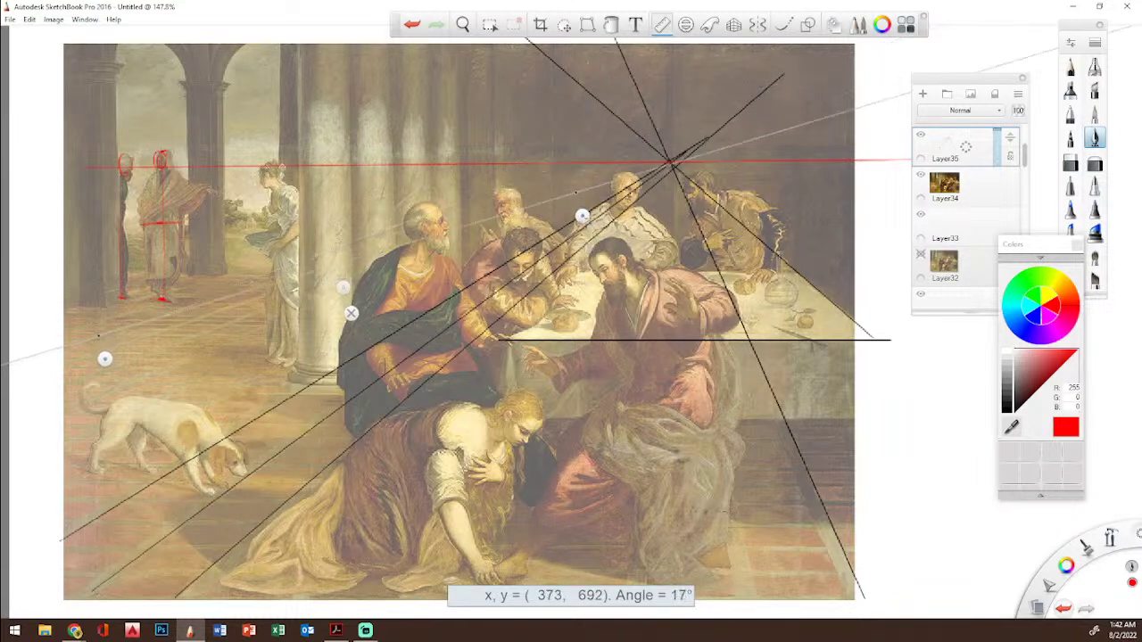
pyautogui.moveTo(583, 216); pyautogui.dragTo(582, 212)
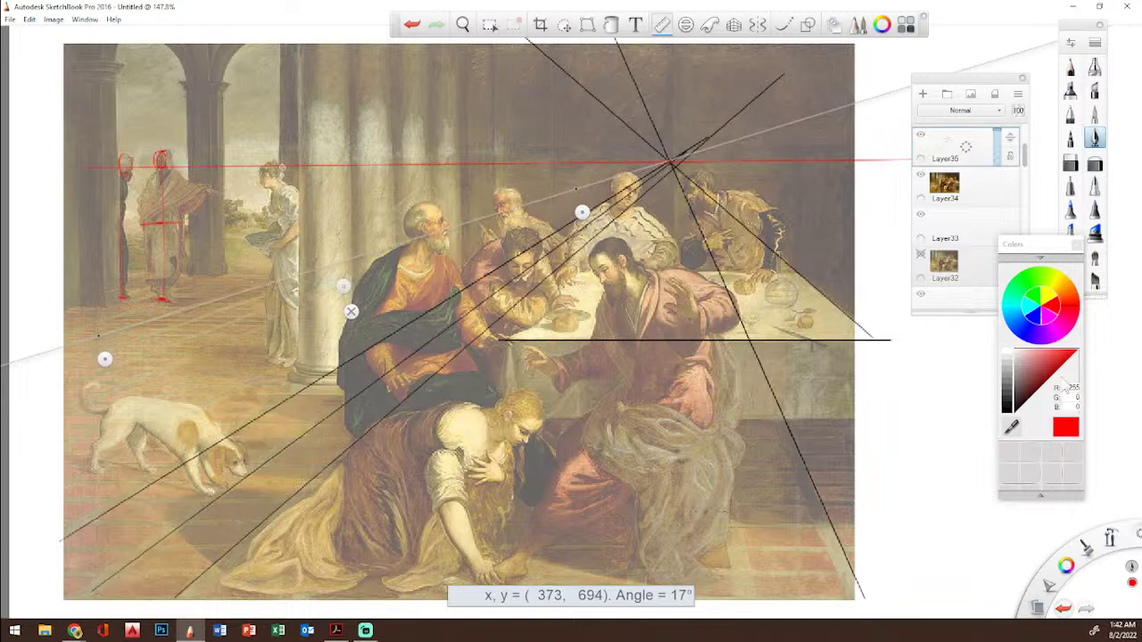
pyautogui.click(1011, 411)
pyautogui.moveTo(88, 336)
pyautogui.mouseDown()
pyautogui.moveTo(62, 347)
pyautogui.moveTo(889, 134)
pyautogui.mouseUp()
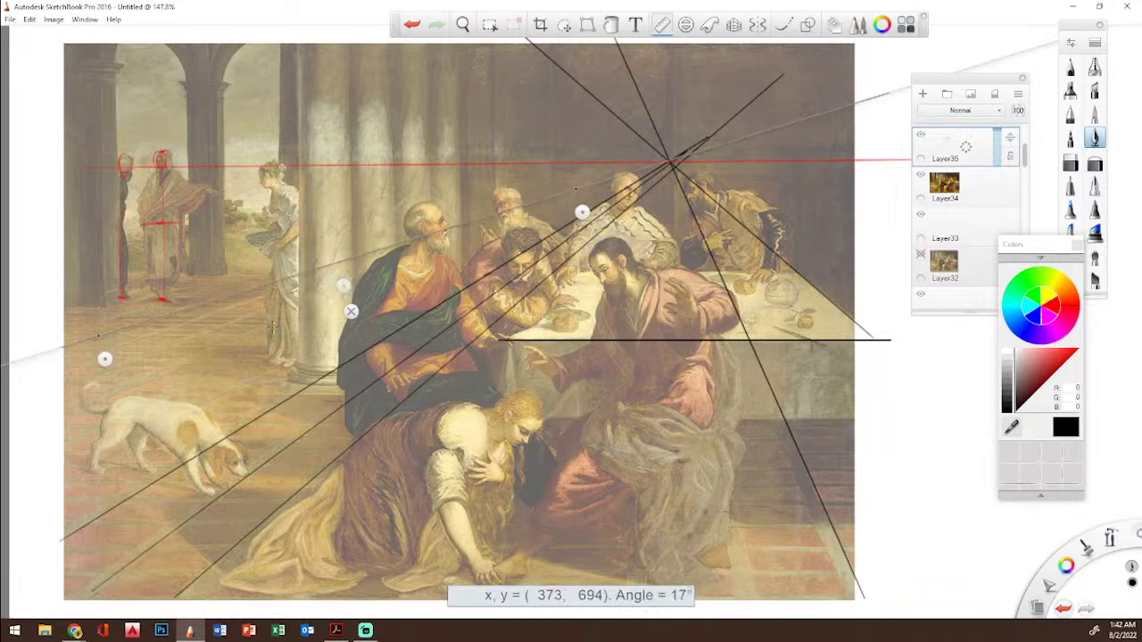
pyautogui.moveTo(105, 359)
pyautogui.mouseDown()
pyautogui.moveTo(95, 327)
pyautogui.moveTo(96, 348)
pyautogui.moveTo(393, 240)
pyautogui.moveTo(575, 189)
pyautogui.mouseUp()
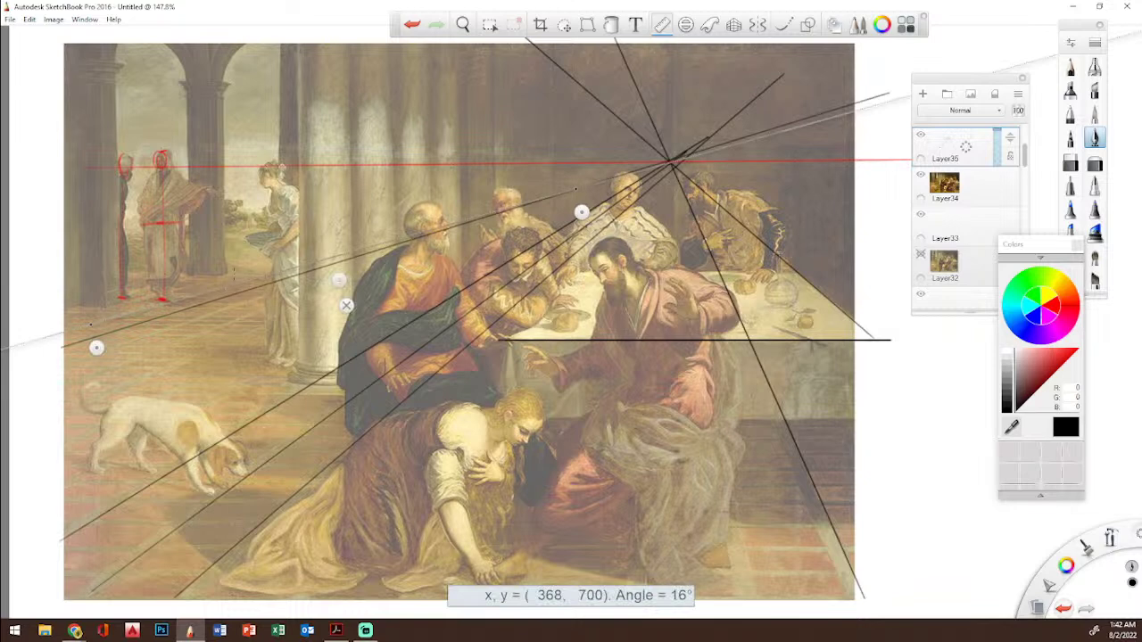
# Step: Rule a horizontal black line at 0° along the floor's far edge behind the arches, and close the ruler
pyautogui.moveTo(581, 211); pyautogui.dragTo(623, 345)
pyautogui.moveTo(356, 347); pyautogui.dragTo(354, 299)
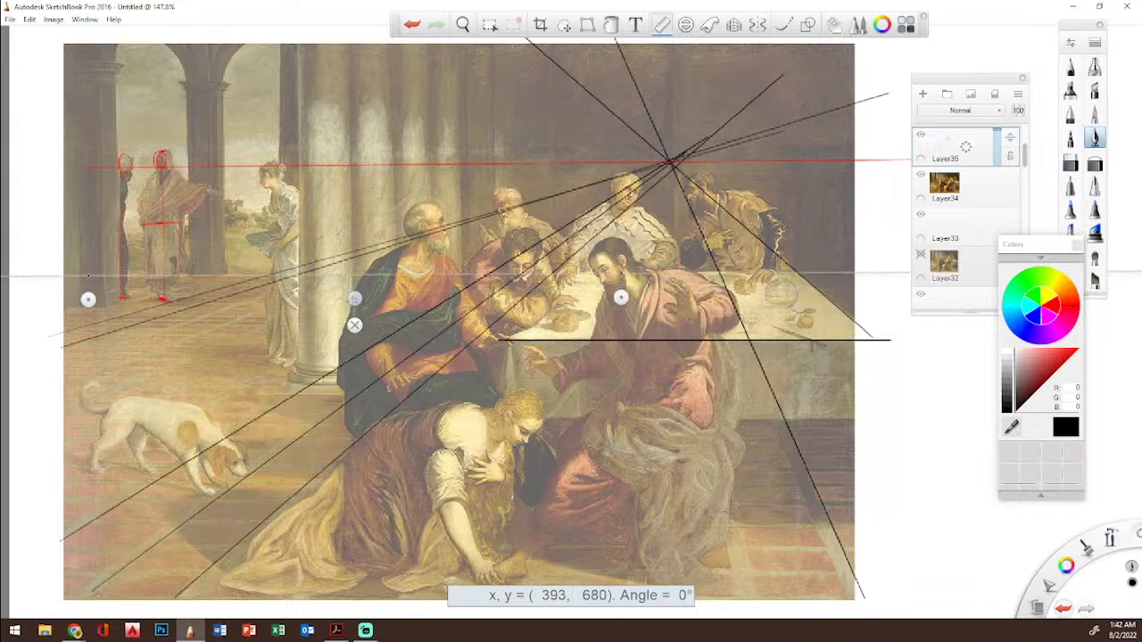
pyautogui.moveTo(57, 276)
pyautogui.mouseDown()
pyautogui.moveTo(912, 273)
pyautogui.moveTo(92, 255)
pyautogui.mouseUp()
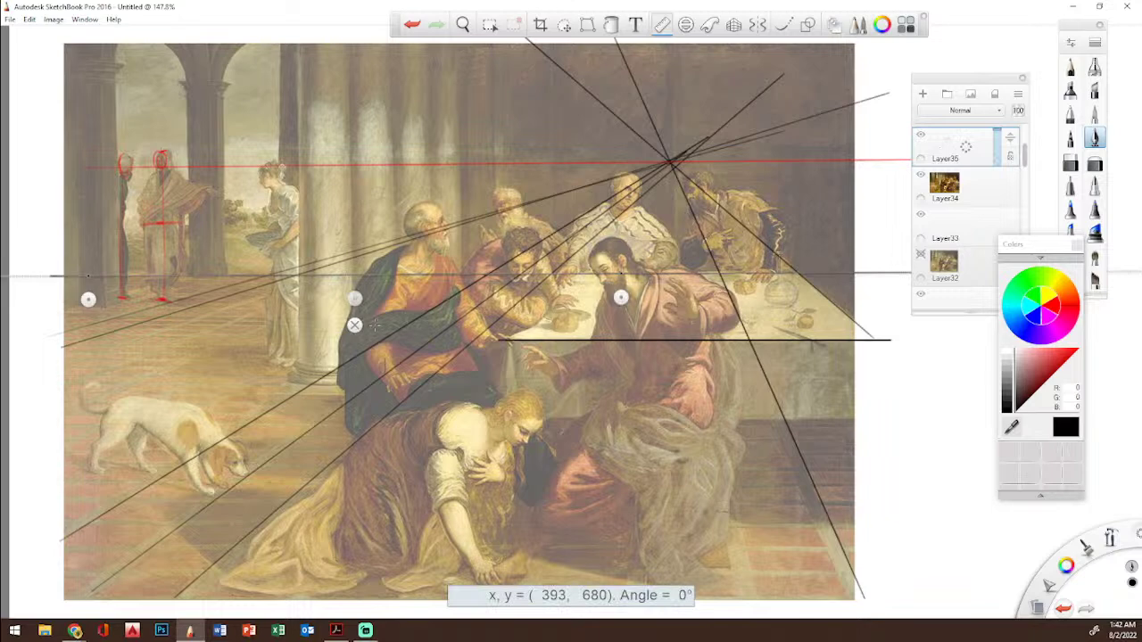
pyautogui.click(355, 325)
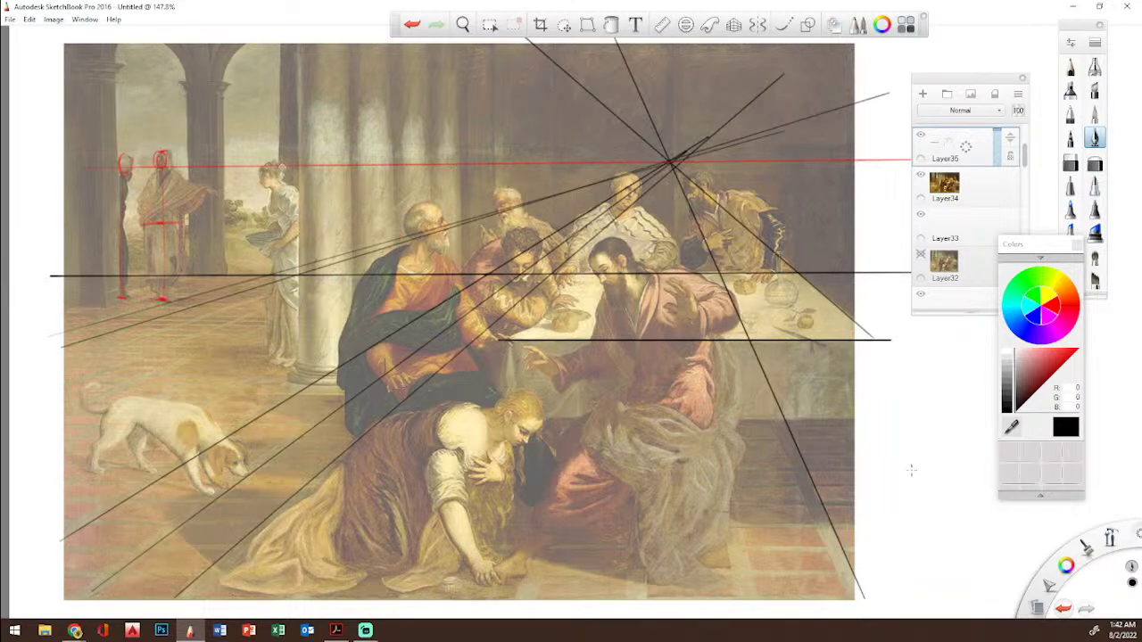
# Step: Clear the floating palettes from the blank area beside the painting and sketch a small hatched plane converging to a point on a horizon
pyautogui.moveTo(1038, 254); pyautogui.dragTo(1105, 263)
pyautogui.moveTo(988, 87); pyautogui.dragTo(1124, 47)
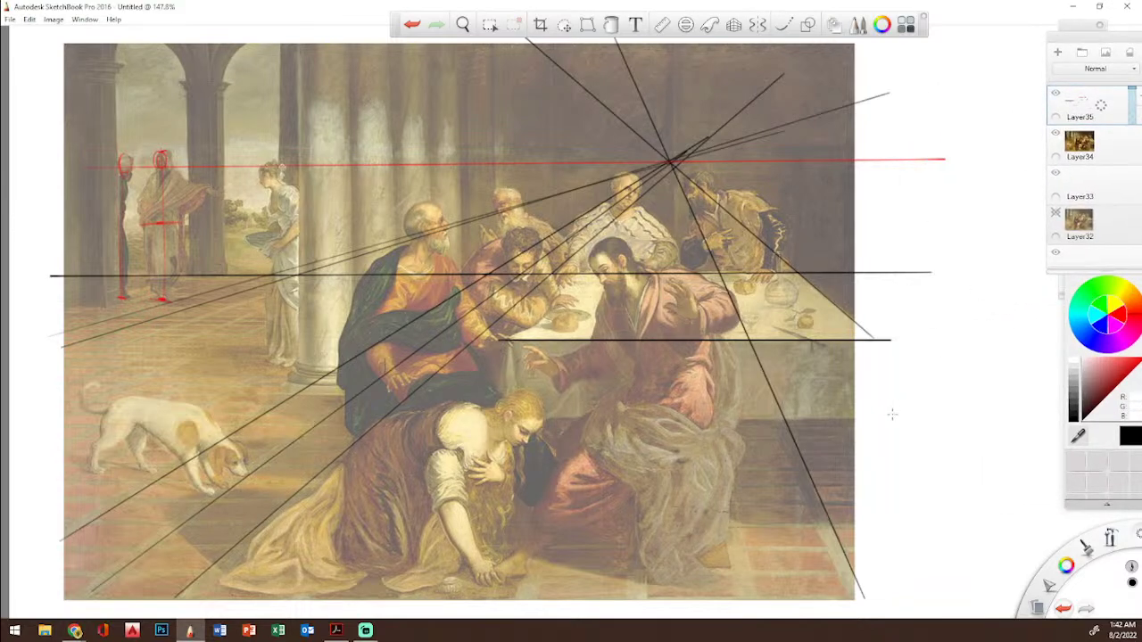
pyautogui.moveTo(872, 411)
pyautogui.mouseDown()
pyautogui.moveTo(923, 390)
pyautogui.moveTo(990, 394)
pyautogui.mouseUp()
pyautogui.moveTo(876, 413); pyautogui.dragTo(990, 416)
pyautogui.moveTo(864, 413)
pyautogui.mouseDown()
pyautogui.moveTo(934, 391)
pyautogui.moveTo(1011, 390)
pyautogui.moveTo(1019, 401)
pyautogui.moveTo(981, 417)
pyautogui.mouseUp()
pyautogui.moveTo(874, 419)
pyautogui.mouseDown()
pyautogui.moveTo(928, 402)
pyautogui.moveTo(901, 421)
pyautogui.moveTo(948, 391)
pyautogui.moveTo(933, 408)
pyautogui.moveTo(953, 393)
pyautogui.moveTo(960, 406)
pyautogui.moveTo(947, 418)
pyautogui.moveTo(1031, 419)
pyautogui.mouseUp()
pyautogui.moveTo(906, 394)
pyautogui.mouseDown()
pyautogui.moveTo(1005, 345)
pyautogui.moveTo(1021, 354)
pyautogui.moveTo(1022, 404)
pyautogui.mouseUp()
pyautogui.moveTo(901, 351); pyautogui.dragTo(1059, 350)
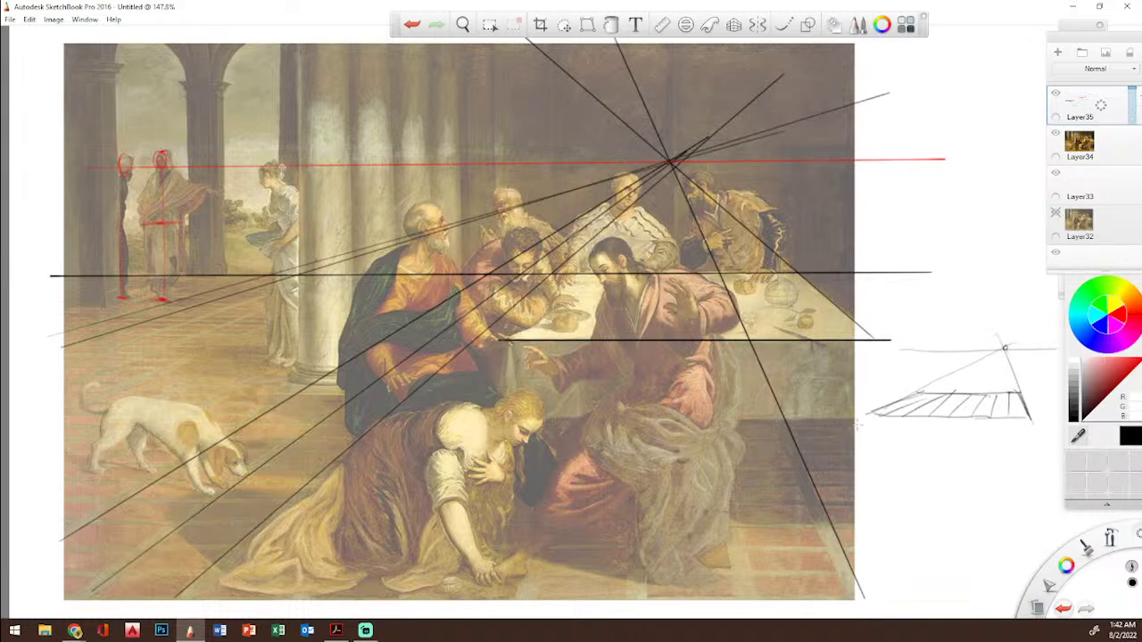
# Step: Add a second, higher horizontal level to the small perspective sketch with more lines converging on its vanishing point
pyautogui.moveTo(908, 395); pyautogui.dragTo(972, 370)
pyautogui.moveTo(957, 370)
pyautogui.mouseDown()
pyautogui.moveTo(1009, 370)
pyautogui.moveTo(970, 371)
pyautogui.mouseUp()
pyautogui.moveTo(863, 404); pyautogui.dragTo(999, 355)
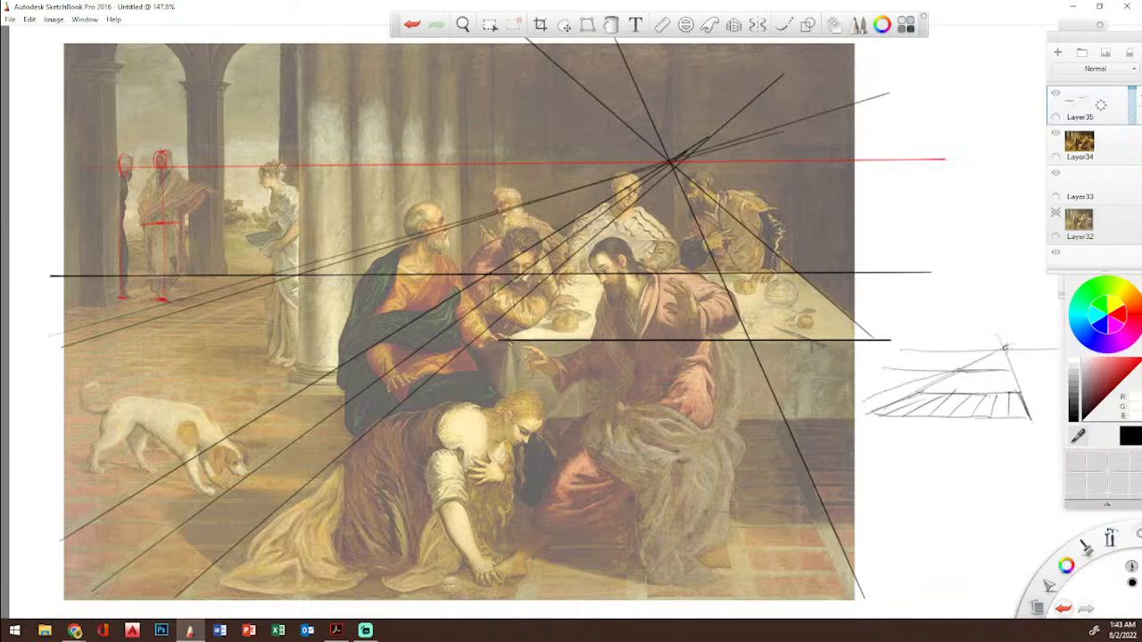
pyautogui.moveTo(875, 379); pyautogui.dragTo(981, 362)
pyautogui.moveTo(945, 437)
pyautogui.mouseDown()
pyautogui.moveTo(1005, 347)
pyautogui.moveTo(1009, 368)
pyautogui.mouseUp()
pyautogui.moveTo(881, 374); pyautogui.dragTo(1017, 365)
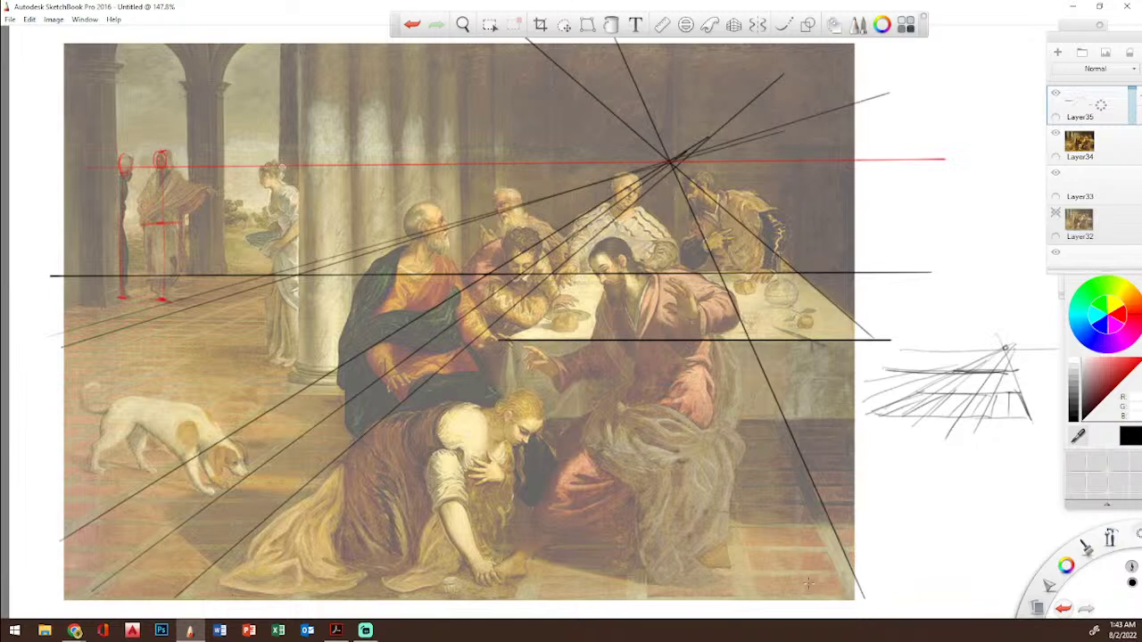
# Step: Sketch vertical lines straight down from both ends of the table's front edge to the floor
pyautogui.moveTo(505, 348); pyautogui.dragTo(505, 434)
pyautogui.moveTo(505, 385); pyautogui.dragTo(504, 467)
pyautogui.moveTo(502, 411); pyautogui.dragTo(501, 482)
pyautogui.moveTo(870, 353)
pyautogui.mouseDown()
pyautogui.moveTo(871, 513)
pyautogui.moveTo(871, 503)
pyautogui.mouseUp()
pyautogui.moveTo(861, 419); pyautogui.dragTo(862, 512)
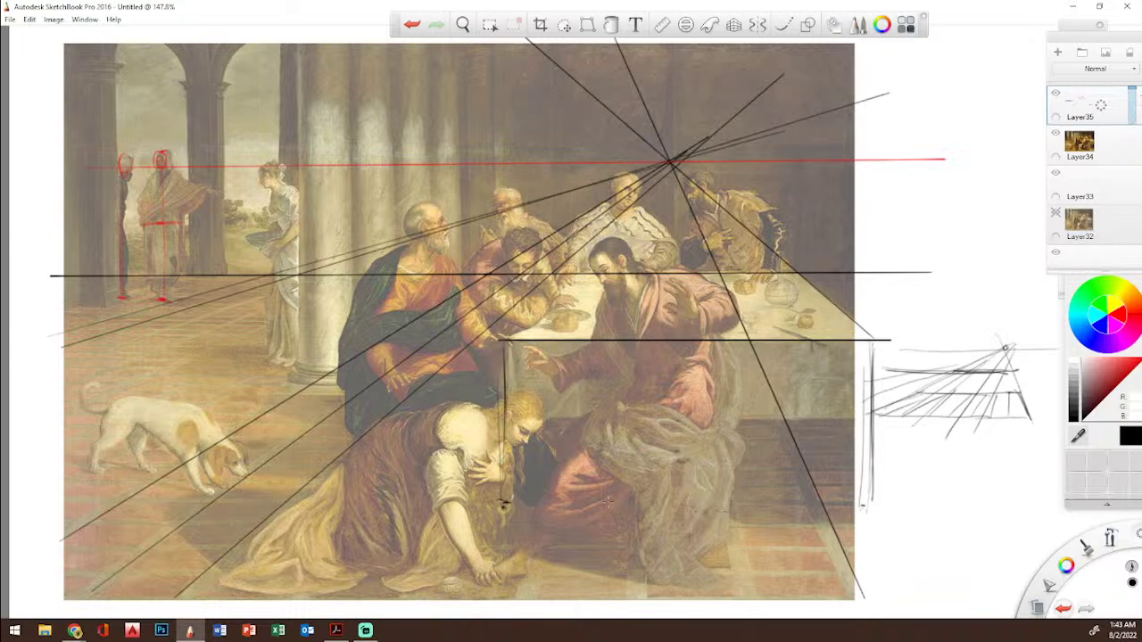
# Step: Sketch the floor line joining the two verticals under the table's front edge, and darken the vertical below its near corner
pyautogui.moveTo(850, 502); pyautogui.dragTo(603, 498)
pyautogui.moveTo(496, 499); pyautogui.dragTo(912, 497)
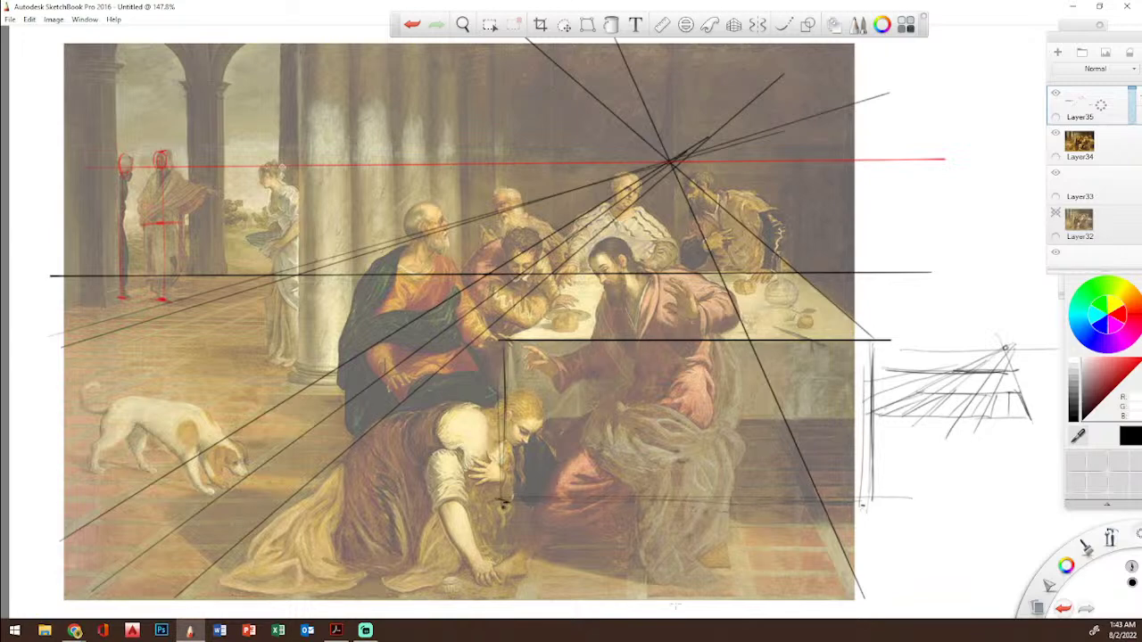
pyautogui.moveTo(509, 357); pyautogui.dragTo(506, 463)
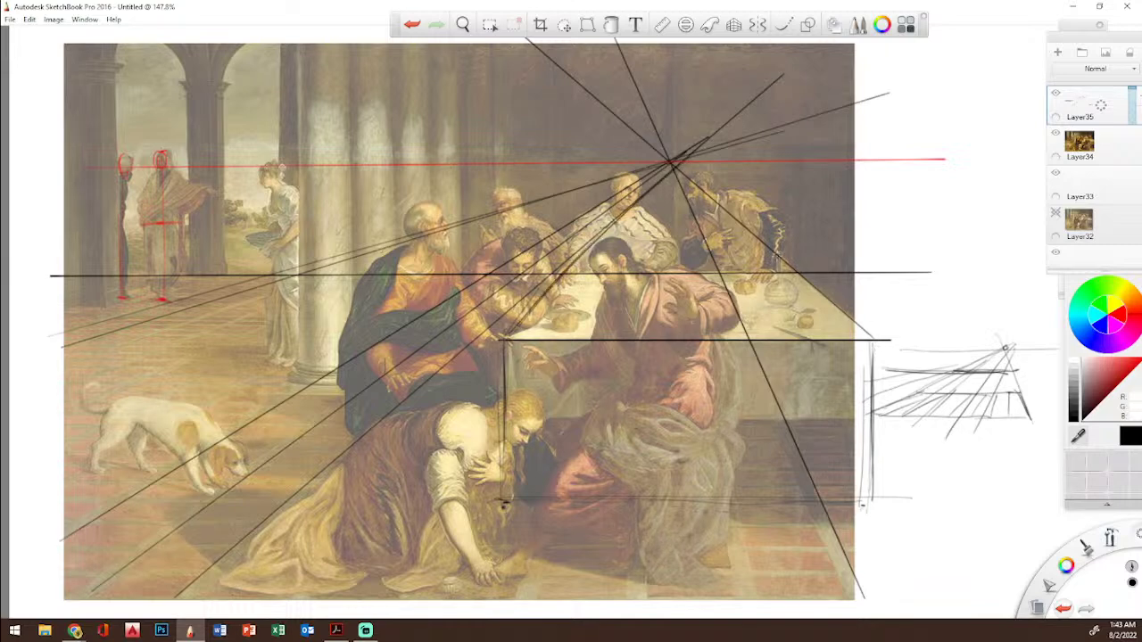
# Step: Draw a cyan box standing on the plane of the small perspective sketch, with its receding edges aimed at the vanishing point
pyautogui.click(1089, 323)
pyautogui.moveTo(977, 398)
pyautogui.mouseDown()
pyautogui.moveTo(1019, 396)
pyautogui.moveTo(974, 398)
pyautogui.moveTo(974, 365)
pyautogui.moveTo(1025, 369)
pyautogui.mouseUp()
pyautogui.moveTo(1026, 369); pyautogui.dragTo(1025, 396)
pyautogui.moveTo(974, 368)
pyautogui.mouseDown()
pyautogui.moveTo(1005, 349)
pyautogui.moveTo(1026, 369)
pyautogui.moveTo(1022, 357)
pyautogui.mouseUp()
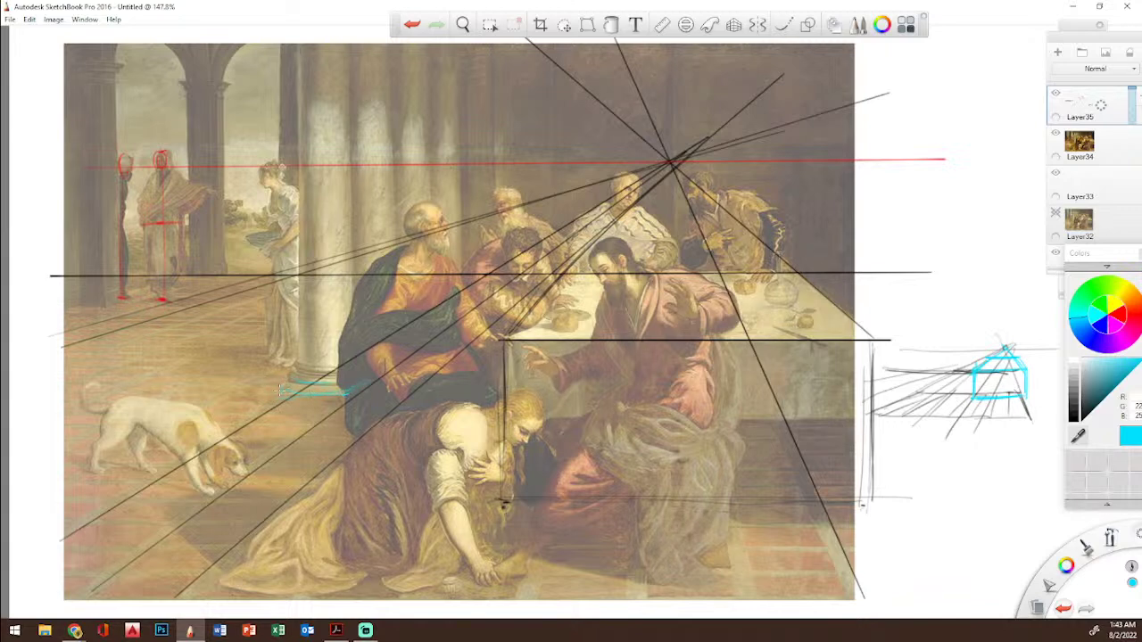
# Step: Block in with cyan the columns' stepped base and vertical edges, the seated man in the dark cloak, and a box around the dog
pyautogui.moveTo(367, 376); pyautogui.dragTo(346, 392)
pyautogui.moveTo(349, 362)
pyautogui.mouseDown()
pyautogui.moveTo(330, 368)
pyautogui.moveTo(352, 370)
pyautogui.mouseUp()
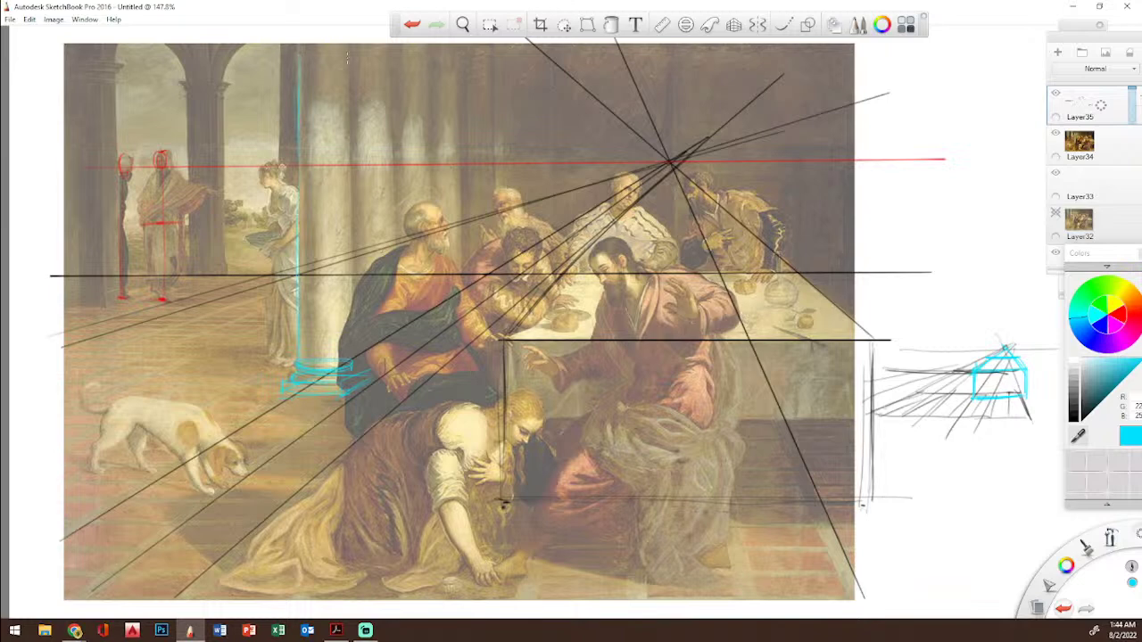
pyautogui.moveTo(390, 55); pyautogui.dragTo(388, 203)
pyautogui.moveTo(429, 51); pyautogui.dragTo(430, 145)
pyautogui.moveTo(461, 58); pyautogui.dragTo(461, 142)
pyautogui.moveTo(496, 58); pyautogui.dragTo(498, 154)
pyautogui.moveTo(391, 223); pyautogui.dragTo(397, 344)
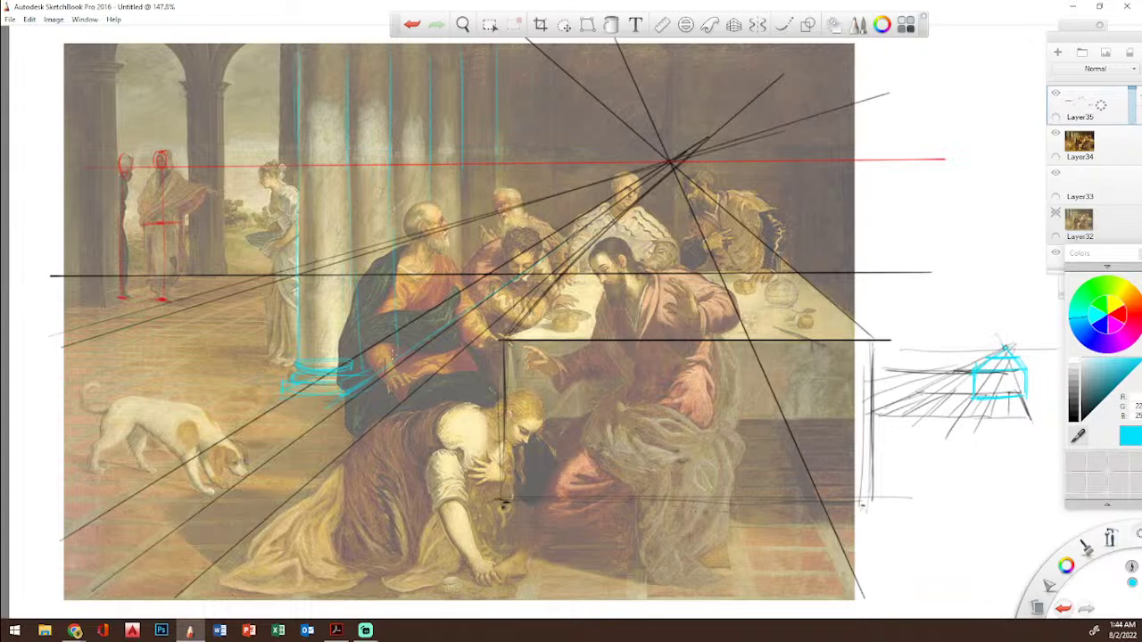
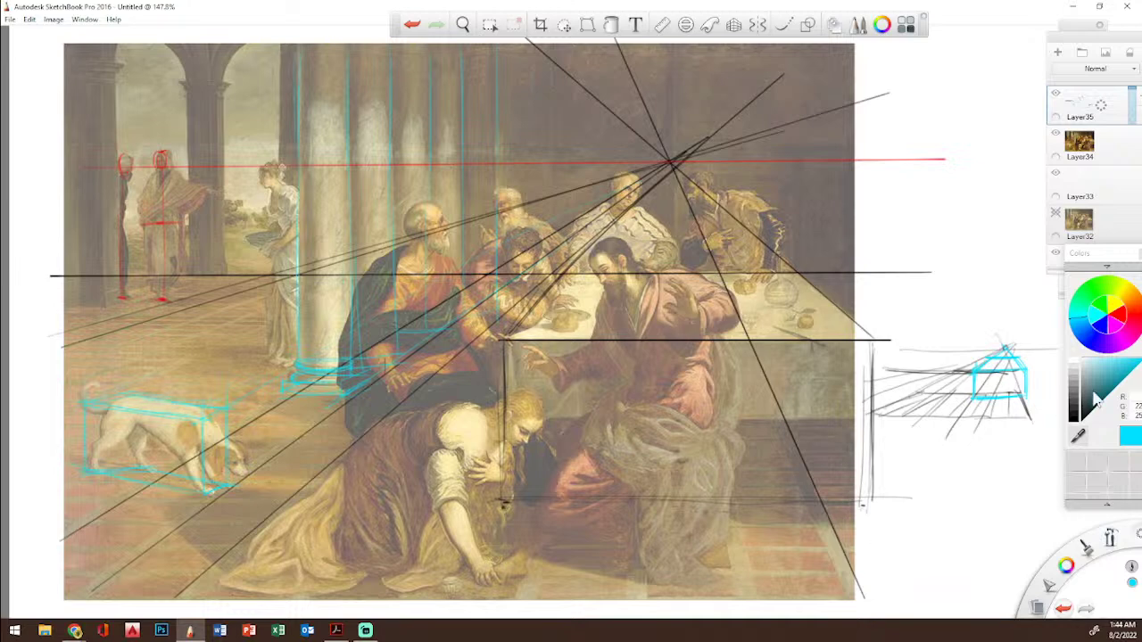
# Step: Draw the dog's body, head, legs and curled tail in near-black construction lines inside its cyan box
pyautogui.click(1082, 416)
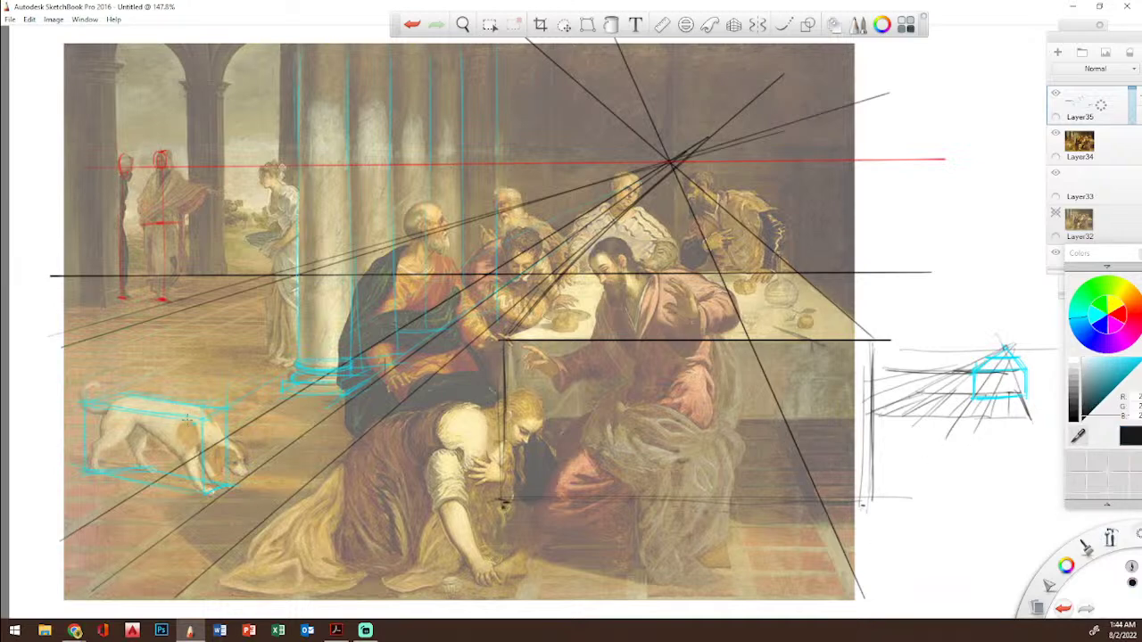
pyautogui.moveTo(198, 411)
pyautogui.mouseDown()
pyautogui.moveTo(180, 456)
pyautogui.moveTo(205, 417)
pyautogui.moveTo(184, 453)
pyautogui.mouseUp()
pyautogui.moveTo(140, 423); pyautogui.dragTo(178, 453)
pyautogui.moveTo(141, 400)
pyautogui.mouseDown()
pyautogui.moveTo(140, 428)
pyautogui.moveTo(200, 412)
pyautogui.moveTo(194, 446)
pyautogui.moveTo(230, 439)
pyautogui.moveTo(219, 462)
pyautogui.moveTo(241, 451)
pyautogui.moveTo(217, 473)
pyautogui.moveTo(241, 482)
pyautogui.moveTo(246, 471)
pyautogui.mouseUp()
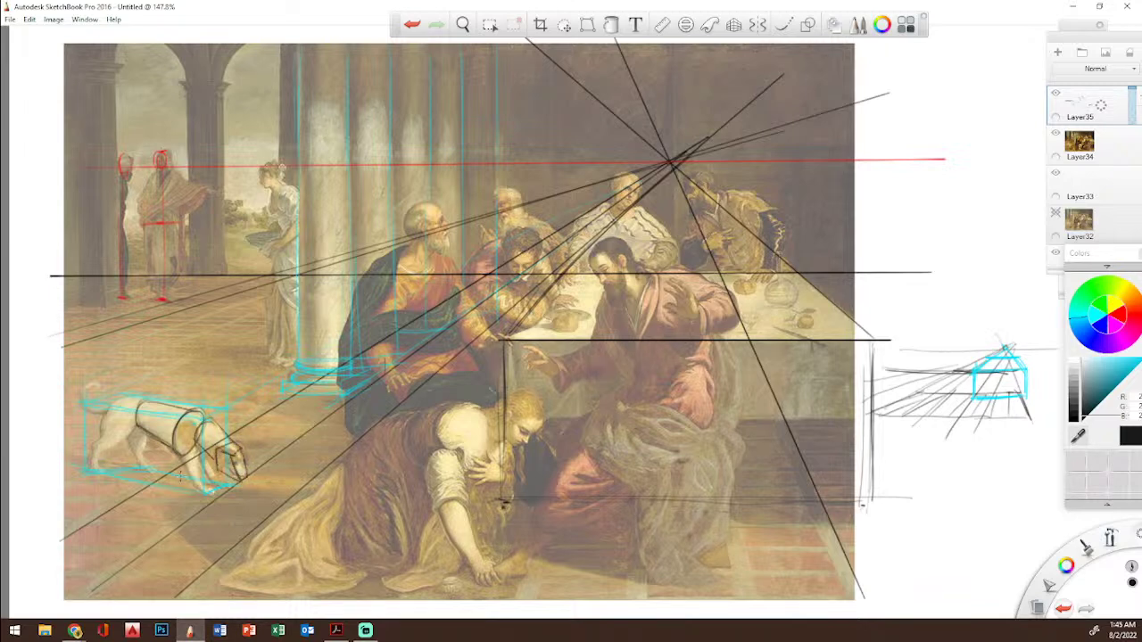
pyautogui.moveTo(182, 452)
pyautogui.mouseDown()
pyautogui.moveTo(213, 492)
pyautogui.moveTo(203, 495)
pyautogui.moveTo(211, 480)
pyautogui.moveTo(219, 490)
pyautogui.mouseUp()
pyautogui.moveTo(141, 473)
pyautogui.mouseDown()
pyautogui.moveTo(159, 466)
pyautogui.moveTo(136, 464)
pyautogui.mouseUp()
pyautogui.moveTo(141, 450)
pyautogui.mouseDown()
pyautogui.moveTo(106, 414)
pyautogui.moveTo(95, 451)
pyautogui.moveTo(115, 442)
pyautogui.moveTo(87, 475)
pyautogui.mouseUp()
pyautogui.moveTo(106, 421)
pyautogui.mouseDown()
pyautogui.moveTo(118, 400)
pyautogui.moveTo(140, 408)
pyautogui.moveTo(89, 404)
pyautogui.moveTo(85, 385)
pyautogui.mouseUp()
pyautogui.moveTo(85, 385)
pyautogui.mouseDown()
pyautogui.moveTo(100, 389)
pyautogui.moveTo(83, 408)
pyautogui.mouseUp()
pyautogui.moveTo(84, 406); pyautogui.dragTo(103, 416)
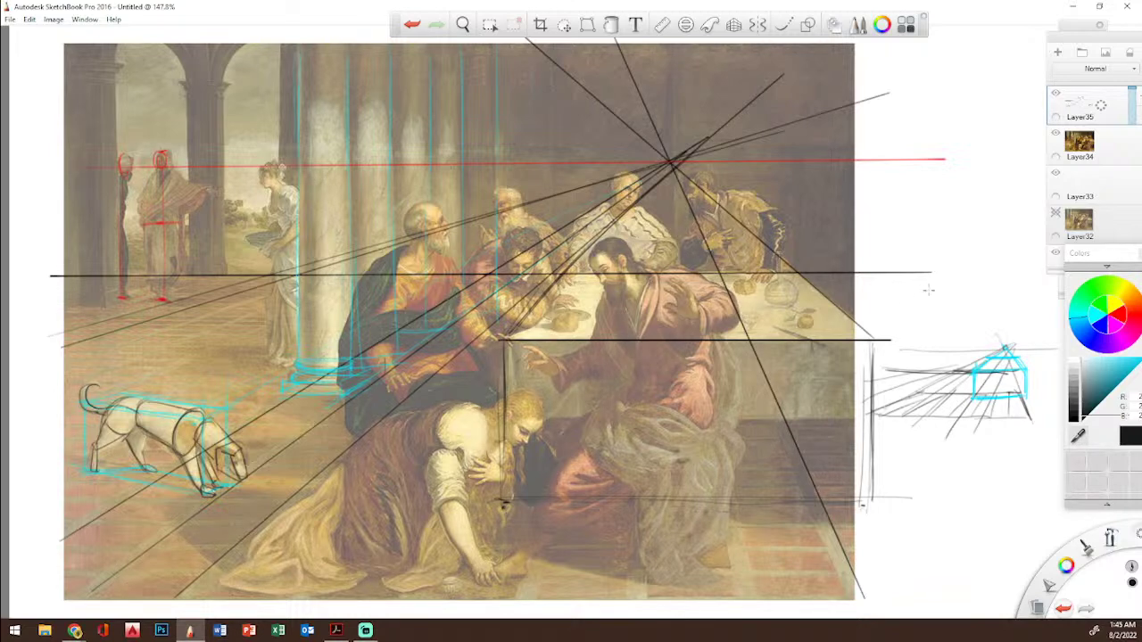
# Step: Set the ruler at -79° through the vanishing point and rule a dark line along the floor joint beneath the seated figure's robe
pyautogui.moveTo(1080, 42); pyautogui.dragTo(1003, 50)
pyautogui.moveTo(1092, 258); pyautogui.dragTo(1040, 299)
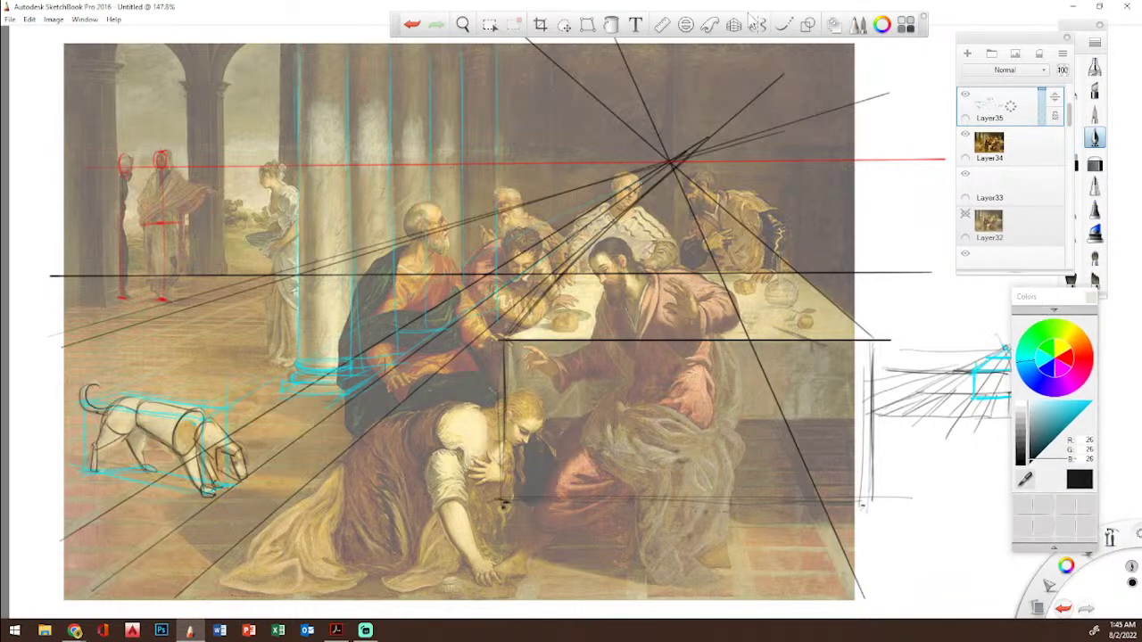
pyautogui.click(664, 28)
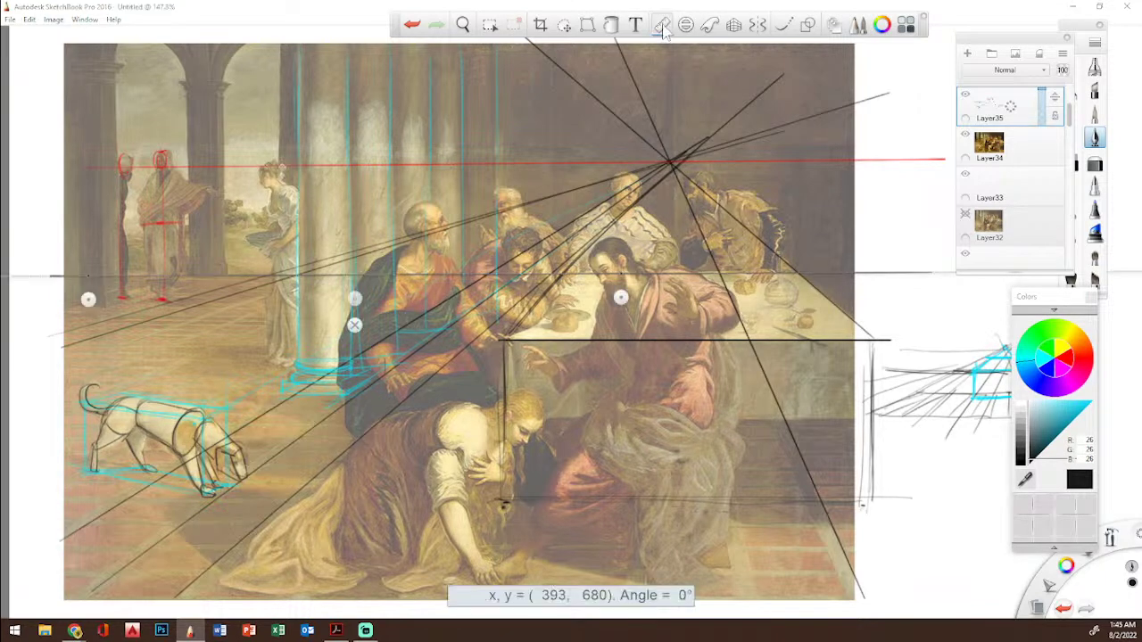
pyautogui.moveTo(88, 300); pyautogui.dragTo(643, 456)
pyautogui.moveTo(643, 274); pyautogui.dragTo(679, 229)
pyautogui.moveTo(631, 457); pyautogui.dragTo(706, 498)
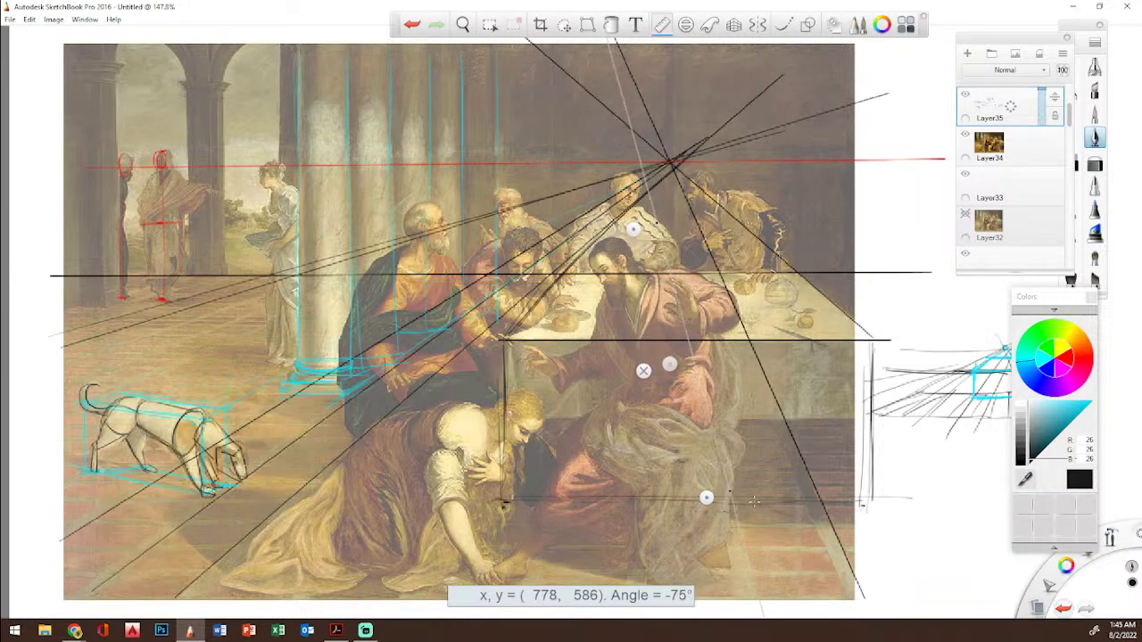
pyautogui.moveTo(633, 231); pyautogui.dragTo(653, 201)
pyautogui.moveTo(706, 496); pyautogui.dragTo(712, 497)
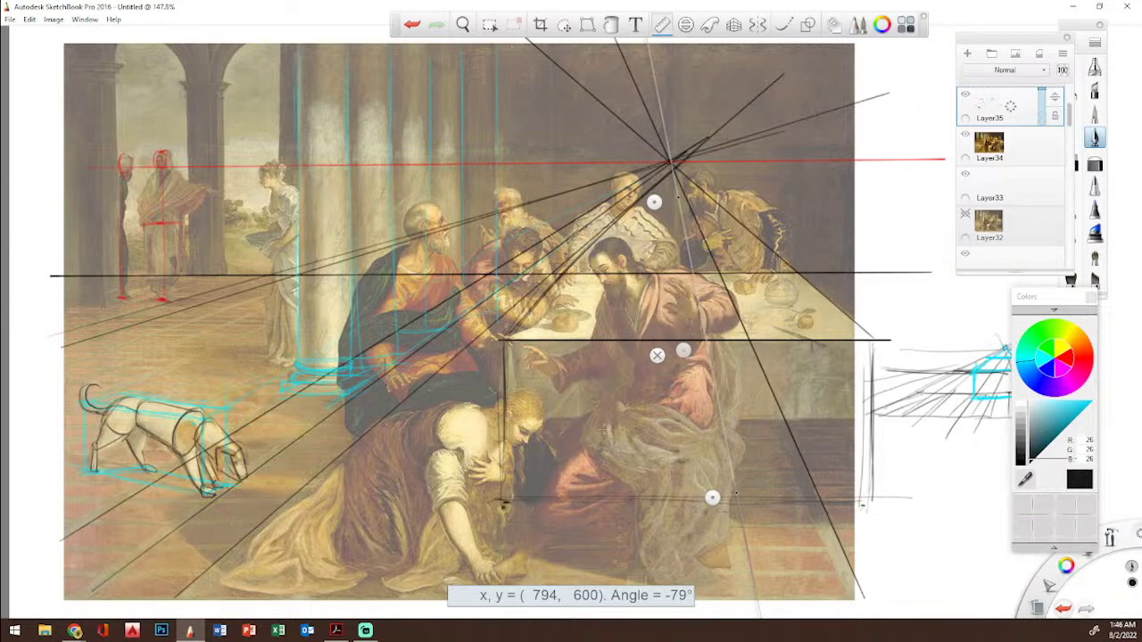
# Step: Close the ruler and sketch magenta columns with a base and a horizontal top line in the small perspective sketch
pyautogui.moveTo(1050, 311); pyautogui.dragTo(1075, 353)
pyautogui.click(1115, 339)
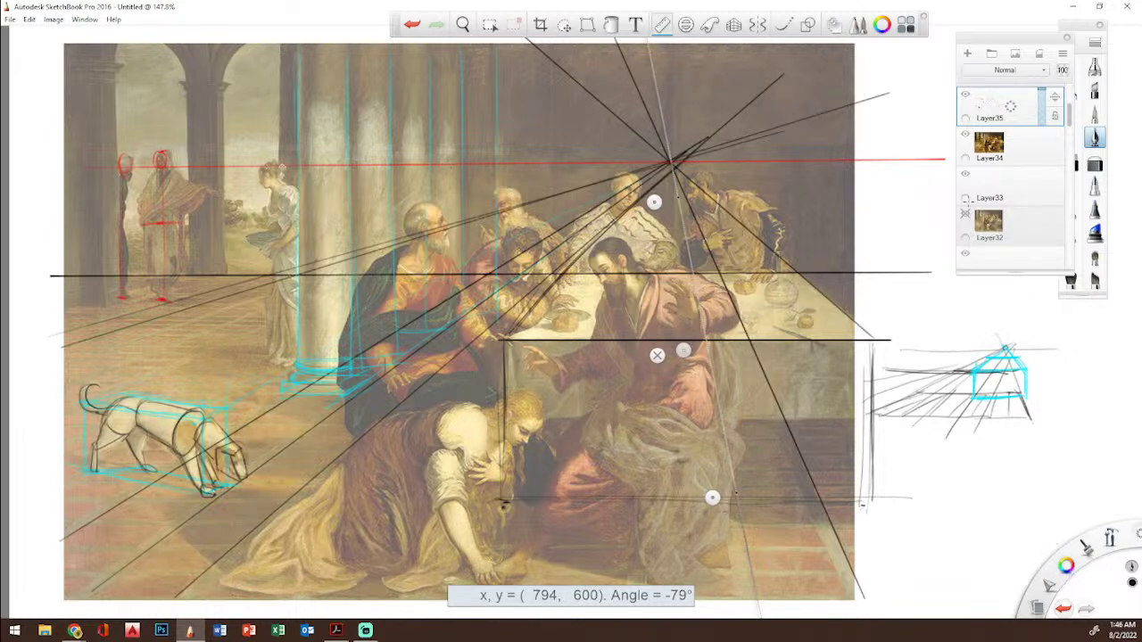
pyautogui.click(1066, 565)
pyautogui.moveTo(1063, 355)
pyautogui.mouseDown()
pyautogui.moveTo(614, 376)
pyautogui.moveTo(40, 105)
pyautogui.moveTo(33, 20)
pyautogui.mouseUp()
pyautogui.click(47, 86)
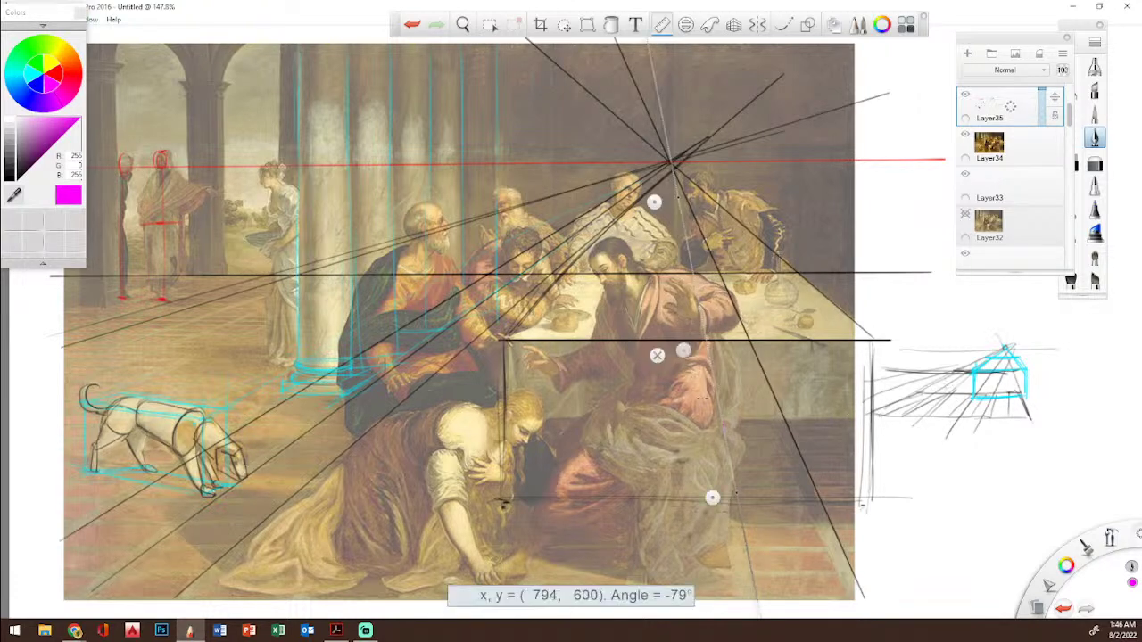
pyautogui.click(656, 355)
pyautogui.moveTo(938, 381)
pyautogui.mouseDown()
pyautogui.moveTo(959, 379)
pyautogui.moveTo(938, 319)
pyautogui.mouseUp()
pyautogui.moveTo(956, 305); pyautogui.dragTo(952, 369)
pyautogui.moveTo(932, 325); pyautogui.dragTo(932, 389)
pyautogui.moveTo(955, 307)
pyautogui.mouseDown()
pyautogui.moveTo(950, 385)
pyautogui.moveTo(972, 314)
pyautogui.moveTo(966, 364)
pyautogui.moveTo(969, 303)
pyautogui.moveTo(978, 362)
pyautogui.mouseUp()
pyautogui.moveTo(987, 312); pyautogui.dragTo(988, 355)
pyautogui.moveTo(897, 307); pyautogui.dragTo(1051, 307)
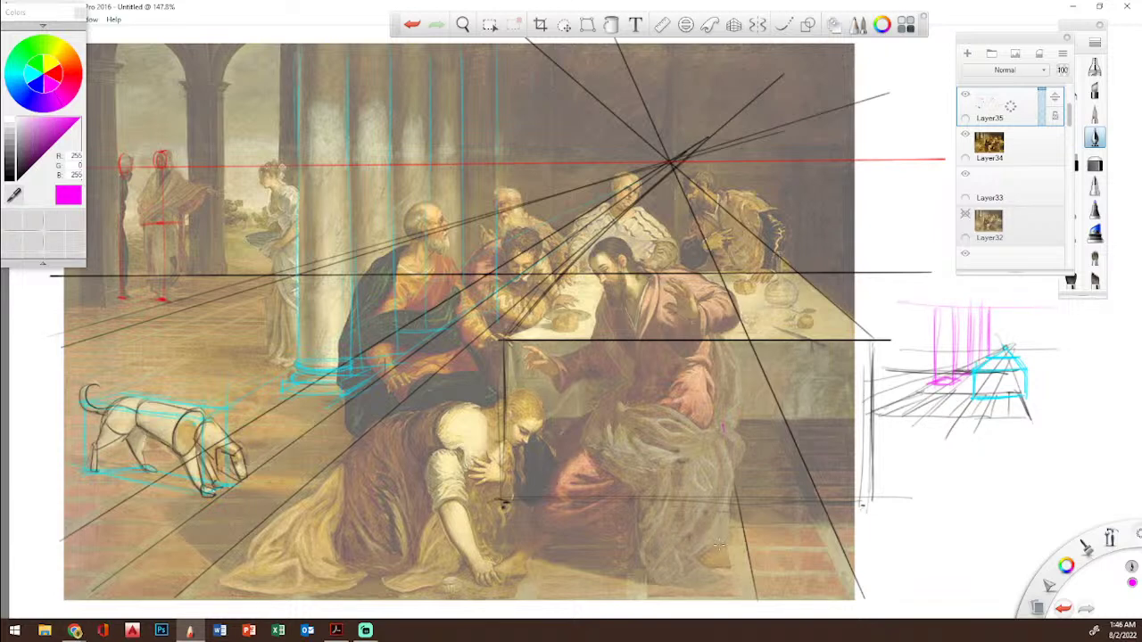
# Step: Add a rotated cyan box to the small sketch and extend the dog box's edges past the painting with cyan arrows
pyautogui.click(23, 85)
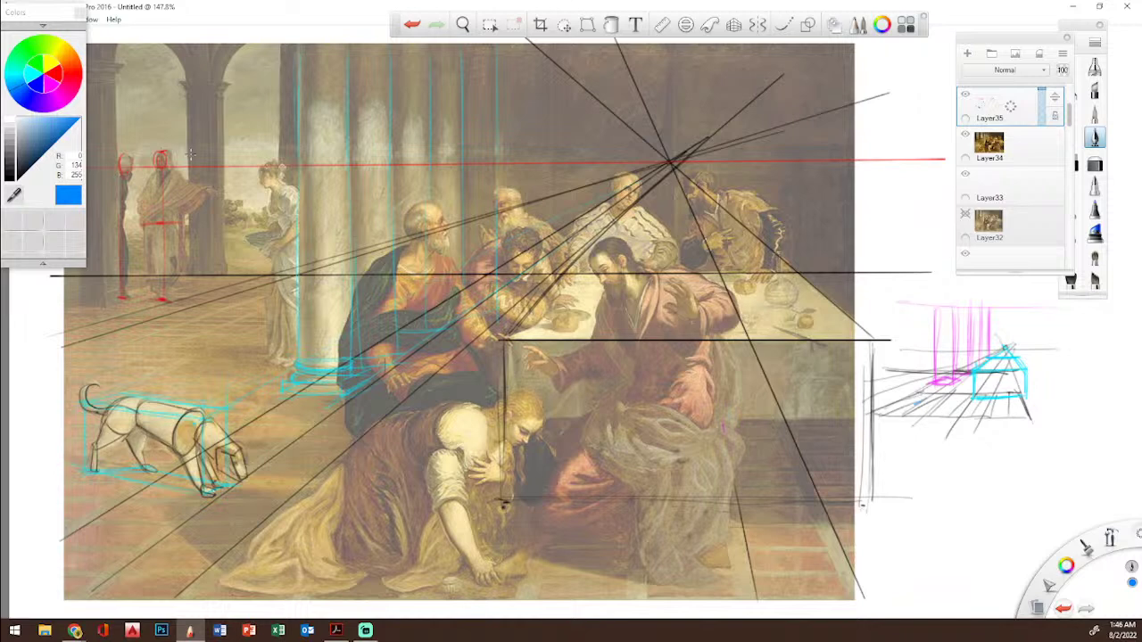
pyautogui.click(36, 75)
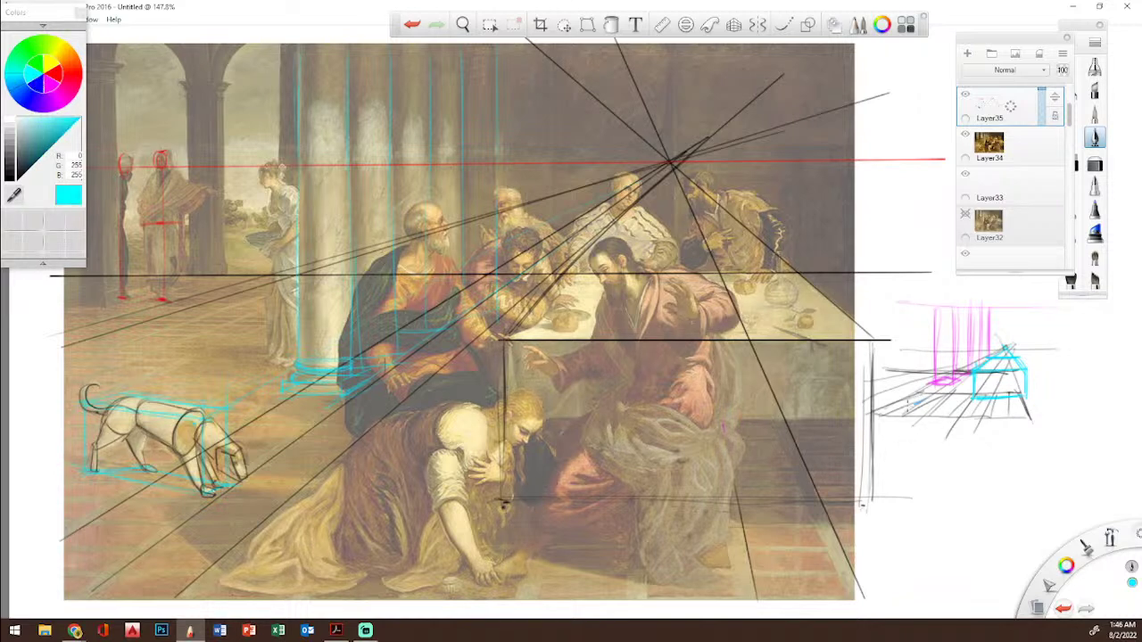
pyautogui.moveTo(916, 403)
pyautogui.mouseDown()
pyautogui.moveTo(915, 377)
pyautogui.moveTo(943, 364)
pyautogui.moveTo(889, 390)
pyautogui.moveTo(912, 402)
pyautogui.moveTo(901, 397)
pyautogui.mouseUp()
pyautogui.moveTo(38, 395)
pyautogui.mouseDown()
pyautogui.moveTo(98, 406)
pyautogui.moveTo(25, 394)
pyautogui.moveTo(54, 380)
pyautogui.mouseUp()
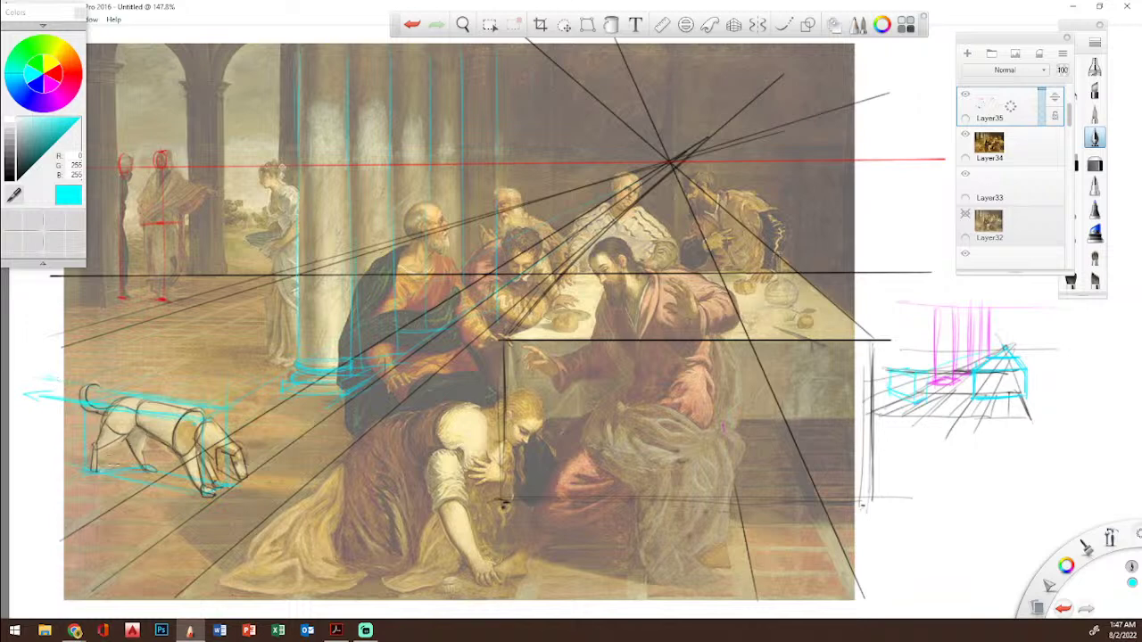
pyautogui.moveTo(39, 452); pyautogui.dragTo(52, 449)
# Step: Draw bright green horizontal lines across the foreground floor and along the table's front edge
pyautogui.click(38, 65)
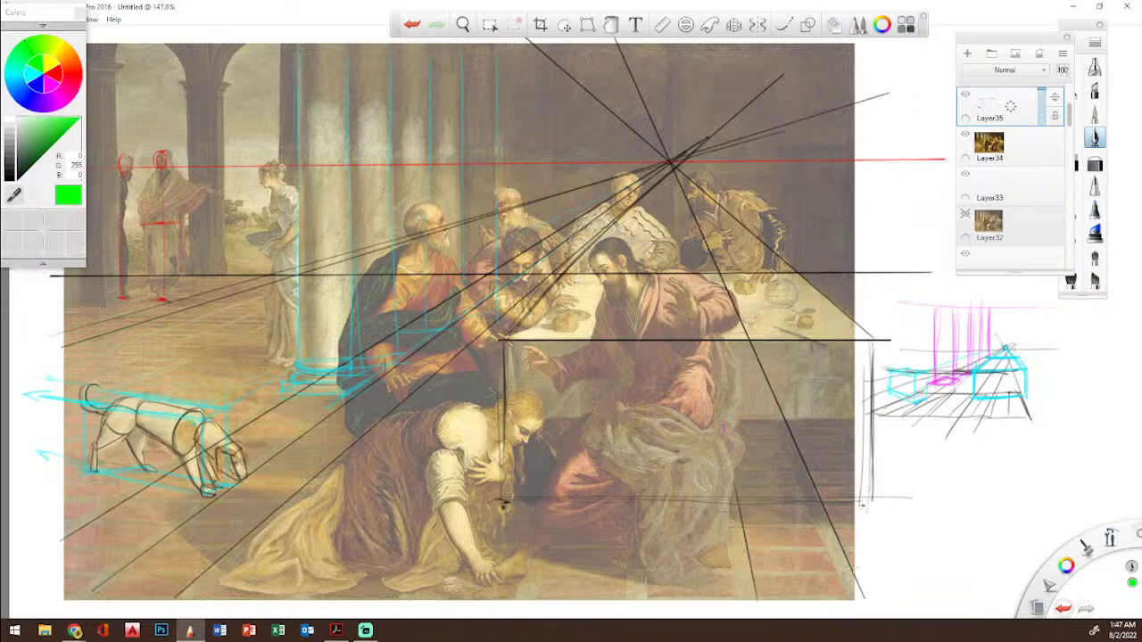
pyautogui.moveTo(874, 568)
pyautogui.mouseDown()
pyautogui.moveTo(9, 569)
pyautogui.moveTo(189, 548)
pyautogui.mouseUp()
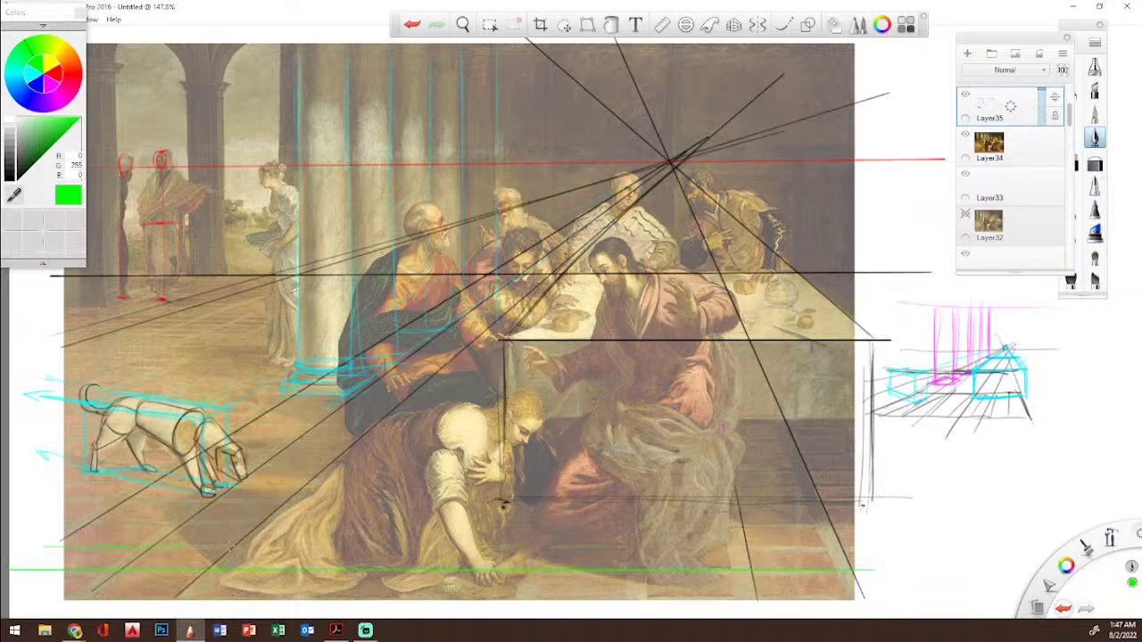
pyautogui.moveTo(763, 546); pyautogui.dragTo(966, 547)
pyautogui.moveTo(505, 339); pyautogui.dragTo(891, 339)
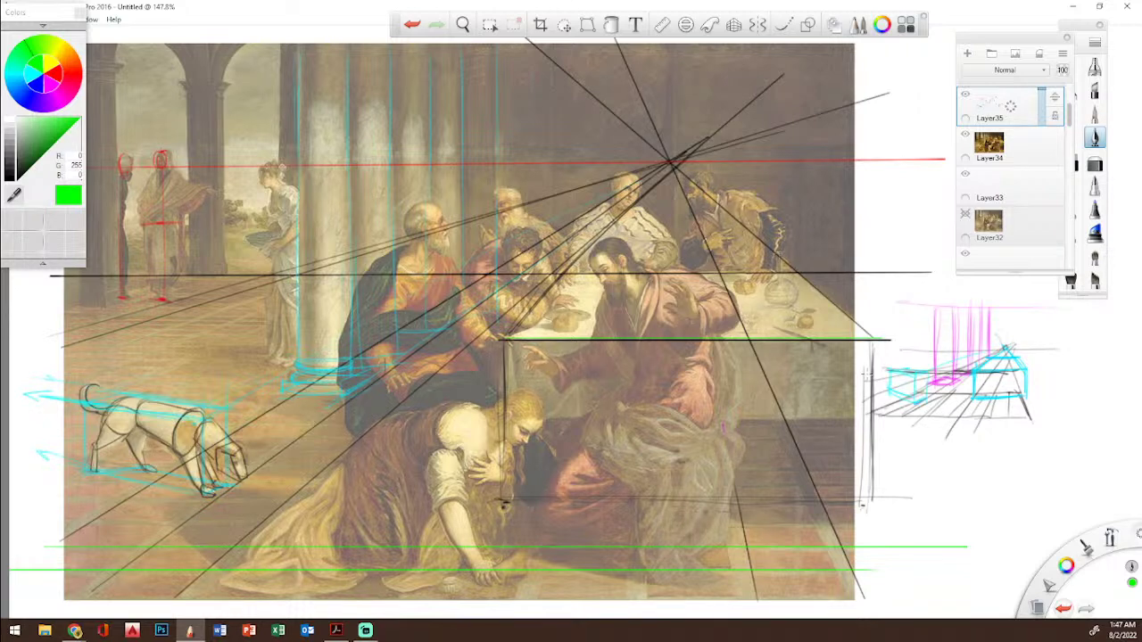
# Step: Sketch a green plan view of the floor grid with the rectangular table below the perspective sketch, and label it PLANTA
pyautogui.moveTo(953, 500)
pyautogui.mouseDown()
pyautogui.moveTo(1073, 499)
pyautogui.moveTo(1021, 455)
pyautogui.moveTo(1049, 446)
pyautogui.moveTo(1050, 489)
pyautogui.moveTo(1022, 489)
pyautogui.mouseUp()
pyautogui.moveTo(993, 447)
pyautogui.mouseDown()
pyautogui.moveTo(993, 503)
pyautogui.moveTo(975, 504)
pyautogui.moveTo(1016, 482)
pyautogui.moveTo(1013, 463)
pyautogui.moveTo(1016, 499)
pyautogui.mouseUp()
pyautogui.moveTo(1069, 457)
pyautogui.mouseDown()
pyautogui.moveTo(1071, 499)
pyautogui.moveTo(1078, 453)
pyautogui.mouseUp()
pyautogui.moveTo(994, 523); pyautogui.dragTo(994, 539)
pyautogui.moveTo(995, 524); pyautogui.dragTo(1015, 537)
pyautogui.moveTo(1021, 522); pyautogui.dragTo(1026, 537)
pyautogui.moveTo(1017, 532); pyautogui.dragTo(1029, 537)
pyautogui.moveTo(1029, 524); pyautogui.dragTo(1056, 538)
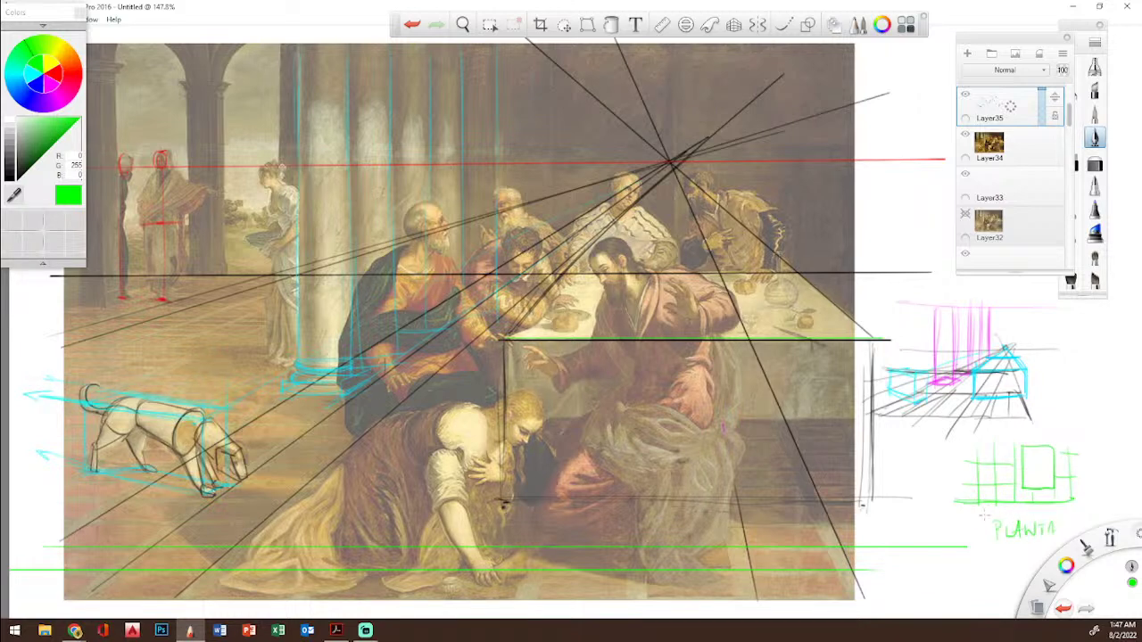
# Step: Add a tilted blue rectangle for the dog and black circles for the figures around the table to the plan
pyautogui.click(15, 85)
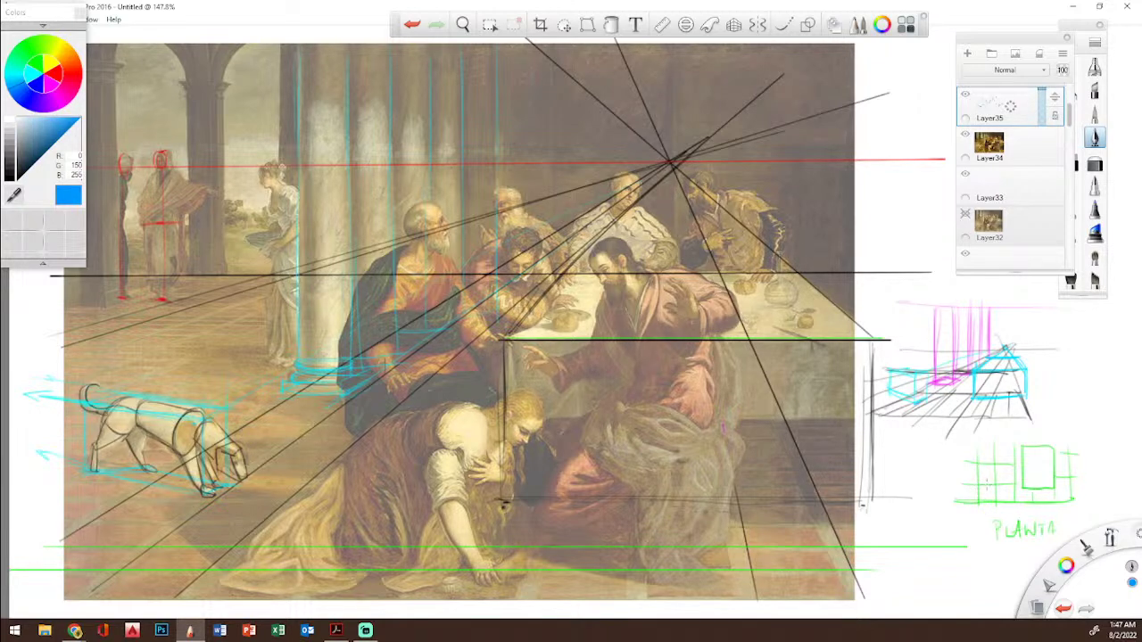
pyautogui.moveTo(992, 490)
pyautogui.mouseDown()
pyautogui.moveTo(972, 482)
pyautogui.moveTo(977, 464)
pyautogui.moveTo(995, 481)
pyautogui.moveTo(986, 488)
pyautogui.moveTo(974, 466)
pyautogui.moveTo(994, 477)
pyautogui.mouseUp()
pyautogui.click(10, 178)
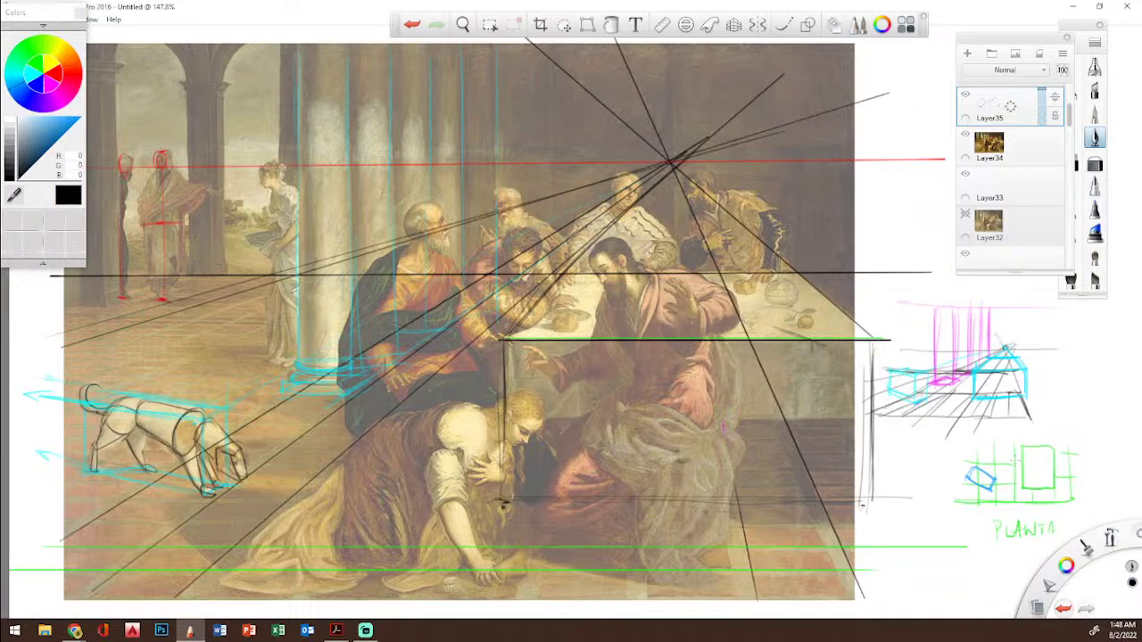
pyautogui.moveTo(1040, 496)
pyautogui.mouseDown()
pyautogui.moveTo(998, 502)
pyautogui.moveTo(1022, 503)
pyautogui.moveTo(1003, 492)
pyautogui.moveTo(992, 507)
pyautogui.moveTo(1011, 492)
pyautogui.mouseUp()
pyautogui.moveTo(1010, 473)
pyautogui.mouseDown()
pyautogui.moveTo(1019, 480)
pyautogui.moveTo(1012, 471)
pyautogui.moveTo(1024, 464)
pyautogui.moveTo(1013, 464)
pyautogui.moveTo(1016, 441)
pyautogui.moveTo(1050, 431)
pyautogui.moveTo(1055, 446)
pyautogui.moveTo(1038, 449)
pyautogui.moveTo(1054, 446)
pyautogui.moveTo(1050, 432)
pyautogui.moveTo(1029, 443)
pyautogui.mouseUp()
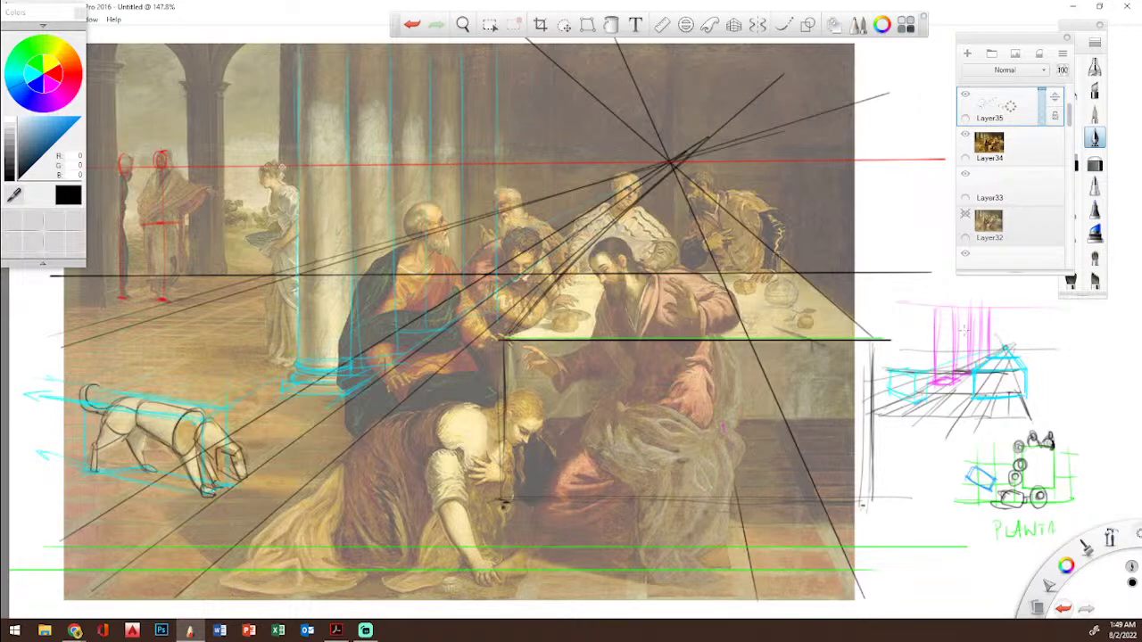
# Step: Retrace the magenta columns of the small perspective sketch with black strokes
pyautogui.moveTo(956, 303)
pyautogui.mouseDown()
pyautogui.moveTo(955, 384)
pyautogui.moveTo(933, 387)
pyautogui.moveTo(933, 364)
pyautogui.moveTo(979, 371)
pyautogui.moveTo(978, 357)
pyautogui.mouseUp()
pyautogui.moveTo(990, 313)
pyautogui.mouseDown()
pyautogui.moveTo(990, 365)
pyautogui.moveTo(935, 383)
pyautogui.moveTo(958, 380)
pyautogui.mouseUp()
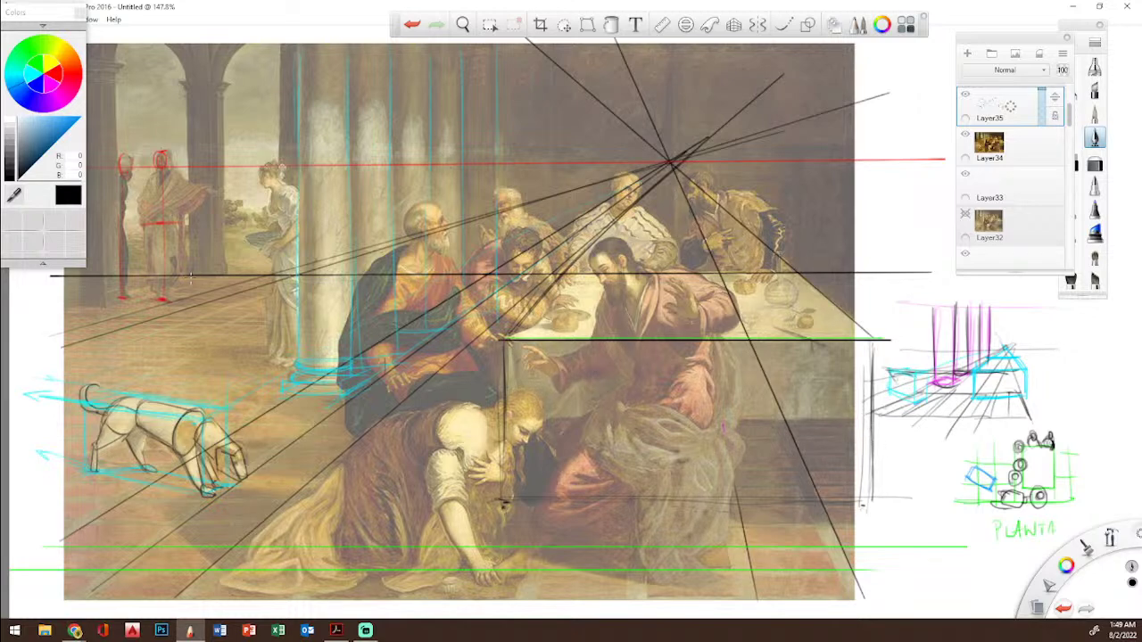
# Step: Block in the two background arch pillars in green, with a guide line from their tops to the vanishing point
pyautogui.moveTo(53, 17); pyautogui.dragTo(57, 364)
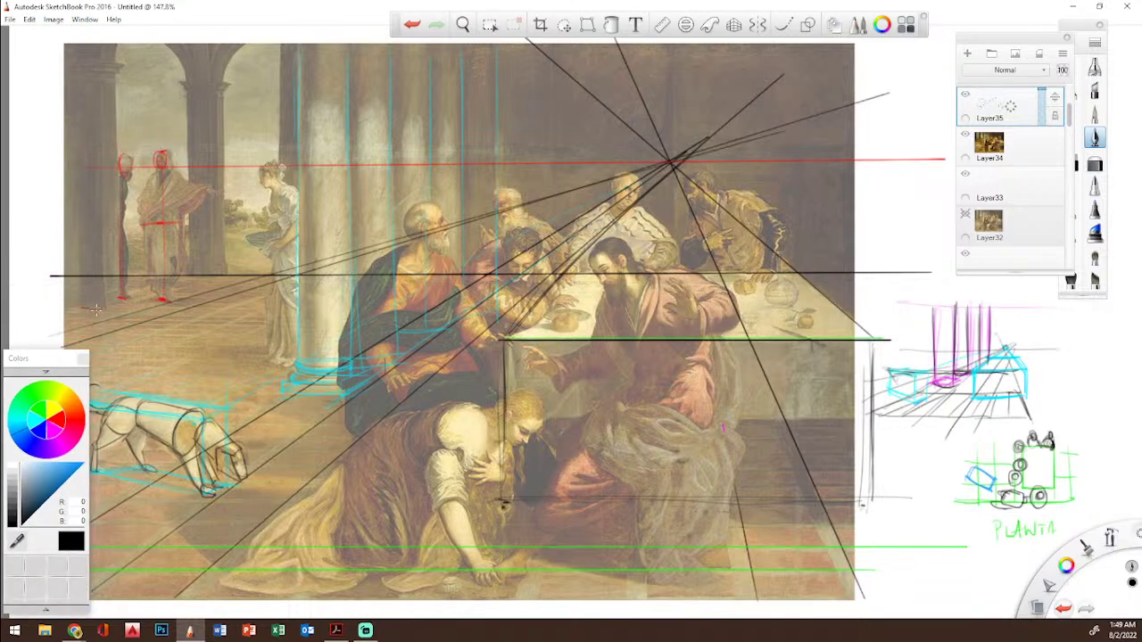
pyautogui.click(41, 403)
pyautogui.moveTo(105, 307)
pyautogui.mouseDown()
pyautogui.moveTo(81, 305)
pyautogui.moveTo(105, 307)
pyautogui.mouseUp()
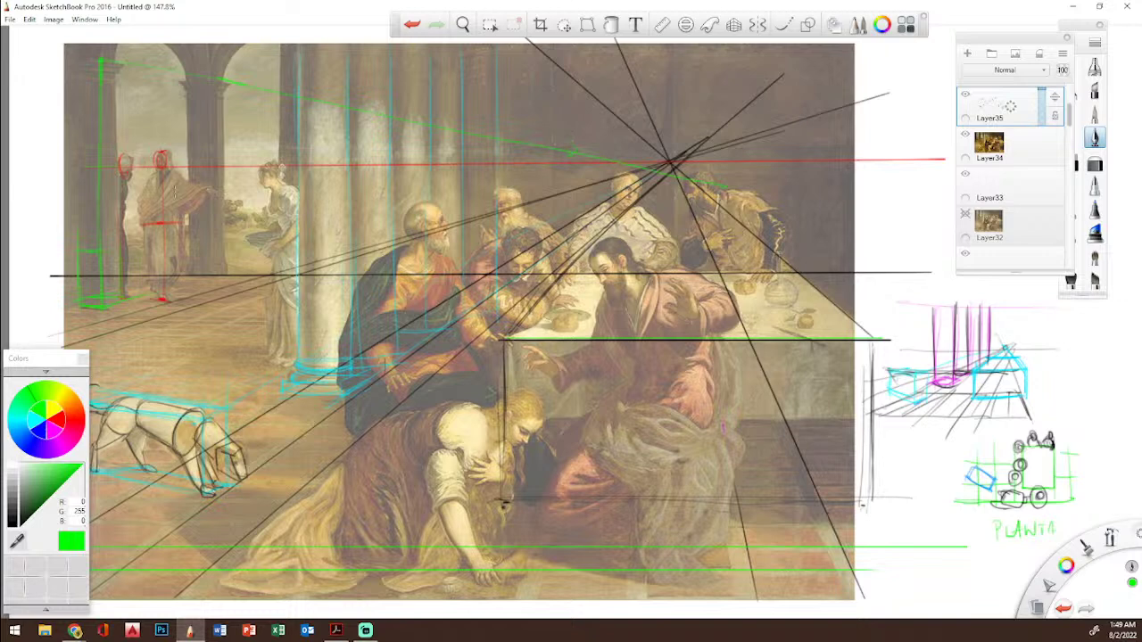
pyautogui.moveTo(207, 154); pyautogui.dragTo(207, 161)
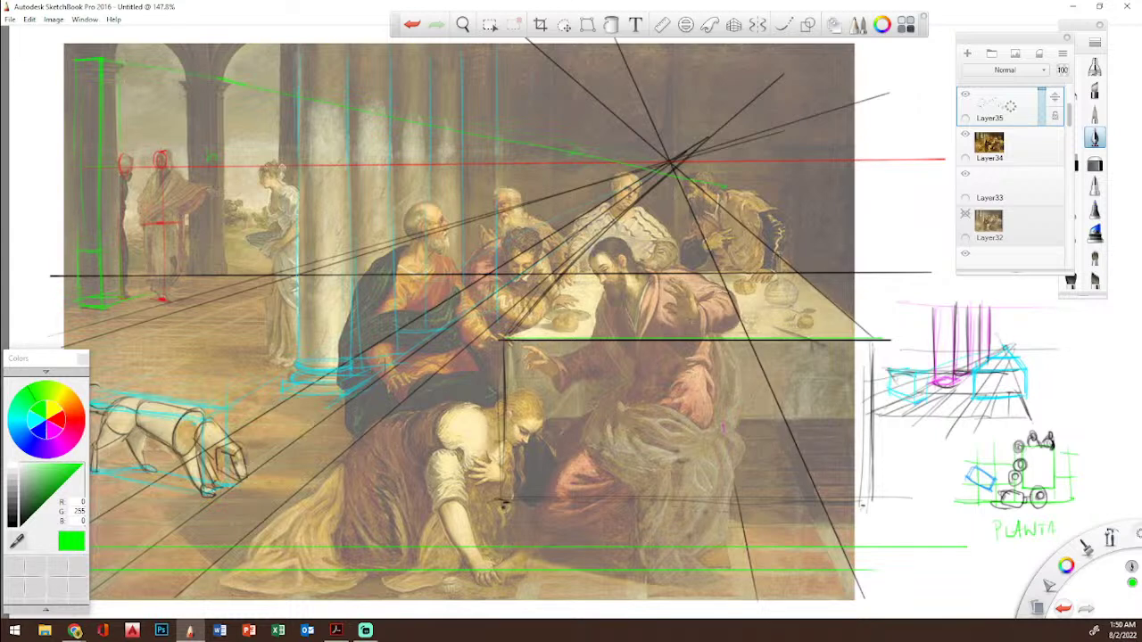
pyautogui.moveTo(189, 275); pyautogui.dragTo(210, 275)
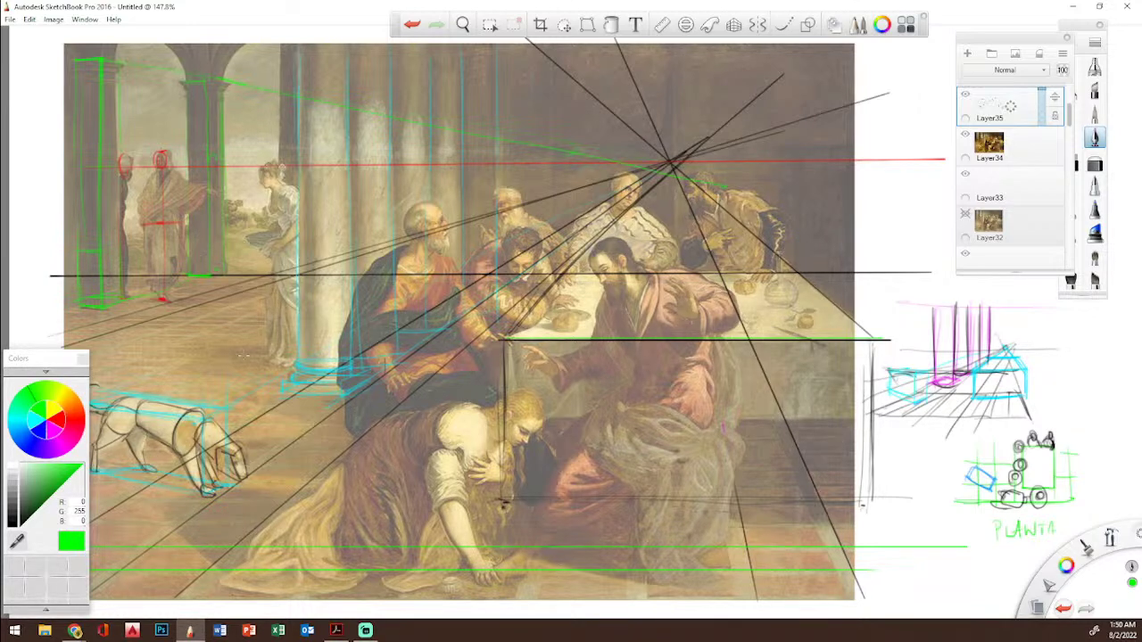
# Step: Mark the standing woman beside the columns in red with a head oval, a vertical body axis and a foot base
pyautogui.click(62, 421)
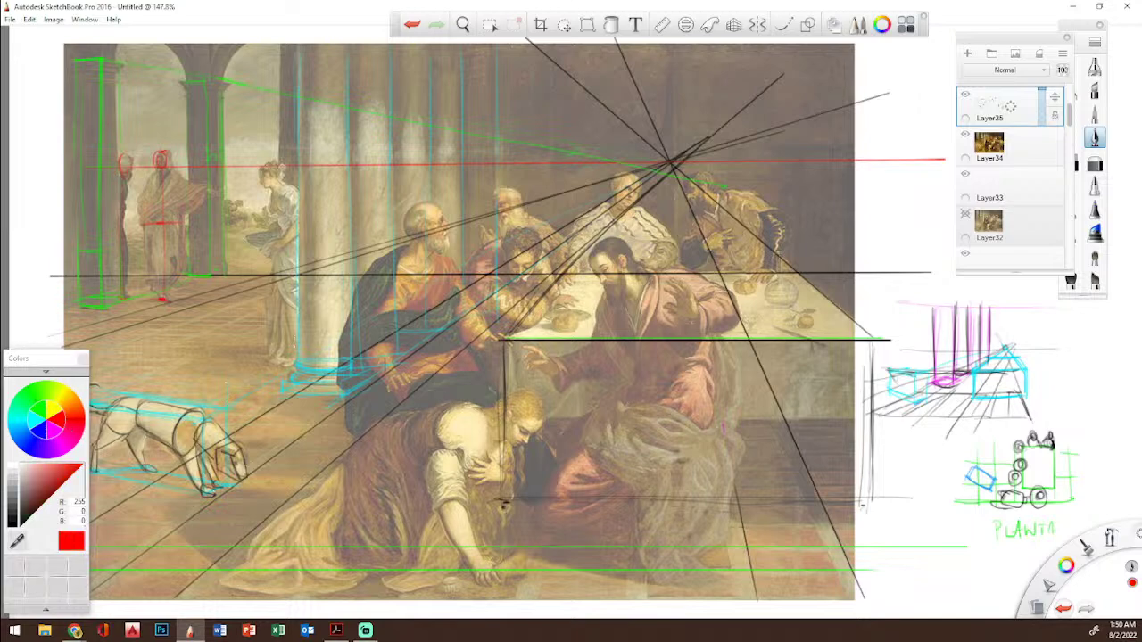
pyautogui.moveTo(271, 365)
pyautogui.mouseDown()
pyautogui.moveTo(285, 369)
pyautogui.moveTo(276, 168)
pyautogui.moveTo(272, 188)
pyautogui.moveTo(265, 164)
pyautogui.mouseUp()
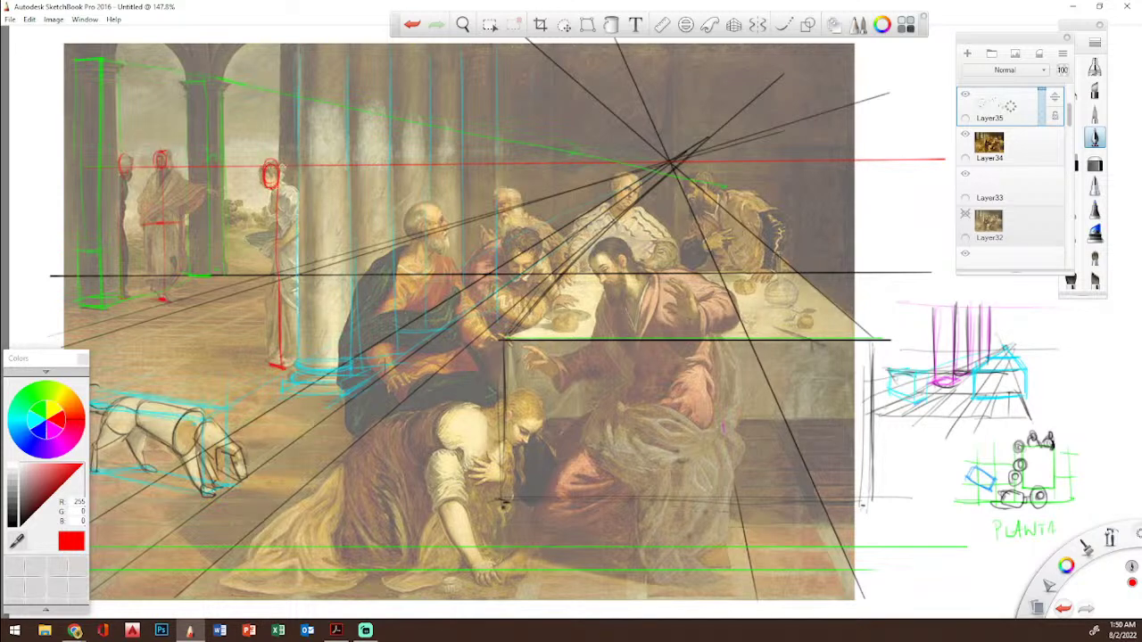
pyautogui.moveTo(279, 362); pyautogui.dragTo(287, 364)
# Step: Outline the kneeling woman's head, back, skirt and arms in red
pyautogui.moveTo(501, 437)
pyautogui.mouseDown()
pyautogui.moveTo(544, 412)
pyautogui.moveTo(382, 417)
pyautogui.moveTo(339, 547)
pyautogui.mouseUp()
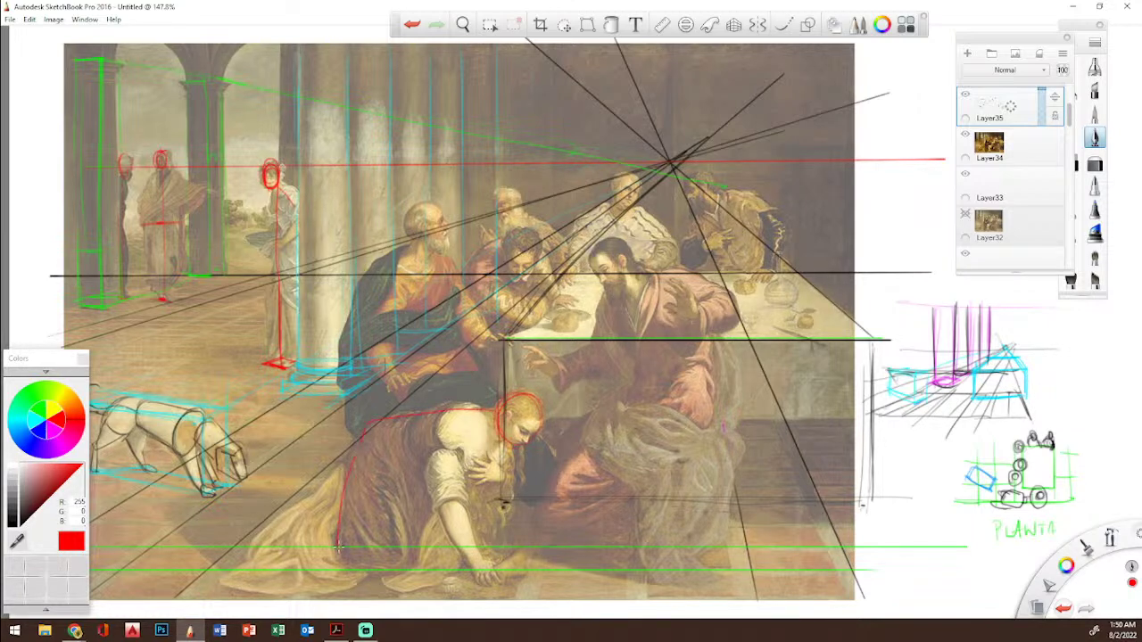
pyautogui.moveTo(407, 502)
pyautogui.mouseDown()
pyautogui.moveTo(381, 557)
pyautogui.moveTo(306, 559)
pyautogui.mouseUp()
pyautogui.moveTo(428, 455)
pyautogui.mouseDown()
pyautogui.moveTo(459, 471)
pyautogui.moveTo(488, 574)
pyautogui.moveTo(483, 477)
pyautogui.moveTo(514, 480)
pyautogui.mouseUp()
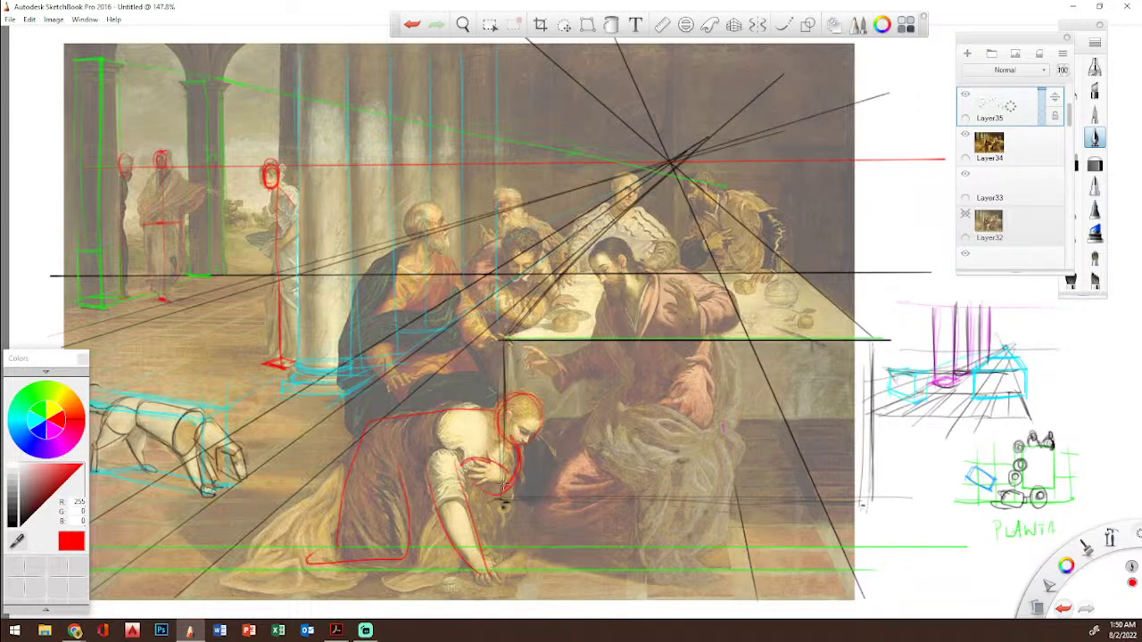
# Step: Outline the bearded man seated at the front of the table in blue, with head oval, shoulders, arms, hands and legs
pyautogui.click(32, 455)
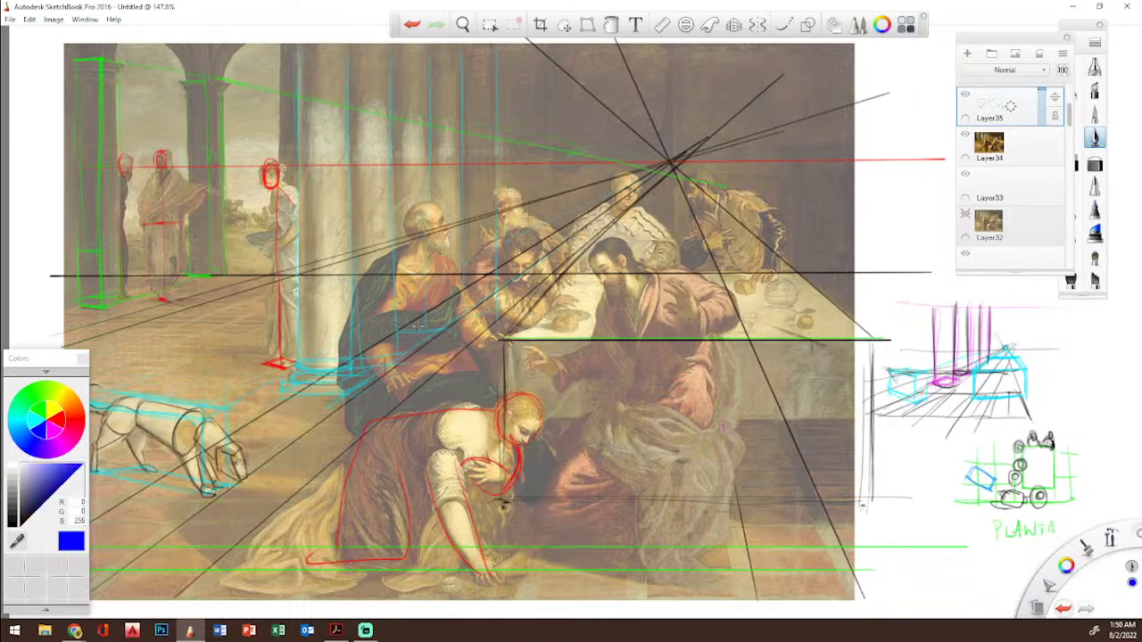
pyautogui.moveTo(612, 295)
pyautogui.mouseDown()
pyautogui.moveTo(592, 248)
pyautogui.moveTo(624, 294)
pyautogui.moveTo(653, 276)
pyautogui.moveTo(707, 290)
pyautogui.moveTo(692, 326)
pyautogui.moveTo(734, 299)
pyautogui.mouseUp()
pyautogui.moveTo(610, 294)
pyautogui.mouseDown()
pyautogui.moveTo(585, 344)
pyautogui.moveTo(591, 382)
pyautogui.moveTo(624, 373)
pyautogui.moveTo(565, 423)
pyautogui.moveTo(503, 578)
pyautogui.moveTo(587, 503)
pyautogui.moveTo(675, 451)
pyautogui.moveTo(704, 384)
pyautogui.moveTo(680, 451)
pyautogui.mouseUp()
pyautogui.moveTo(576, 448)
pyautogui.mouseDown()
pyautogui.moveTo(604, 418)
pyautogui.moveTo(582, 426)
pyautogui.moveTo(528, 503)
pyautogui.mouseUp()
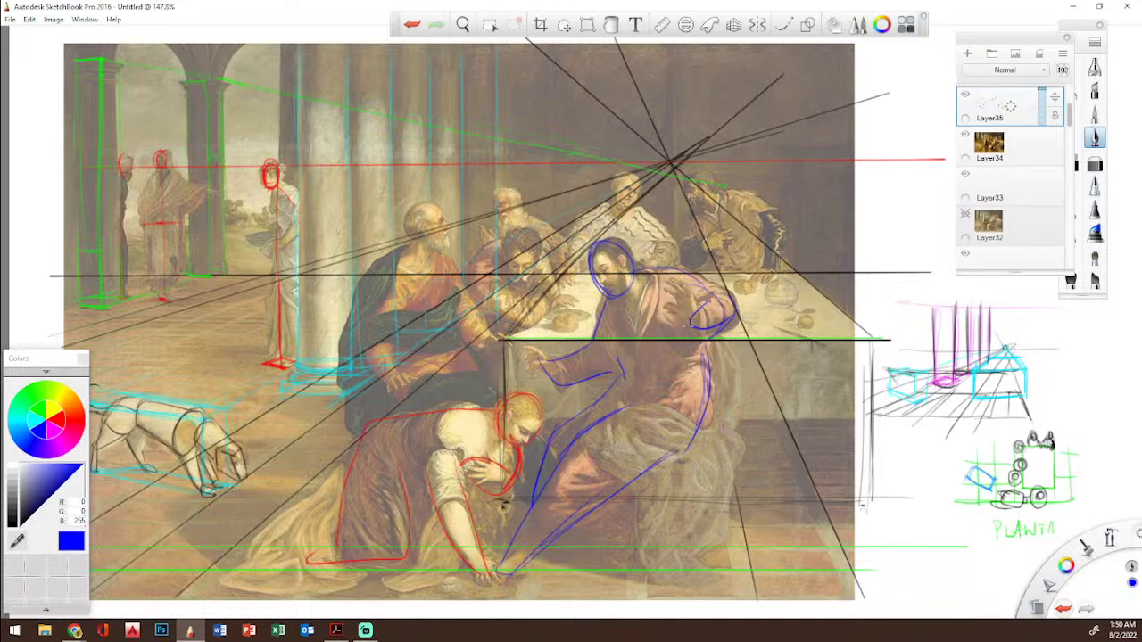
pyautogui.moveTo(687, 321)
pyautogui.mouseDown()
pyautogui.moveTo(668, 298)
pyautogui.moveTo(692, 298)
pyautogui.moveTo(700, 319)
pyautogui.mouseUp()
pyautogui.moveTo(553, 371)
pyautogui.mouseDown()
pyautogui.moveTo(530, 355)
pyautogui.moveTo(546, 365)
pyautogui.mouseUp()
# Step: Block in the bald man seated beside the columns in blue, with head oval, back, arms and lower legs
pyautogui.moveTo(412, 207); pyautogui.dragTo(423, 205)
pyautogui.moveTo(373, 264)
pyautogui.mouseDown()
pyautogui.moveTo(346, 355)
pyautogui.moveTo(393, 382)
pyautogui.moveTo(378, 333)
pyautogui.moveTo(392, 298)
pyautogui.moveTo(361, 333)
pyautogui.mouseUp()
pyautogui.moveTo(444, 255)
pyautogui.mouseDown()
pyautogui.moveTo(478, 325)
pyautogui.moveTo(480, 384)
pyautogui.mouseUp()
pyautogui.moveTo(356, 362); pyautogui.dragTo(372, 420)
pyautogui.moveTo(437, 386)
pyautogui.mouseDown()
pyautogui.moveTo(427, 478)
pyautogui.moveTo(436, 464)
pyautogui.moveTo(415, 473)
pyautogui.mouseUp()
pyautogui.moveTo(478, 382)
pyautogui.mouseDown()
pyautogui.moveTo(474, 487)
pyautogui.moveTo(448, 480)
pyautogui.mouseUp()
# Step: Add a small blue box and round-topped blue columns to the small perspective sketch
pyautogui.moveTo(967, 382)
pyautogui.mouseDown()
pyautogui.moveTo(958, 377)
pyautogui.moveTo(972, 370)
pyautogui.moveTo(955, 395)
pyautogui.moveTo(968, 376)
pyautogui.mouseUp()
pyautogui.moveTo(904, 312); pyautogui.dragTo(901, 364)
pyautogui.moveTo(910, 306)
pyautogui.mouseDown()
pyautogui.moveTo(904, 374)
pyautogui.moveTo(890, 374)
pyautogui.mouseUp()
pyautogui.moveTo(887, 332); pyautogui.dragTo(888, 366)
pyautogui.moveTo(885, 312)
pyautogui.mouseDown()
pyautogui.moveTo(886, 367)
pyautogui.moveTo(908, 304)
pyautogui.moveTo(916, 330)
pyautogui.mouseUp()
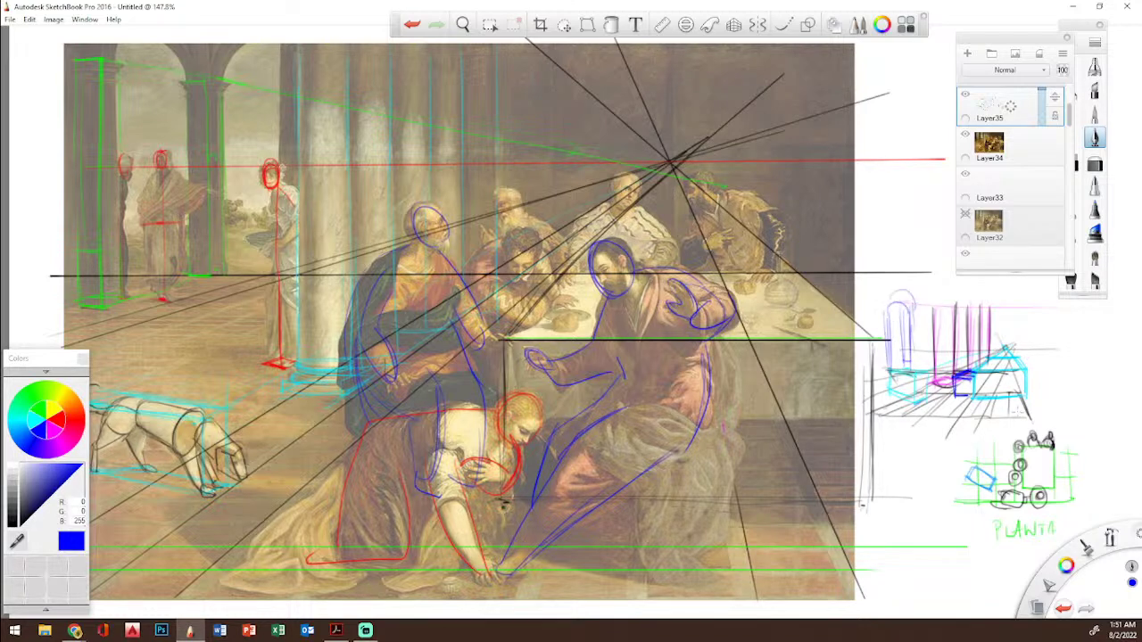
# Step: Hide the Tintoretto painting, fade the line-drawing layer and add a new layer above it
pyautogui.click(965, 134)
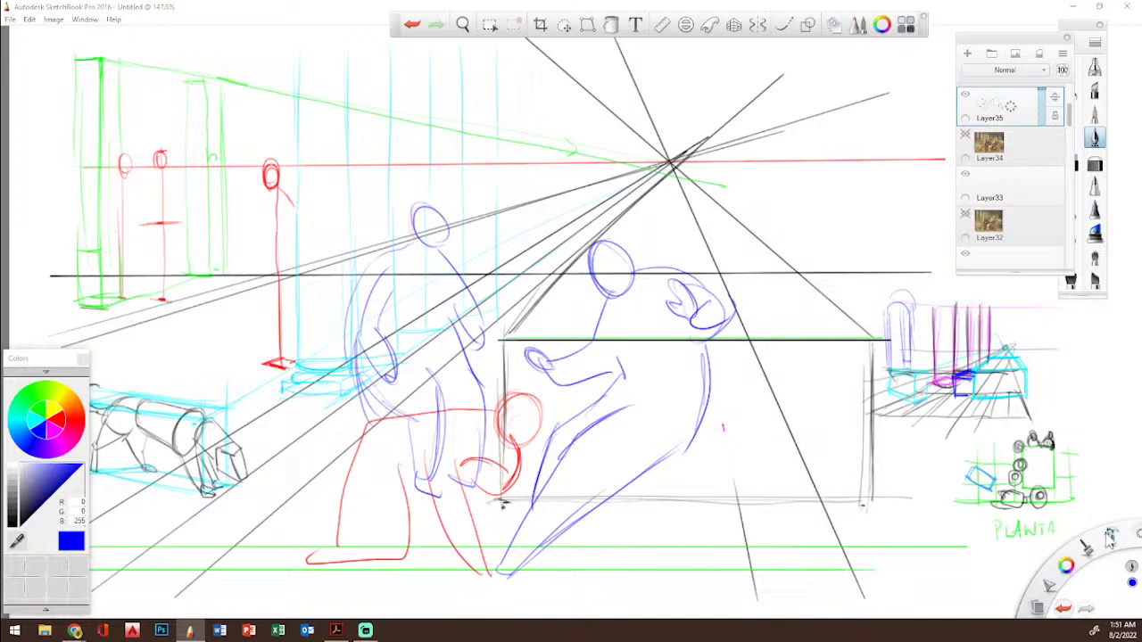
pyautogui.press('space')
pyautogui.moveTo(660, 306); pyautogui.dragTo(625, 311)
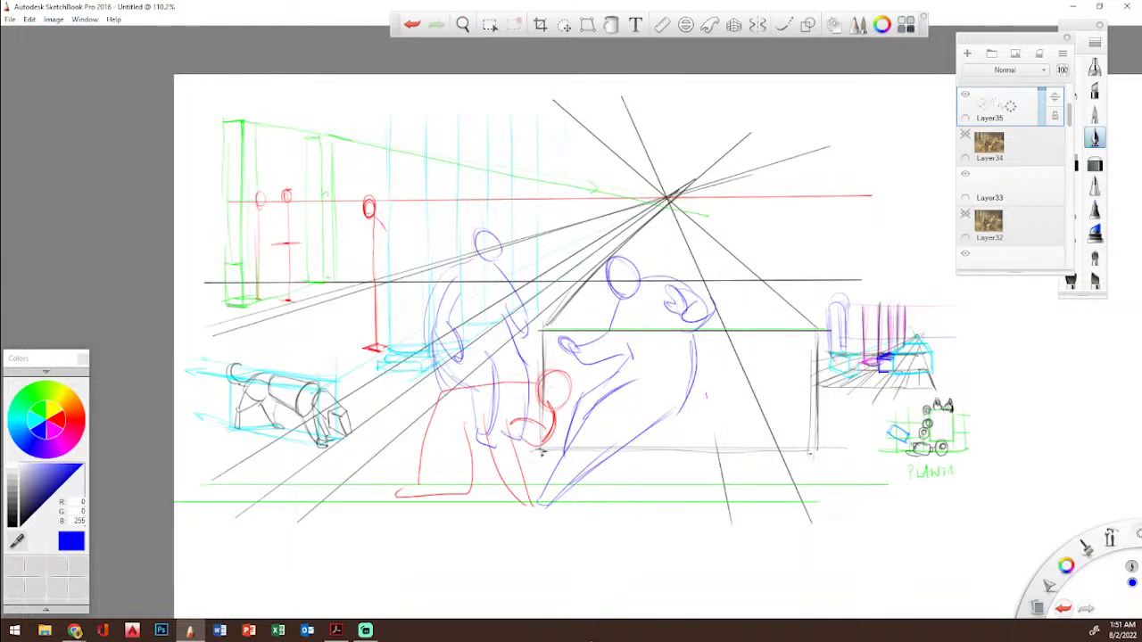
pyautogui.moveTo(1054, 98)
pyautogui.mouseDown()
pyautogui.moveTo(1045, 139)
pyautogui.moveTo(1036, 111)
pyautogui.mouseUp()
pyautogui.click(965, 54)
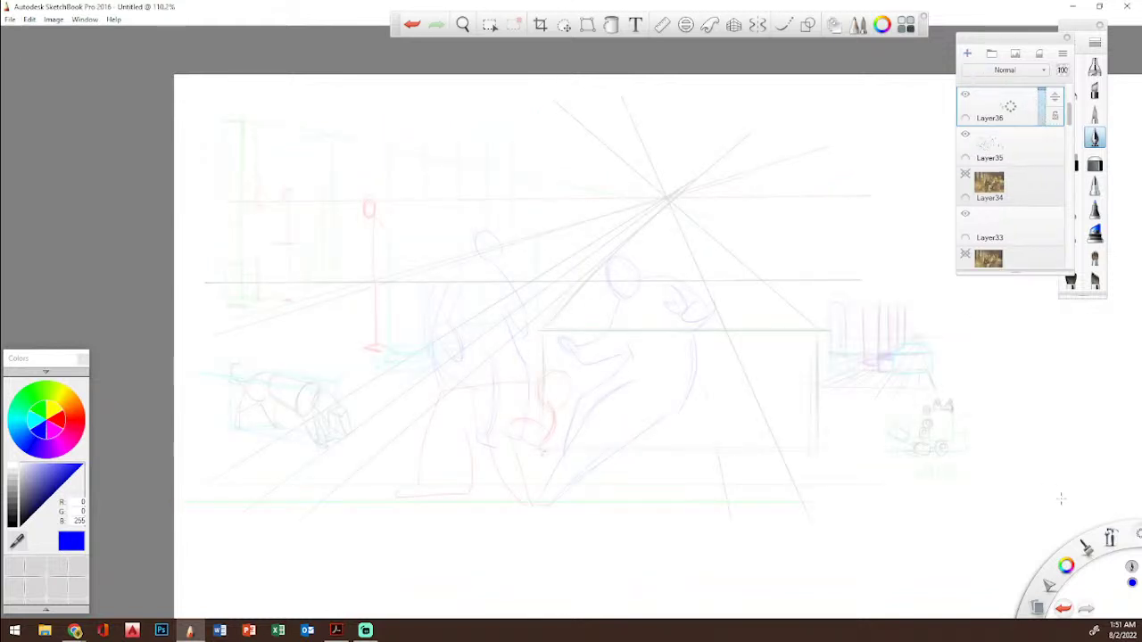
# Step: Mark the vanishing point in blue and draw a rectangular box front extending left from the table's front corner
pyautogui.moveTo(1109, 542); pyautogui.dragTo(1102, 499)
pyautogui.moveTo(757, 342); pyautogui.dragTo(772, 343)
pyautogui.click(797, 317)
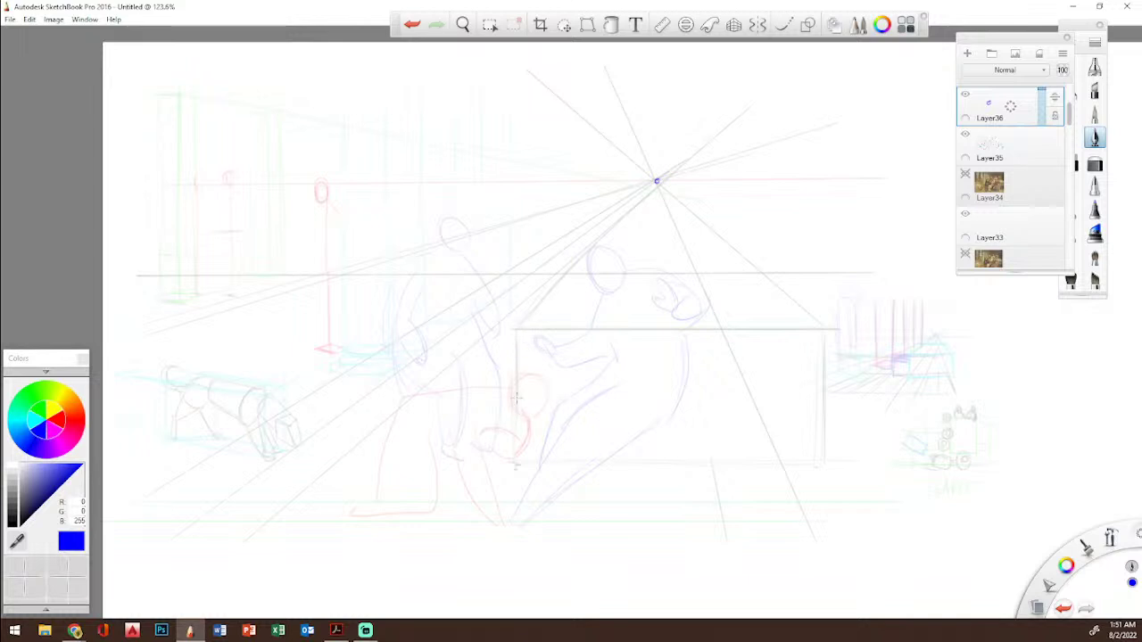
pyautogui.moveTo(493, 457)
pyautogui.mouseDown()
pyautogui.moveTo(309, 457)
pyautogui.moveTo(511, 466)
pyautogui.moveTo(298, 462)
pyautogui.mouseUp()
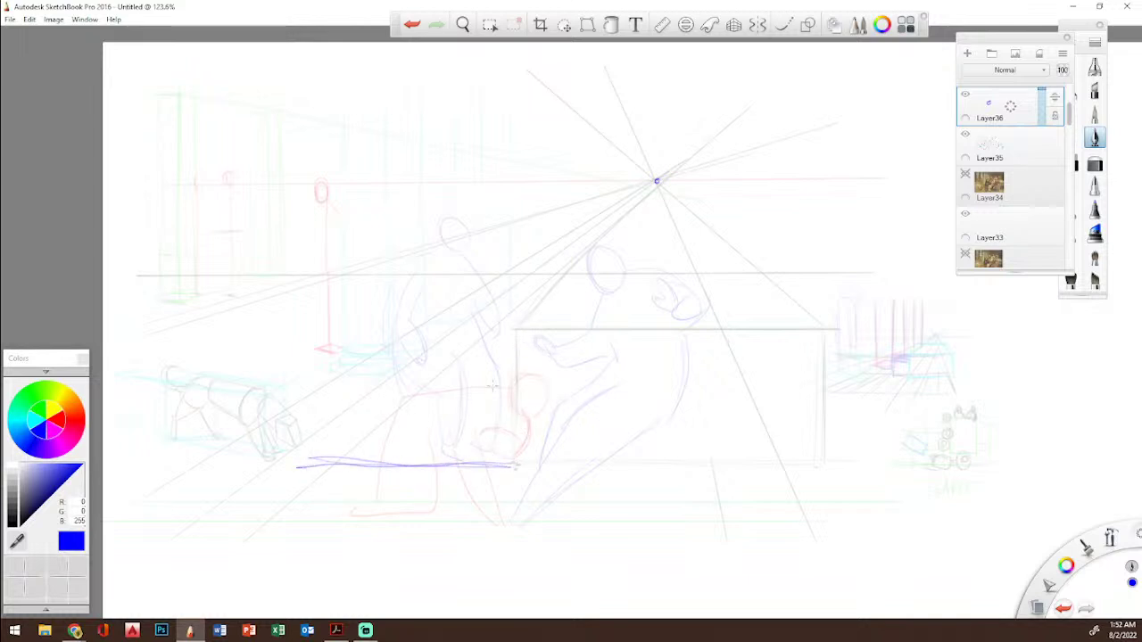
pyautogui.moveTo(507, 336)
pyautogui.mouseDown()
pyautogui.moveTo(339, 340)
pyautogui.moveTo(537, 336)
pyautogui.moveTo(332, 326)
pyautogui.moveTo(295, 353)
pyautogui.moveTo(297, 459)
pyautogui.mouseUp()
pyautogui.moveTo(515, 325); pyautogui.dragTo(515, 464)
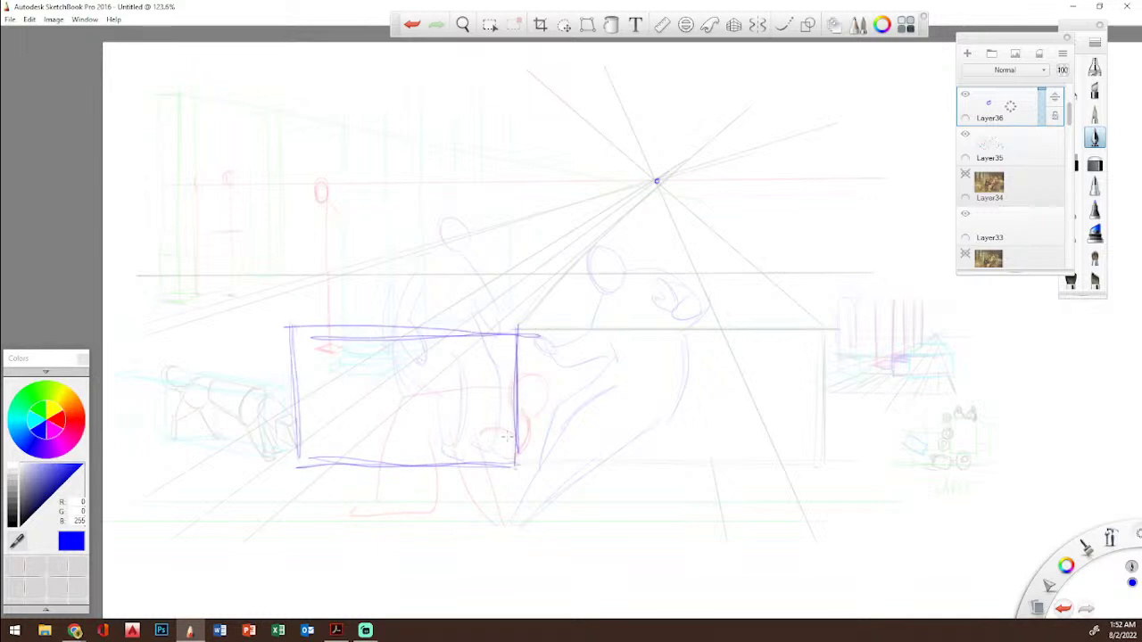
# Step: Give the blue box depth with side edges converging on the vanishing point, a back top edge and a rear vertical
pyautogui.moveTo(284, 337); pyautogui.dragTo(294, 332)
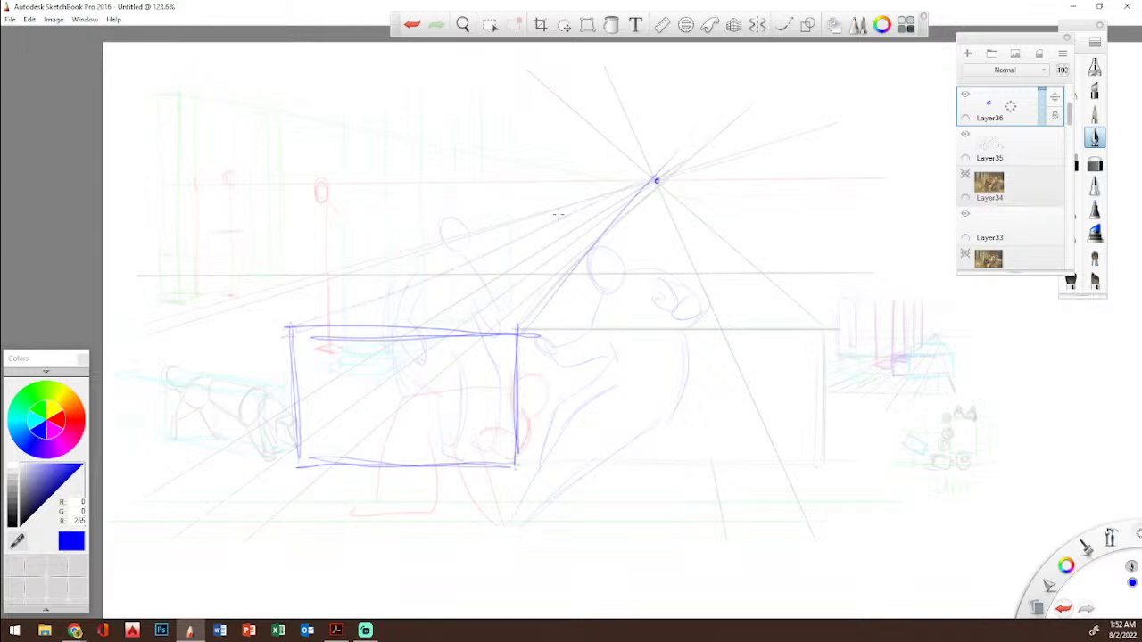
pyautogui.moveTo(394, 300); pyautogui.dragTo(490, 296)
pyautogui.moveTo(413, 281); pyautogui.dragTo(569, 275)
pyautogui.moveTo(515, 333)
pyautogui.mouseDown()
pyautogui.moveTo(573, 273)
pyautogui.moveTo(564, 399)
pyautogui.mouseUp()
pyautogui.moveTo(525, 457); pyautogui.dragTo(649, 230)
pyautogui.moveTo(543, 430); pyautogui.dragTo(656, 179)
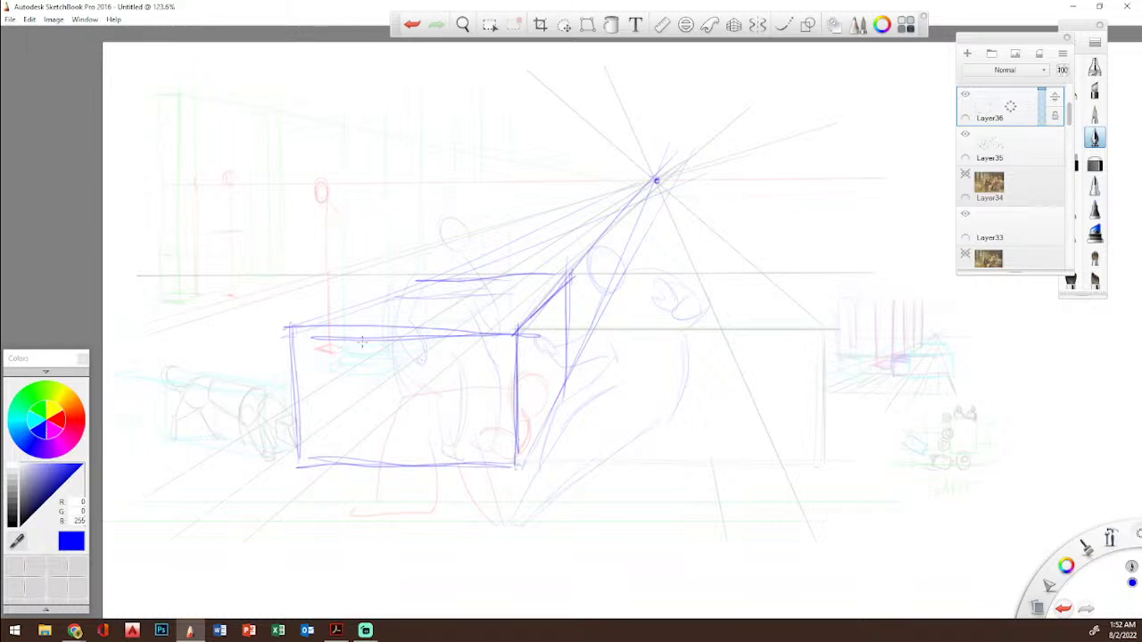
# Step: Redraw the far arch pillar and a second pillar over the standing woman with blue verticals and an eye-level stroke
pyautogui.moveTo(176, 102); pyautogui.dragTo(179, 268)
pyautogui.moveTo(159, 95); pyautogui.dragTo(161, 249)
pyautogui.moveTo(191, 94); pyautogui.dragTo(191, 278)
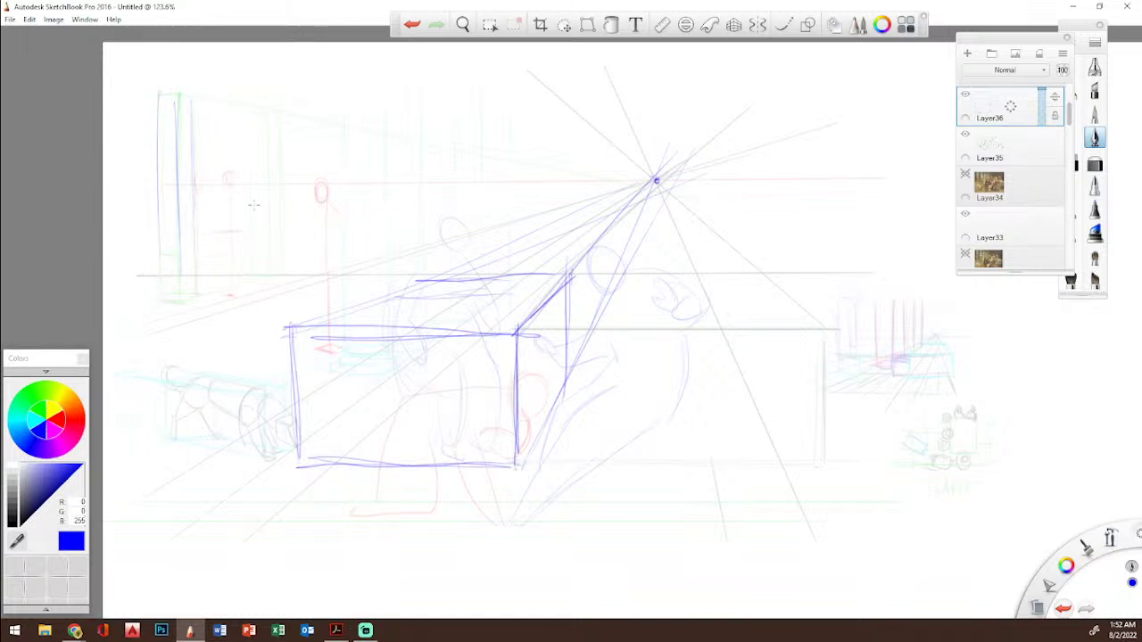
pyautogui.moveTo(336, 122)
pyautogui.mouseDown()
pyautogui.moveTo(331, 248)
pyautogui.moveTo(315, 188)
pyautogui.moveTo(318, 271)
pyautogui.mouseUp()
pyautogui.moveTo(319, 142); pyautogui.dragTo(324, 273)
pyautogui.moveTo(337, 129); pyautogui.dragTo(343, 269)
pyautogui.moveTo(170, 177); pyautogui.dragTo(230, 178)
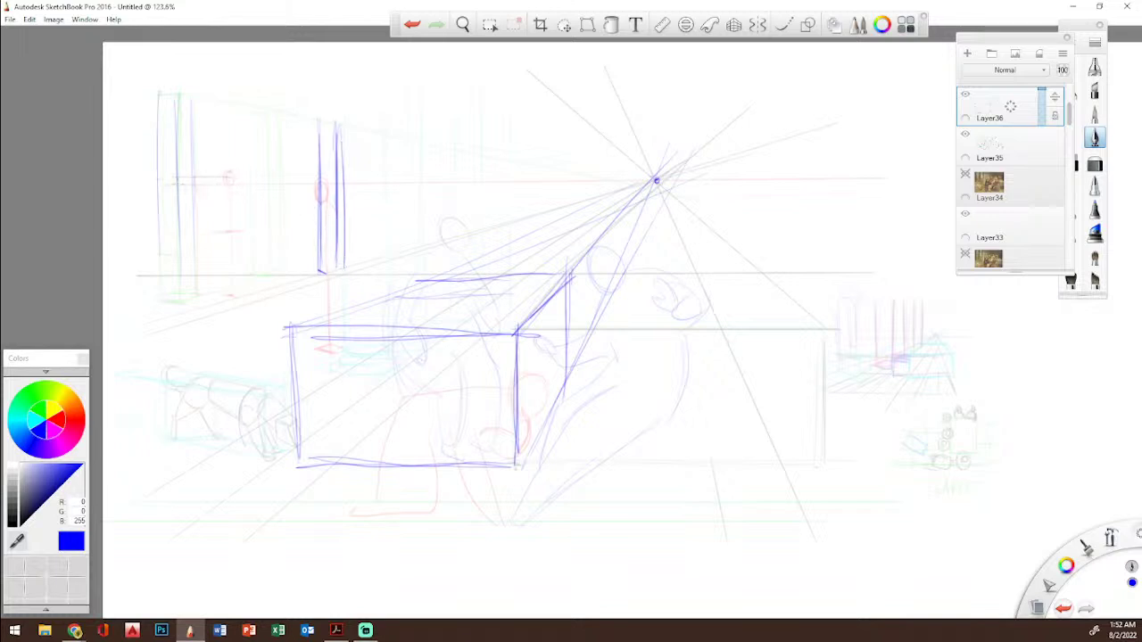
# Step: Draw a blue horizon line through the vanishing point, two floor lines running down from it and a horizontal foreground line
pyautogui.moveTo(152, 185); pyautogui.dragTo(897, 194)
pyautogui.moveTo(659, 179); pyautogui.dragTo(660, 185)
pyautogui.moveTo(672, 349); pyautogui.dragTo(710, 612)
pyautogui.moveTo(699, 287); pyautogui.dragTo(789, 578)
pyautogui.moveTo(135, 498); pyautogui.dragTo(758, 513)
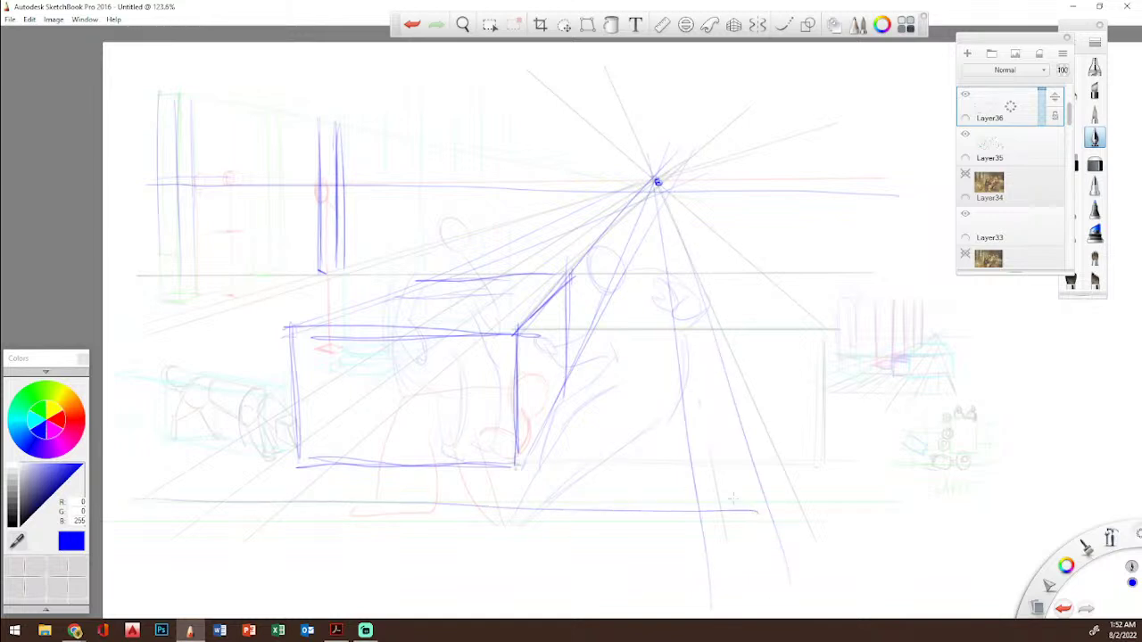
# Step: Add a horizontal line across the middle of the floor and outline the receding side and stepped front edge of a floor strip
pyautogui.moveTo(320, 367); pyautogui.dragTo(764, 391)
pyautogui.moveTo(663, 354)
pyautogui.mouseDown()
pyautogui.moveTo(700, 505)
pyautogui.moveTo(752, 526)
pyautogui.moveTo(754, 553)
pyautogui.moveTo(810, 555)
pyautogui.mouseUp()
pyautogui.moveTo(748, 520); pyautogui.dragTo(753, 558)
pyautogui.moveTo(699, 505); pyautogui.dragTo(759, 507)
pyautogui.moveTo(756, 510)
pyautogui.mouseDown()
pyautogui.moveTo(759, 560)
pyautogui.moveTo(830, 558)
pyautogui.mouseUp()
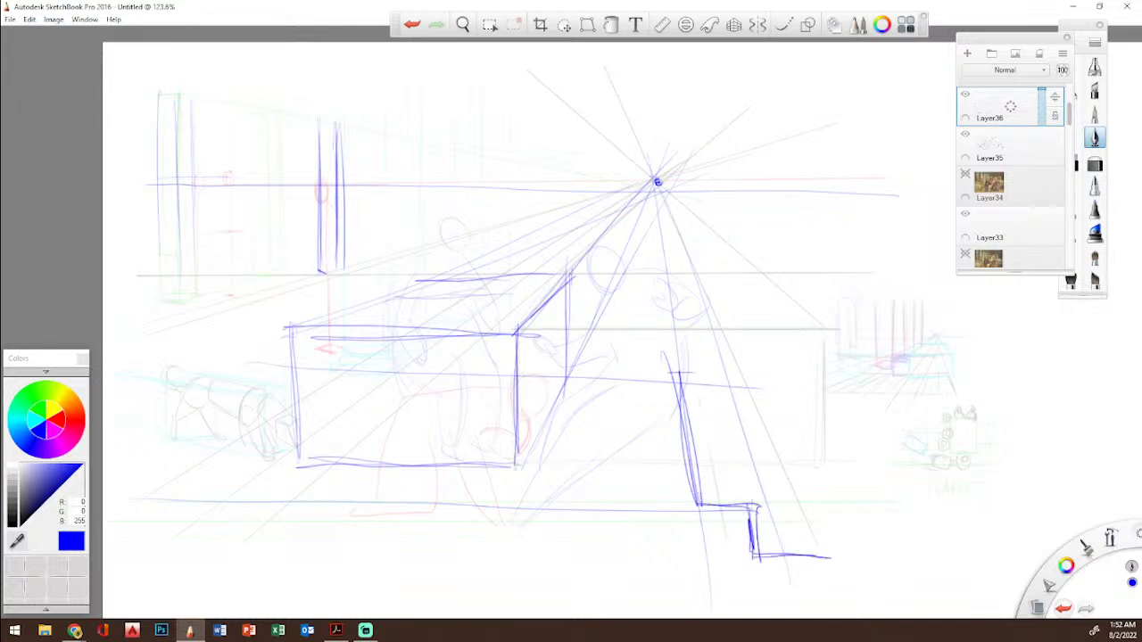
# Step: Complete the staggered floor strips with edges converging on the vanishing point and short horizontal back ends
pyautogui.moveTo(752, 500); pyautogui.dragTo(732, 384)
pyautogui.moveTo(692, 273); pyautogui.dragTo(807, 600)
pyautogui.moveTo(733, 408)
pyautogui.mouseDown()
pyautogui.moveTo(772, 412)
pyautogui.moveTo(829, 558)
pyautogui.mouseUp()
pyautogui.moveTo(776, 429)
pyautogui.mouseDown()
pyautogui.moveTo(796, 436)
pyautogui.moveTo(858, 569)
pyautogui.moveTo(826, 441)
pyautogui.mouseUp()
pyautogui.moveTo(824, 441); pyautogui.dragTo(862, 560)
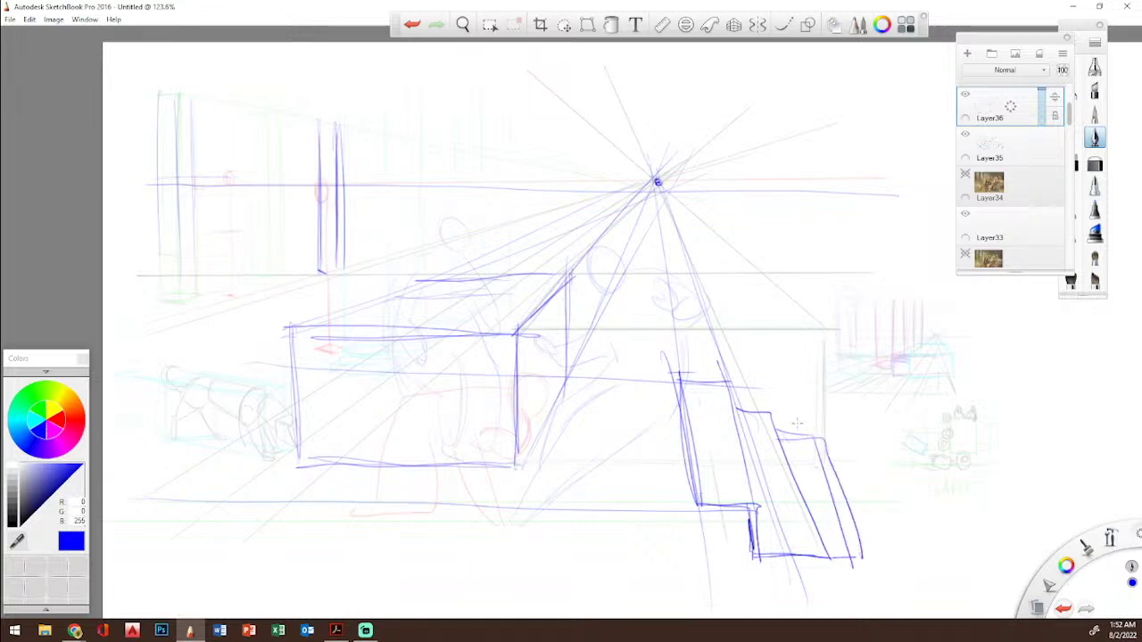
# Step: Redraw the table's back, front and receding edges in blue and sketch a seated figure at its far side
pyautogui.moveTo(683, 395)
pyautogui.mouseDown()
pyautogui.moveTo(670, 344)
pyautogui.moveTo(831, 336)
pyautogui.moveTo(733, 254)
pyautogui.moveTo(366, 246)
pyautogui.moveTo(742, 253)
pyautogui.mouseUp()
pyautogui.moveTo(745, 192)
pyautogui.mouseDown()
pyautogui.moveTo(748, 266)
pyautogui.moveTo(807, 287)
pyautogui.moveTo(790, 243)
pyautogui.moveTo(749, 197)
pyautogui.moveTo(799, 169)
pyautogui.mouseUp()
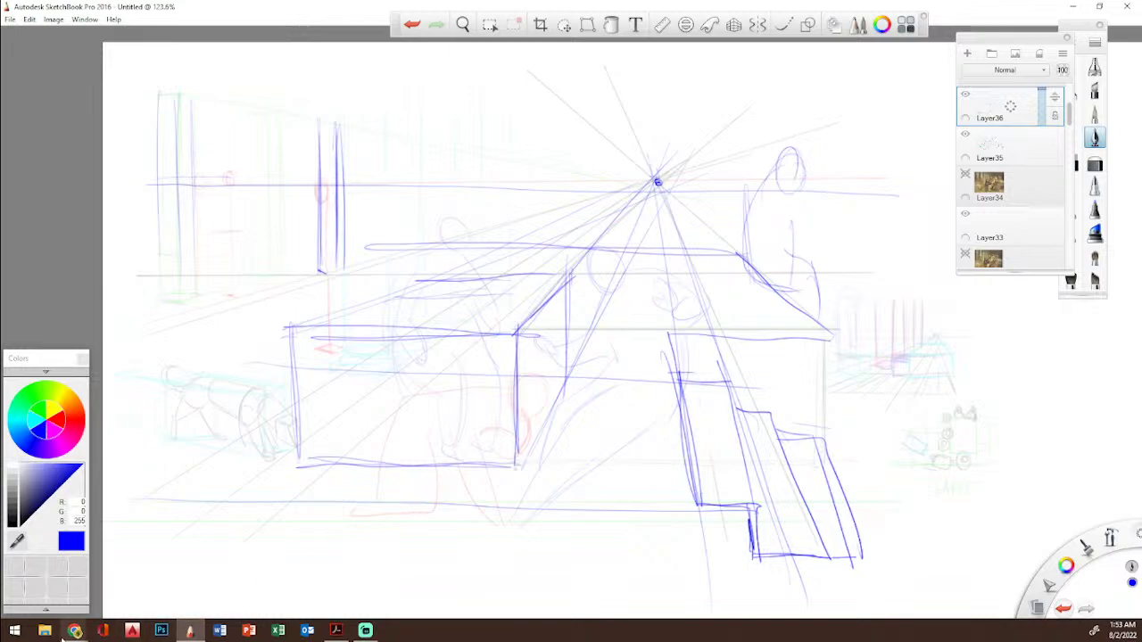
# Step: Switch to Chrome, compare several Conversion of Mary Magdalene paintings and copy the Nasher Museum of Art version
pyautogui.moveTo(78, 630)
pyautogui.click(147, 584)
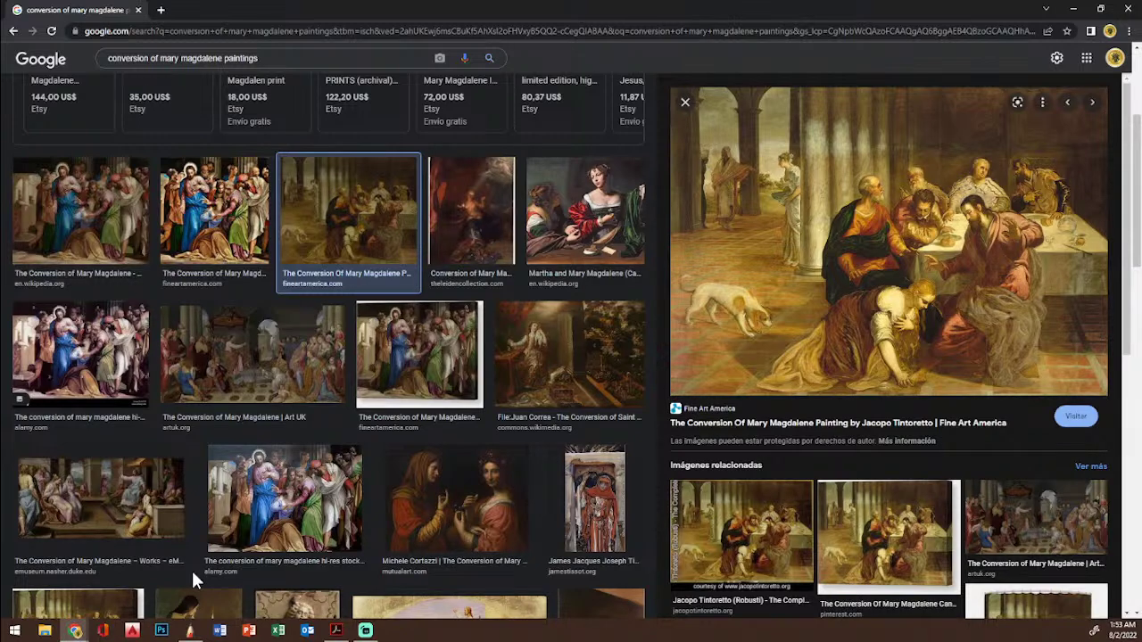
pyautogui.click(551, 366)
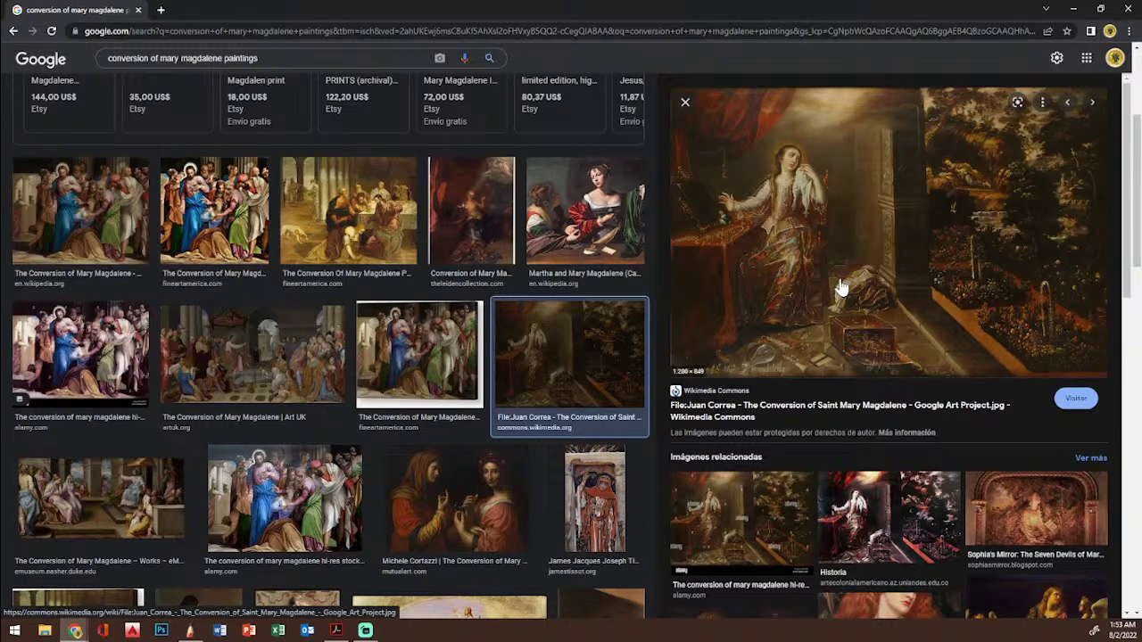
pyautogui.click(282, 388)
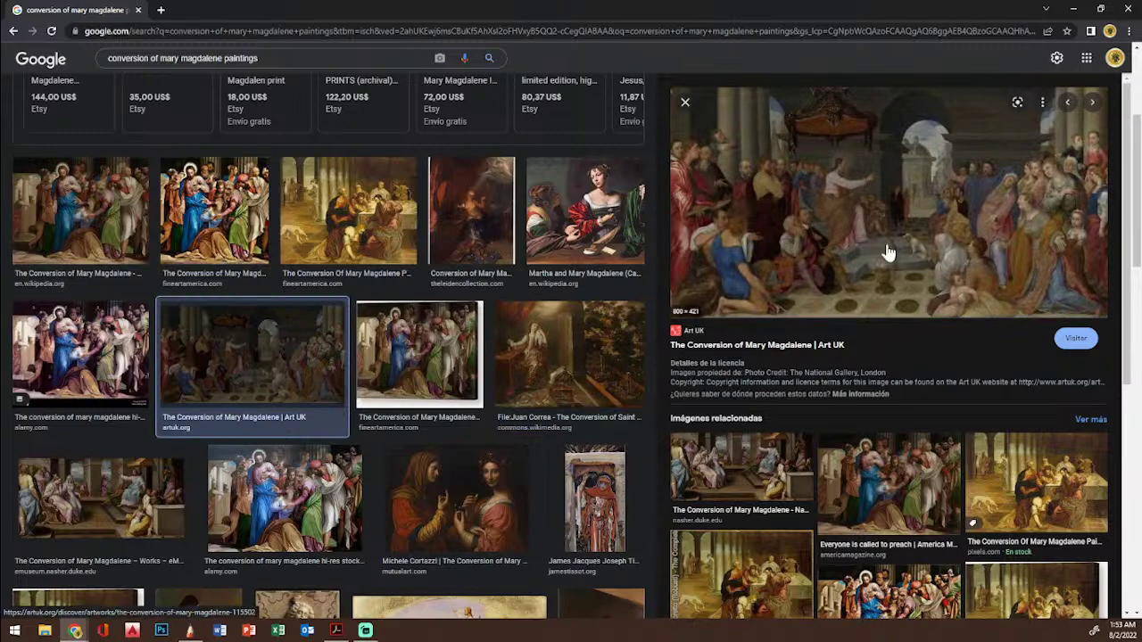
pyautogui.click(769, 475)
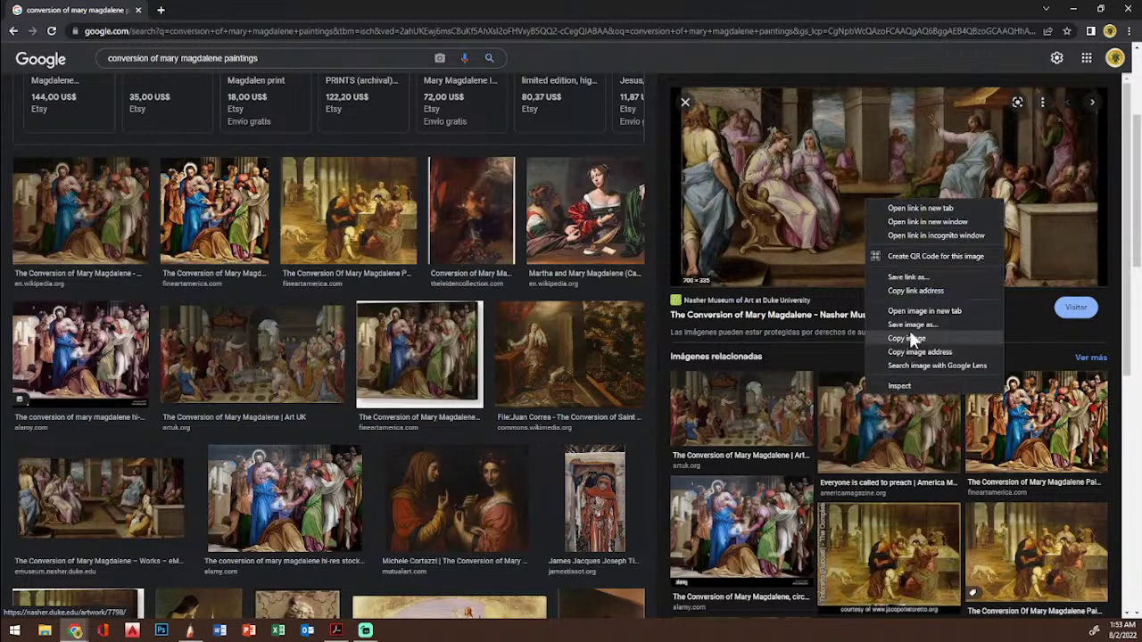
pyautogui.click(907, 338)
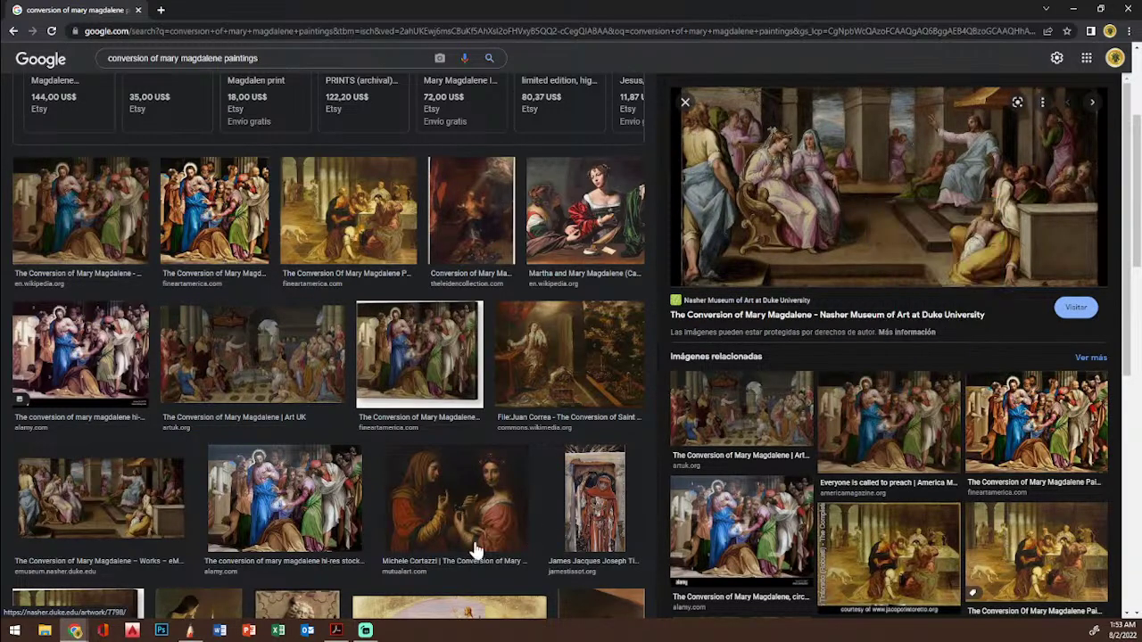
# Step: Return to SketchBook, hide both perspective line-drawing layers and add a new empty layer
pyautogui.click(335, 629)
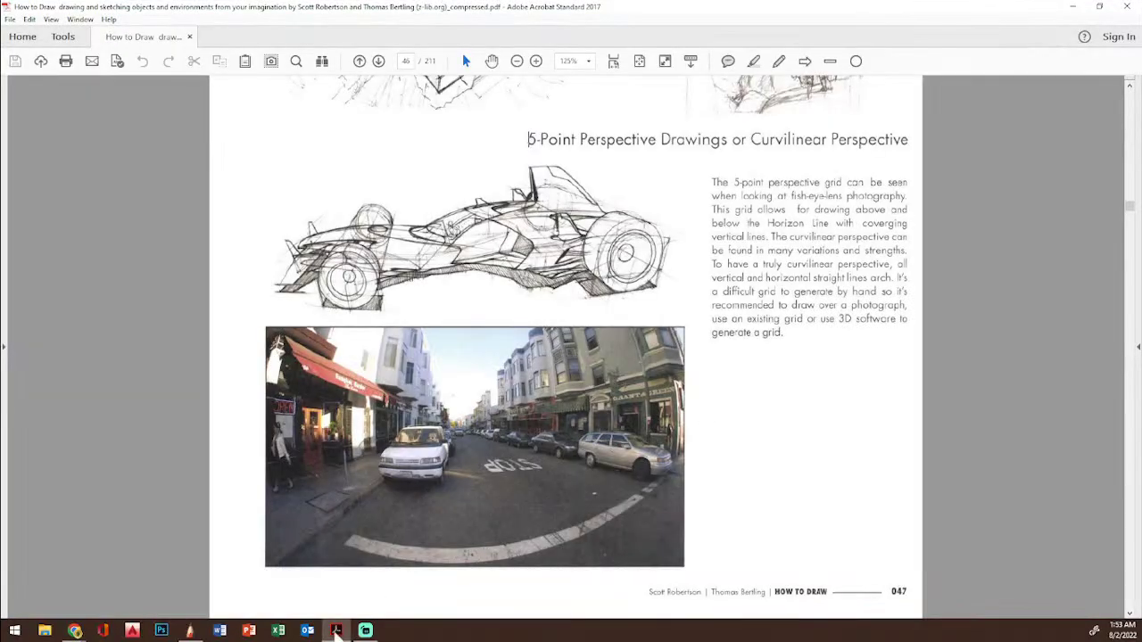
pyautogui.click(189, 630)
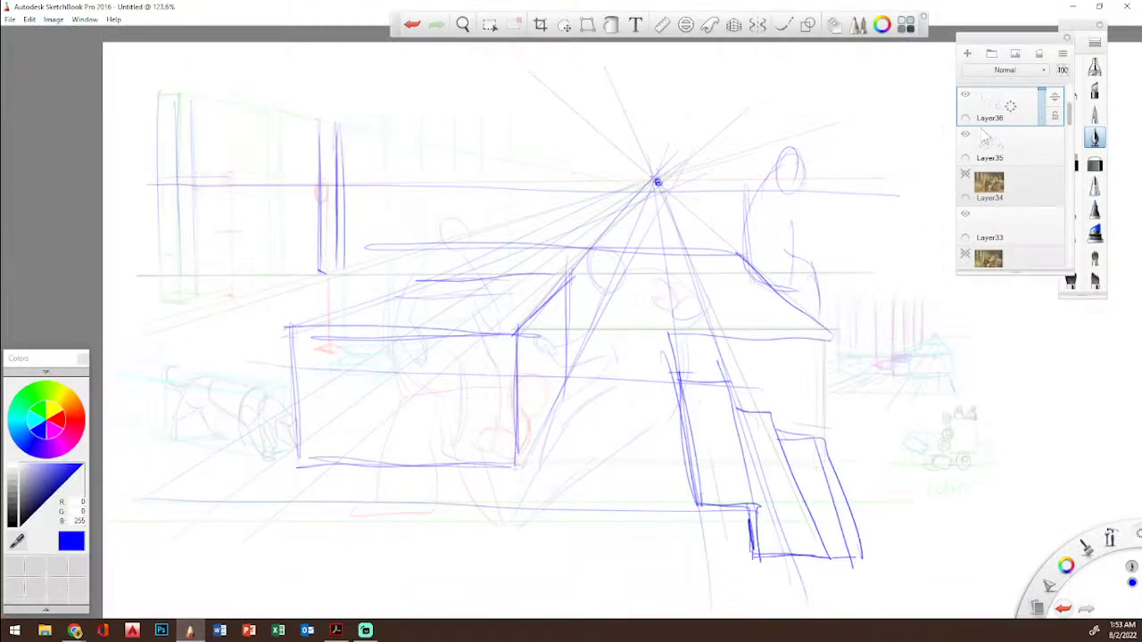
pyautogui.click(964, 95)
pyautogui.click(965, 135)
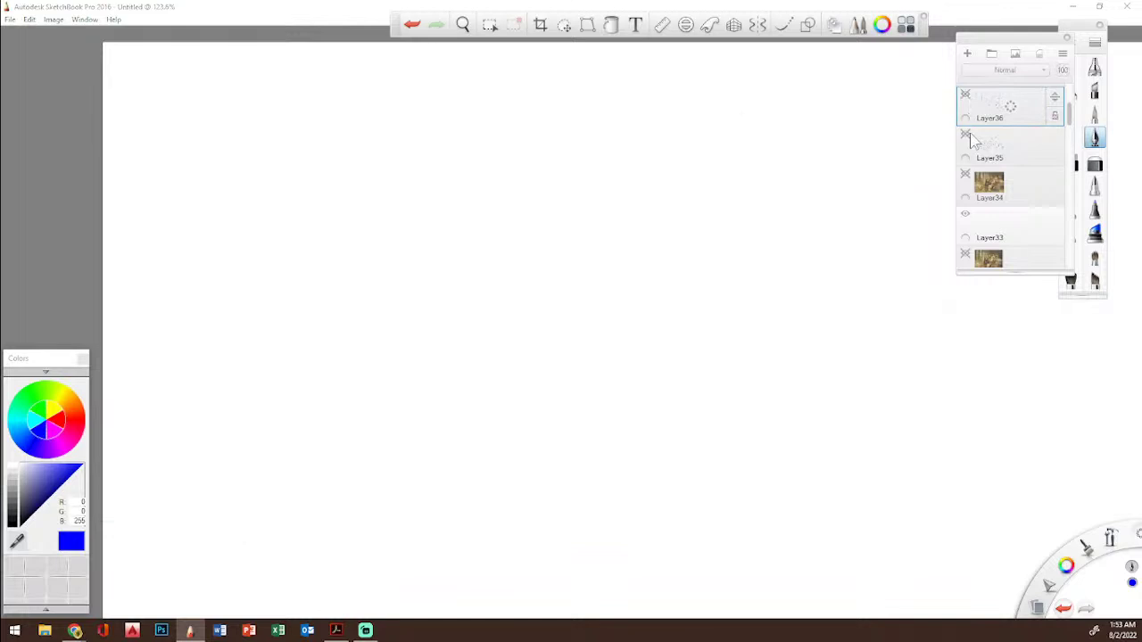
pyautogui.click(967, 54)
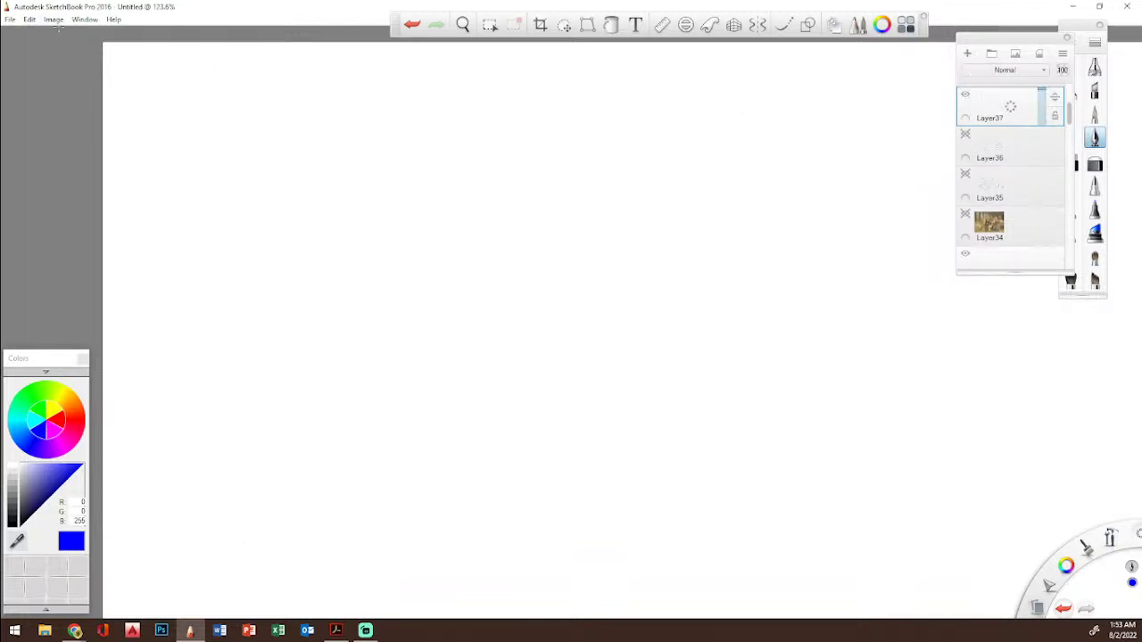
# Step: Paste the copied Nasher Museum painting and place it enlarged across the blank canvas
pyautogui.click(29, 19)
pyautogui.click(40, 102)
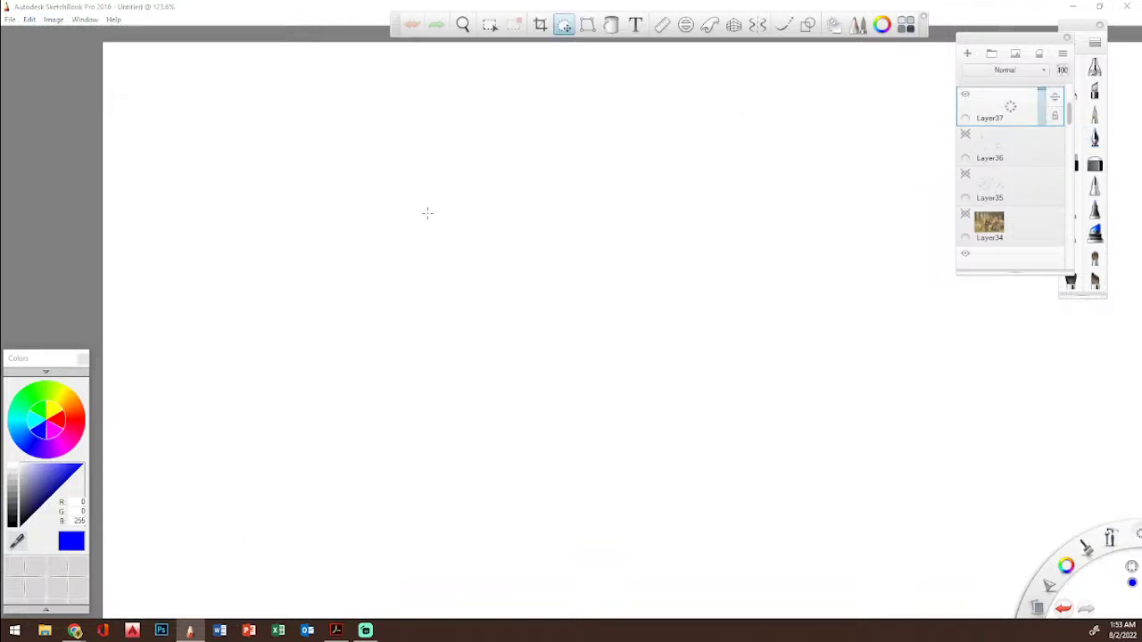
pyautogui.moveTo(605, 289)
pyautogui.mouseDown()
pyautogui.moveTo(692, 291)
pyautogui.moveTo(610, 316)
pyautogui.mouseUp()
pyautogui.click(623, 271)
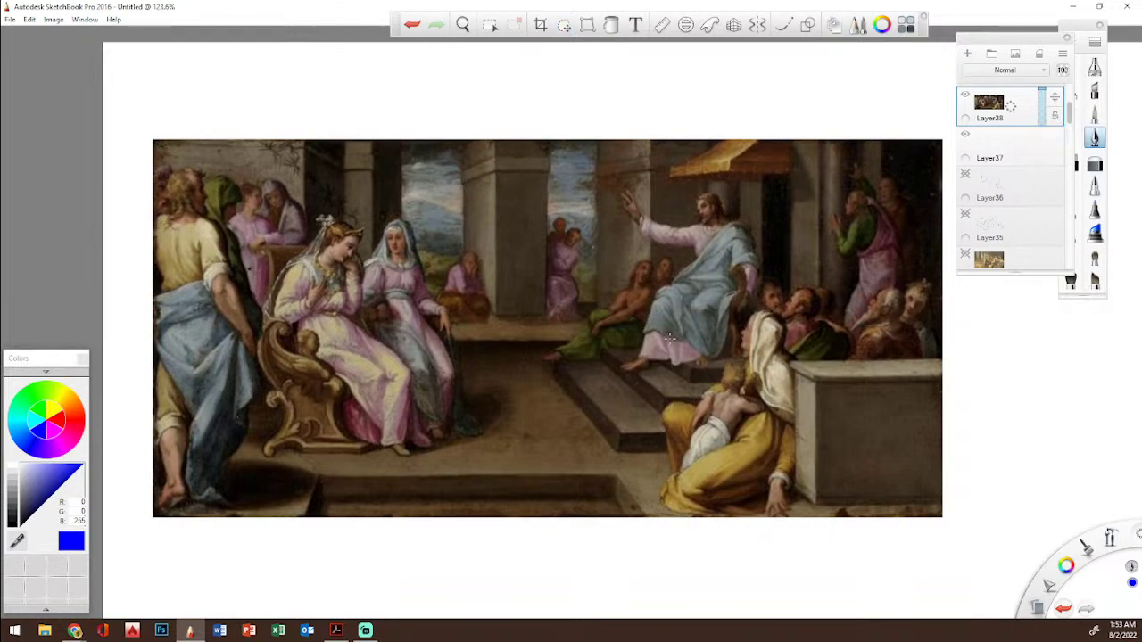
# Step: Lower the pasted painting's opacity to about 78, add a new layer above it and move the brush palette off the layer list
pyautogui.moveTo(1045, 91); pyautogui.dragTo(1041, 103)
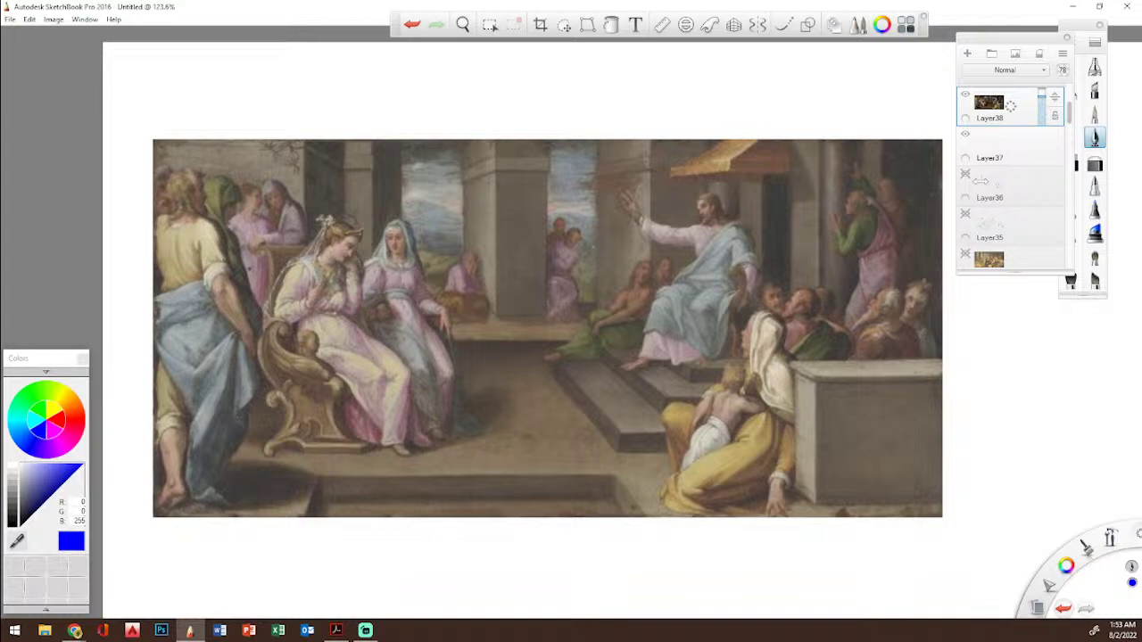
pyautogui.click(968, 54)
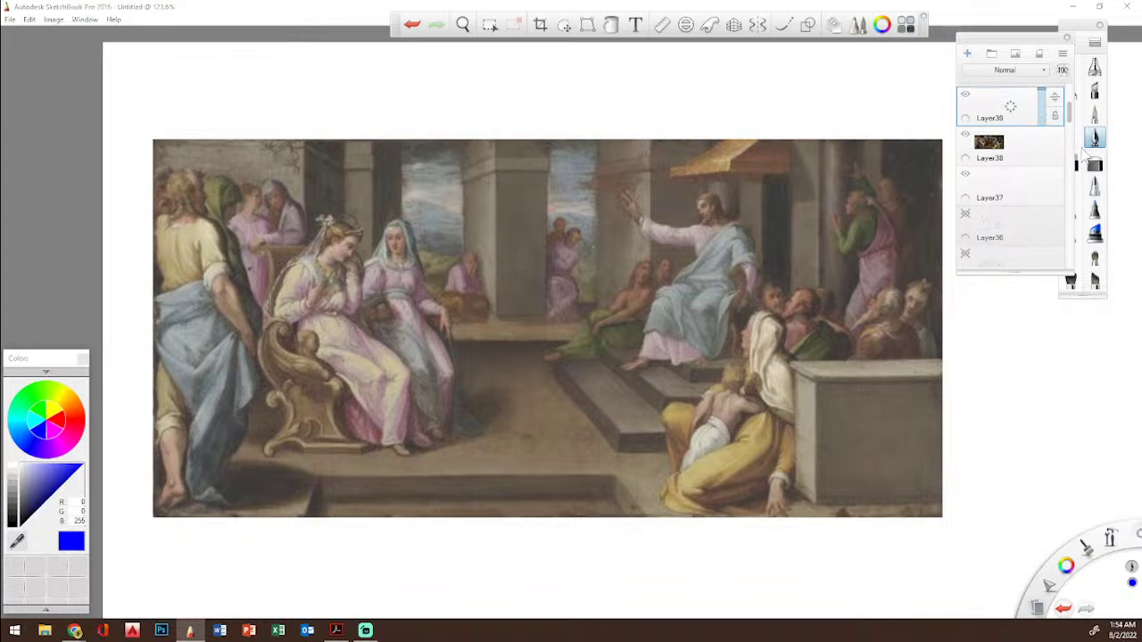
pyautogui.moveTo(1084, 35); pyautogui.dragTo(1097, 96)
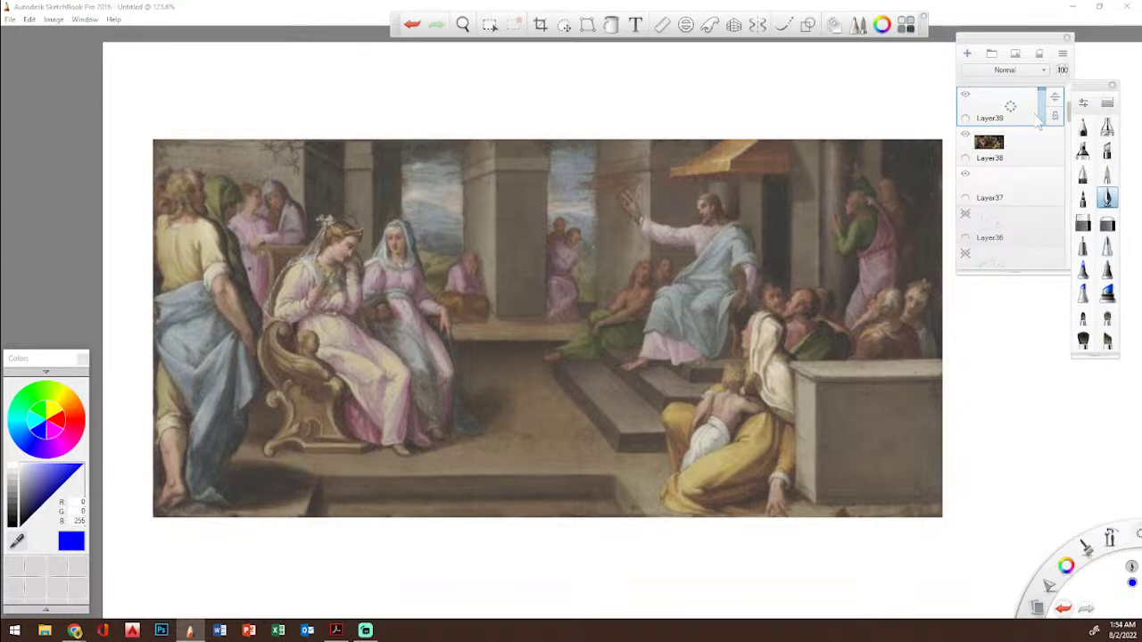
# Step: Set the brush colour to white and outline the narrow receding side face of the painting's stone block
pyautogui.click(882, 26)
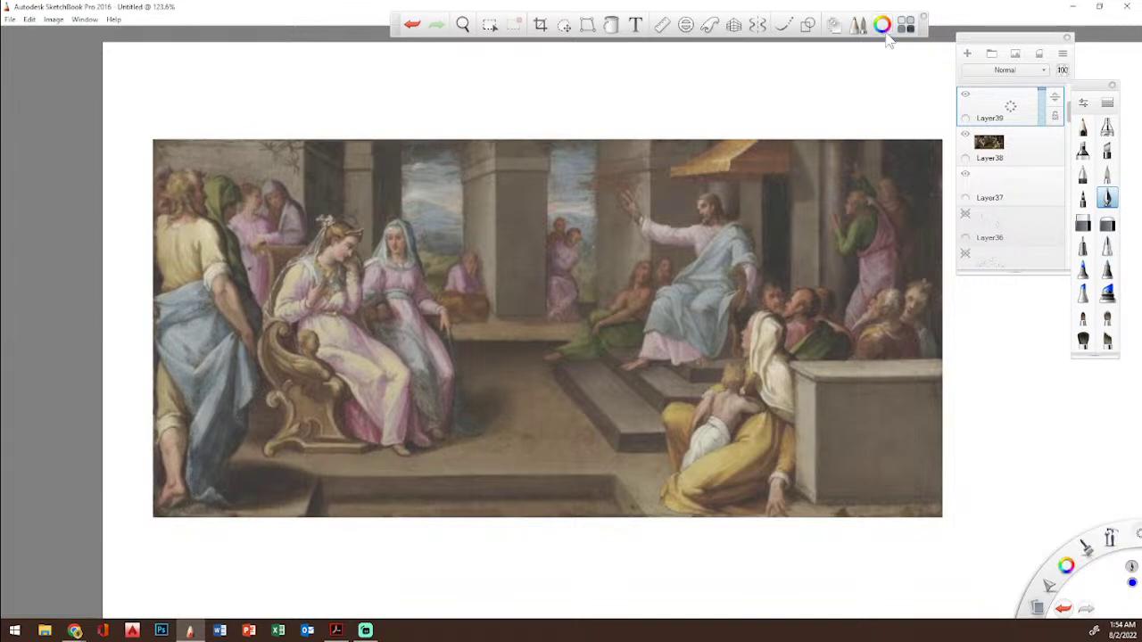
pyautogui.click(883, 29)
pyautogui.click(13, 467)
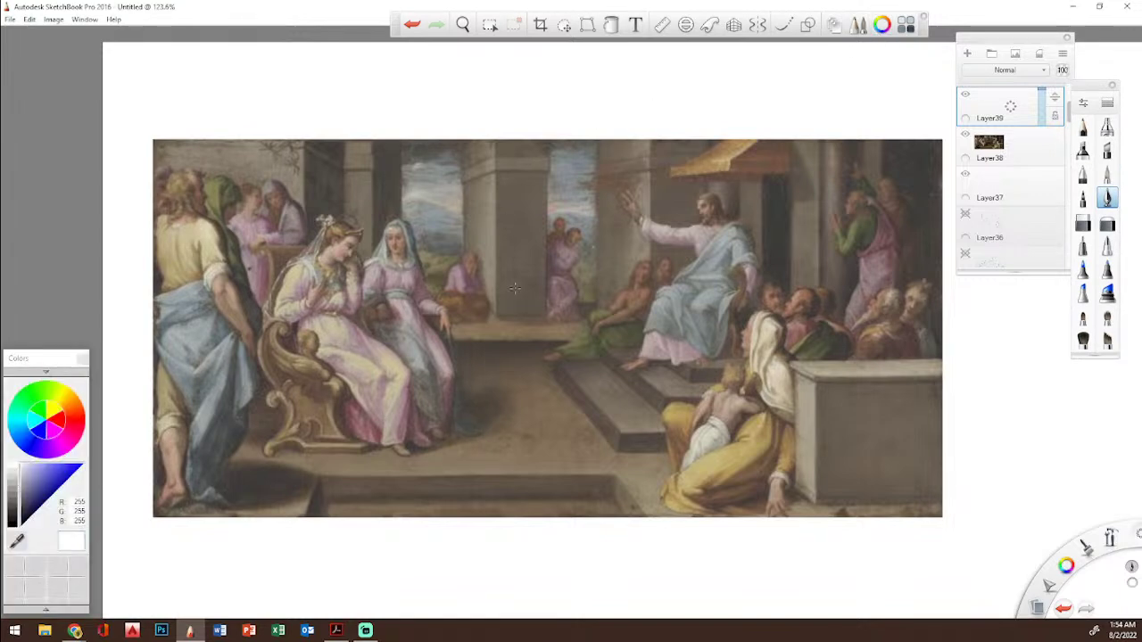
pyautogui.moveTo(797, 431); pyautogui.dragTo(794, 486)
pyautogui.moveTo(793, 385)
pyautogui.mouseDown()
pyautogui.moveTo(794, 478)
pyautogui.moveTo(815, 365)
pyautogui.moveTo(816, 502)
pyautogui.moveTo(794, 481)
pyautogui.mouseUp()
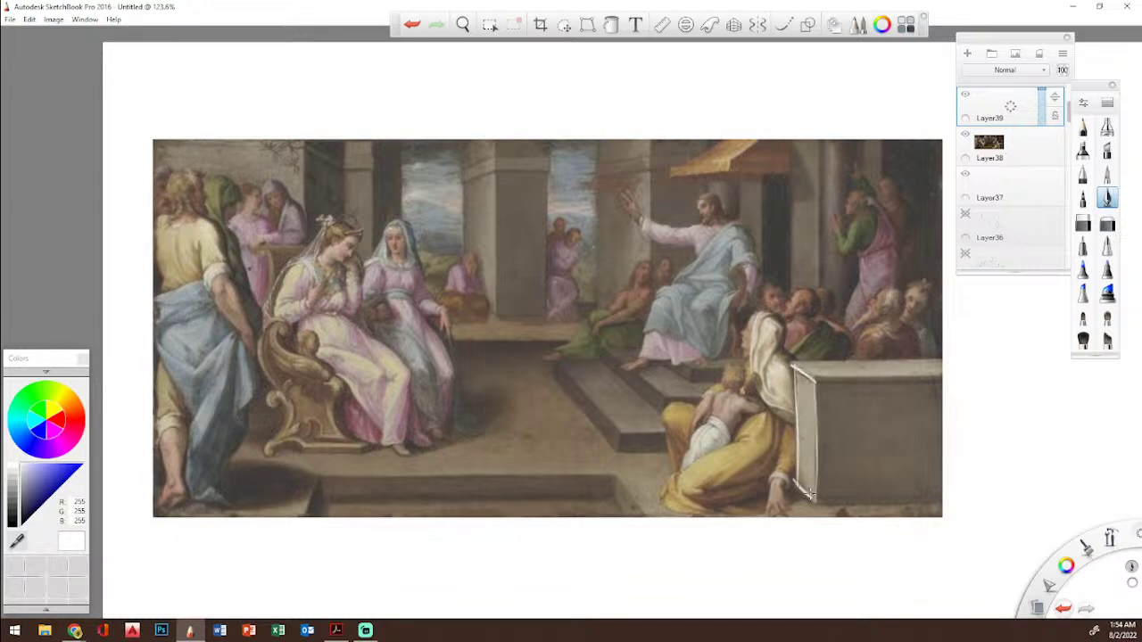
# Step: Draw white guide lines from a vanishing point on the central pillar to the stone block and trace its horizontal edges
pyautogui.moveTo(499, 234); pyautogui.dragTo(628, 337)
pyautogui.moveTo(499, 234)
pyautogui.mouseDown()
pyautogui.moveTo(791, 365)
pyautogui.moveTo(892, 361)
pyautogui.mouseUp()
pyautogui.moveTo(815, 381); pyautogui.dragTo(934, 377)
pyautogui.moveTo(790, 356); pyautogui.dragTo(942, 361)
pyautogui.moveTo(818, 382); pyautogui.dragTo(942, 377)
pyautogui.moveTo(817, 502); pyautogui.dragTo(926, 499)
pyautogui.moveTo(811, 504); pyautogui.dragTo(940, 500)
pyautogui.moveTo(806, 501); pyautogui.dragTo(940, 499)
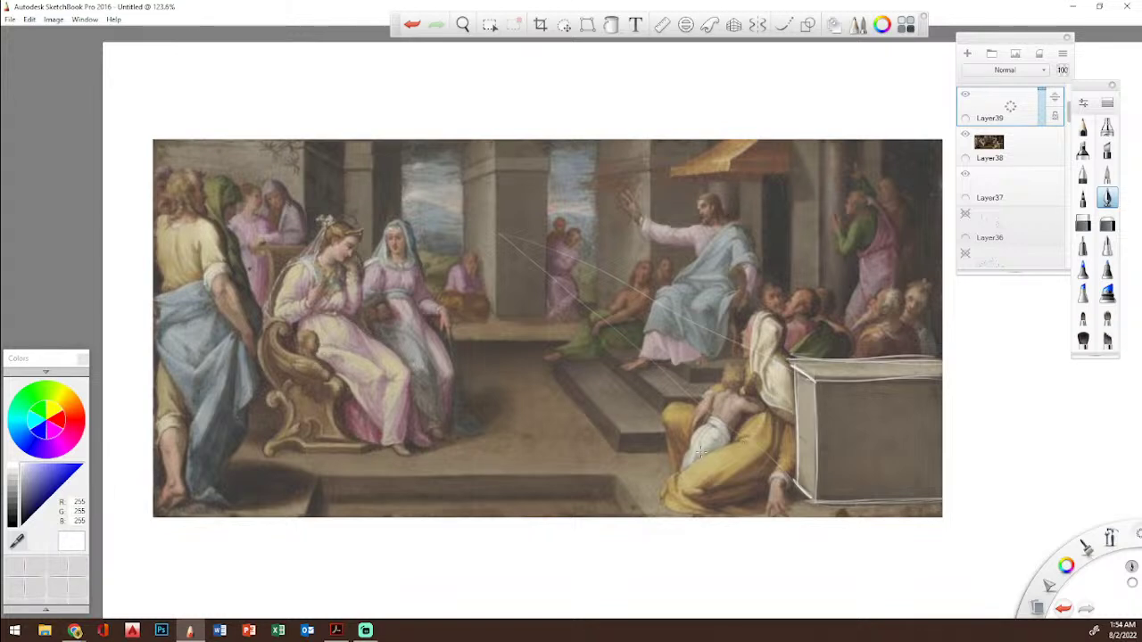
# Step: Draw white guide lines along the receding edges of the foreground and middle steps, converging up toward the central pillar
pyautogui.moveTo(617, 476)
pyautogui.mouseDown()
pyautogui.moveTo(644, 516)
pyautogui.moveTo(512, 298)
pyautogui.mouseUp()
pyautogui.moveTo(308, 509); pyautogui.dragTo(399, 206)
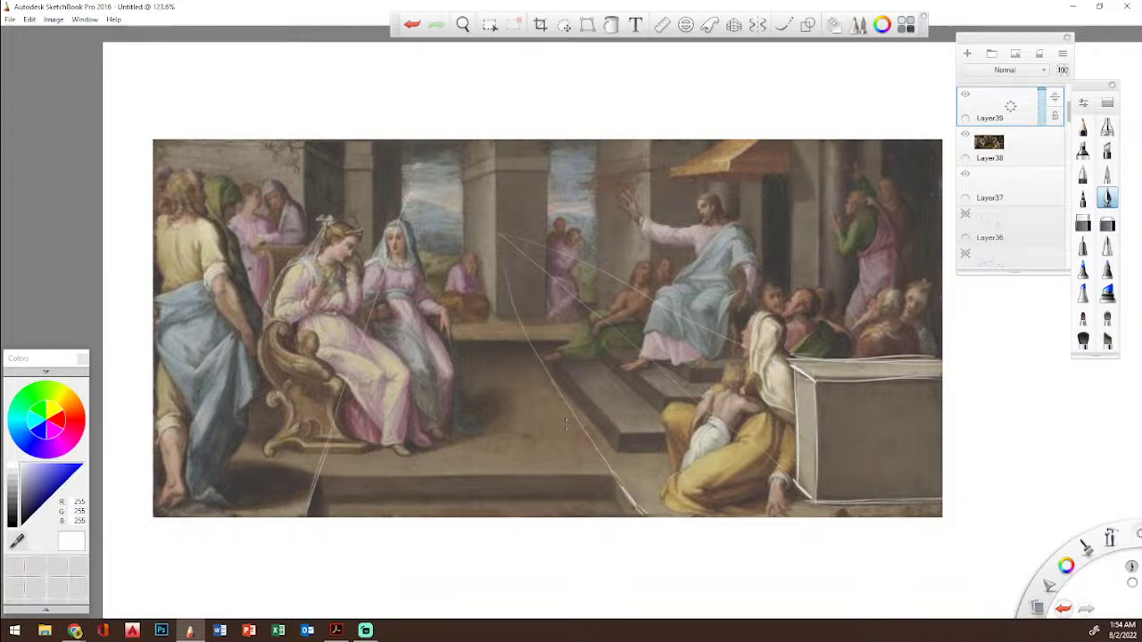
pyautogui.moveTo(555, 375); pyautogui.dragTo(500, 261)
pyautogui.moveTo(624, 435)
pyautogui.mouseDown()
pyautogui.moveTo(520, 308)
pyautogui.moveTo(585, 400)
pyautogui.mouseUp()
pyautogui.moveTo(666, 401); pyautogui.dragTo(524, 264)
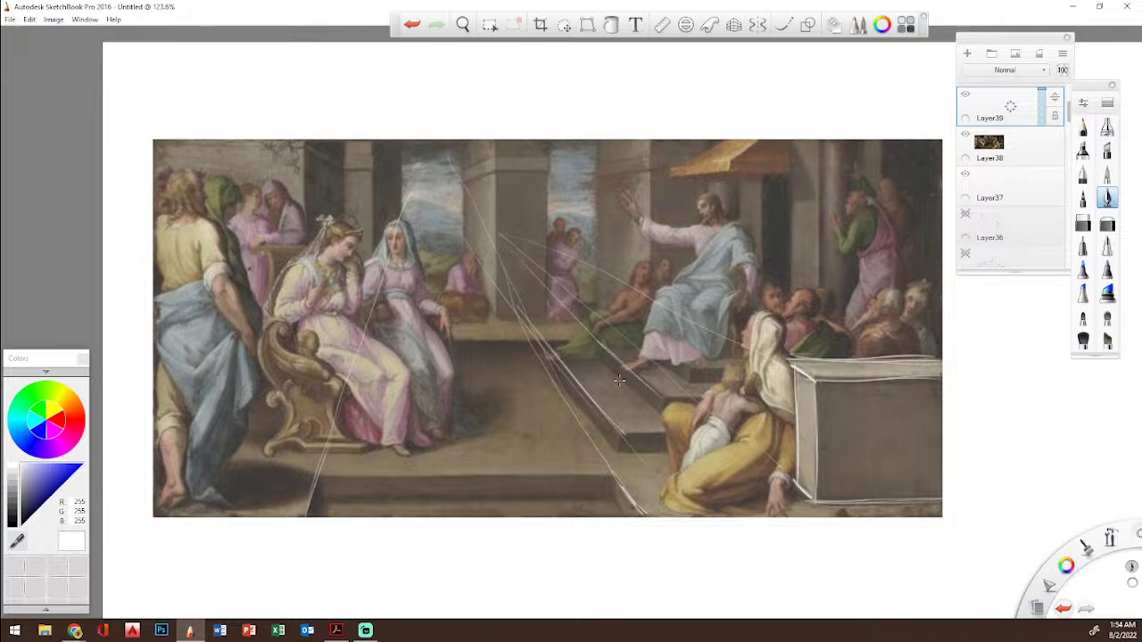
pyautogui.moveTo(684, 375)
pyautogui.mouseDown()
pyautogui.moveTo(504, 236)
pyautogui.moveTo(642, 340)
pyautogui.mouseUp()
pyautogui.moveTo(575, 284); pyautogui.dragTo(690, 369)
pyautogui.moveTo(526, 252)
pyautogui.mouseDown()
pyautogui.moveTo(679, 385)
pyautogui.moveTo(599, 301)
pyautogui.moveTo(574, 296)
pyautogui.moveTo(459, 195)
pyautogui.mouseUp()
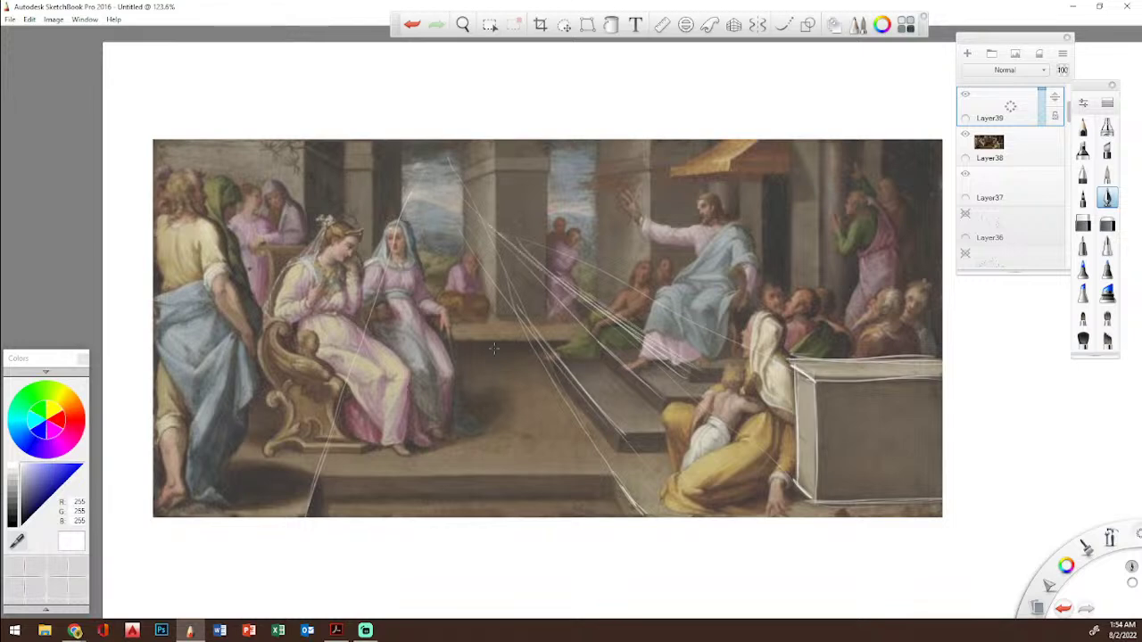
# Step: Draw a white horizon line across the painting at the preaching figure's head height and trace the horizontal edges of the steps
pyautogui.moveTo(492, 314)
pyautogui.mouseDown()
pyautogui.moveTo(528, 315)
pyautogui.moveTo(491, 234)
pyautogui.moveTo(492, 167)
pyautogui.moveTo(365, 217)
pyautogui.moveTo(268, 216)
pyautogui.moveTo(304, 206)
pyautogui.moveTo(801, 207)
pyautogui.mouseUp()
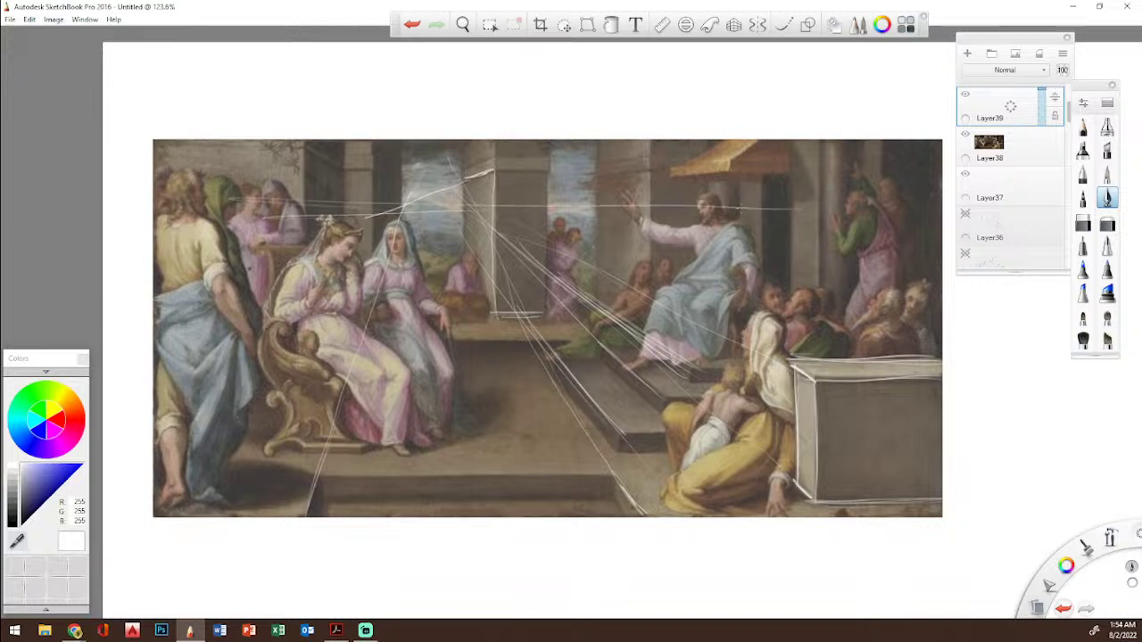
pyautogui.moveTo(705, 206)
pyautogui.mouseDown()
pyautogui.moveTo(143, 209)
pyautogui.moveTo(173, 218)
pyautogui.moveTo(144, 214)
pyautogui.moveTo(944, 214)
pyautogui.mouseUp()
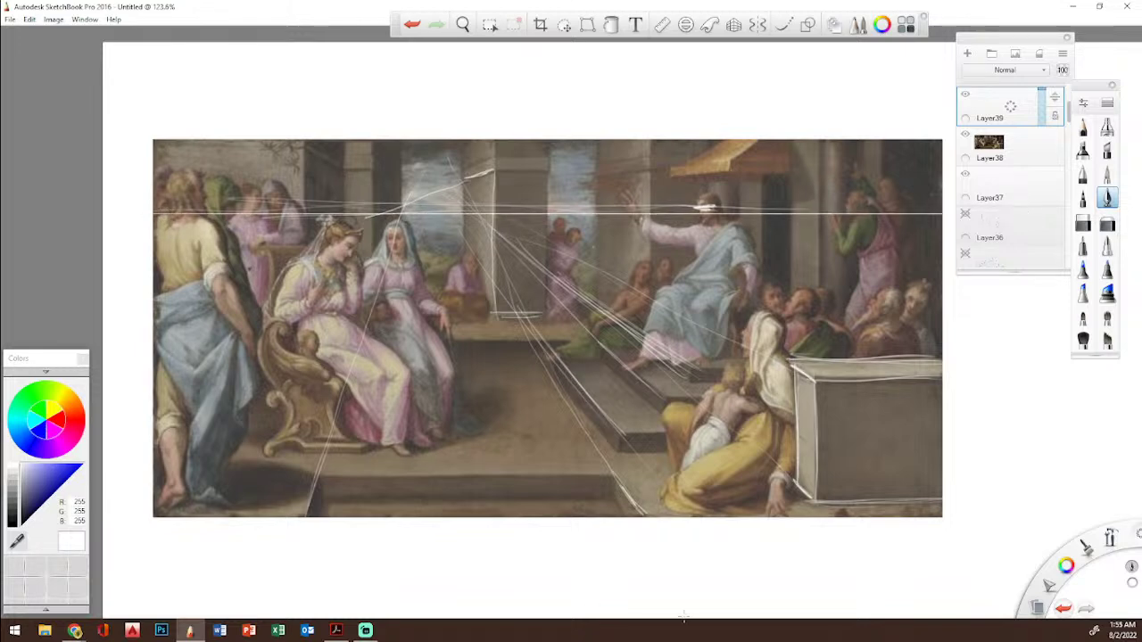
pyautogui.moveTo(334, 312); pyautogui.dragTo(621, 295)
pyautogui.moveTo(326, 509)
pyautogui.mouseDown()
pyautogui.moveTo(320, 469)
pyautogui.moveTo(328, 498)
pyautogui.moveTo(326, 476)
pyautogui.moveTo(615, 474)
pyautogui.moveTo(635, 516)
pyautogui.mouseUp()
pyautogui.moveTo(340, 495)
pyautogui.mouseDown()
pyautogui.moveTo(599, 492)
pyautogui.moveTo(620, 474)
pyautogui.mouseUp()
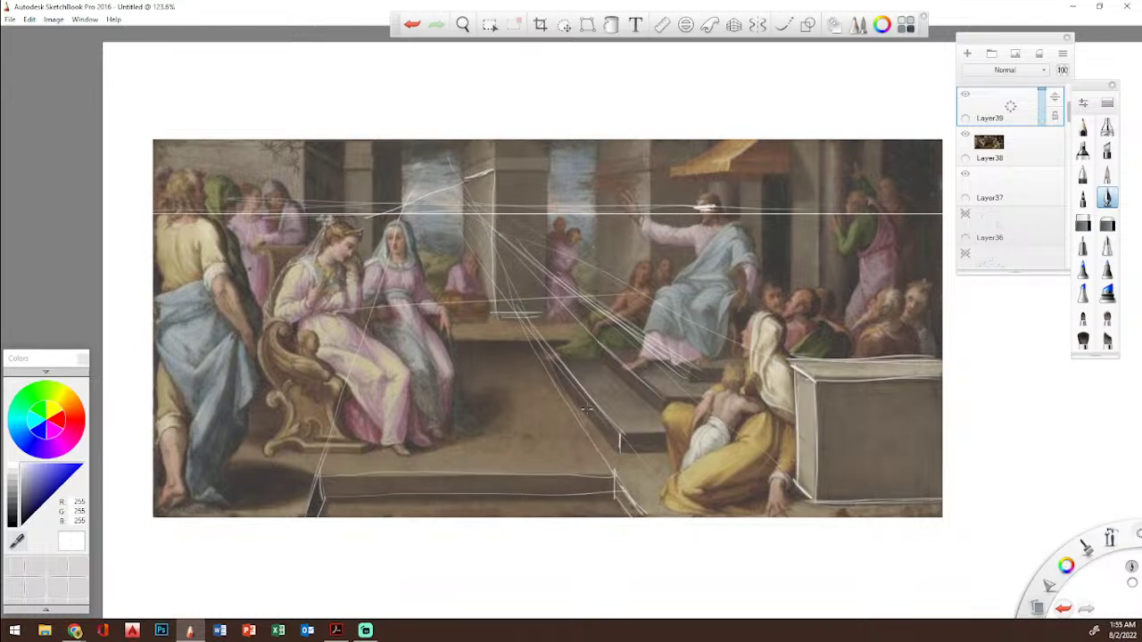
pyautogui.moveTo(660, 421)
pyautogui.mouseDown()
pyautogui.moveTo(688, 363)
pyautogui.moveTo(735, 344)
pyautogui.moveTo(855, 355)
pyautogui.mouseUp()
pyautogui.moveTo(689, 366); pyautogui.dragTo(807, 376)
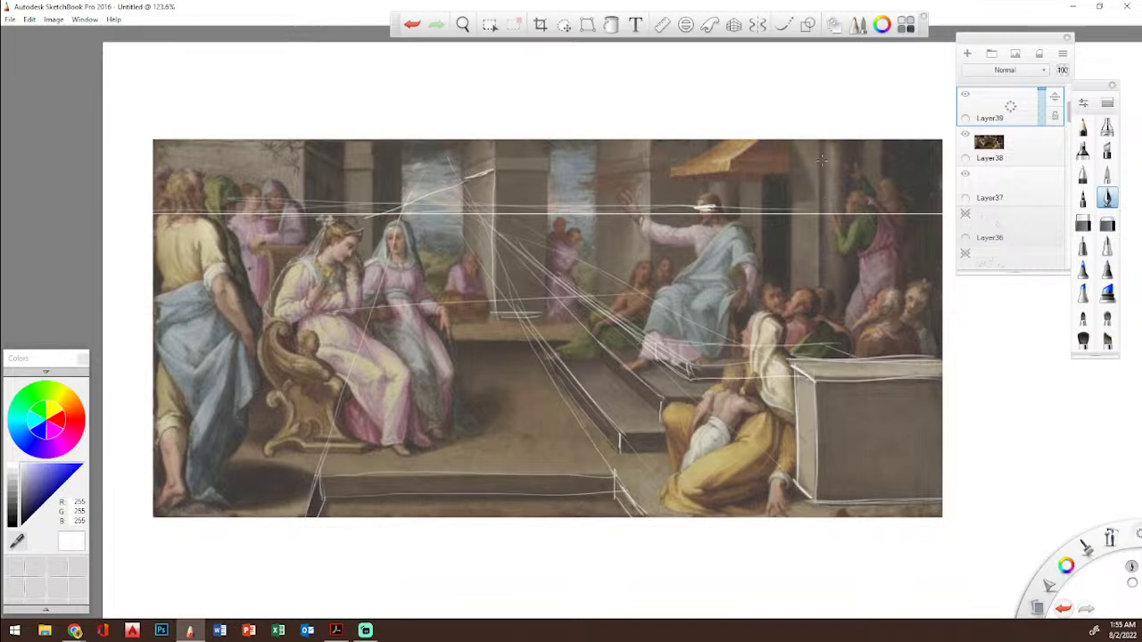
# Step: Trace the vertical edges of the background columns on both sides of the painting and the lower edge of the orange canopy
pyautogui.moveTo(823, 154)
pyautogui.mouseDown()
pyautogui.moveTo(826, 320)
pyautogui.moveTo(861, 312)
pyautogui.mouseUp()
pyautogui.moveTo(828, 348); pyautogui.dragTo(858, 345)
pyautogui.moveTo(761, 193)
pyautogui.mouseDown()
pyautogui.moveTo(764, 308)
pyautogui.moveTo(783, 342)
pyautogui.mouseUp()
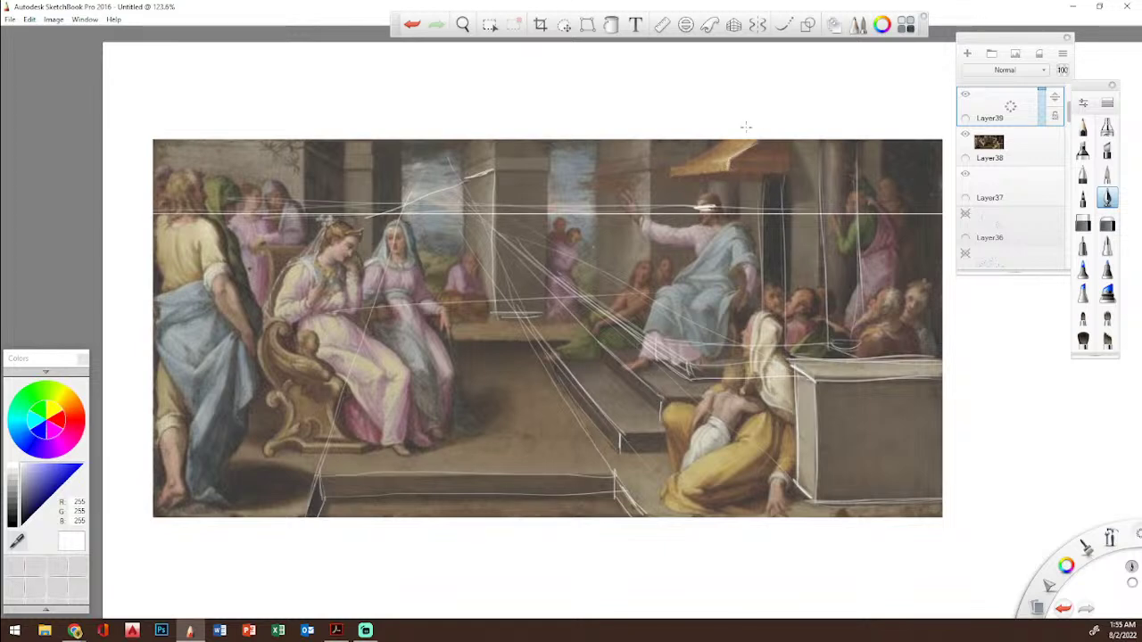
pyautogui.moveTo(673, 164)
pyautogui.mouseDown()
pyautogui.moveTo(738, 160)
pyautogui.moveTo(759, 141)
pyautogui.moveTo(729, 166)
pyautogui.moveTo(763, 168)
pyautogui.mouseUp()
pyautogui.moveTo(648, 150); pyautogui.dragTo(650, 312)
pyautogui.moveTo(592, 145); pyautogui.dragTo(600, 299)
pyautogui.moveTo(377, 156); pyautogui.dragTo(375, 311)
pyautogui.moveTo(403, 127); pyautogui.dragTo(403, 264)
pyautogui.moveTo(342, 139); pyautogui.dragTo(344, 272)
pyautogui.moveTo(309, 150); pyautogui.dragTo(309, 261)
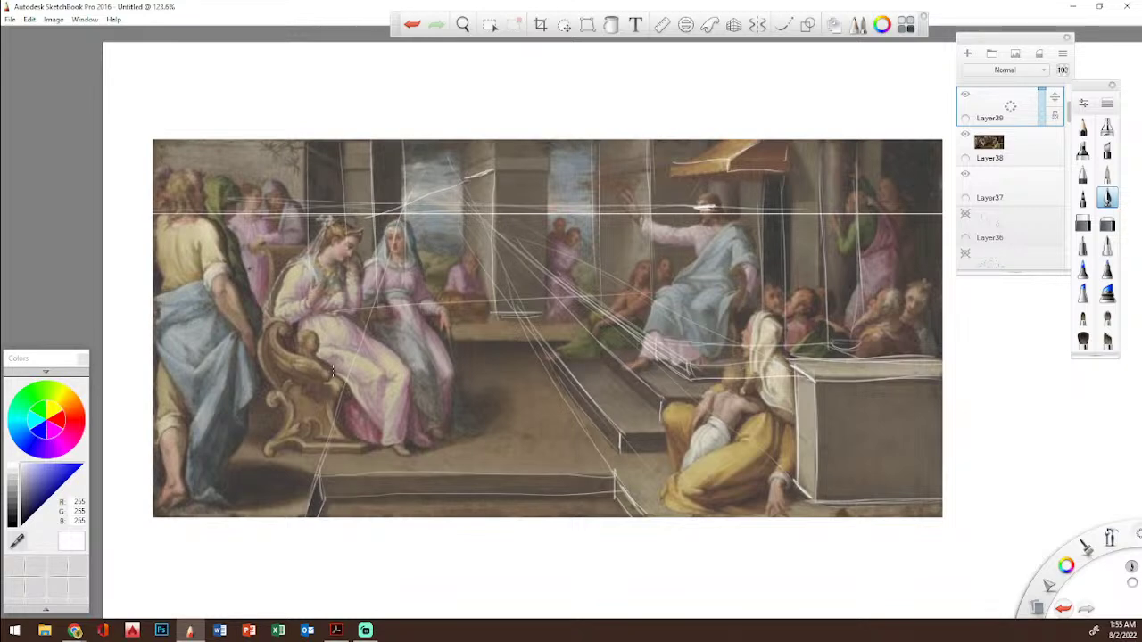
# Step: Outline the two women's carved seat as a rounded form with an elliptical top and add a raised backrest behind the front woman
pyautogui.moveTo(333, 423)
pyautogui.mouseDown()
pyautogui.moveTo(287, 331)
pyautogui.moveTo(335, 357)
pyautogui.mouseUp()
pyautogui.moveTo(278, 331)
pyautogui.mouseDown()
pyautogui.moveTo(368, 317)
pyautogui.moveTo(449, 334)
pyautogui.mouseUp()
pyautogui.moveTo(342, 378)
pyautogui.mouseDown()
pyautogui.moveTo(275, 361)
pyautogui.moveTo(271, 335)
pyautogui.moveTo(356, 315)
pyautogui.moveTo(441, 338)
pyautogui.moveTo(429, 350)
pyautogui.moveTo(279, 368)
pyautogui.moveTo(332, 375)
pyautogui.moveTo(343, 414)
pyautogui.mouseUp()
pyautogui.moveTo(268, 344)
pyautogui.mouseDown()
pyautogui.moveTo(280, 449)
pyautogui.moveTo(369, 436)
pyautogui.moveTo(363, 450)
pyautogui.moveTo(448, 424)
pyautogui.moveTo(446, 336)
pyautogui.mouseUp()
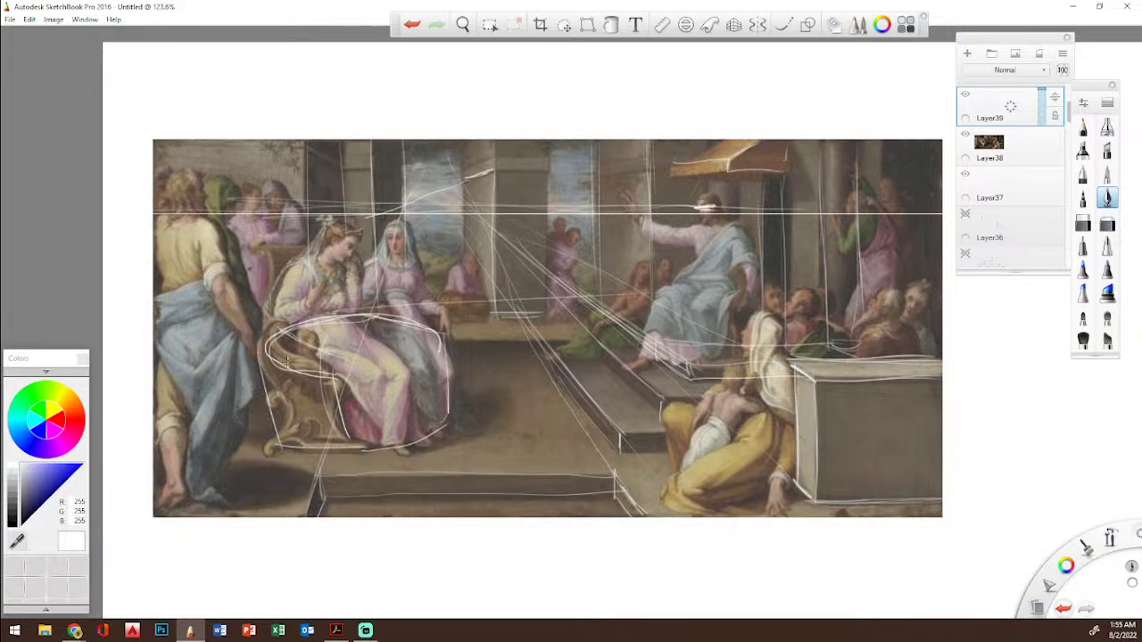
pyautogui.moveTo(259, 248); pyautogui.dragTo(279, 335)
pyautogui.moveTo(268, 278)
pyautogui.mouseDown()
pyautogui.moveTo(328, 250)
pyautogui.moveTo(373, 298)
pyautogui.mouseUp()
pyautogui.moveTo(353, 240); pyautogui.dragTo(374, 318)
pyautogui.moveTo(259, 261); pyautogui.dragTo(270, 348)
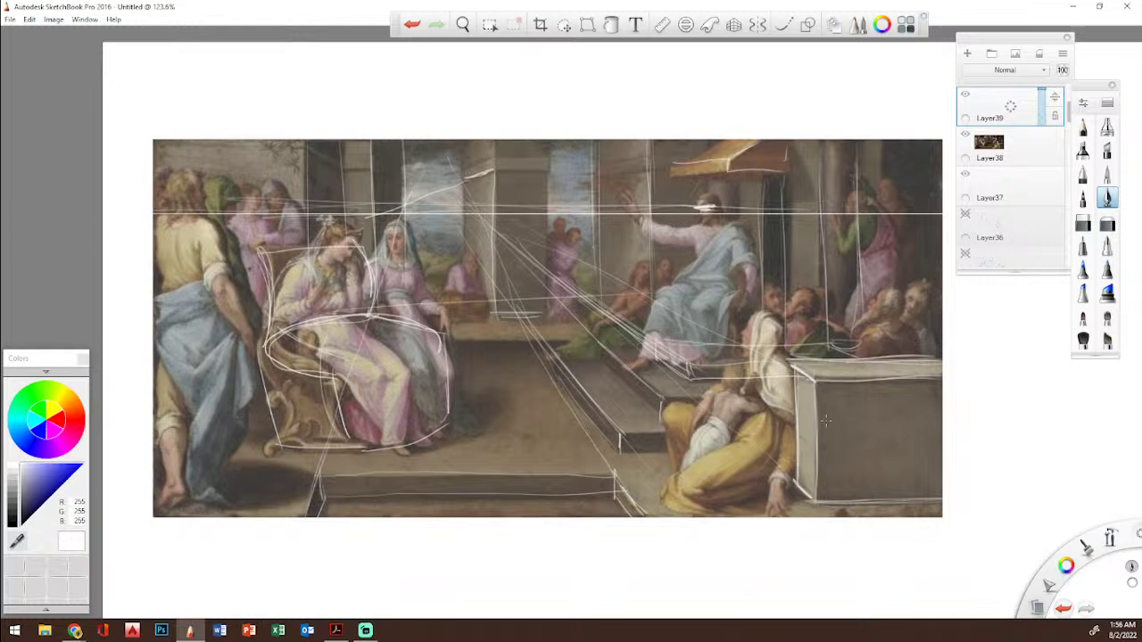
# Step: Hatch the front face of the stone block with diagonal strokes and mark the open floor beside the steps
pyautogui.moveTo(828, 487); pyautogui.dragTo(844, 502)
pyautogui.moveTo(819, 451); pyautogui.dragTo(852, 486)
pyautogui.moveTo(835, 421); pyautogui.dragTo(867, 461)
pyautogui.moveTo(881, 429); pyautogui.dragTo(918, 466)
pyautogui.moveTo(522, 373); pyautogui.dragTo(528, 396)
# Step: Retrace the vertical edges of the columns behind the seated women, extending them down toward the seat
pyautogui.moveTo(299, 141); pyautogui.dragTo(305, 276)
pyautogui.moveTo(339, 149); pyautogui.dragTo(347, 290)
pyautogui.moveTo(371, 163); pyautogui.dragTo(372, 257)
pyautogui.moveTo(310, 171); pyautogui.dragTo(309, 322)
pyautogui.moveTo(304, 214); pyautogui.dragTo(306, 305)
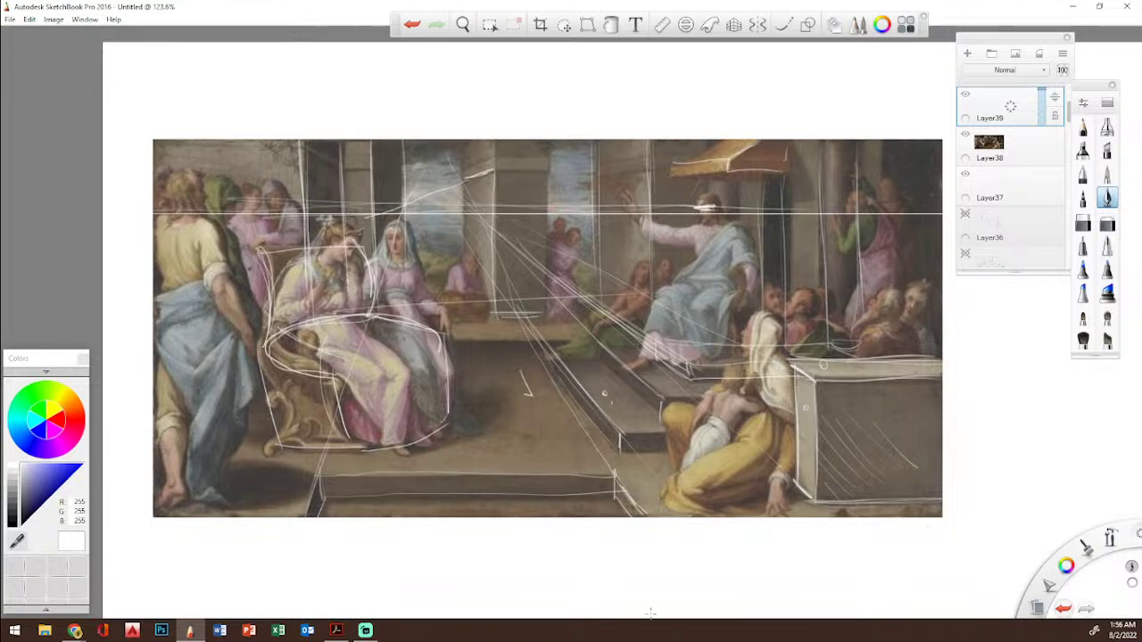
# Step: Draw horizontal white lines along the rear platform's edge and extend one across the seated women
pyautogui.moveTo(441, 338); pyautogui.dragTo(599, 337)
pyautogui.moveTo(455, 345); pyautogui.dragTo(601, 345)
pyautogui.moveTo(476, 352); pyautogui.dragTo(603, 351)
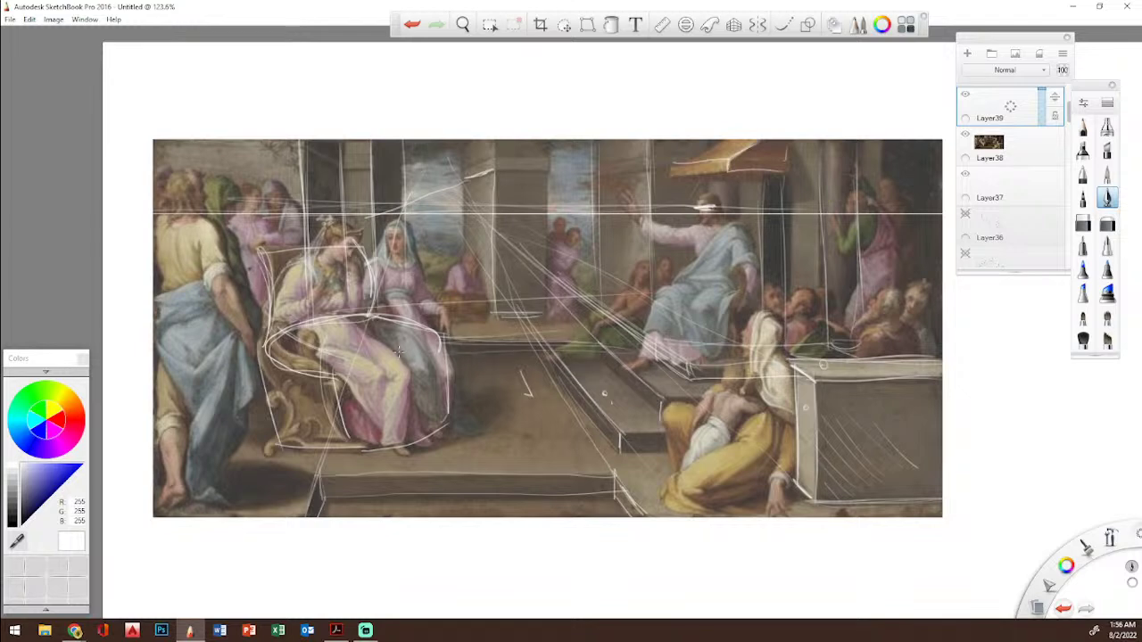
pyautogui.moveTo(258, 341); pyautogui.dragTo(628, 335)
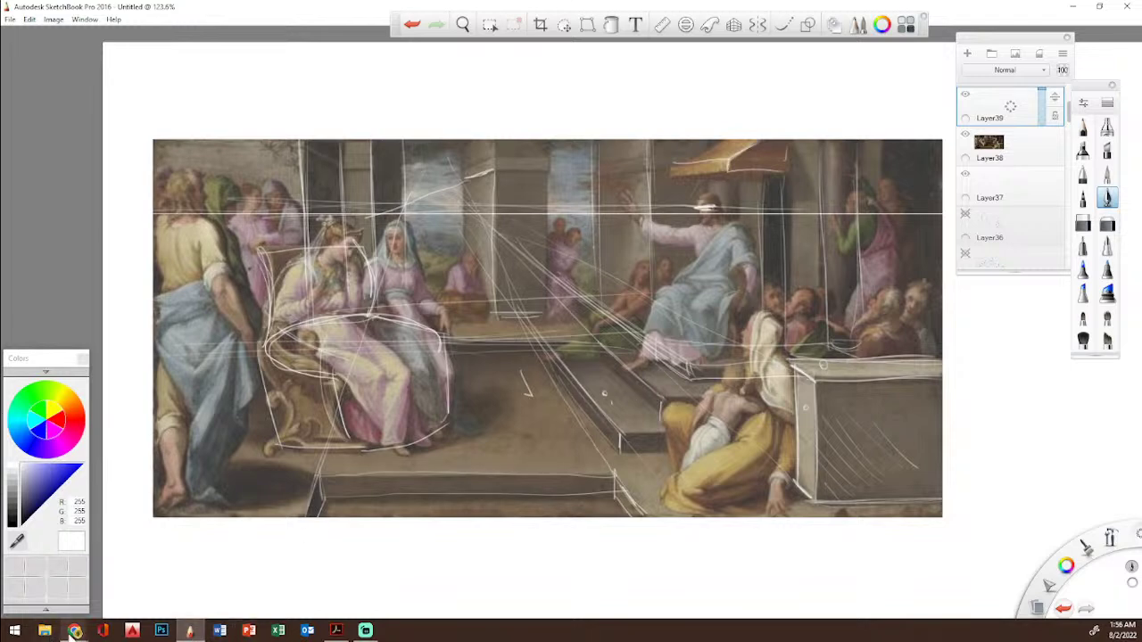
# Step: Switch to Chrome and preview the Penitent Mary Magdalene result and two related versions among the image results
pyautogui.moveTo(74, 631)
pyautogui.click(189, 583)
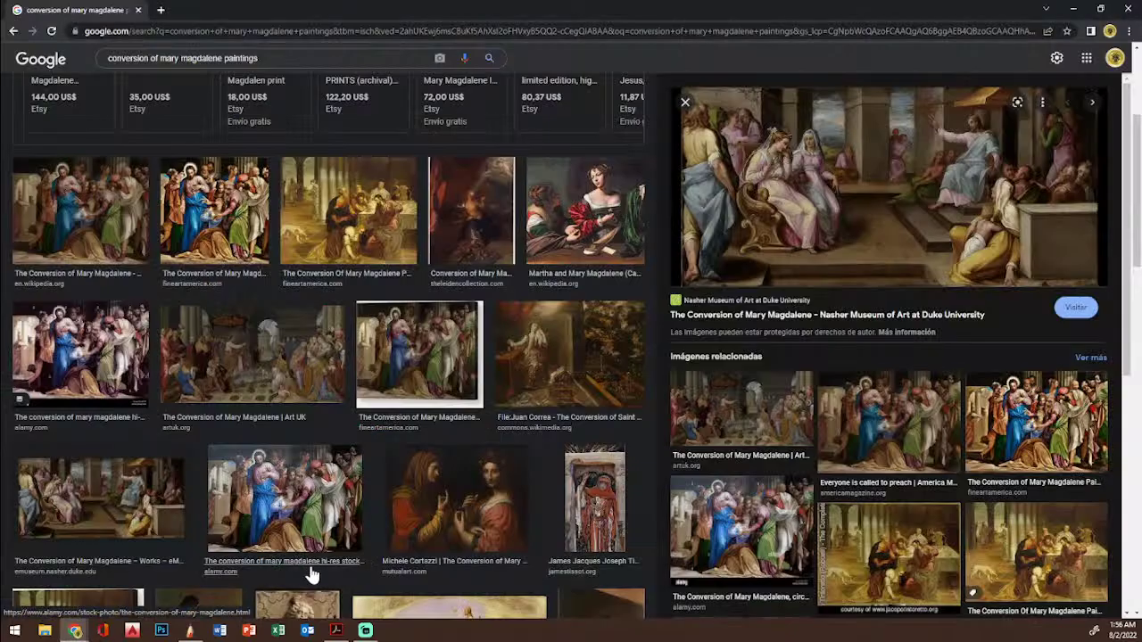
pyautogui.scroll(-3, 638, 437)
pyautogui.scroll(-3, 639, 437)
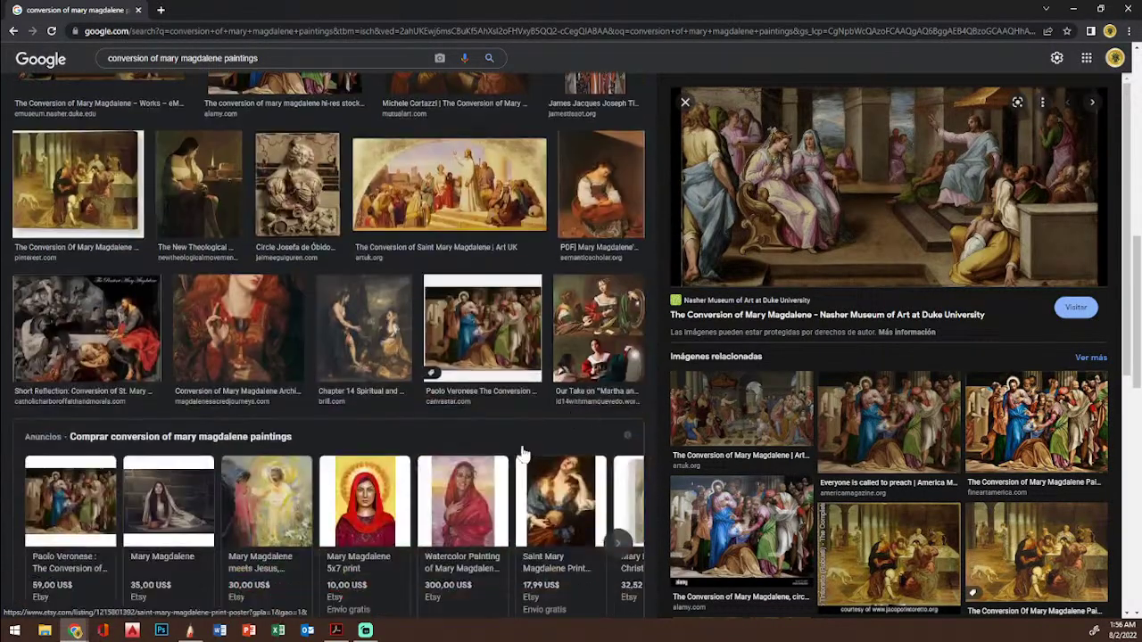
pyautogui.click(107, 330)
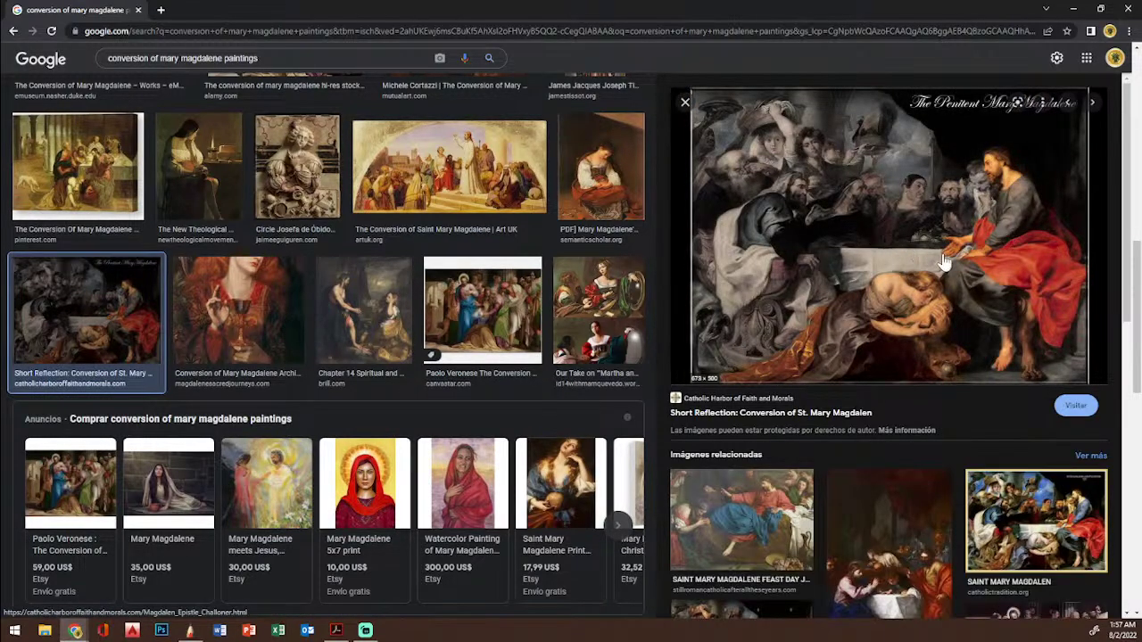
pyautogui.click(1059, 510)
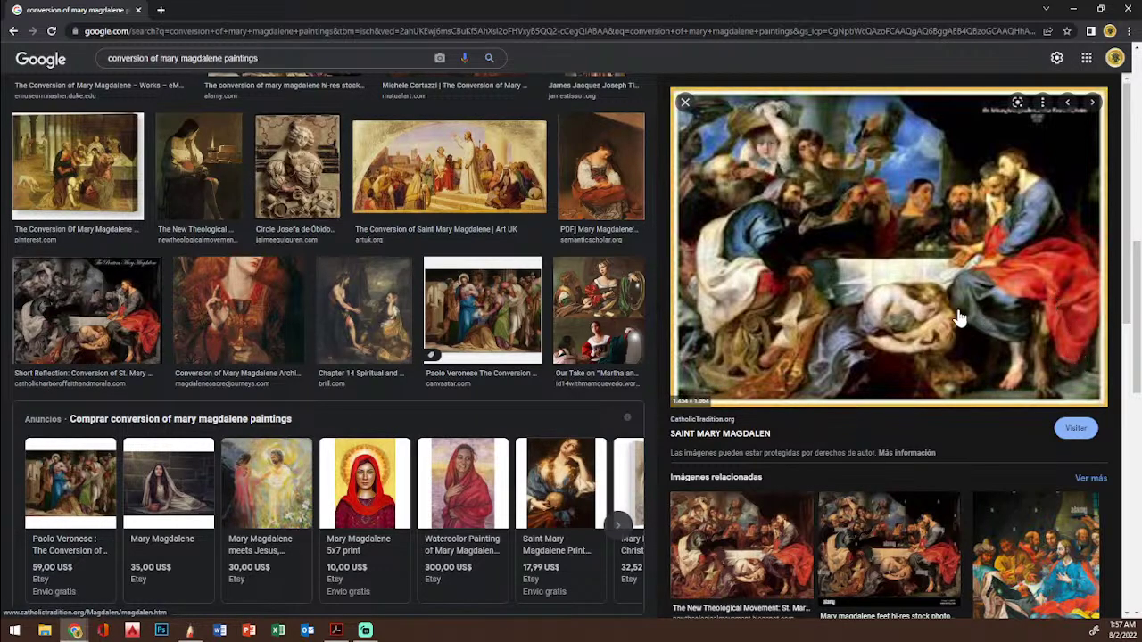
pyautogui.click(711, 557)
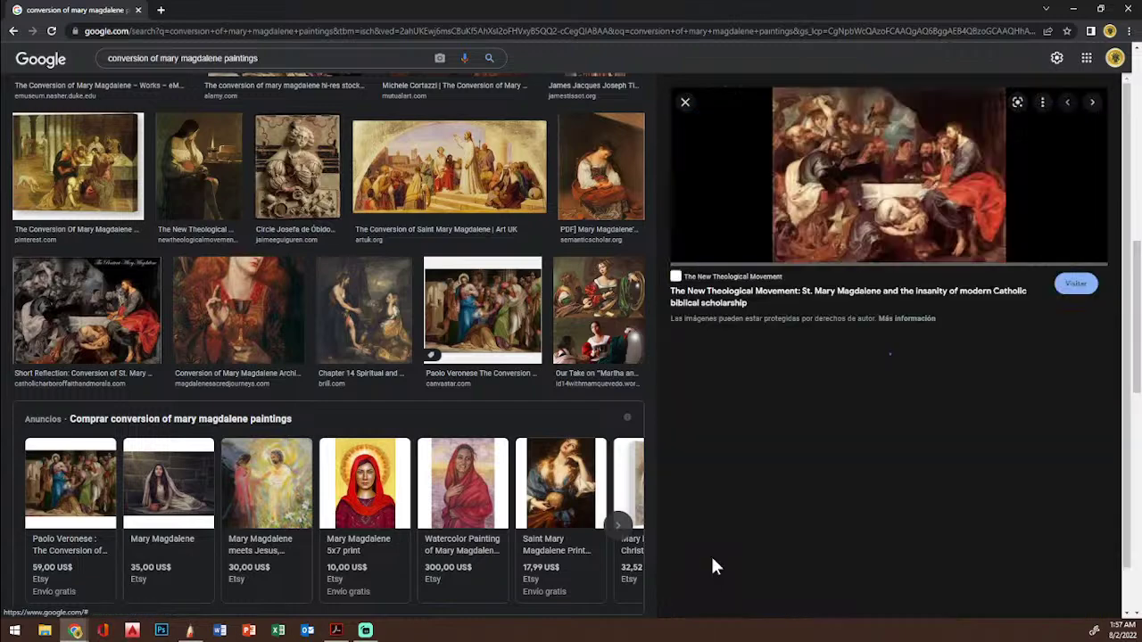
# Step: Preview the related paintings of Mary Magdalene anointing Christ's feet, including the French School, Sebastiano Ricci and Poussin versions
pyautogui.click(877, 473)
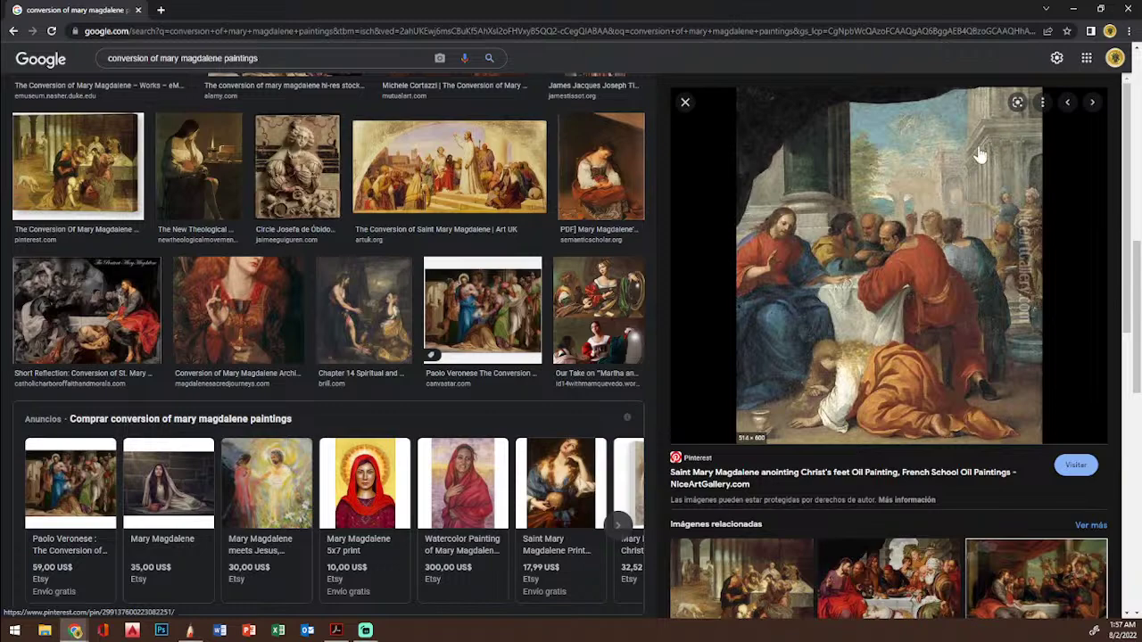
pyautogui.scroll(-3, 819, 335)
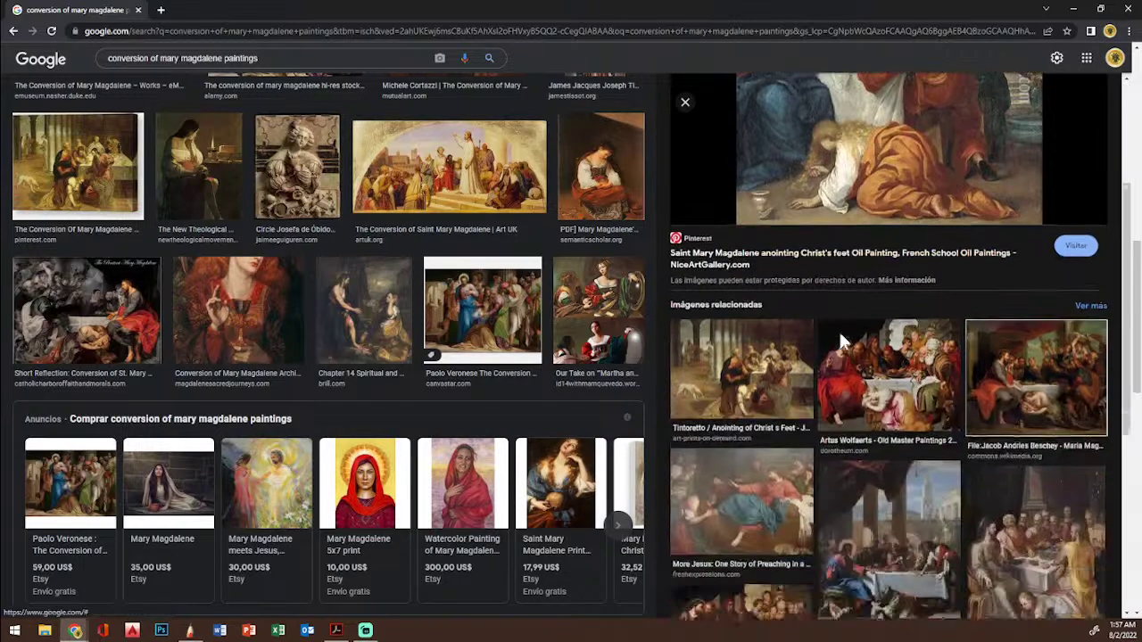
pyautogui.scroll(-3, 840, 341)
pyautogui.click(899, 314)
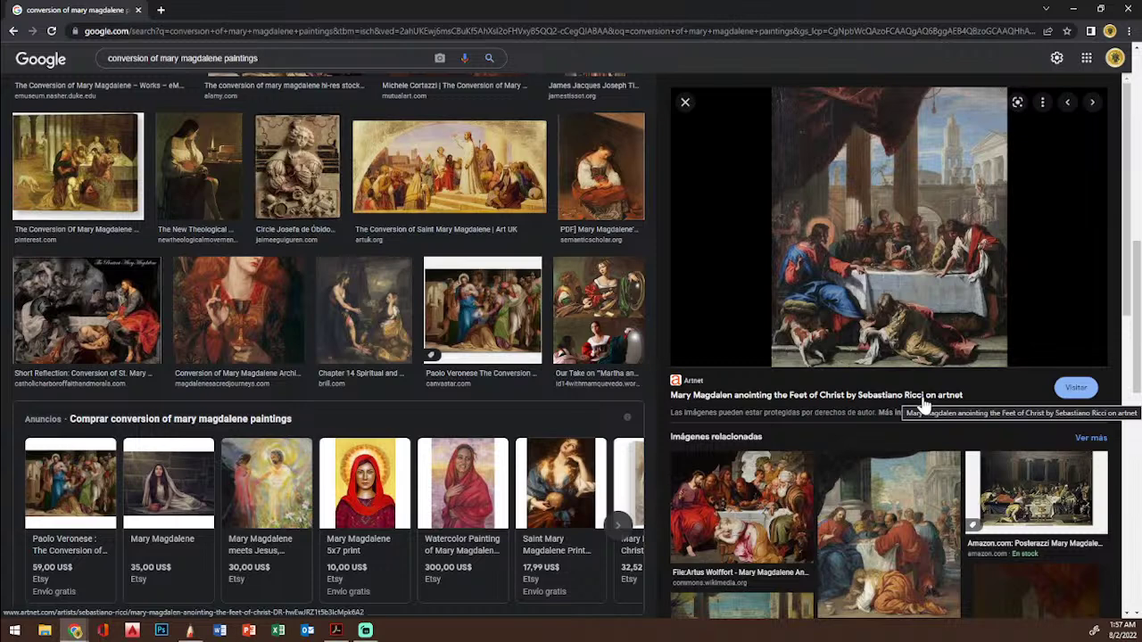
pyautogui.click(1059, 505)
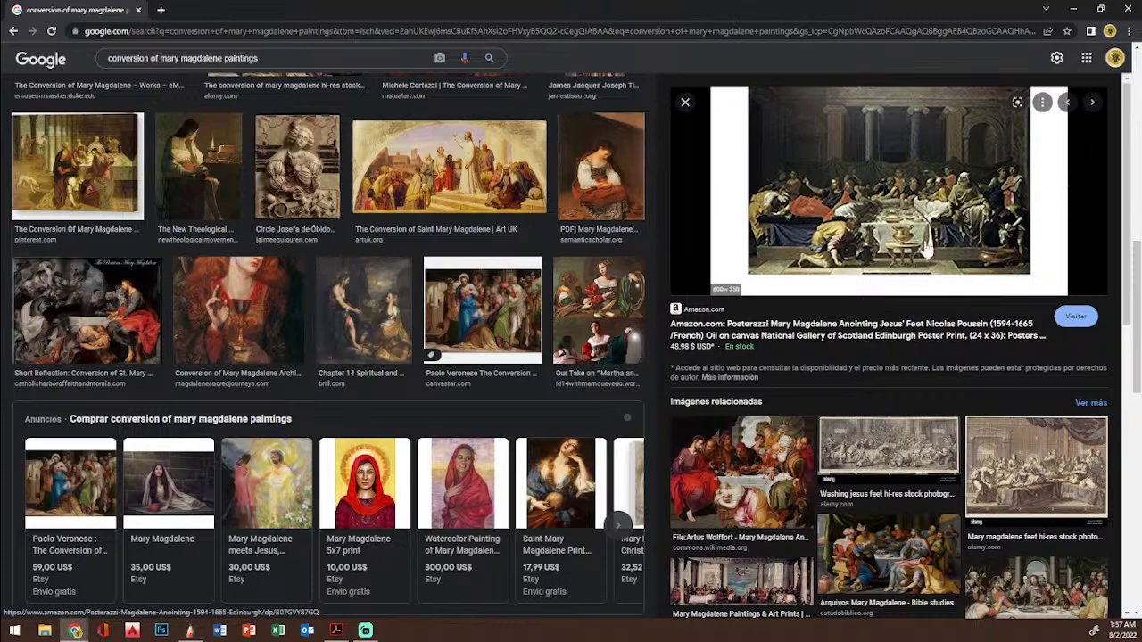
pyautogui.click(769, 478)
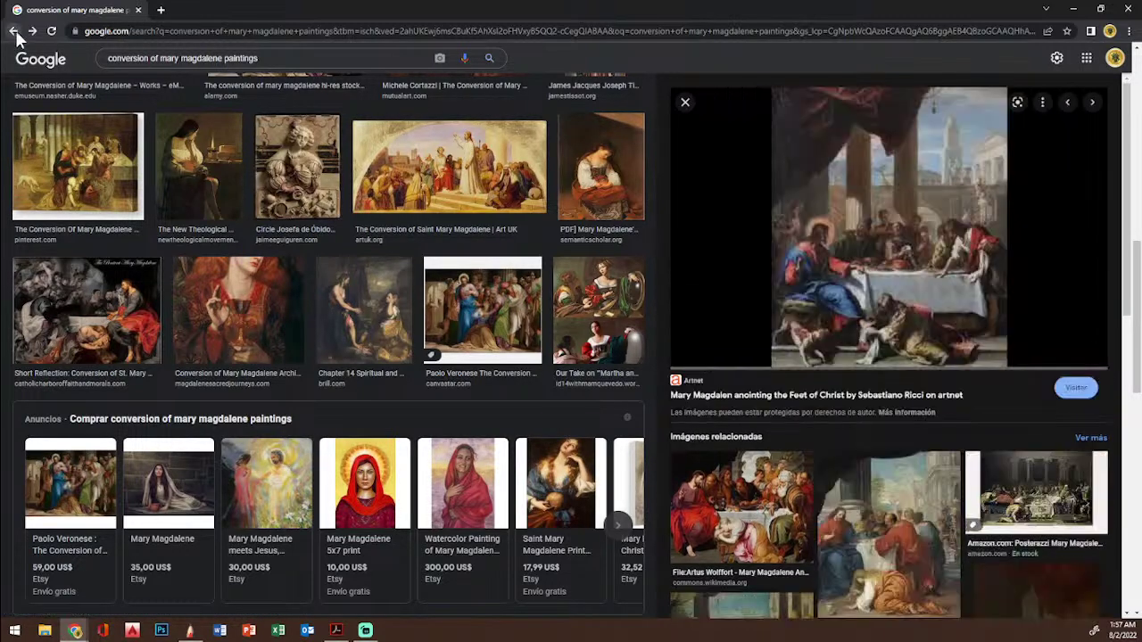
# Step: Look through the related images and preview Sebastiano Ricci's The Magdalen Anointing Christs Feet from the Royal Collection Trust
pyautogui.scroll(-5, 917, 276)
pyautogui.click(925, 321)
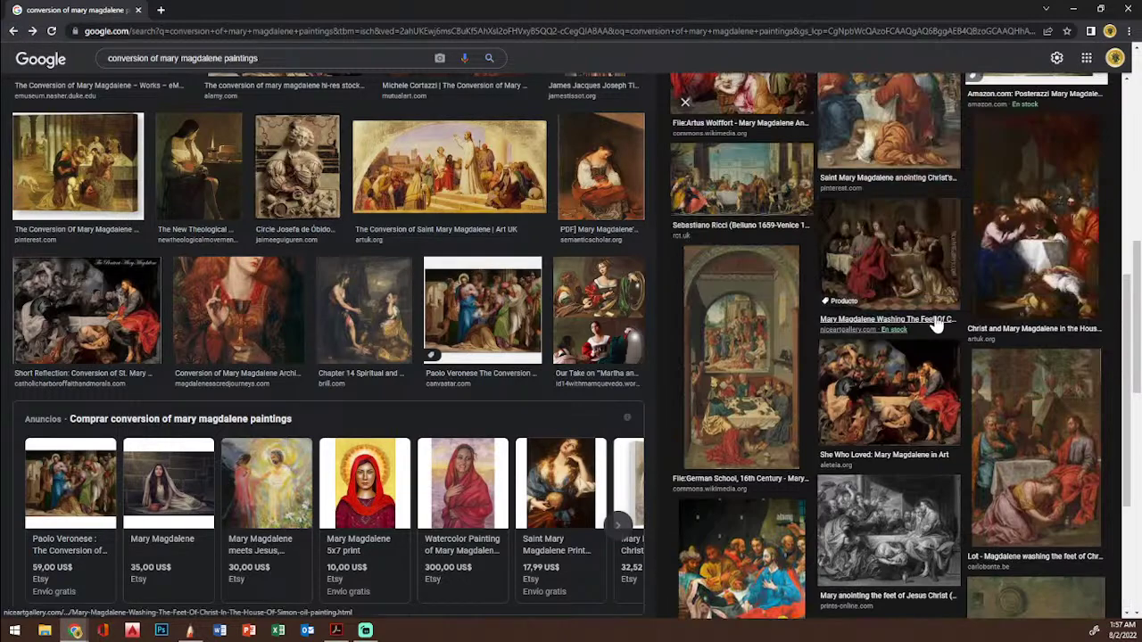
pyautogui.scroll(2, 930, 323)
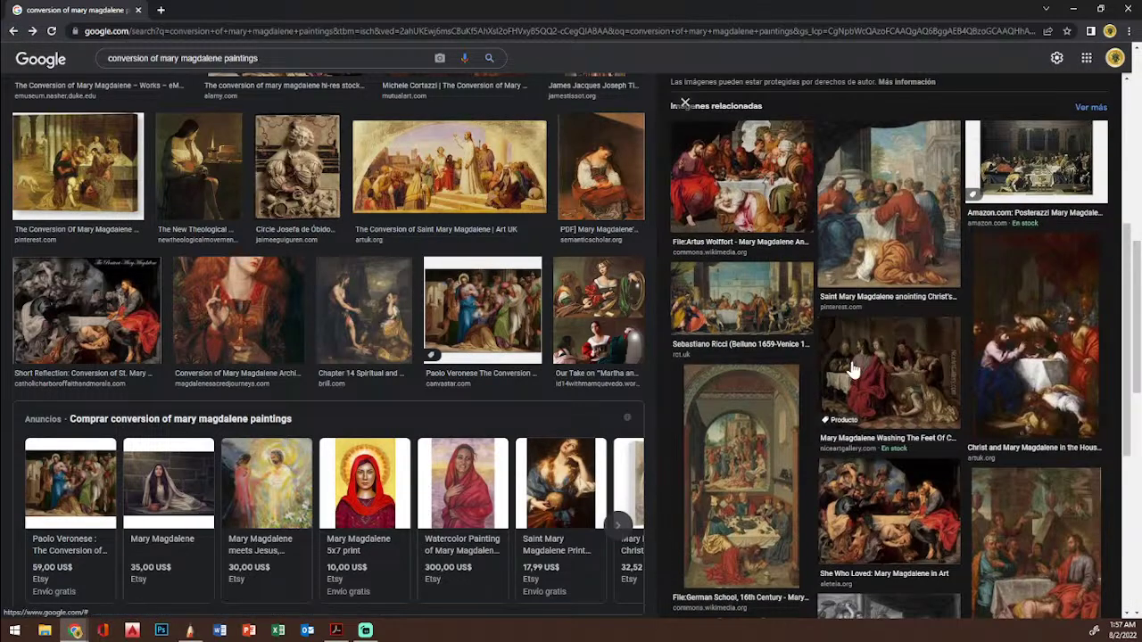
pyautogui.click(752, 284)
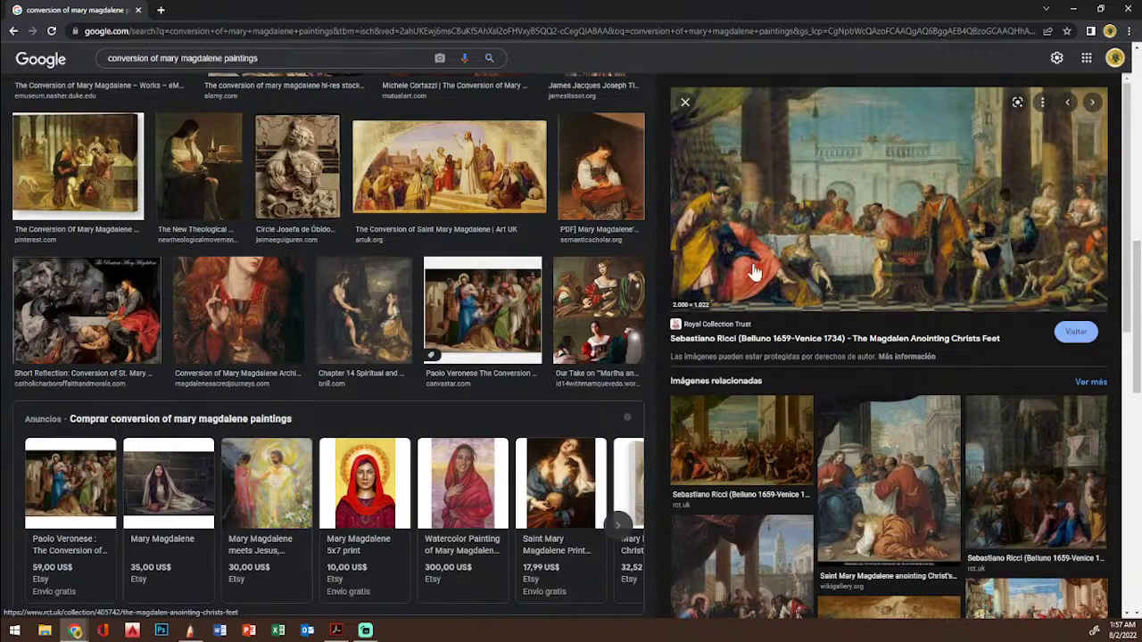
# Step: Preview the Norton Simon Museum's Conversion of Mary Magdalene and look further through the image results for other paintings
pyautogui.scroll(-3, 913, 323)
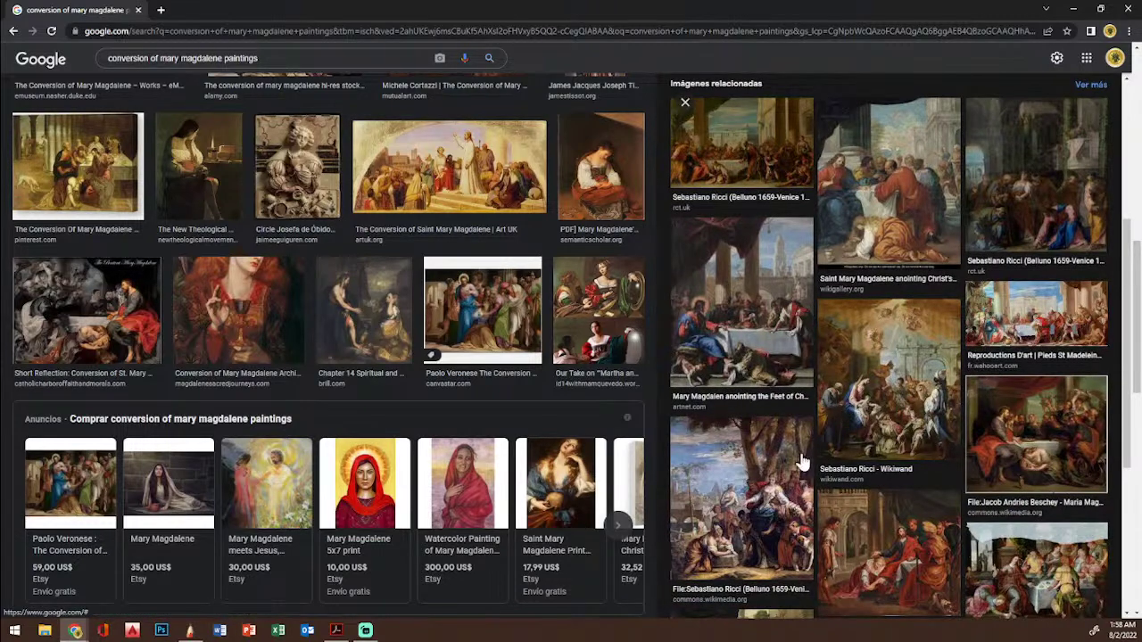
pyautogui.scroll(-10, 477, 406)
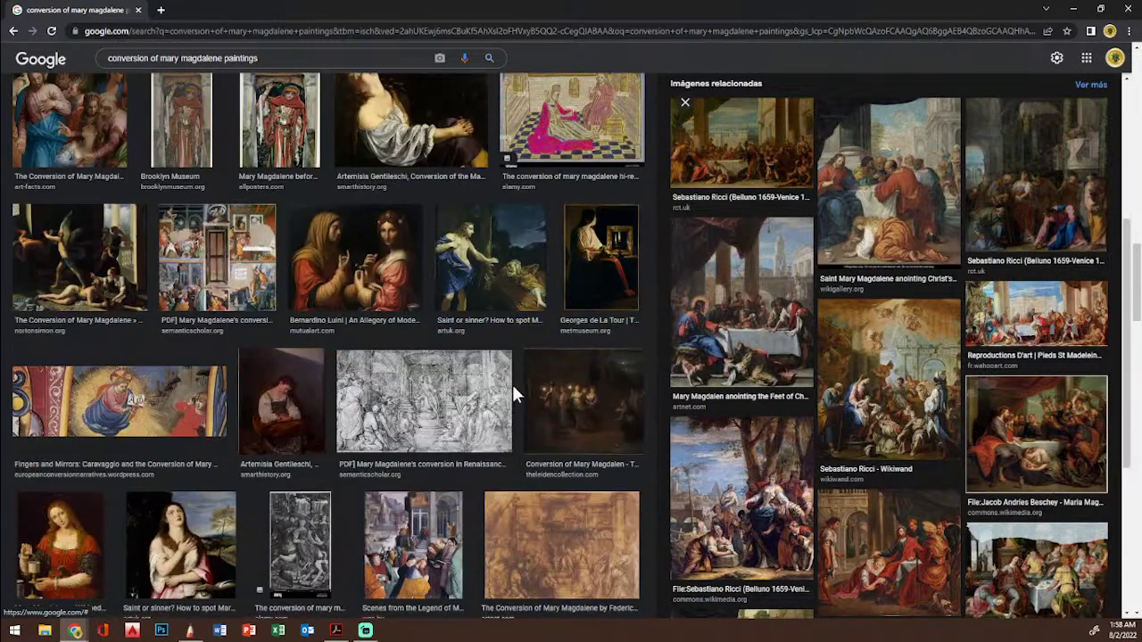
pyautogui.click(89, 303)
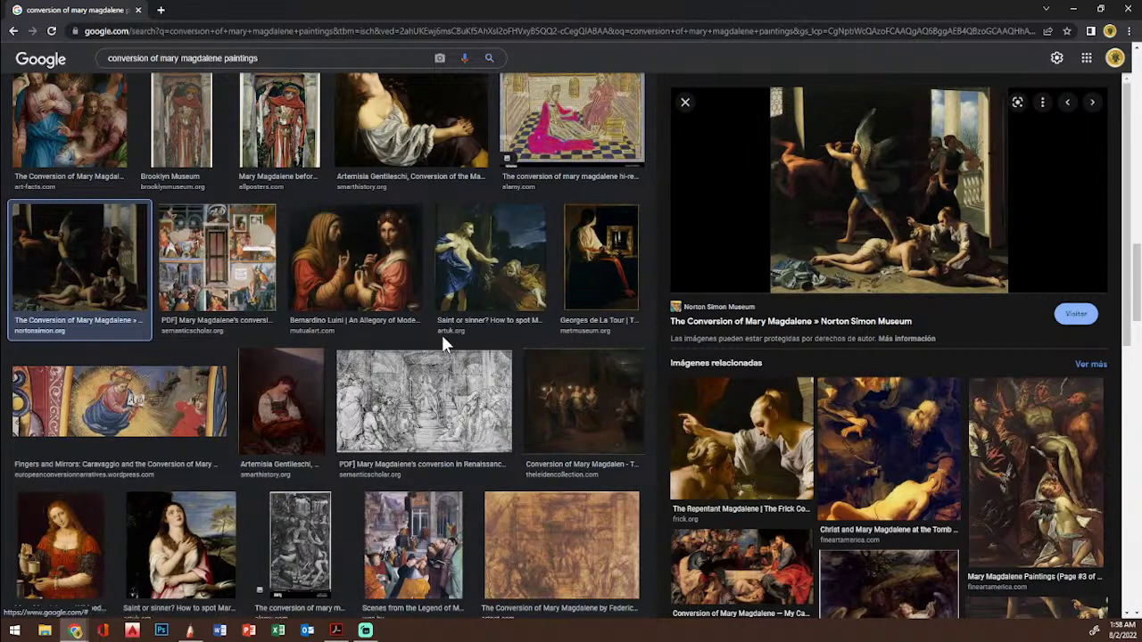
pyautogui.scroll(-2, 444, 344)
pyautogui.scroll(-3, 439, 347)
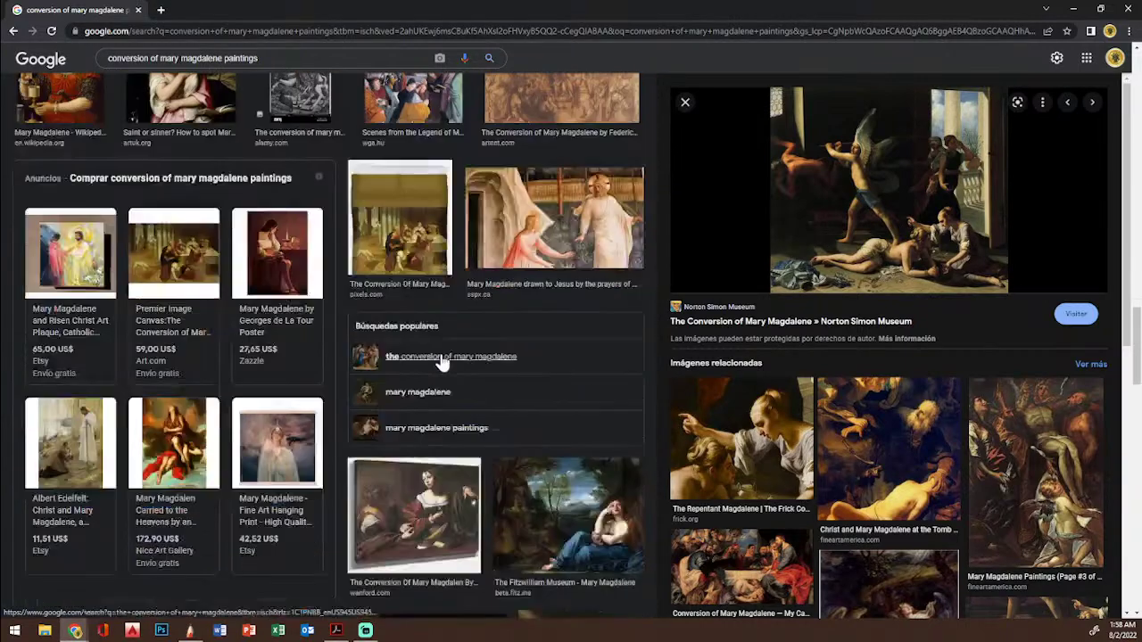
pyautogui.scroll(-3, 464, 364)
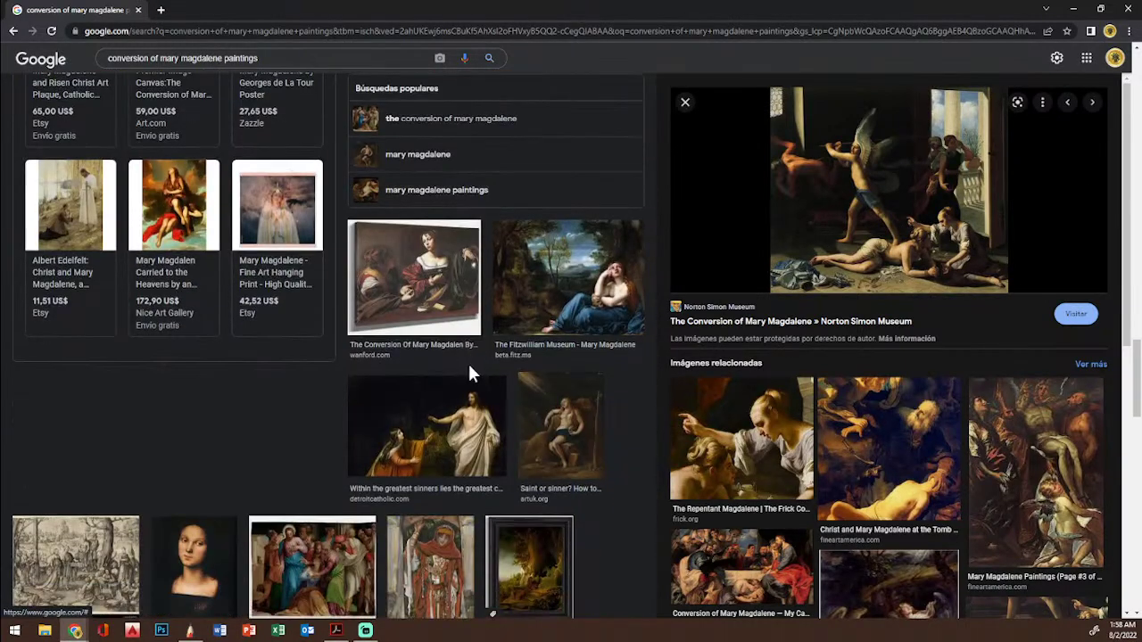